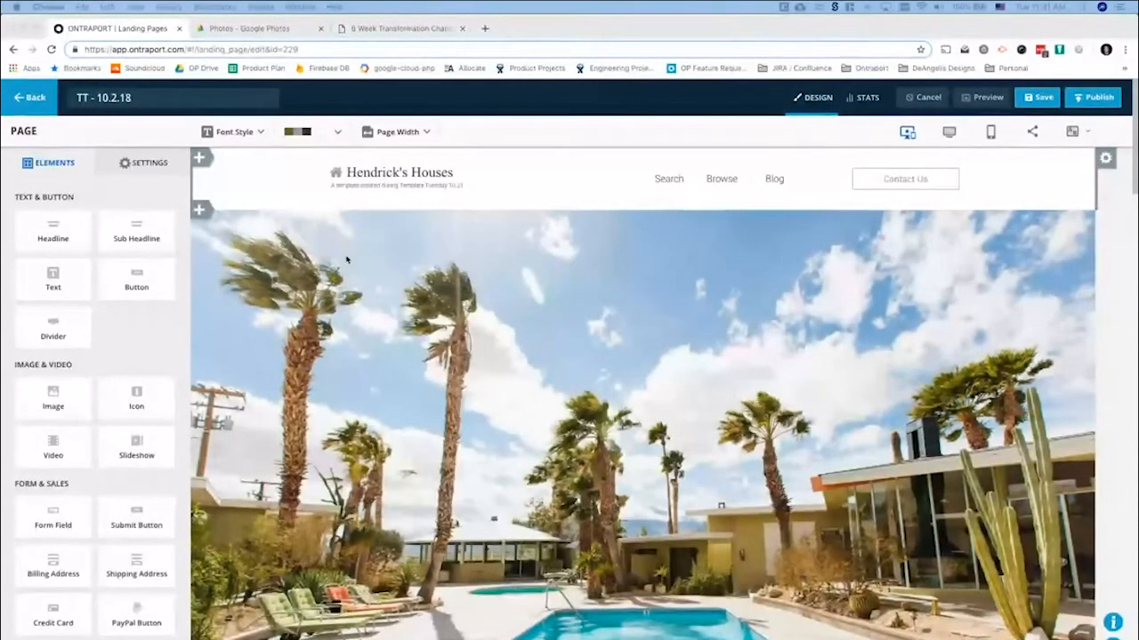
Examine the hero image block's background settings, including the options for a fixed background or parallax effect
{"action": "scroll", "coordinate": [560, 325], "scroll_direction": "down", "scroll_amount": 3}
{"action": "scroll", "coordinate": [559, 325], "scroll_direction": "up", "scroll_amount": 3}
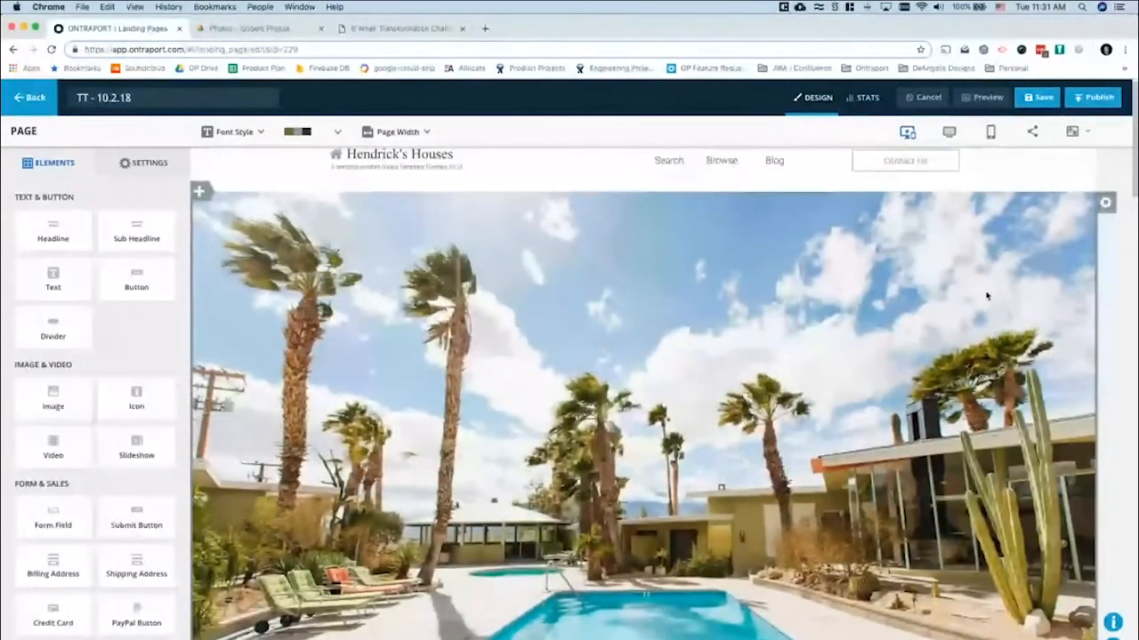
{"action": "left_click", "coordinate": [1105, 203]}
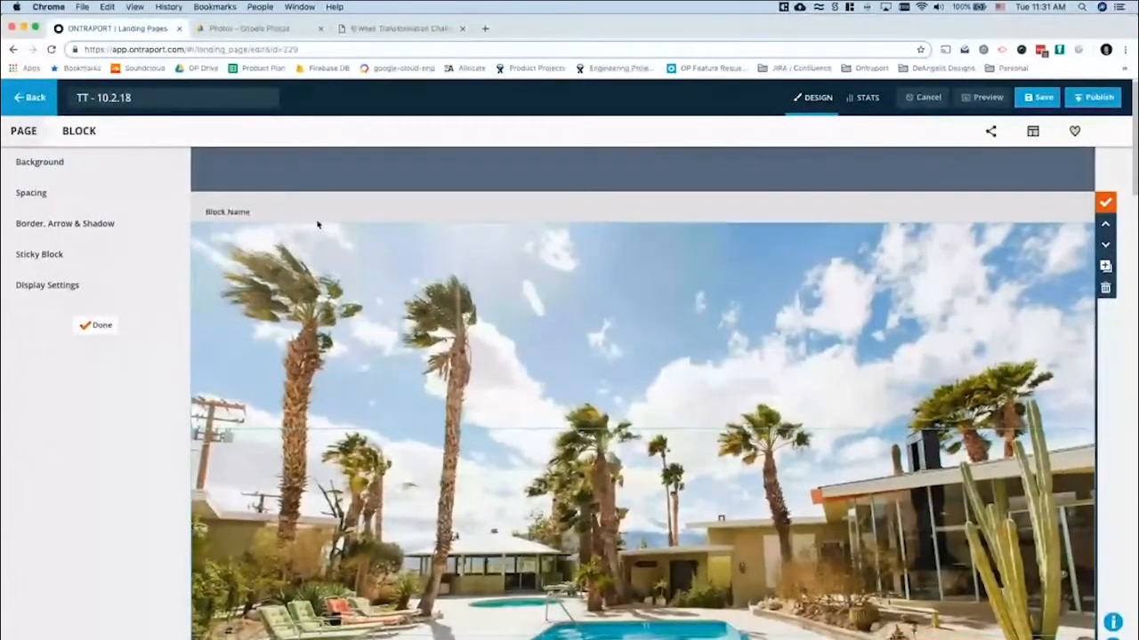
{"action": "left_click", "coordinate": [53, 172]}
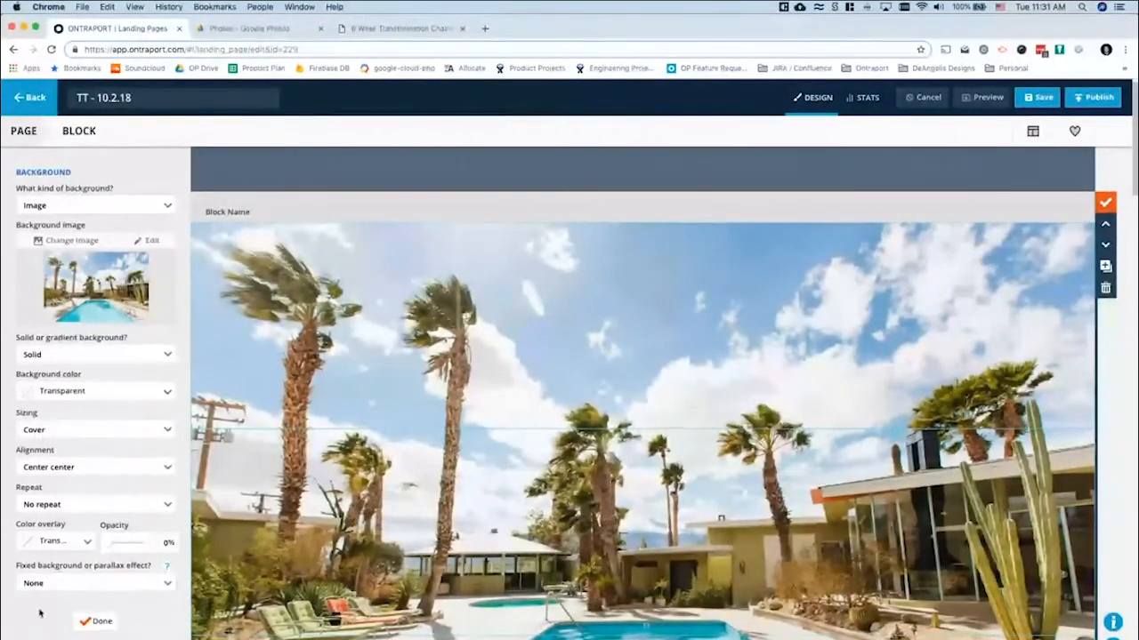
{"action": "left_click", "coordinate": [58, 585]}
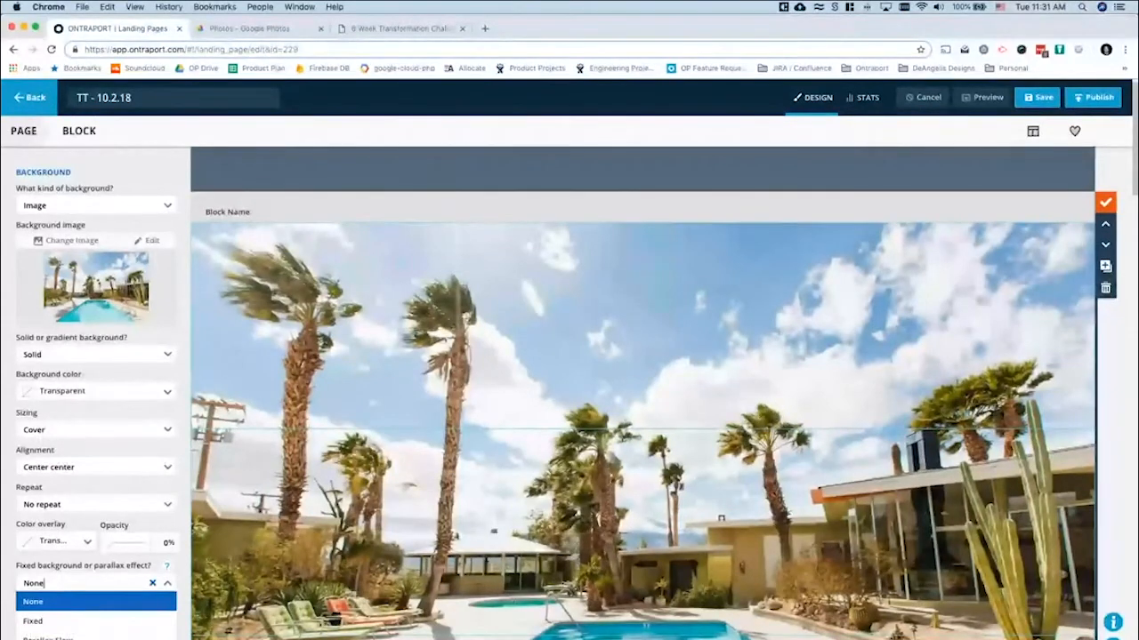
{"action": "left_click", "coordinate": [49, 605]}
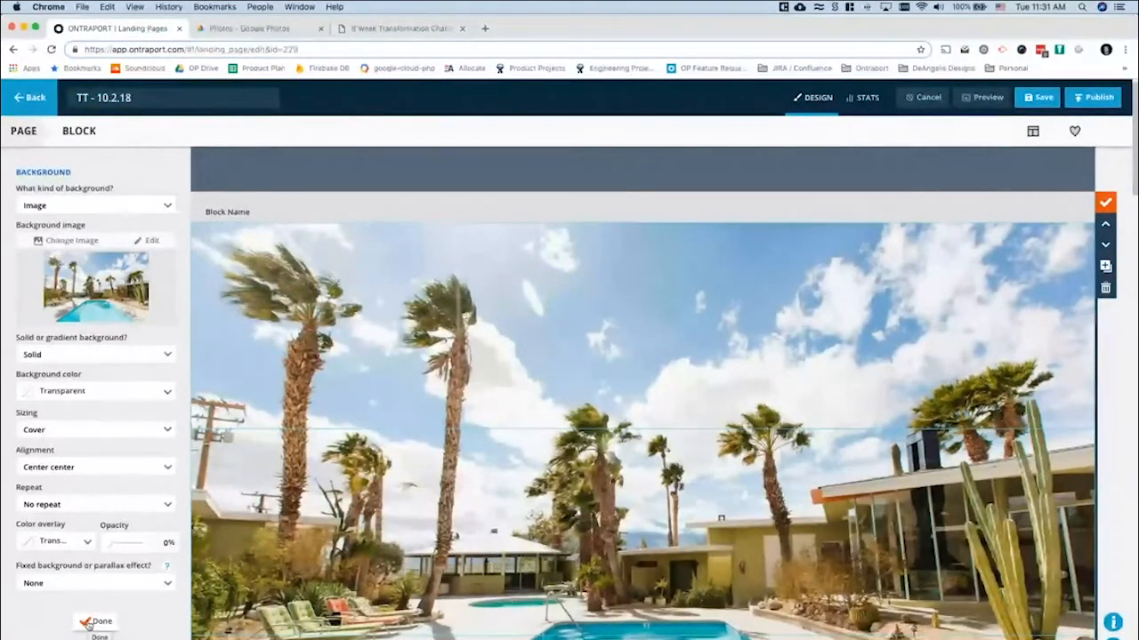
{"action": "left_click", "coordinate": [87, 623]}
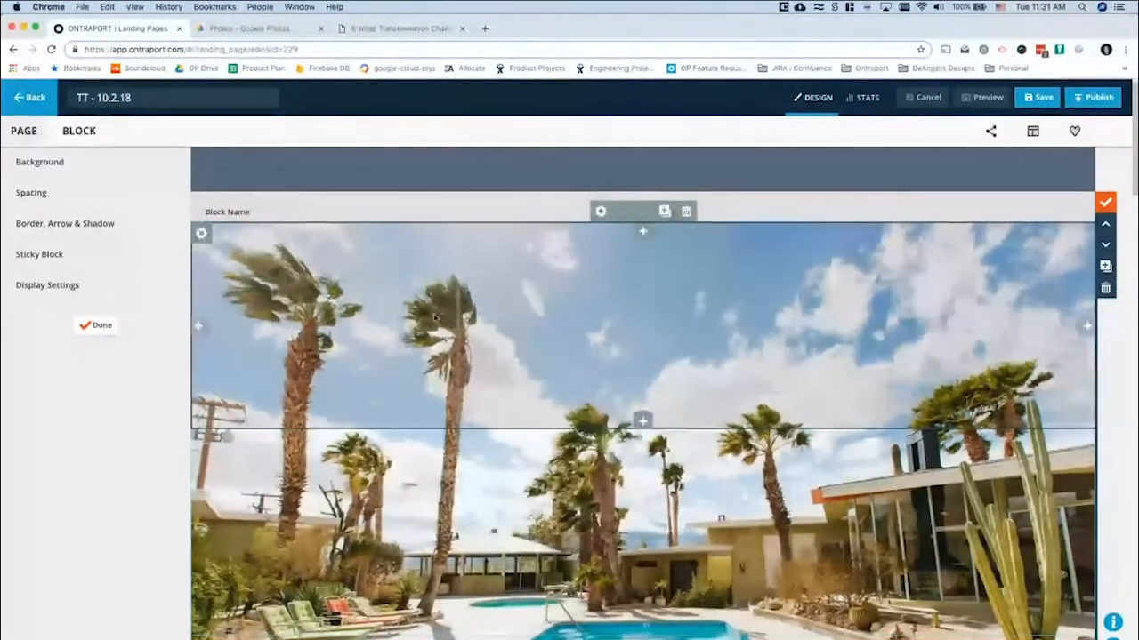
{"action": "scroll", "coordinate": [434, 318], "scroll_direction": "down", "scroll_amount": 3}
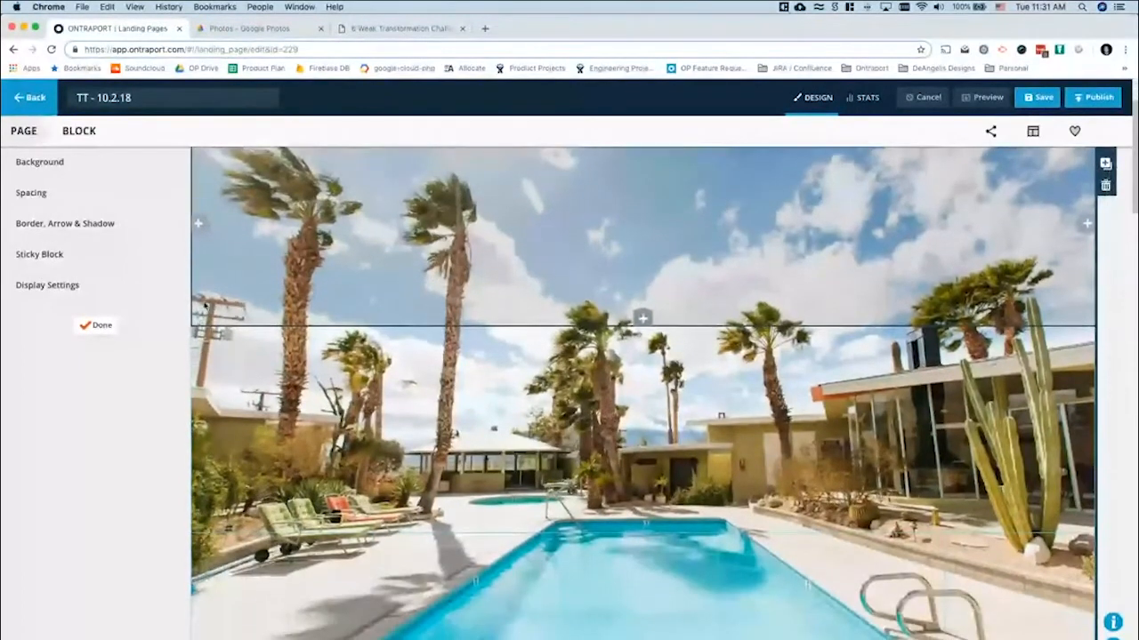
{"action": "left_click", "coordinate": [93, 327]}
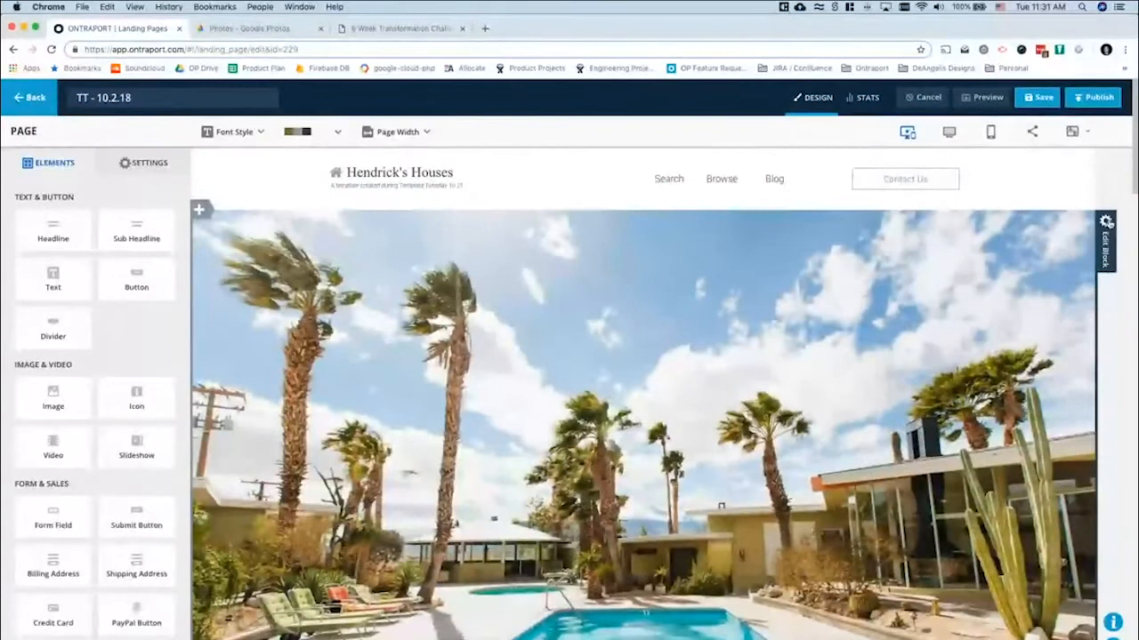
Try the Default maximum content width on the hero block and return it to Full
{"action": "left_click", "coordinate": [1104, 225]}
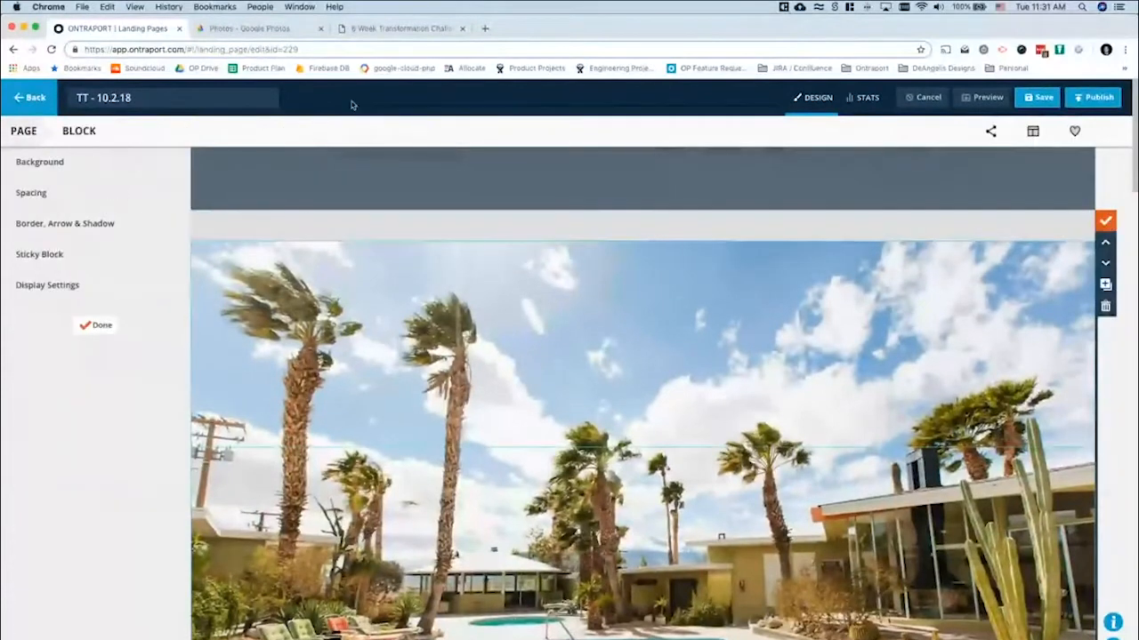
{"action": "left_click", "coordinate": [55, 199]}
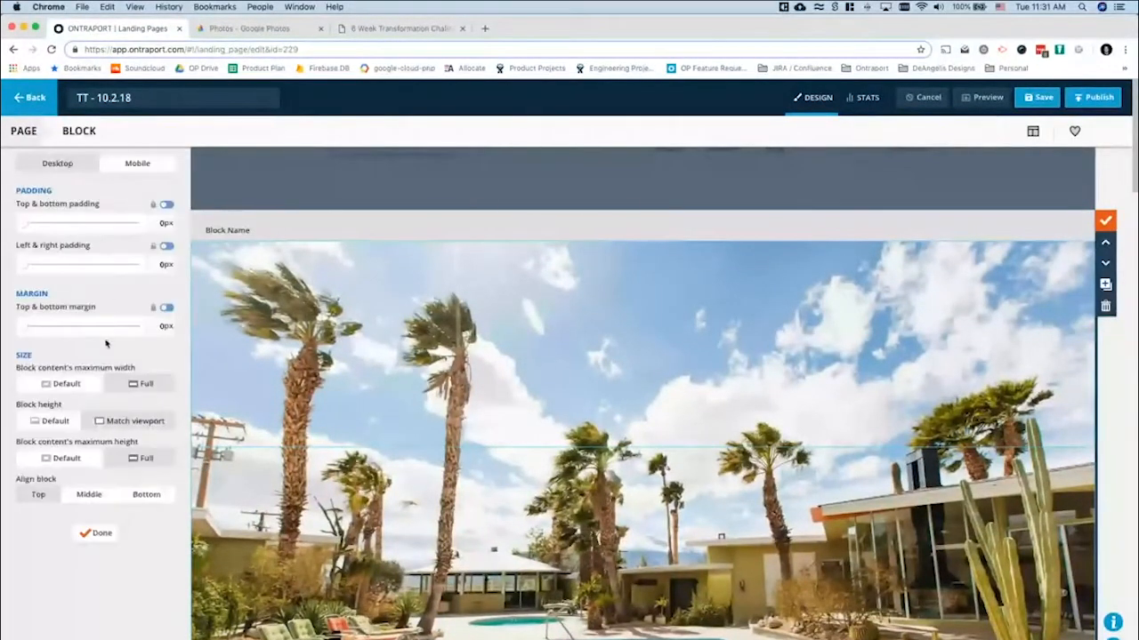
{"action": "left_click", "coordinate": [50, 387]}
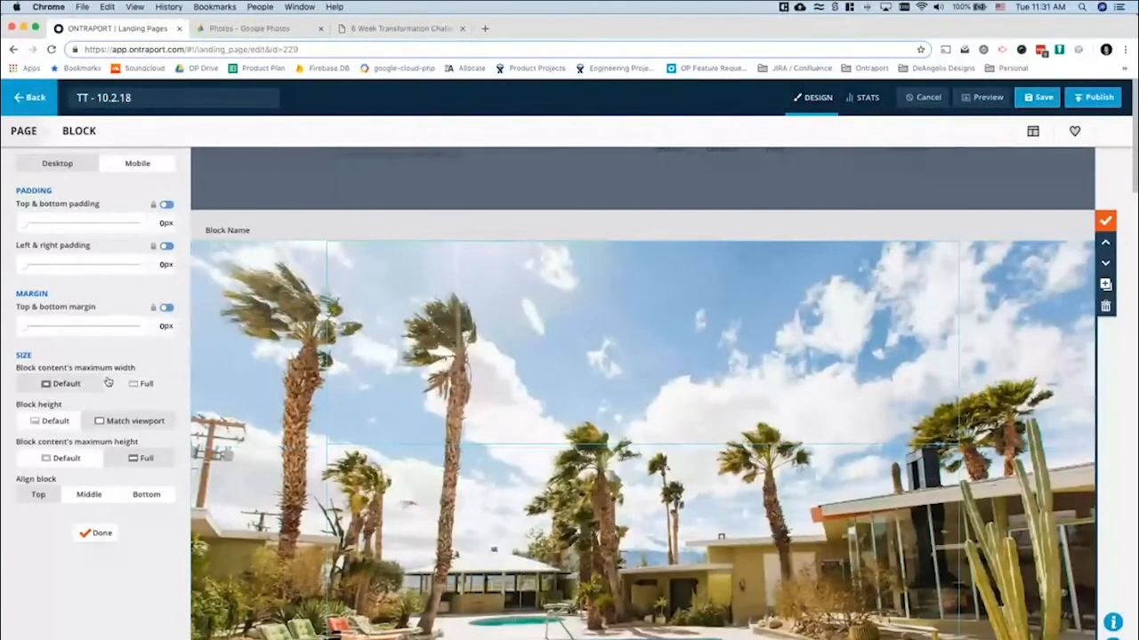
{"action": "left_click", "coordinate": [134, 384]}
Try the Default block height on the hero block and return it to Match viewport
{"action": "left_click", "coordinate": [59, 417]}
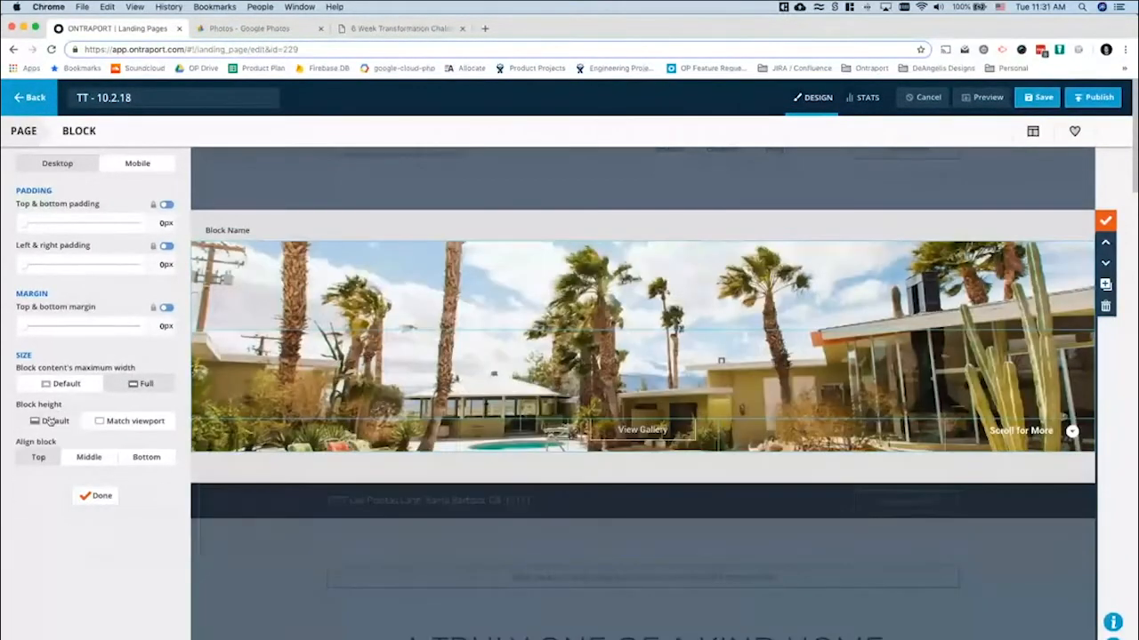
{"action": "left_click", "coordinate": [116, 422]}
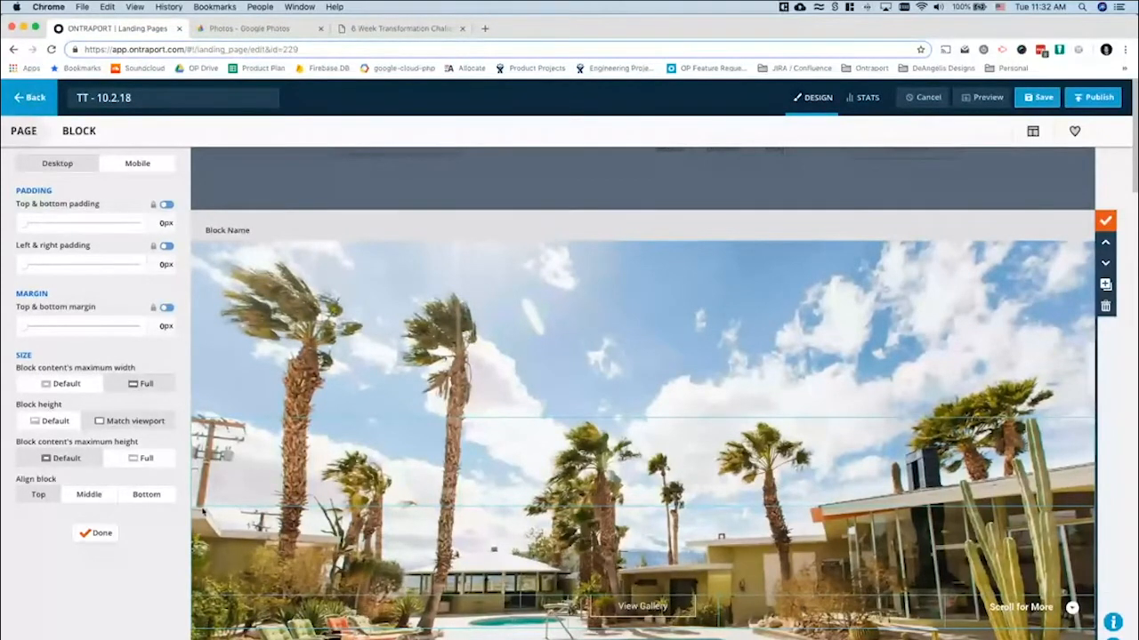
{"action": "scroll", "coordinate": [206, 620], "scroll_direction": "down", "scroll_amount": 3}
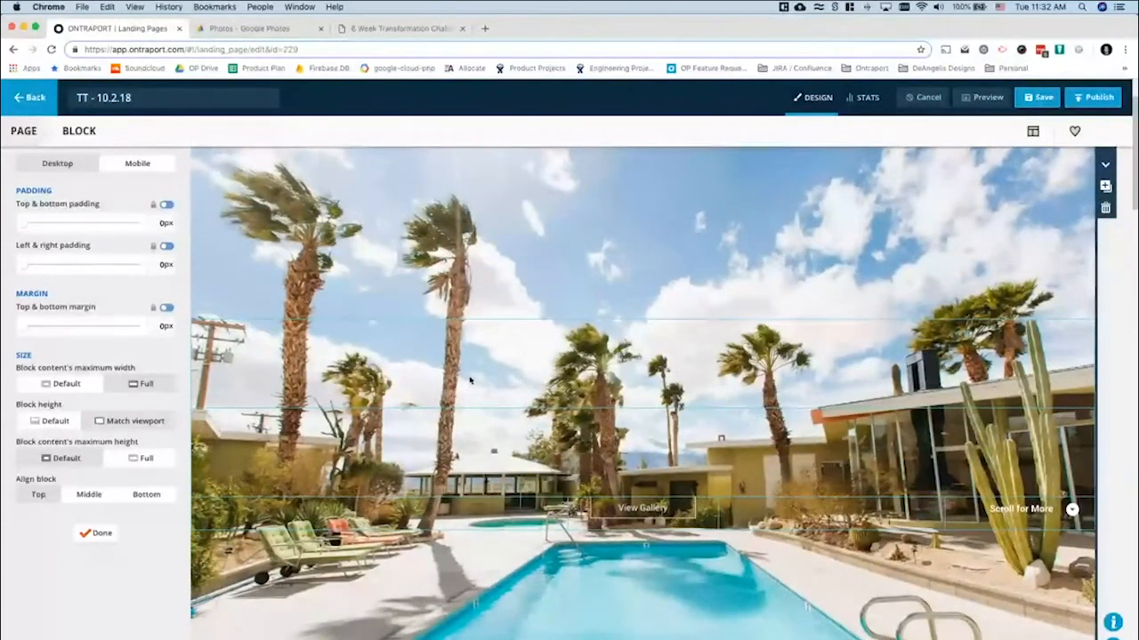
{"action": "left_click", "coordinate": [98, 534]}
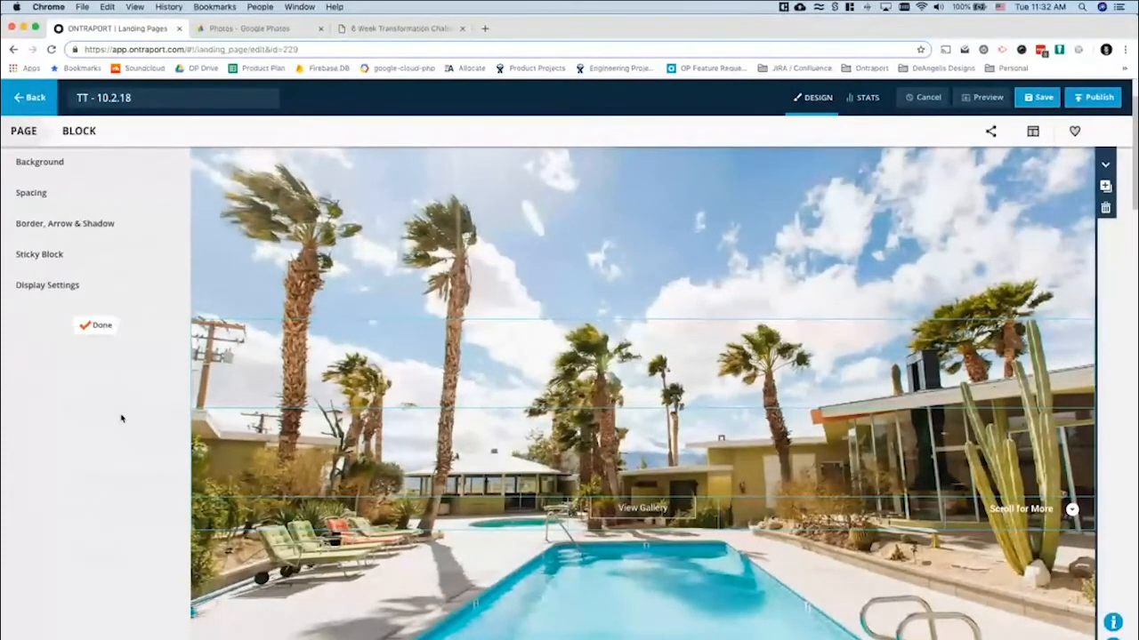
{"action": "left_click", "coordinate": [96, 325]}
Set the hero block's maximum content width and maximum content height both to Full
{"action": "scroll", "coordinate": [526, 309], "scroll_direction": "down", "scroll_amount": 2}
{"action": "scroll", "coordinate": [525, 308], "scroll_direction": "down", "scroll_amount": 3}
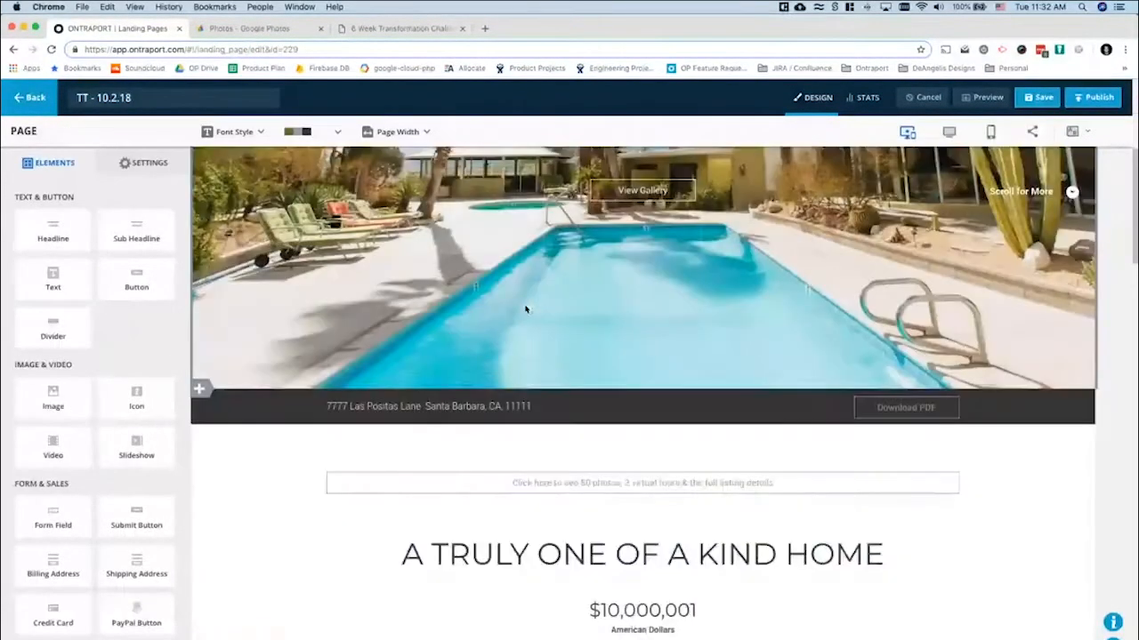
{"action": "scroll", "coordinate": [526, 309], "scroll_direction": "up", "scroll_amount": 5}
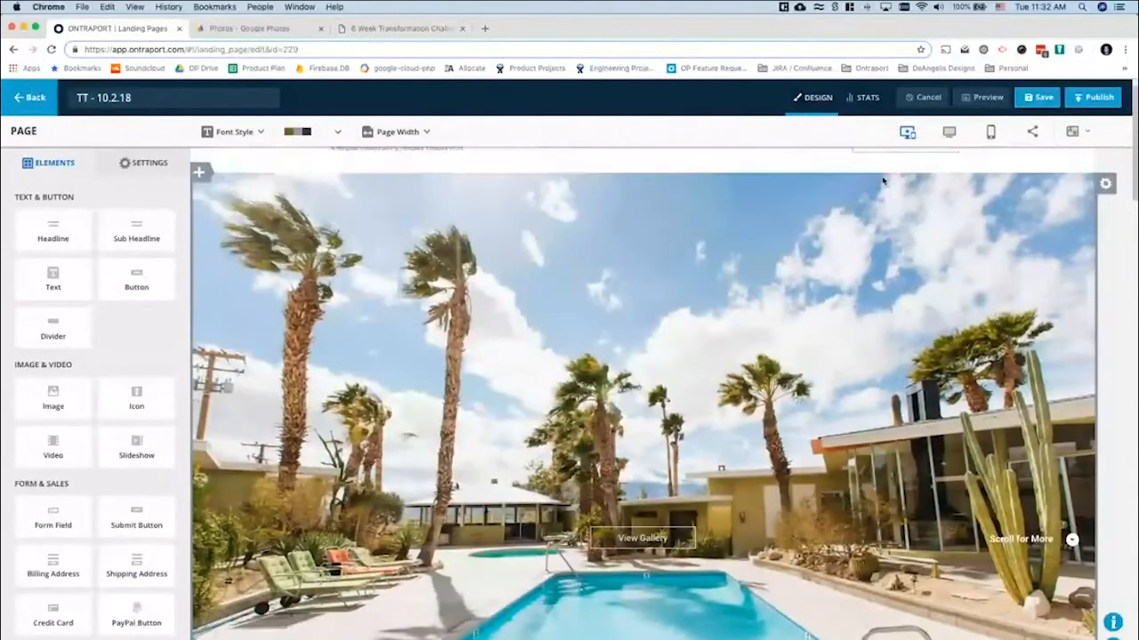
{"action": "left_click", "coordinate": [1105, 184]}
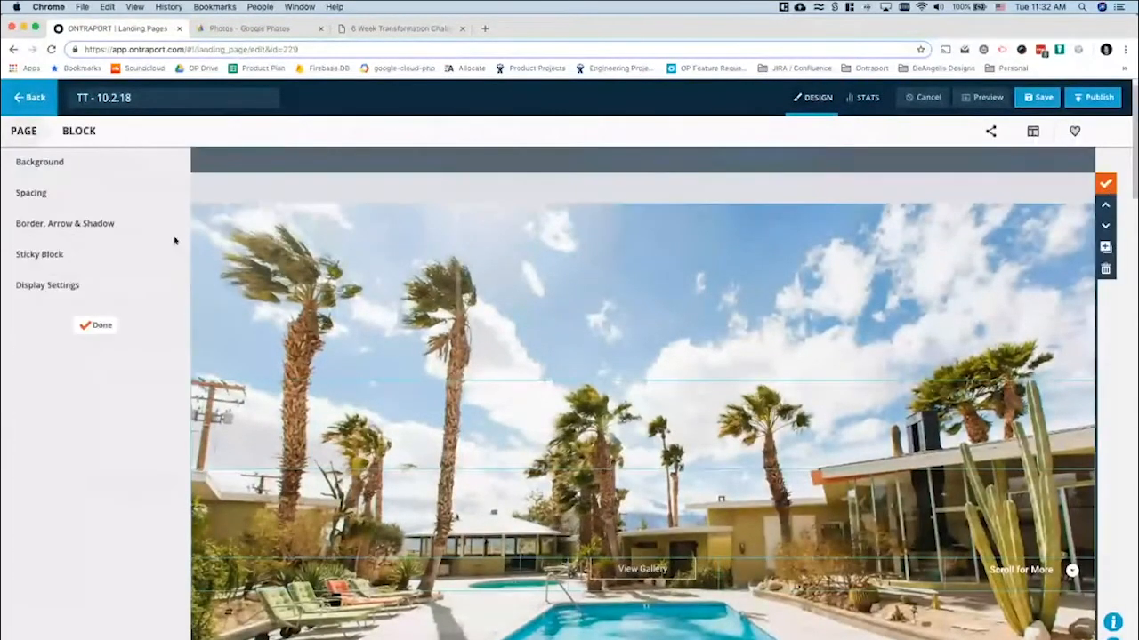
{"action": "left_click", "coordinate": [46, 193]}
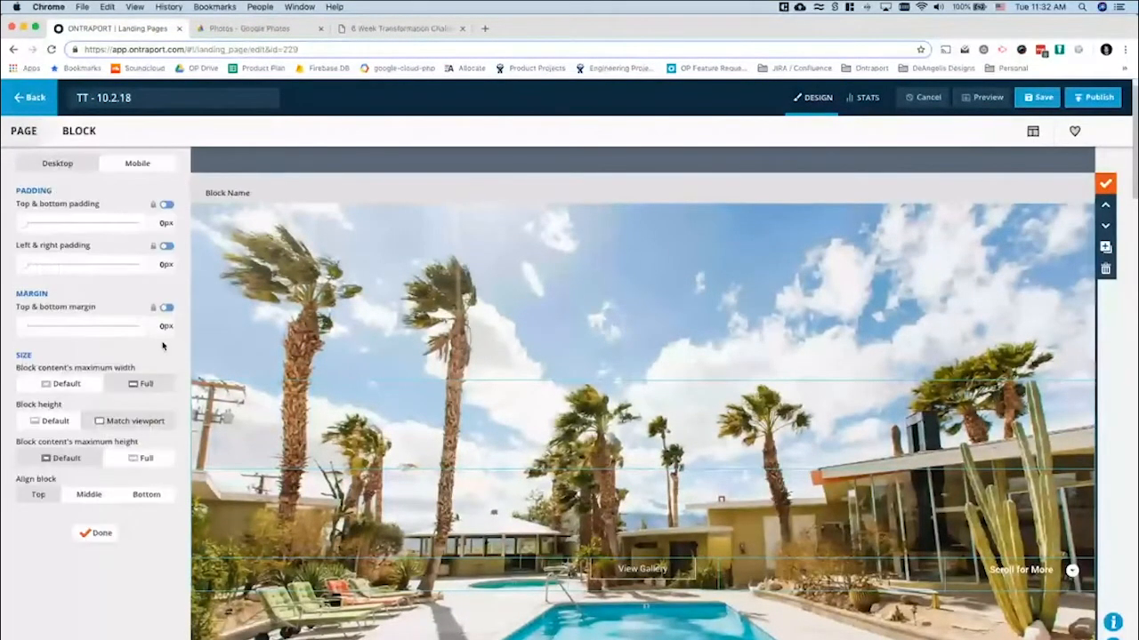
{"action": "left_click", "coordinate": [74, 384]}
{"action": "left_click", "coordinate": [140, 385]}
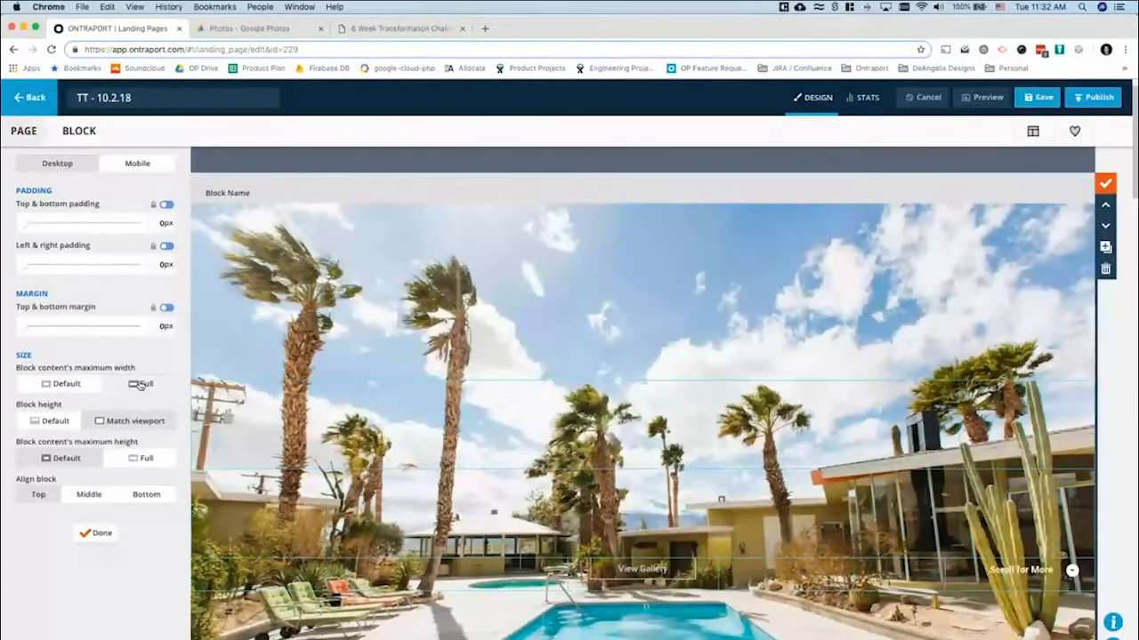
{"action": "left_click", "coordinate": [140, 459]}
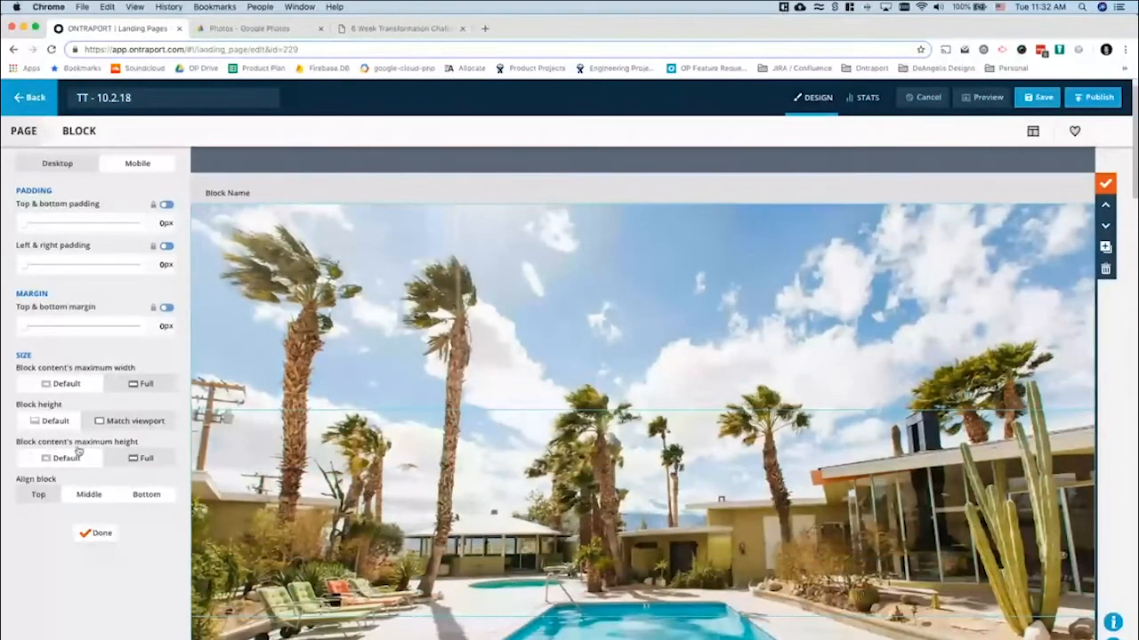
{"action": "scroll", "coordinate": [442, 351], "scroll_direction": "down", "scroll_amount": 3}
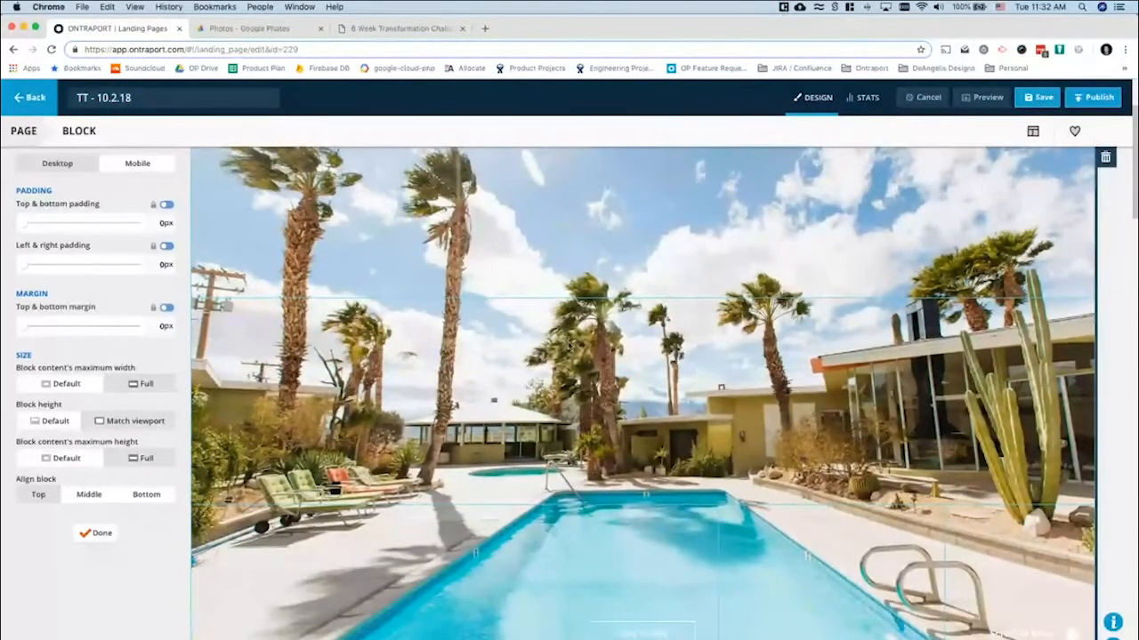
{"action": "scroll", "coordinate": [472, 301], "scroll_direction": "up", "scroll_amount": 3}
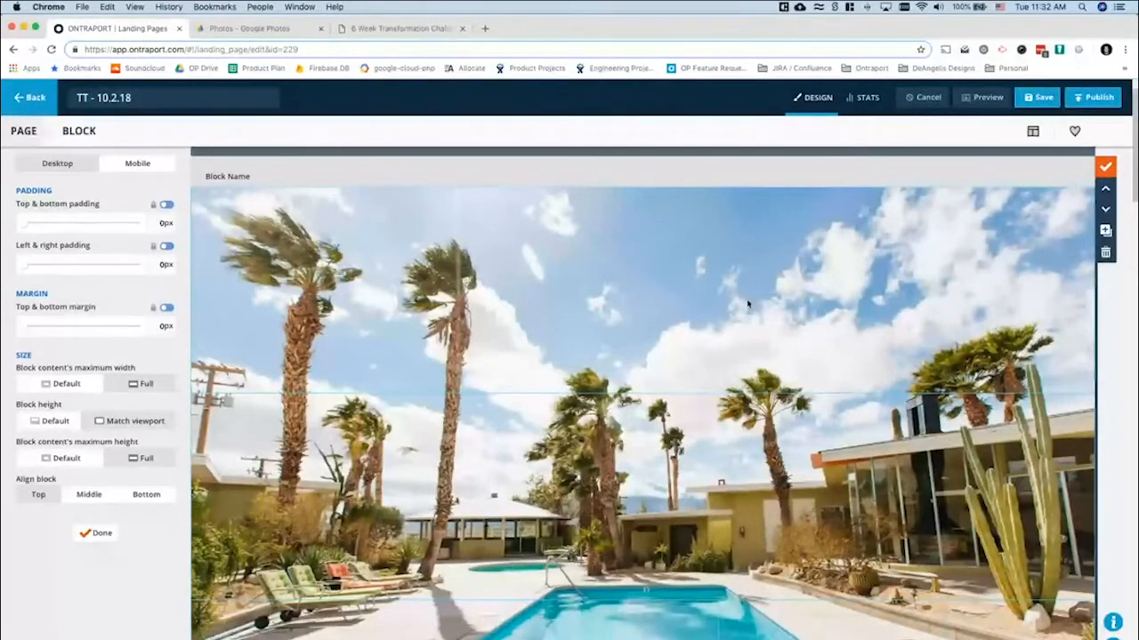
{"action": "scroll", "coordinate": [651, 319], "scroll_direction": "down", "scroll_amount": 5}
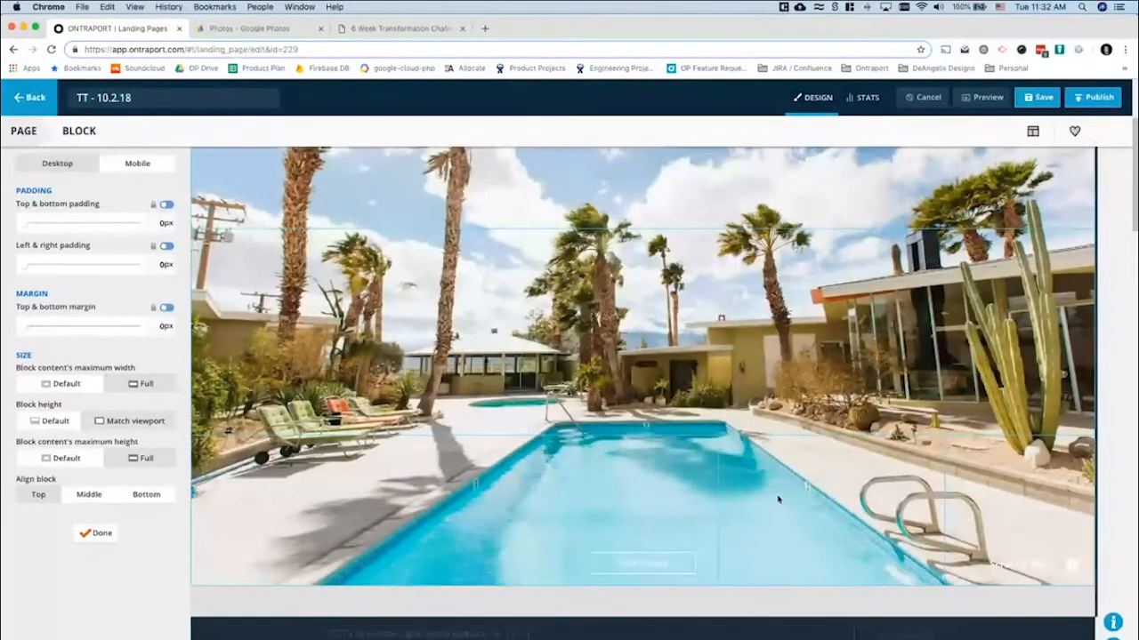
{"action": "left_click", "coordinate": [89, 538]}
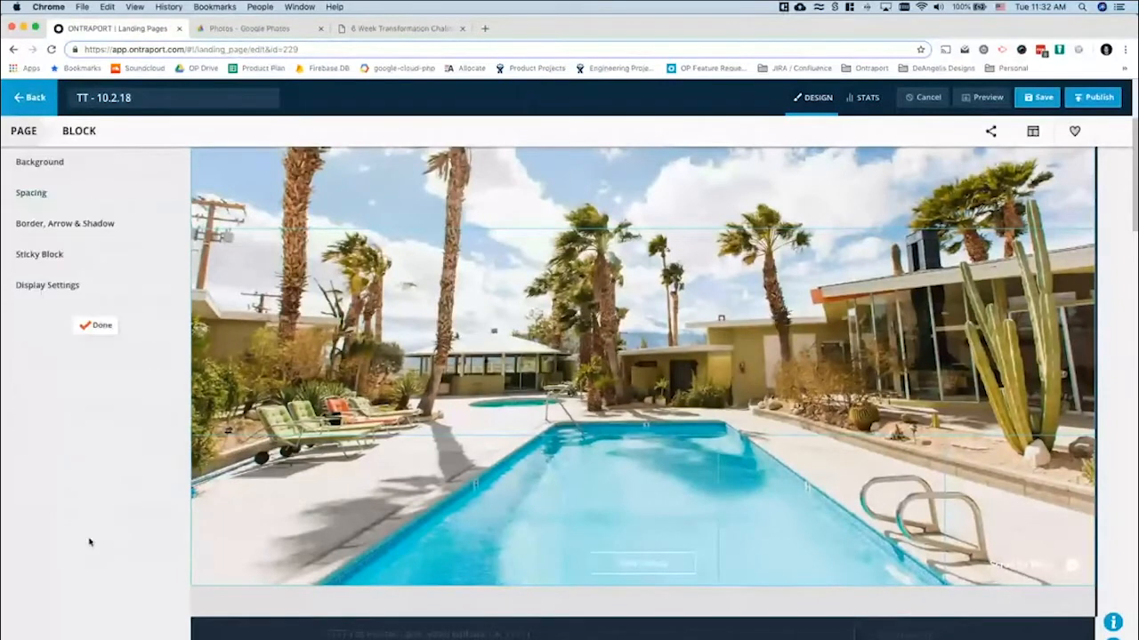
{"action": "left_click", "coordinate": [96, 329]}
Look over the property details block below the hero, its available block settings, and the gallery that follows
{"action": "scroll", "coordinate": [413, 432], "scroll_direction": "down", "scroll_amount": 12}
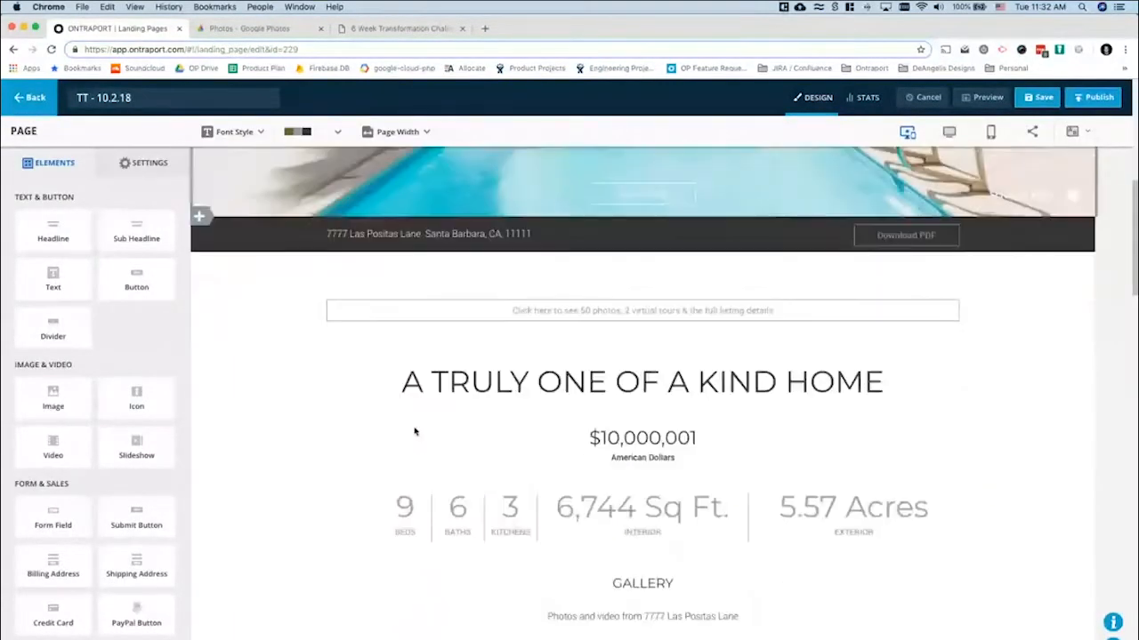
{"action": "scroll", "coordinate": [414, 432], "scroll_direction": "down", "scroll_amount": 1}
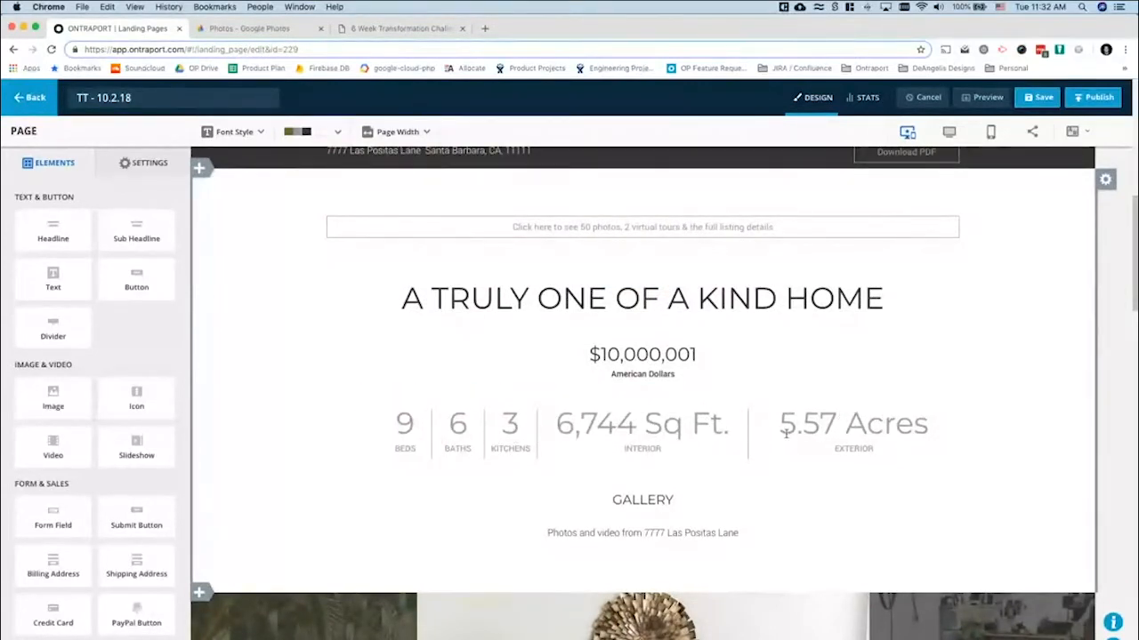
{"action": "left_click", "coordinate": [1105, 180]}
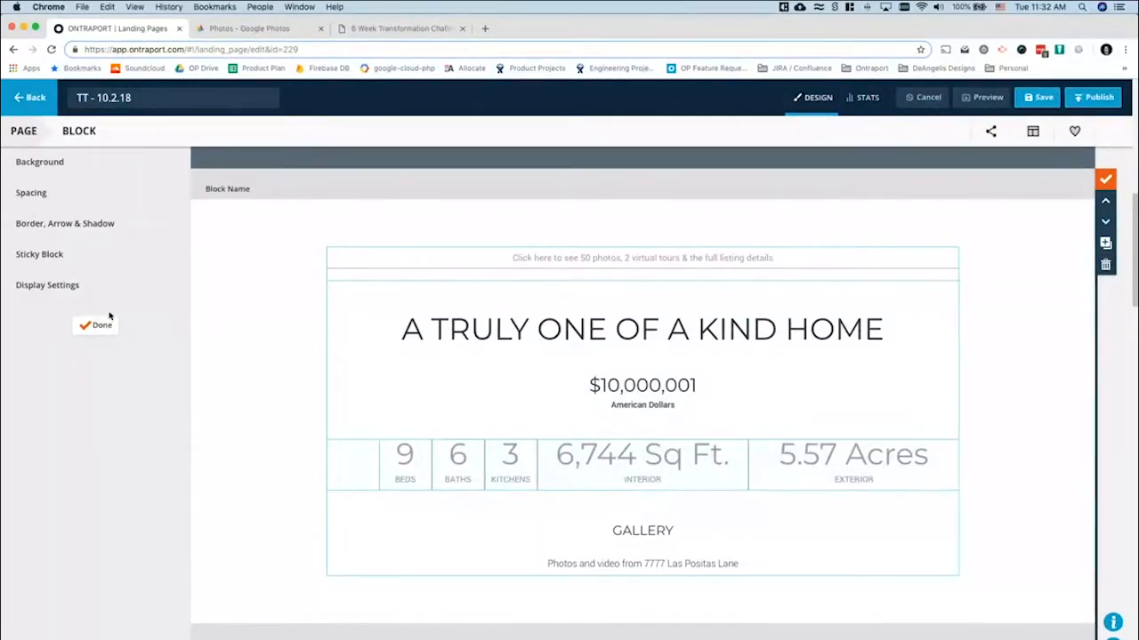
{"action": "left_click", "coordinate": [96, 325]}
{"action": "scroll", "coordinate": [554, 281], "scroll_direction": "down", "scroll_amount": 3}
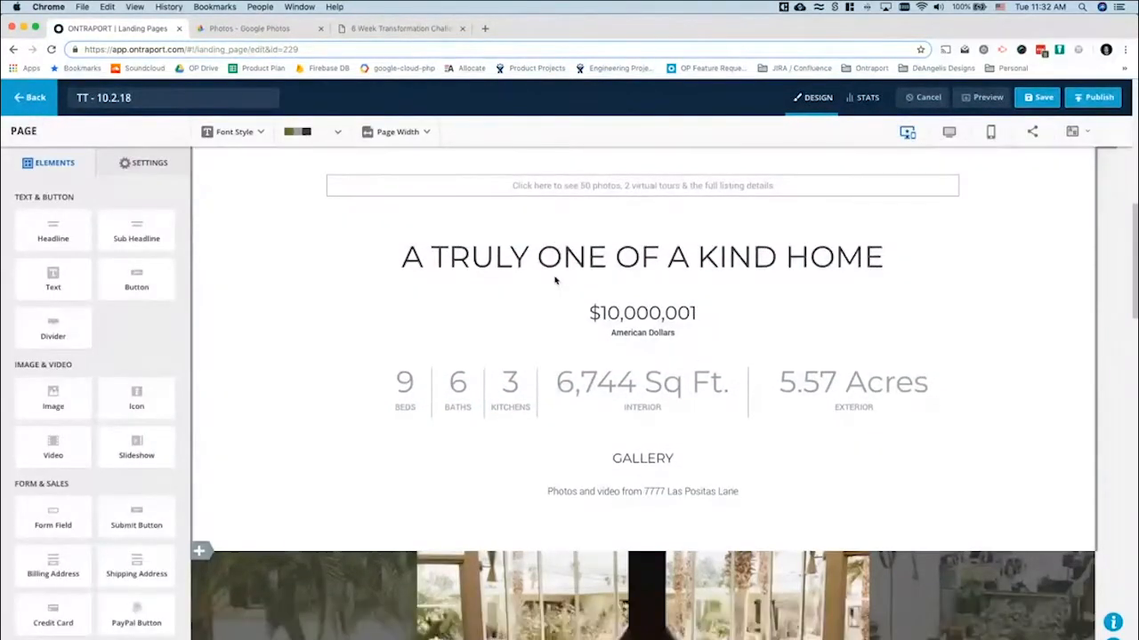
{"action": "scroll", "coordinate": [554, 281], "scroll_direction": "down", "scroll_amount": 2}
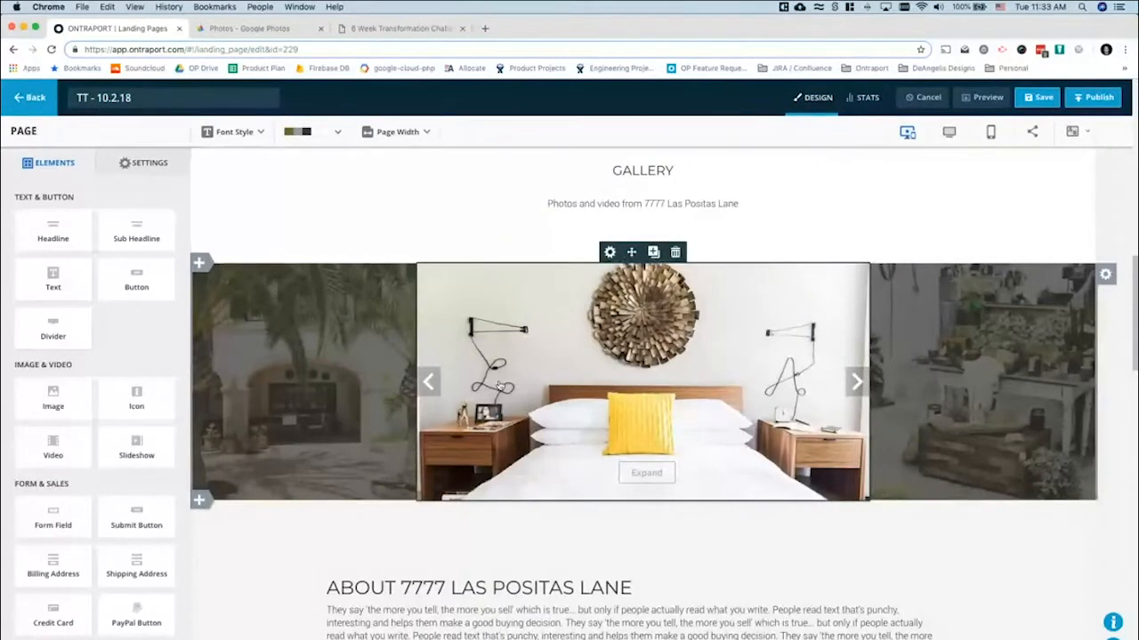
Set the Dark color overlay on the background image of the gallery block's right column to 72% opacity
{"action": "left_click", "coordinate": [1105, 276]}
{"action": "left_click", "coordinate": [967, 360]}
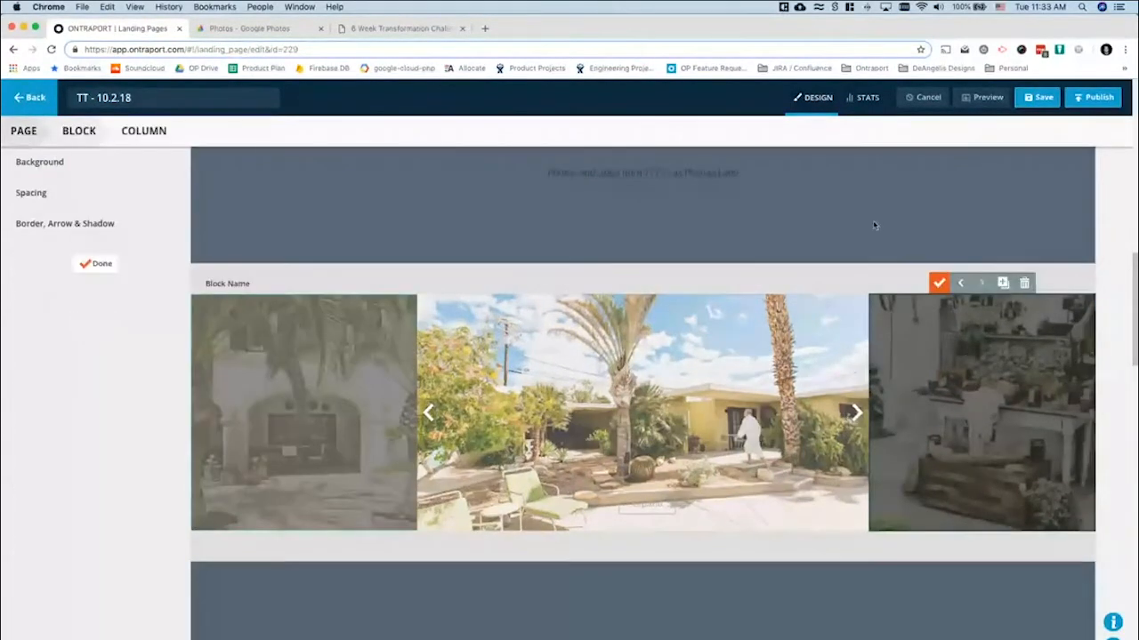
{"action": "left_click", "coordinate": [46, 162]}
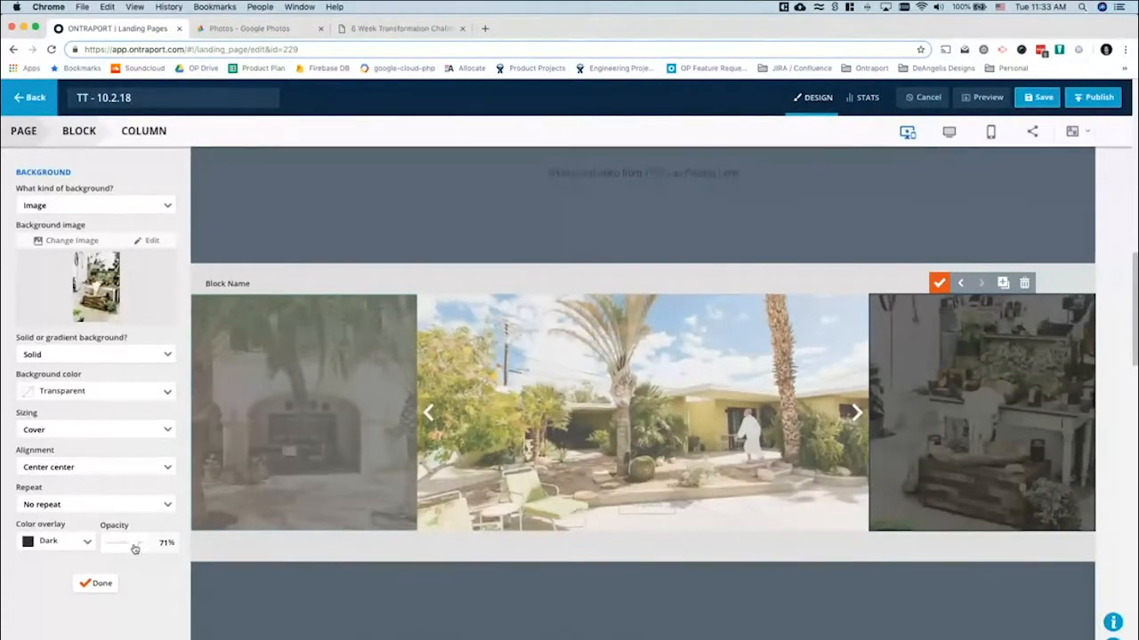
{"action": "left_click_drag", "start_coordinate": [134, 549], "coordinate": [137, 551]}
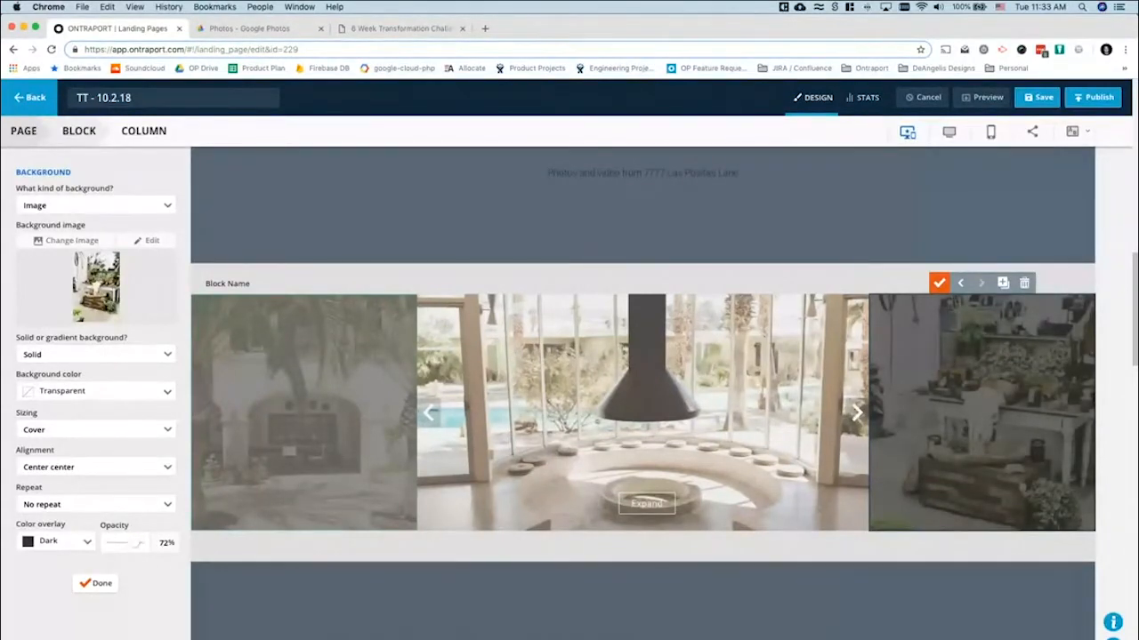
{"action": "left_click", "coordinate": [95, 584]}
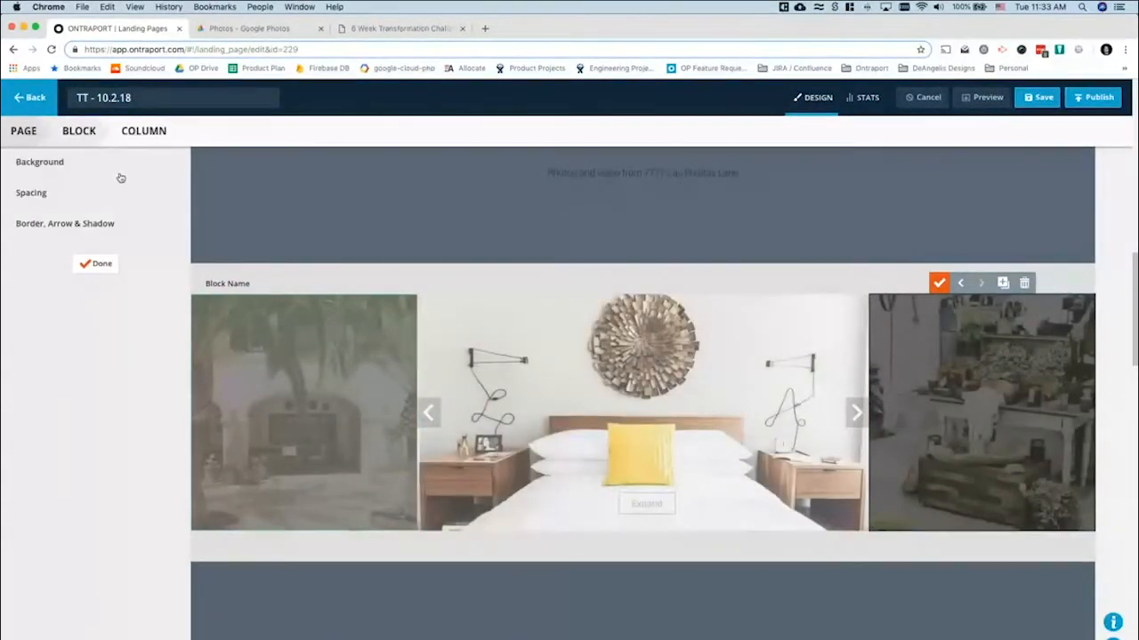
{"action": "left_click", "coordinate": [94, 264]}
{"action": "left_click", "coordinate": [99, 326]}
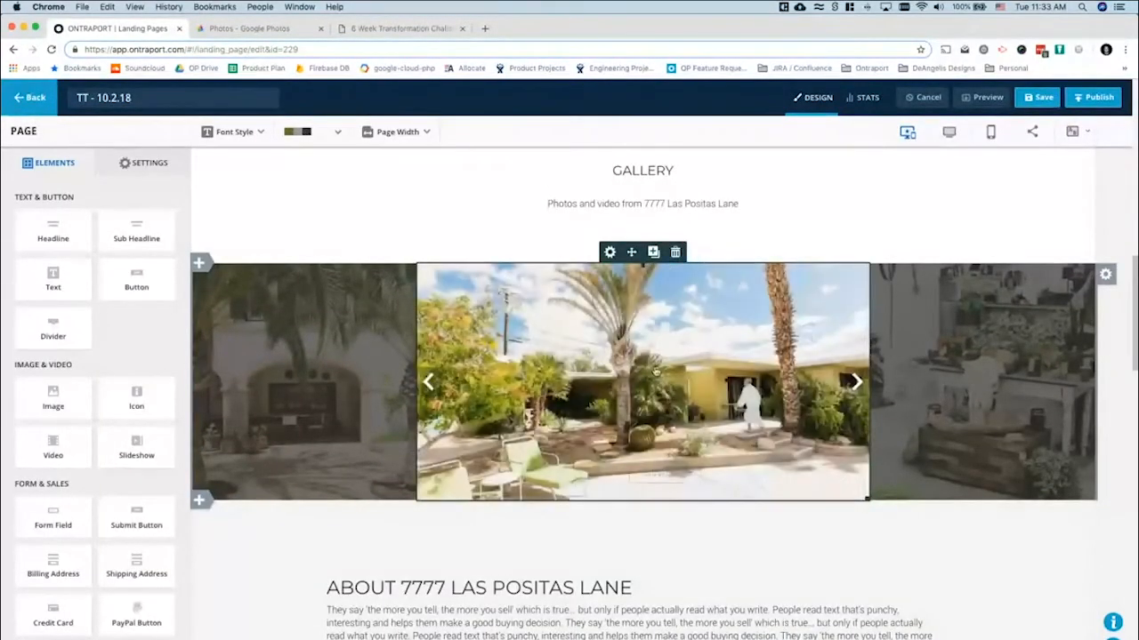
Enable the title, text and Button 1 elements on Slide 1 of the gallery slideshow
{"action": "left_click", "coordinate": [624, 318]}
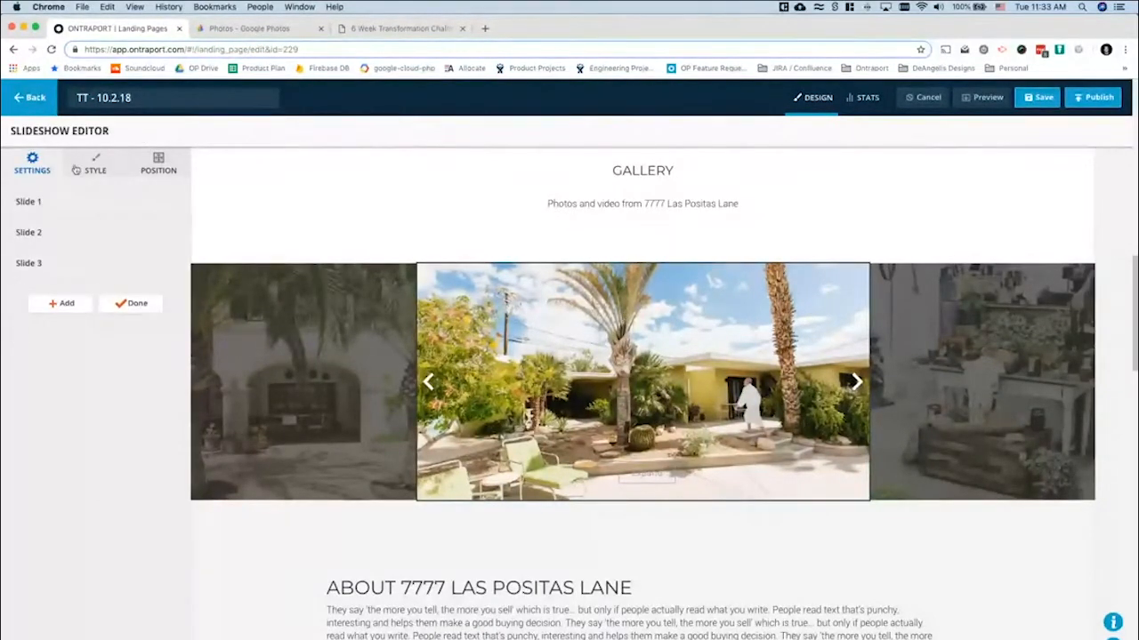
{"action": "left_click", "coordinate": [70, 209]}
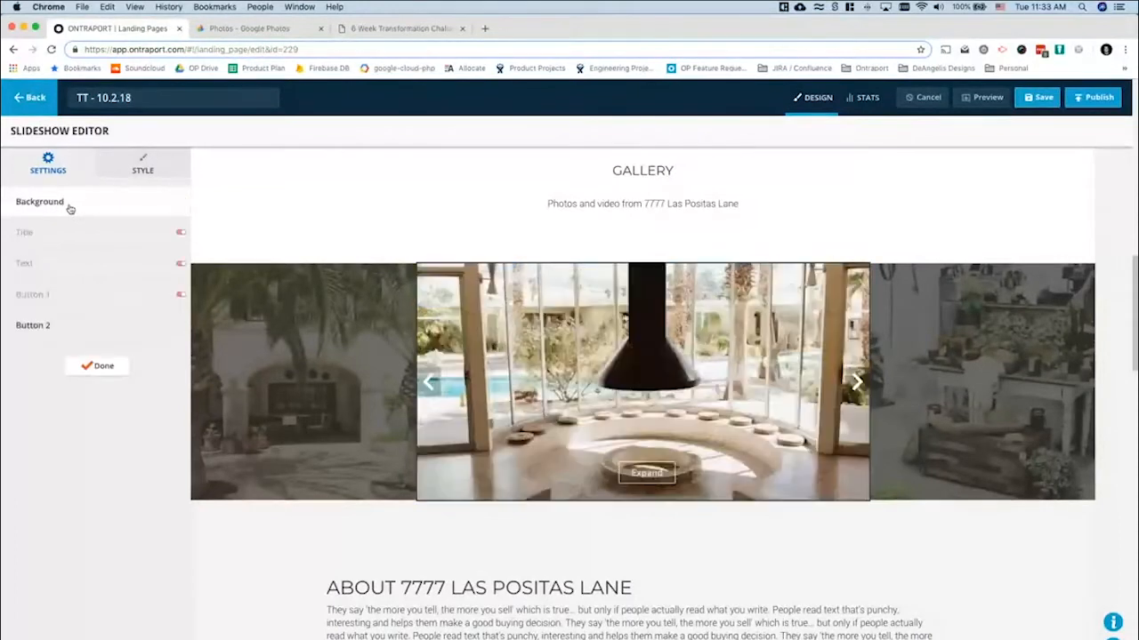
{"action": "left_click", "coordinate": [179, 234]}
{"action": "left_click", "coordinate": [180, 263]}
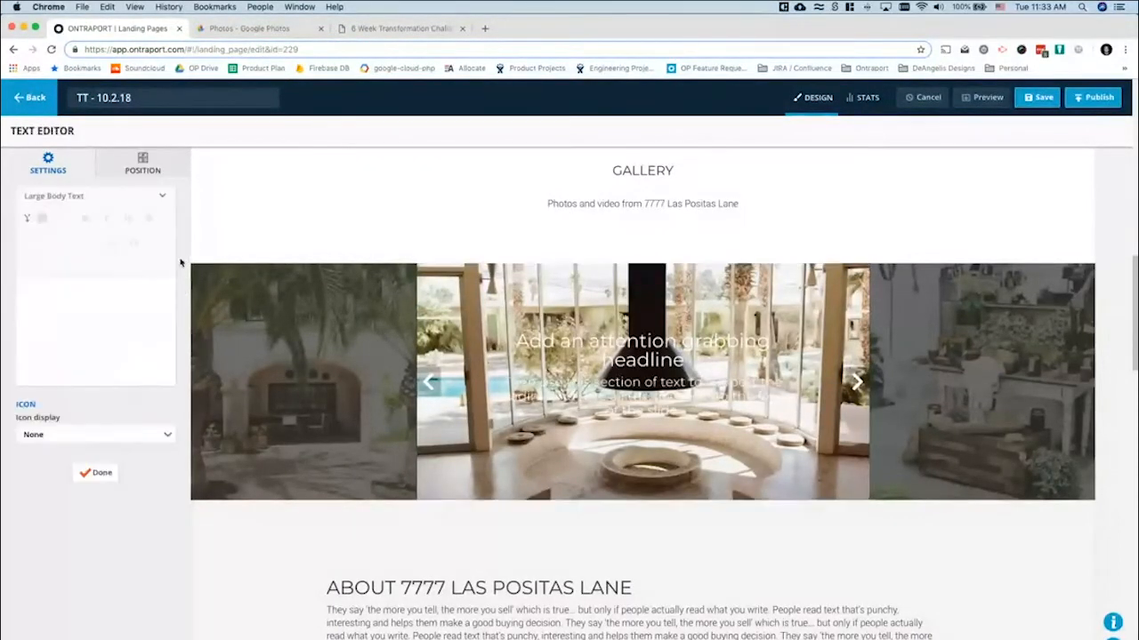
{"action": "left_click", "coordinate": [92, 434]}
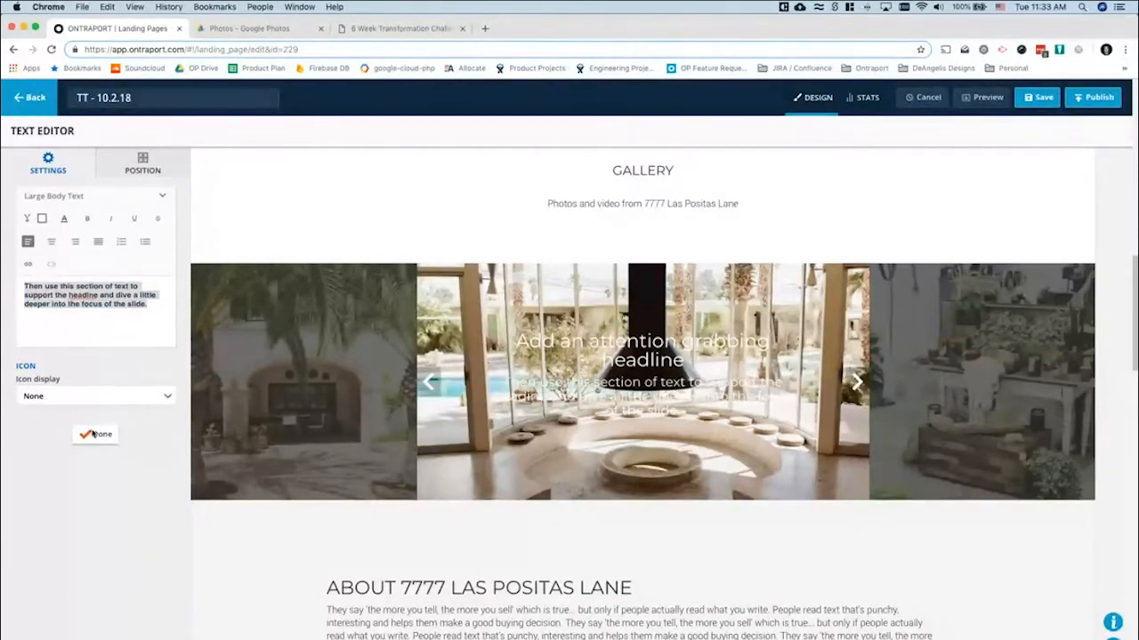
{"action": "left_click", "coordinate": [181, 294]}
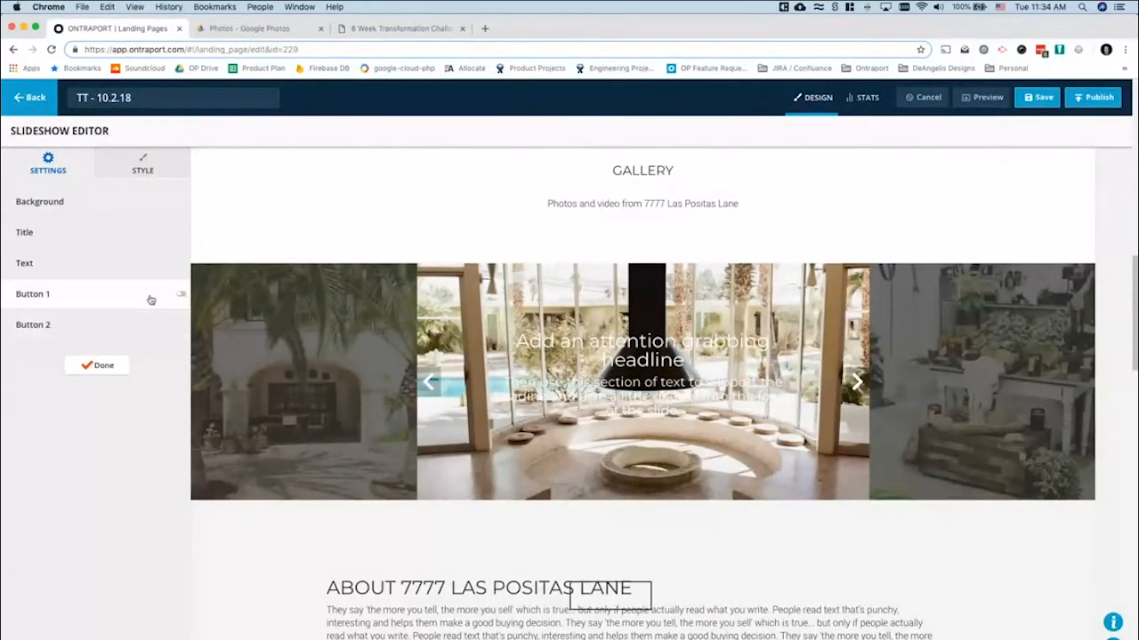
Disable Button 1, the text and the title on Slide 1, and finish editing the slideshow
{"action": "left_click", "coordinate": [181, 294]}
{"action": "left_click", "coordinate": [181, 265]}
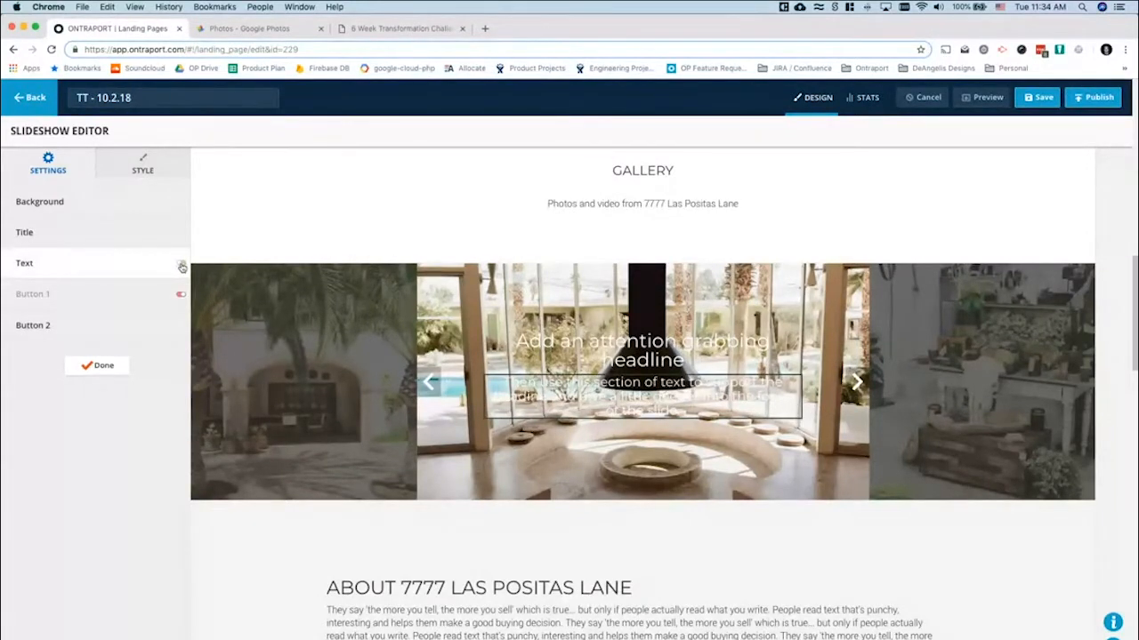
{"action": "left_click", "coordinate": [181, 234]}
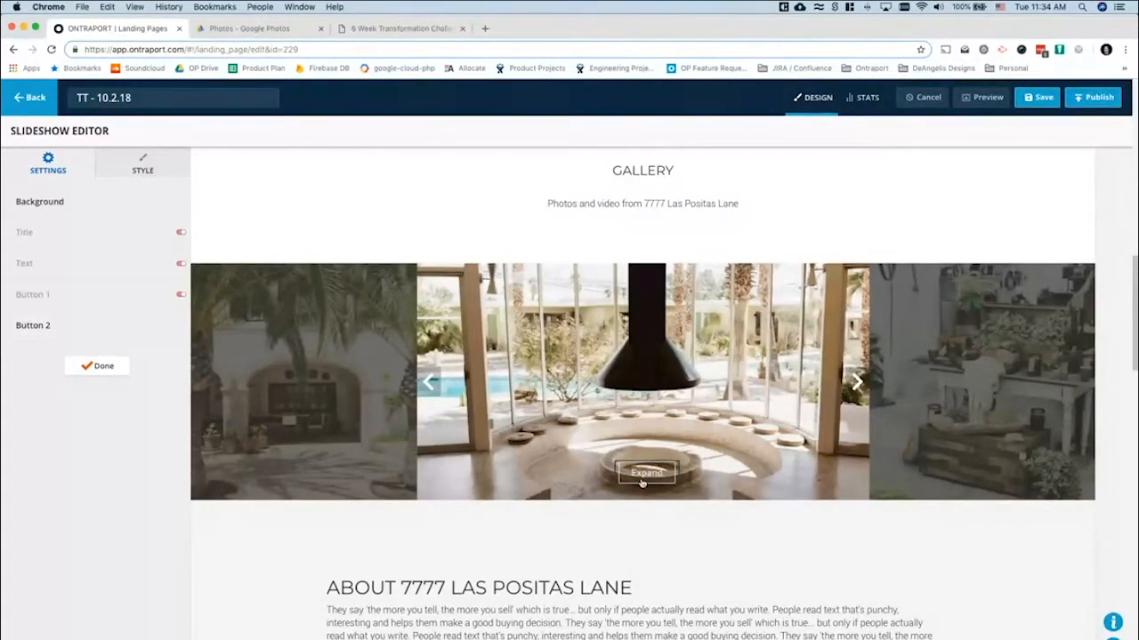
{"action": "left_click", "coordinate": [98, 367]}
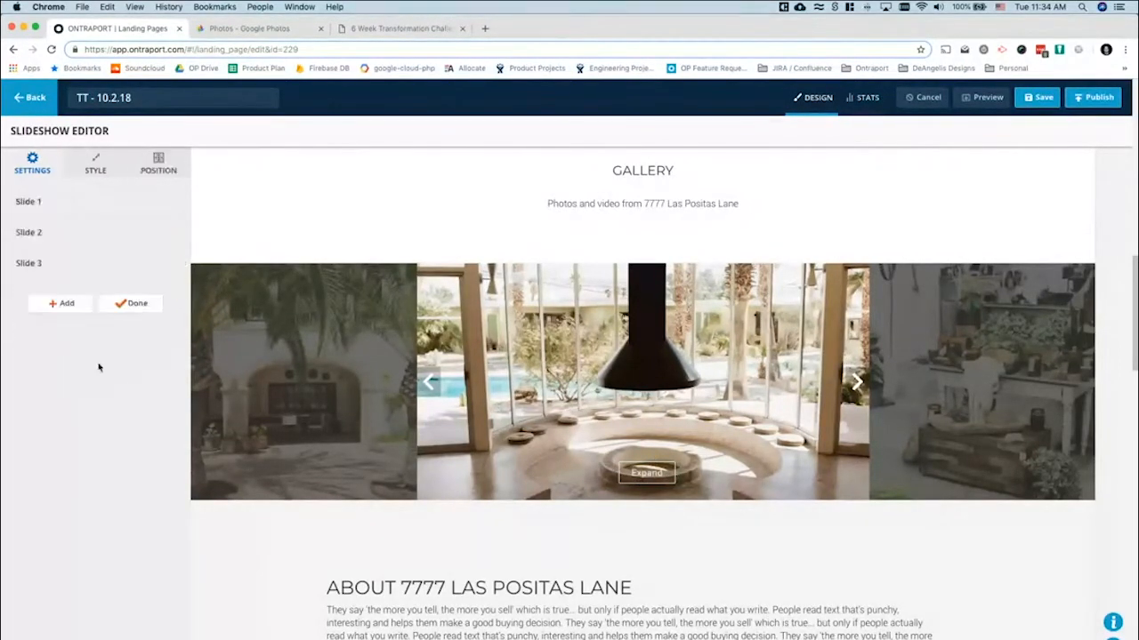
{"action": "left_click", "coordinate": [131, 303]}
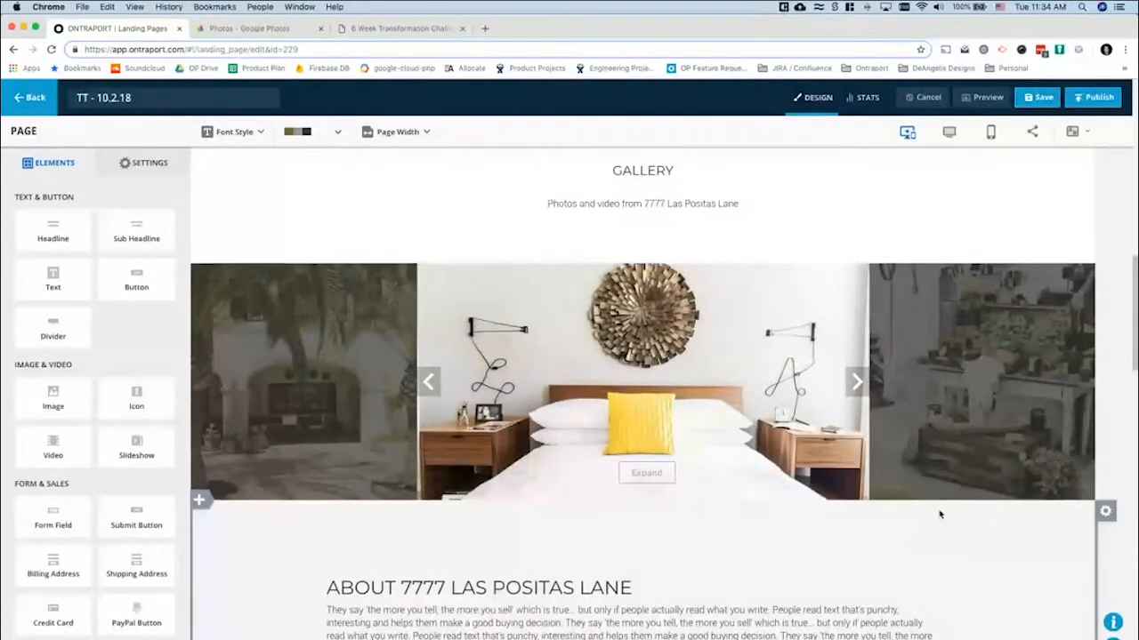
Insert a blank single-column block directly below the Santa Barbara map image
{"action": "scroll", "coordinate": [937, 510], "scroll_direction": "down", "scroll_amount": 5}
{"action": "scroll", "coordinate": [939, 513], "scroll_direction": "down", "scroll_amount": 6}
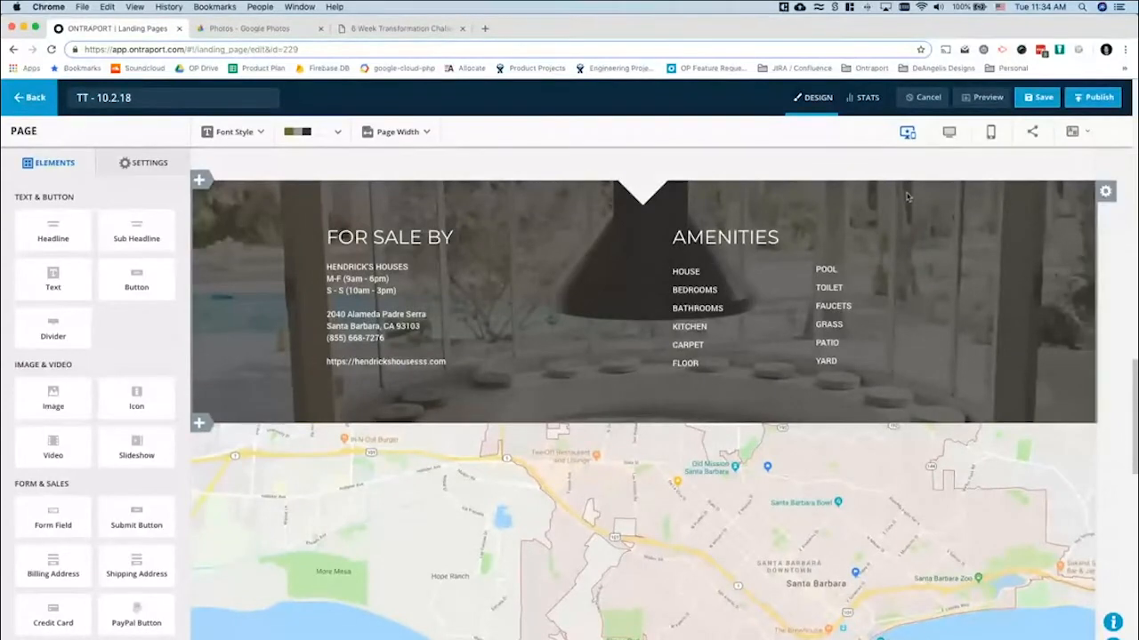
{"action": "scroll", "coordinate": [927, 349], "scroll_direction": "down", "scroll_amount": 6}
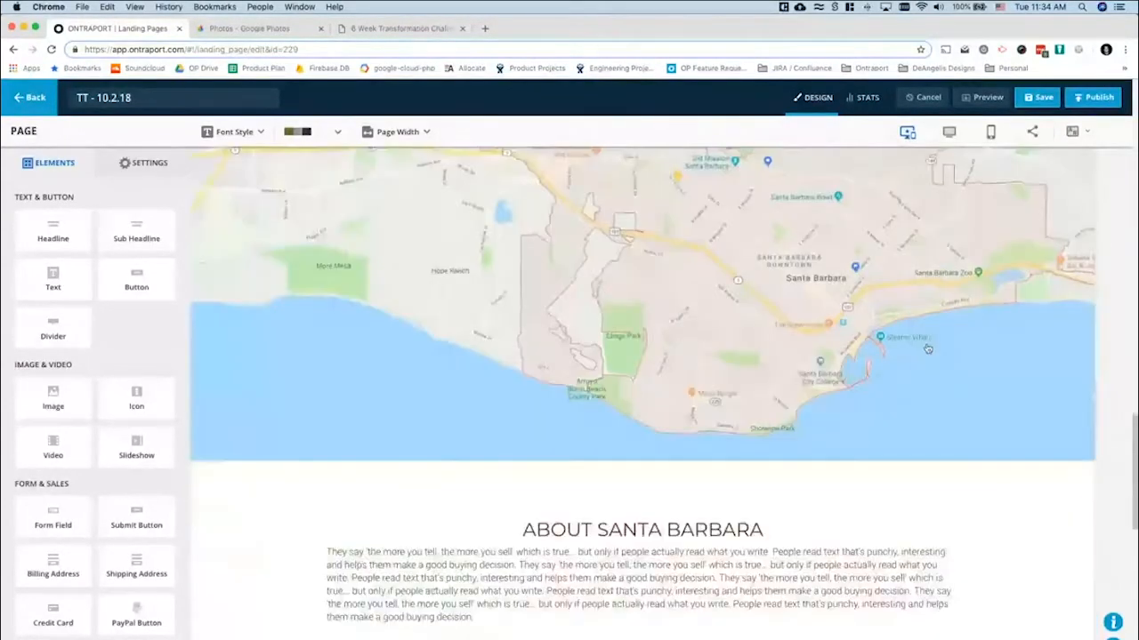
{"action": "scroll", "coordinate": [928, 349], "scroll_direction": "up", "scroll_amount": 2}
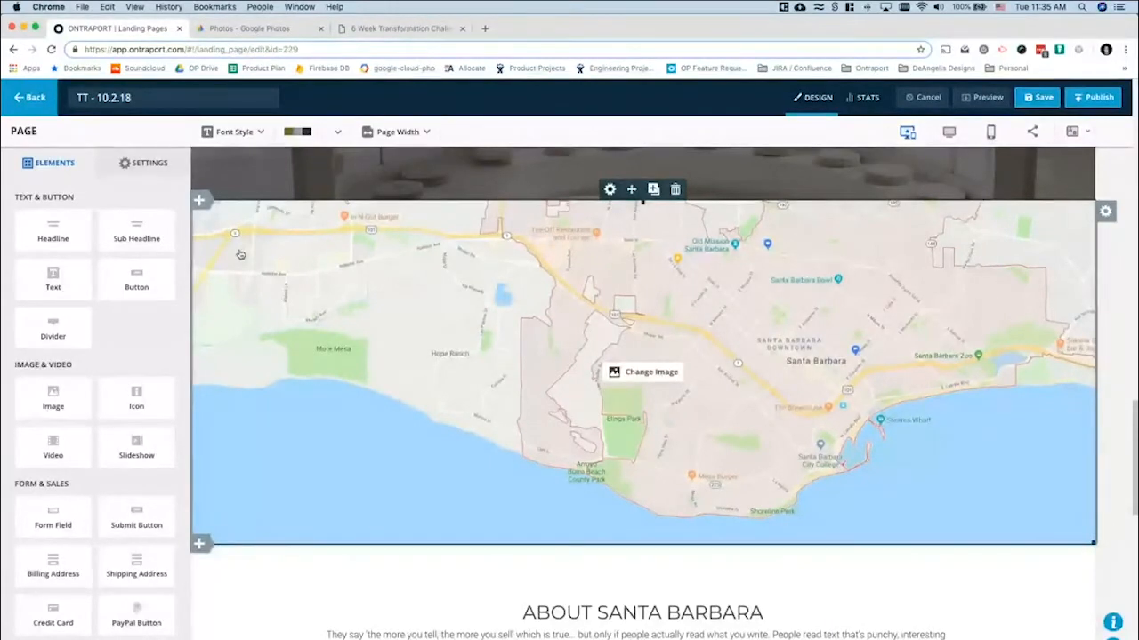
{"action": "left_click", "coordinate": [217, 544]}
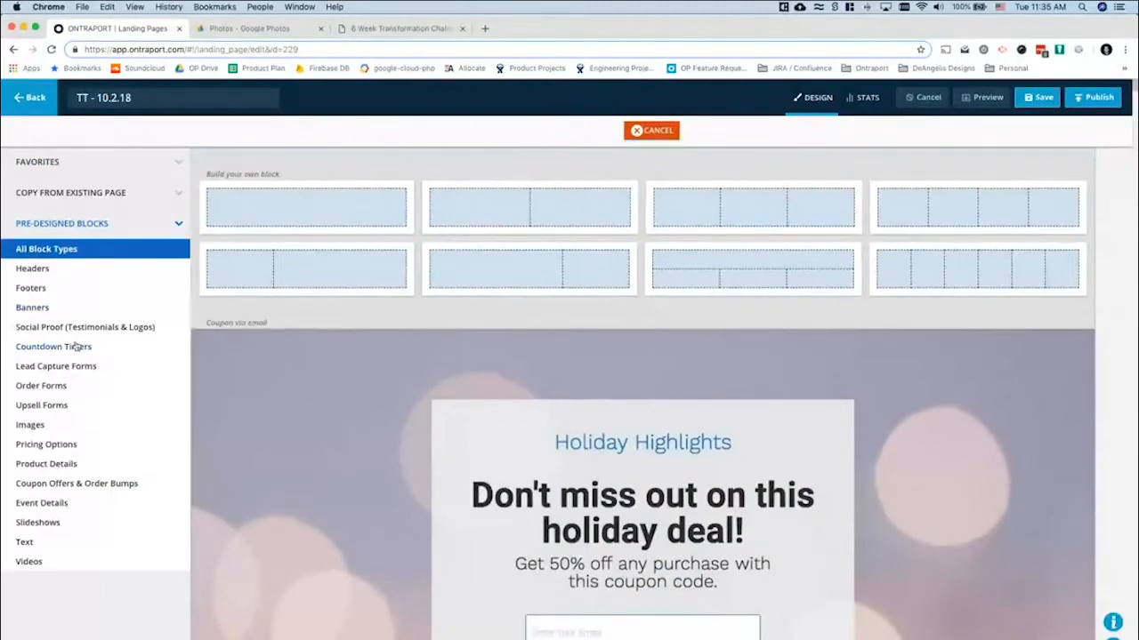
{"action": "left_click", "coordinate": [284, 230]}
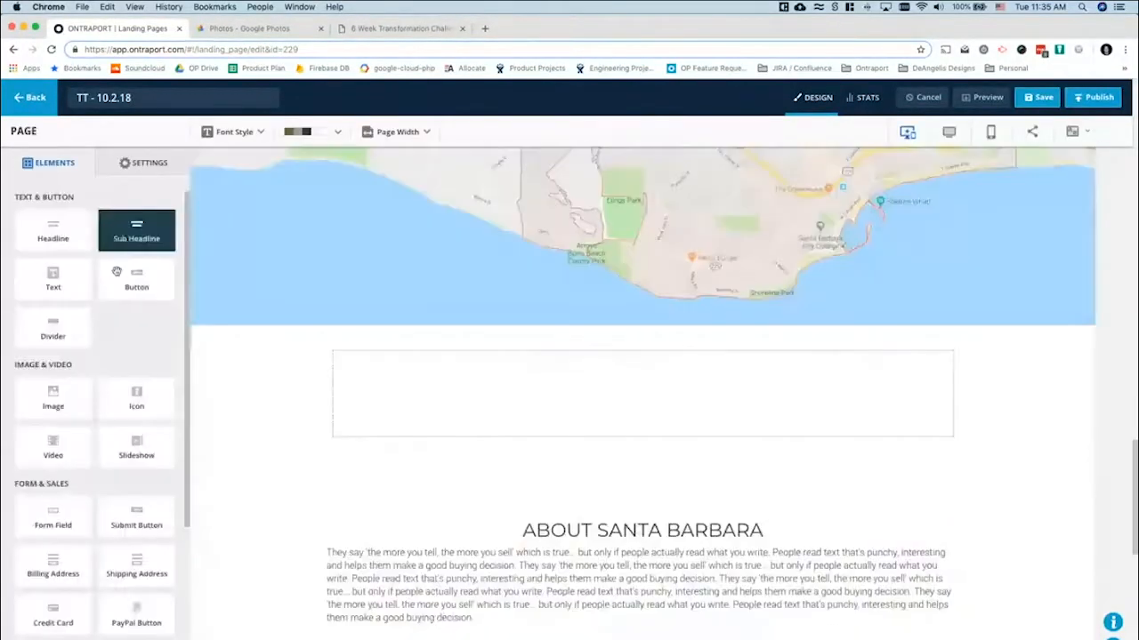
Place a Custom HTML element in the empty block below the map
{"action": "scroll", "coordinate": [110, 400], "scroll_direction": "down", "scroll_amount": 5}
{"action": "scroll", "coordinate": [110, 401], "scroll_direction": "down", "scroll_amount": 2}
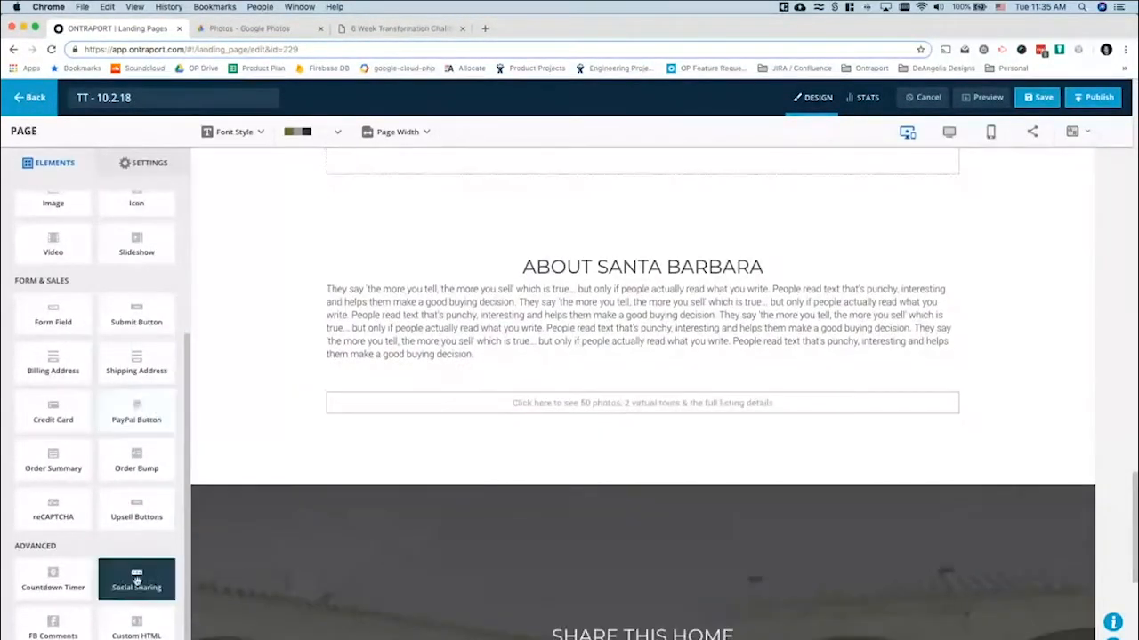
{"action": "left_click_drag", "start_coordinate": [122, 620], "coordinate": [470, 164]}
{"action": "scroll", "coordinate": [488, 275], "scroll_direction": "up", "scroll_amount": 3}
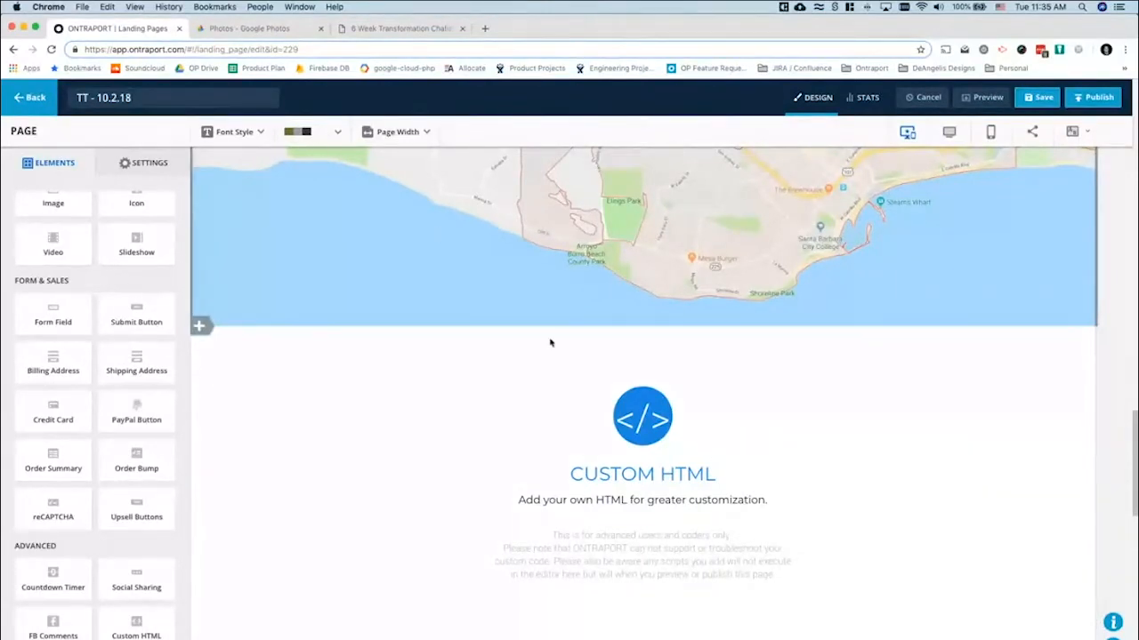
{"action": "scroll", "coordinate": [622, 311], "scroll_direction": "up", "scroll_amount": 2}
{"action": "scroll", "coordinate": [637, 303], "scroll_direction": "up", "scroll_amount": 1}
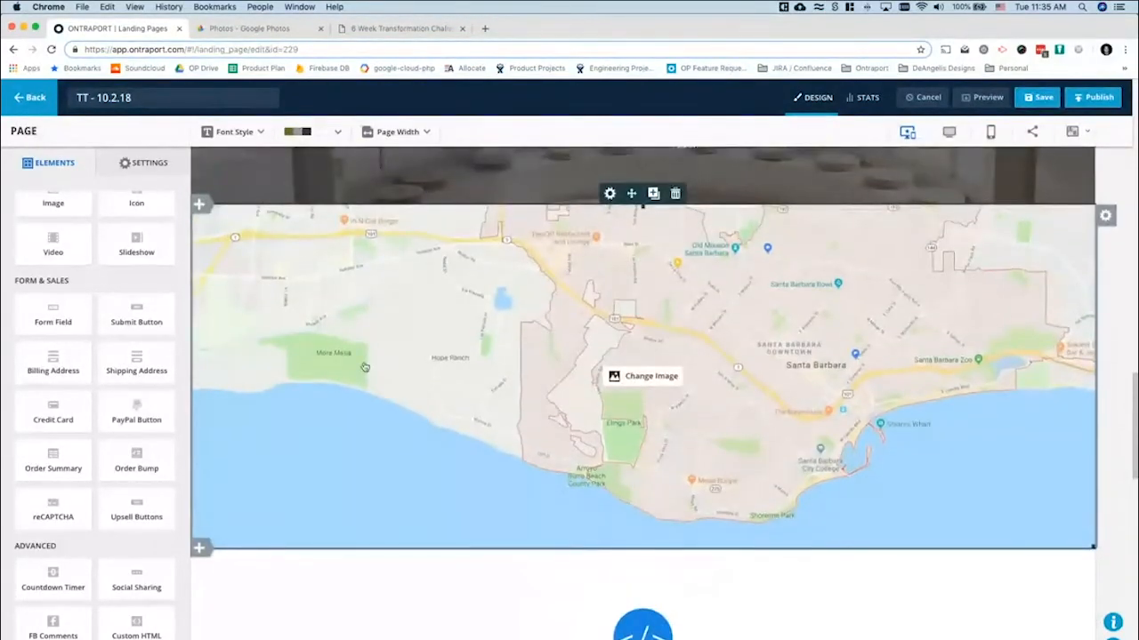
{"action": "scroll", "coordinate": [525, 307], "scroll_direction": "down", "scroll_amount": 3}
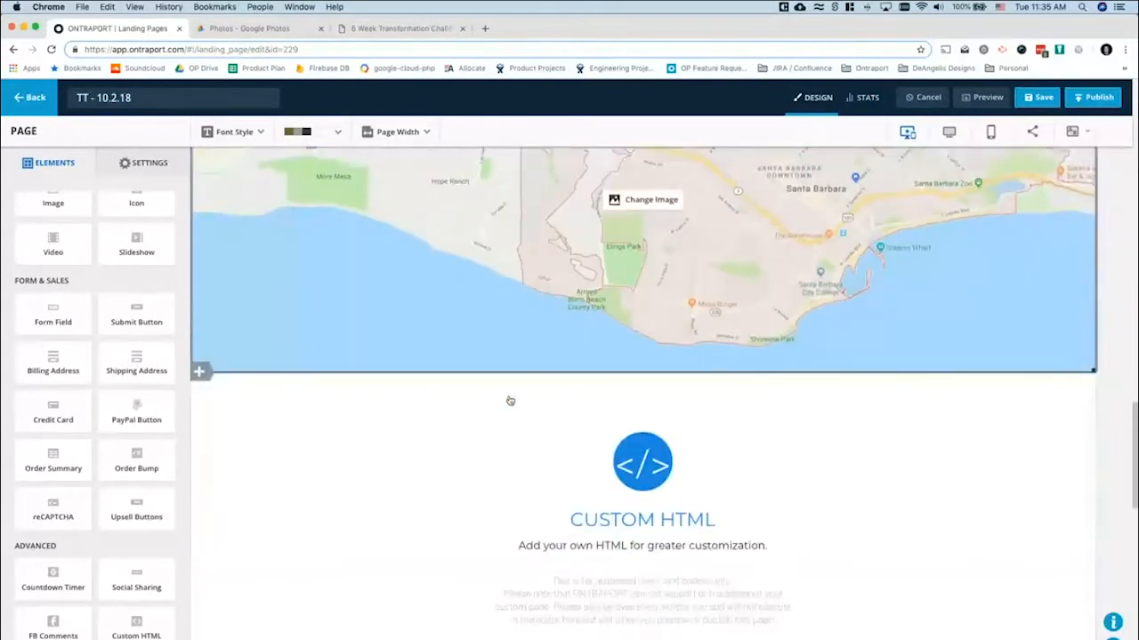
Delete the Custom HTML element and the empty block that held it below the map
{"action": "left_click", "coordinate": [676, 376]}
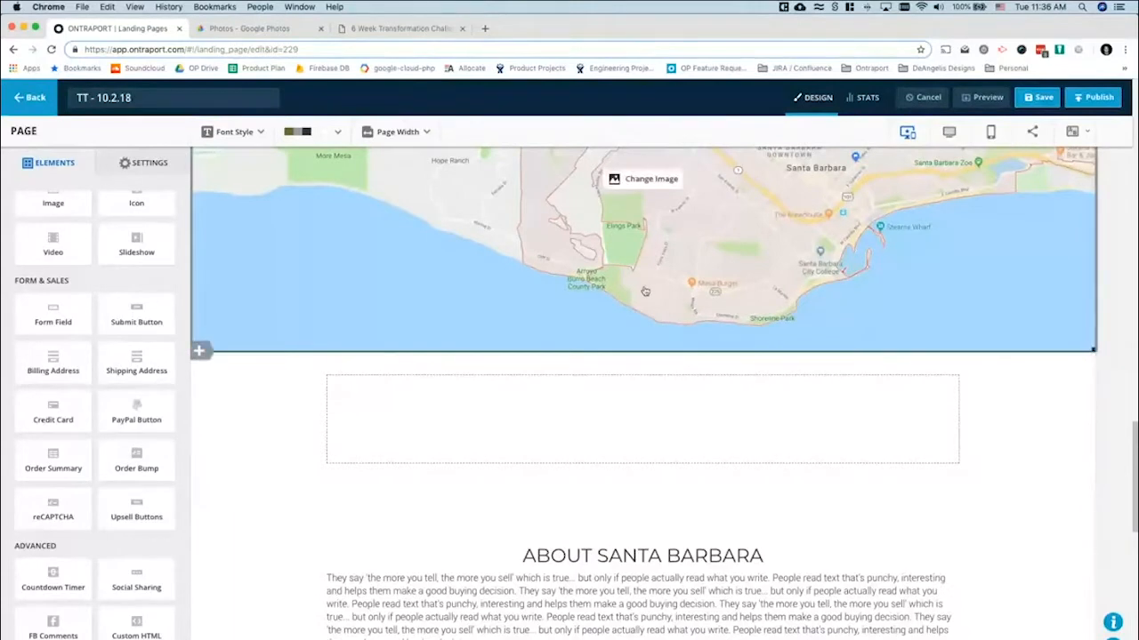
{"action": "left_click", "coordinate": [1105, 363]}
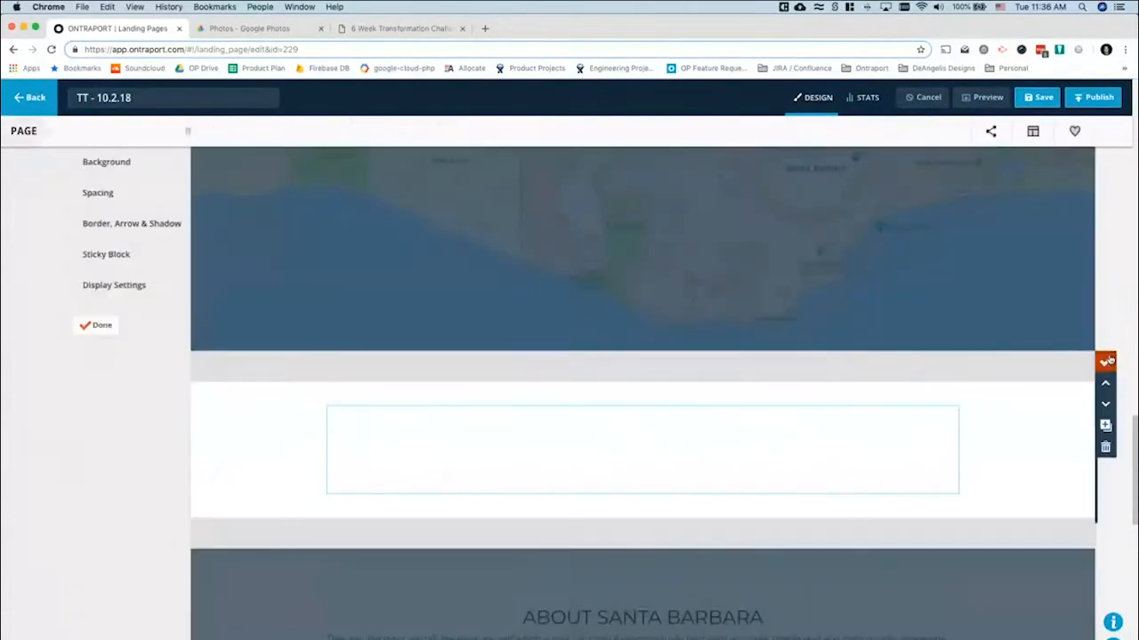
{"action": "left_click", "coordinate": [1105, 447]}
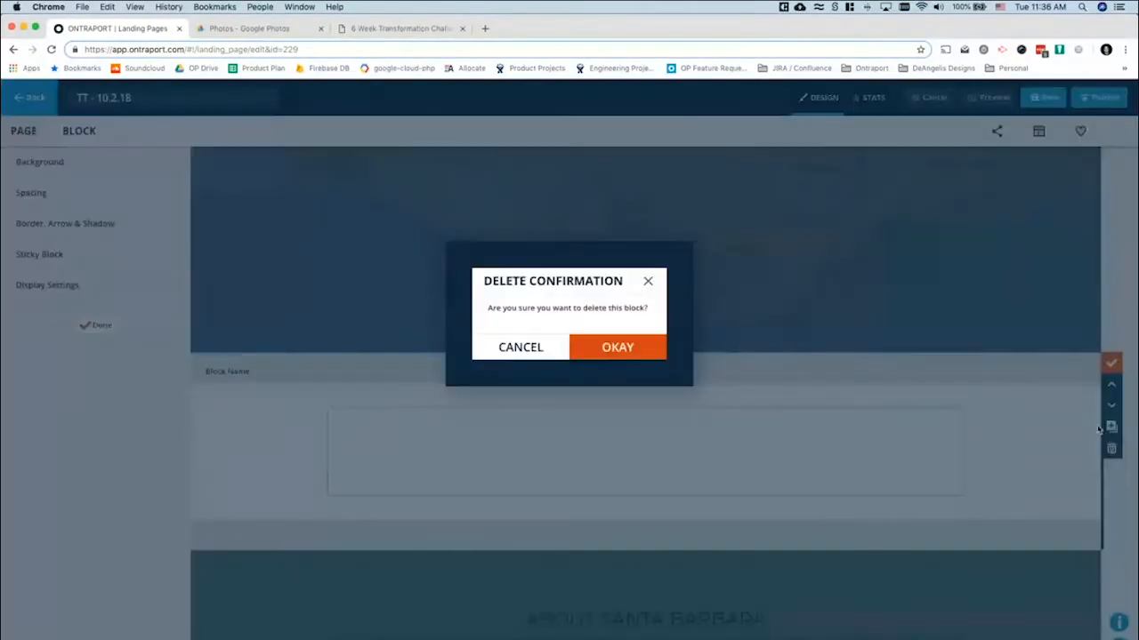
{"action": "left_click", "coordinate": [592, 348]}
Review the background settings of the Share This Home block, including its color overlay and parallax effect
{"action": "scroll", "coordinate": [591, 356], "scroll_direction": "down", "scroll_amount": 5}
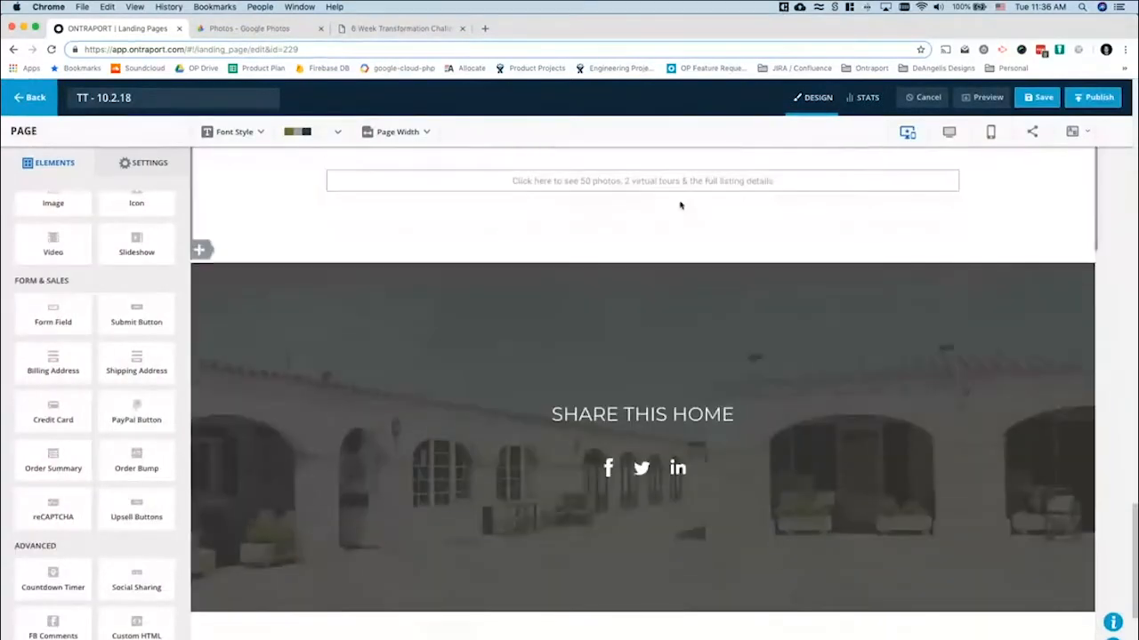
{"action": "scroll", "coordinate": [425, 403], "scroll_direction": "down", "scroll_amount": 1}
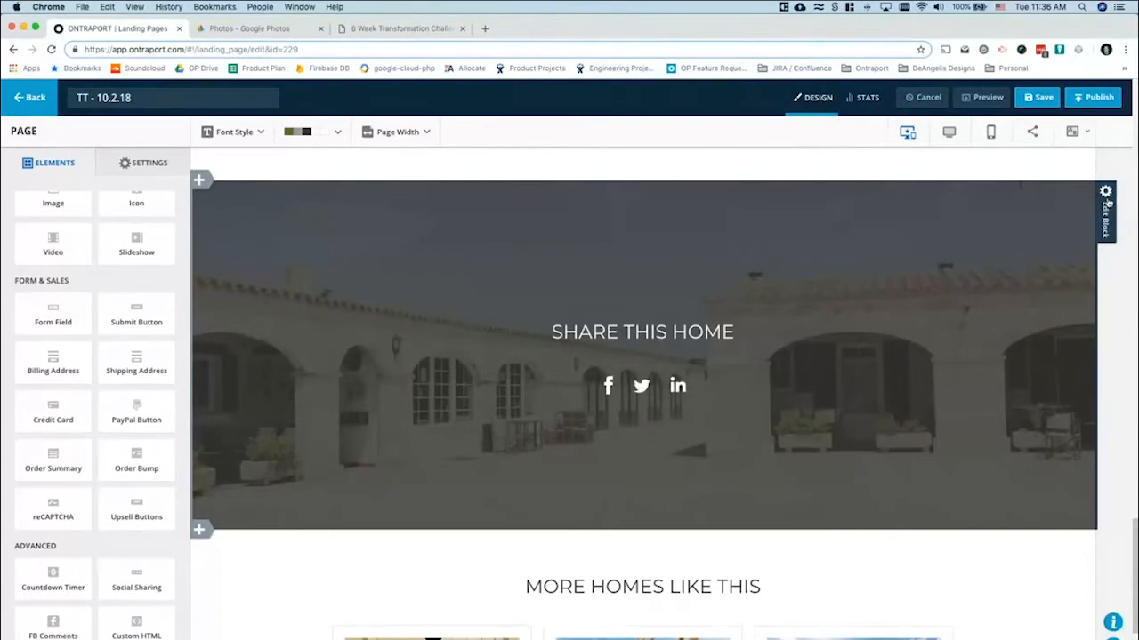
{"action": "left_click", "coordinate": [1107, 203]}
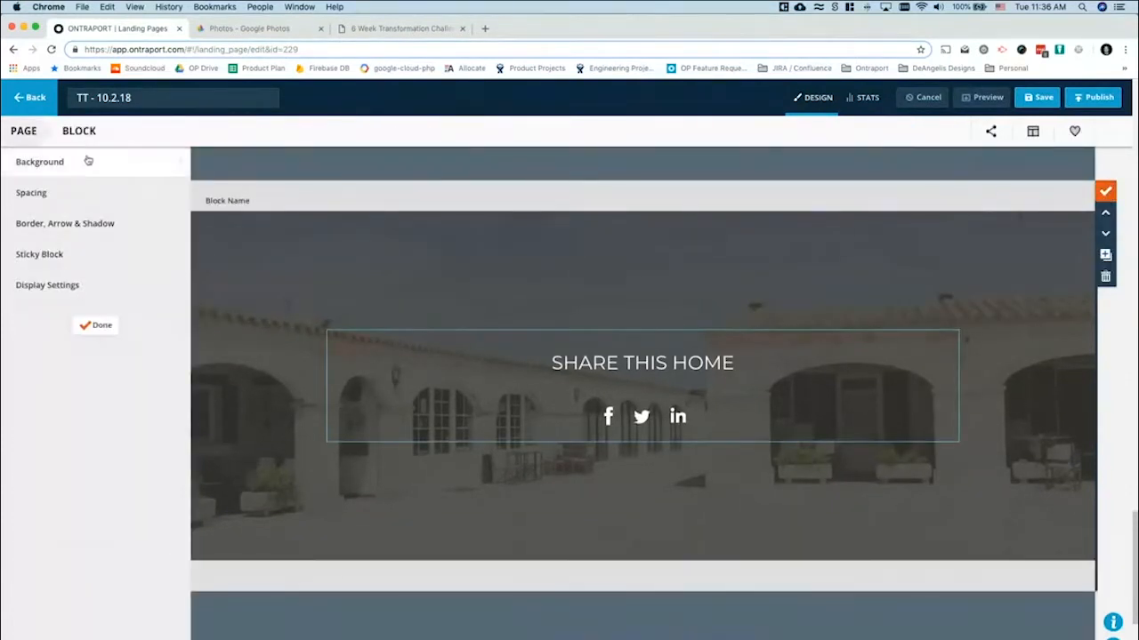
{"action": "left_click", "coordinate": [71, 164]}
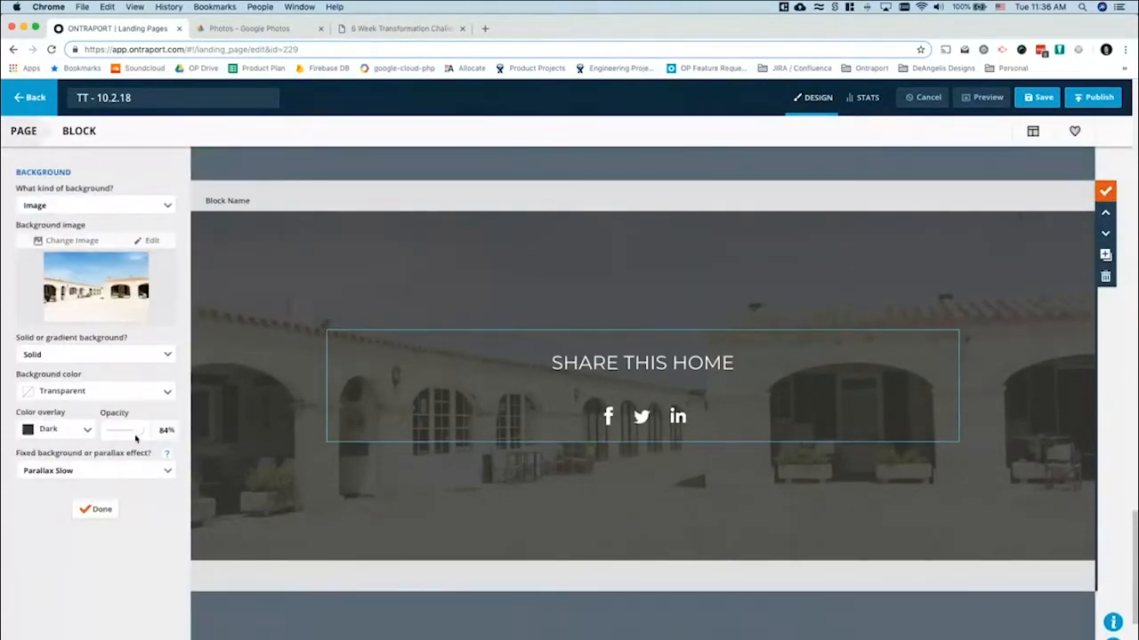
{"action": "left_click", "coordinate": [95, 508]}
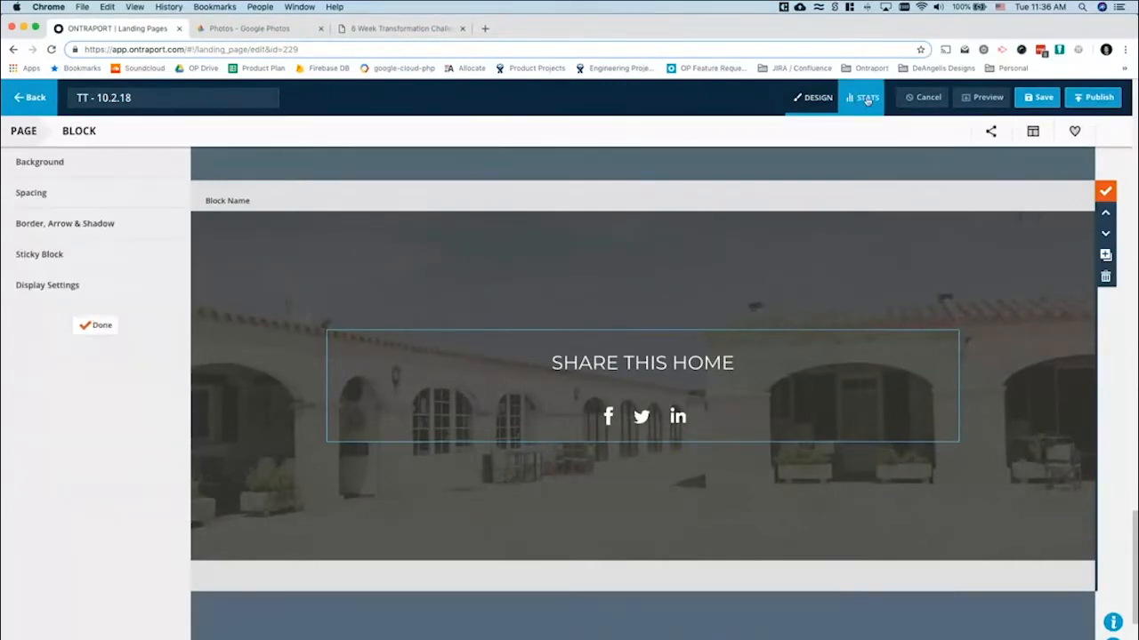
Preview the landing page and examine how the Share This Home background image moves while scrolling
{"action": "left_click", "coordinate": [982, 97]}
{"action": "scroll", "coordinate": [390, 296], "scroll_direction": "down", "scroll_amount": 20}
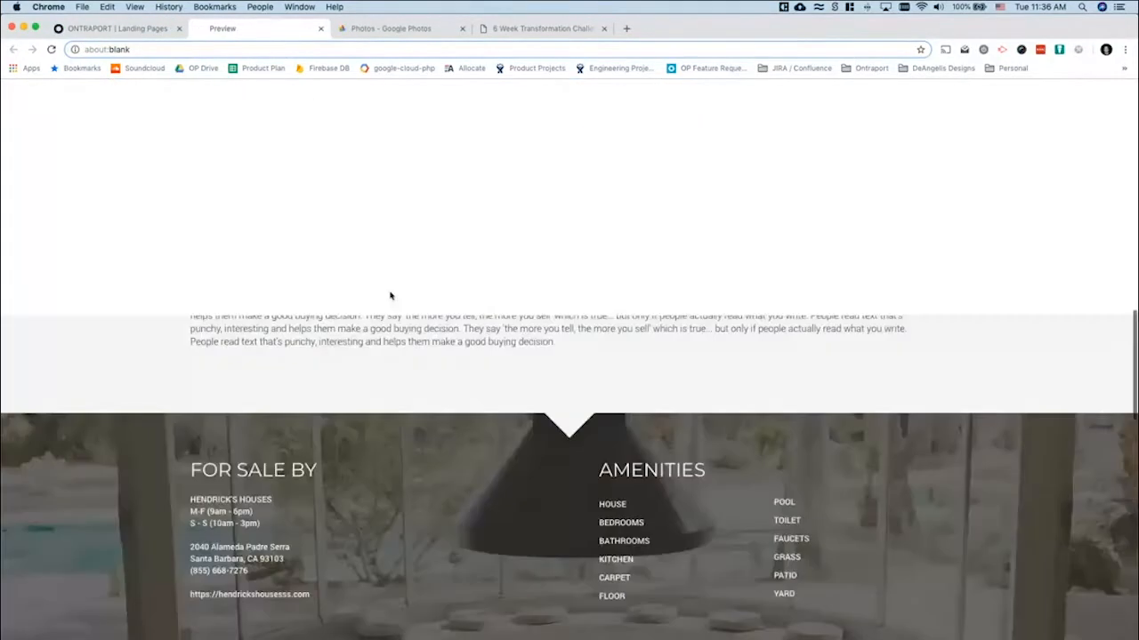
{"action": "scroll", "coordinate": [390, 295], "scroll_direction": "up", "scroll_amount": 10}
{"action": "scroll", "coordinate": [389, 295], "scroll_direction": "down", "scroll_amount": 5}
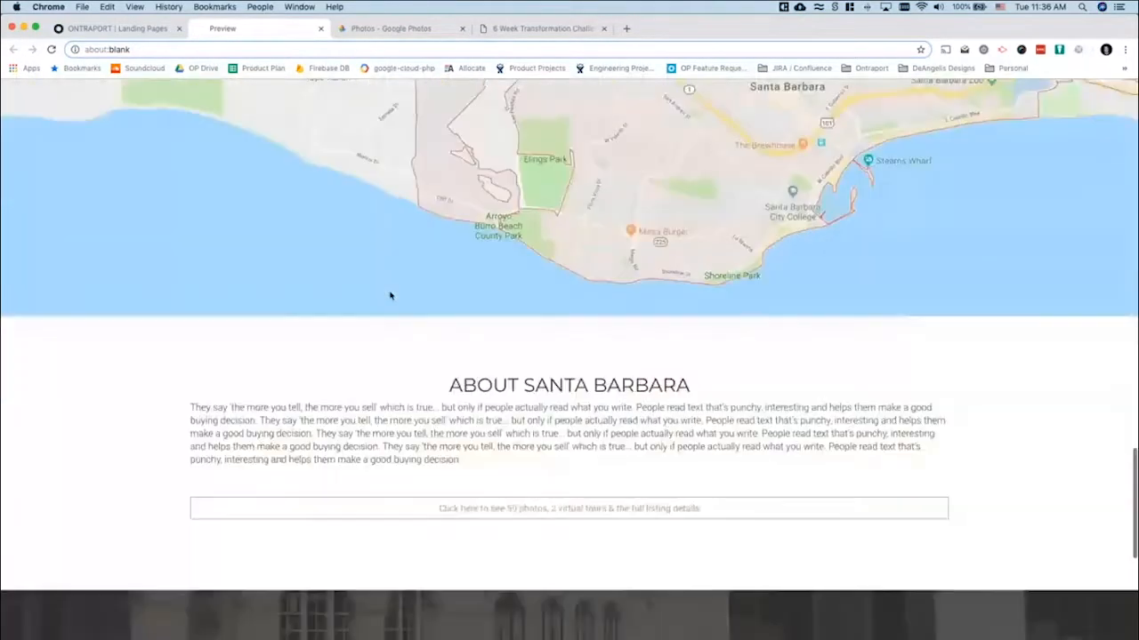
{"action": "scroll", "coordinate": [390, 295], "scroll_direction": "down", "scroll_amount": 6}
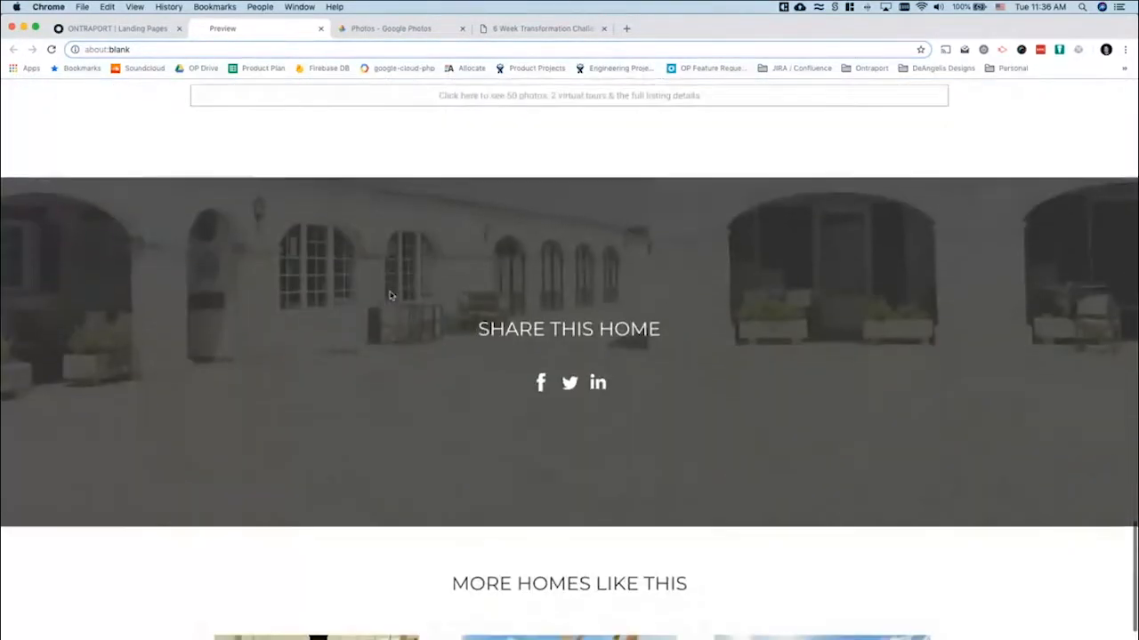
{"action": "scroll", "coordinate": [390, 295], "scroll_direction": "down", "scroll_amount": 2}
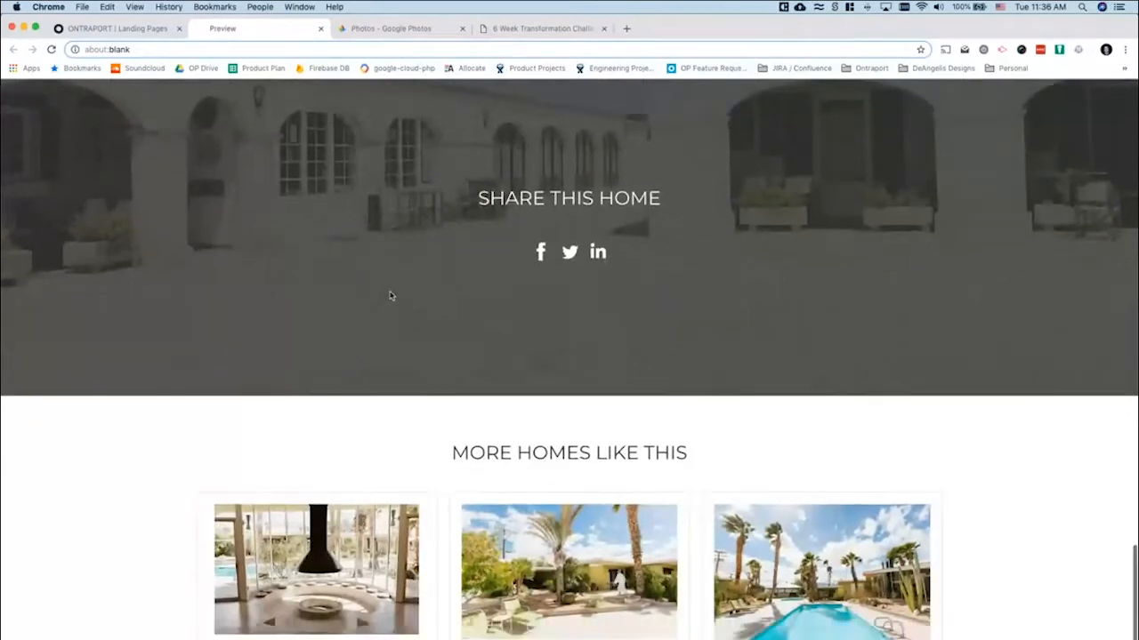
{"action": "scroll", "coordinate": [390, 295], "scroll_direction": "up", "scroll_amount": 1}
{"action": "scroll", "coordinate": [390, 295], "scroll_direction": "up", "scroll_amount": 3}
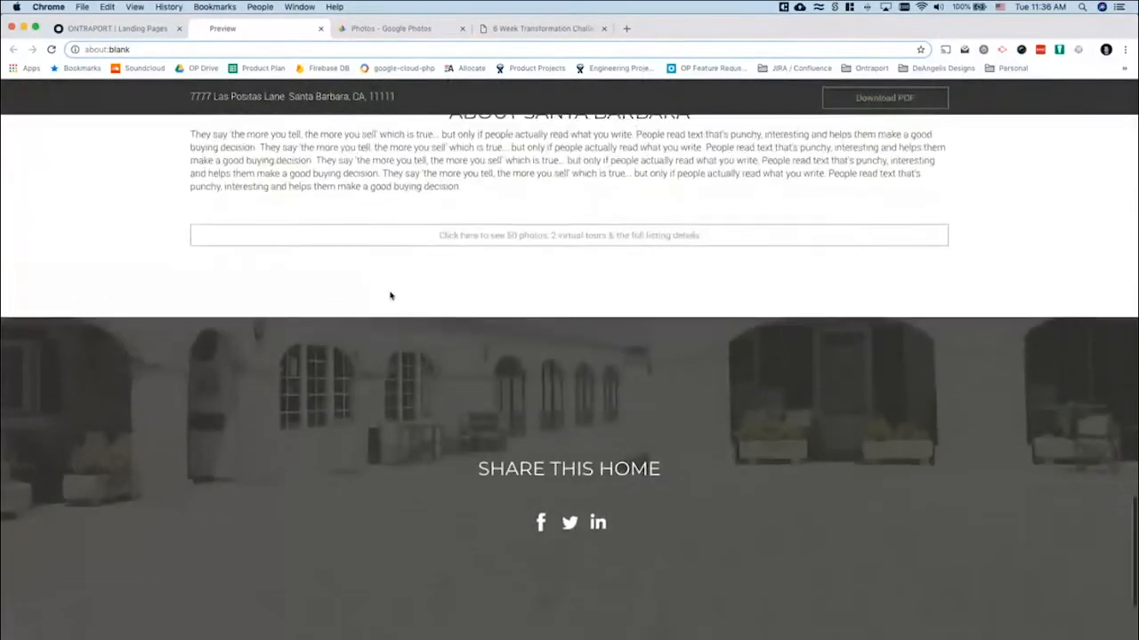
{"action": "scroll", "coordinate": [389, 295], "scroll_direction": "down", "scroll_amount": 2}
{"action": "scroll", "coordinate": [390, 296], "scroll_direction": "down", "scroll_amount": 2}
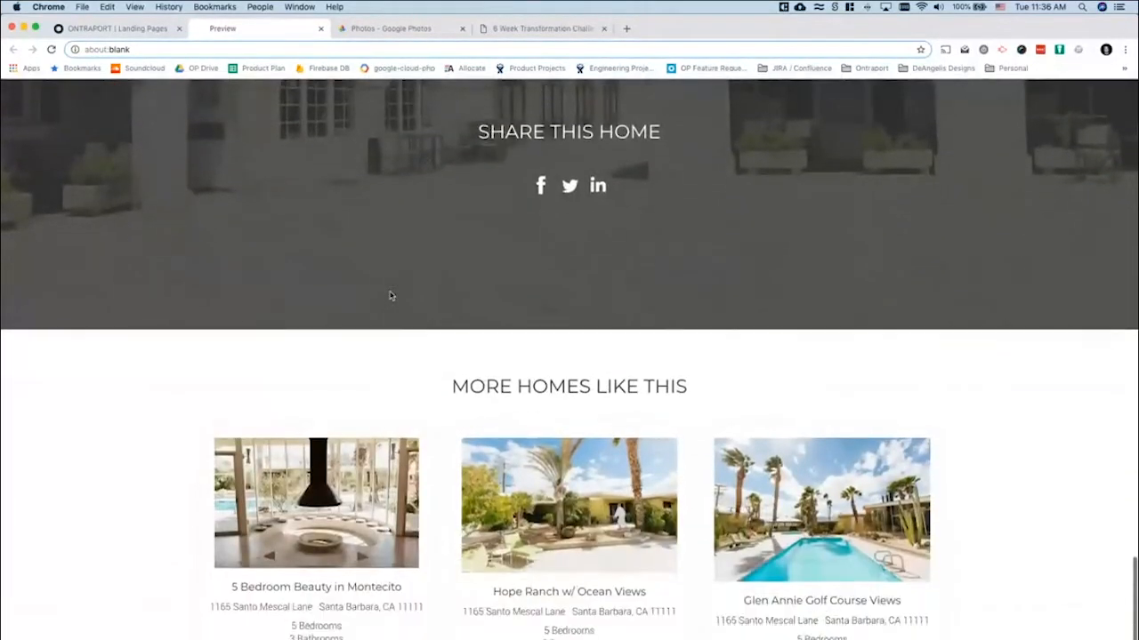
{"action": "scroll", "coordinate": [389, 296], "scroll_direction": "up", "scroll_amount": 2}
{"action": "scroll", "coordinate": [390, 296], "scroll_direction": "up", "scroll_amount": 1}
{"action": "scroll", "coordinate": [390, 295], "scroll_direction": "down", "scroll_amount": 3}
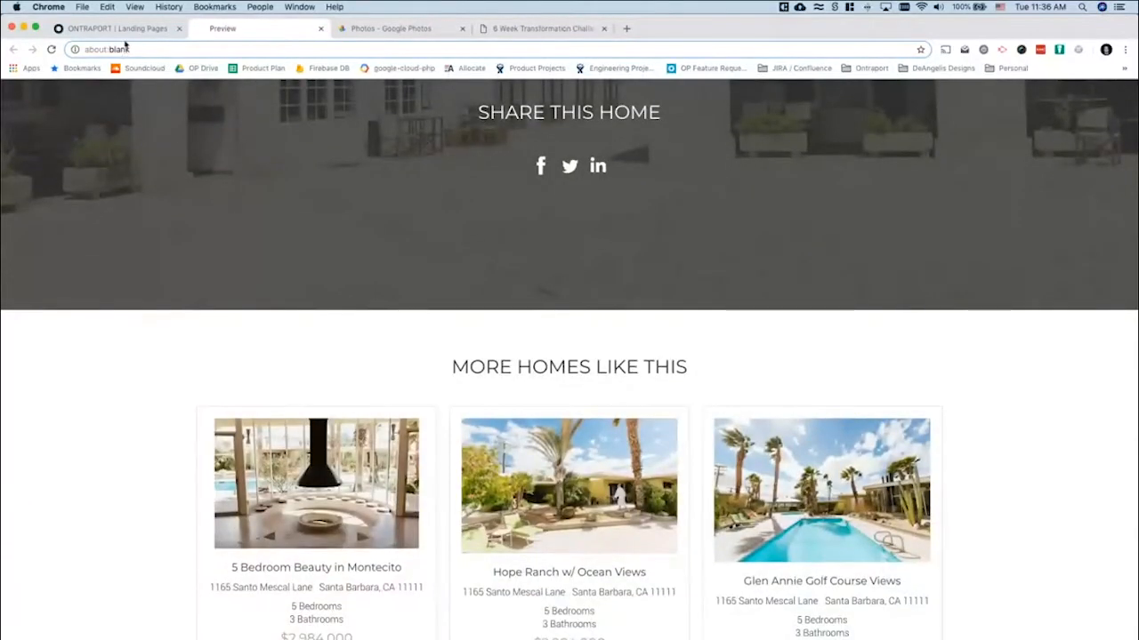
Return to the page editor, close the Share This Home block settings and view the More Homes Like This block
{"action": "left_click", "coordinate": [135, 32]}
{"action": "scroll", "coordinate": [451, 419], "scroll_direction": "down", "scroll_amount": 5}
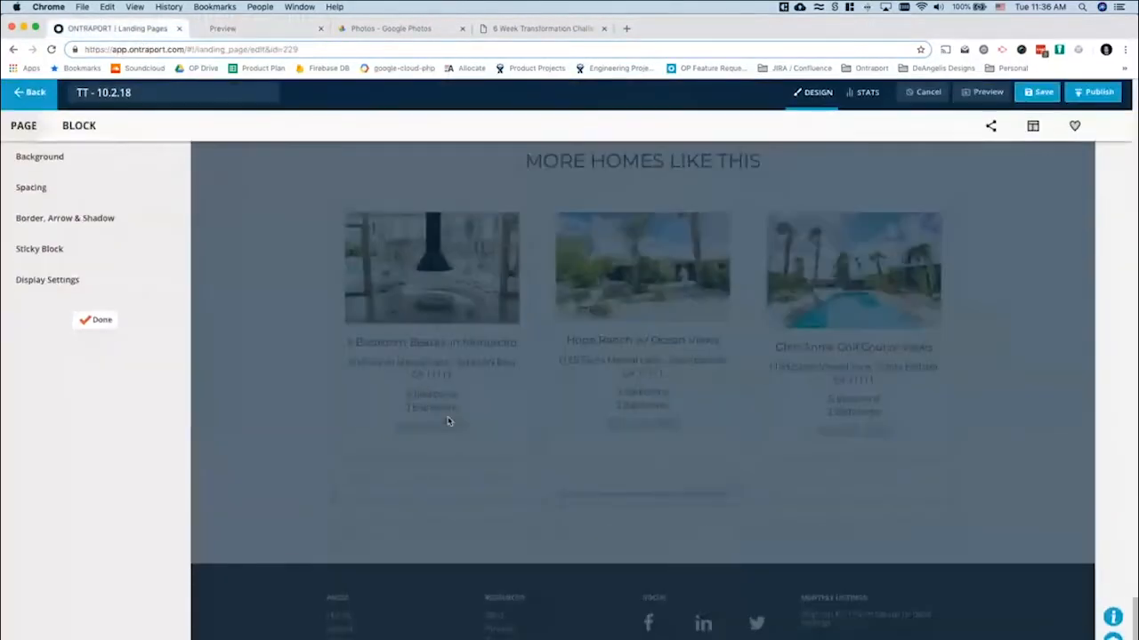
{"action": "left_click", "coordinate": [100, 327]}
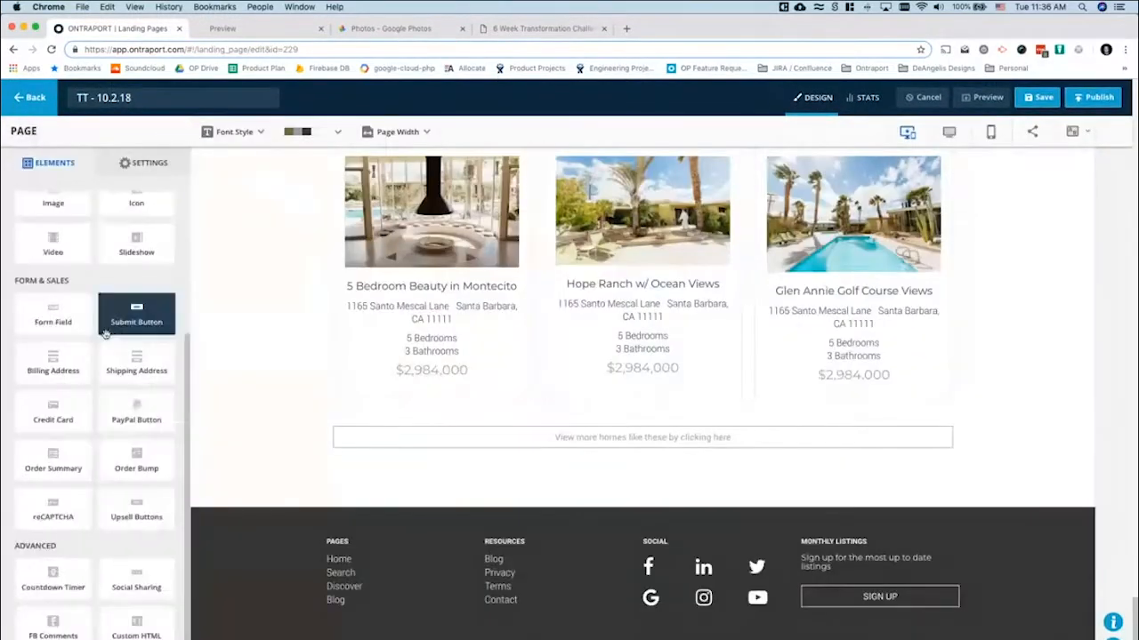
Set the left and right margin of the 5 Bedroom Beauty in Montecito column to 0 px
{"action": "scroll", "coordinate": [614, 411], "scroll_direction": "up", "scroll_amount": 1}
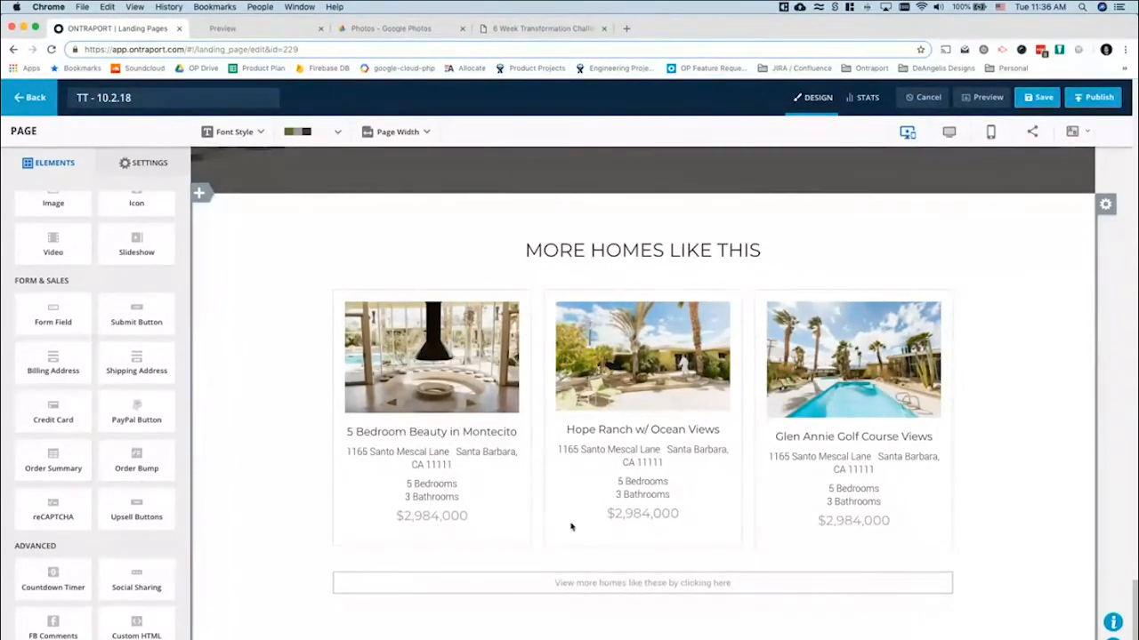
{"action": "left_click", "coordinate": [1105, 204]}
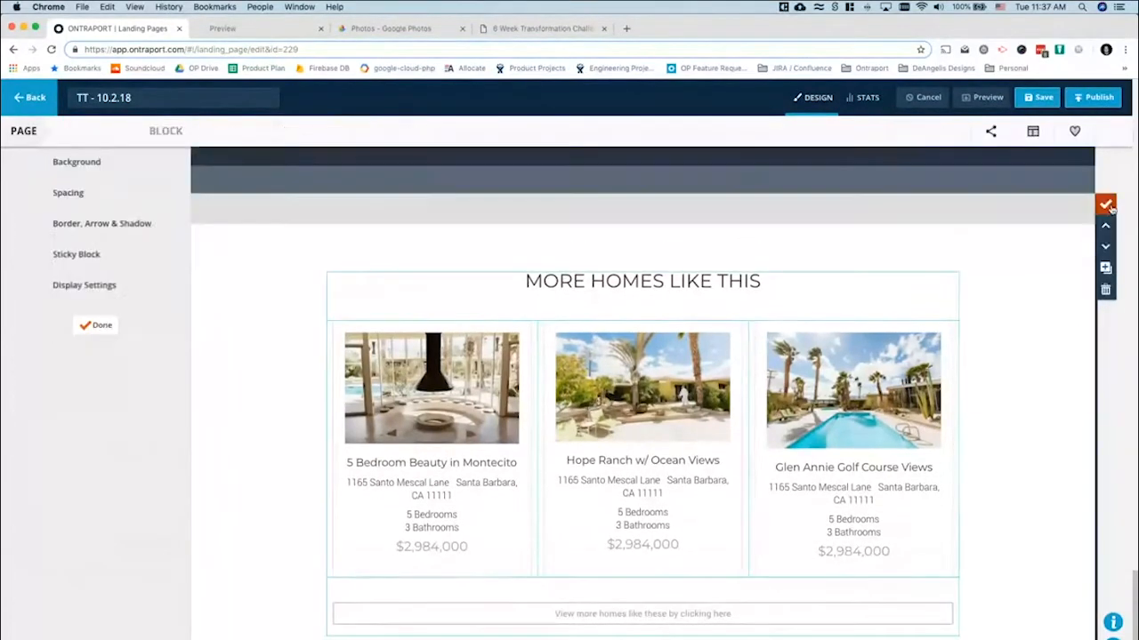
{"action": "left_click", "coordinate": [382, 376]}
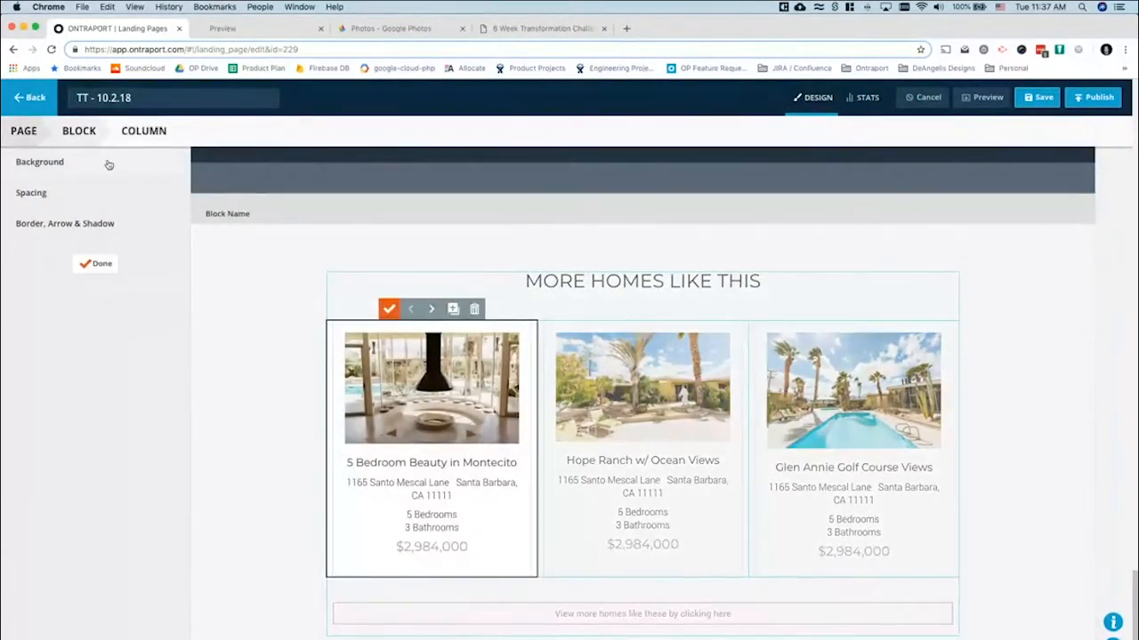
{"action": "left_click", "coordinate": [33, 194]}
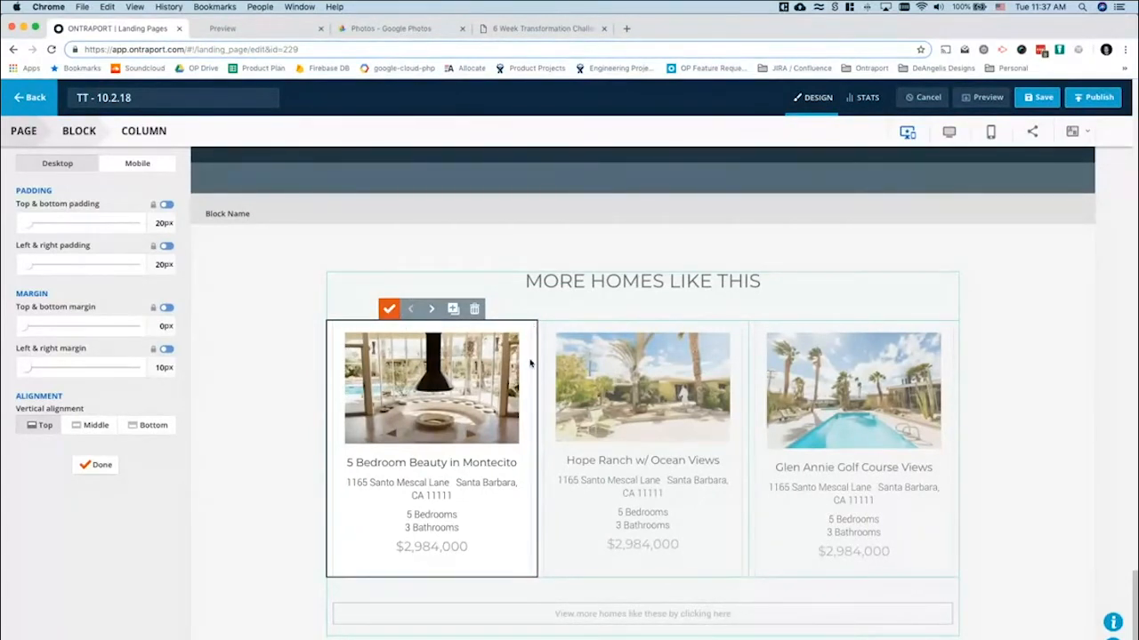
{"action": "left_click_drag", "start_coordinate": [26, 367], "coordinate": [5, 372]}
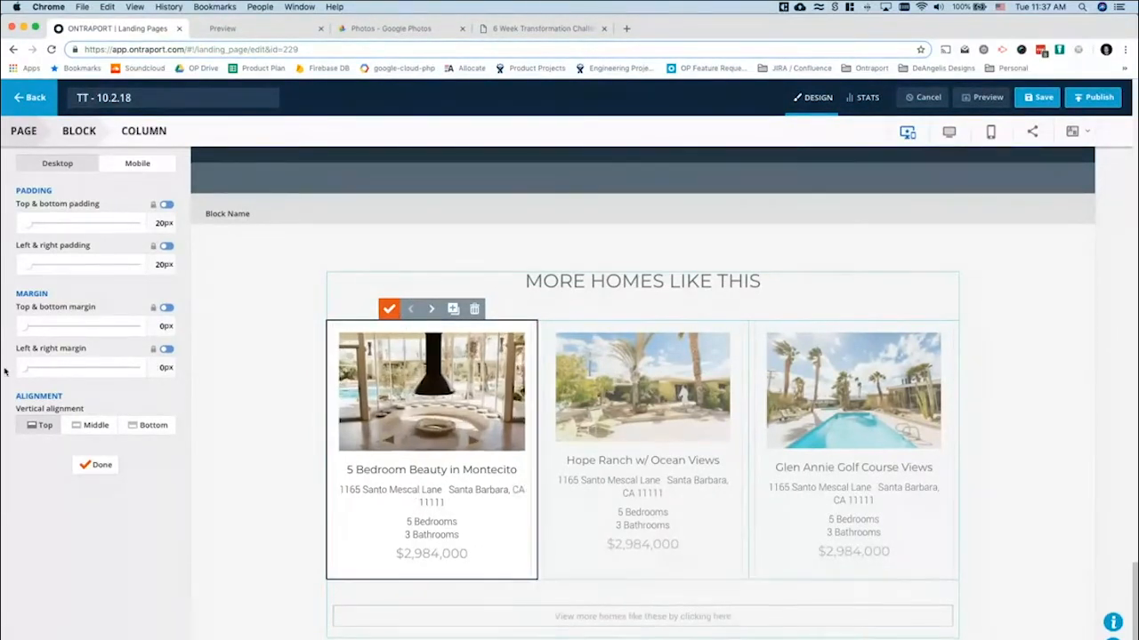
{"action": "left_click", "coordinate": [98, 465]}
{"action": "left_click", "coordinate": [100, 265]}
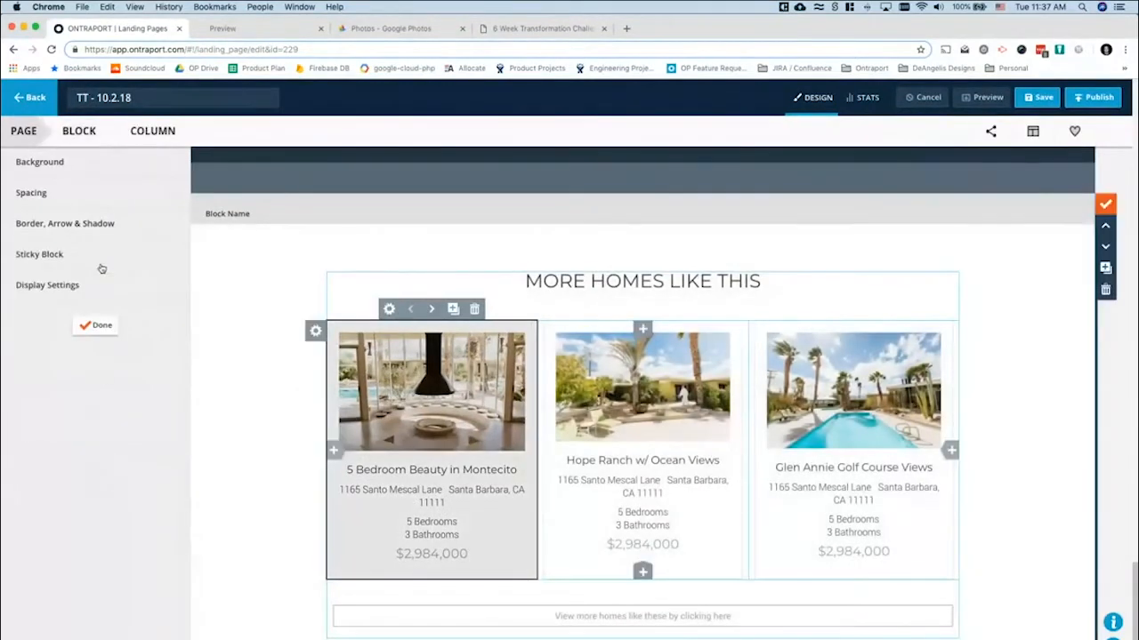
Set the left and right margin of the Hope Ranch w/ Ocean Views column to 0 px and close the block settings
{"action": "left_click", "coordinate": [562, 405]}
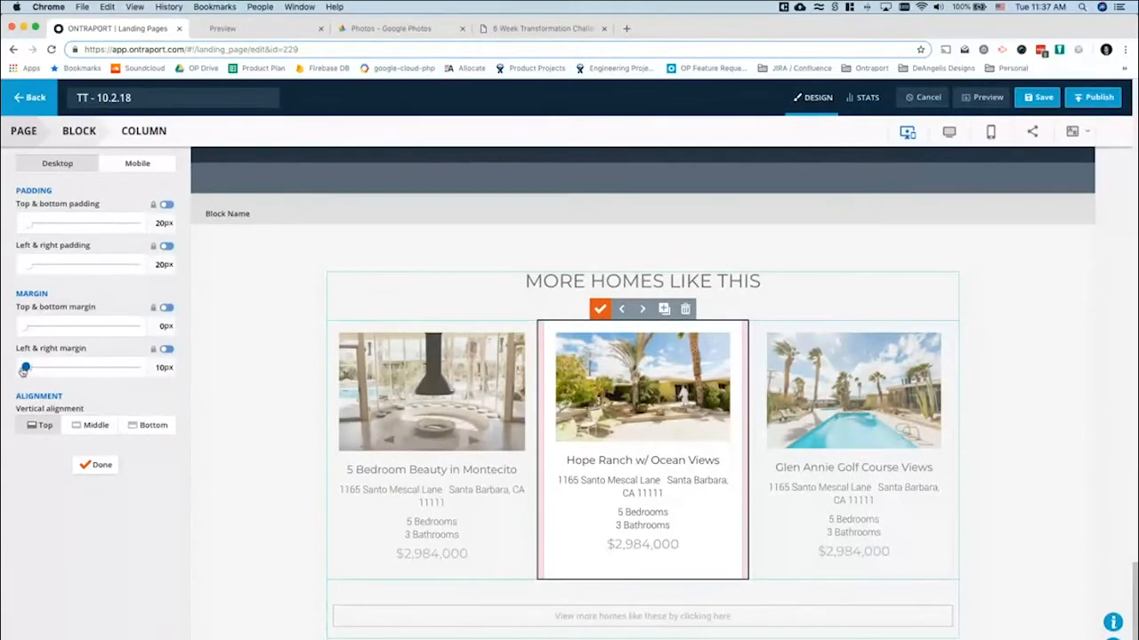
{"action": "left_click_drag", "start_coordinate": [24, 371], "coordinate": [18, 370]}
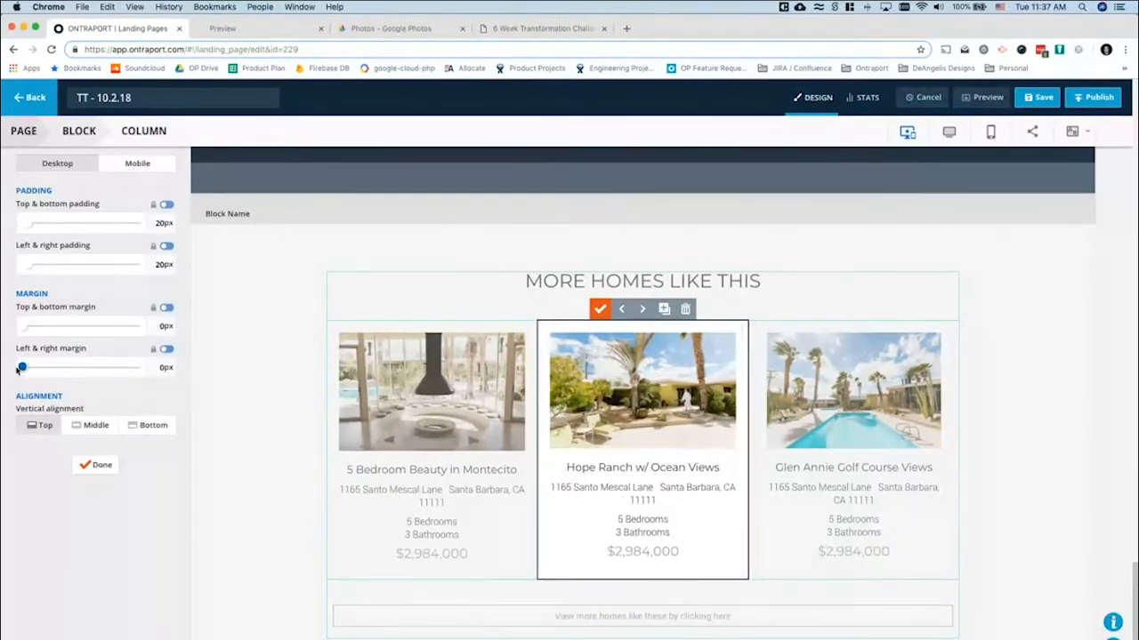
{"action": "left_click", "coordinate": [93, 466]}
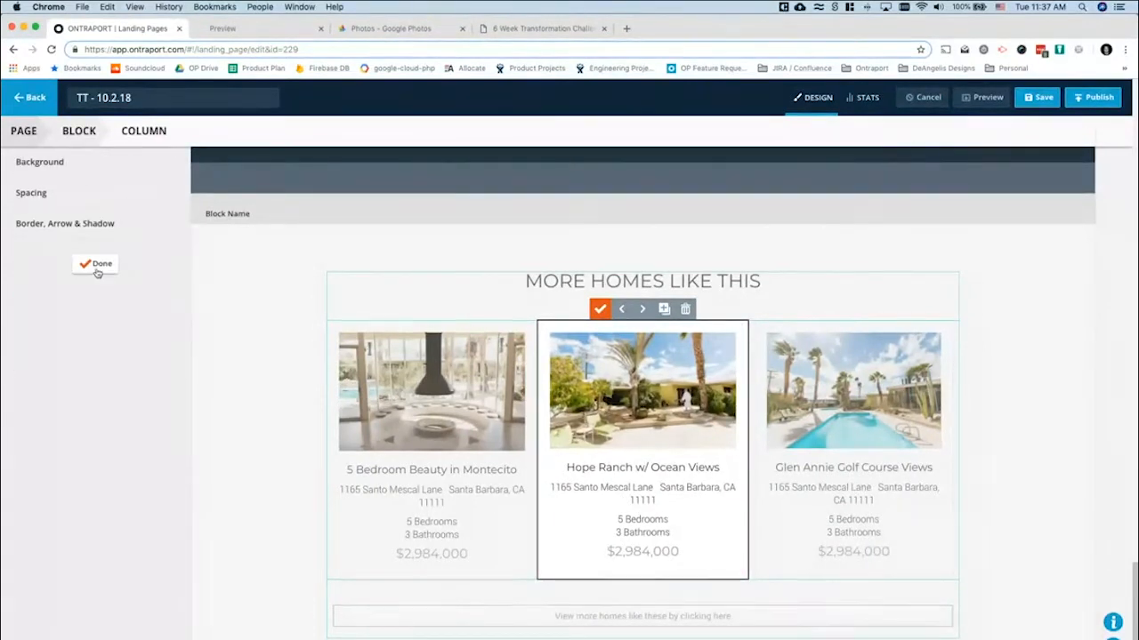
{"action": "left_click", "coordinate": [94, 326]}
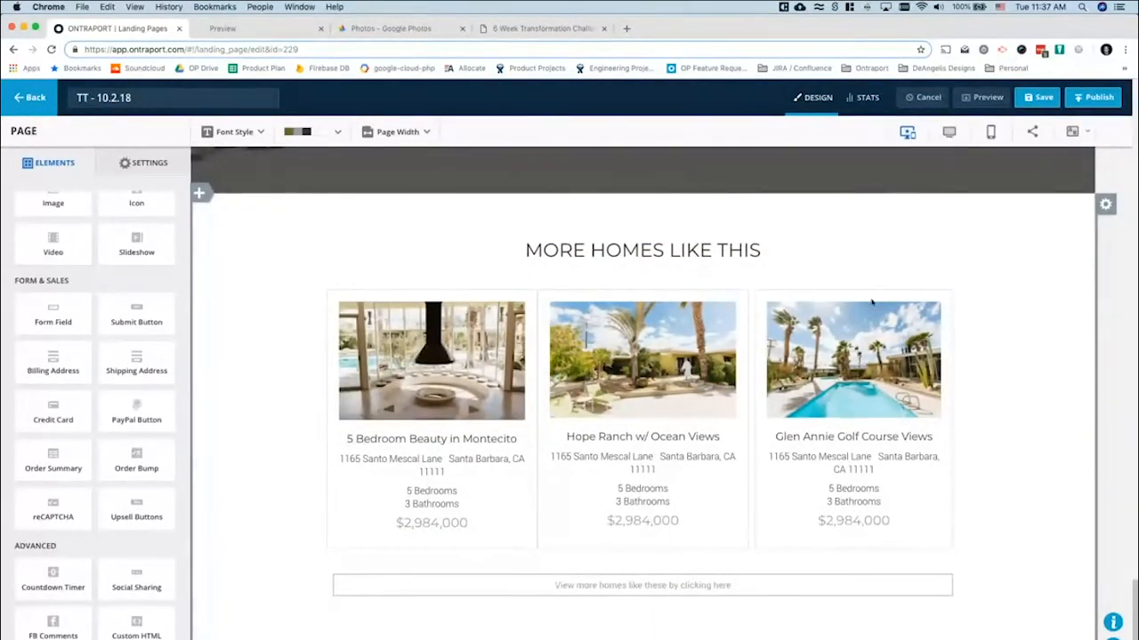
Restore the Hope Ranch w/ Ocean Views column's left and right margin to 10 px
{"action": "left_click", "coordinate": [590, 449]}
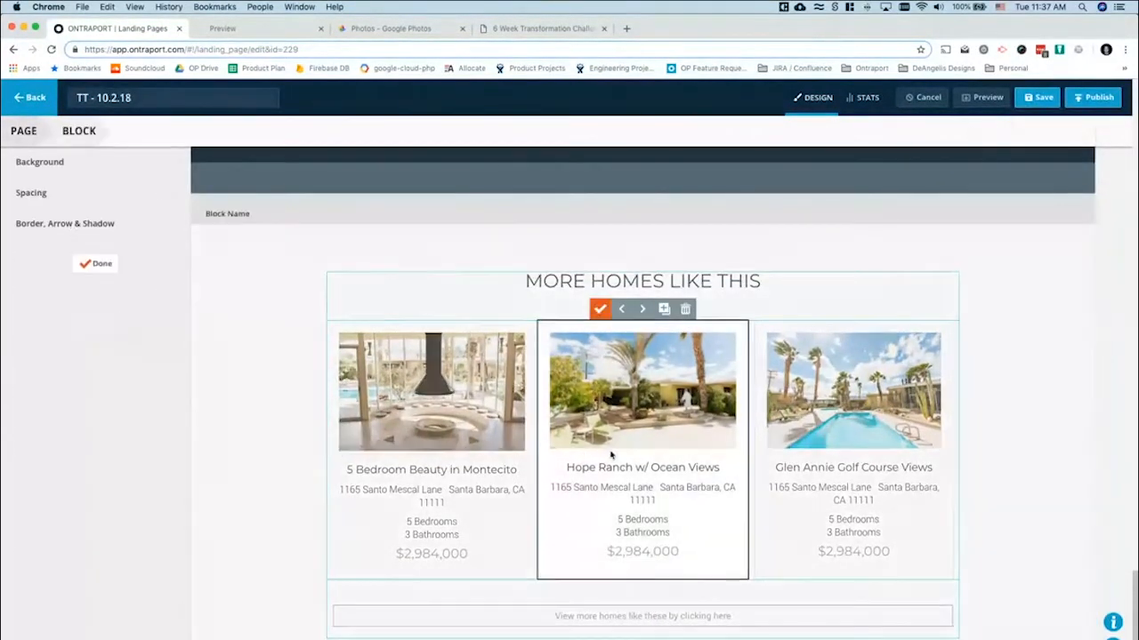
{"action": "left_click", "coordinate": [97, 192]}
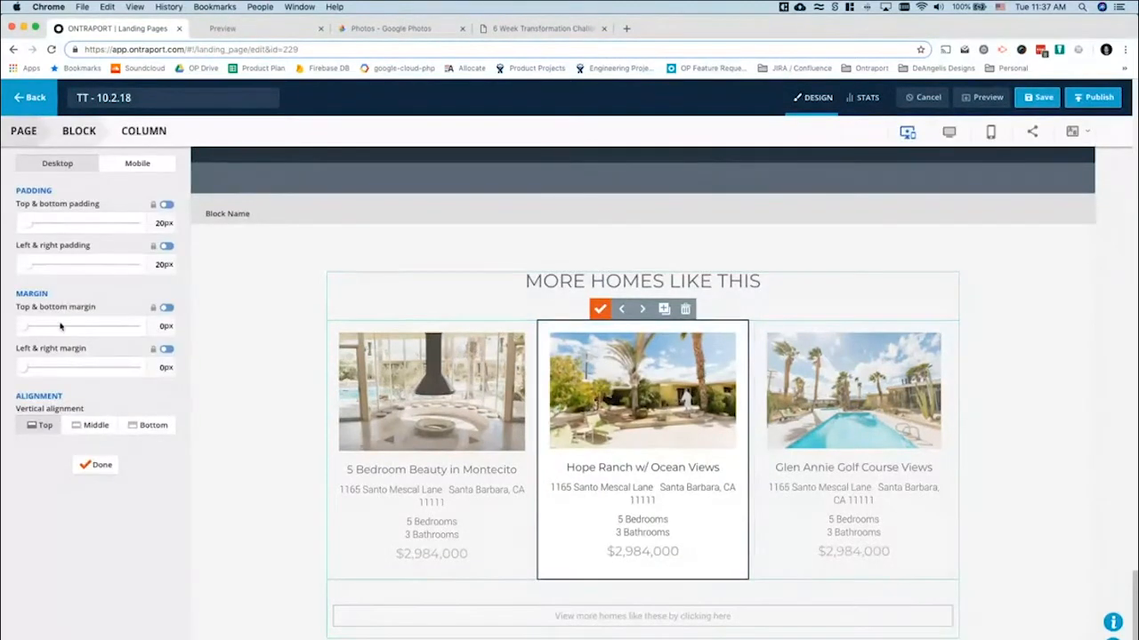
{"action": "left_click_drag", "start_coordinate": [24, 369], "coordinate": [120, 362]}
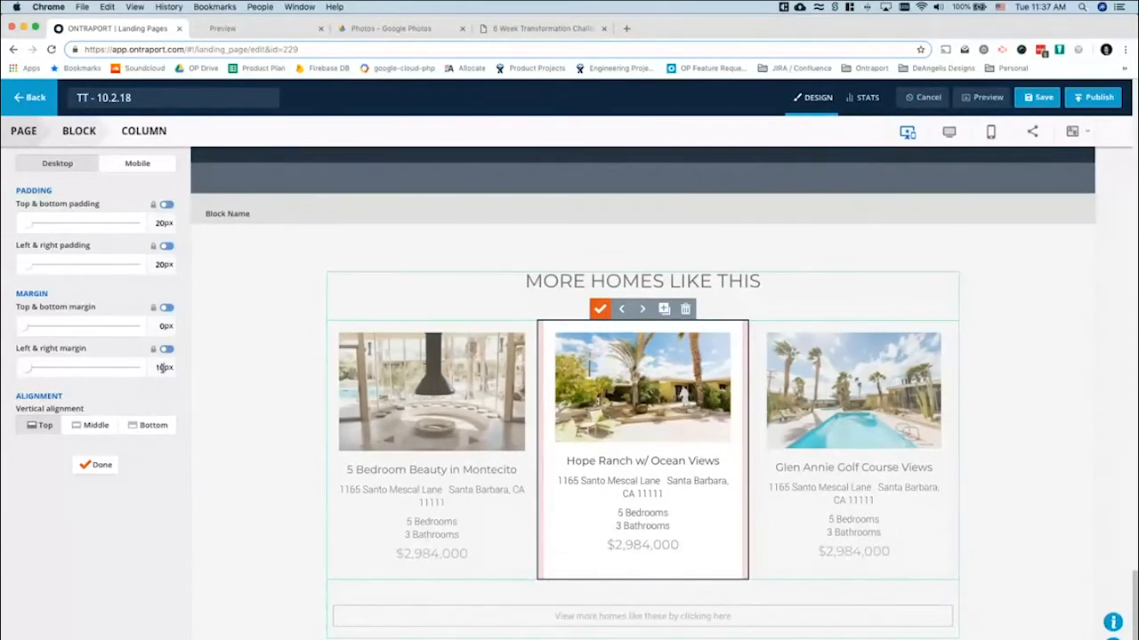
{"action": "left_click", "coordinate": [94, 465]}
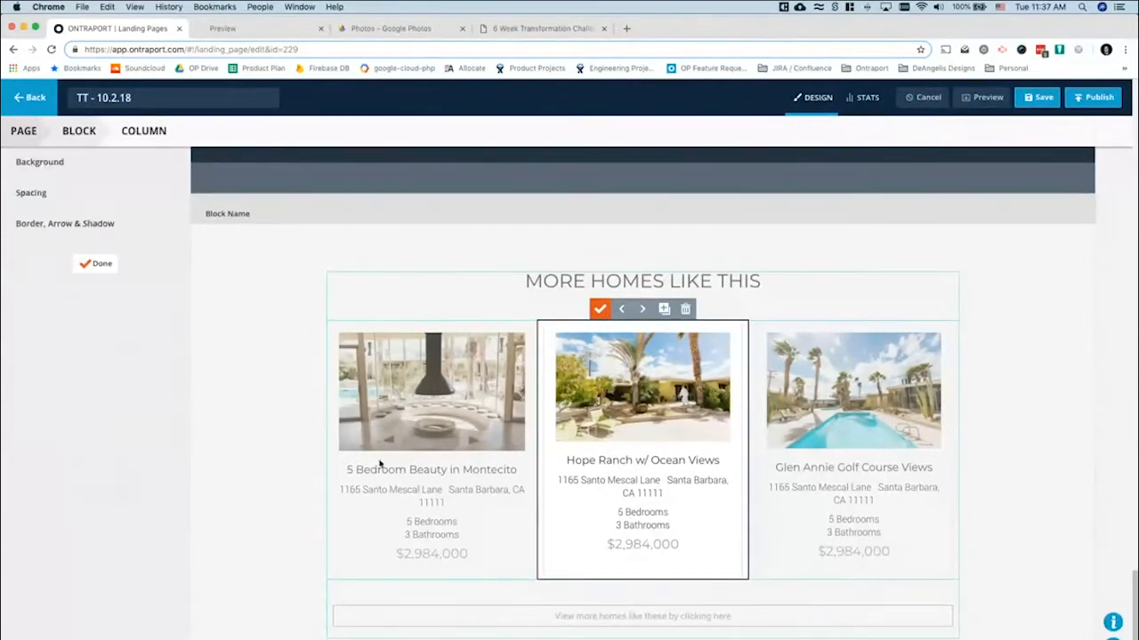
Restore the 5 Bedroom Beauty in Montecito column's left and right margin to 10 px and close the block settings
{"action": "left_click", "coordinate": [398, 465]}
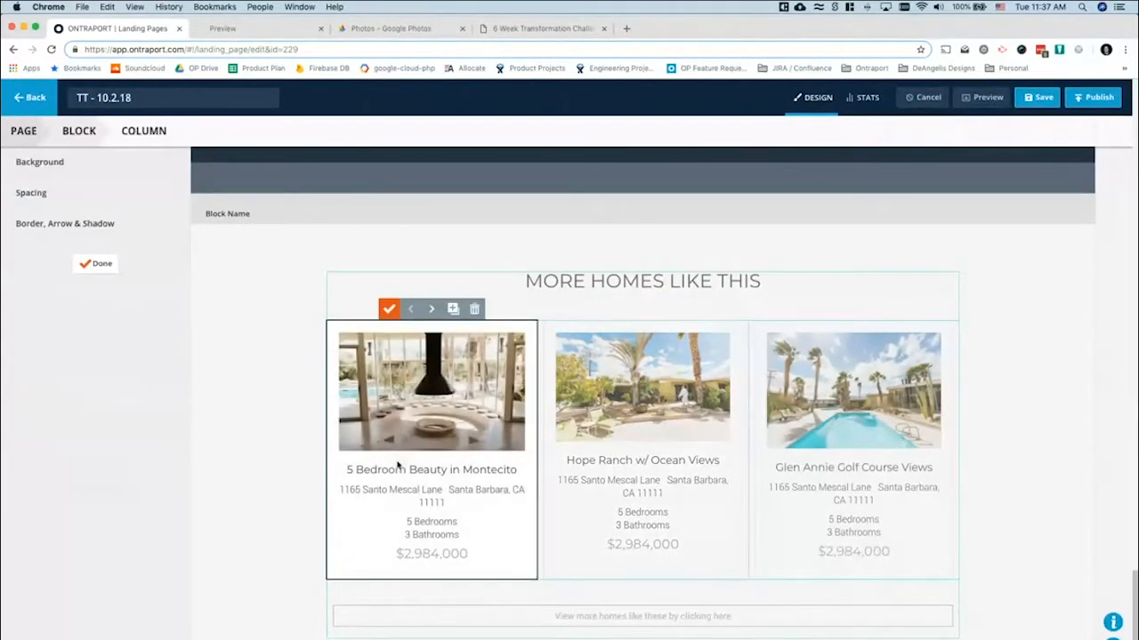
{"action": "left_click", "coordinate": [53, 194]}
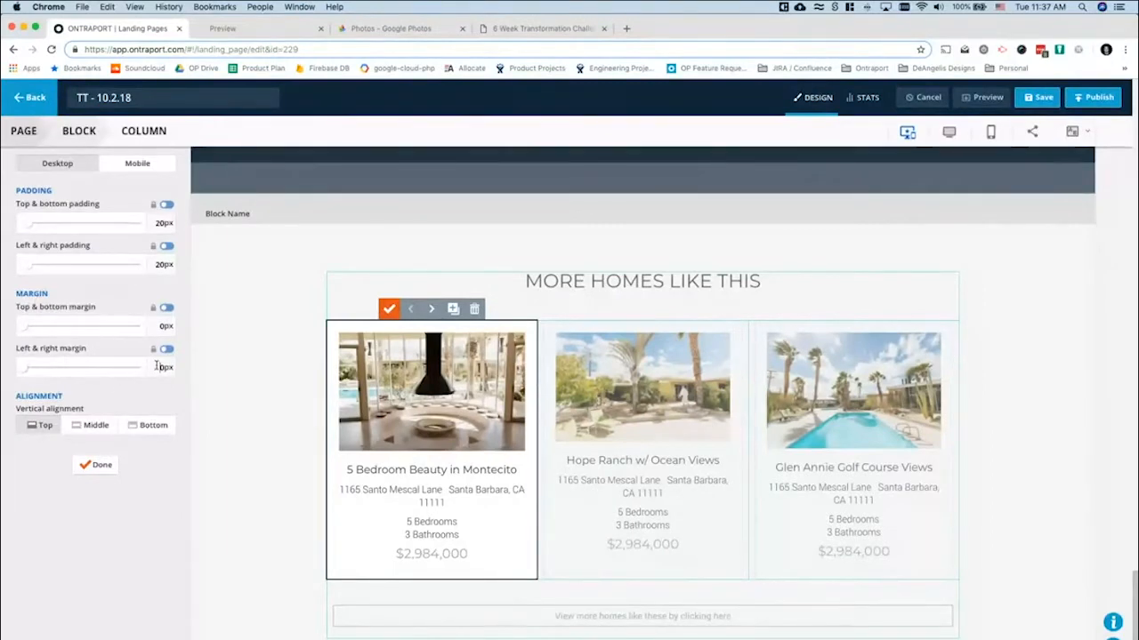
{"action": "left_click", "coordinate": [389, 308]}
{"action": "left_click", "coordinate": [98, 326]}
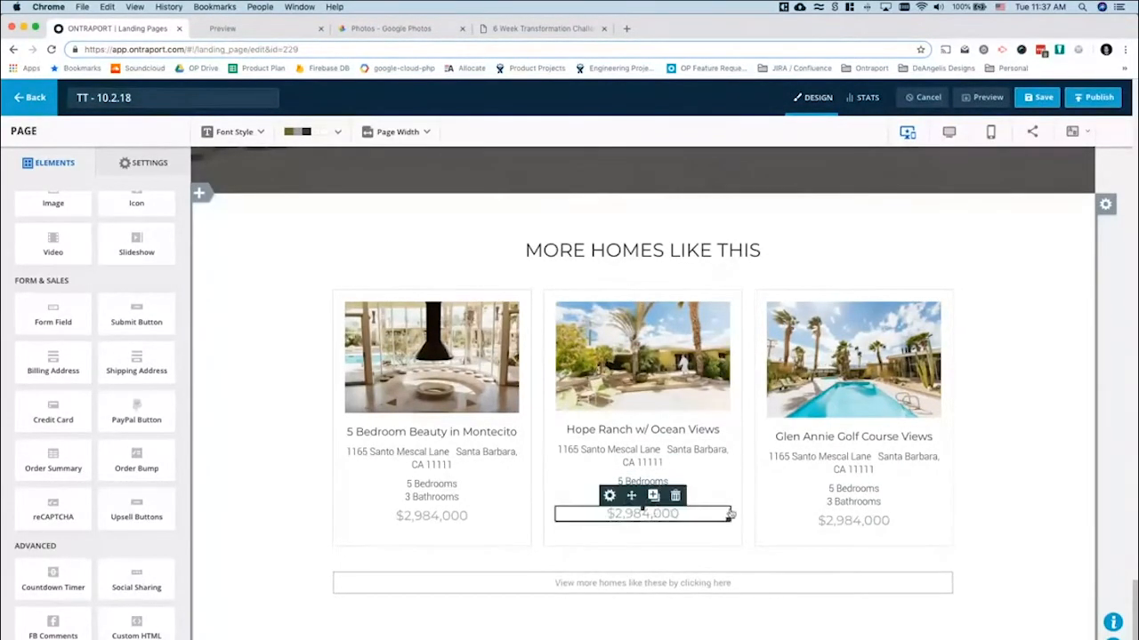
Switch to the 6 Week Transformation Challenge page and examine its hero background, success stories section and the arrows between blocks
{"action": "scroll", "coordinate": [989, 368], "scroll_direction": "down", "scroll_amount": 3}
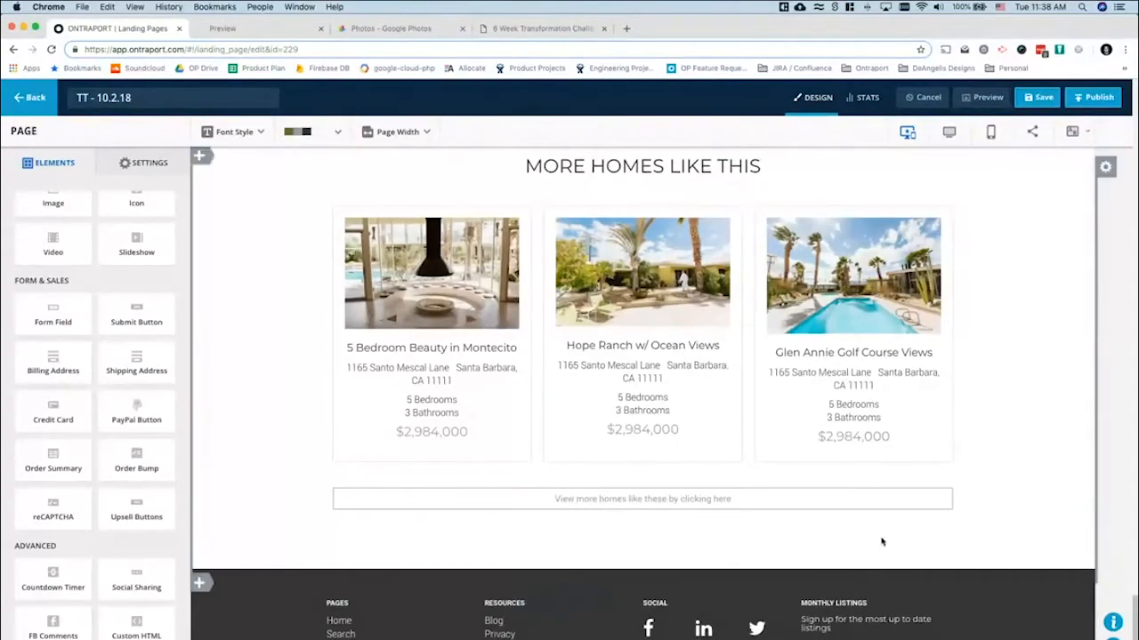
{"action": "scroll", "coordinate": [882, 540], "scroll_direction": "up", "scroll_amount": 8}
{"action": "scroll", "coordinate": [882, 540], "scroll_direction": "up", "scroll_amount": 10}
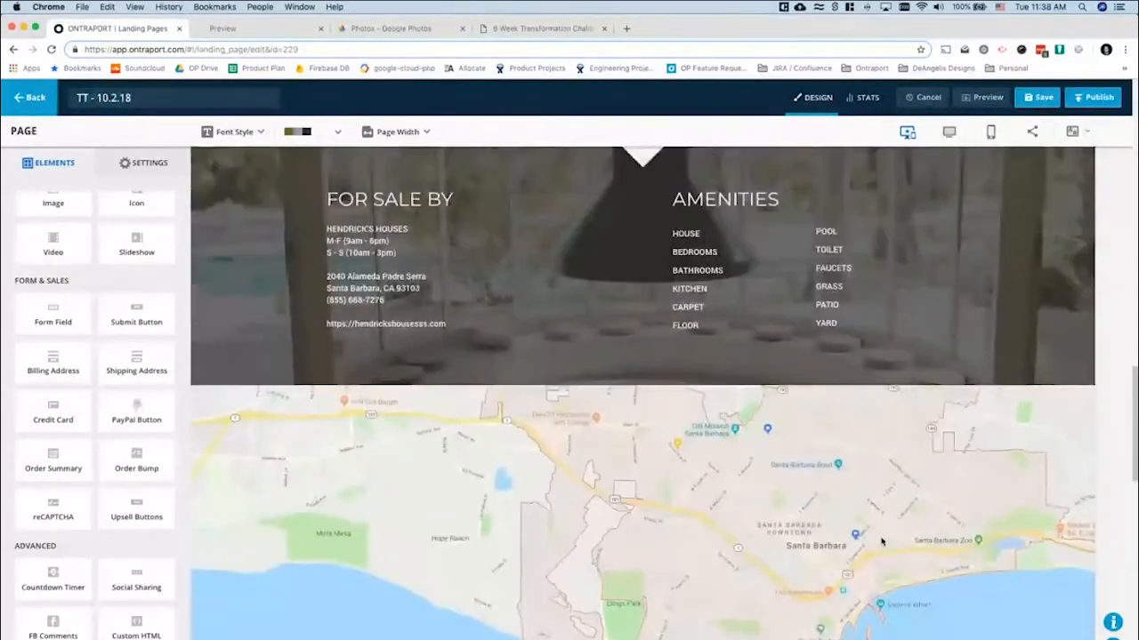
{"action": "scroll", "coordinate": [881, 540], "scroll_direction": "up", "scroll_amount": 10}
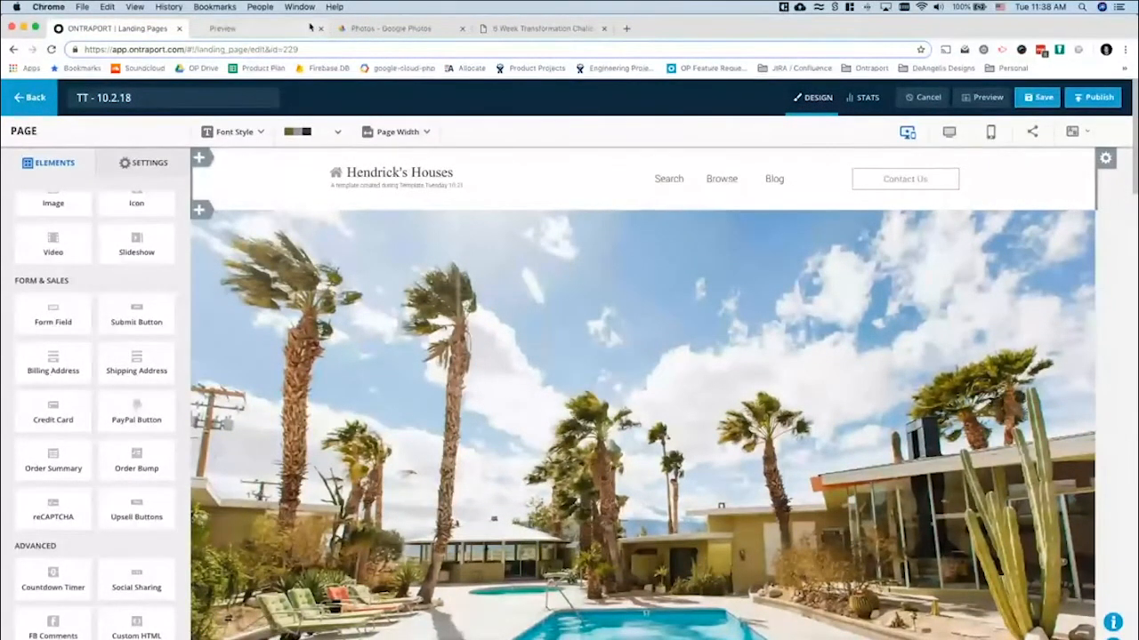
{"action": "left_click", "coordinate": [535, 29]}
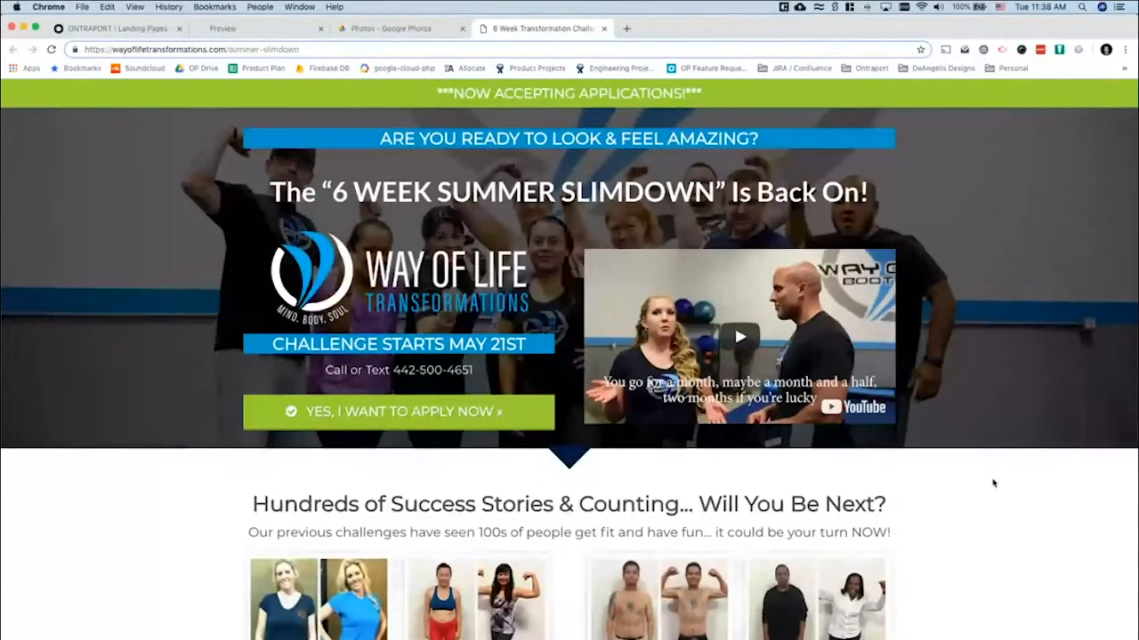
{"action": "scroll", "coordinate": [994, 483], "scroll_direction": "down", "scroll_amount": 10}
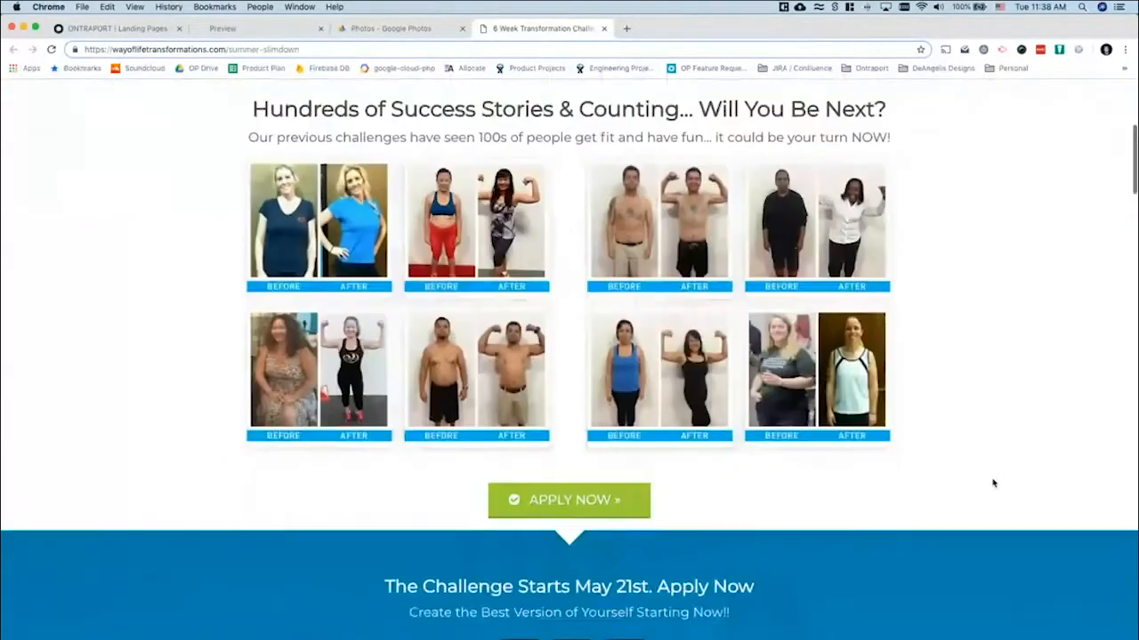
{"action": "scroll", "coordinate": [993, 483], "scroll_direction": "down", "scroll_amount": 2}
{"action": "scroll", "coordinate": [994, 483], "scroll_direction": "up", "scroll_amount": 10}
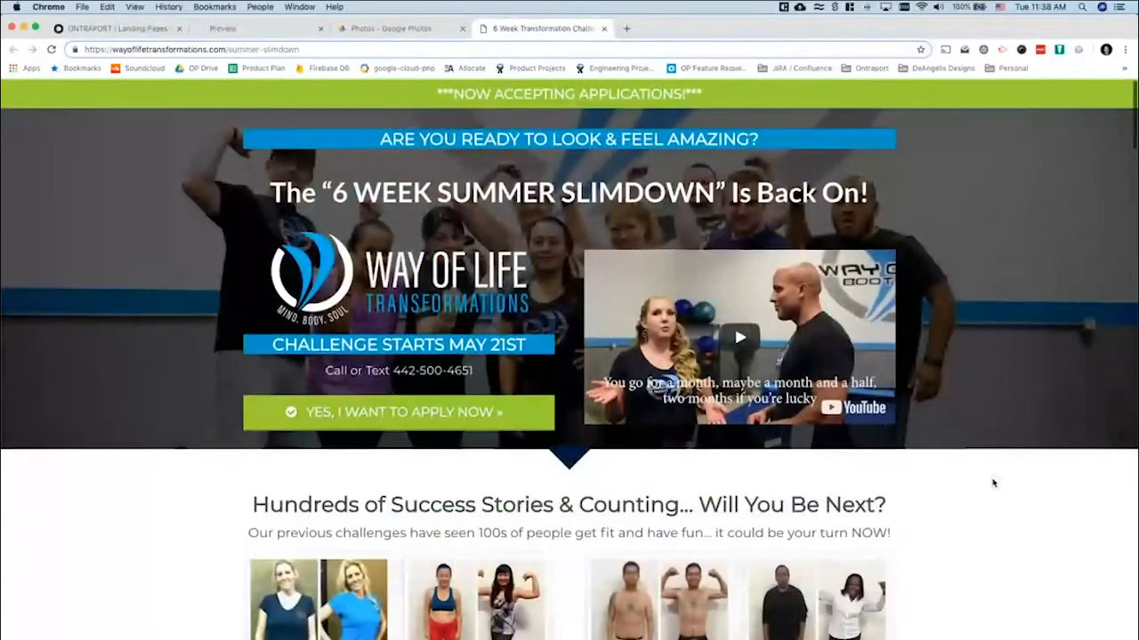
{"action": "scroll", "coordinate": [983, 320], "scroll_direction": "down", "scroll_amount": 5}
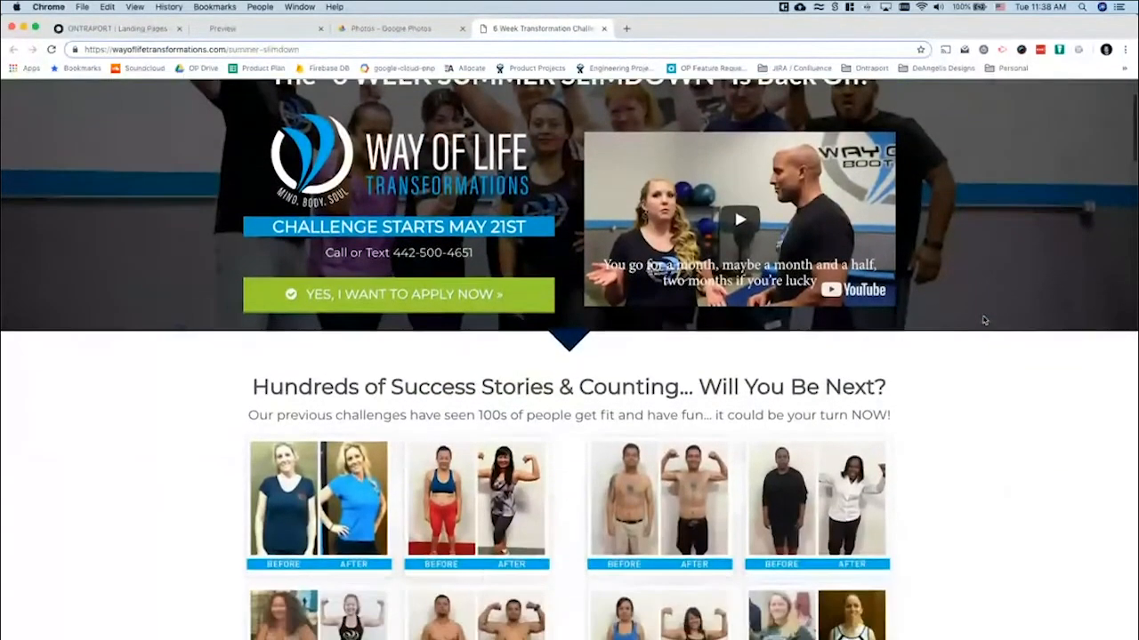
{"action": "scroll", "coordinate": [984, 320], "scroll_direction": "down", "scroll_amount": 3}
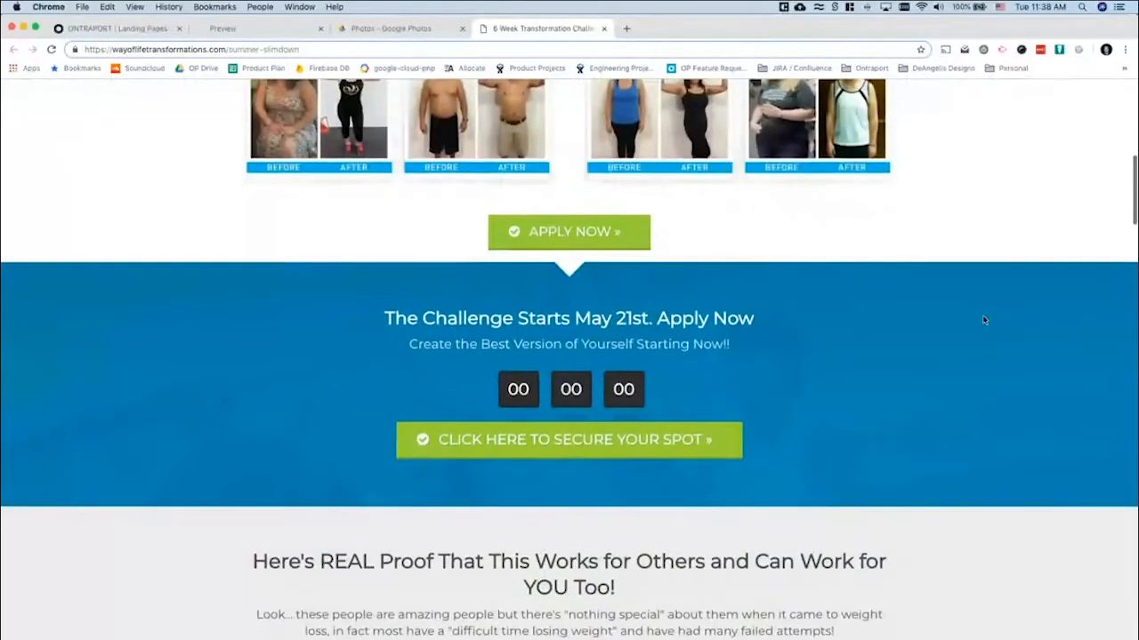
{"action": "scroll", "coordinate": [983, 321], "scroll_direction": "up", "scroll_amount": 2}
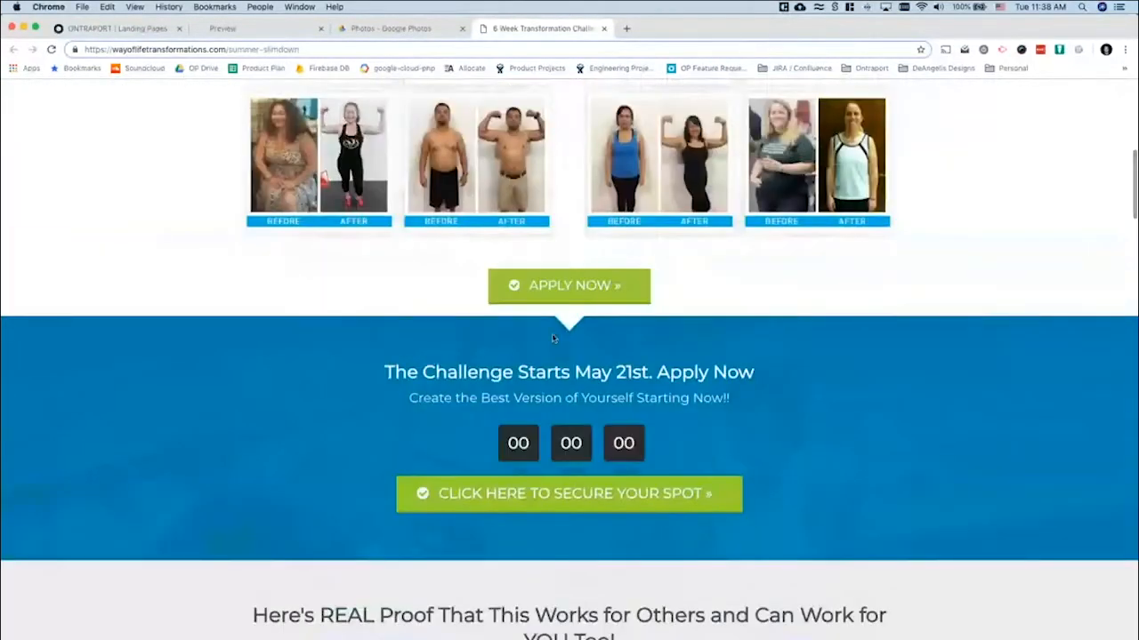
{"action": "scroll", "coordinate": [818, 373], "scroll_direction": "up", "scroll_amount": 7}
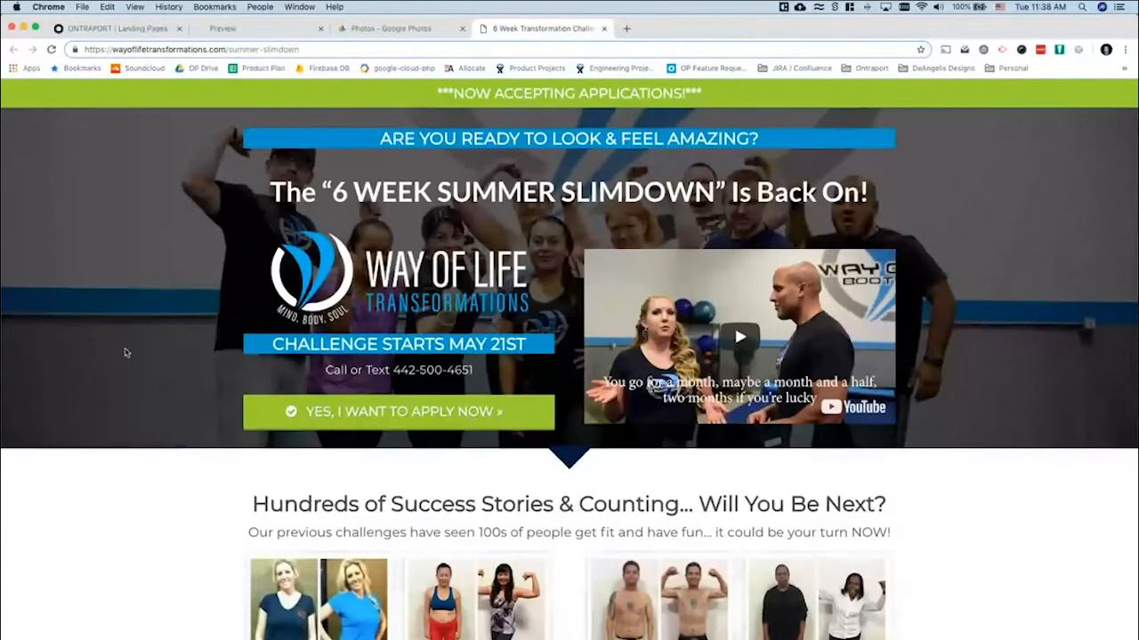
Compare the backgrounds of the hero, success stories and blue countdown blocks on the 6 Week Transformation Challenge page
{"action": "scroll", "coordinate": [979, 275], "scroll_direction": "down", "scroll_amount": 3}
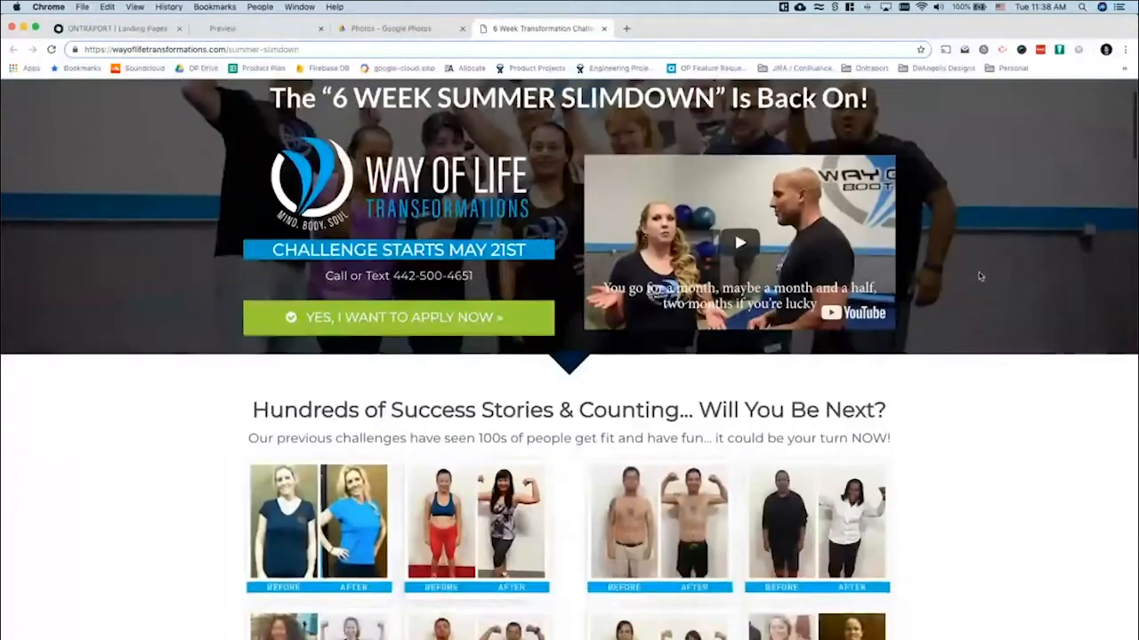
{"action": "scroll", "coordinate": [978, 275], "scroll_direction": "up", "scroll_amount": 3}
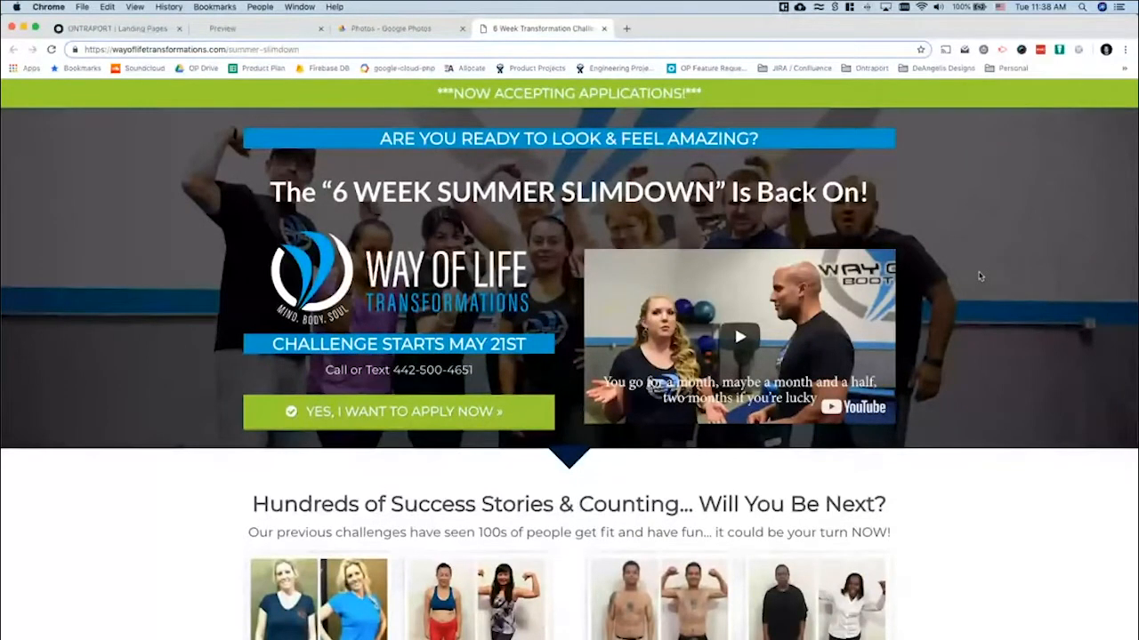
{"action": "scroll", "coordinate": [978, 275], "scroll_direction": "down", "scroll_amount": 5}
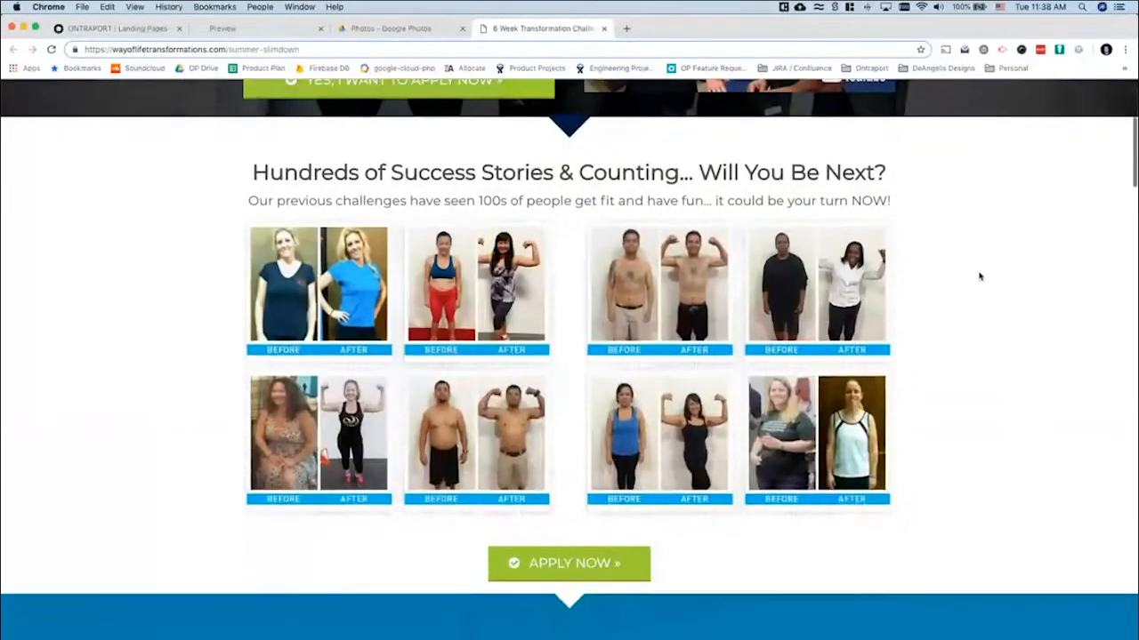
{"action": "scroll", "coordinate": [978, 275], "scroll_direction": "down", "scroll_amount": 2}
{"action": "scroll", "coordinate": [978, 276], "scroll_direction": "up", "scroll_amount": 7}
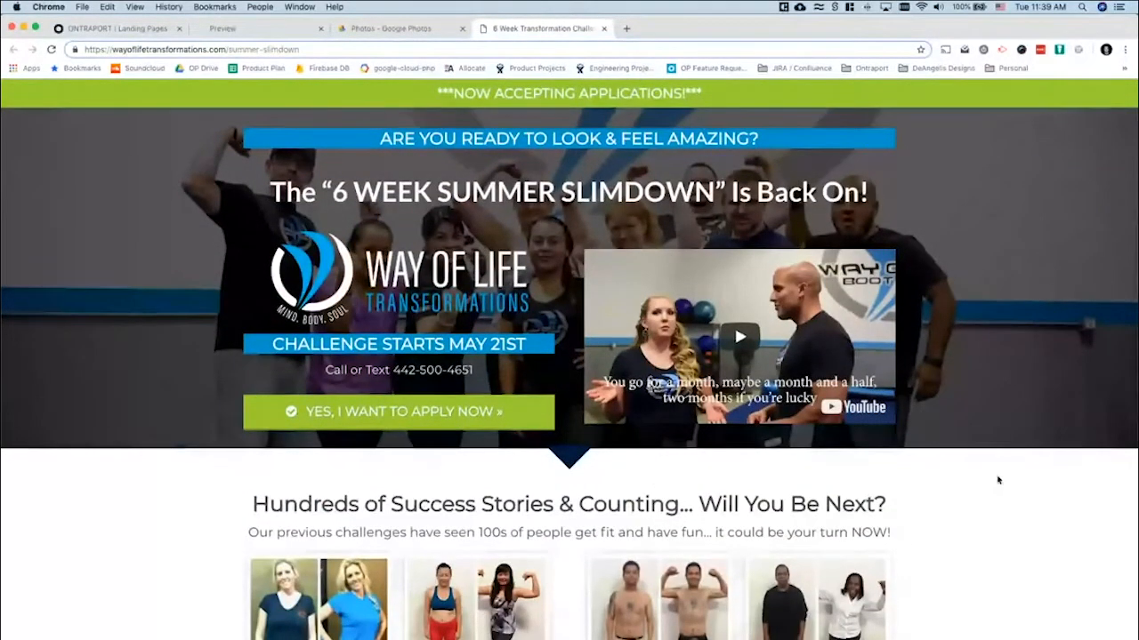
{"action": "scroll", "coordinate": [998, 481], "scroll_direction": "down", "scroll_amount": 7}
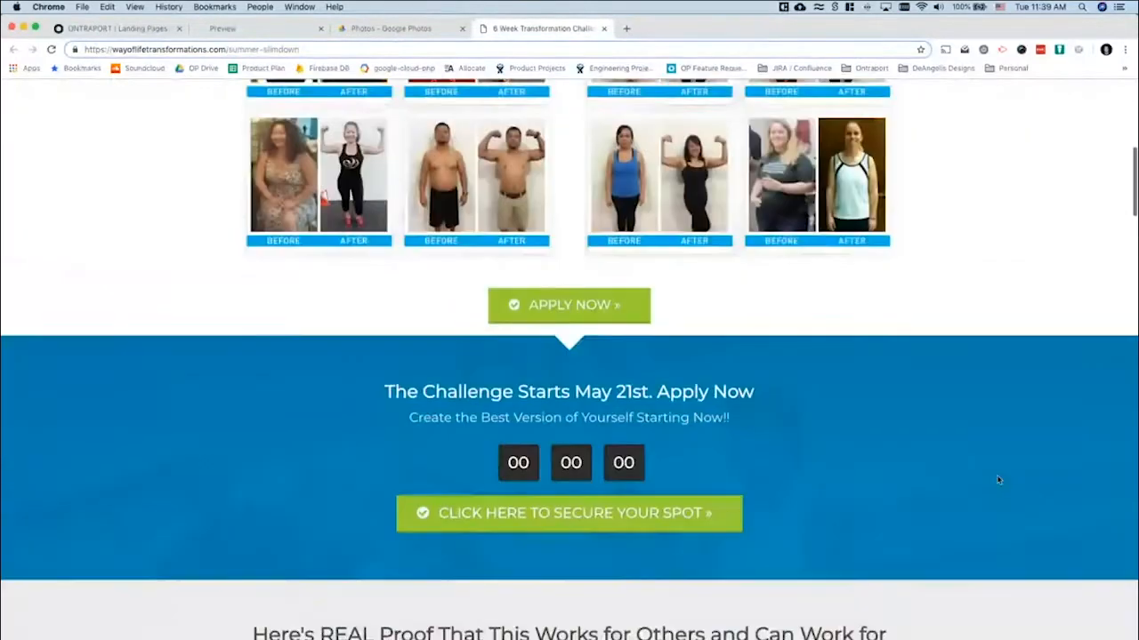
{"action": "scroll", "coordinate": [998, 480], "scroll_direction": "down", "scroll_amount": 3}
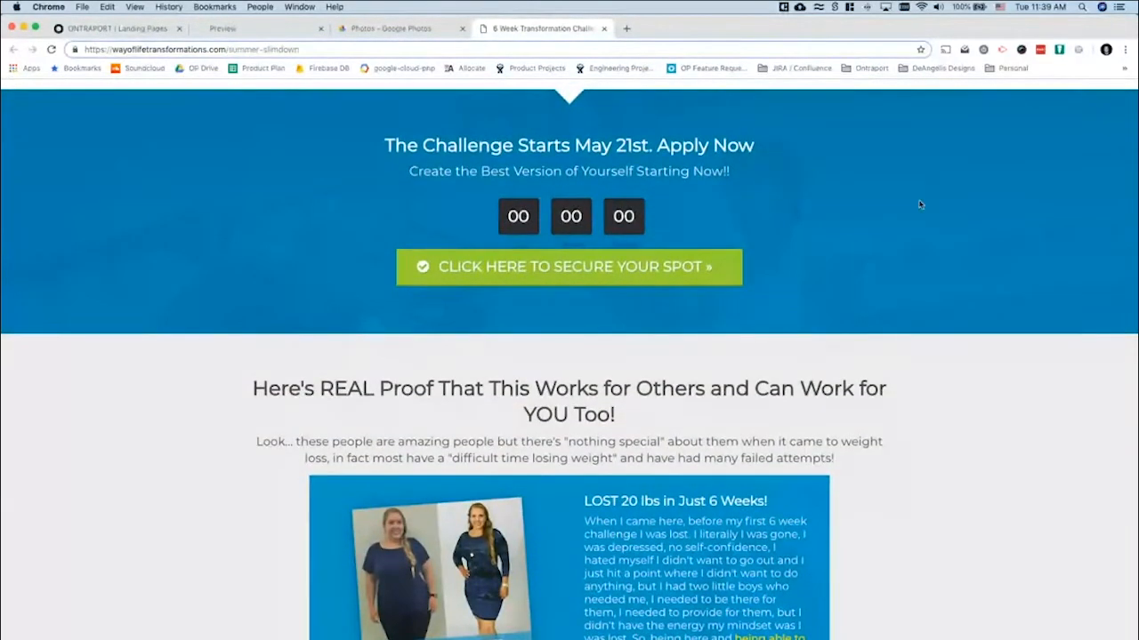
{"action": "scroll", "coordinate": [938, 224], "scroll_direction": "up", "scroll_amount": 1}
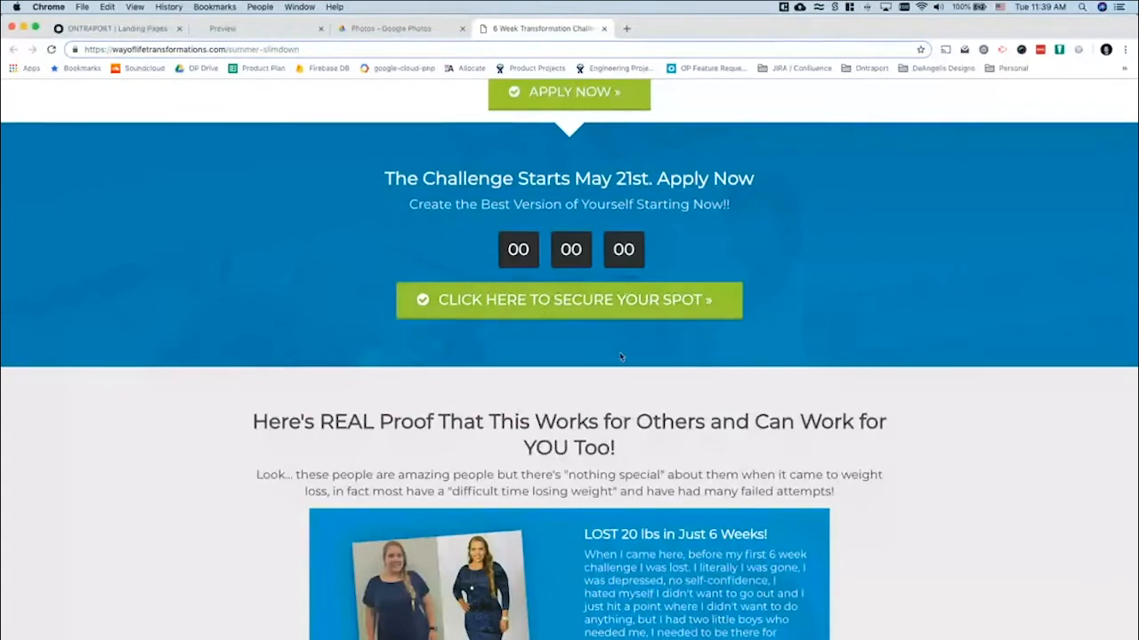
Examine how the block backgrounds alternate from the REAL Proof testimonials through the Recipe for Success and pricing sections to the orientation block
{"action": "scroll", "coordinate": [936, 324], "scroll_direction": "down", "scroll_amount": 5}
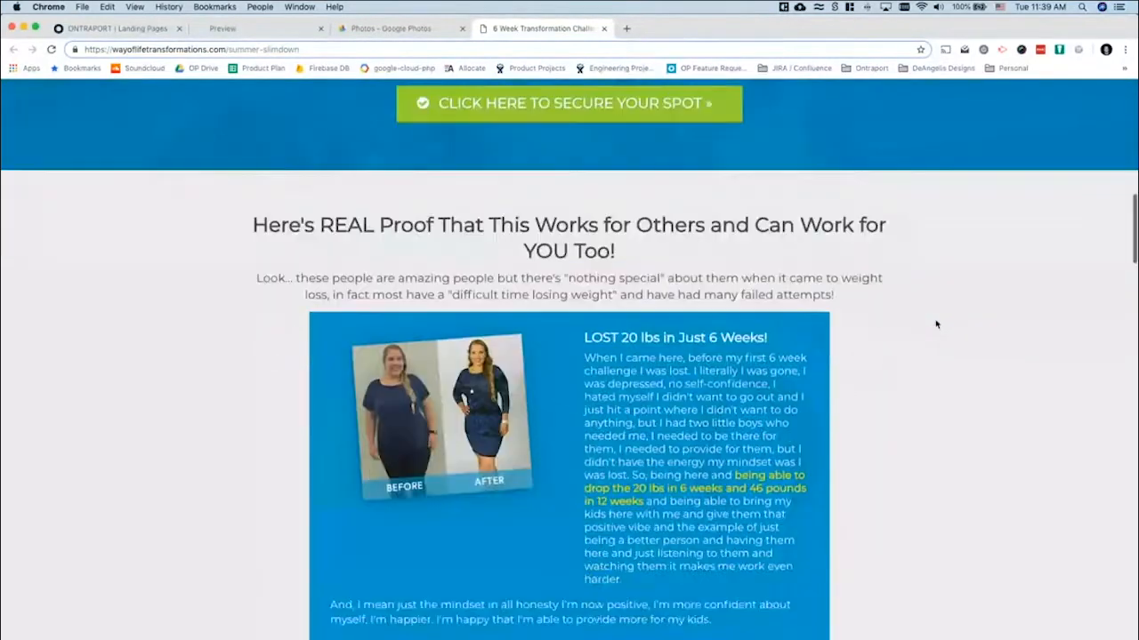
{"action": "scroll", "coordinate": [936, 324], "scroll_direction": "up", "scroll_amount": 1}
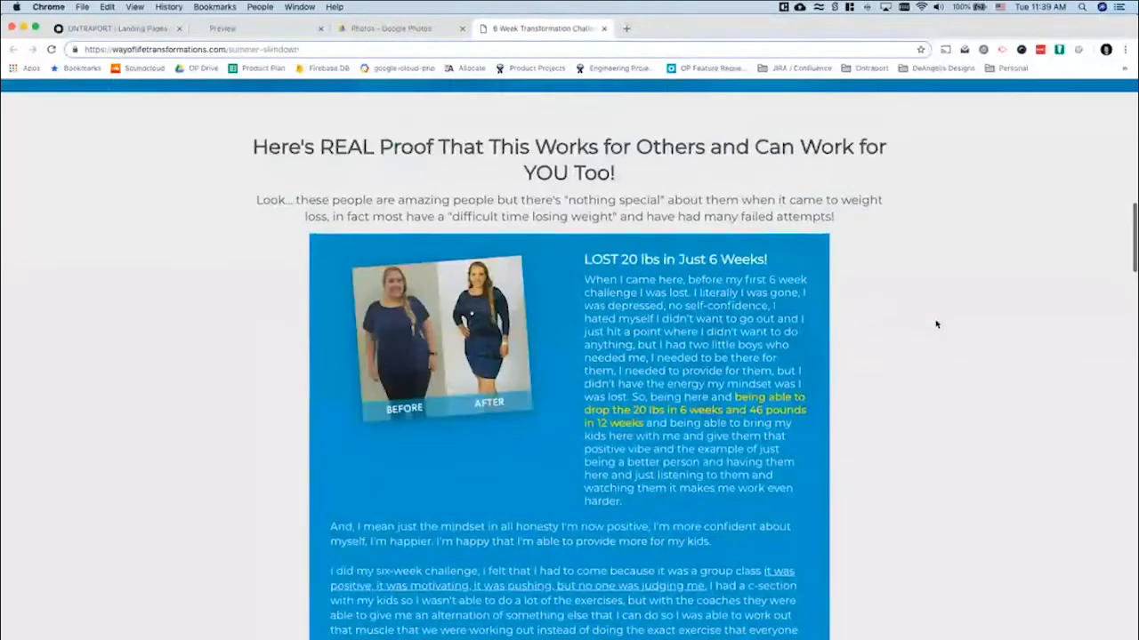
{"action": "scroll", "coordinate": [936, 324], "scroll_direction": "down", "scroll_amount": 6}
{"action": "scroll", "coordinate": [935, 323], "scroll_direction": "down", "scroll_amount": 8}
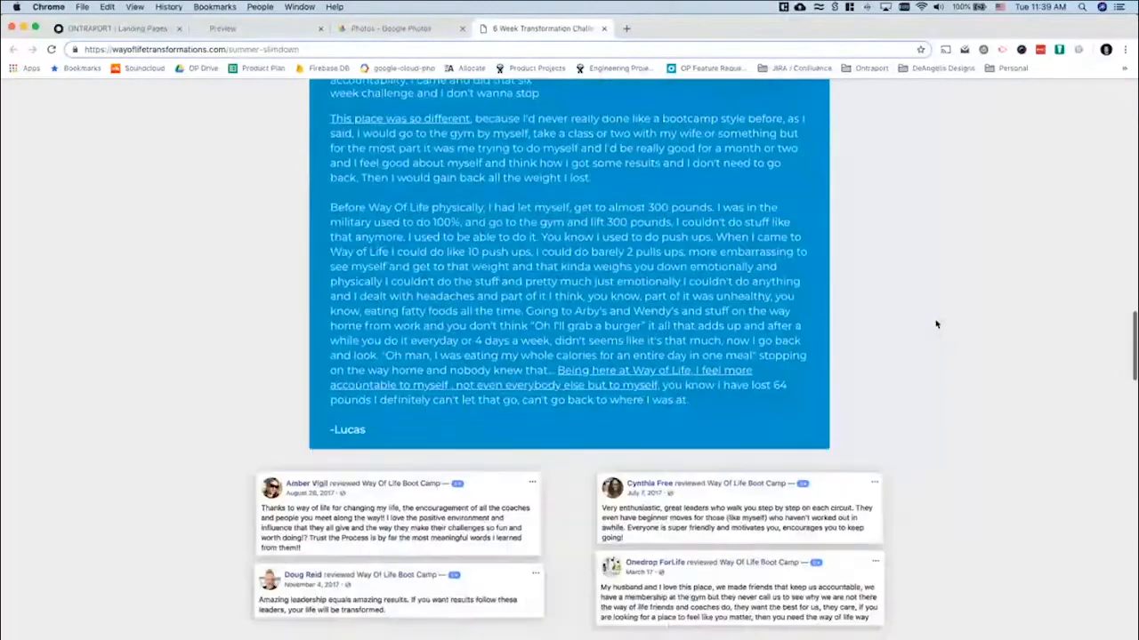
{"action": "scroll", "coordinate": [935, 324], "scroll_direction": "down", "scroll_amount": 2}
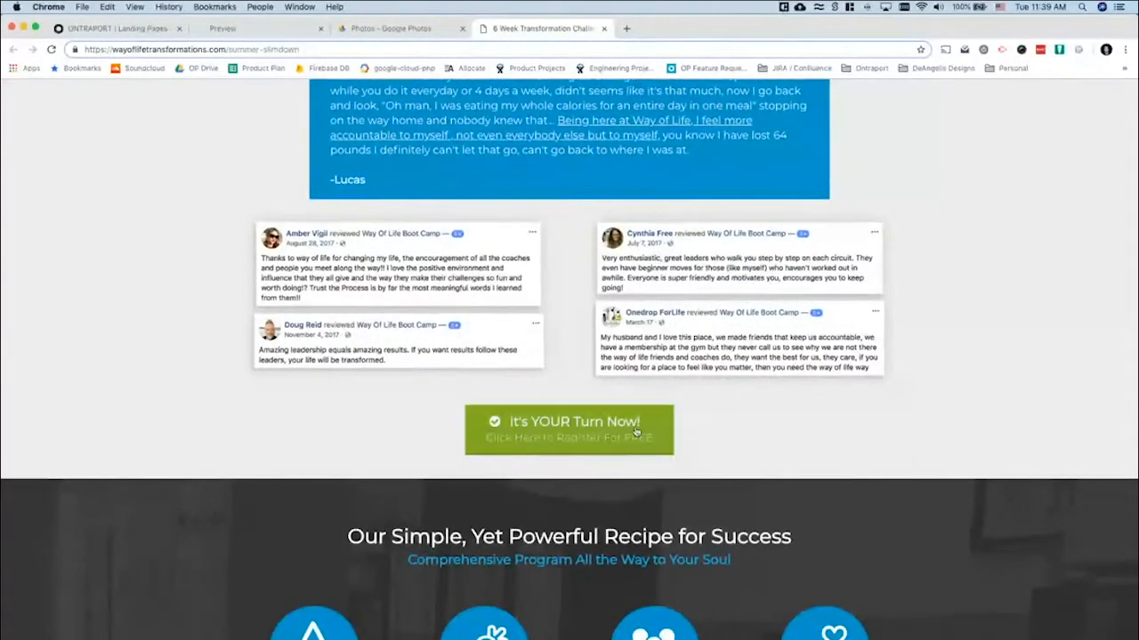
{"action": "scroll", "coordinate": [910, 379], "scroll_direction": "down", "scroll_amount": 8}
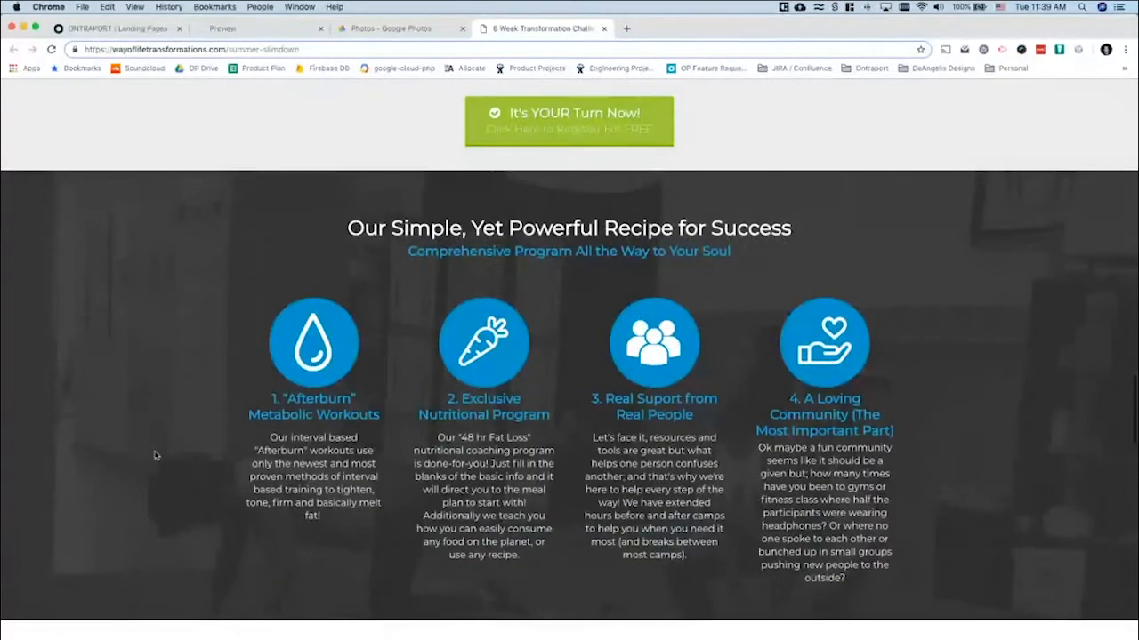
{"action": "scroll", "coordinate": [937, 258], "scroll_direction": "down", "scroll_amount": 2}
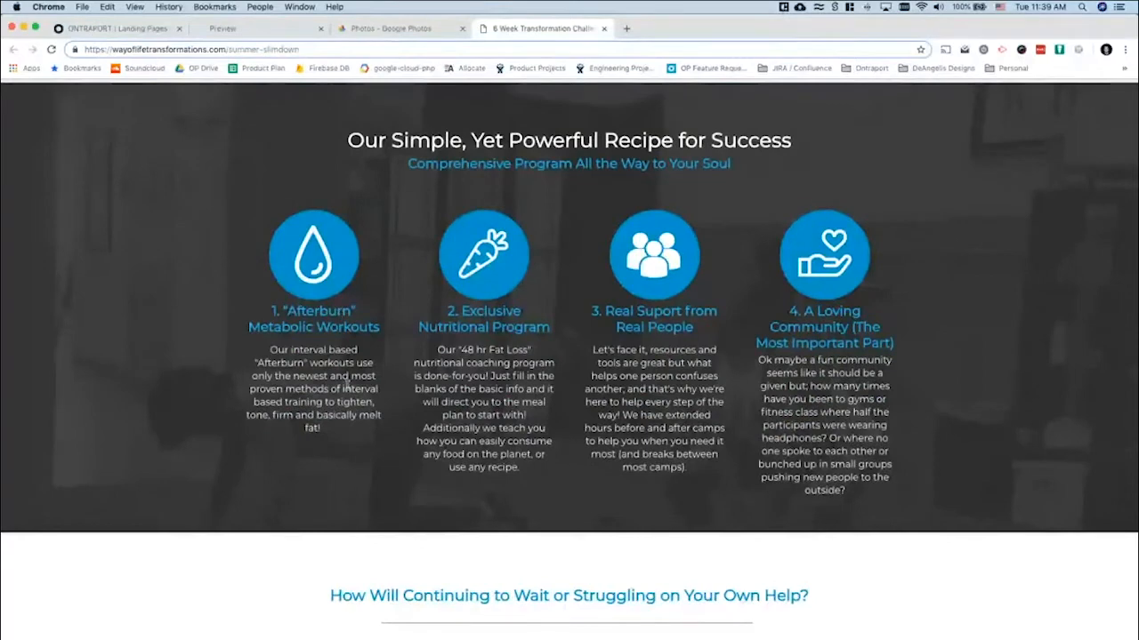
{"action": "scroll", "coordinate": [950, 339], "scroll_direction": "down", "scroll_amount": 10}
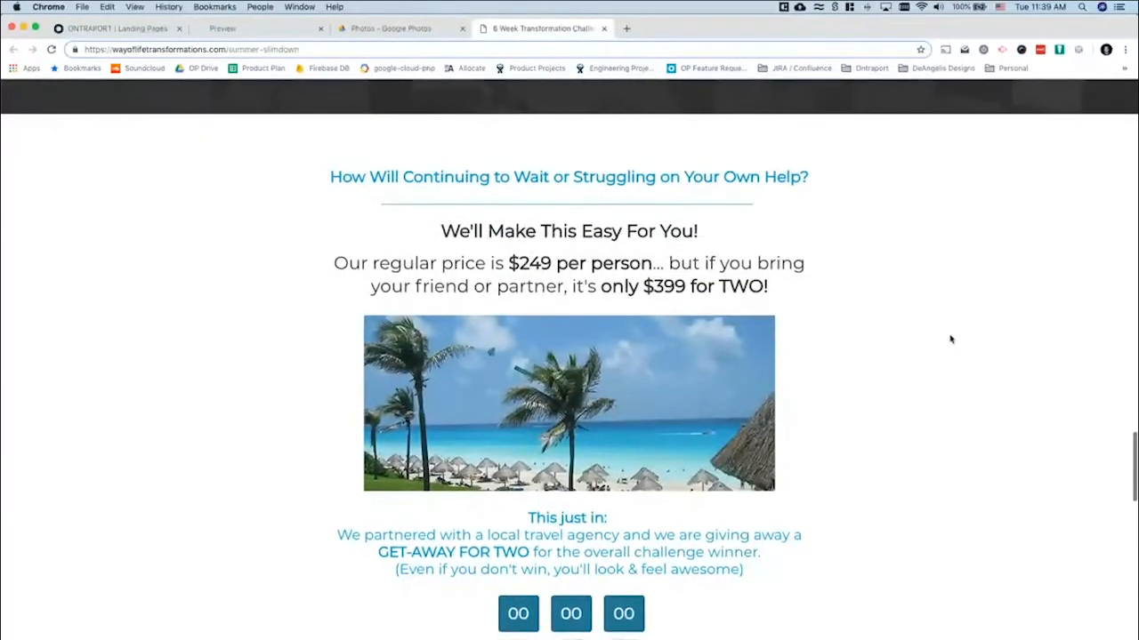
{"action": "scroll", "coordinate": [950, 339], "scroll_direction": "down", "scroll_amount": 2}
{"action": "scroll", "coordinate": [950, 339], "scroll_direction": "down", "scroll_amount": 5}
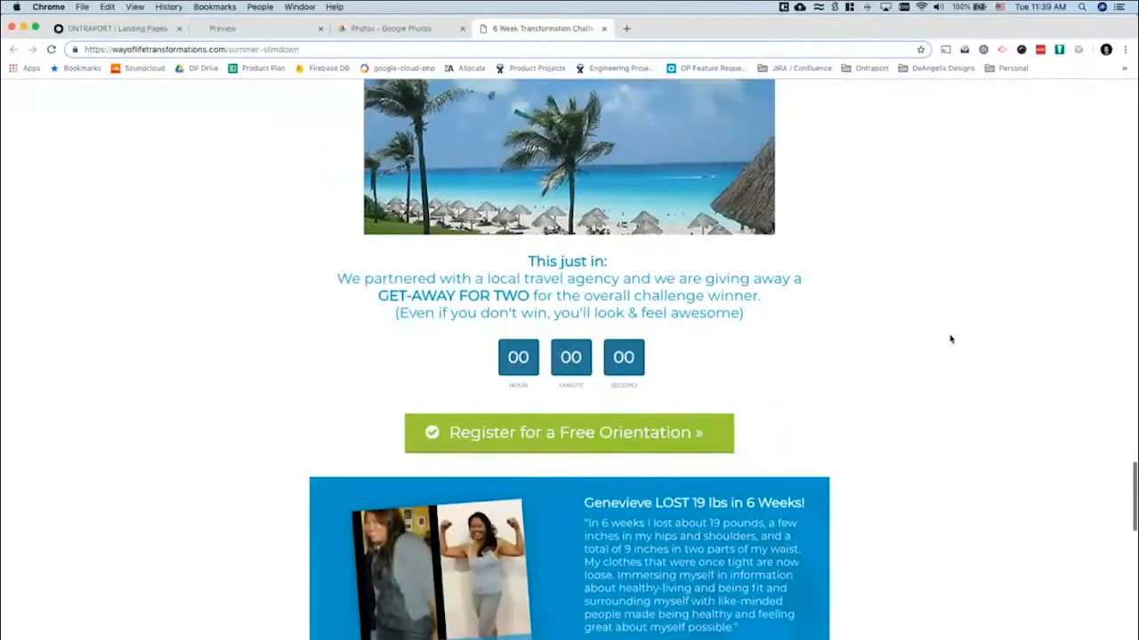
{"action": "scroll", "coordinate": [950, 339], "scroll_direction": "down", "scroll_amount": 4}
{"action": "scroll", "coordinate": [950, 339], "scroll_direction": "down", "scroll_amount": 10}
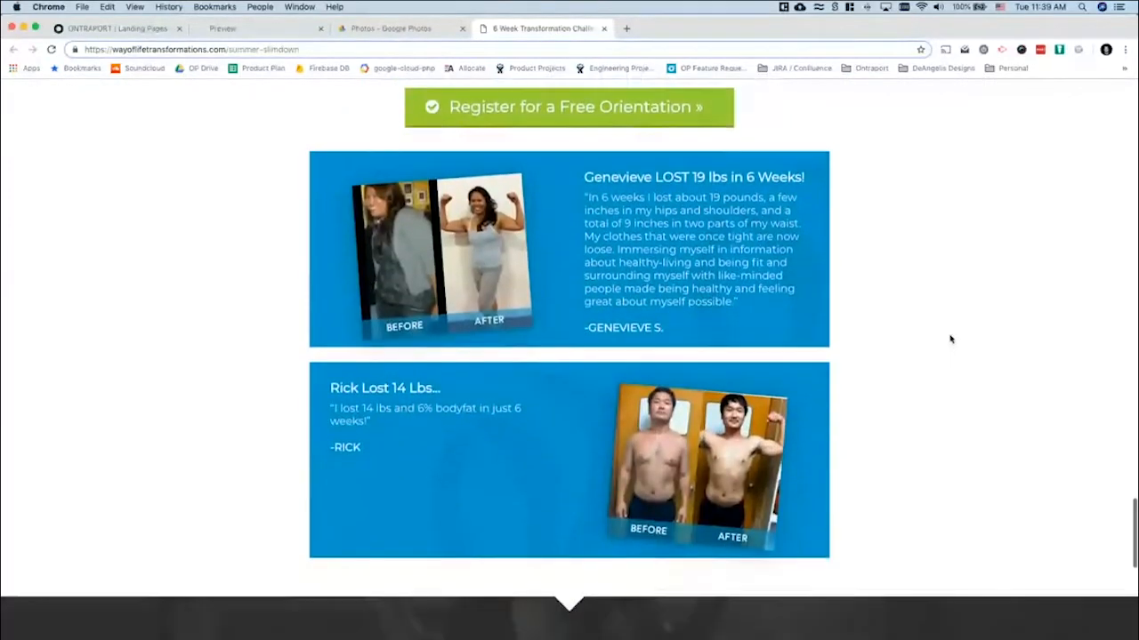
{"action": "scroll", "coordinate": [950, 339], "scroll_direction": "down", "scroll_amount": 15}
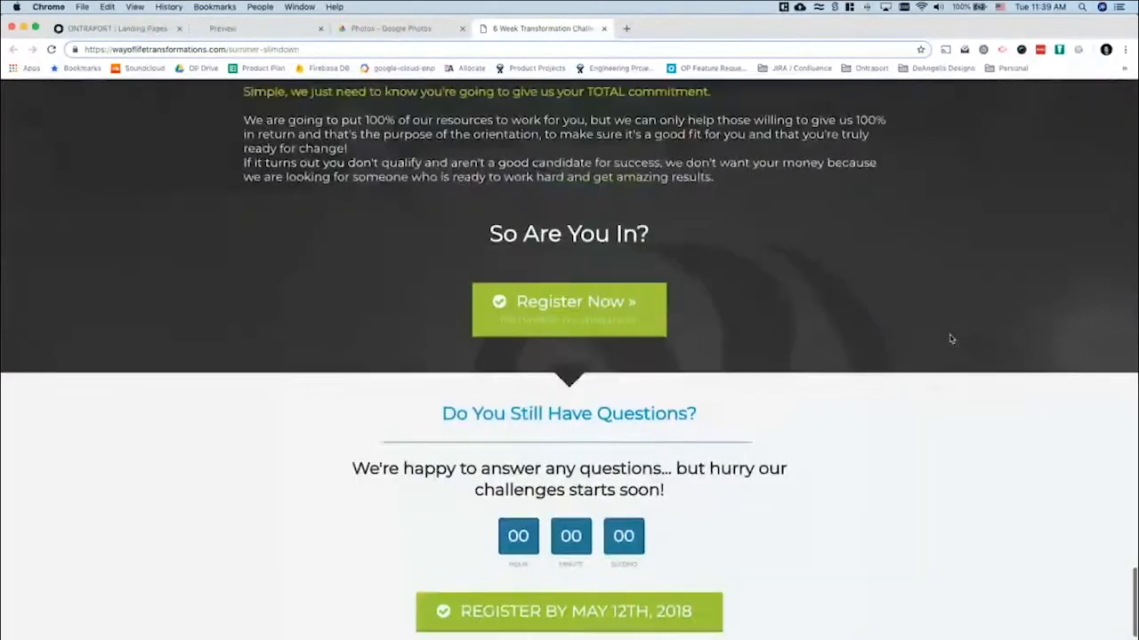
Examine the orientation block's background image and divider arrows, the contact form and map footer, and review the whole page once more
{"action": "scroll", "coordinate": [950, 336], "scroll_direction": "up", "scroll_amount": 16}
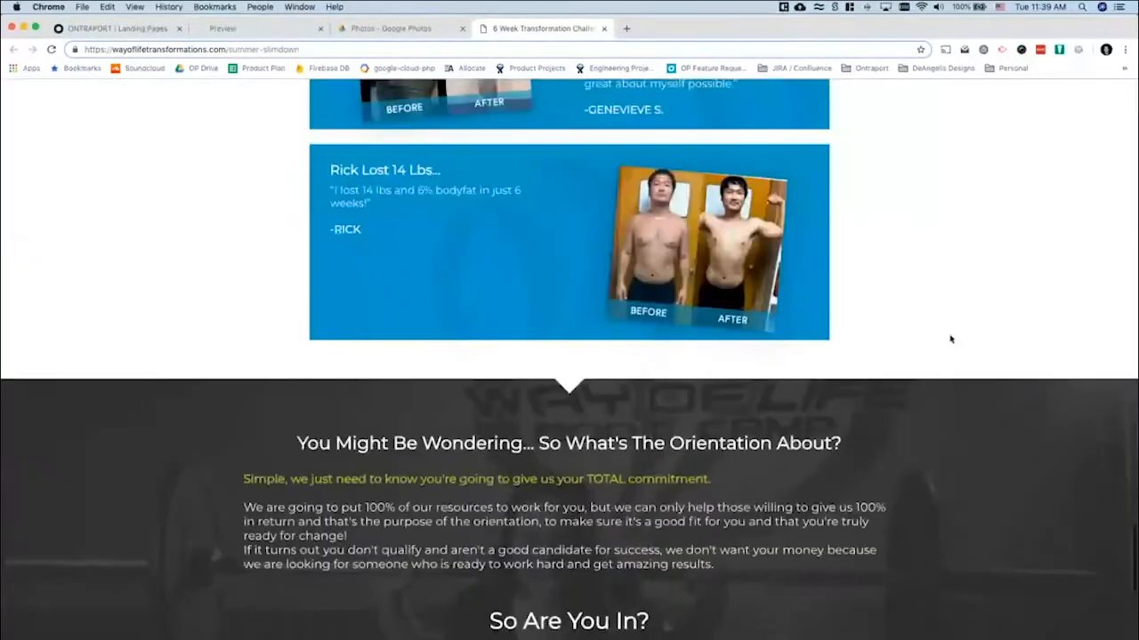
{"action": "scroll", "coordinate": [950, 336], "scroll_direction": "down", "scroll_amount": 4}
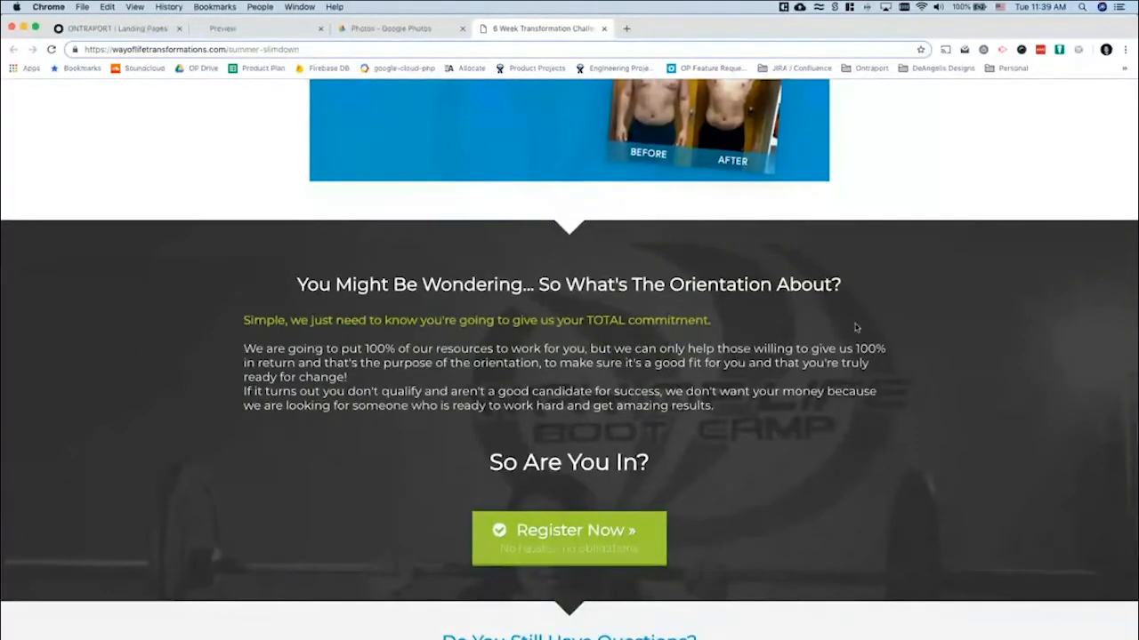
{"action": "scroll", "coordinate": [856, 326], "scroll_direction": "down", "scroll_amount": 3}
{"action": "scroll", "coordinate": [855, 325], "scroll_direction": "up", "scroll_amount": 2}
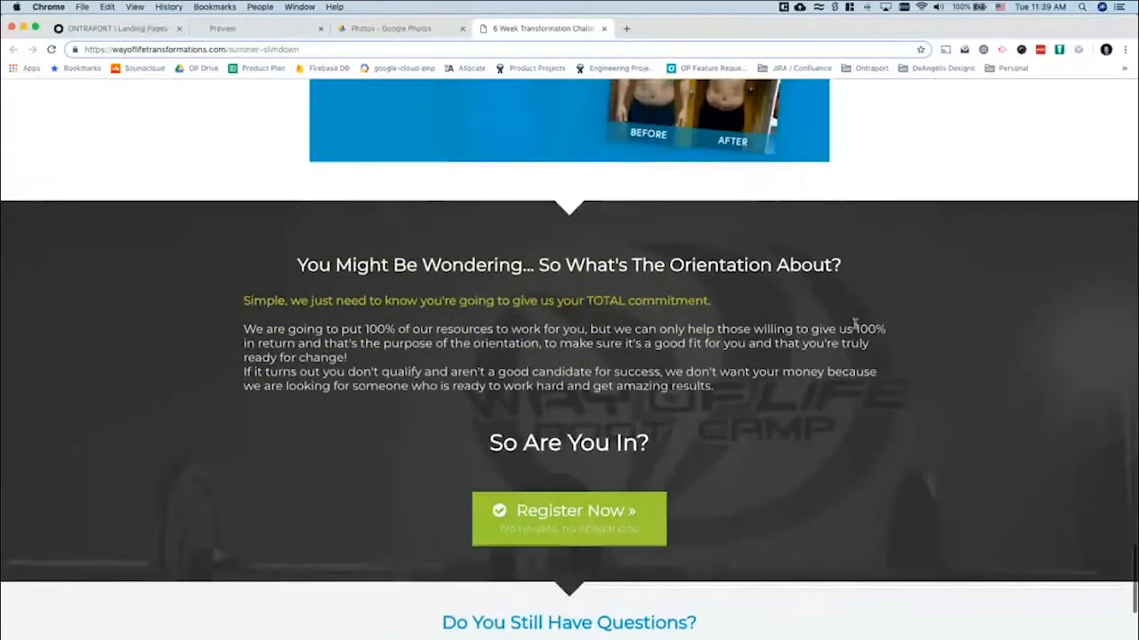
{"action": "scroll", "coordinate": [901, 257], "scroll_direction": "down", "scroll_amount": 4}
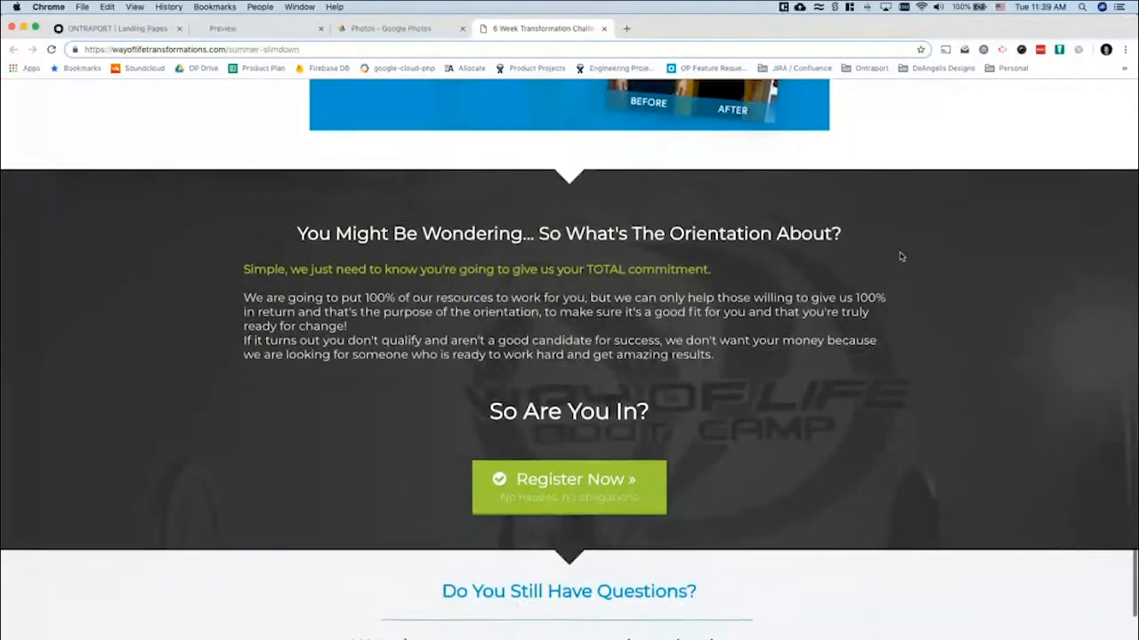
{"action": "scroll", "coordinate": [901, 257], "scroll_direction": "up", "scroll_amount": 3}
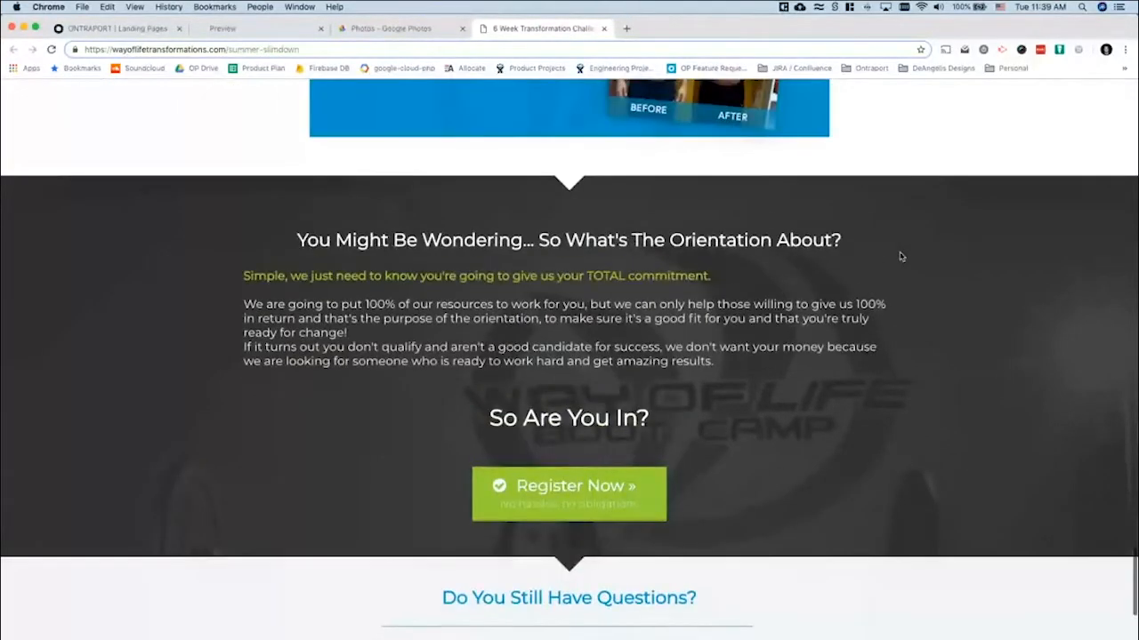
{"action": "scroll", "coordinate": [901, 257], "scroll_direction": "up", "scroll_amount": 2}
{"action": "scroll", "coordinate": [900, 257], "scroll_direction": "down", "scroll_amount": 3}
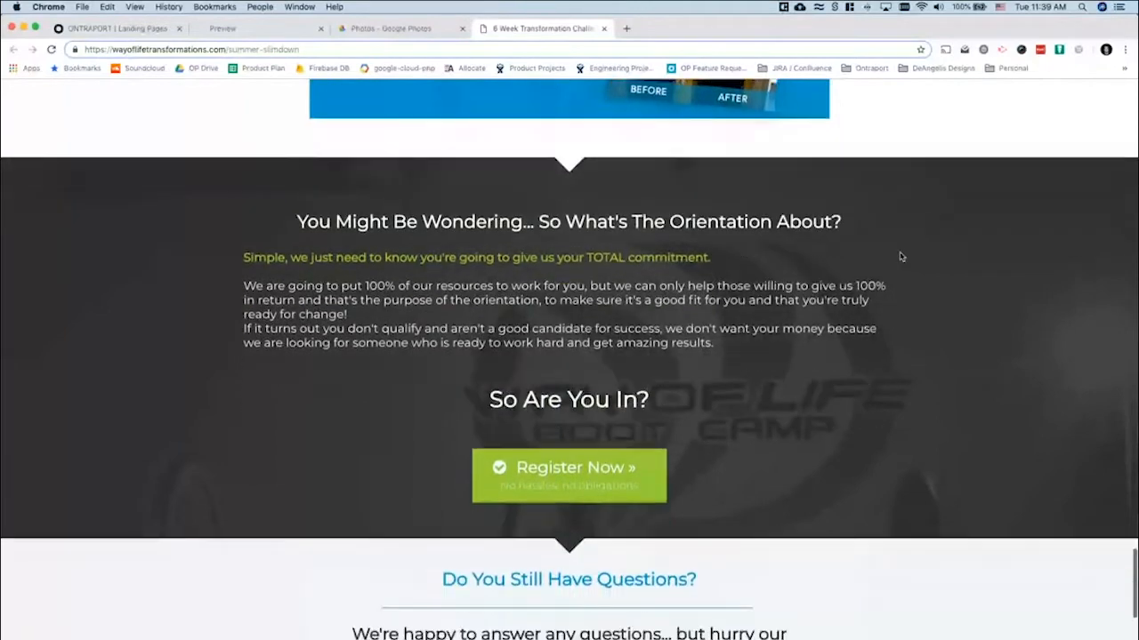
{"action": "scroll", "coordinate": [900, 257], "scroll_direction": "down", "scroll_amount": 4}
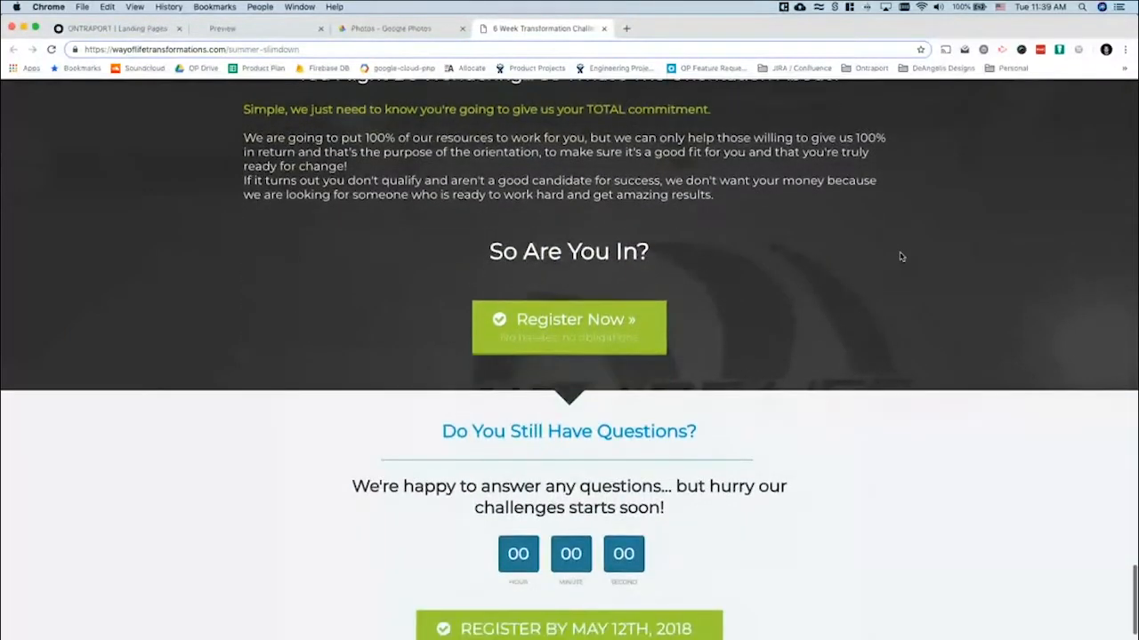
{"action": "scroll", "coordinate": [900, 257], "scroll_direction": "down", "scroll_amount": 15}
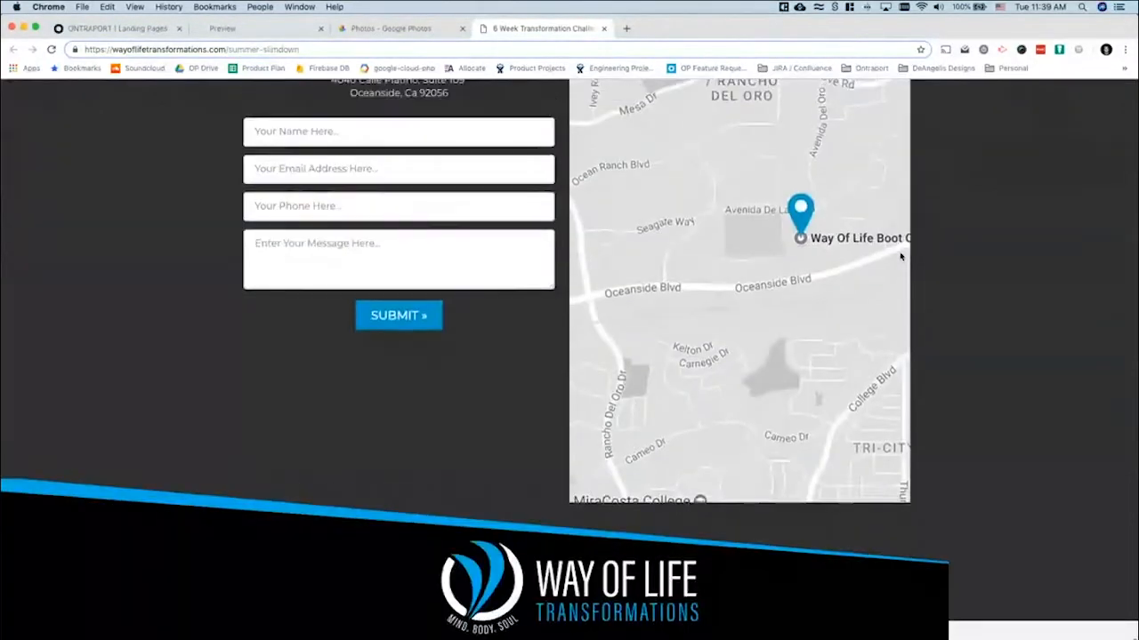
{"action": "scroll", "coordinate": [900, 257], "scroll_direction": "up", "scroll_amount": 20}
{"action": "scroll", "coordinate": [900, 257], "scroll_direction": "down", "scroll_amount": 12}
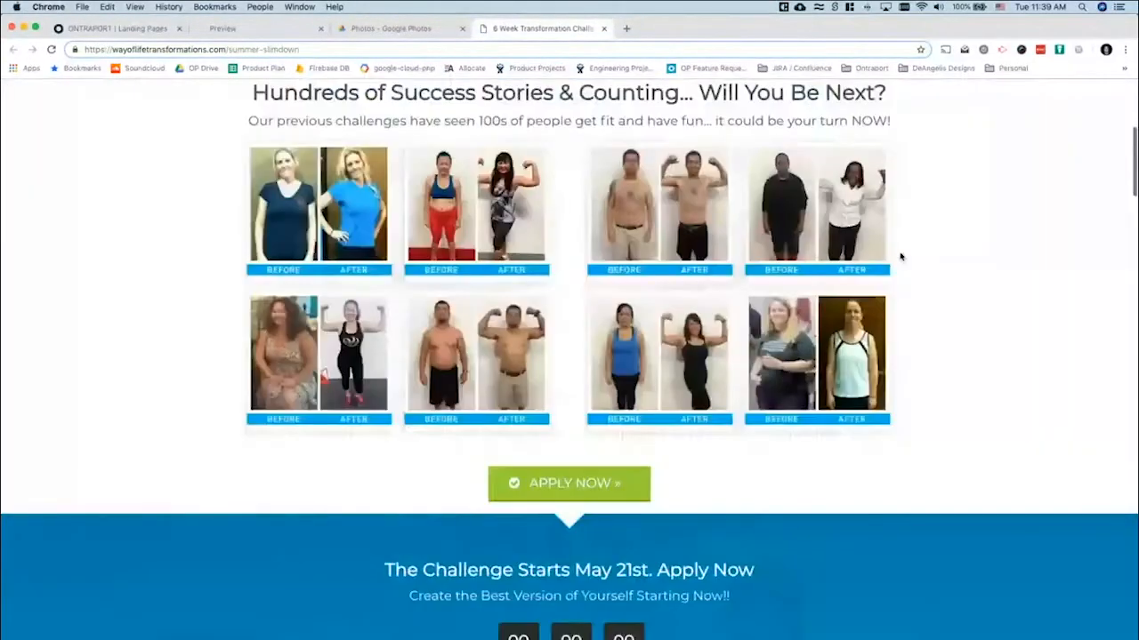
{"action": "scroll", "coordinate": [900, 257], "scroll_direction": "up", "scroll_amount": 5}
Leave the TT - 10.2.18 page in ONTRAPORT without saving and open the TT - 10.9.18 landing page for editing
{"action": "left_click", "coordinate": [98, 28]}
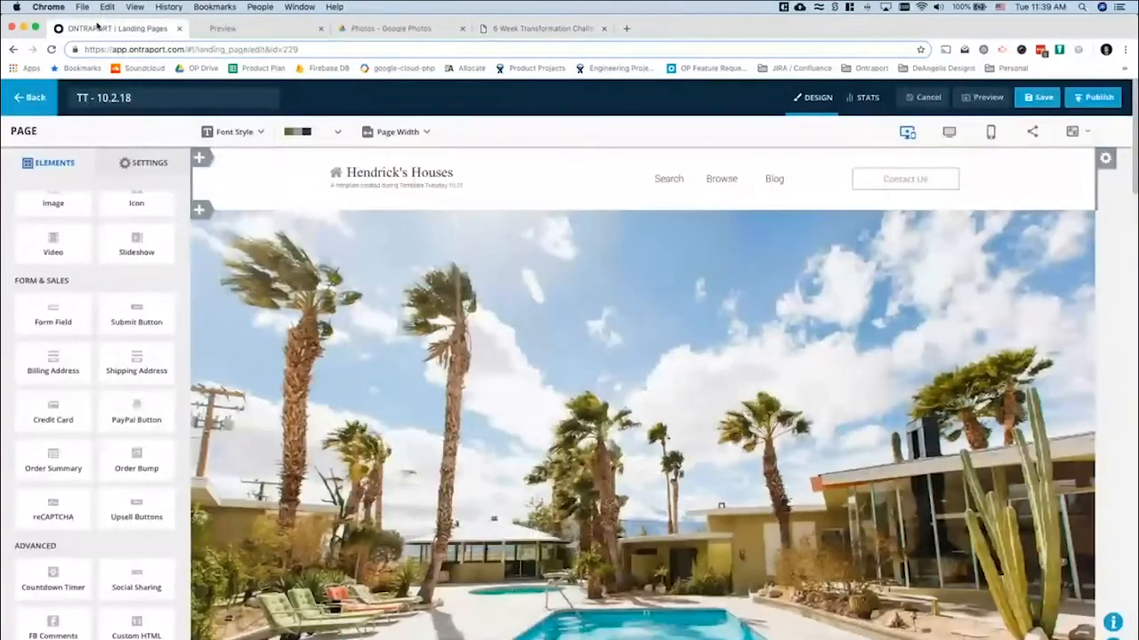
{"action": "left_click", "coordinate": [33, 98]}
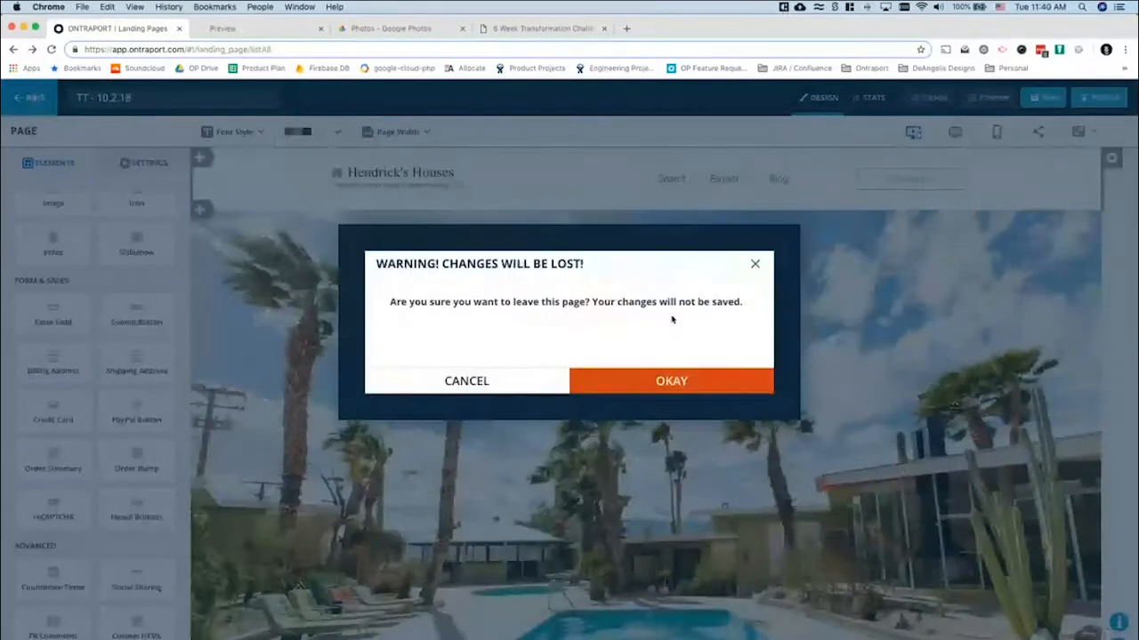
{"action": "left_click", "coordinate": [599, 383]}
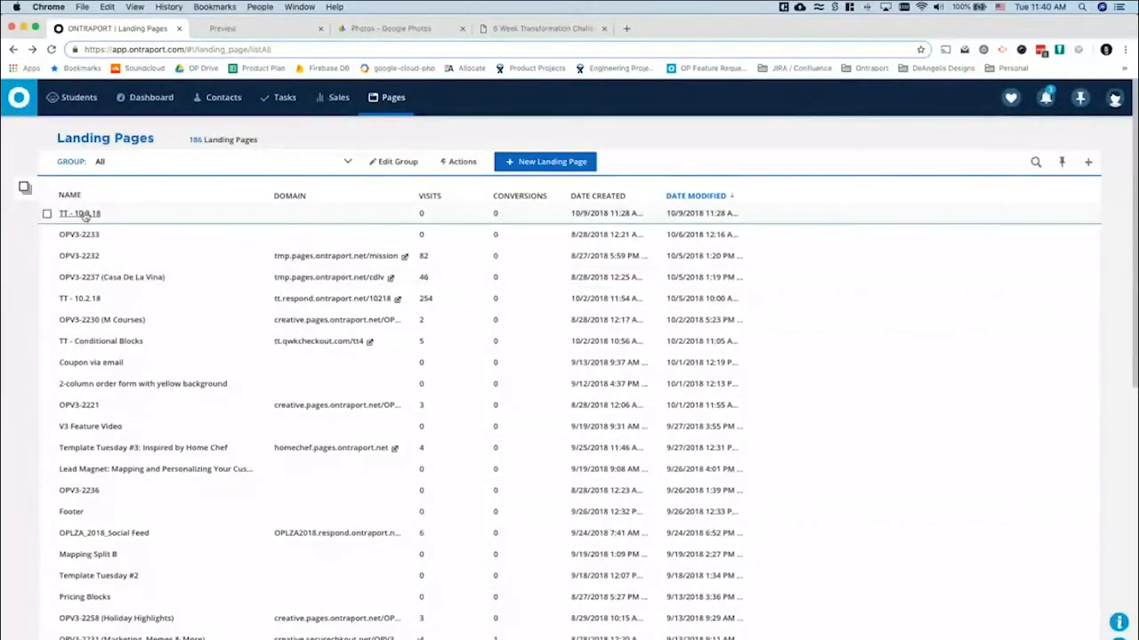
{"action": "left_click", "coordinate": [84, 215]}
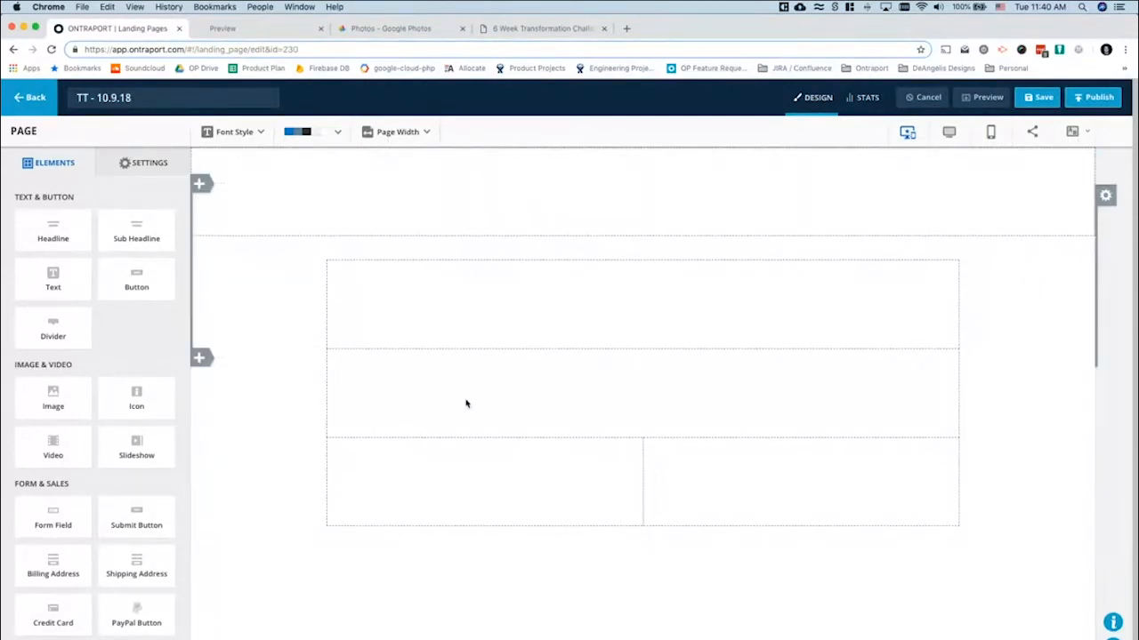
Move the 6 Week Transformation Challenge page out of this browser window and return to the TT - 10.9.18 landing page editor
{"action": "left_click_drag", "start_coordinate": [534, 35], "coordinate": [0, 57]}
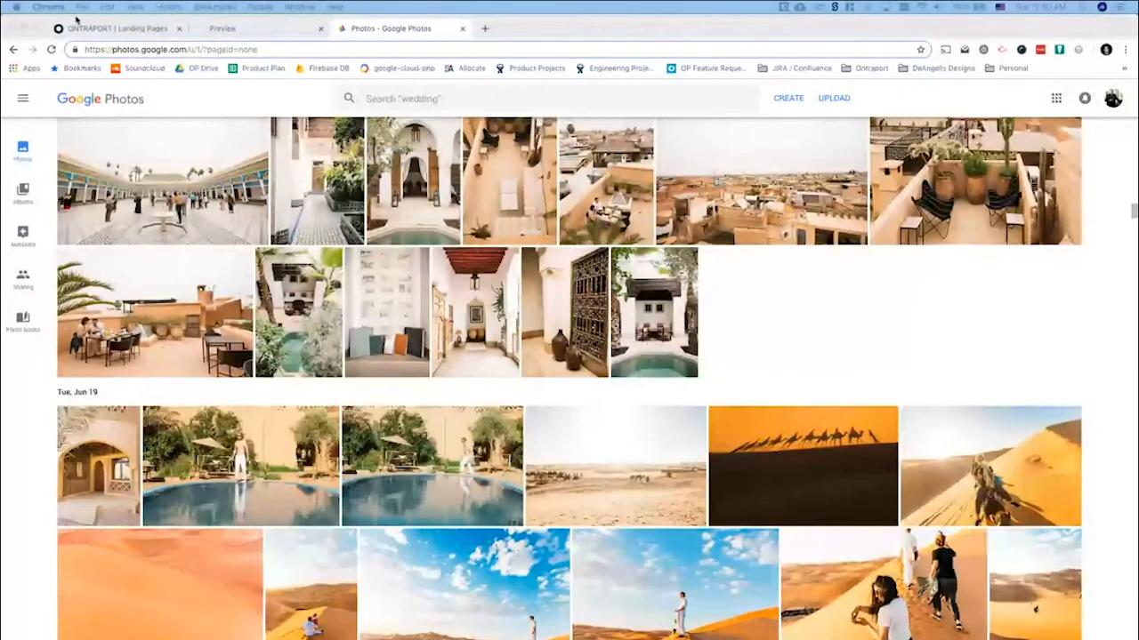
{"action": "scroll", "coordinate": [779, 279], "scroll_direction": "up", "scroll_amount": 15}
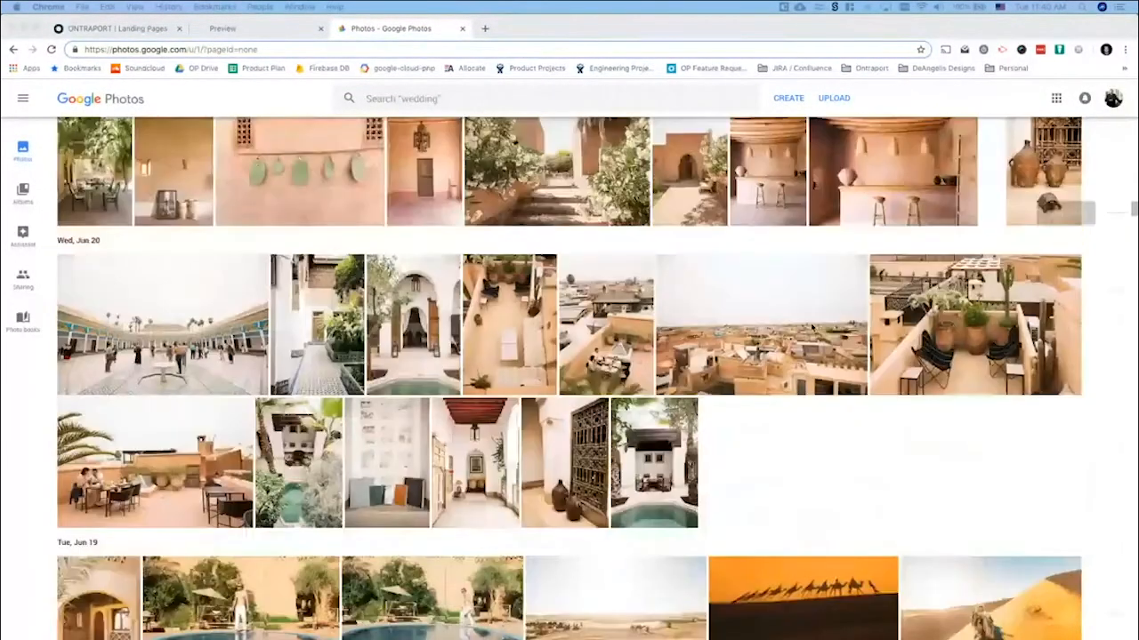
{"action": "scroll", "coordinate": [811, 328], "scroll_direction": "down", "scroll_amount": 8}
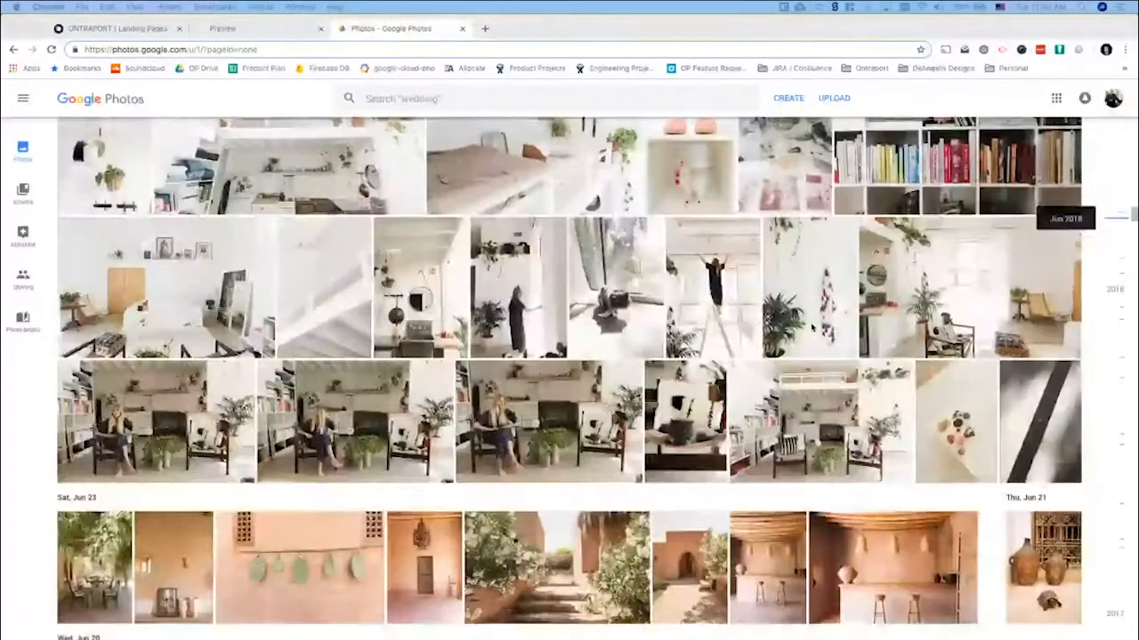
{"action": "scroll", "coordinate": [811, 327], "scroll_direction": "down", "scroll_amount": 5}
{"action": "scroll", "coordinate": [812, 328], "scroll_direction": "down", "scroll_amount": 3}
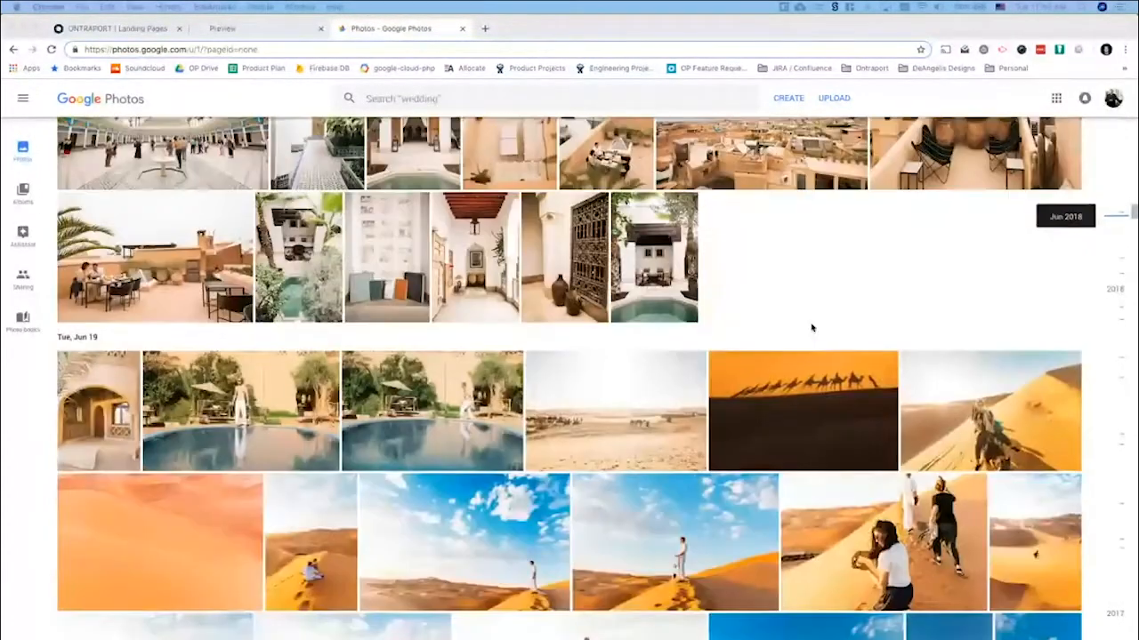
{"action": "left_click", "coordinate": [133, 28]}
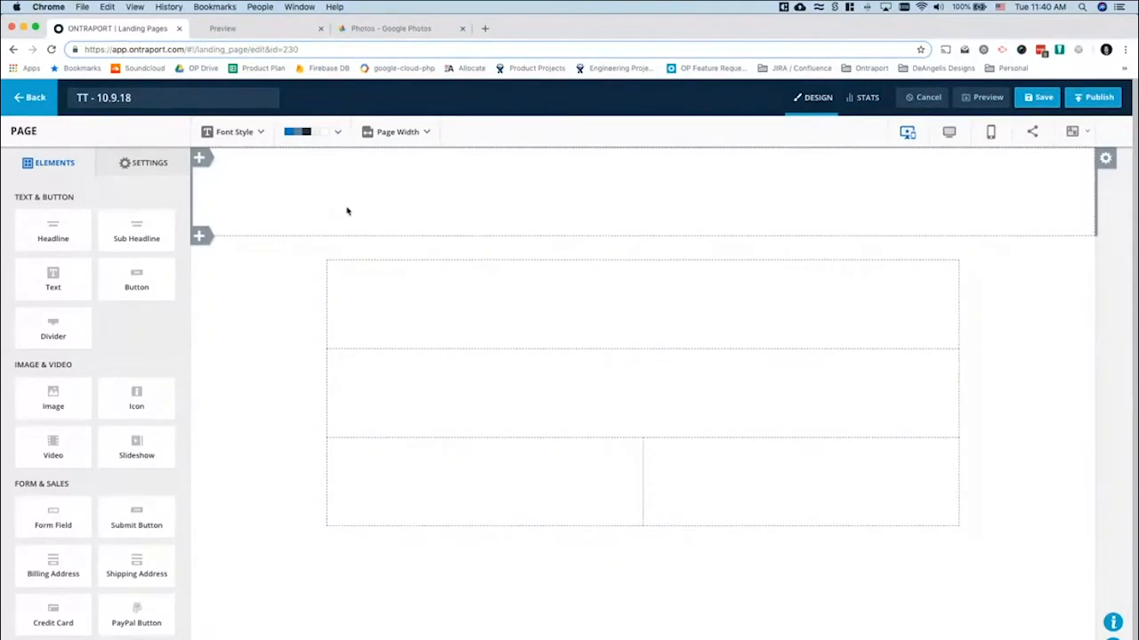
Browse the Google Photos library, view the desert photo with a person under a cloudy sky, and return to the landing page editor
{"action": "left_click", "coordinate": [360, 30]}
{"action": "scroll", "coordinate": [324, 478], "scroll_direction": "up", "scroll_amount": 2}
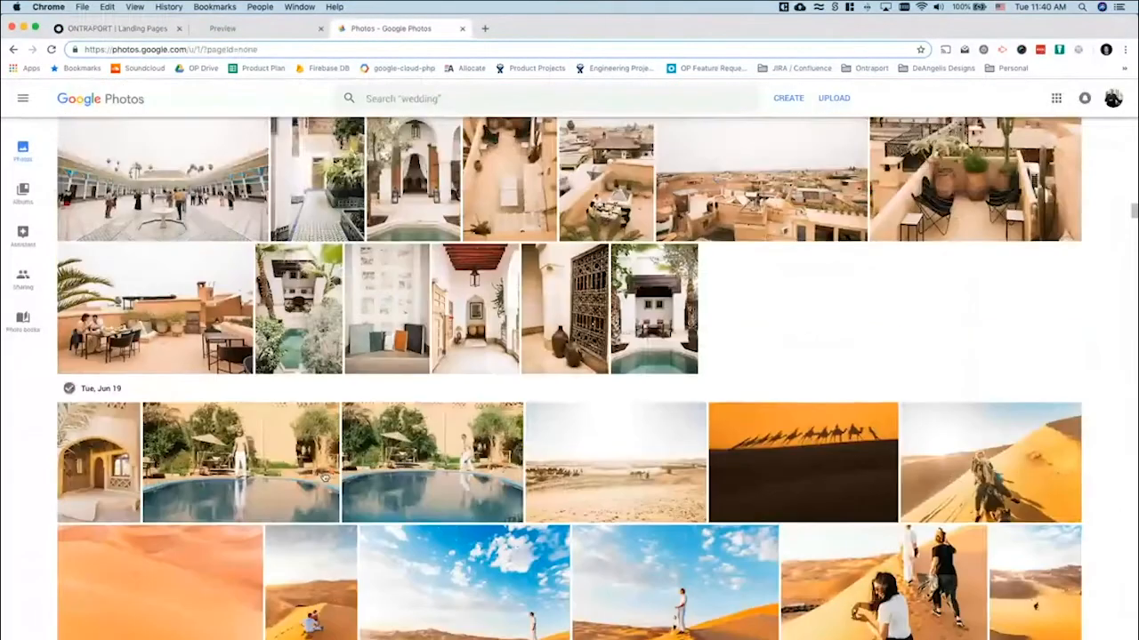
{"action": "scroll", "coordinate": [325, 477], "scroll_direction": "up", "scroll_amount": 4}
{"action": "scroll", "coordinate": [325, 478], "scroll_direction": "down", "scroll_amount": 4}
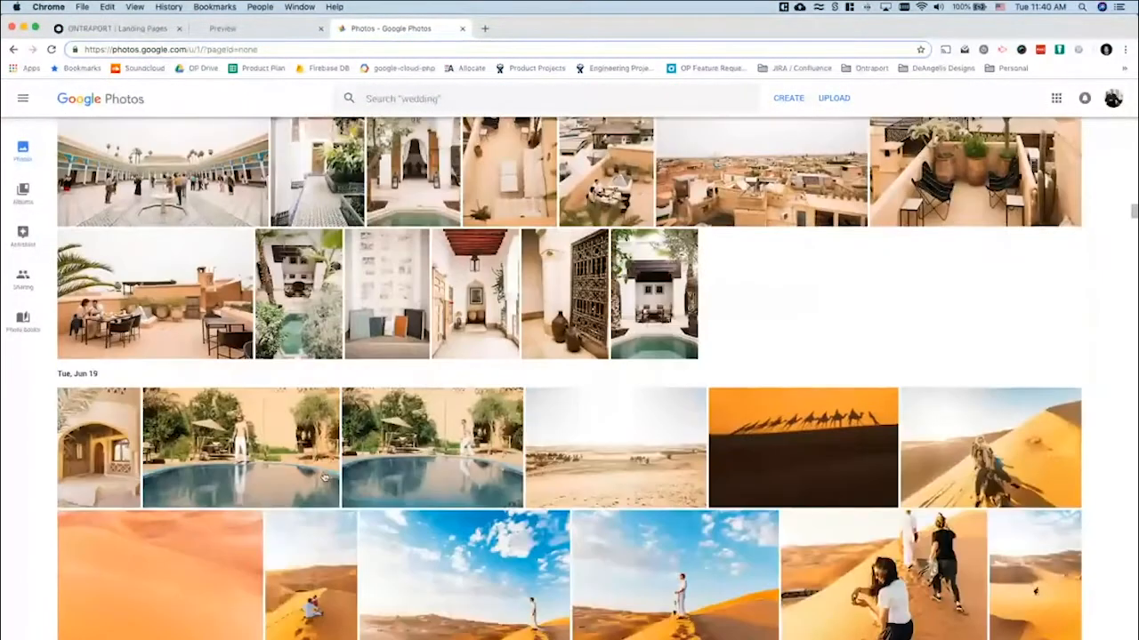
{"action": "scroll", "coordinate": [325, 477], "scroll_direction": "down", "scroll_amount": 3}
{"action": "left_click", "coordinate": [473, 474]}
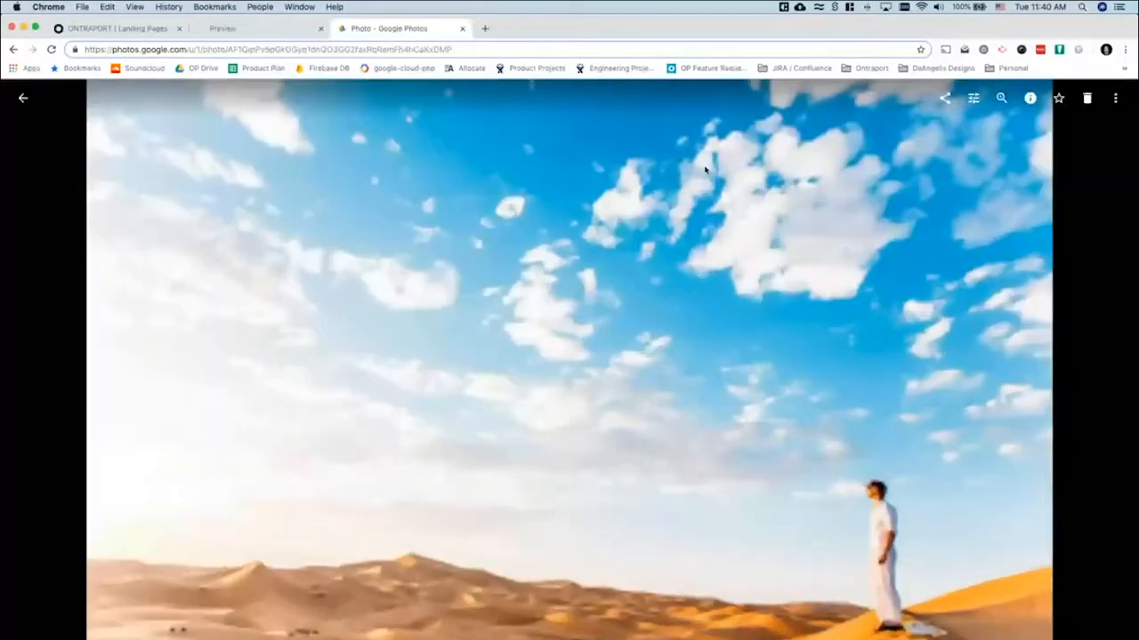
{"action": "left_click", "coordinate": [25, 99]}
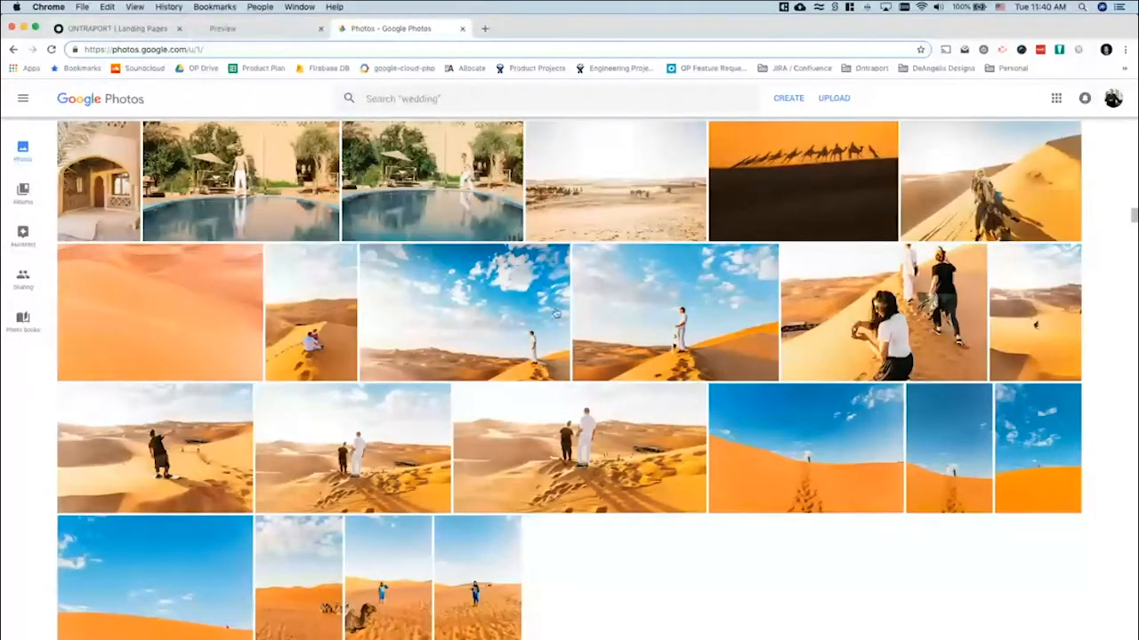
{"action": "left_click", "coordinate": [129, 33]}
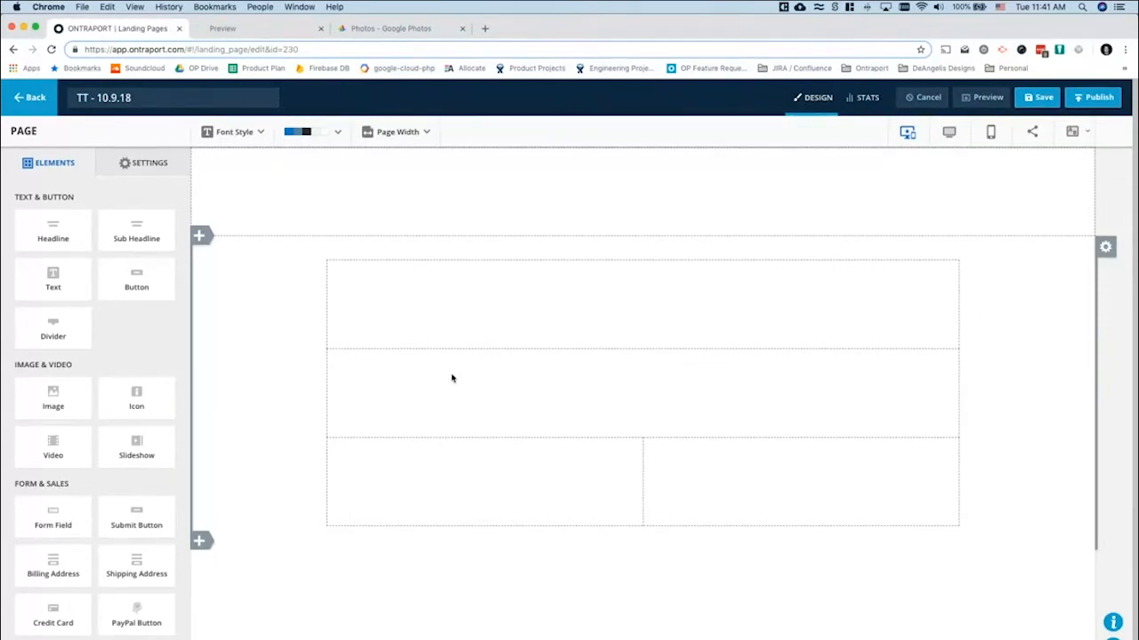
Open pexels.com in a new browser tab and browse the free stock photos on its home page
{"action": "left_click", "coordinate": [487, 28]}
{"action": "type", "text": "pe"}
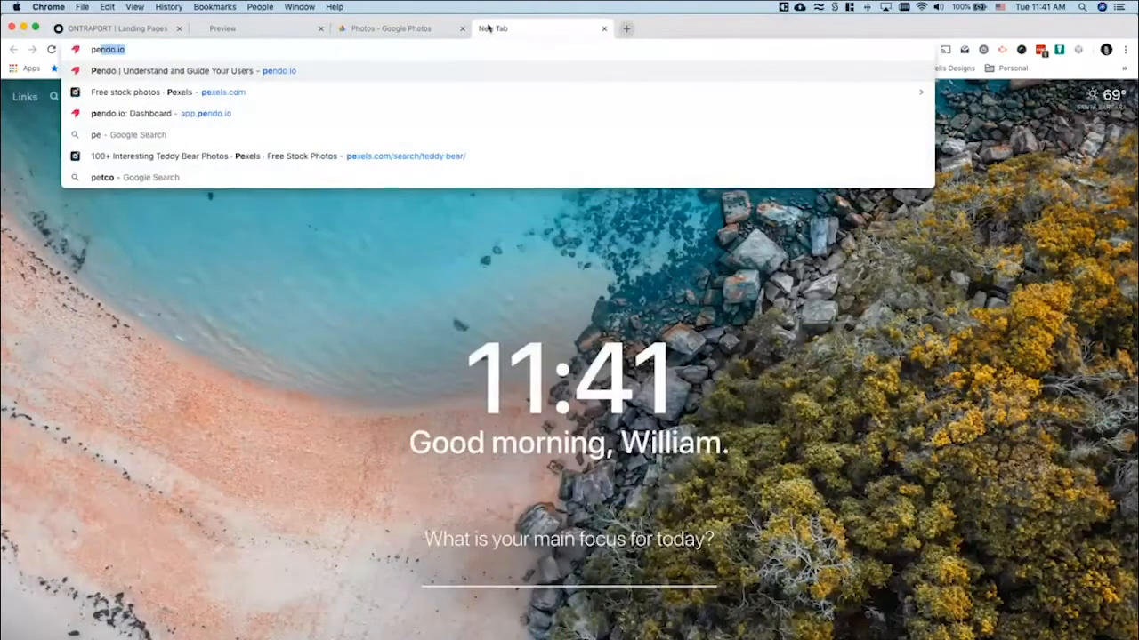
{"action": "type", "text": "xels.com"}
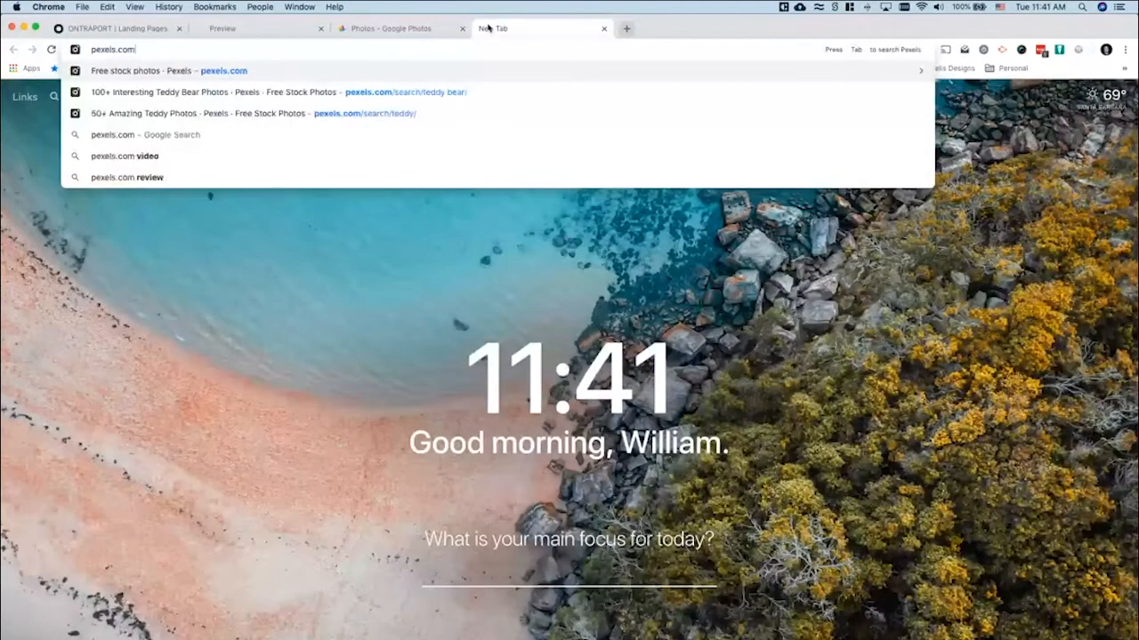
{"action": "key", "text": "Return"}
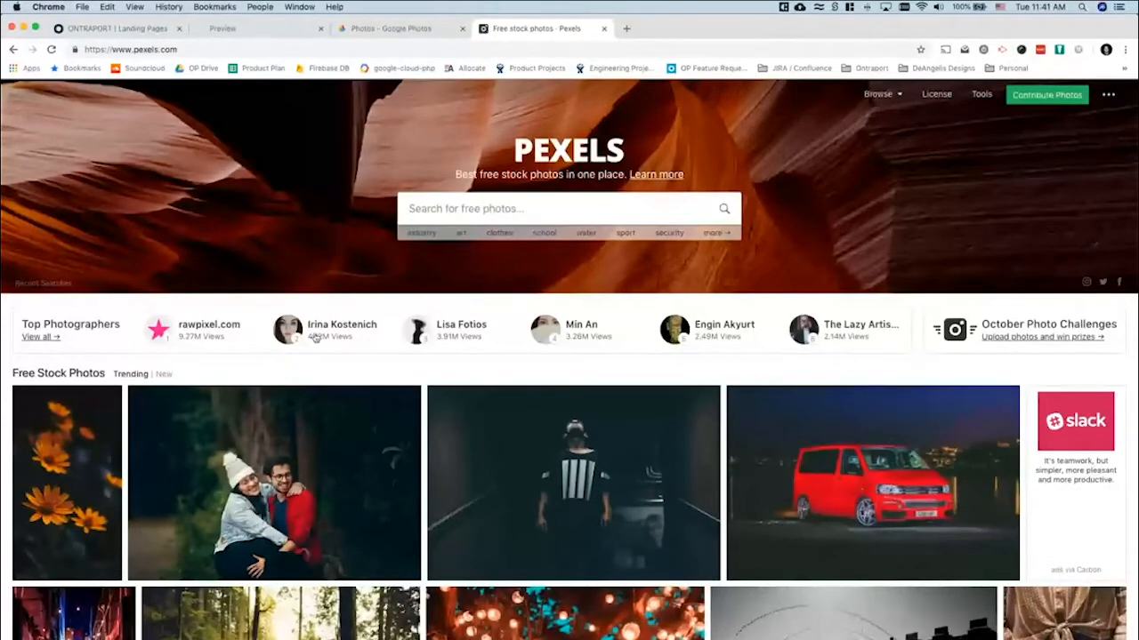
{"action": "scroll", "coordinate": [315, 338], "scroll_direction": "down", "scroll_amount": 3}
{"action": "scroll", "coordinate": [316, 338], "scroll_direction": "down", "scroll_amount": 20}
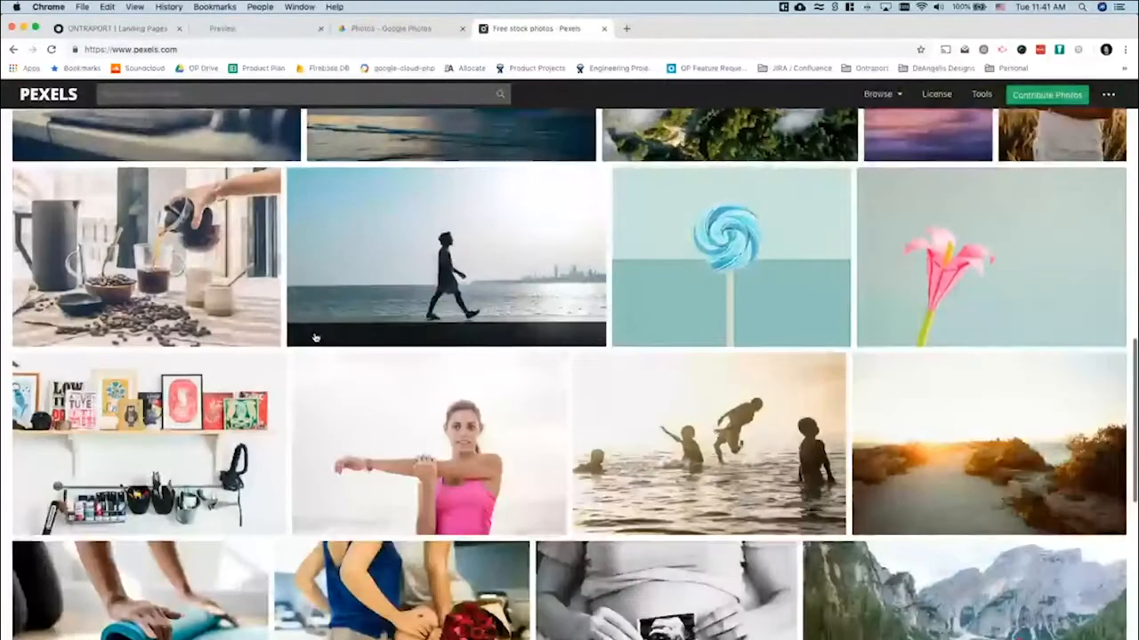
{"action": "scroll", "coordinate": [315, 338], "scroll_direction": "down", "scroll_amount": 15}
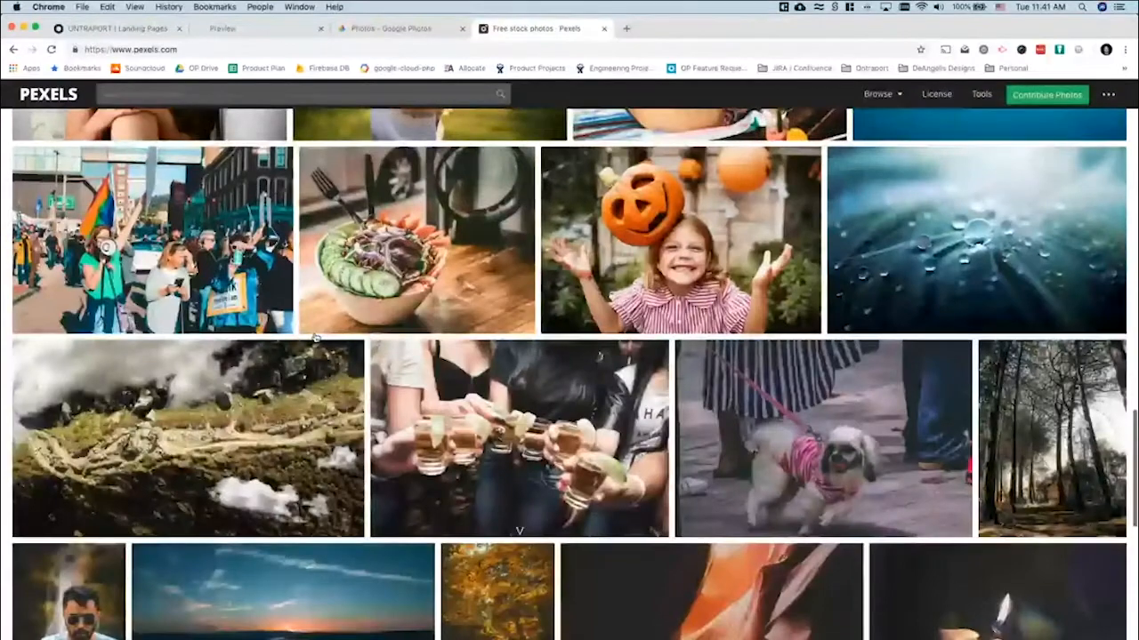
{"action": "scroll", "coordinate": [315, 338], "scroll_direction": "up", "scroll_amount": 20}
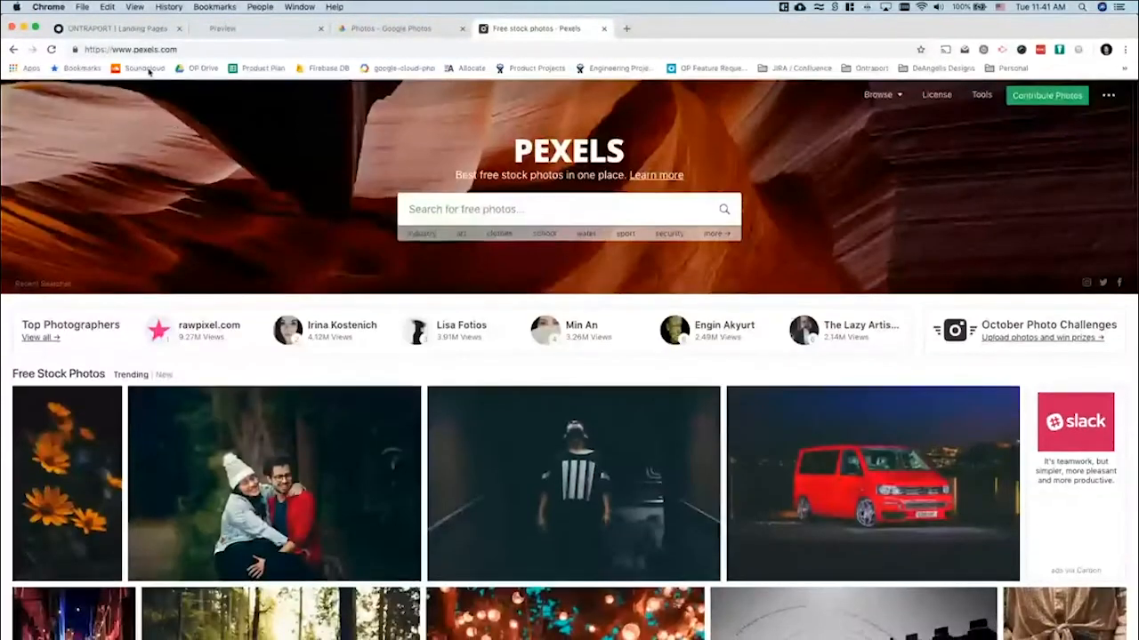
{"action": "left_click", "coordinate": [133, 50]}
{"action": "type", "text": "video"}
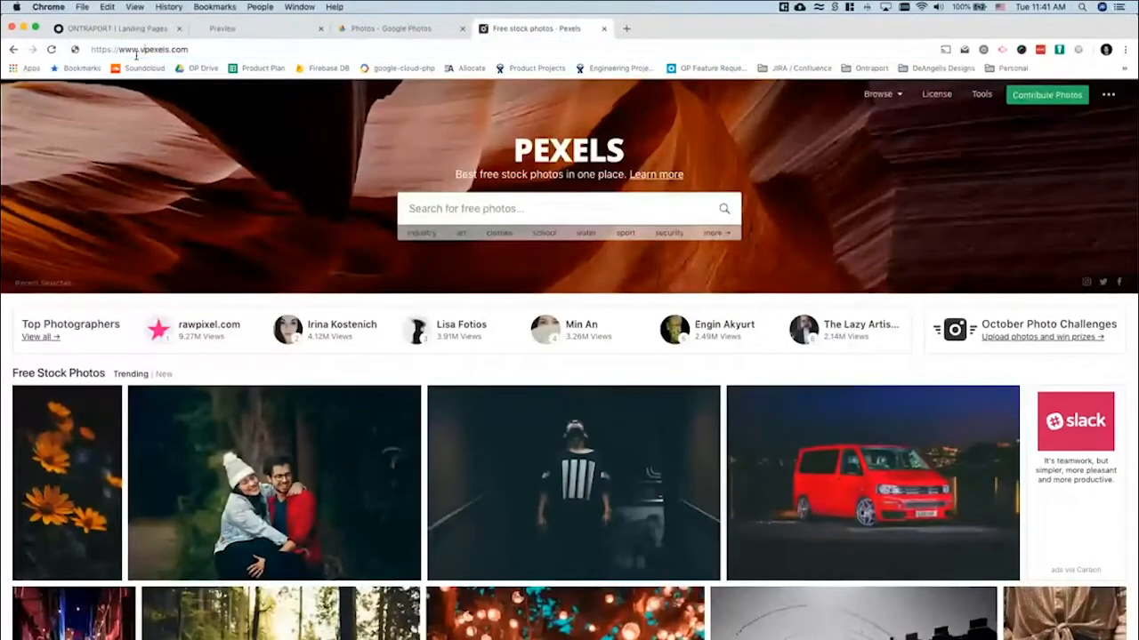
{"action": "type", "text": "."}
{"action": "key", "text": "Return"}
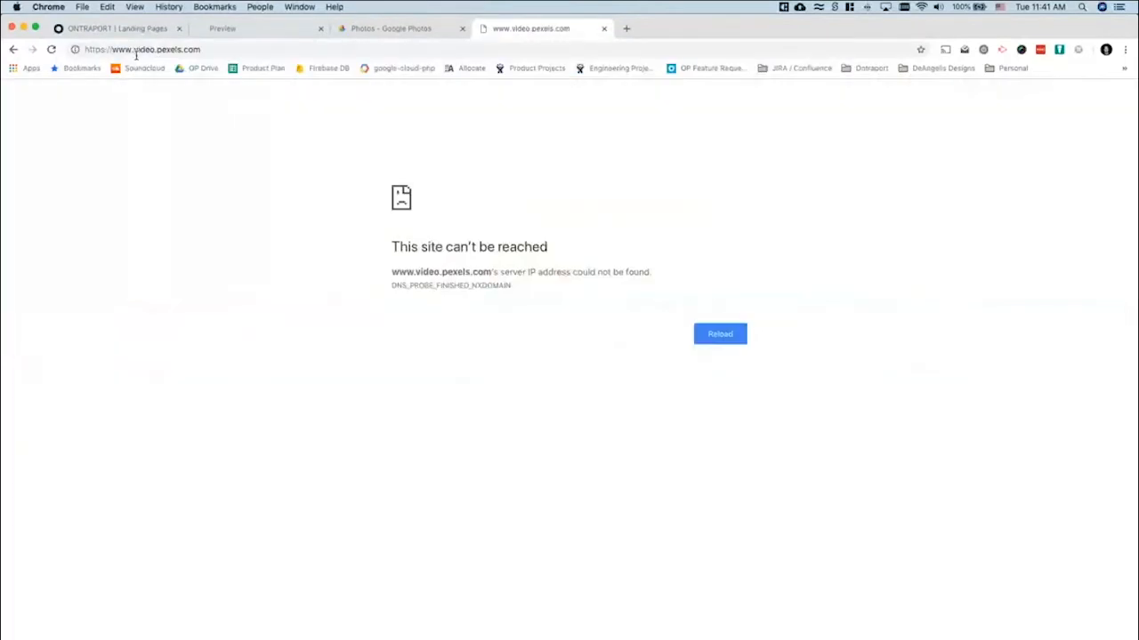
{"action": "double_click", "coordinate": [133, 50]}
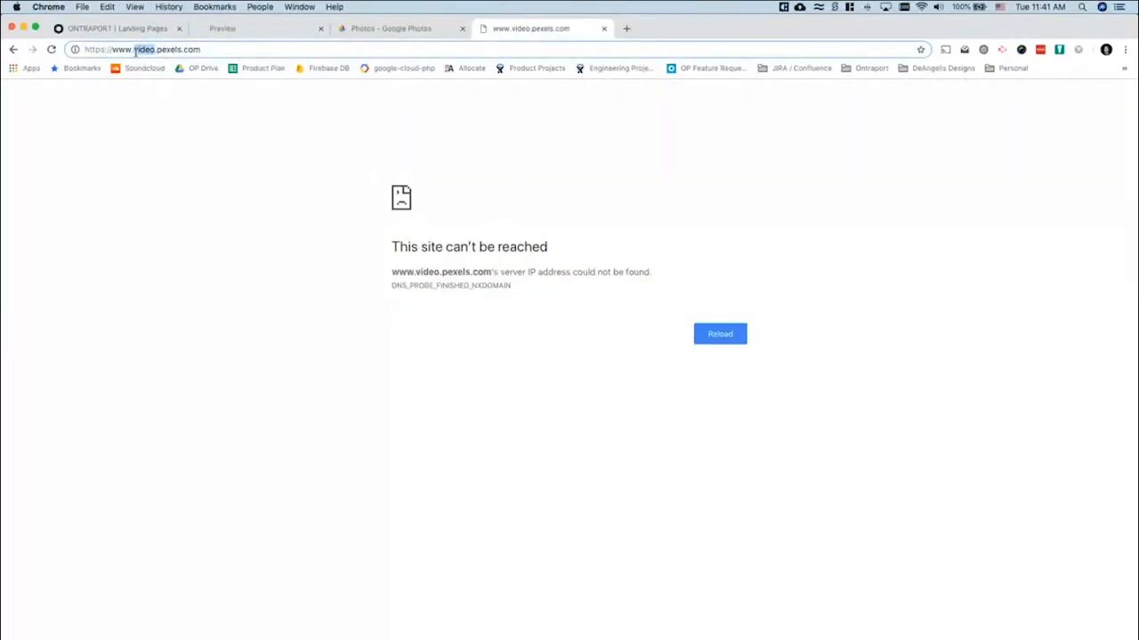
{"action": "left_click", "coordinate": [134, 50]}
{"action": "key", "text": "BackSpace"}
{"action": "key", "text": "BackSpace"}
{"action": "key", "text": "BackSpace"}
{"action": "key", "text": "BackSpace"}
{"action": "key", "text": "Return"}
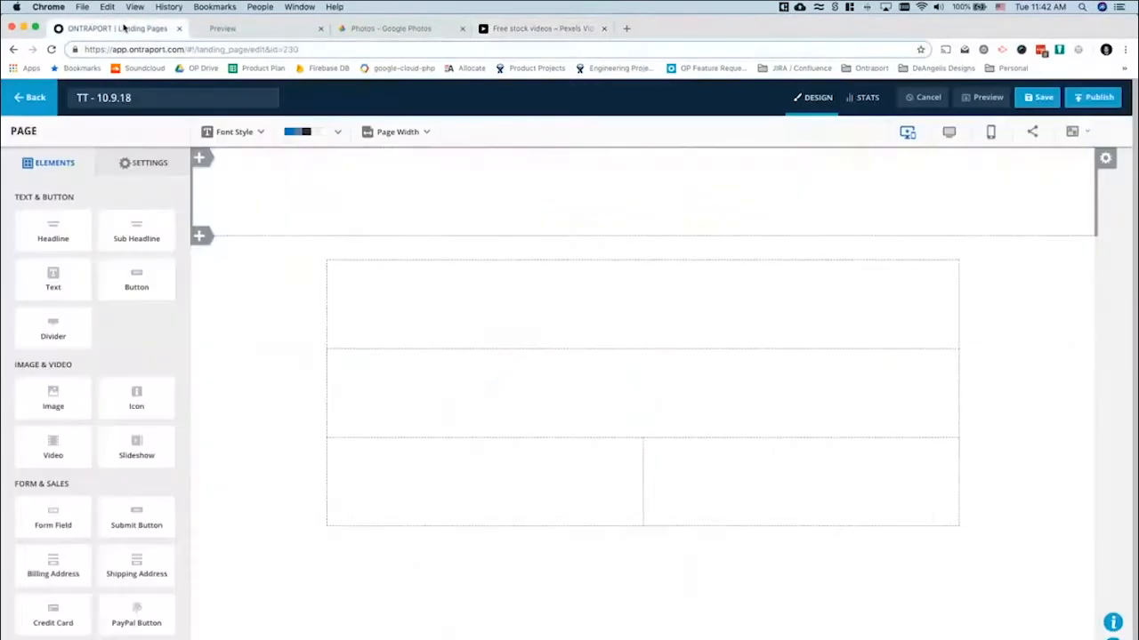
{"action": "left_click", "coordinate": [131, 28]}
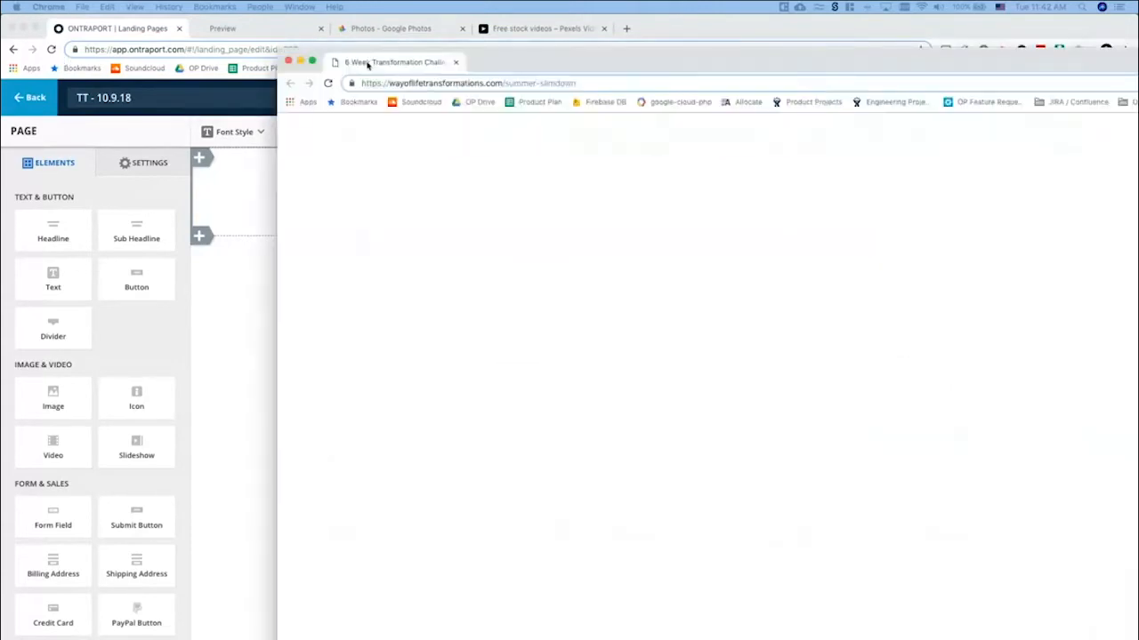
Bring the 6 Week Transformation Challenge page back into this browser window and inspect the code of its green NOW ACCEPTING APPLICATIONS banner
{"action": "left_click_drag", "start_coordinate": [367, 66], "coordinate": [495, 38]}
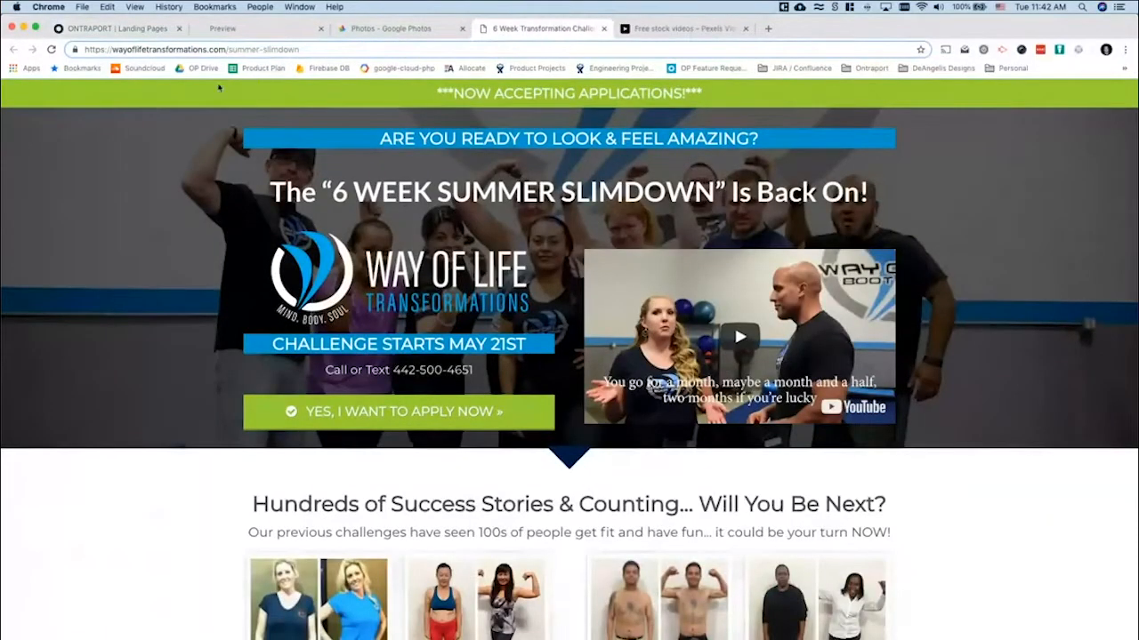
{"action": "right_click", "coordinate": [174, 94]}
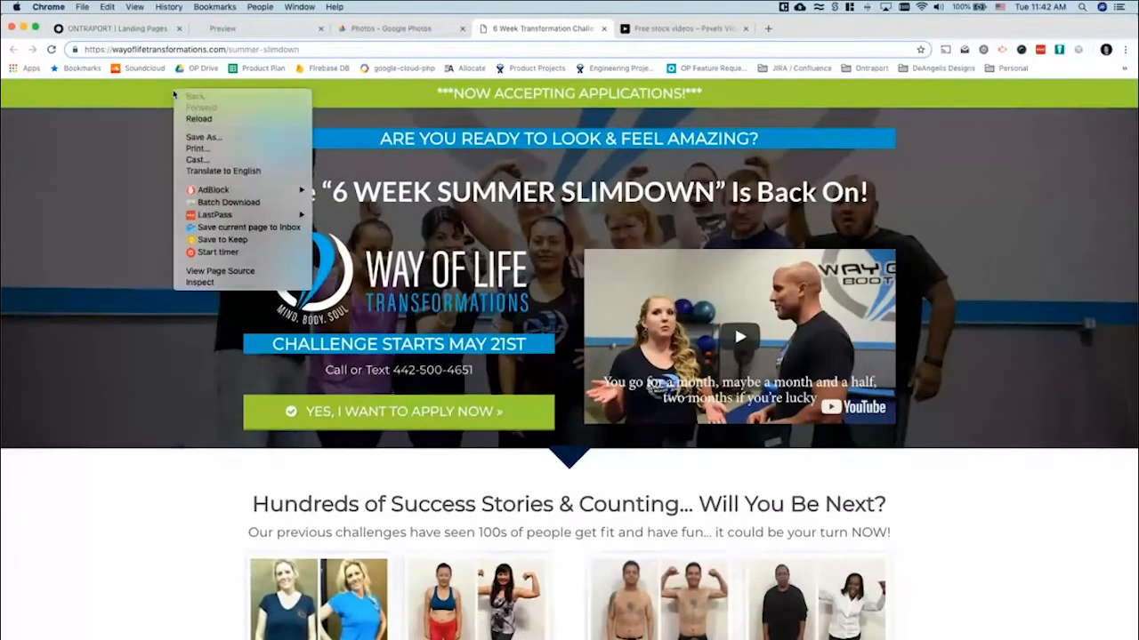
{"action": "left_click", "coordinate": [213, 282]}
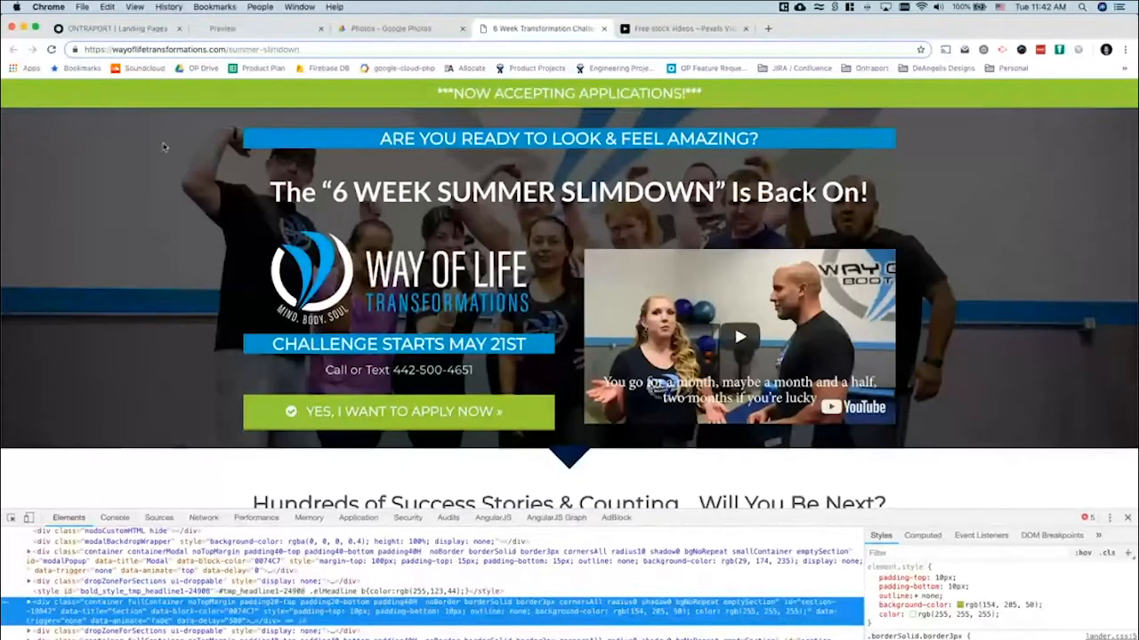
{"action": "right_click", "coordinate": [167, 100]}
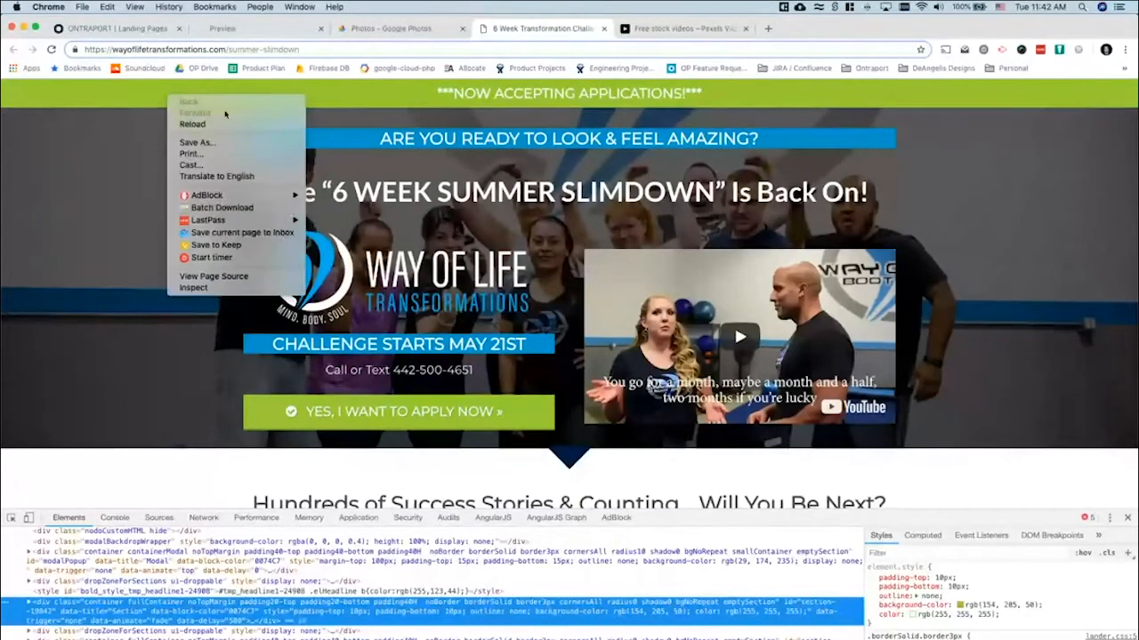
{"action": "left_click", "coordinate": [193, 289]}
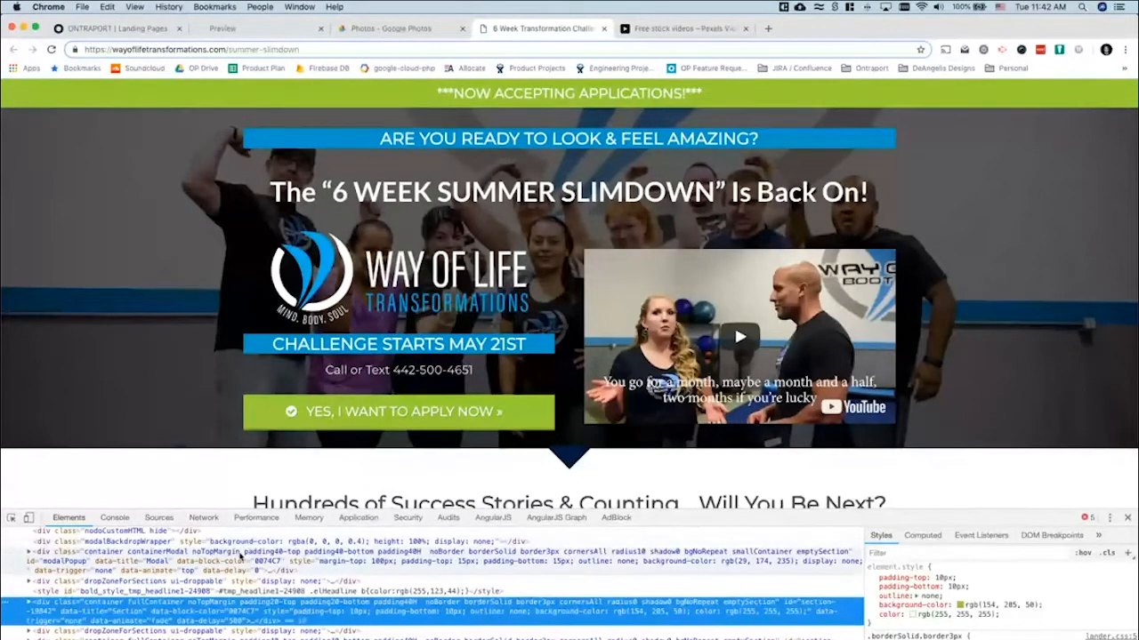
{"action": "right_click", "coordinate": [203, 90]}
{"action": "left_click", "coordinate": [228, 283]}
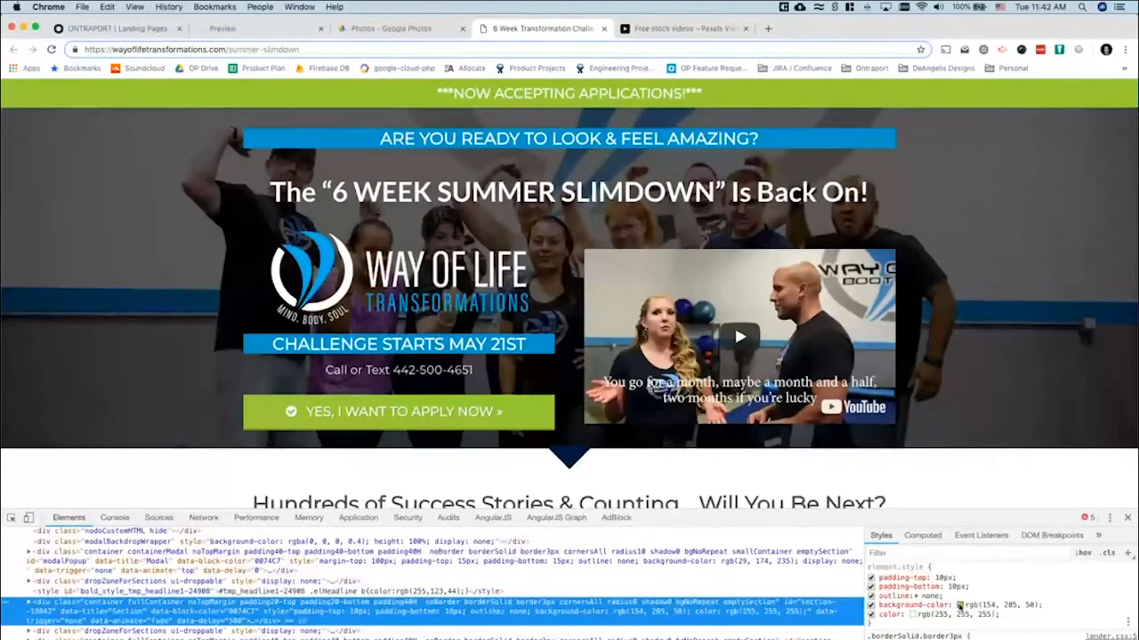
Convert the green banner's background color to hex format in the inspected styles and copy the value #9acd32
{"action": "left_click", "coordinate": [959, 605]}
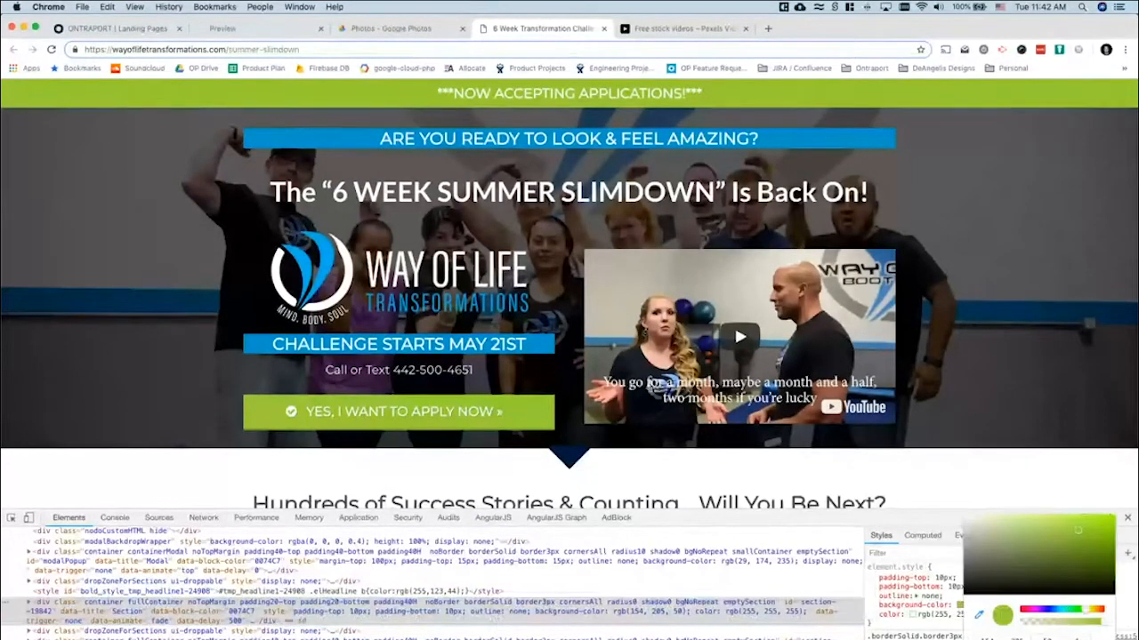
{"action": "left_click", "coordinate": [1103, 638]}
{"action": "left_click", "coordinate": [1036, 636]}
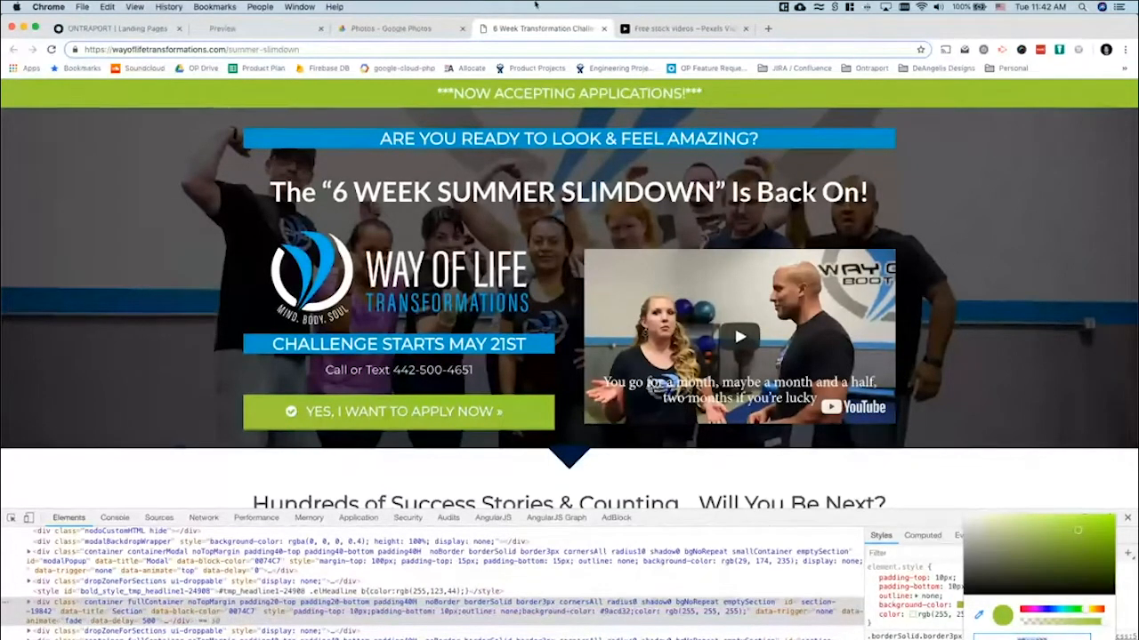
{"action": "scroll", "coordinate": [429, 267], "scroll_direction": "down", "scroll_amount": 15}
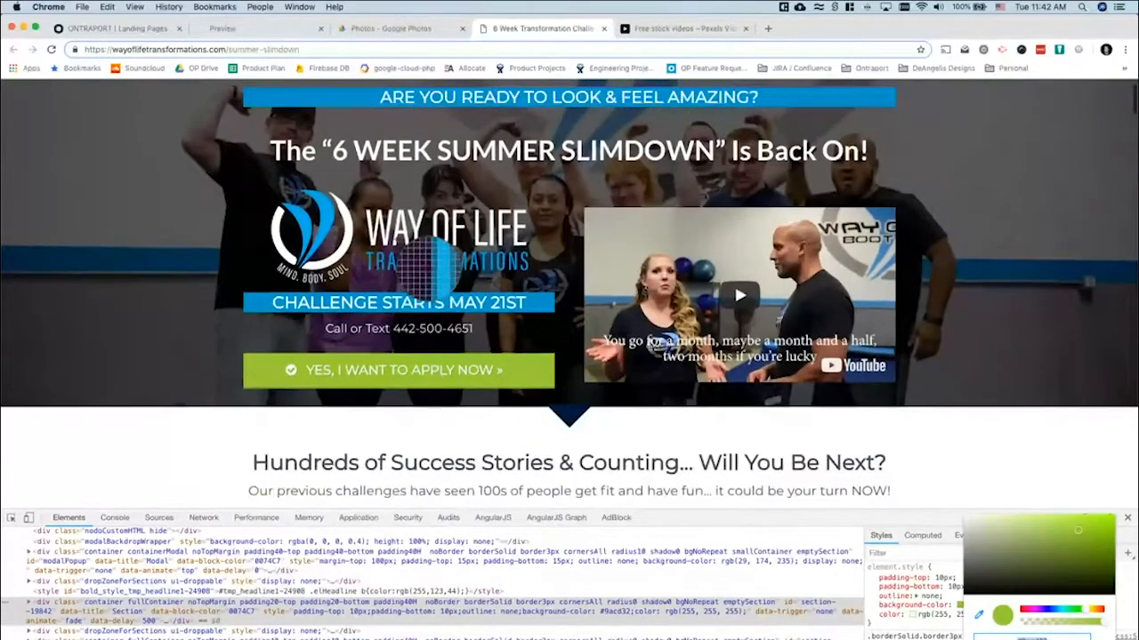
{"action": "scroll", "coordinate": [429, 267], "scroll_direction": "down", "scroll_amount": 3}
{"action": "scroll", "coordinate": [427, 264], "scroll_direction": "up", "scroll_amount": 15}
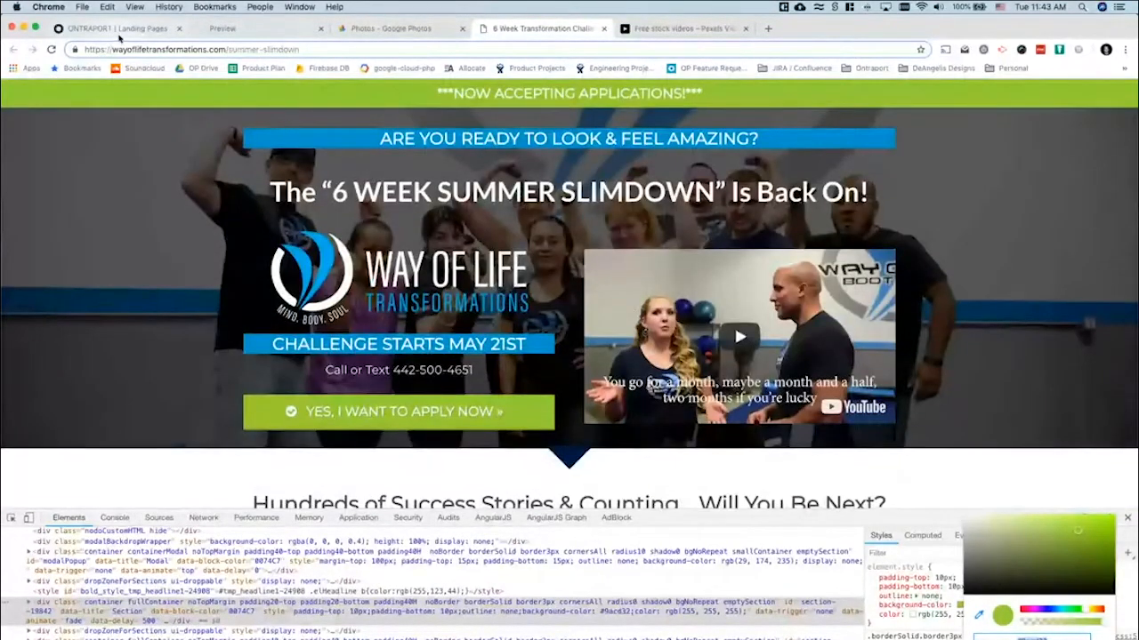
Set the Primary color of the TT - 10.9.18 landing page palette to #9acd32
{"action": "left_click", "coordinate": [115, 28]}
{"action": "left_click", "coordinate": [309, 129]}
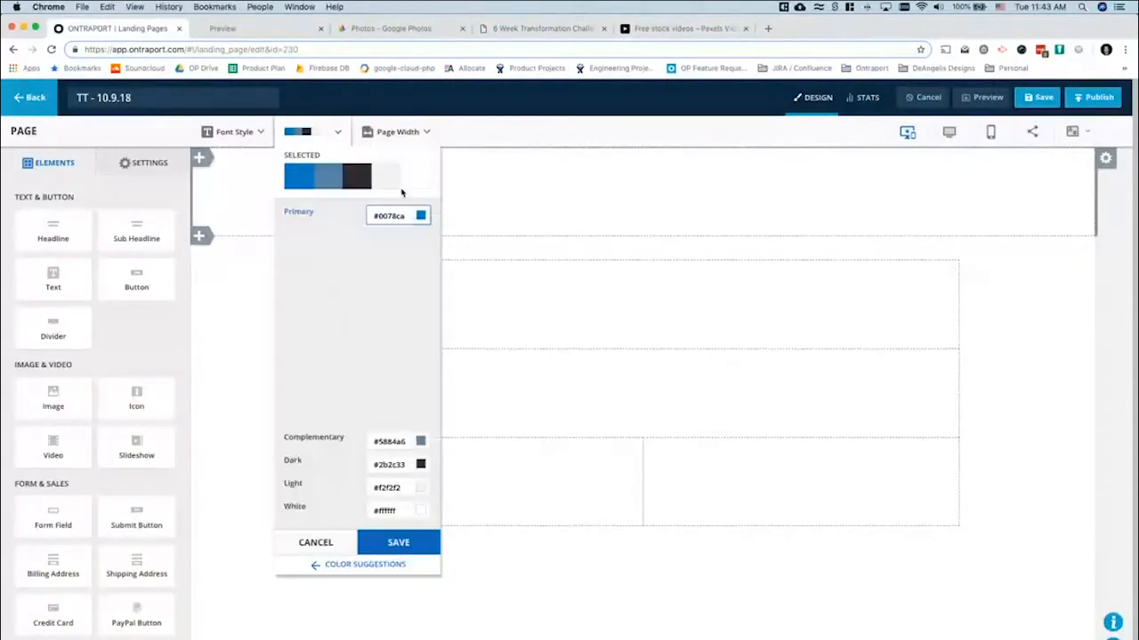
{"action": "triple_click", "coordinate": [400, 217]}
{"action": "type", "text": "#9acd32"}
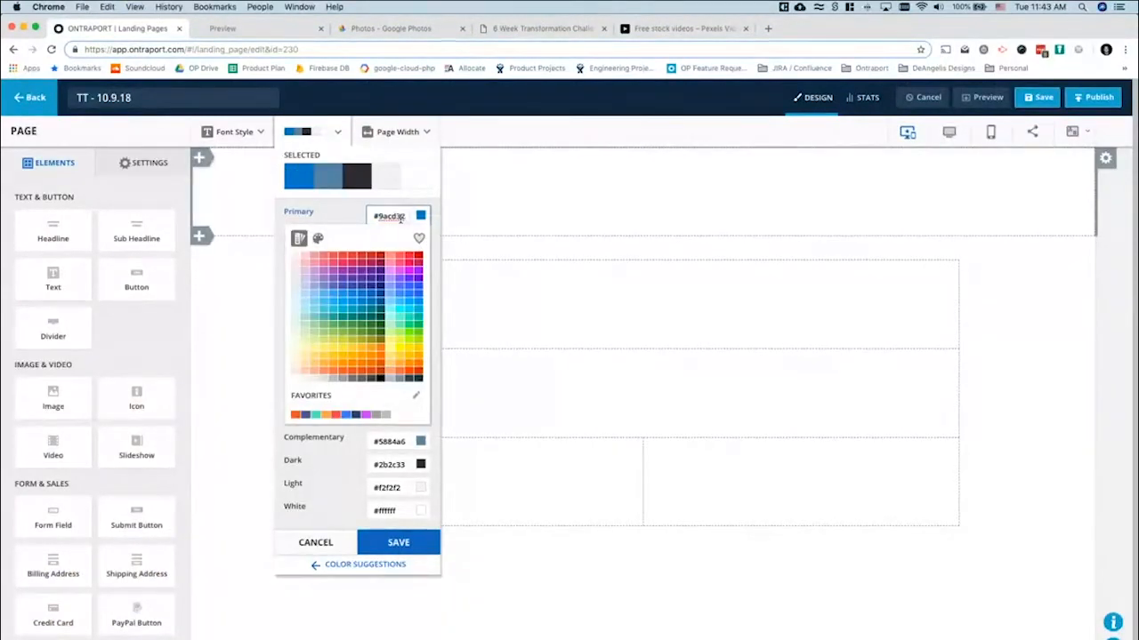
Clear the palette's Complementary color and sample the blue of the ARE YOU READY heading bar on the 6 Week page
{"action": "triple_click", "coordinate": [388, 441]}
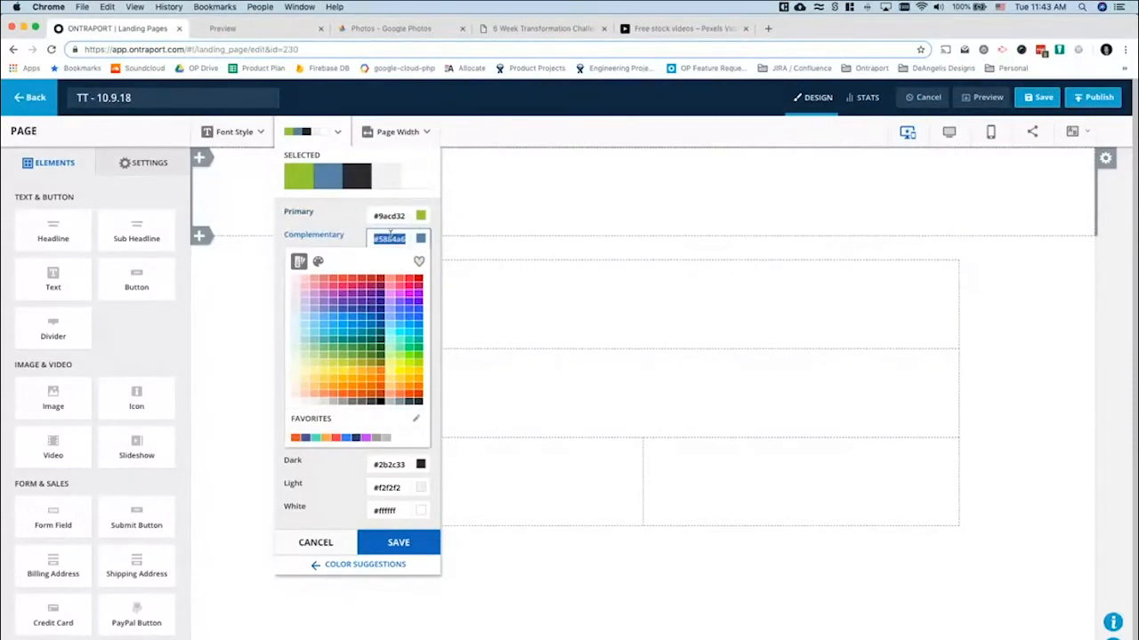
{"action": "key", "text": "BackSpace"}
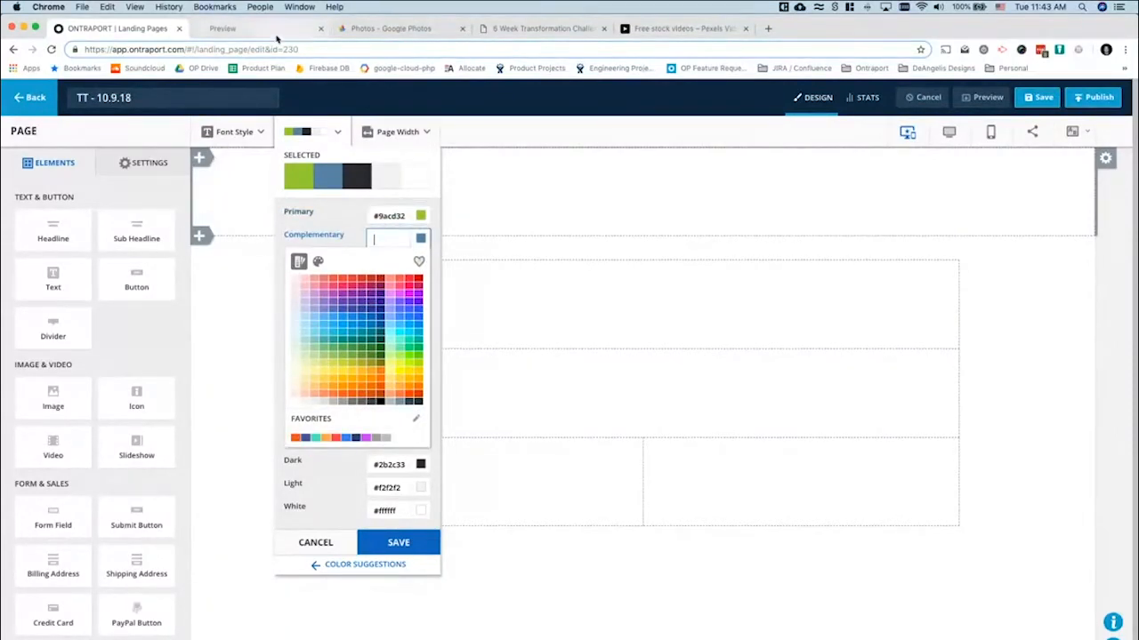
{"action": "left_click", "coordinate": [496, 29]}
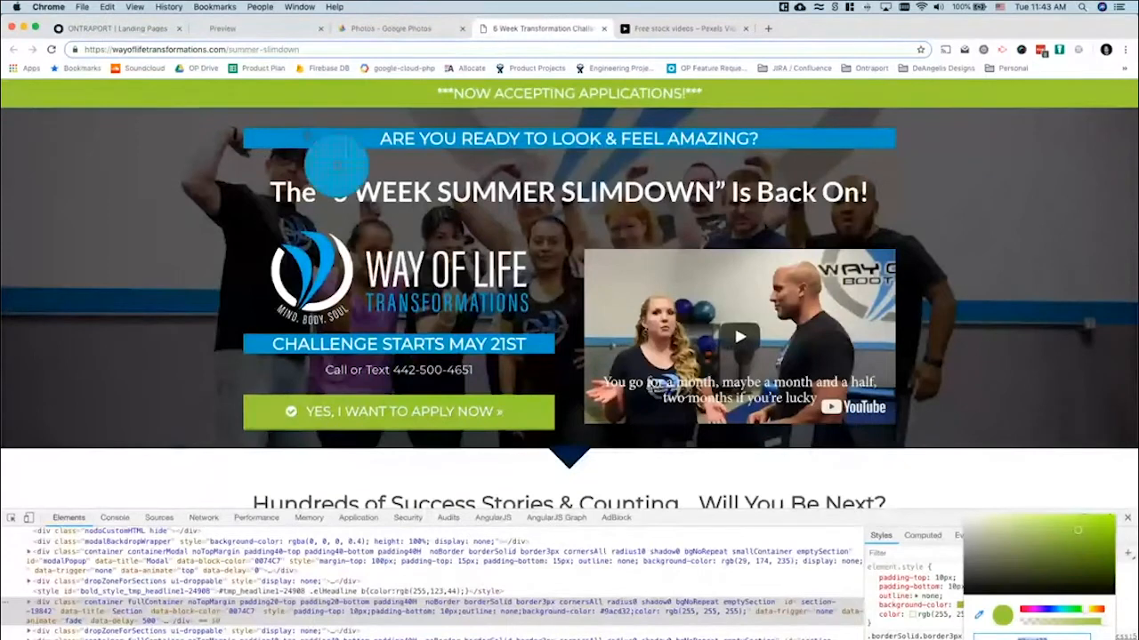
{"action": "left_click", "coordinate": [334, 144]}
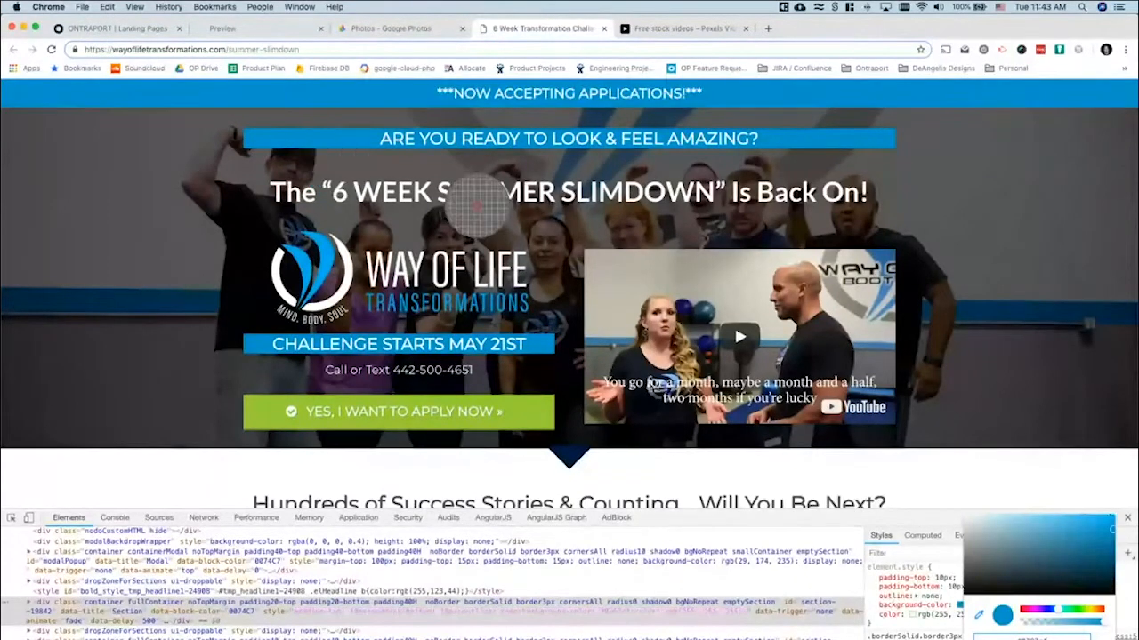
{"action": "left_click", "coordinate": [125, 607]}
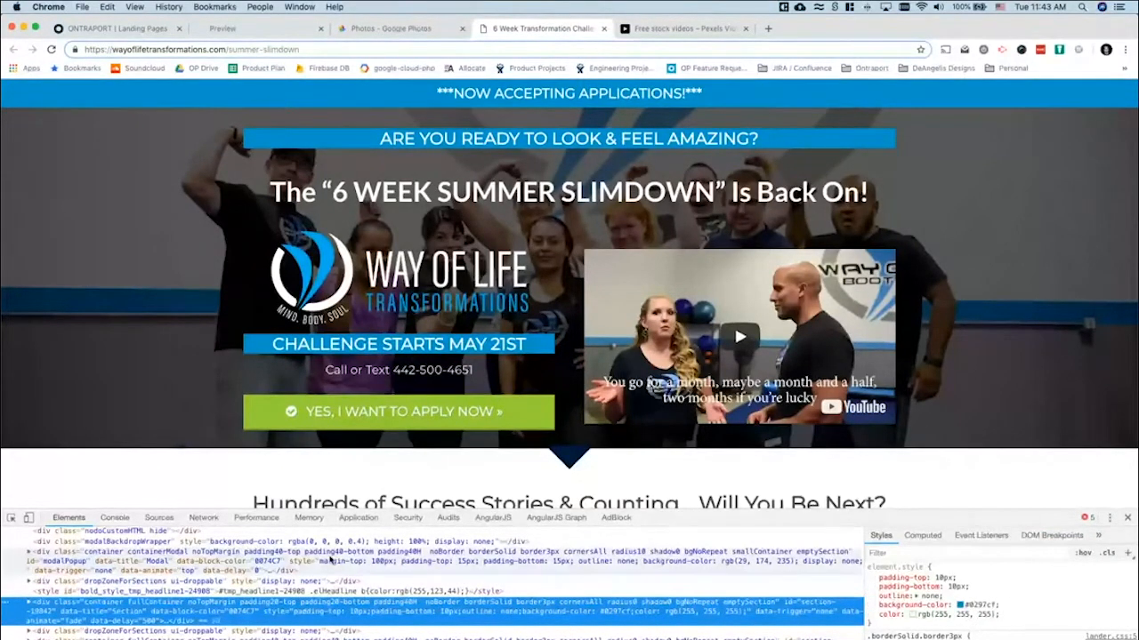
Select the page's root html element in the inspected code, disable its existing text color and add a red color declaration
{"action": "left_click", "coordinate": [228, 573]}
{"action": "scroll", "coordinate": [228, 573], "scroll_direction": "up", "scroll_amount": 5}
{"action": "left_click", "coordinate": [202, 551]}
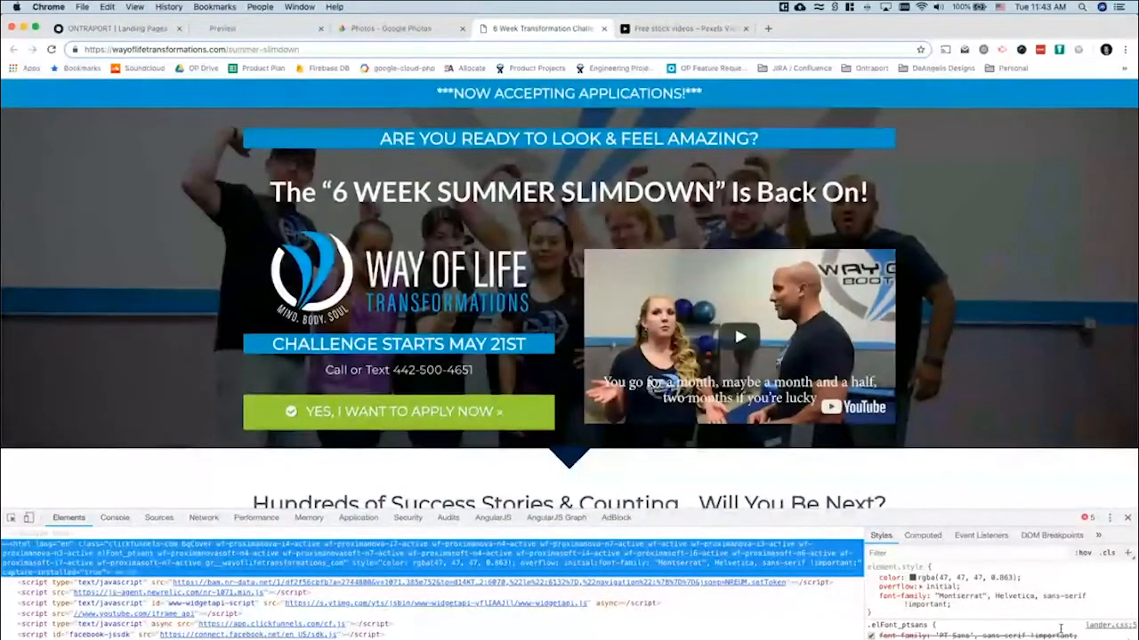
{"action": "left_click", "coordinate": [894, 614]}
{"action": "left_click", "coordinate": [871, 578]}
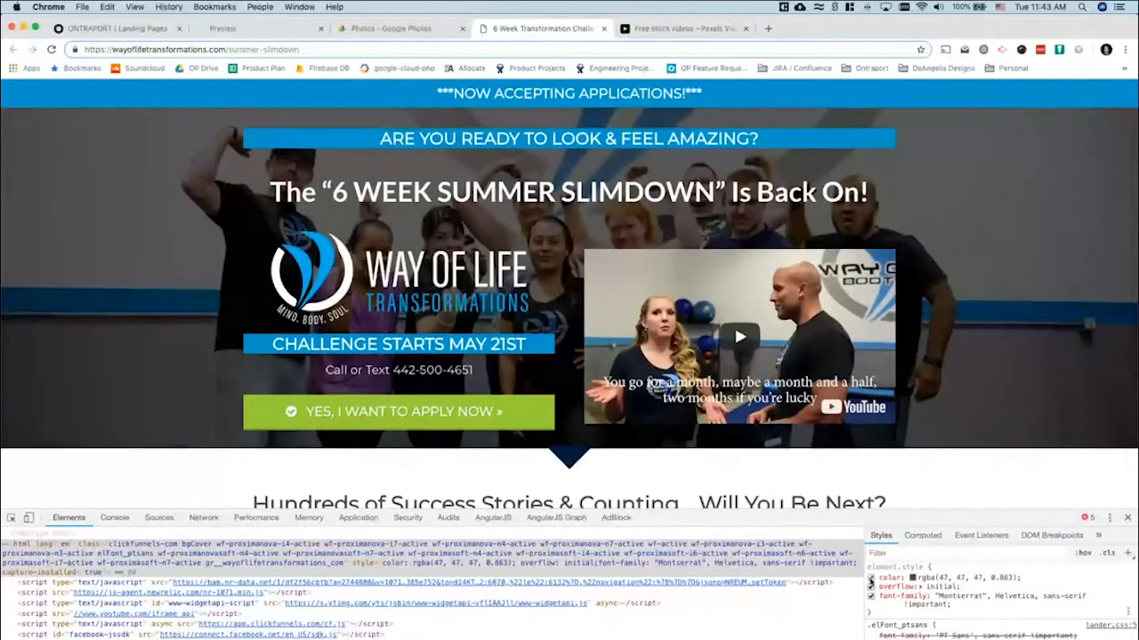
{"action": "left_click", "coordinate": [902, 613]}
{"action": "type", "text": "col"}
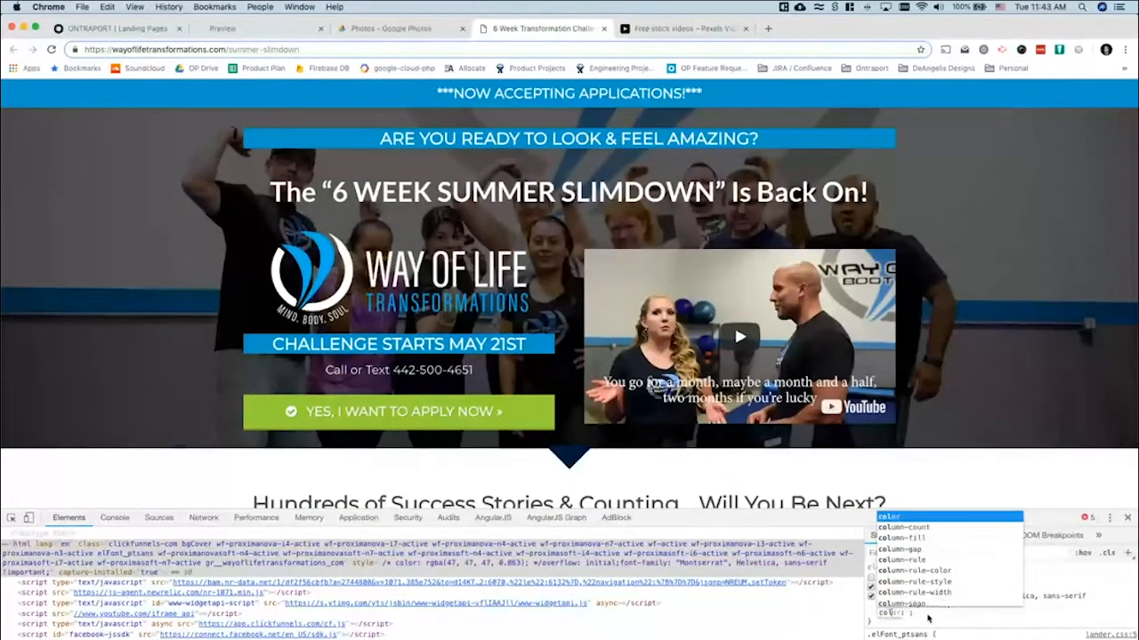
{"action": "key", "text": "Tab"}
{"action": "type", "text": "red"}
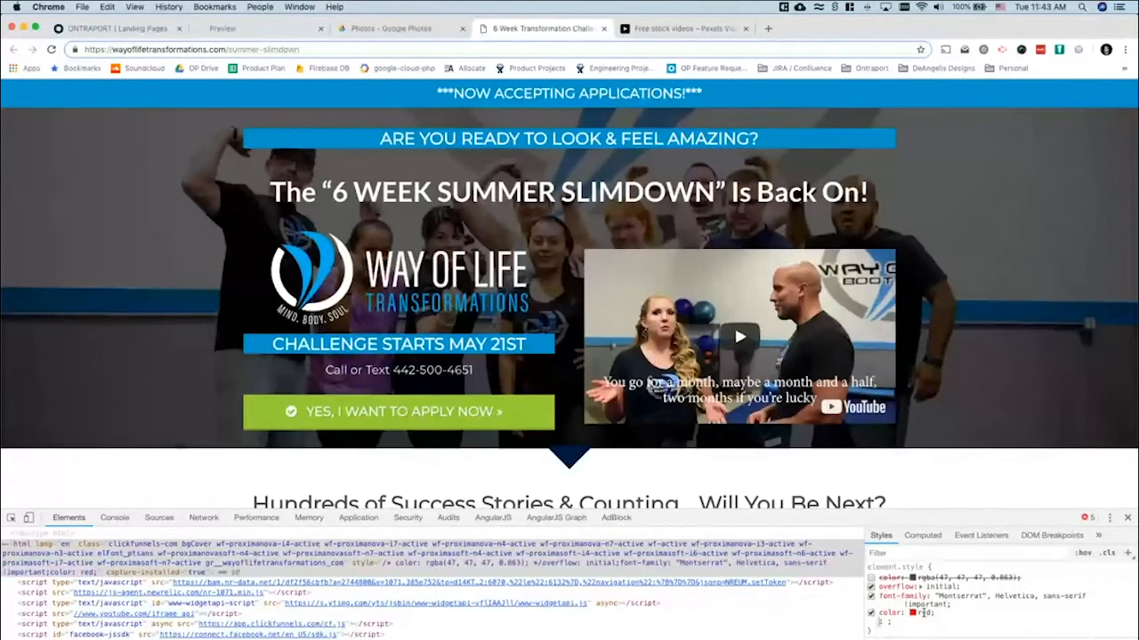
{"action": "key", "text": "Return"}
Sample the page's banner blue into the new color declaration and set the landing page palette's Complementary color to #0297cf
{"action": "left_click", "coordinate": [912, 613]}
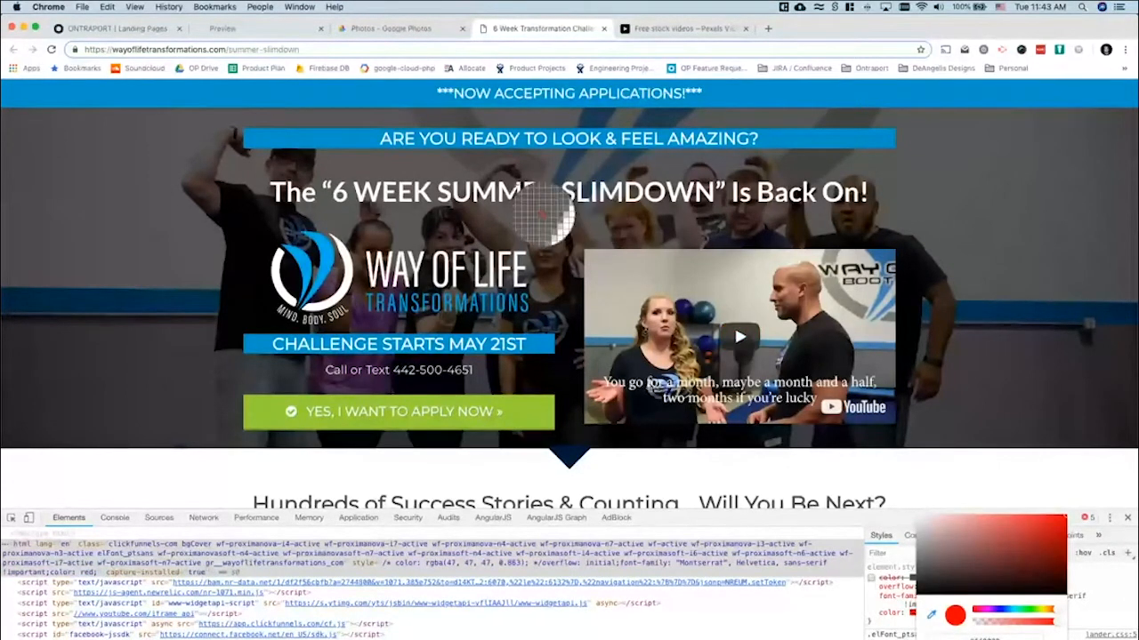
{"action": "left_click", "coordinate": [336, 172]}
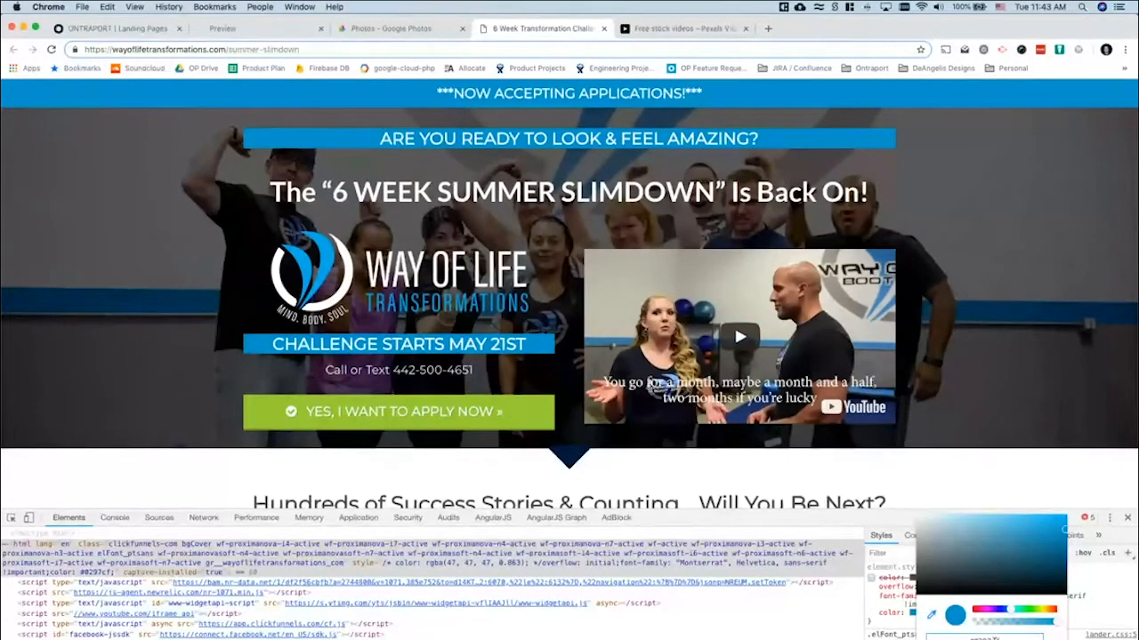
{"action": "left_click", "coordinate": [1117, 615]}
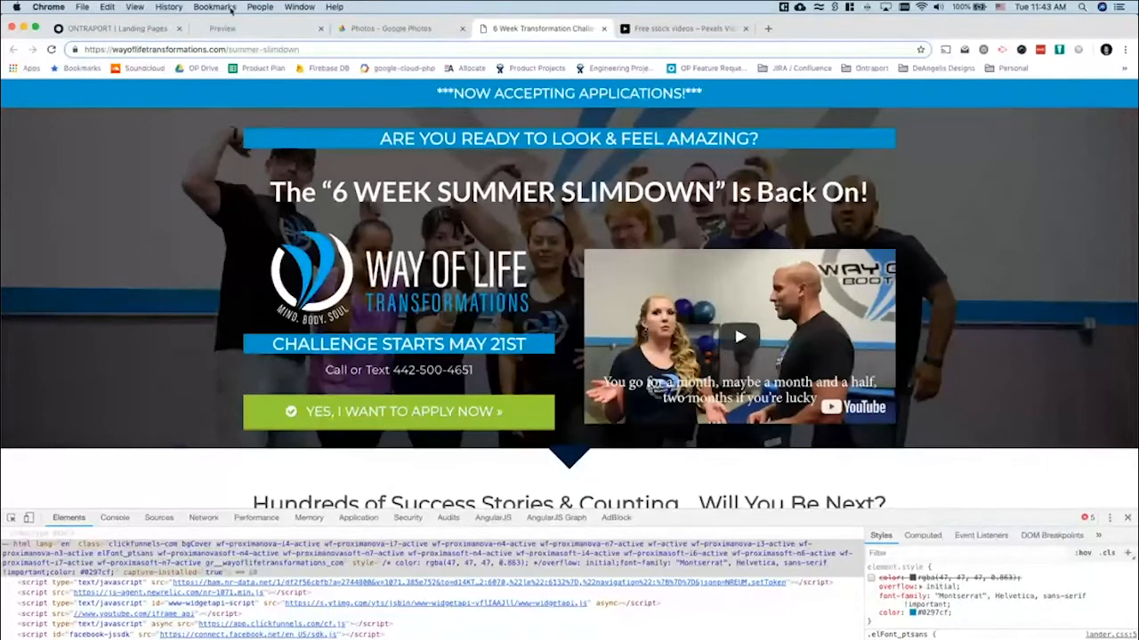
{"action": "left_click", "coordinate": [115, 28]}
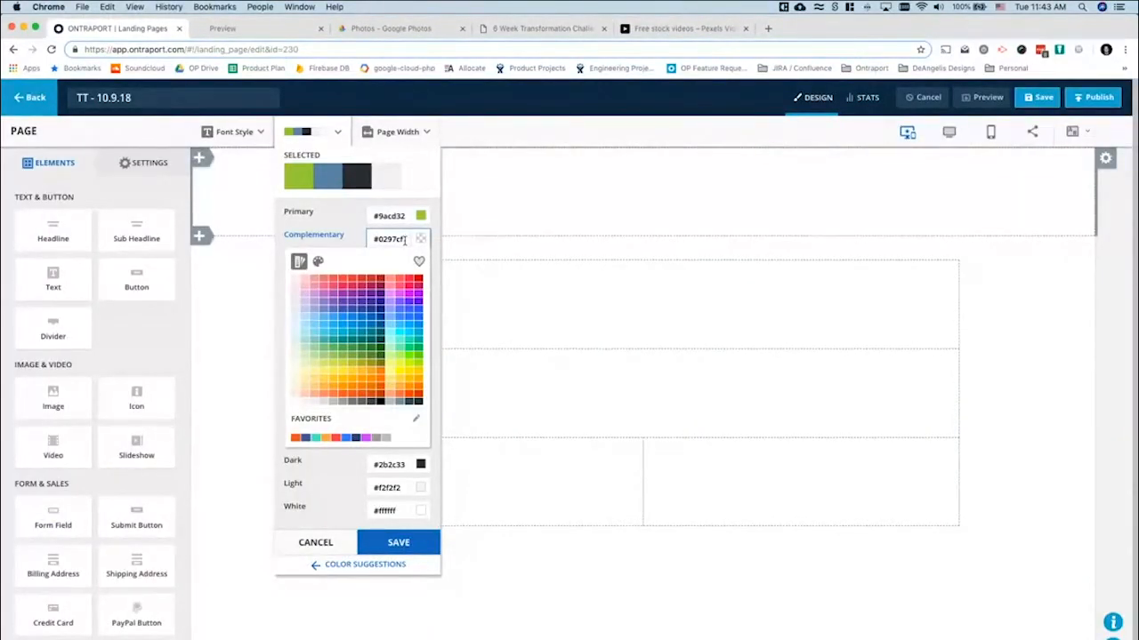
{"action": "type", "text": "c"}
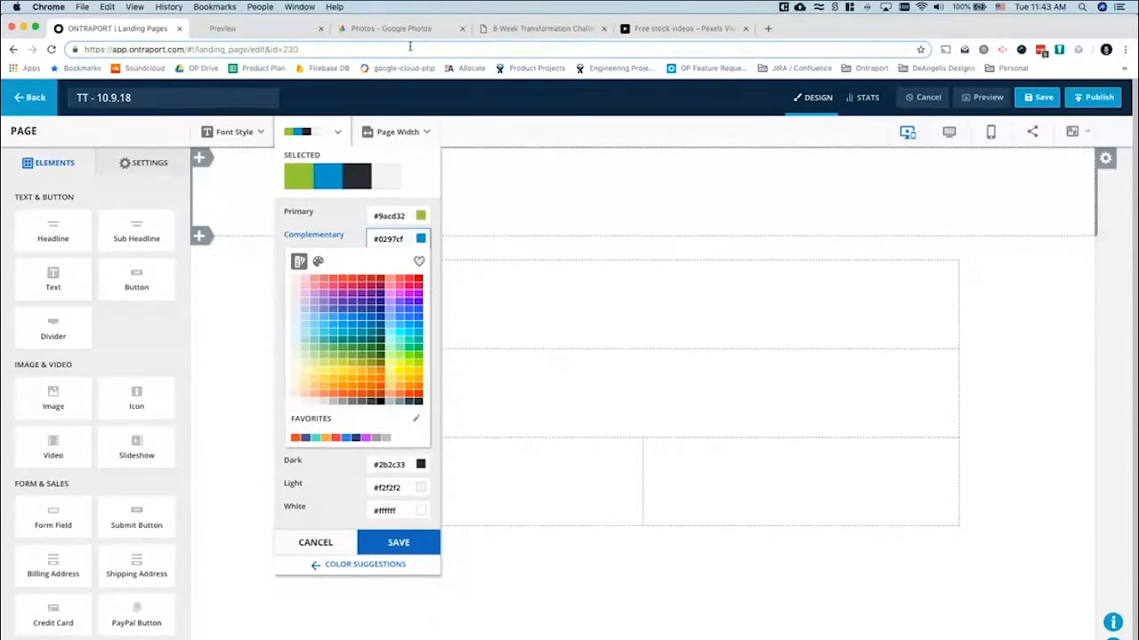
Inspect the code of the "Hundreds of Success Stories & Counting" heading on the 6 Week page
{"action": "left_click", "coordinate": [542, 29]}
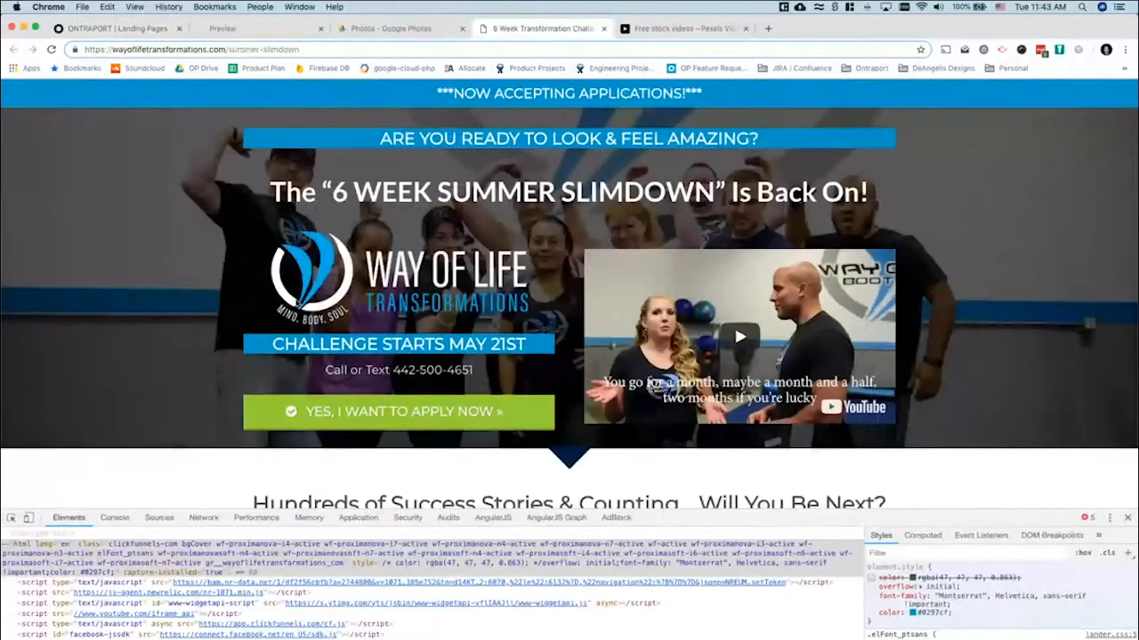
{"action": "scroll", "coordinate": [569, 293], "scroll_direction": "down", "scroll_amount": 5}
{"action": "scroll", "coordinate": [569, 294], "scroll_direction": "up", "scroll_amount": 2}
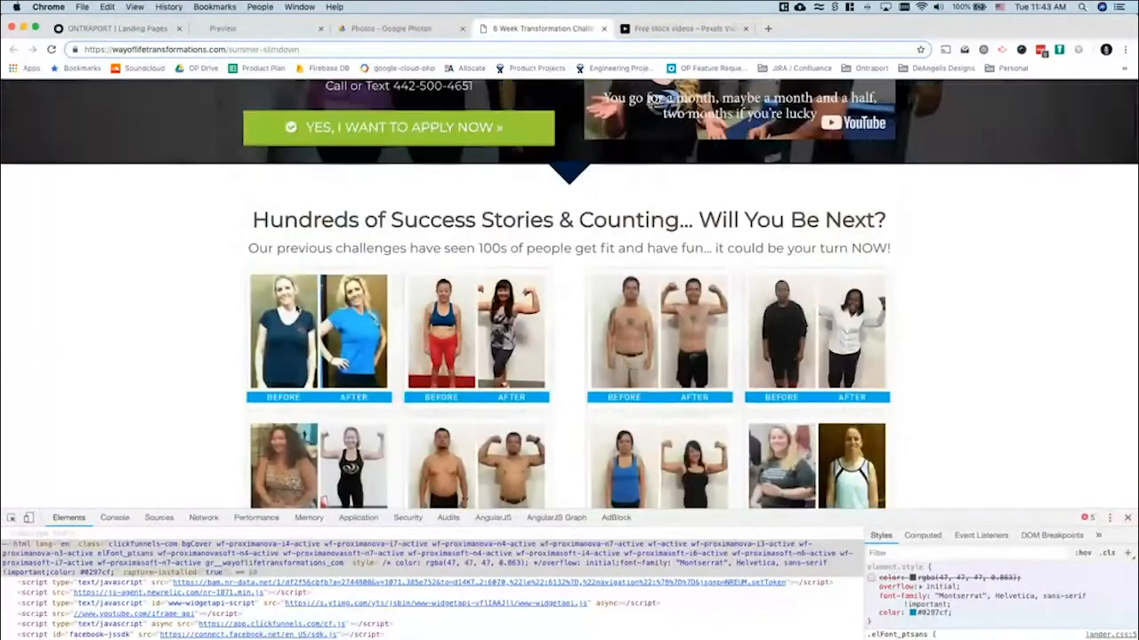
{"action": "right_click", "coordinate": [305, 221]}
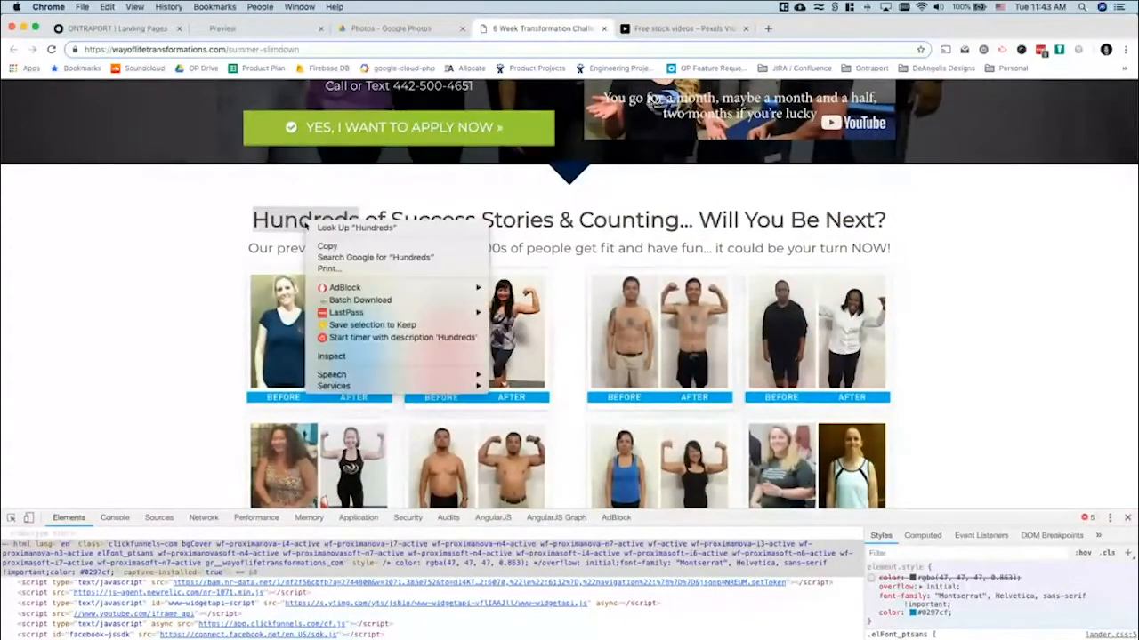
{"action": "left_click", "coordinate": [331, 356]}
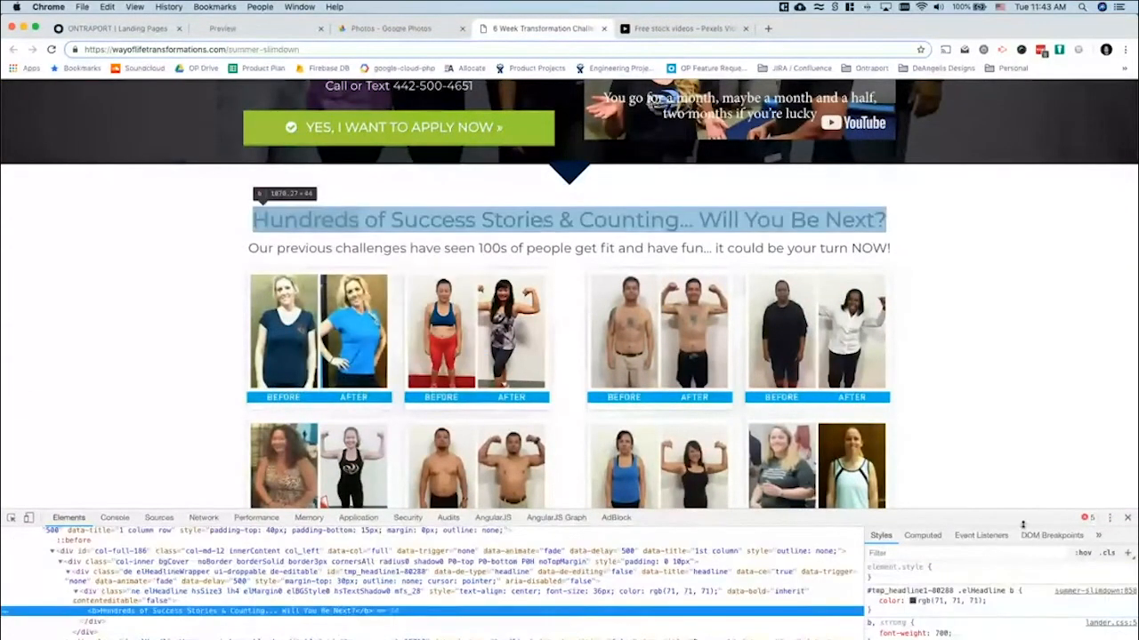
Try the dark grays #474747 and #2e2e2e as the heading's color in the inspected styles
{"action": "left_click", "coordinate": [913, 601]}
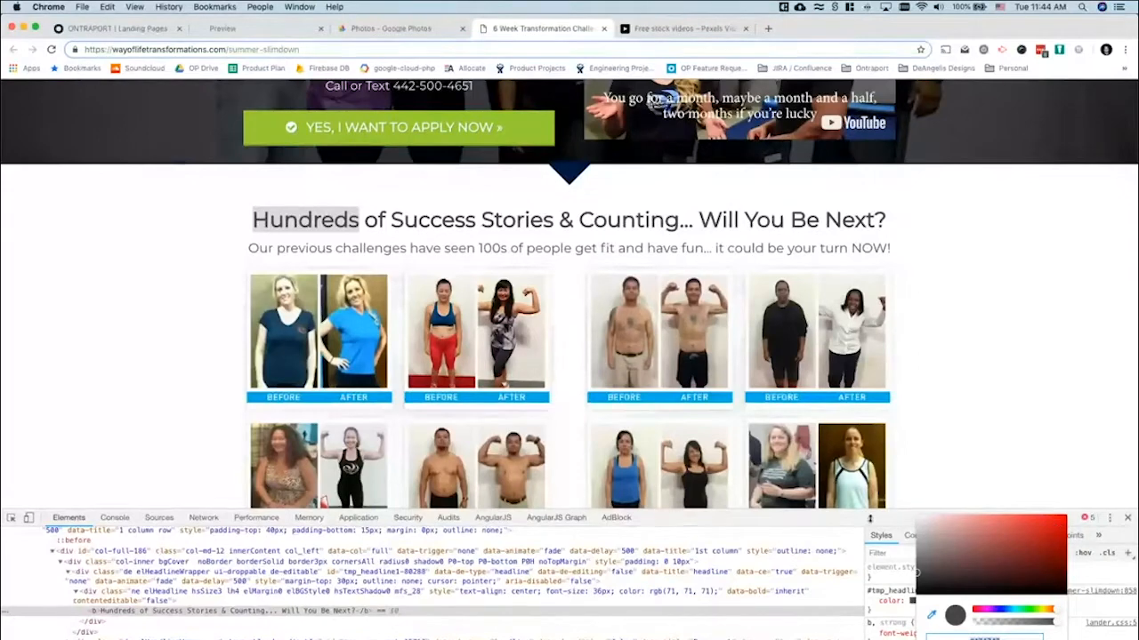
{"action": "left_click", "coordinate": [955, 326]}
{"action": "scroll", "coordinate": [955, 327], "scroll_direction": "down", "scroll_amount": 10}
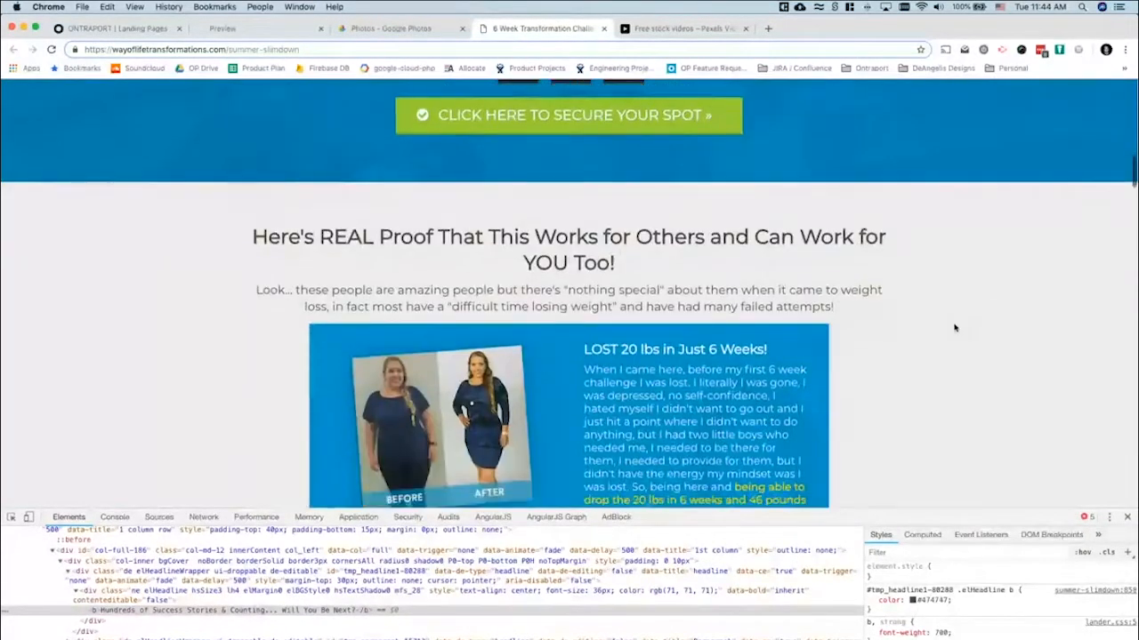
{"action": "scroll", "coordinate": [955, 328], "scroll_direction": "up", "scroll_amount": 1}
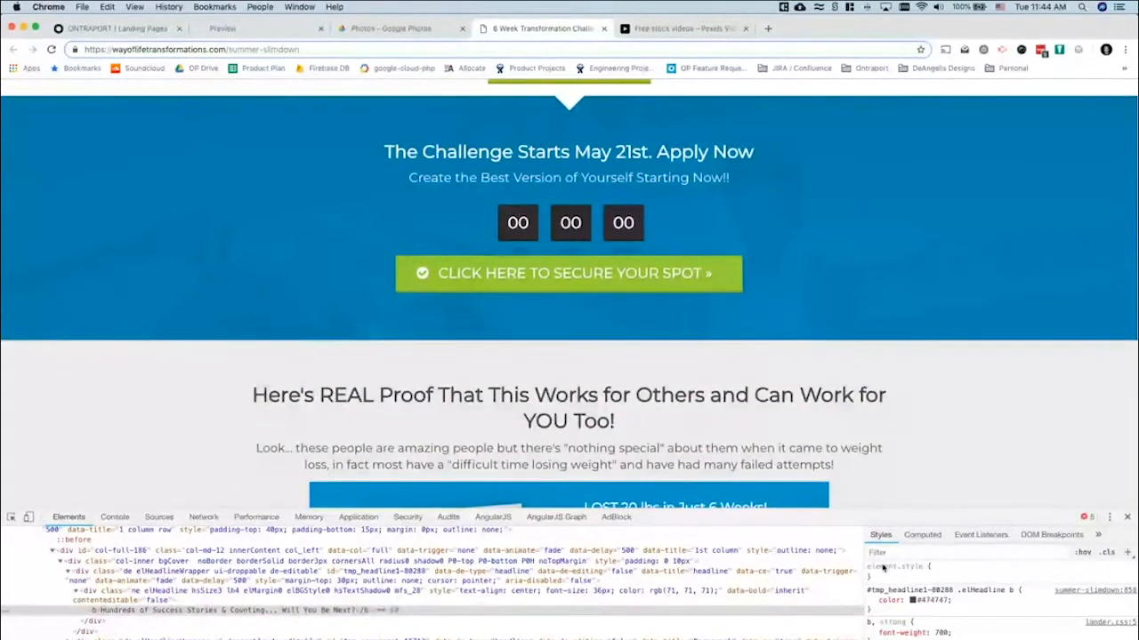
{"action": "left_click", "coordinate": [912, 600]}
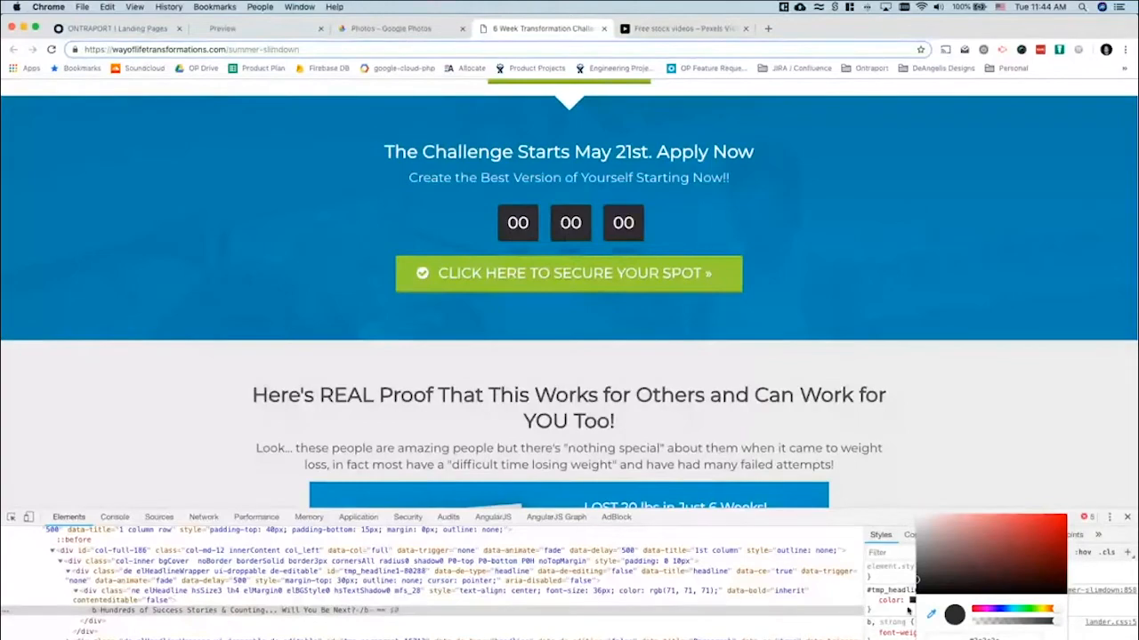
{"action": "left_click", "coordinate": [881, 584]}
Sample the dark gray background of the contact form section at the page's end and copy its hex value #313131
{"action": "scroll", "coordinate": [692, 119], "scroll_direction": "down", "scroll_amount": 10}
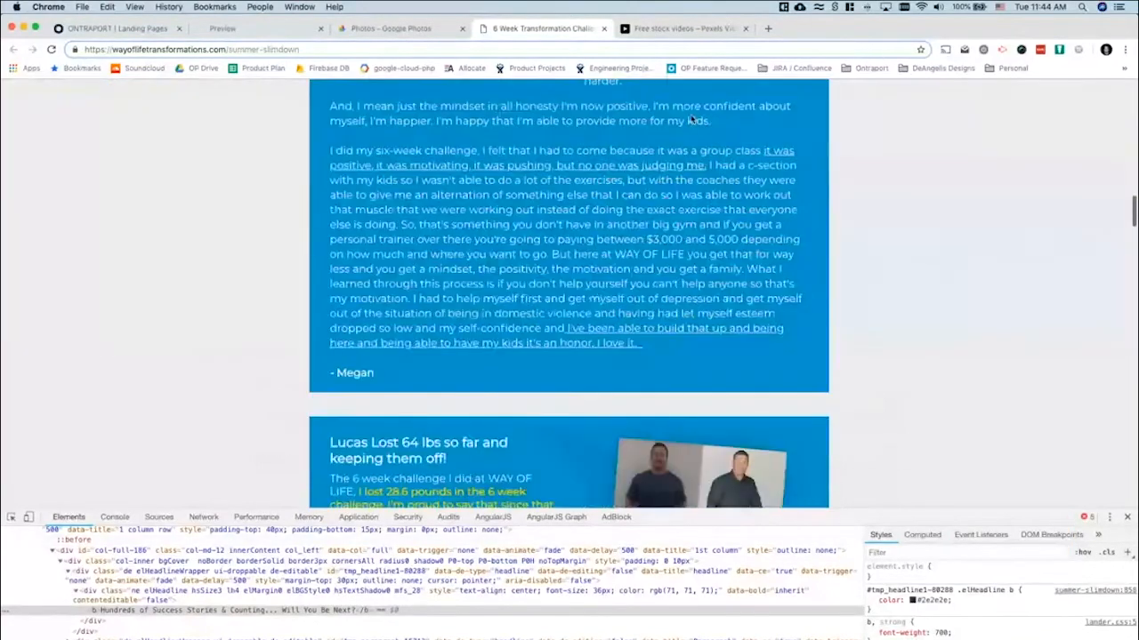
{"action": "scroll", "coordinate": [692, 118], "scroll_direction": "down", "scroll_amount": 15}
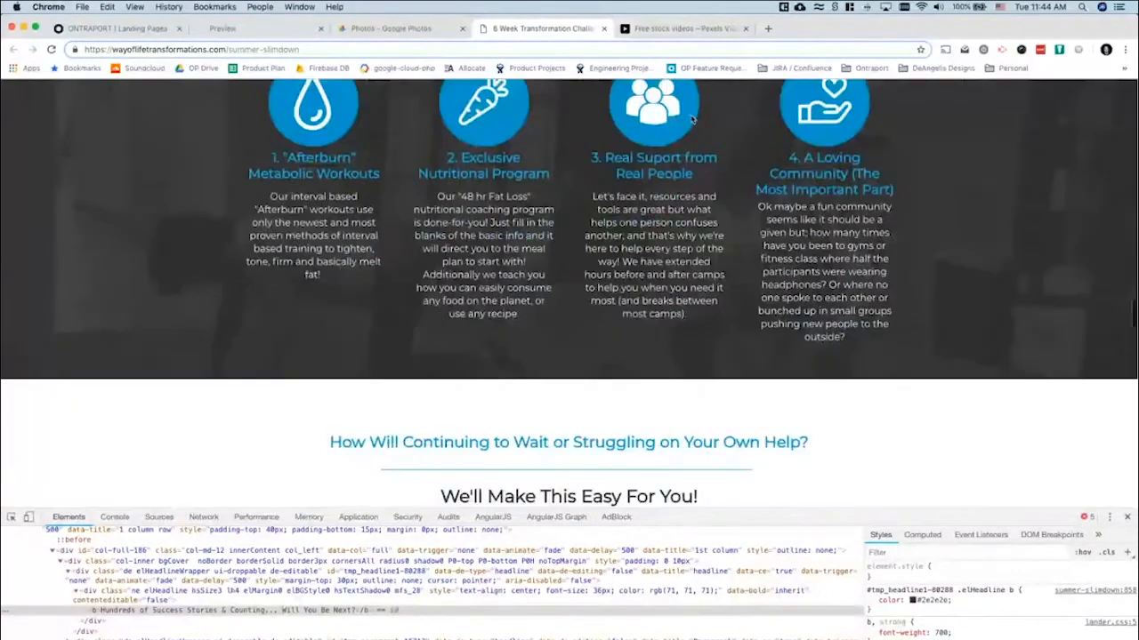
{"action": "scroll", "coordinate": [692, 119], "scroll_direction": "down", "scroll_amount": 15}
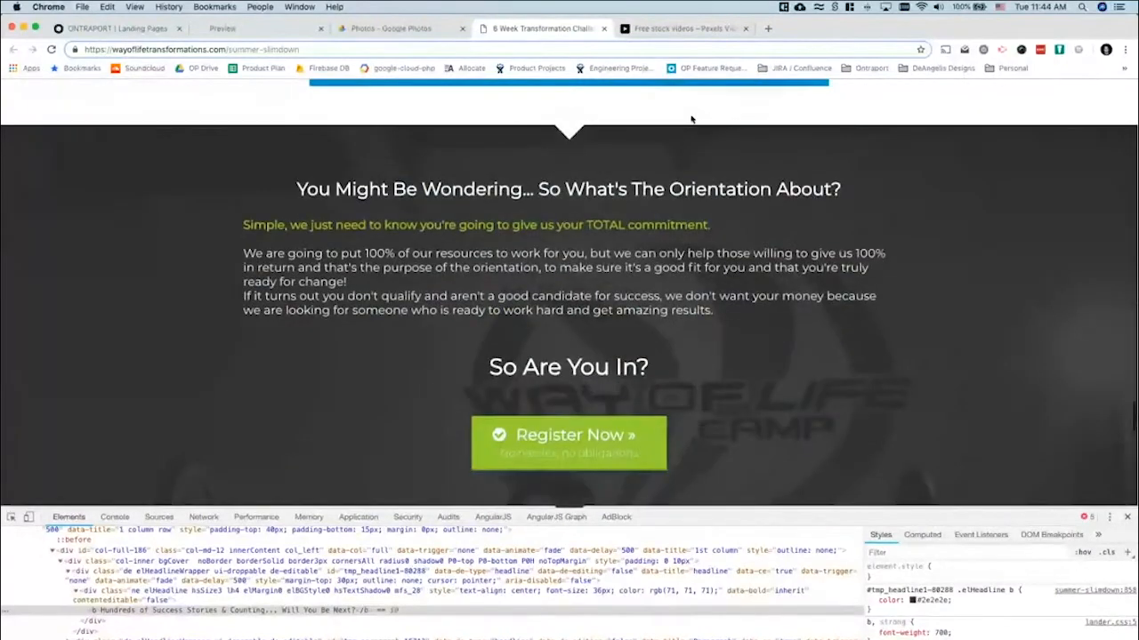
{"action": "scroll", "coordinate": [692, 119], "scroll_direction": "down", "scroll_amount": 10}
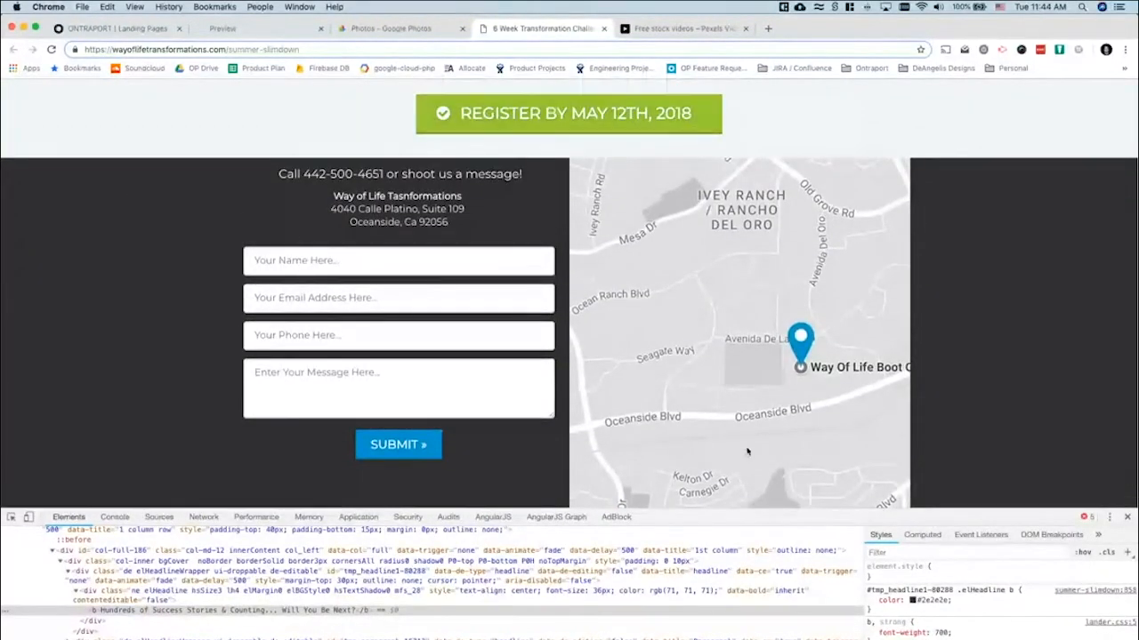
{"action": "left_click", "coordinate": [911, 600]}
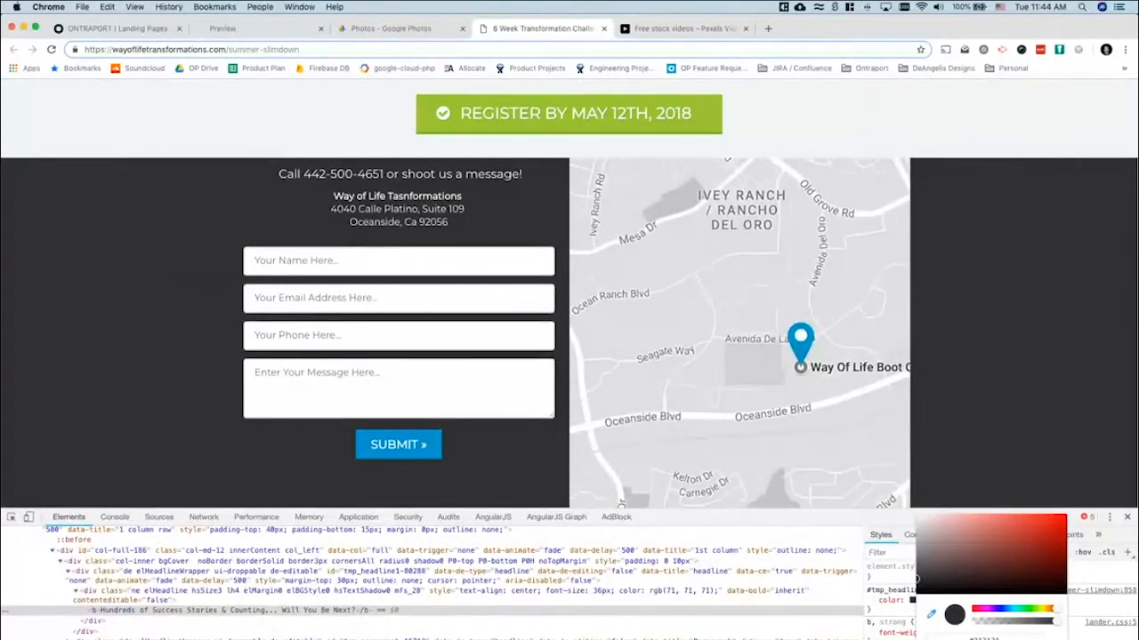
{"action": "double_click", "coordinate": [985, 639]}
{"action": "key", "text": "super+c"}
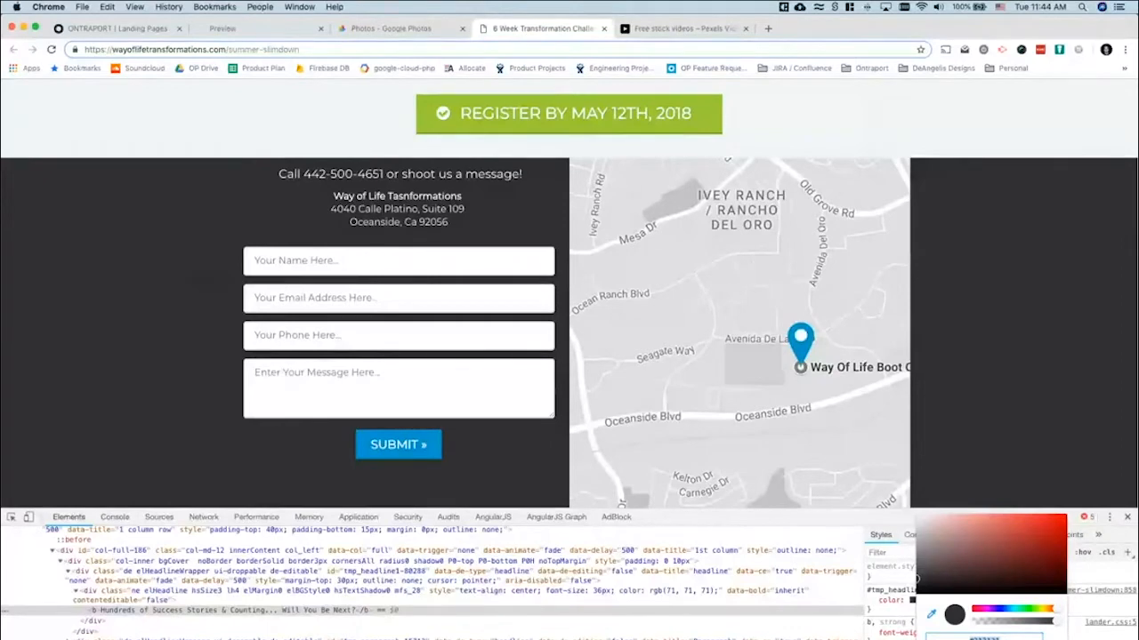
Set the Dark color of the TT - 10.9.18 landing page palette to #313131
{"action": "left_click", "coordinate": [118, 29]}
{"action": "left_click", "coordinate": [389, 465]}
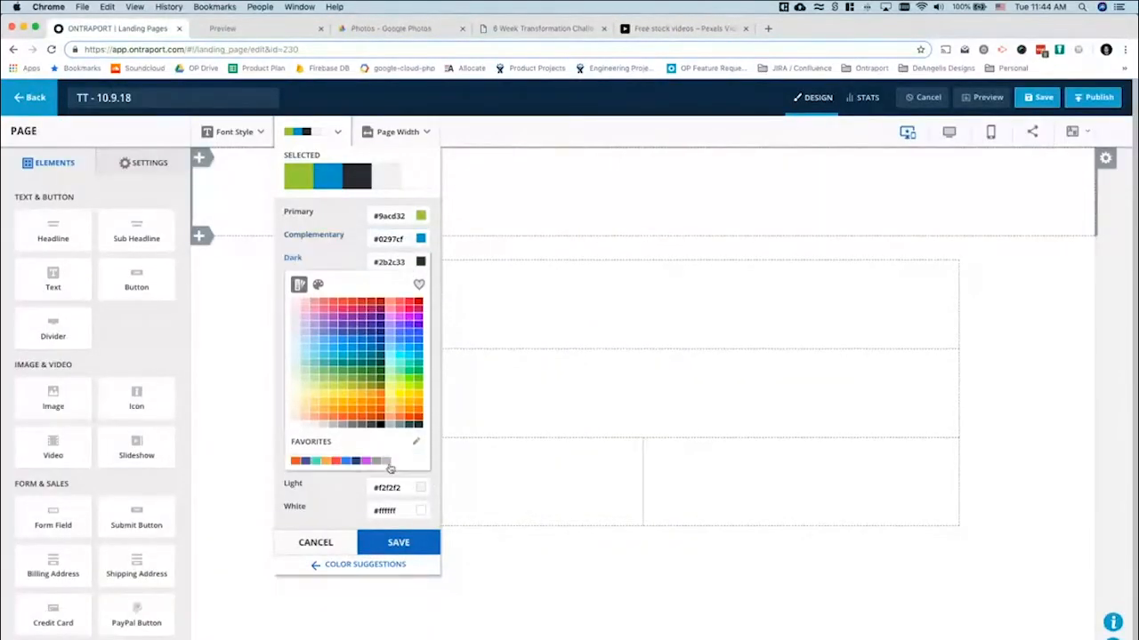
{"action": "triple_click", "coordinate": [386, 265]}
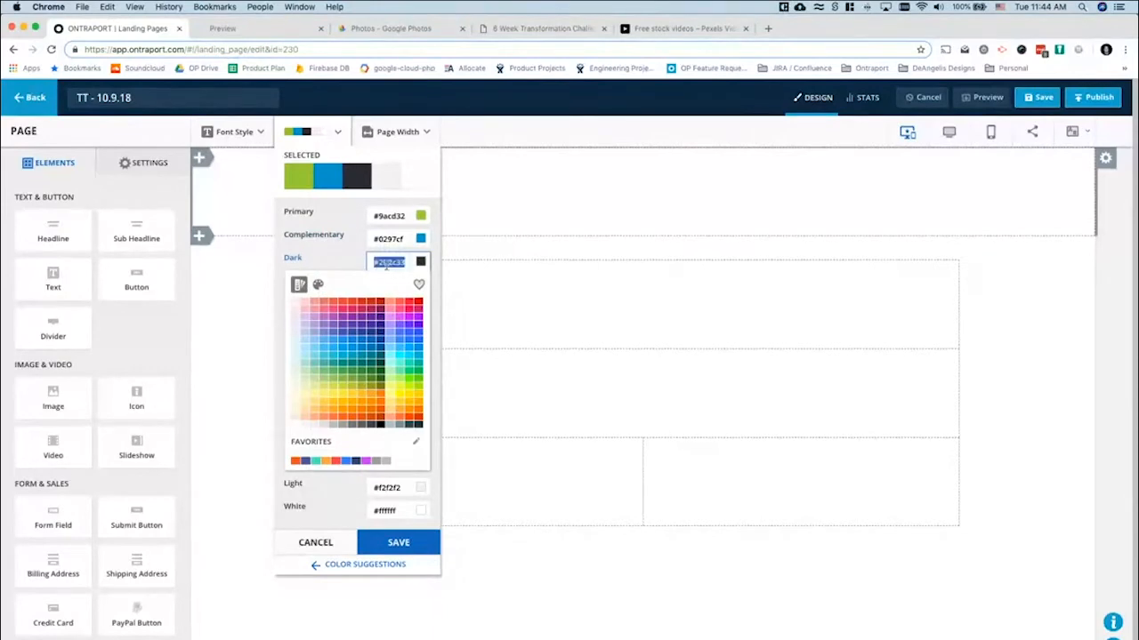
{"action": "key", "text": "super+v"}
Sample the light background of the "Do You Still Have Questions?" section on the 6 Week page
{"action": "left_click", "coordinate": [523, 27]}
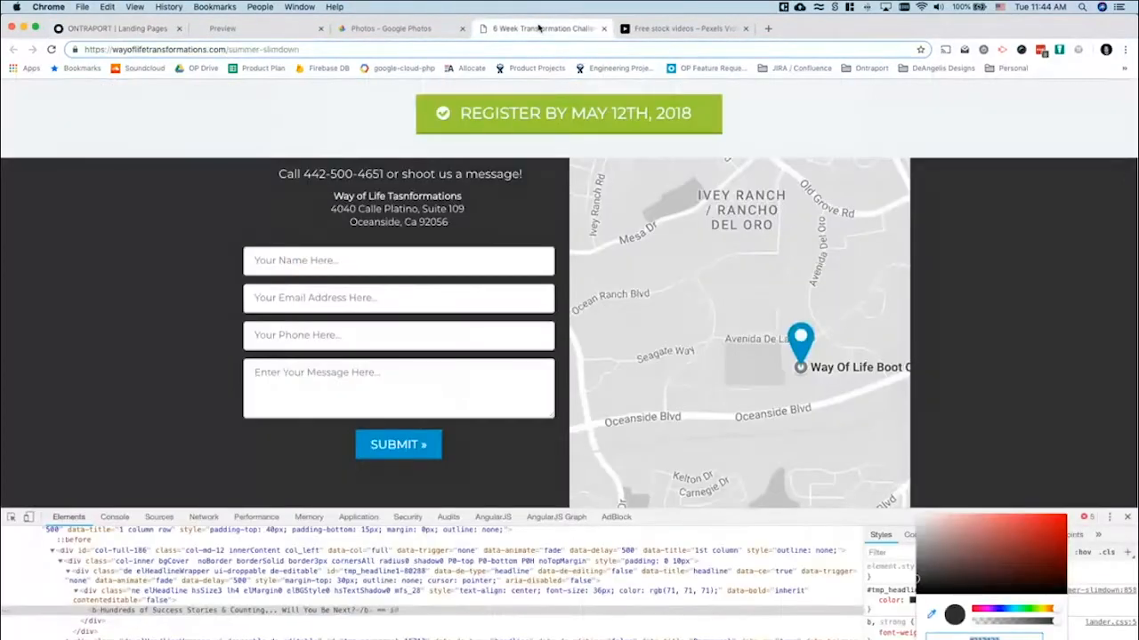
{"action": "scroll", "coordinate": [392, 370], "scroll_direction": "up", "scroll_amount": 5}
{"action": "scroll", "coordinate": [374, 356], "scroll_direction": "down", "scroll_amount": 2}
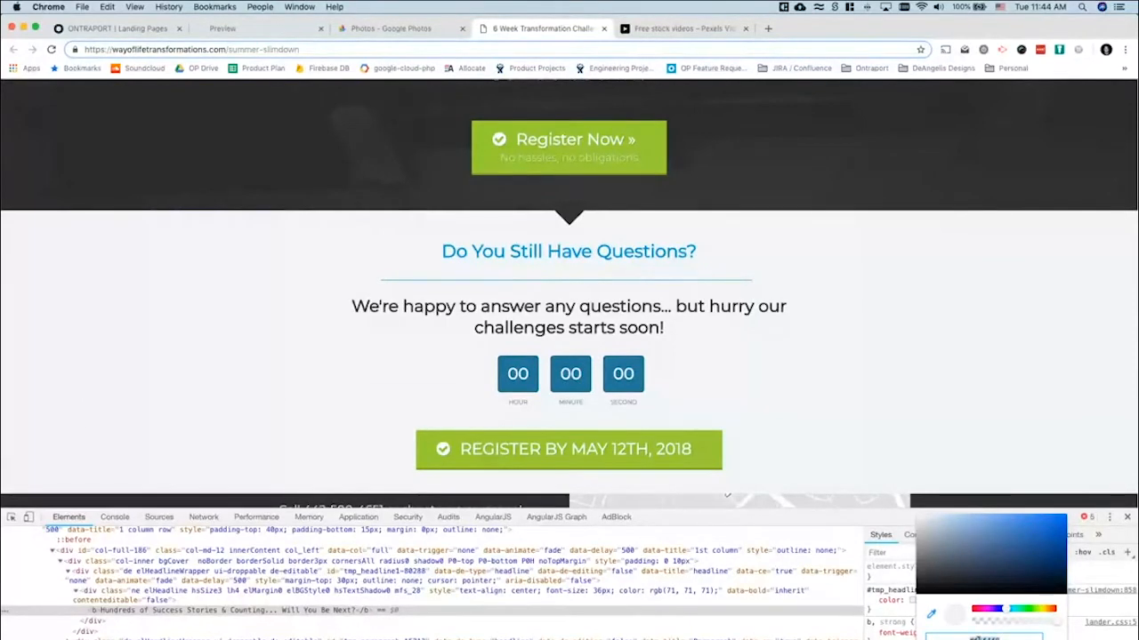
Set the landing page palette's Light color to #f1f4f8 and save the palette
{"action": "left_click", "coordinate": [124, 29]}
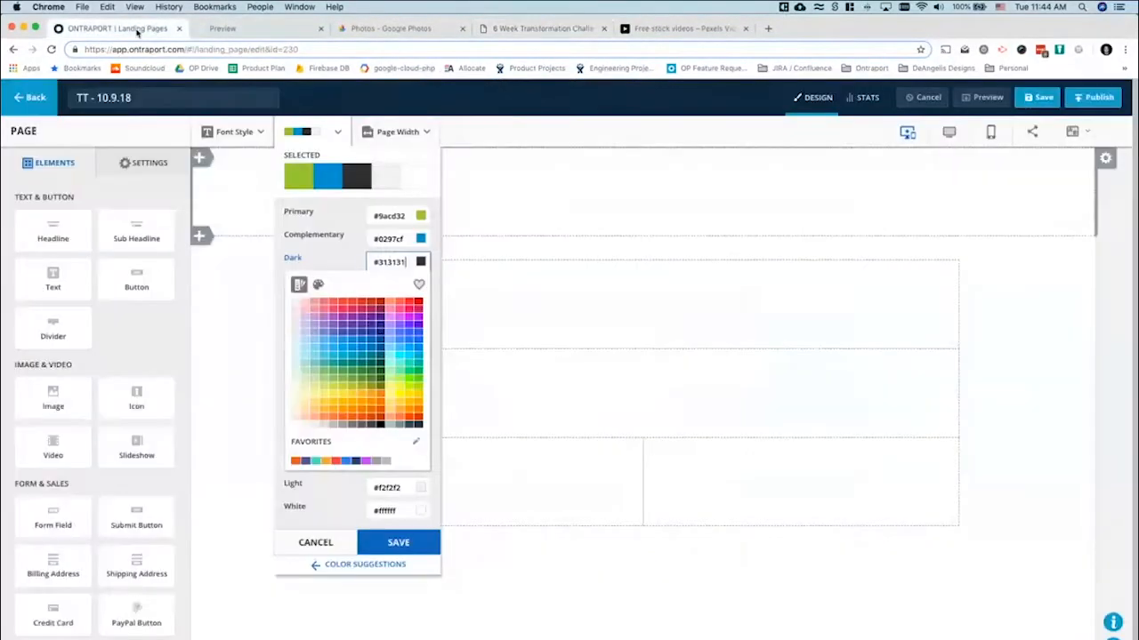
{"action": "left_click", "coordinate": [389, 487]}
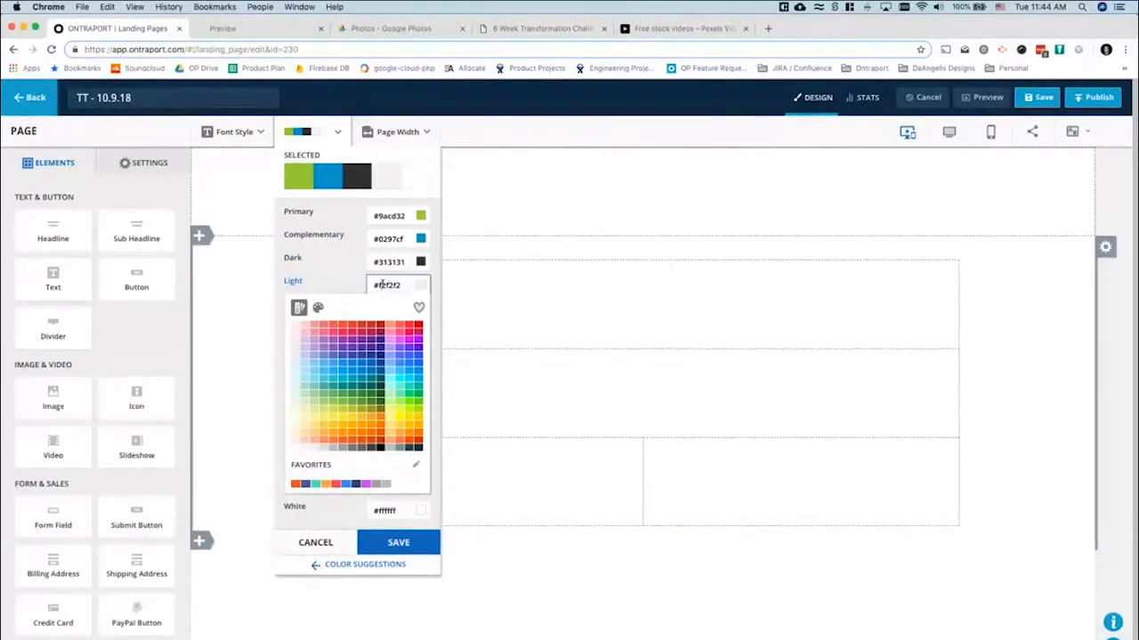
{"action": "triple_click", "coordinate": [382, 285]}
{"action": "type", "text": "#f1f4f8"}
{"action": "left_click", "coordinate": [322, 513]}
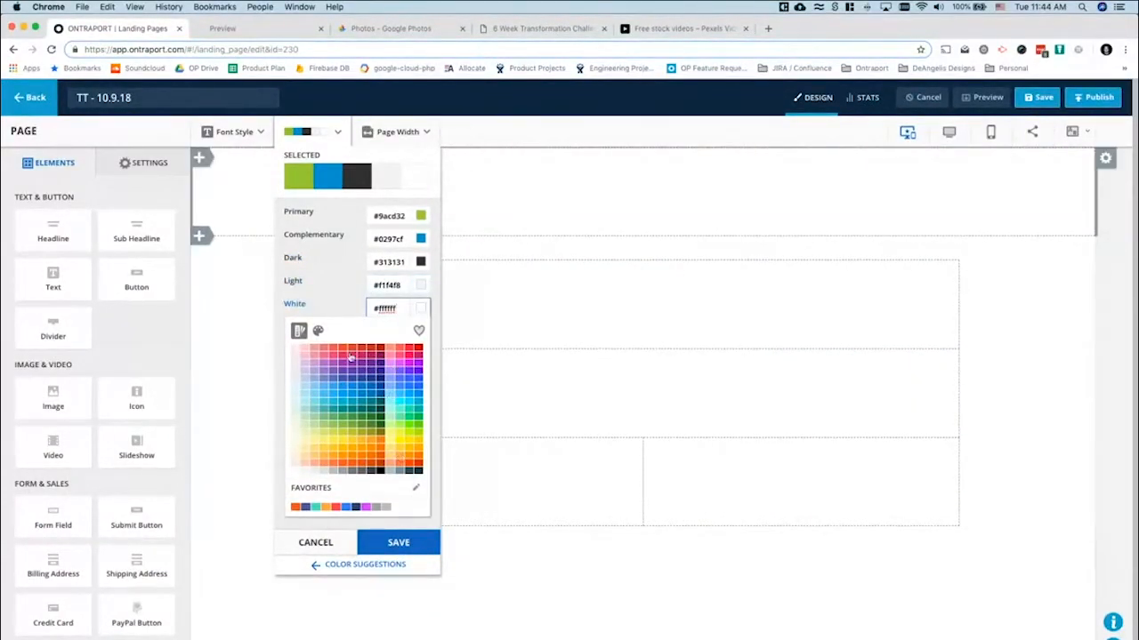
{"action": "left_click", "coordinate": [401, 285]}
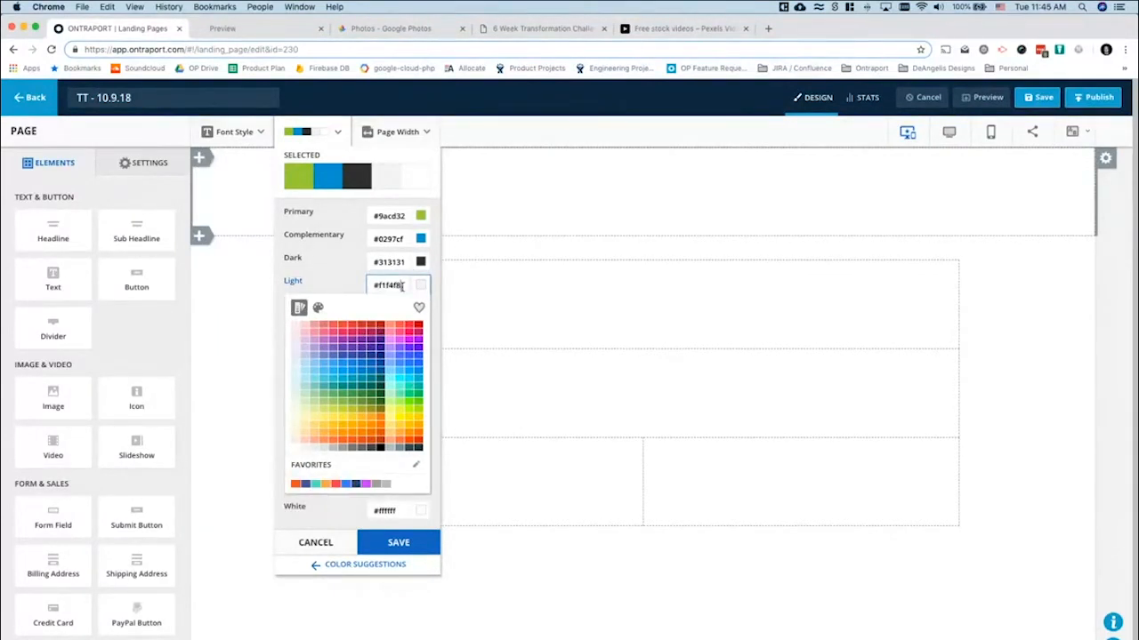
{"action": "left_click", "coordinate": [396, 542]}
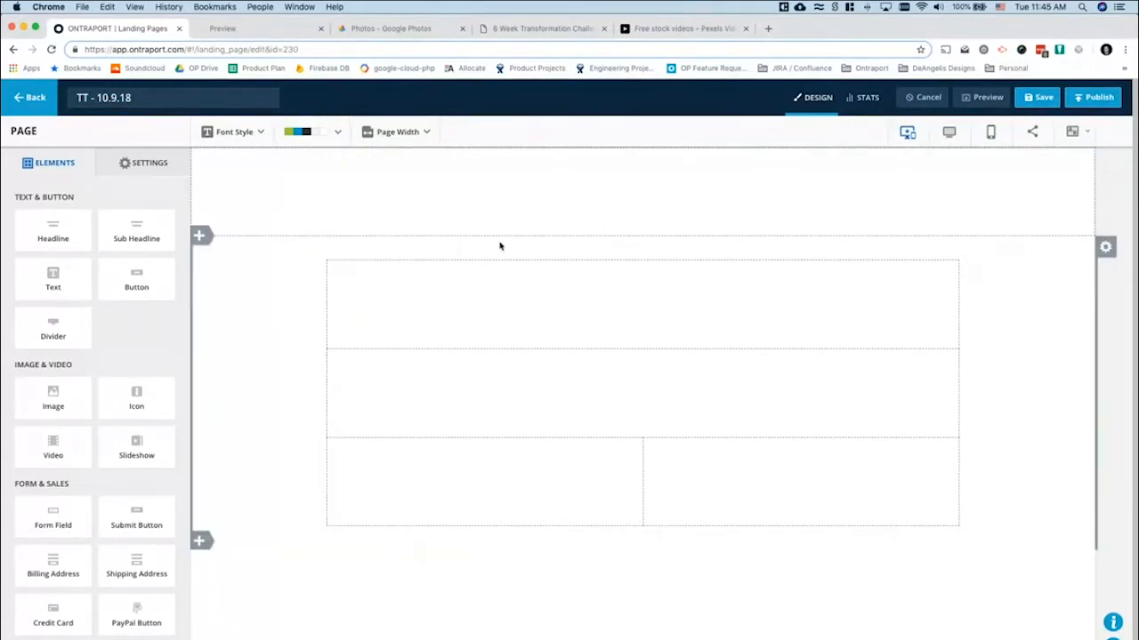
Return to the start of the 6 Week page and close its code inspector
{"action": "left_click", "coordinate": [505, 29]}
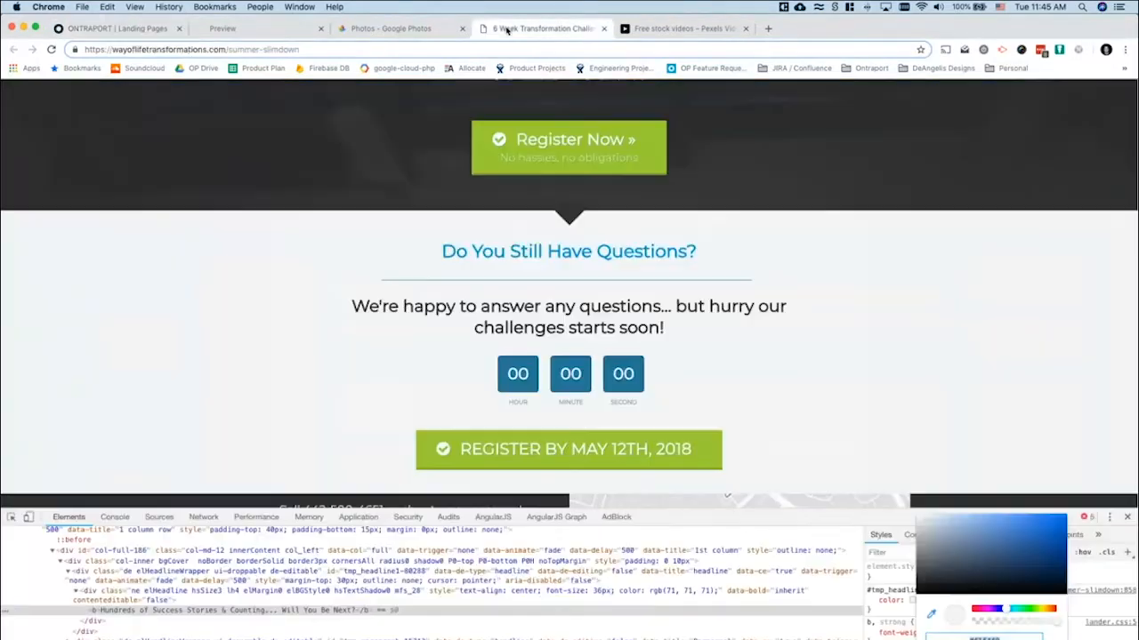
{"action": "scroll", "coordinate": [425, 276], "scroll_direction": "up", "scroll_amount": 5}
{"action": "scroll", "coordinate": [428, 286], "scroll_direction": "up", "scroll_amount": 15}
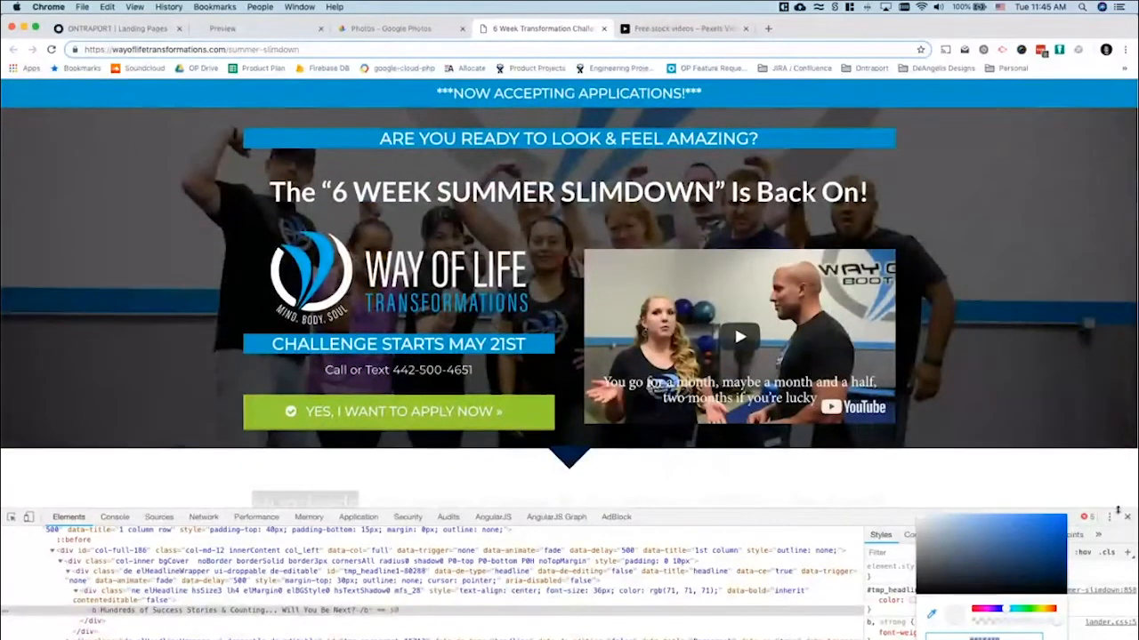
{"action": "left_click", "coordinate": [1127, 518]}
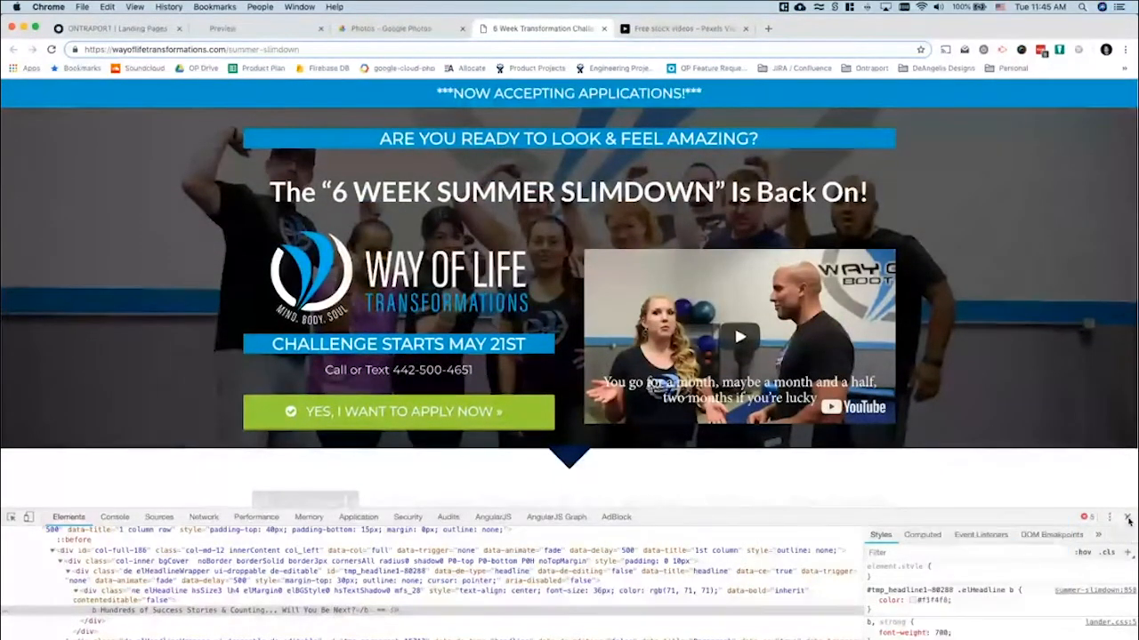
Close the 6 Week page's code inspector and add a sub headline reading "NOW ACCEPTING APPLICATIONS!" to the landing page's top block
{"action": "left_click", "coordinate": [1127, 518]}
{"action": "left_click", "coordinate": [973, 555]}
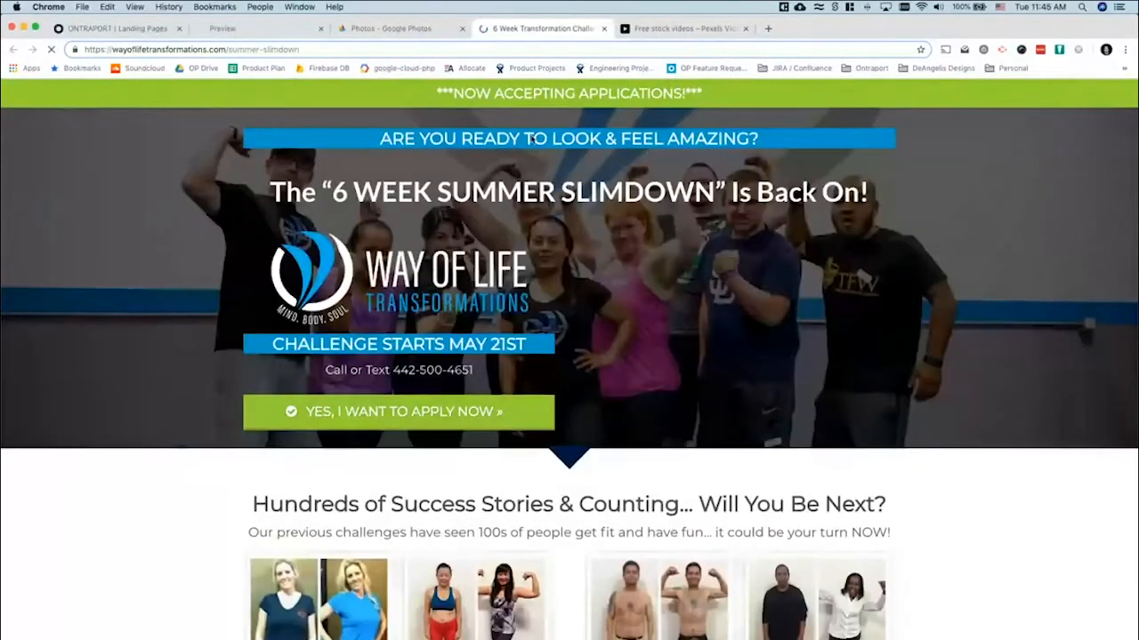
{"action": "left_click", "coordinate": [114, 28]}
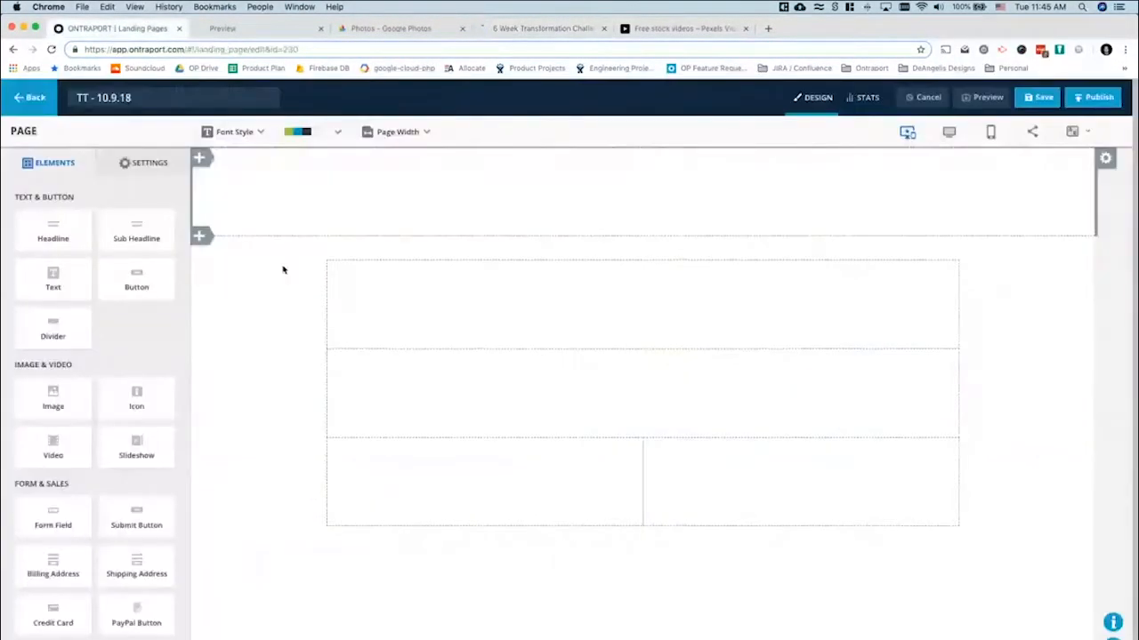
{"action": "left_click_drag", "start_coordinate": [129, 245], "coordinate": [633, 212]}
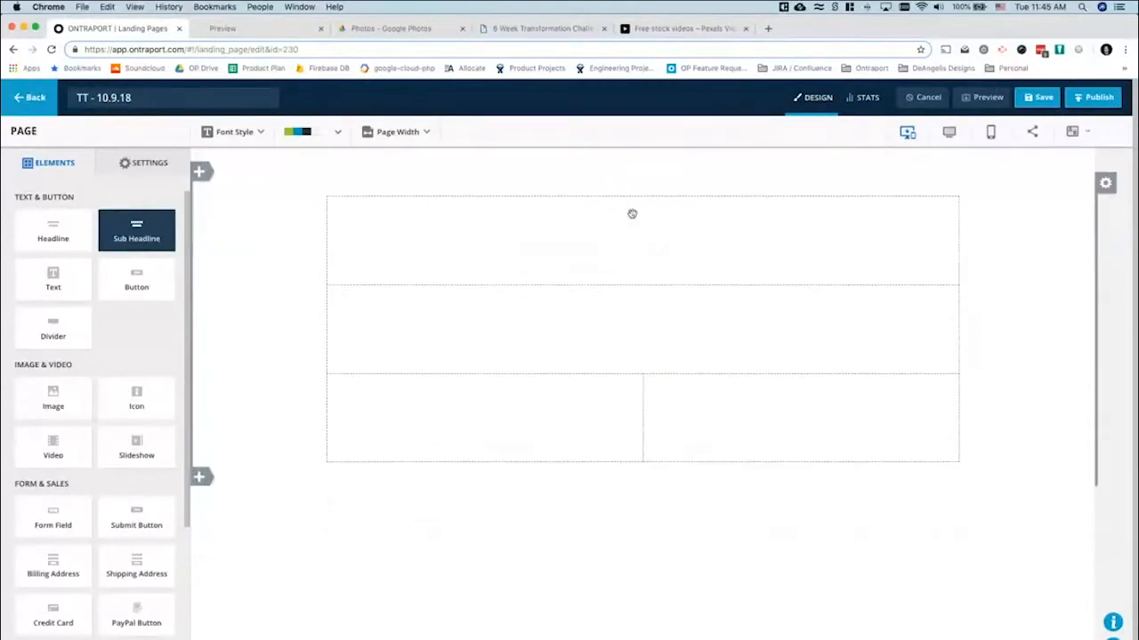
{"action": "triple_click", "coordinate": [563, 161]}
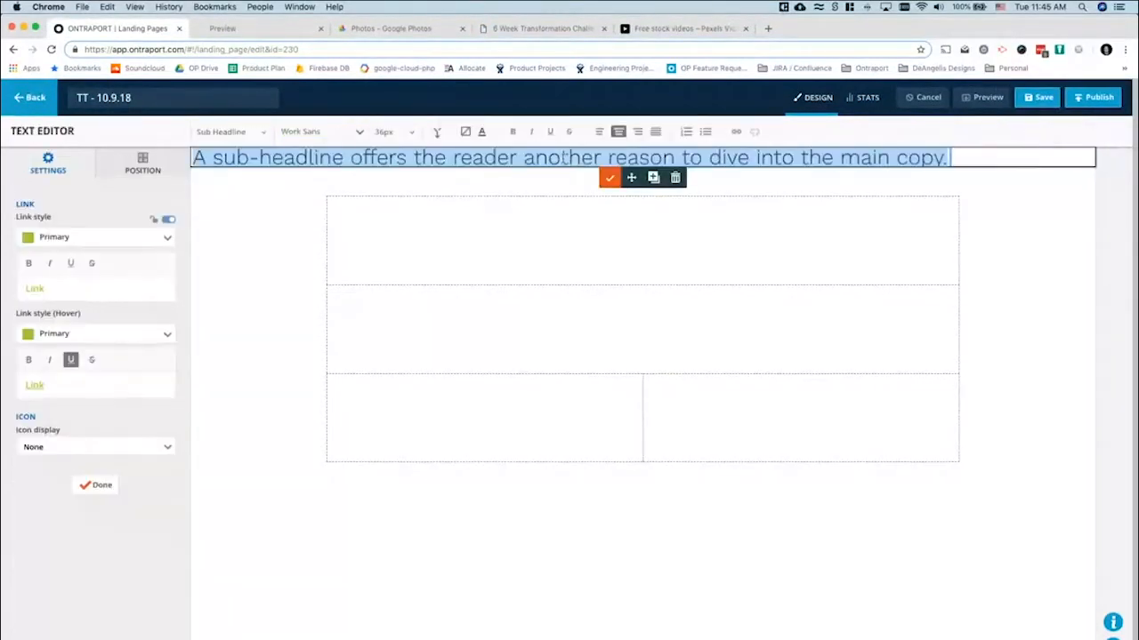
{"action": "type", "text": "NOW ACCE"}
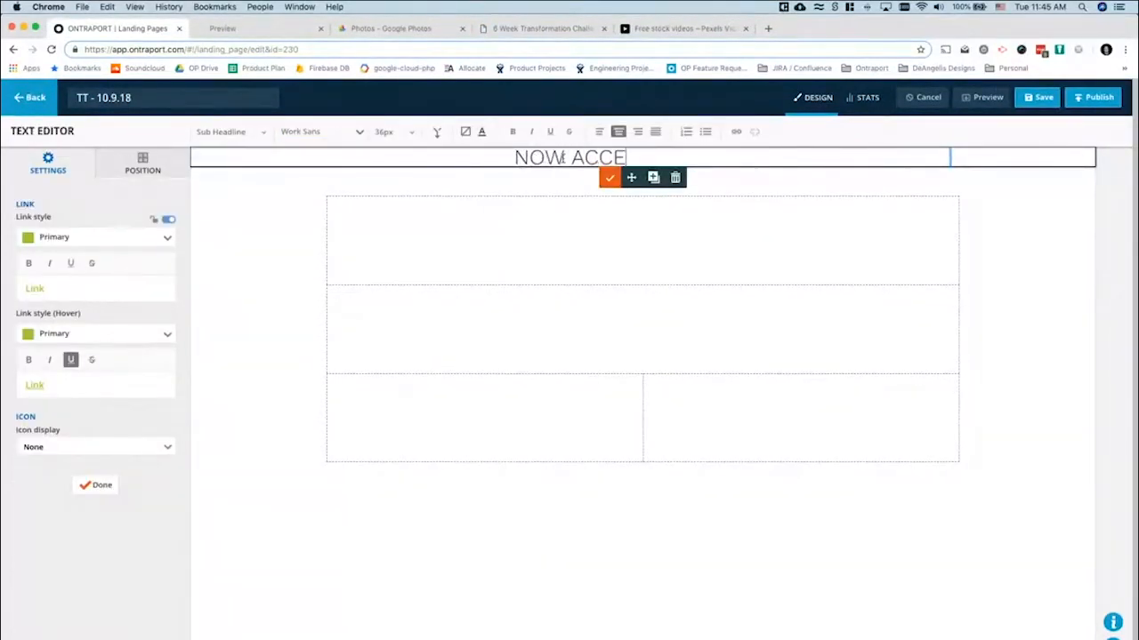
{"action": "type", "text": "PTING APP"}
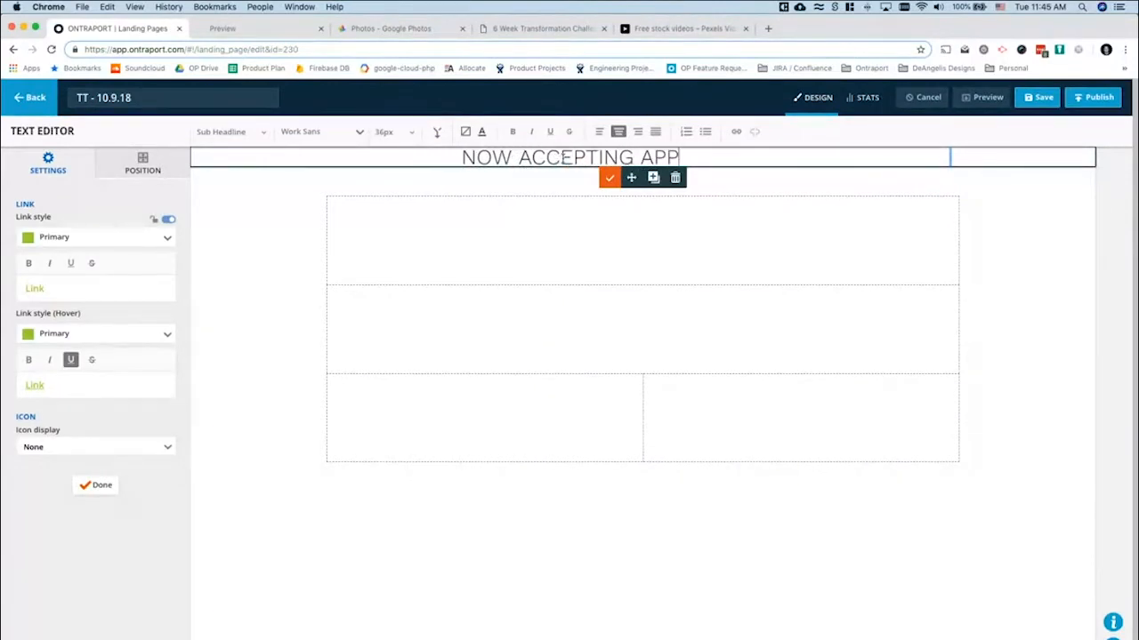
{"action": "type", "text": "LICATIONS!"}
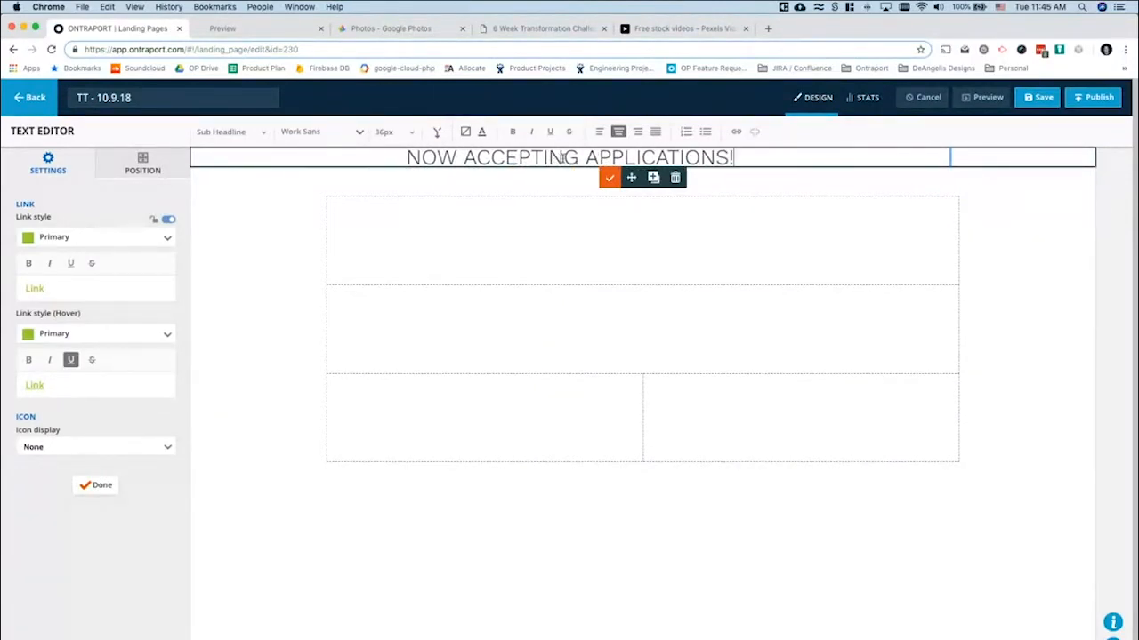
Check the banner text on the 6 Week page and put "***" before and after the landing page's sub headline text
{"action": "left_click", "coordinate": [504, 27]}
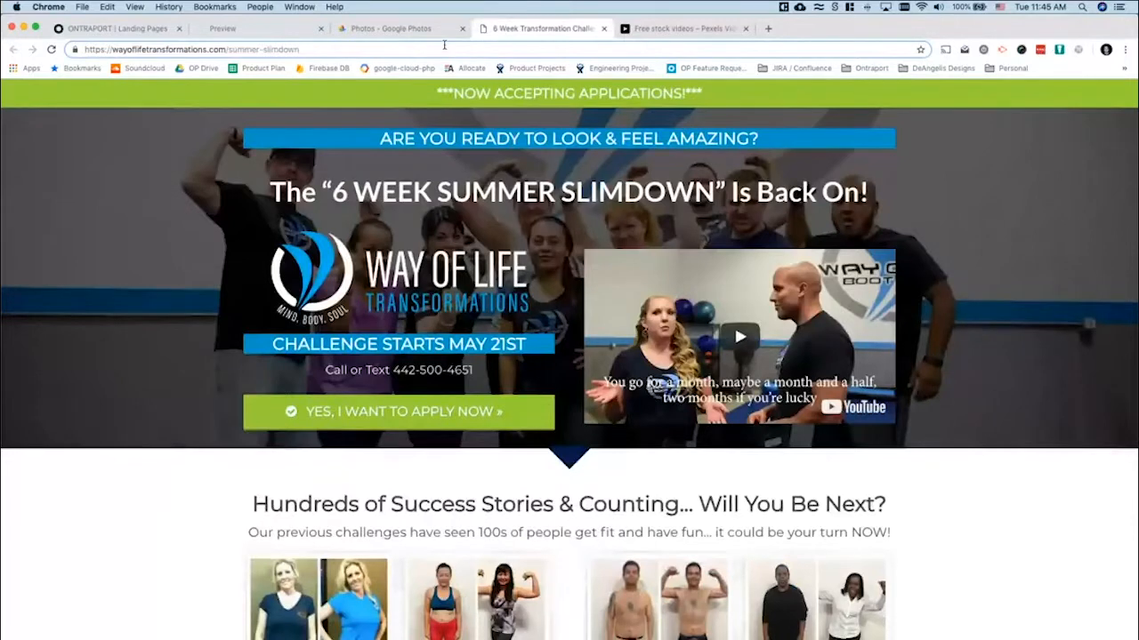
{"action": "left_click", "coordinate": [124, 28]}
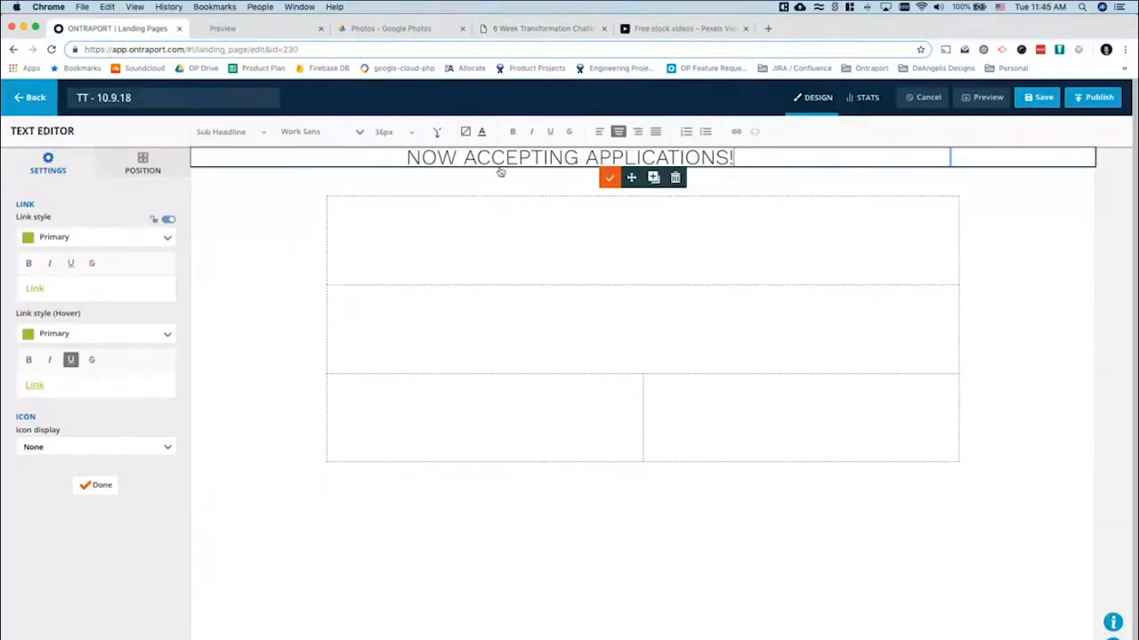
{"action": "type", "text": "***"}
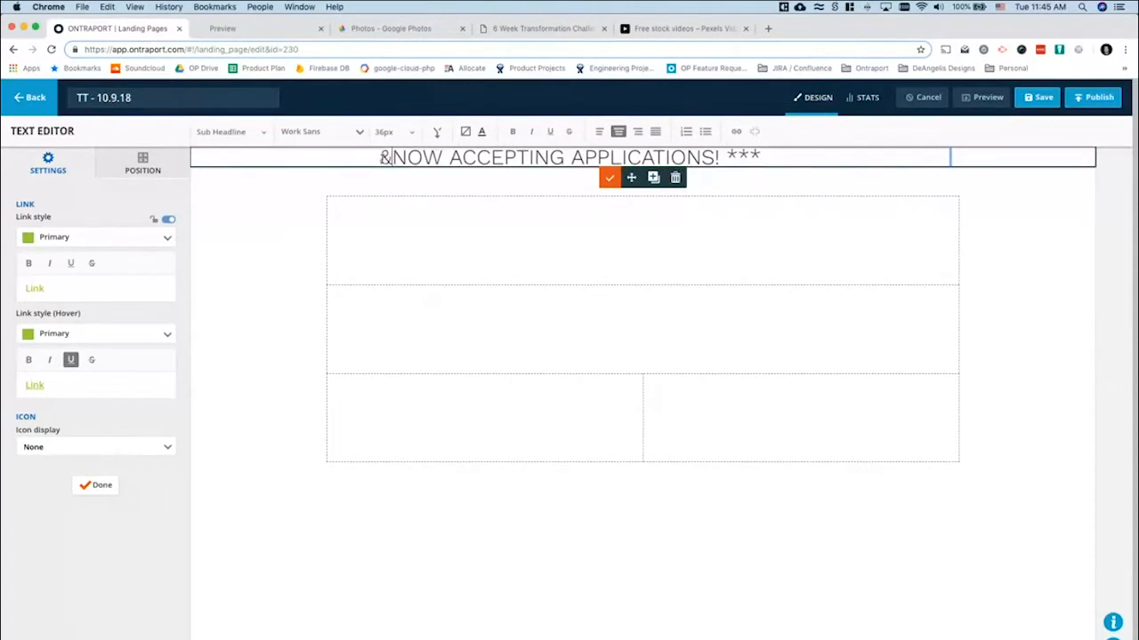
{"action": "type", "text": "***"}
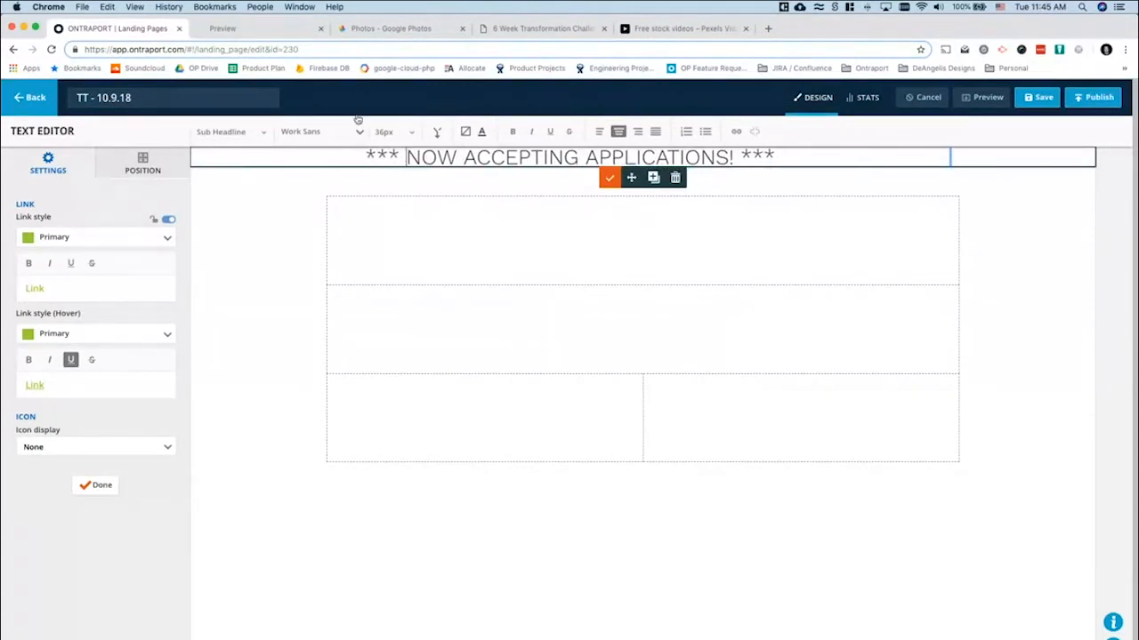
{"action": "left_click", "coordinate": [609, 178]}
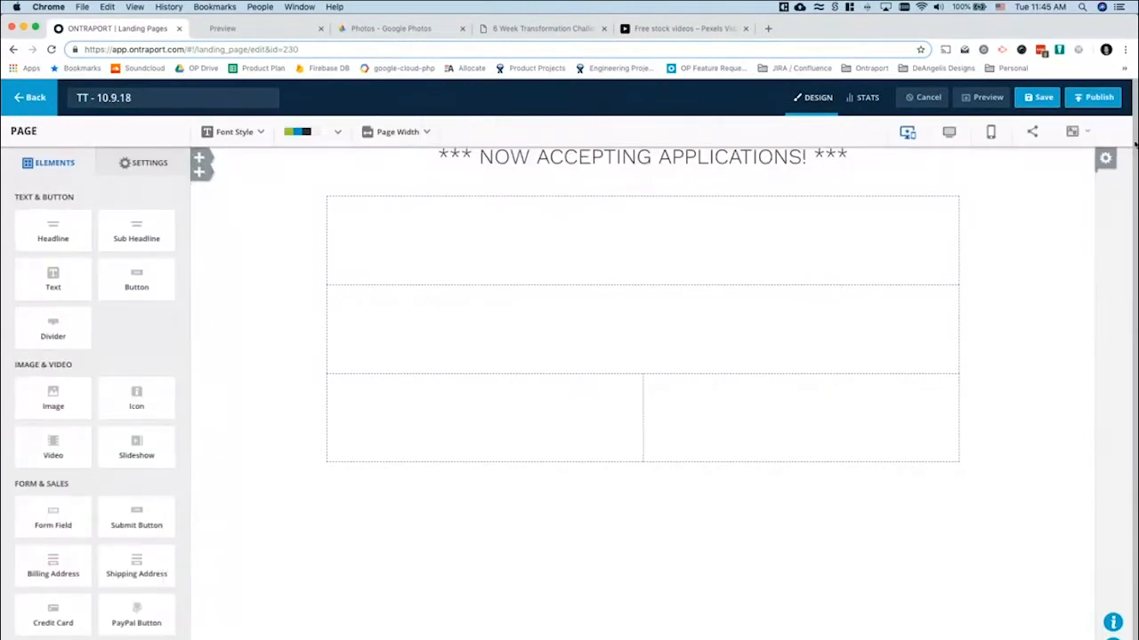
Give the "NOW ACCEPTING APPLICATIONS!" block a solid background in the Primary color
{"action": "left_click", "coordinate": [1106, 161]}
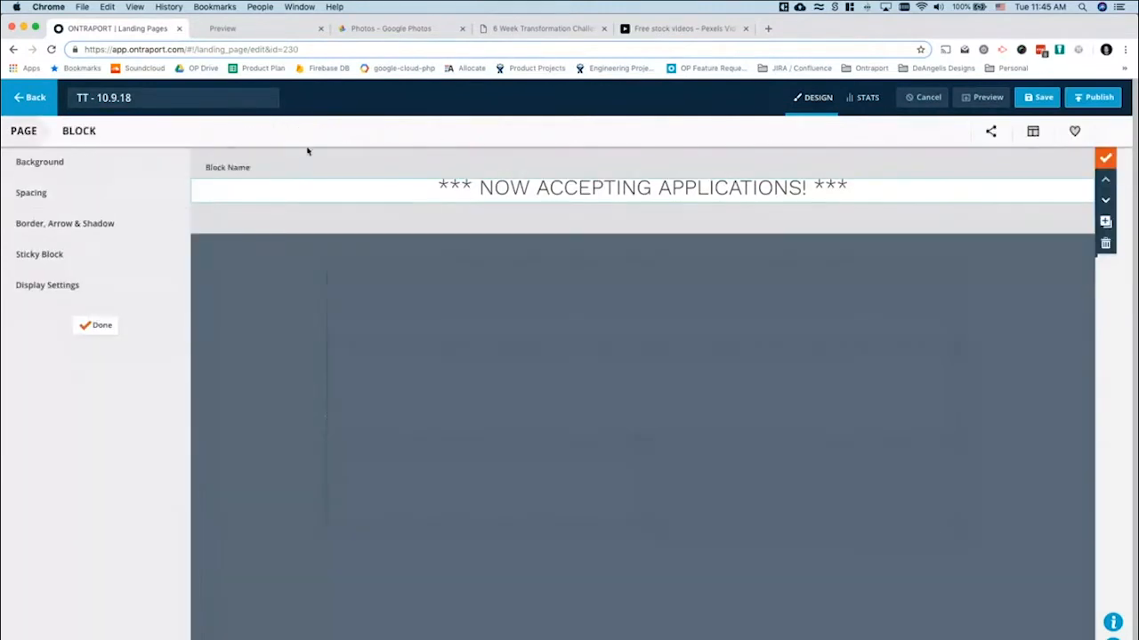
{"action": "left_click", "coordinate": [40, 165]}
{"action": "left_click", "coordinate": [78, 199]}
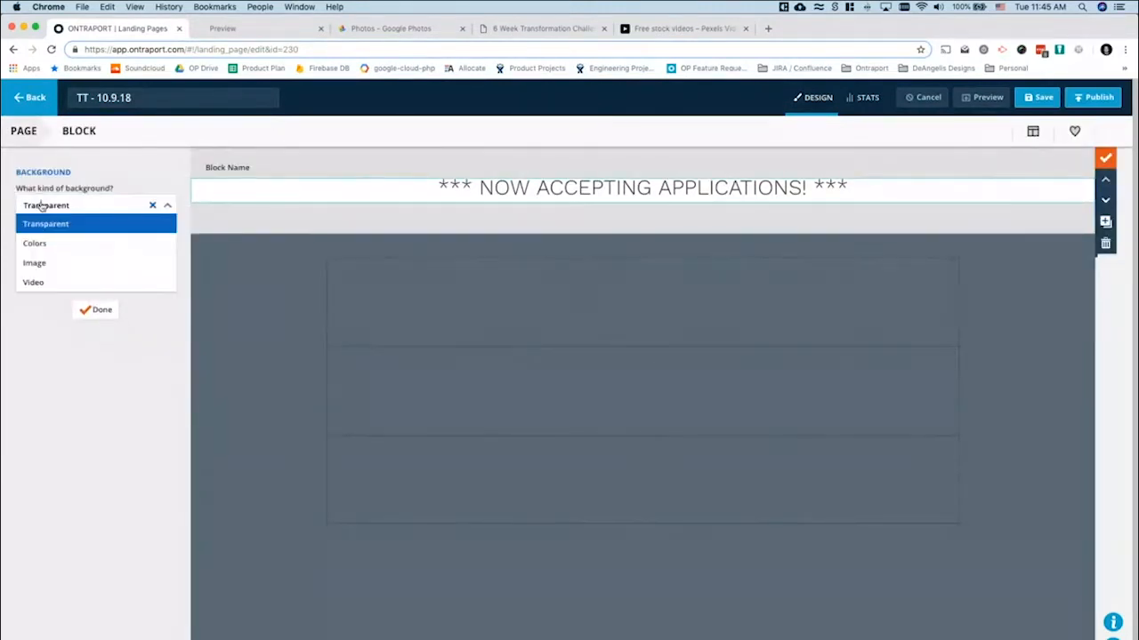
{"action": "left_click", "coordinate": [59, 241]}
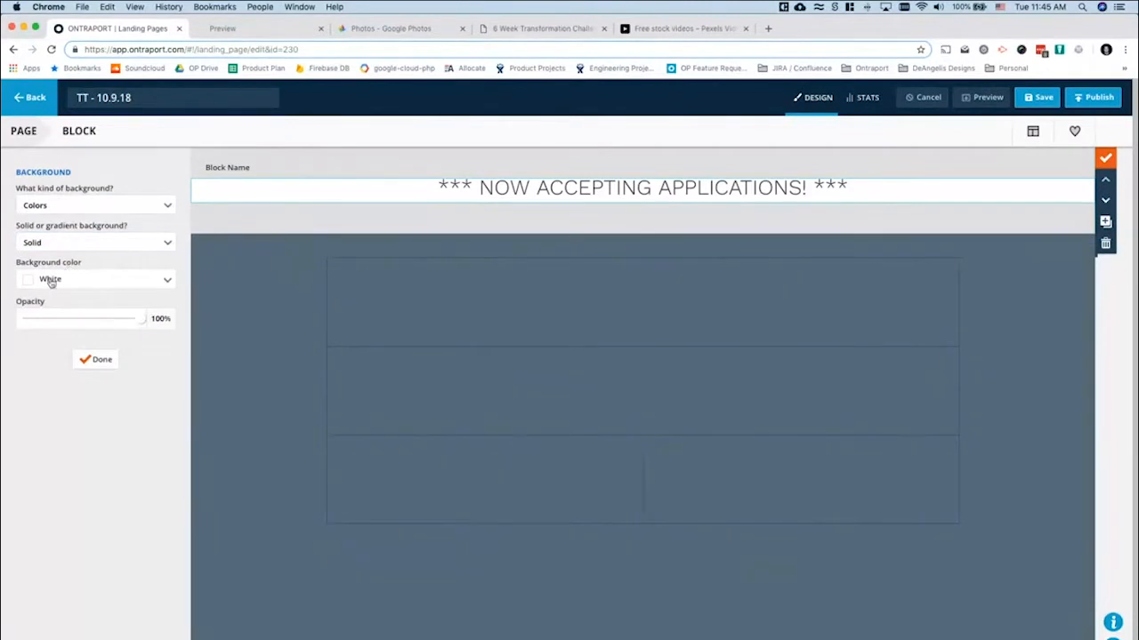
{"action": "left_click", "coordinate": [52, 283]}
{"action": "left_click", "coordinate": [60, 304]}
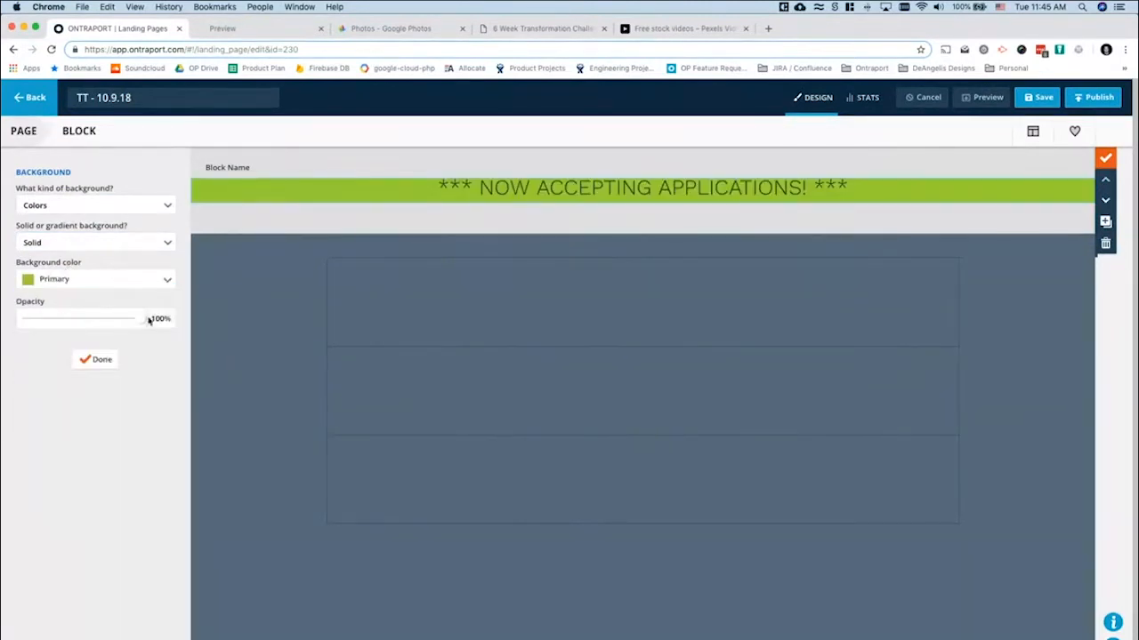
{"action": "left_click", "coordinate": [93, 361]}
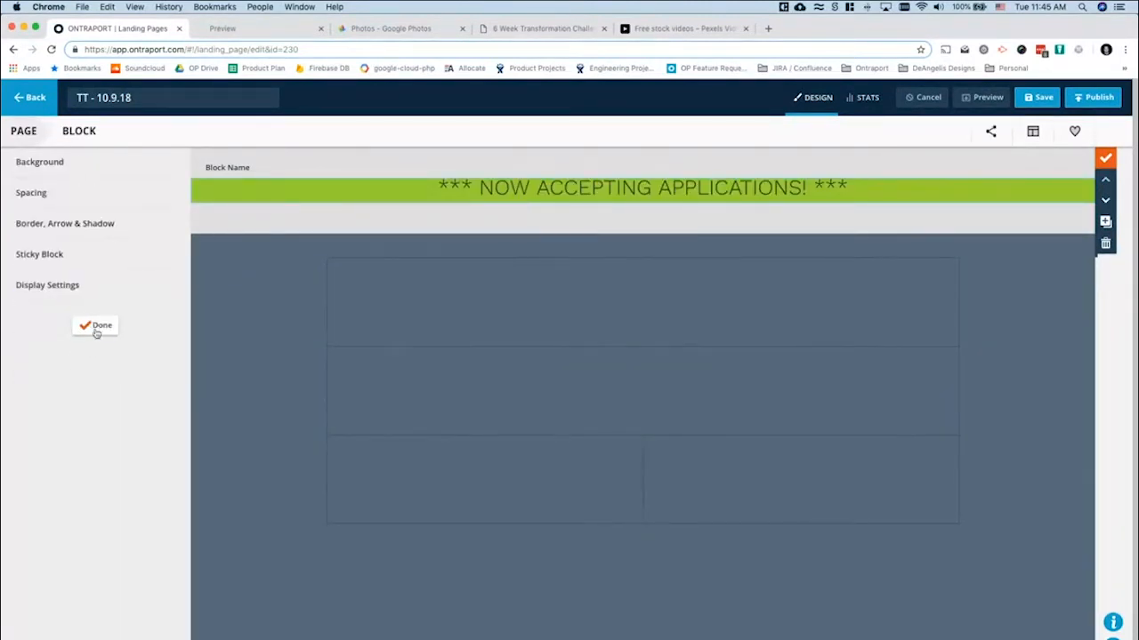
{"action": "left_click", "coordinate": [95, 327]}
Compare the banner with the 6 Week page and make the "NOW ACCEPTING APPLICATIONS!" text White and bold
{"action": "double_click", "coordinate": [552, 157]}
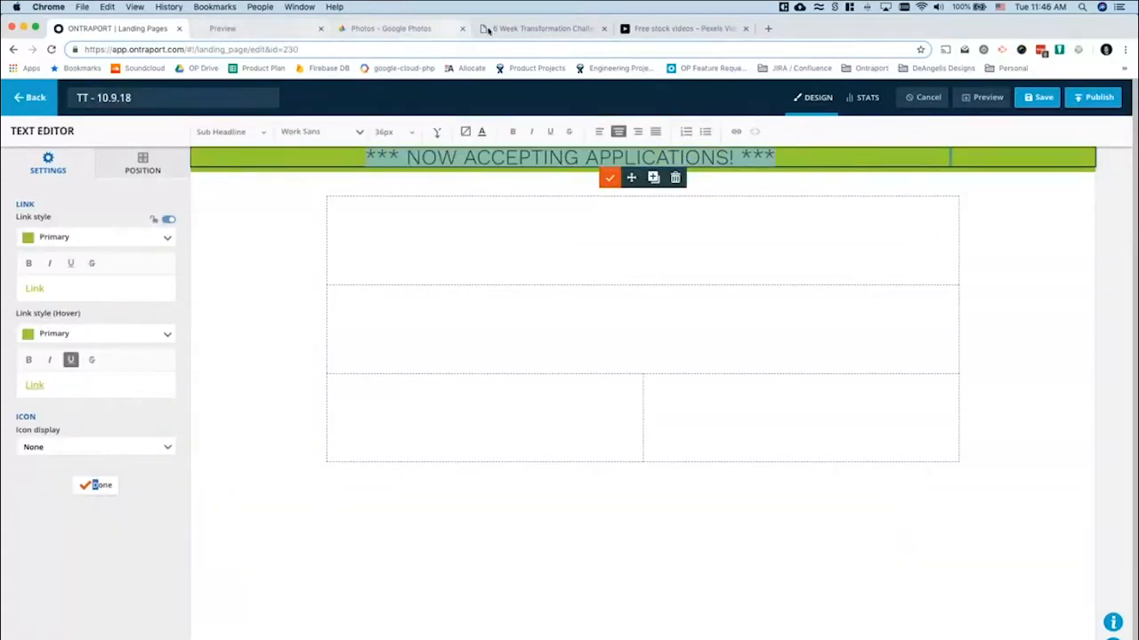
{"action": "left_click", "coordinate": [566, 29]}
{"action": "left_click", "coordinate": [74, 26]}
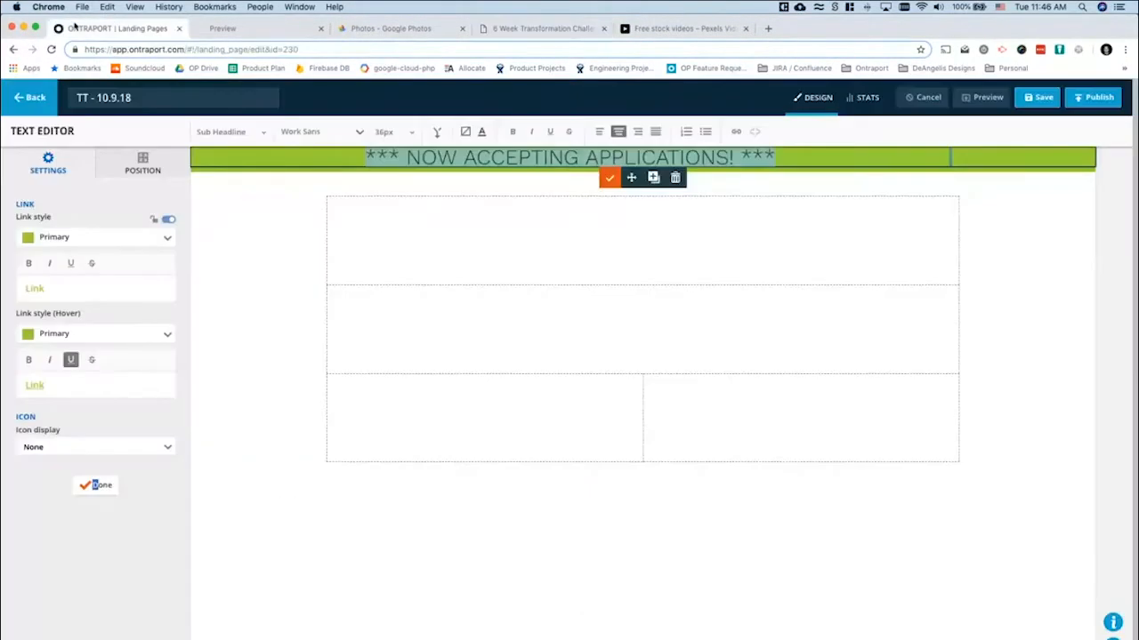
{"action": "left_click", "coordinate": [481, 132]}
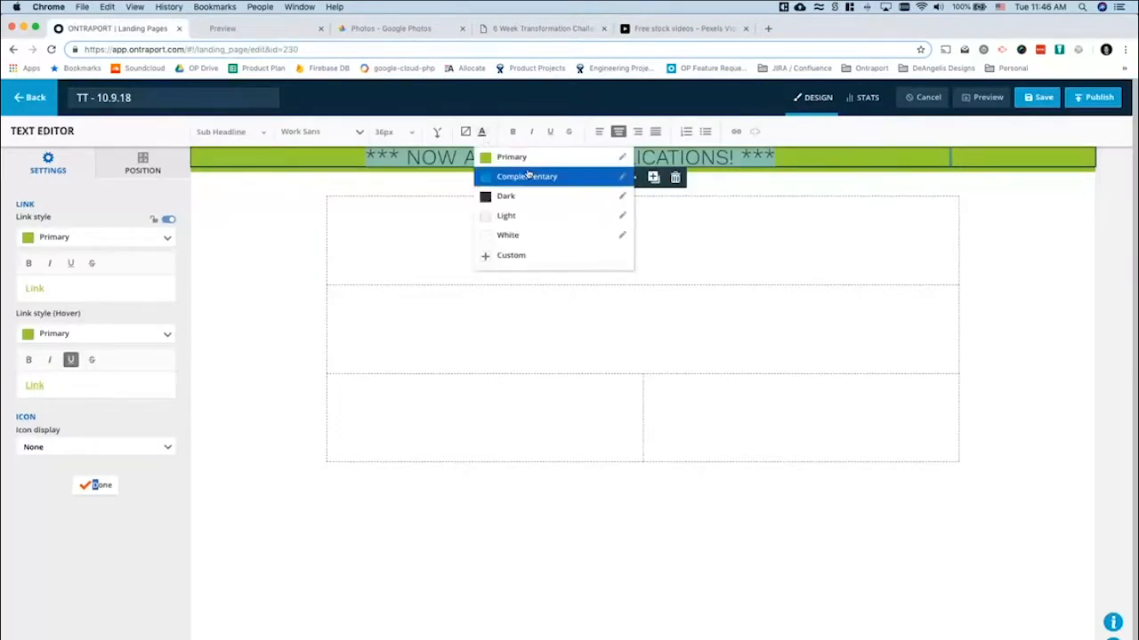
{"action": "left_click", "coordinate": [505, 237]}
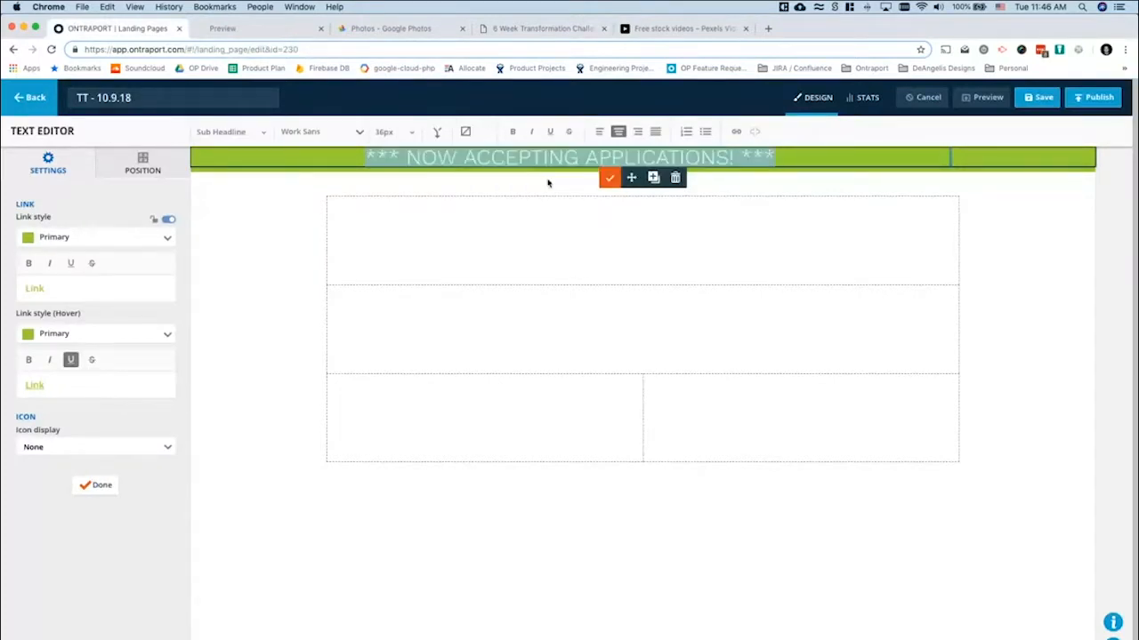
{"action": "left_click", "coordinate": [512, 133]}
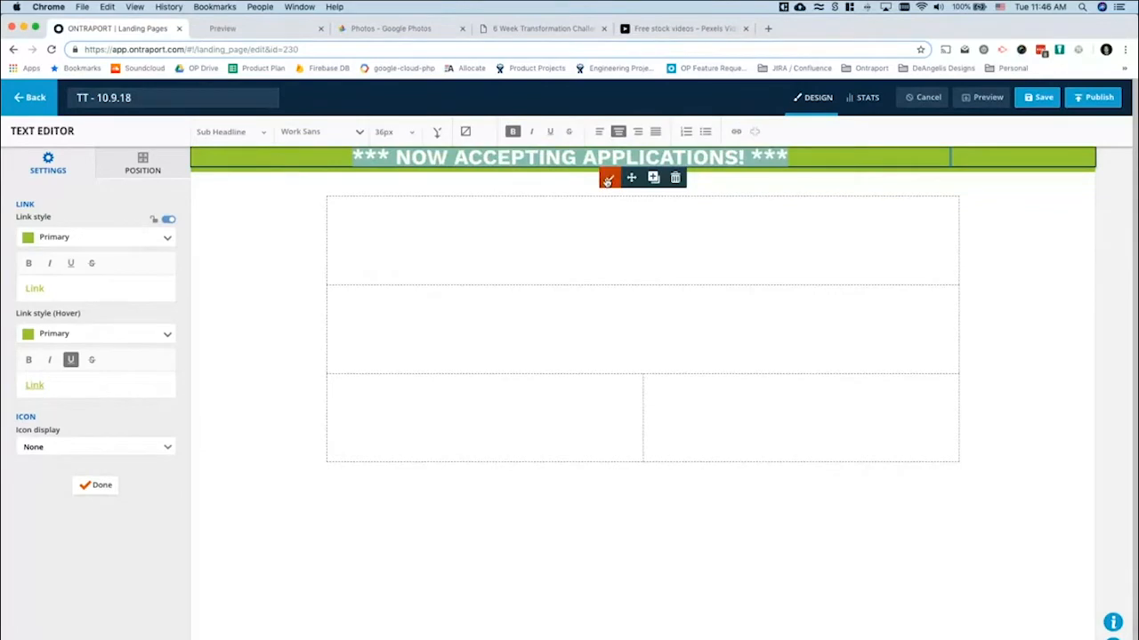
{"action": "left_click", "coordinate": [607, 180]}
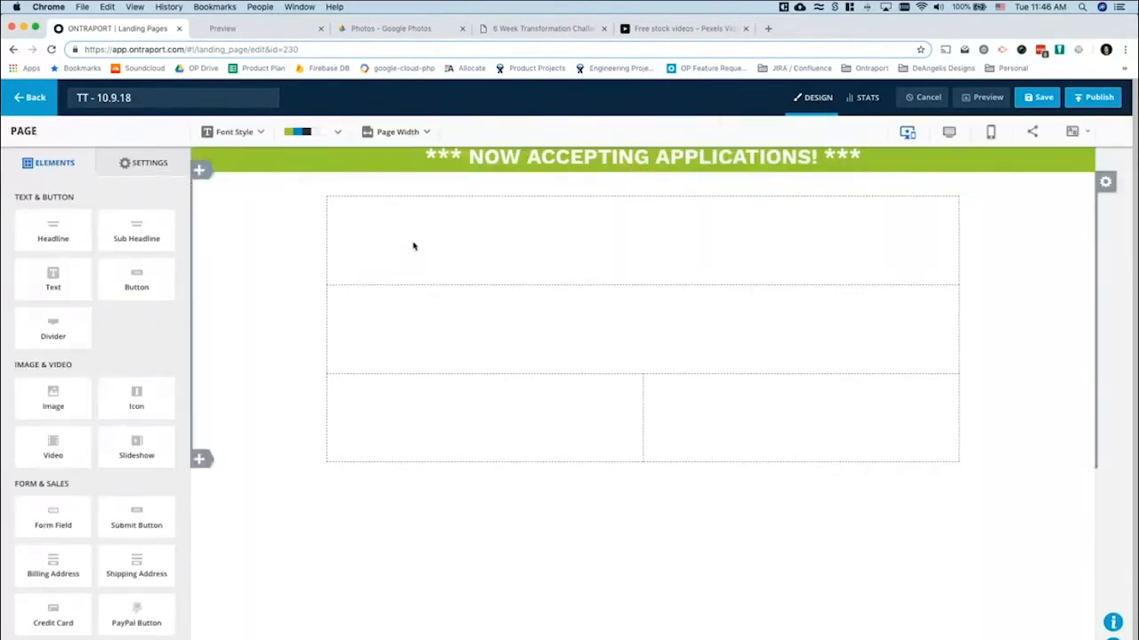
Examine the computed font properties of the "Hundreds of Success Stories & Counting" heading on the 6 Week page
{"action": "left_click", "coordinate": [539, 28]}
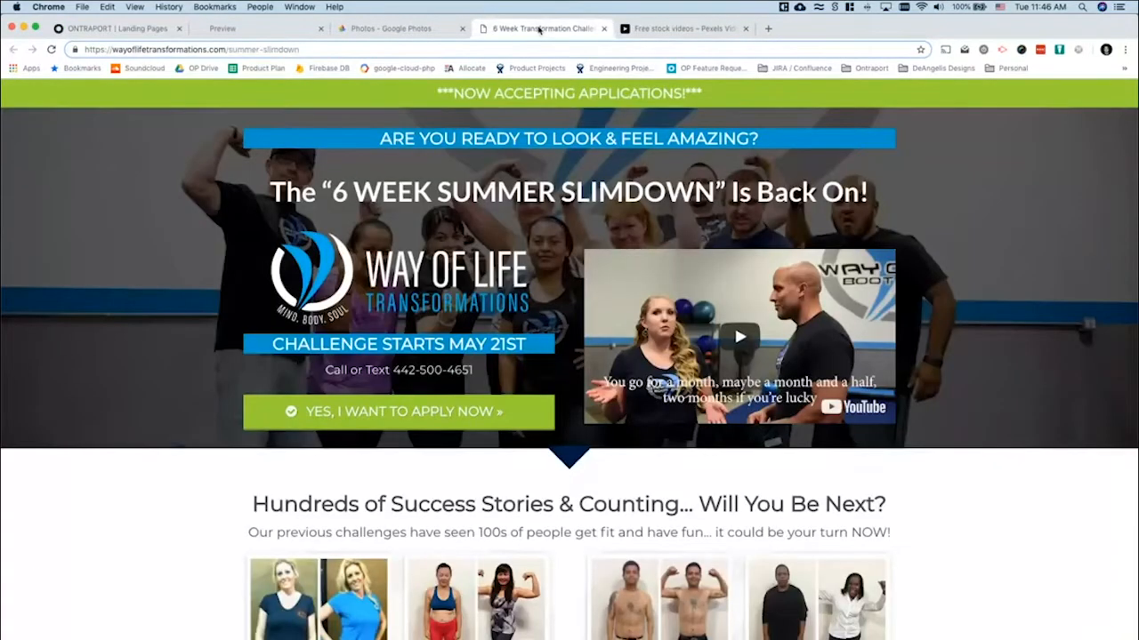
{"action": "scroll", "coordinate": [485, 204], "scroll_direction": "down", "scroll_amount": 3}
{"action": "scroll", "coordinate": [486, 205], "scroll_direction": "down", "scroll_amount": 4}
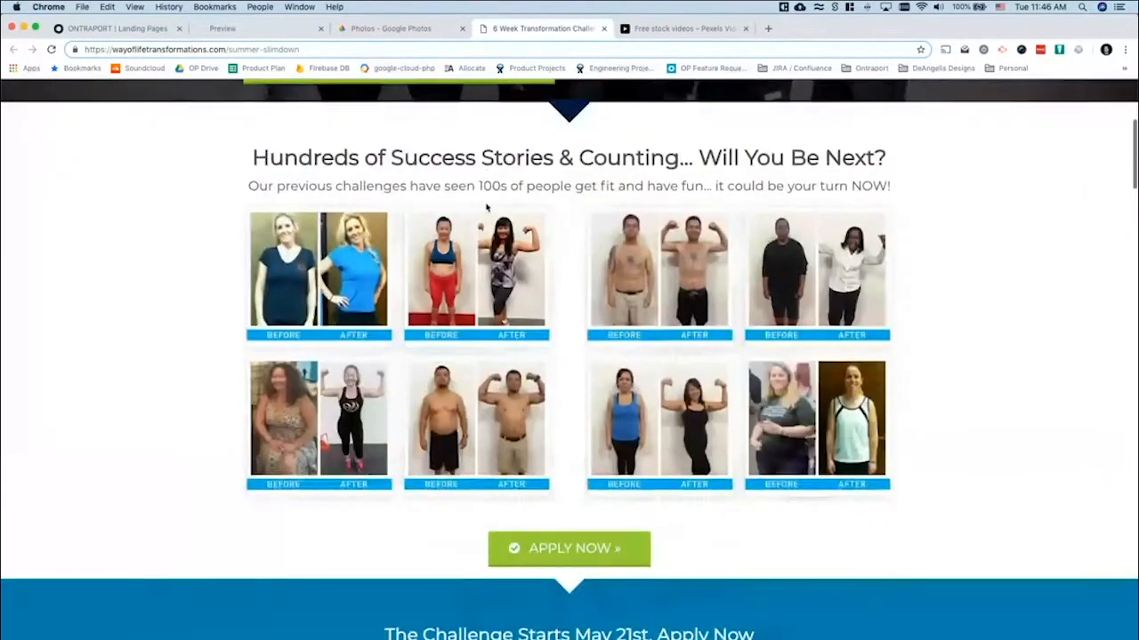
{"action": "scroll", "coordinate": [485, 191], "scroll_direction": "up", "scroll_amount": 1}
{"action": "right_click", "coordinate": [367, 190]}
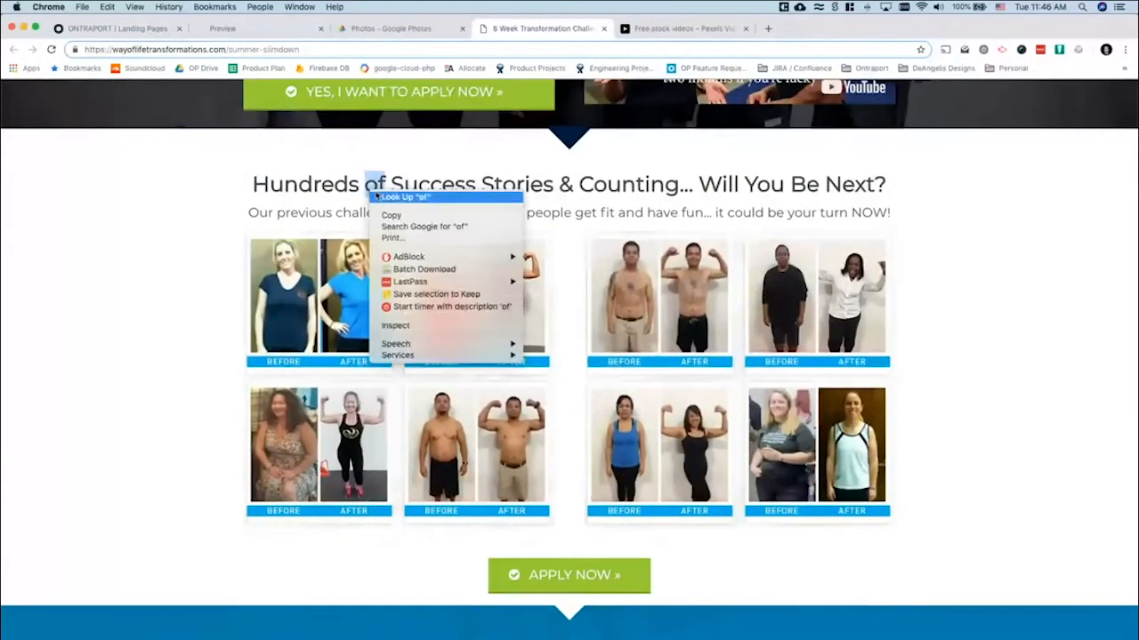
{"action": "left_click", "coordinate": [427, 329]}
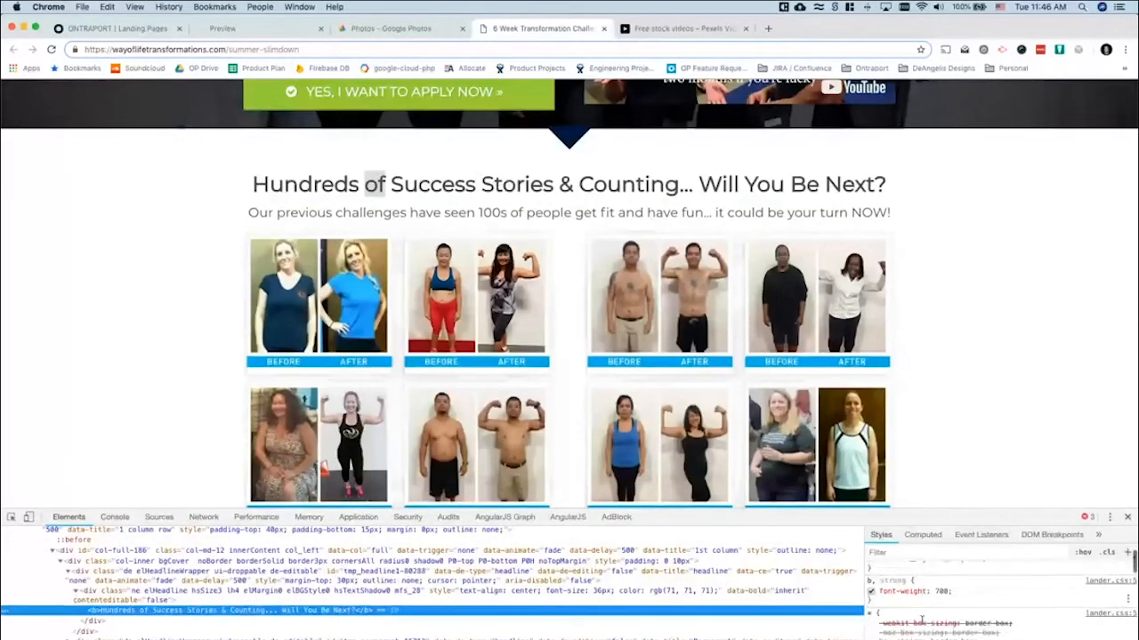
{"action": "left_click", "coordinate": [925, 533]}
{"action": "scroll", "coordinate": [1022, 576], "scroll_direction": "down", "scroll_amount": 10}
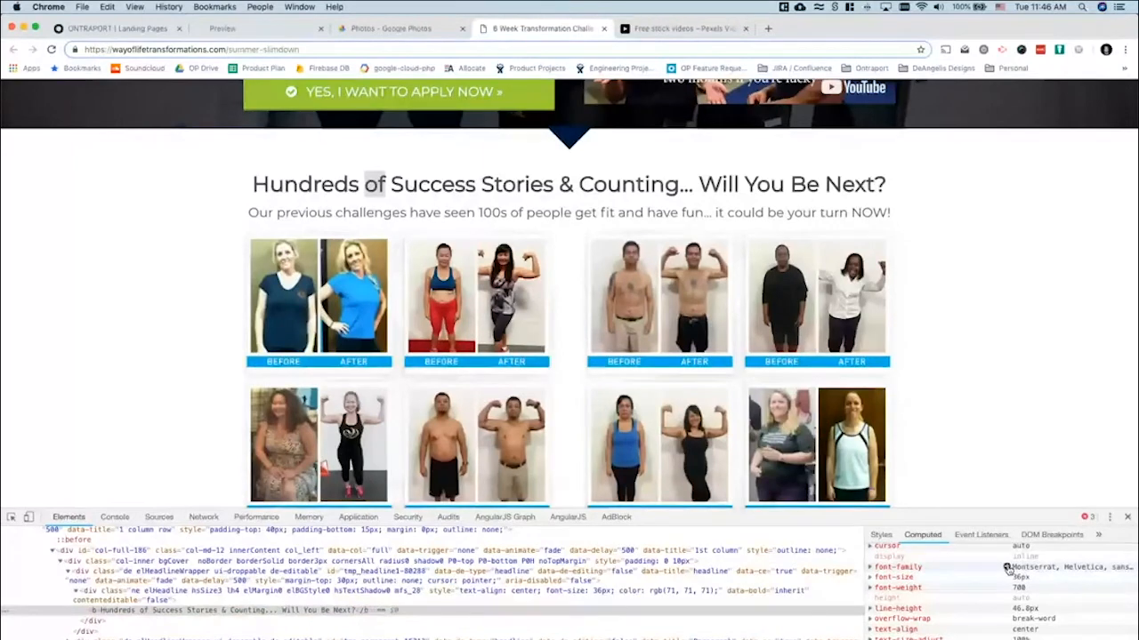
{"action": "scroll", "coordinate": [1008, 569], "scroll_direction": "up", "scroll_amount": 10}
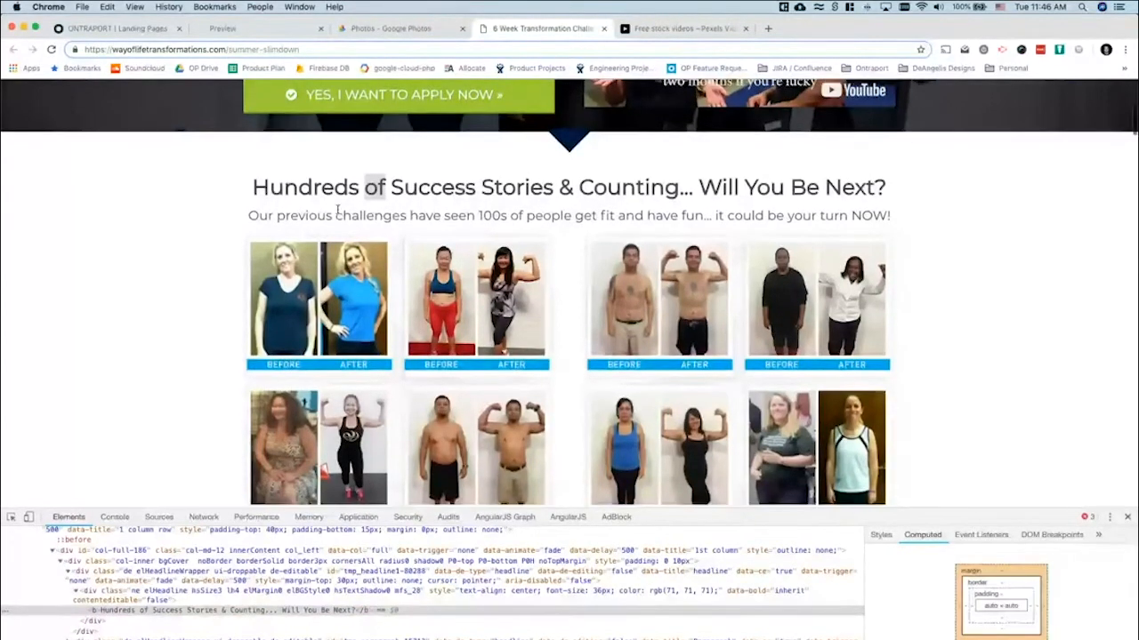
{"action": "scroll", "coordinate": [337, 208], "scroll_direction": "up", "scroll_amount": 3}
{"action": "scroll", "coordinate": [337, 208], "scroll_direction": "up", "scroll_amount": 3}
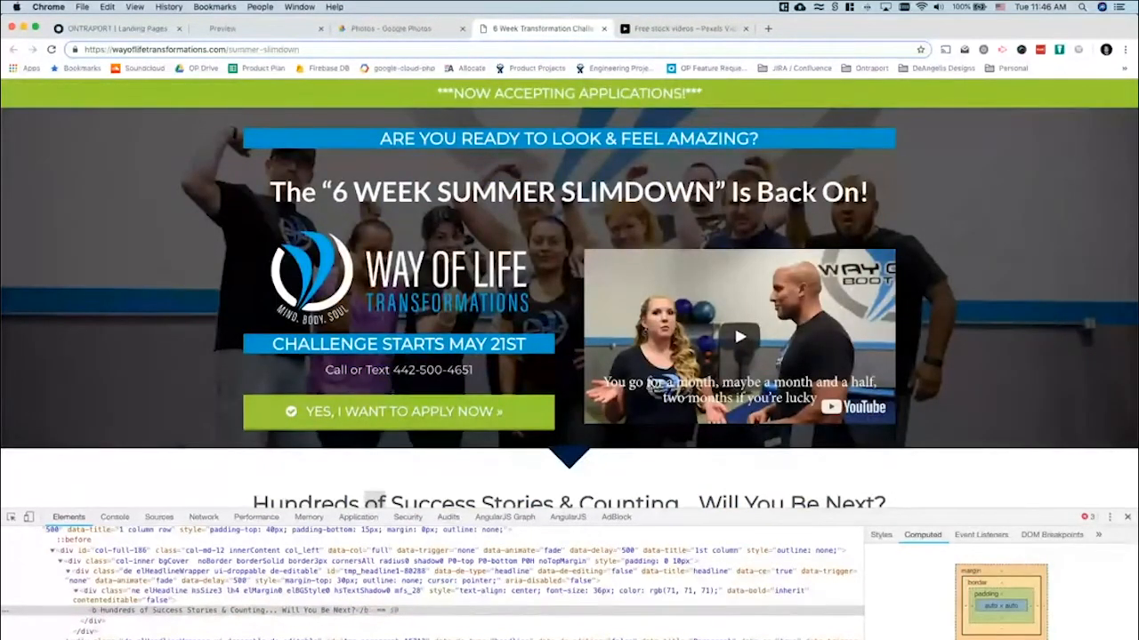
{"action": "left_click", "coordinate": [1127, 518]}
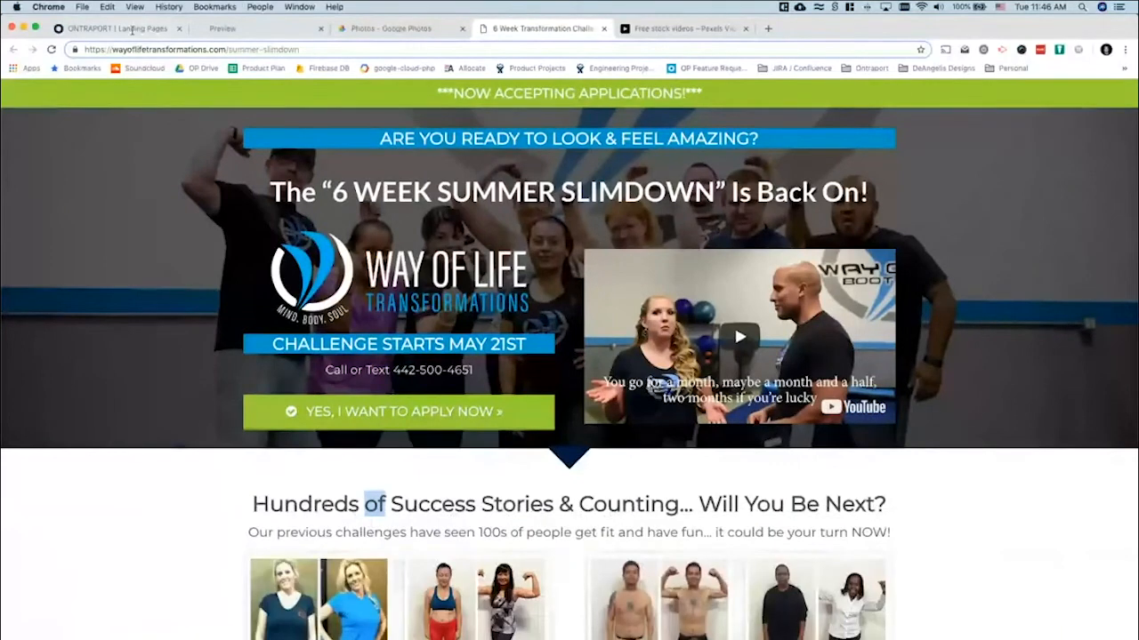
Return to the landing page editor and set the Sub Headline style's font family to Montserrat
{"action": "left_click", "coordinate": [132, 29]}
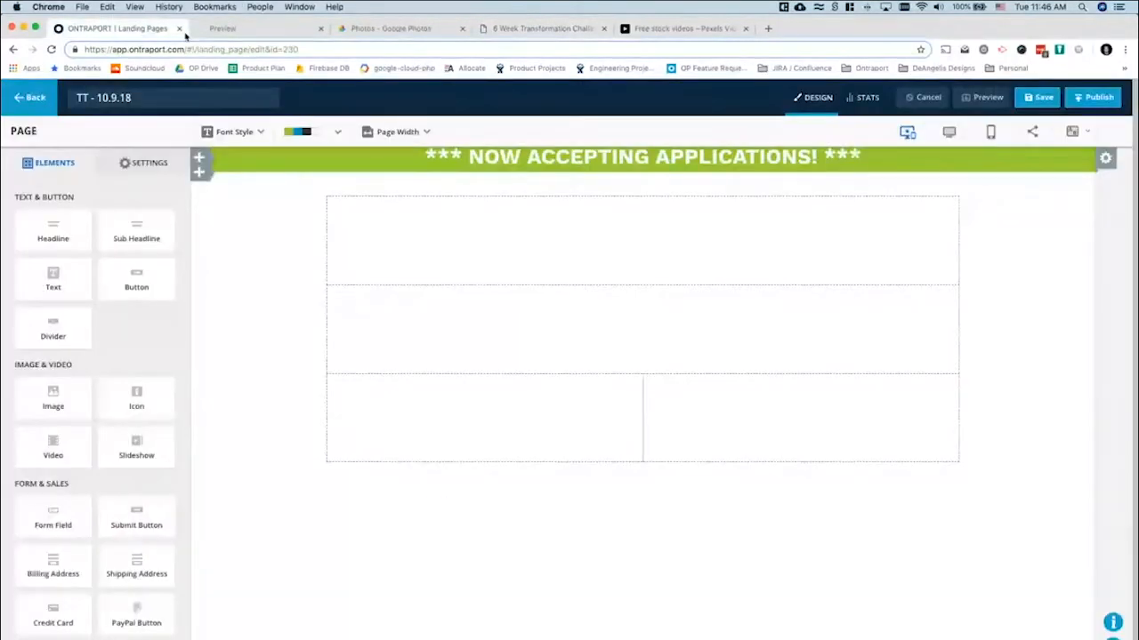
{"action": "left_click", "coordinate": [256, 132]}
{"action": "left_click", "coordinate": [355, 196]}
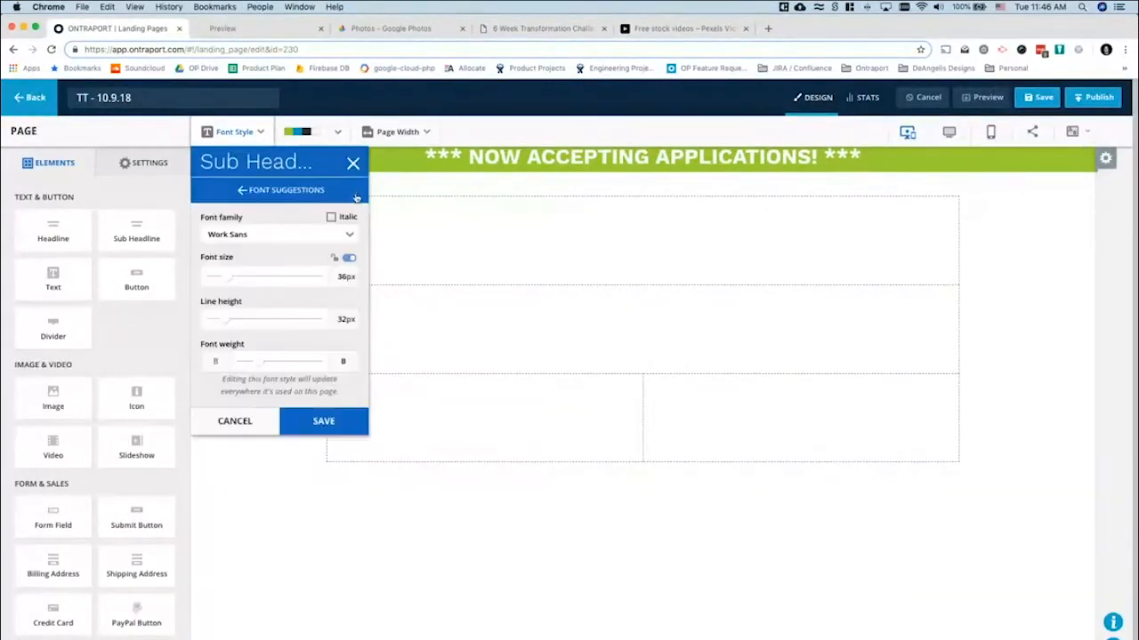
{"action": "left_click", "coordinate": [245, 236]}
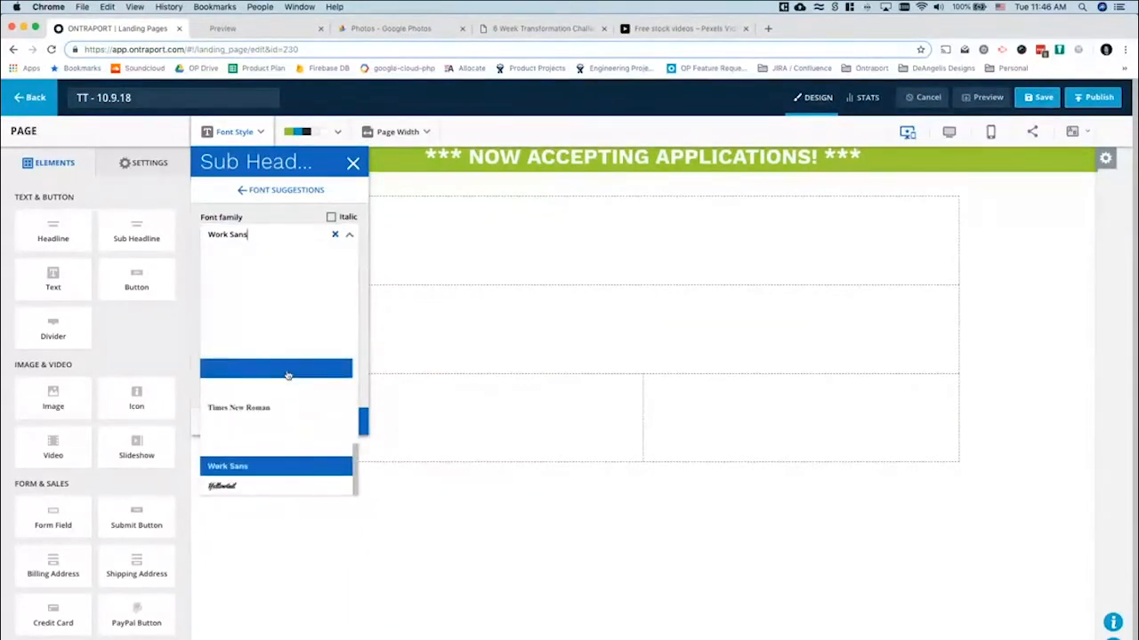
{"action": "scroll", "coordinate": [288, 376], "scroll_direction": "up", "scroll_amount": 10}
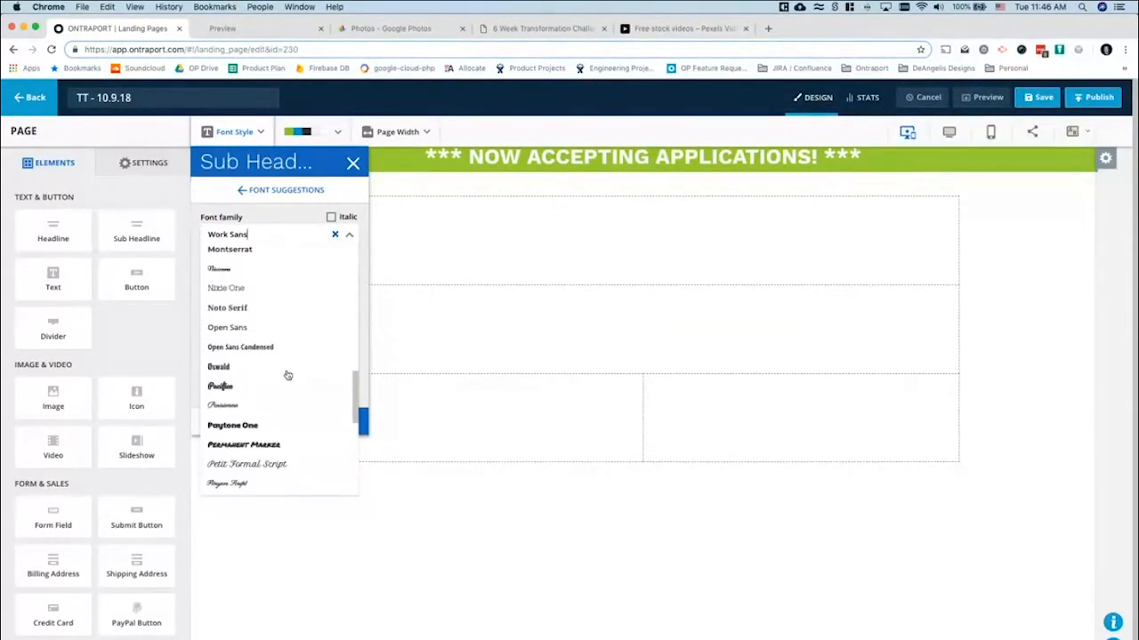
{"action": "left_click", "coordinate": [250, 289]}
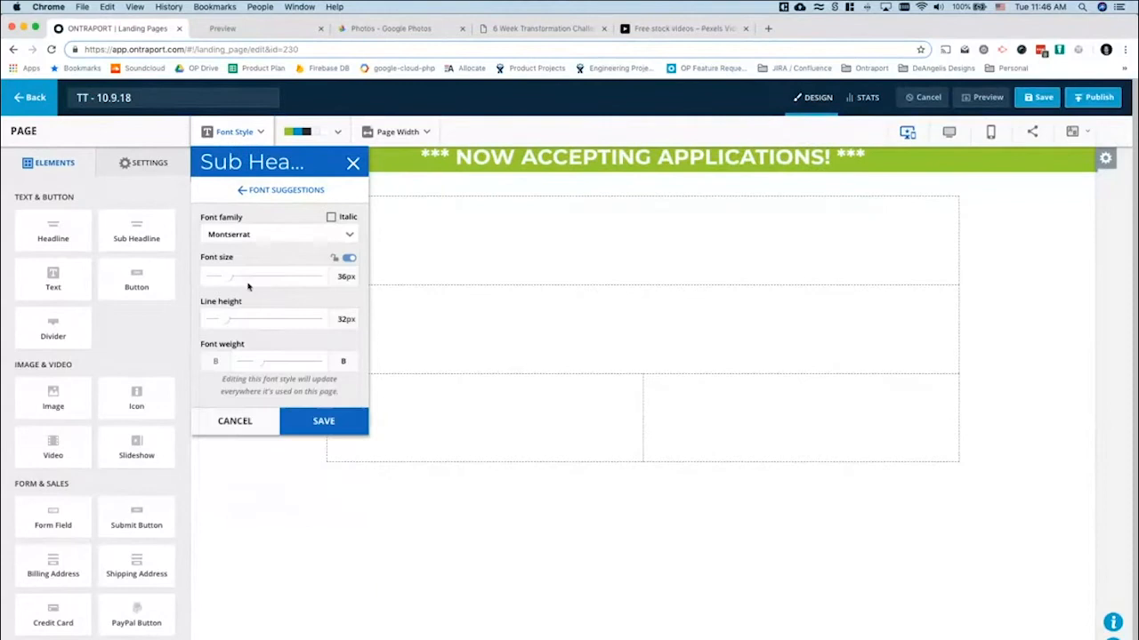
{"action": "left_click", "coordinate": [318, 418]}
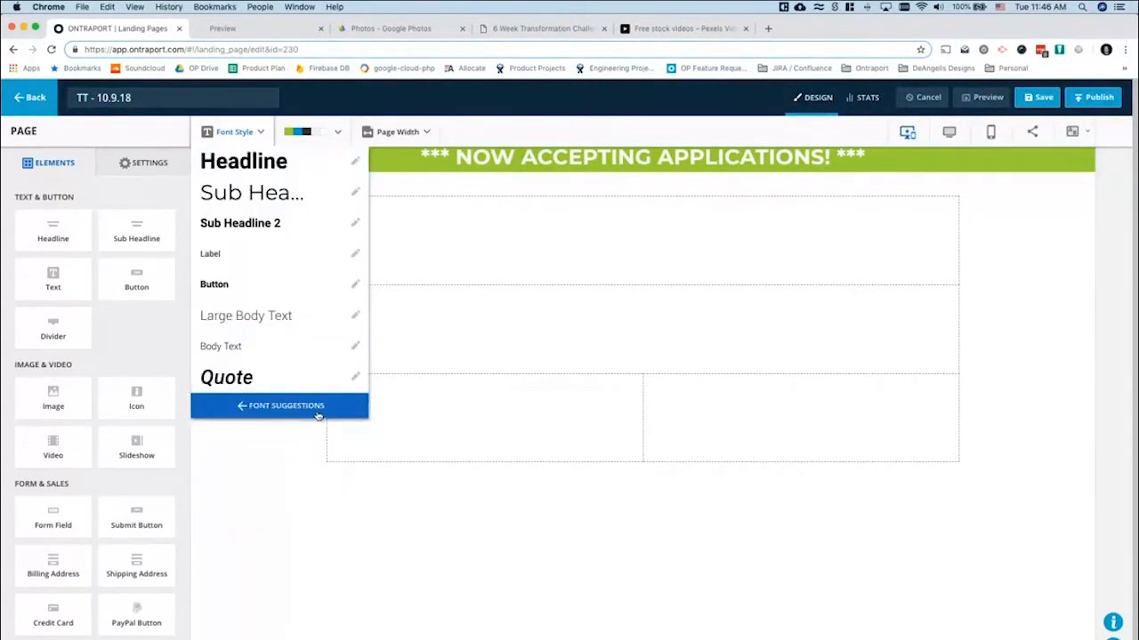
Set the Headline style's font family to Montserrat and save the style
{"action": "left_click", "coordinate": [354, 161]}
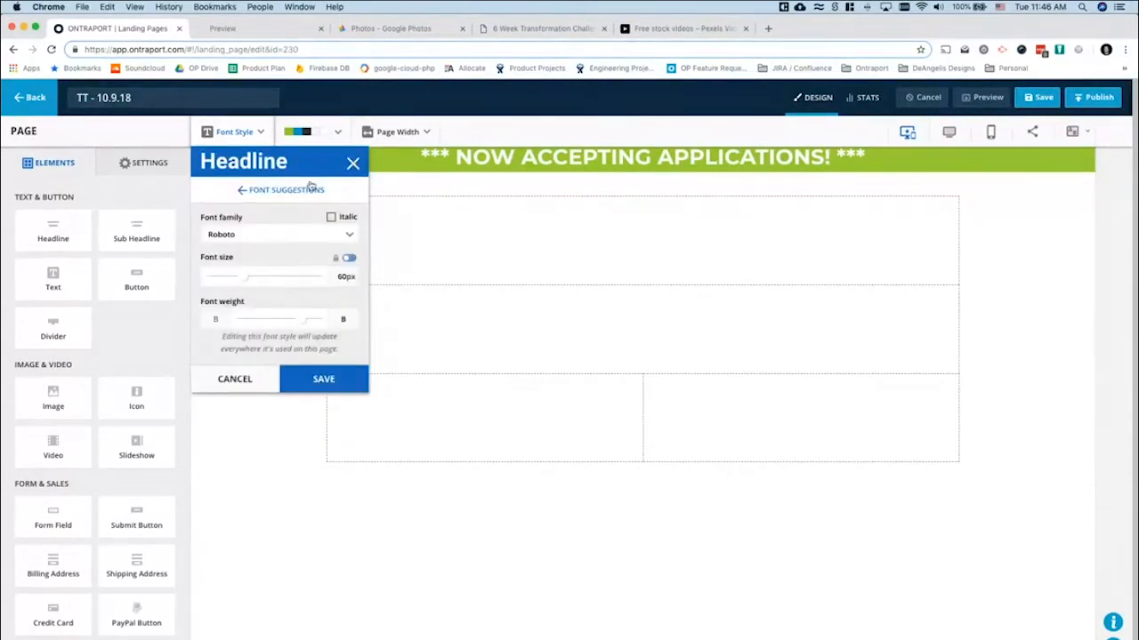
{"action": "left_click", "coordinate": [254, 233]}
{"action": "scroll", "coordinate": [254, 338], "scroll_direction": "up", "scroll_amount": 5}
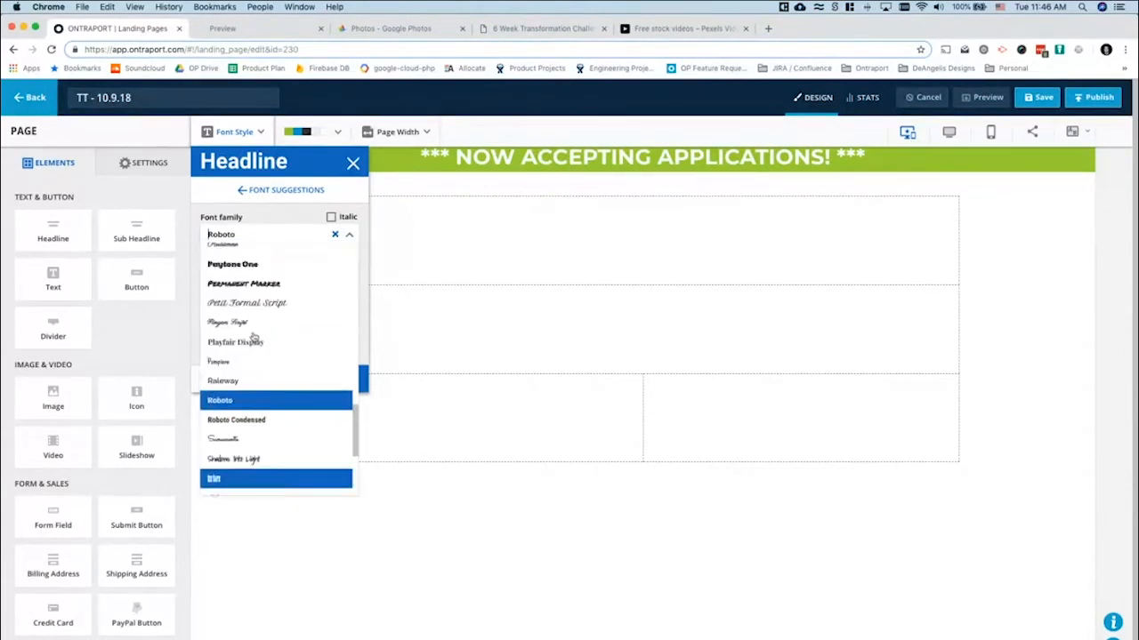
{"action": "scroll", "coordinate": [254, 338], "scroll_direction": "up", "scroll_amount": 1}
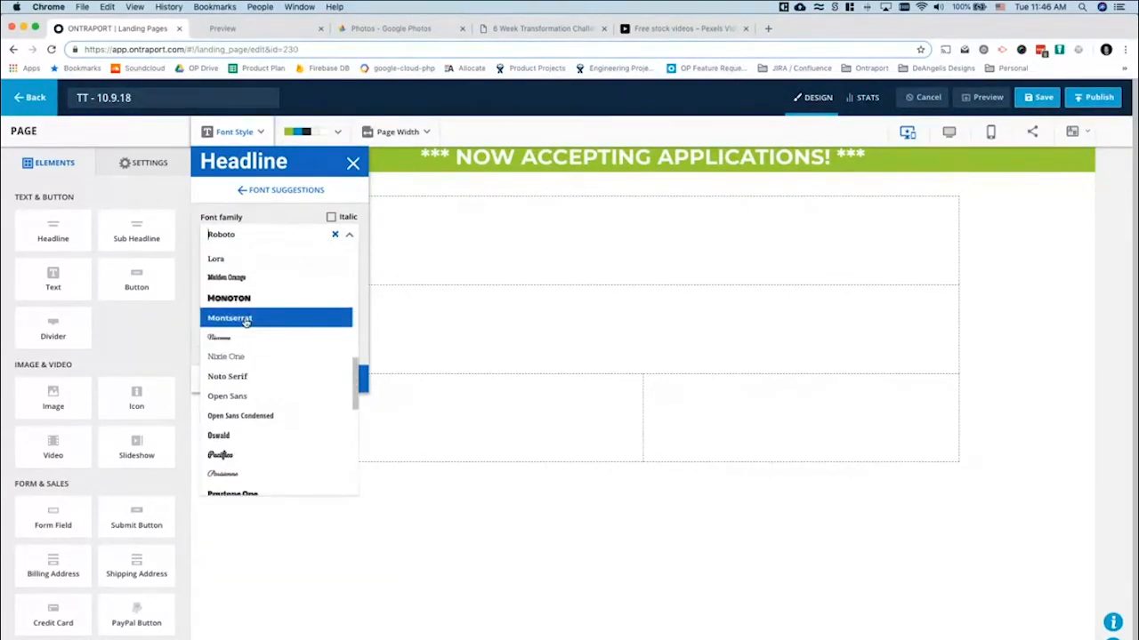
{"action": "left_click", "coordinate": [246, 318]}
{"action": "left_click", "coordinate": [319, 379]}
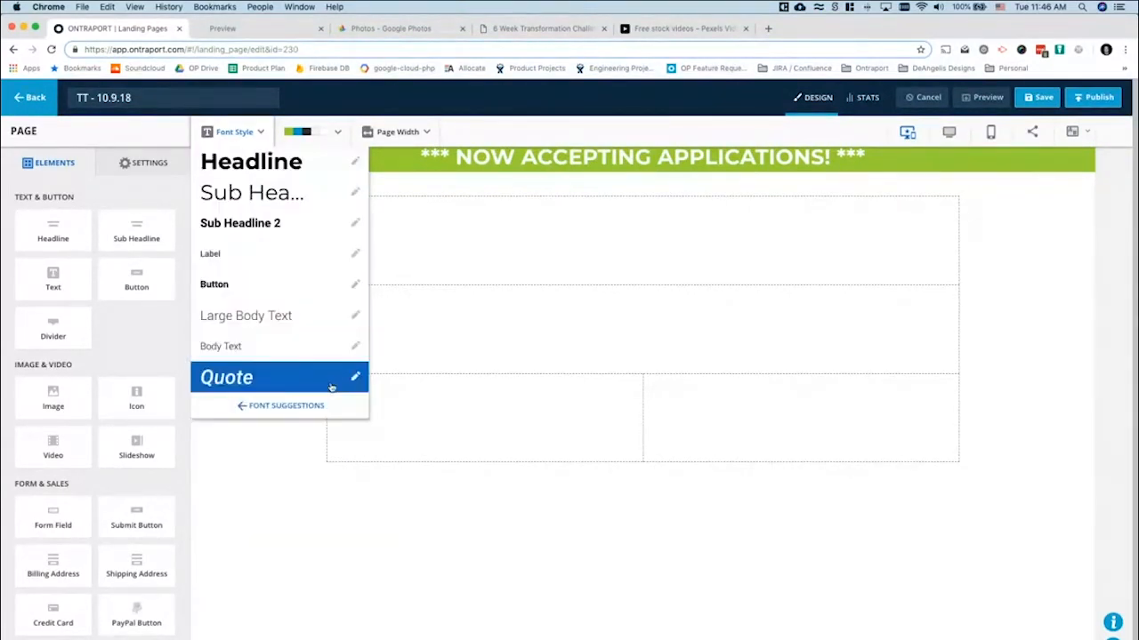
Change the Sub Headline 2 style's font family to Montserrat and save it
{"action": "left_click", "coordinate": [356, 225]}
{"action": "left_click", "coordinate": [266, 233]}
{"action": "scroll", "coordinate": [262, 449], "scroll_direction": "up", "scroll_amount": 3}
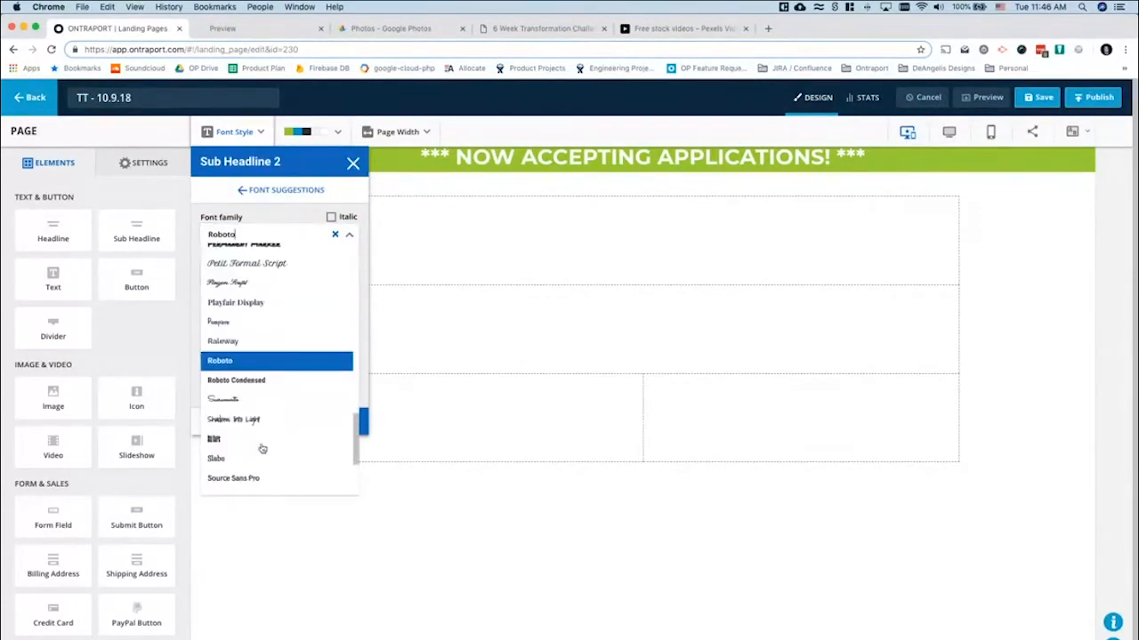
{"action": "scroll", "coordinate": [262, 449], "scroll_direction": "up", "scroll_amount": 5}
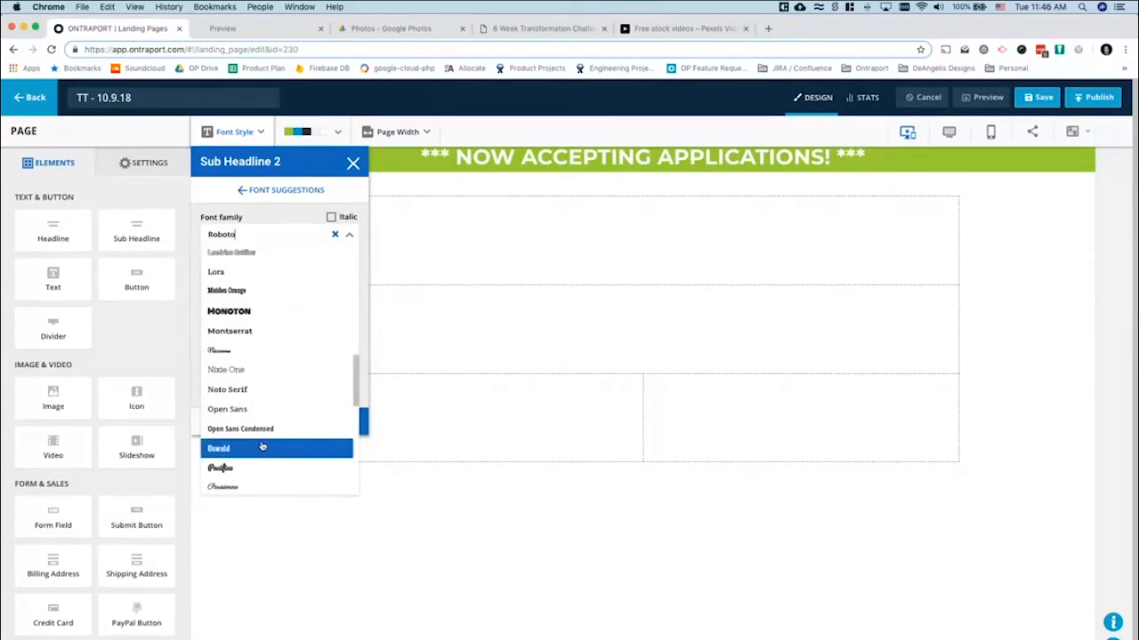
{"action": "left_click", "coordinate": [260, 332]}
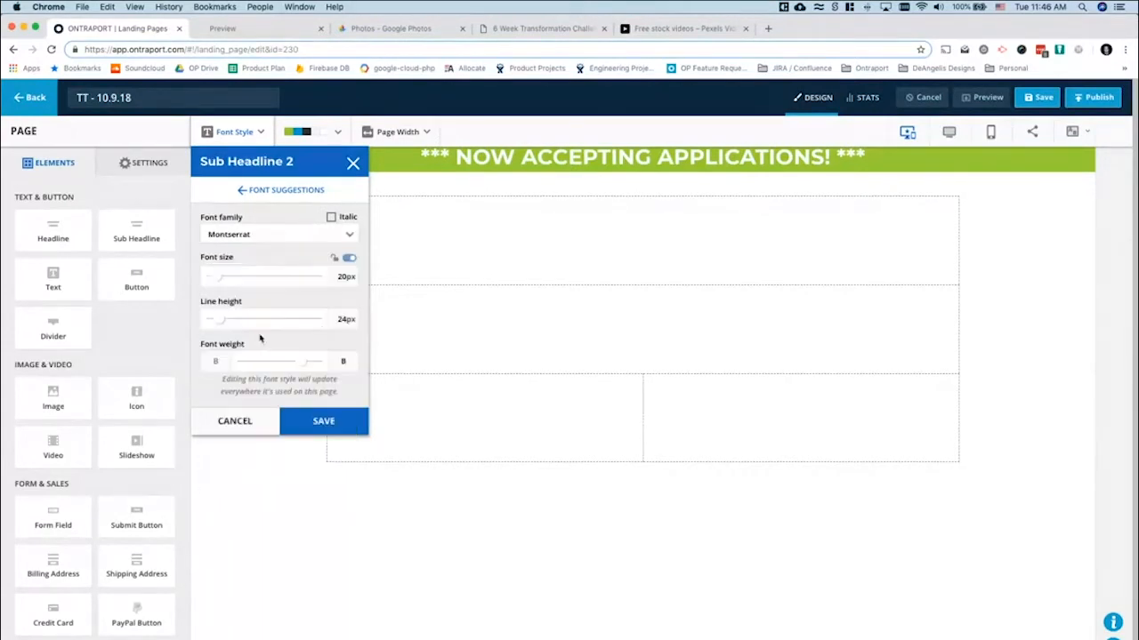
{"action": "left_click", "coordinate": [310, 423]}
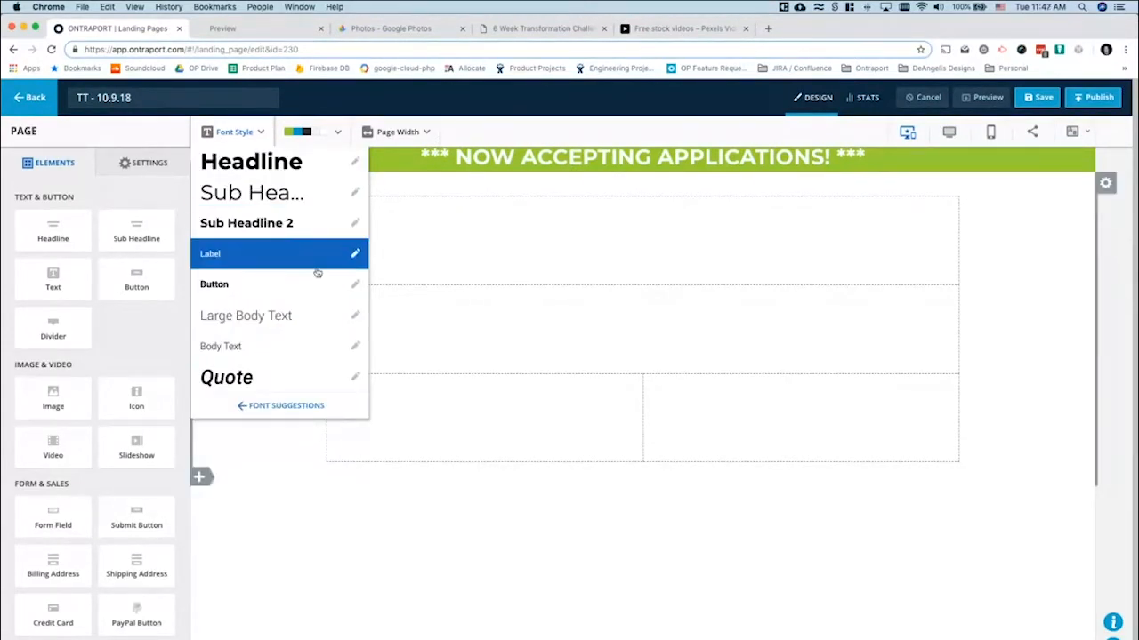
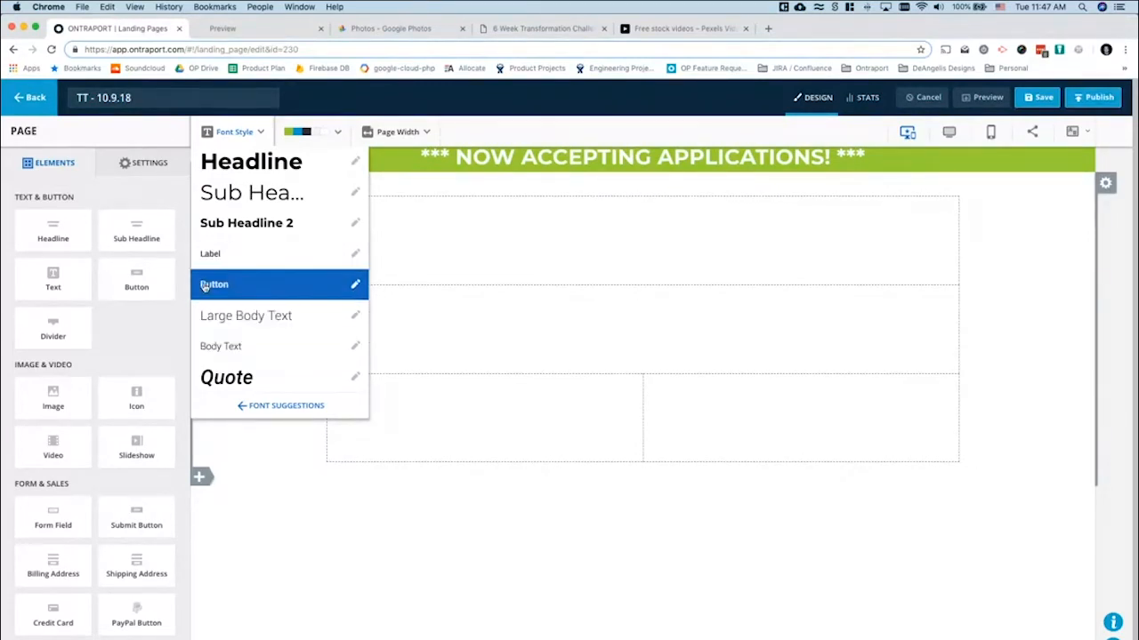
Try Source Sans Pro and Work Sans for the Body Text style, and save it with the Open Sans font family
{"action": "left_click", "coordinate": [354, 348]}
{"action": "left_click", "coordinate": [231, 235]}
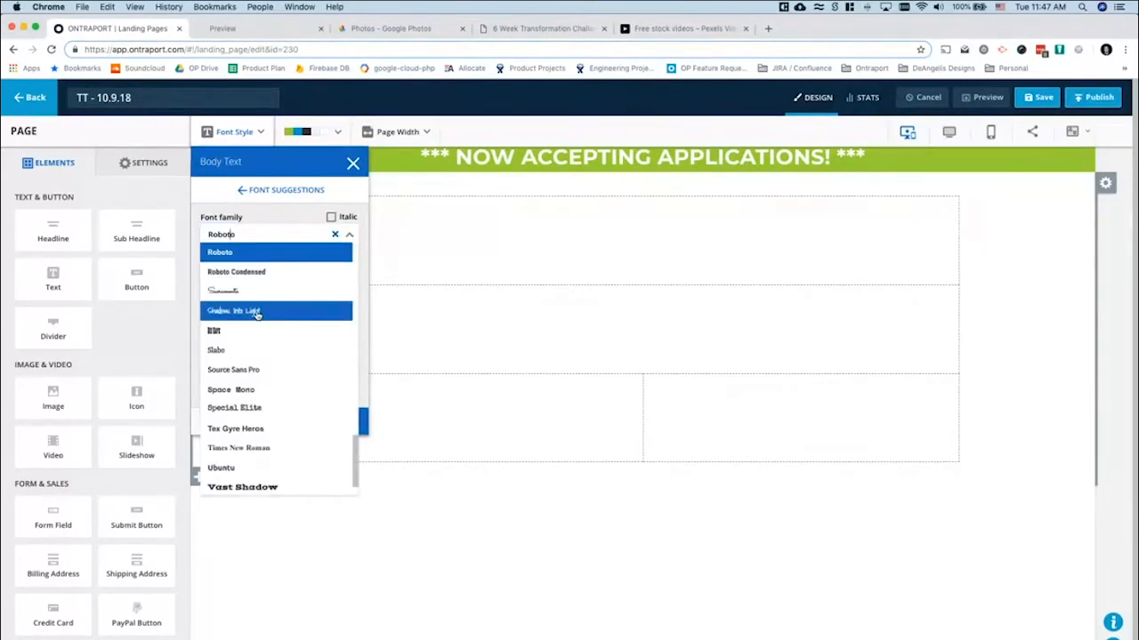
{"action": "scroll", "coordinate": [256, 315], "scroll_direction": "down", "scroll_amount": 2}
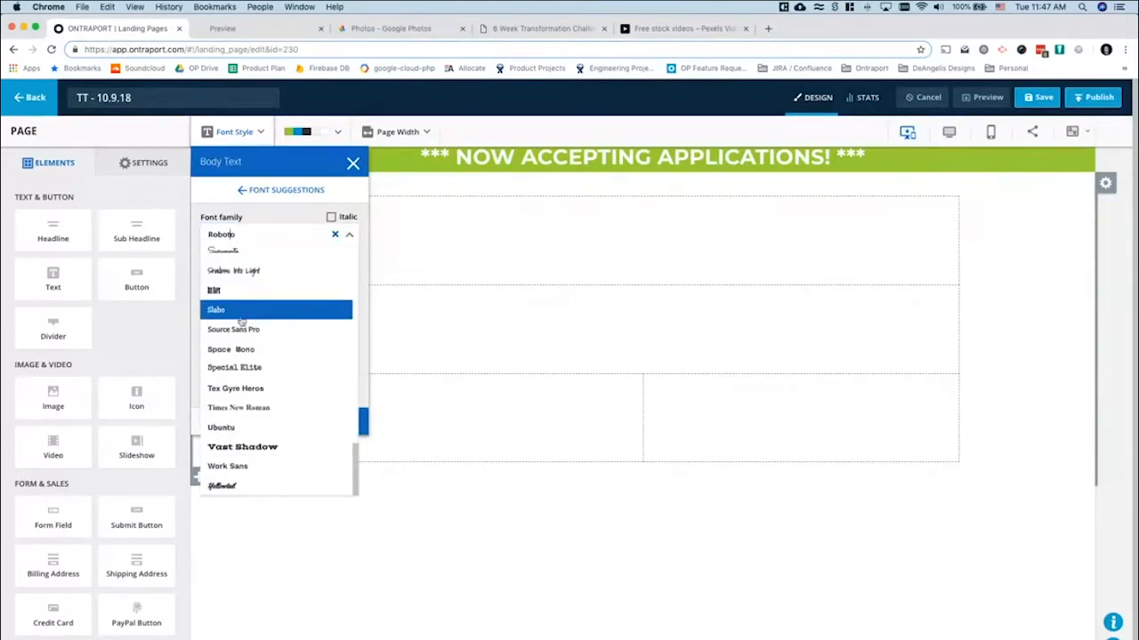
{"action": "left_click", "coordinate": [254, 331]}
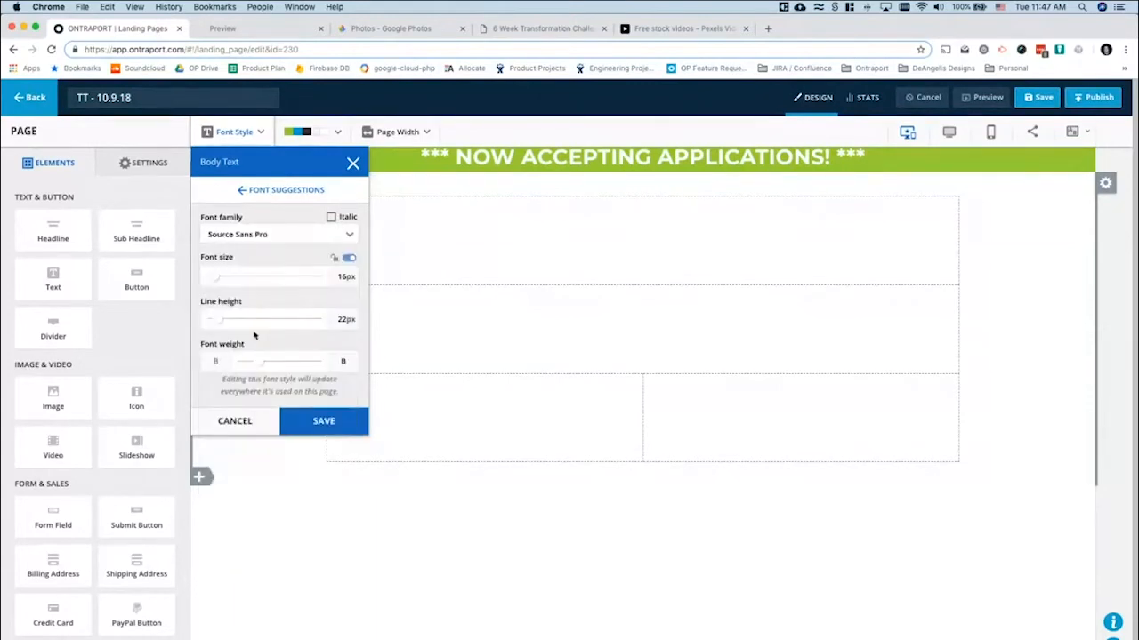
{"action": "left_click", "coordinate": [261, 234]}
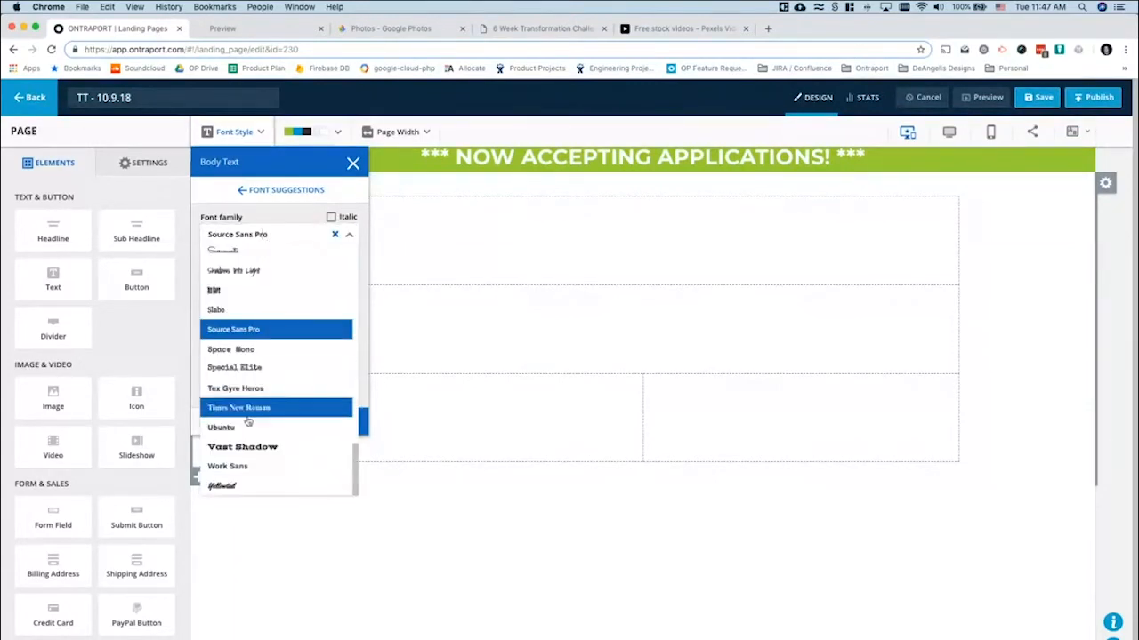
{"action": "left_click", "coordinate": [232, 464]}
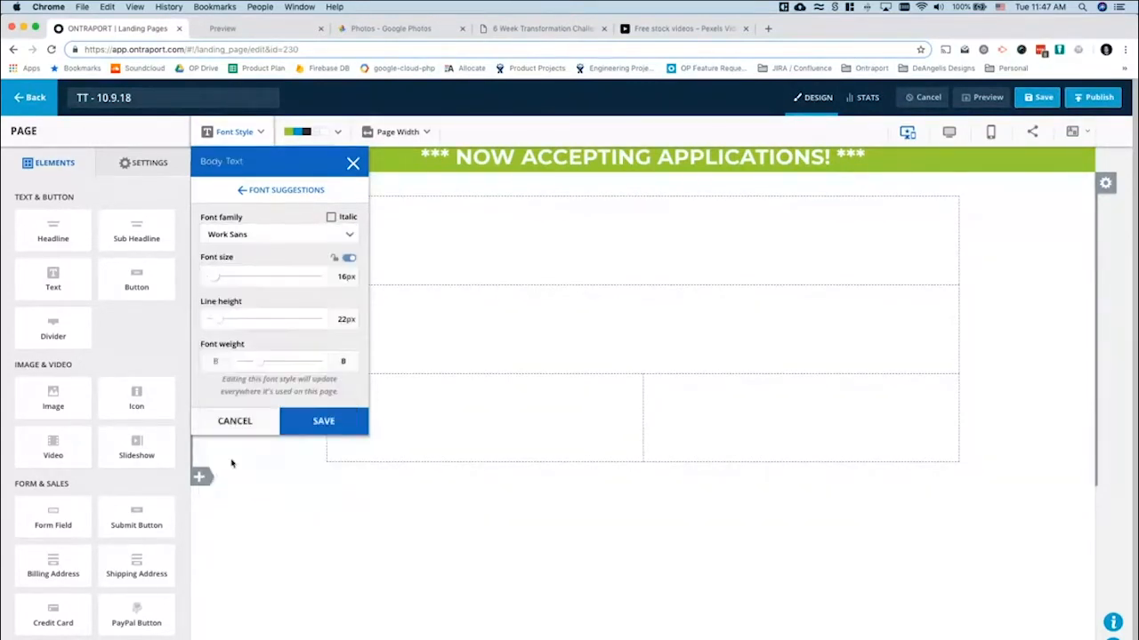
{"action": "left_click", "coordinate": [257, 235]}
{"action": "scroll", "coordinate": [250, 375], "scroll_direction": "up", "scroll_amount": 5}
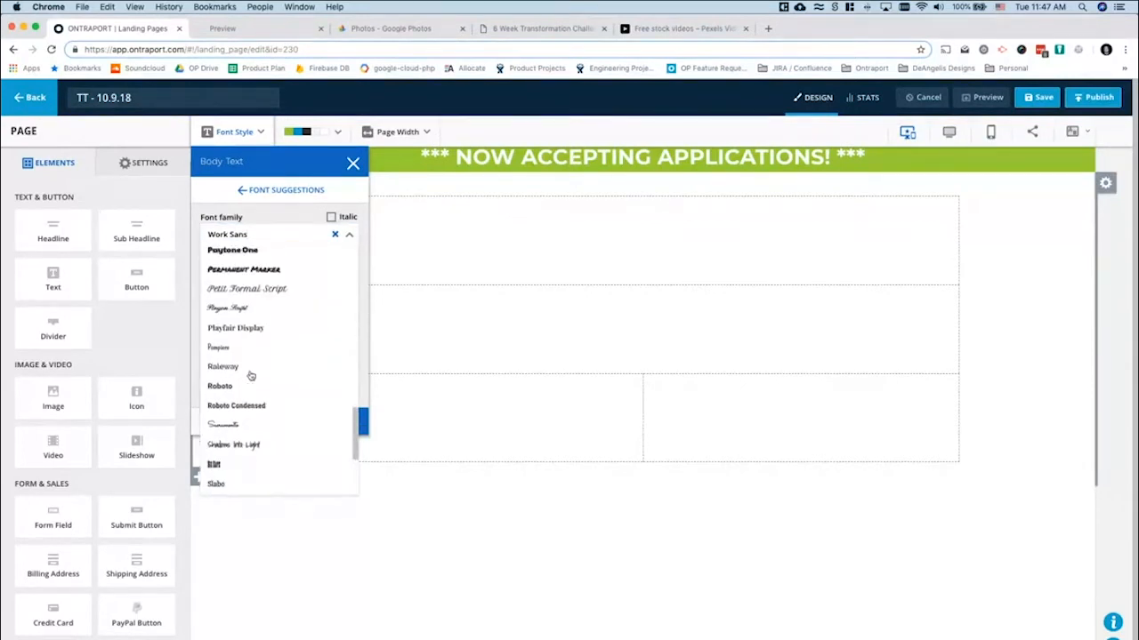
{"action": "scroll", "coordinate": [264, 347], "scroll_direction": "up", "scroll_amount": 3}
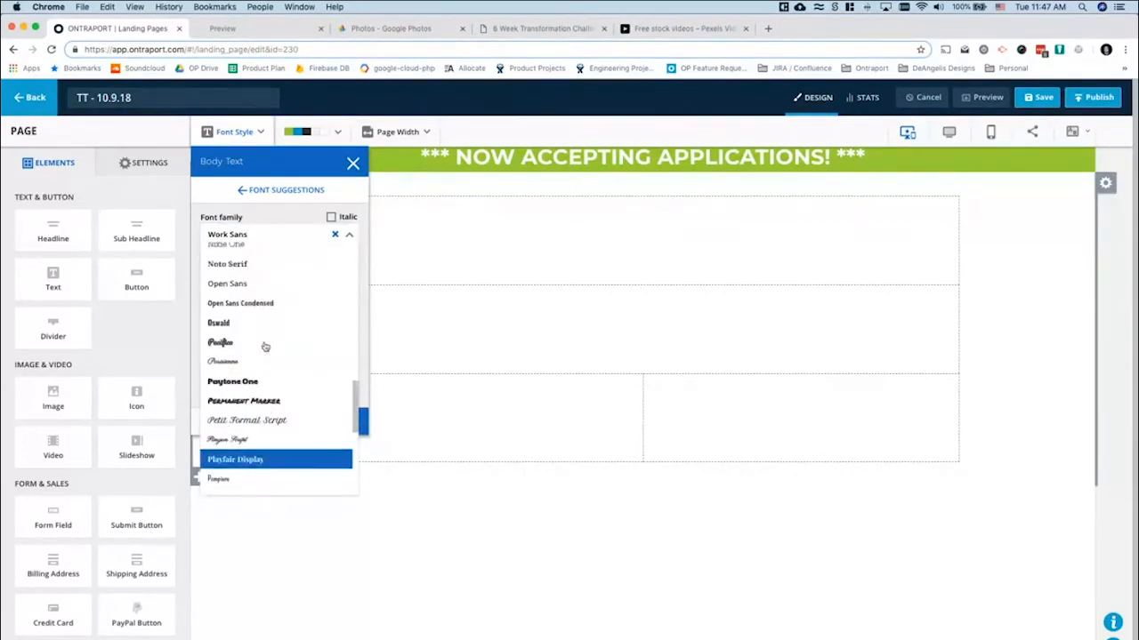
{"action": "scroll", "coordinate": [264, 347], "scroll_direction": "up", "scroll_amount": 1}
{"action": "left_click", "coordinate": [244, 324]}
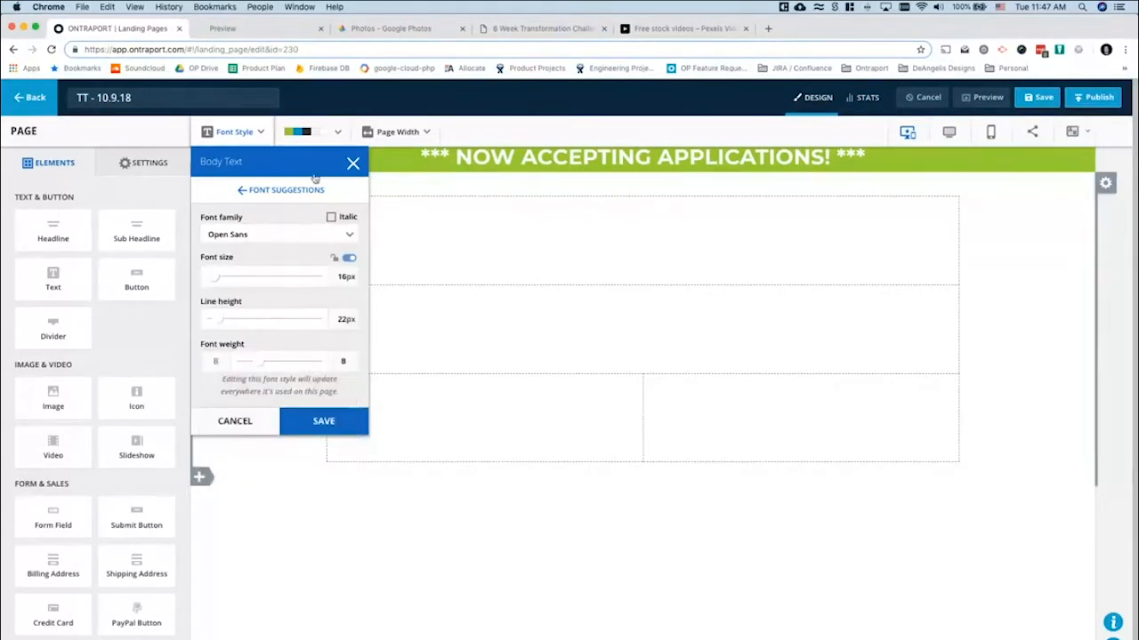
{"action": "left_click", "coordinate": [312, 423]}
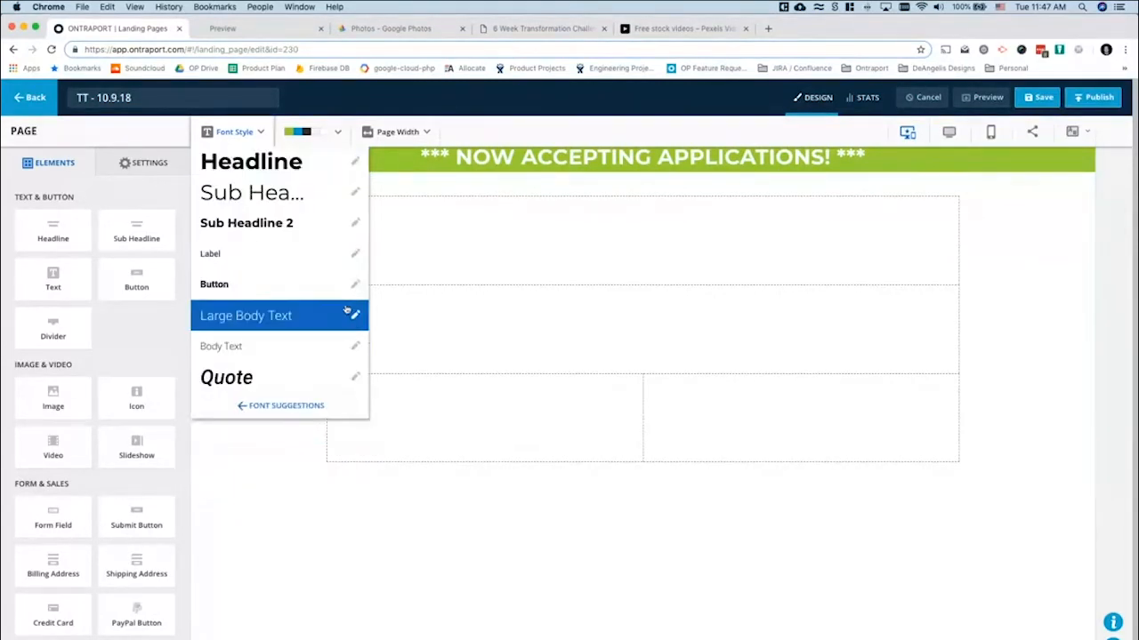
Review the saved font settings of the Body Text style
{"action": "left_click", "coordinate": [355, 348]}
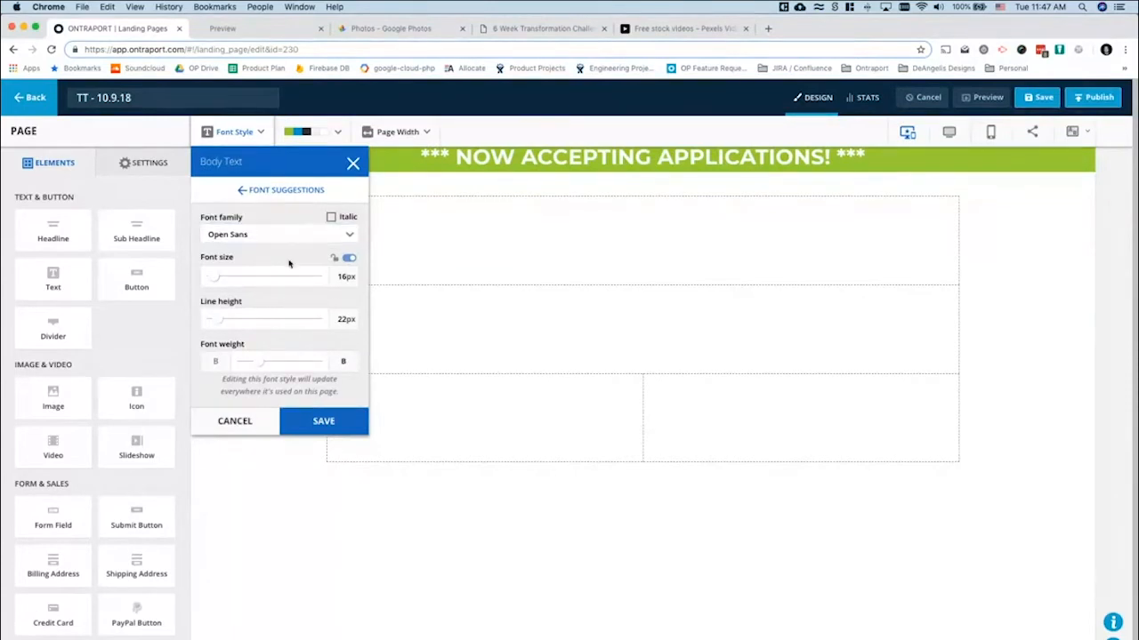
{"action": "left_click", "coordinate": [293, 424]}
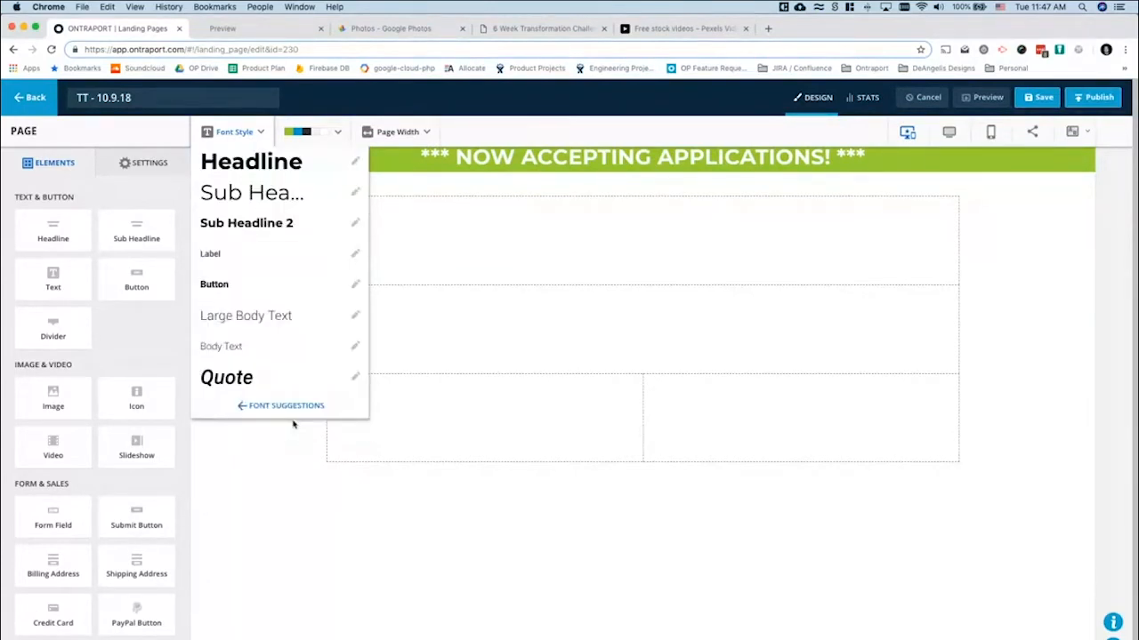
{"action": "left_click", "coordinate": [352, 348]}
{"action": "left_click", "coordinate": [301, 416]}
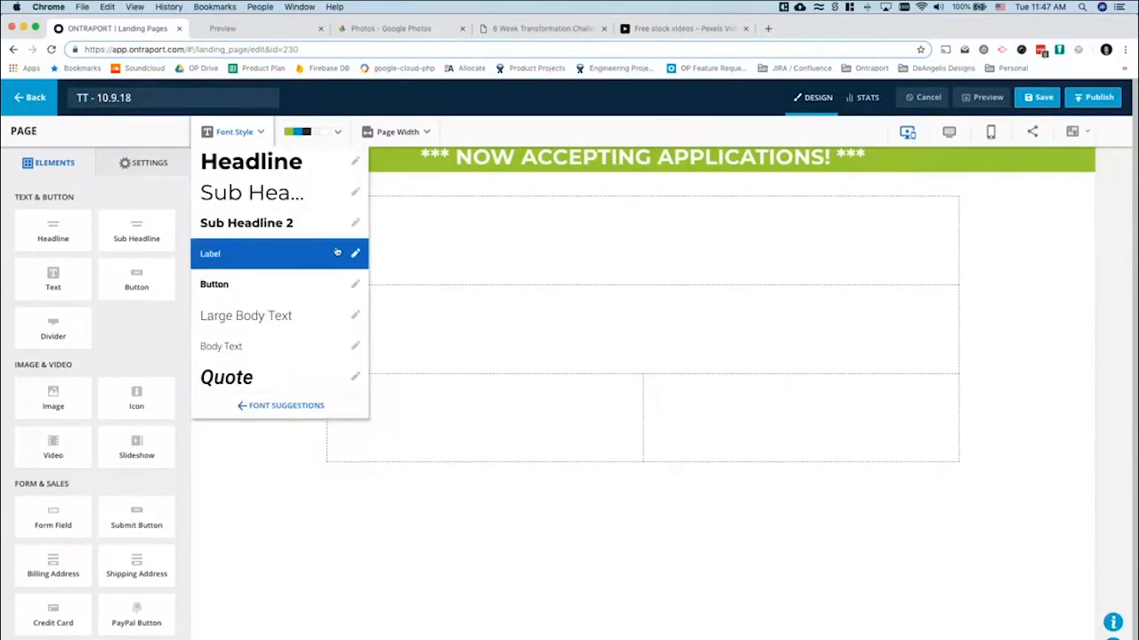
Set the Large Body Text style's font family to Open Sans and save the style
{"action": "left_click", "coordinate": [356, 319]}
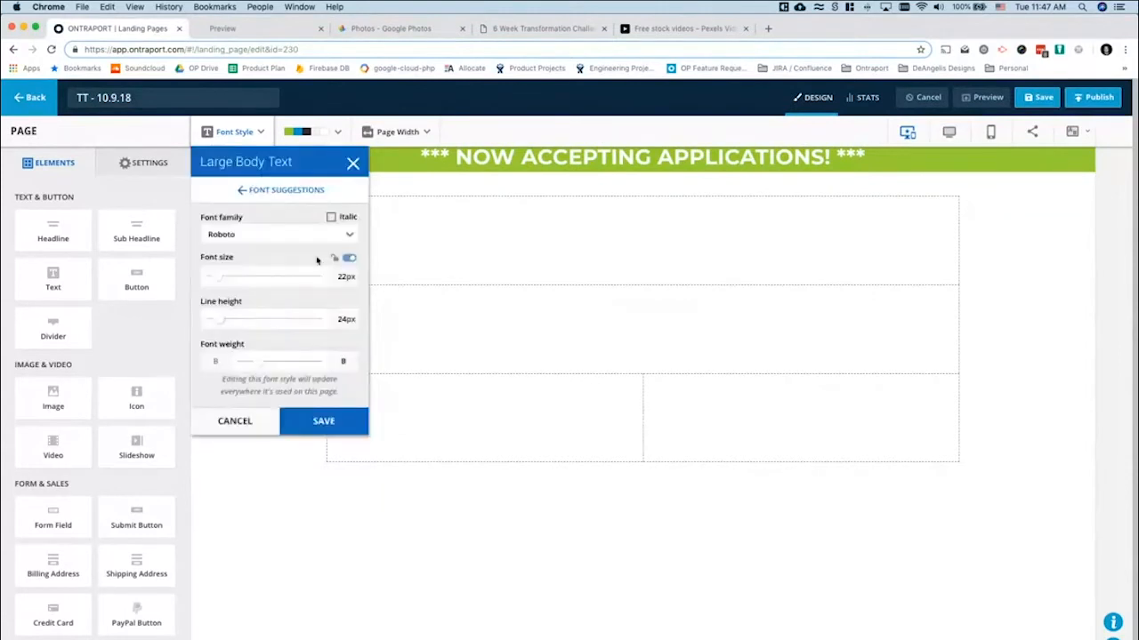
{"action": "left_click", "coordinate": [278, 236]}
{"action": "scroll", "coordinate": [266, 355], "scroll_direction": "up", "scroll_amount": 1}
{"action": "scroll", "coordinate": [267, 355], "scroll_direction": "up", "scroll_amount": 5}
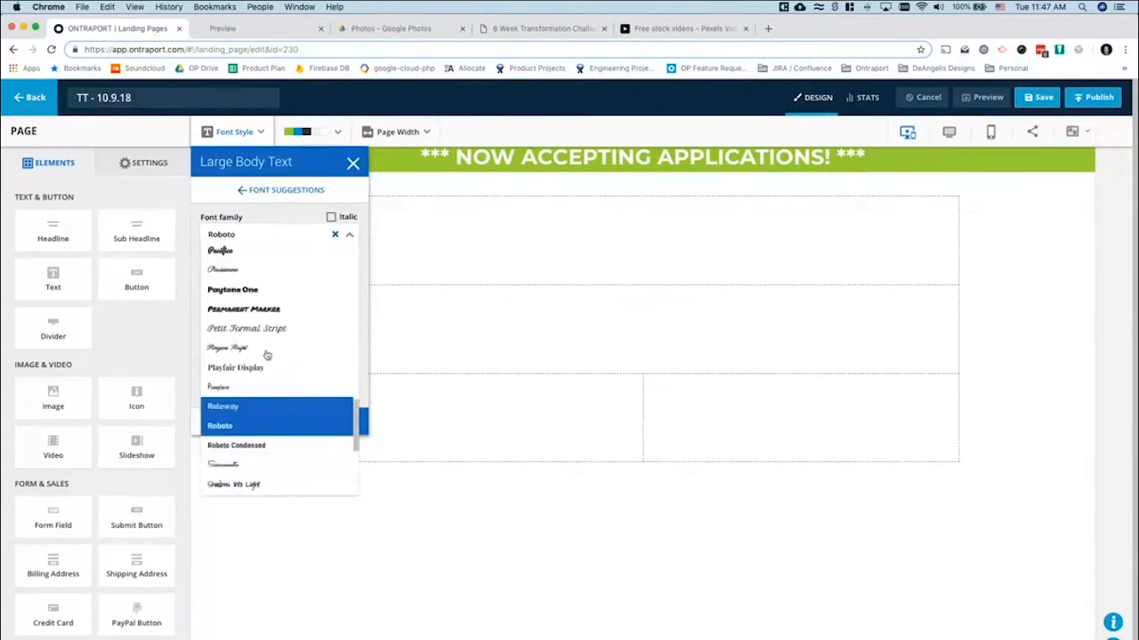
{"action": "left_click", "coordinate": [265, 269]}
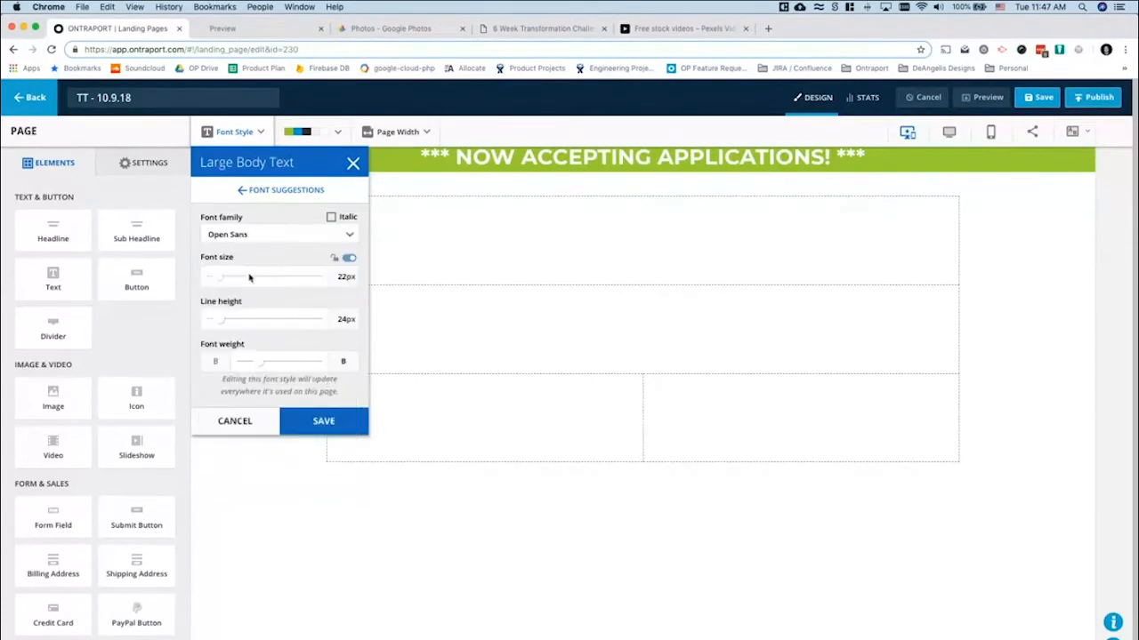
{"action": "left_click", "coordinate": [306, 434]}
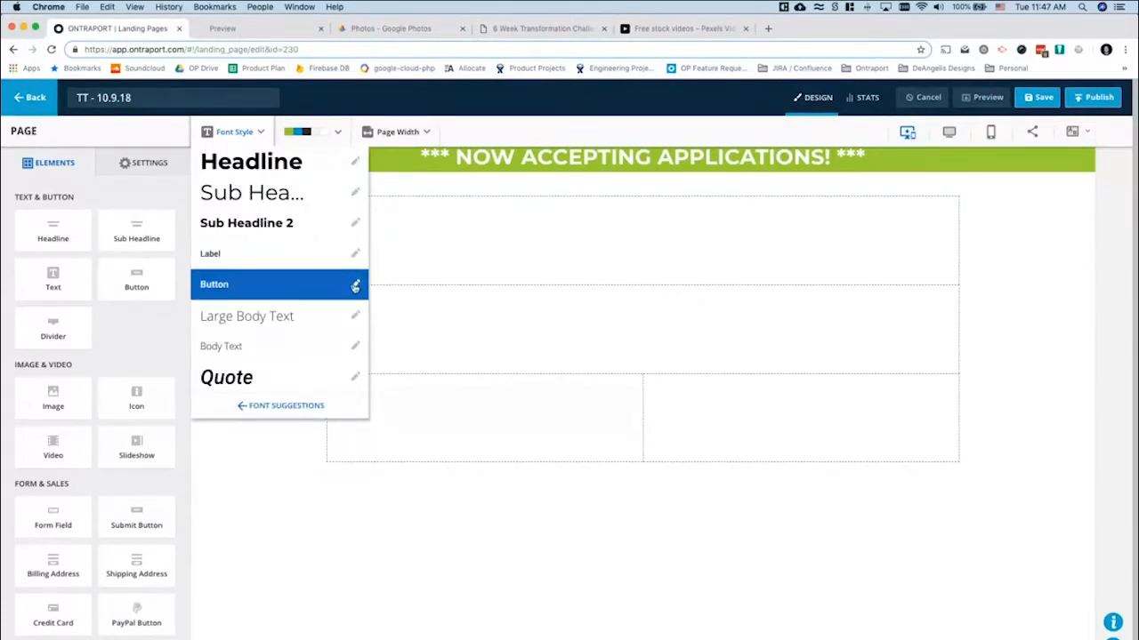
Examine the computed font properties of the 6 Week page's "YES, I WANT TO APPLY NOW" button and return to the landing page editor
{"action": "left_click", "coordinate": [531, 32]}
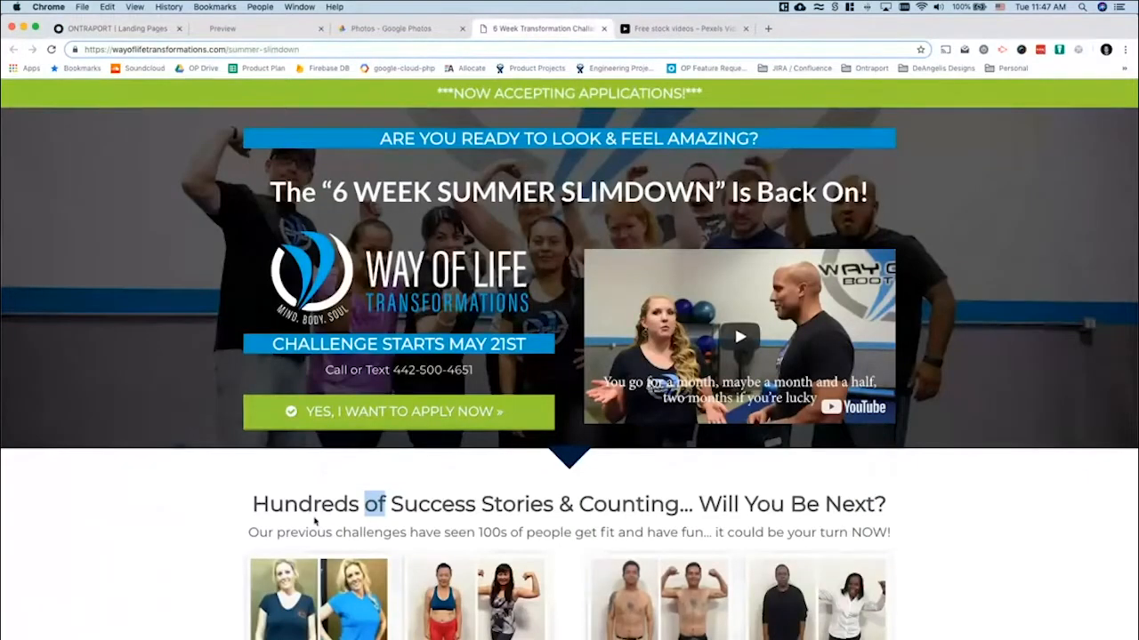
{"action": "right_click", "coordinate": [398, 412]}
{"action": "left_click", "coordinate": [445, 612]}
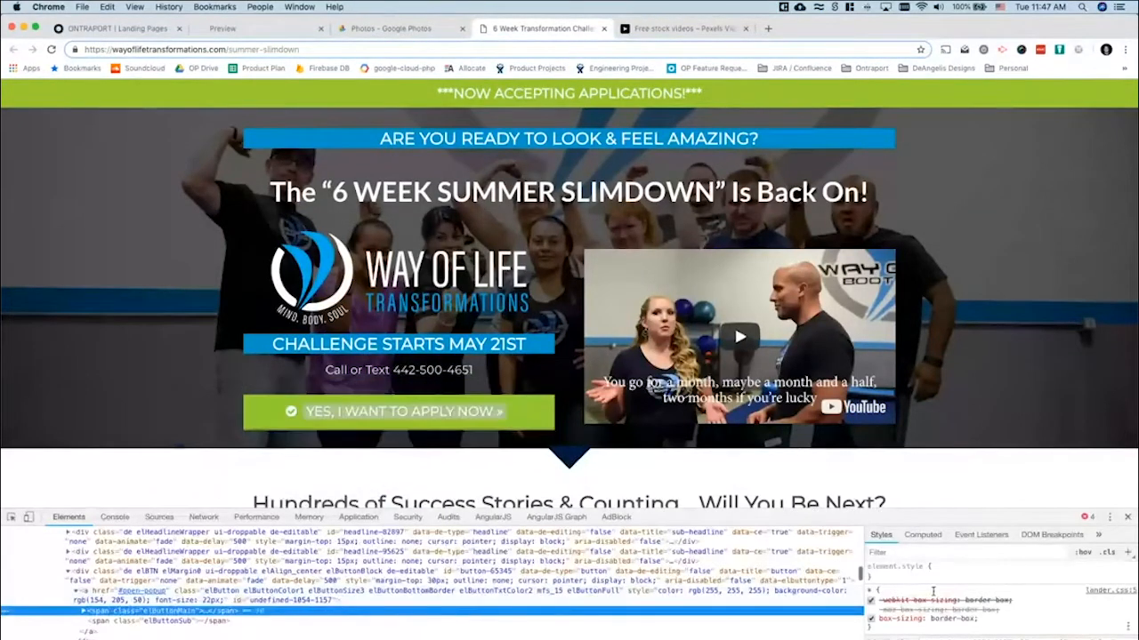
{"action": "left_click", "coordinate": [923, 536]}
{"action": "scroll", "coordinate": [978, 591], "scroll_direction": "down", "scroll_amount": 3}
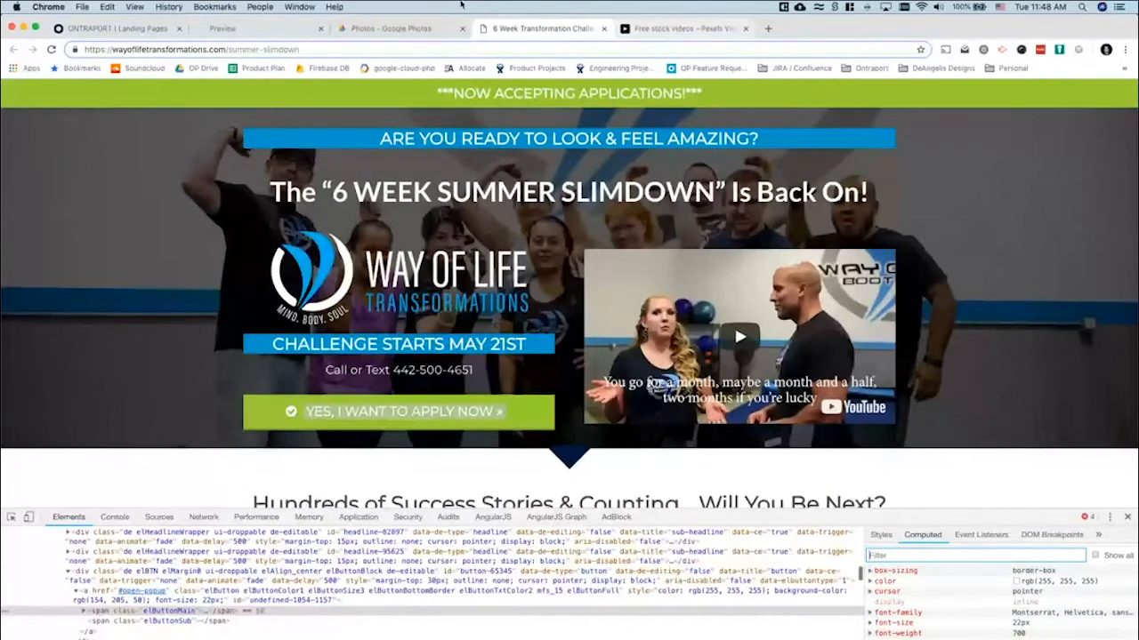
{"action": "left_click", "coordinate": [125, 29]}
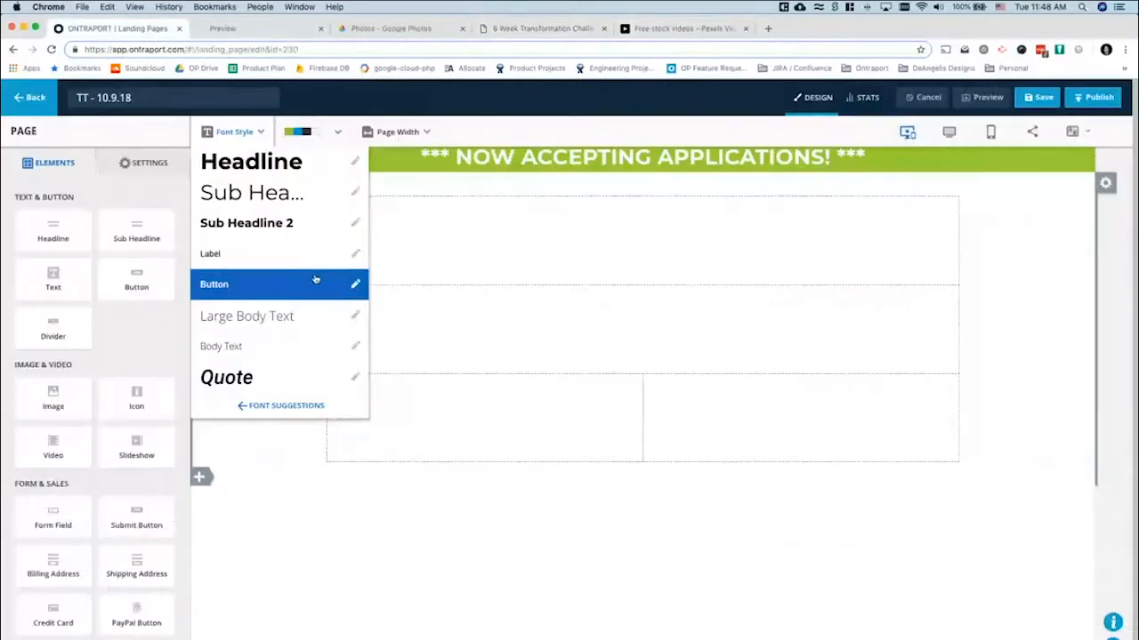
Set the Button text style's font family to Montserrat and save the style
{"action": "left_click", "coordinate": [355, 284]}
{"action": "left_click", "coordinate": [279, 239]}
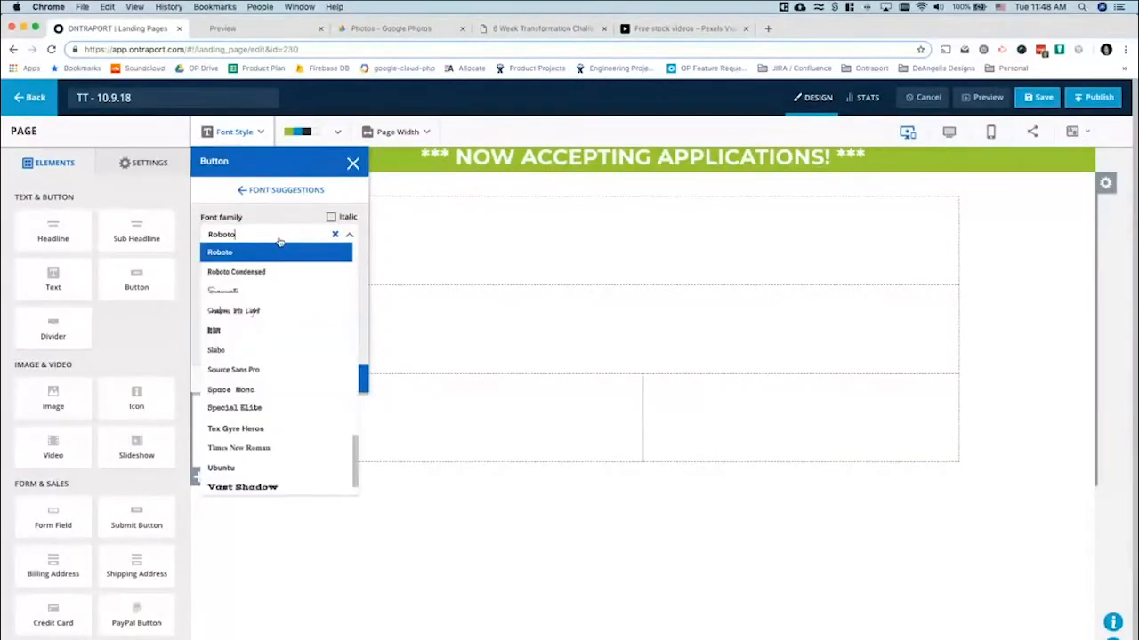
{"action": "scroll", "coordinate": [257, 309], "scroll_direction": "up", "scroll_amount": 8}
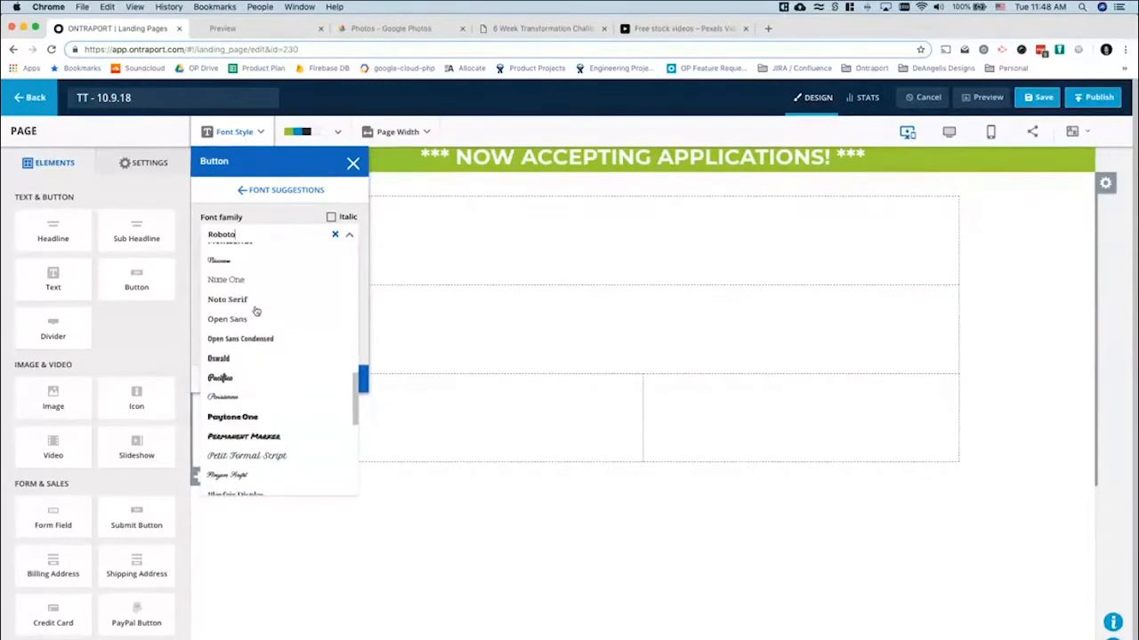
{"action": "scroll", "coordinate": [256, 311], "scroll_direction": "up", "scroll_amount": 3}
{"action": "left_click", "coordinate": [254, 306]}
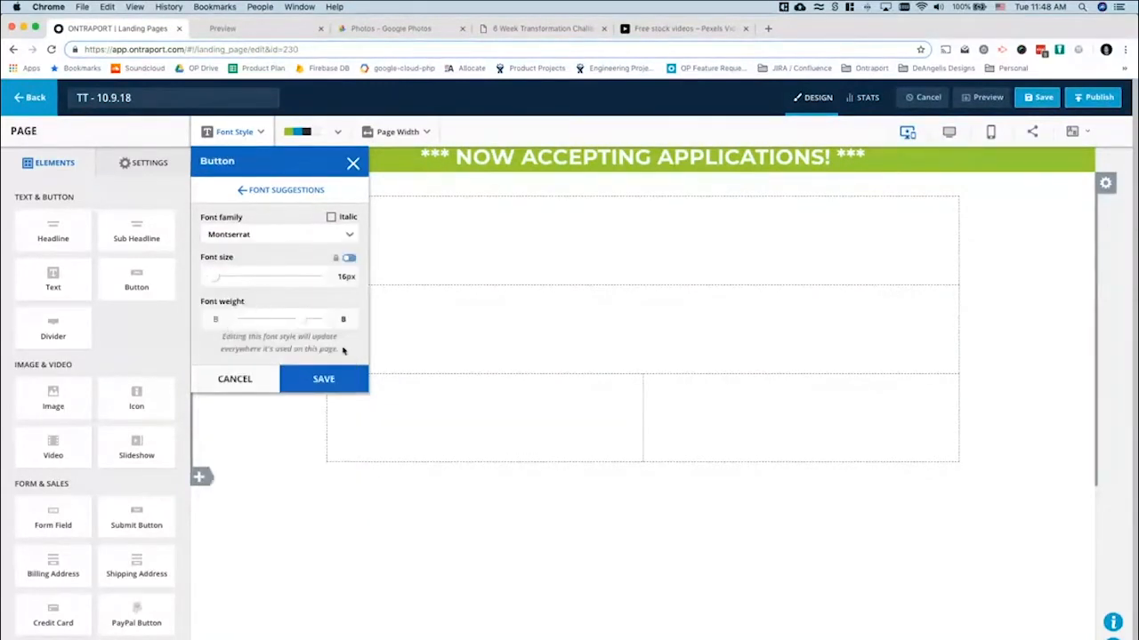
{"action": "left_click", "coordinate": [320, 377]}
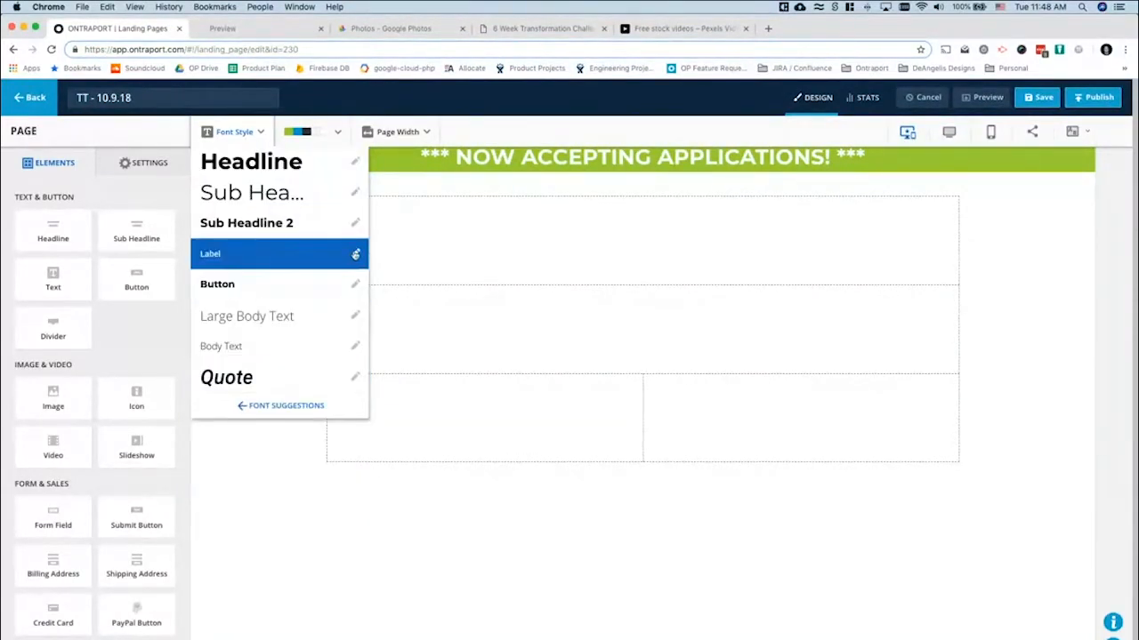
Set the Label text style's font family to Open Sans and save the style
{"action": "left_click", "coordinate": [355, 255]}
{"action": "left_click", "coordinate": [294, 235]}
{"action": "scroll", "coordinate": [267, 331], "scroll_direction": "up", "scroll_amount": 3}
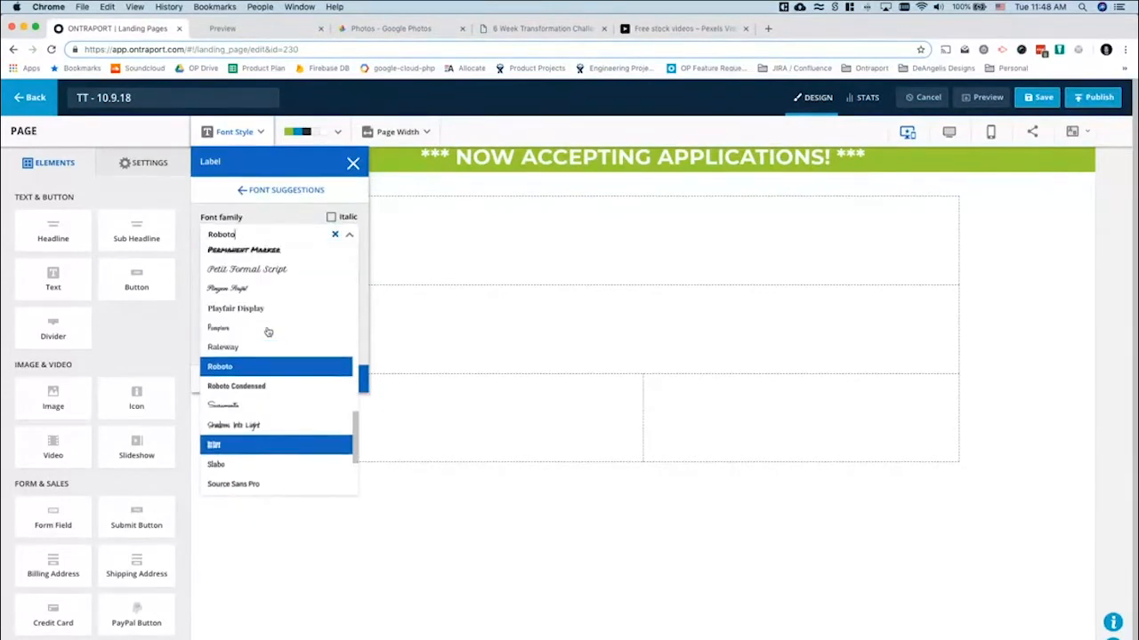
{"action": "scroll", "coordinate": [268, 332], "scroll_direction": "up", "scroll_amount": 5}
{"action": "left_click", "coordinate": [245, 304]}
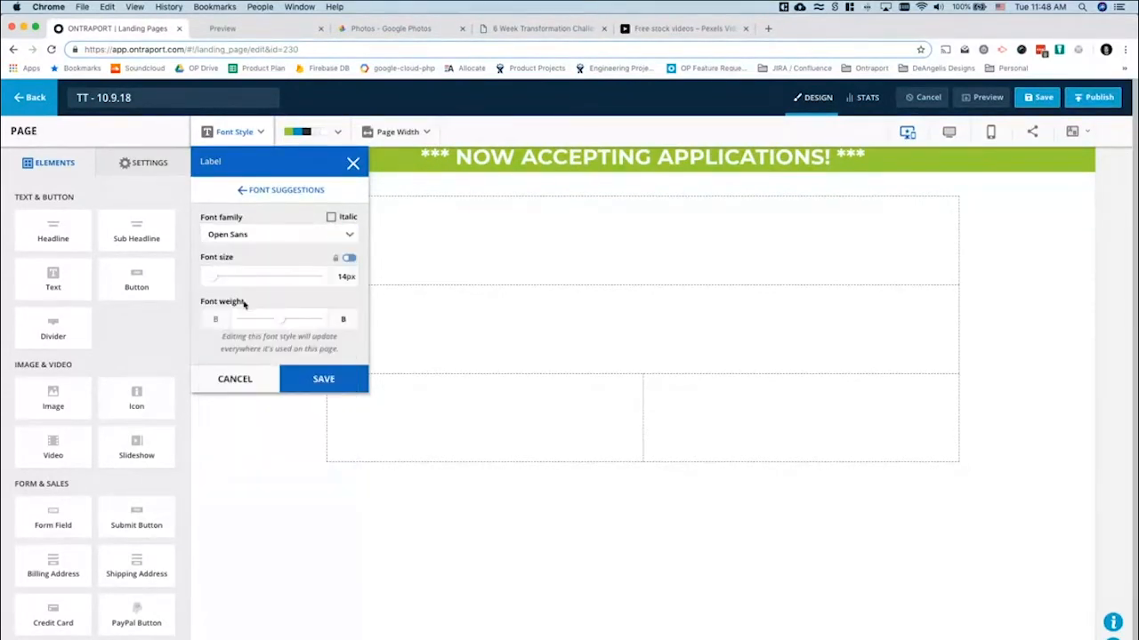
{"action": "left_click", "coordinate": [303, 376]}
Set the Quote text style's font family to Montserrat and save the style
{"action": "left_click", "coordinate": [353, 379]}
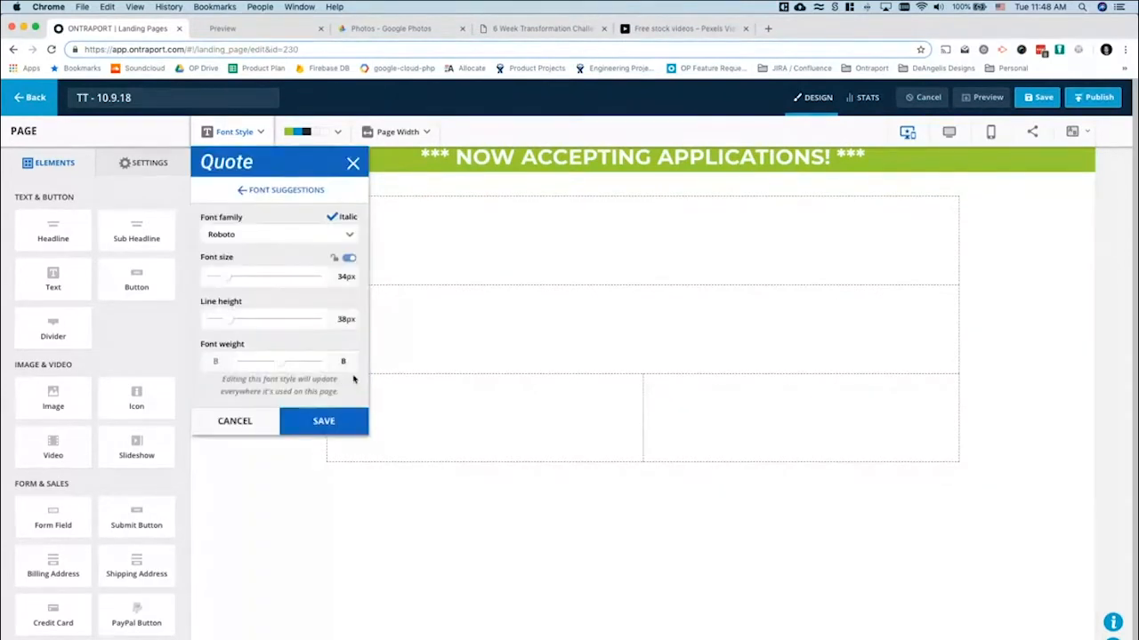
{"action": "left_click", "coordinate": [300, 234]}
{"action": "scroll", "coordinate": [296, 408], "scroll_direction": "up", "scroll_amount": 3}
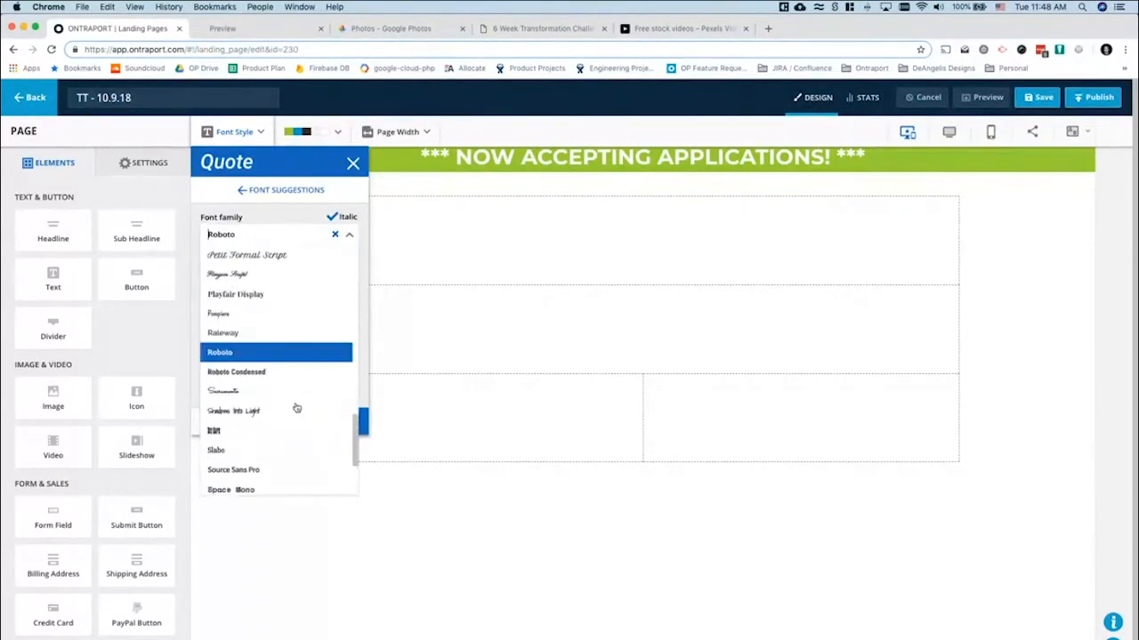
{"action": "scroll", "coordinate": [296, 408], "scroll_direction": "up", "scroll_amount": 5}
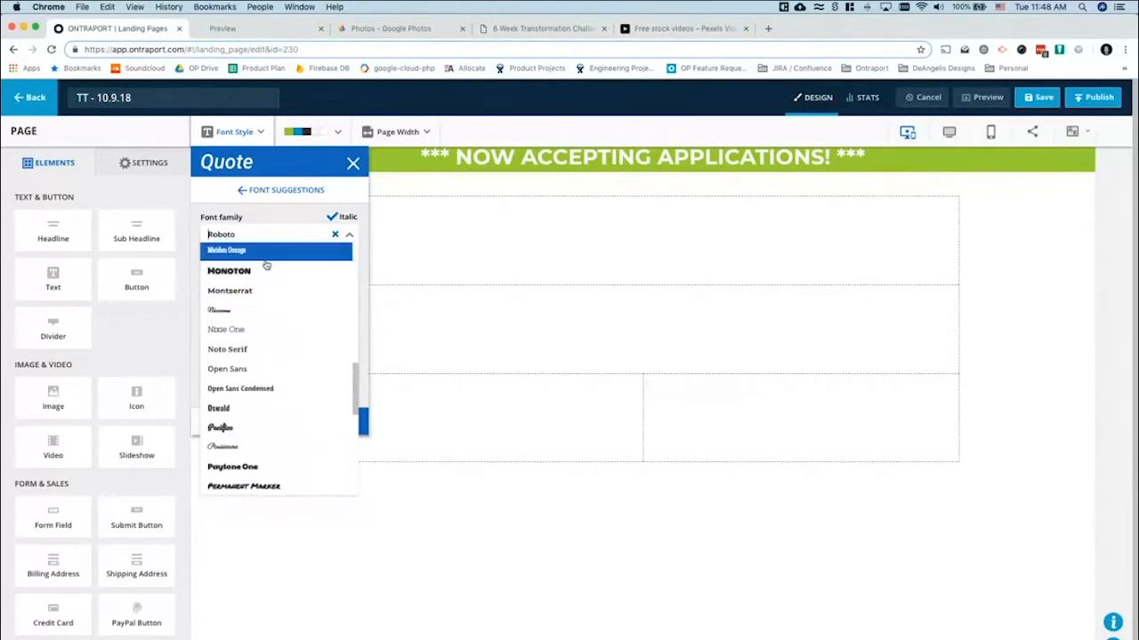
{"action": "left_click", "coordinate": [258, 290]}
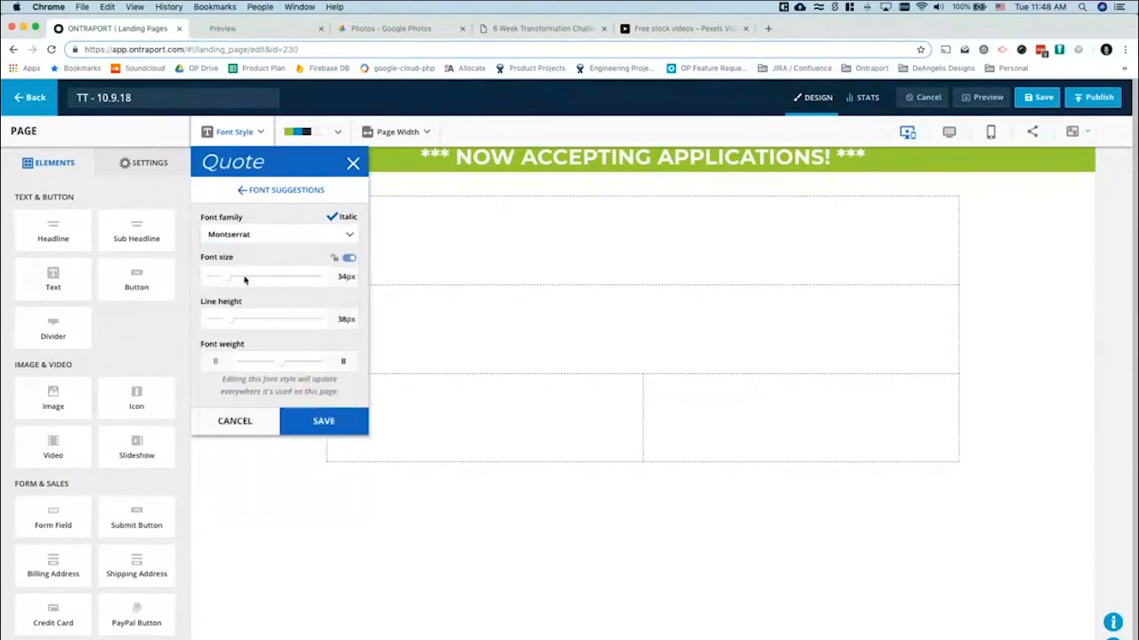
{"action": "left_click", "coordinate": [298, 420]}
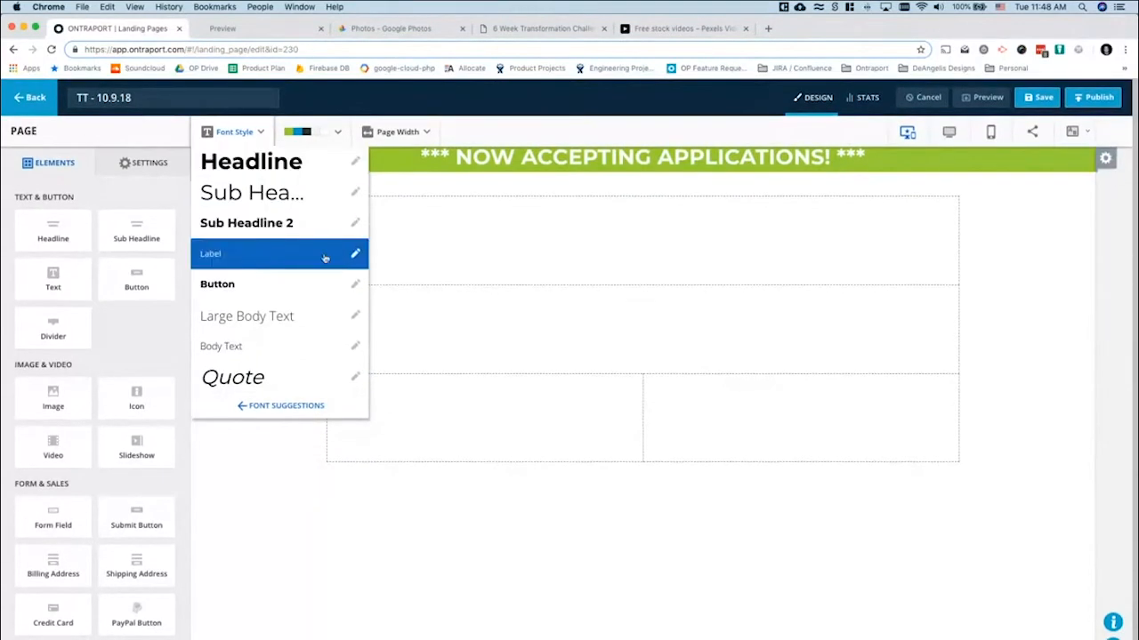
Open the Sub Headline style's settings, and inspect the font of the 6 Week page's "6 WEEK SUMMER SLIMDOWN" headline for comparison
{"action": "left_click", "coordinate": [355, 194]}
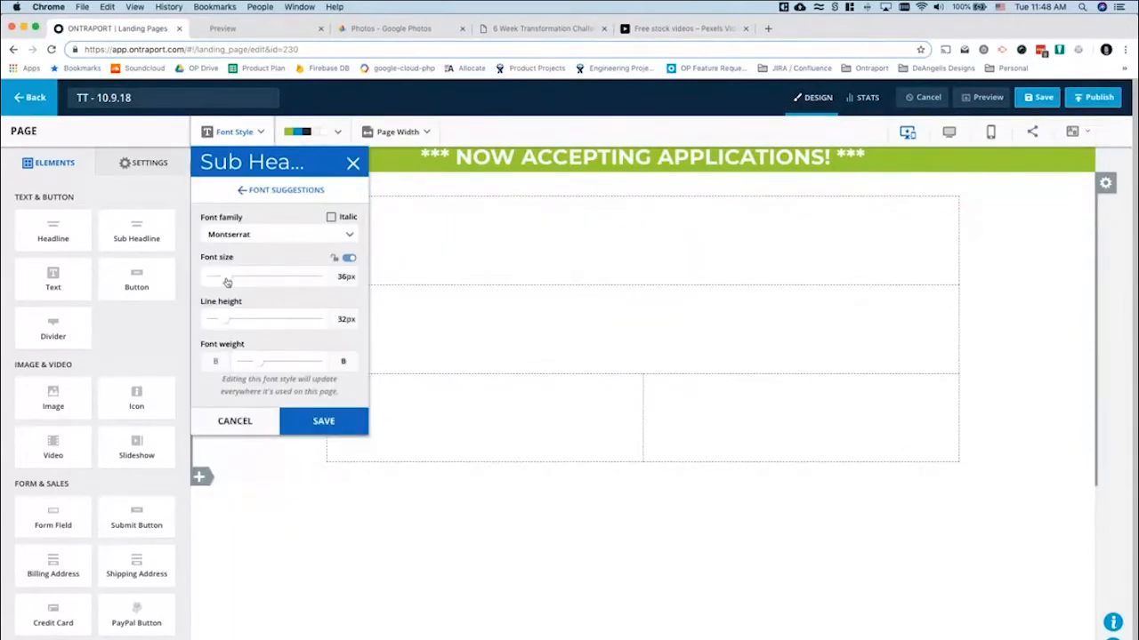
{"action": "left_click", "coordinate": [542, 28]}
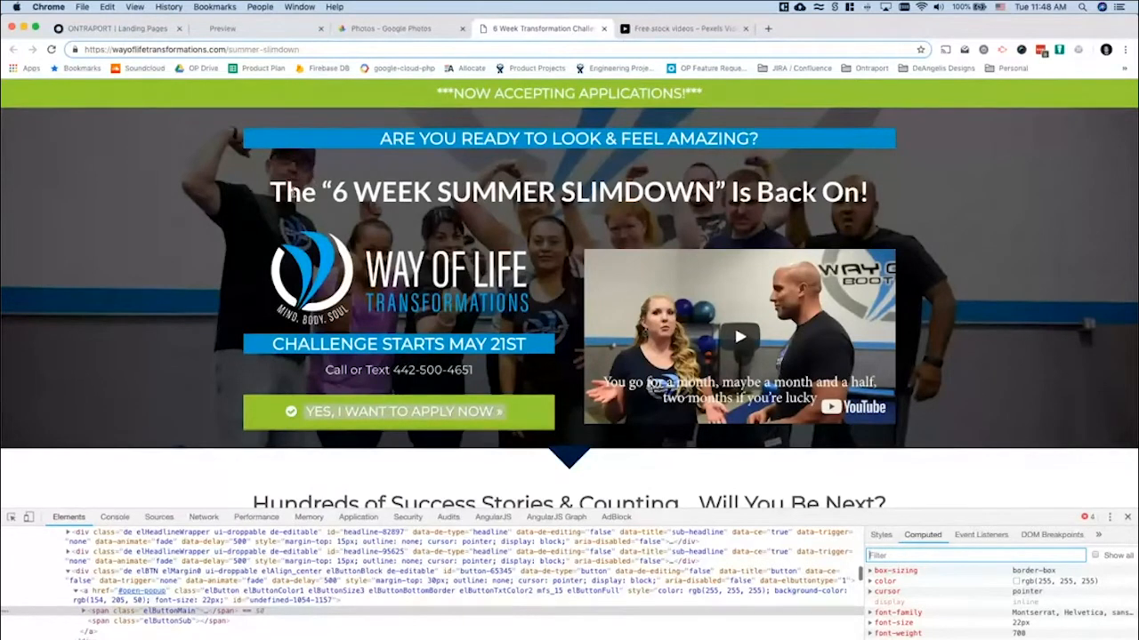
{"action": "right_click", "coordinate": [295, 190]}
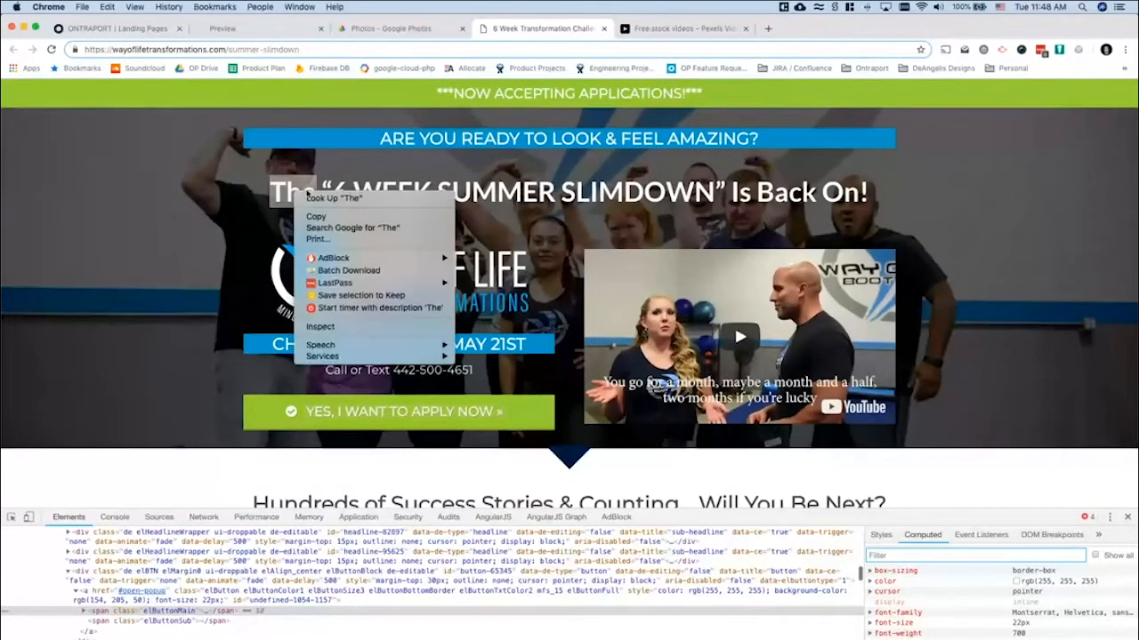
{"action": "left_click", "coordinate": [326, 330]}
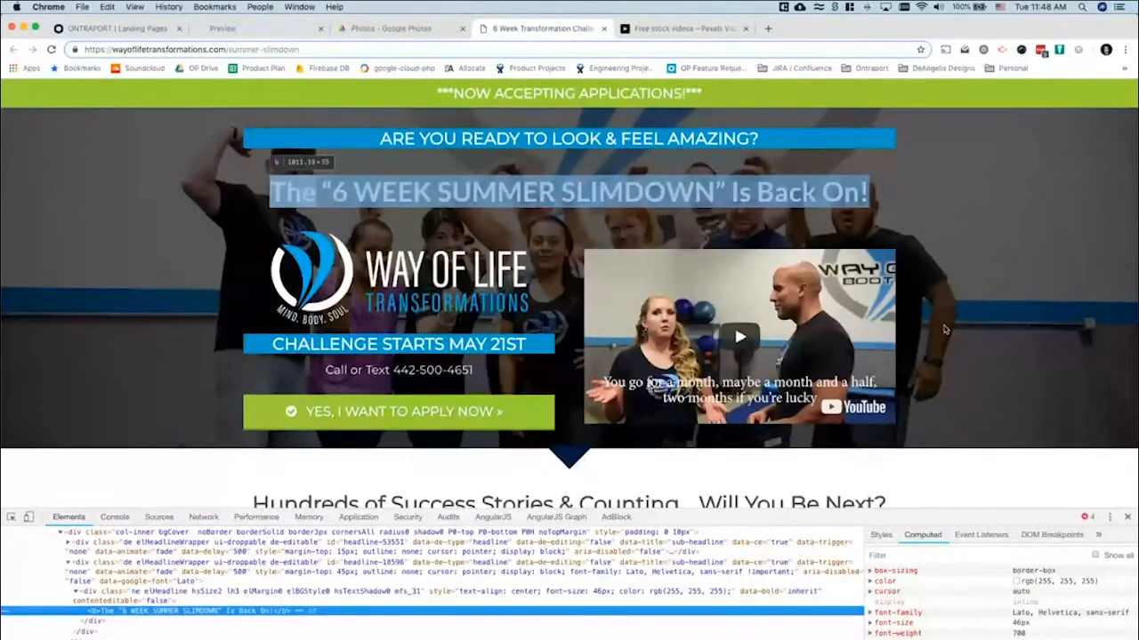
Examine the computed font properties of the "Our Simple, Yet Powerful Recipe for Success" heading, and return to save the Sub Headline style as it is
{"action": "scroll", "coordinate": [945, 329], "scroll_direction": "down", "scroll_amount": 15}
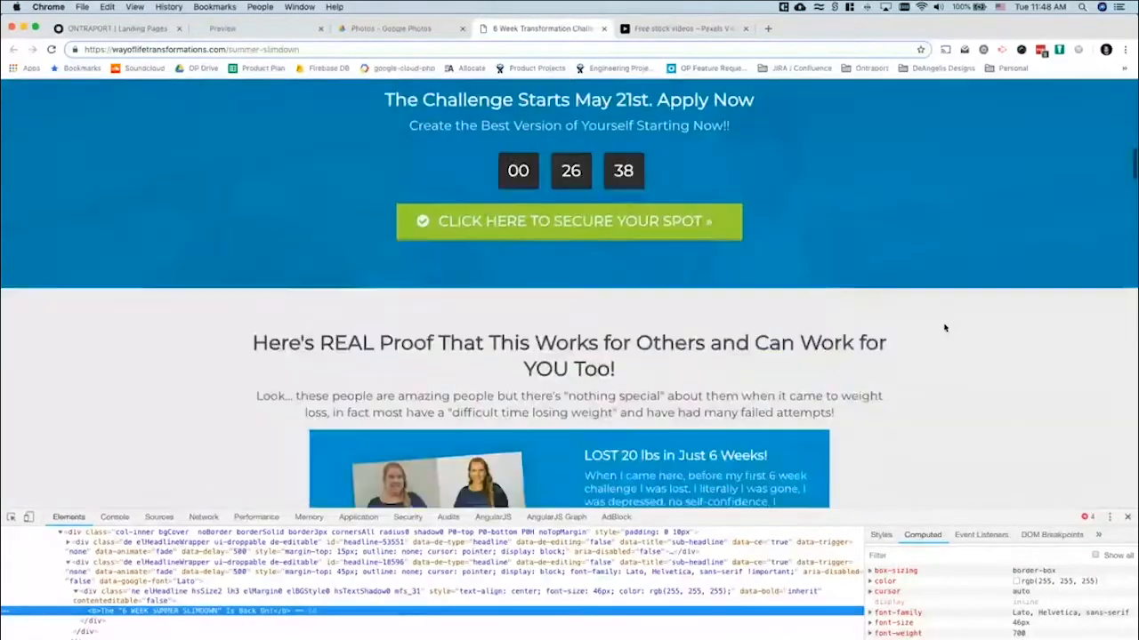
{"action": "scroll", "coordinate": [944, 329], "scroll_direction": "down", "scroll_amount": 20}
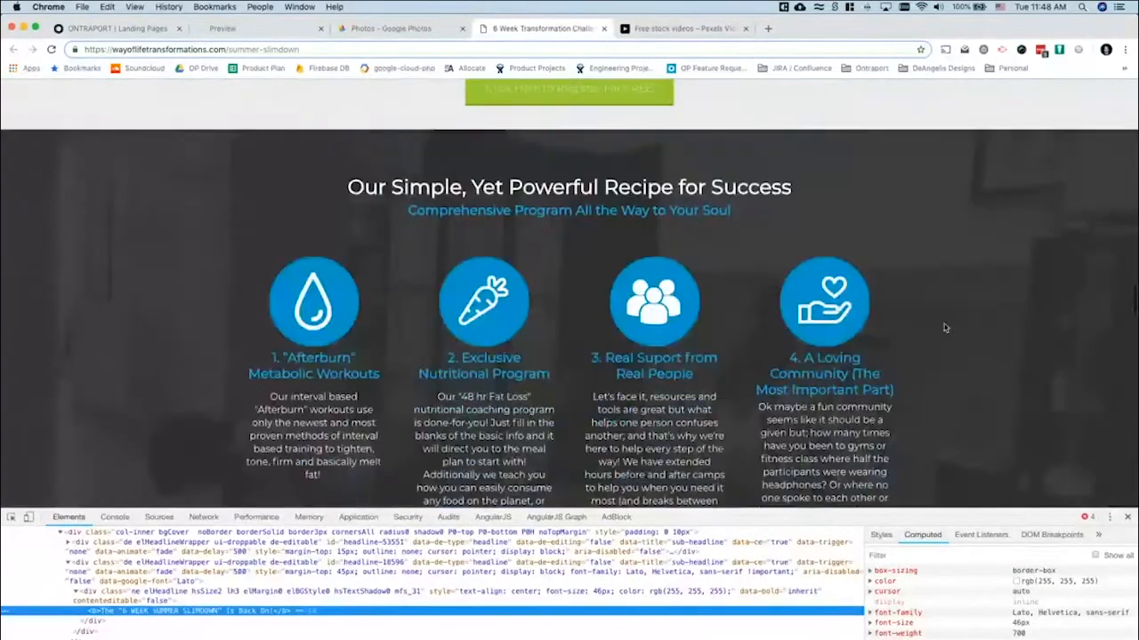
{"action": "scroll", "coordinate": [520, 347], "scroll_direction": "up", "scroll_amount": 3}
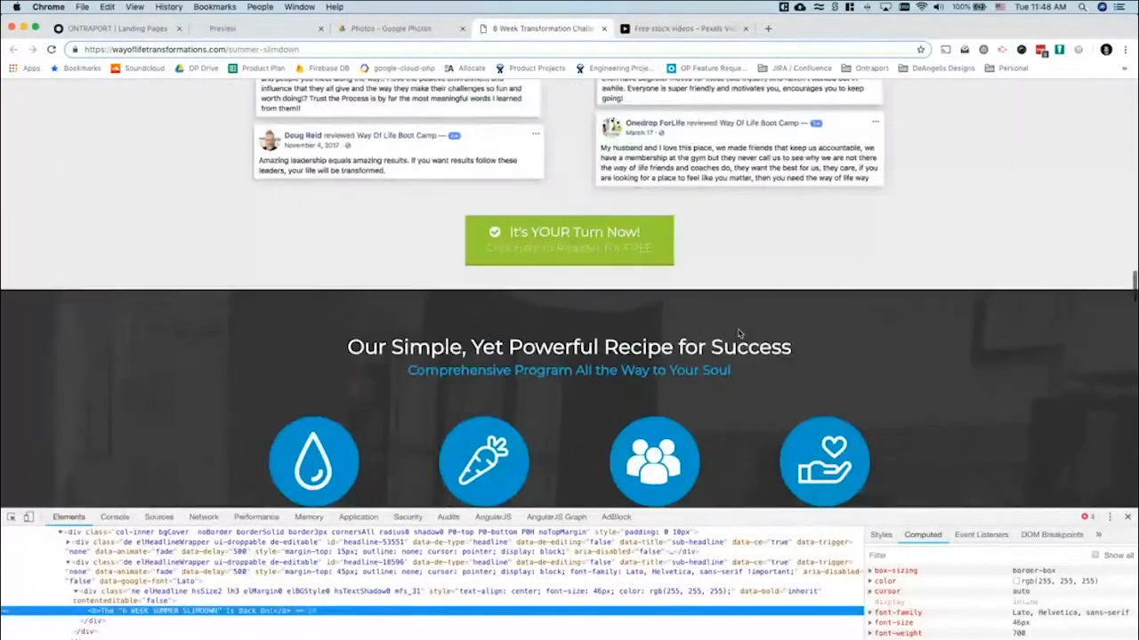
{"action": "right_click", "coordinate": [519, 338]}
{"action": "left_click", "coordinate": [570, 477]}
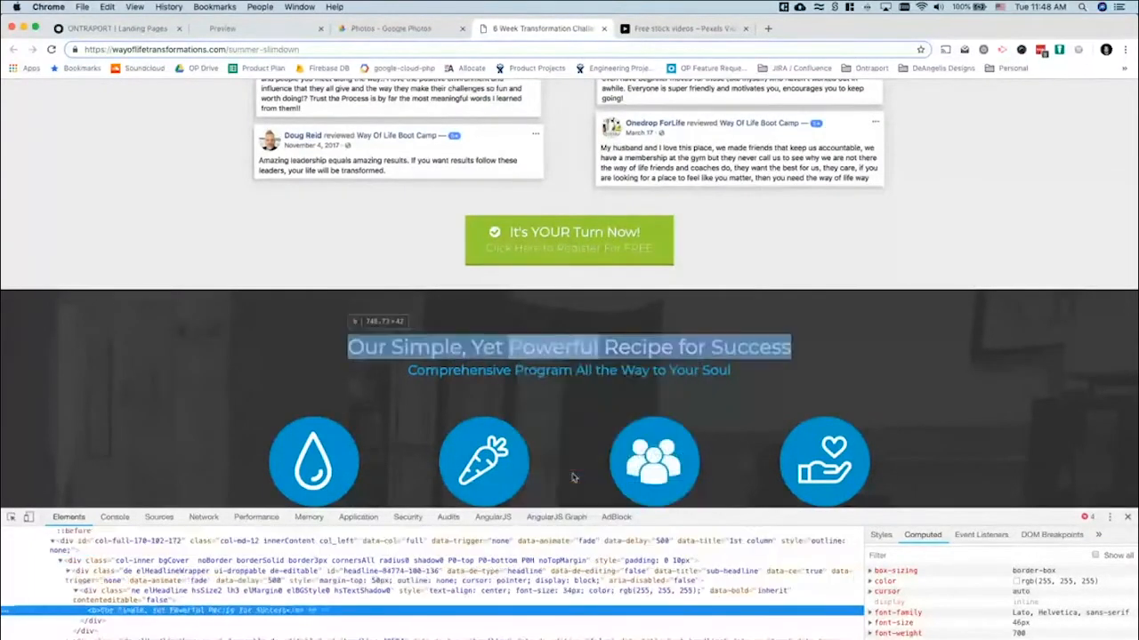
{"action": "scroll", "coordinate": [1005, 633], "scroll_direction": "up", "scroll_amount": 3}
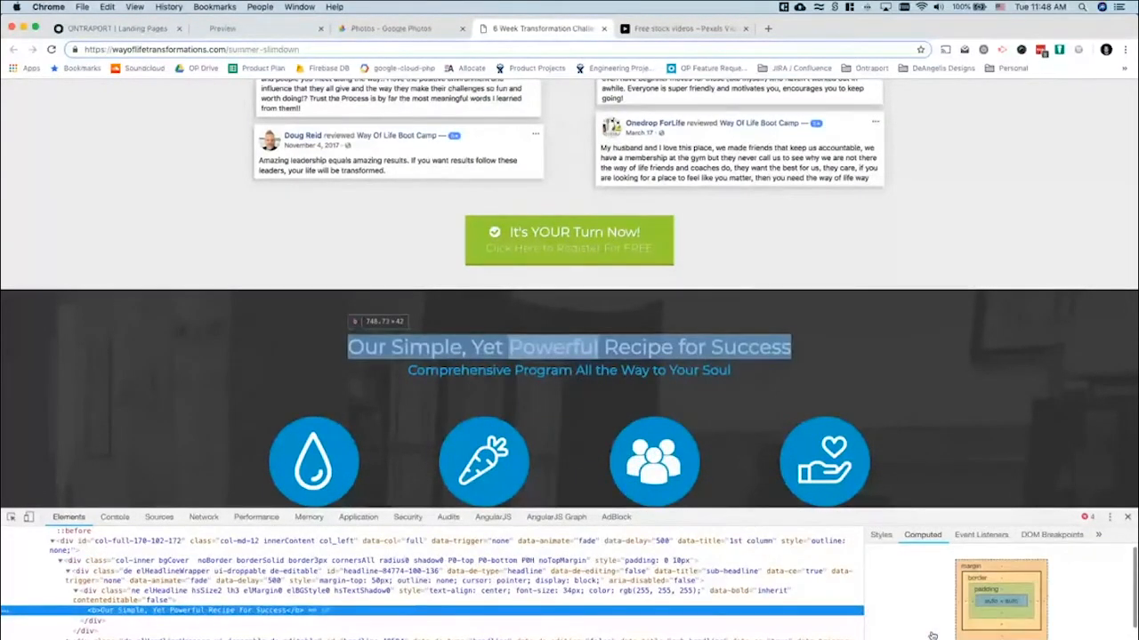
{"action": "scroll", "coordinate": [931, 634], "scroll_direction": "down", "scroll_amount": 5}
{"action": "scroll", "coordinate": [931, 634], "scroll_direction": "down", "scroll_amount": 1}
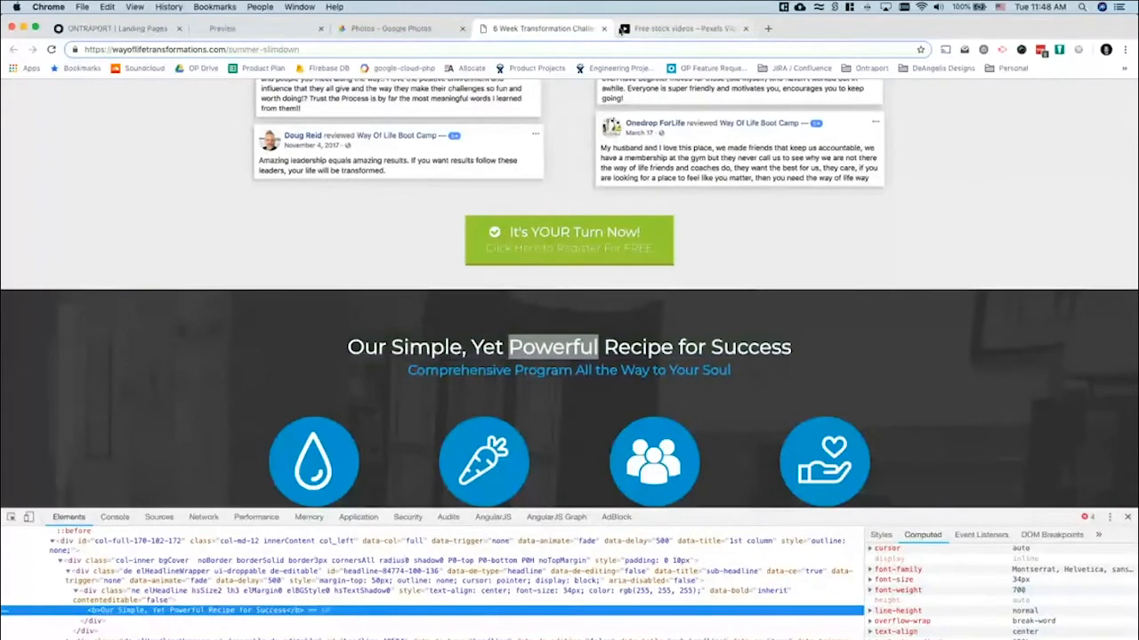
{"action": "left_click", "coordinate": [132, 29]}
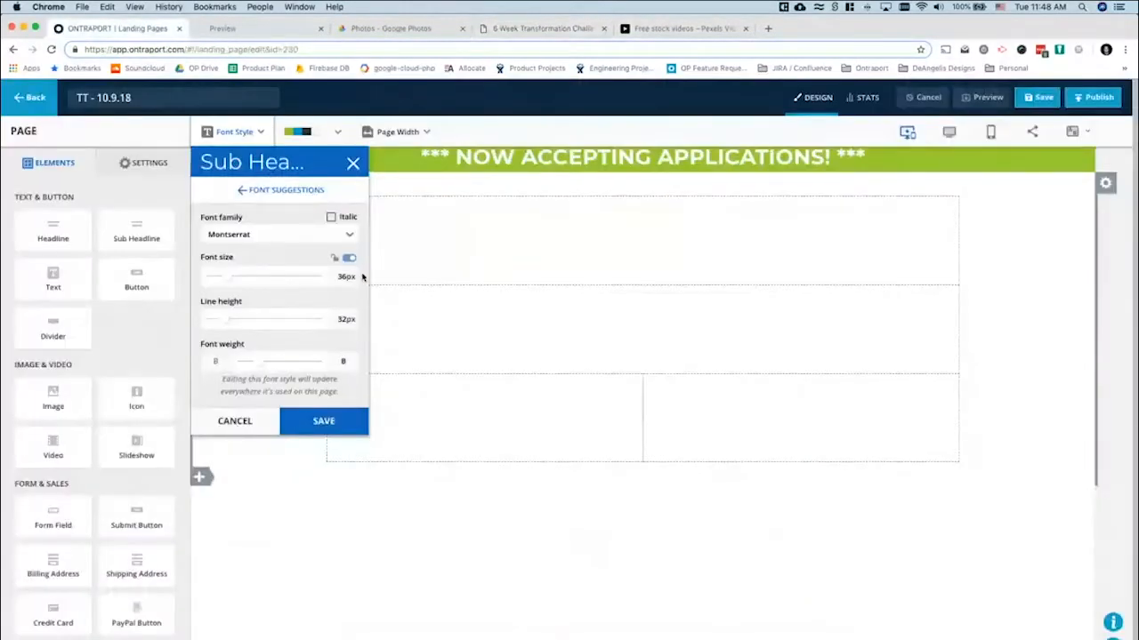
{"action": "left_click", "coordinate": [292, 421]}
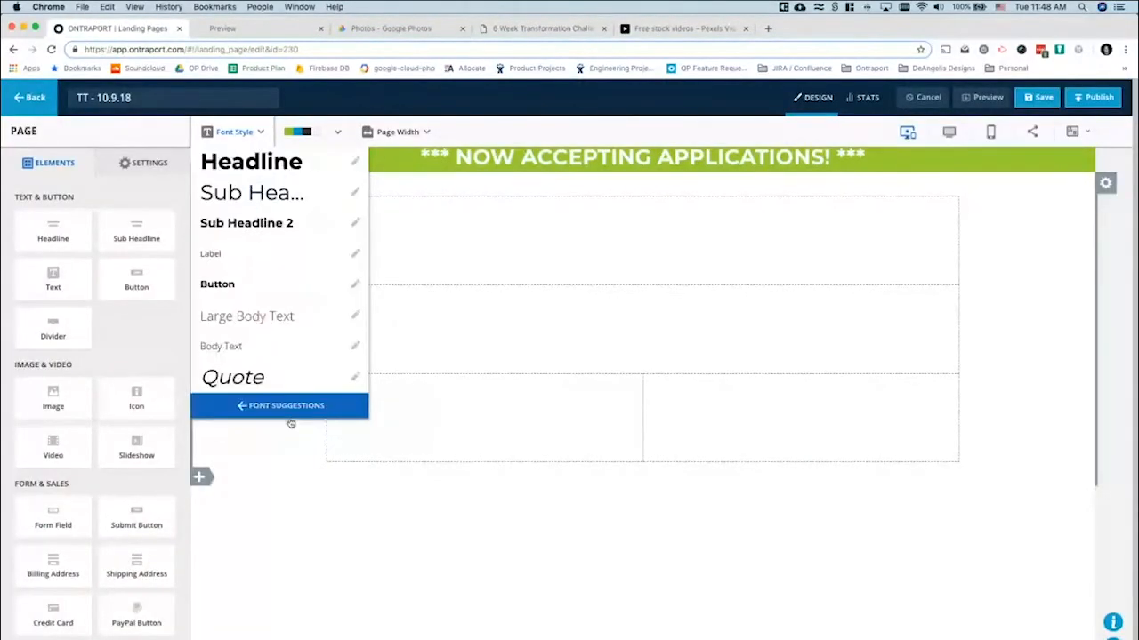
Set the Headline style's font size to 34px and save the style
{"action": "left_click", "coordinate": [349, 162]}
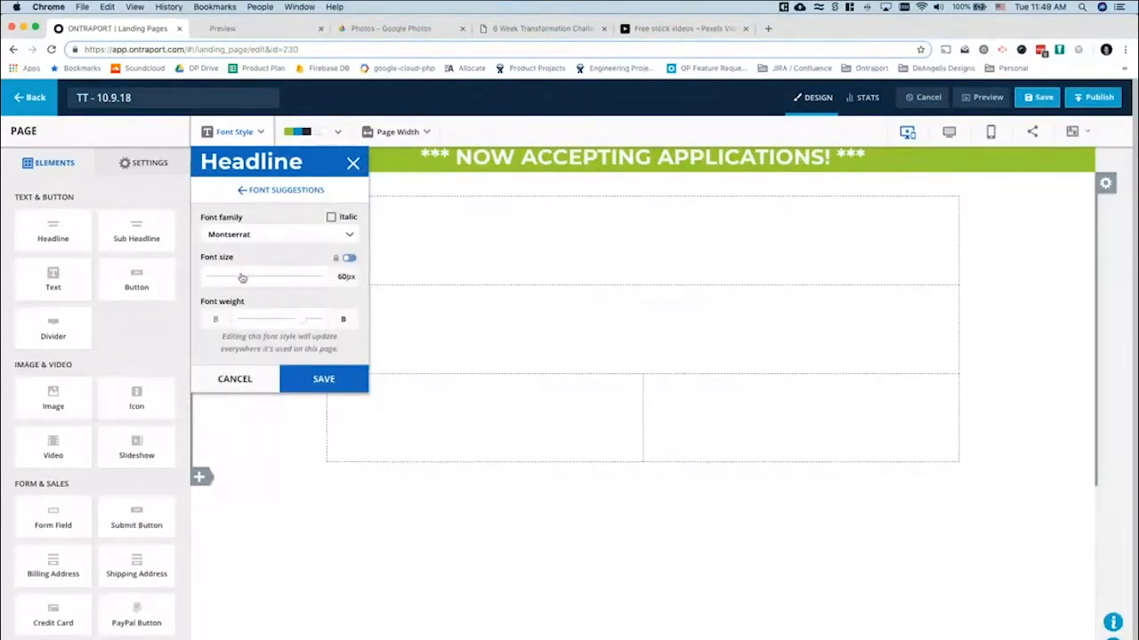
{"action": "left_click_drag", "start_coordinate": [241, 278], "coordinate": [225, 278]}
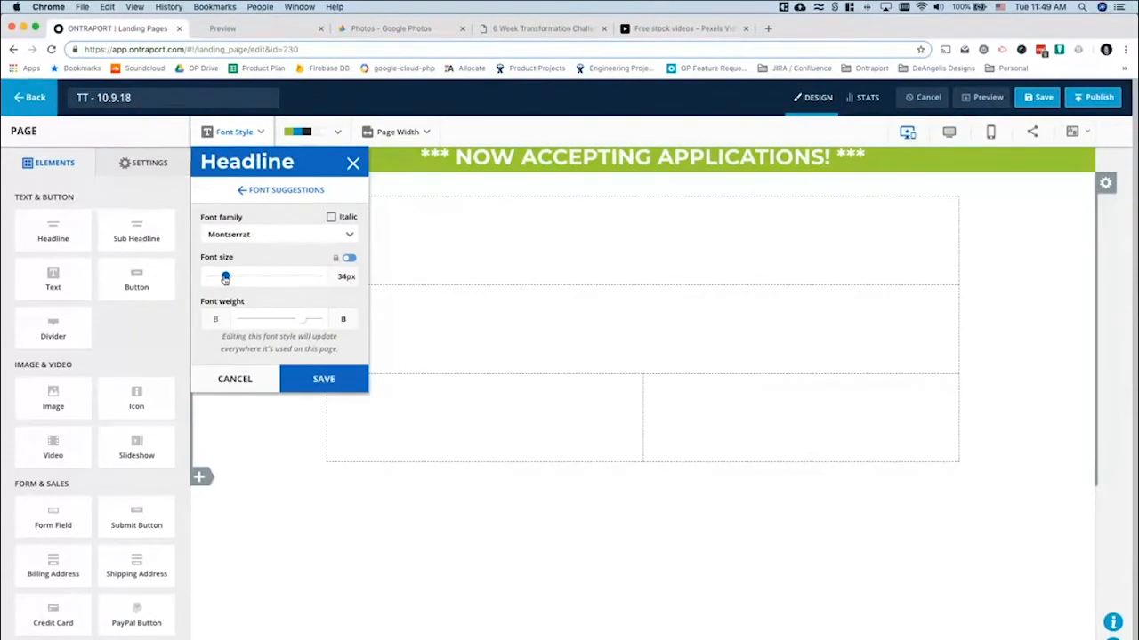
{"action": "left_click", "coordinate": [319, 381]}
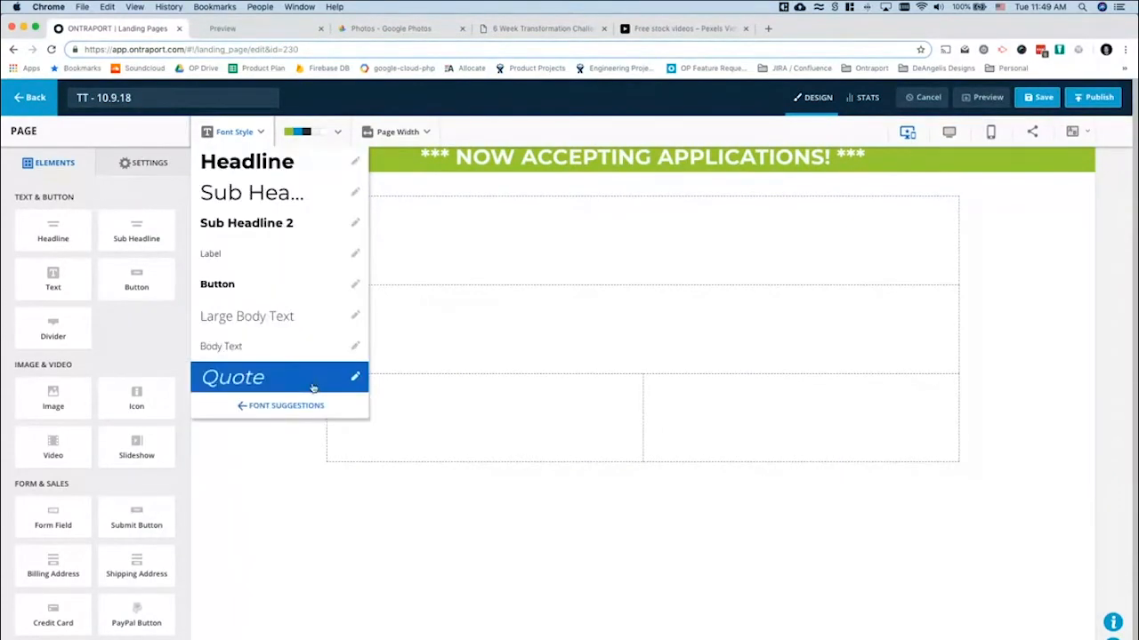
Inspect the 6 Week page's "ARE YOU READY TO LOOK & FEEL AMAZING?" banner text for its font size and return to the landing page editor
{"action": "left_click", "coordinate": [539, 28]}
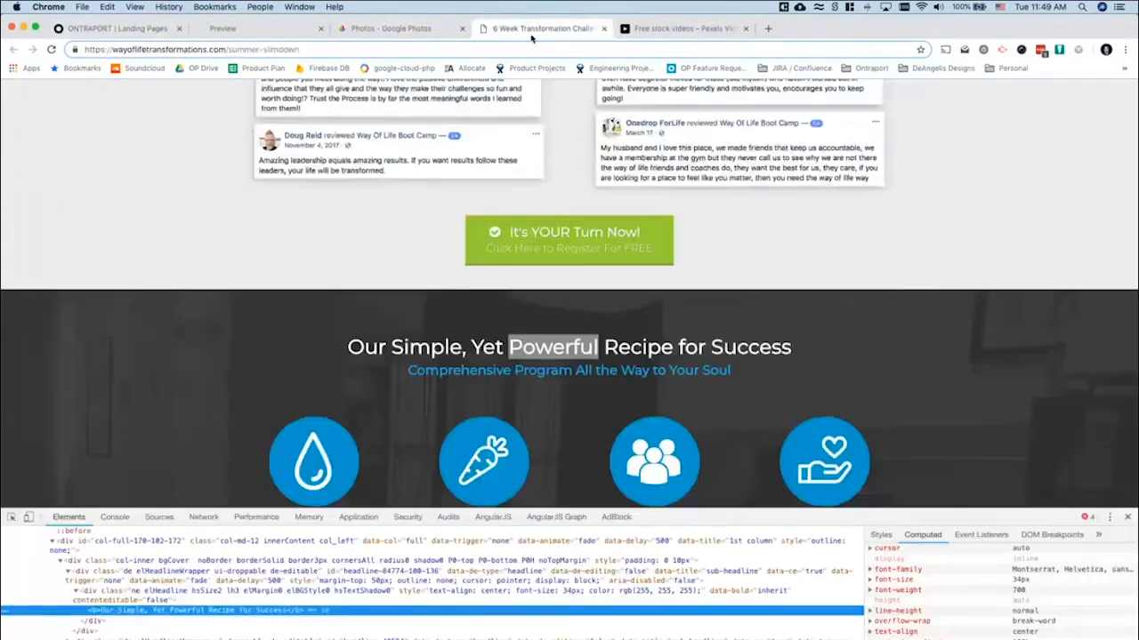
{"action": "scroll", "coordinate": [476, 323], "scroll_direction": "down", "scroll_amount": 10}
{"action": "scroll", "coordinate": [476, 322], "scroll_direction": "up", "scroll_amount": 15}
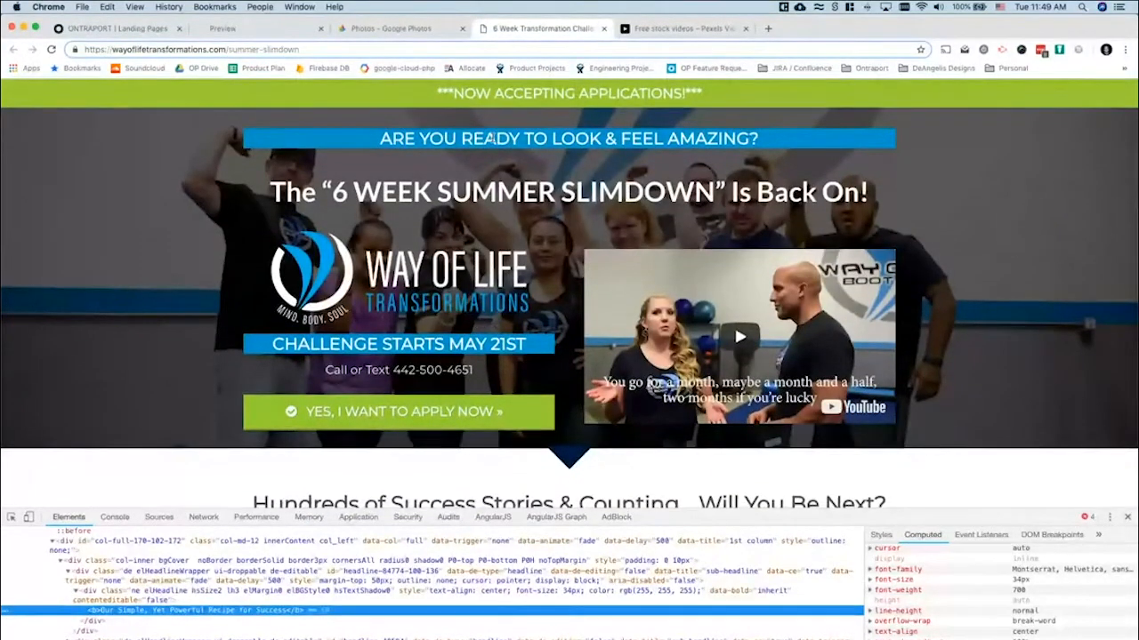
{"action": "right_click", "coordinate": [492, 138]}
{"action": "left_click", "coordinate": [529, 265]}
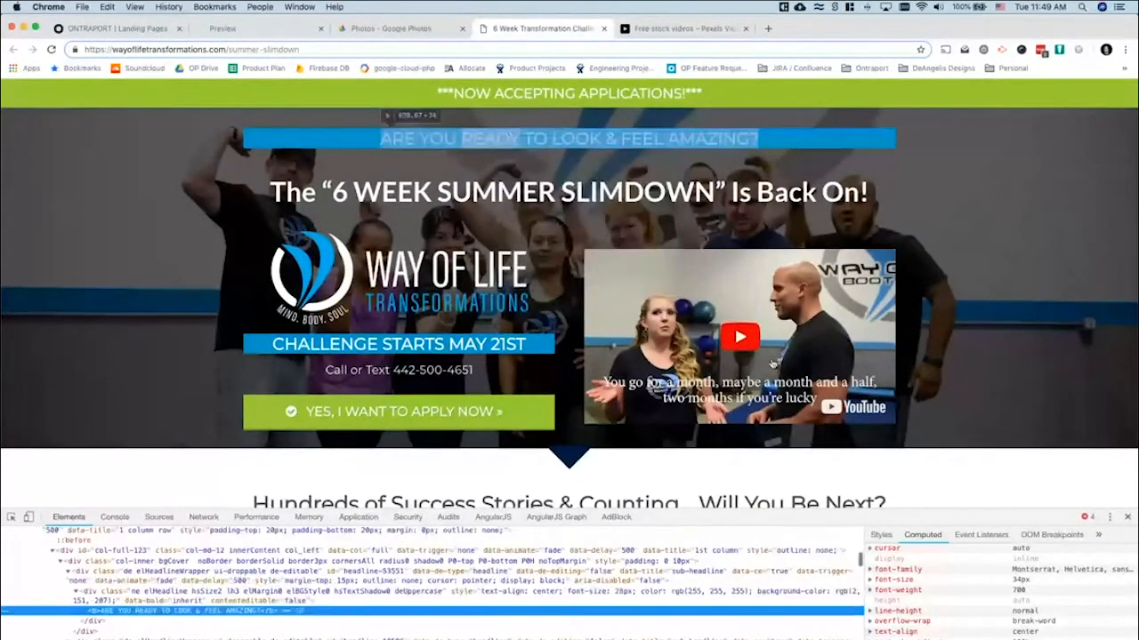
{"action": "left_click", "coordinate": [140, 34]}
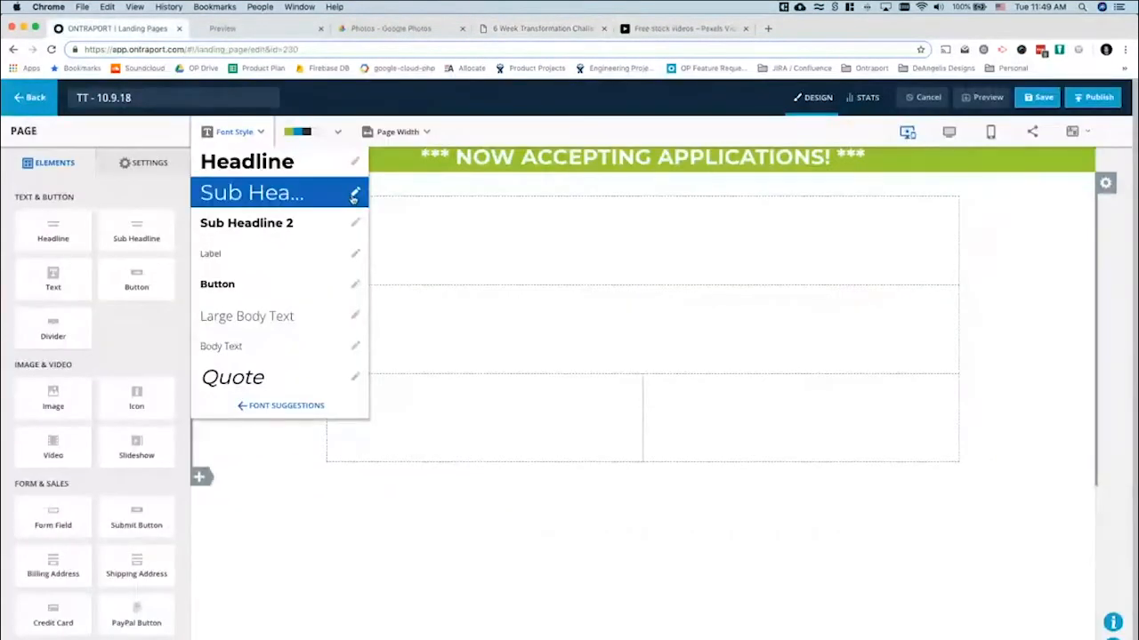
Set the Sub Headline style's font size to 28px, lock its line height to the font size, and save the style
{"action": "left_click", "coordinate": [353, 194]}
{"action": "left_click_drag", "start_coordinate": [230, 285], "coordinate": [226, 282]}
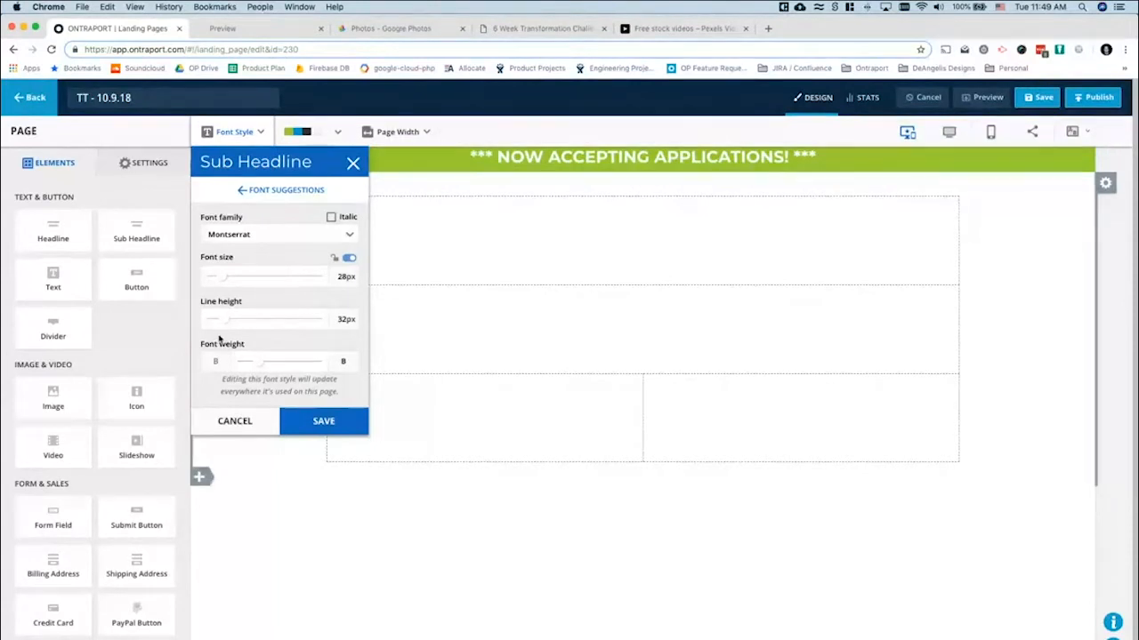
{"action": "left_click_drag", "start_coordinate": [223, 322], "coordinate": [220, 322]}
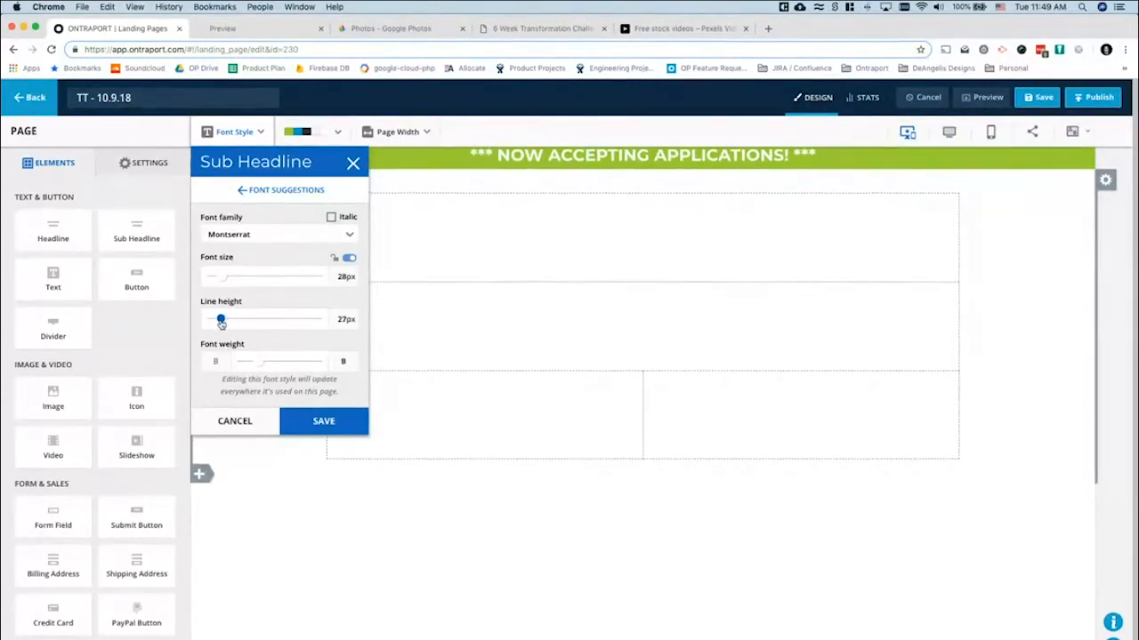
{"action": "left_click", "coordinate": [347, 259]}
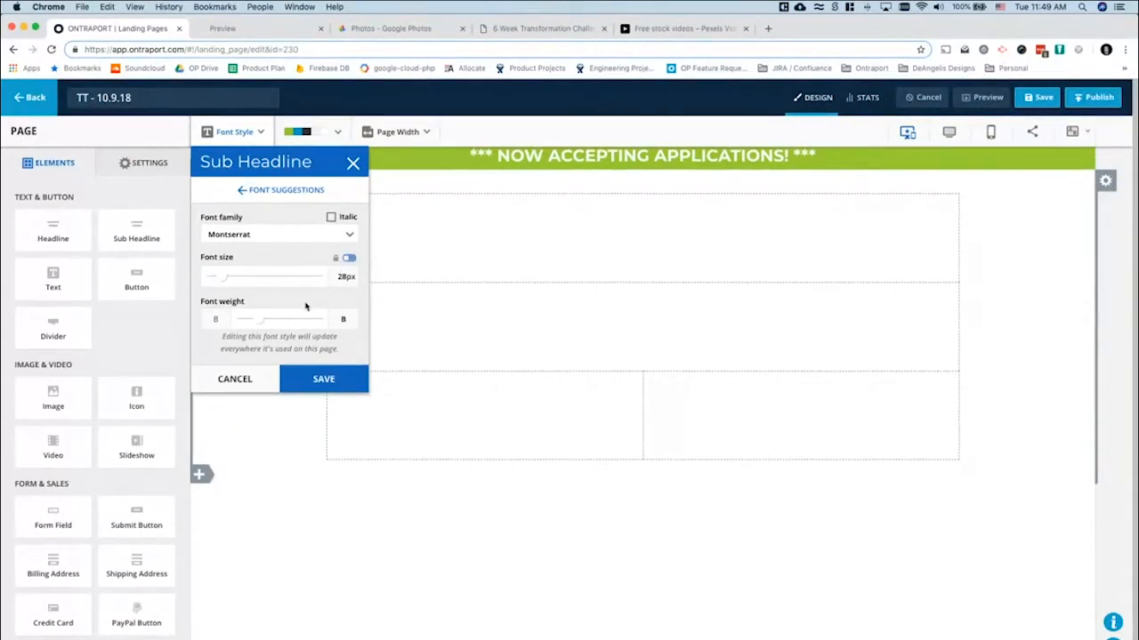
{"action": "left_click", "coordinate": [347, 259]}
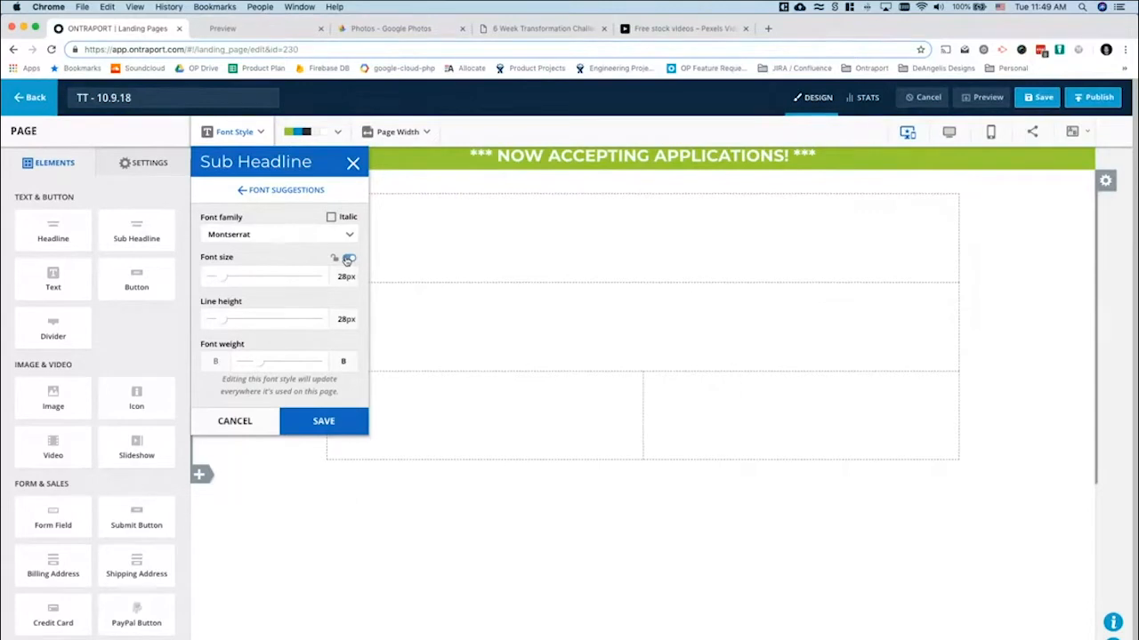
{"action": "left_click", "coordinate": [347, 258]}
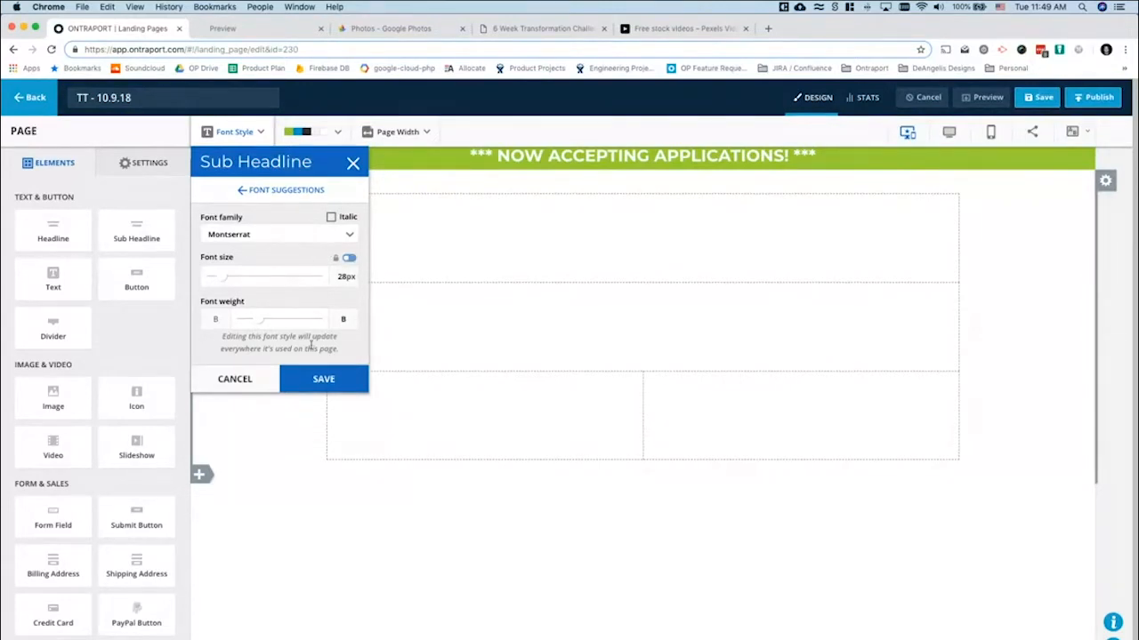
{"action": "left_click", "coordinate": [318, 380]}
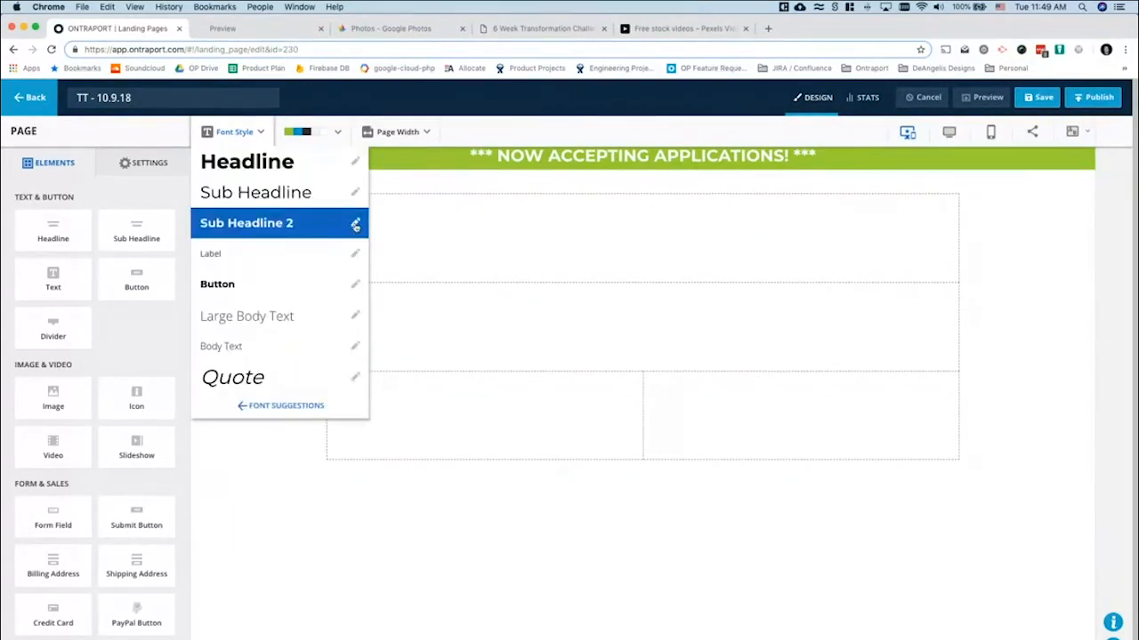
Open the Sub Headline 2 style's settings, and inspect the font of the 6 Week page's "LOST 20 lbs in Just 6 Weeks!" heading for comparison
{"action": "left_click", "coordinate": [355, 225]}
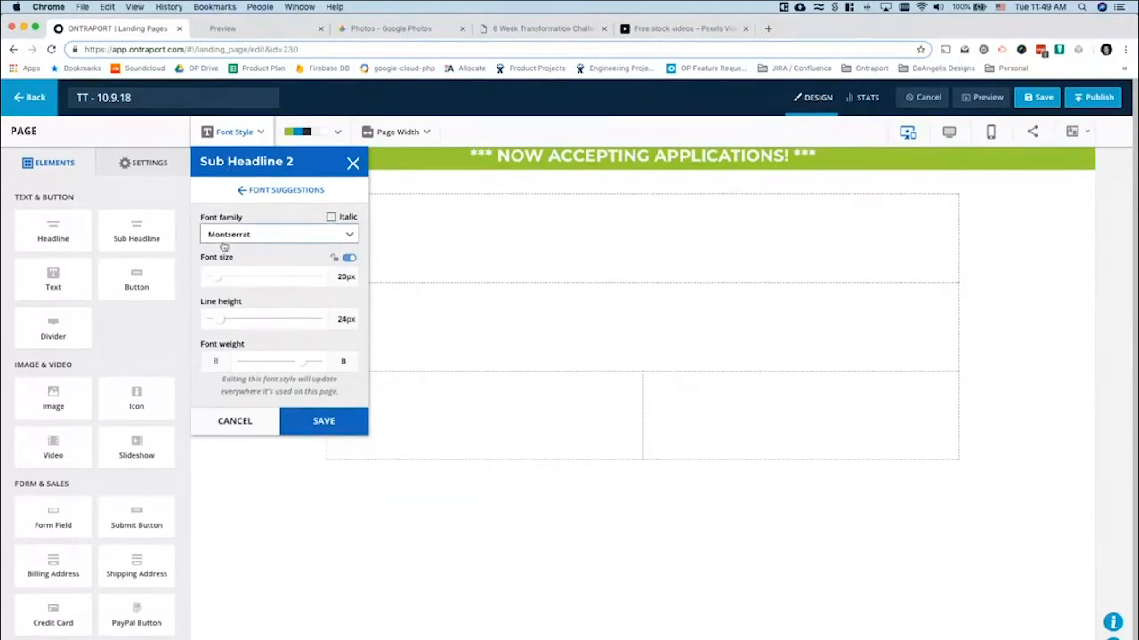
{"action": "left_click", "coordinate": [495, 30]}
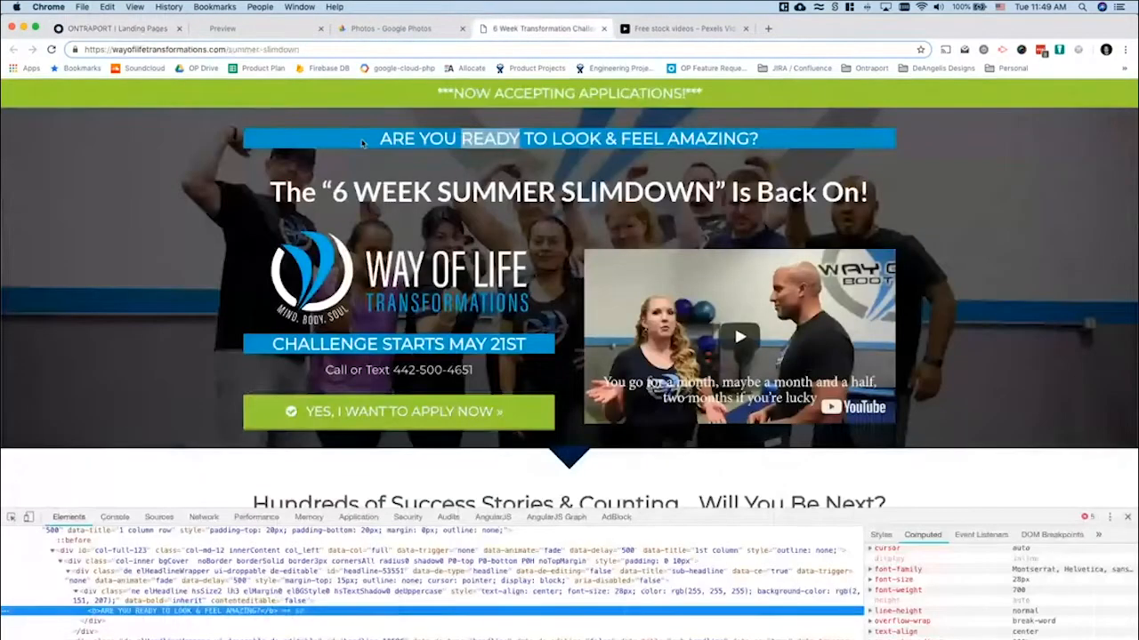
{"action": "scroll", "coordinate": [374, 347], "scroll_direction": "down", "scroll_amount": 10}
{"action": "scroll", "coordinate": [374, 347], "scroll_direction": "down", "scroll_amount": 5}
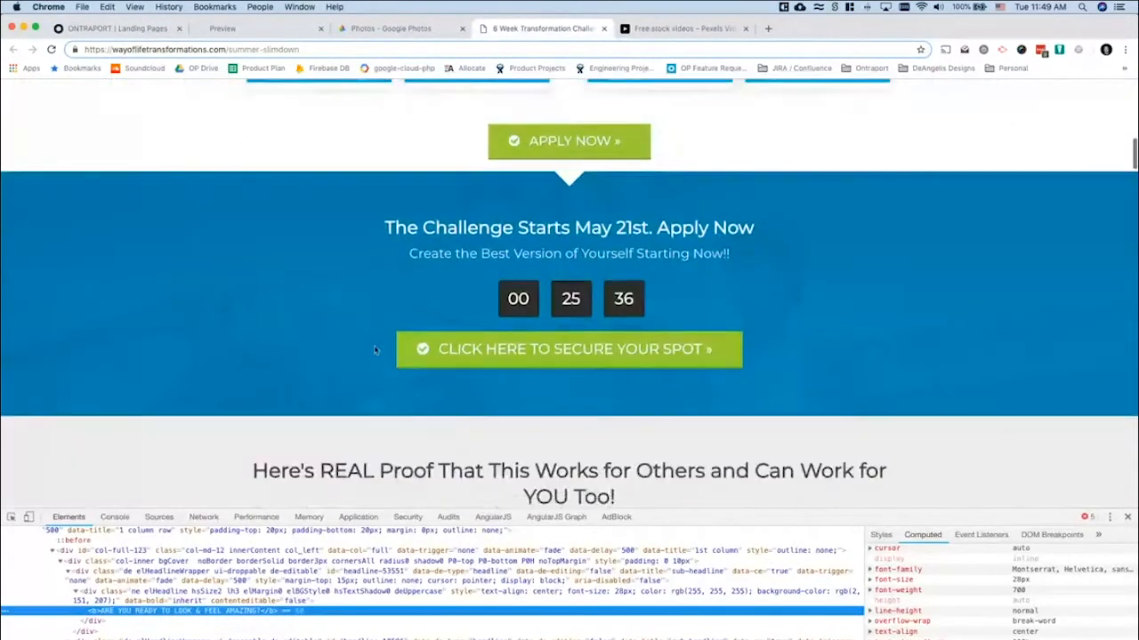
{"action": "scroll", "coordinate": [373, 347], "scroll_direction": "down", "scroll_amount": 3}
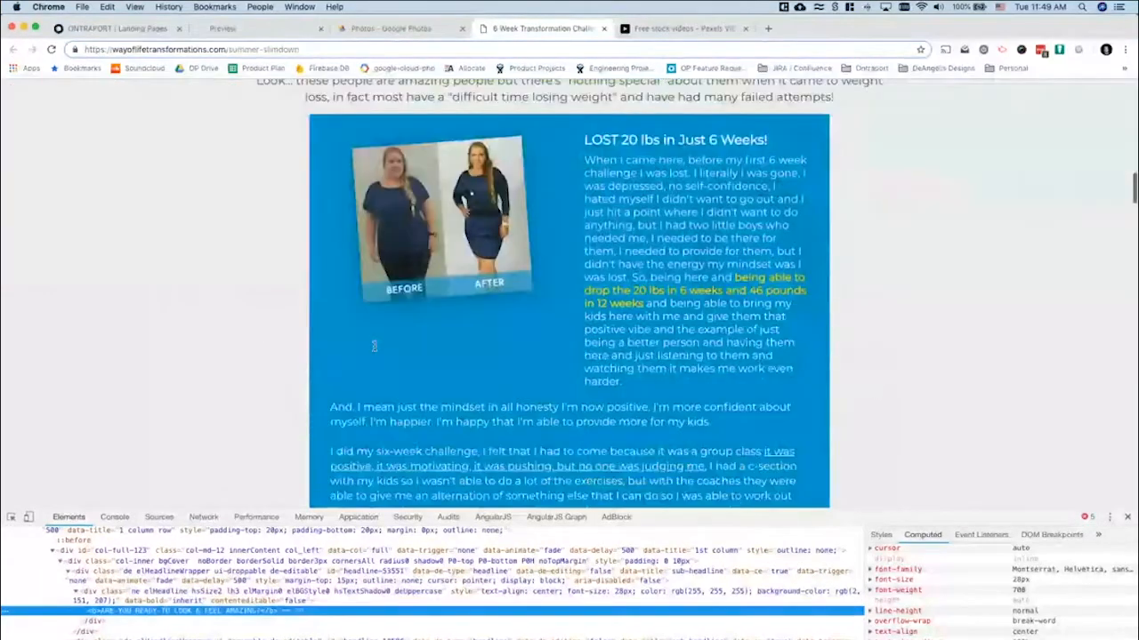
{"action": "scroll", "coordinate": [613, 248], "scroll_direction": "up", "scroll_amount": 2}
{"action": "right_click", "coordinate": [611, 249]}
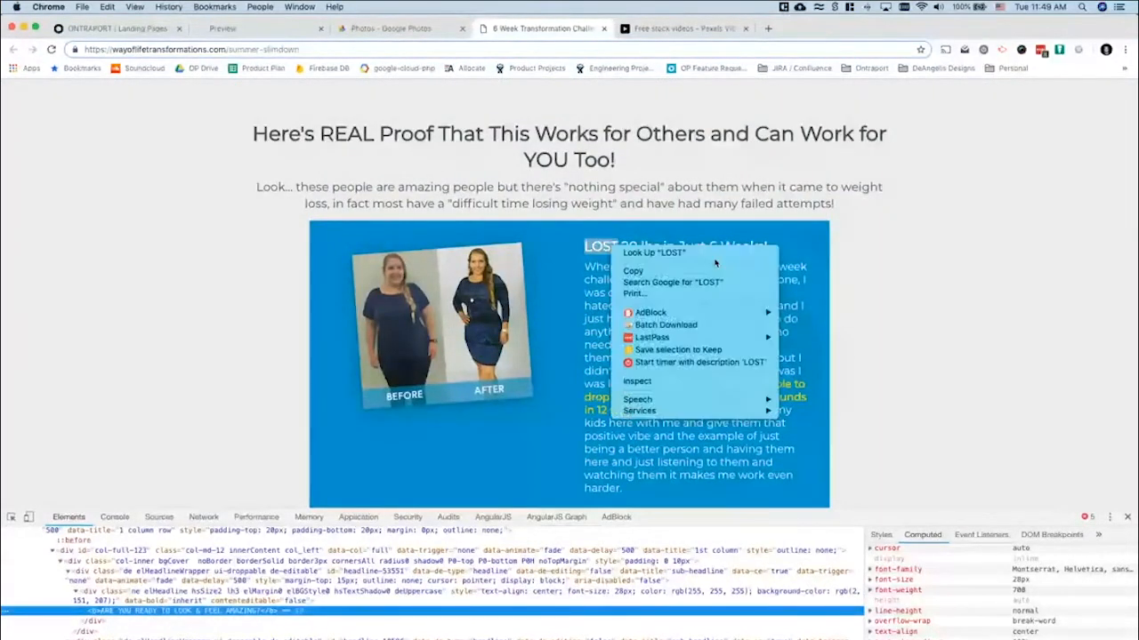
{"action": "left_click", "coordinate": [646, 381]}
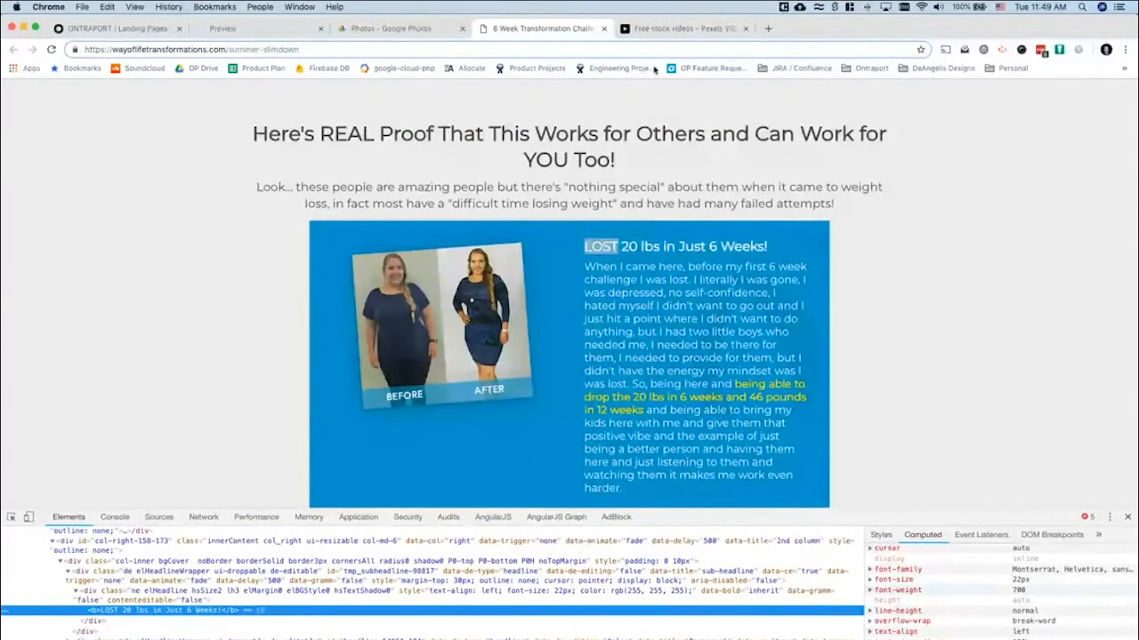
Switch to the ONTRAPORT landing page editor and save the Sub Headline 2 font style at 22px with the font size lock on
{"action": "left_click", "coordinate": [93, 28]}
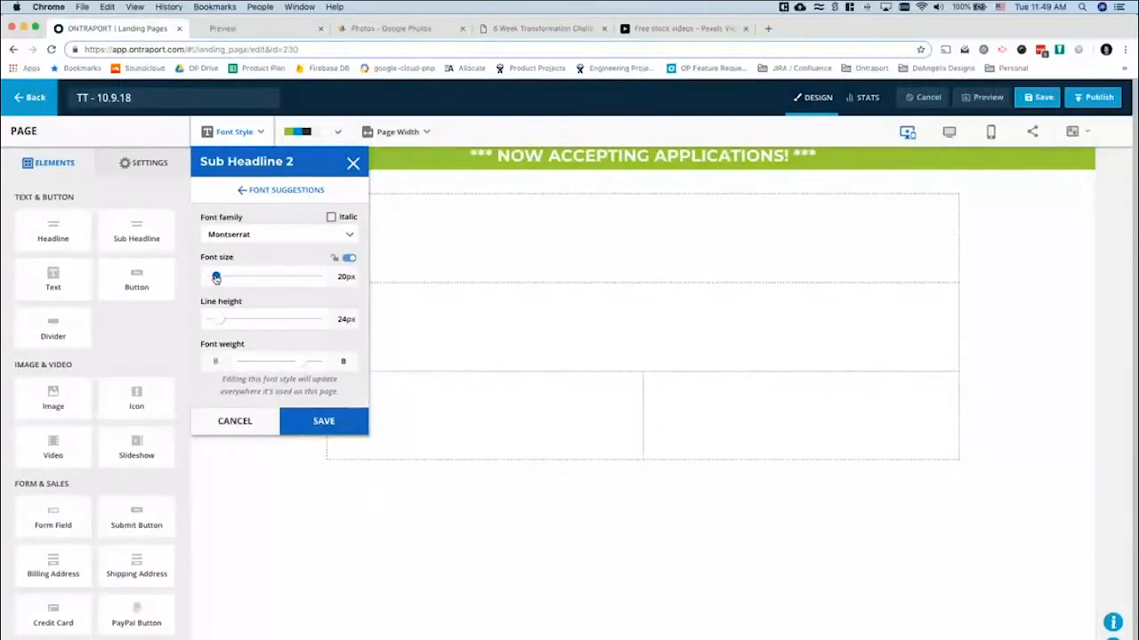
{"action": "left_click_drag", "start_coordinate": [216, 278], "coordinate": [212, 278]}
{"action": "left_click", "coordinate": [343, 258]}
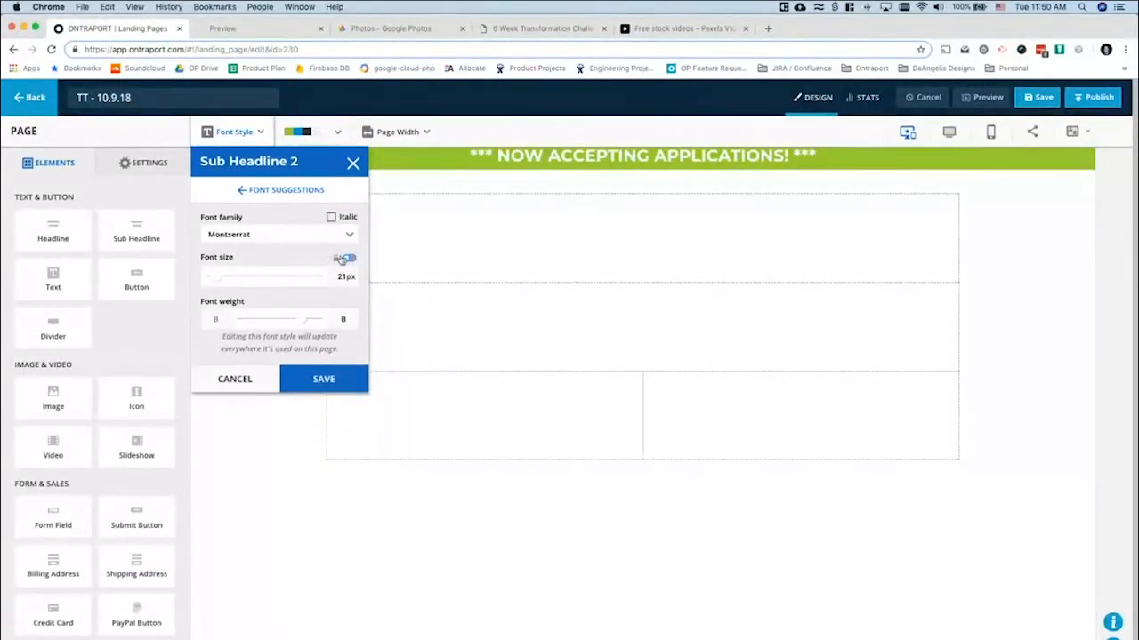
{"action": "left_click", "coordinate": [343, 259]}
{"action": "left_click", "coordinate": [346, 261]}
{"action": "key", "text": "Up"}
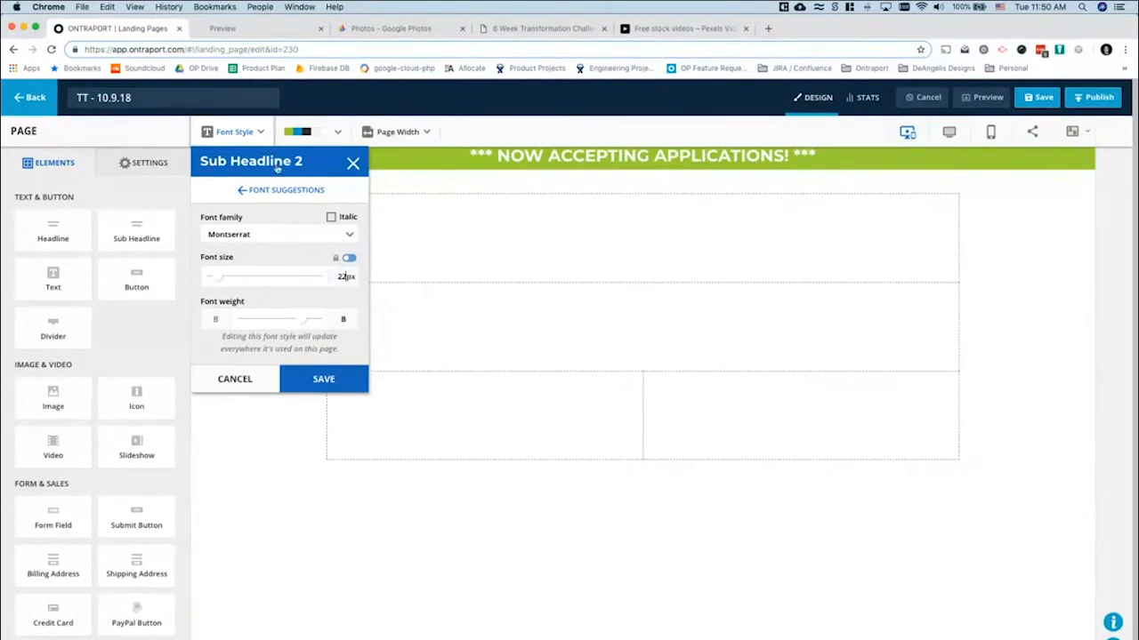
{"action": "left_click", "coordinate": [324, 379]}
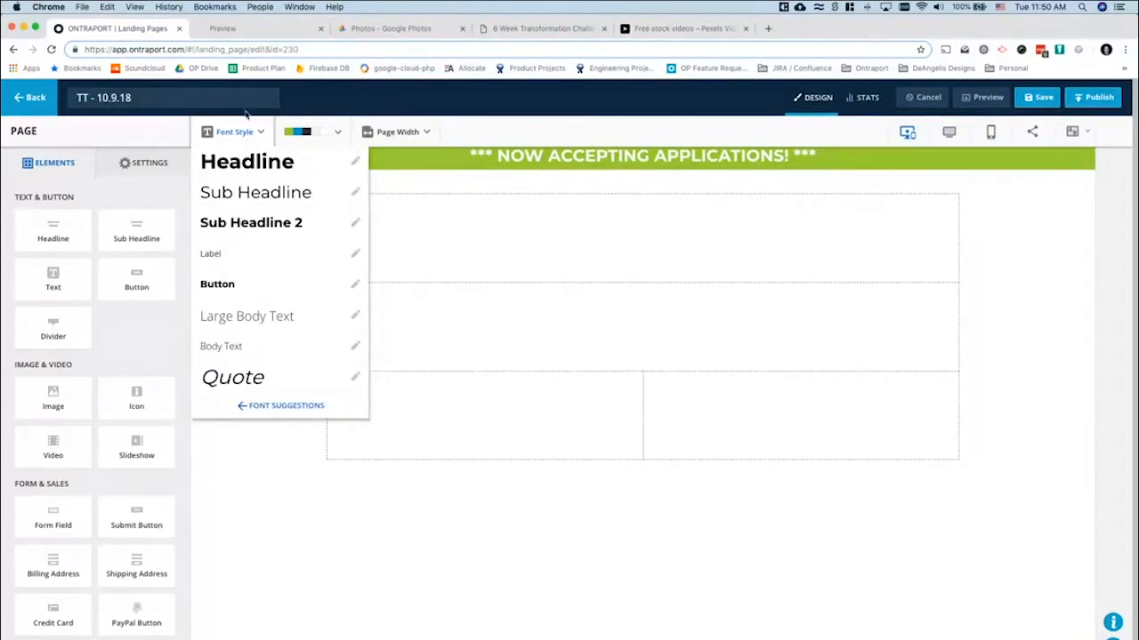
{"action": "left_click", "coordinate": [224, 133]}
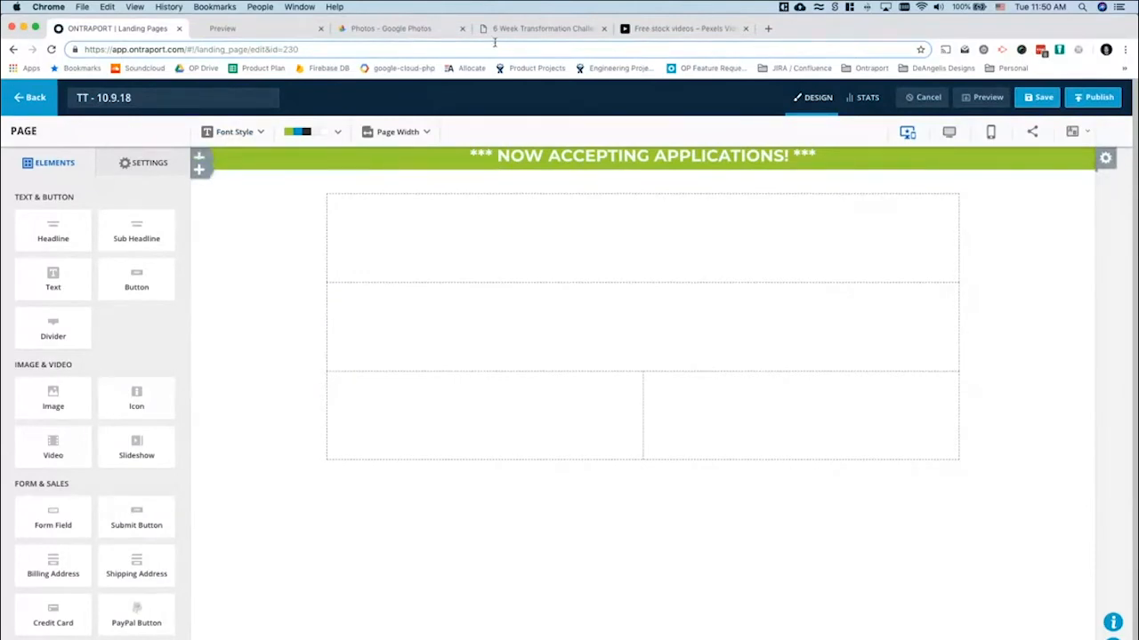
Check the "6 WEEK SUMMER SLIMDOWN" headline on the reference page and save the landing page's Headline font style with a slightly lighter weight
{"action": "left_click", "coordinate": [520, 31]}
{"action": "scroll", "coordinate": [452, 202], "scroll_direction": "down", "scroll_amount": 10}
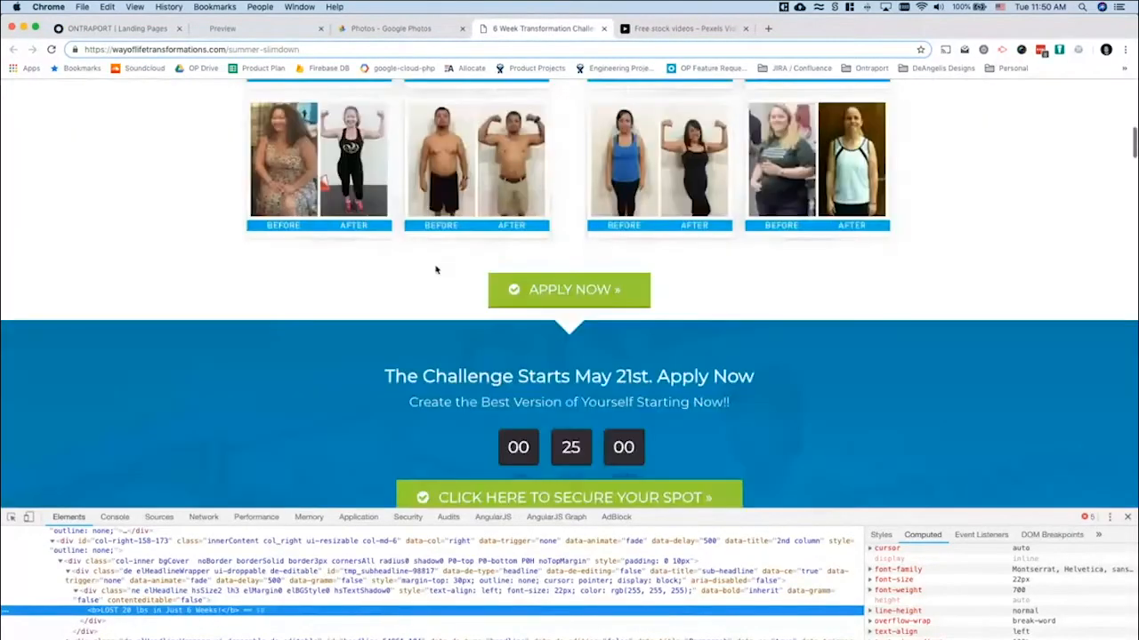
{"action": "scroll", "coordinate": [436, 269], "scroll_direction": "up", "scroll_amount": 15}
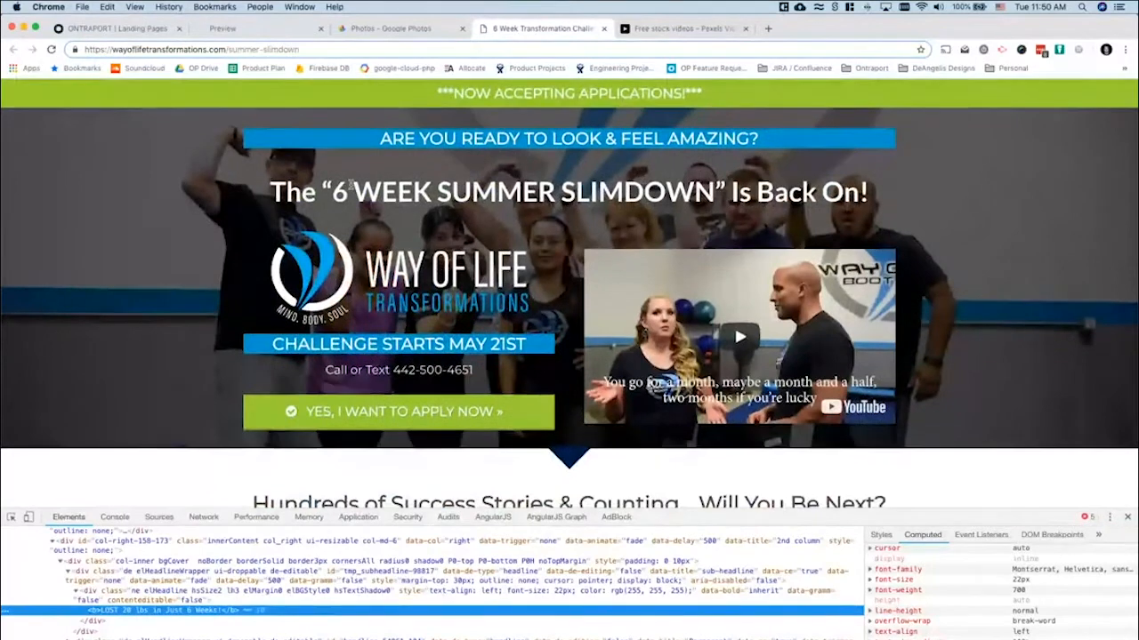
{"action": "triple_click", "coordinate": [509, 191]}
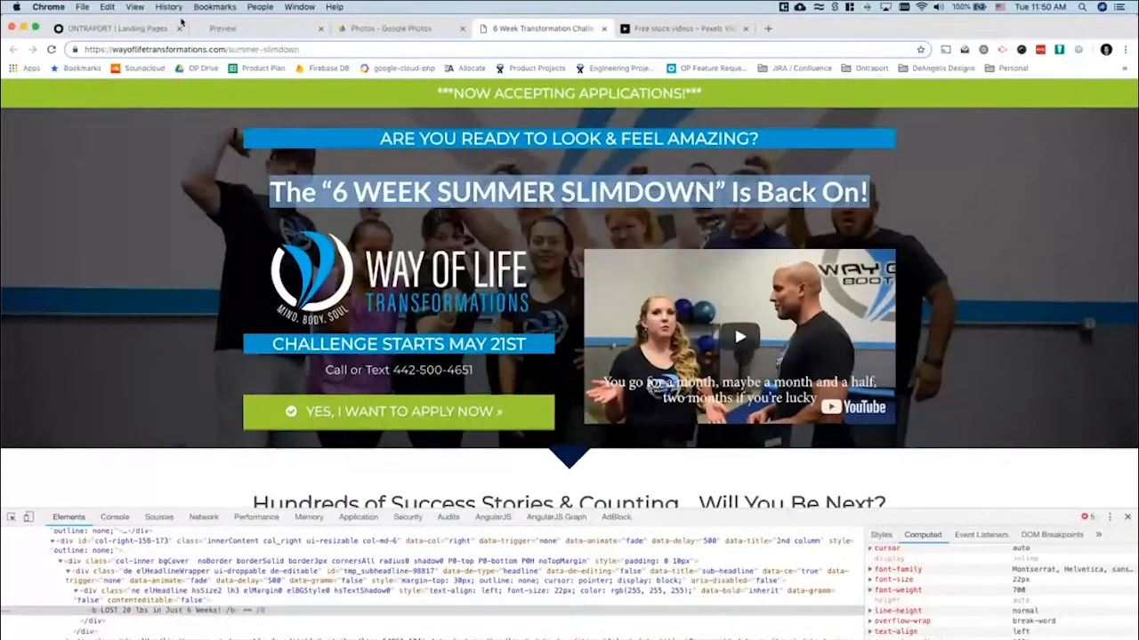
{"action": "left_click", "coordinate": [121, 27]}
{"action": "left_click", "coordinate": [229, 137]}
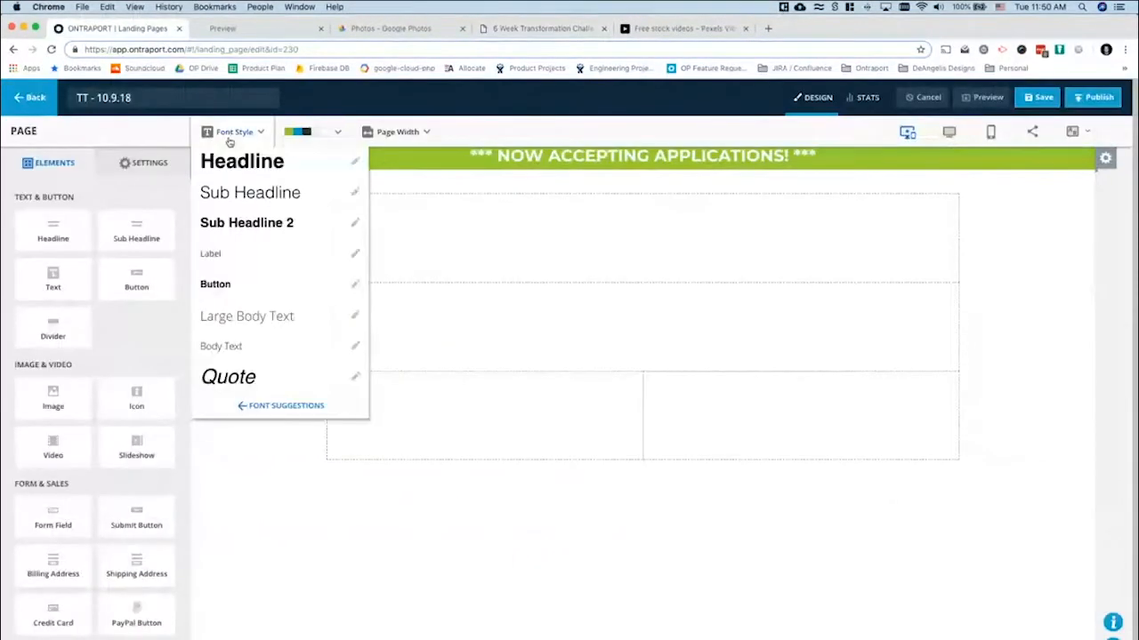
{"action": "left_click", "coordinate": [354, 169]}
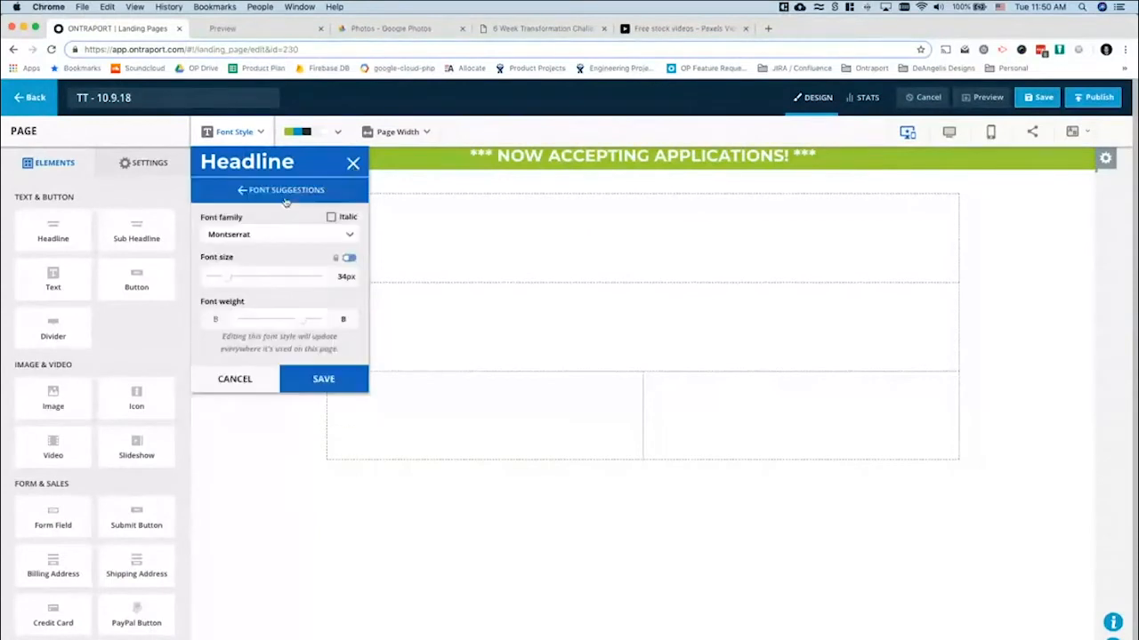
{"action": "left_click_drag", "start_coordinate": [299, 320], "coordinate": [289, 321]}
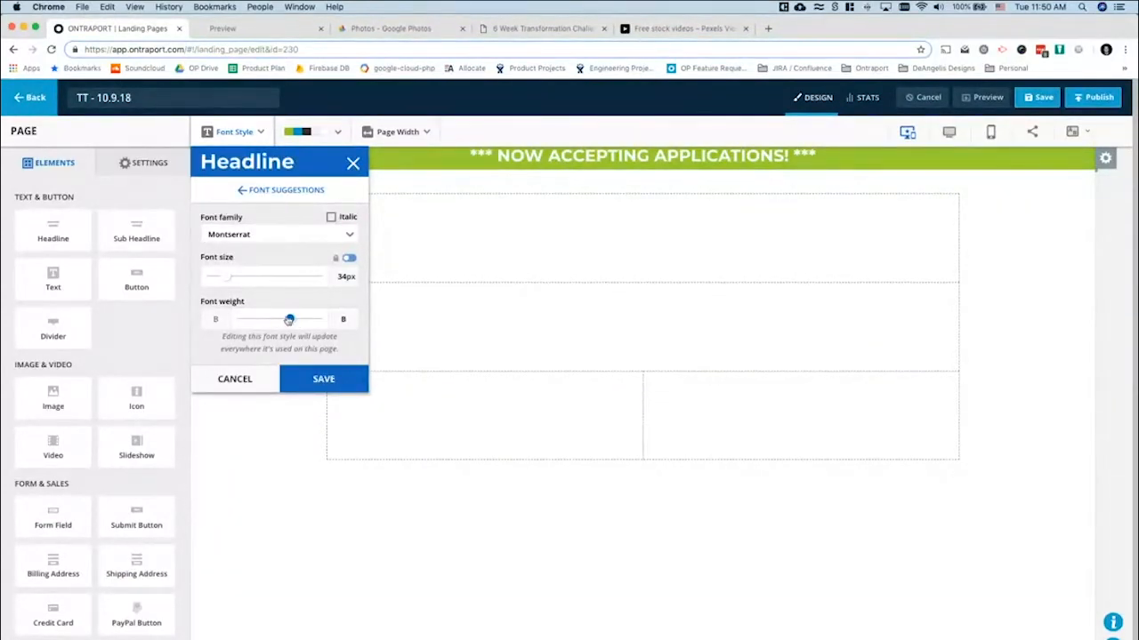
{"action": "left_click", "coordinate": [307, 384]}
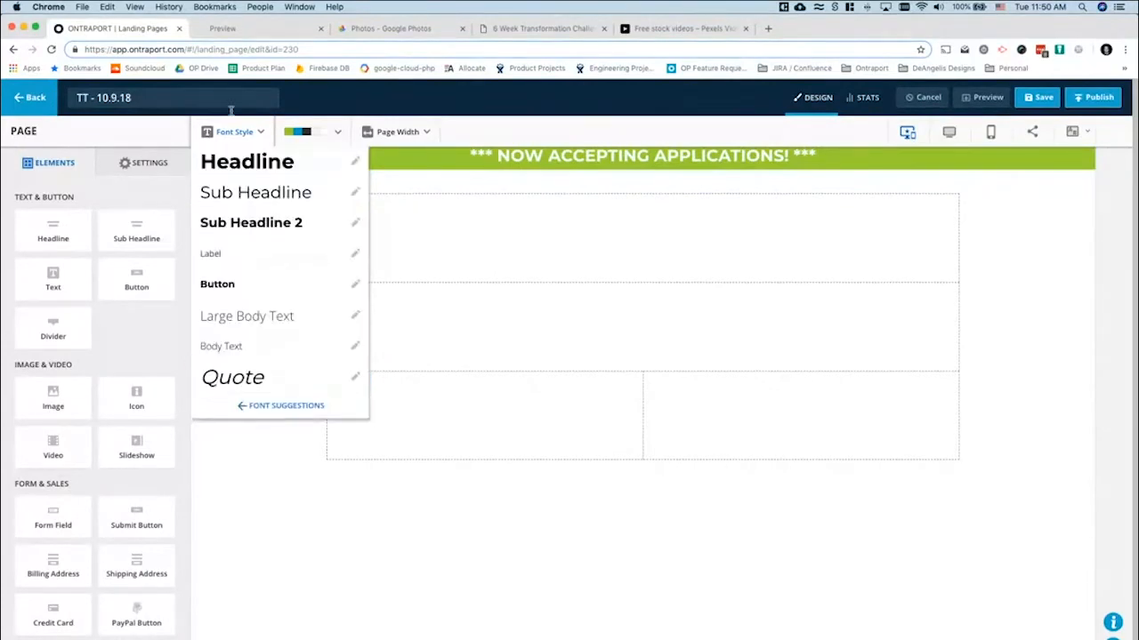
{"action": "left_click", "coordinate": [226, 132]}
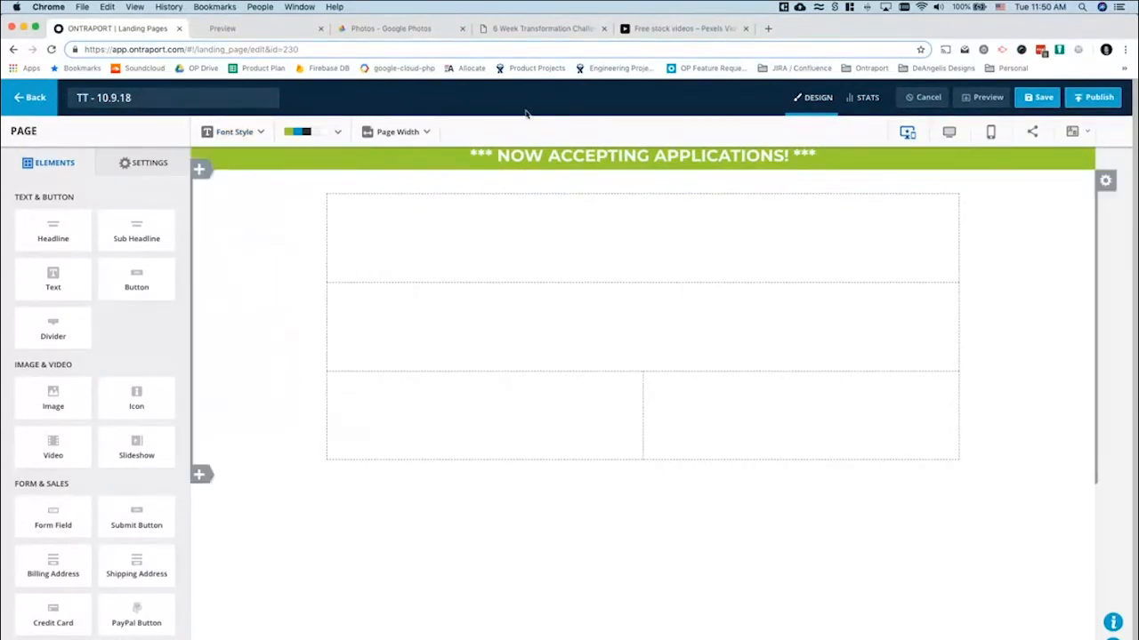
Compare with the reference page's banner and remove bold from the "*** NOW ACCEPTING APPLICATIONS! ***" banner text
{"action": "left_click", "coordinate": [537, 29]}
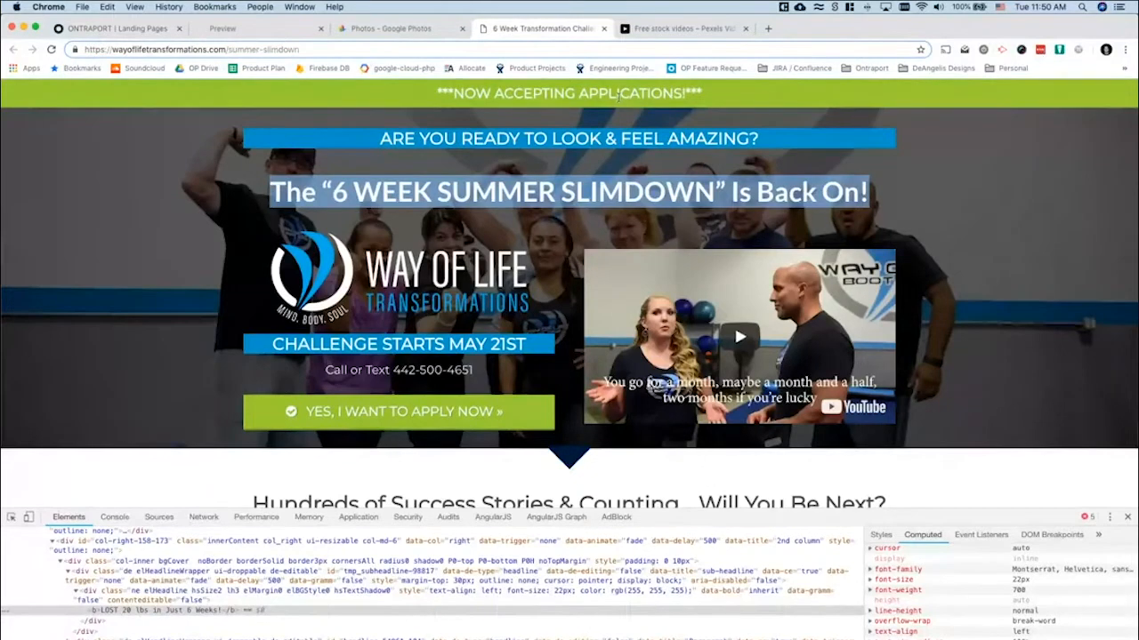
{"action": "left_click", "coordinate": [116, 28]}
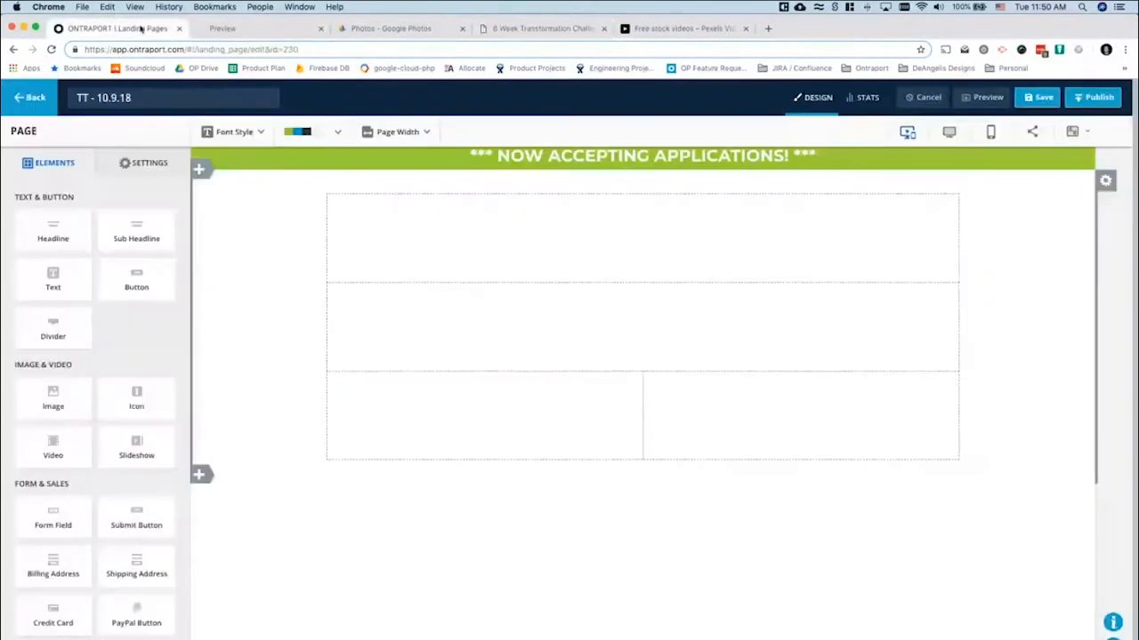
{"action": "double_click", "coordinate": [539, 158]}
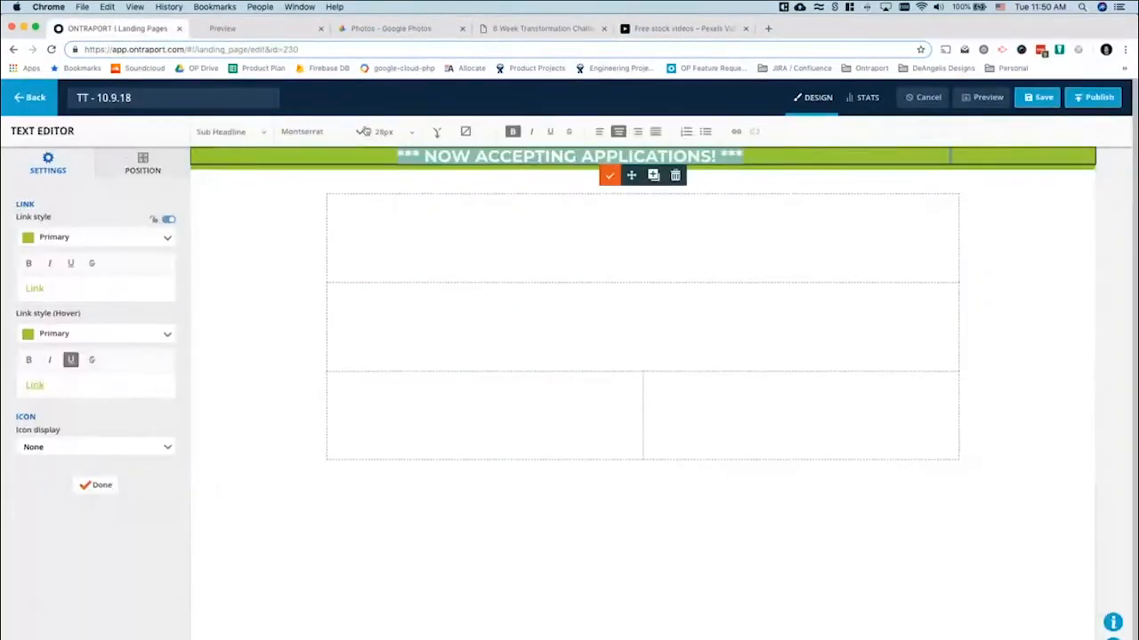
{"action": "left_click", "coordinate": [251, 132]}
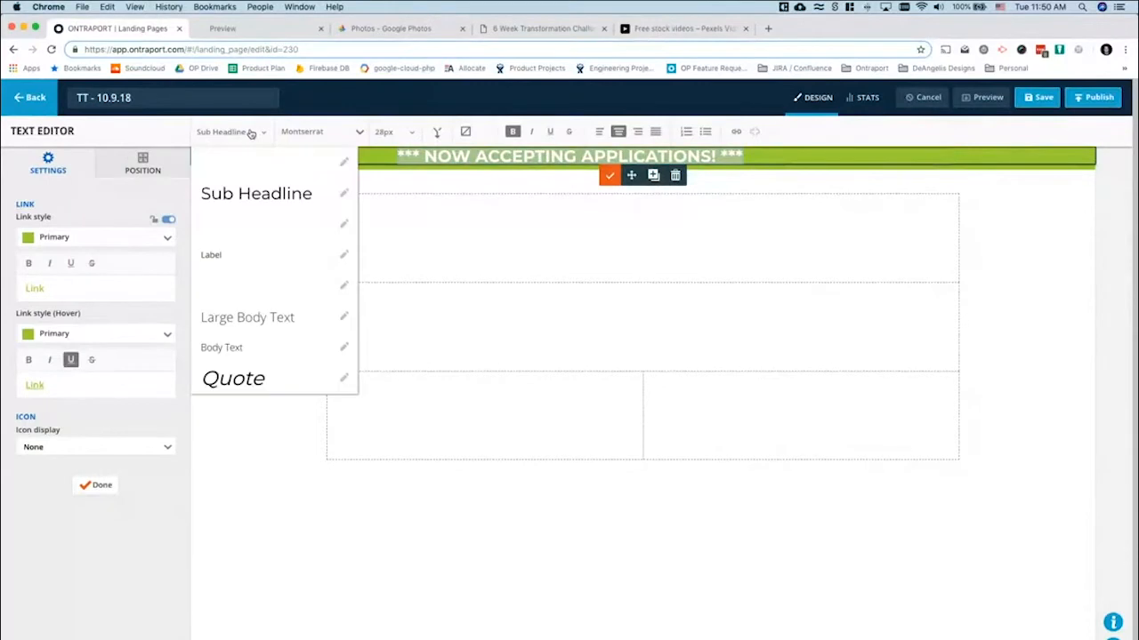
{"action": "left_click", "coordinate": [344, 195]}
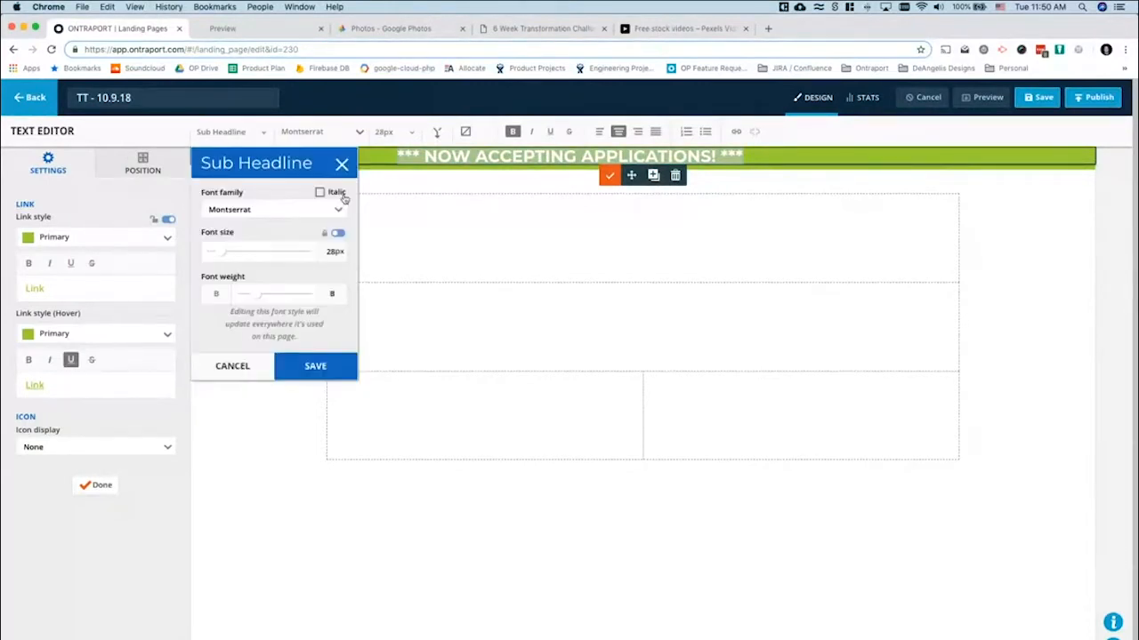
{"action": "left_click", "coordinate": [513, 134]}
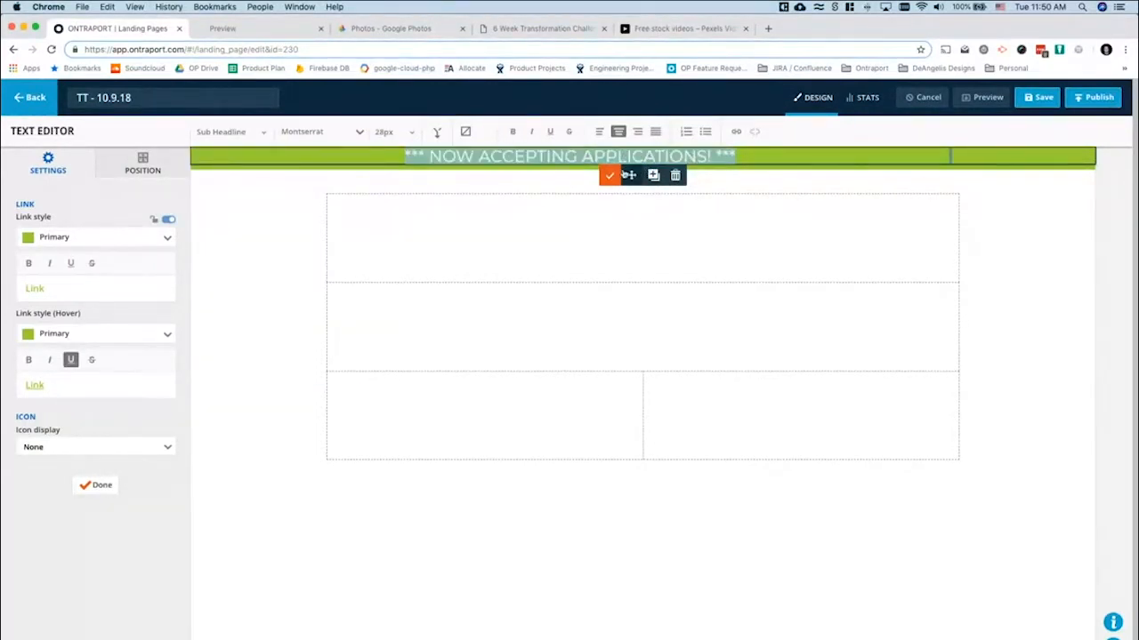
{"action": "left_click", "coordinate": [610, 175]}
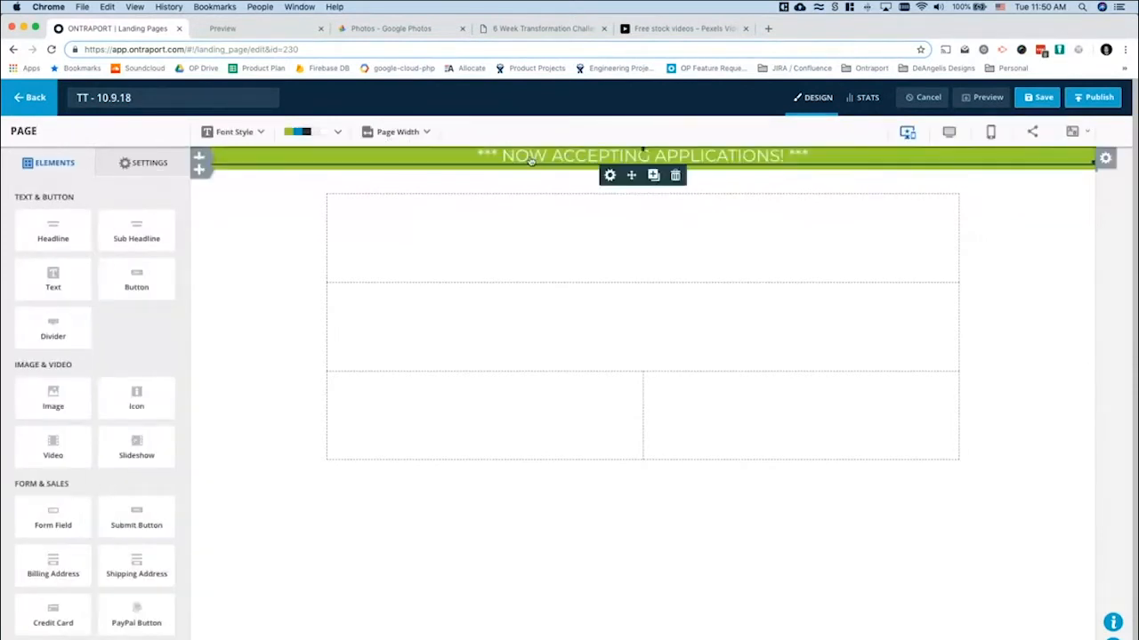
Review the Sub Headline font style used by the banner text against the reference page
{"action": "left_click", "coordinate": [407, 153]}
{"action": "left_click", "coordinate": [236, 132]}
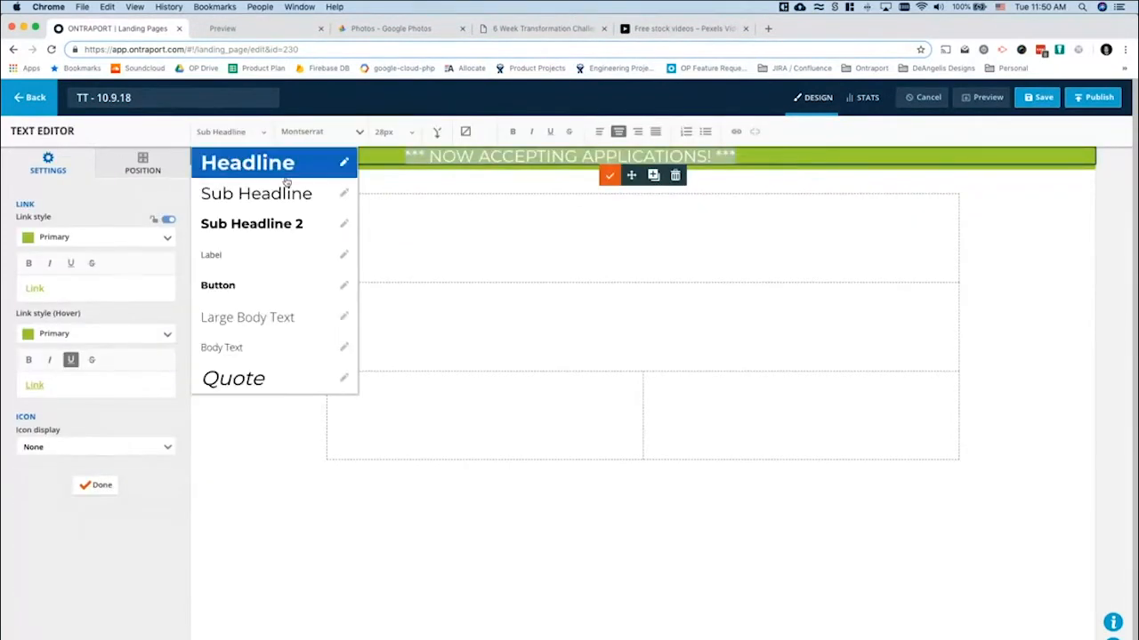
{"action": "left_click", "coordinate": [343, 193]}
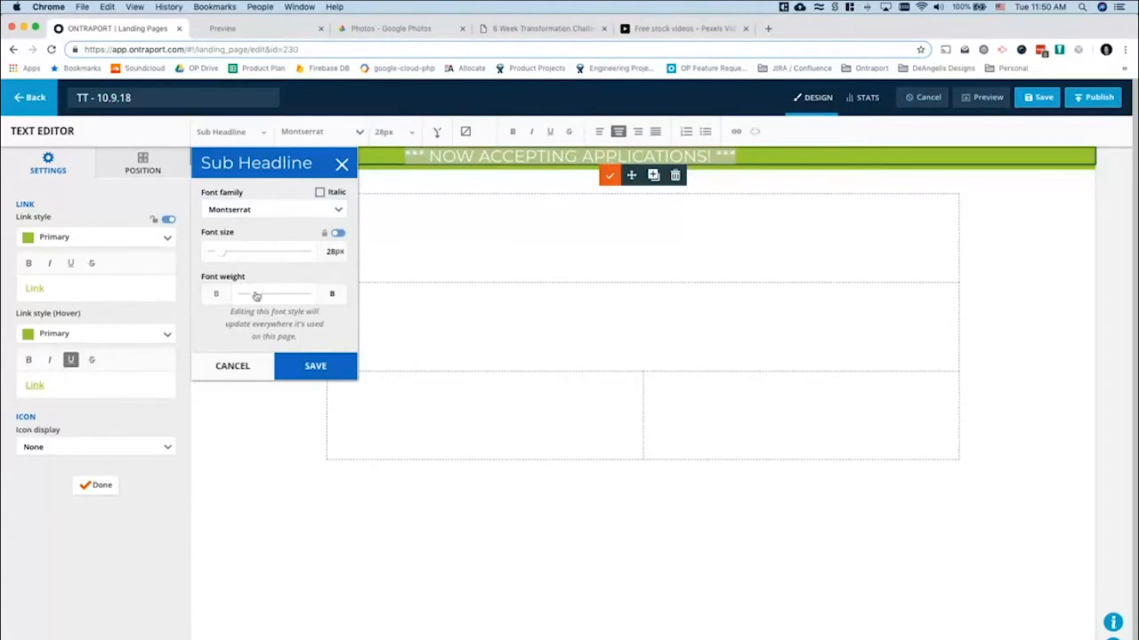
{"action": "left_click", "coordinate": [515, 32]}
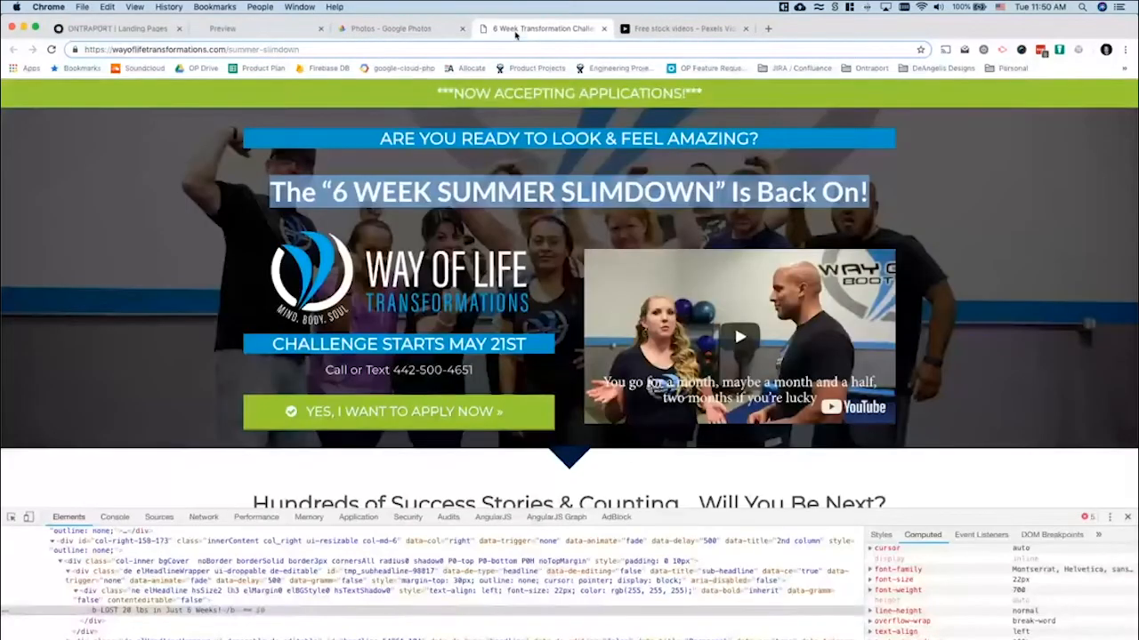
{"action": "left_click", "coordinate": [123, 29]}
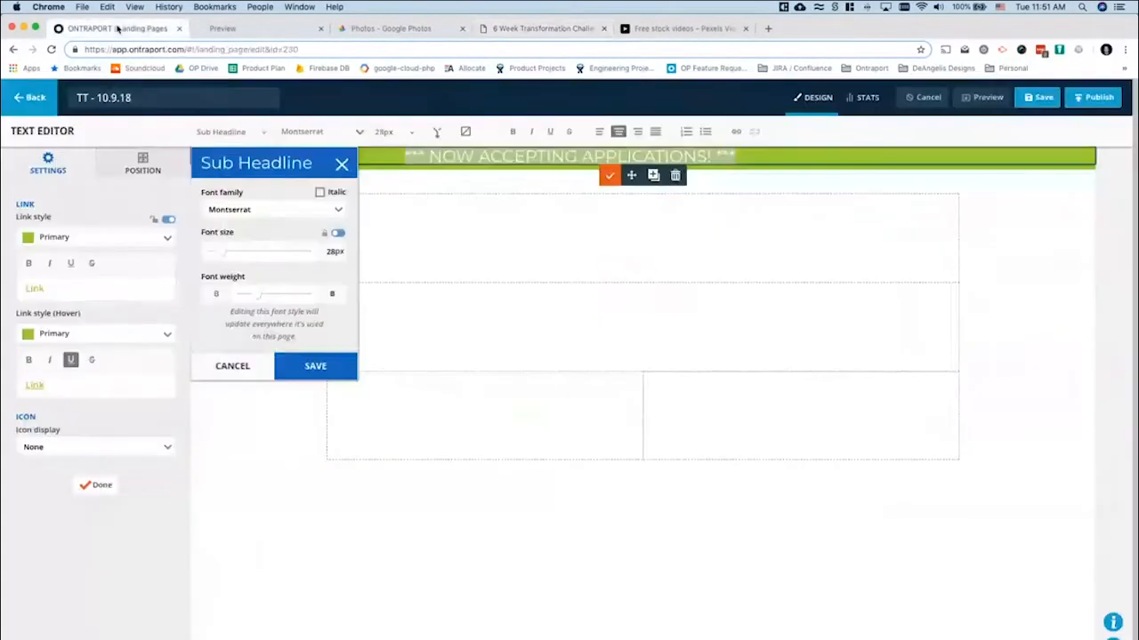
{"action": "left_click", "coordinate": [311, 367]}
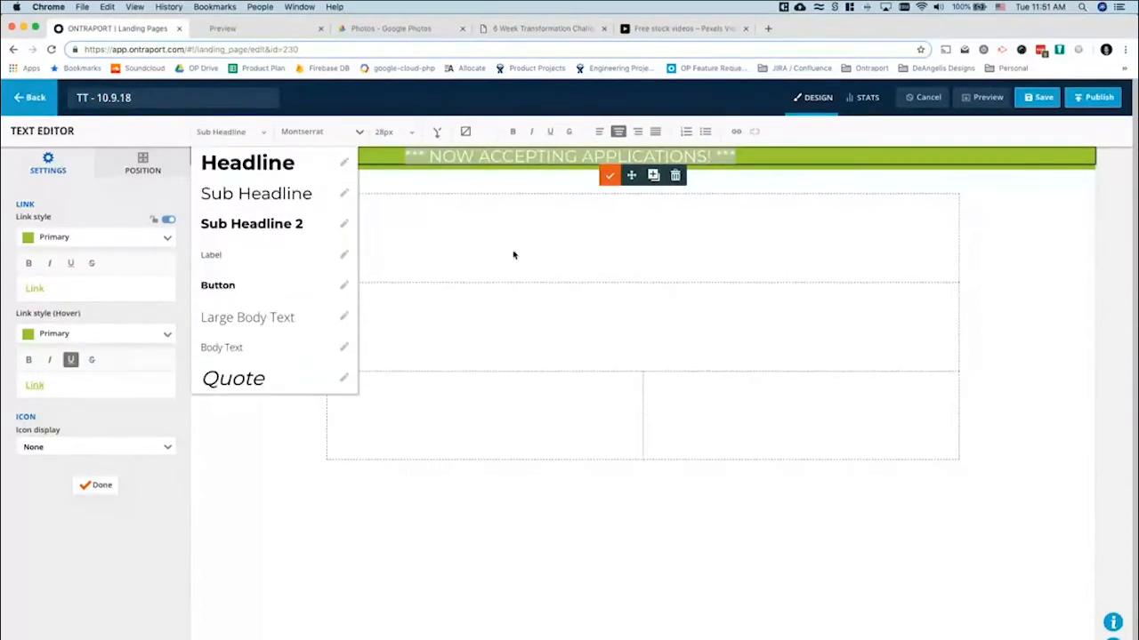
{"action": "left_click", "coordinate": [609, 175]}
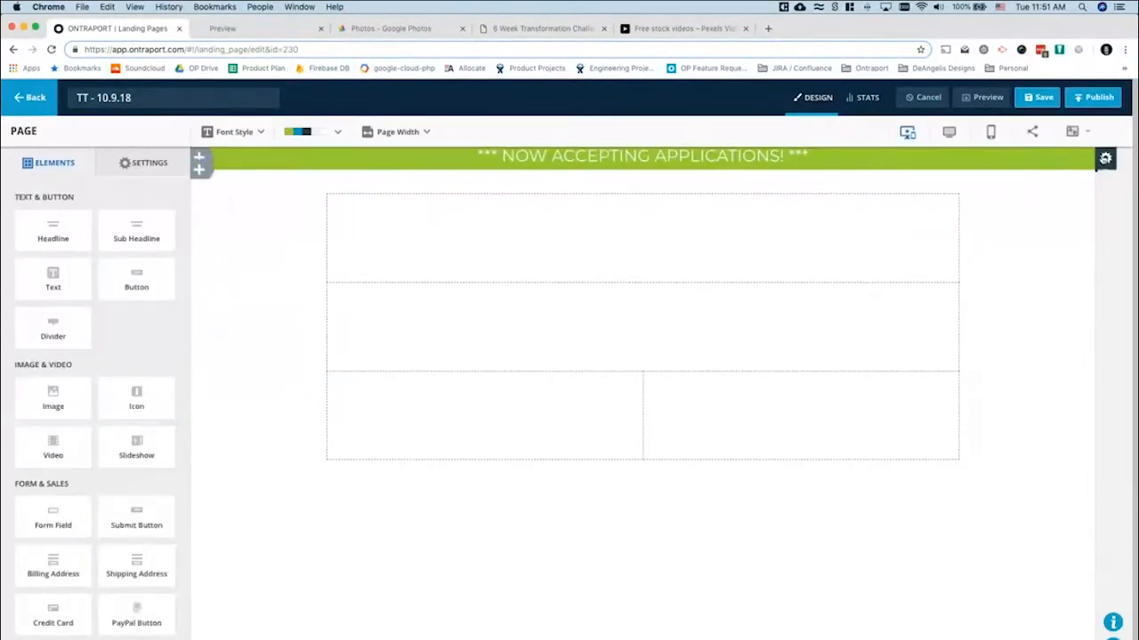
Check the banner block's spacing and set the banner text's bottom margin to 0px
{"action": "left_click", "coordinate": [1106, 159]}
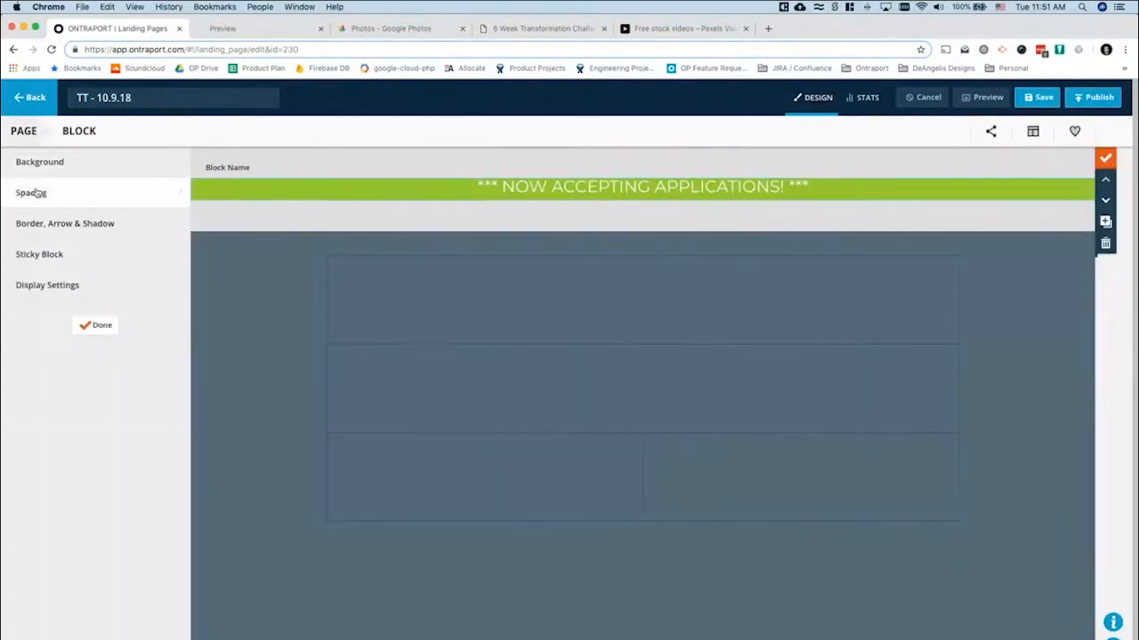
{"action": "left_click", "coordinate": [55, 197]}
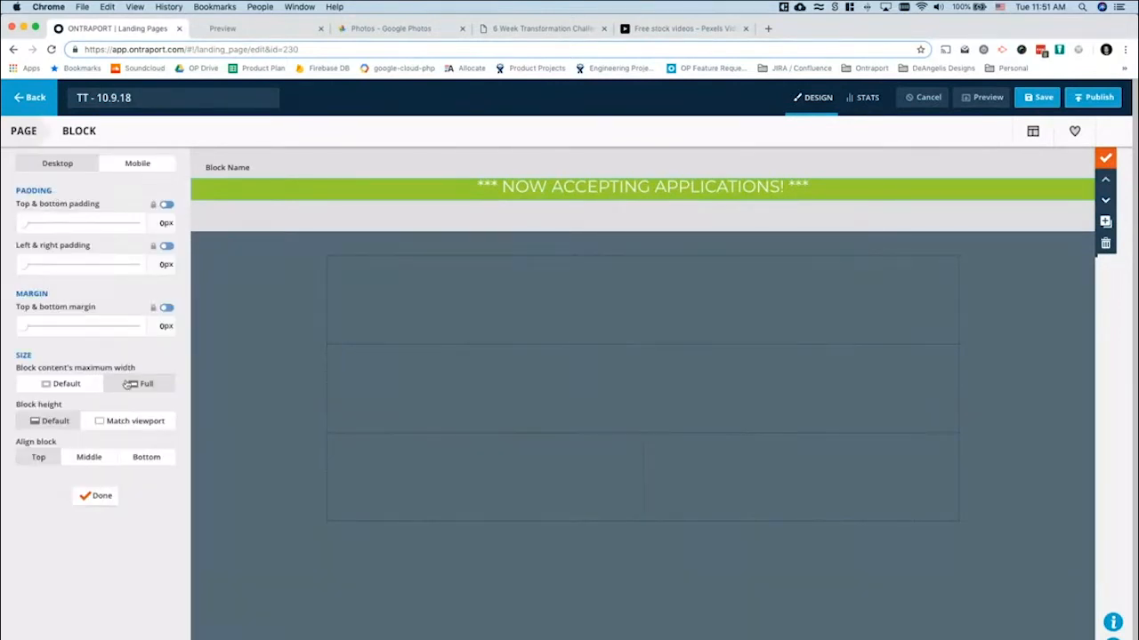
{"action": "left_click", "coordinate": [96, 495]}
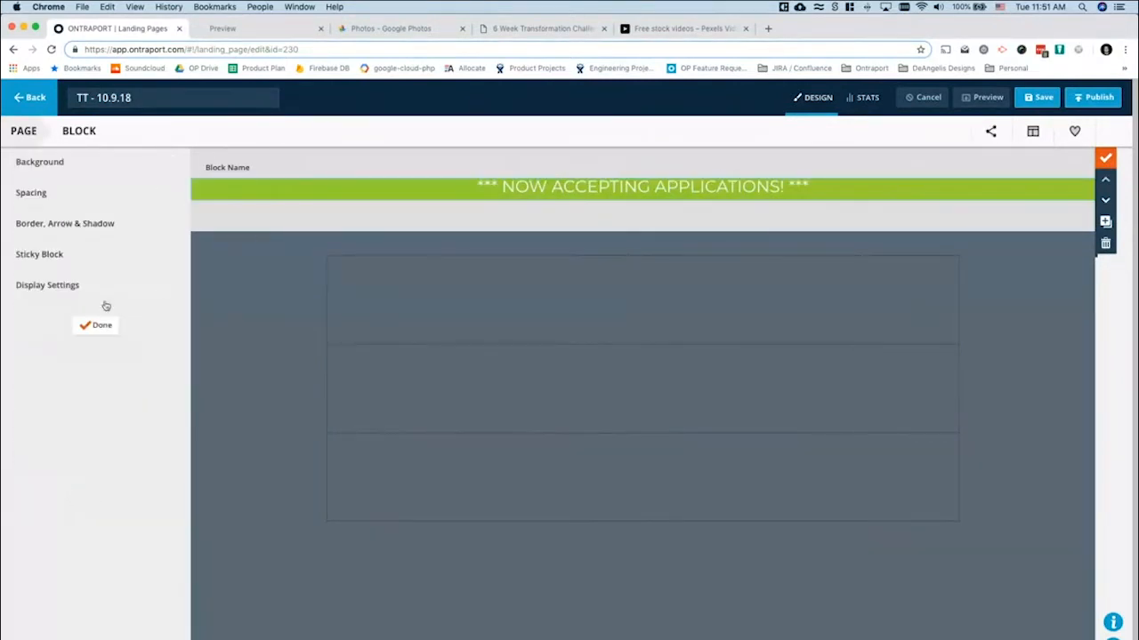
{"action": "left_click", "coordinate": [85, 329]}
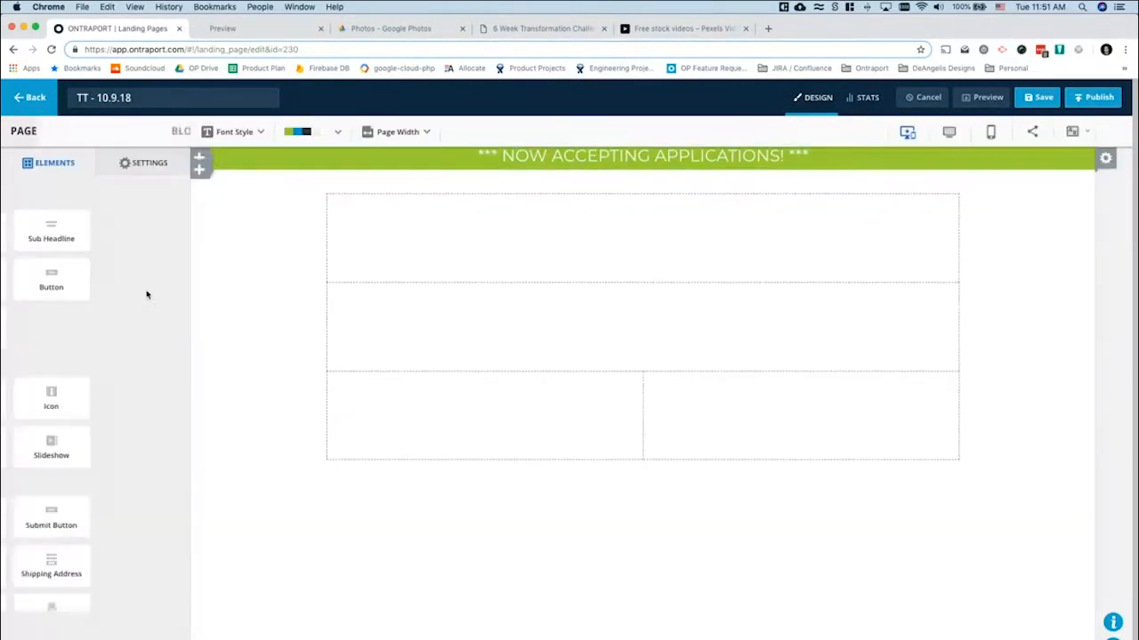
{"action": "double_click", "coordinate": [528, 159]}
{"action": "left_click", "coordinate": [143, 162]}
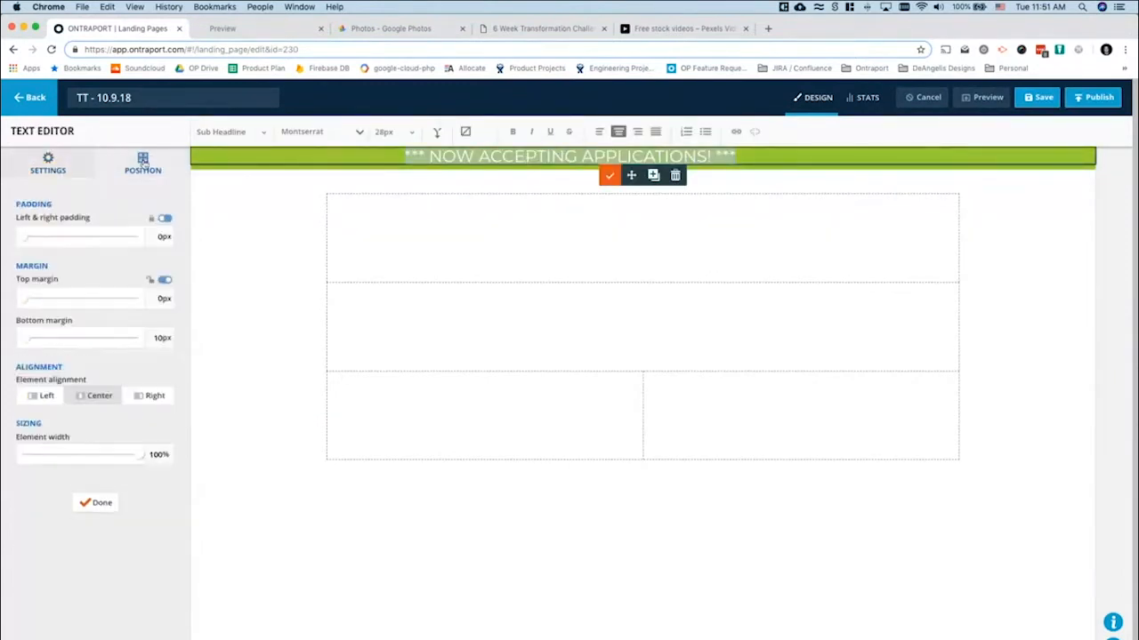
{"action": "left_click_drag", "start_coordinate": [29, 345], "coordinate": [7, 341]}
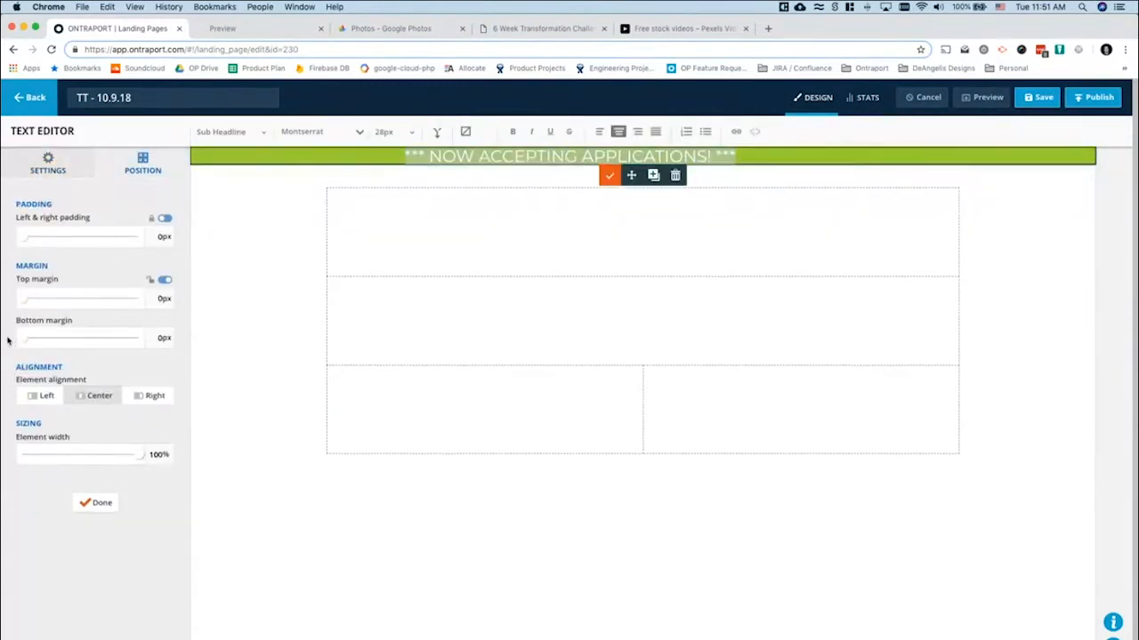
{"action": "left_click", "coordinate": [95, 502]}
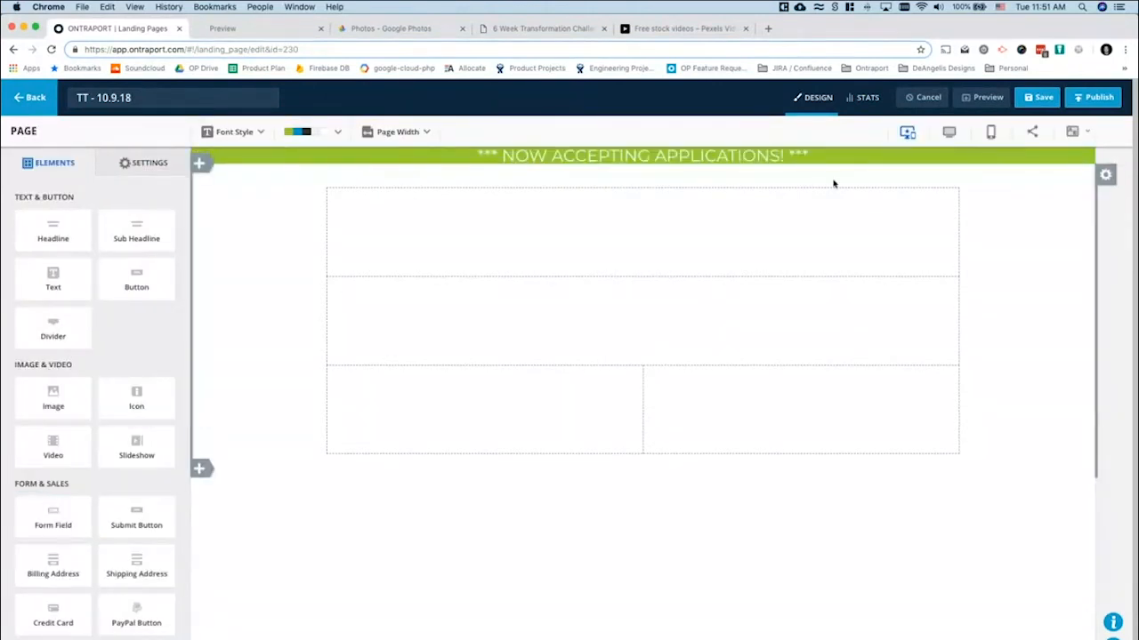
Set the green banner block's top and bottom padding to 10px and check the banner text's own padding and margin
{"action": "left_click", "coordinate": [1106, 166]}
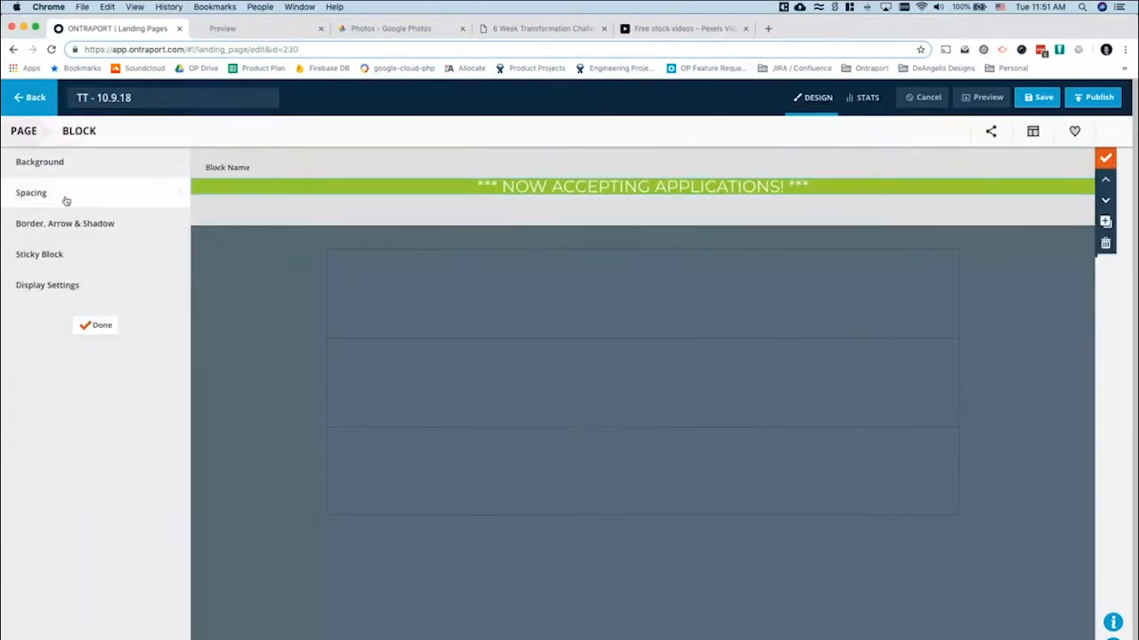
{"action": "left_click", "coordinate": [66, 195]}
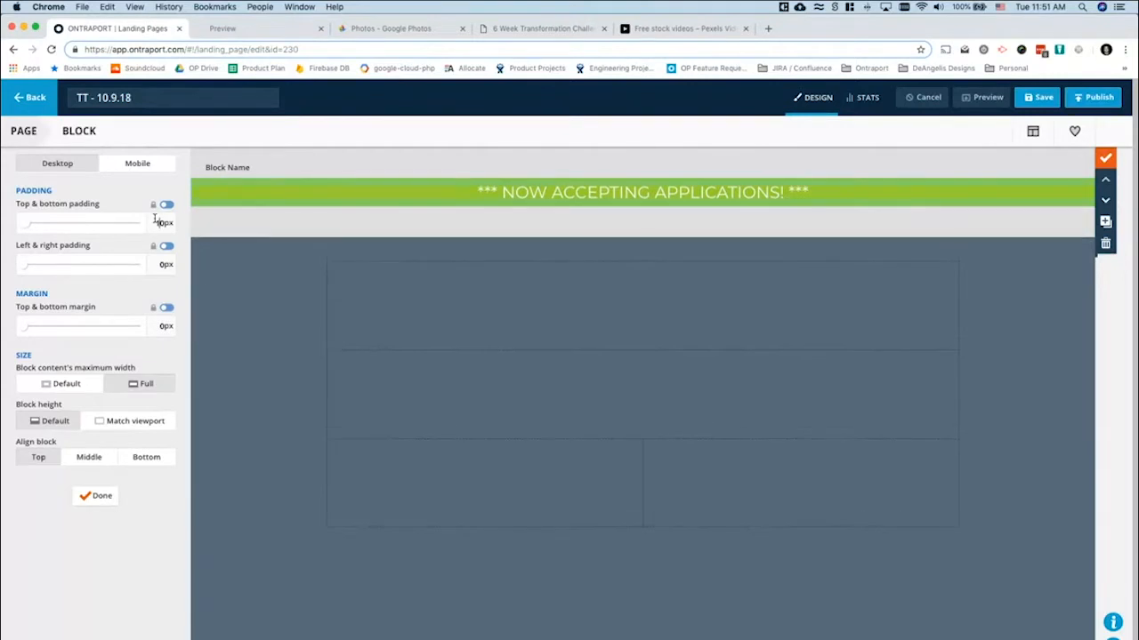
{"action": "left_click", "coordinate": [96, 495]}
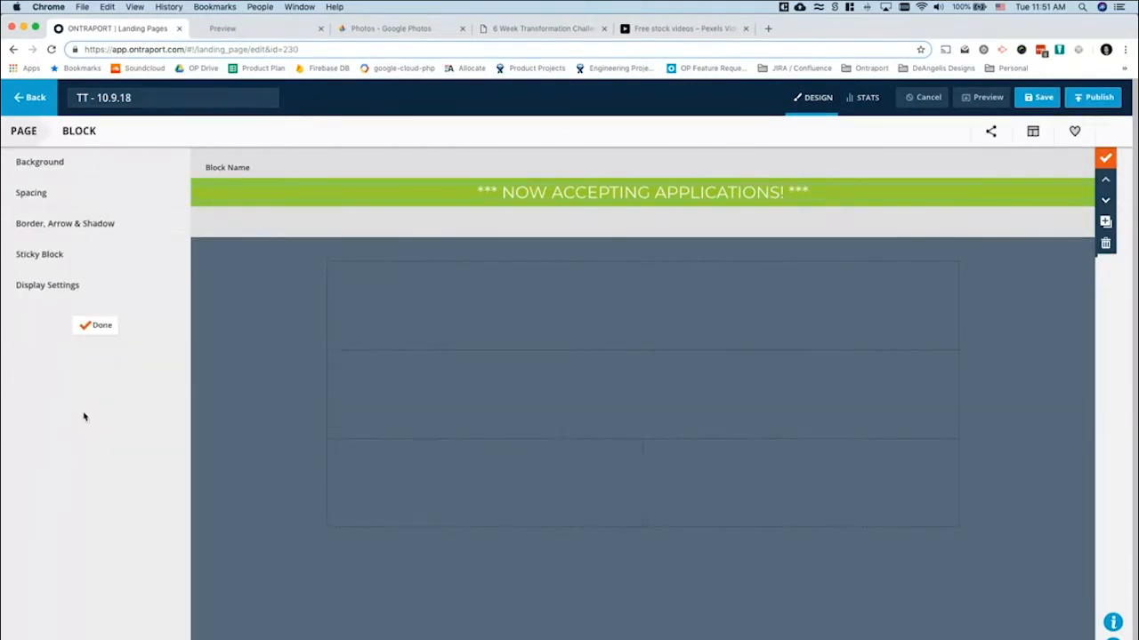
{"action": "left_click", "coordinate": [96, 326]}
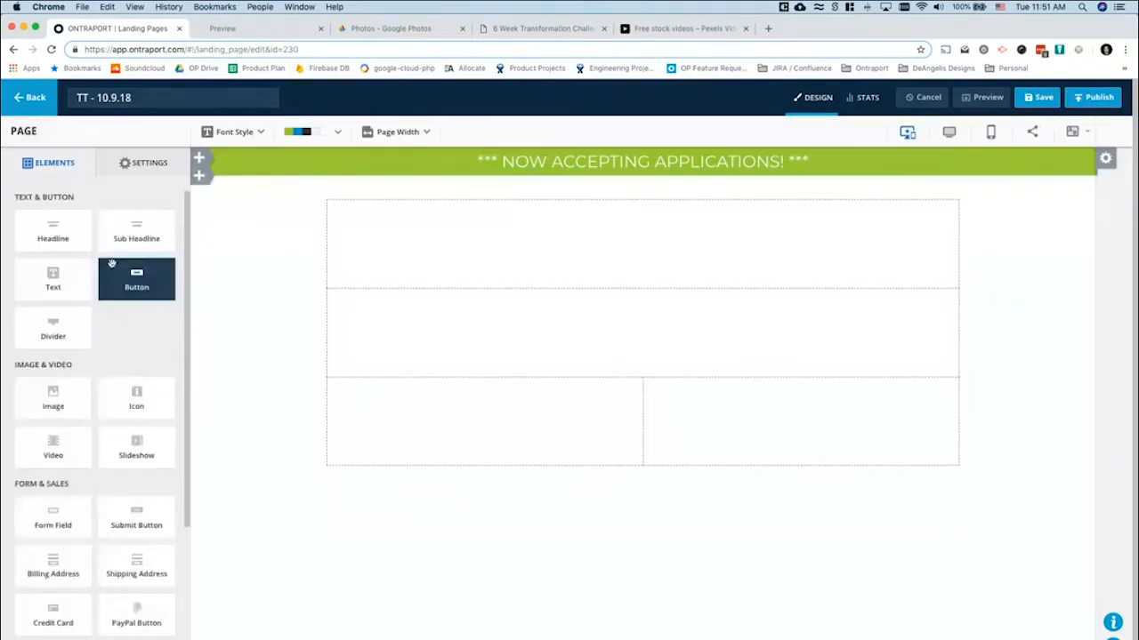
{"action": "triple_click", "coordinate": [712, 165]}
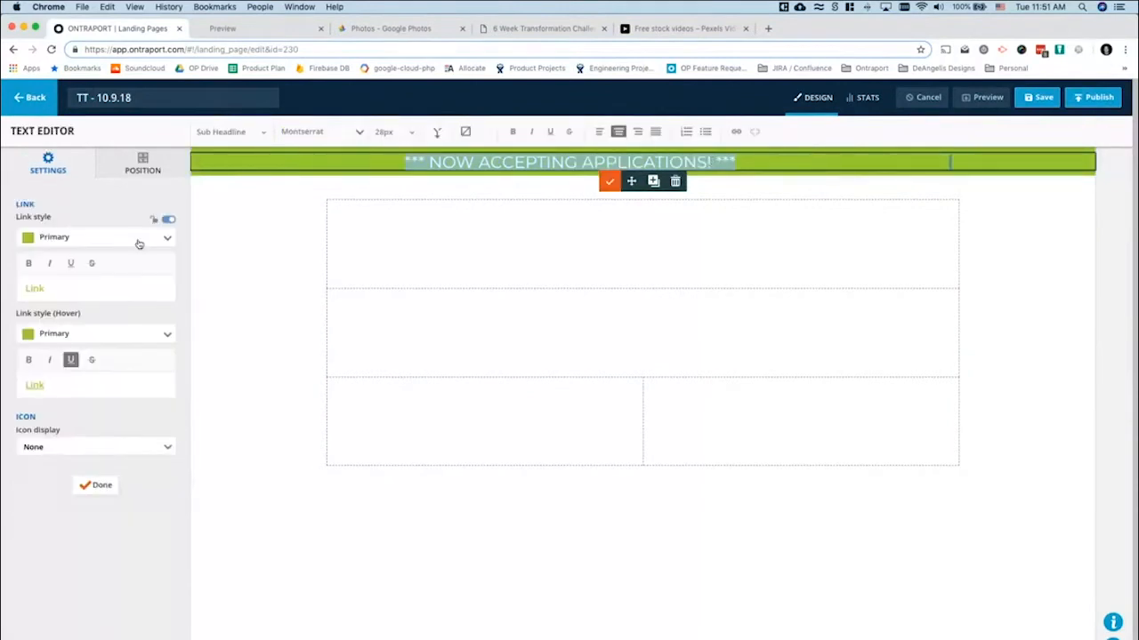
{"action": "left_click", "coordinate": [142, 165]}
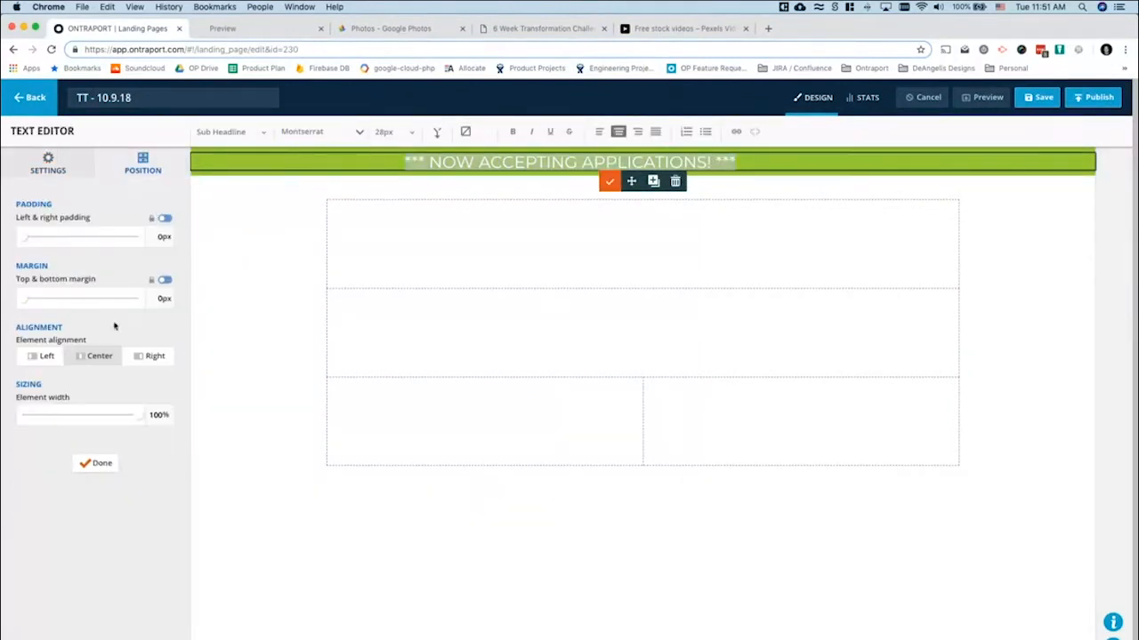
{"action": "left_click", "coordinate": [96, 463]}
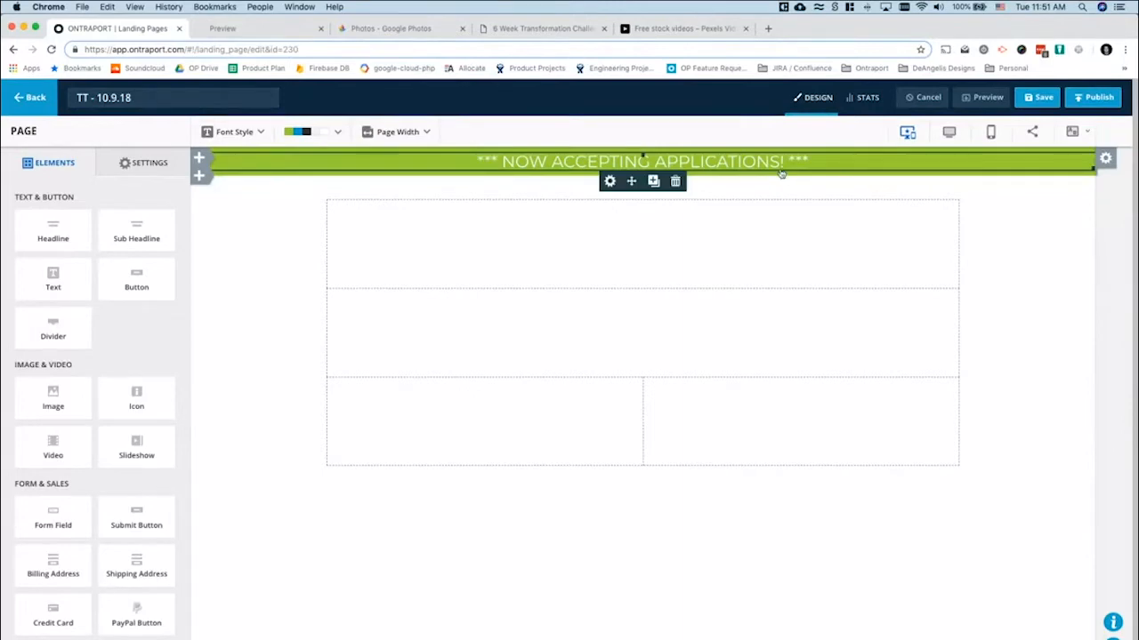
Compare with the reference page and add a Sub Headline element to the first row of the block beneath the green banner
{"action": "left_click", "coordinate": [510, 29]}
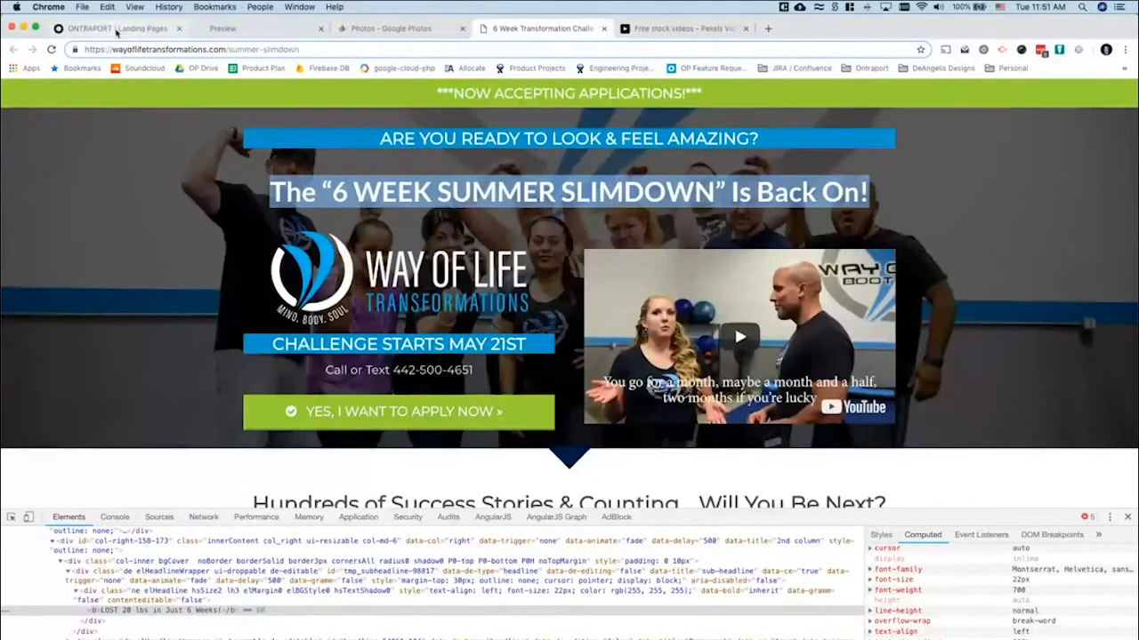
{"action": "left_click", "coordinate": [118, 31]}
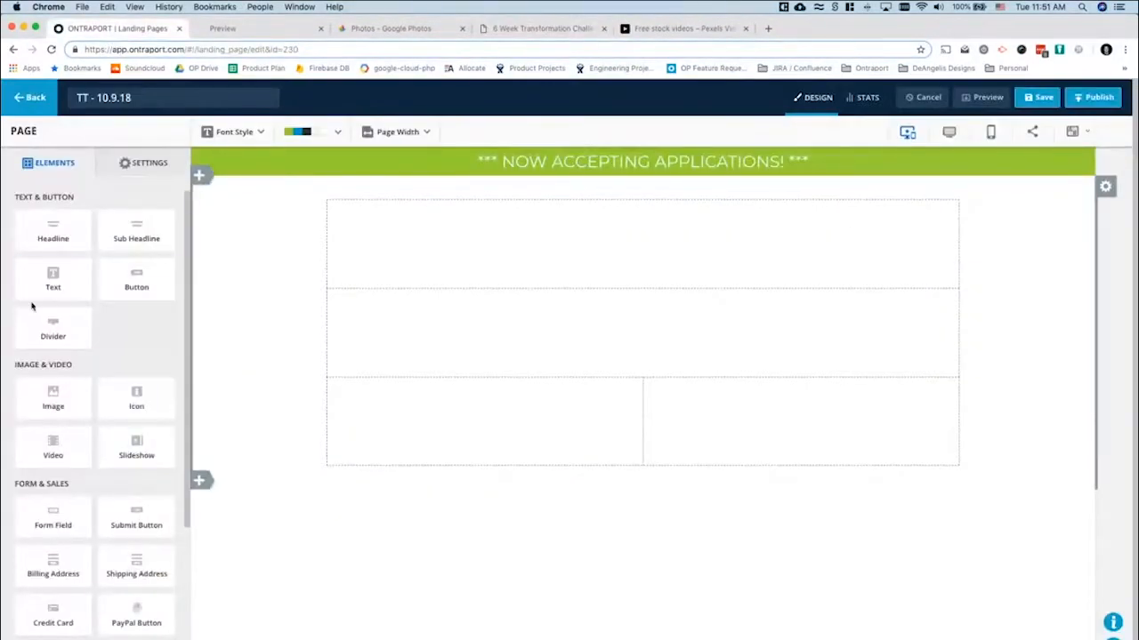
{"action": "left_click_drag", "start_coordinate": [136, 230], "coordinate": [560, 241]}
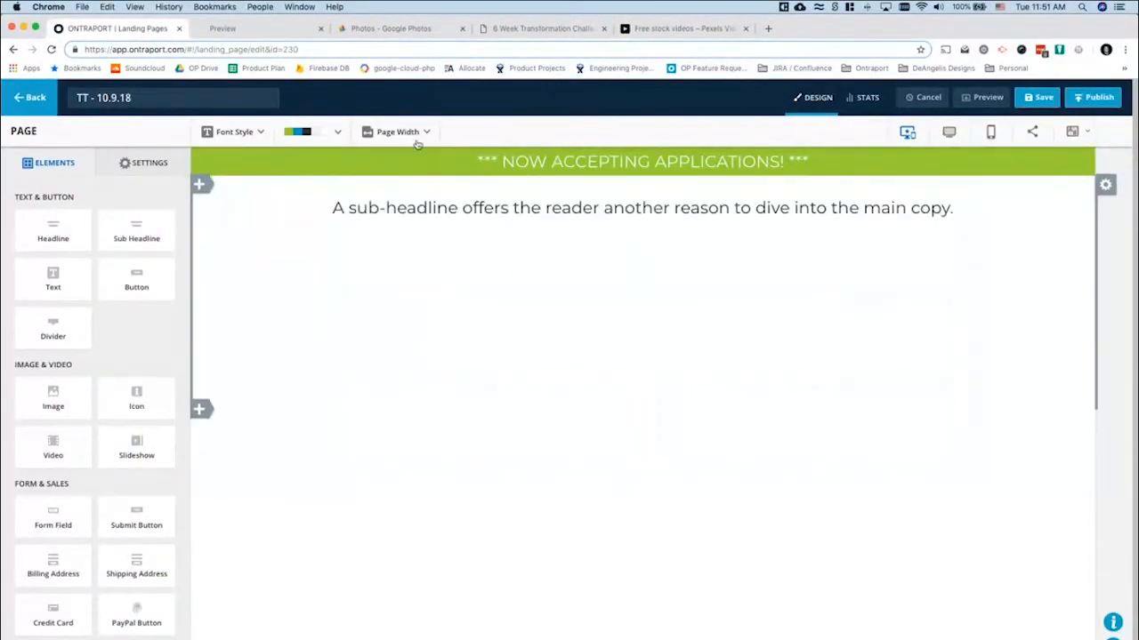
Compare text styles with the reference page and apply the Sub Headline 2 style to the "*** NOW ACCEPTING APPLICATIONS! ***" banner text
{"action": "left_click", "coordinate": [524, 30]}
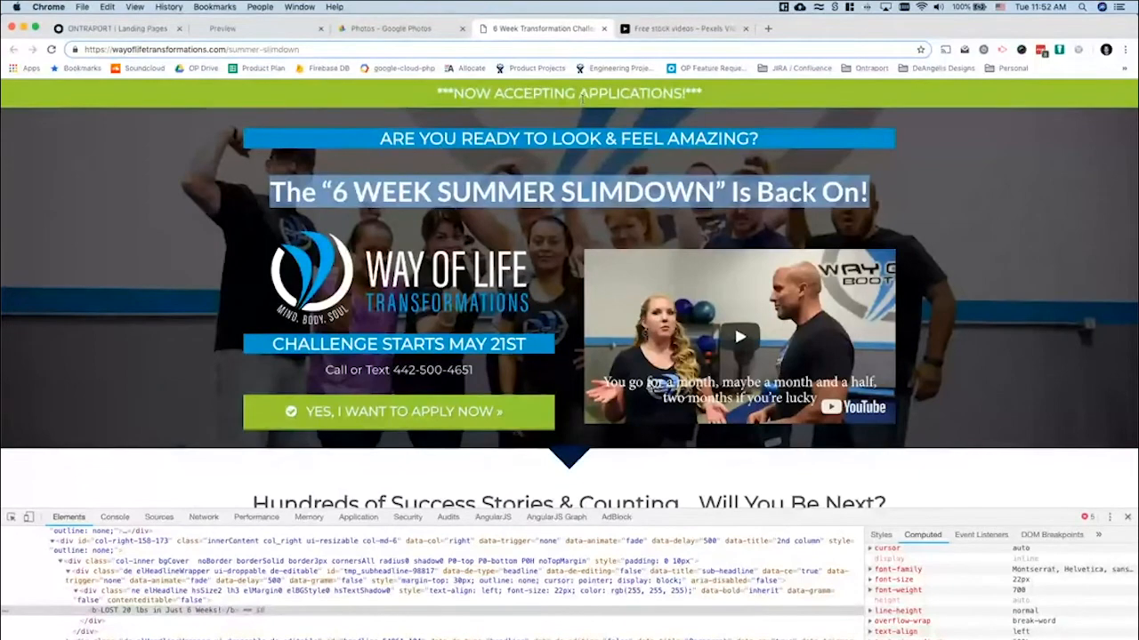
{"action": "scroll", "coordinate": [581, 99], "scroll_direction": "down", "scroll_amount": 15}
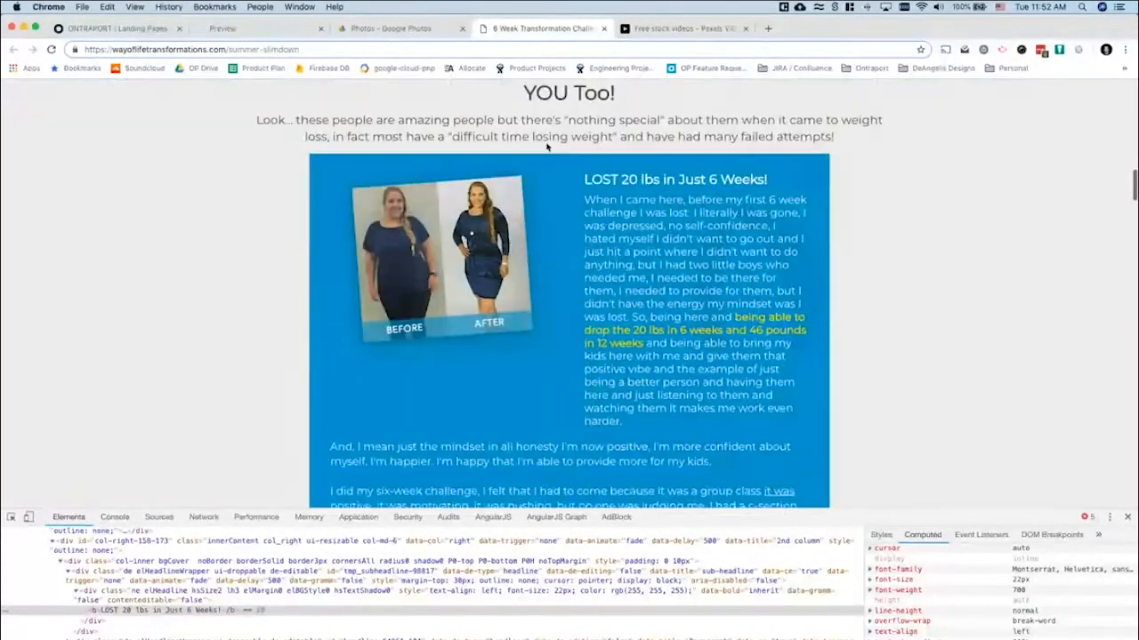
{"action": "scroll", "coordinate": [697, 172], "scroll_direction": "up", "scroll_amount": 15}
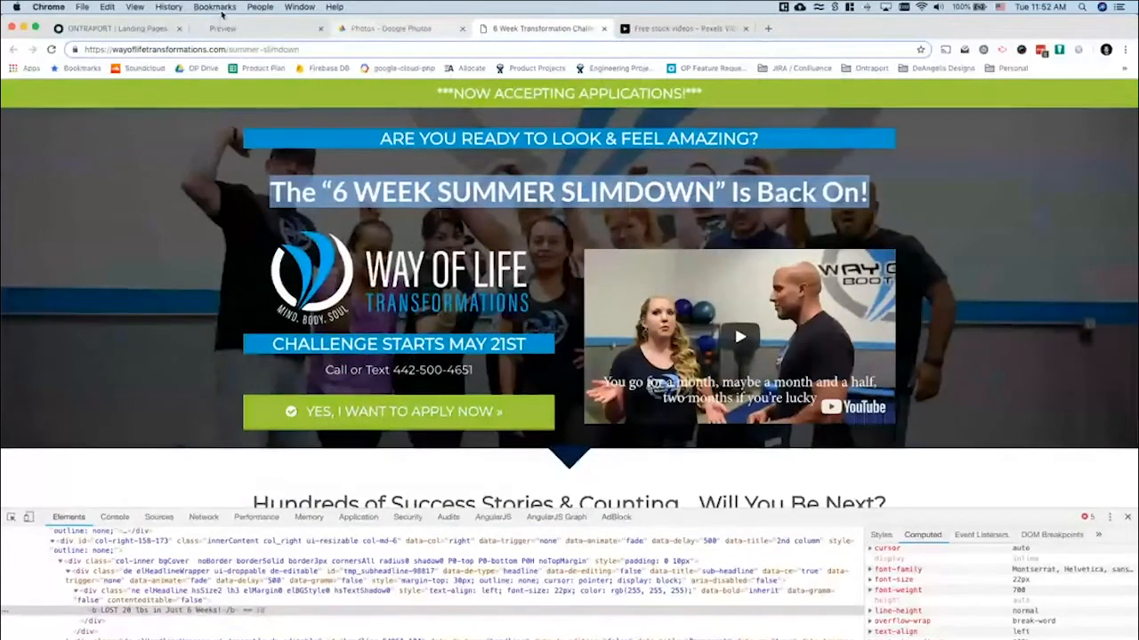
{"action": "left_click", "coordinate": [120, 28]}
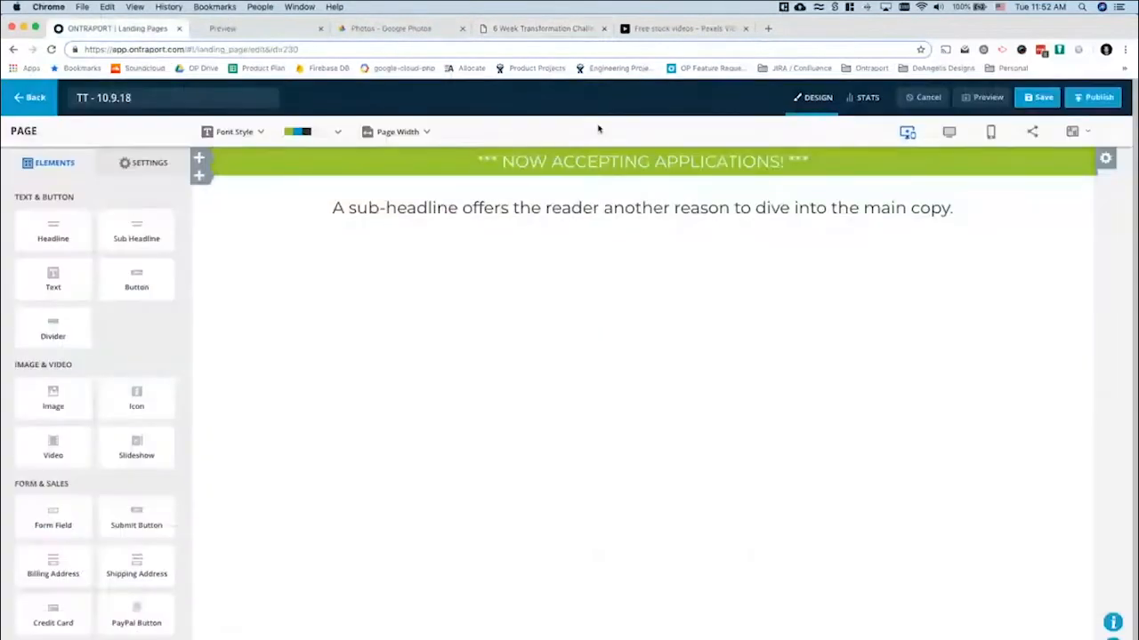
{"action": "left_click", "coordinate": [563, 168]}
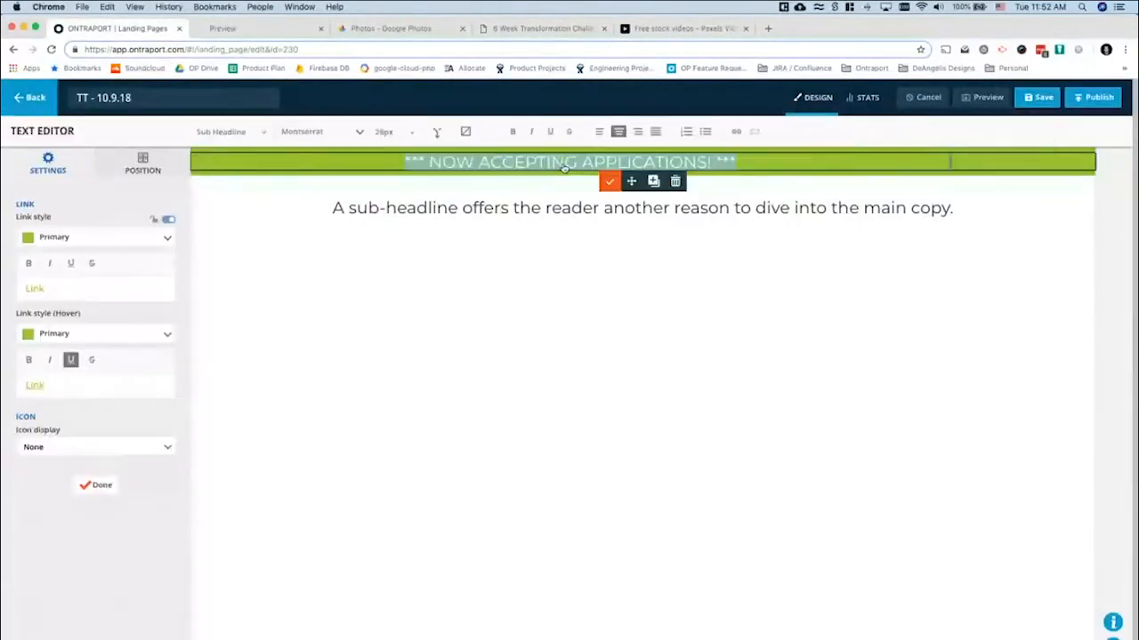
{"action": "left_click", "coordinate": [238, 133]}
{"action": "left_click", "coordinate": [254, 223]}
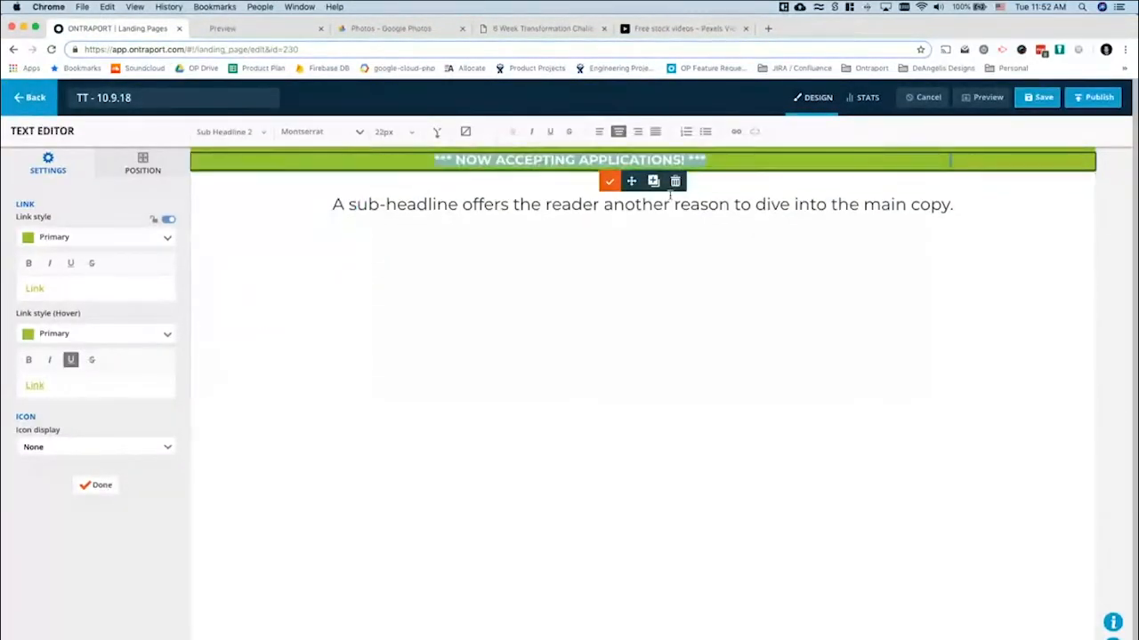
{"action": "left_click", "coordinate": [402, 206]}
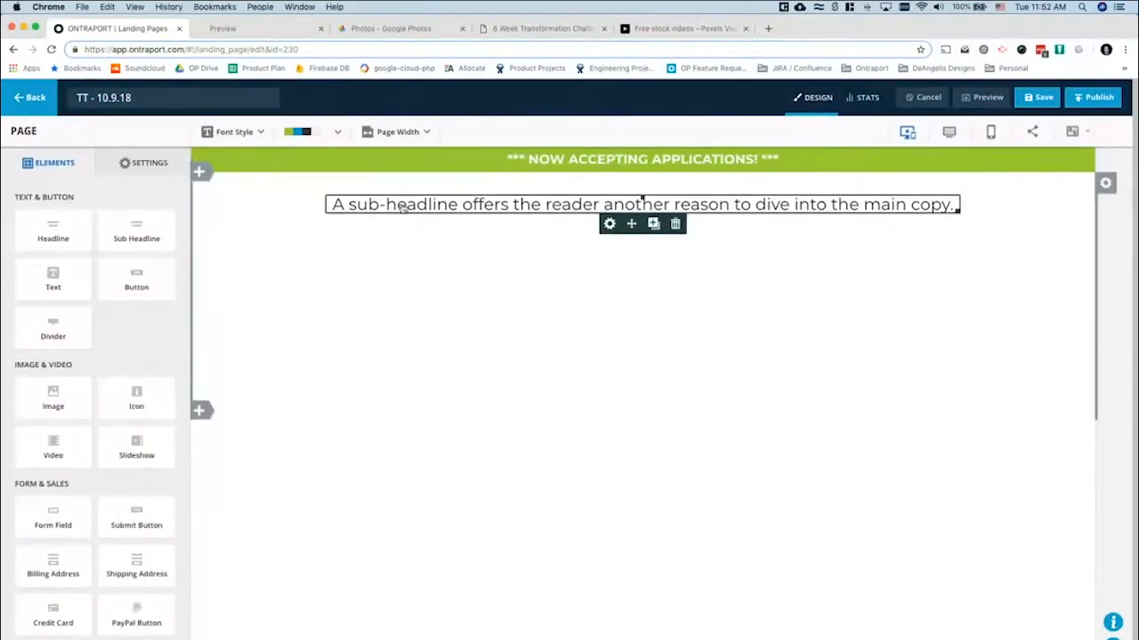
Replace the placeholder sub headline with "ARE YOU READY TO LOOK AND FEEL AMAZING?", checking the wording against the reference page
{"action": "left_click", "coordinate": [621, 214]}
{"action": "left_click", "coordinate": [611, 225]}
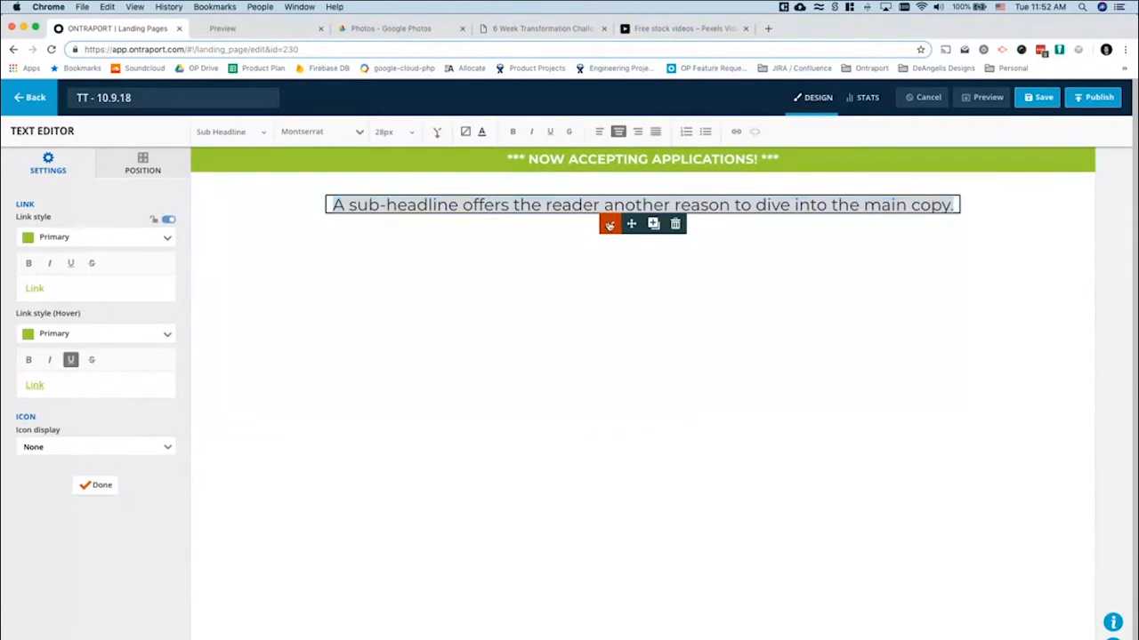
{"action": "left_click", "coordinate": [512, 28]}
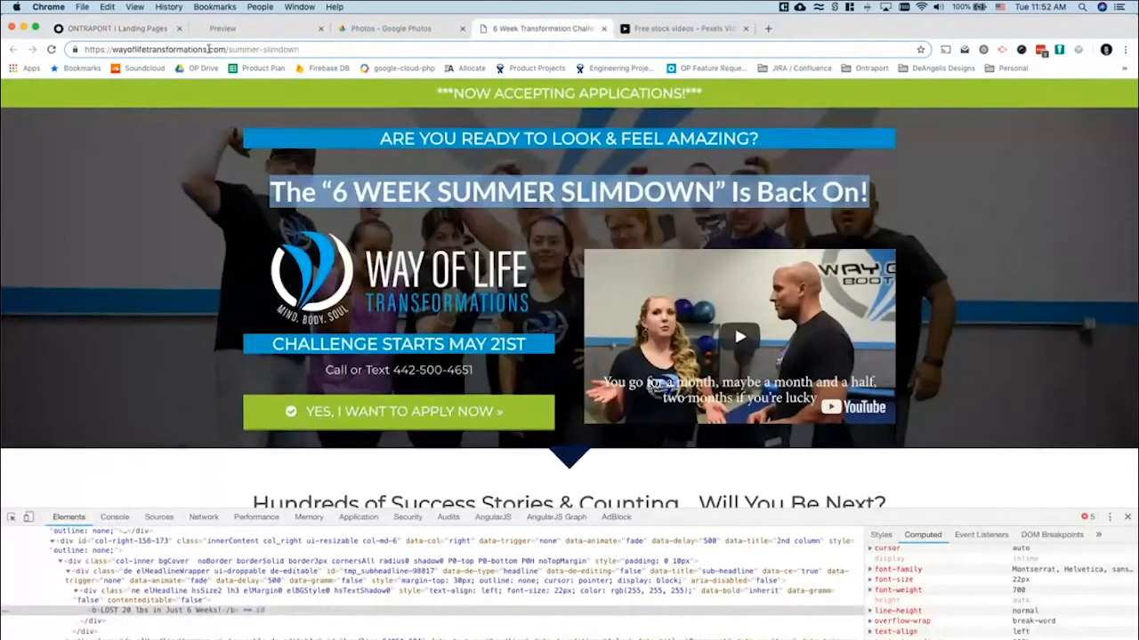
{"action": "left_click", "coordinate": [121, 30]}
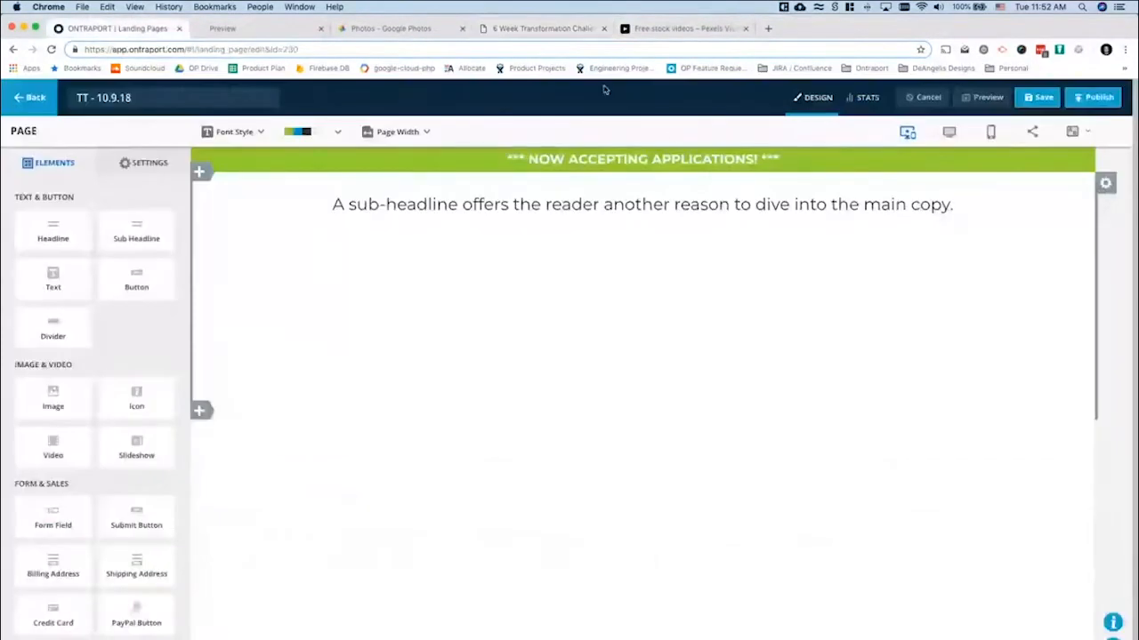
{"action": "double_click", "coordinate": [607, 212]}
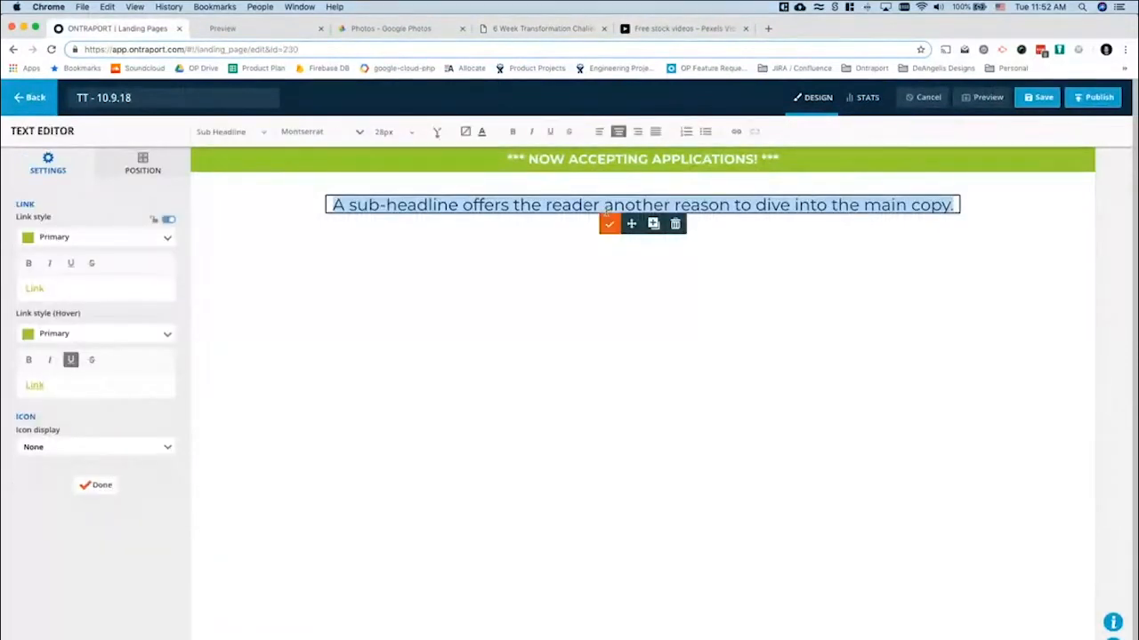
{"action": "type", "text": "ARE YOUR"}
{"action": "key", "text": "BackSpace"}
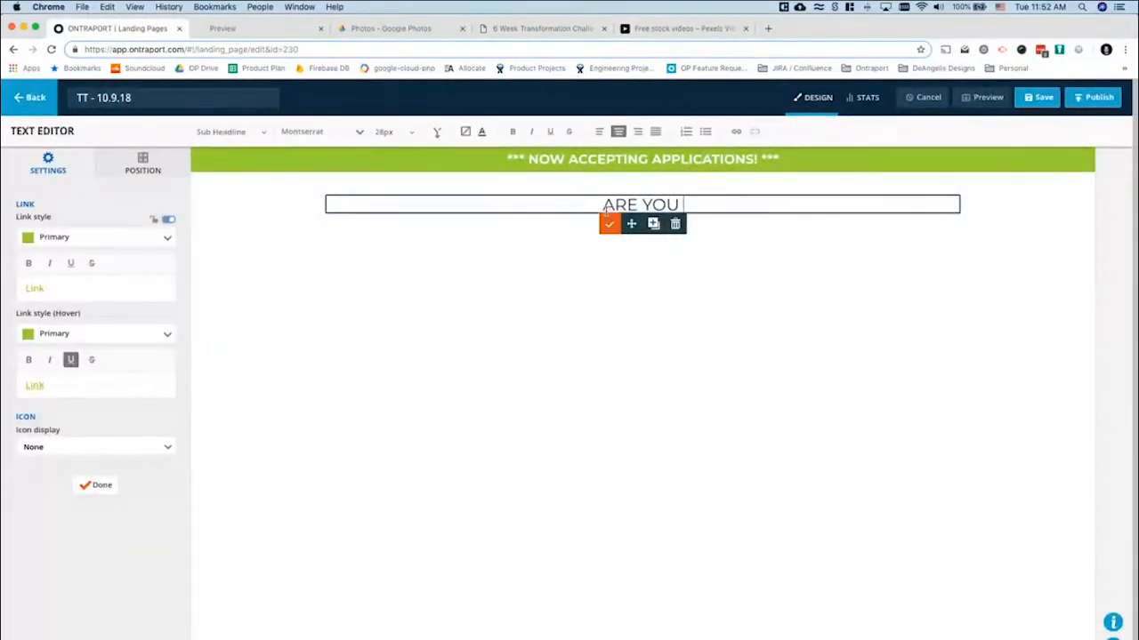
{"action": "type", "text": "READY "}
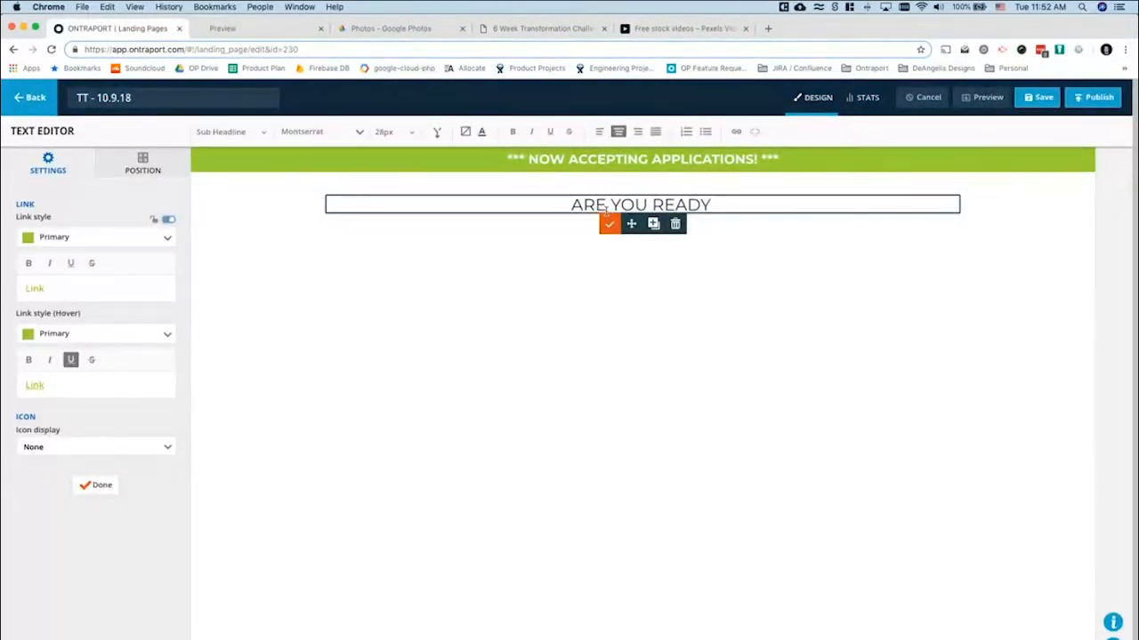
{"action": "type", "text": "TO LOOK AND FEE"}
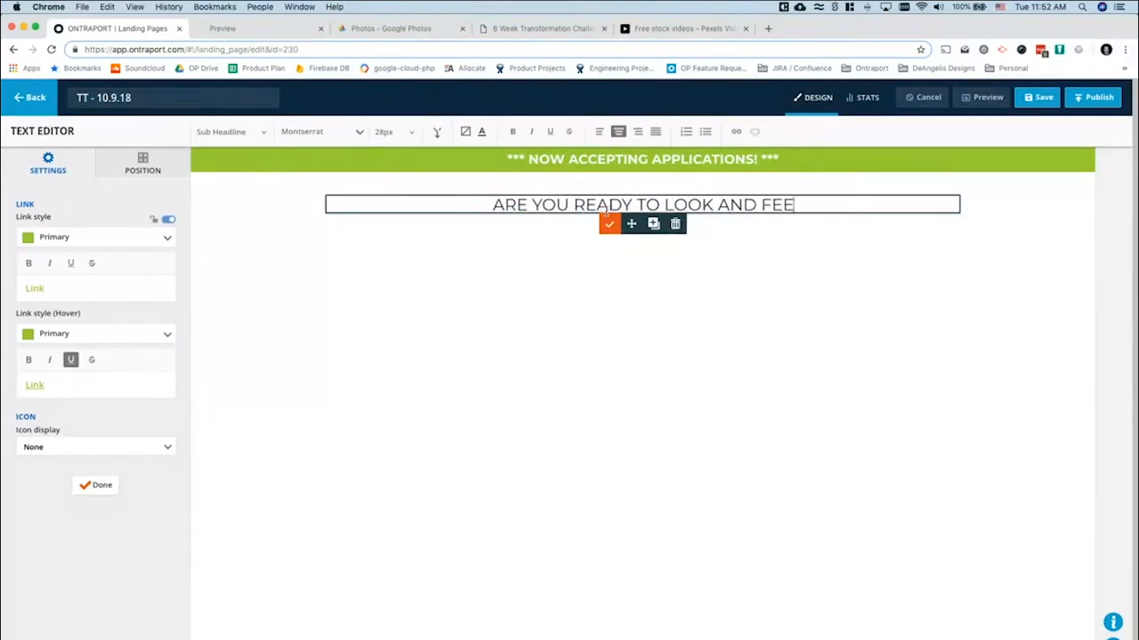
{"action": "type", "text": "L AMAZING?"}
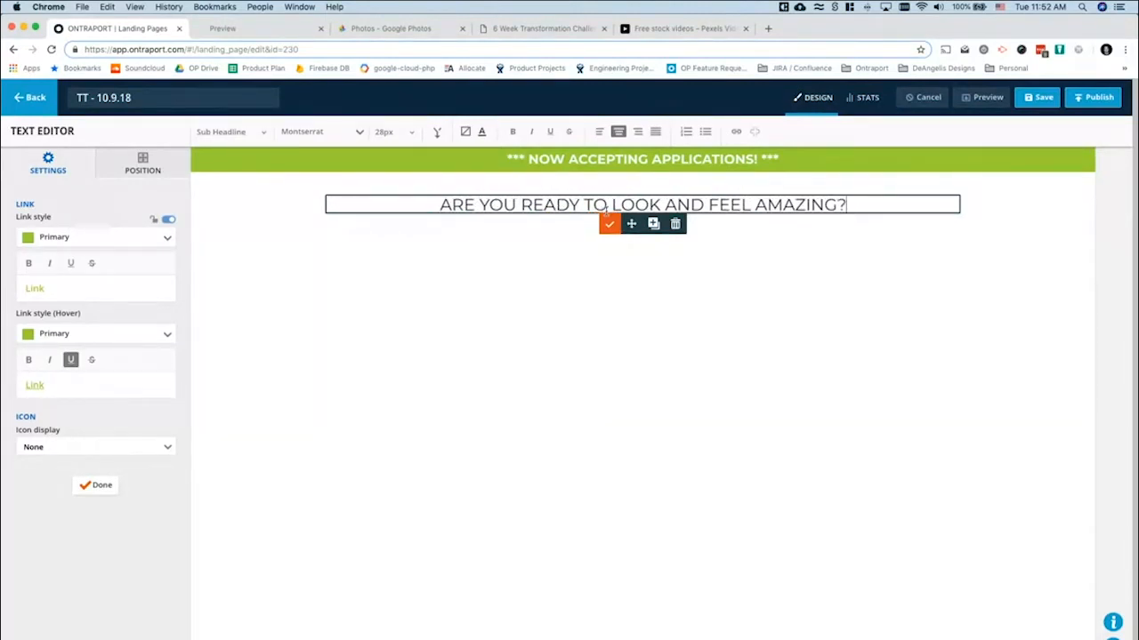
{"action": "left_click", "coordinate": [521, 29]}
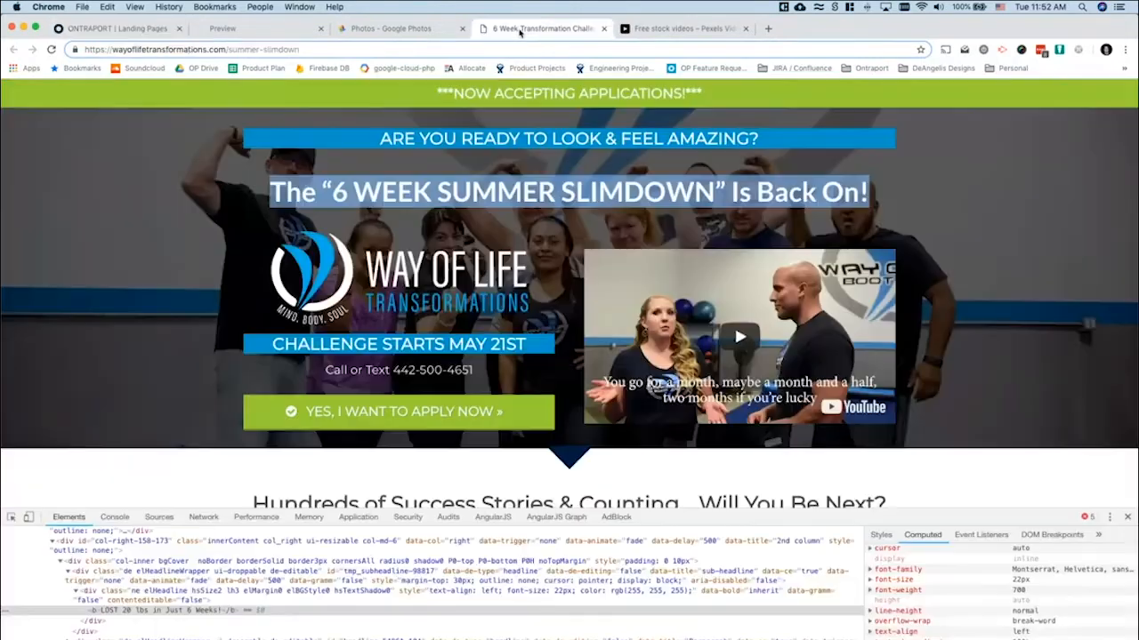
{"action": "left_click", "coordinate": [117, 29]}
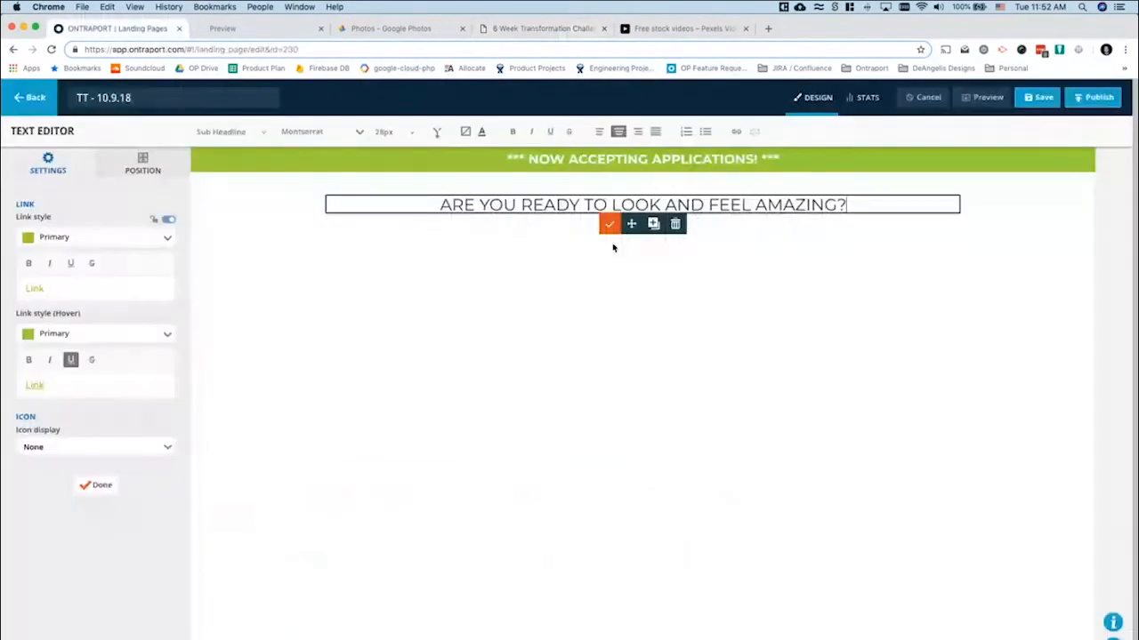
{"action": "left_click", "coordinate": [609, 224]}
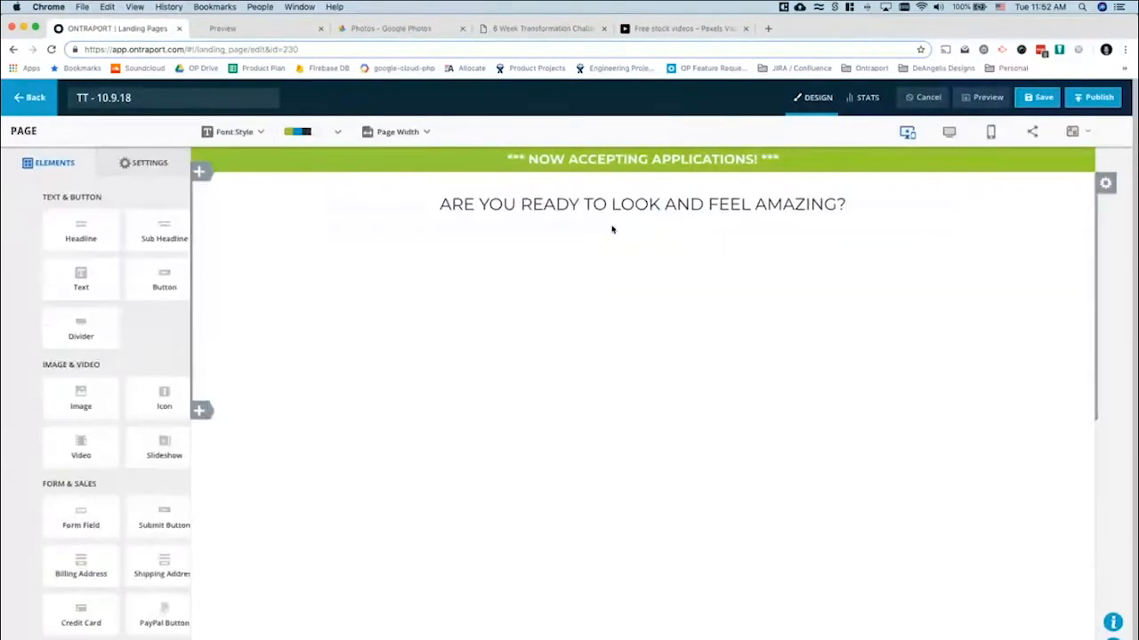
Give the column holding the "ARE YOU READY TO LOOK AND FEEL AMAZING?" text a solid background in the Complementary color
{"action": "left_click", "coordinate": [1106, 185]}
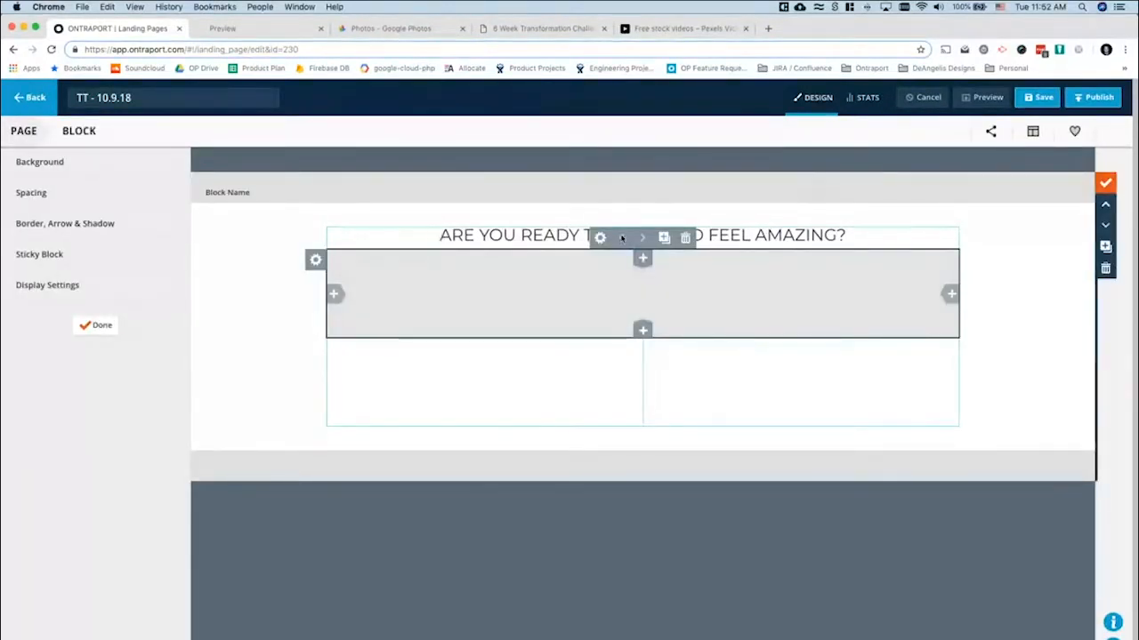
{"action": "left_click", "coordinate": [700, 238]}
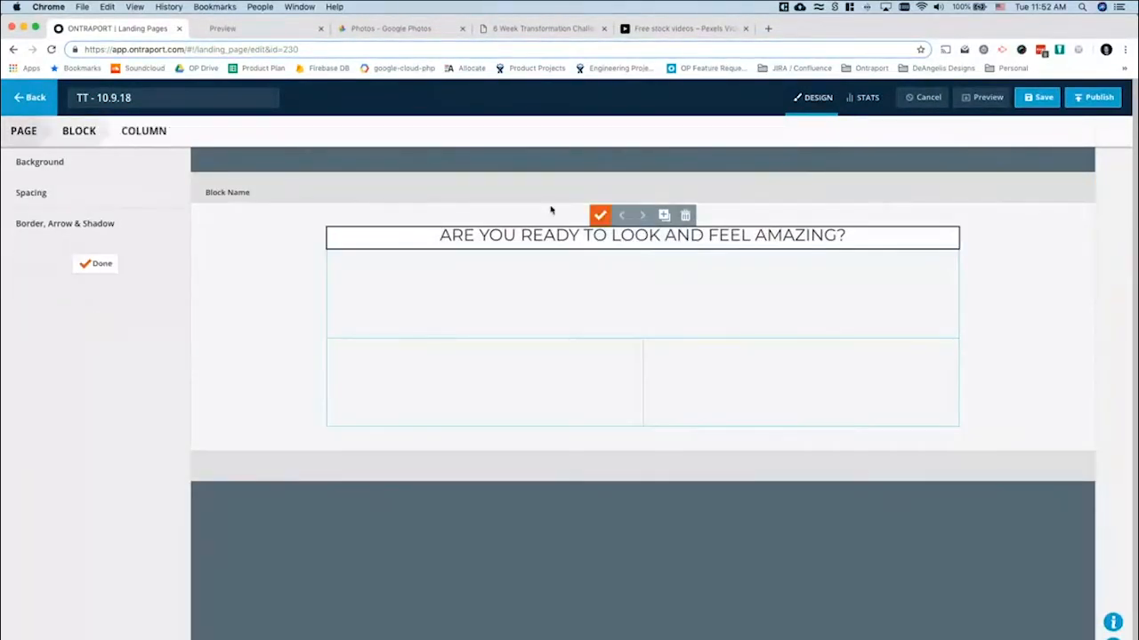
{"action": "left_click", "coordinate": [89, 167]}
{"action": "left_click", "coordinate": [78, 210]}
{"action": "left_click", "coordinate": [40, 243]}
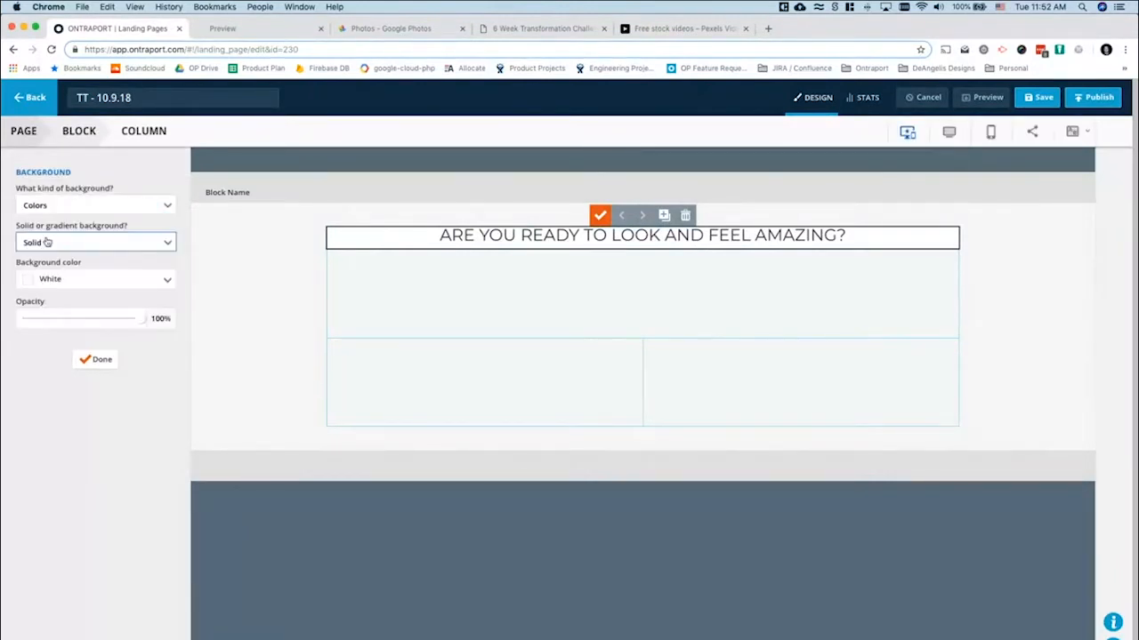
{"action": "left_click", "coordinate": [58, 279]}
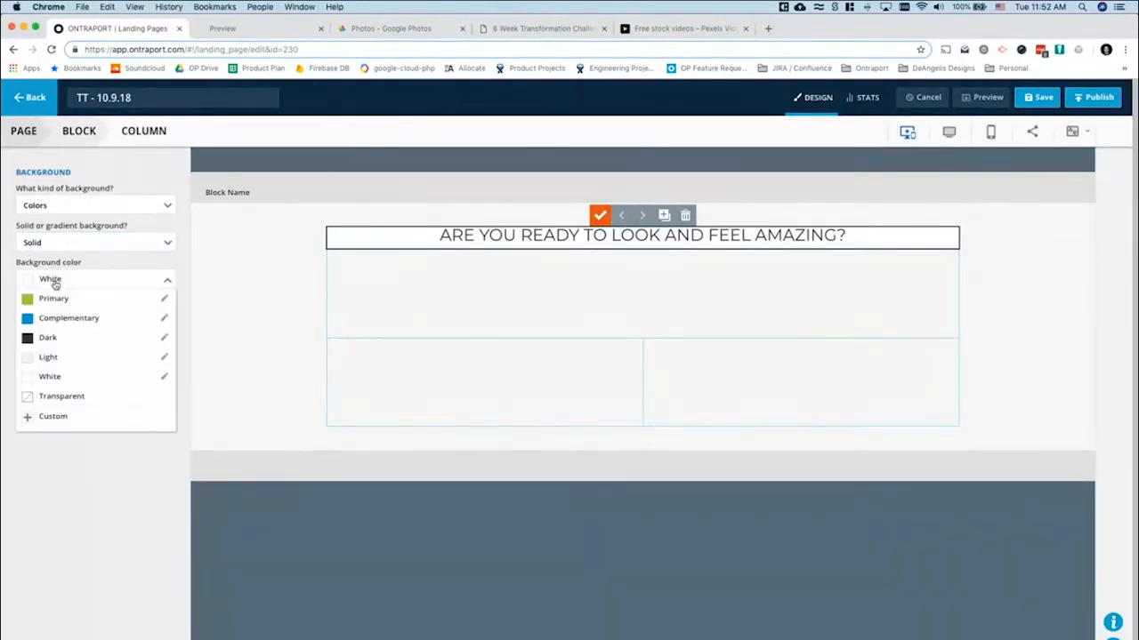
{"action": "left_click", "coordinate": [75, 316]}
{"action": "left_click", "coordinate": [102, 357]}
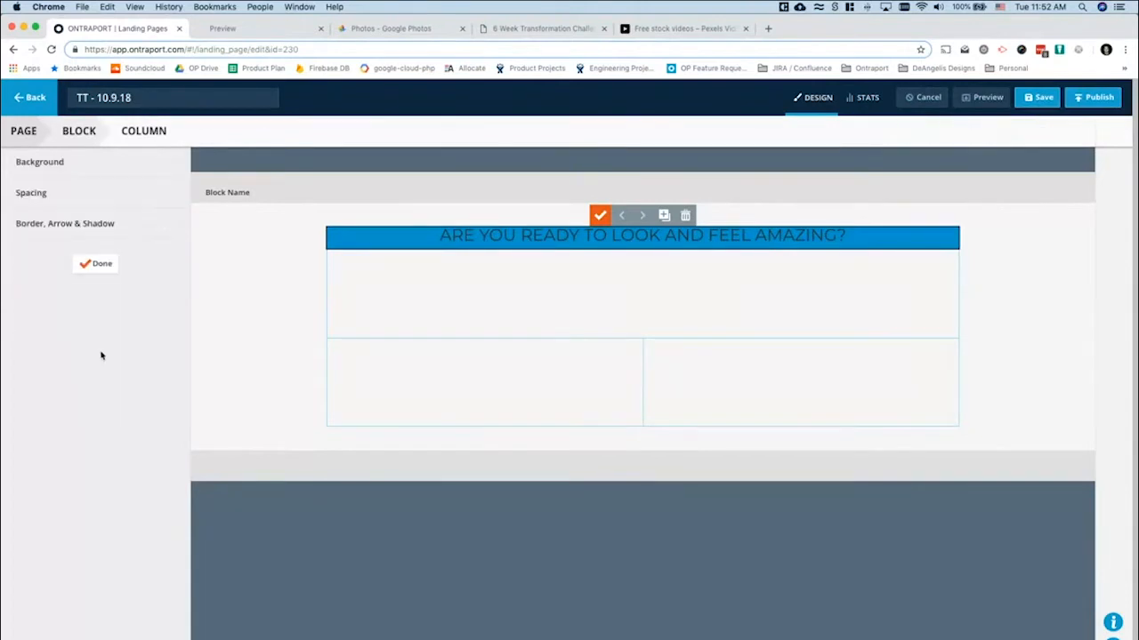
{"action": "left_click", "coordinate": [89, 261]}
{"action": "left_click", "coordinate": [93, 325]}
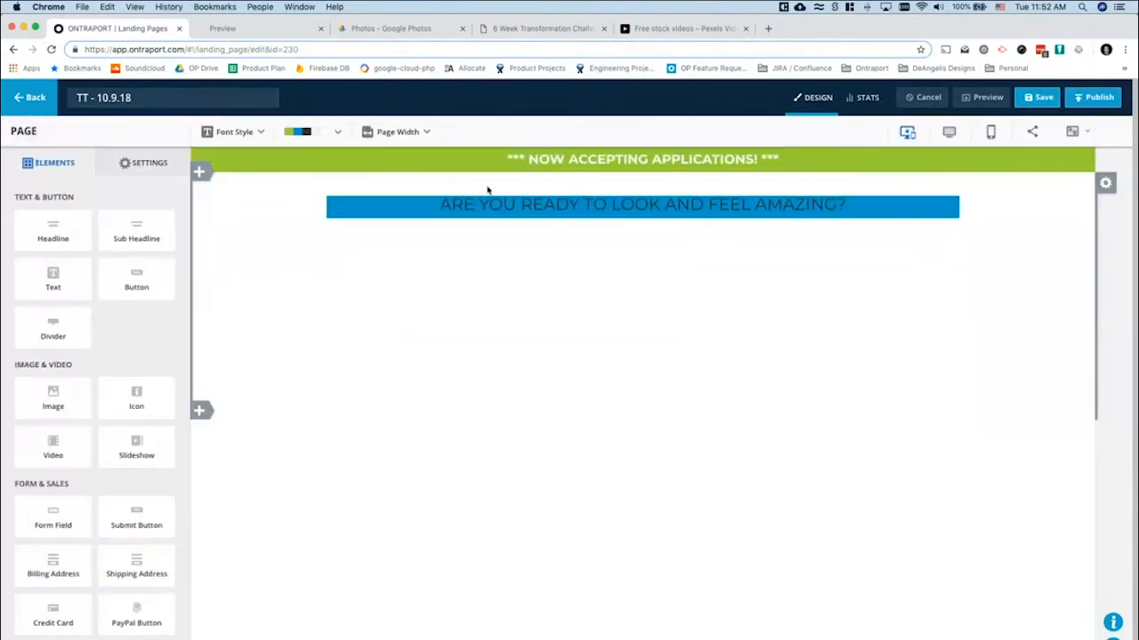
Set the bottom margin of the "ARE YOU READY TO LOOK AND FEEL AMAZING?" sub headline to 0px
{"action": "double_click", "coordinate": [501, 207]}
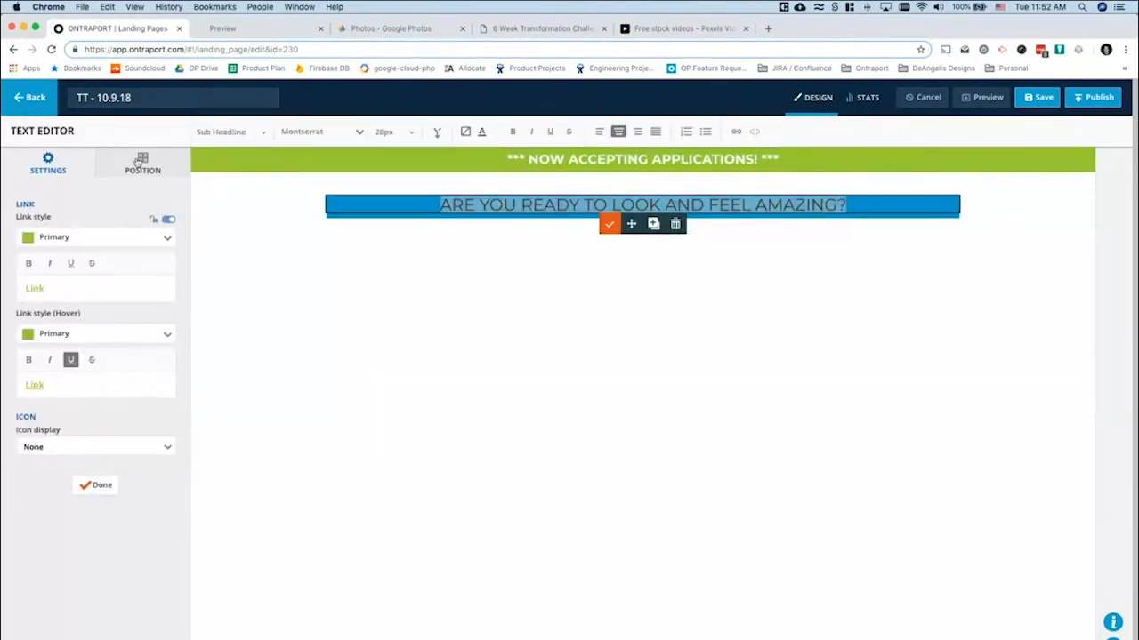
{"action": "left_click", "coordinate": [143, 164]}
{"action": "left_click_drag", "start_coordinate": [25, 345], "coordinate": [3, 338]}
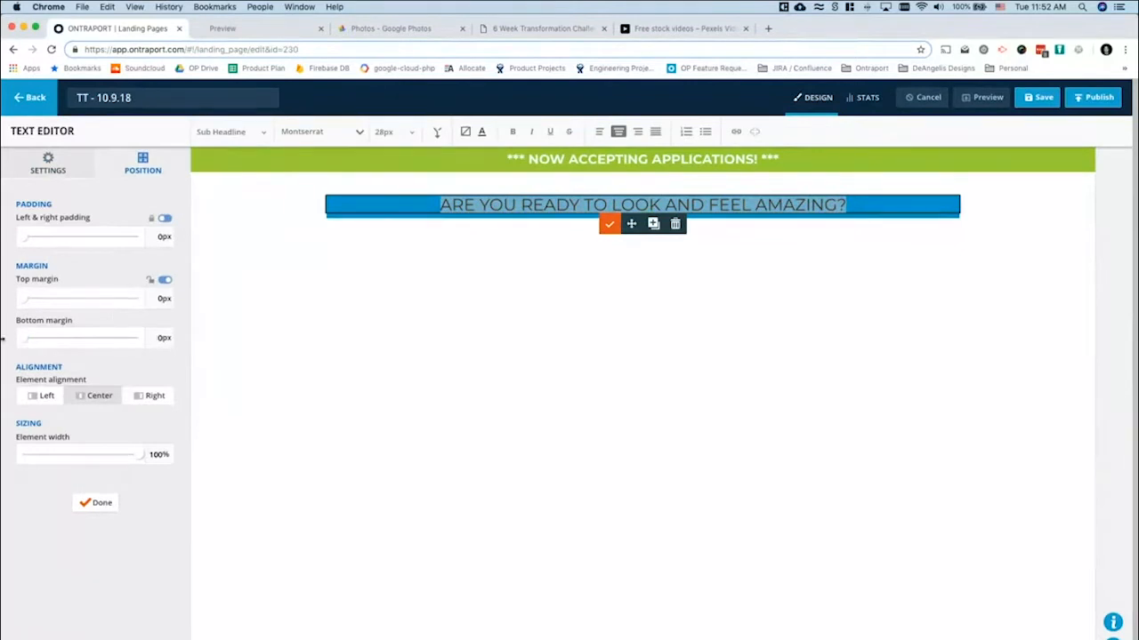
{"action": "left_click", "coordinate": [98, 501]}
Change the text color of the "ARE YOU READY TO LOOK AND FEEL AMAZING?" sub headline to white
{"action": "left_click", "coordinate": [452, 210]}
{"action": "left_click", "coordinate": [451, 210]}
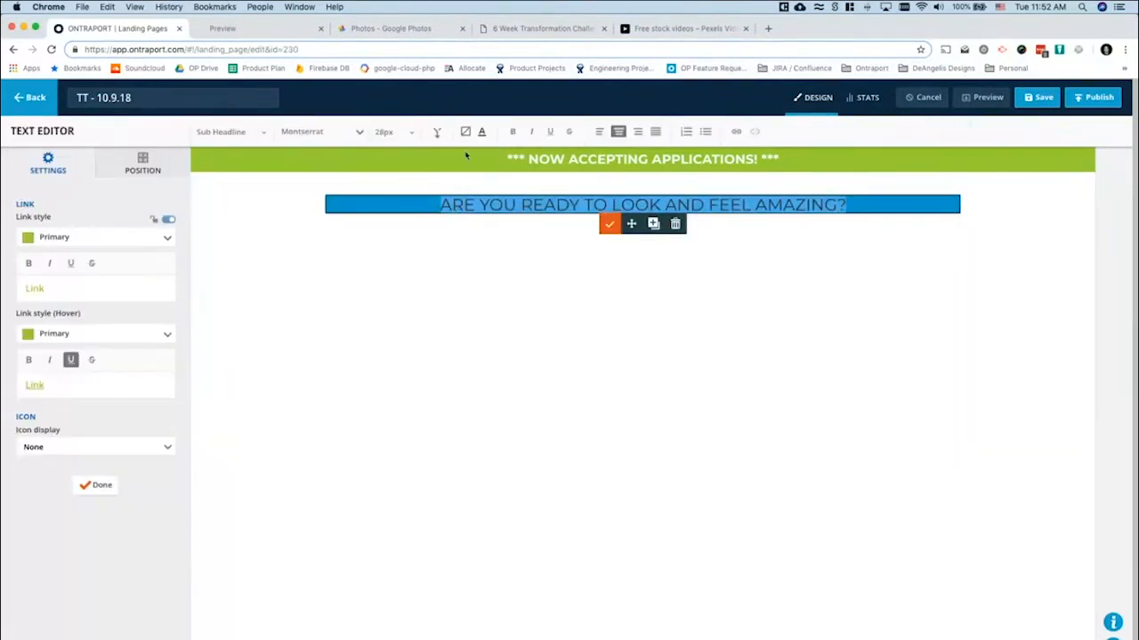
{"action": "left_click", "coordinate": [480, 136]}
{"action": "left_click", "coordinate": [524, 242]}
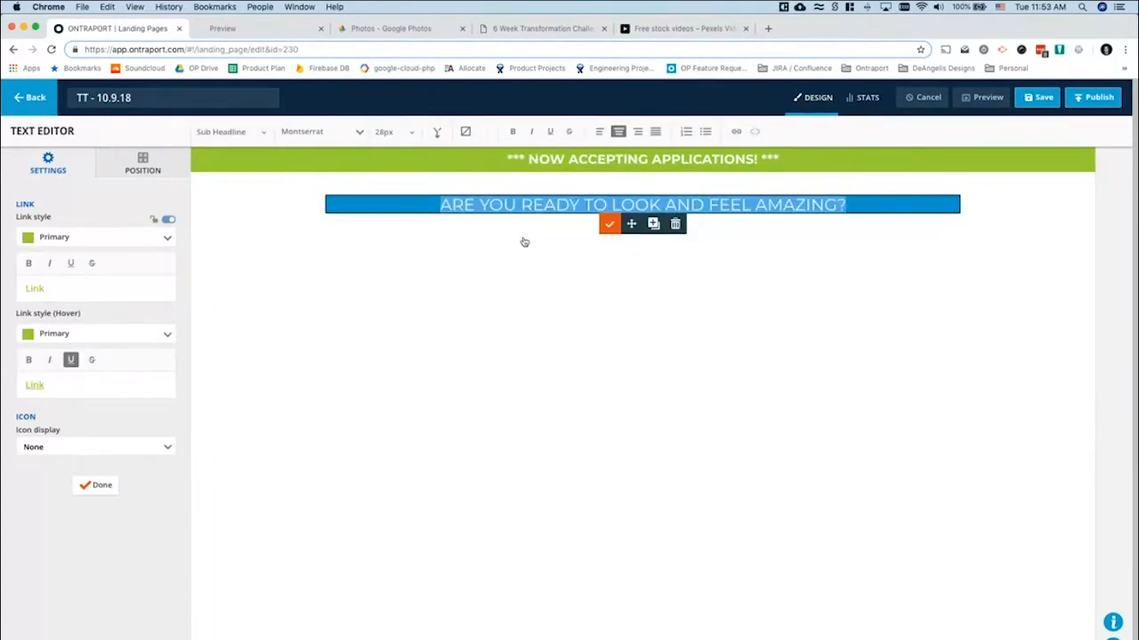
{"action": "left_click", "coordinate": [609, 224]}
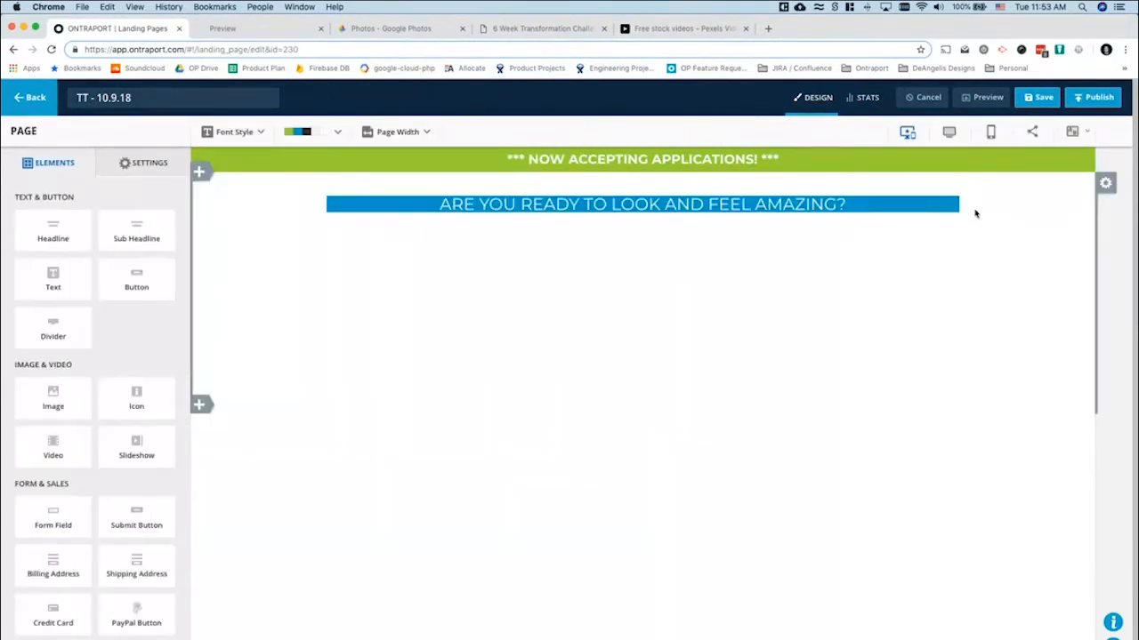
Set the top and bottom padding of the blue sub headline column to 10px
{"action": "left_click", "coordinate": [1105, 184]}
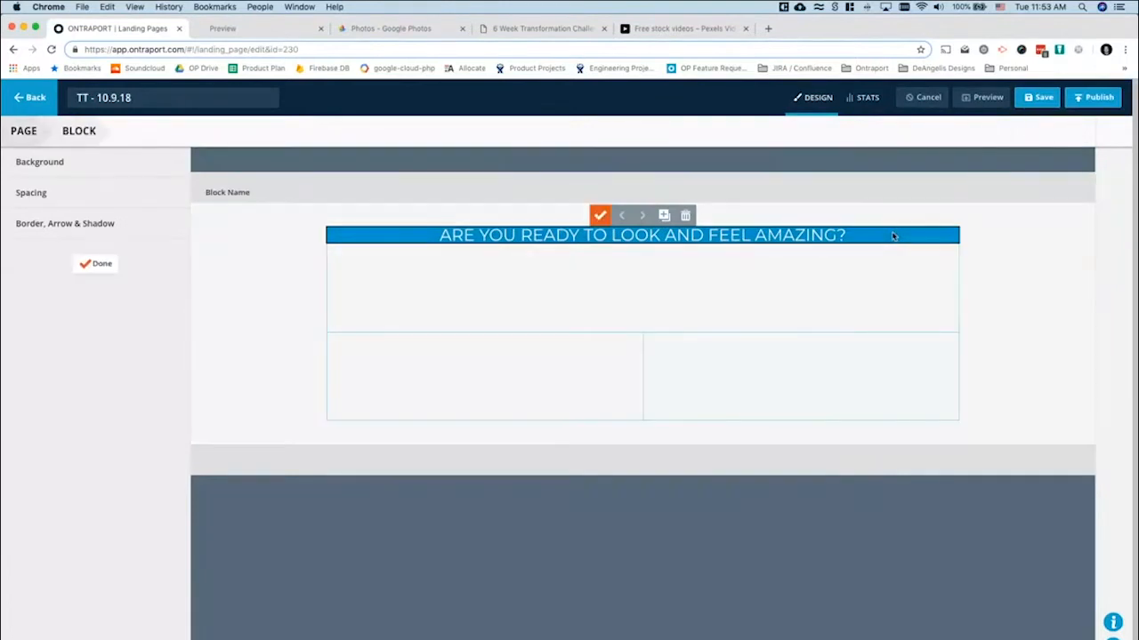
{"action": "left_click", "coordinate": [44, 191]}
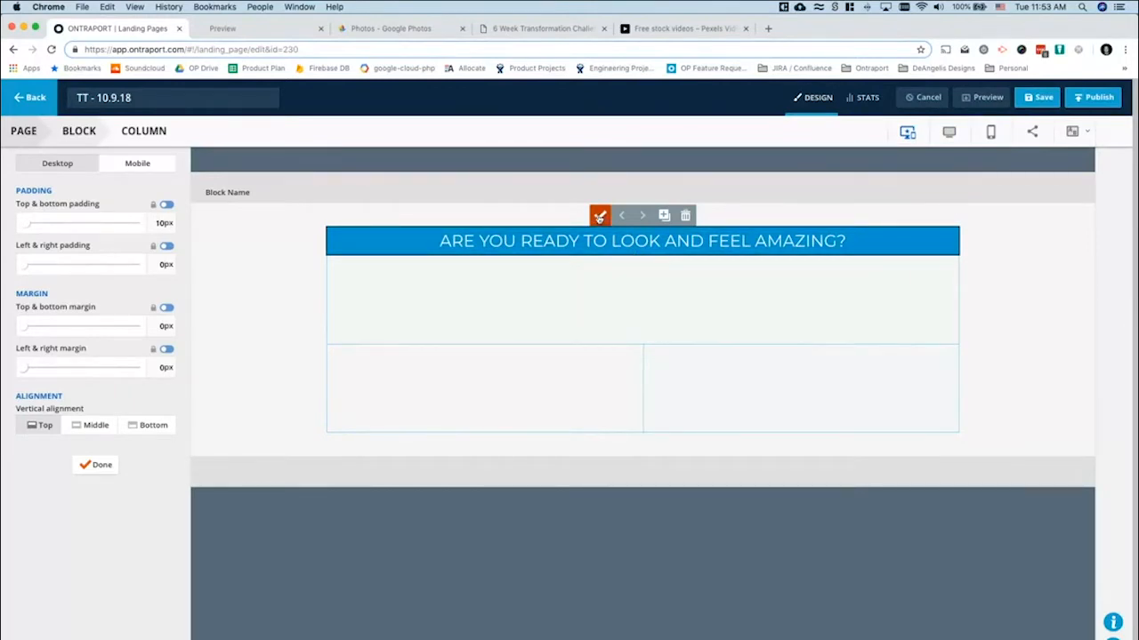
{"action": "left_click", "coordinate": [600, 217]}
{"action": "left_click", "coordinate": [93, 327]}
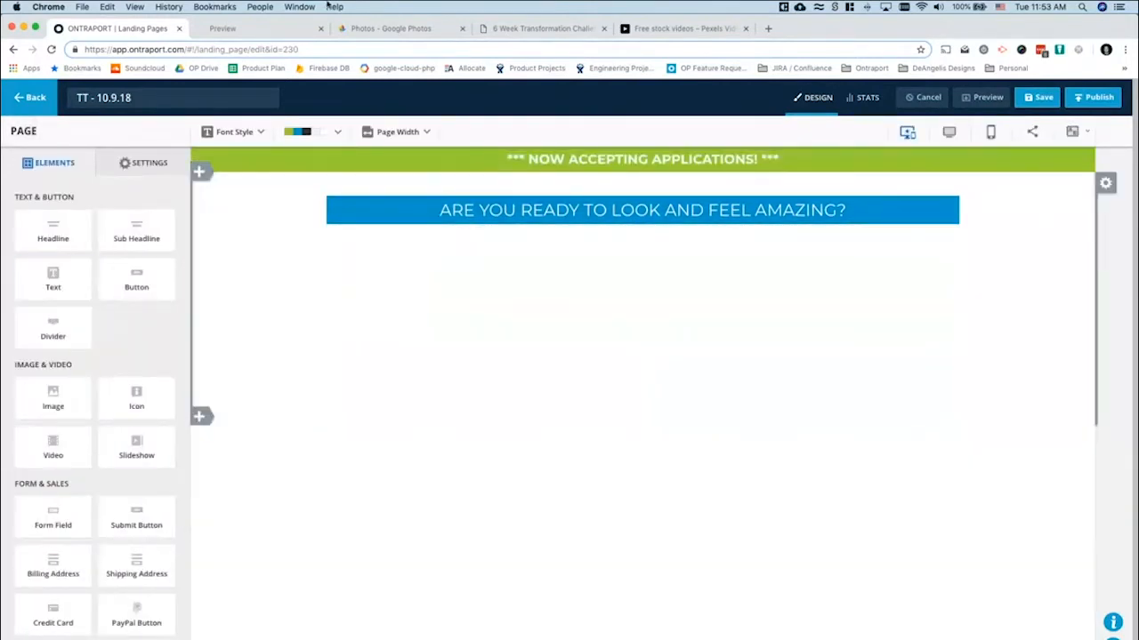
Check the hero section on the reference page and set the background type of the block beneath the green banner to Image
{"action": "left_click", "coordinate": [511, 29]}
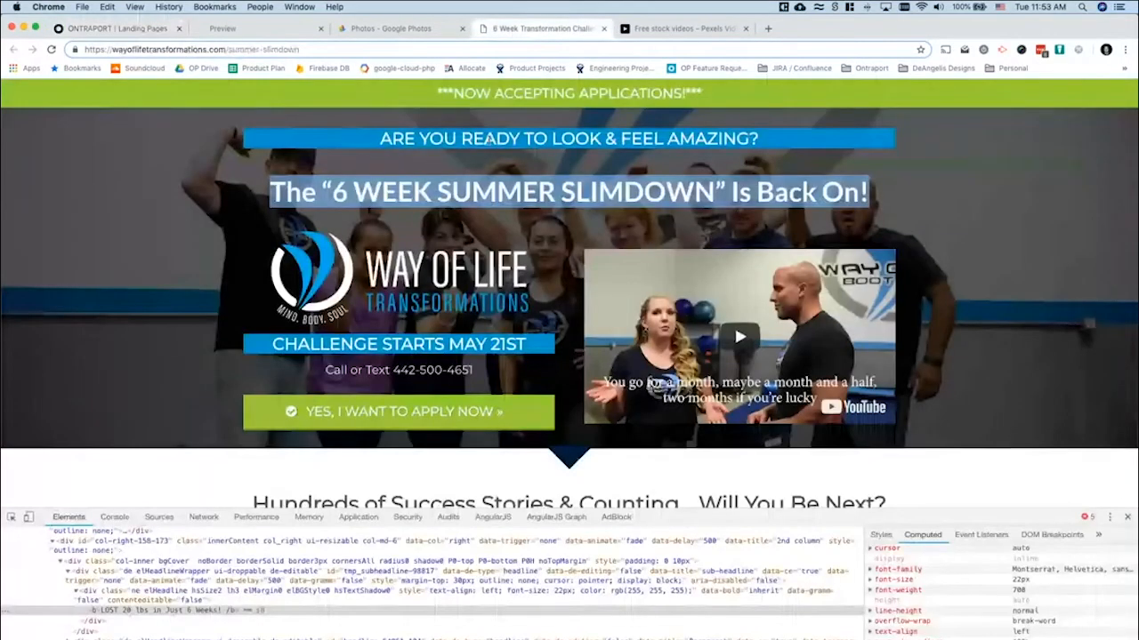
{"action": "left_click", "coordinate": [329, 194]}
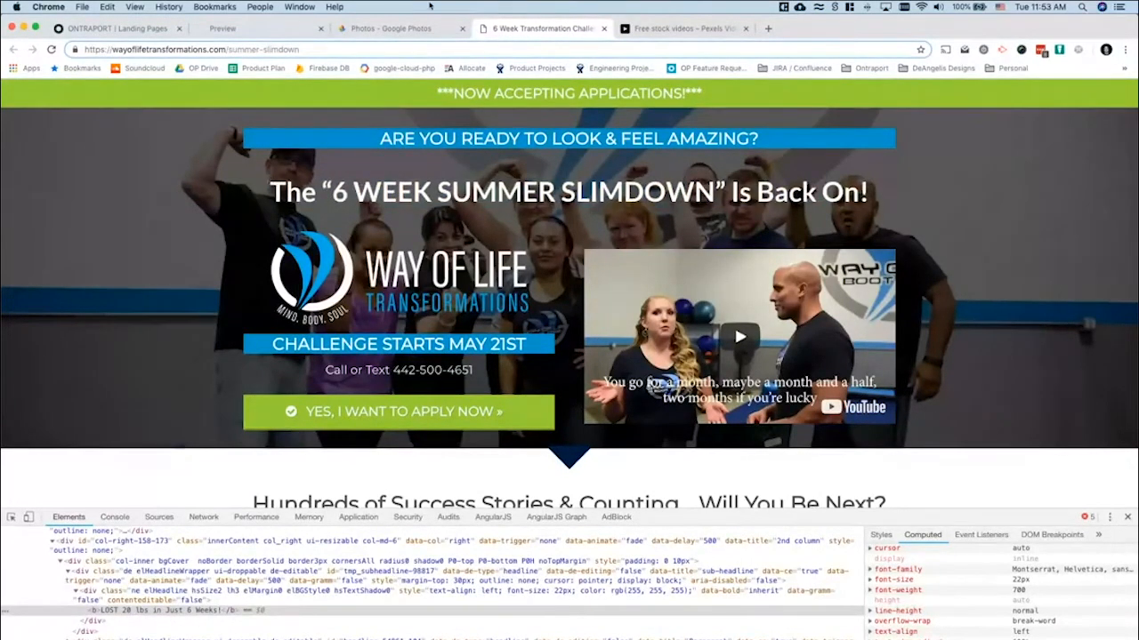
{"action": "left_click", "coordinate": [112, 32]}
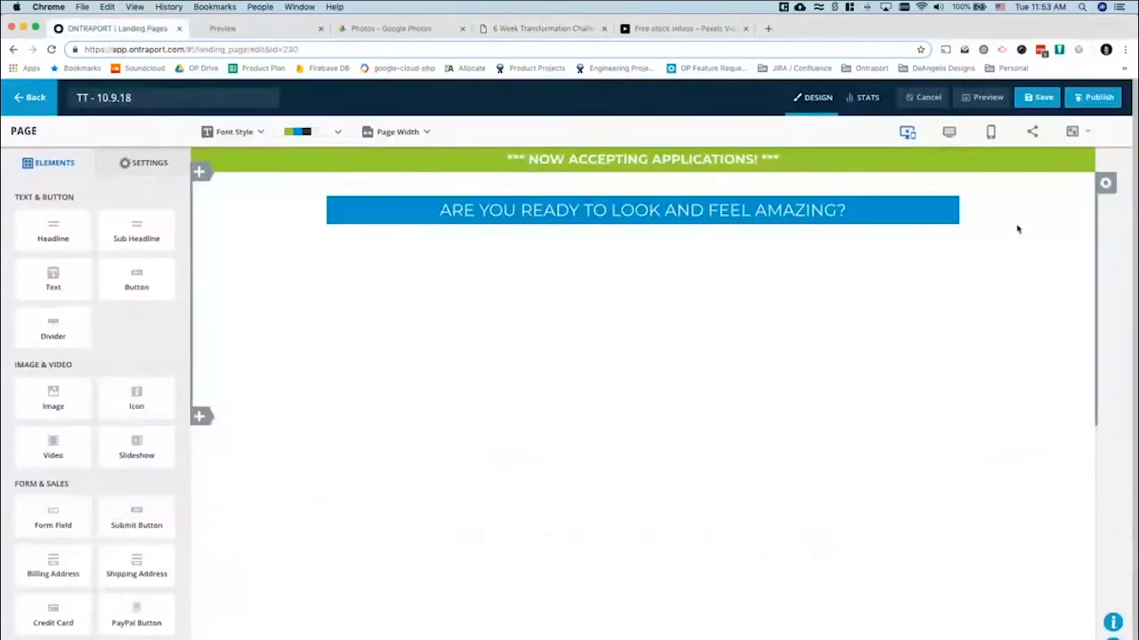
{"action": "left_click", "coordinate": [506, 30]}
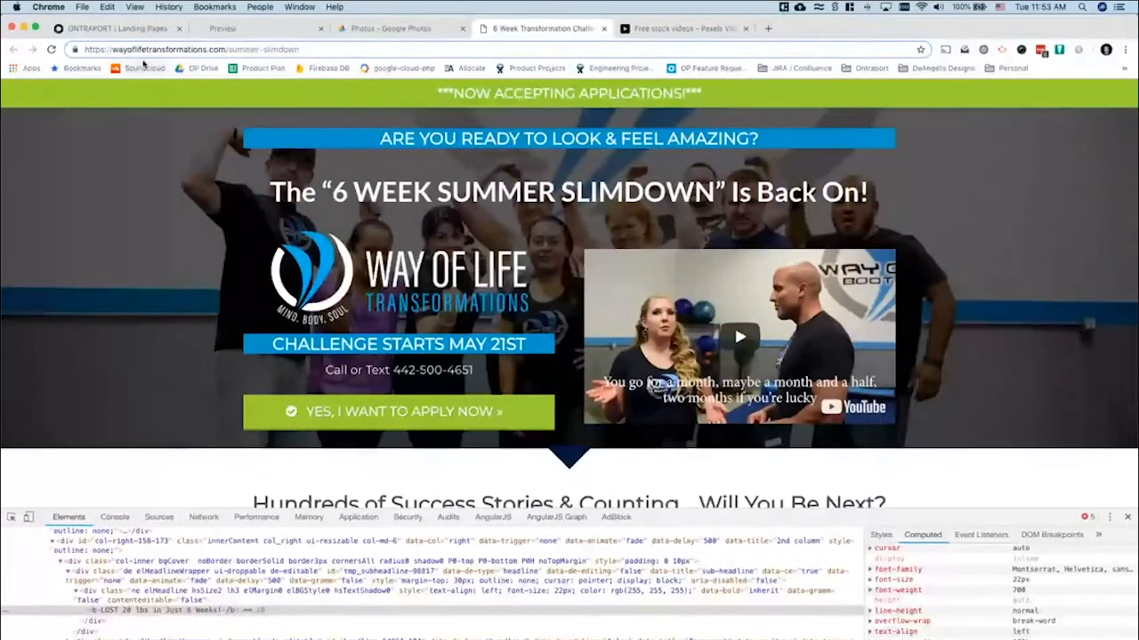
{"action": "left_click", "coordinate": [127, 32]}
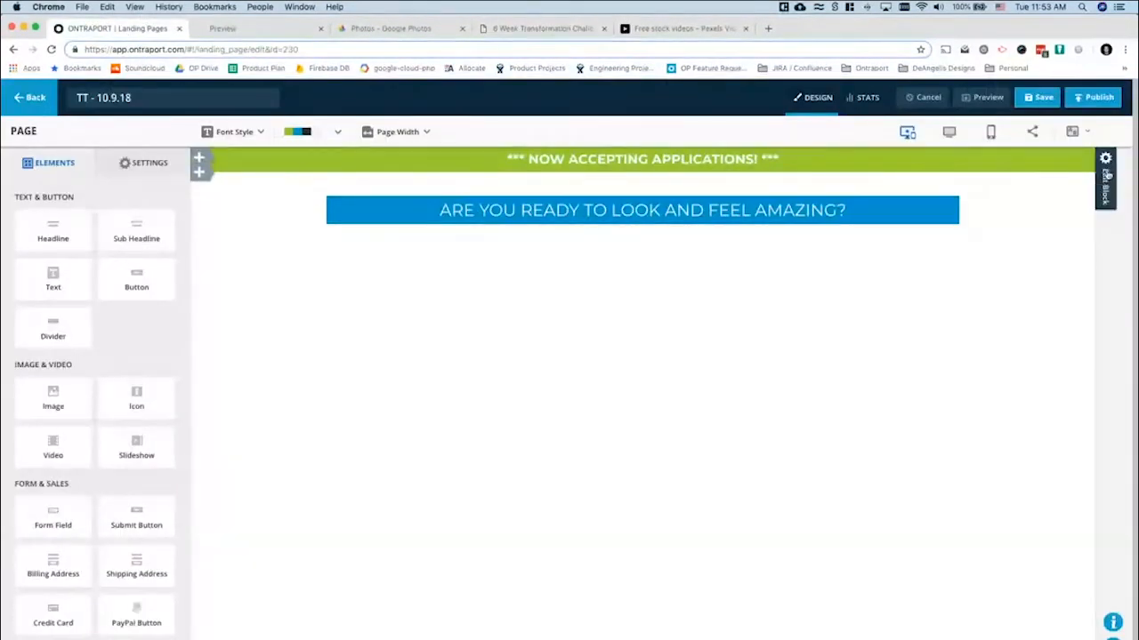
{"action": "left_click", "coordinate": [1103, 184]}
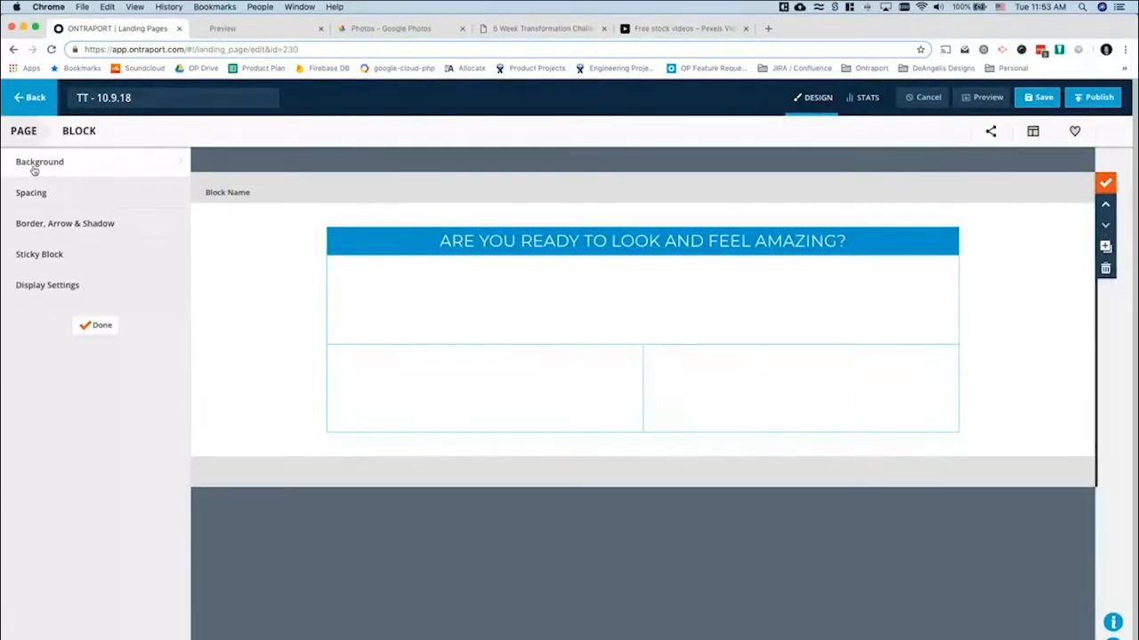
{"action": "left_click", "coordinate": [32, 165]}
{"action": "left_click", "coordinate": [112, 207]}
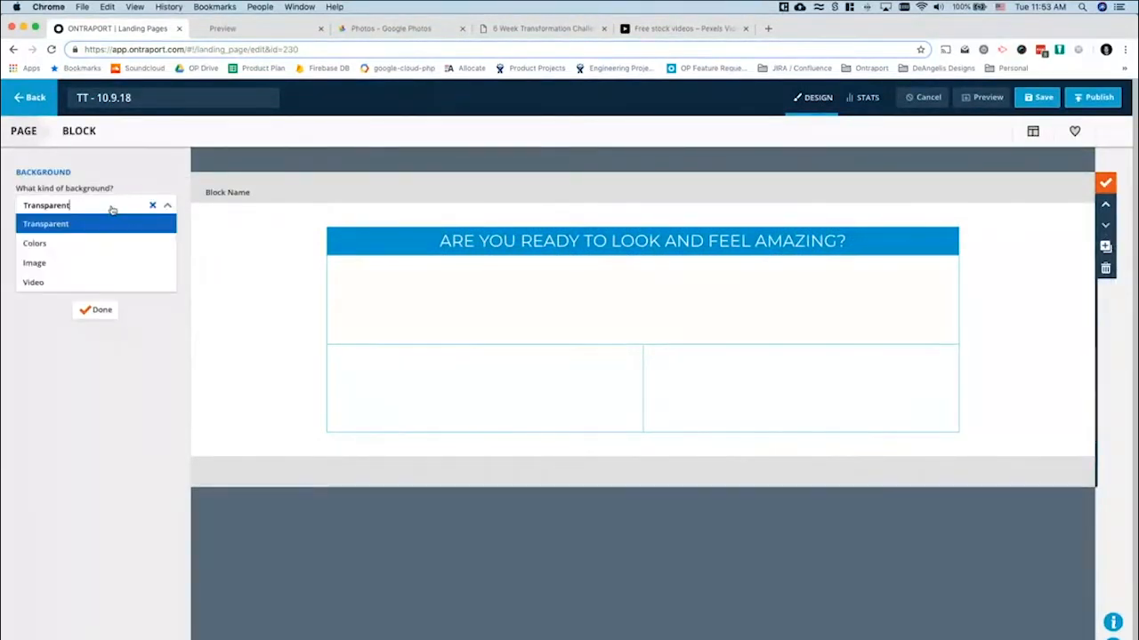
{"action": "left_click", "coordinate": [62, 265]}
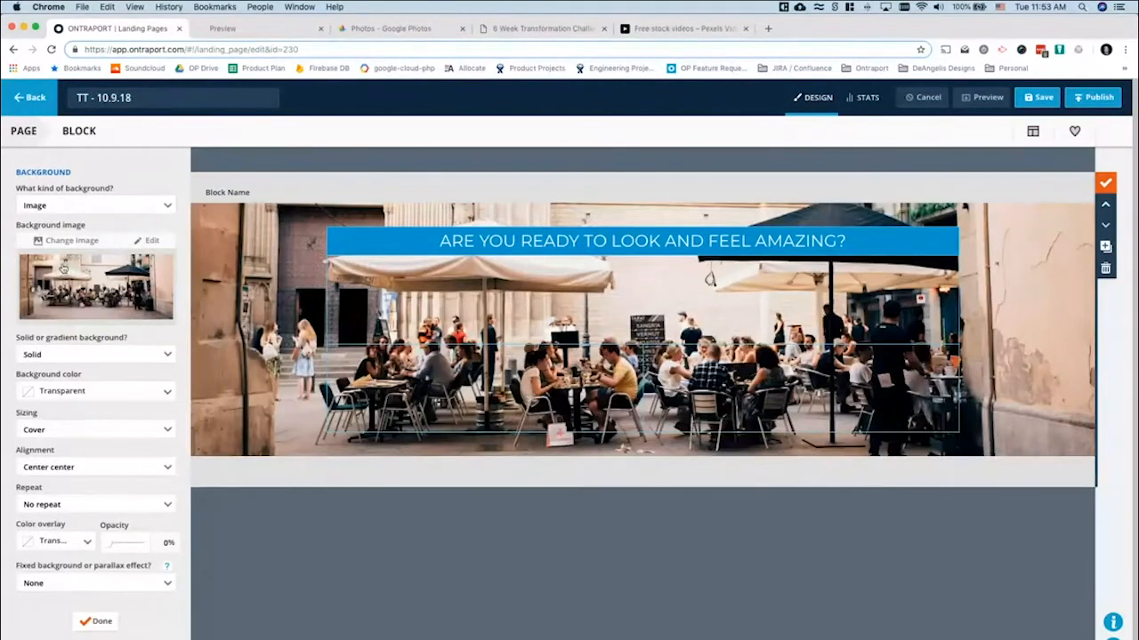
Upload SmithDavis-for-ONTRAPORT_1879.jpg from the ttt folder on the Desktop and insert it as the block's background image
{"action": "left_click", "coordinate": [73, 241]}
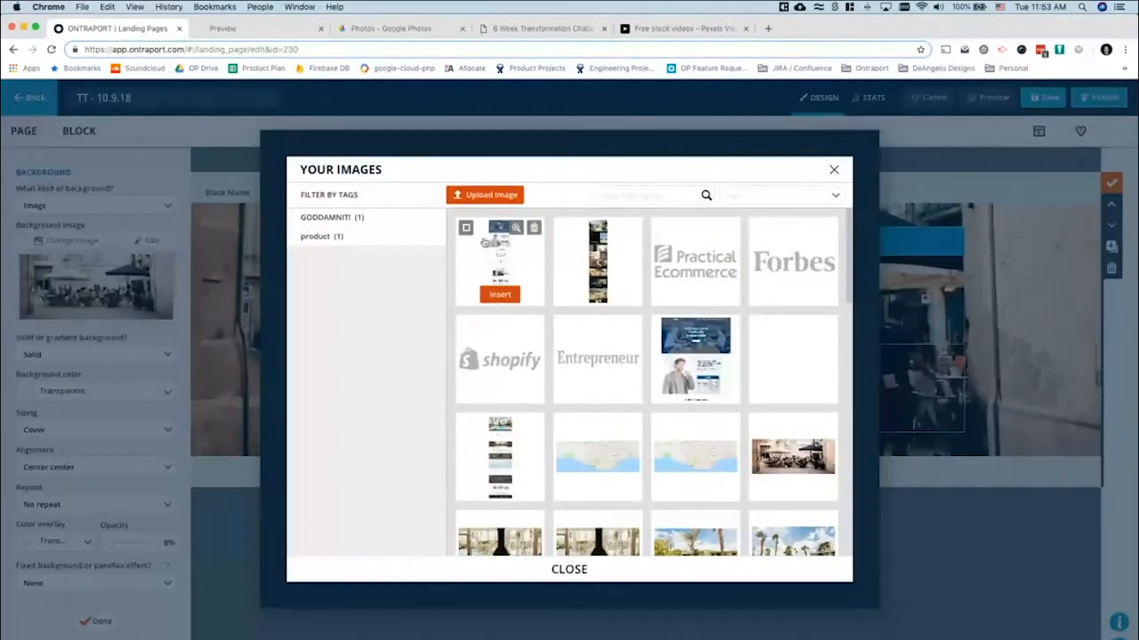
{"action": "left_click", "coordinate": [490, 196]}
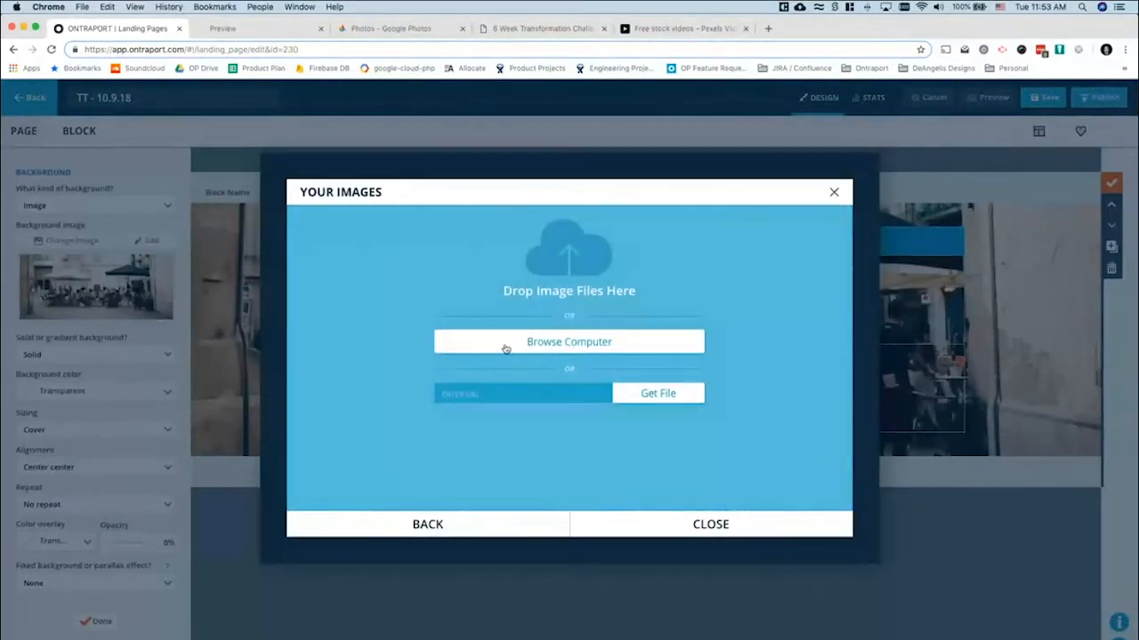
{"action": "left_click", "coordinate": [505, 349]}
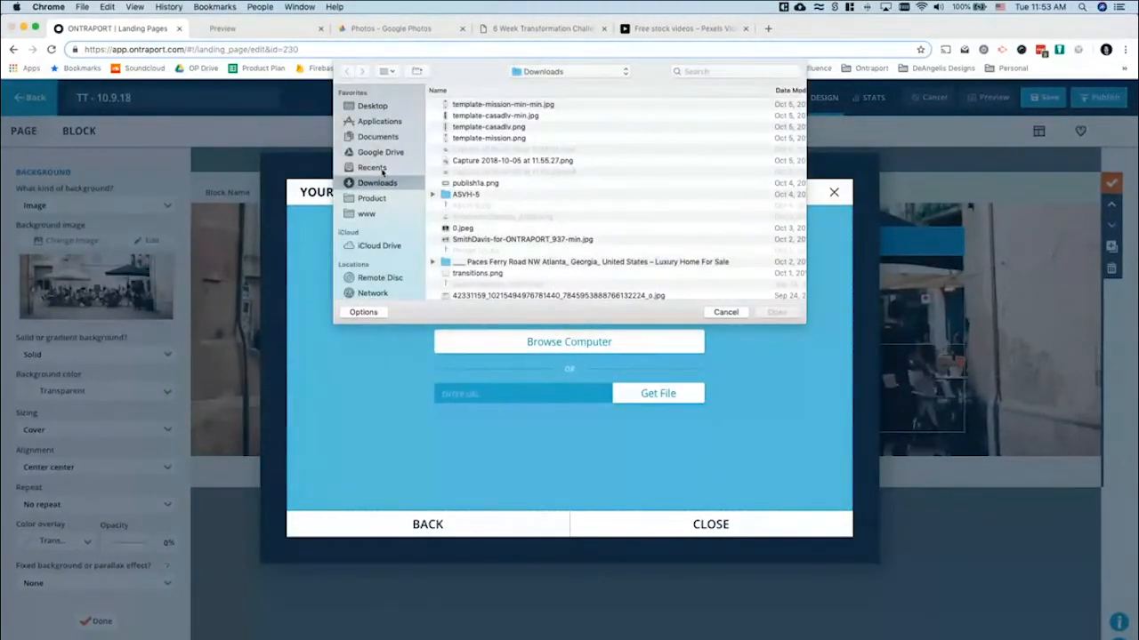
{"action": "left_click", "coordinate": [361, 107]}
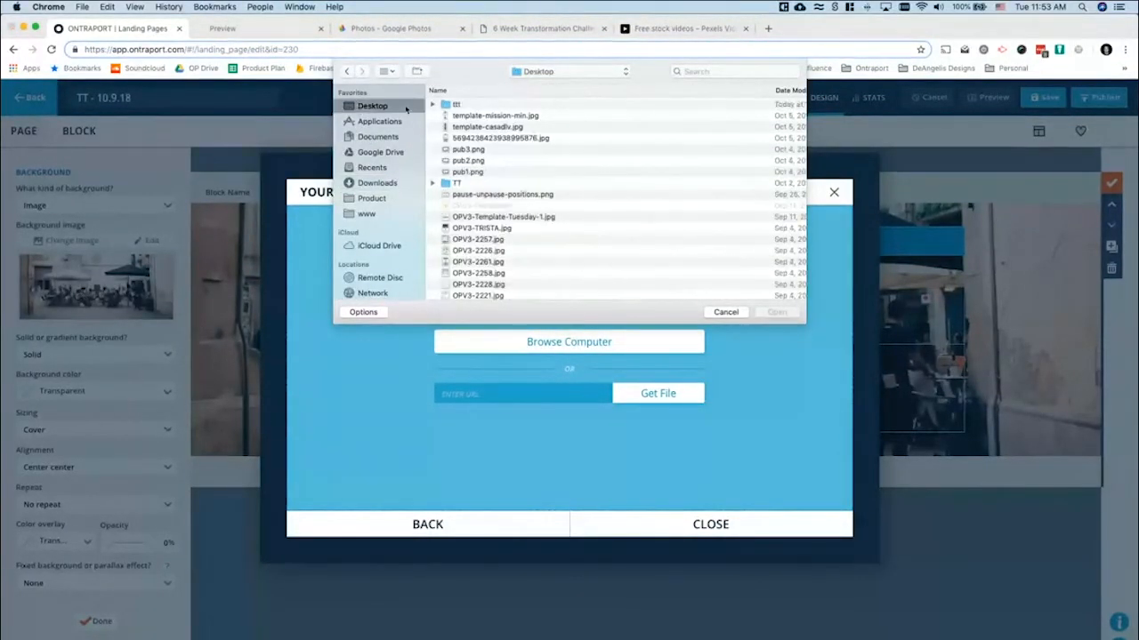
{"action": "left_click", "coordinate": [454, 107]}
{"action": "key", "text": "Right"}
{"action": "left_click", "coordinate": [494, 117]}
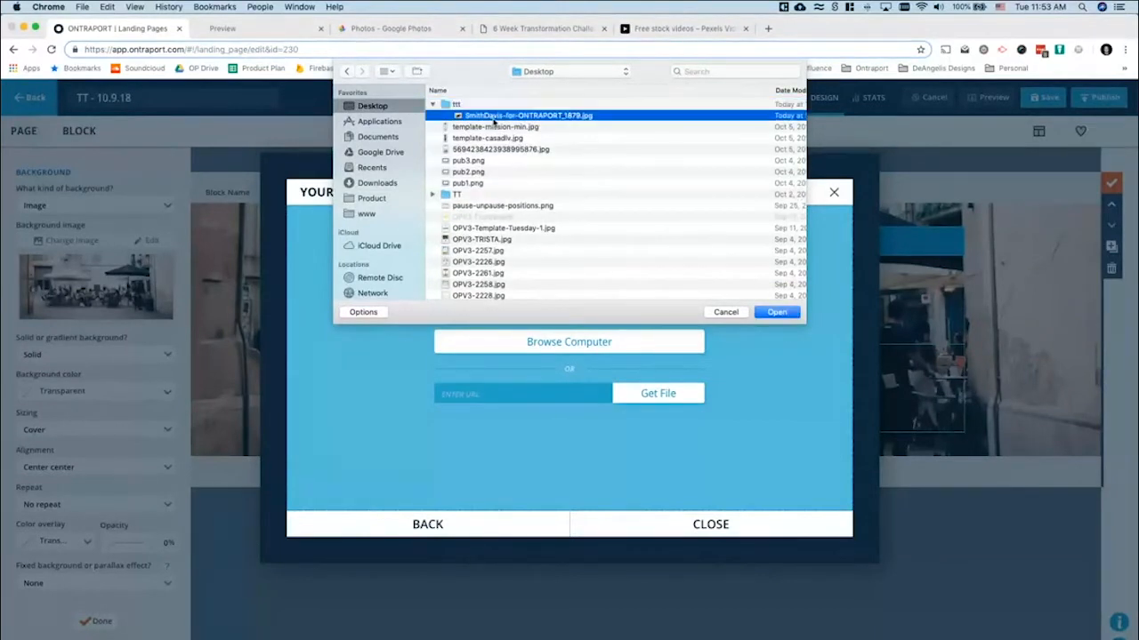
{"action": "left_click", "coordinate": [776, 313]}
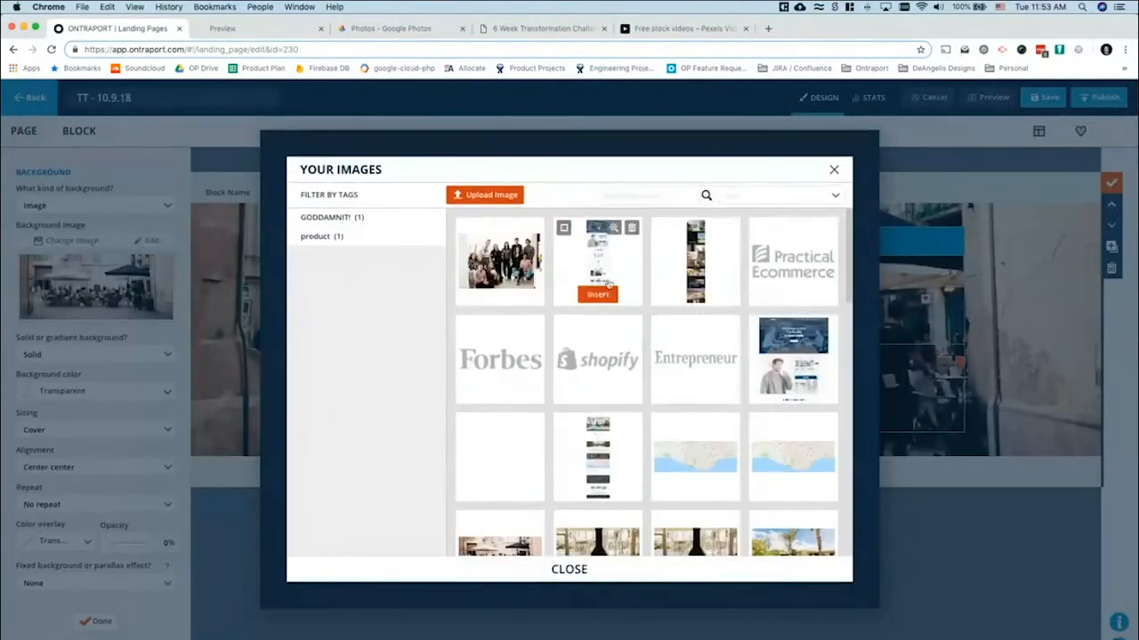
{"action": "left_click", "coordinate": [494, 294]}
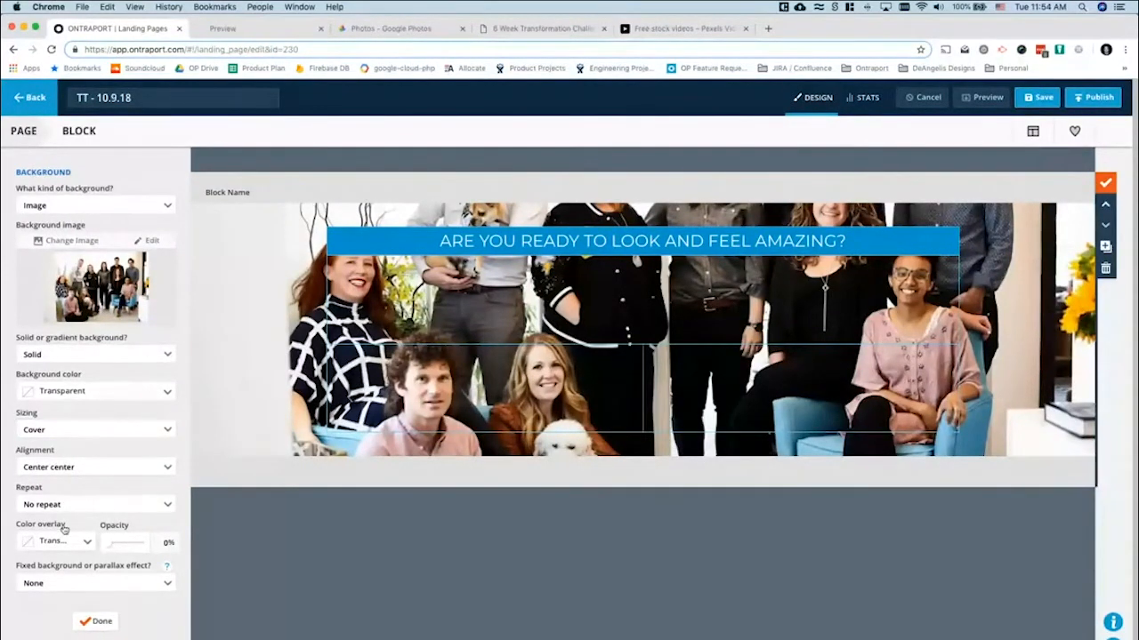
Align the block's background image Center top and, after checking the reference page, add a Dark color overlay at 81% opacity
{"action": "left_click", "coordinate": [92, 474]}
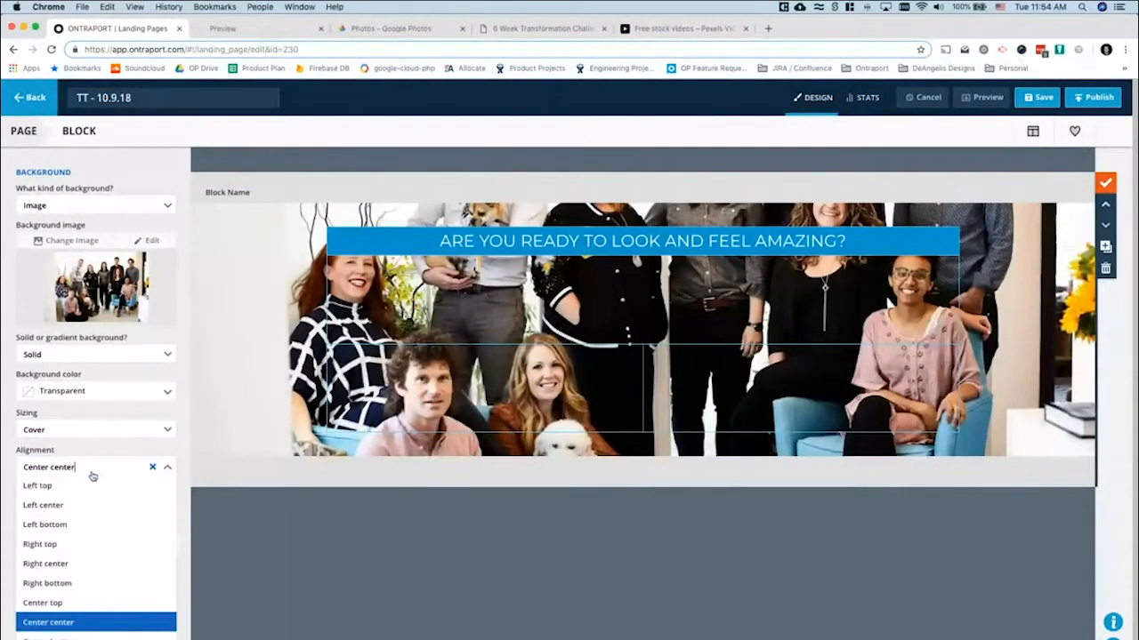
{"action": "left_click", "coordinate": [49, 603]}
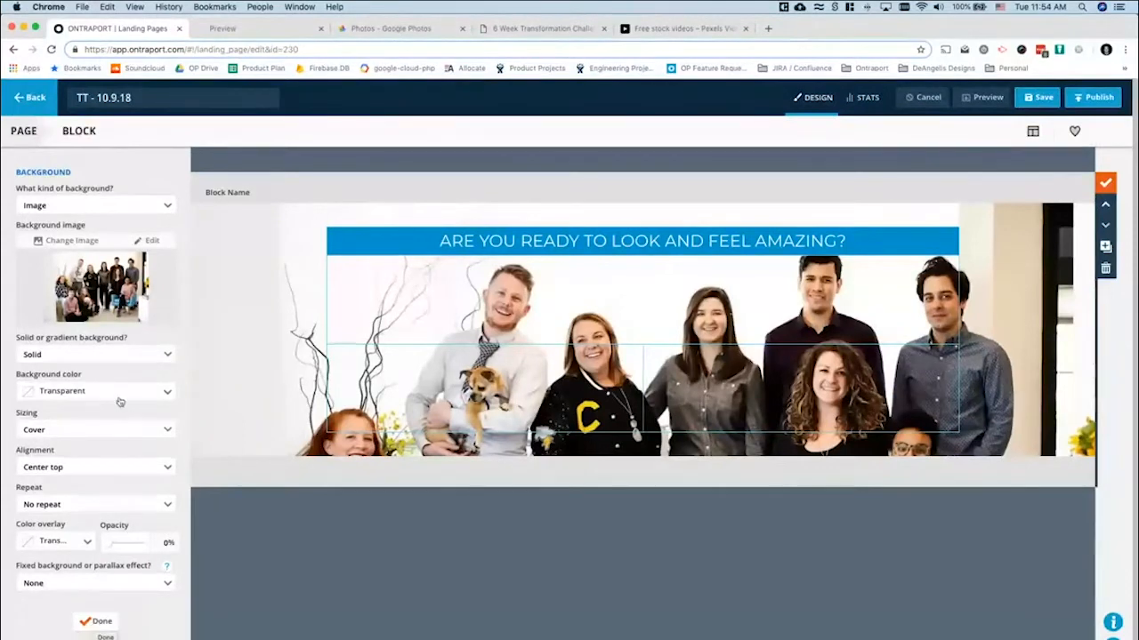
{"action": "left_click", "coordinate": [519, 29]}
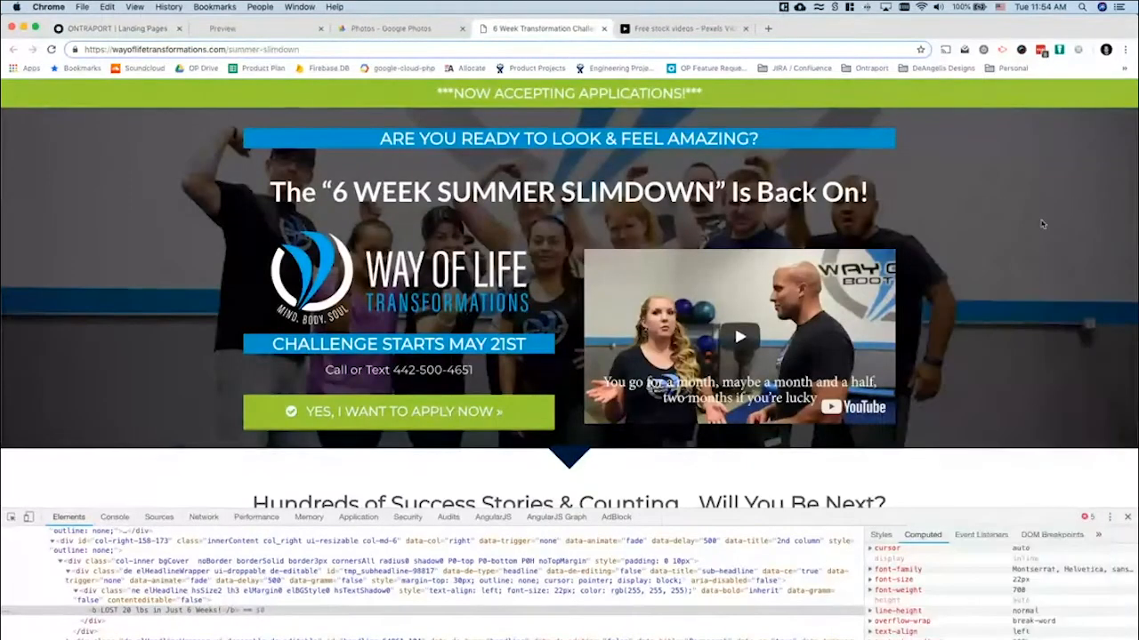
{"action": "left_click", "coordinate": [101, 29]}
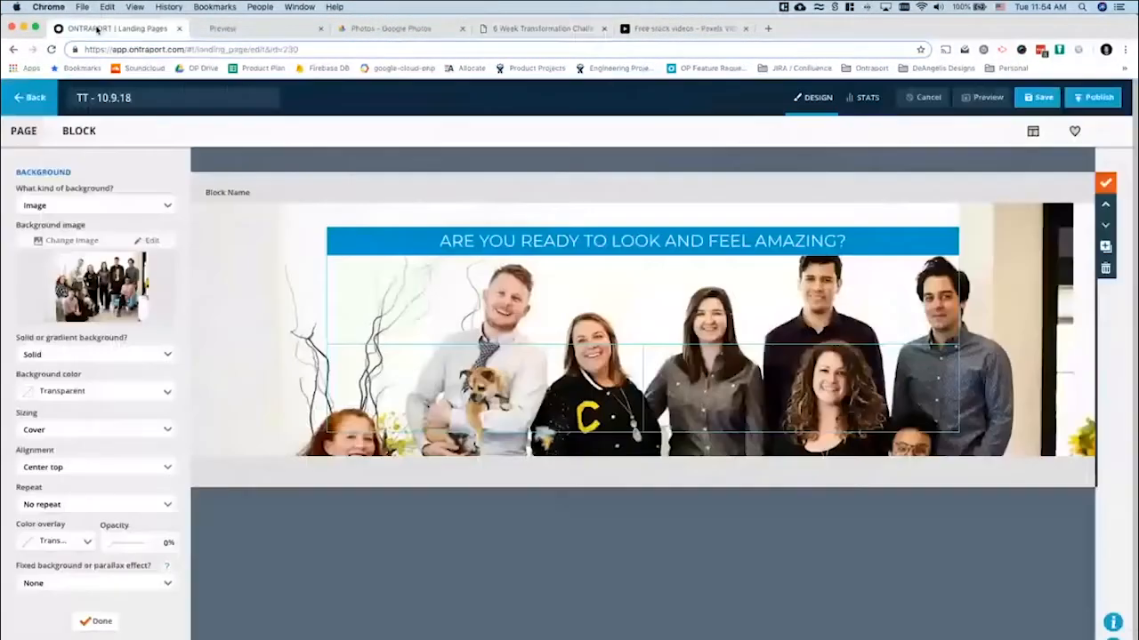
{"action": "left_click", "coordinate": [57, 545]}
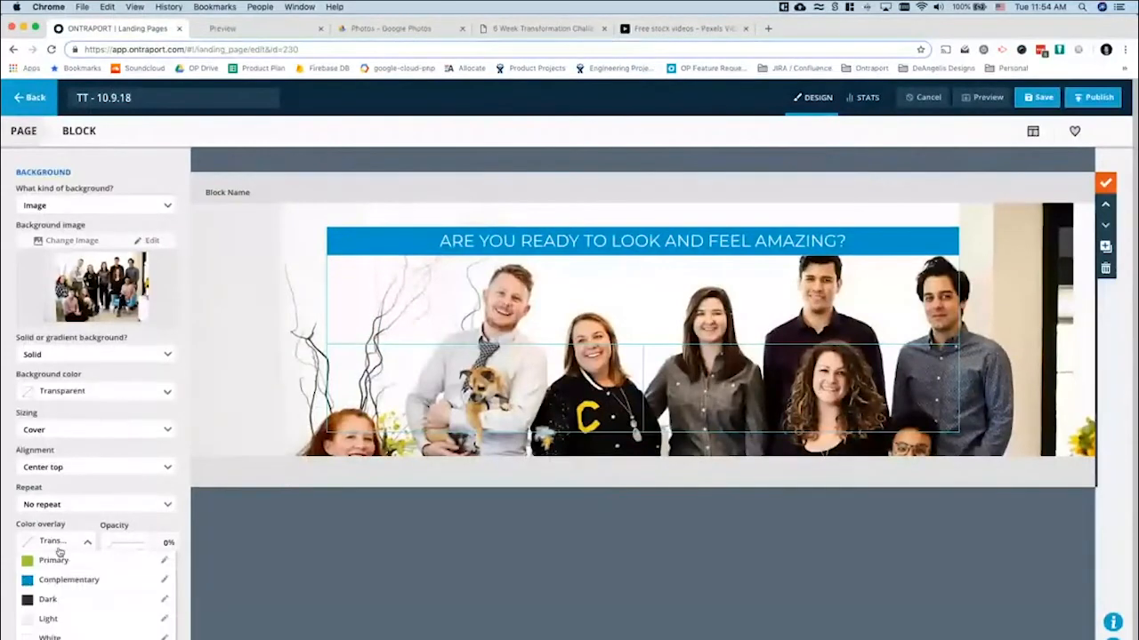
{"action": "left_click", "coordinate": [49, 599]}
{"action": "left_click_drag", "start_coordinate": [105, 547], "coordinate": [137, 548]}
{"action": "double_click", "coordinate": [163, 543]}
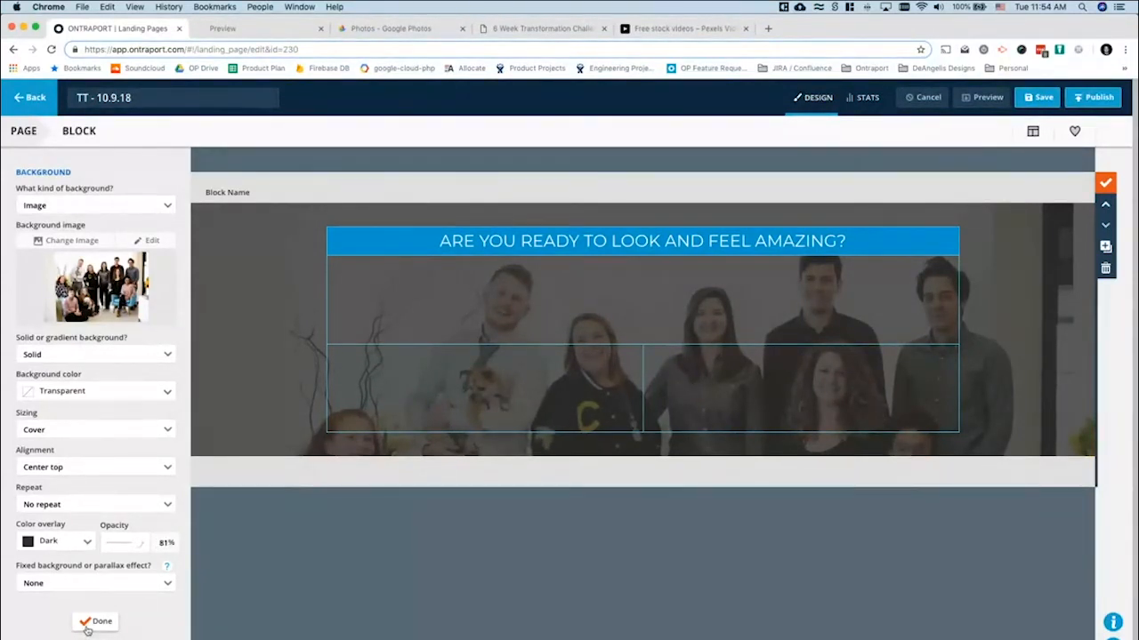
{"action": "left_click", "coordinate": [89, 623]}
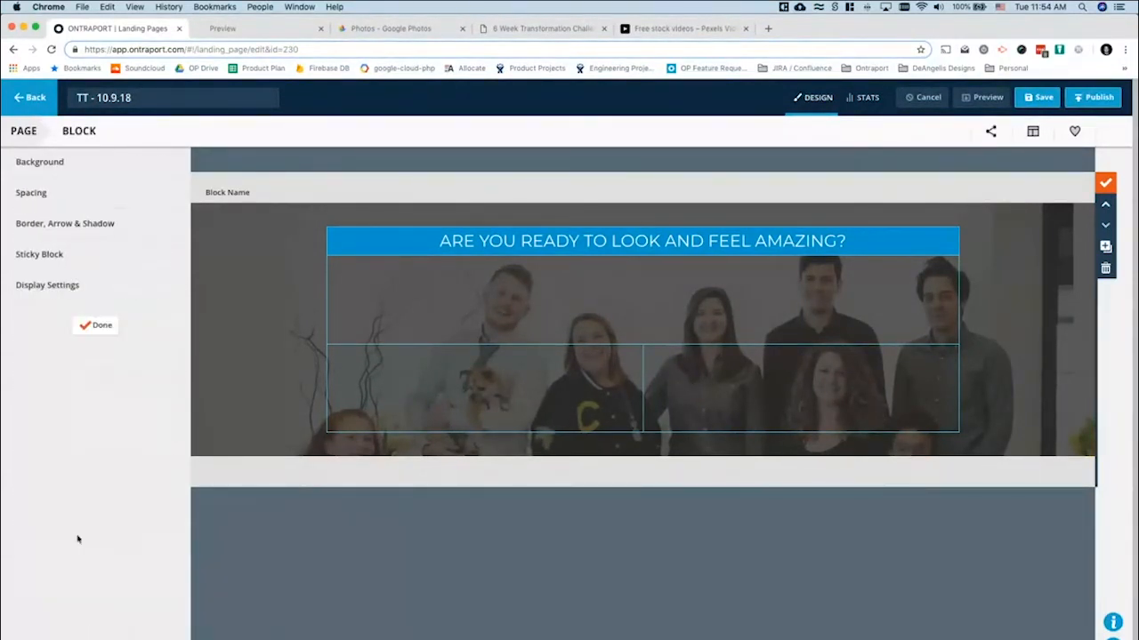
{"action": "left_click", "coordinate": [99, 329]}
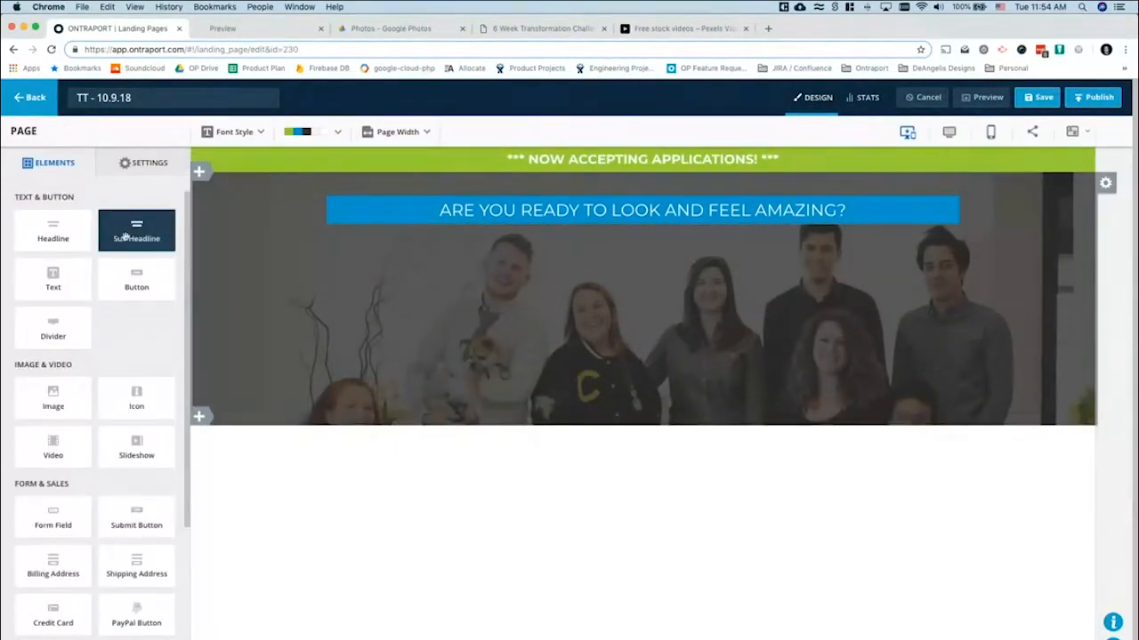
Add a sub headline beneath the blue bar and replace its text with the reference page's “The “6 WEEK SUMMER SLIMDOWN” Is Back On!”
{"action": "left_click_drag", "start_coordinate": [124, 235], "coordinate": [582, 254]}
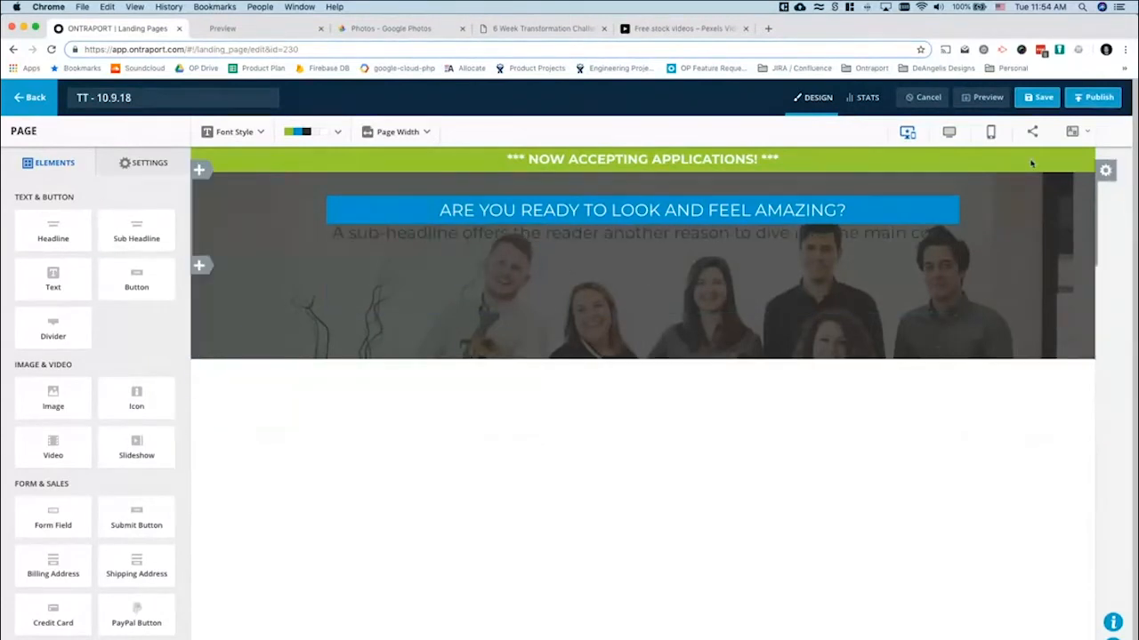
{"action": "mouse_move", "coordinate": [620, 237]}
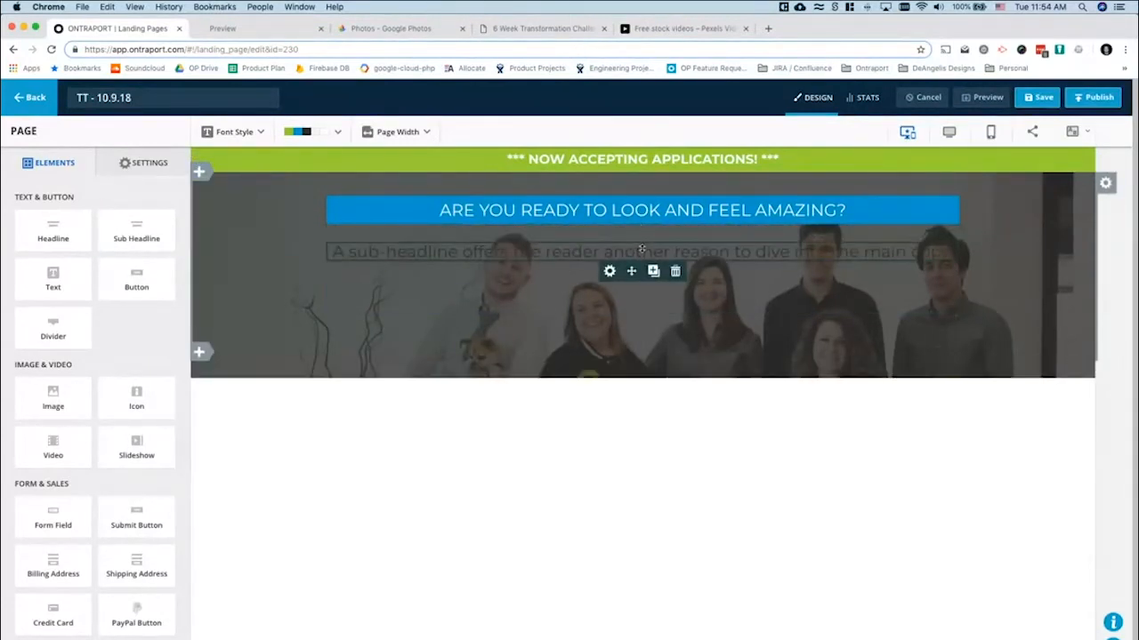
{"action": "left_click", "coordinate": [515, 30]}
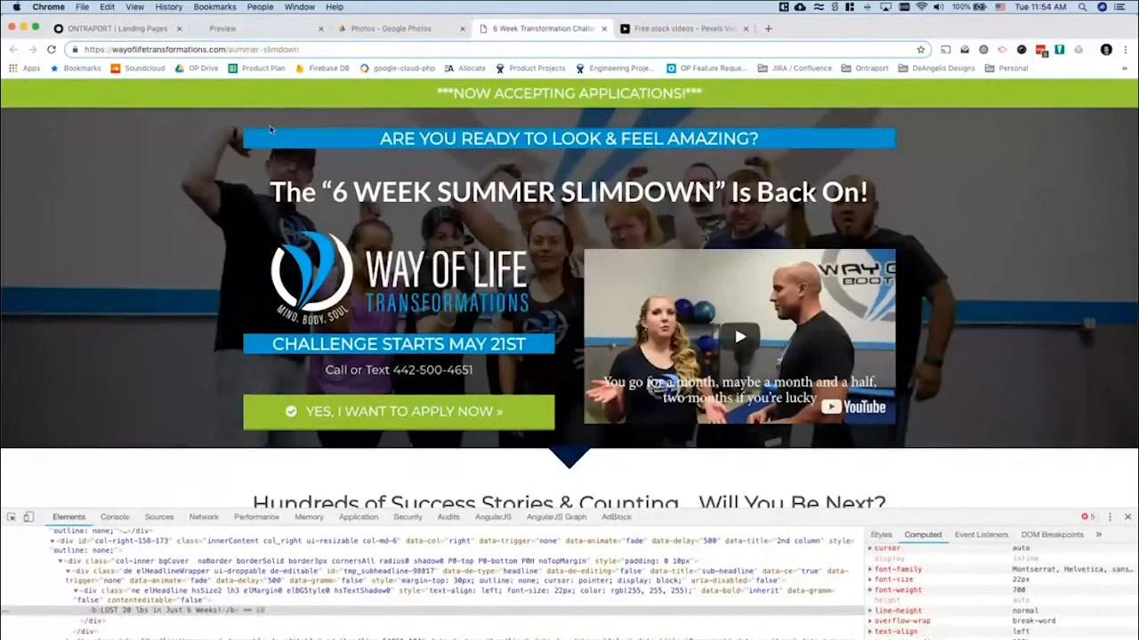
{"action": "triple_click", "coordinate": [290, 190]}
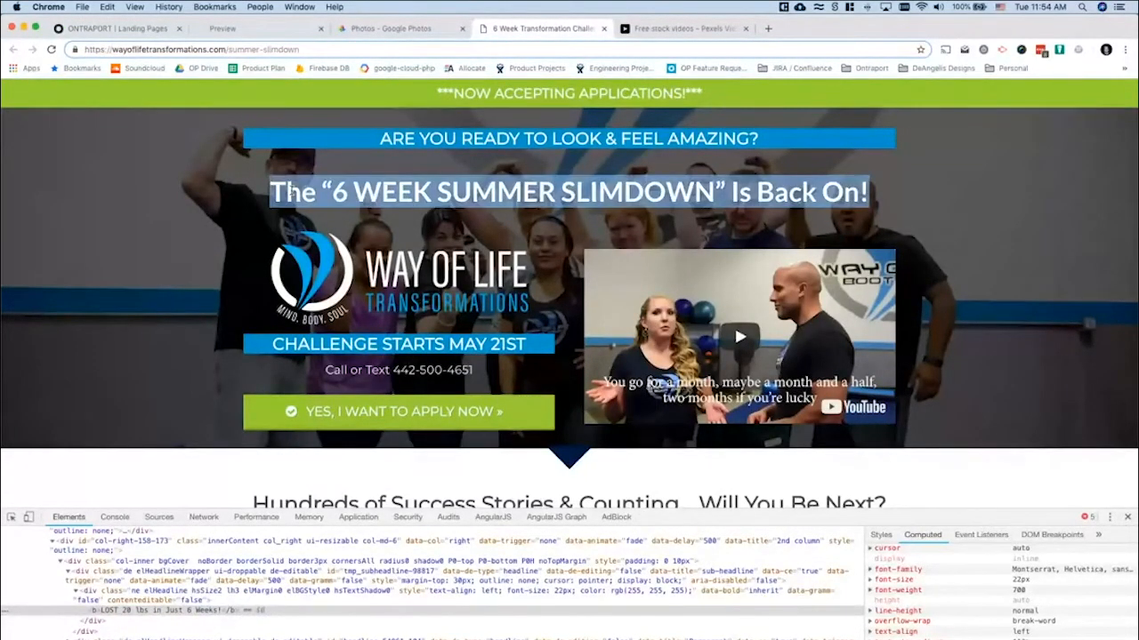
{"action": "key", "text": "super+c"}
{"action": "left_click", "coordinate": [217, 49]}
{"action": "key", "text": "super+v"}
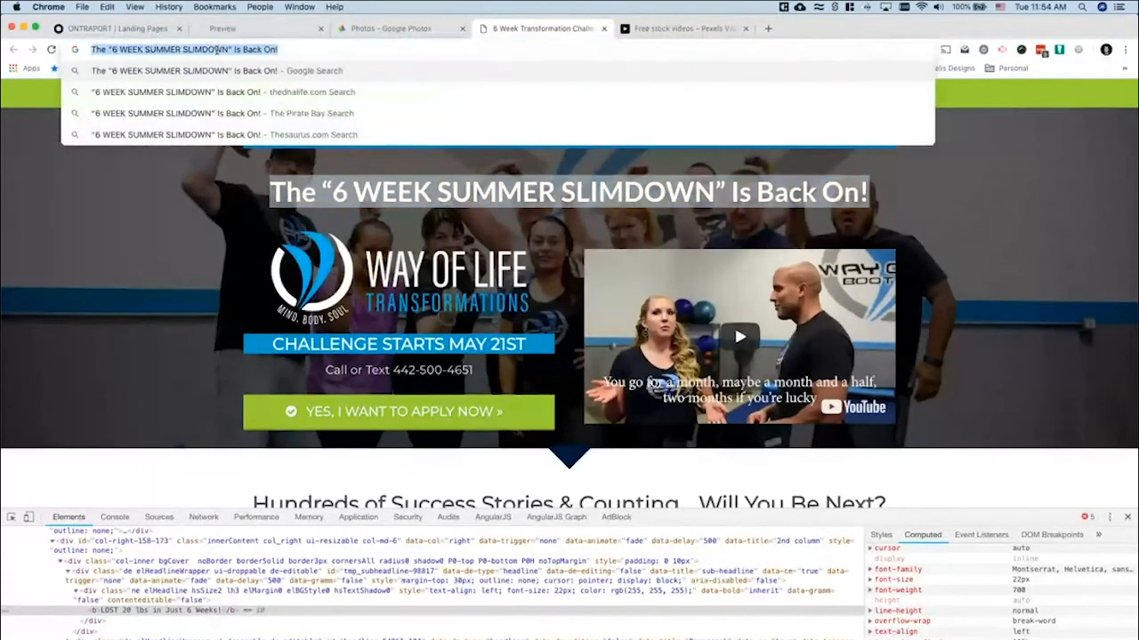
{"action": "left_click", "coordinate": [137, 28]}
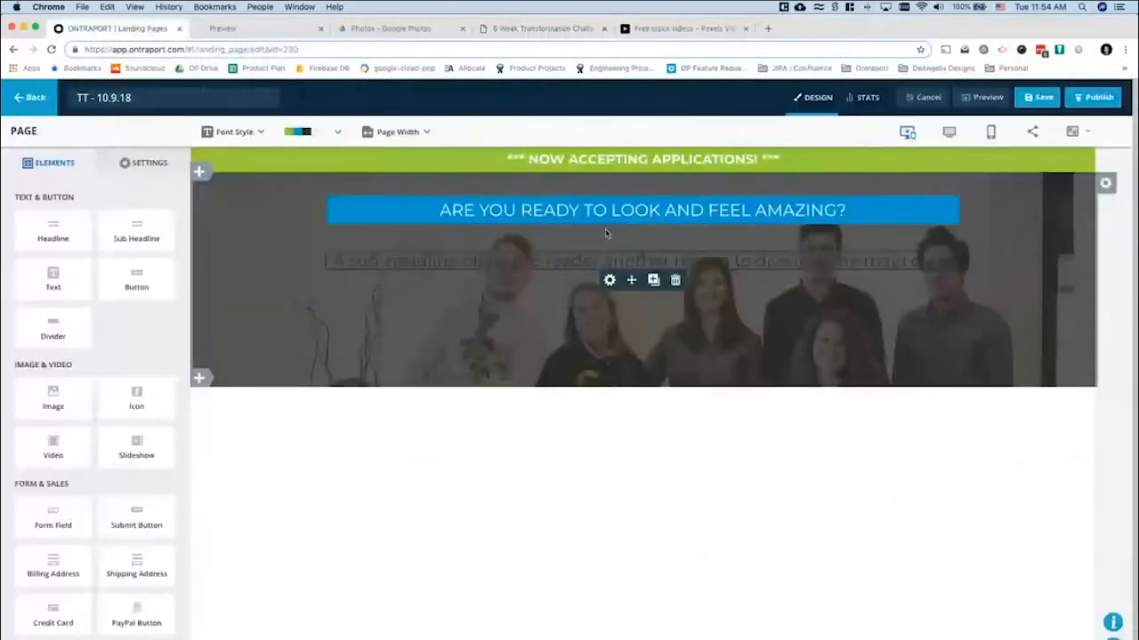
{"action": "triple_click", "coordinate": [529, 264]}
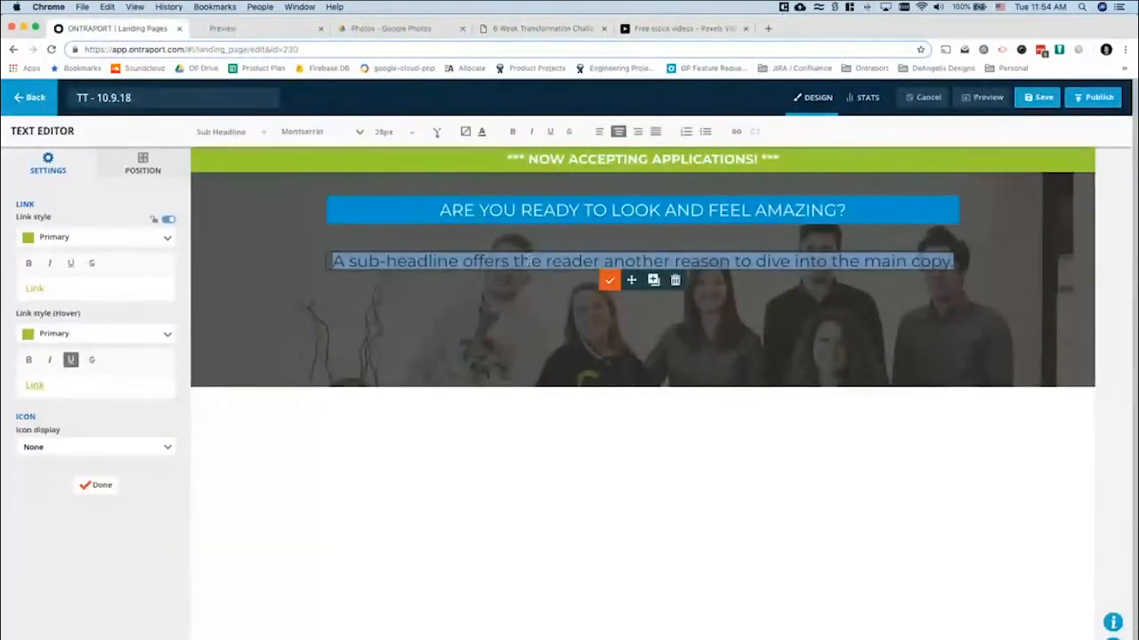
{"action": "key", "text": "super+v"}
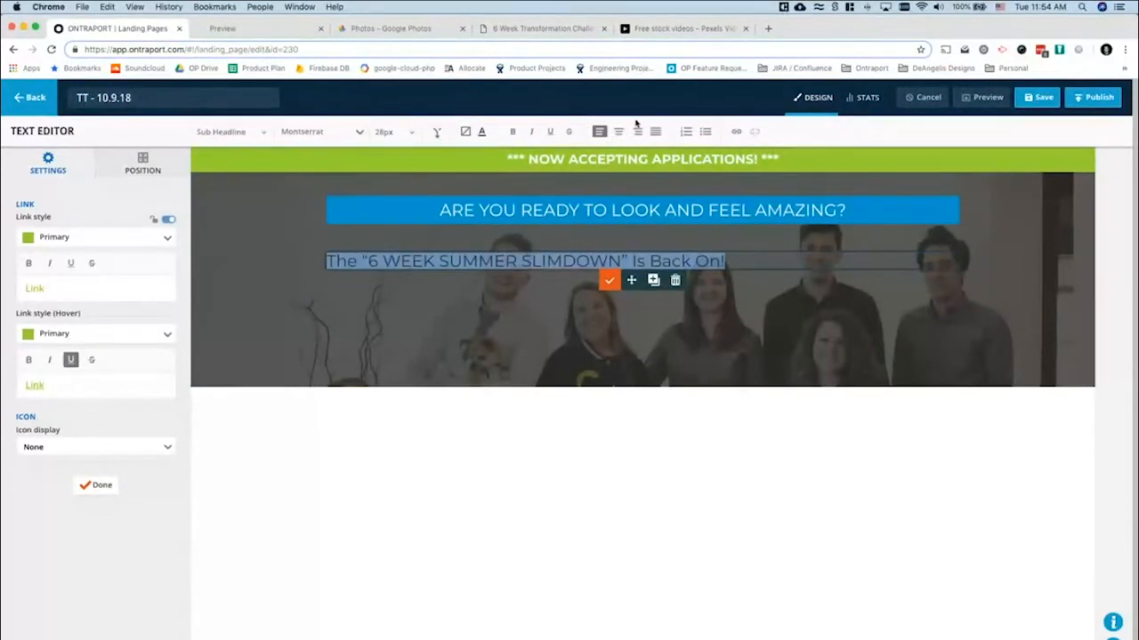
Center the “6 WEEK SUMMER SLIMDOWN” text, color it White and apply the Headline font style, checking it against the reference page
{"action": "left_click", "coordinate": [619, 132]}
{"action": "left_click", "coordinate": [482, 135]}
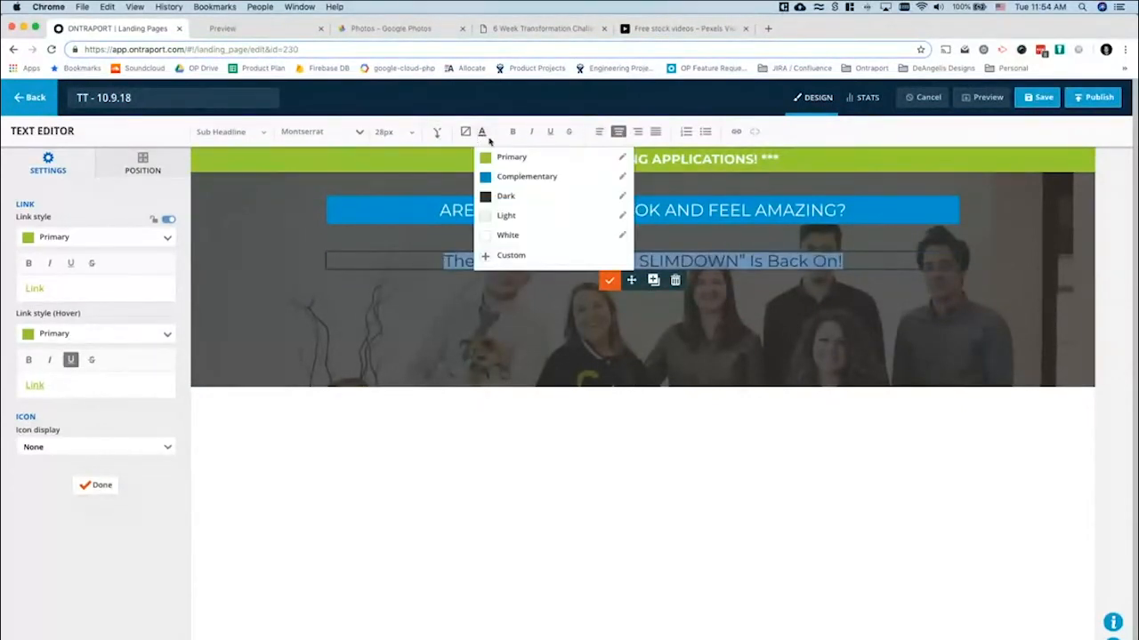
{"action": "left_click", "coordinate": [509, 237]}
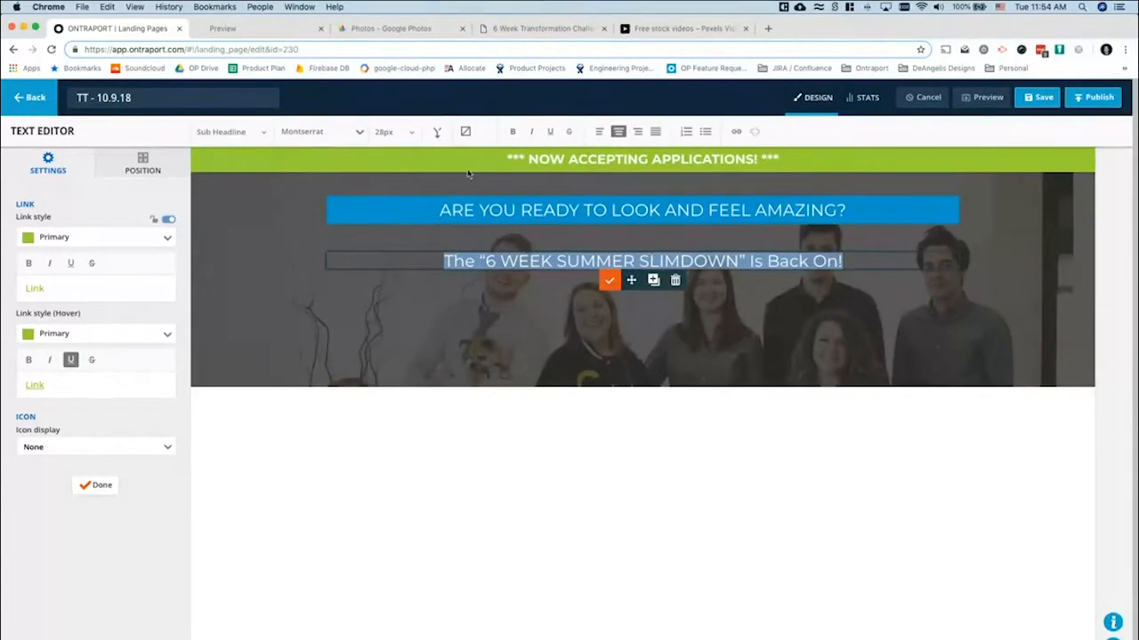
{"action": "left_click", "coordinate": [235, 131]}
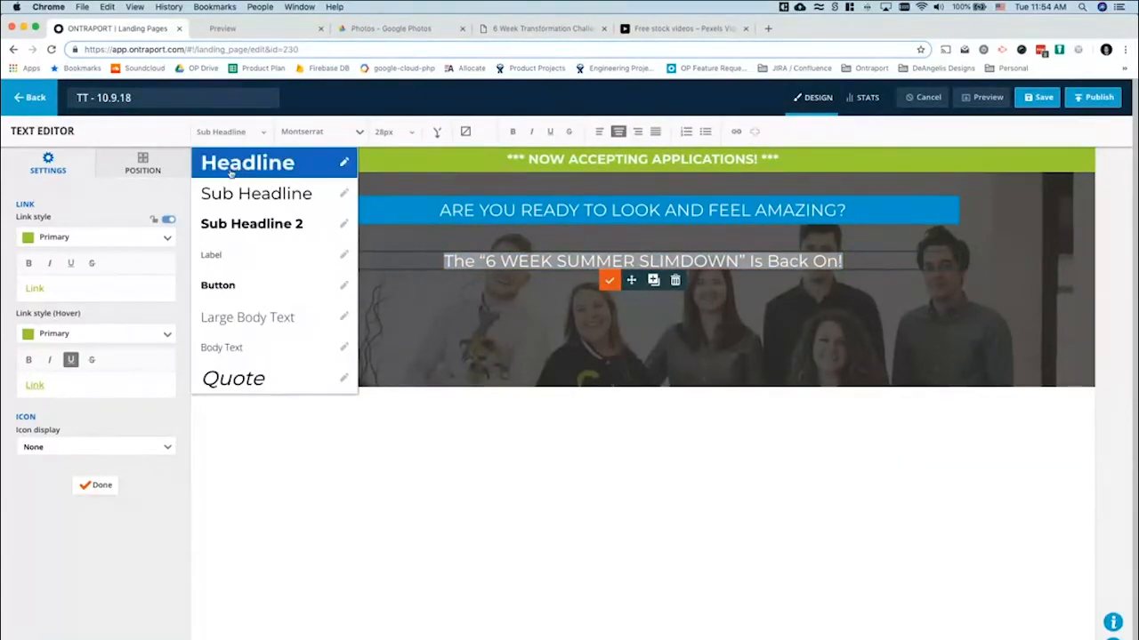
{"action": "left_click", "coordinate": [231, 172]}
{"action": "left_click", "coordinate": [547, 28]}
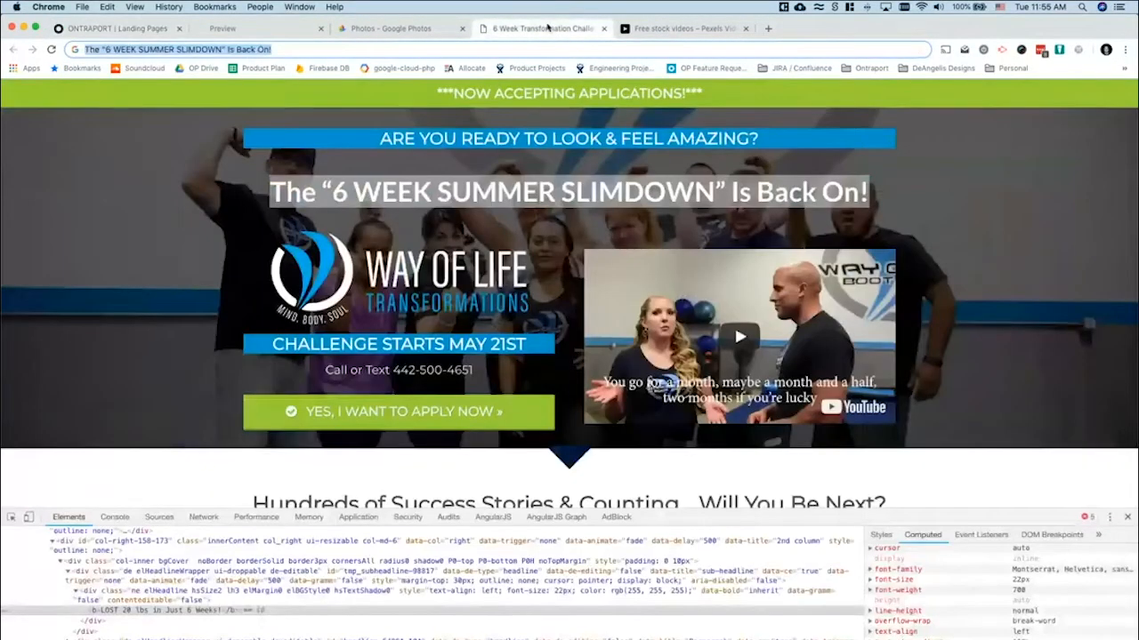
{"action": "left_click", "coordinate": [136, 29]}
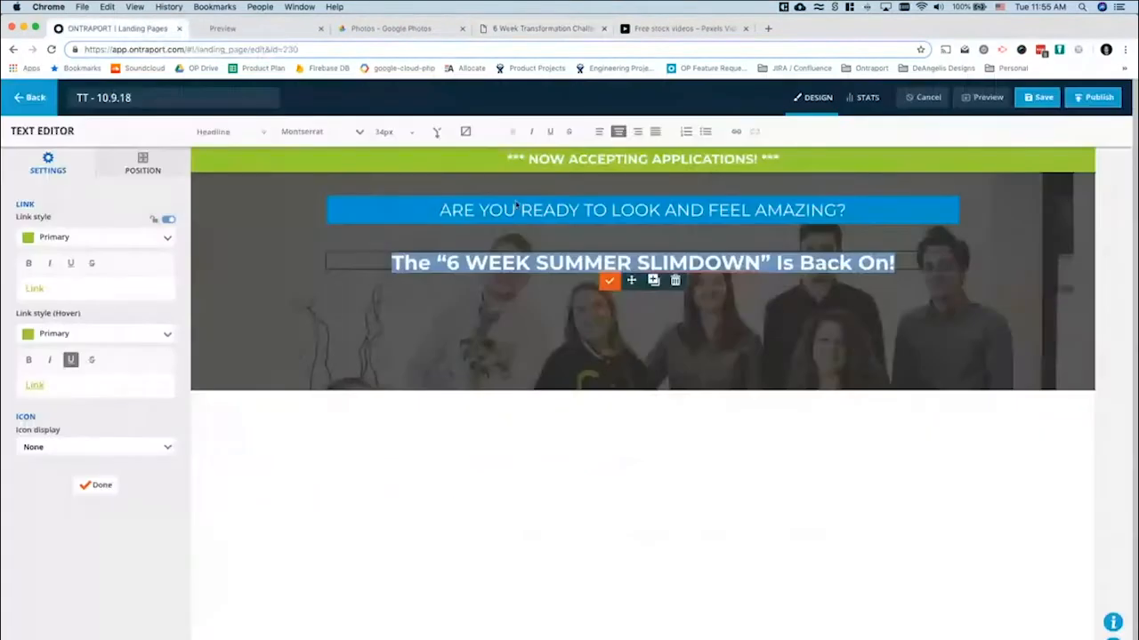
{"action": "left_click", "coordinate": [609, 280]}
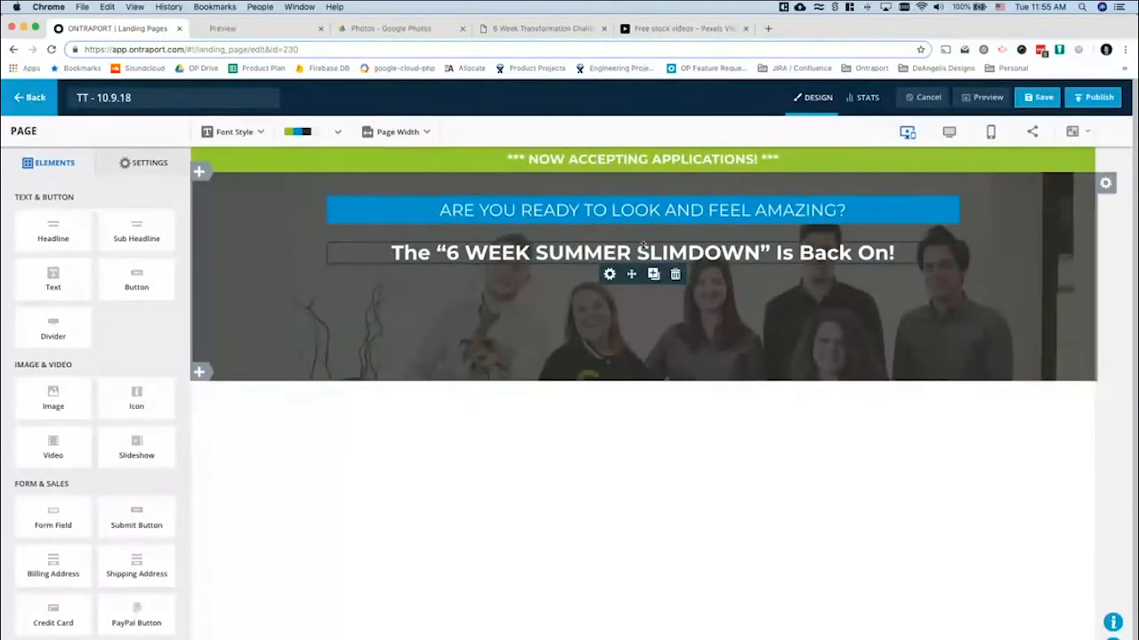
Compare the headline with the reference page and set the page-wide Headline font style to a size of 41px
{"action": "left_click", "coordinate": [514, 28]}
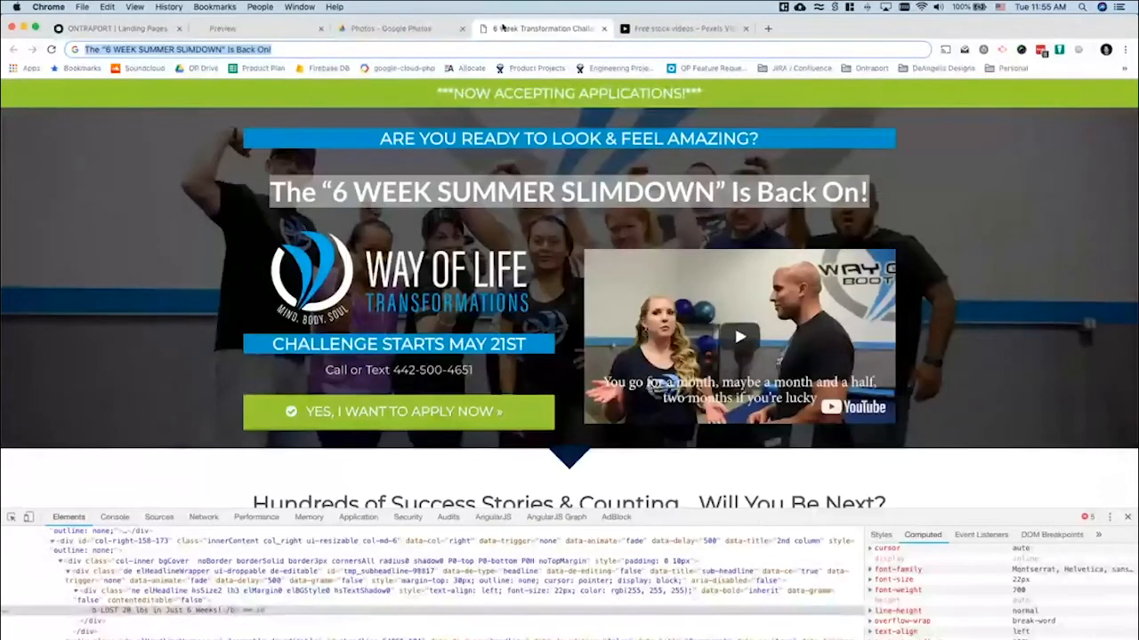
{"action": "left_click", "coordinate": [114, 29]}
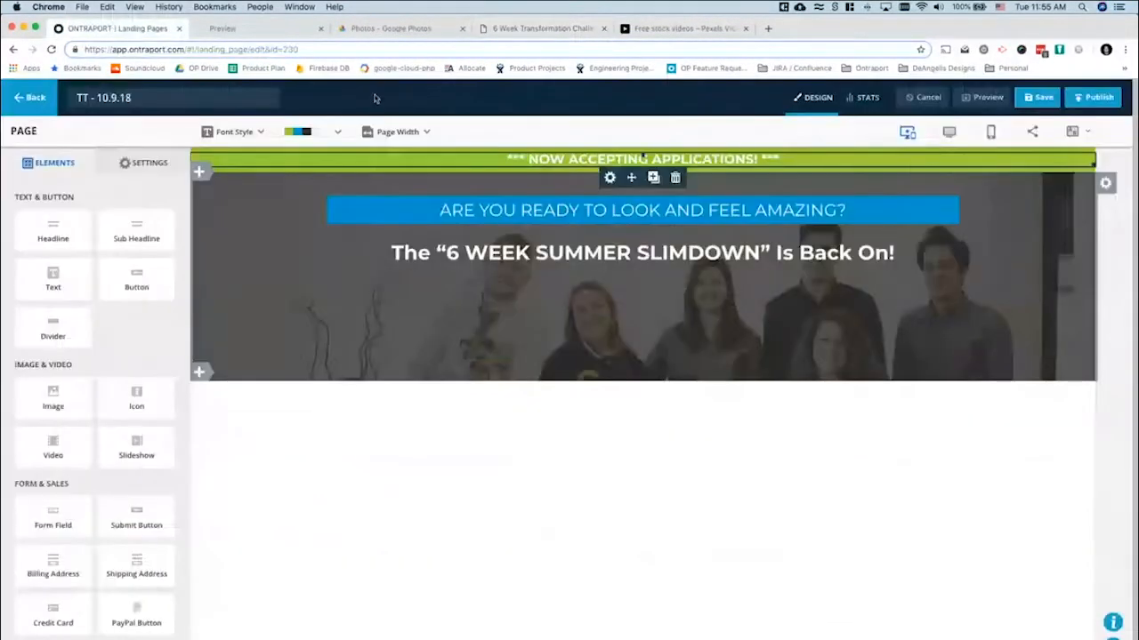
{"action": "left_click", "coordinate": [566, 249]}
{"action": "left_click", "coordinate": [542, 253]}
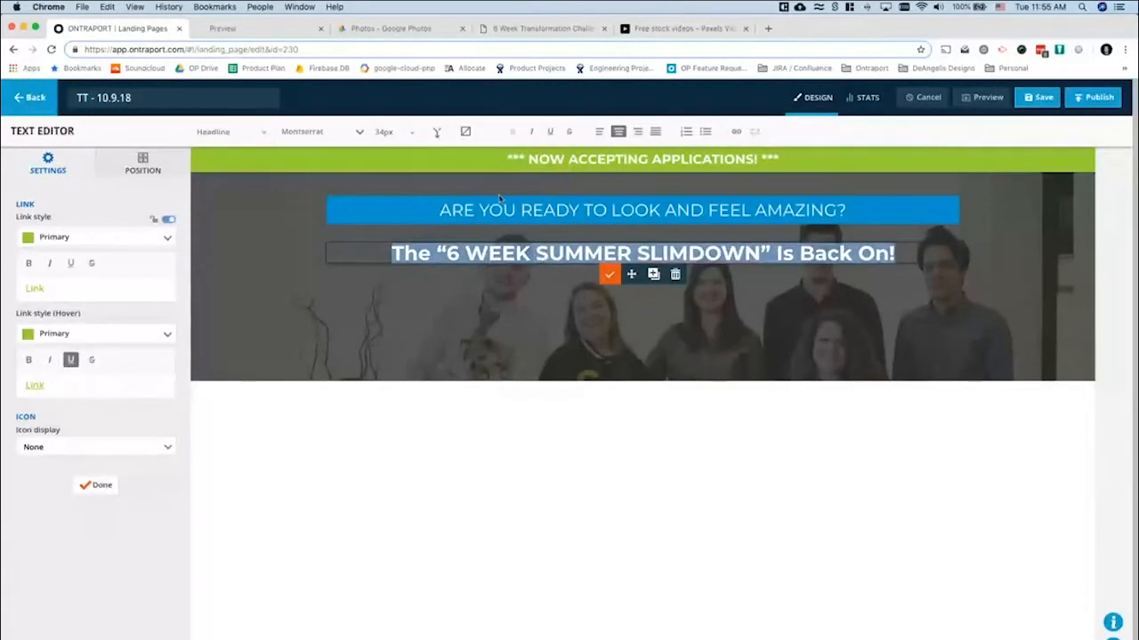
{"action": "left_click", "coordinate": [410, 135]}
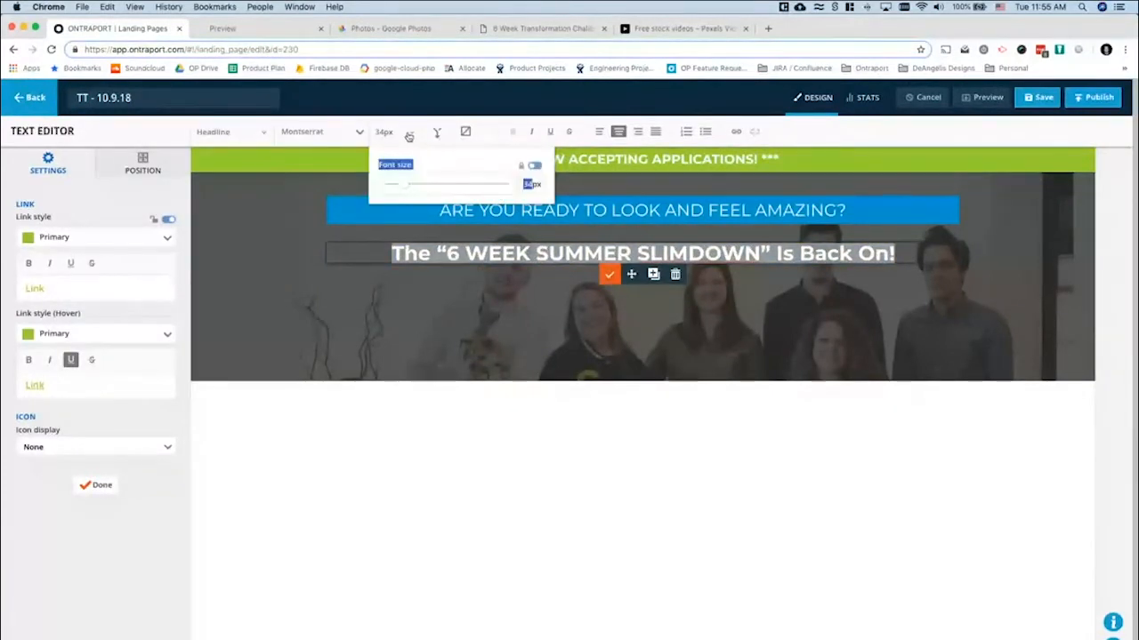
{"action": "left_click", "coordinate": [240, 133]}
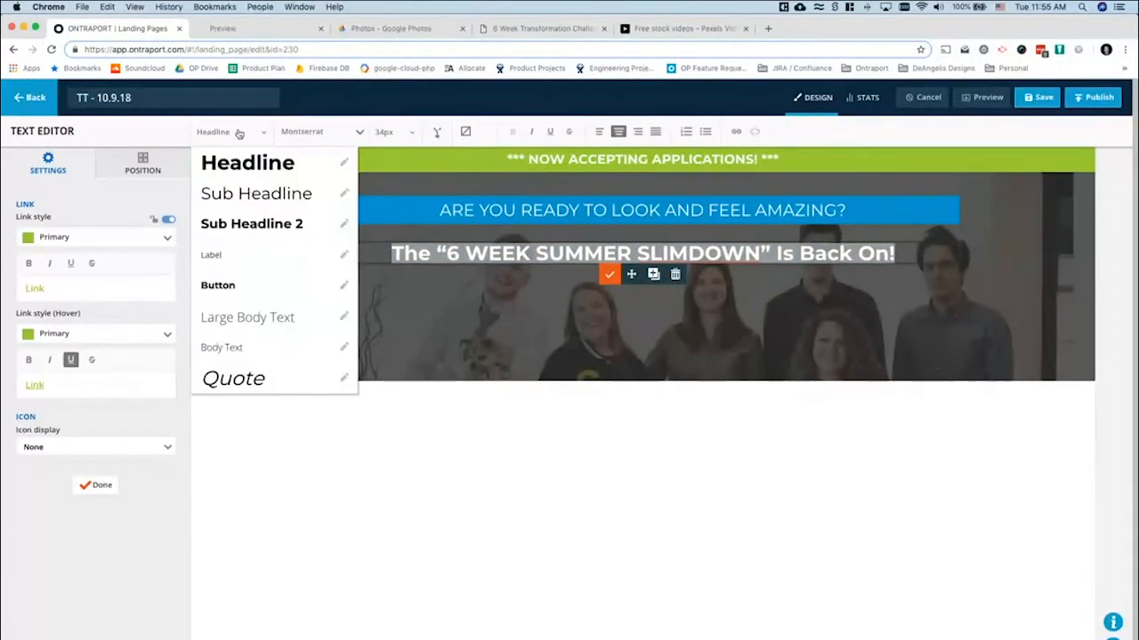
{"action": "left_click", "coordinate": [344, 164]}
{"action": "left_click_drag", "start_coordinate": [225, 257], "coordinate": [230, 253]}
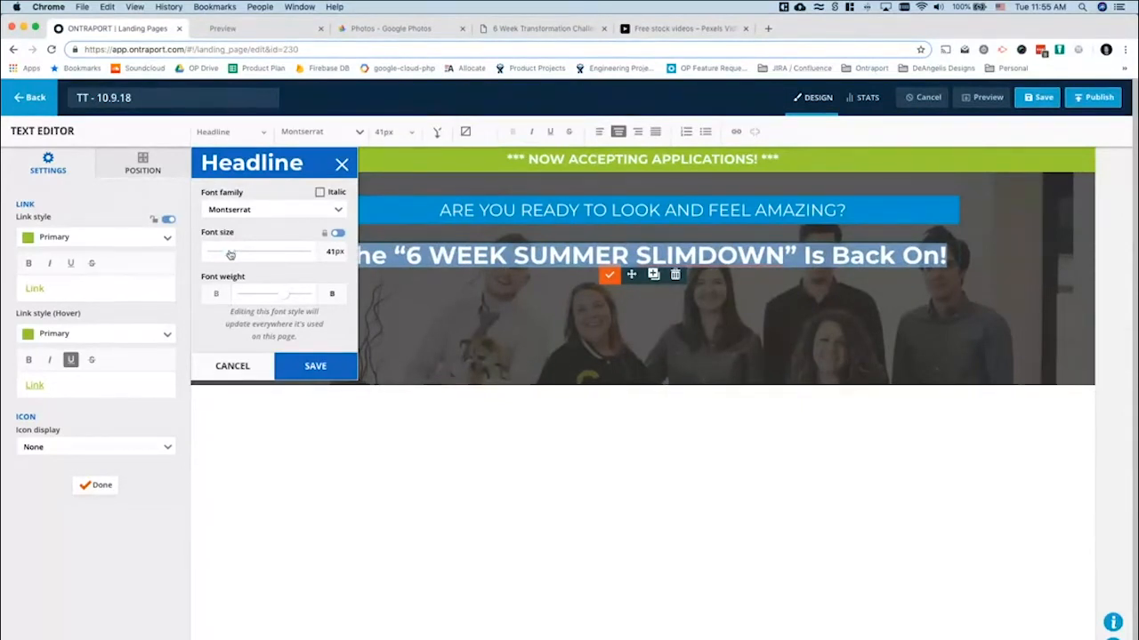
{"action": "left_click", "coordinate": [303, 365]}
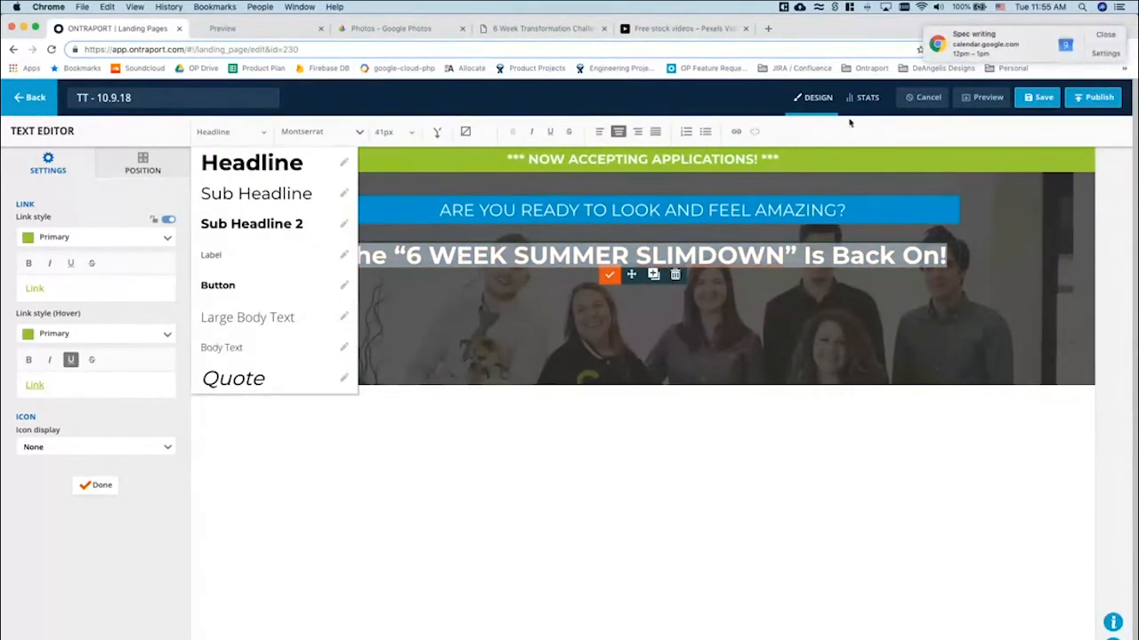
{"action": "left_click", "coordinate": [1106, 36]}
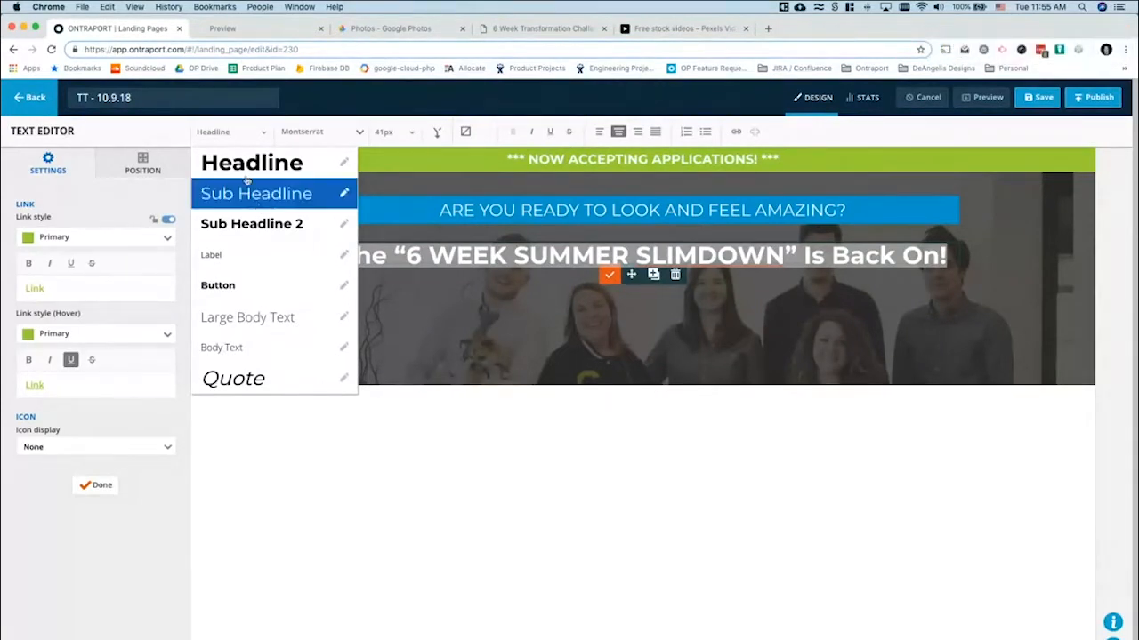
{"action": "left_click", "coordinate": [240, 138]}
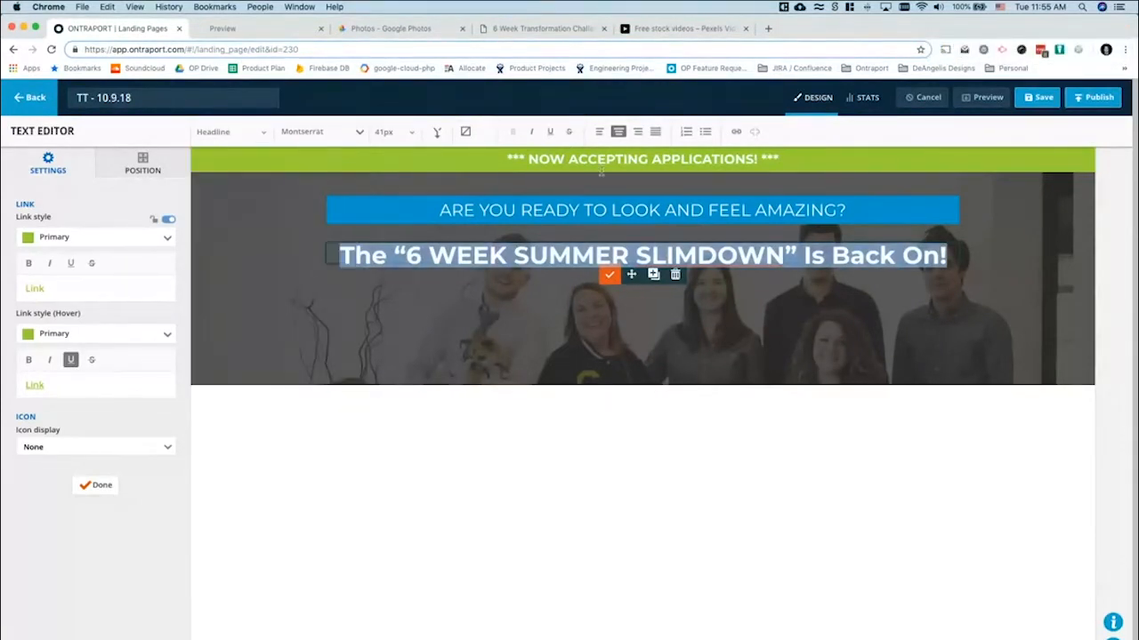
{"action": "left_click", "coordinate": [609, 275]}
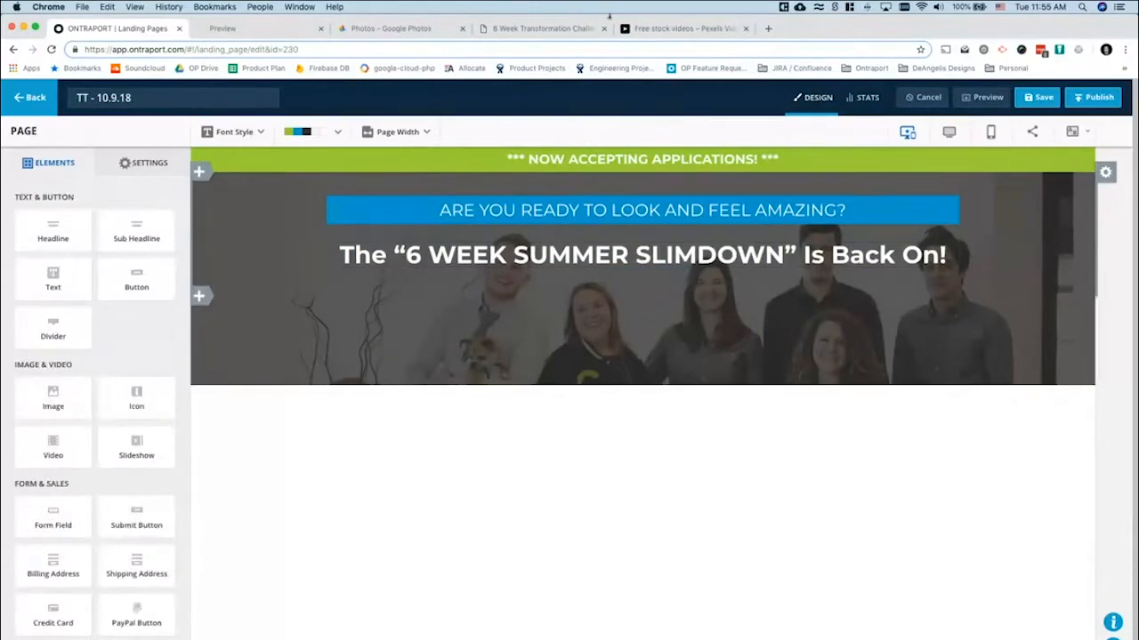
Check the hero block's column layout against the reference page and copy the image address of its Way of Life Transformations logo
{"action": "left_click", "coordinate": [528, 29]}
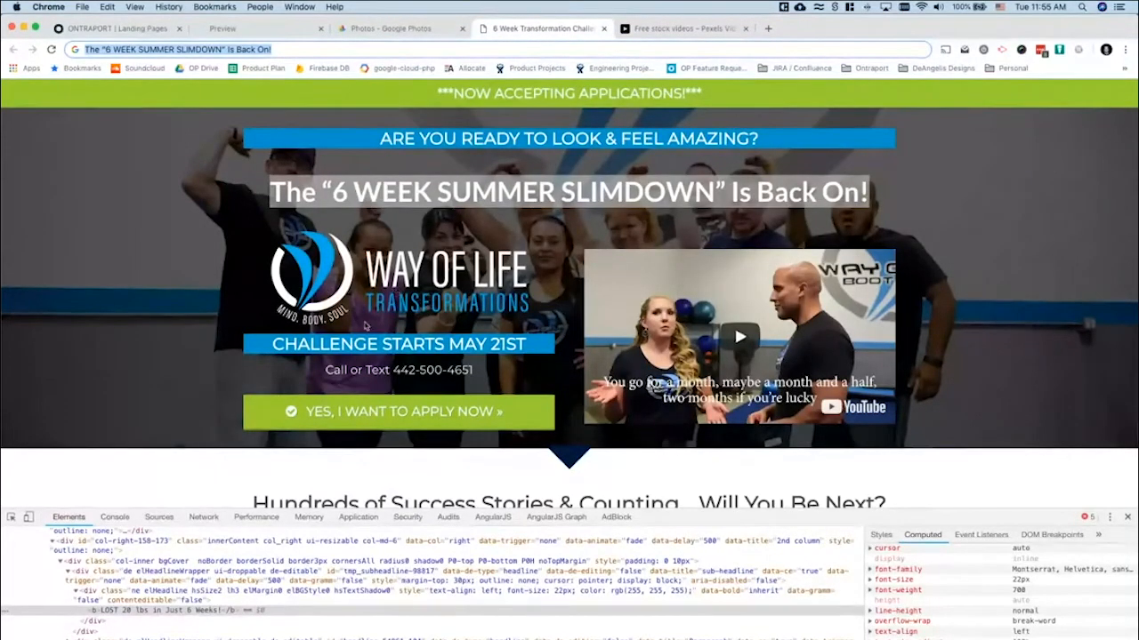
{"action": "left_click", "coordinate": [121, 28]}
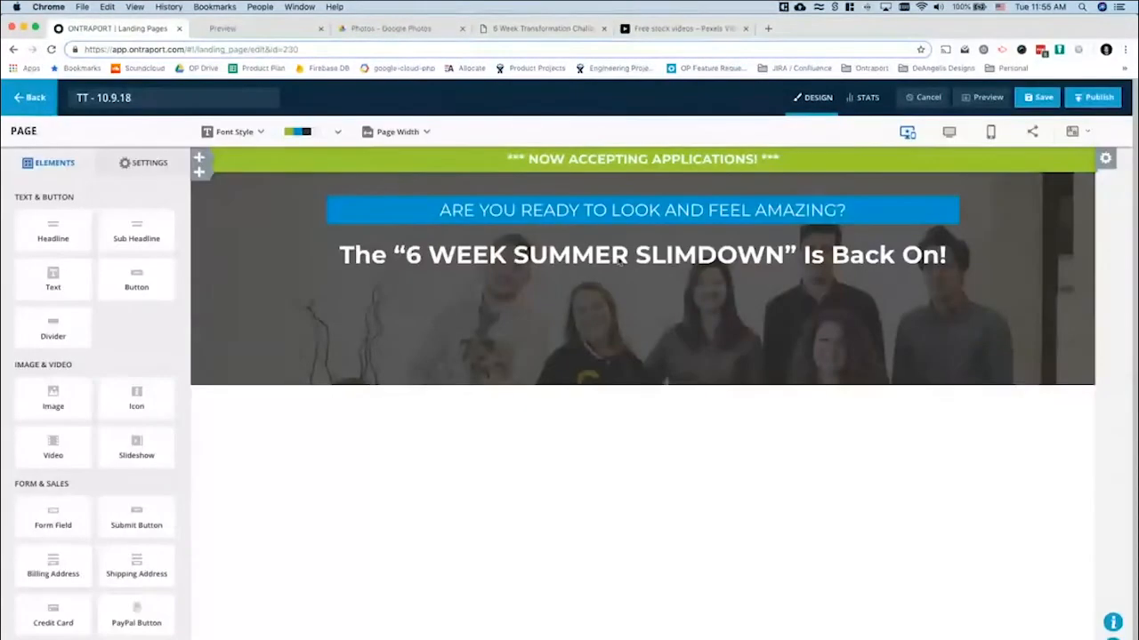
{"action": "left_click", "coordinate": [1104, 183]}
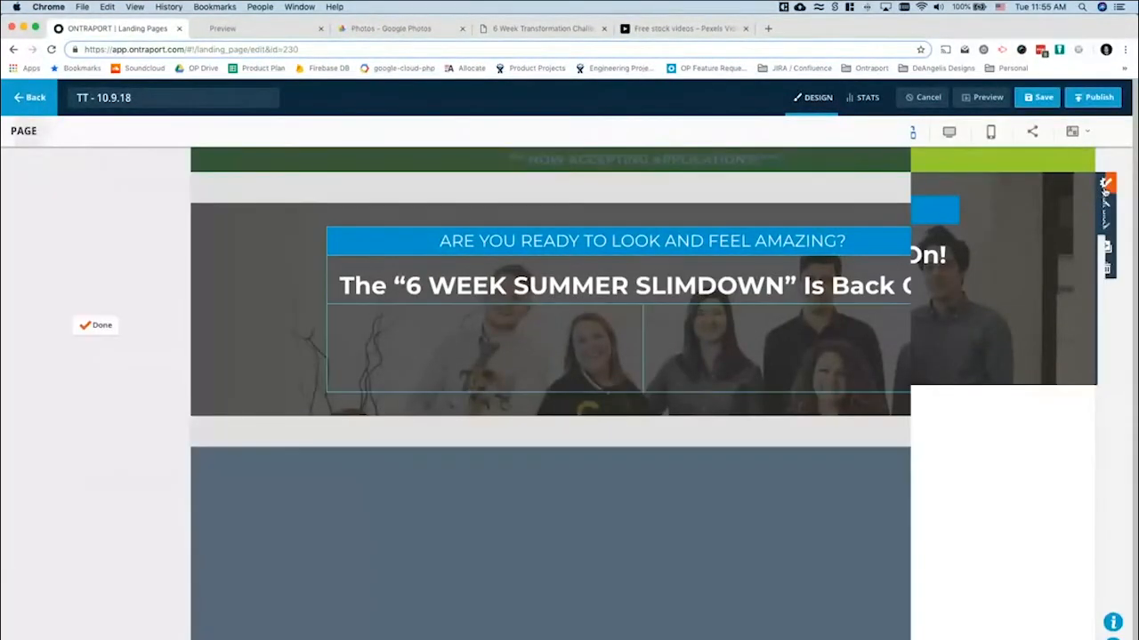
{"action": "left_click", "coordinate": [514, 34]}
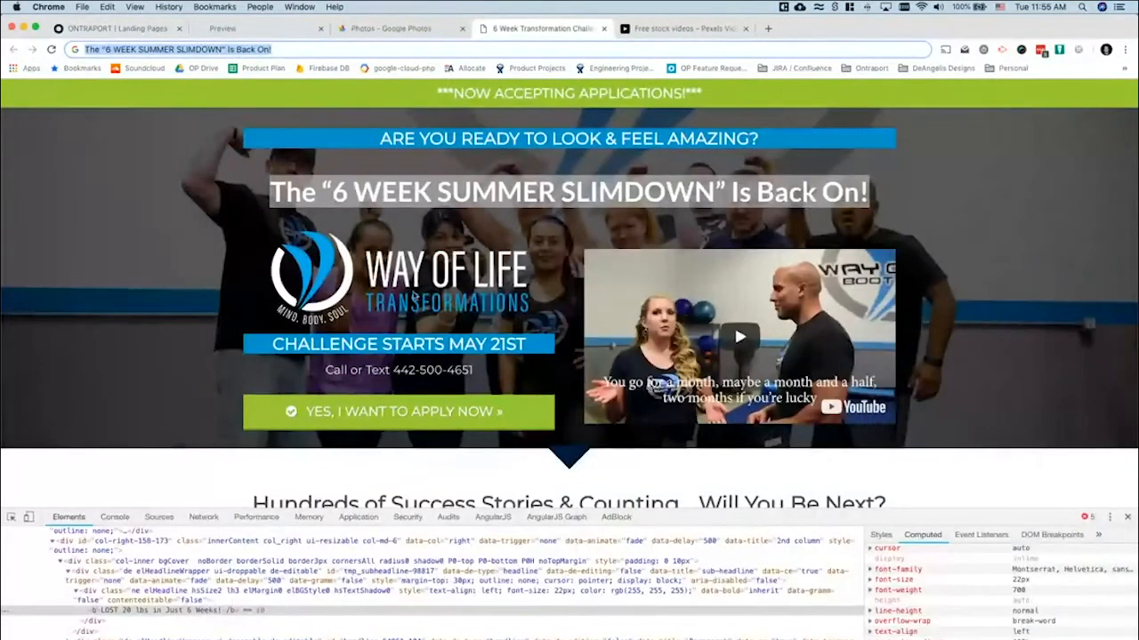
{"action": "right_click", "coordinate": [413, 295]}
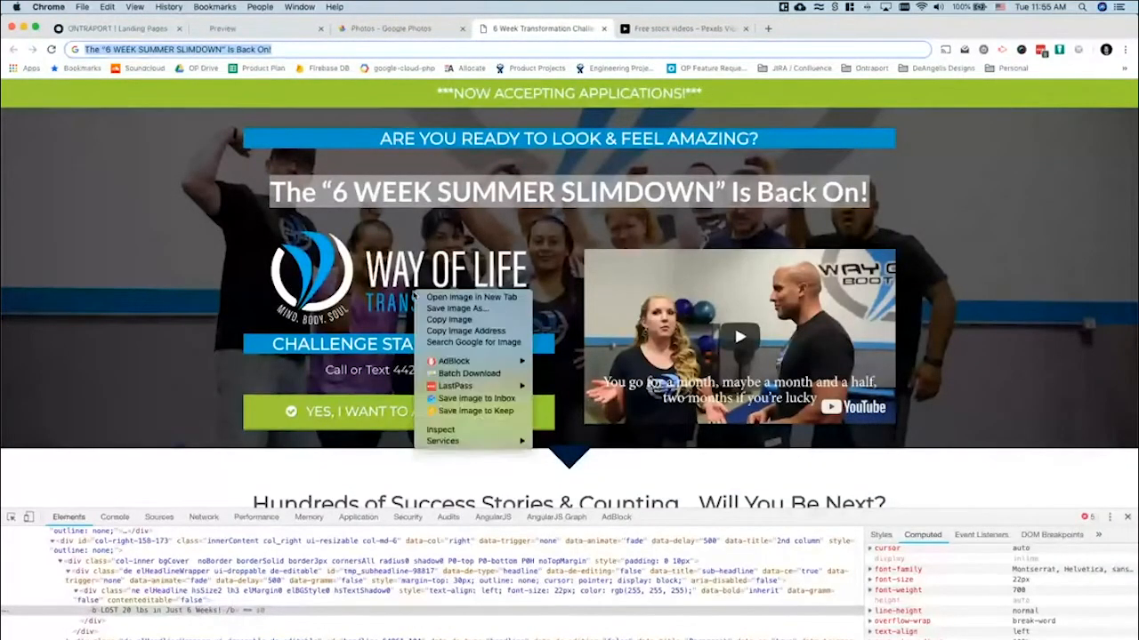
{"action": "left_click", "coordinate": [473, 331]}
Add an image beneath the headline in the hero block's first column and load the Way of Life Transformations logo from its copied address
{"action": "left_click", "coordinate": [134, 29]}
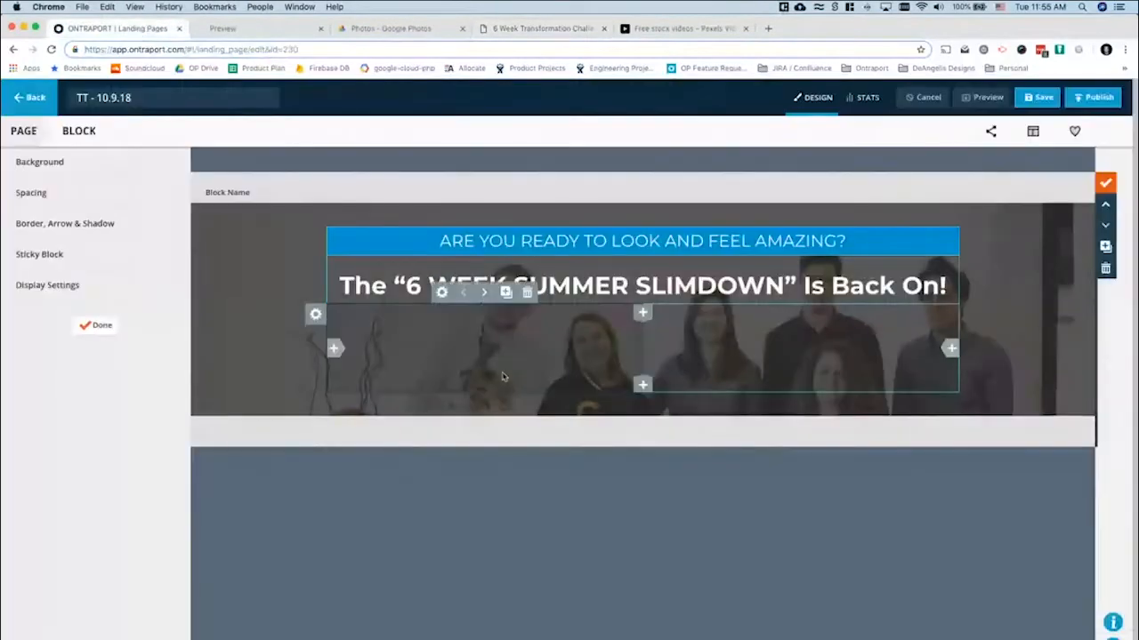
{"action": "left_click", "coordinate": [96, 325]}
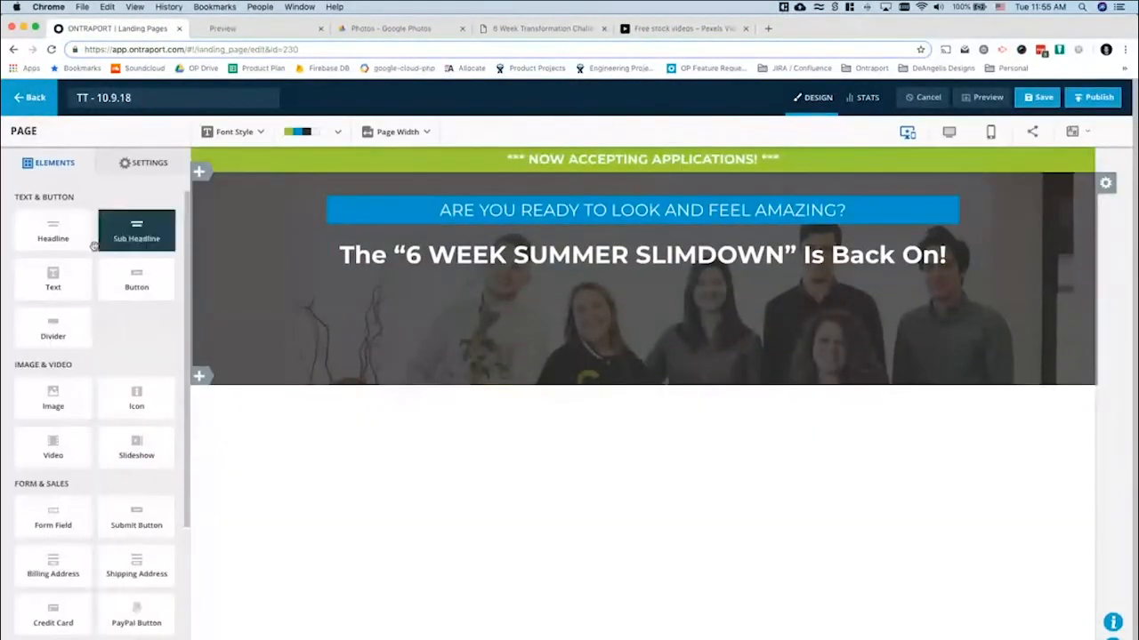
{"action": "left_click_drag", "start_coordinate": [54, 396], "coordinate": [458, 285]}
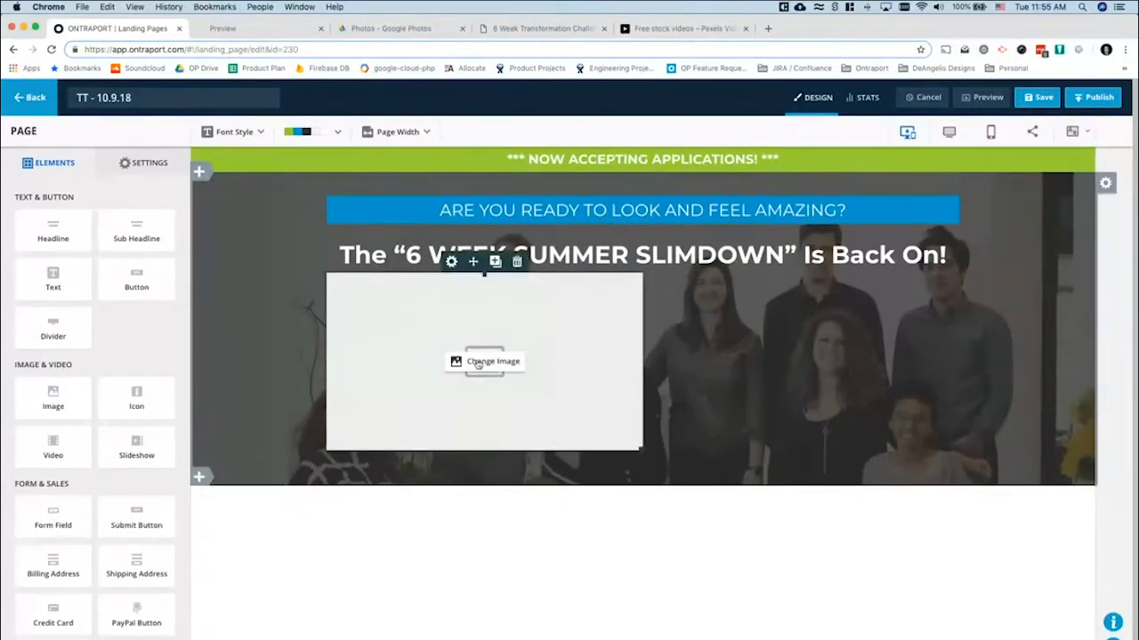
{"action": "left_click", "coordinate": [487, 360]}
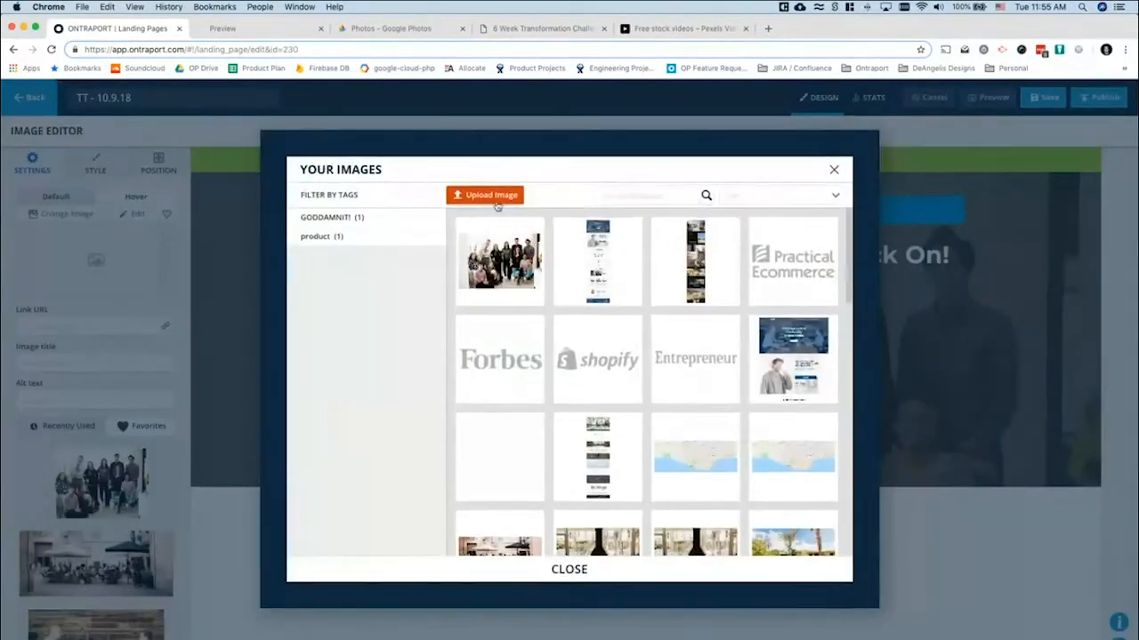
{"action": "left_click", "coordinate": [494, 200]}
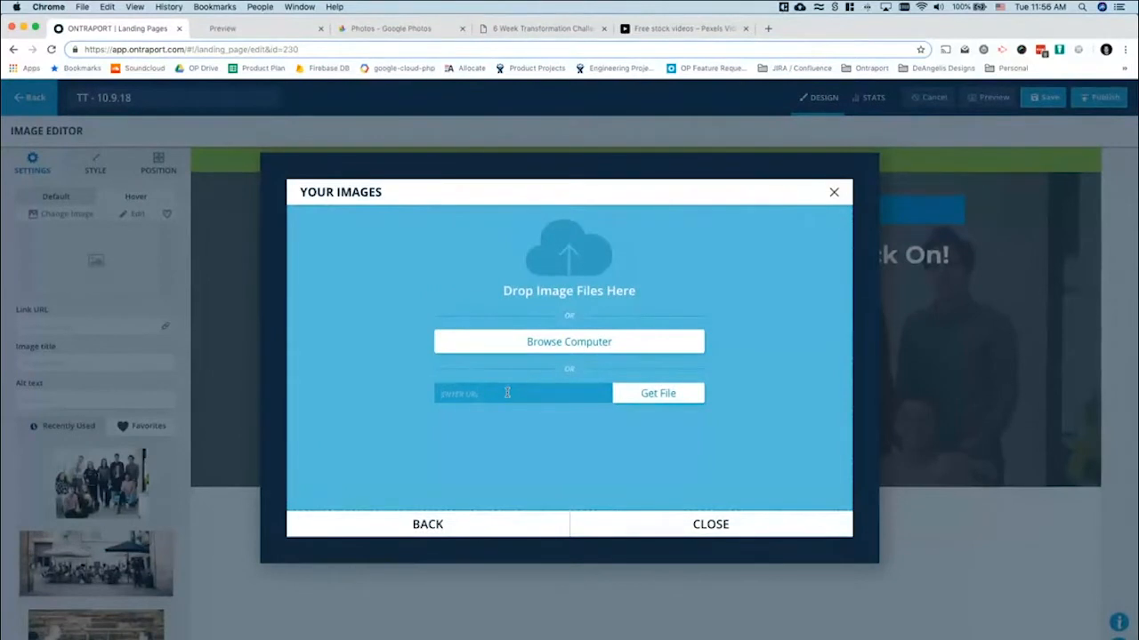
{"action": "key", "text": "super+v"}
{"action": "left_click", "coordinate": [655, 399]}
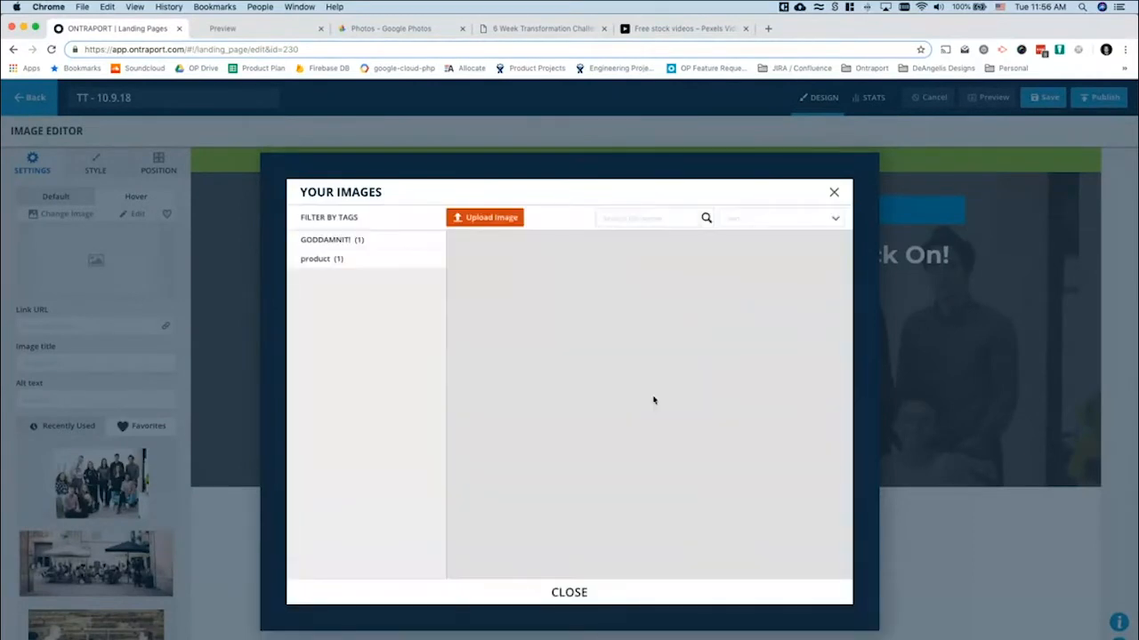
{"action": "left_click", "coordinate": [499, 295]}
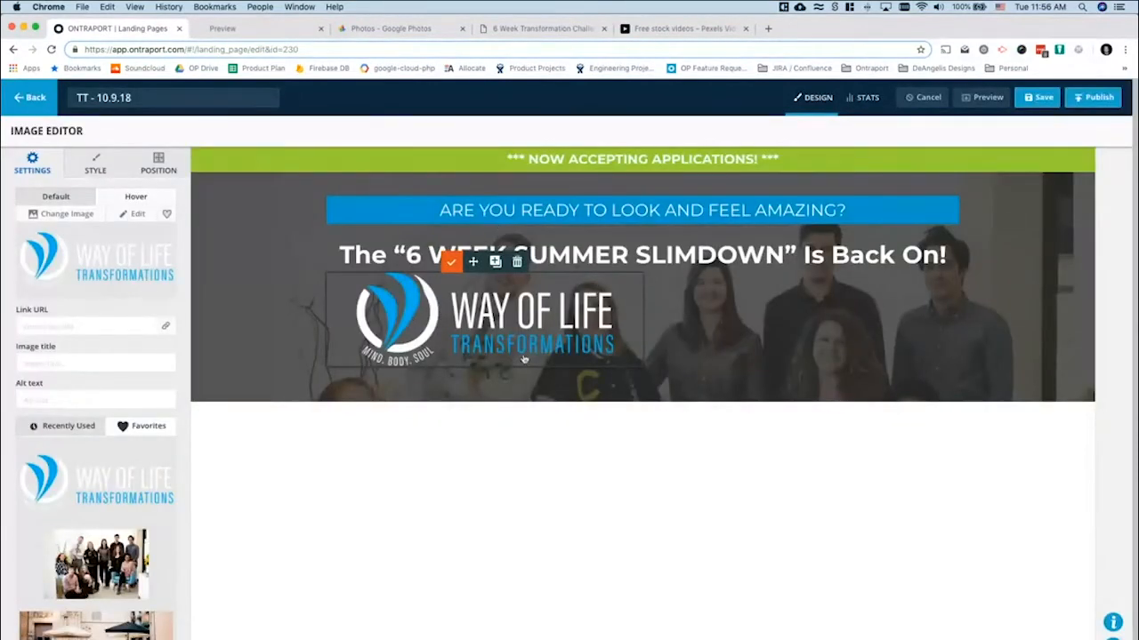
Add a sub headline beneath the logo and replace its text with the reference page's “CHALLENGE STARTS MAY 21ST”
{"action": "left_click", "coordinate": [503, 36]}
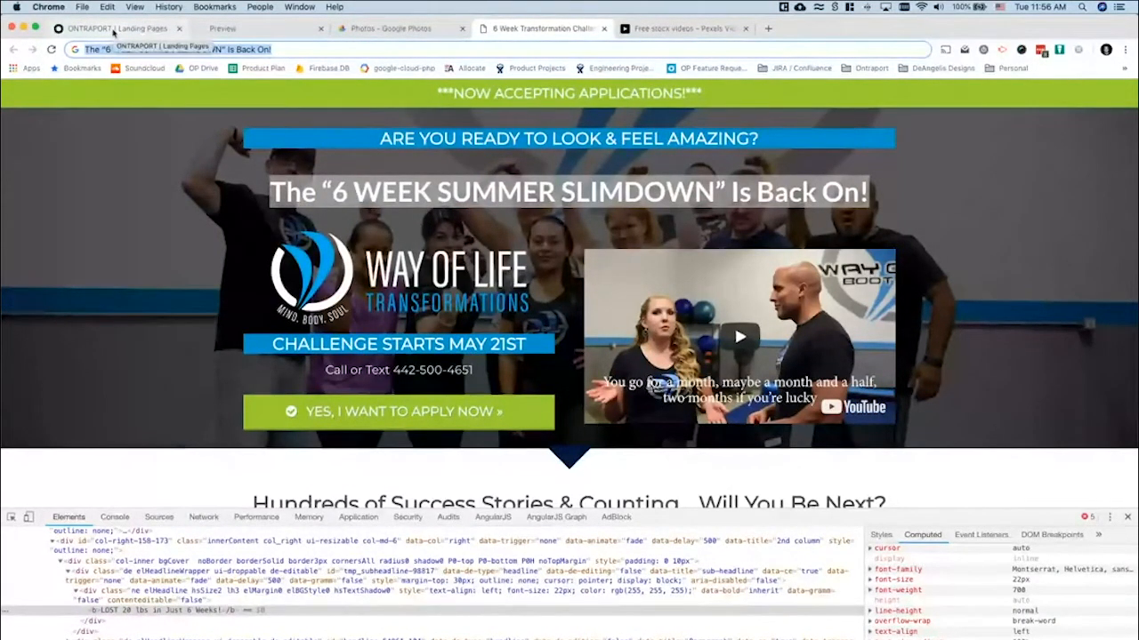
{"action": "double_click", "coordinate": [281, 344]}
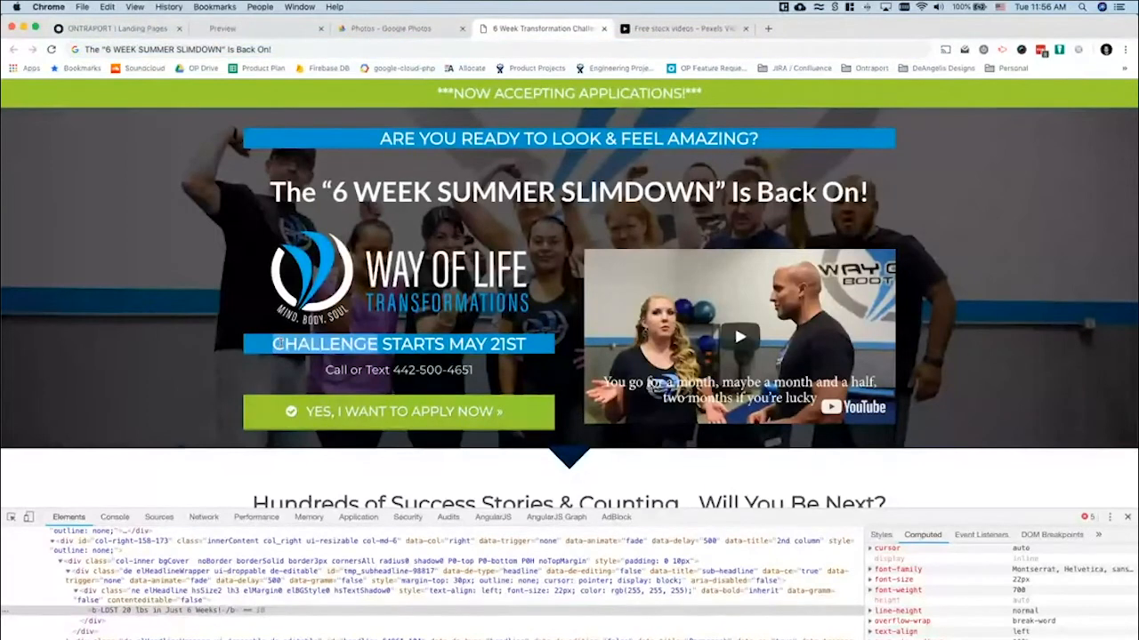
{"action": "triple_click", "coordinate": [281, 344]}
{"action": "left_click", "coordinate": [261, 344]}
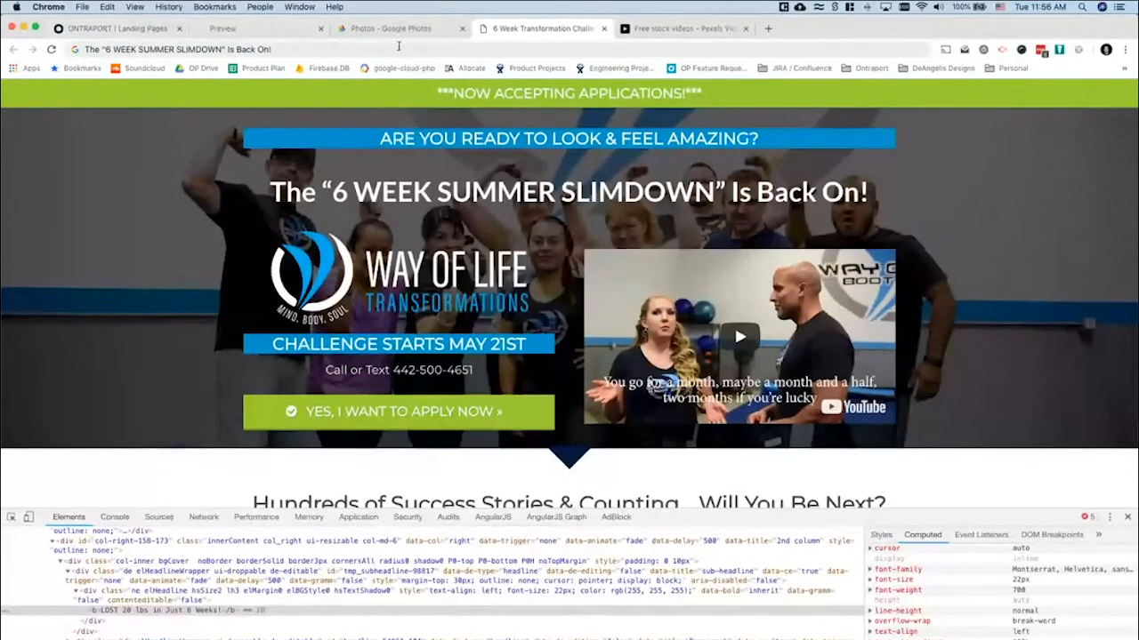
{"action": "left_click", "coordinate": [103, 30]}
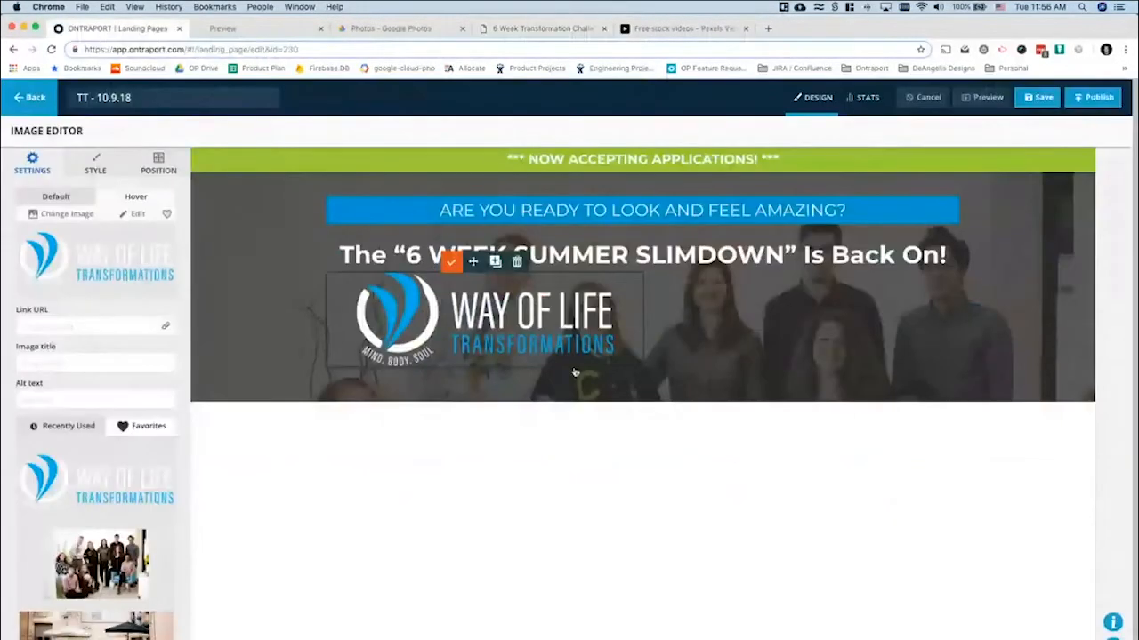
{"action": "left_click", "coordinate": [450, 261]}
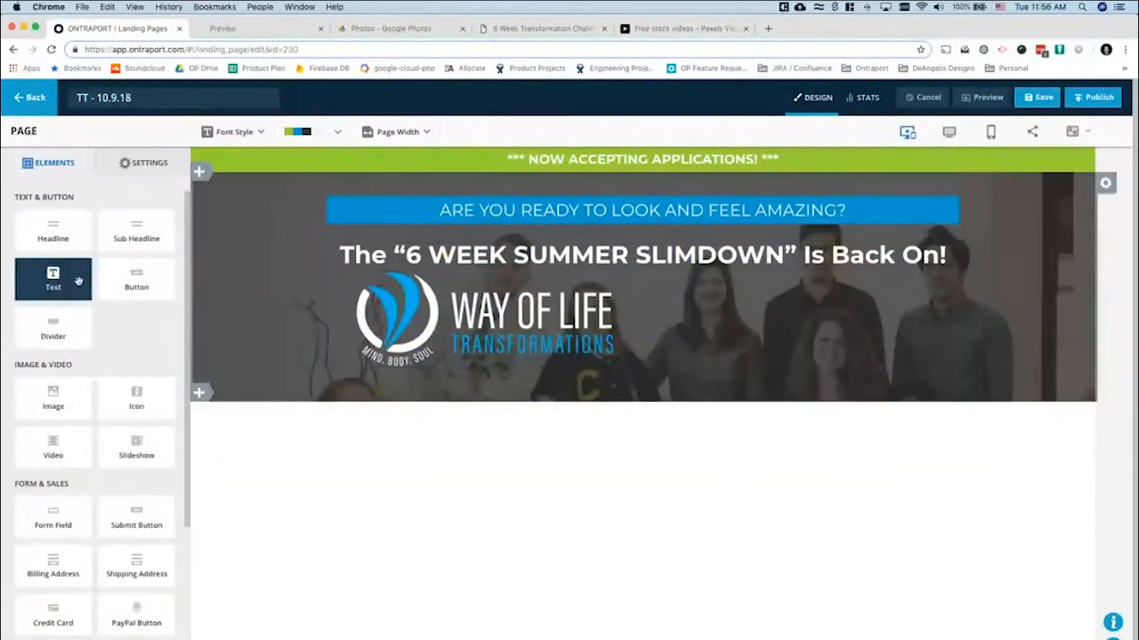
{"action": "left_click_drag", "start_coordinate": [136, 234], "coordinate": [480, 375]}
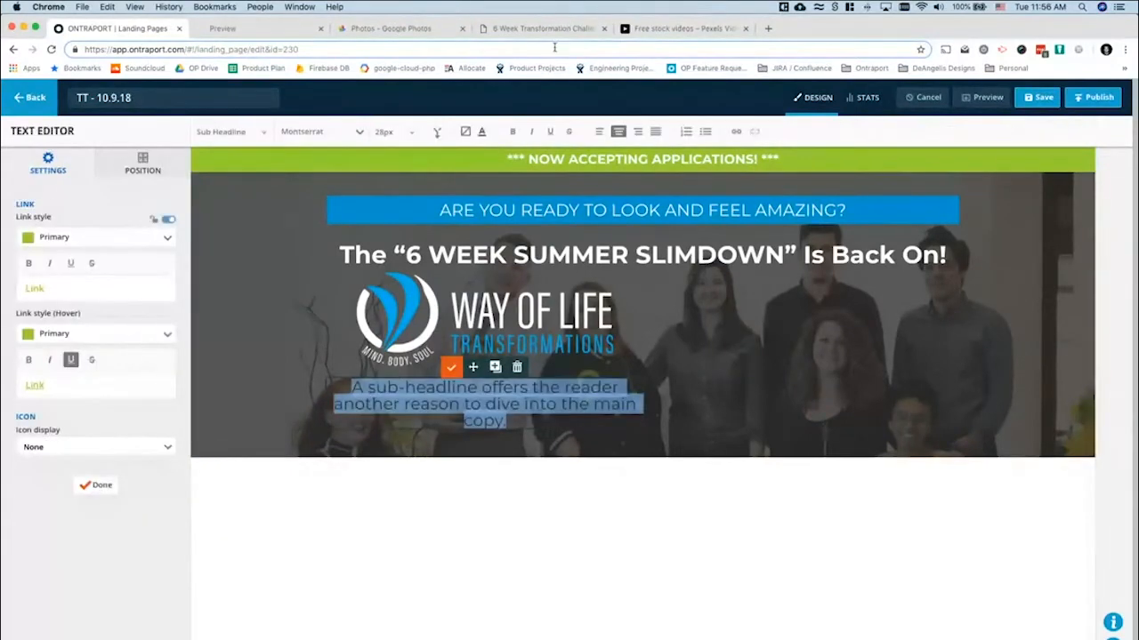
{"action": "left_click", "coordinate": [532, 29]}
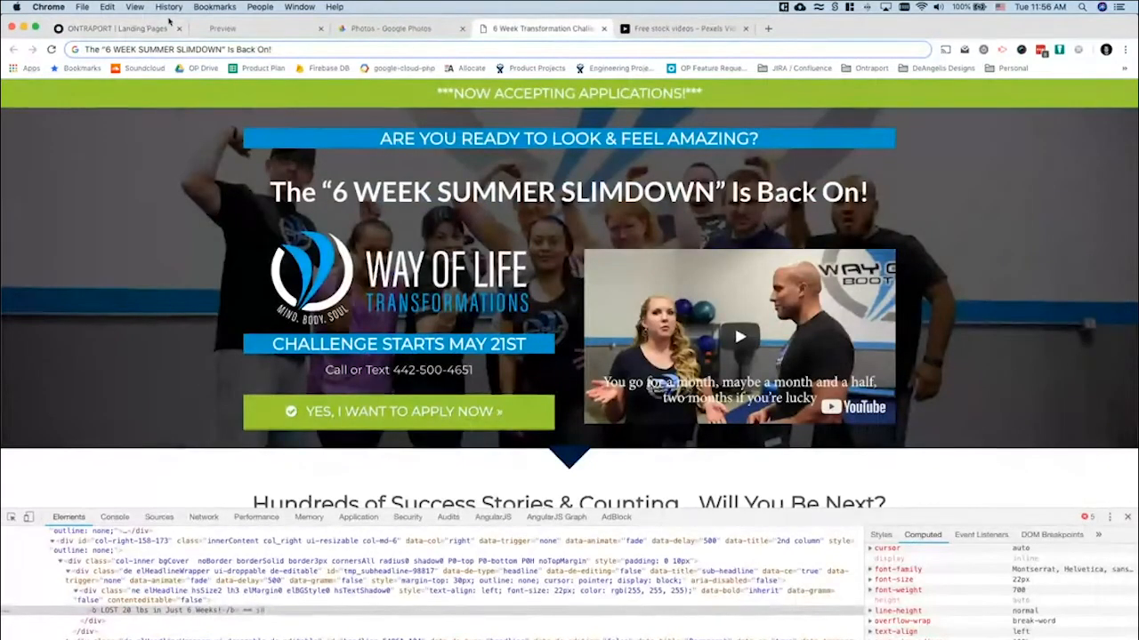
{"action": "left_click", "coordinate": [116, 27]}
{"action": "key", "text": "BackSpace"}
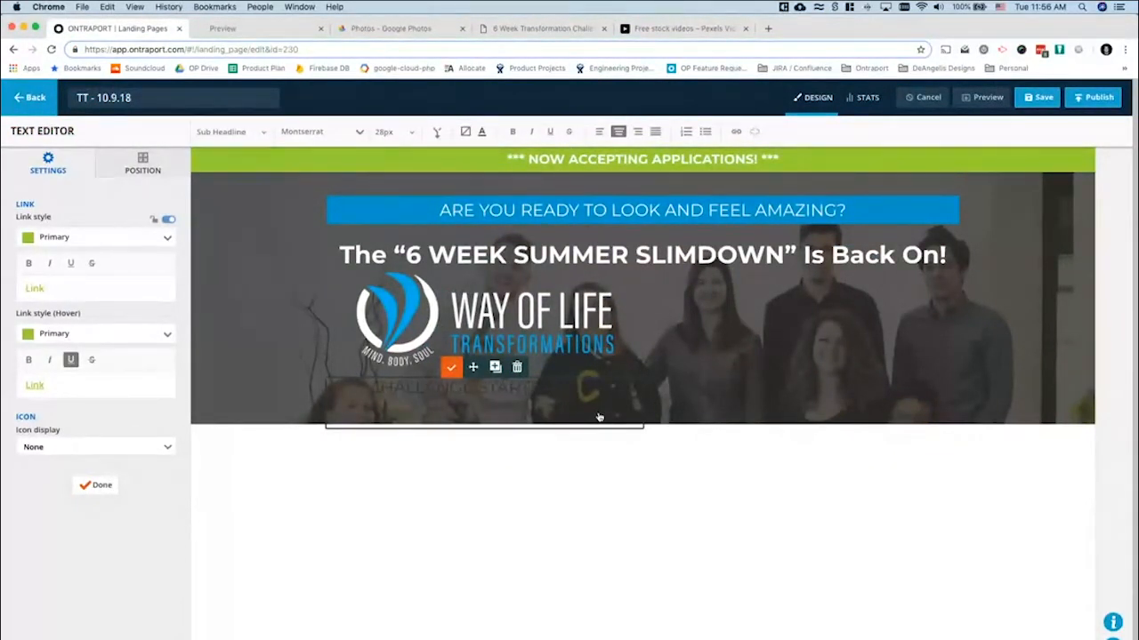
Color the “CHALLENGE STARTS MAY 21ST” text White and give it a Complementary background color
{"action": "key", "text": "super+a"}
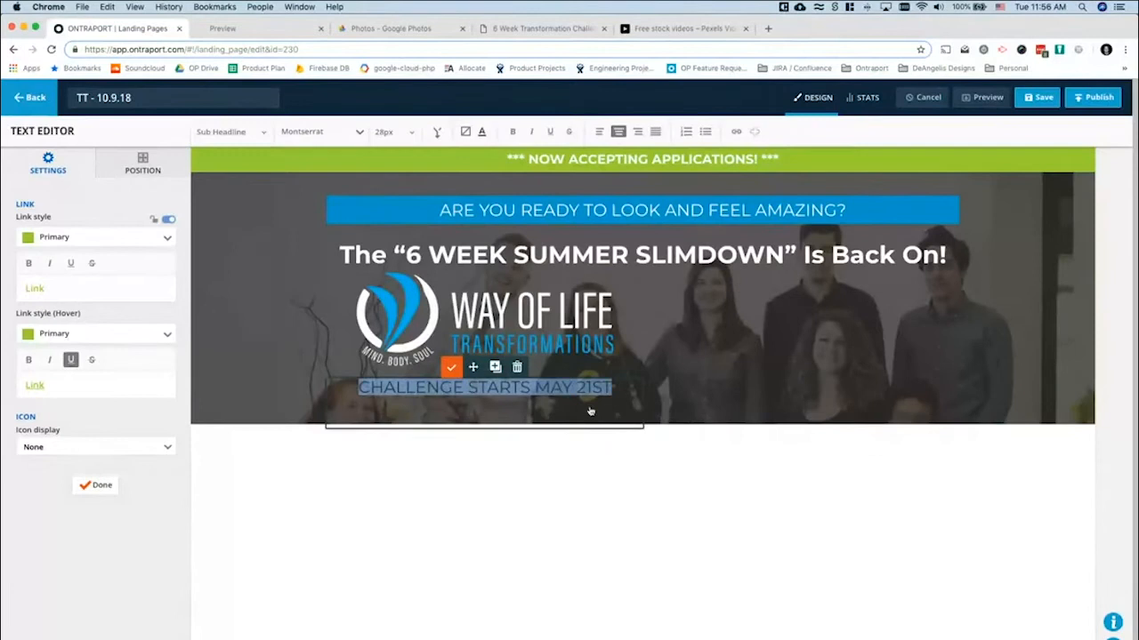
{"action": "left_click", "coordinate": [481, 132]}
{"action": "left_click", "coordinate": [502, 237]}
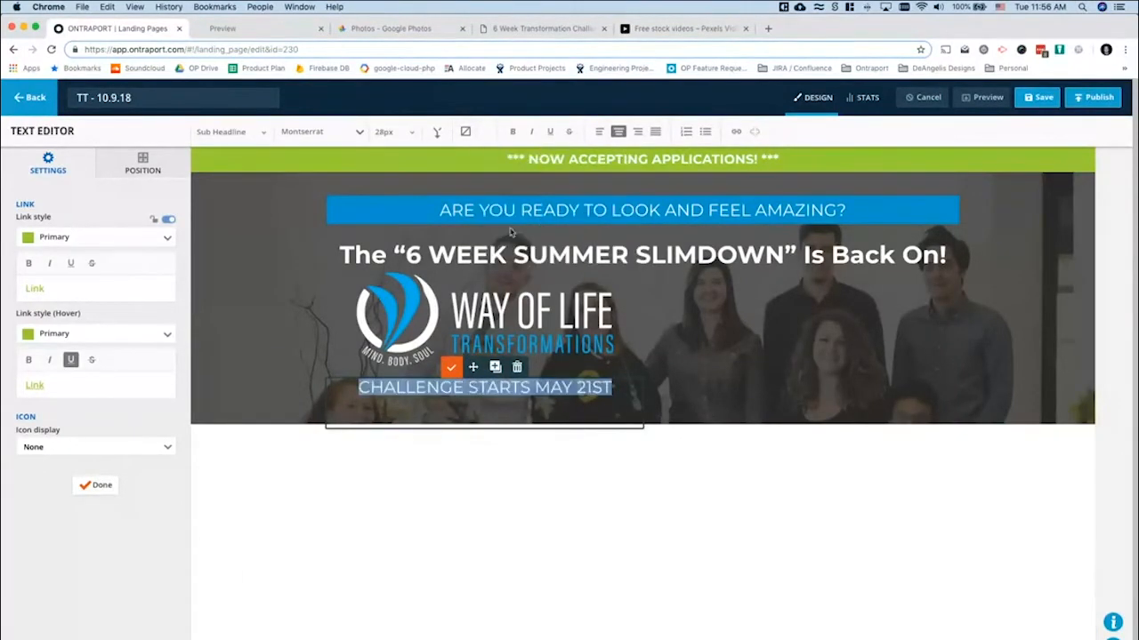
{"action": "left_click", "coordinate": [464, 133]}
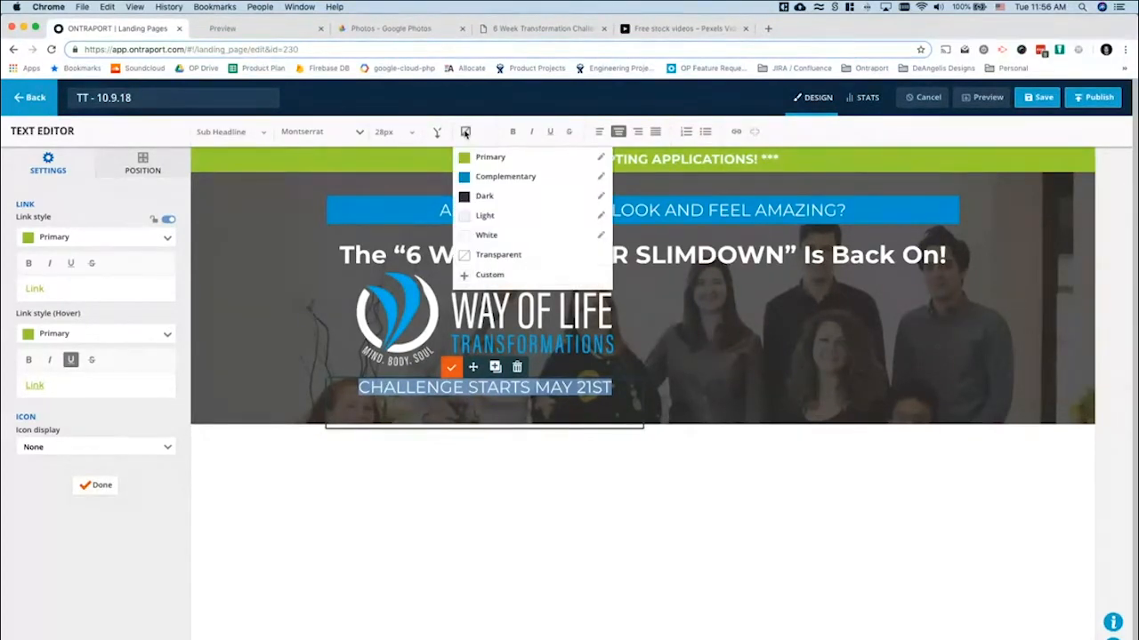
{"action": "left_click", "coordinate": [497, 178]}
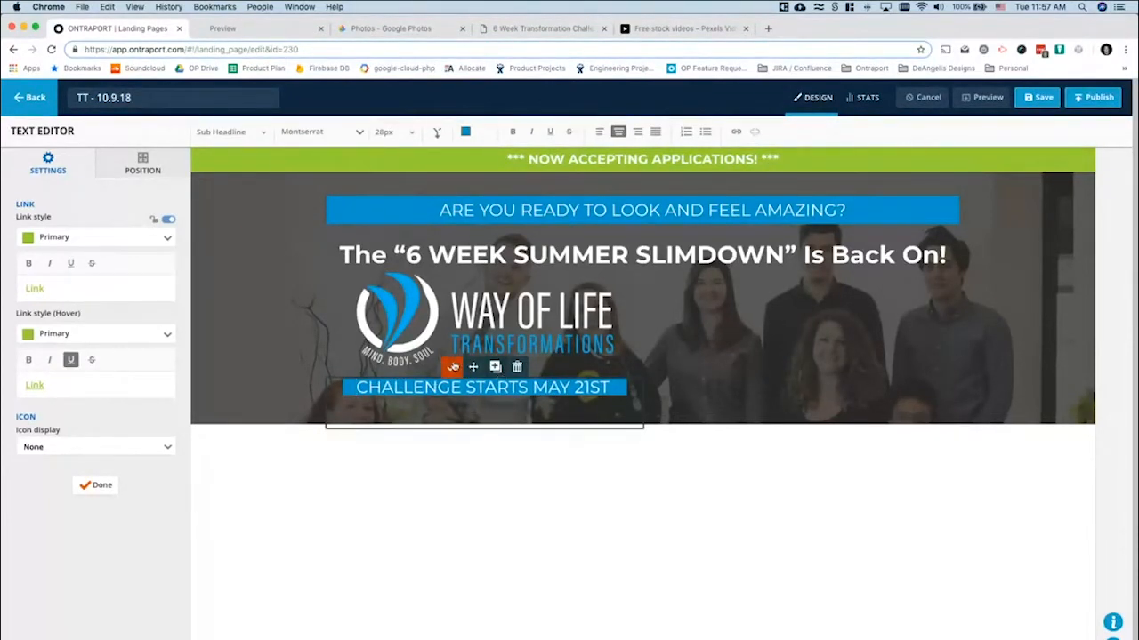
{"action": "left_click", "coordinate": [453, 367]}
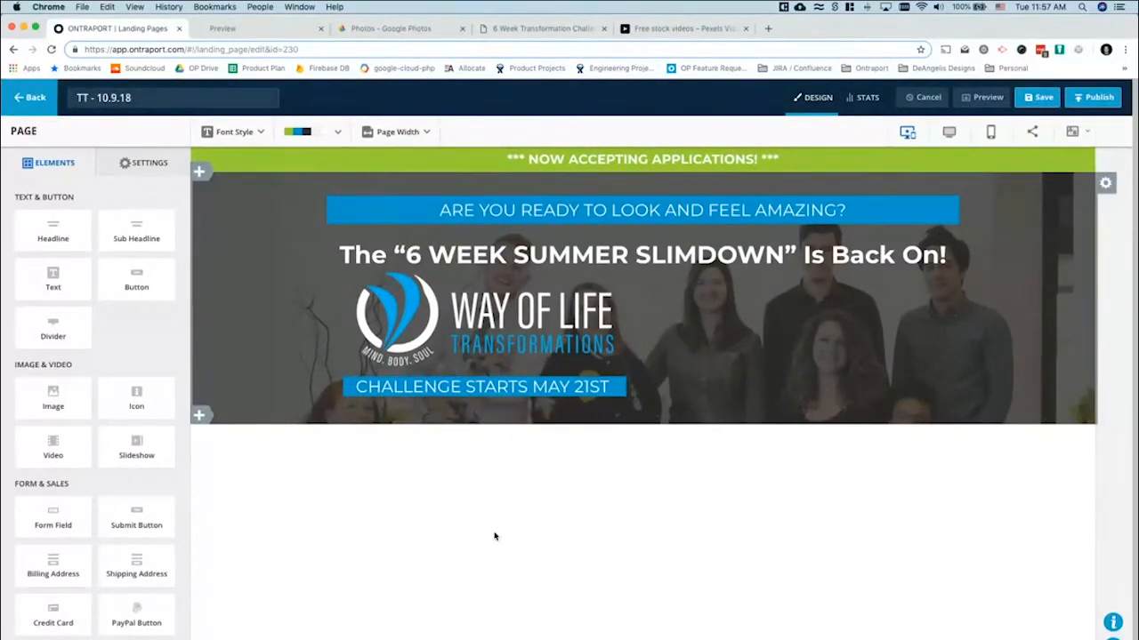
Check the reference page's hero section and add a button beneath the “CHALLENGE STARTS MAY 21ST” line
{"action": "left_click", "coordinate": [534, 28]}
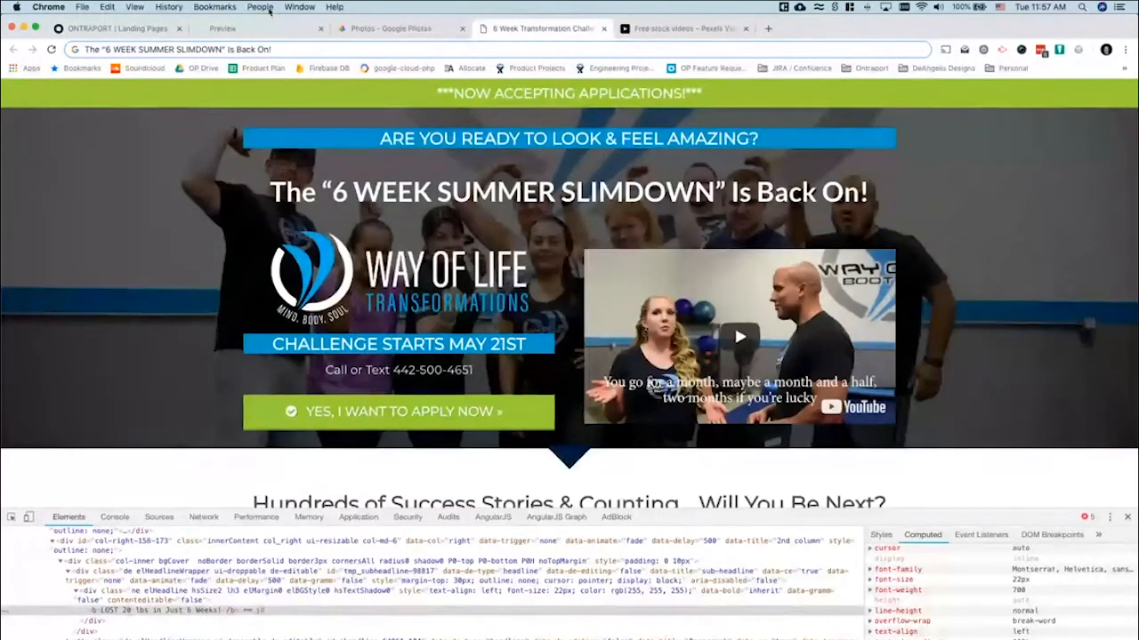
{"action": "left_click", "coordinate": [121, 28]}
{"action": "mouse_move", "coordinate": [432, 383]}
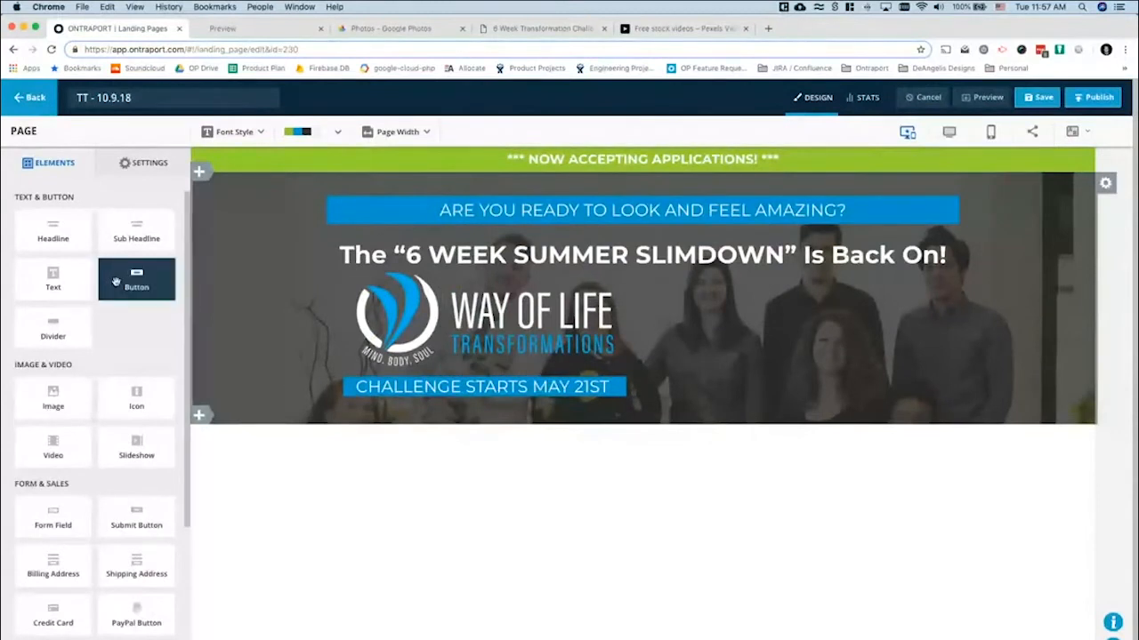
{"action": "left_click_drag", "start_coordinate": [116, 281], "coordinate": [421, 402]}
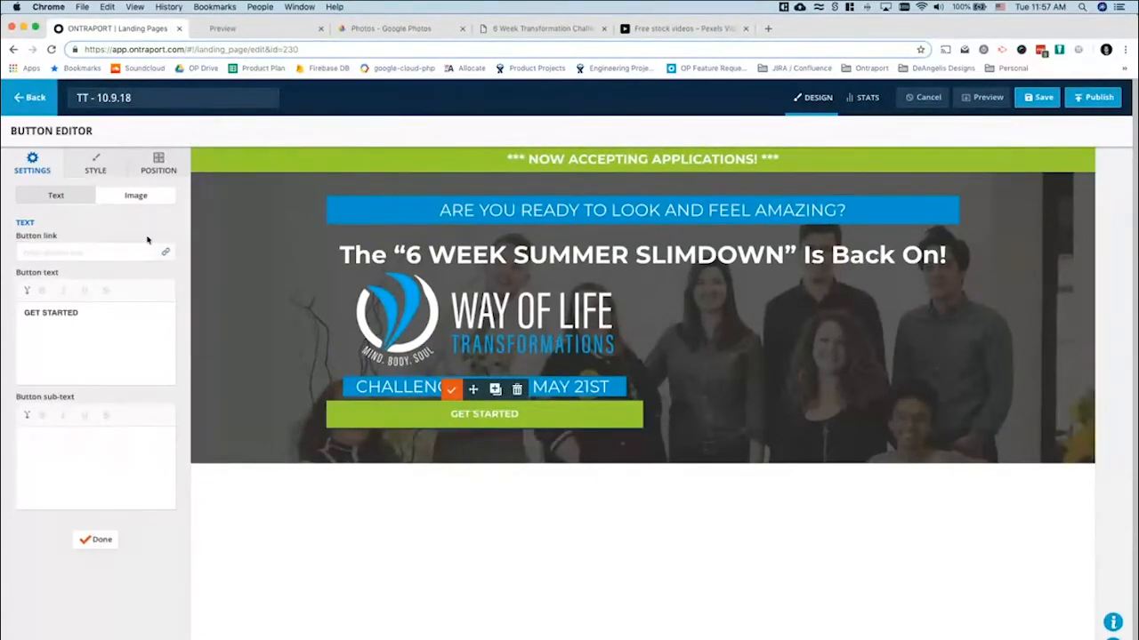
Set the button's background color to Complementary and its text font style to Large Body Text
{"action": "left_click", "coordinate": [96, 169]}
{"action": "left_click", "coordinate": [43, 222]}
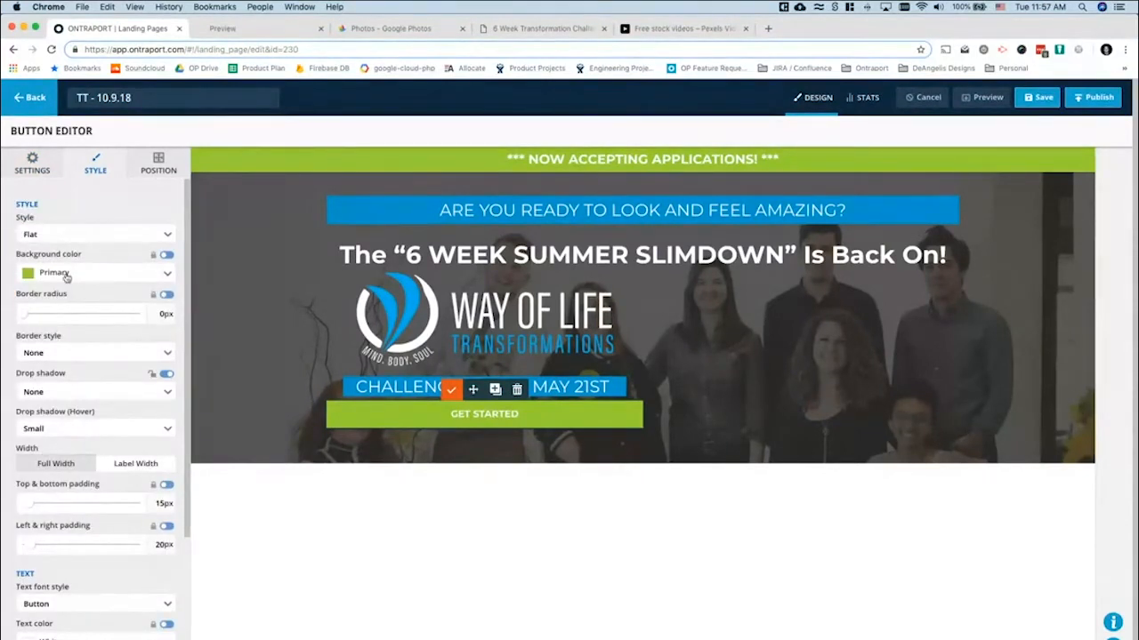
{"action": "left_click", "coordinate": [66, 277]}
{"action": "left_click", "coordinate": [69, 311]}
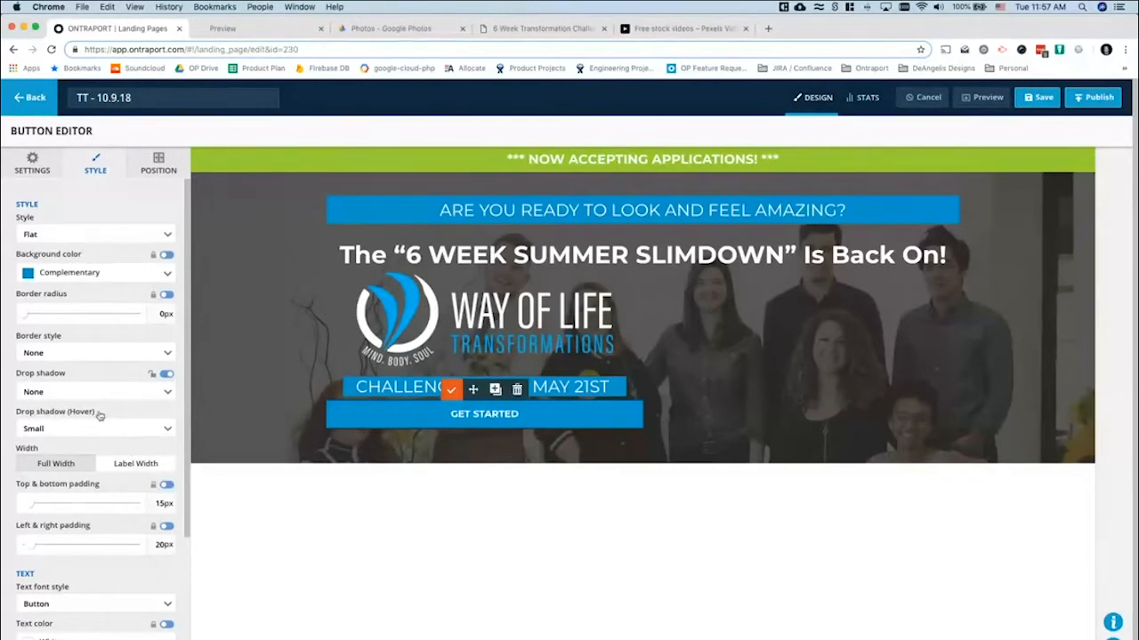
{"action": "scroll", "coordinate": [100, 416], "scroll_direction": "down", "scroll_amount": 3}
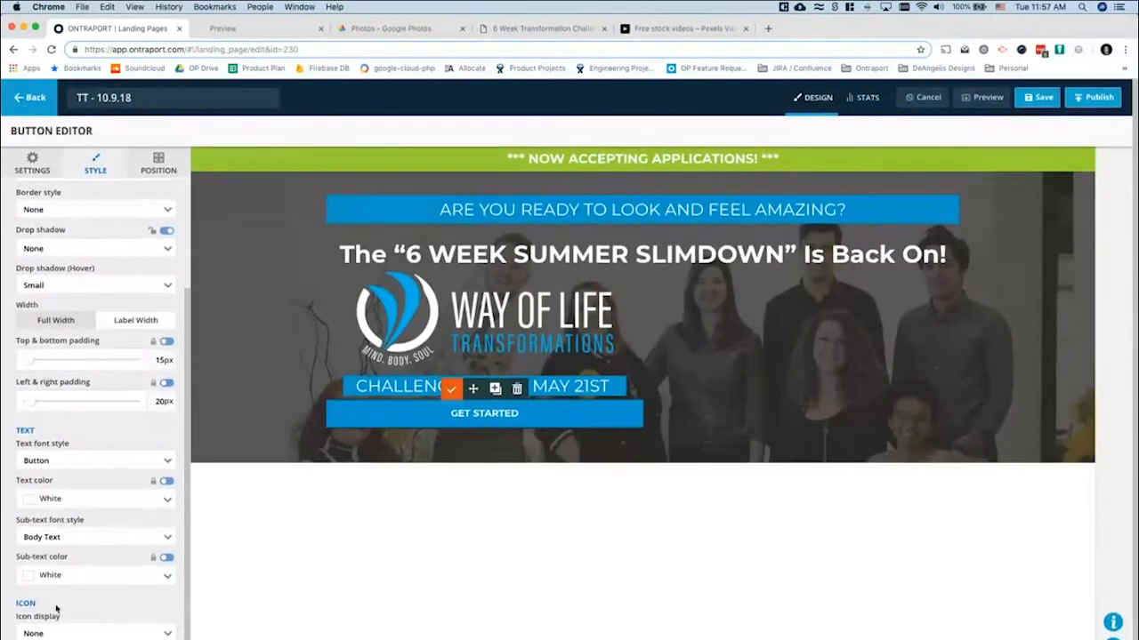
{"action": "left_click", "coordinate": [79, 462]}
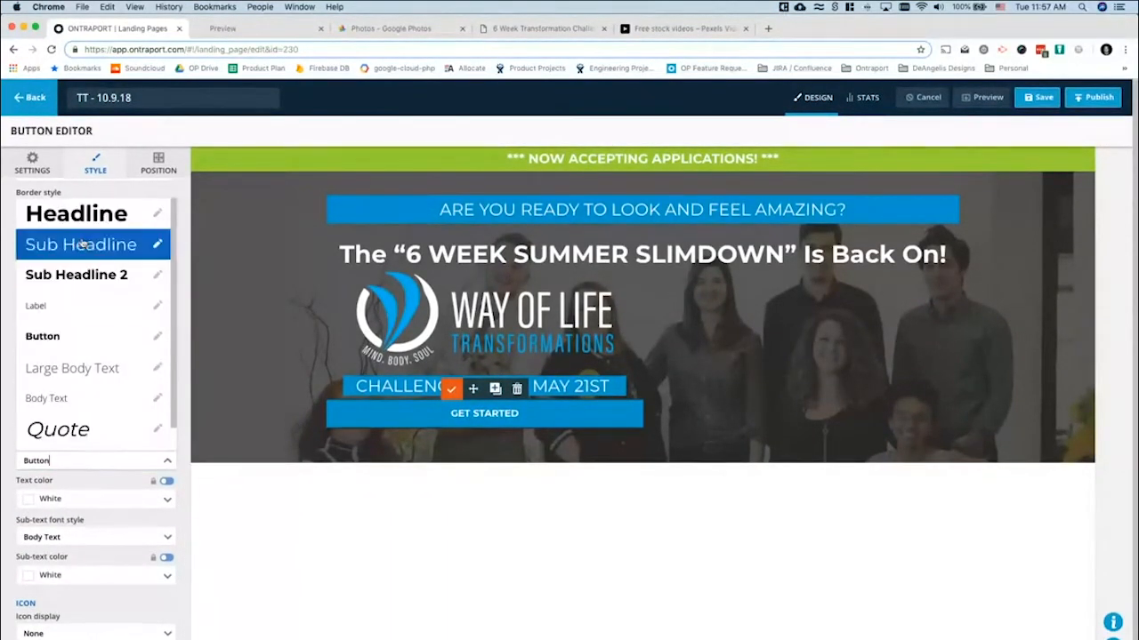
{"action": "left_click", "coordinate": [51, 375]}
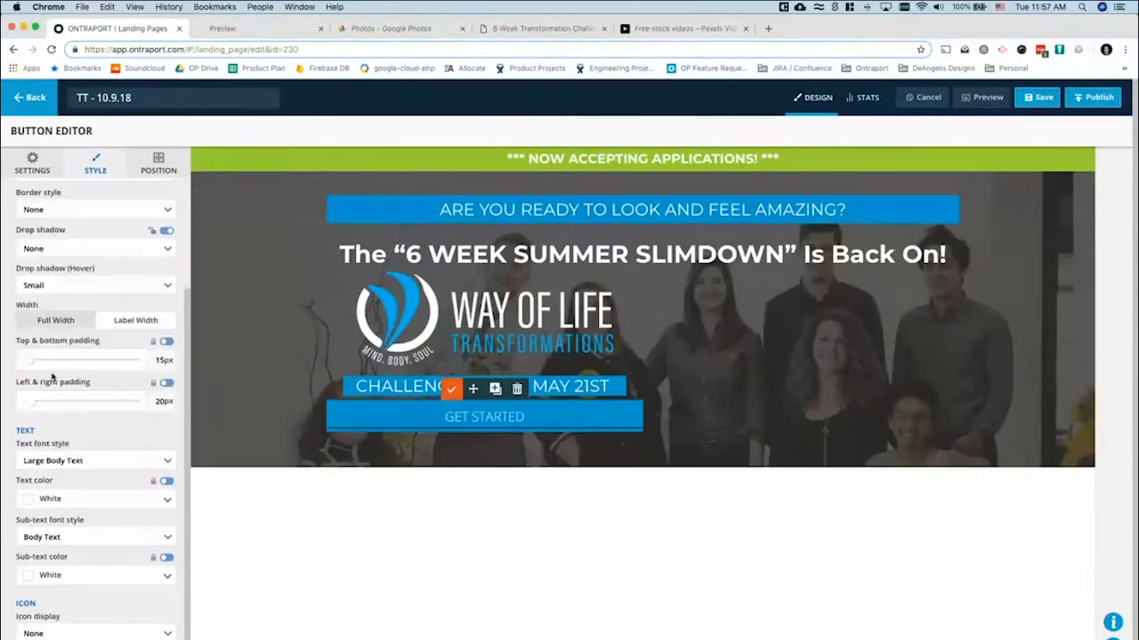
Examine the reference page's hero section and the countdown section further down for their text and button styling
{"action": "left_click", "coordinate": [517, 29]}
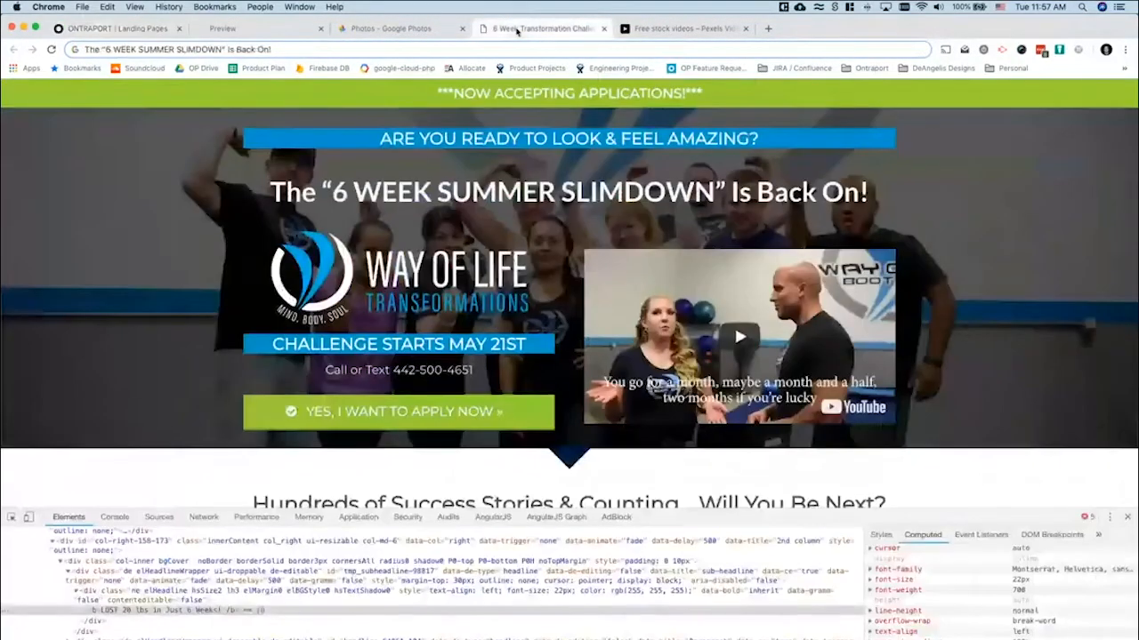
{"action": "left_click", "coordinate": [113, 27]}
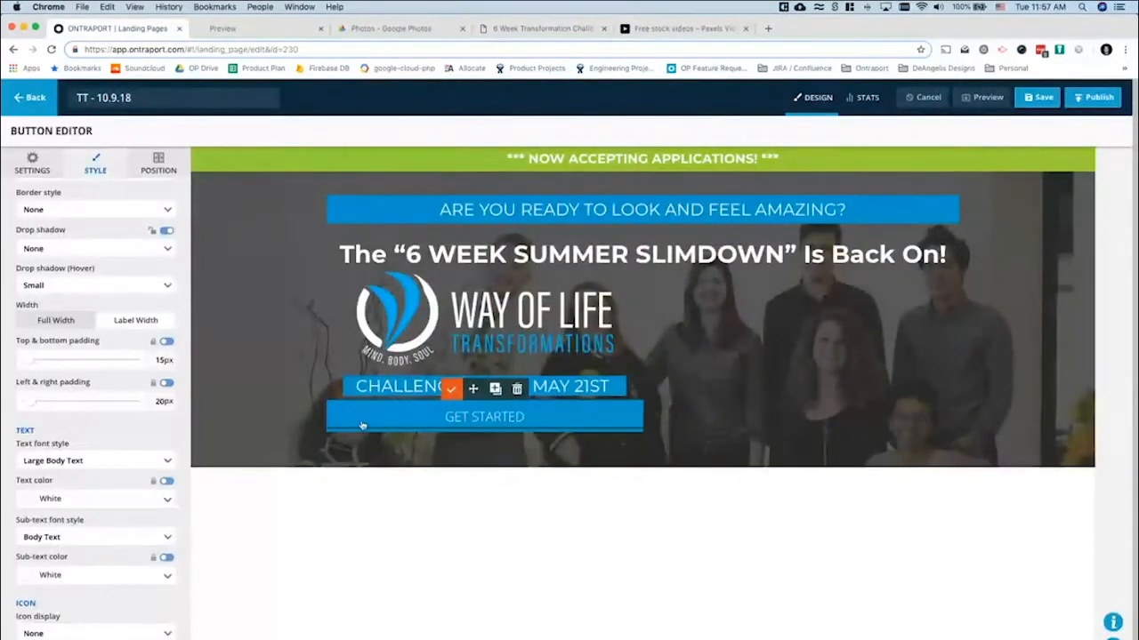
{"action": "left_click", "coordinate": [543, 28]}
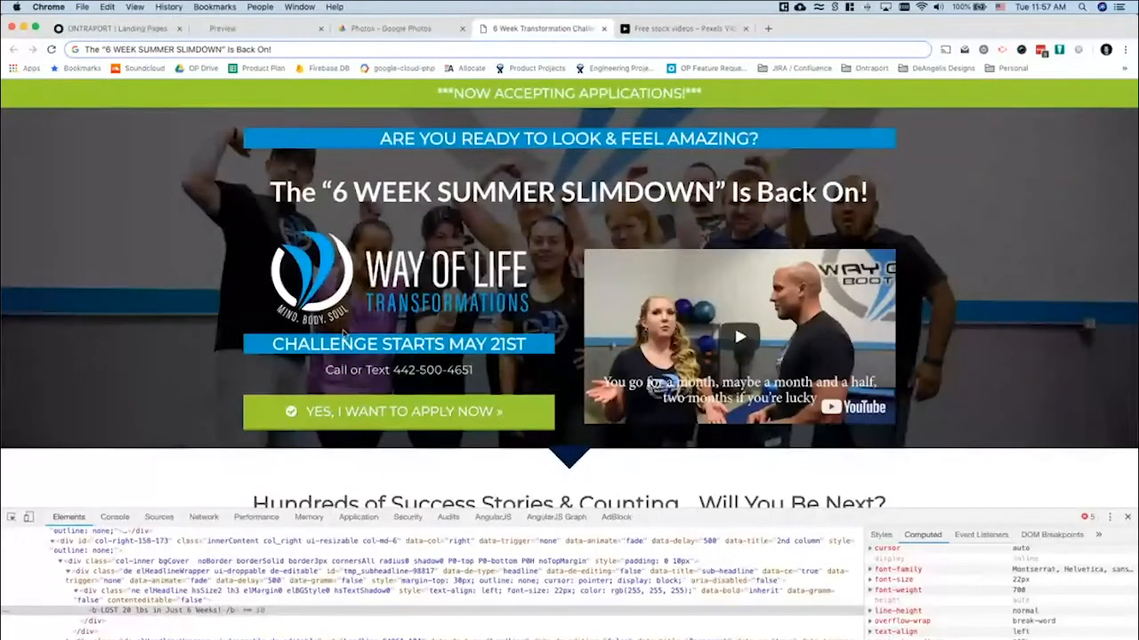
{"action": "scroll", "coordinate": [343, 334], "scroll_direction": "down", "scroll_amount": 3}
{"action": "scroll", "coordinate": [343, 333], "scroll_direction": "down", "scroll_amount": 15}
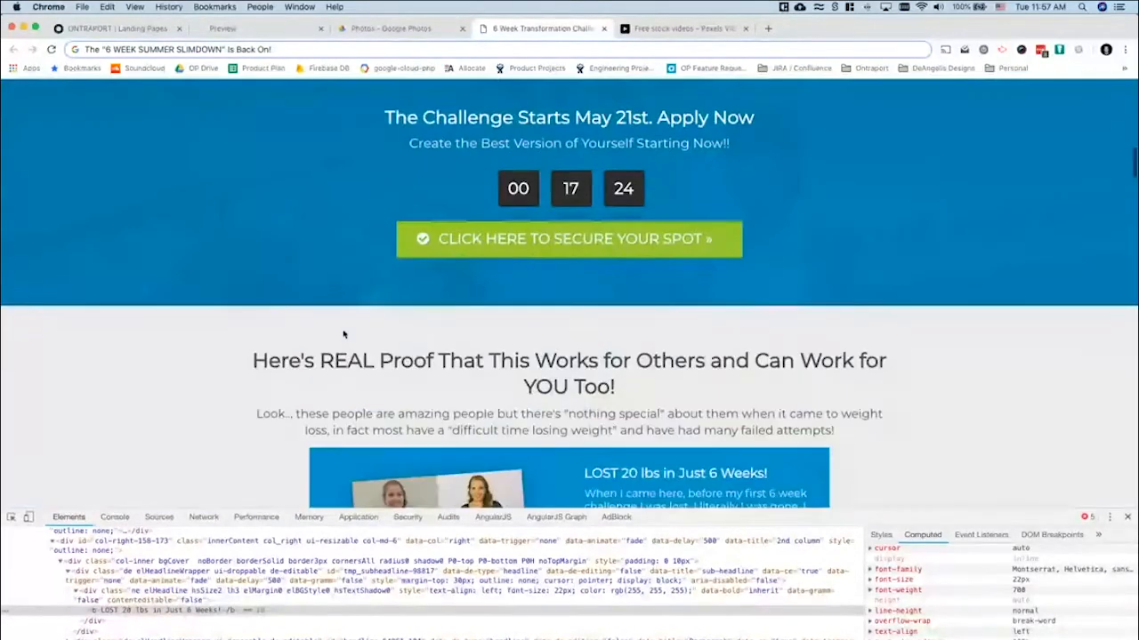
{"action": "scroll", "coordinate": [343, 332], "scroll_direction": "up", "scroll_amount": 2}
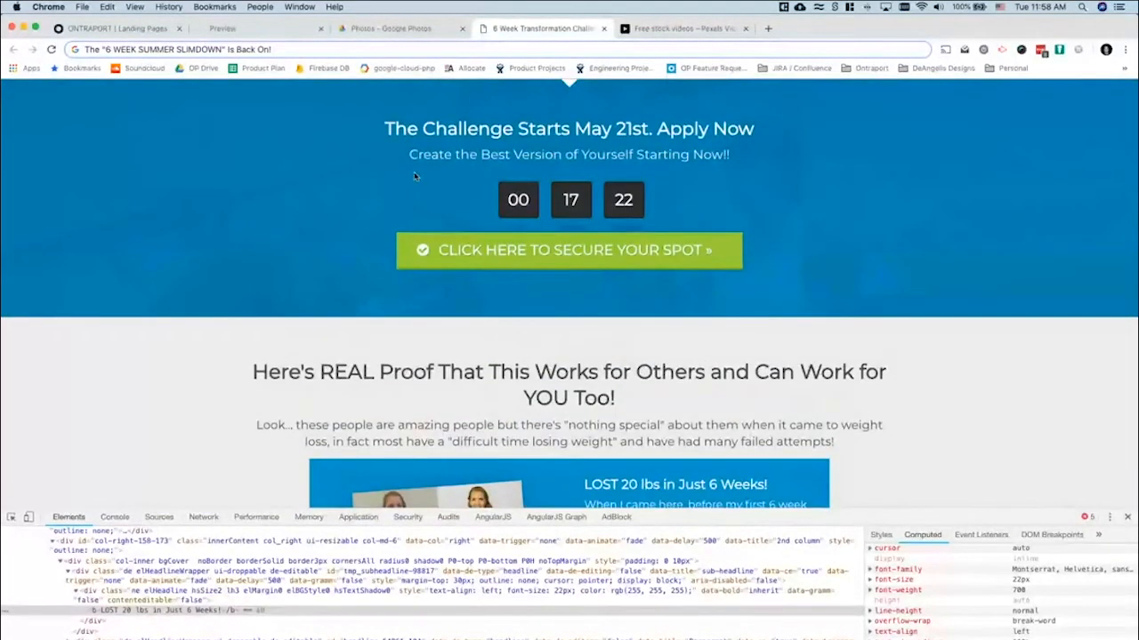
{"action": "left_click", "coordinate": [96, 29]}
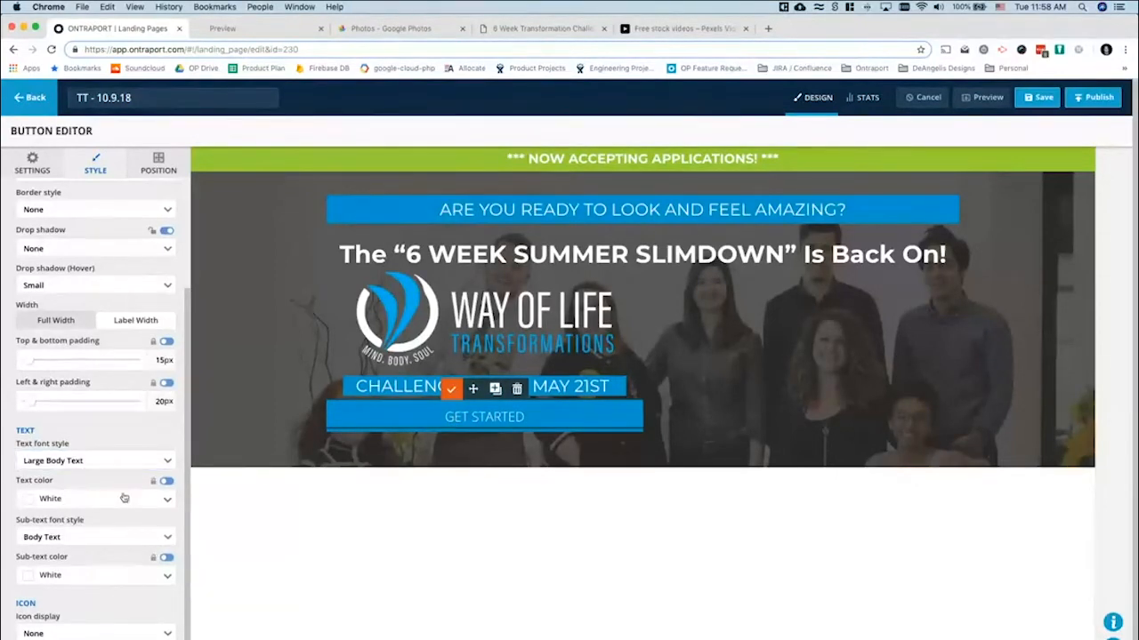
Set the button's text font style to Custom and increase its font weight
{"action": "left_click", "coordinate": [162, 462]}
{"action": "scroll", "coordinate": [135, 442], "scroll_direction": "down", "scroll_amount": 1}
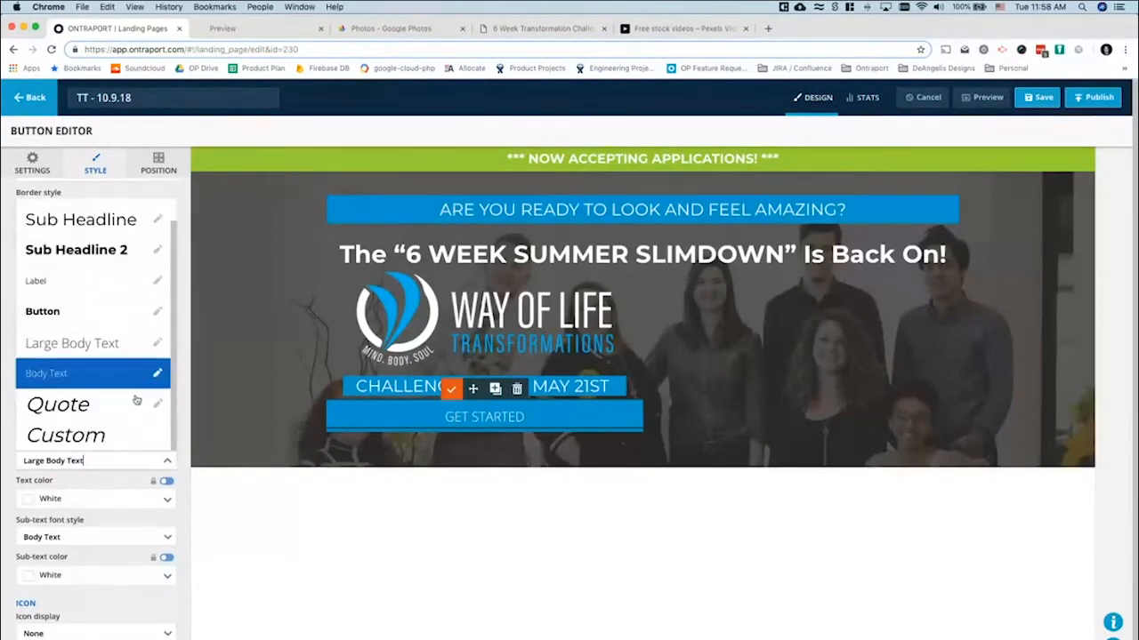
{"action": "left_click", "coordinate": [50, 432]}
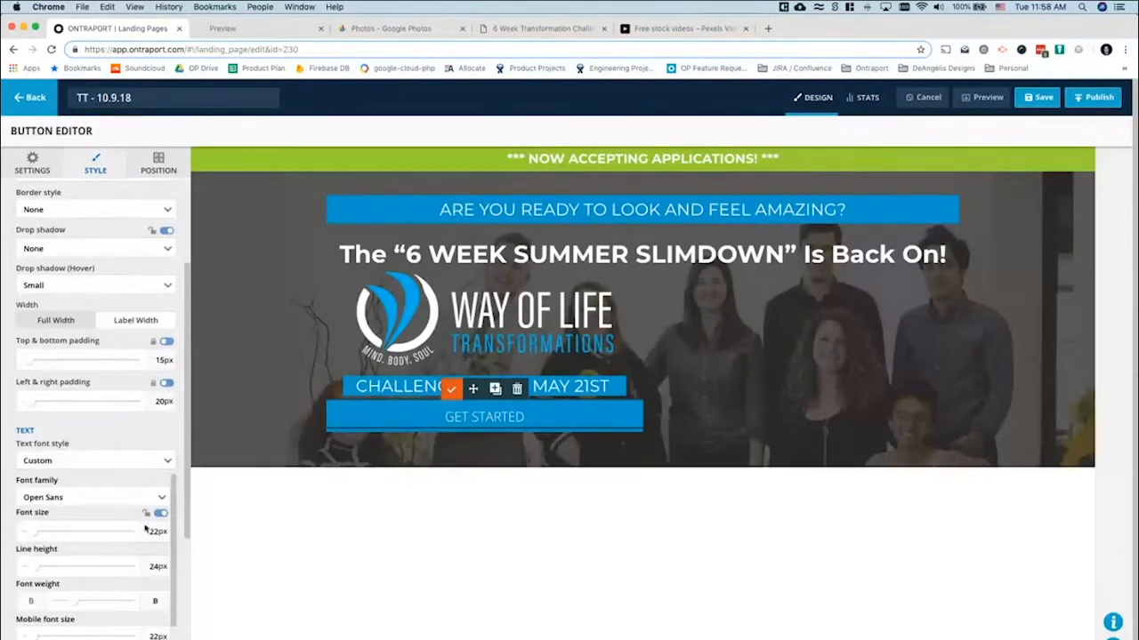
{"action": "scroll", "coordinate": [114, 550], "scroll_direction": "down", "scroll_amount": 2}
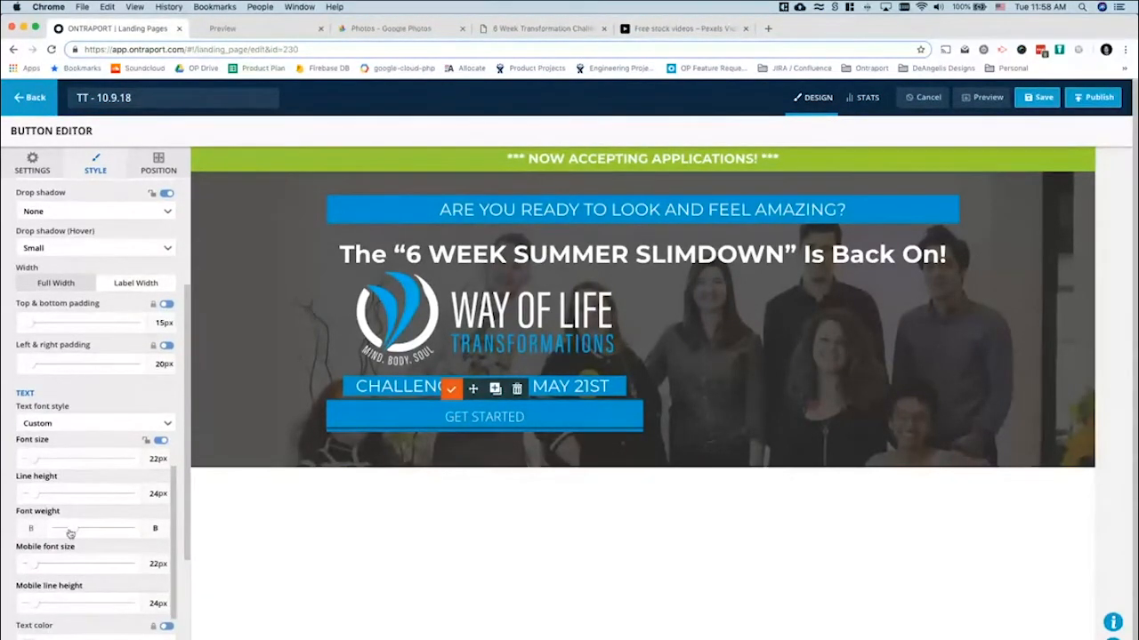
{"action": "left_click_drag", "start_coordinate": [70, 532], "coordinate": [105, 530]}
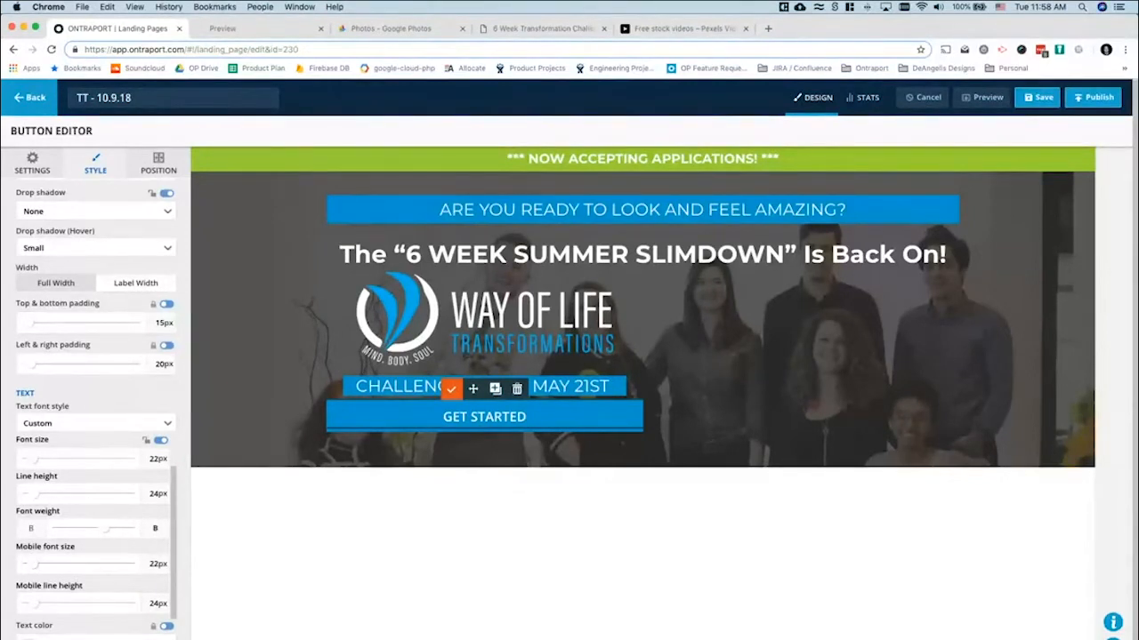
Replace the button's “GET STARTED” text with “CHALLENGE STARTS MAY 21ST”
{"action": "left_click", "coordinate": [59, 481]}
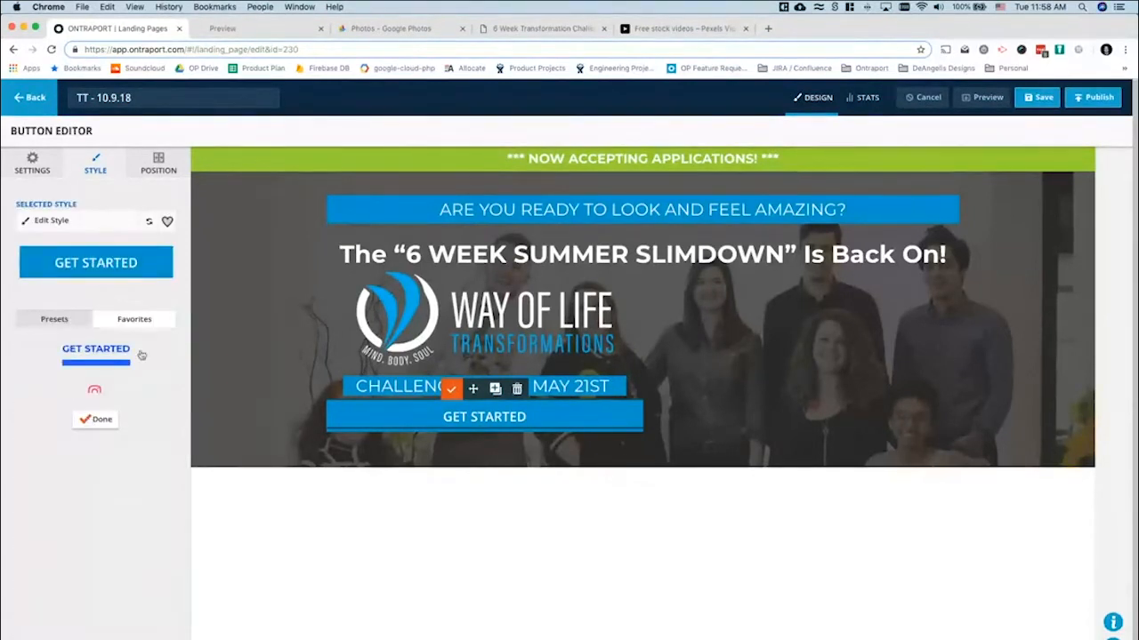
{"action": "left_click", "coordinate": [96, 419]}
{"action": "left_click", "coordinate": [485, 417]}
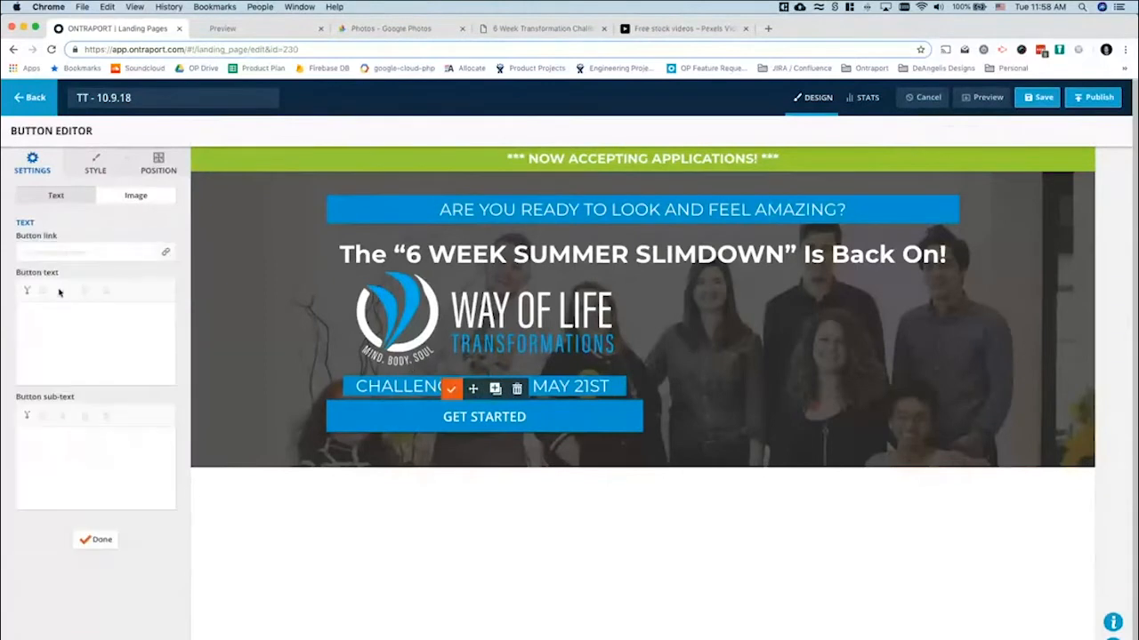
{"action": "triple_click", "coordinate": [61, 307]}
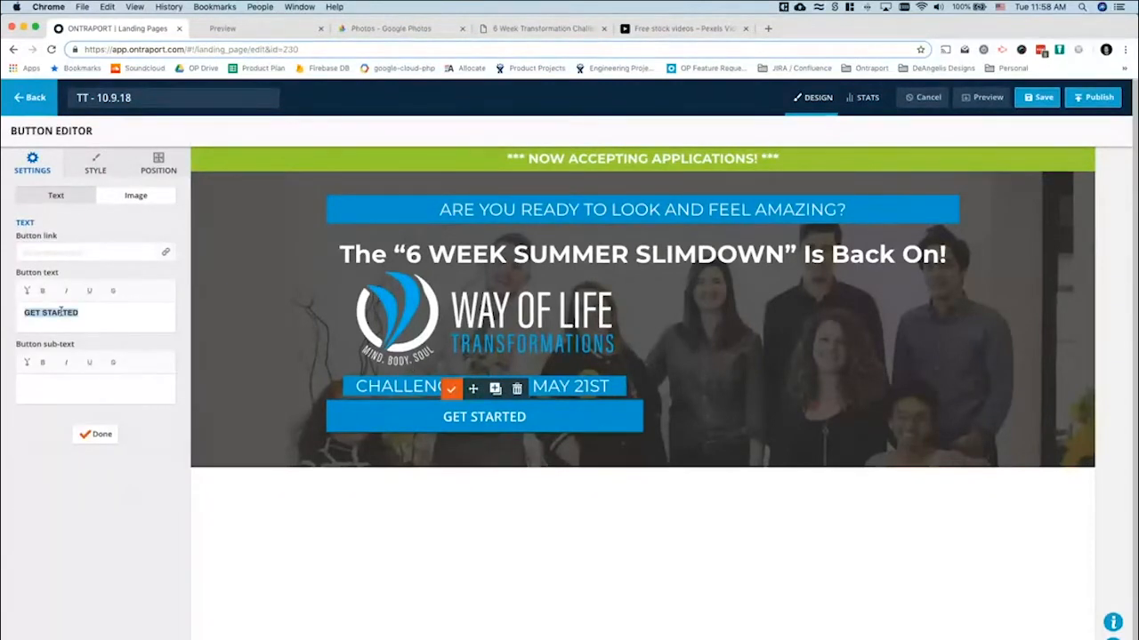
{"action": "type", "text": "CHALLENGE "}
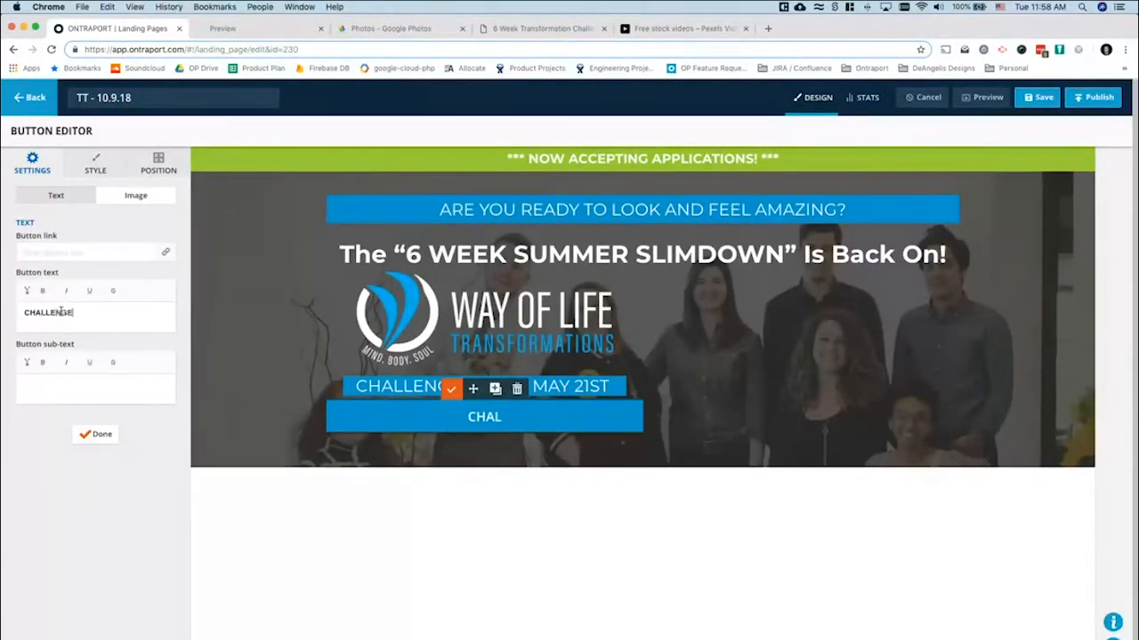
{"action": "type", "text": "STARTS"}
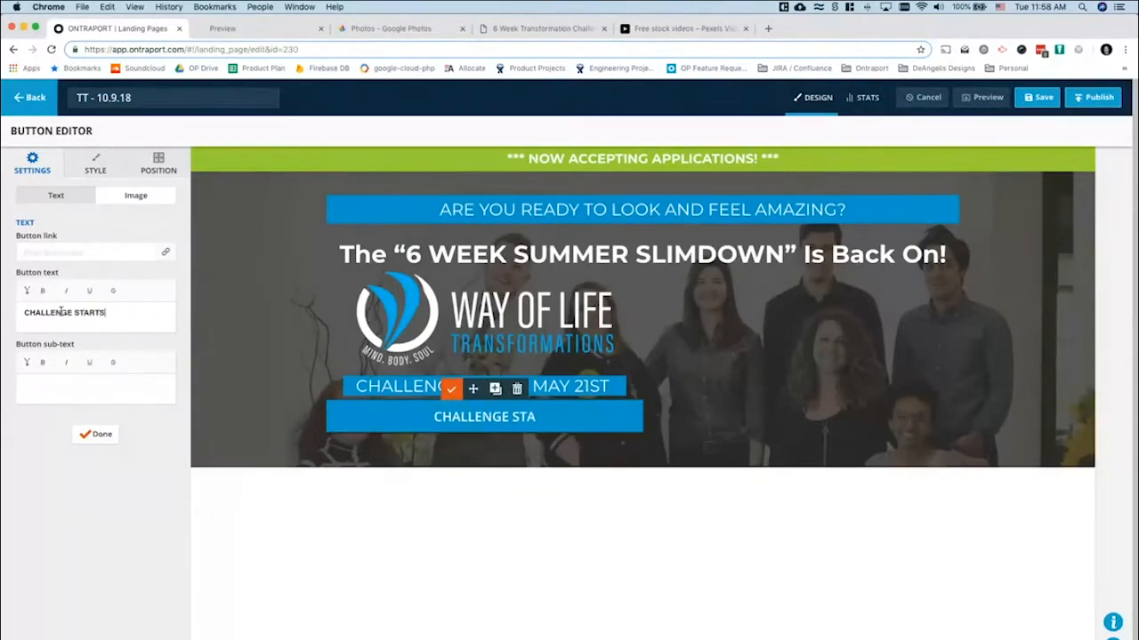
{"action": "type", "text": " MAY "}
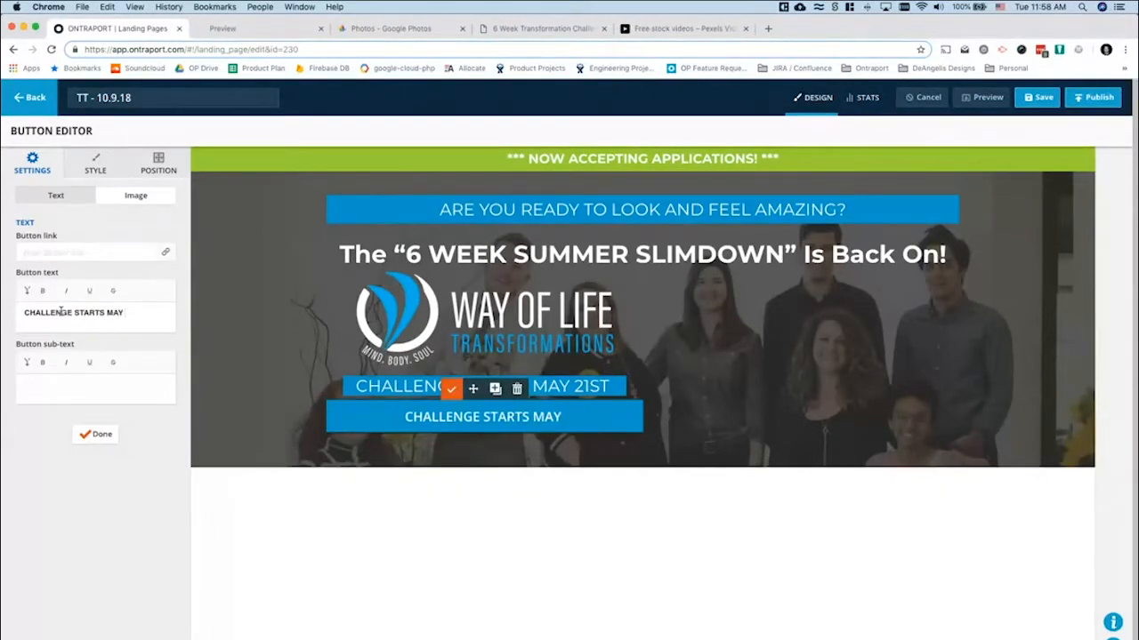
{"action": "type", "text": "21ST"}
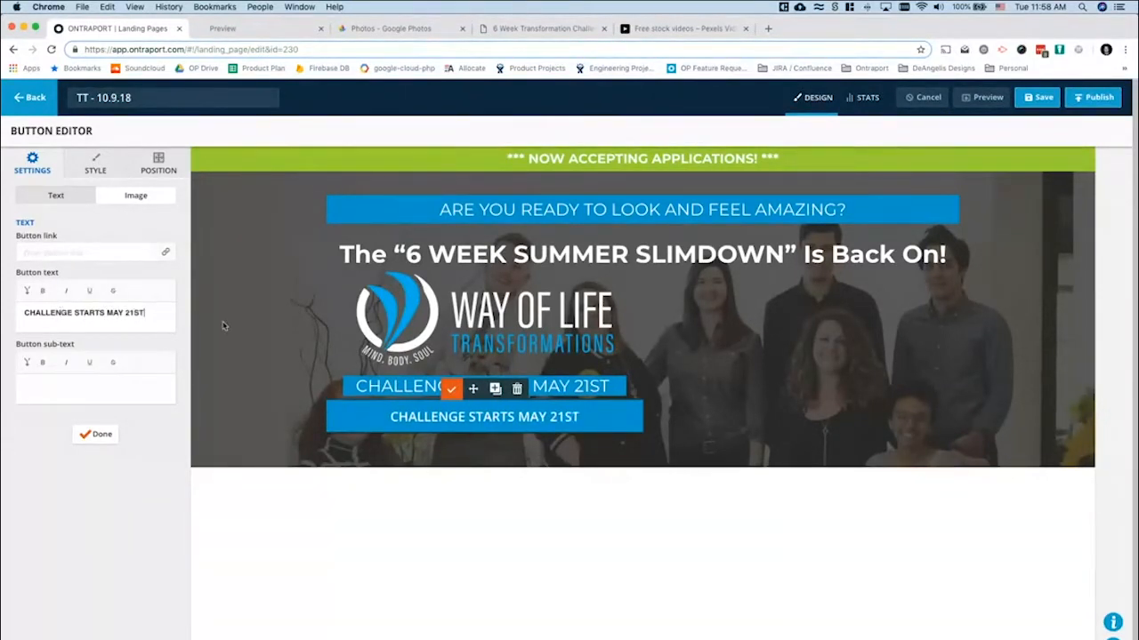
Close the button's settings and delete the button beneath the “CHALLENGE STARTS MAY 21ST” sub headline
{"action": "left_click", "coordinate": [451, 388]}
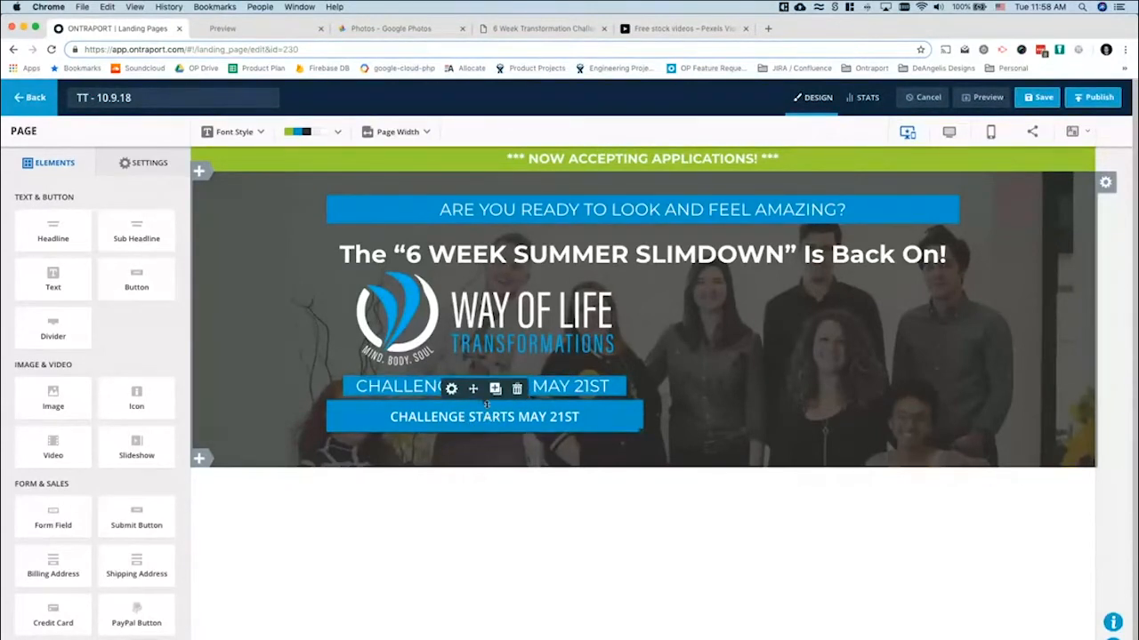
{"action": "left_click", "coordinate": [517, 391]}
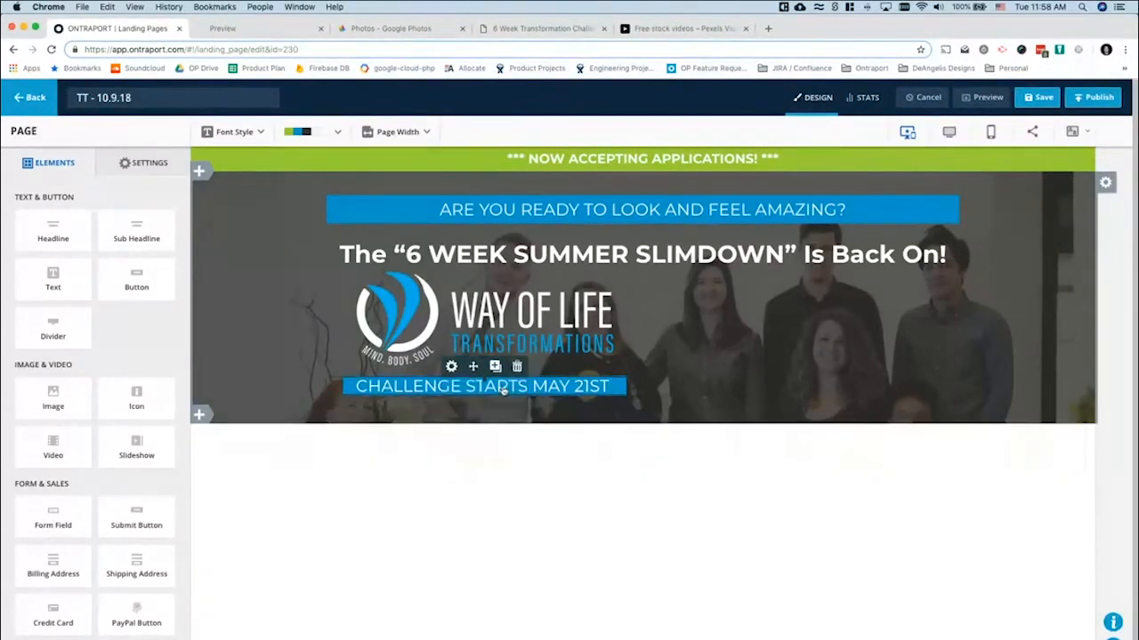
Copy the “Call or Text” phone line from the reference page's hero section
{"action": "left_click", "coordinate": [542, 29]}
{"action": "scroll", "coordinate": [333, 239], "scroll_direction": "up", "scroll_amount": 10}
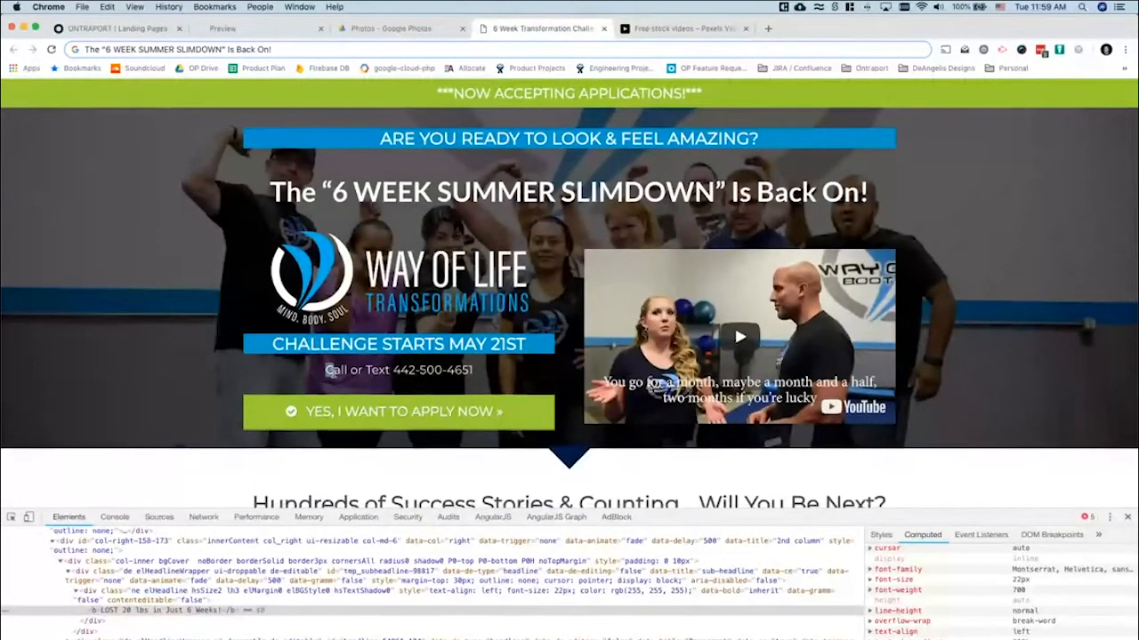
{"action": "left_click_drag", "start_coordinate": [325, 373], "coordinate": [479, 379]}
{"action": "key", "text": "super+c"}
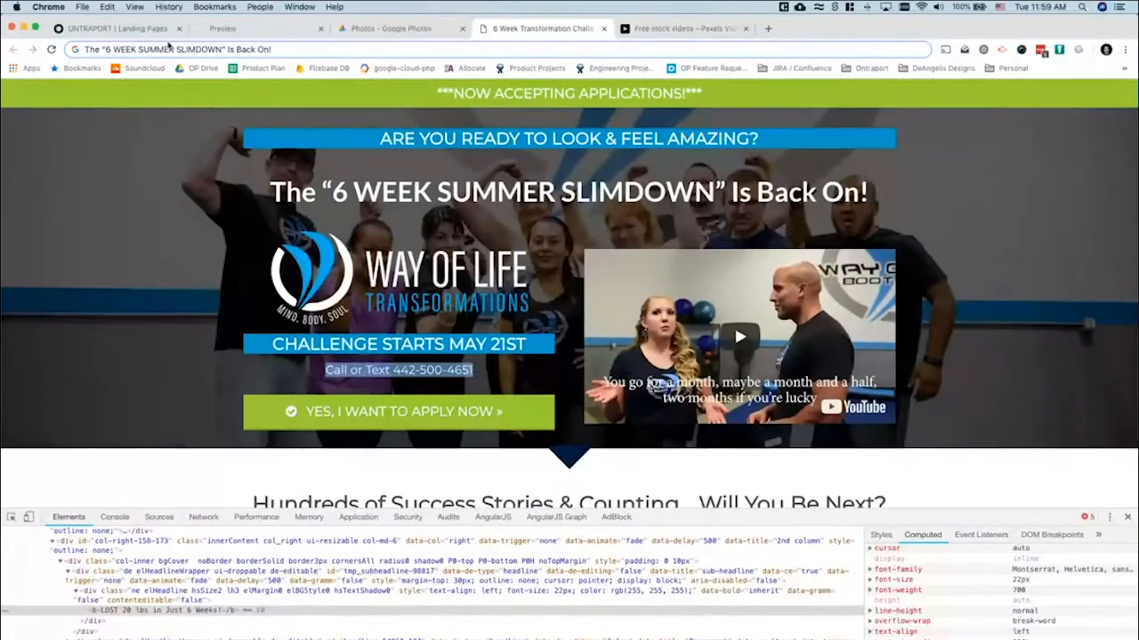
Add a sub headline beneath “CHALLENGE STARTS MAY 21ST” in the ONTRAPORT page and replace its text with the copied phone line
{"action": "left_click", "coordinate": [145, 30]}
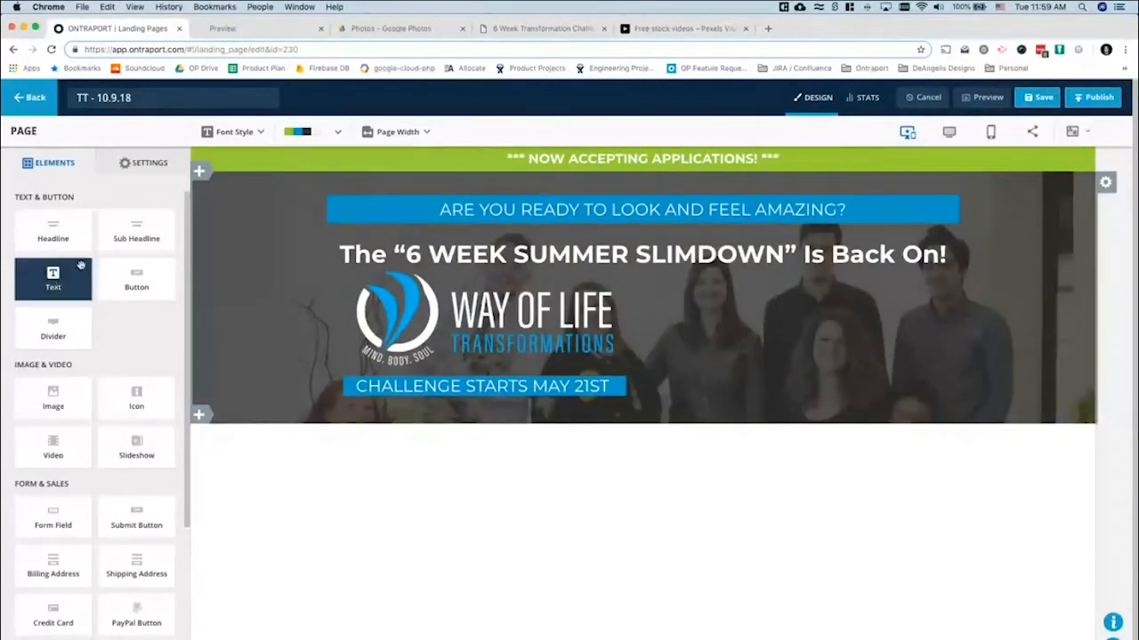
{"action": "left_click_drag", "start_coordinate": [131, 240], "coordinate": [438, 396]}
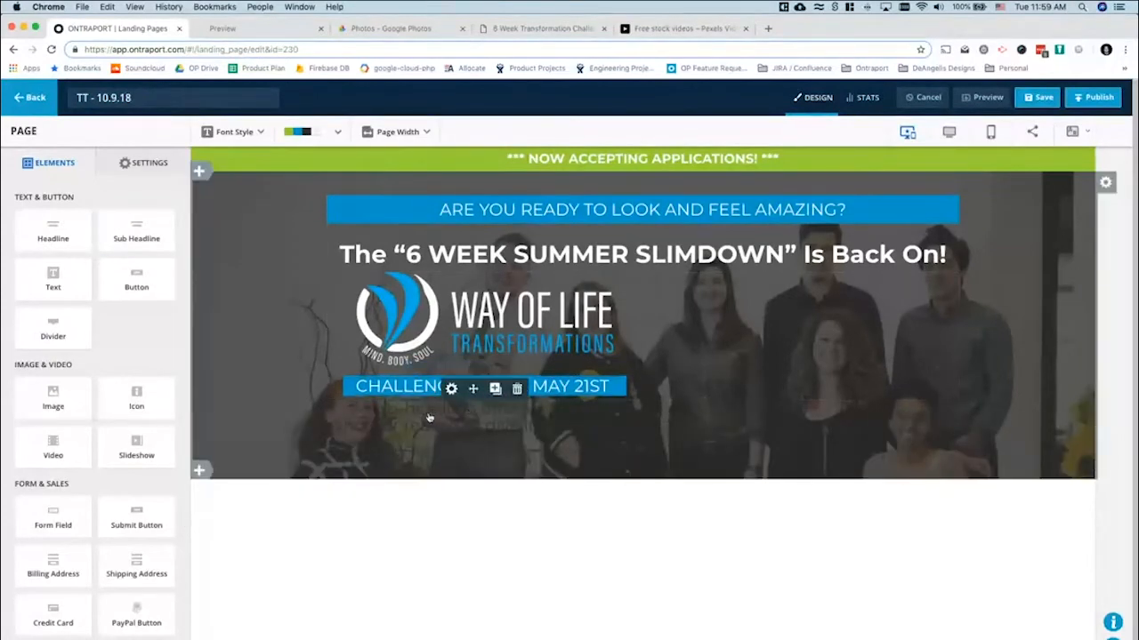
{"action": "key", "text": "BackSpace"}
{"action": "key", "text": "super+v"}
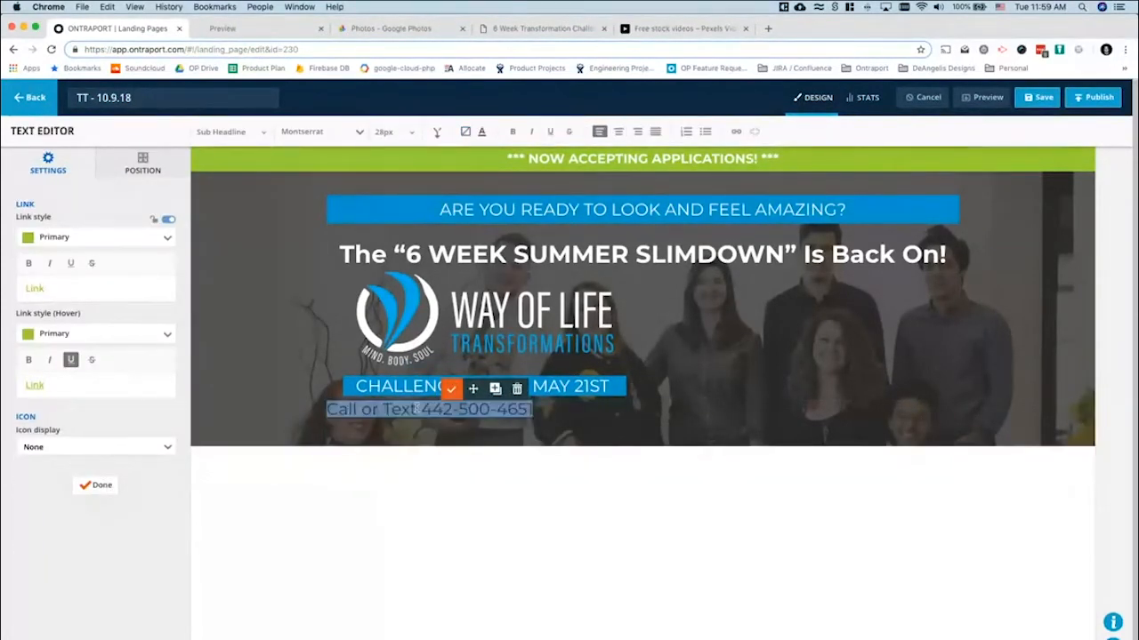
Format the “Call or Text” line as centered White text in the Large Body Text style, matching the reference page
{"action": "left_click", "coordinate": [482, 131]}
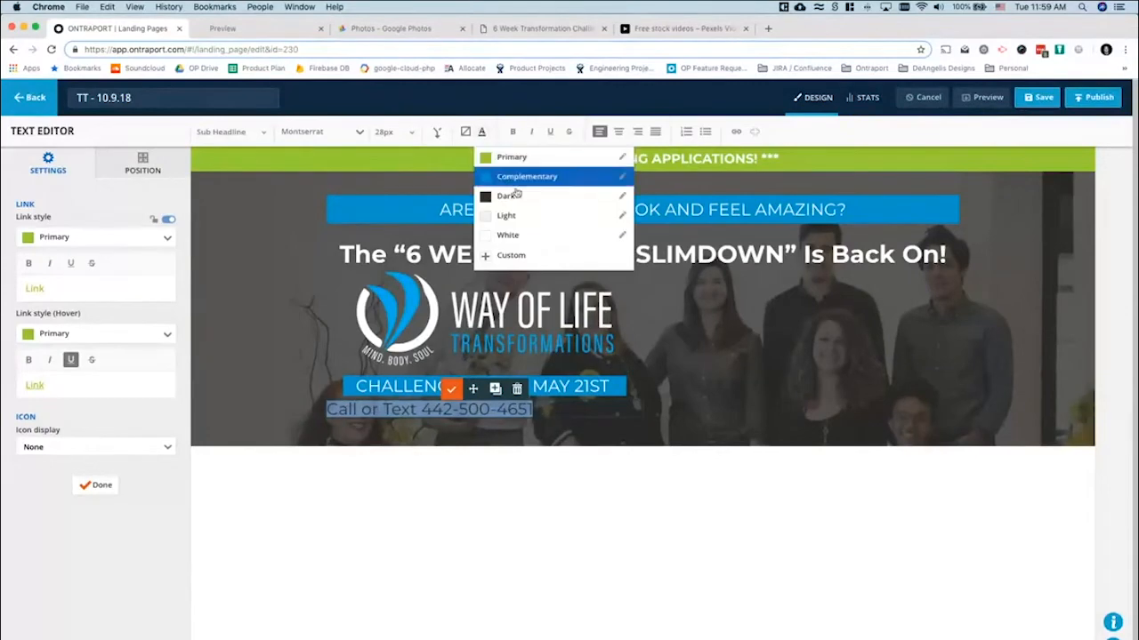
{"action": "left_click", "coordinate": [496, 235]}
{"action": "left_click", "coordinate": [618, 131]}
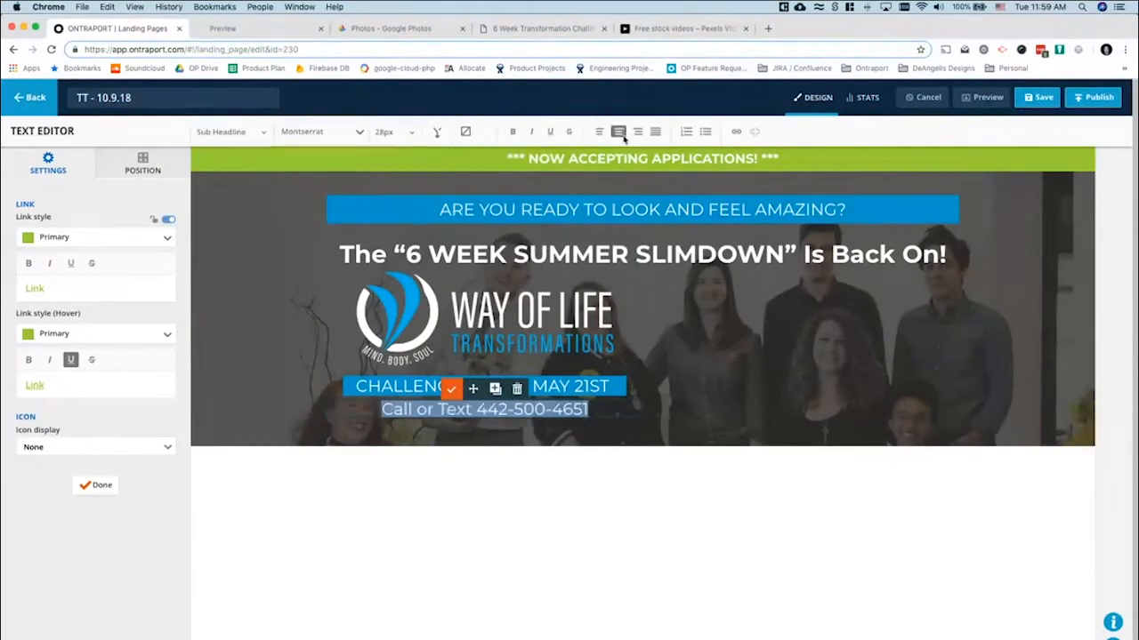
{"action": "left_click", "coordinate": [520, 34]}
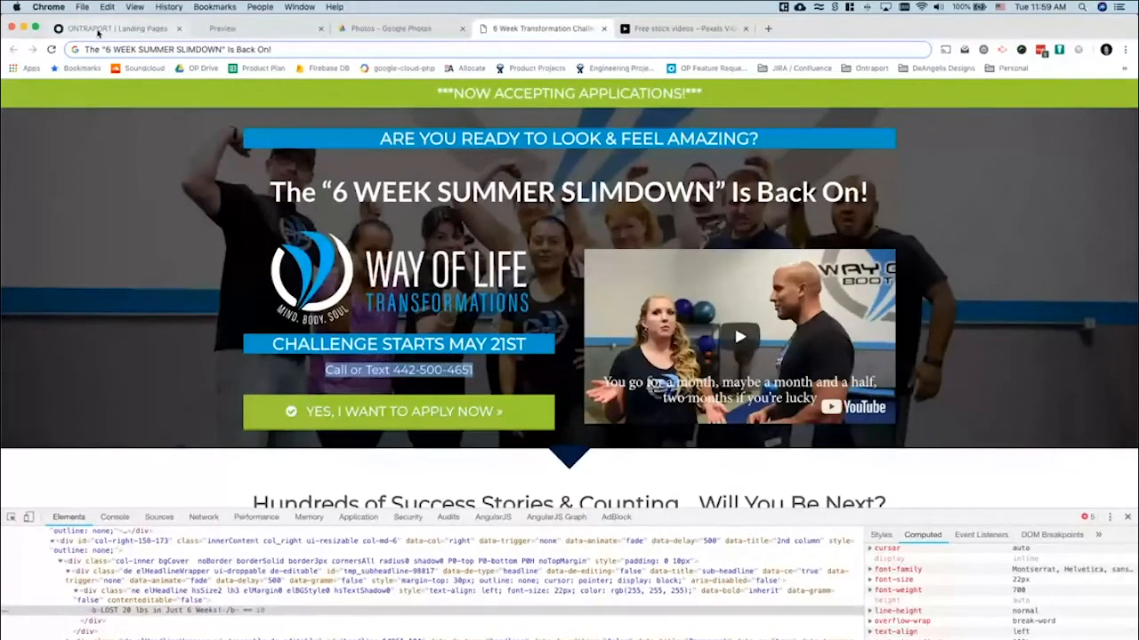
{"action": "left_click", "coordinate": [125, 29]}
{"action": "left_click", "coordinate": [229, 131]}
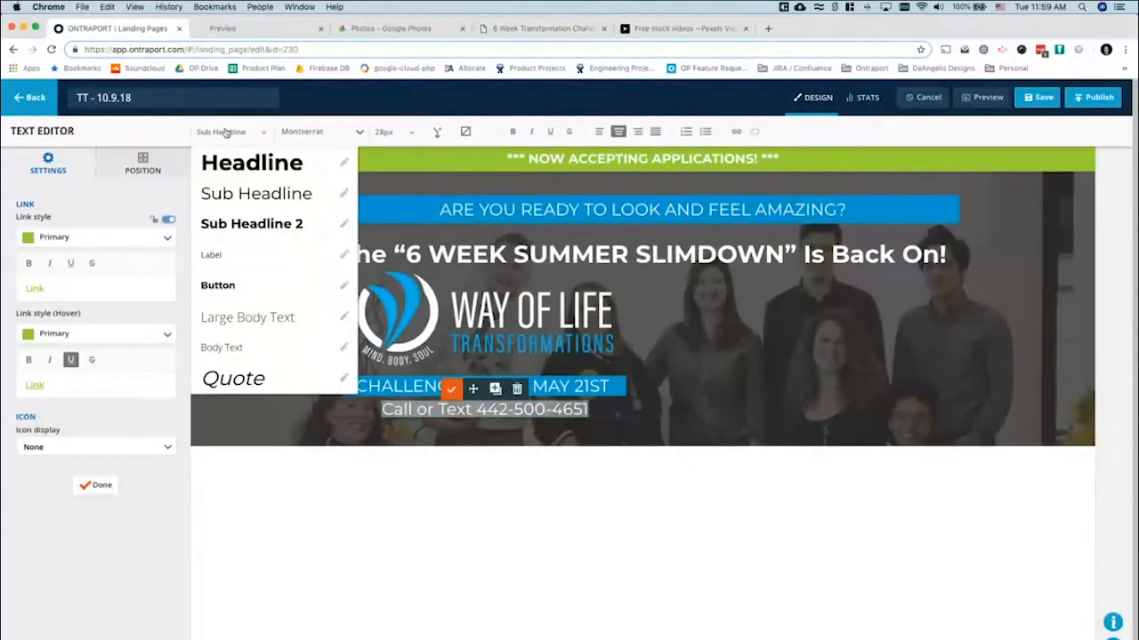
{"action": "left_click", "coordinate": [231, 324]}
{"action": "left_click", "coordinate": [451, 388]}
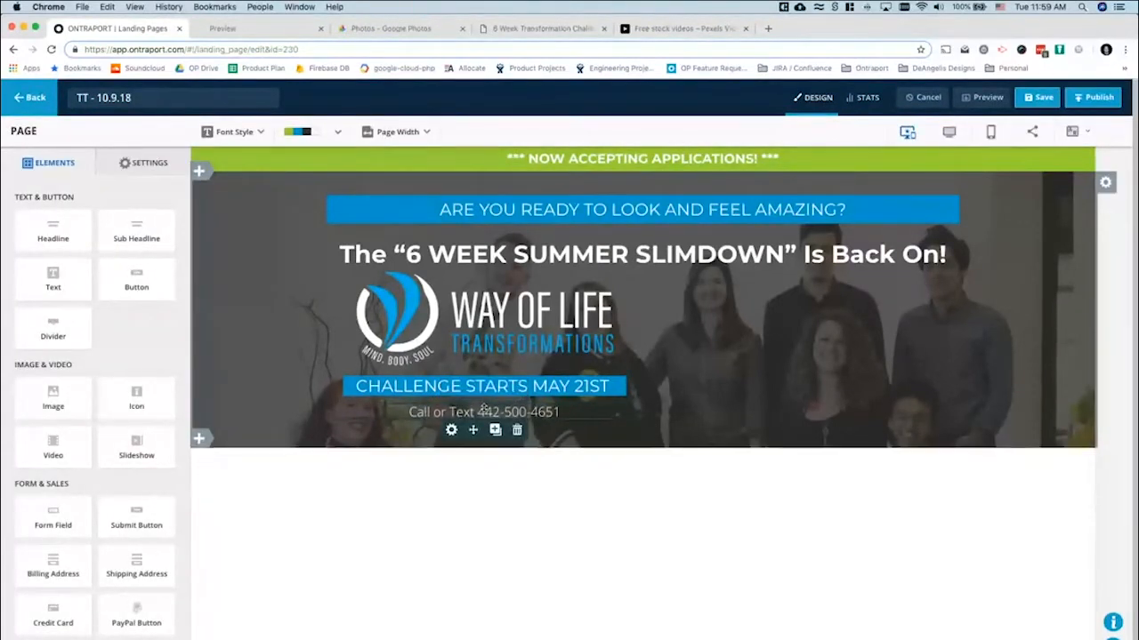
Check the reference page's call-to-action and add a button beneath the “Call or Text” line
{"action": "left_click", "coordinate": [535, 31]}
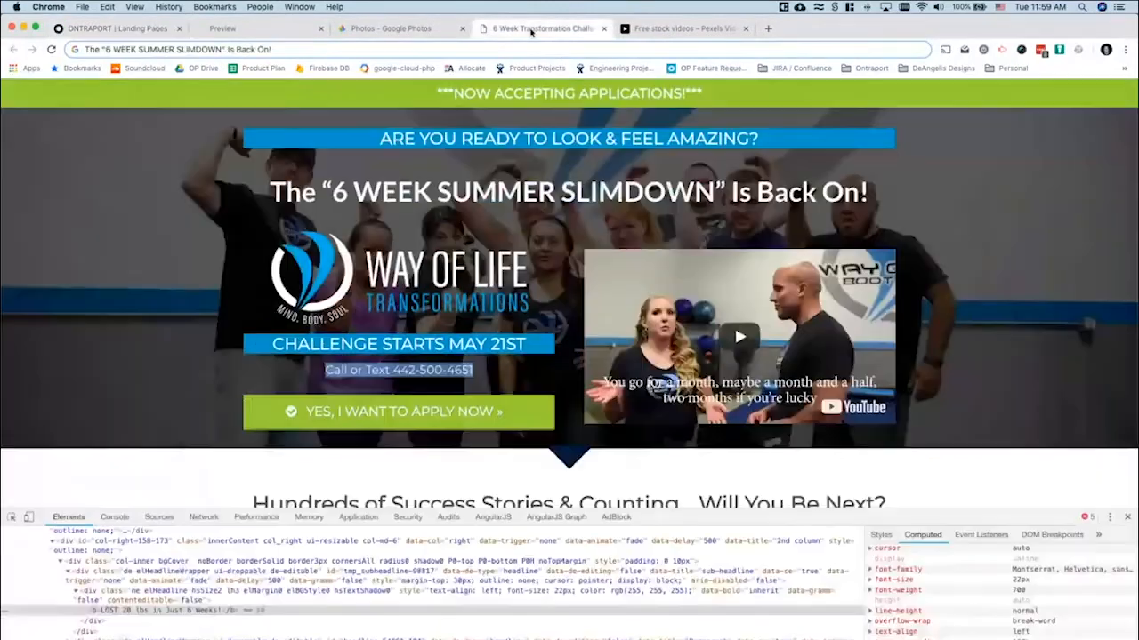
{"action": "left_click", "coordinate": [116, 29]}
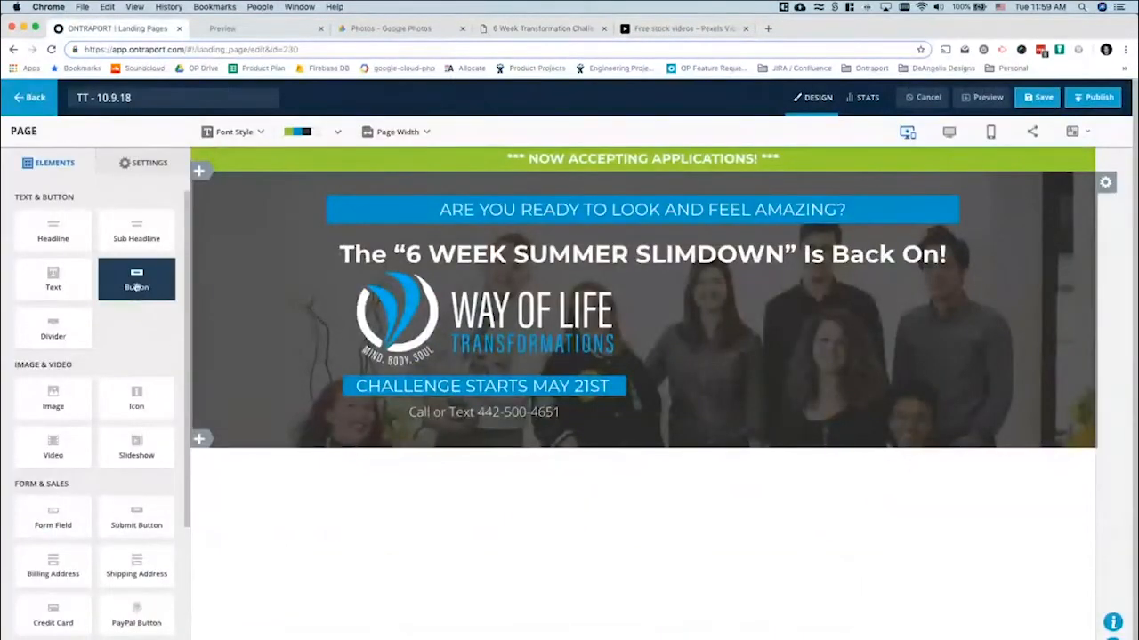
{"action": "left_click_drag", "start_coordinate": [160, 298], "coordinate": [426, 416]}
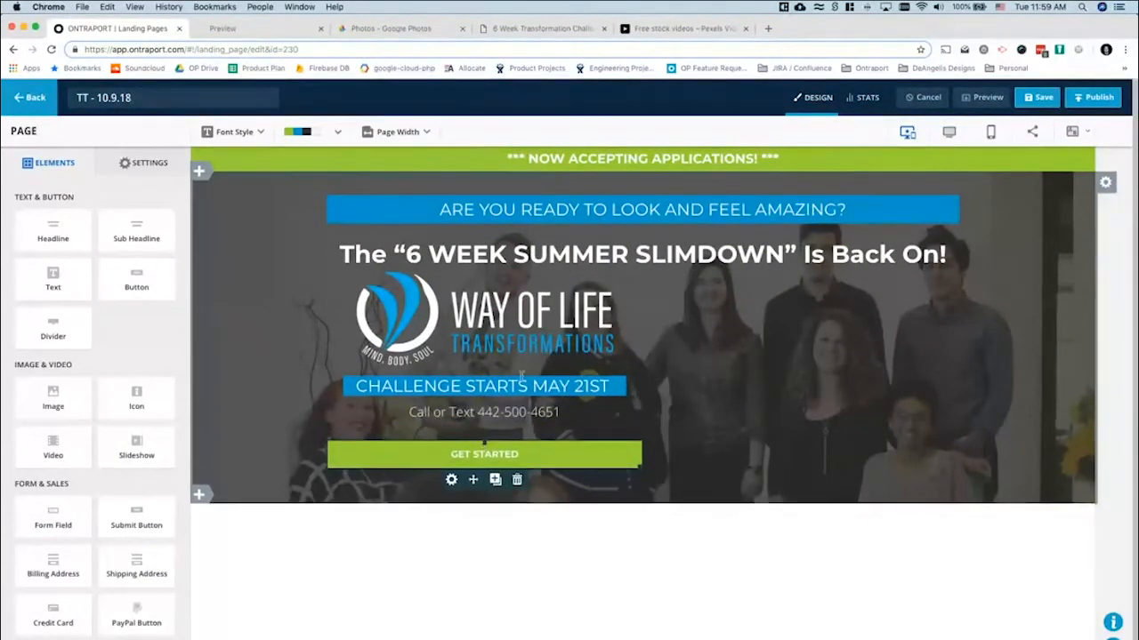
Check the reference page's call-to-action wording and set the ONTRAPORT button's text to “YES, I WANT TO APPLY NOW!”
{"action": "left_click", "coordinate": [516, 29]}
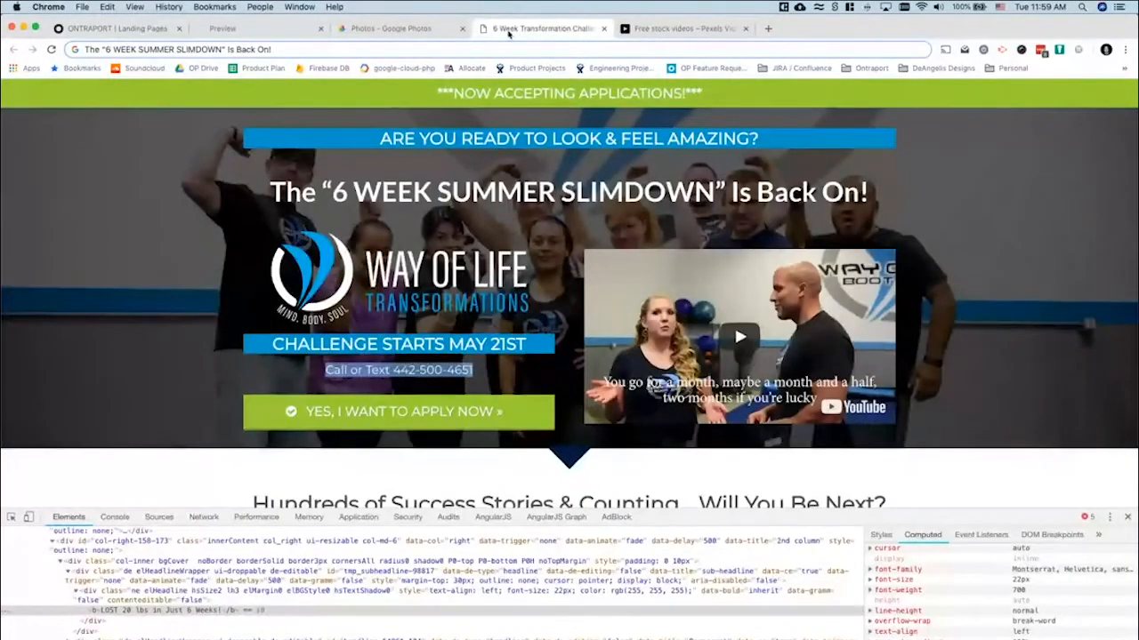
{"action": "left_click", "coordinate": [125, 29]}
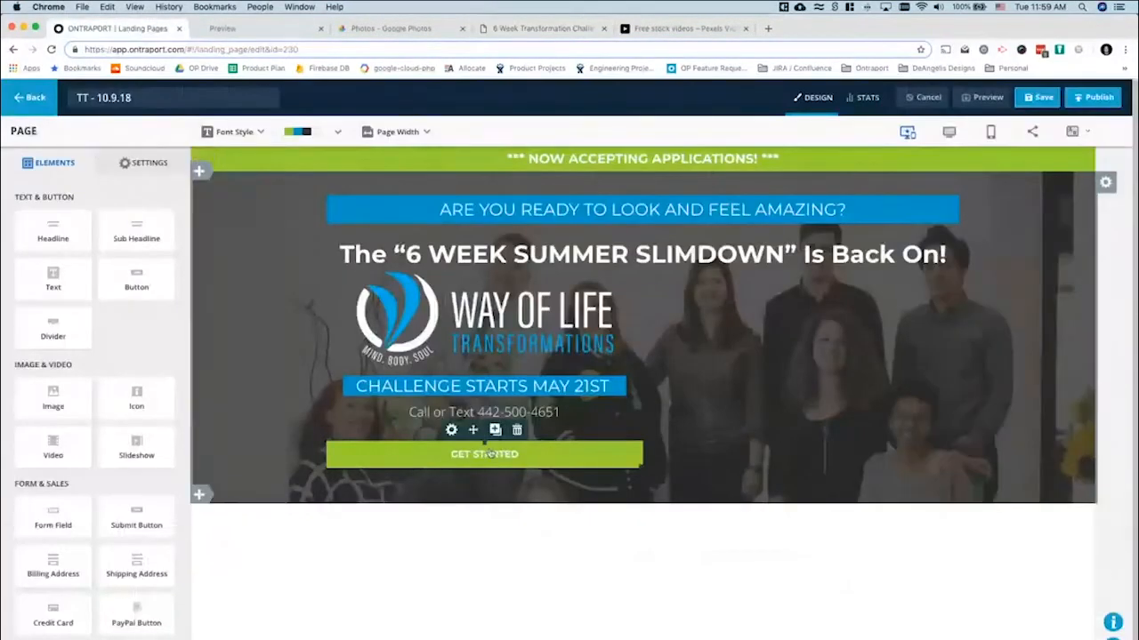
{"action": "left_click", "coordinate": [551, 31]}
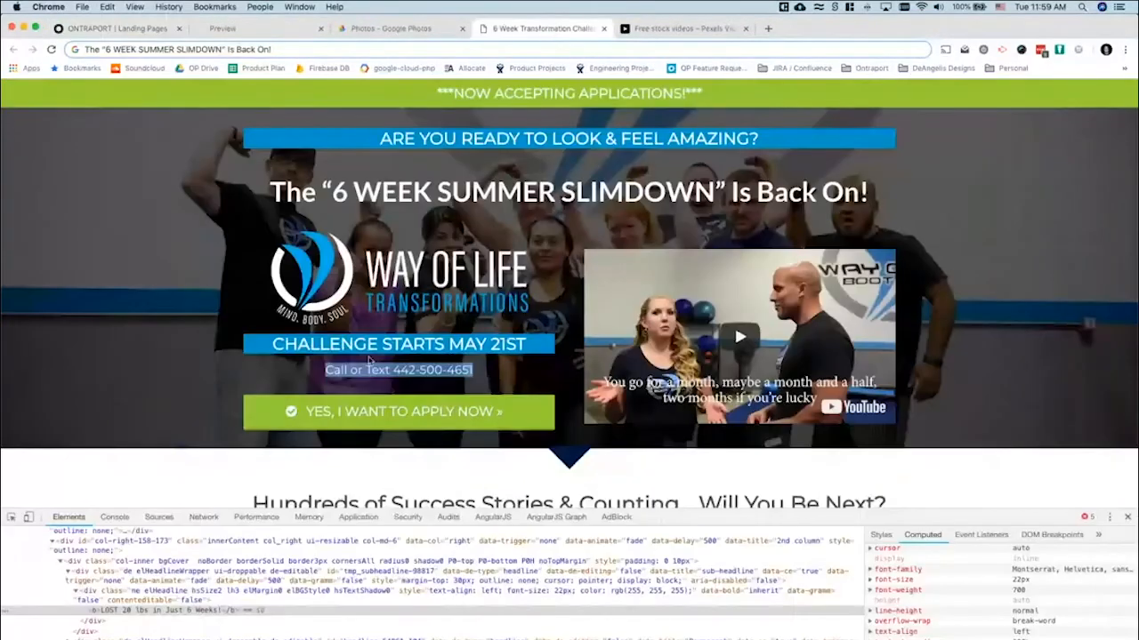
{"action": "left_click", "coordinate": [126, 29]}
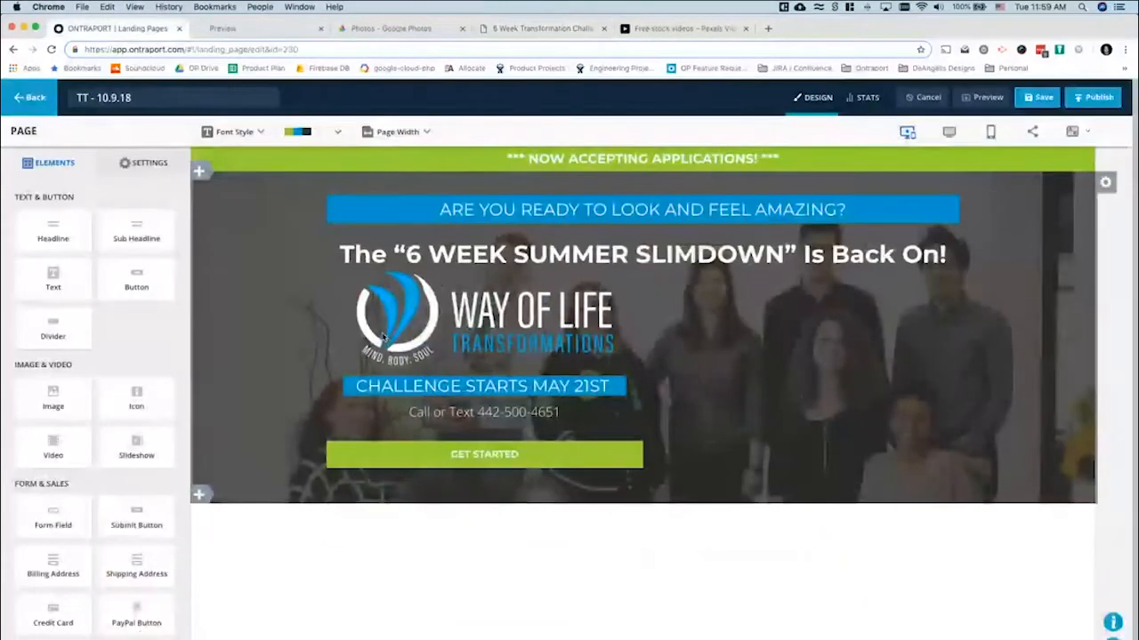
{"action": "left_click", "coordinate": [451, 430]}
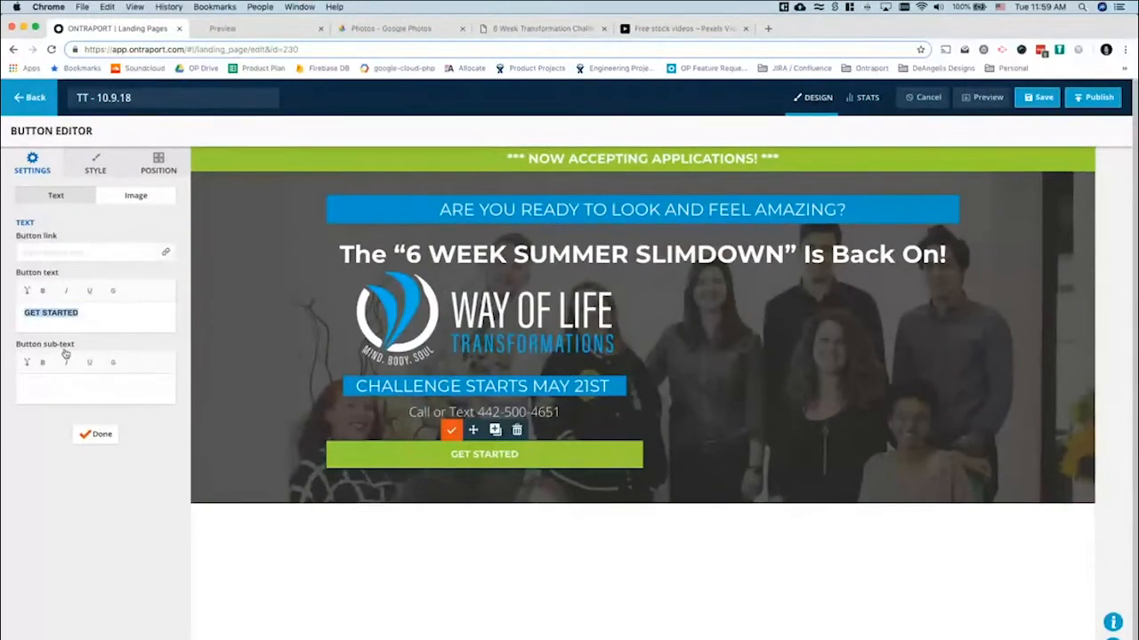
{"action": "type", "text": "YES, I WA"}
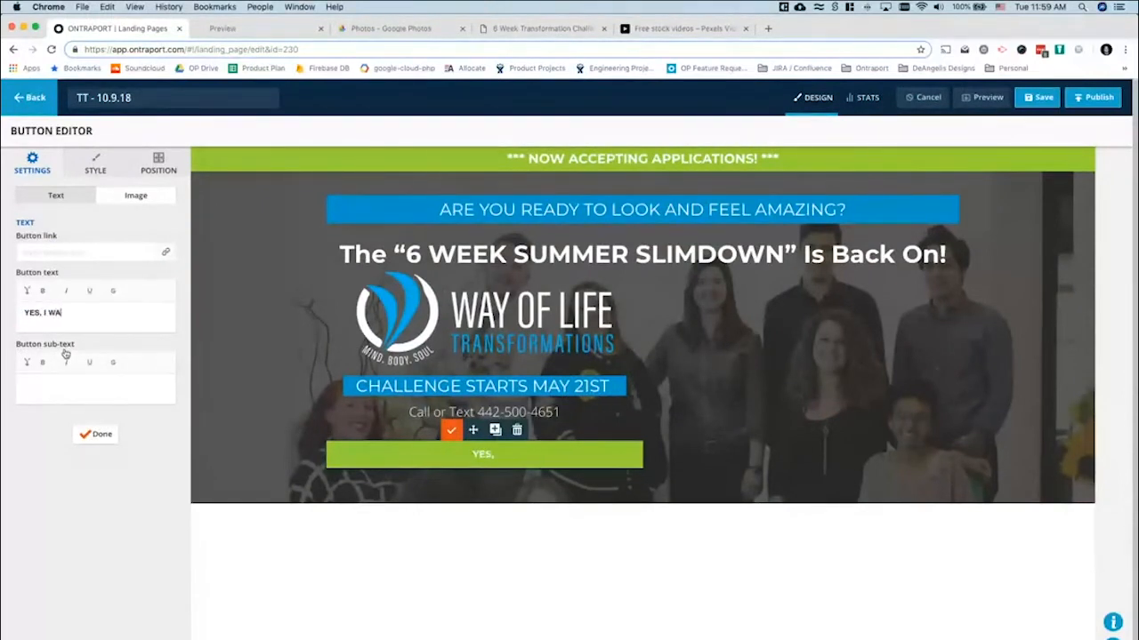
{"action": "type", "text": "NT TO APPLY NO"}
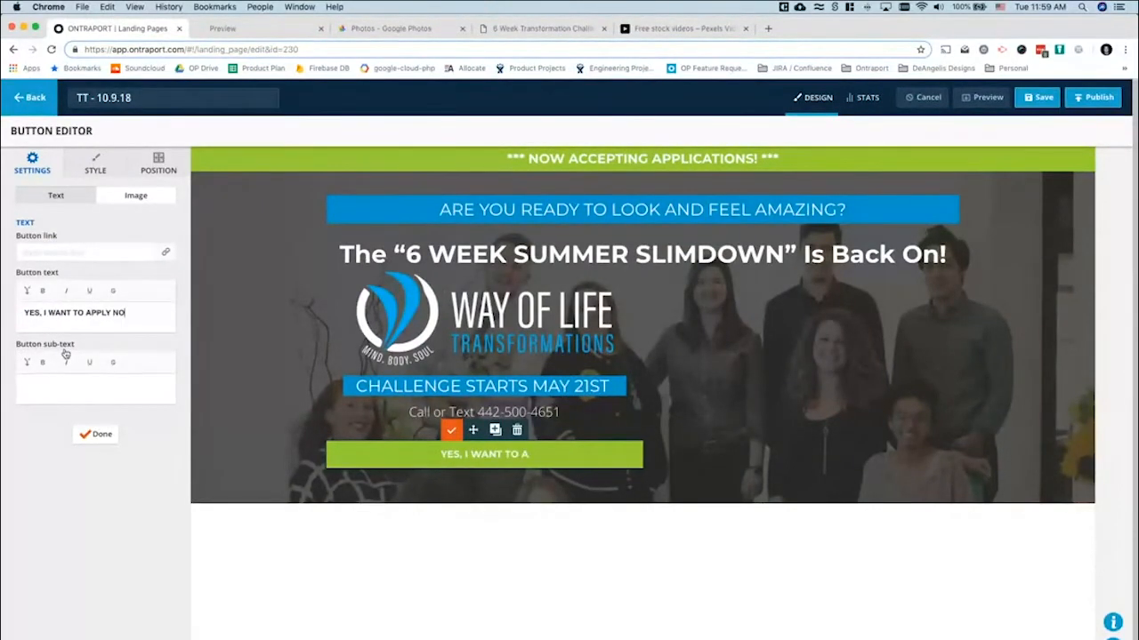
{"action": "type", "text": "W!"}
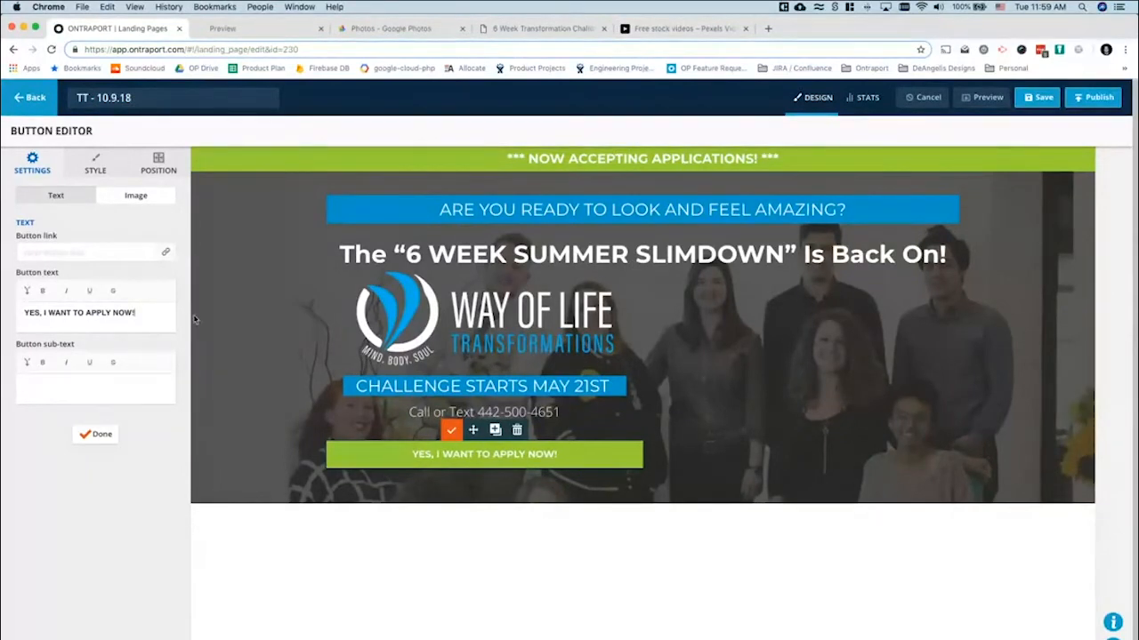
Append “>>” to the button text with extra spacing before it, following the reference page's call-to-action, and finish editing
{"action": "left_click", "coordinate": [525, 29]}
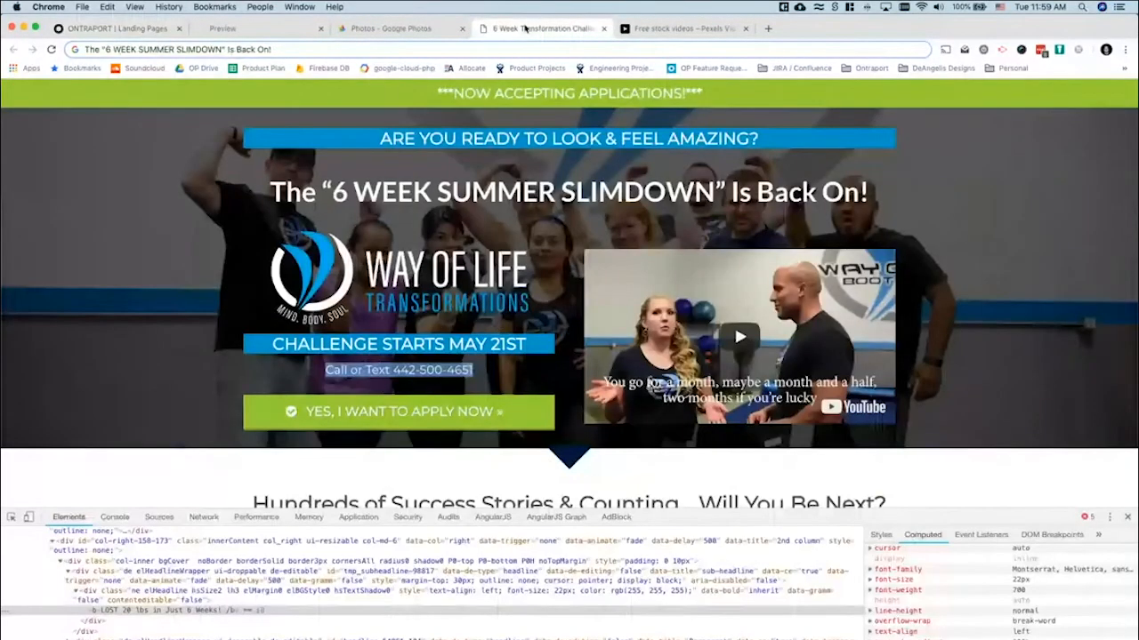
{"action": "left_click", "coordinate": [116, 28]}
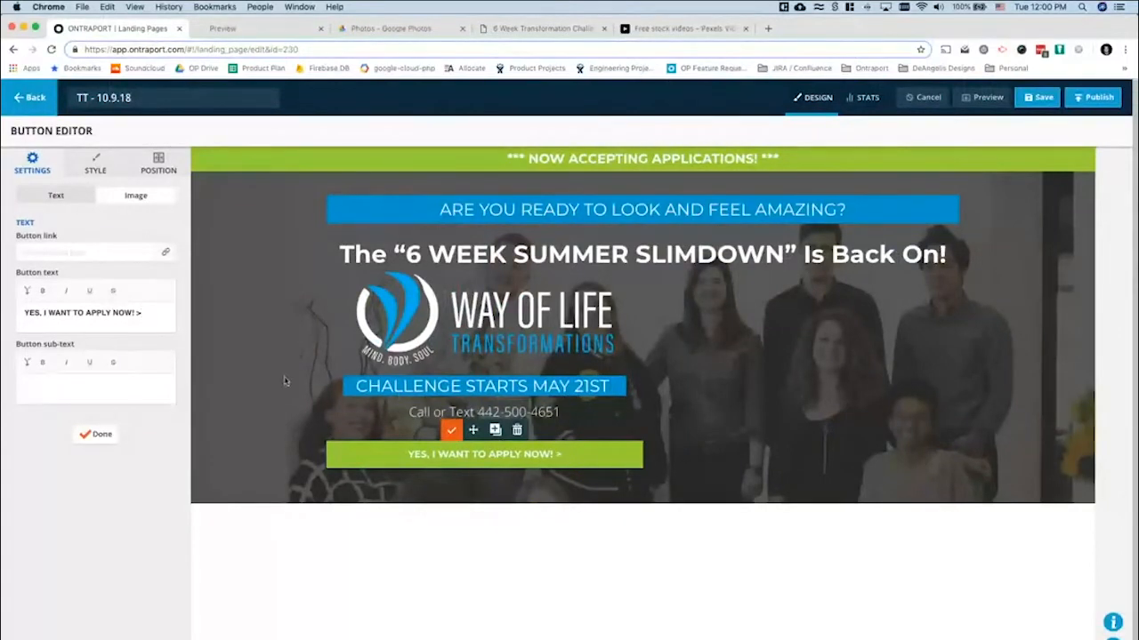
{"action": "type", "text": ">>"}
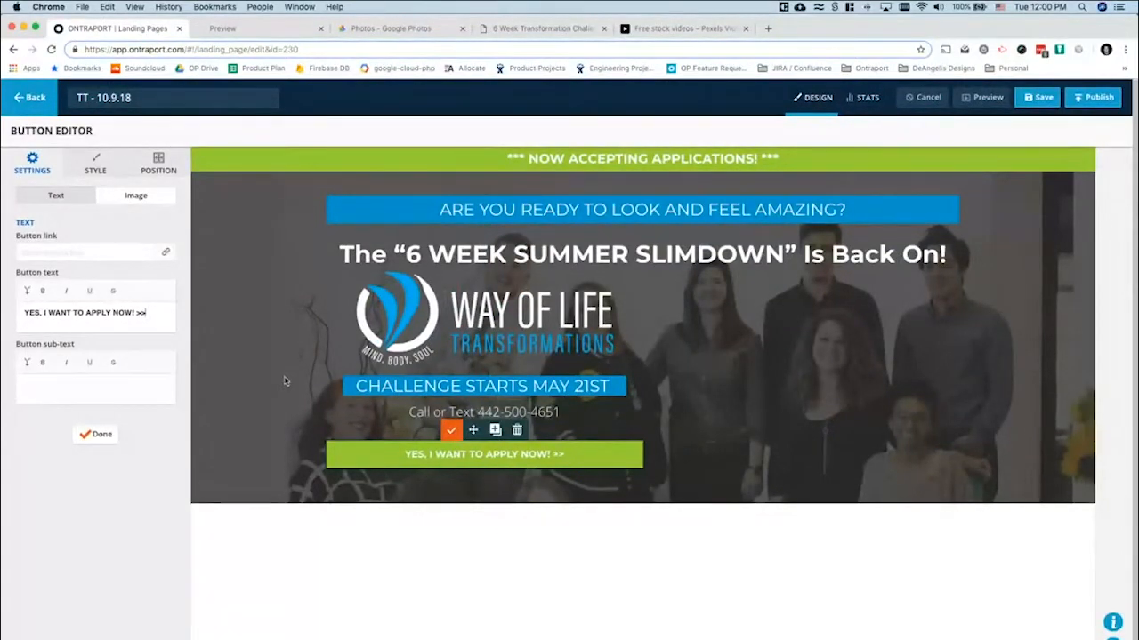
{"action": "left_click", "coordinate": [135, 313]}
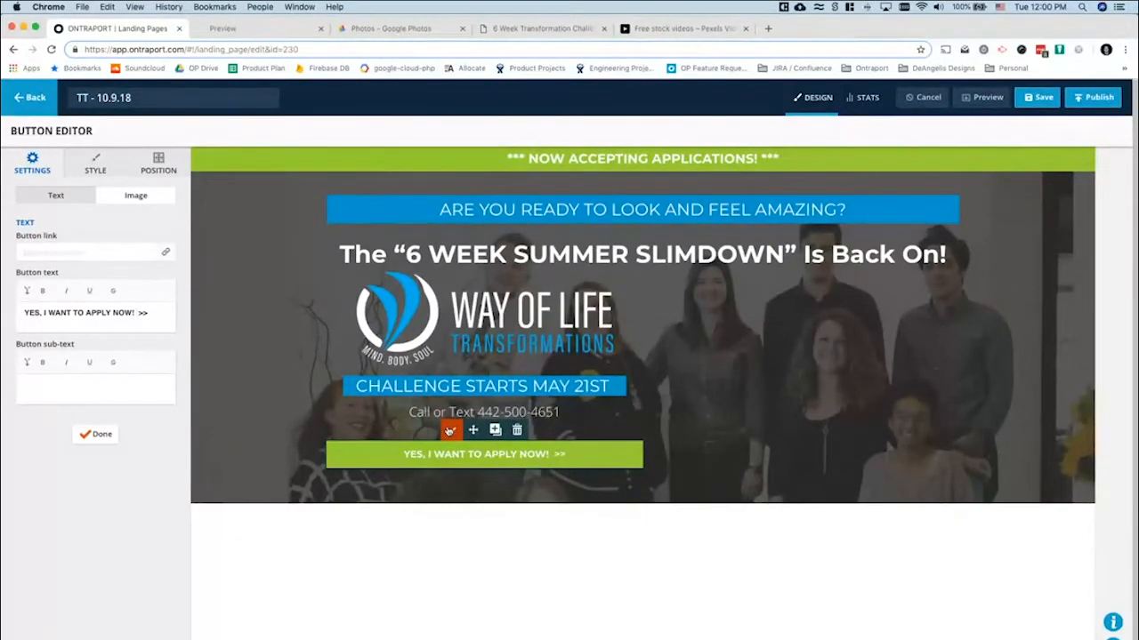
{"action": "left_click", "coordinate": [449, 430]}
Edit the style of the “YES, I WANT TO APPLY NOW!” button to display an icon on the Left of its text
{"action": "left_click", "coordinate": [441, 458]}
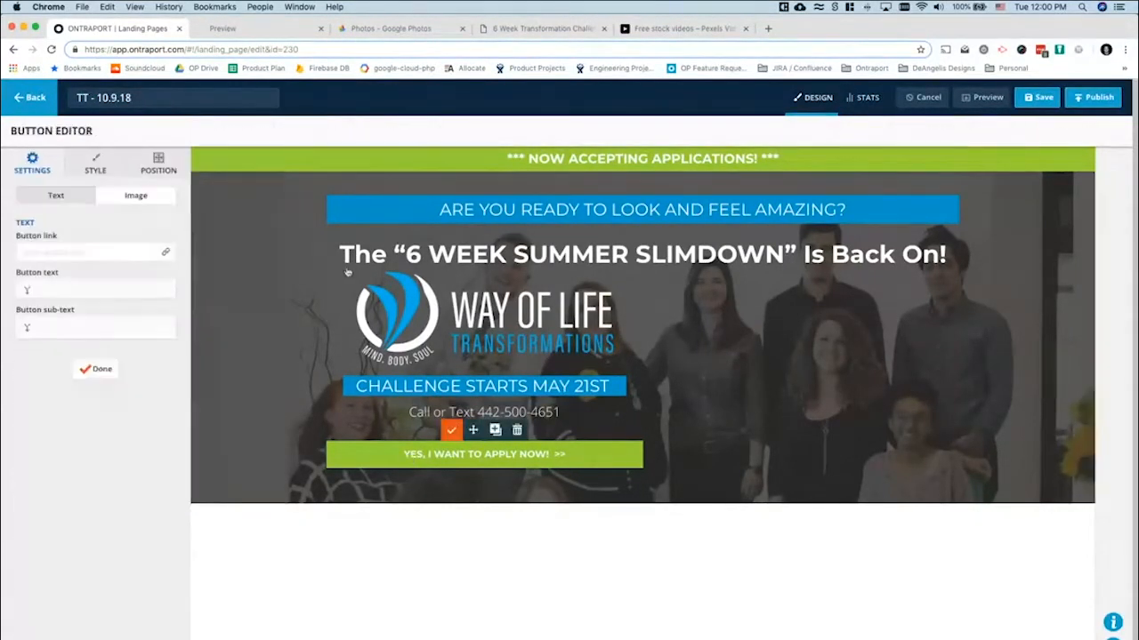
{"action": "left_click", "coordinate": [109, 163]}
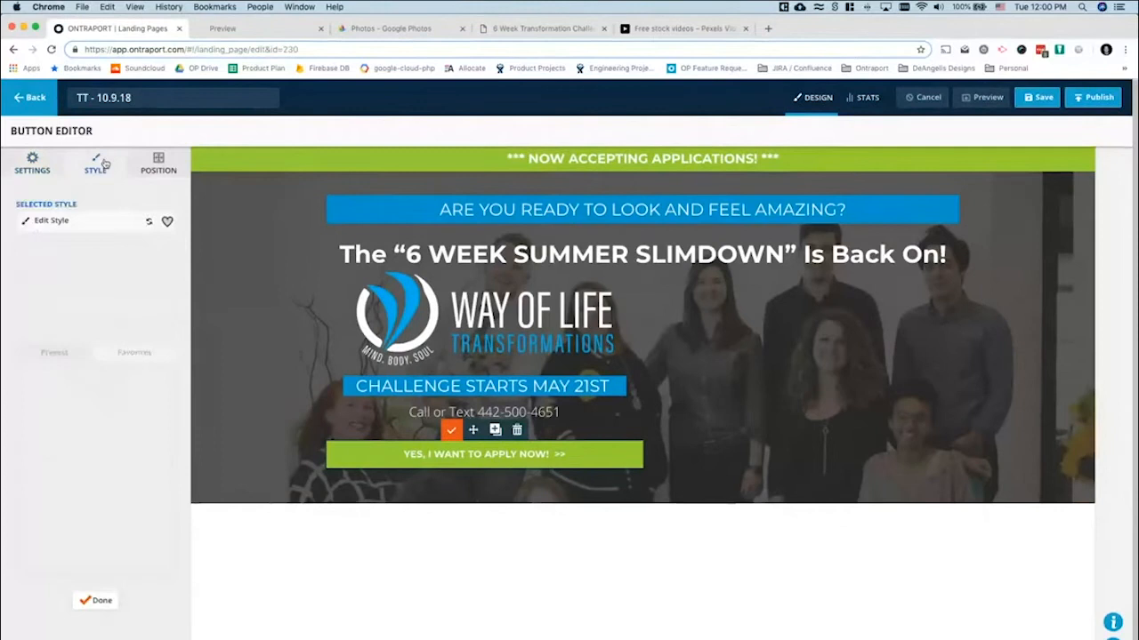
{"action": "left_click", "coordinate": [40, 222]}
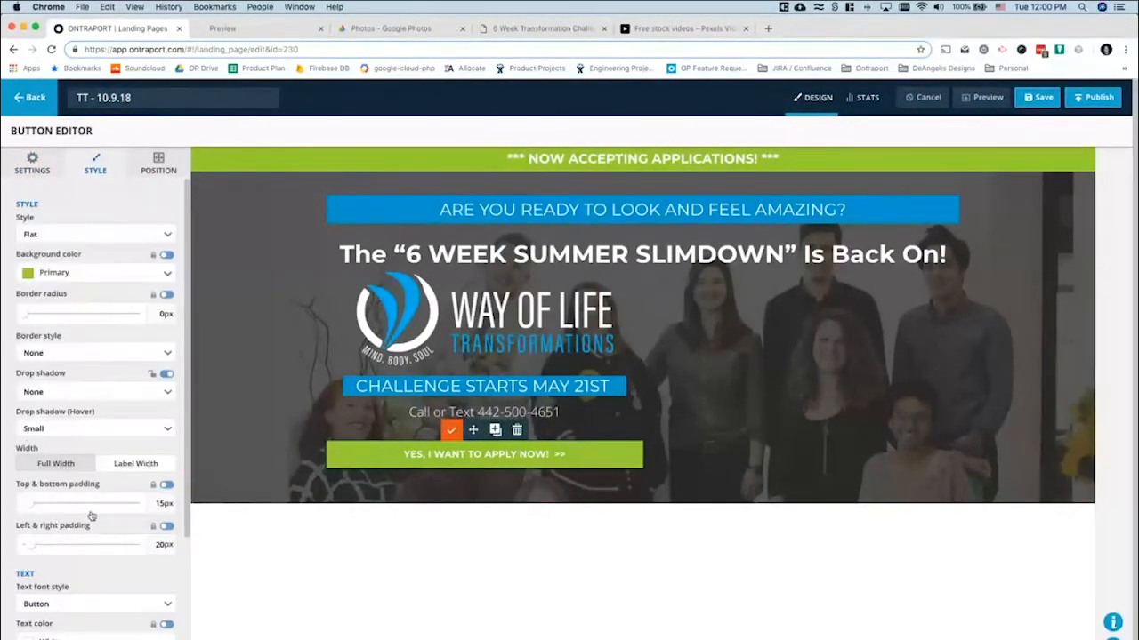
{"action": "scroll", "coordinate": [91, 515], "scroll_direction": "down", "scroll_amount": 3}
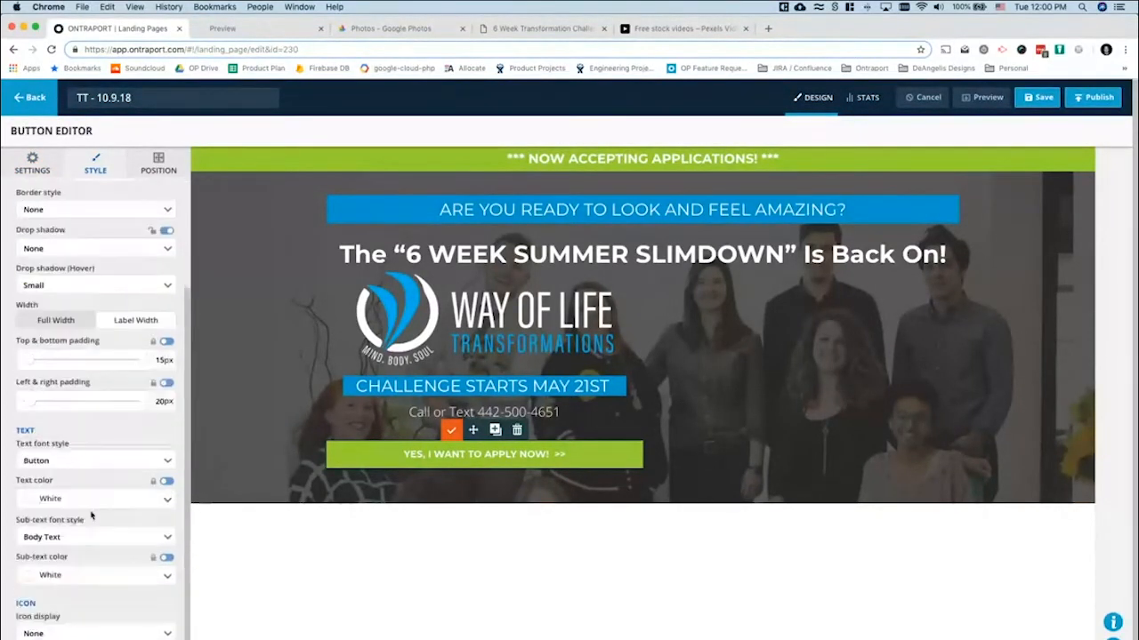
{"action": "left_click", "coordinate": [62, 633]}
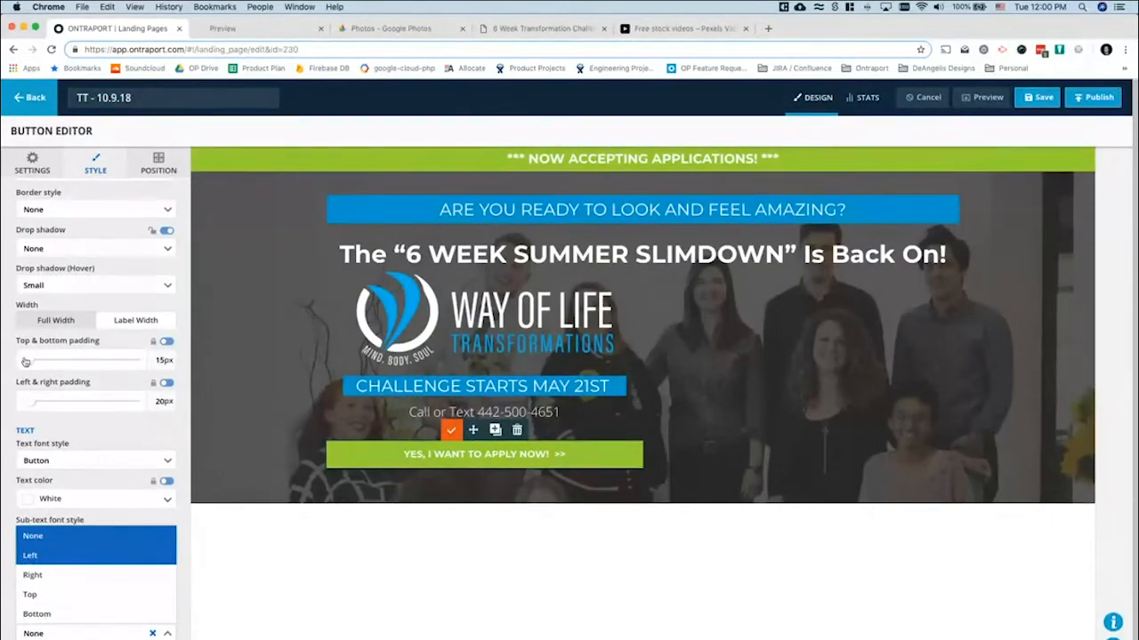
{"action": "left_click", "coordinate": [57, 561]}
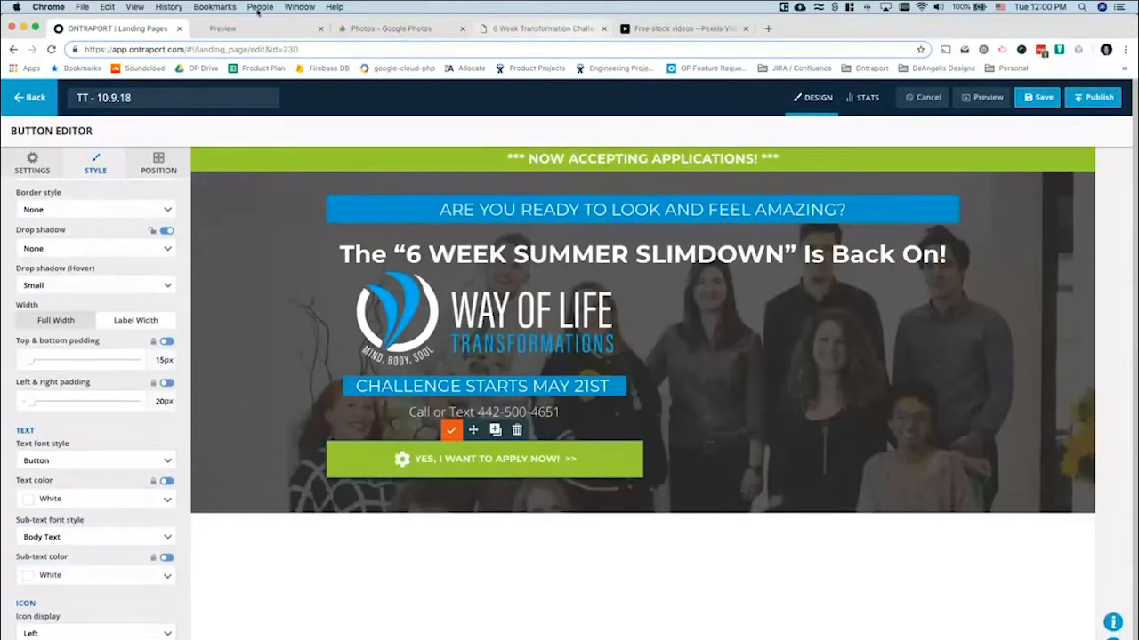
Check the reference button's icon, search the Google icons for “check” and apply the circled check mark to the button
{"action": "left_click", "coordinate": [509, 31]}
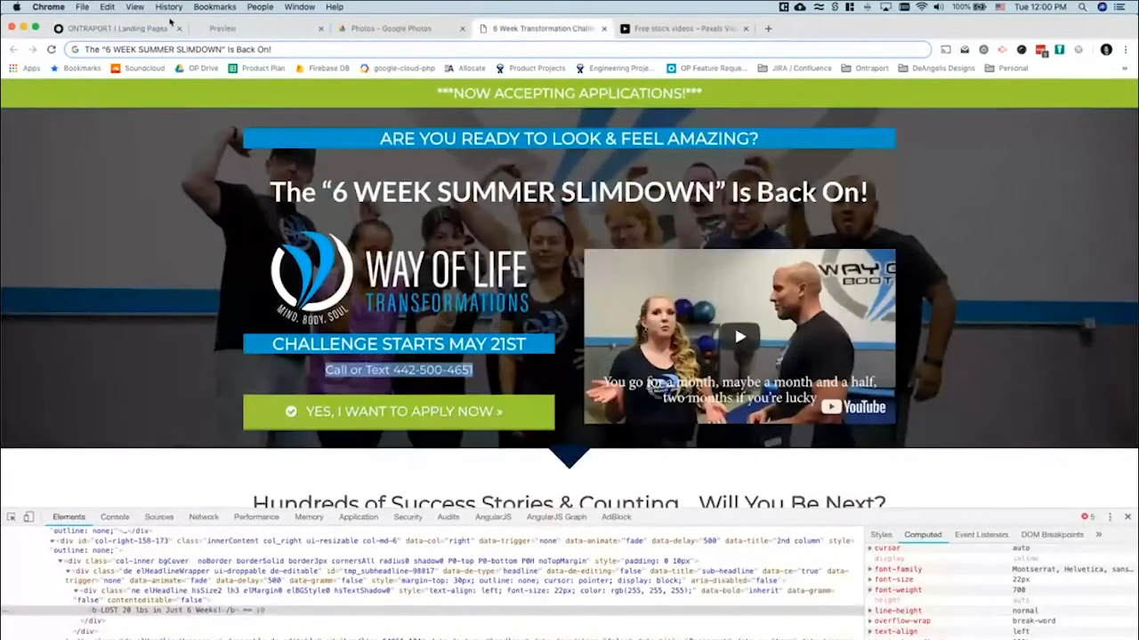
{"action": "left_click", "coordinate": [105, 31]}
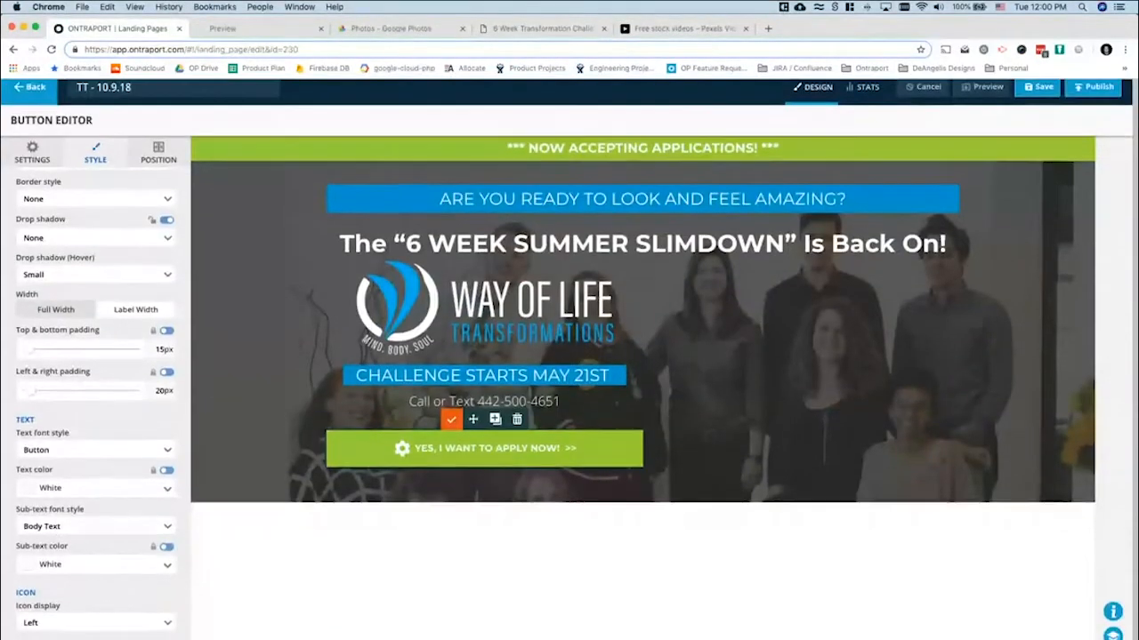
{"action": "scroll", "coordinate": [84, 498], "scroll_direction": "down", "scroll_amount": 5}
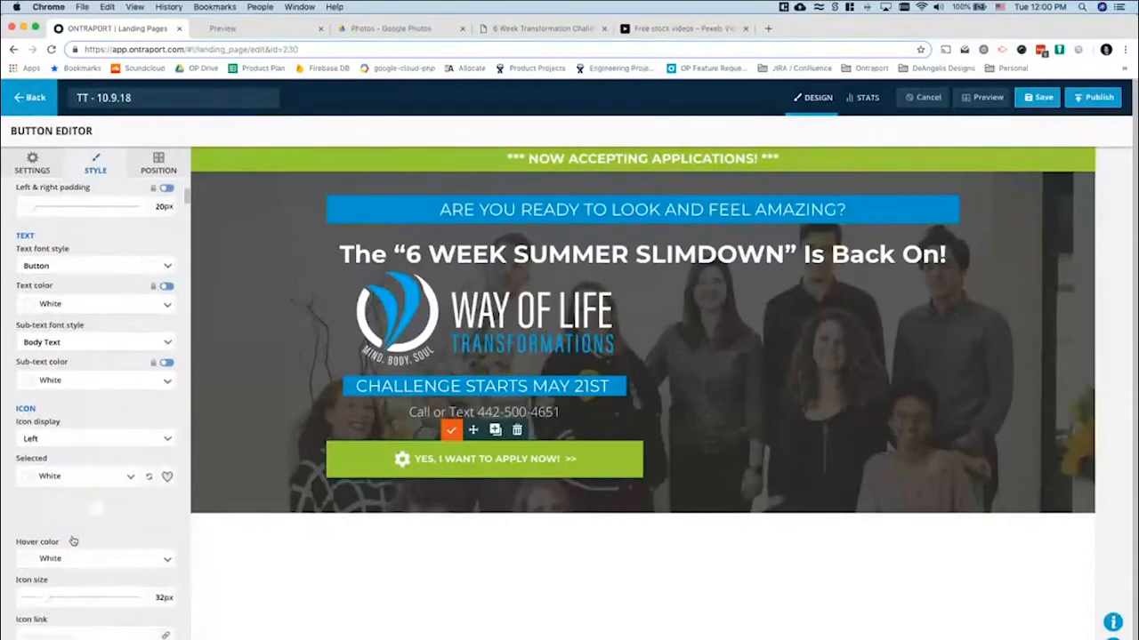
{"action": "scroll", "coordinate": [73, 541], "scroll_direction": "down", "scroll_amount": 5}
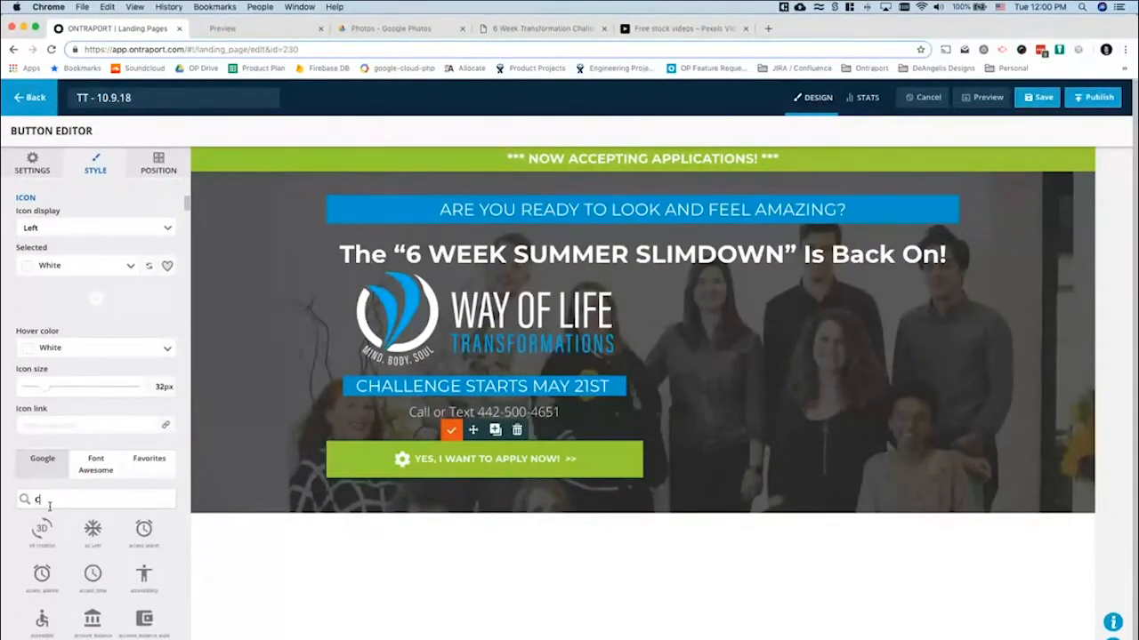
{"action": "type", "text": "HECK"}
{"action": "key", "text": "super+a"}
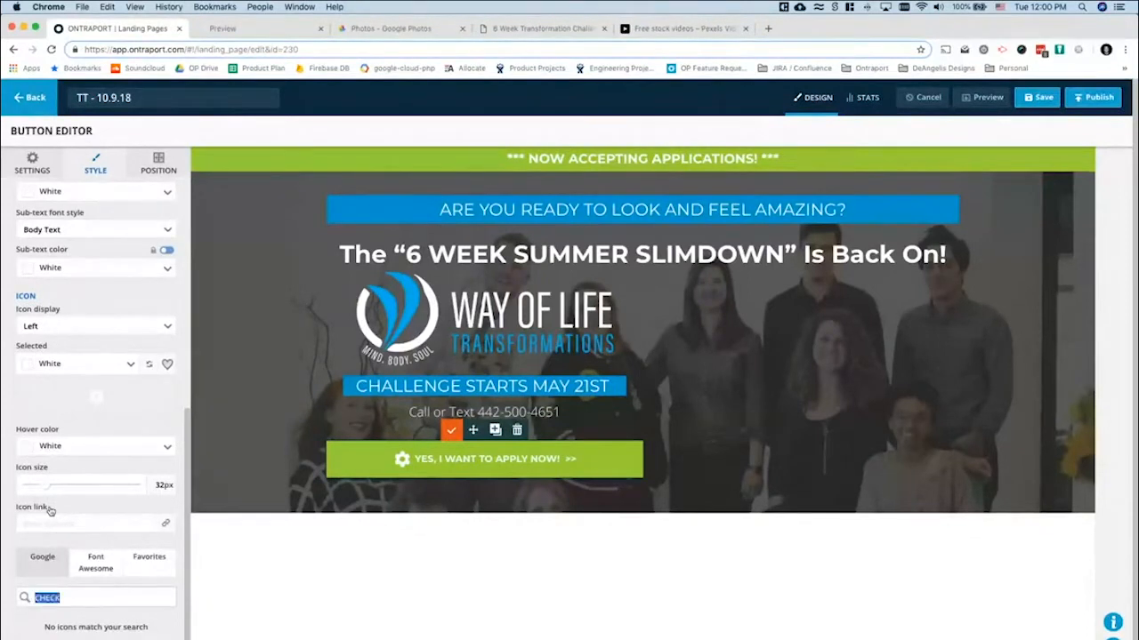
{"action": "type", "text": "check"}
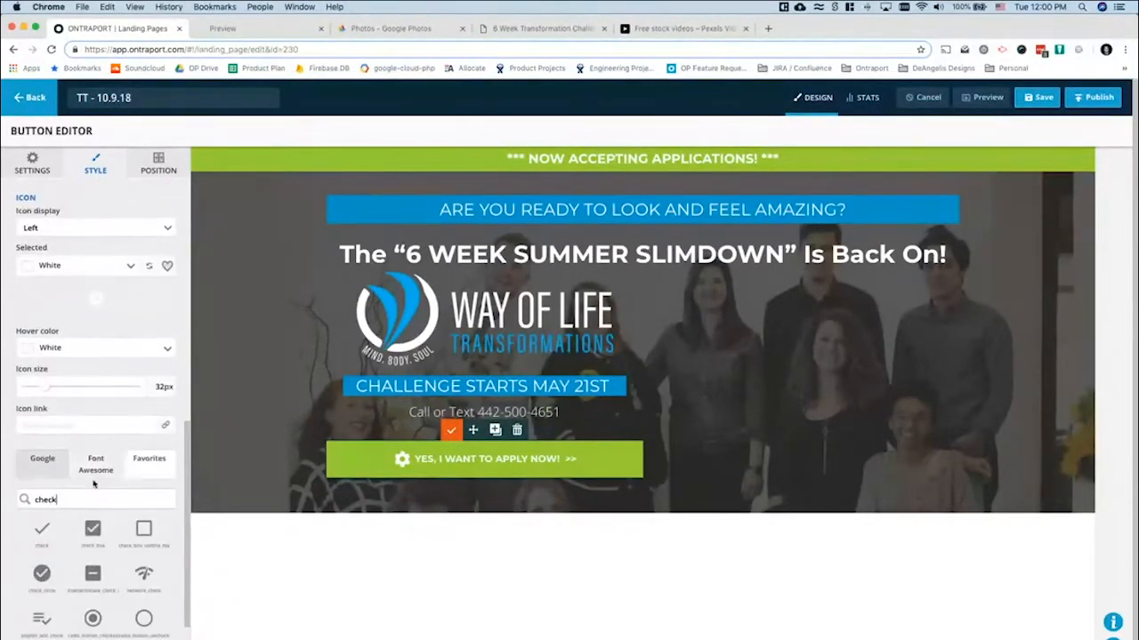
{"action": "left_click", "coordinate": [42, 574]}
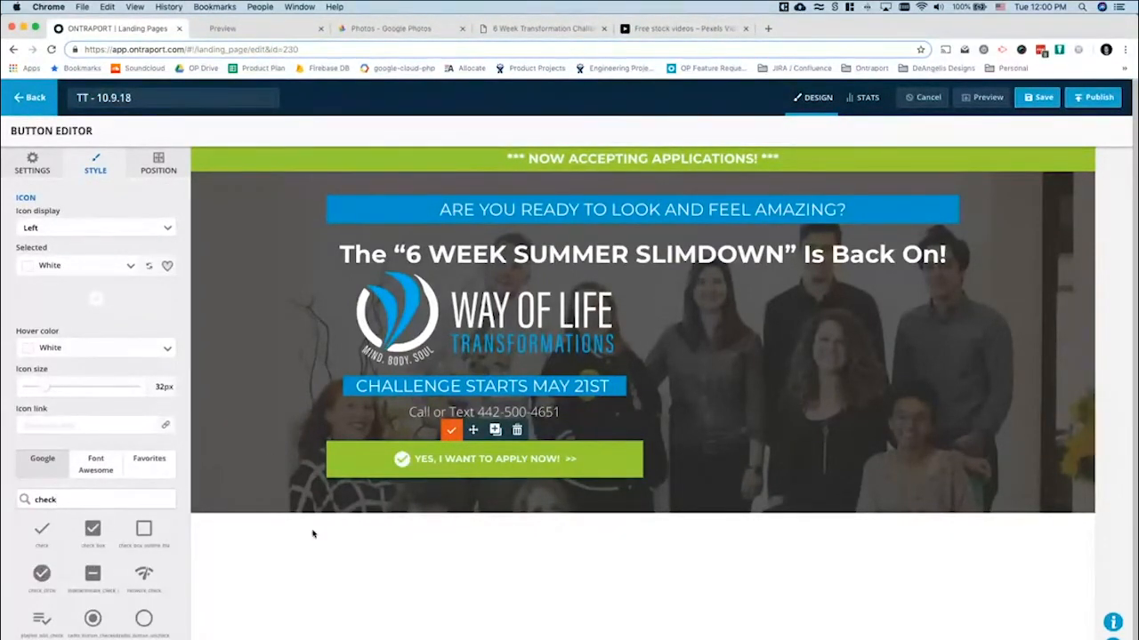
{"action": "left_click", "coordinate": [96, 636]}
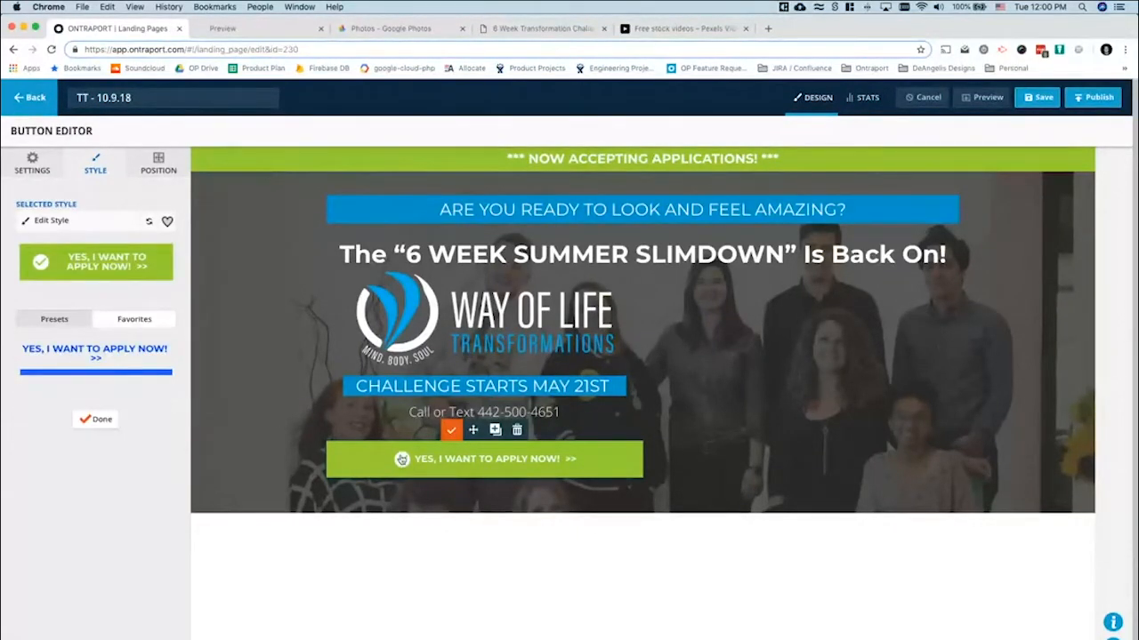
Compare the button with the reference page and enlarge the page's Button font style to 24px
{"action": "left_click", "coordinate": [536, 30]}
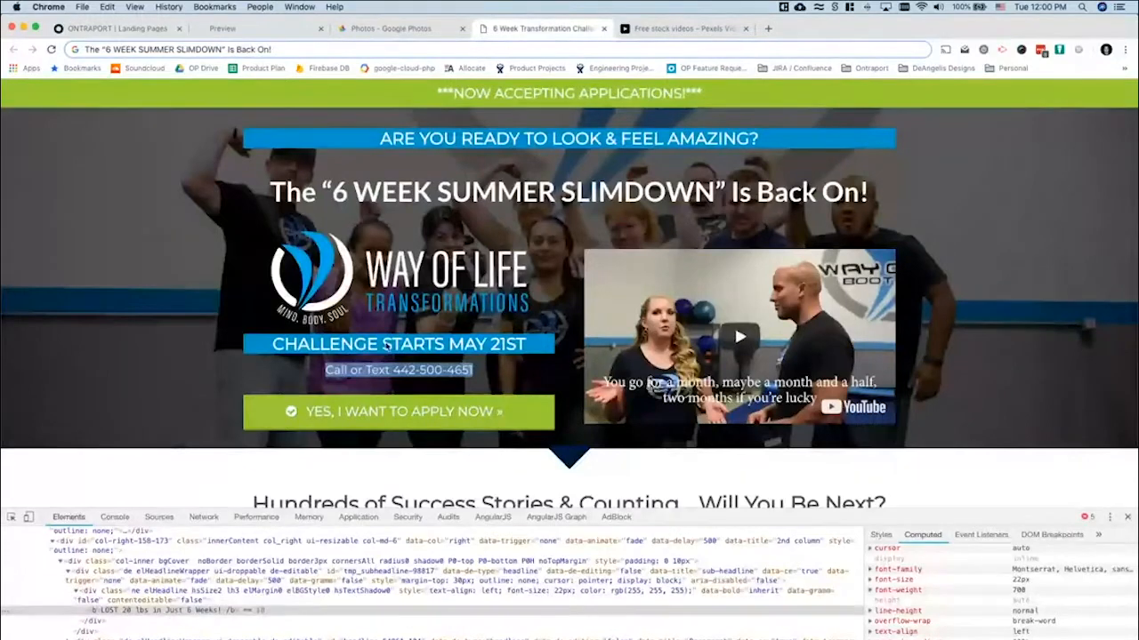
{"action": "left_click", "coordinate": [115, 28]}
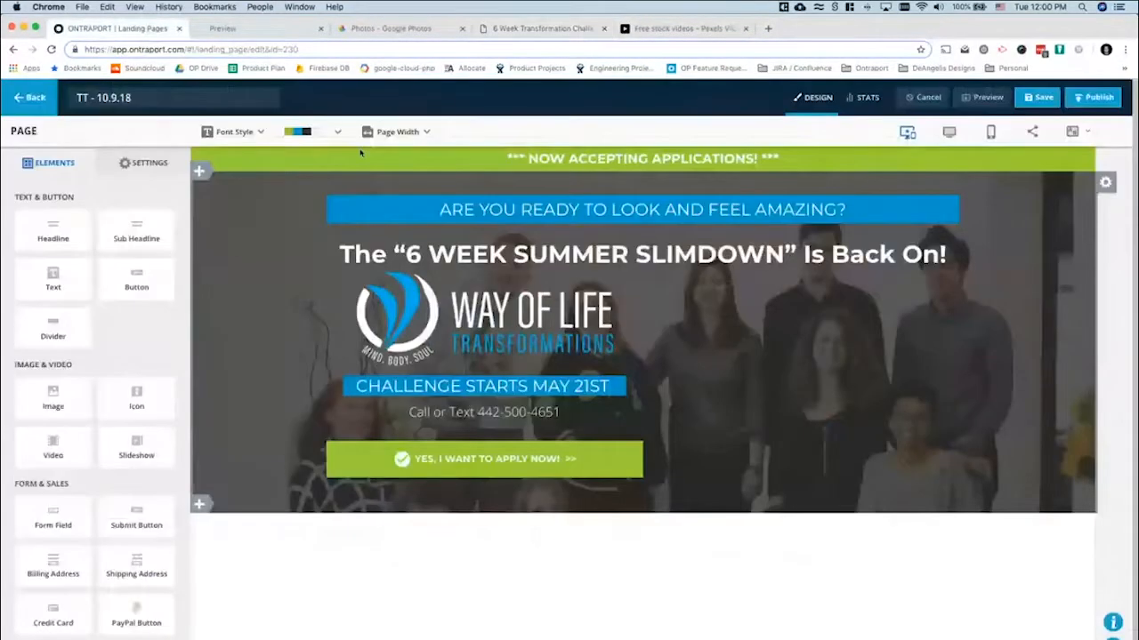
{"action": "left_click", "coordinate": [234, 131]}
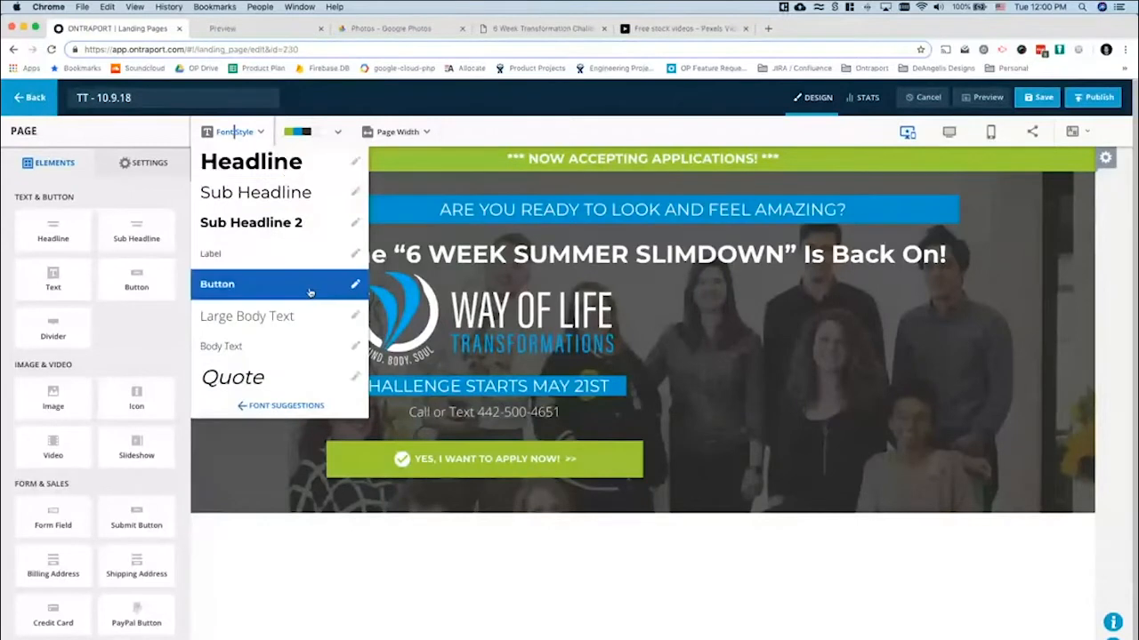
{"action": "left_click", "coordinate": [354, 285]}
{"action": "left_click_drag", "start_coordinate": [216, 278], "coordinate": [221, 278]}
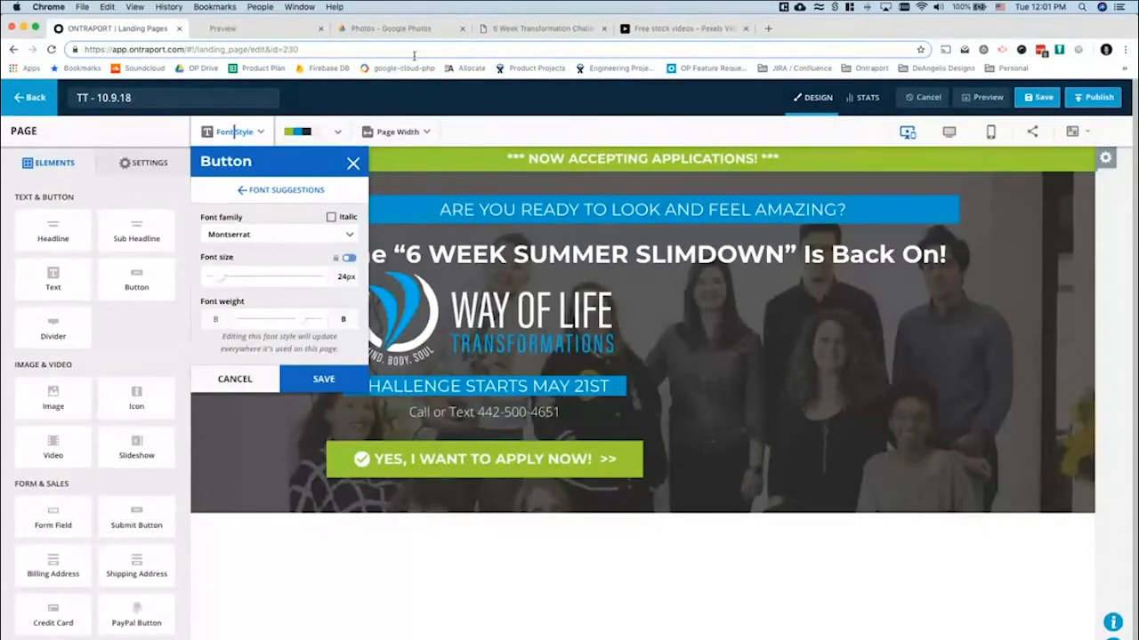
Inspect the reference button's text properties, then set the Button font style to 22px with a lighter weight and save it
{"action": "left_click", "coordinate": [509, 31]}
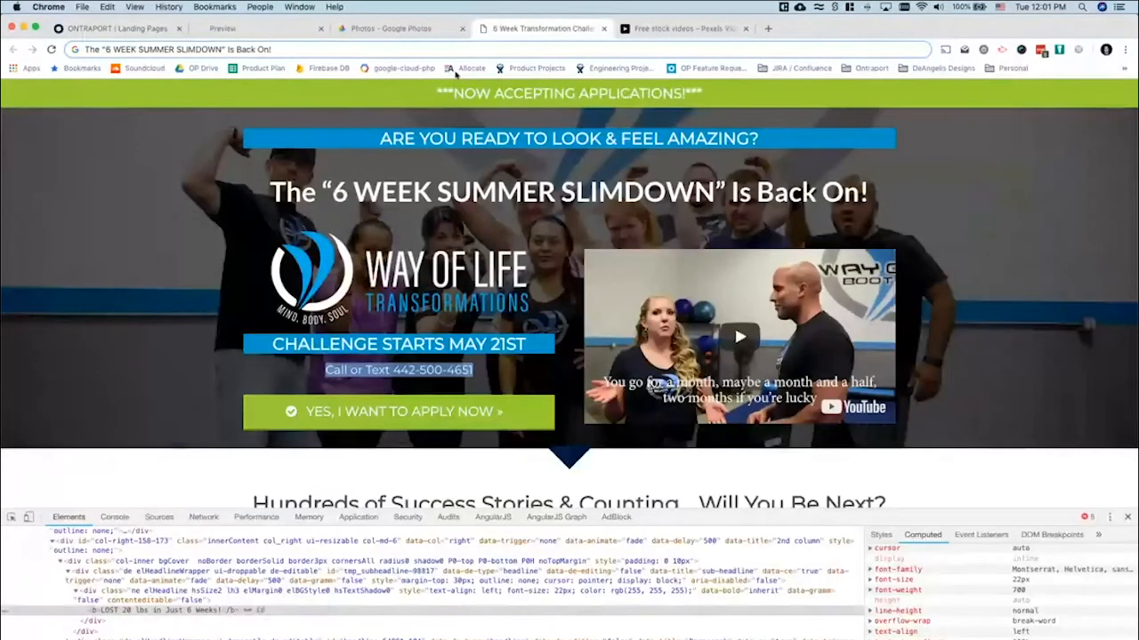
{"action": "right_click", "coordinate": [353, 414]}
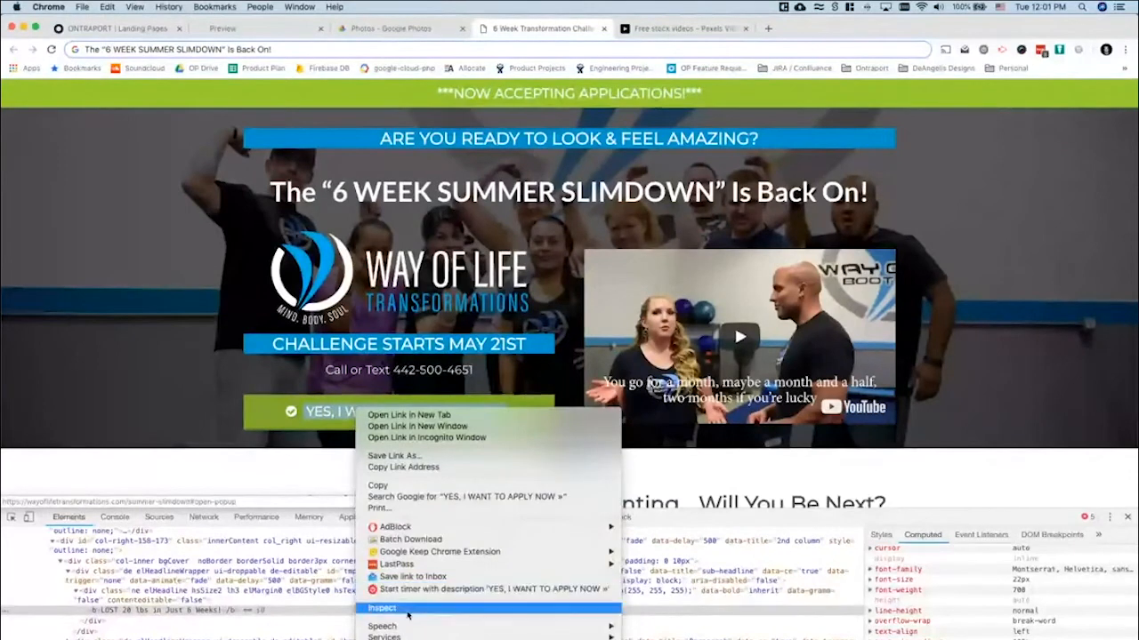
{"action": "left_click", "coordinate": [391, 611]}
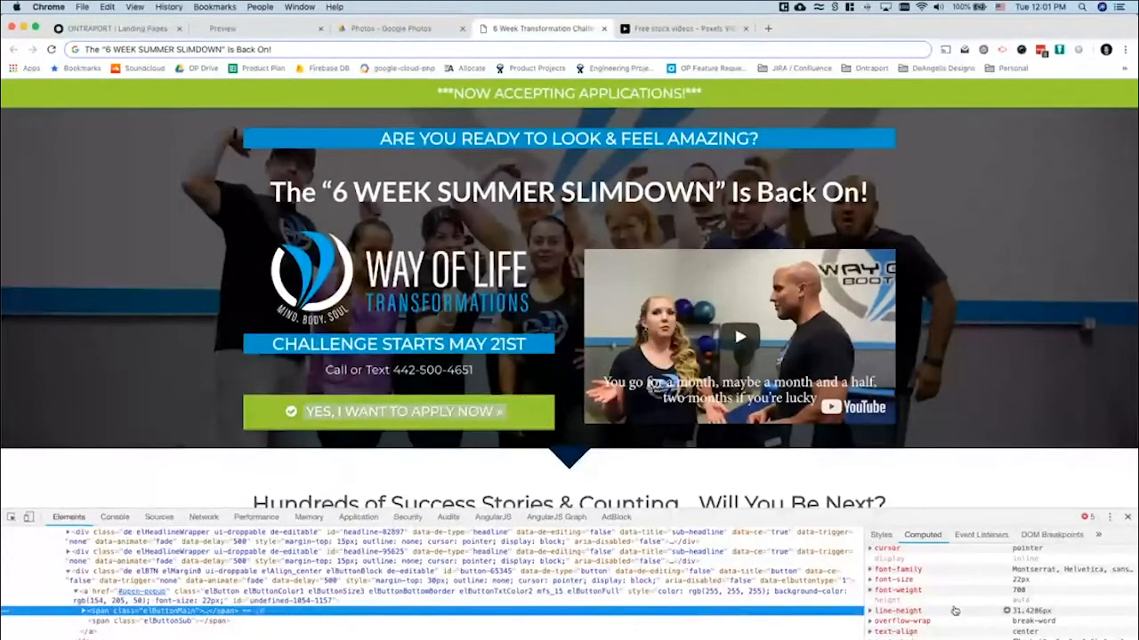
{"action": "left_click", "coordinate": [116, 28]}
{"action": "left_click_drag", "start_coordinate": [217, 282], "coordinate": [217, 281]}
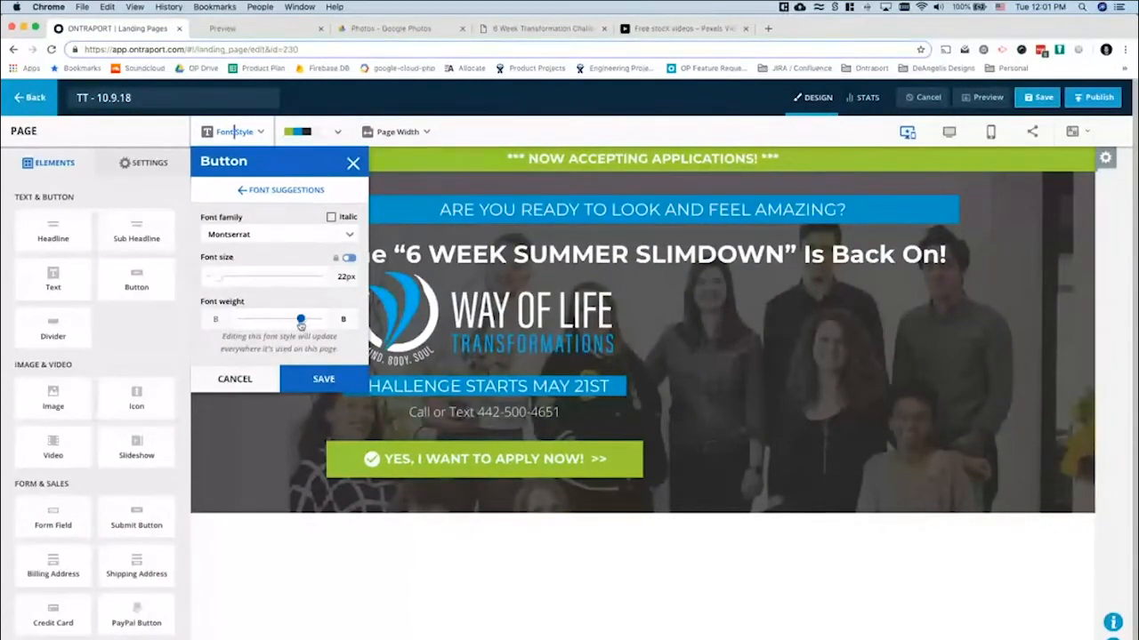
{"action": "left_click_drag", "start_coordinate": [301, 325], "coordinate": [279, 325]}
{"action": "left_click", "coordinate": [322, 380]}
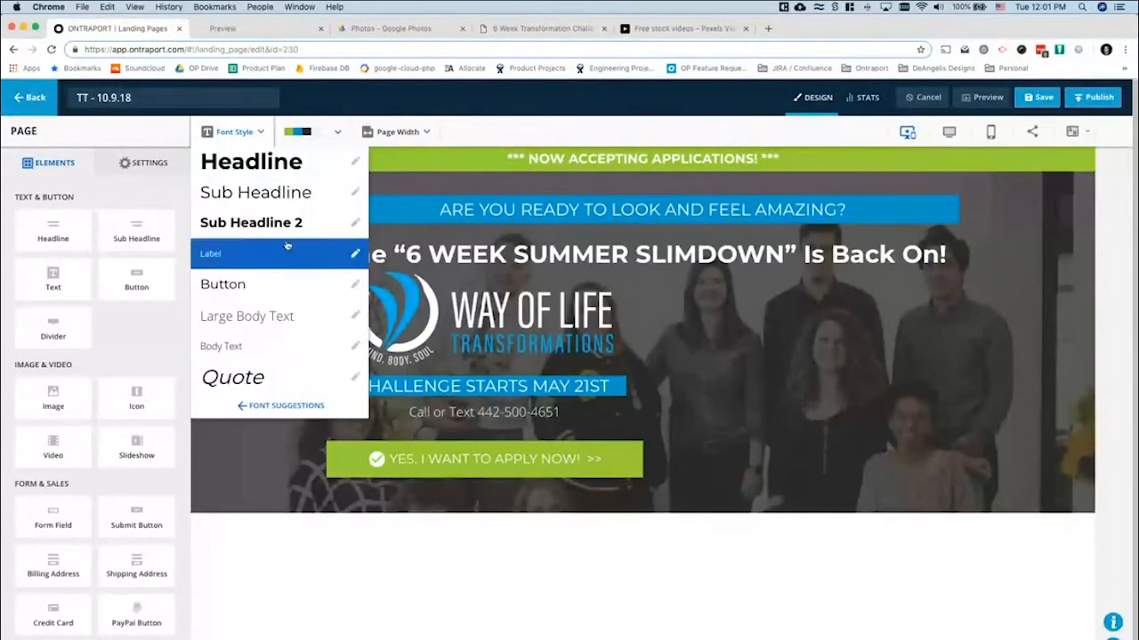
Check the reference page's hero layout and add a Video element in the empty column beside the logo
{"action": "left_click", "coordinate": [578, 28]}
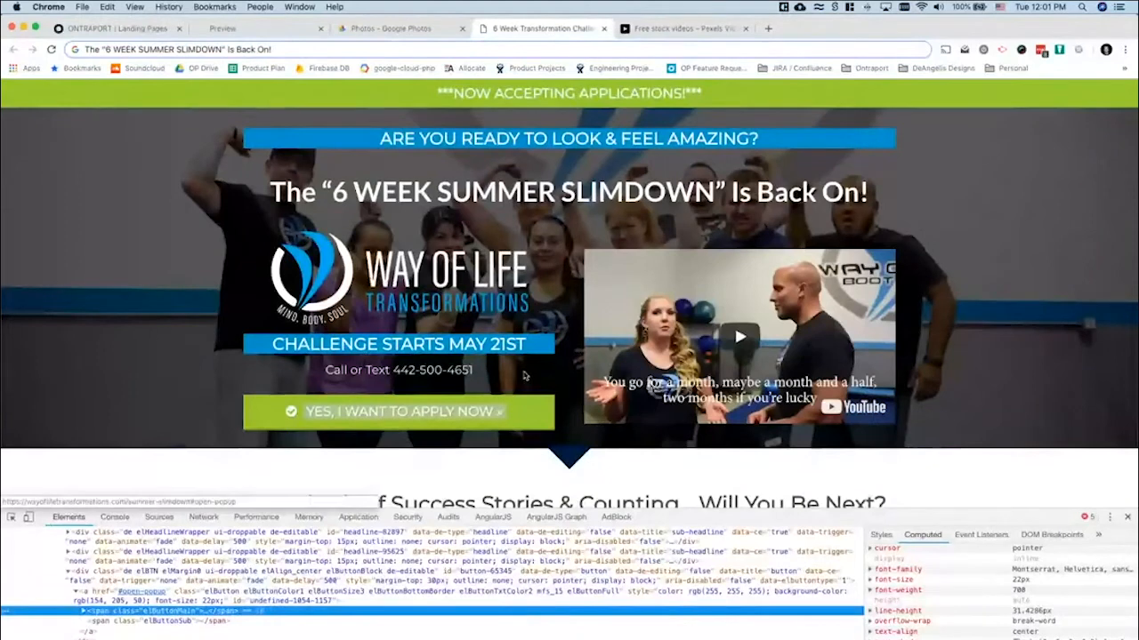
{"action": "left_click", "coordinate": [140, 31]}
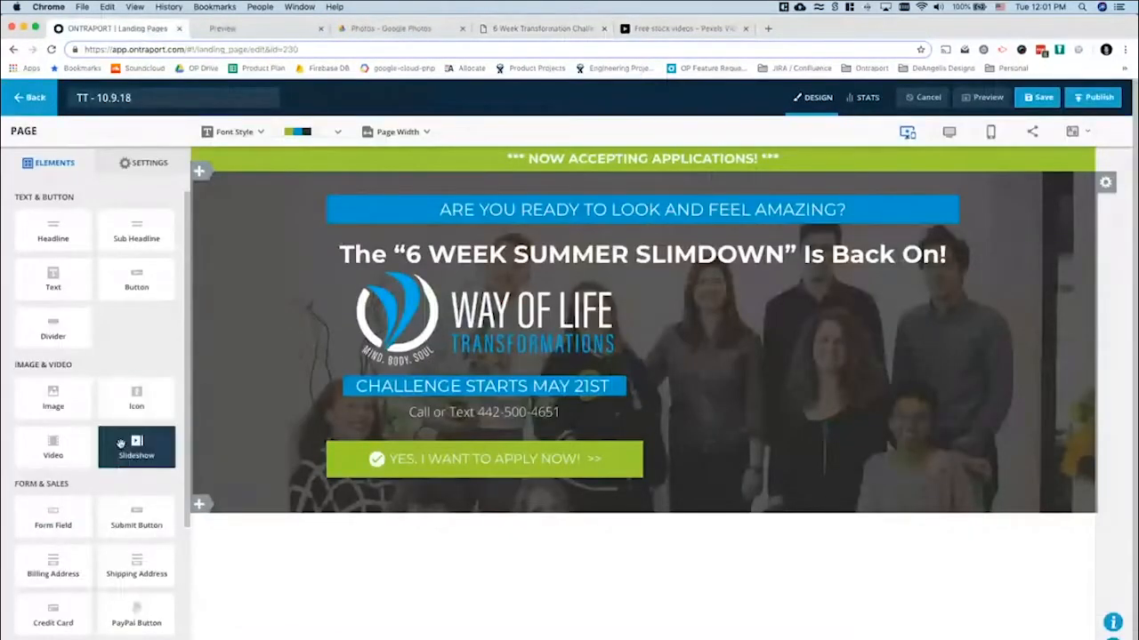
{"action": "left_click_drag", "start_coordinate": [78, 443], "coordinate": [739, 376]}
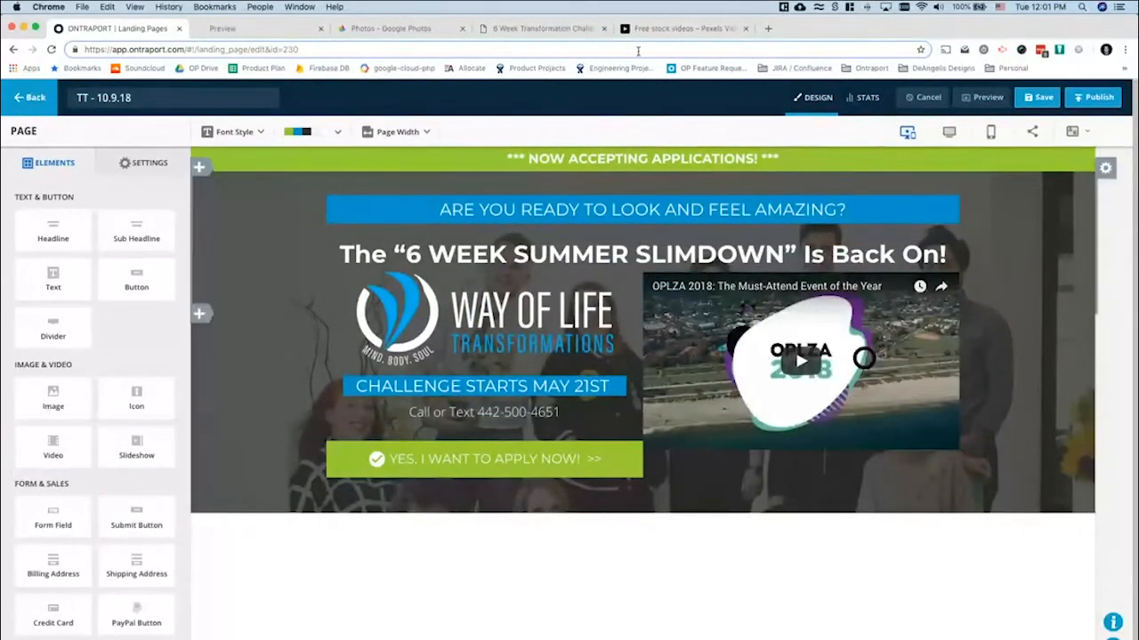
Compare the hero spacing with the reference page and set the “6 WEEK SUMMER SLIMDOWN” headline's bottom margin to 60px
{"action": "left_click", "coordinate": [532, 31]}
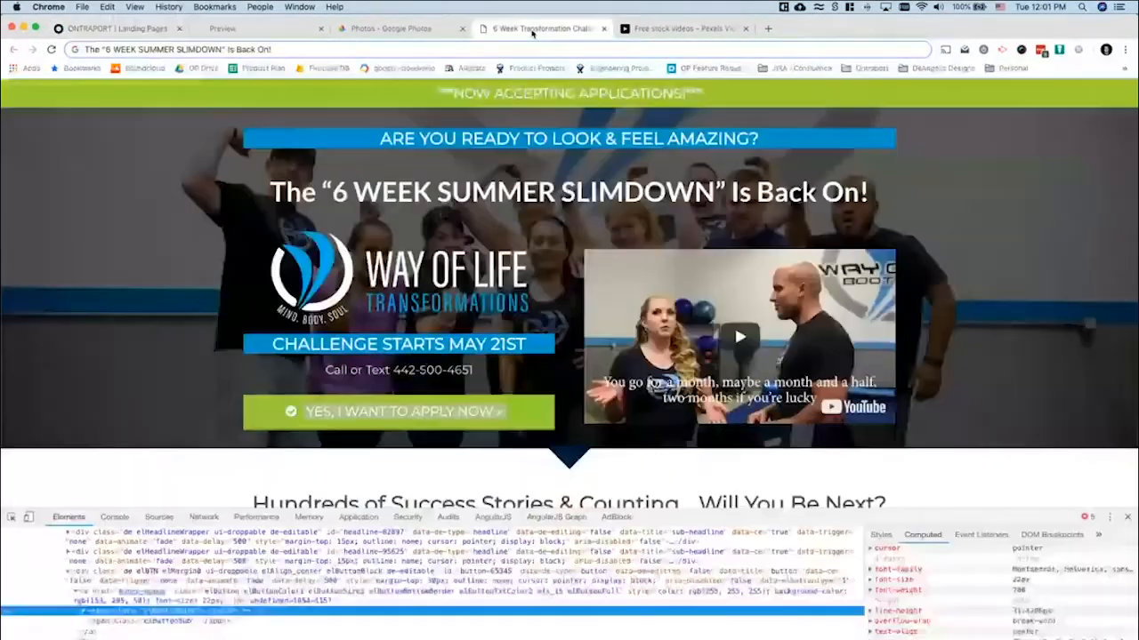
{"action": "left_click", "coordinate": [124, 28]}
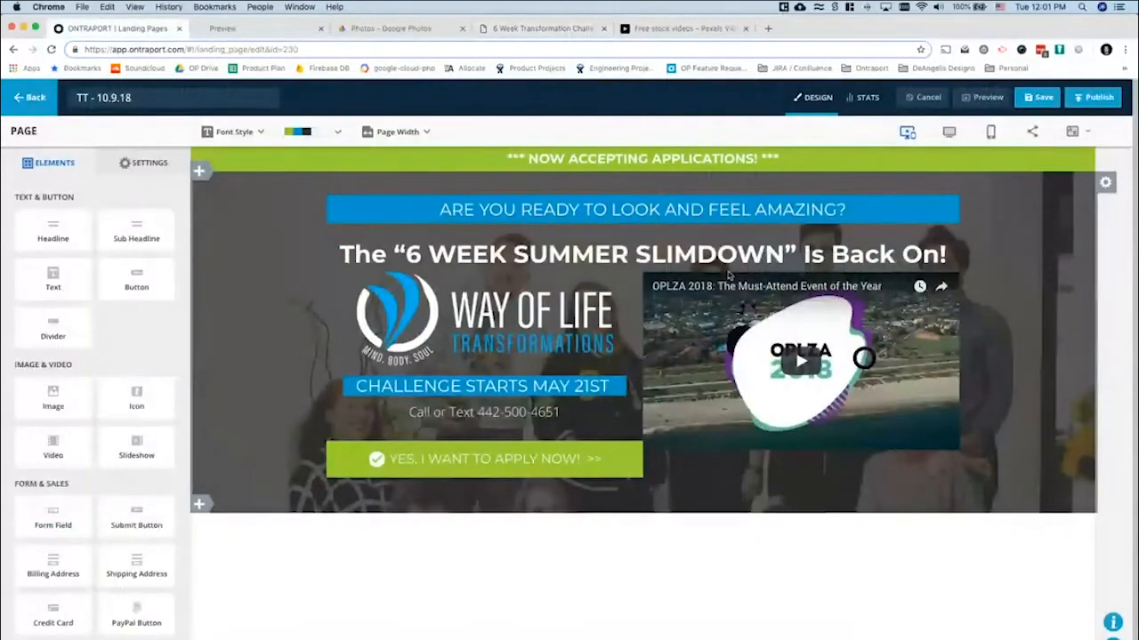
{"action": "left_click", "coordinate": [624, 261]}
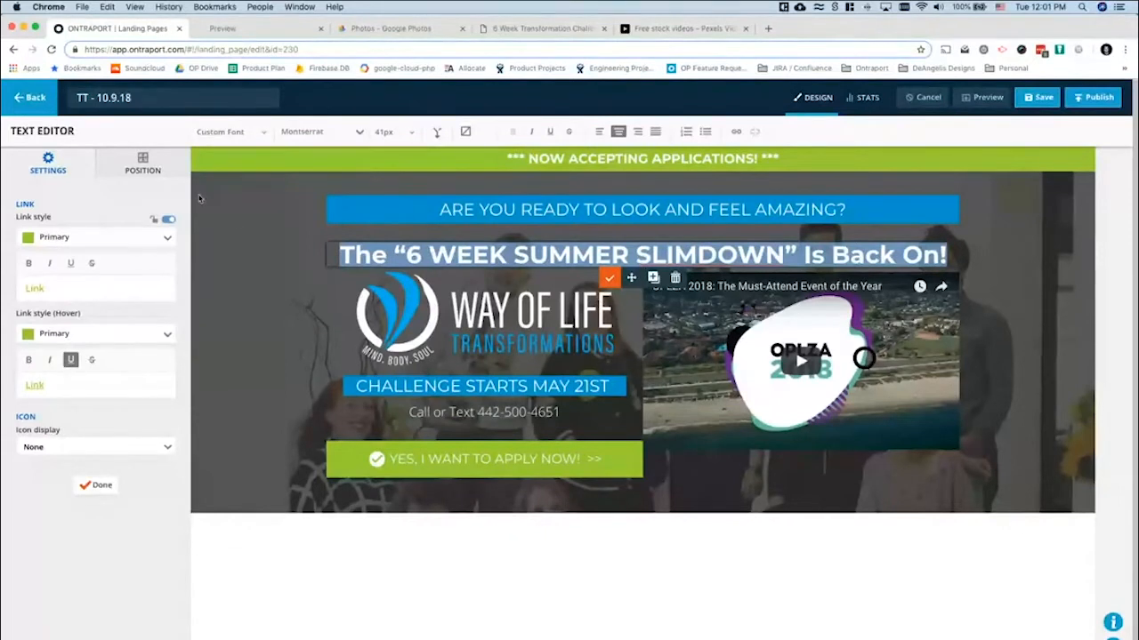
{"action": "left_click", "coordinate": [135, 167]}
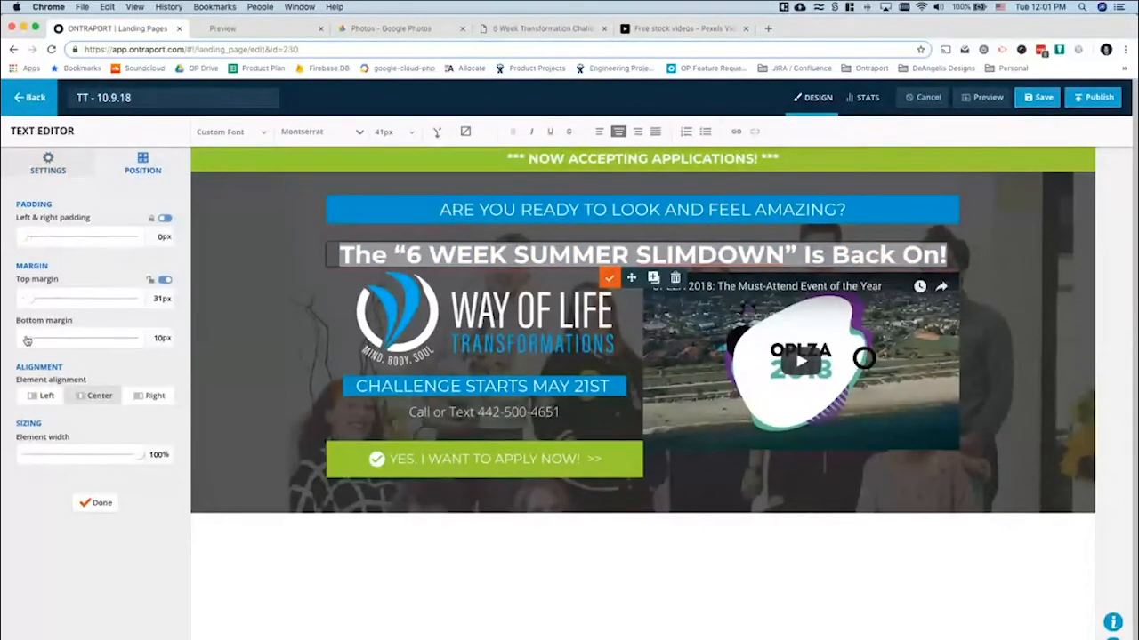
{"action": "left_click_drag", "start_coordinate": [27, 340], "coordinate": [30, 339]}
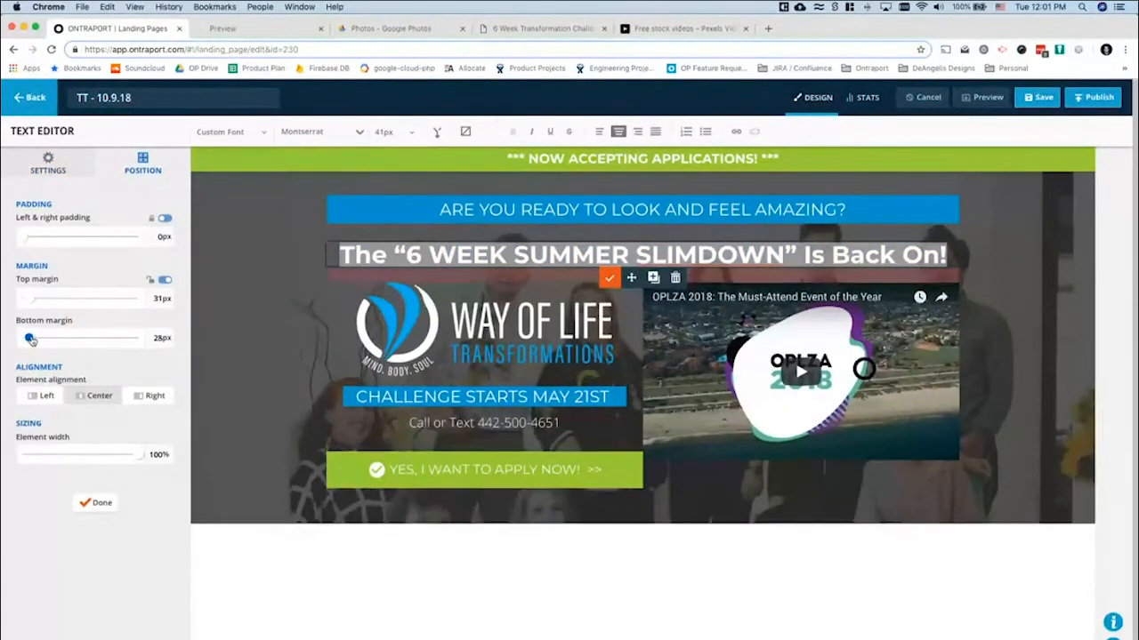
{"action": "left_click", "coordinate": [522, 28]}
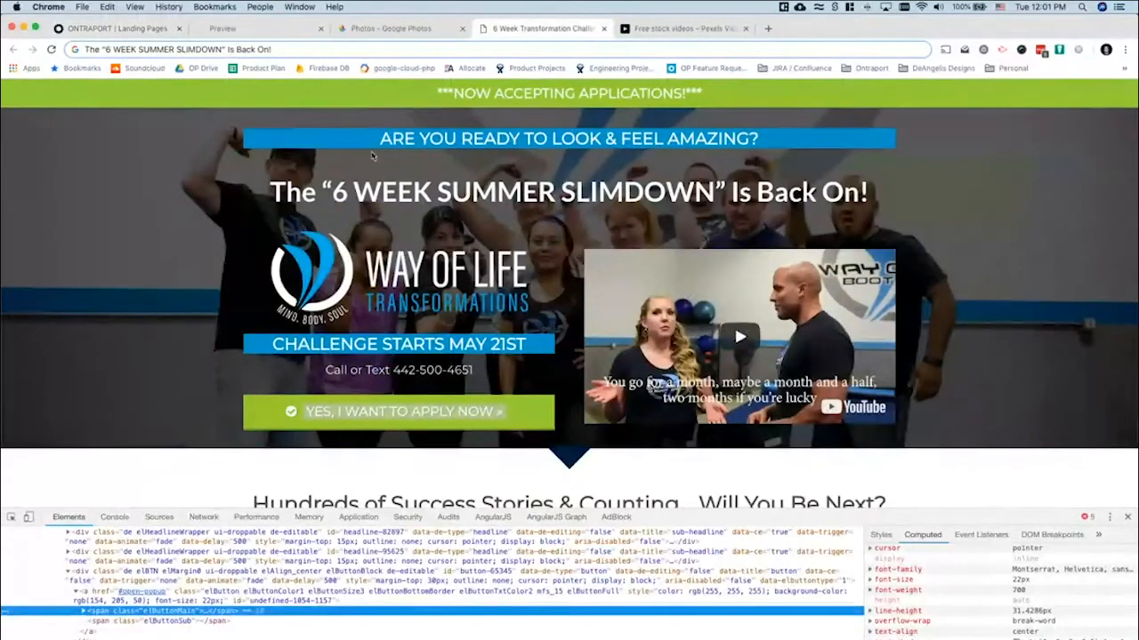
{"action": "left_click", "coordinate": [116, 29]}
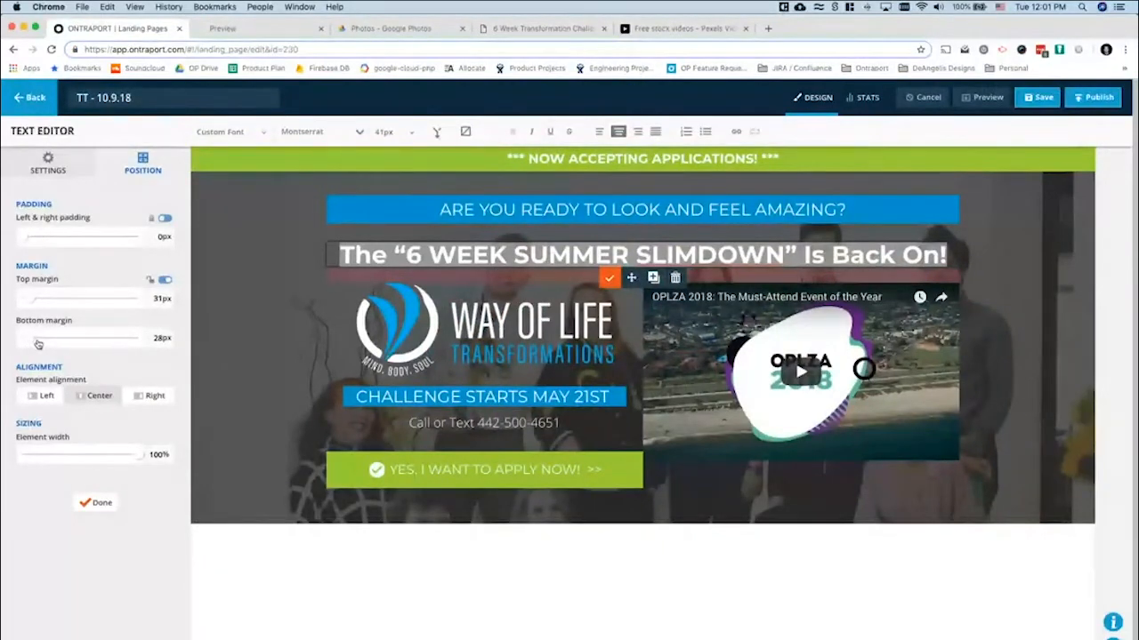
{"action": "left_click_drag", "start_coordinate": [38, 344], "coordinate": [40, 344]}
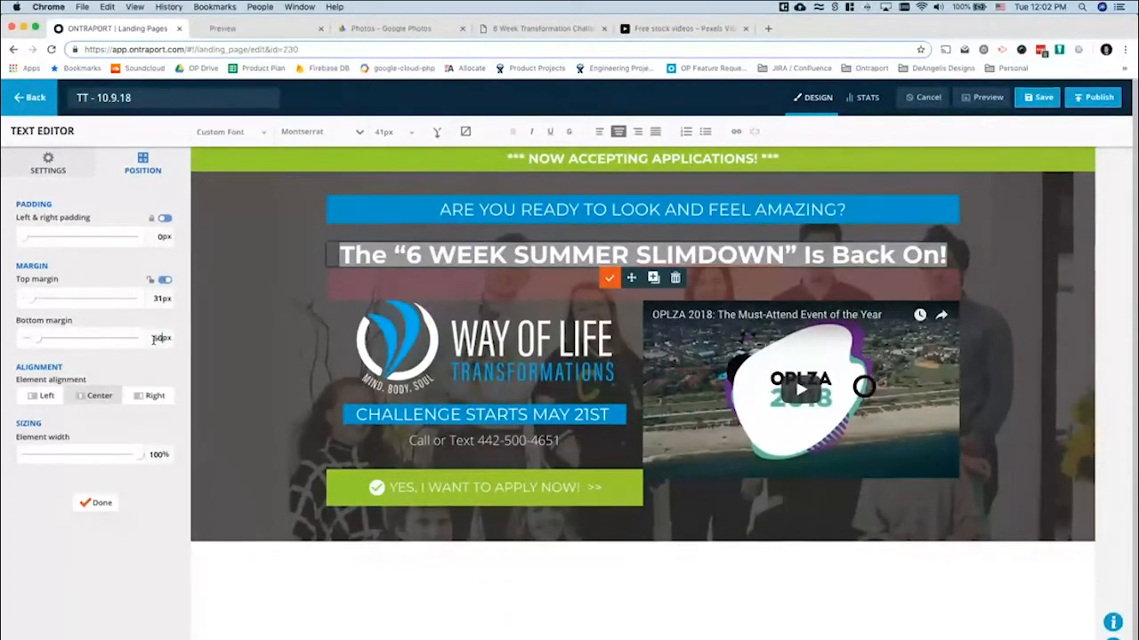
{"action": "left_click", "coordinate": [96, 503]}
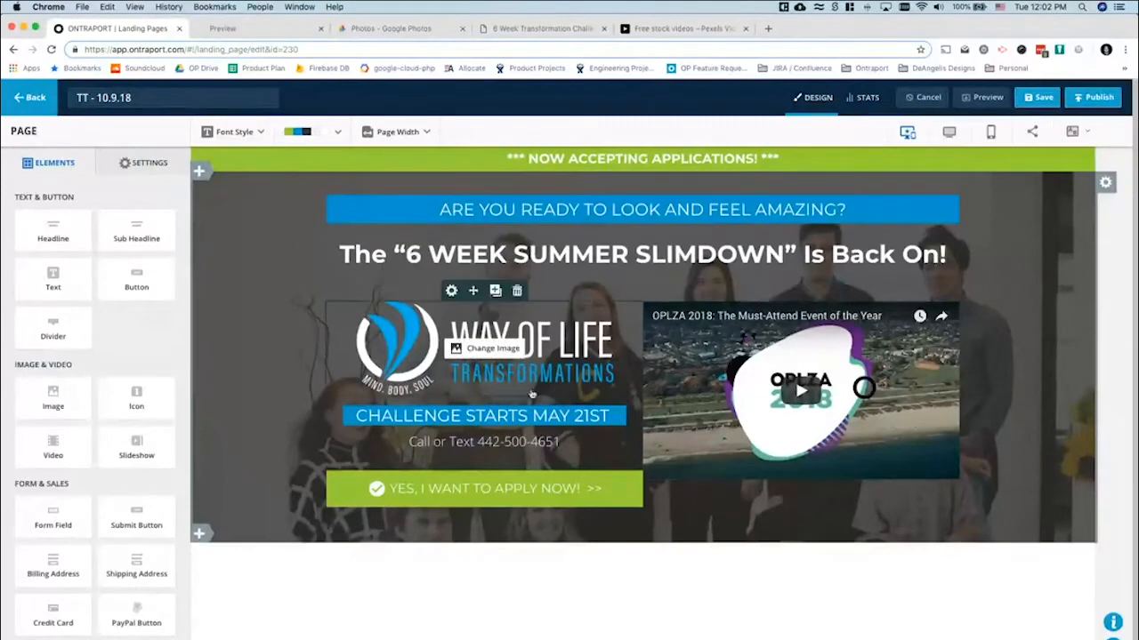
Preview the page, then unlink the logo column's side padding and set its right padding to 20px
{"action": "left_click", "coordinate": [983, 98]}
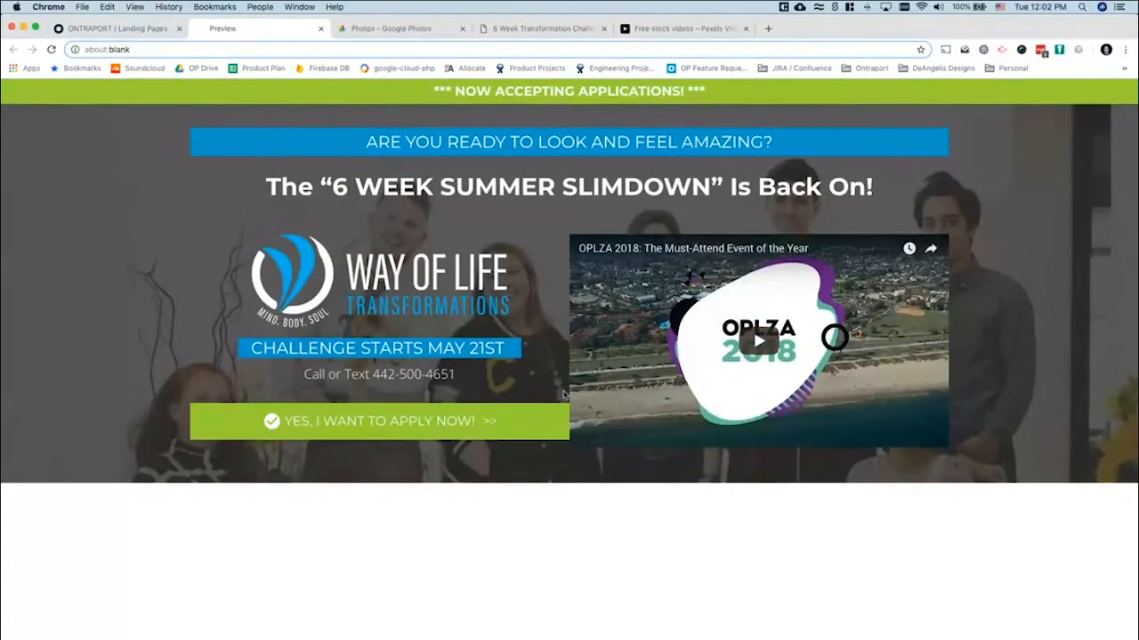
{"action": "left_click", "coordinate": [124, 29]}
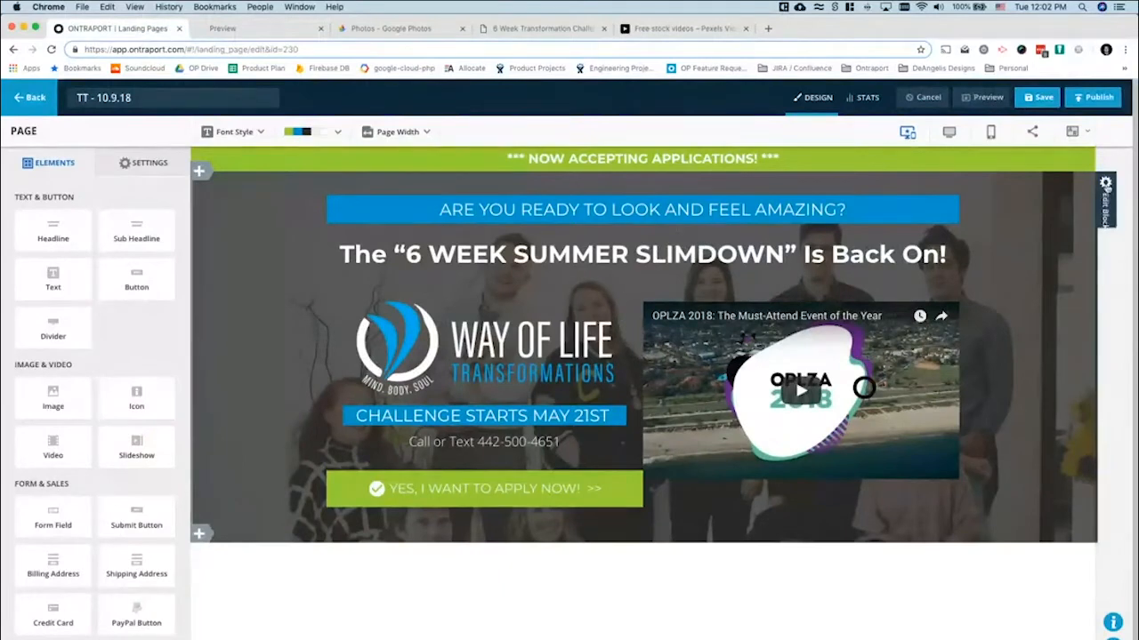
{"action": "left_click", "coordinate": [535, 397]}
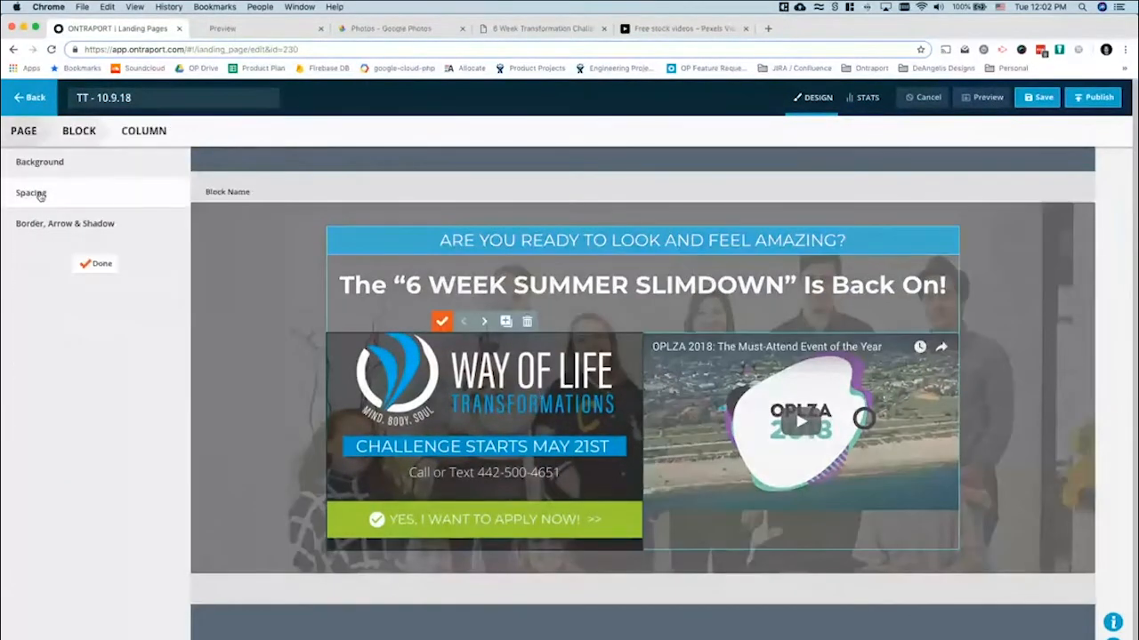
{"action": "left_click", "coordinate": [38, 198]}
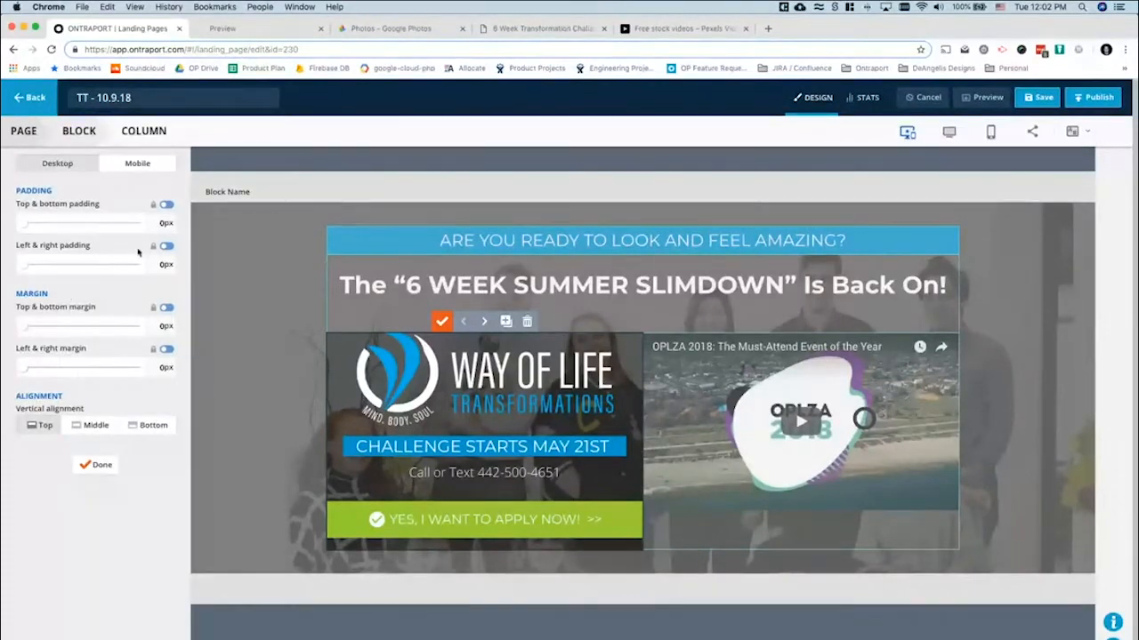
{"action": "left_click", "coordinate": [167, 246]}
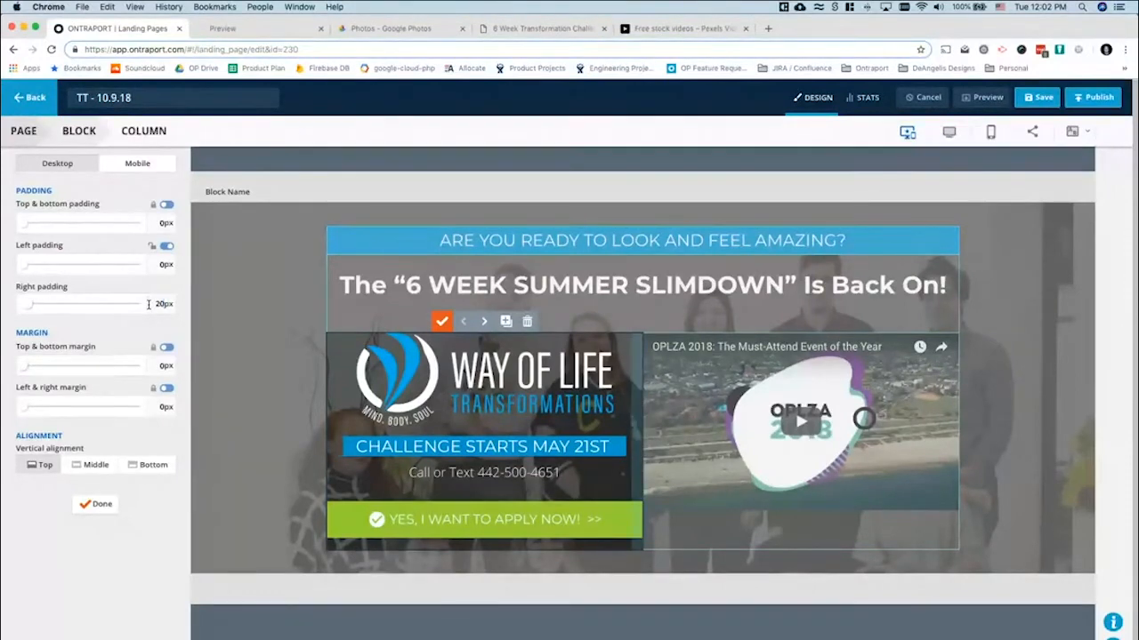
{"action": "left_click", "coordinate": [94, 504]}
{"action": "left_click", "coordinate": [98, 262]}
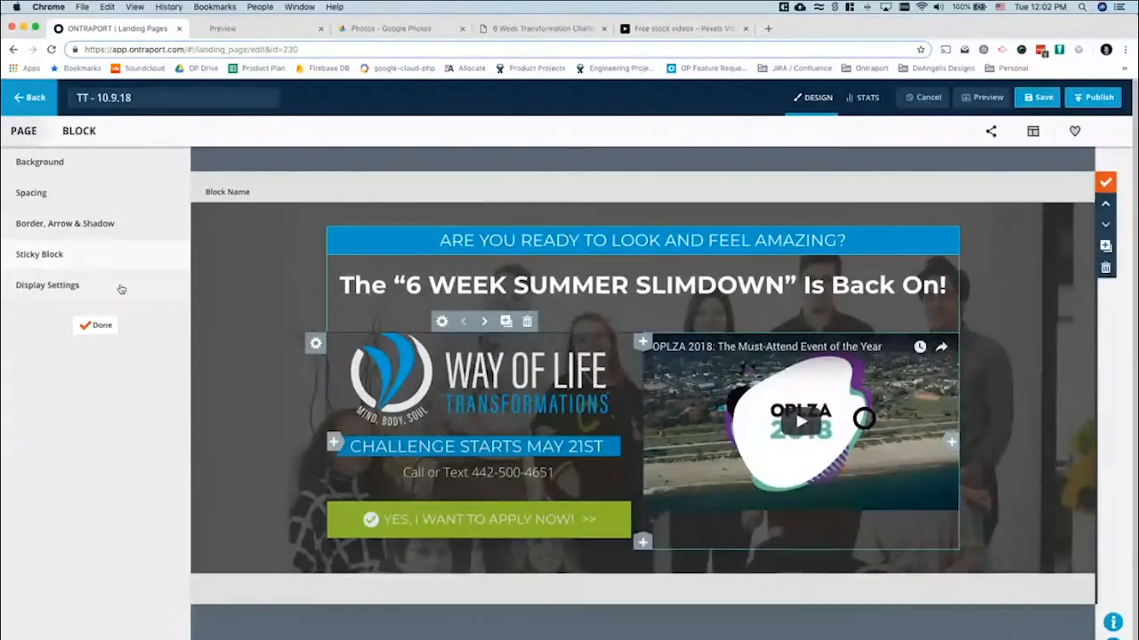
{"action": "left_click", "coordinate": [102, 325]}
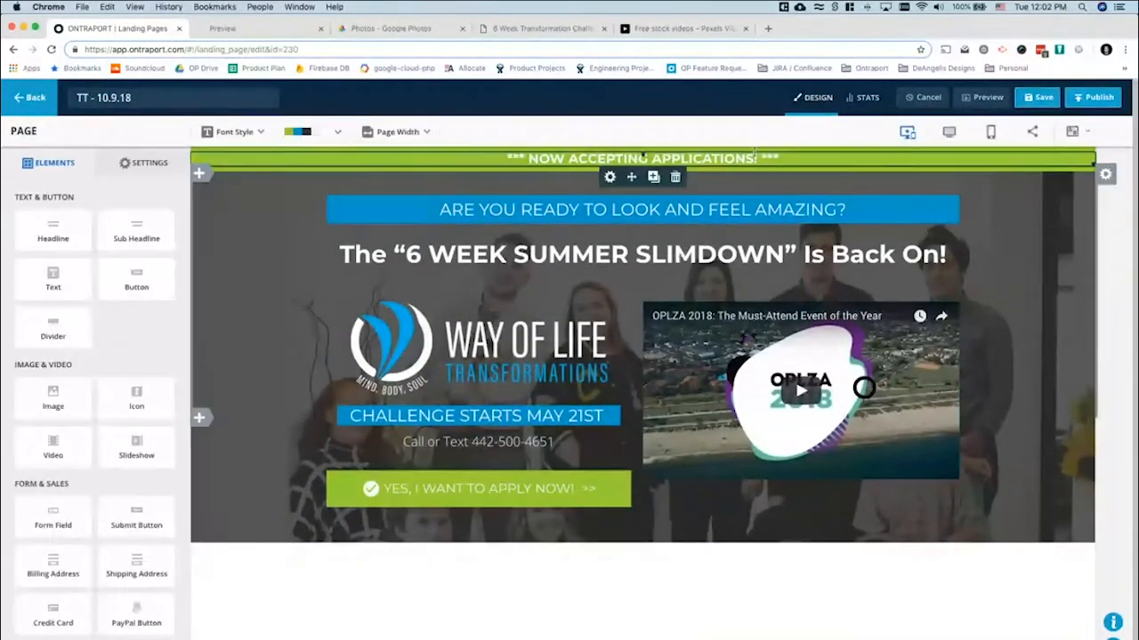
Compare the page preview with the reference page, then set only the video column's left padding to 20px
{"action": "left_click", "coordinate": [986, 98]}
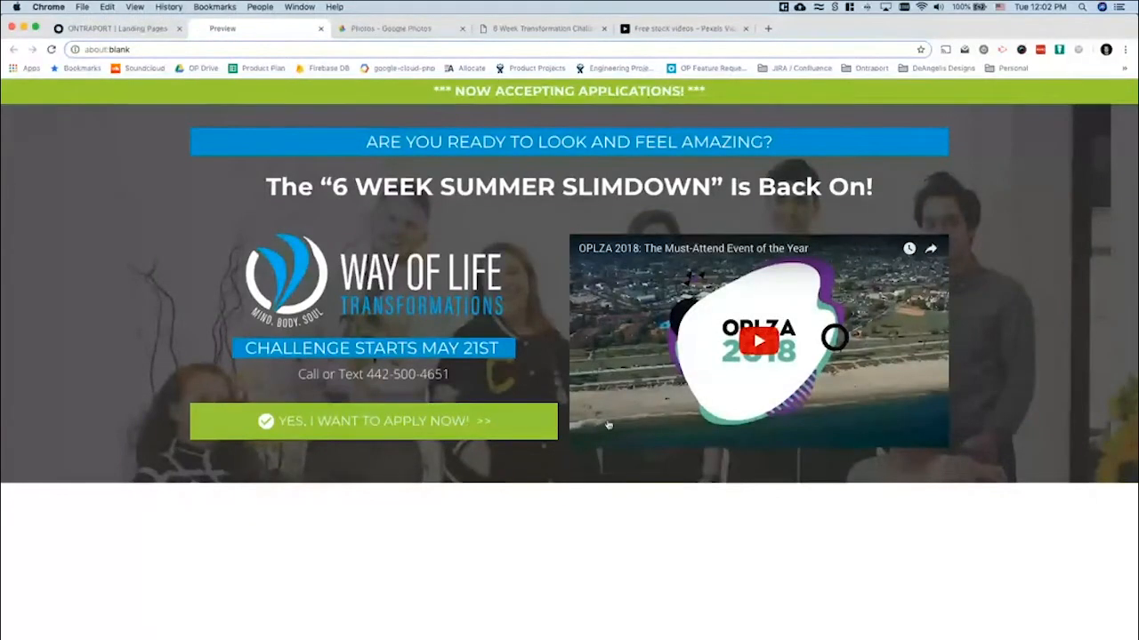
{"action": "left_click", "coordinate": [542, 29]}
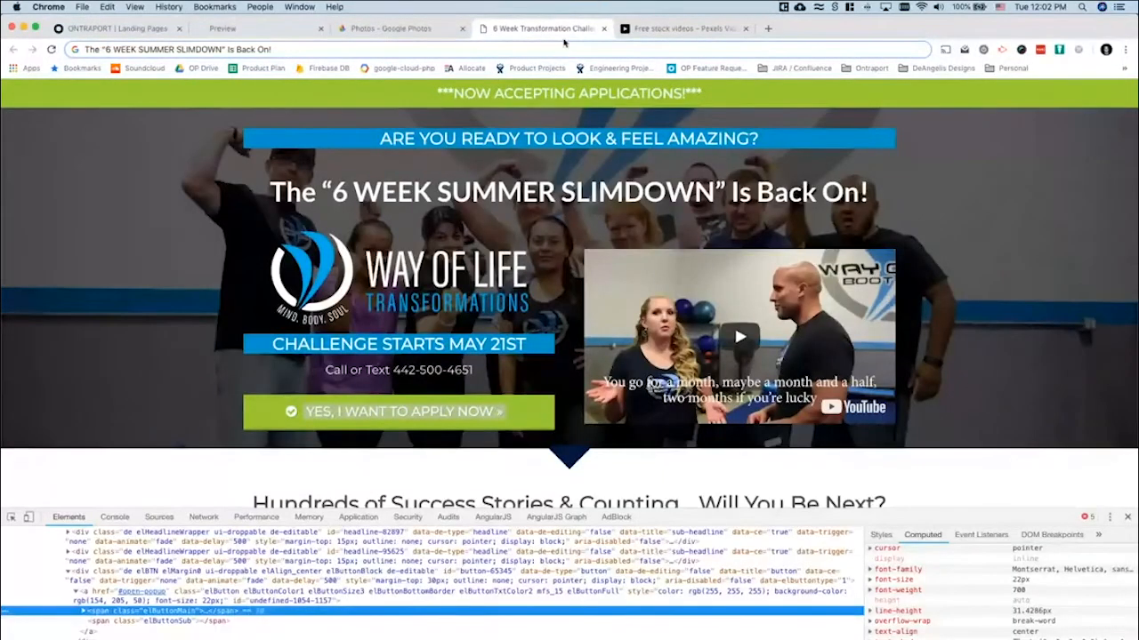
{"action": "left_click", "coordinate": [151, 32]}
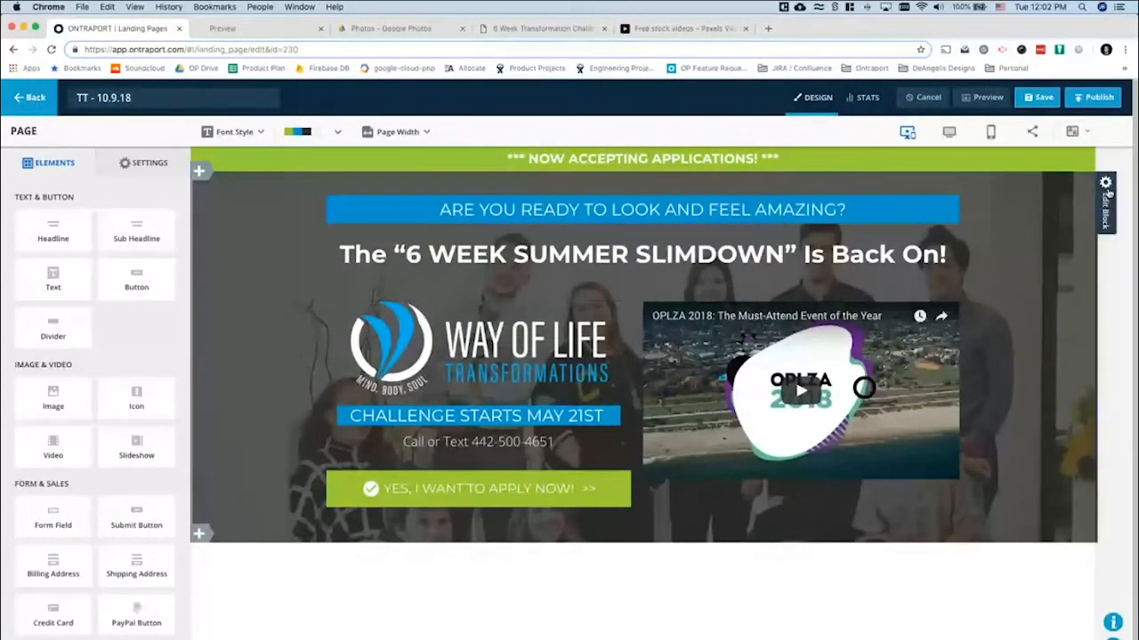
{"action": "left_click", "coordinate": [1105, 197]}
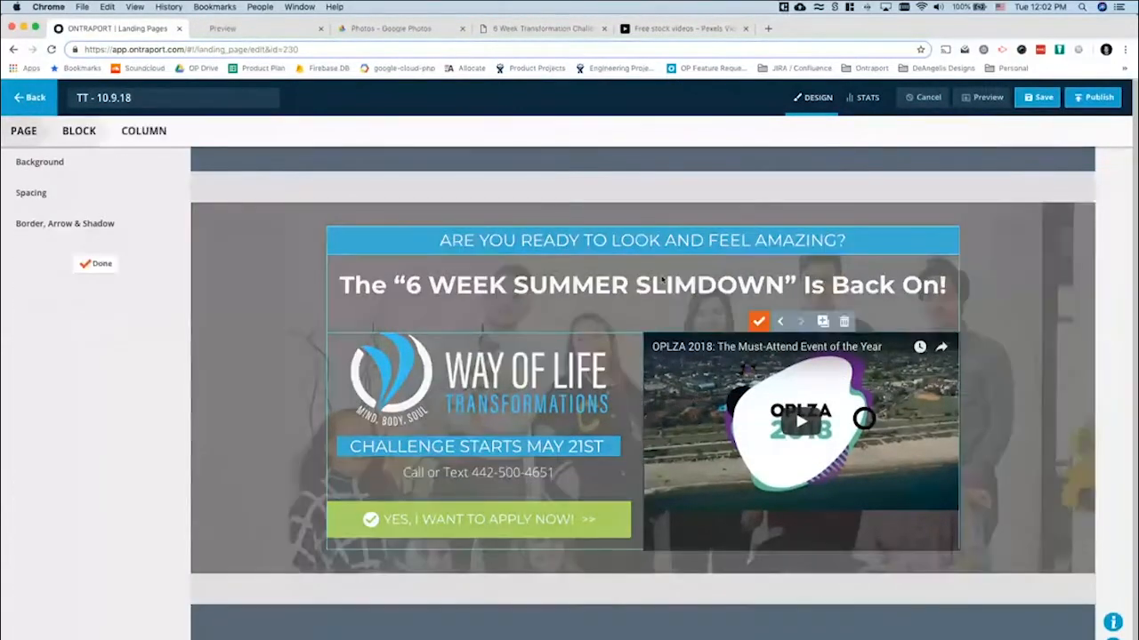
{"action": "left_click", "coordinate": [114, 189]}
{"action": "left_click", "coordinate": [153, 247]}
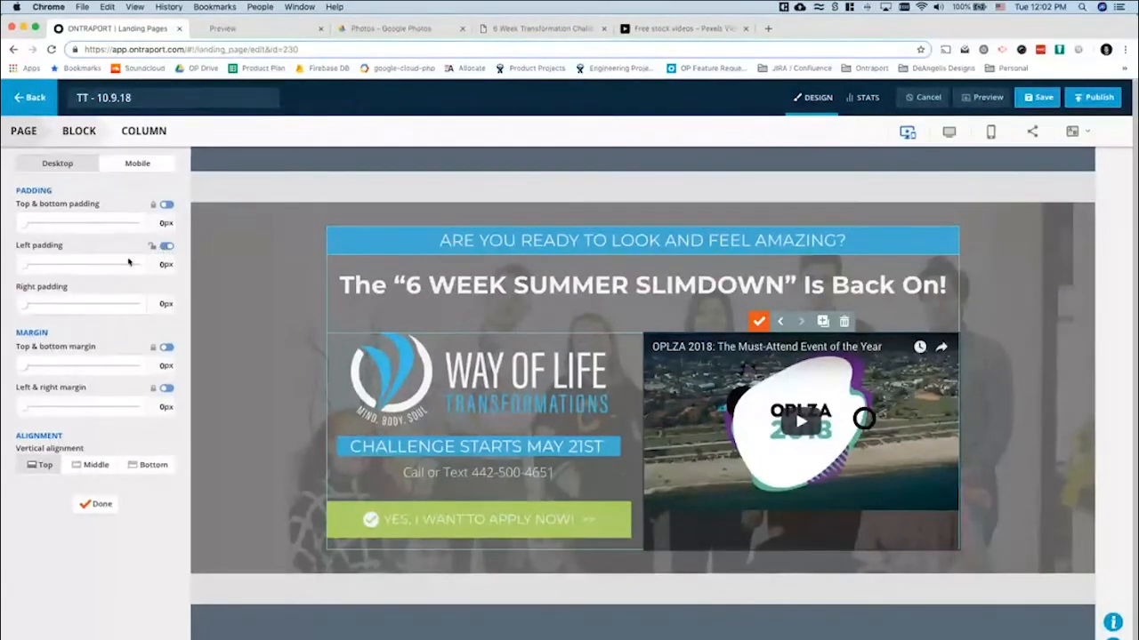
{"action": "left_click", "coordinate": [158, 266]}
{"action": "type", "text": "2"}
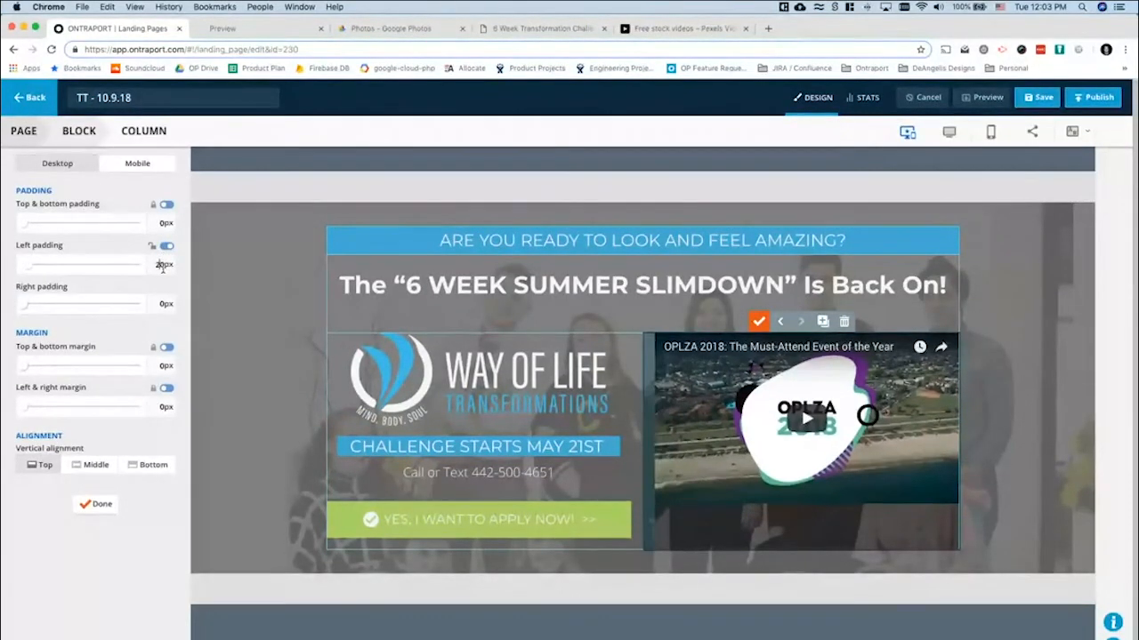
{"action": "left_click", "coordinate": [94, 504]}
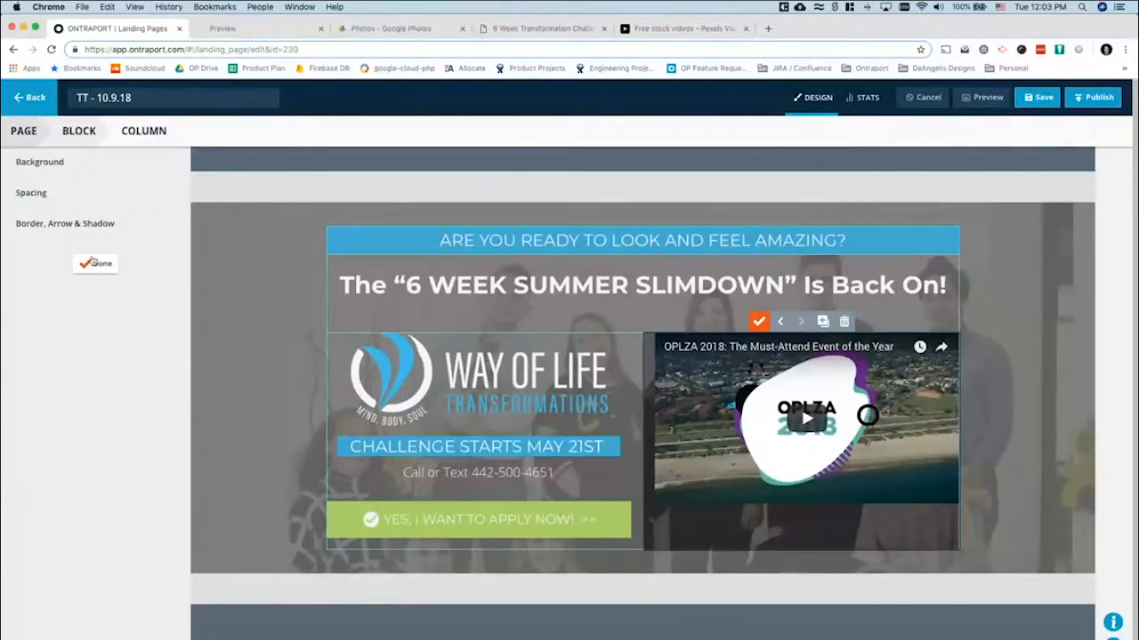
{"action": "left_click", "coordinate": [96, 261]}
{"action": "left_click", "coordinate": [95, 325]}
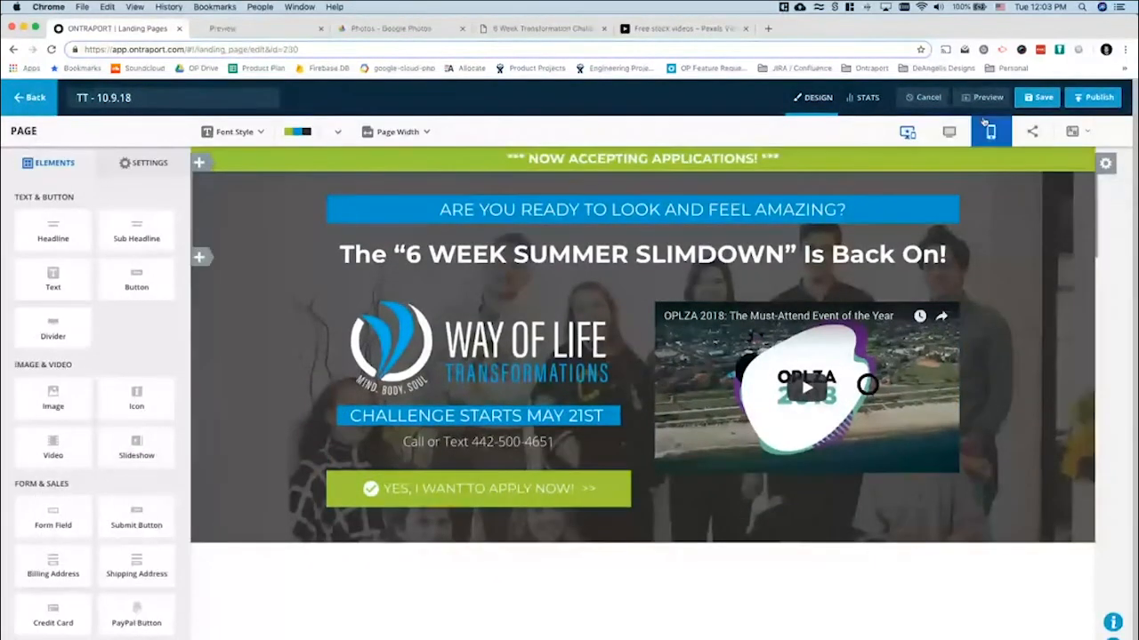
Compare the preview with the reference again and set the “ARE YOU READY TO LOOK AND FEEL AMAZING?” column's top and bottom padding to 5px
{"action": "left_click", "coordinate": [984, 97]}
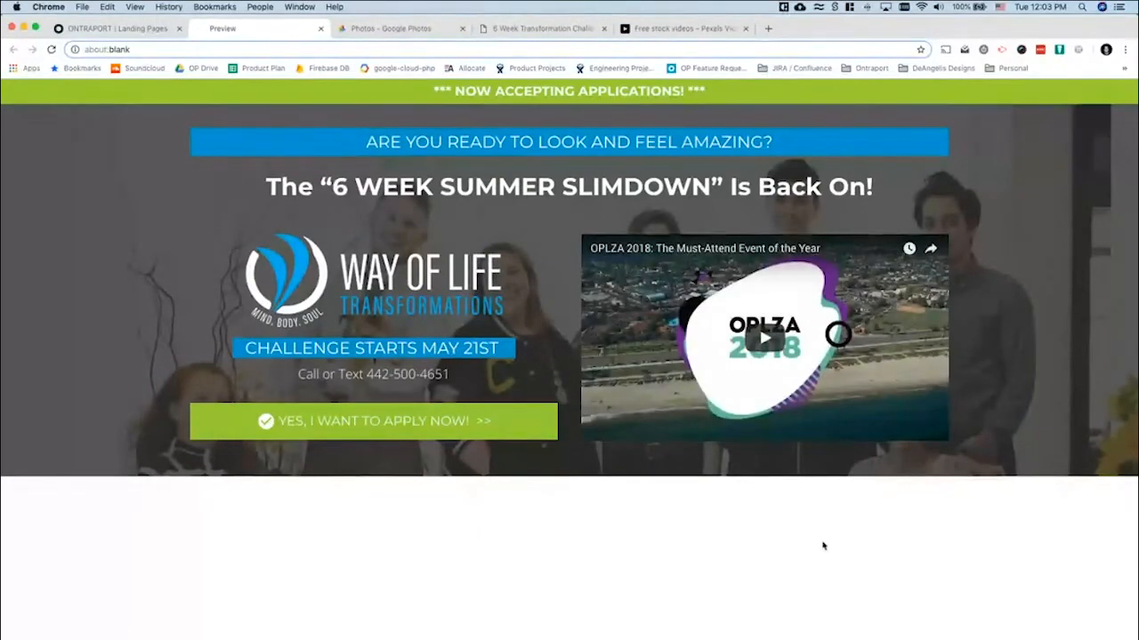
{"action": "left_click", "coordinate": [546, 30]}
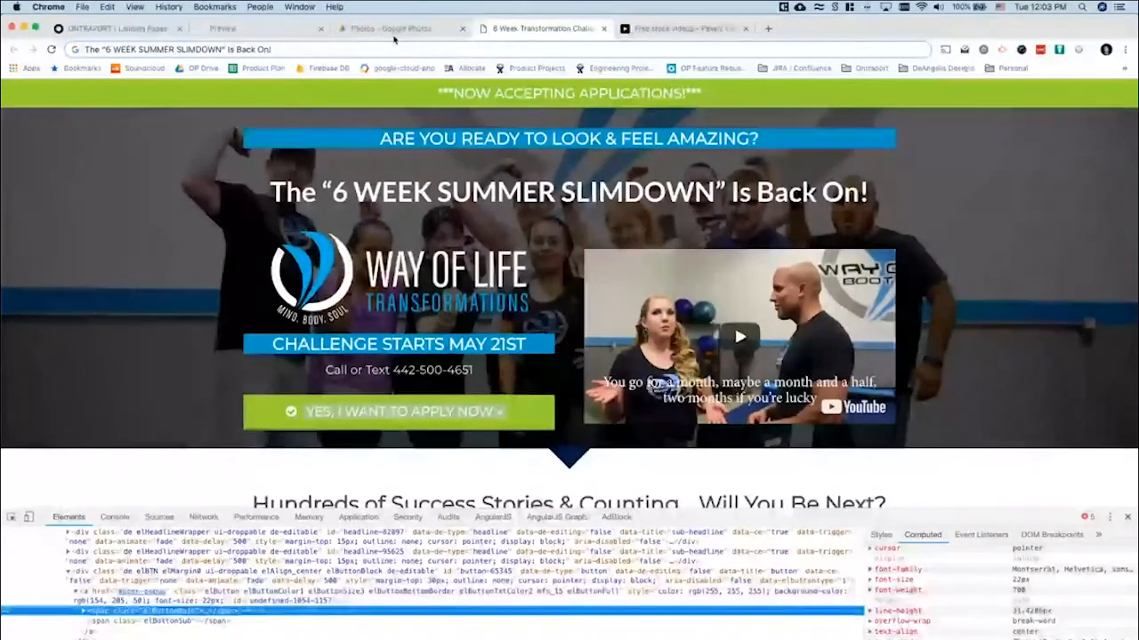
{"action": "left_click", "coordinate": [162, 29]}
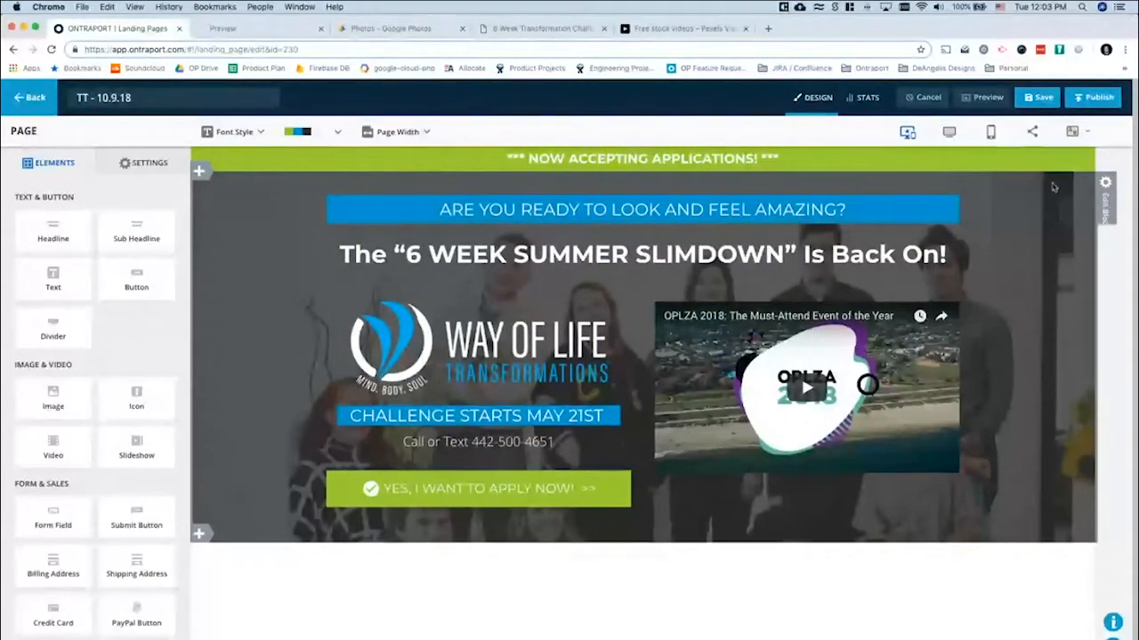
{"action": "left_click", "coordinate": [1105, 182]}
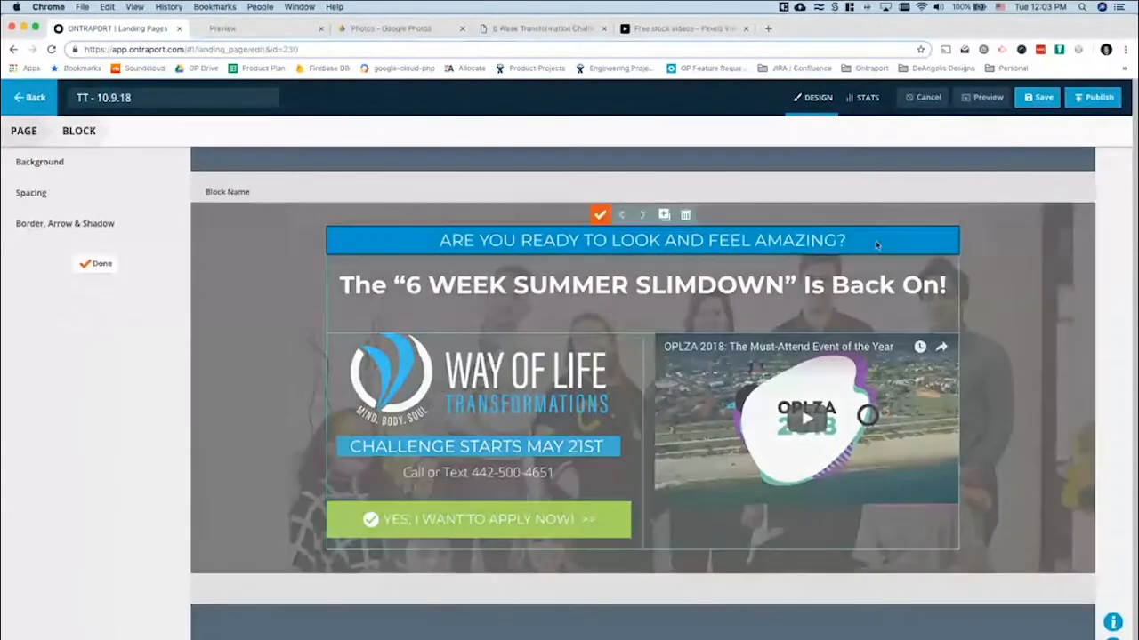
{"action": "left_click", "coordinate": [84, 189]}
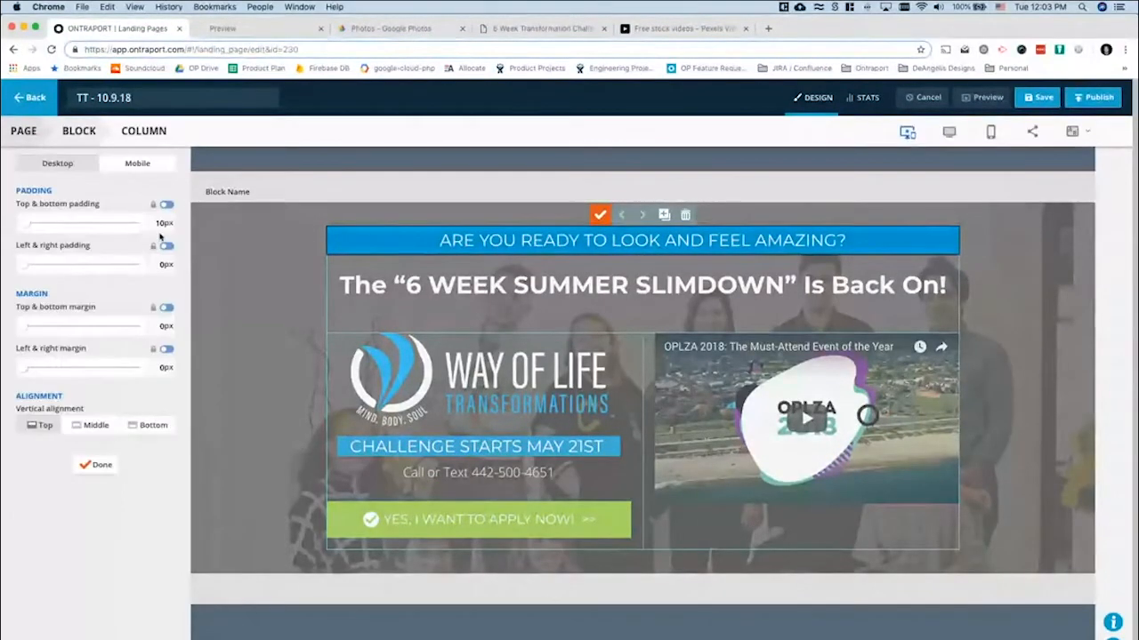
{"action": "double_click", "coordinate": [161, 223]}
{"action": "type", "text": "5"}
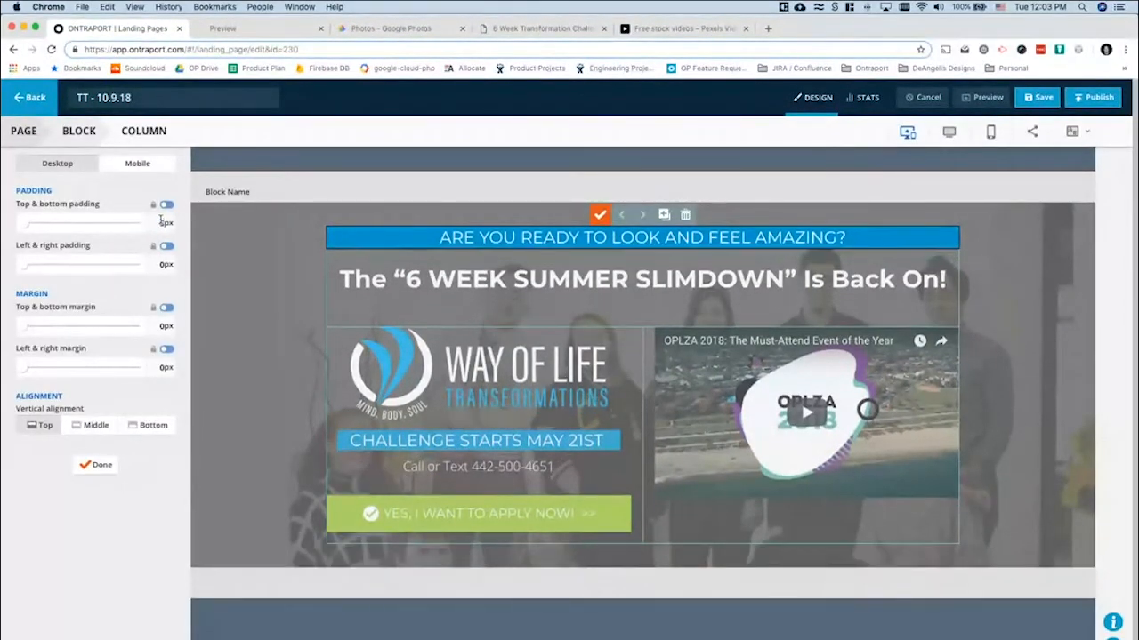
{"action": "left_click", "coordinate": [96, 464]}
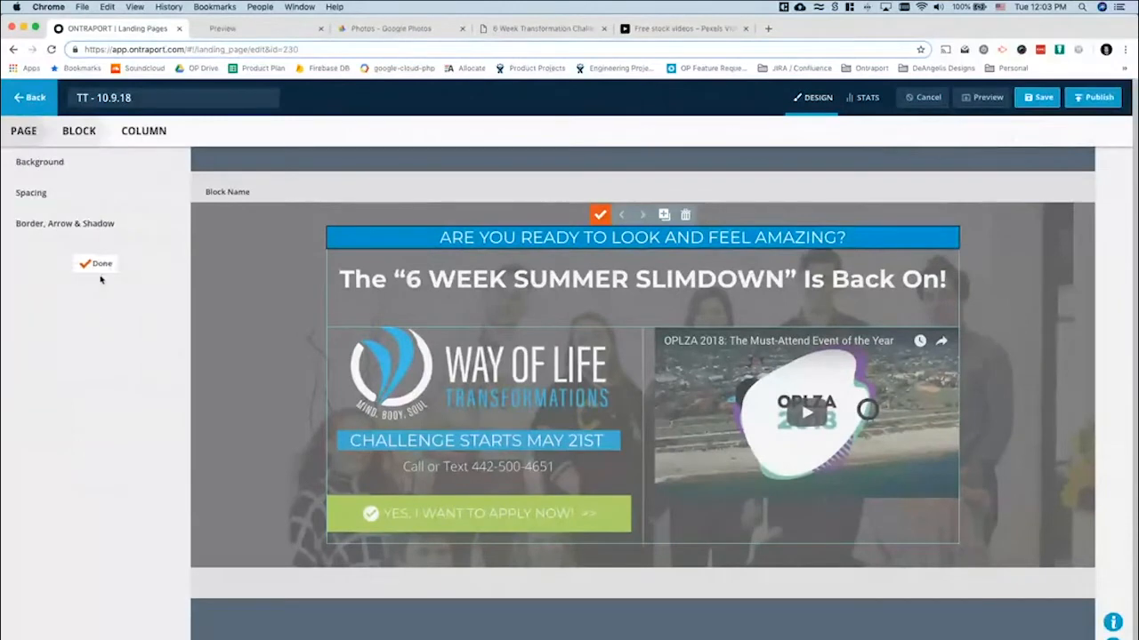
{"action": "left_click", "coordinate": [98, 263]}
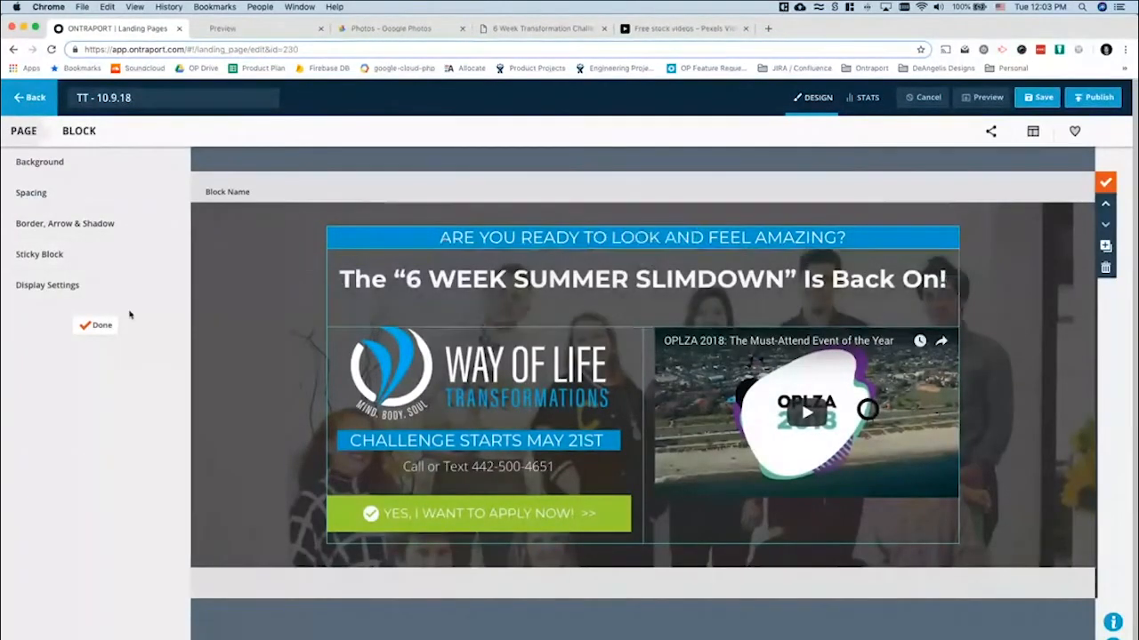
Examine the divider arrow and success stories section below the hero on the reference page, closing the developer tools
{"action": "left_click", "coordinate": [100, 325]}
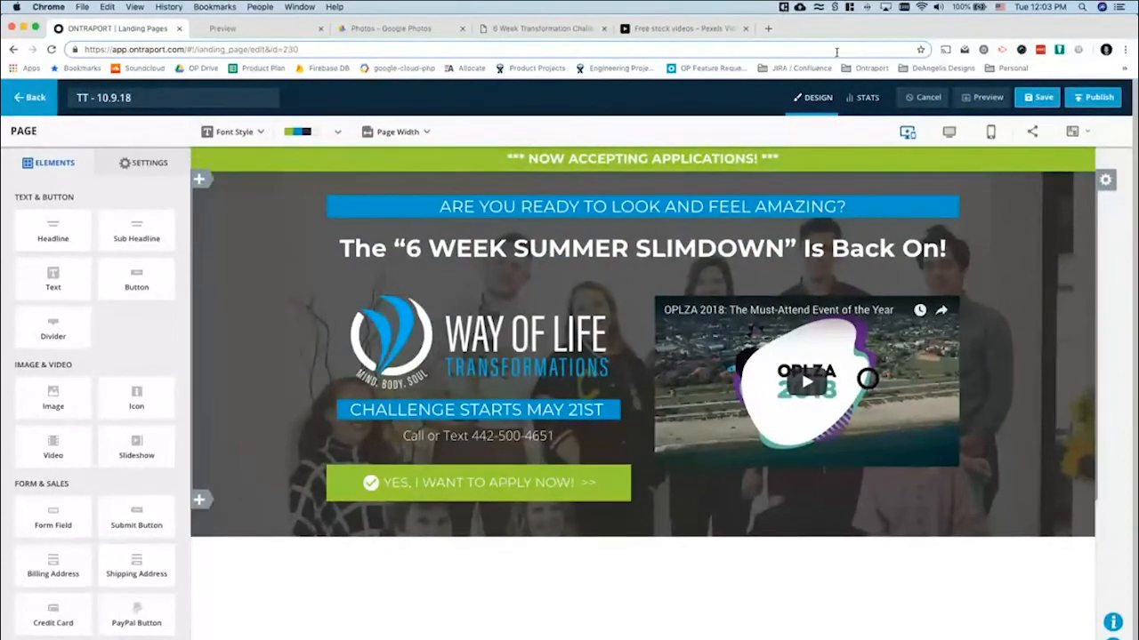
{"action": "left_click", "coordinate": [536, 29]}
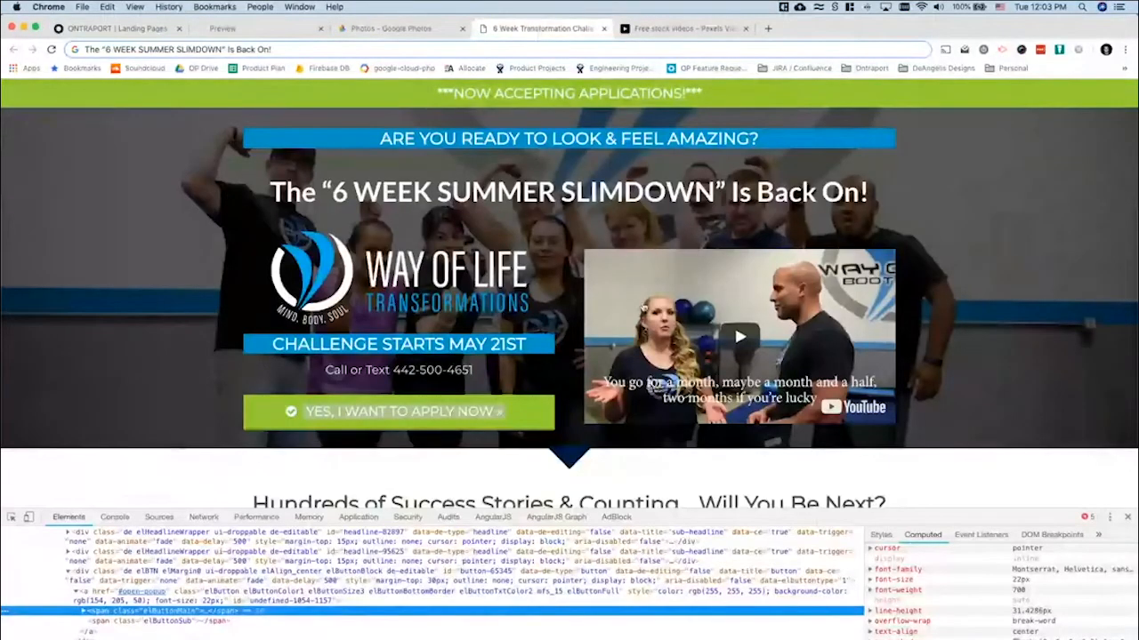
{"action": "scroll", "coordinate": [1014, 224], "scroll_direction": "down", "scroll_amount": 5}
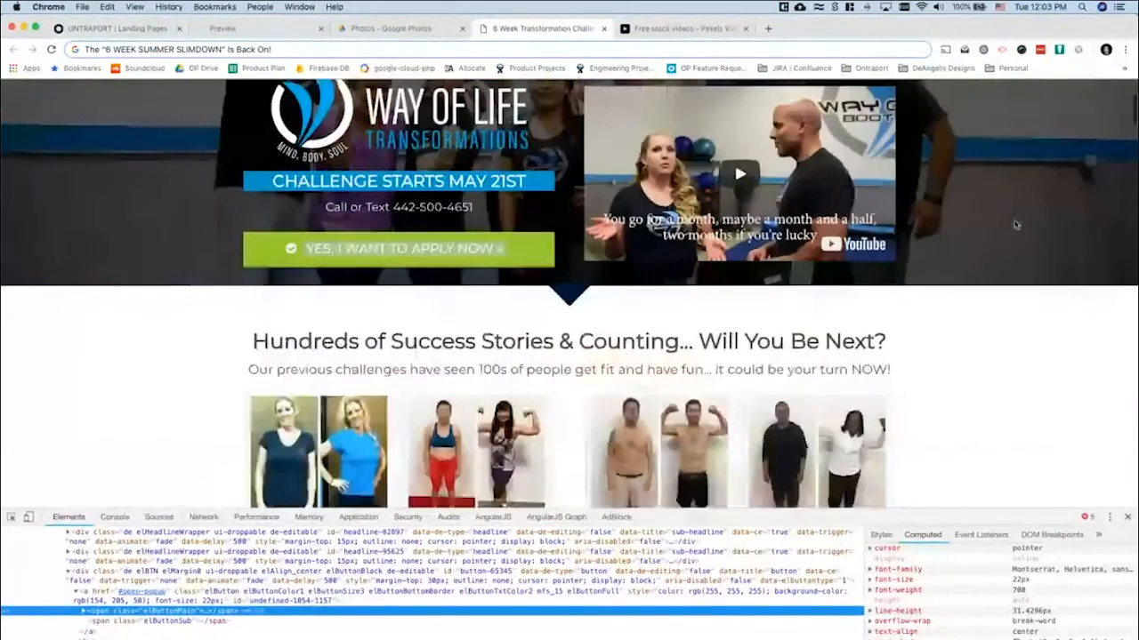
{"action": "scroll", "coordinate": [1014, 224], "scroll_direction": "up", "scroll_amount": 5}
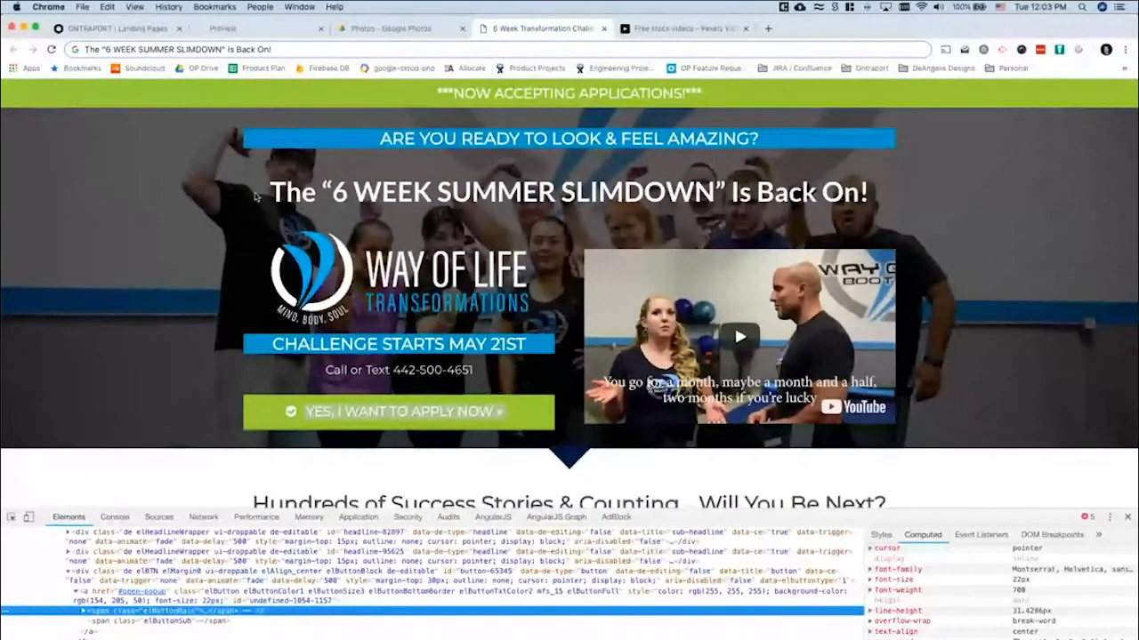
{"action": "left_click", "coordinate": [252, 461]}
{"action": "scroll", "coordinate": [457, 366], "scroll_direction": "down", "scroll_amount": 5}
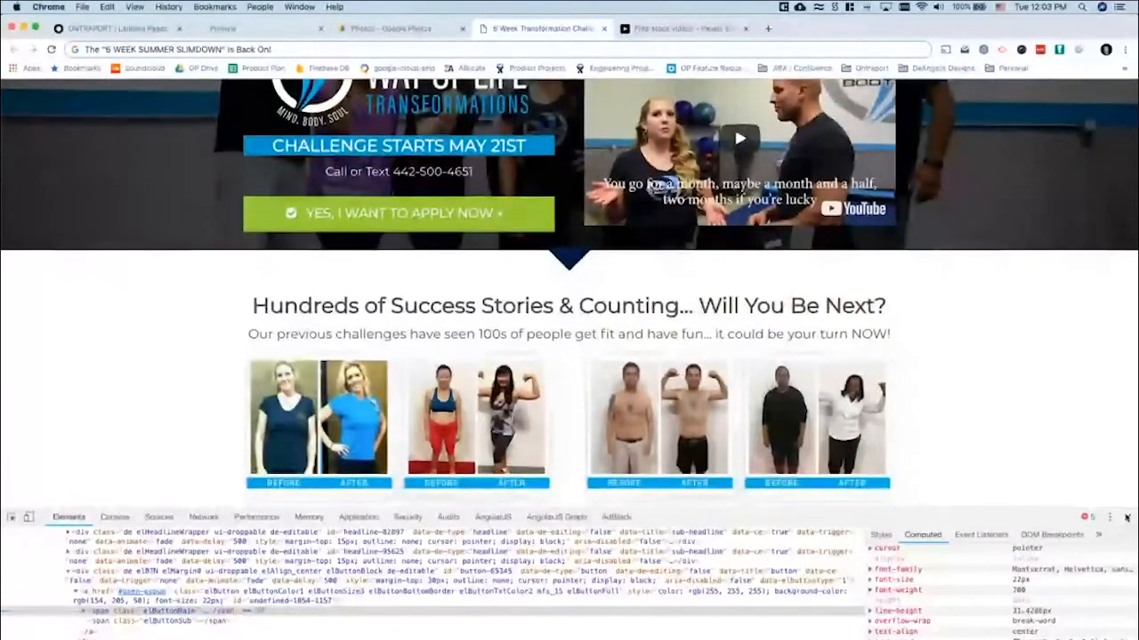
{"action": "left_click", "coordinate": [1127, 516]}
{"action": "scroll", "coordinate": [1010, 391], "scroll_direction": "up", "scroll_amount": 1}
{"action": "scroll", "coordinate": [1009, 391], "scroll_direction": "down", "scroll_amount": 4}
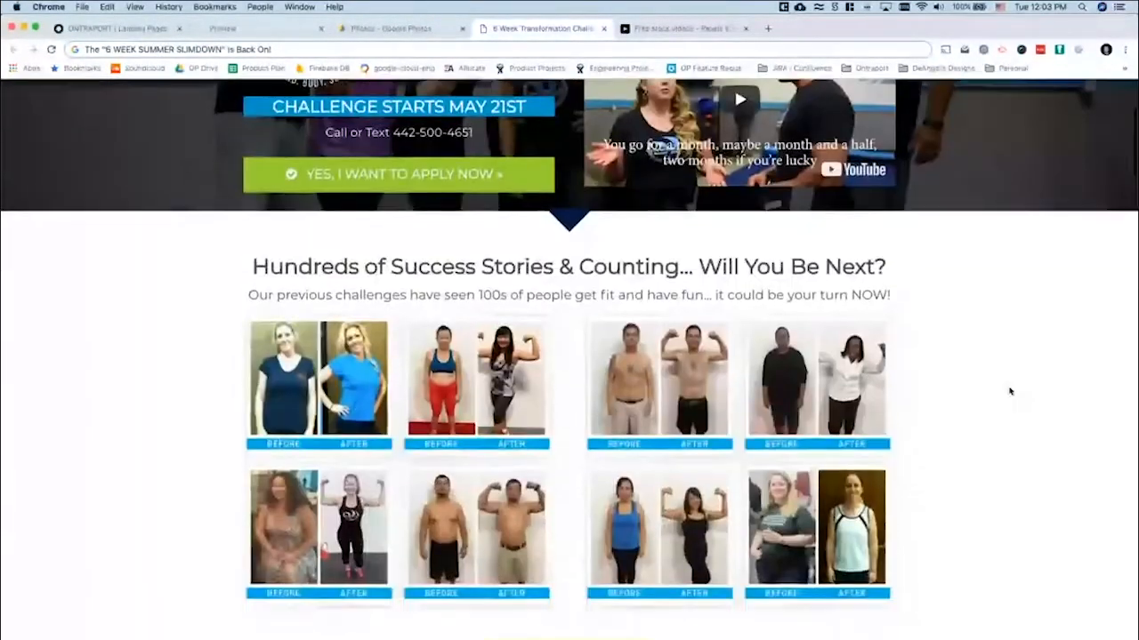
{"action": "scroll", "coordinate": [1009, 391], "scroll_direction": "up", "scroll_amount": 1}
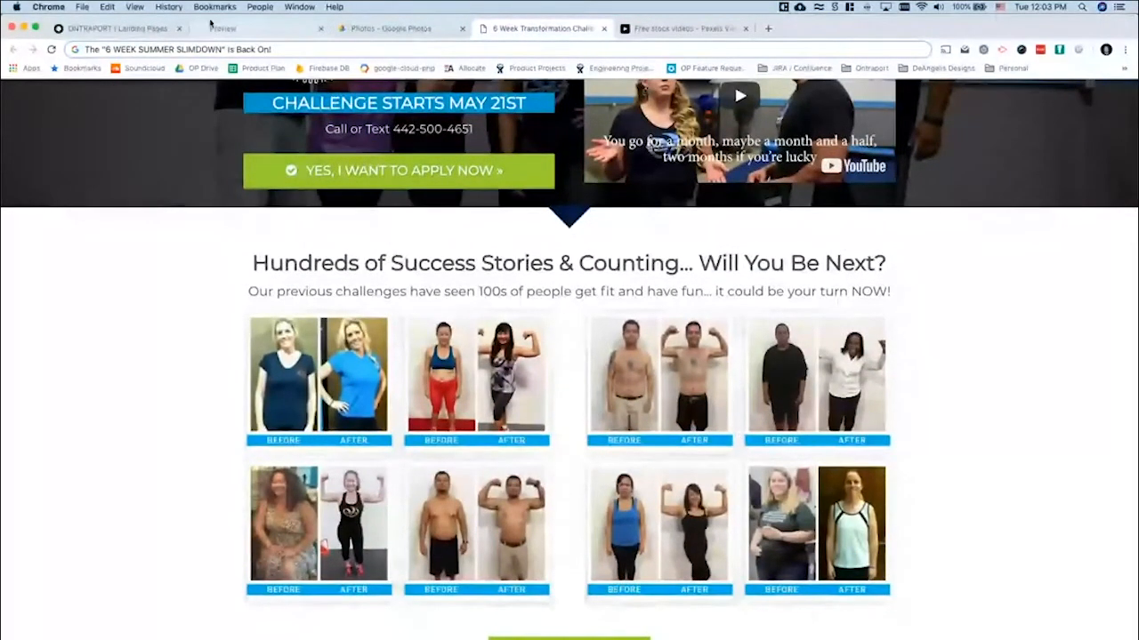
Return to the ONTRAPORT page editor and add two empty single-column blocks beneath the hero section
{"action": "left_click", "coordinate": [124, 27]}
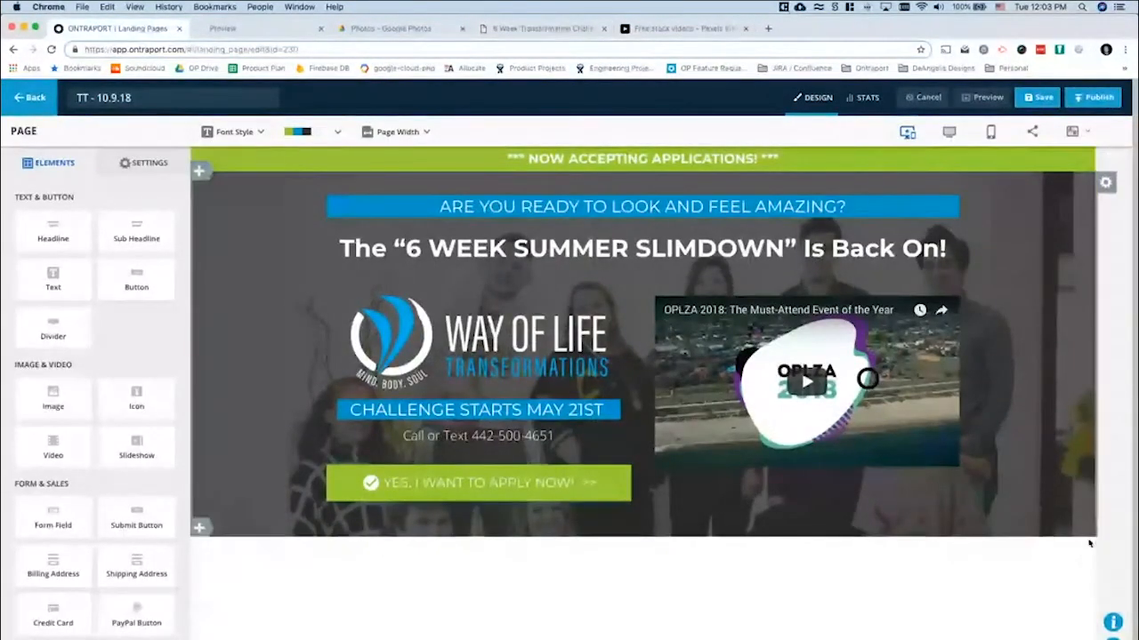
{"action": "left_click", "coordinate": [199, 528]}
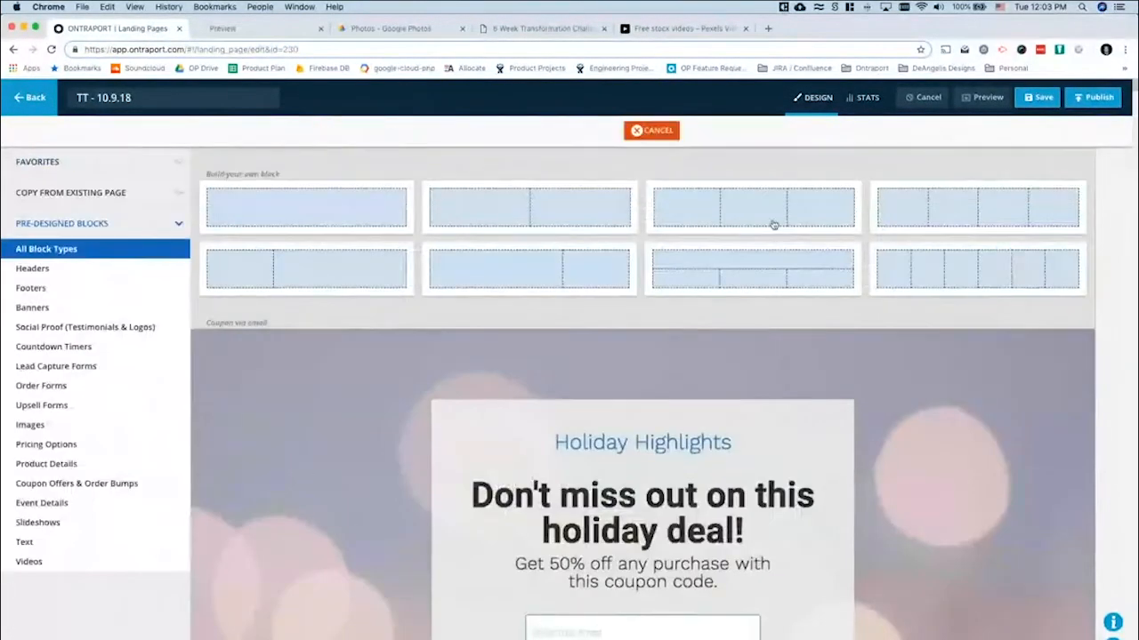
{"action": "left_click", "coordinate": [318, 207]}
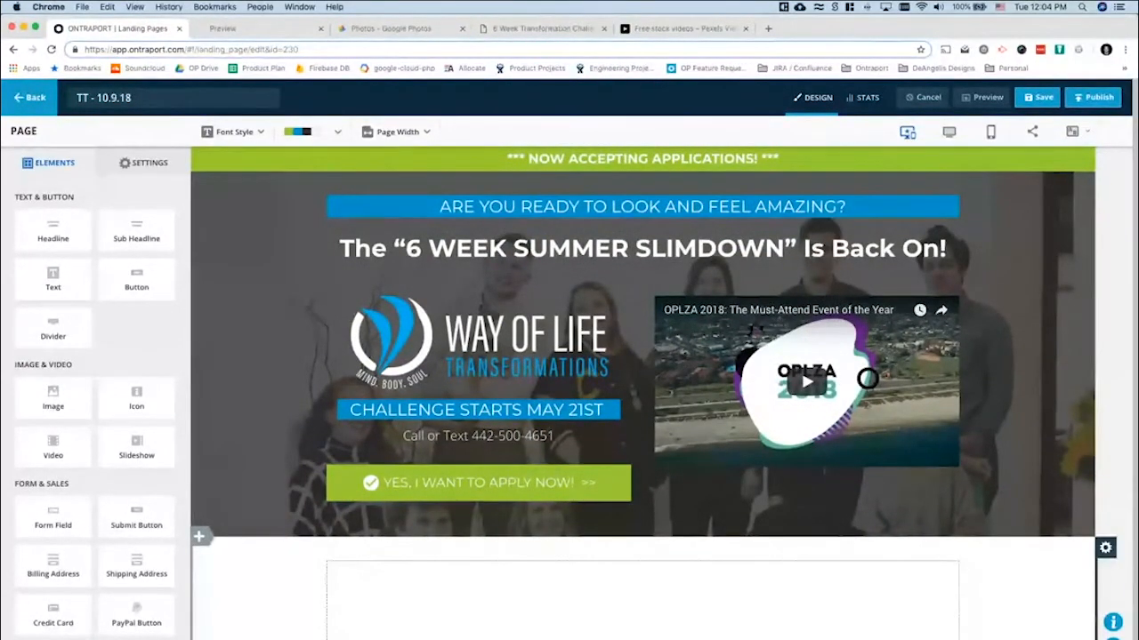
{"action": "left_click", "coordinate": [199, 537]}
{"action": "left_click", "coordinate": [260, 195]}
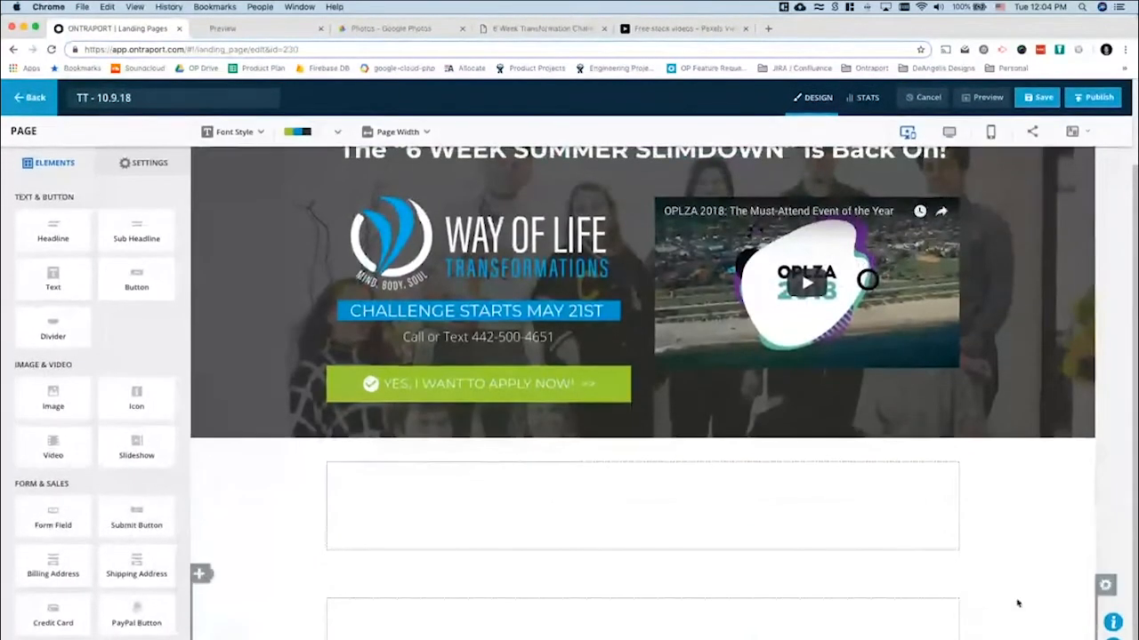
Give the lower of the two new blocks a solid Dark background colour
{"action": "left_click", "coordinate": [1104, 585]}
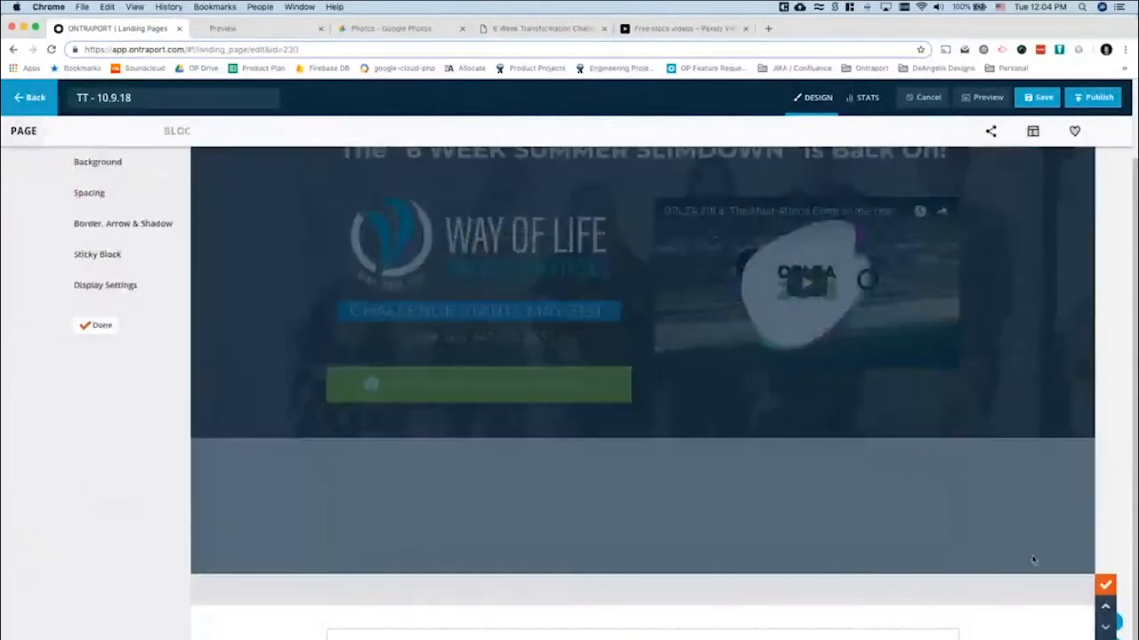
{"action": "left_click", "coordinate": [79, 170]}
{"action": "left_click", "coordinate": [80, 205]}
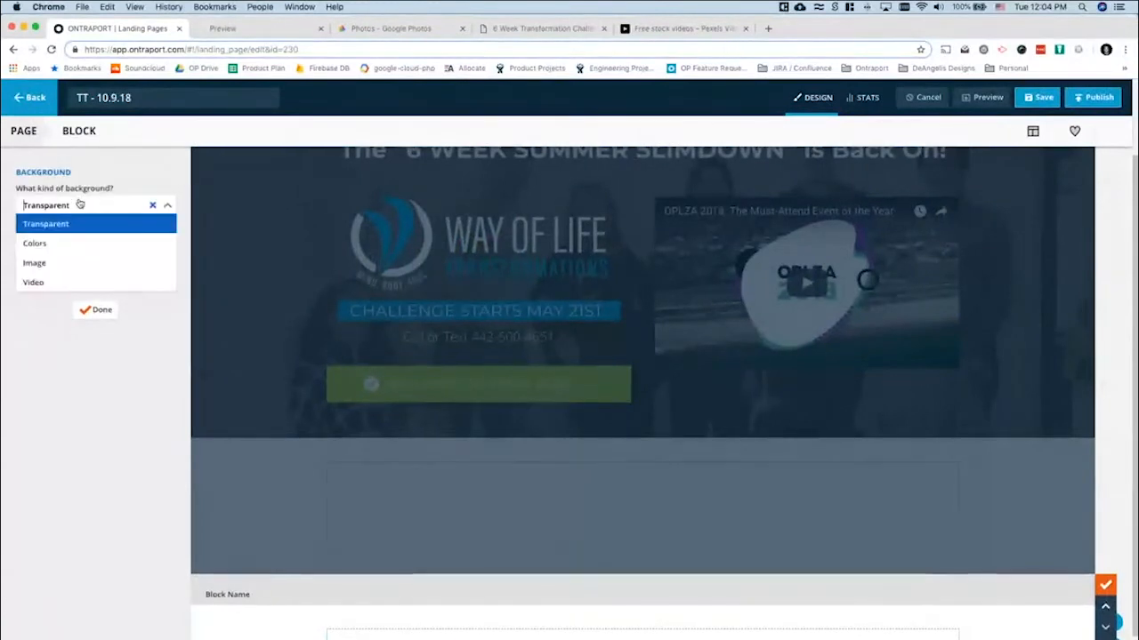
{"action": "left_click", "coordinate": [40, 241]}
{"action": "left_click", "coordinate": [55, 283]}
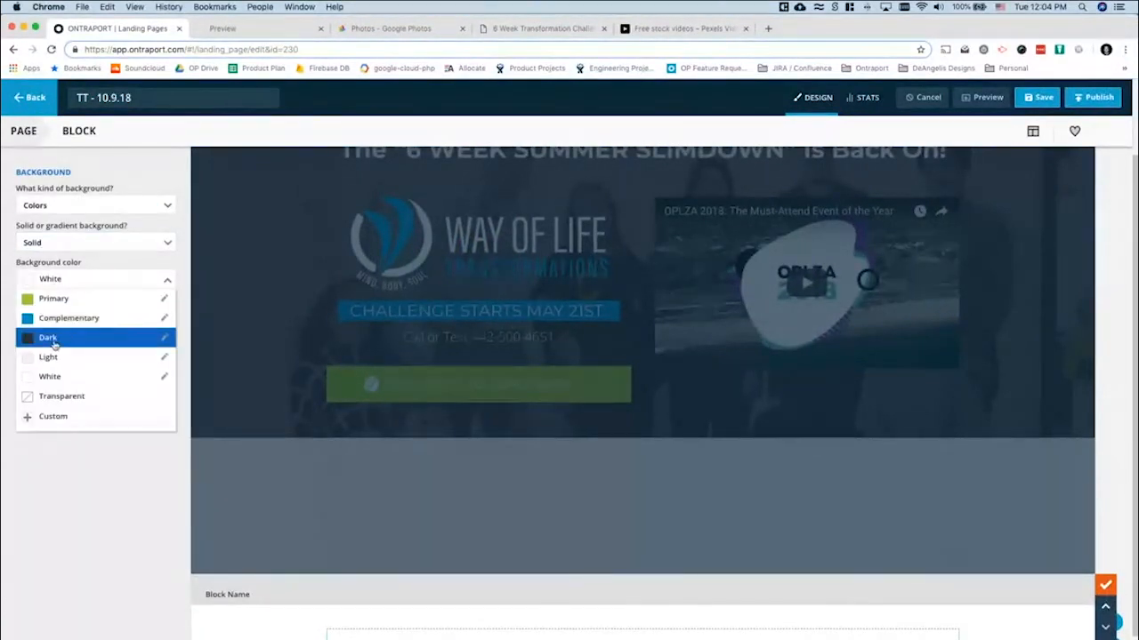
{"action": "left_click", "coordinate": [59, 342]}
{"action": "left_click", "coordinate": [94, 361]}
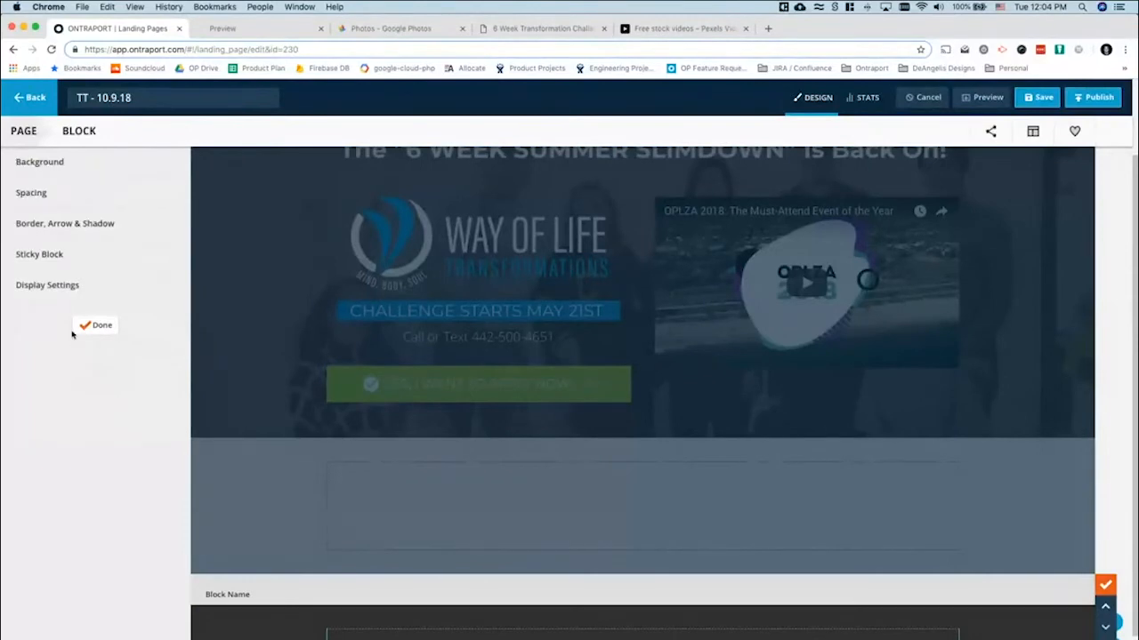
{"action": "left_click", "coordinate": [94, 327]}
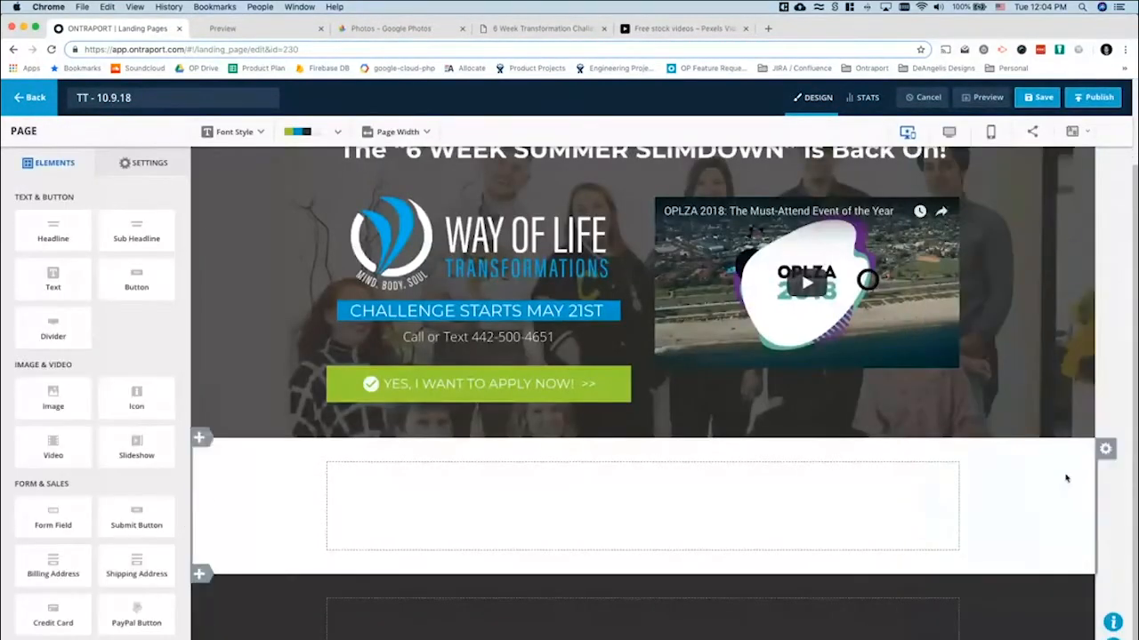
Add a Bottom arrow border to the empty white block directly below the hero
{"action": "left_click", "coordinate": [1107, 451]}
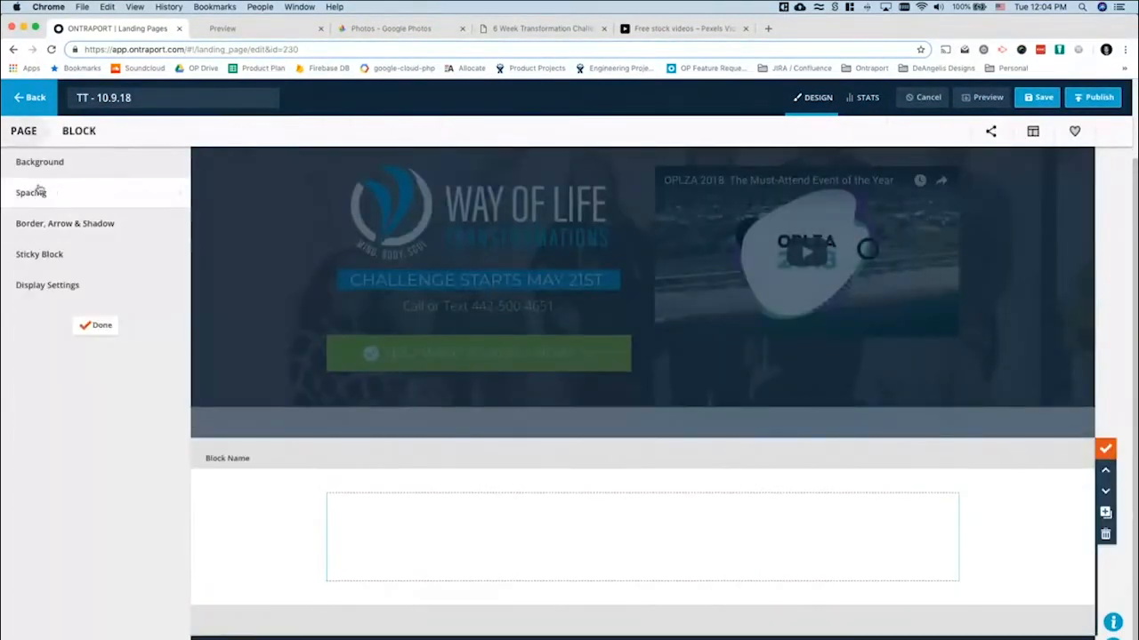
{"action": "left_click", "coordinate": [67, 223]}
{"action": "left_click", "coordinate": [65, 300]}
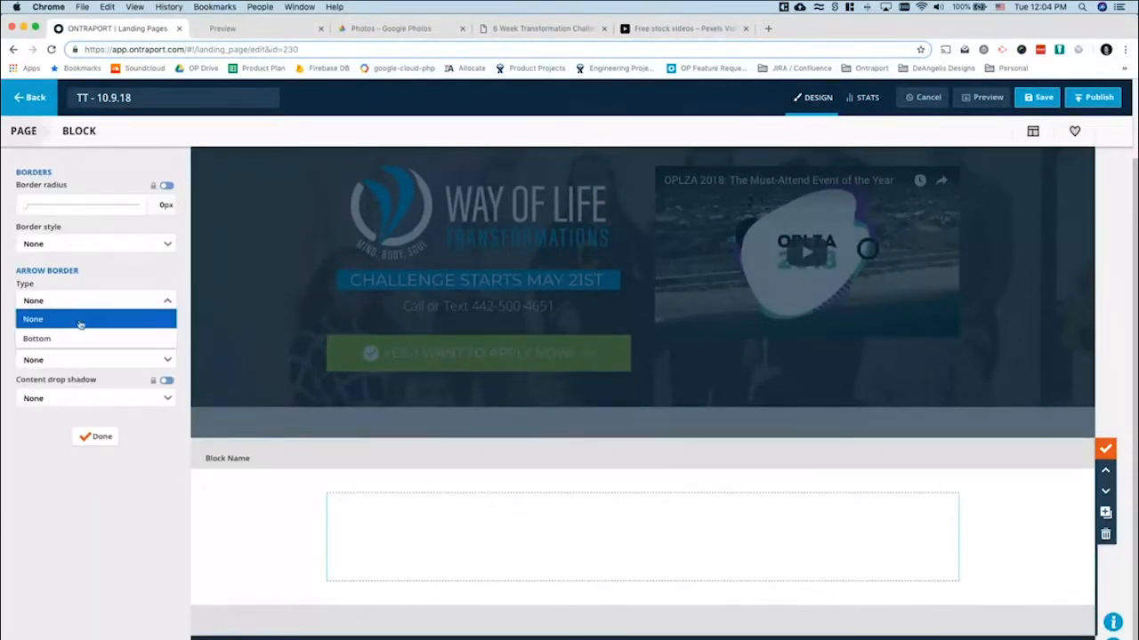
{"action": "left_click", "coordinate": [46, 340]}
{"action": "left_click", "coordinate": [93, 437]}
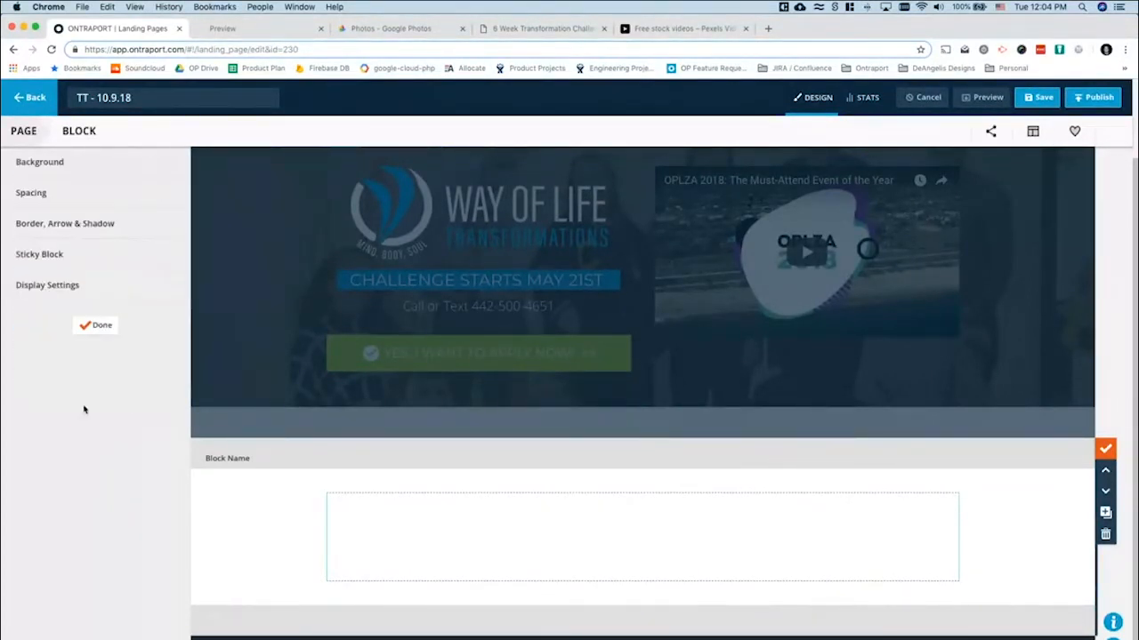
{"action": "left_click", "coordinate": [96, 326]}
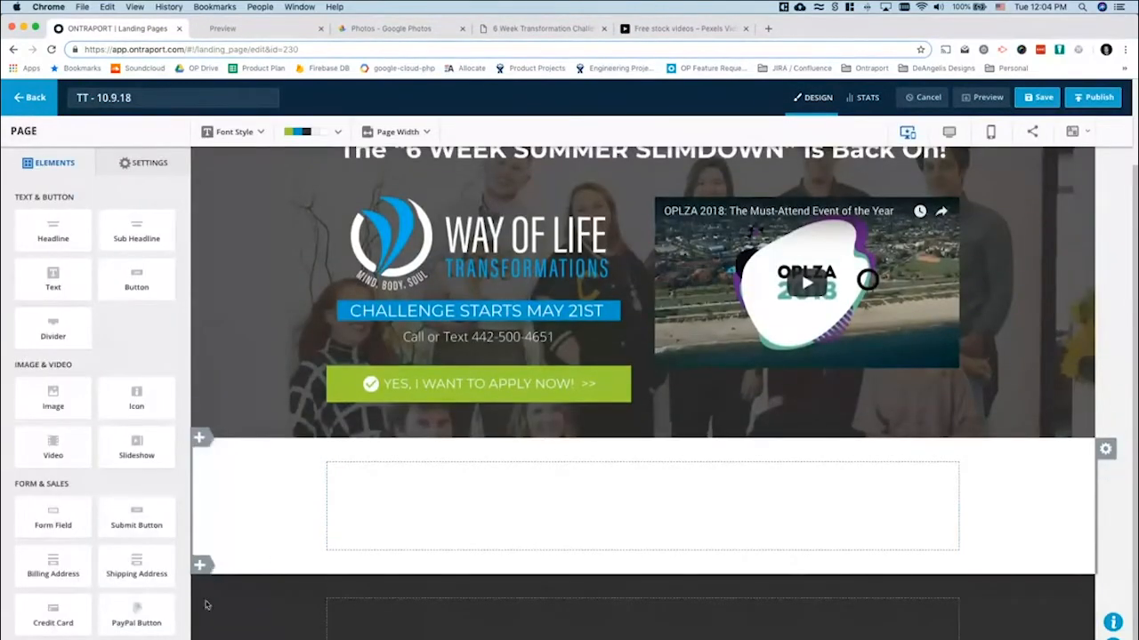
Place a Headline element in the white block and a Text element in the dark block below it
{"action": "left_click_drag", "start_coordinate": [53, 229], "coordinate": [628, 527]}
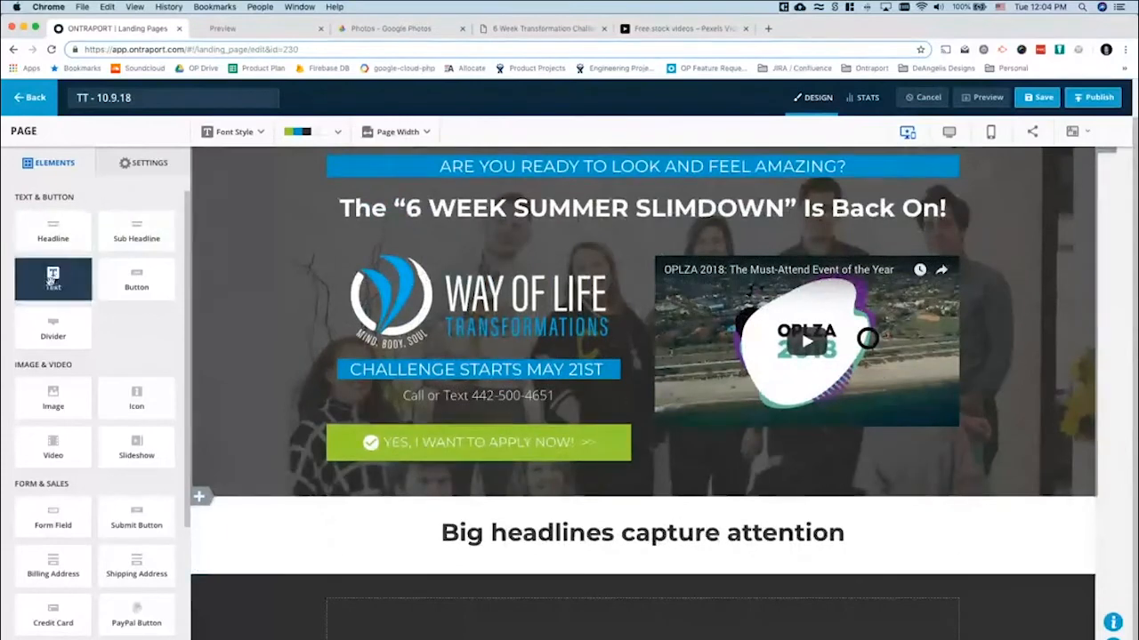
{"action": "left_click_drag", "start_coordinate": [51, 280], "coordinate": [631, 612]}
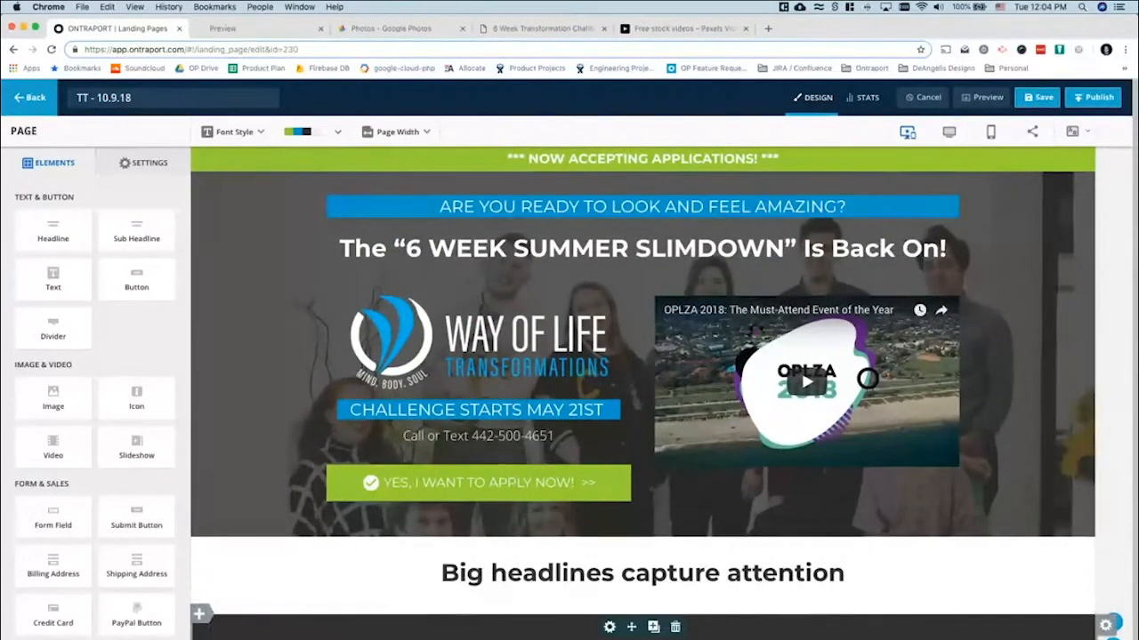
{"action": "left_click", "coordinate": [636, 638]}
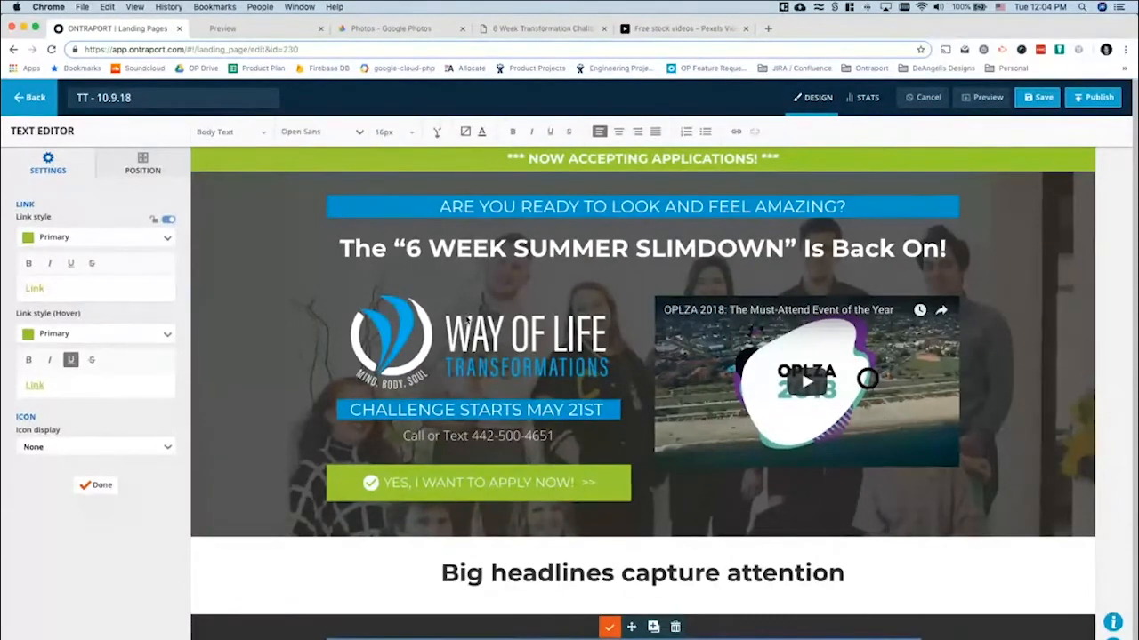
{"action": "left_click", "coordinate": [89, 491]}
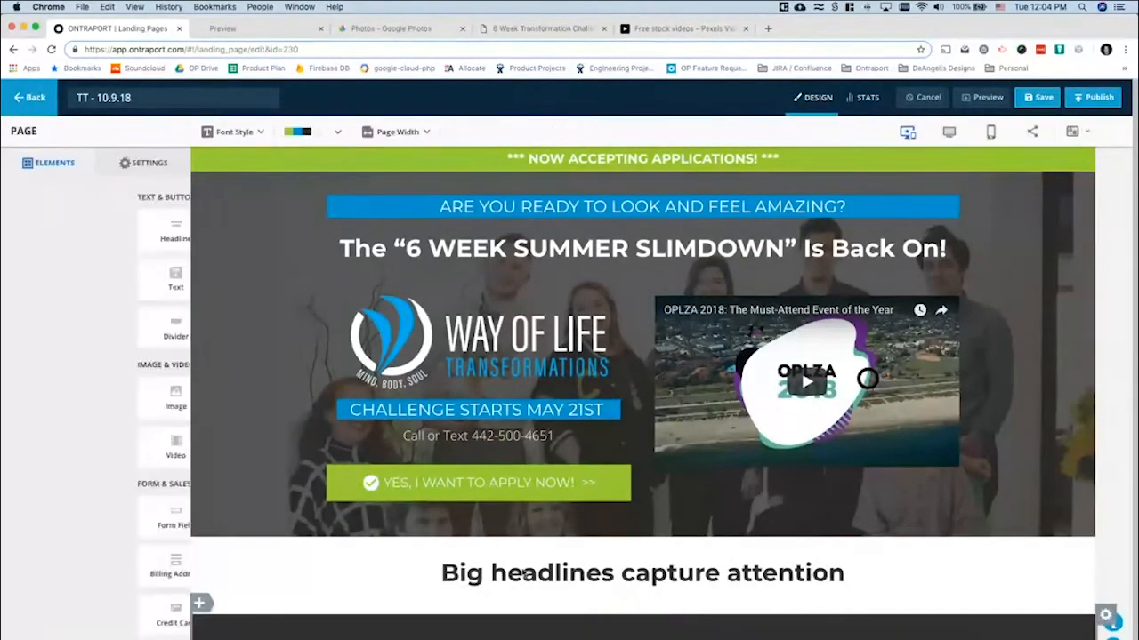
Change the headline block's background from transparent to a solid White colour
{"action": "left_click", "coordinate": [1106, 549]}
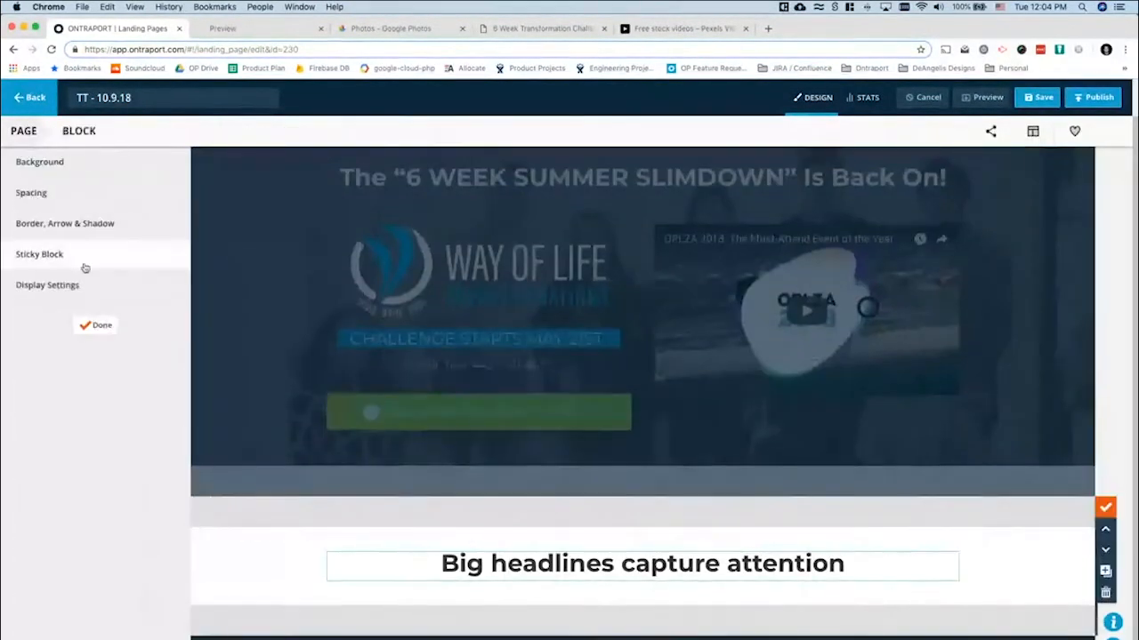
{"action": "left_click", "coordinate": [45, 166]}
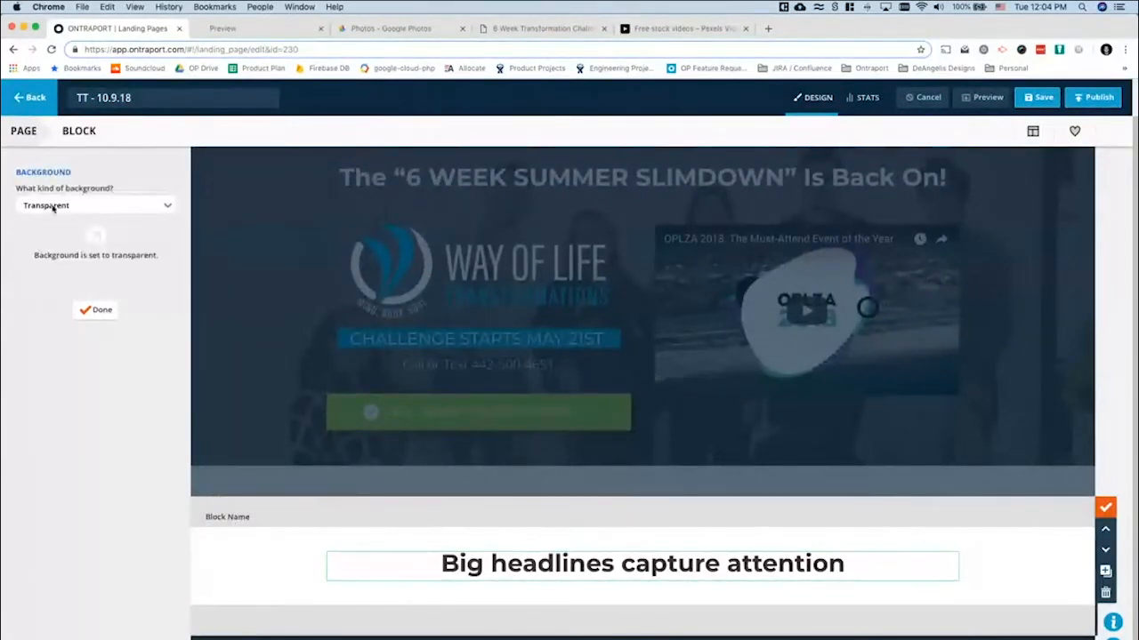
{"action": "left_click", "coordinate": [52, 209]}
{"action": "left_click", "coordinate": [39, 243]}
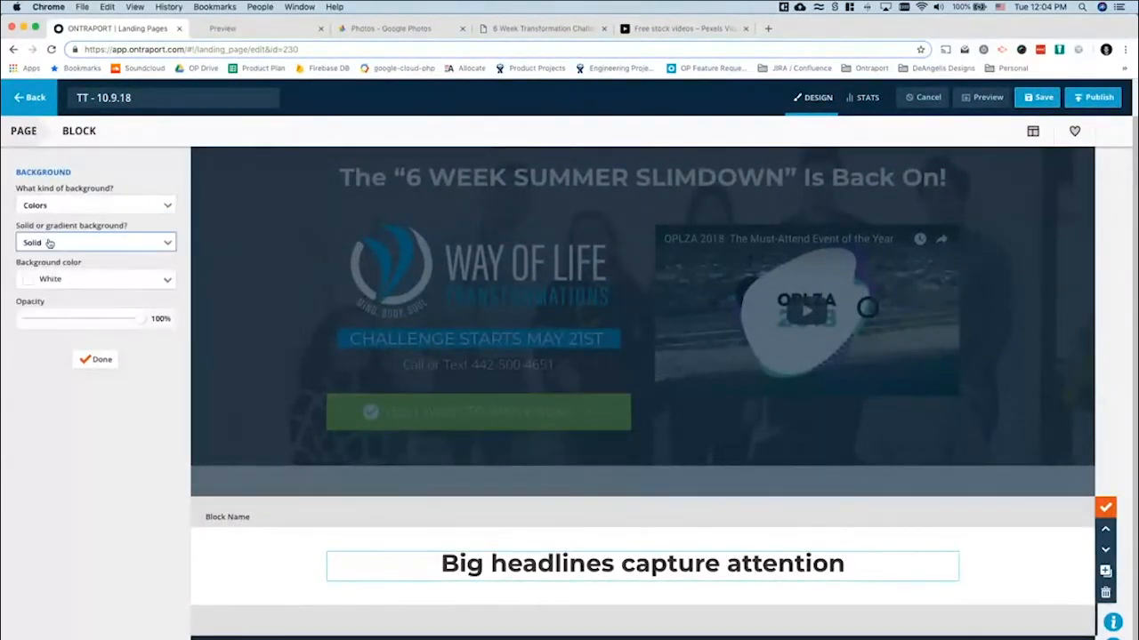
{"action": "left_click", "coordinate": [94, 361]}
{"action": "left_click", "coordinate": [94, 335]}
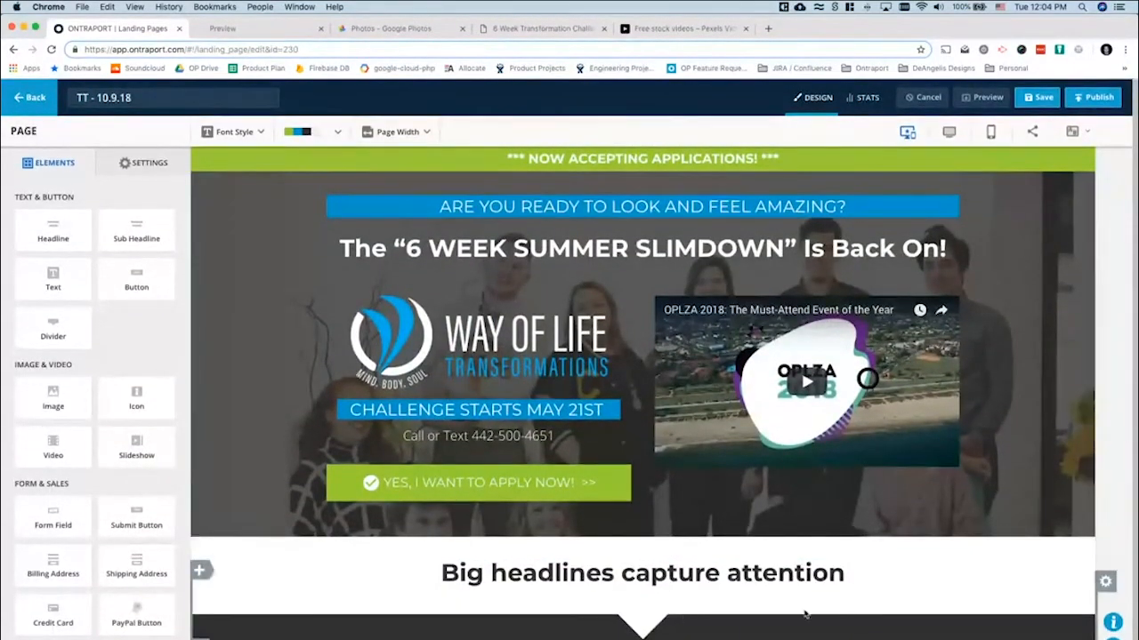
Set the headline block's arrow border type to None
{"action": "left_click", "coordinate": [1104, 548]}
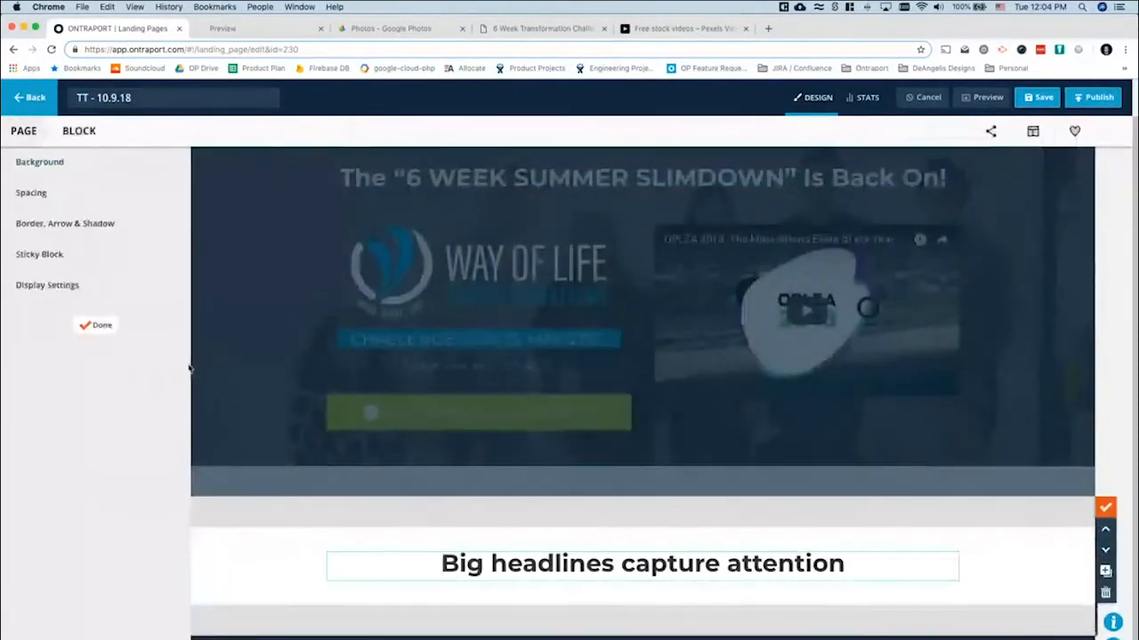
{"action": "left_click", "coordinate": [106, 234]}
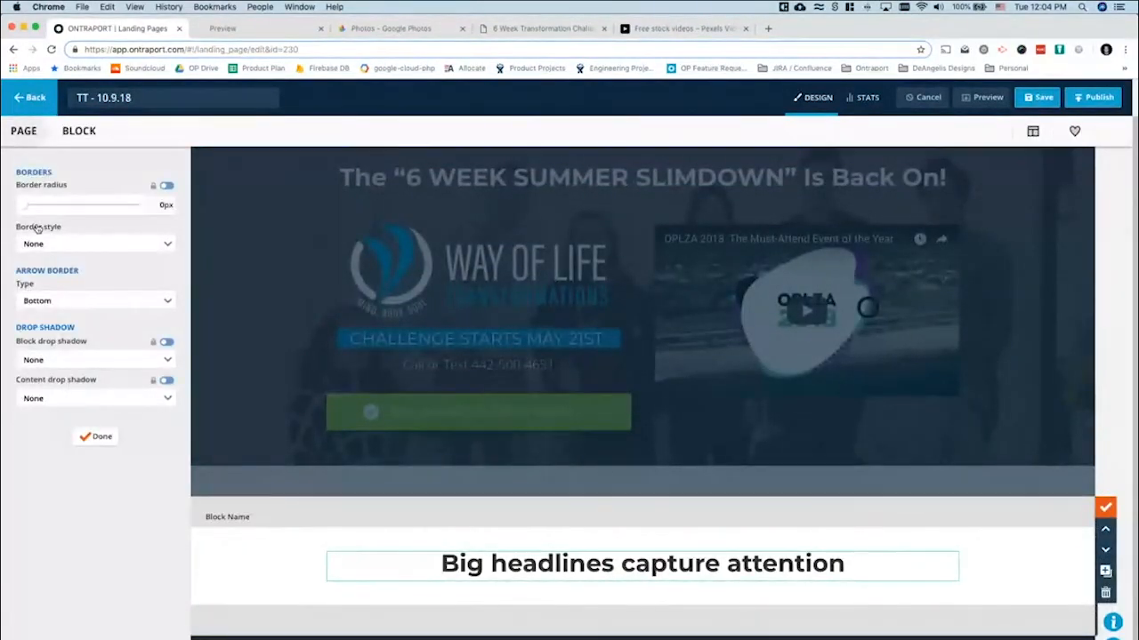
{"action": "left_click", "coordinate": [60, 302]}
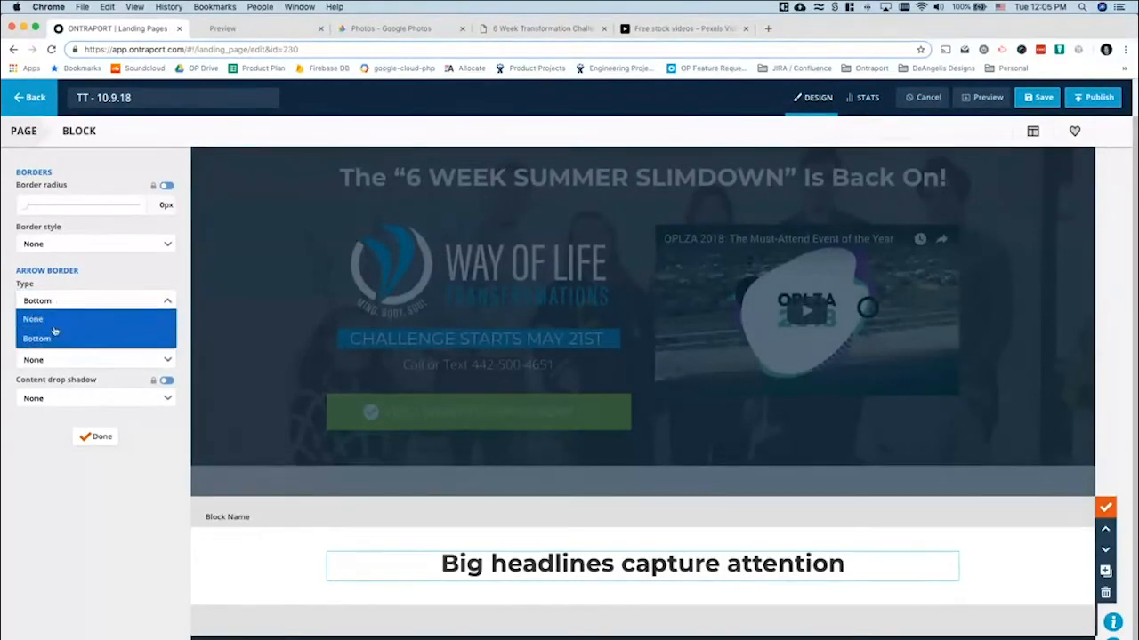
{"action": "left_click", "coordinate": [57, 320]}
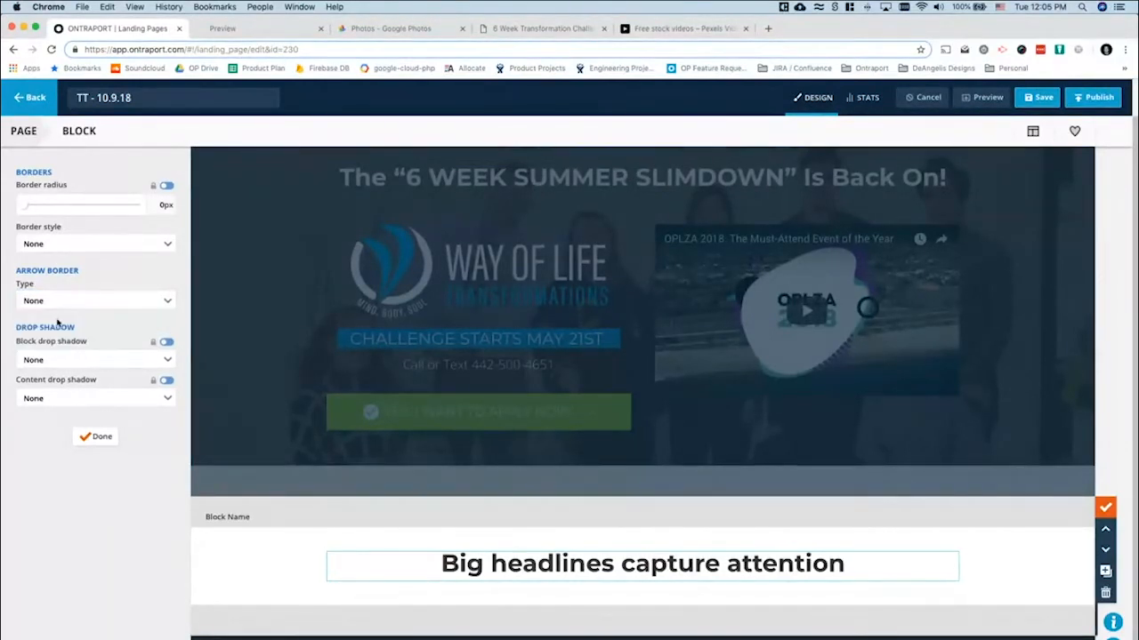
{"action": "left_click", "coordinate": [100, 437]}
{"action": "left_click", "coordinate": [97, 325]}
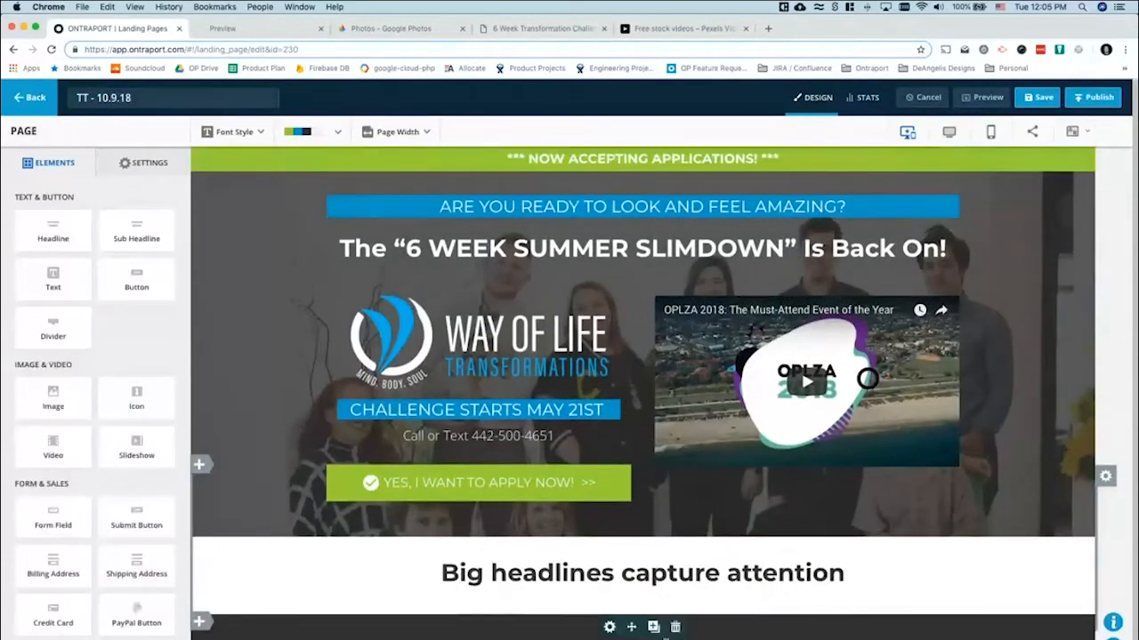
Delete the dark block below the headline block
{"action": "left_click", "coordinate": [1105, 626]}
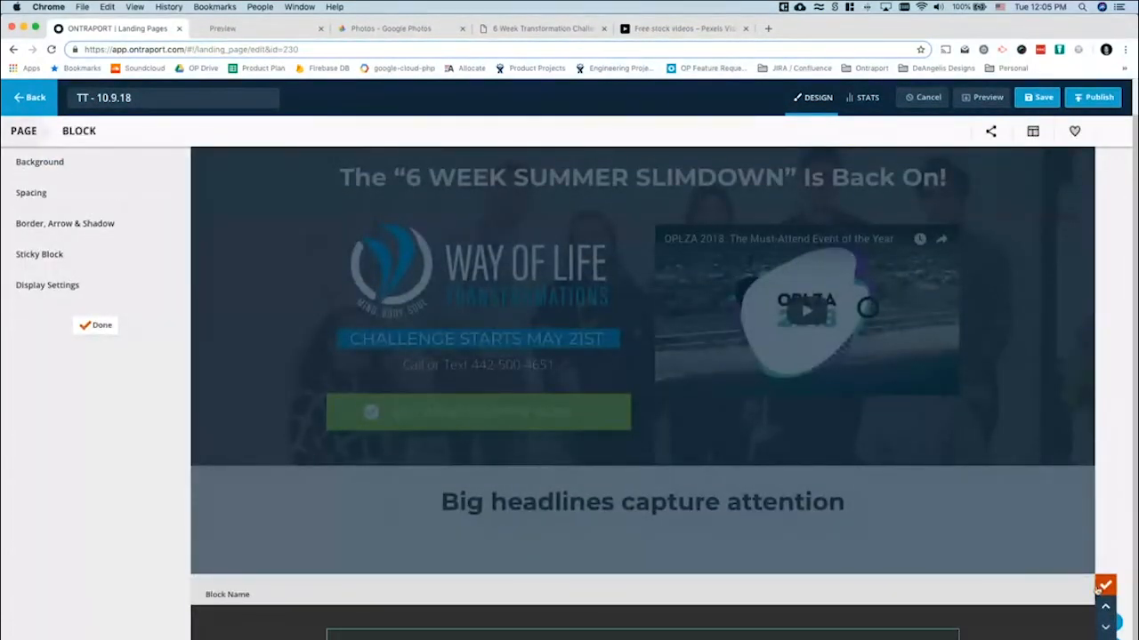
{"action": "left_click", "coordinate": [1105, 639]}
{"action": "left_click", "coordinate": [618, 346]}
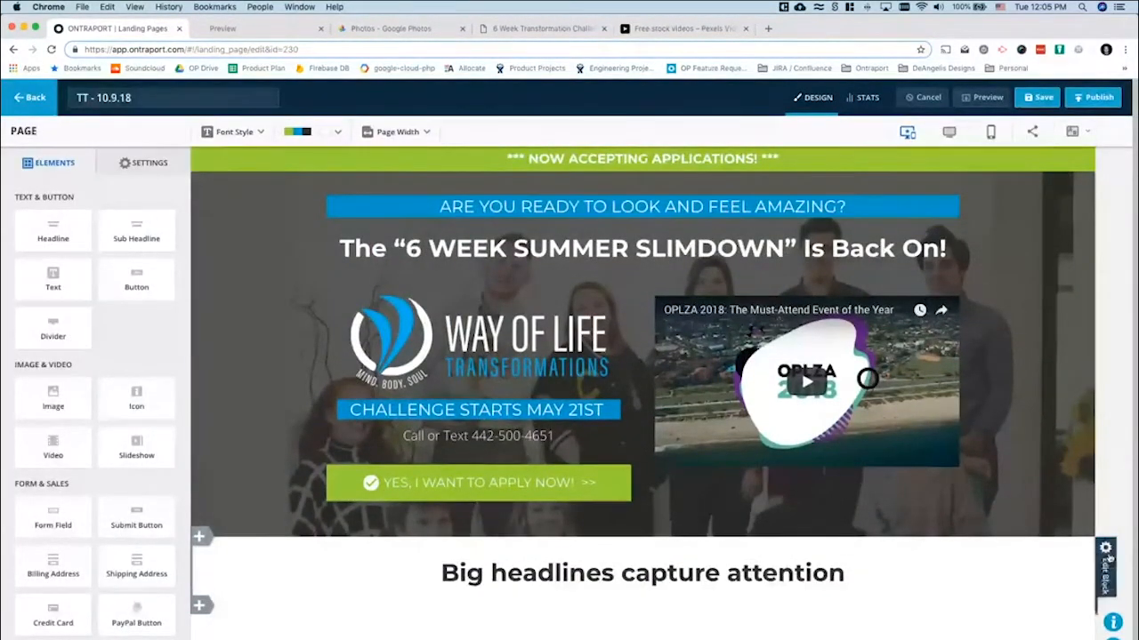
Replace the placeholder headline below the hero with "Hundreds of Success Stories & Counting... Will You Be Next?" copied from the reference page
{"action": "left_click", "coordinate": [1105, 547]}
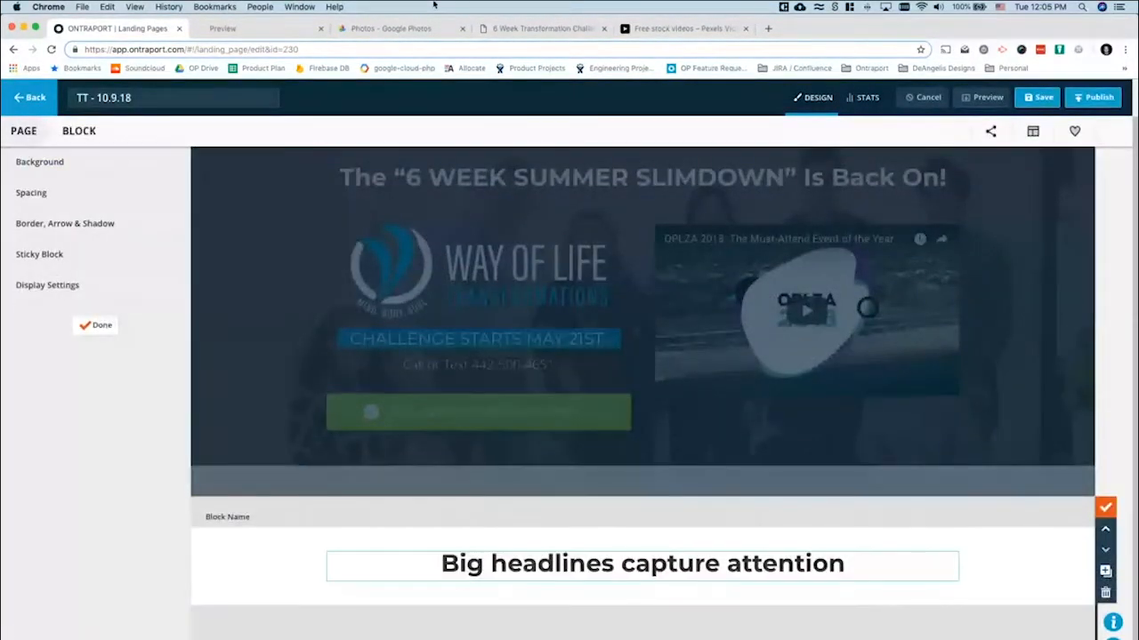
{"action": "left_click", "coordinate": [543, 29]}
{"action": "triple_click", "coordinate": [295, 265]}
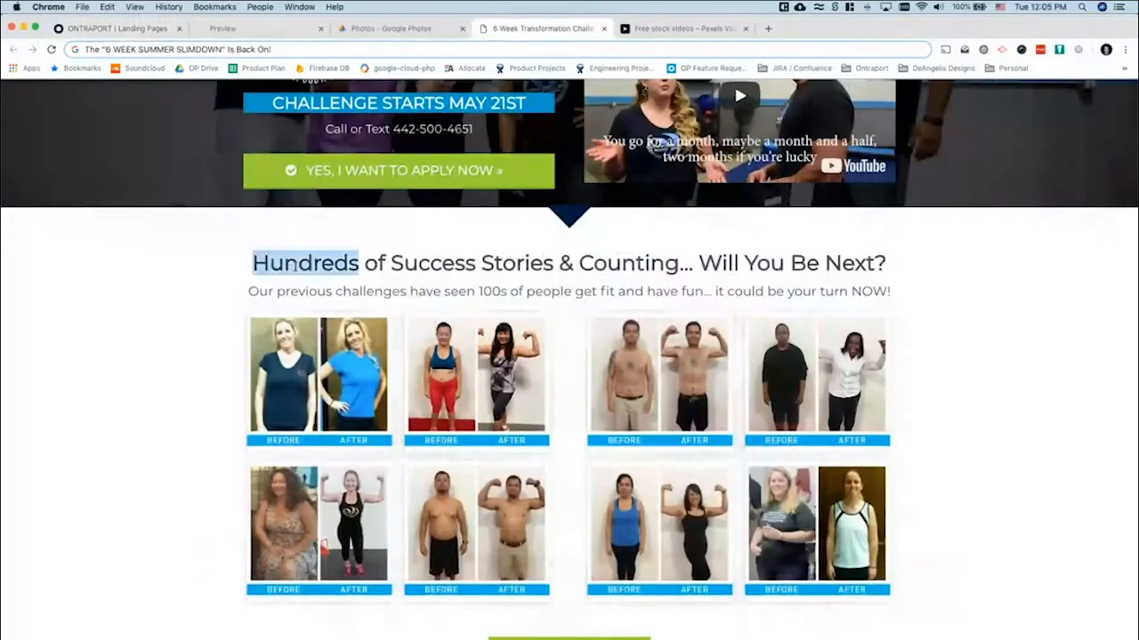
{"action": "left_click", "coordinate": [114, 28]}
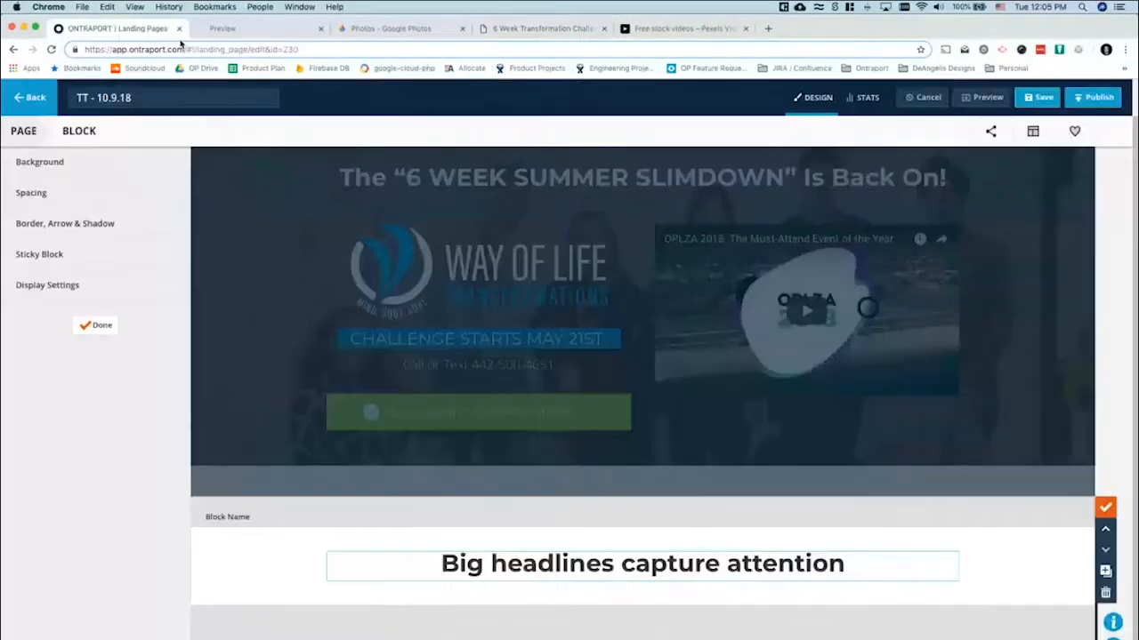
{"action": "left_click", "coordinate": [460, 577]}
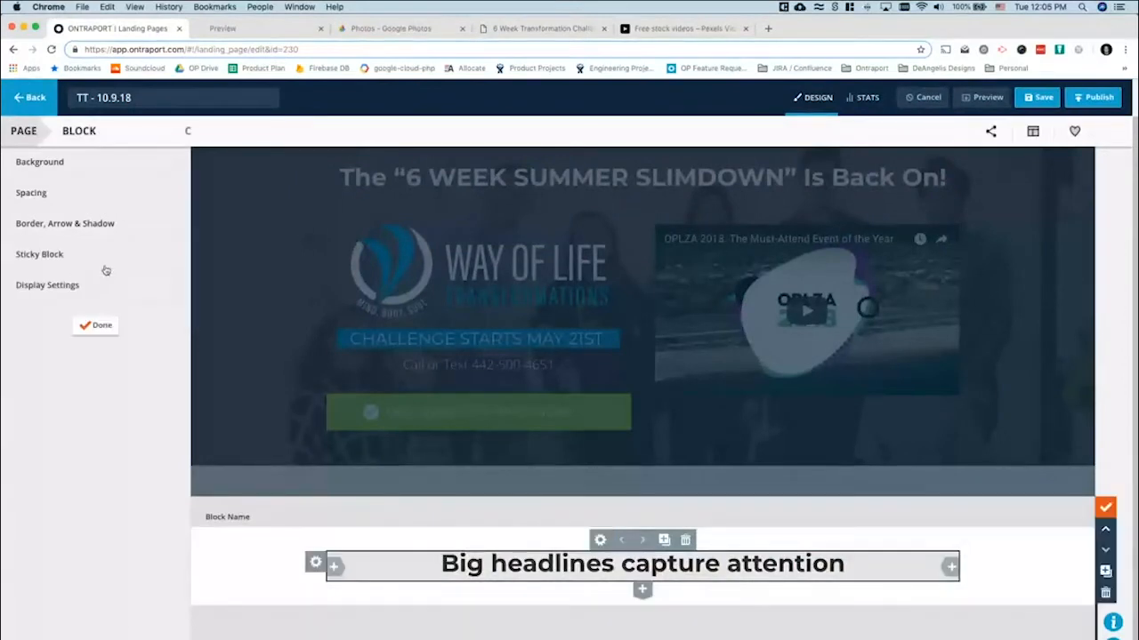
{"action": "left_click", "coordinate": [94, 325]}
{"action": "triple_click", "coordinate": [477, 576]}
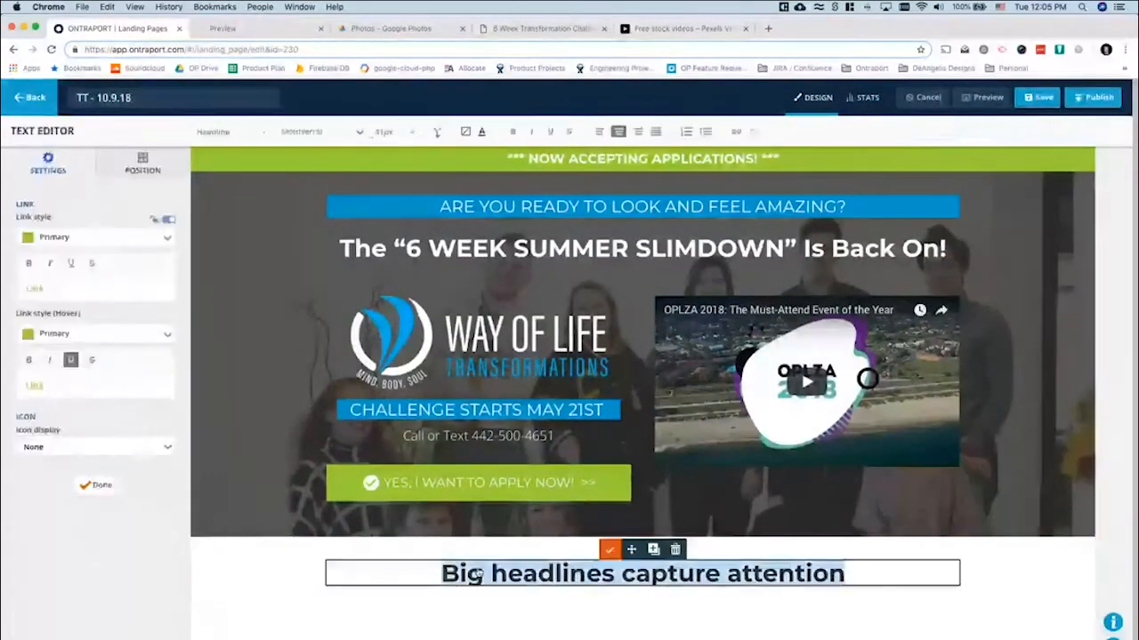
{"action": "type", "text": "You Be Next?"}
Format the success stories headline with the Sub Headline style and centre it
{"action": "triple_click", "coordinate": [518, 569]}
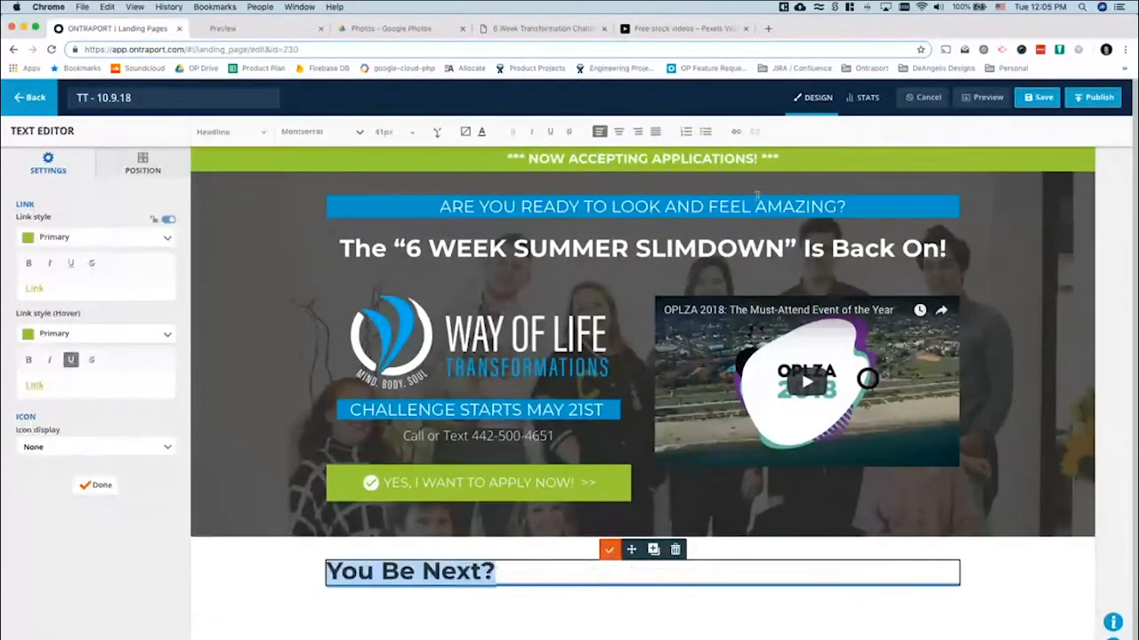
{"action": "left_click", "coordinate": [230, 131]}
{"action": "left_click", "coordinate": [227, 191]}
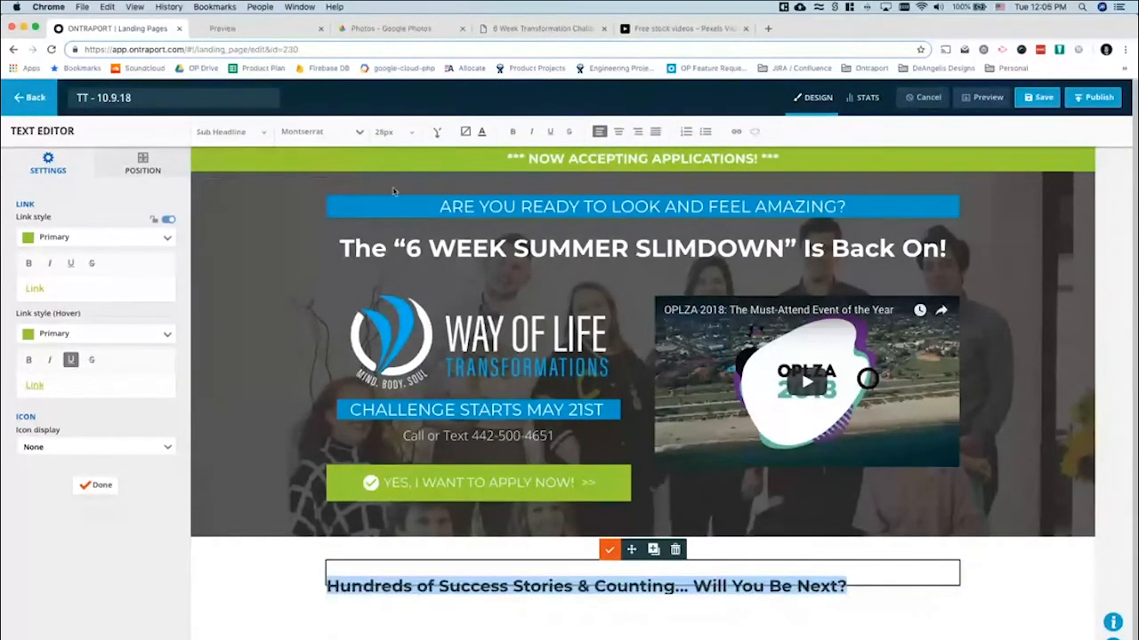
{"action": "left_click", "coordinate": [614, 133]}
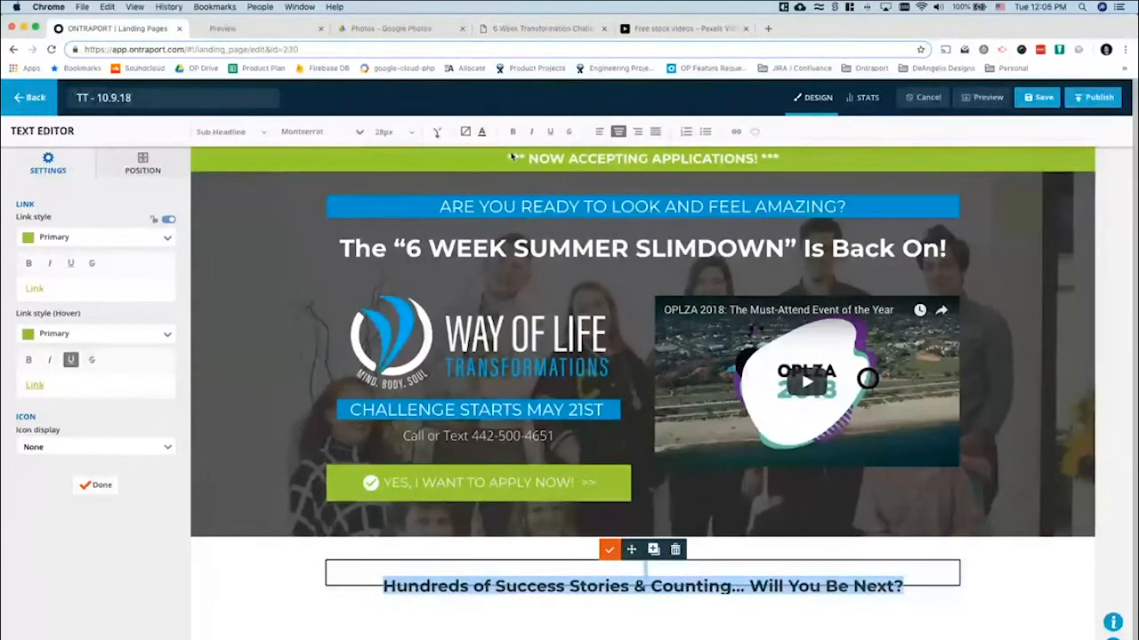
{"action": "key", "text": "Escape"}
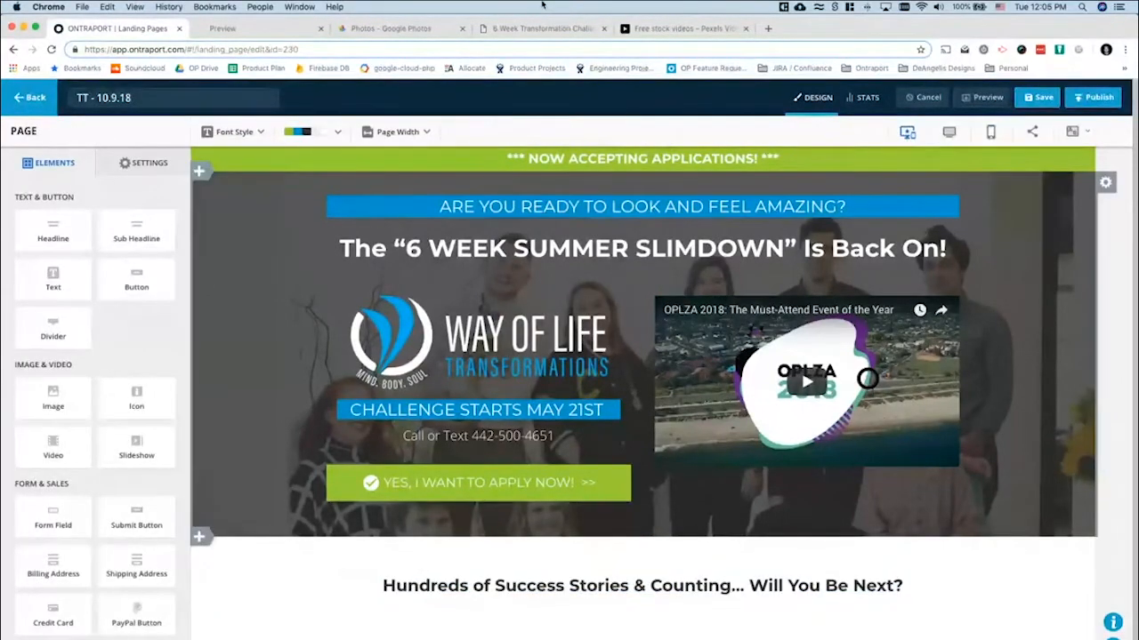
Review the reference page's layout from the hero and success stories through the countdown, testimonials and recipe for success sections
{"action": "left_click", "coordinate": [513, 29]}
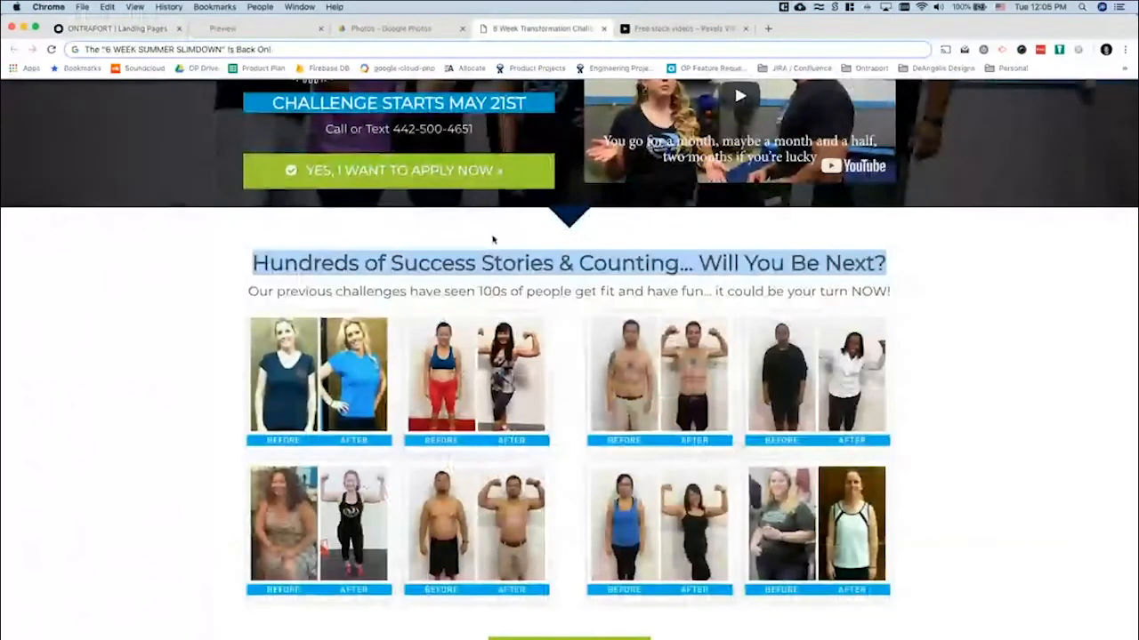
{"action": "scroll", "coordinate": [492, 218], "scroll_direction": "up", "scroll_amount": 3}
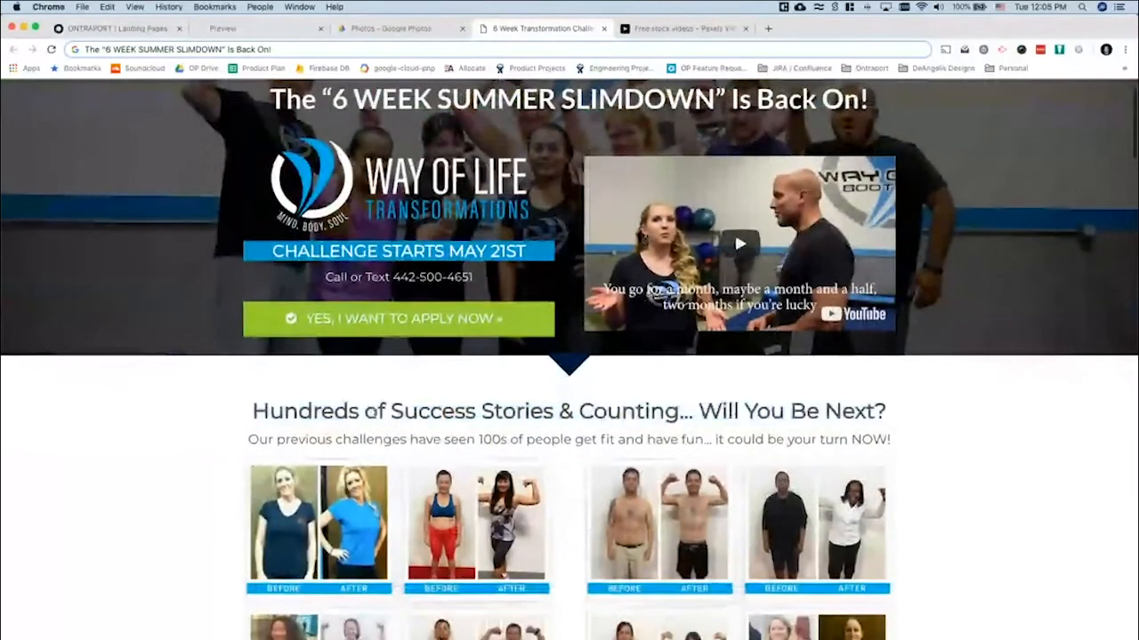
{"action": "scroll", "coordinate": [482, 258], "scroll_direction": "up", "scroll_amount": 2}
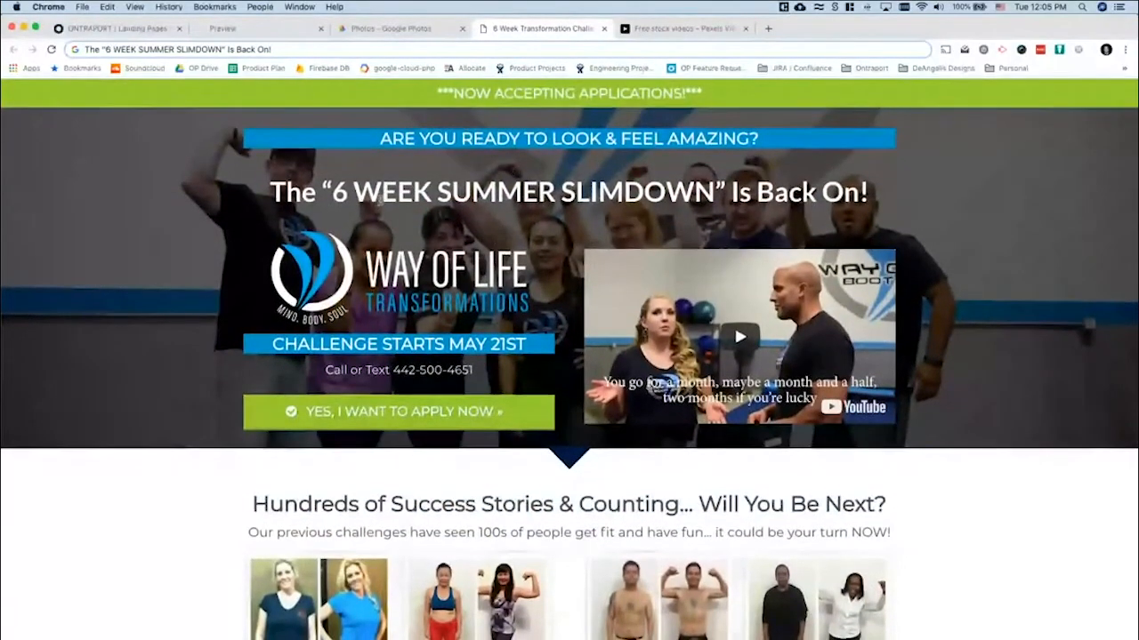
{"action": "scroll", "coordinate": [358, 418], "scroll_direction": "down", "scroll_amount": 5}
{"action": "scroll", "coordinate": [428, 418], "scroll_direction": "up", "scroll_amount": 5}
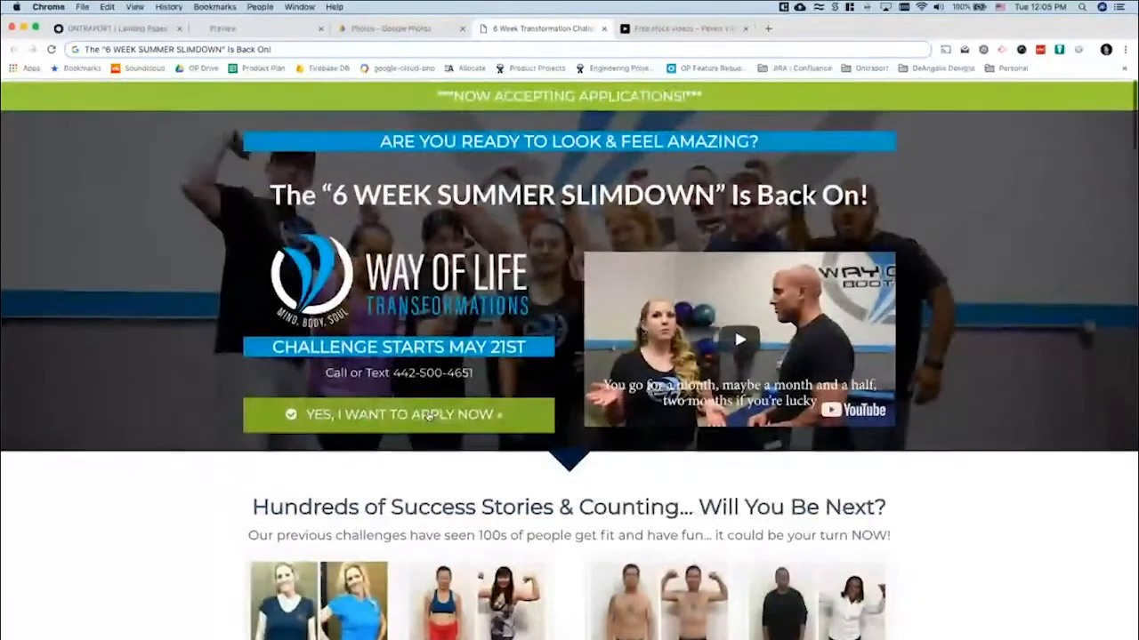
{"action": "scroll", "coordinate": [393, 610], "scroll_direction": "down", "scroll_amount": 10}
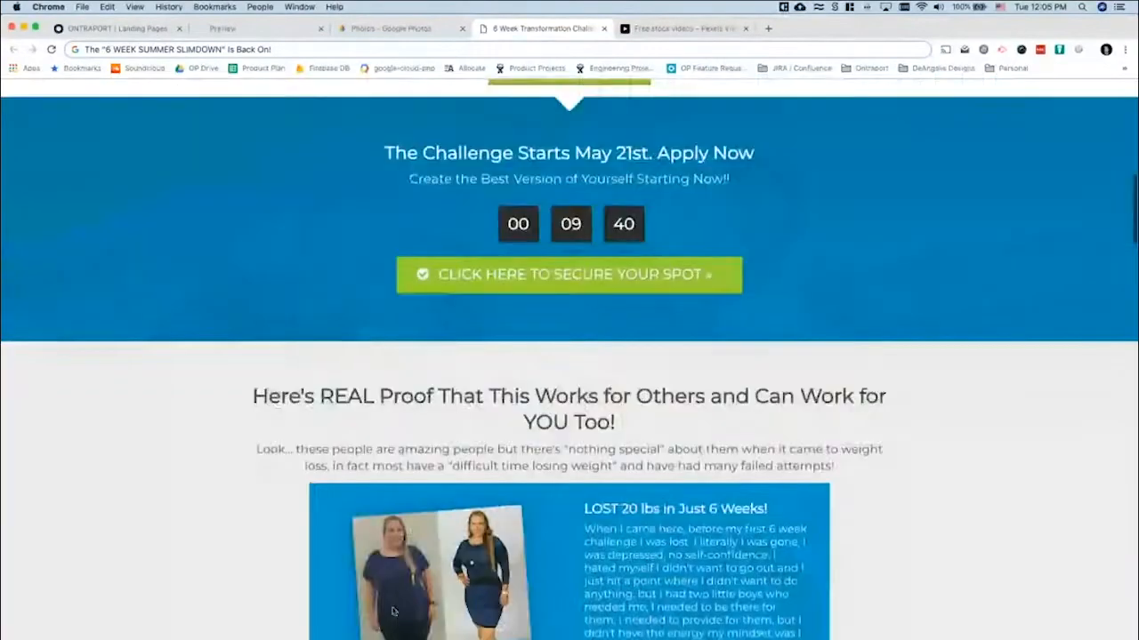
{"action": "scroll", "coordinate": [393, 610], "scroll_direction": "down", "scroll_amount": 15}
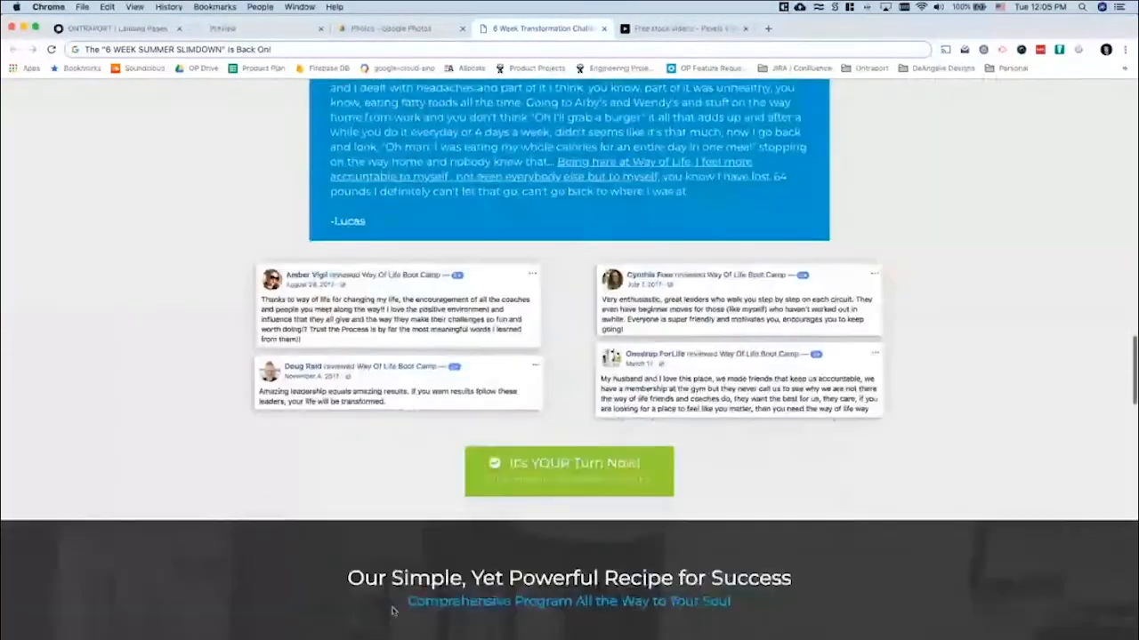
Switch to the ONTRAPORT page editor and apply the Headline style to the "Hundreds of Success Stories & Counting... Will You Be Next?" heading
{"action": "scroll", "coordinate": [392, 611], "scroll_direction": "up", "scroll_amount": 15}
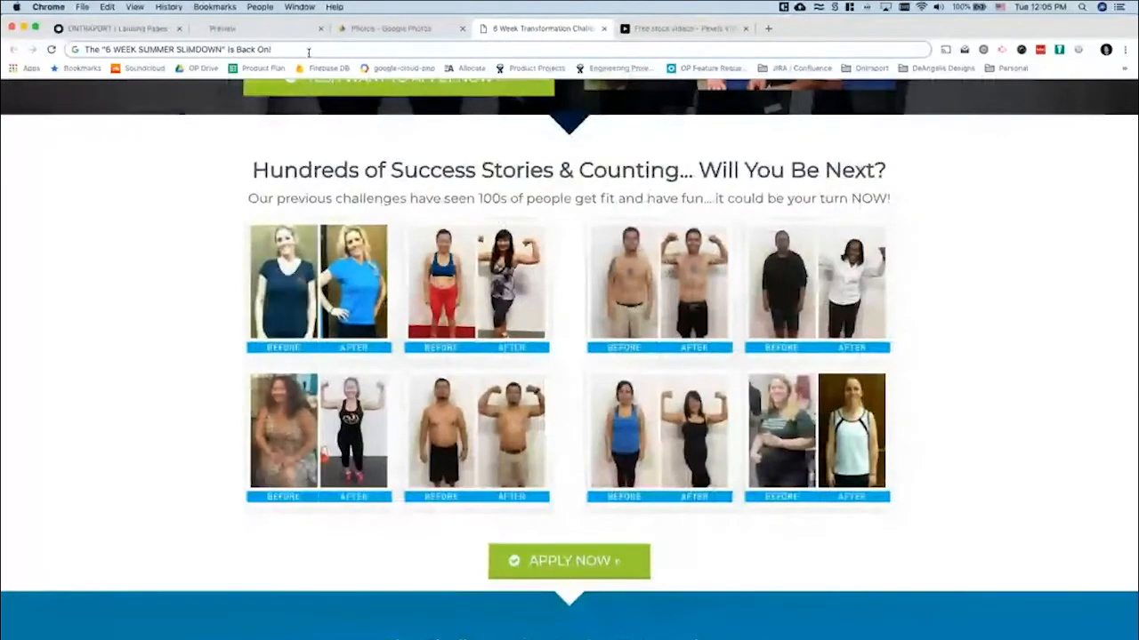
{"action": "left_click", "coordinate": [116, 28]}
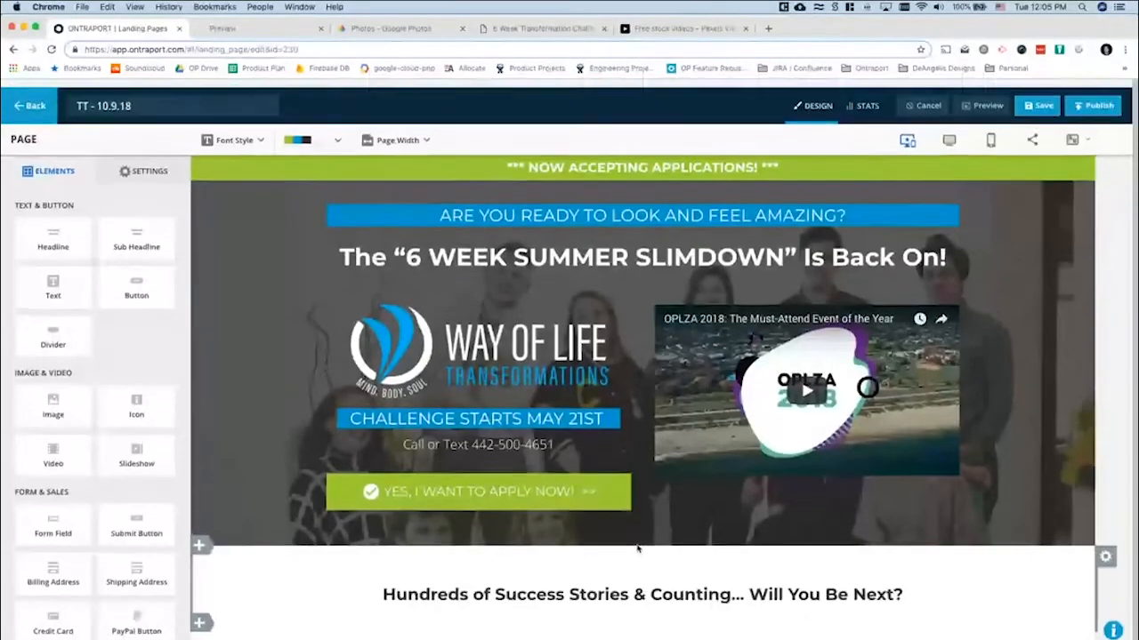
{"action": "left_click", "coordinate": [447, 590]}
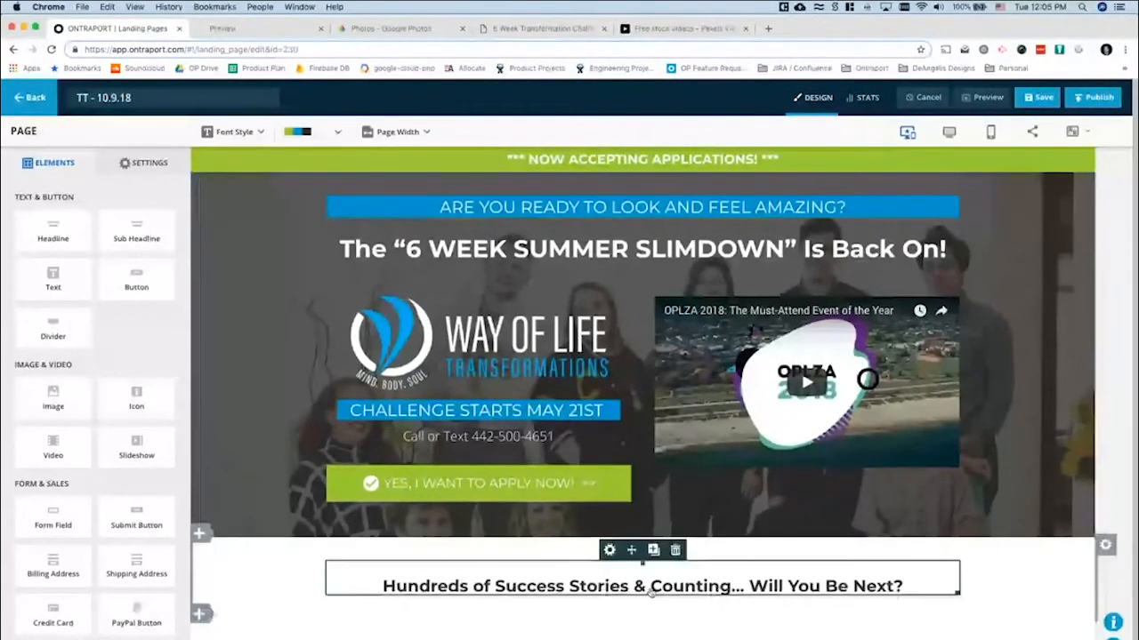
{"action": "left_click", "coordinate": [448, 589]}
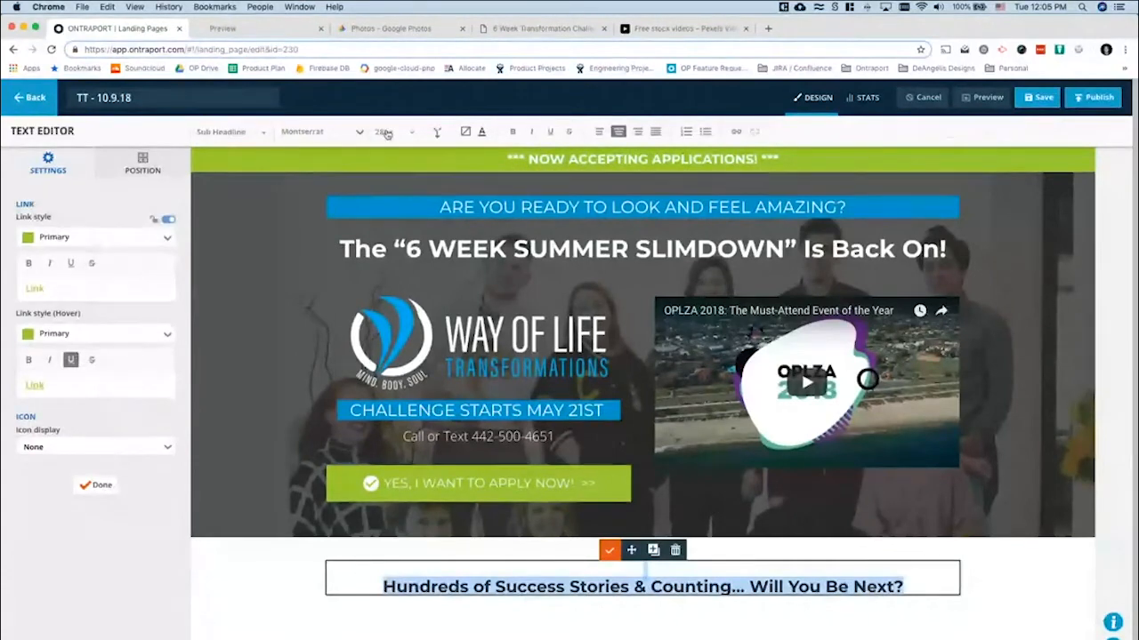
{"action": "left_click", "coordinate": [227, 132]}
{"action": "left_click", "coordinate": [287, 165]}
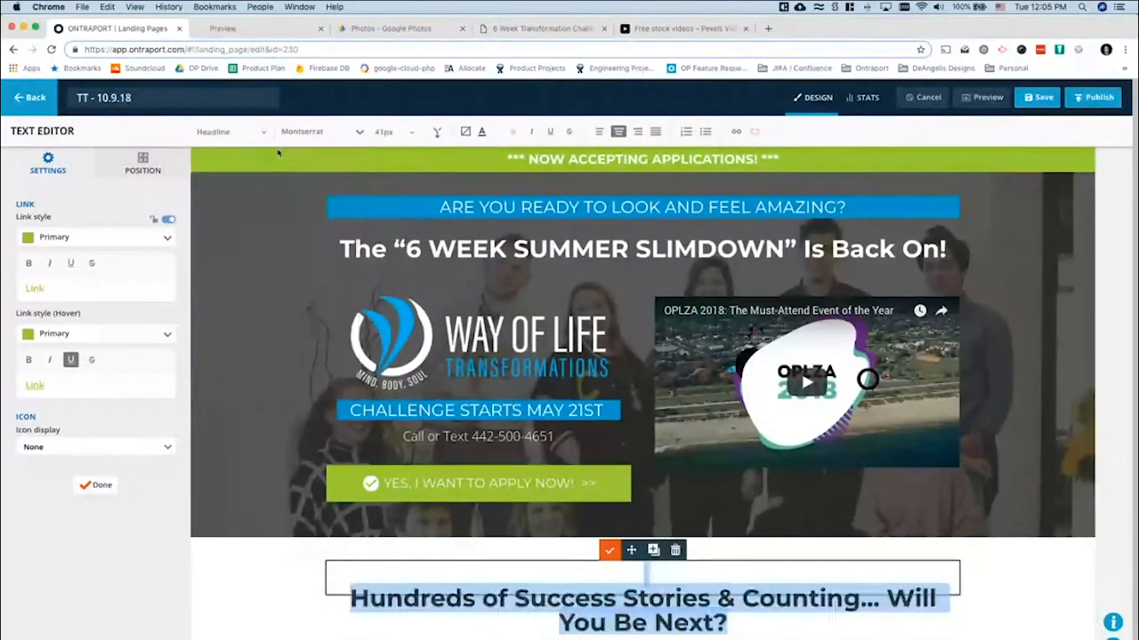
Lighten the font weight of the Headline style and save the style change
{"action": "left_click", "coordinate": [243, 132]}
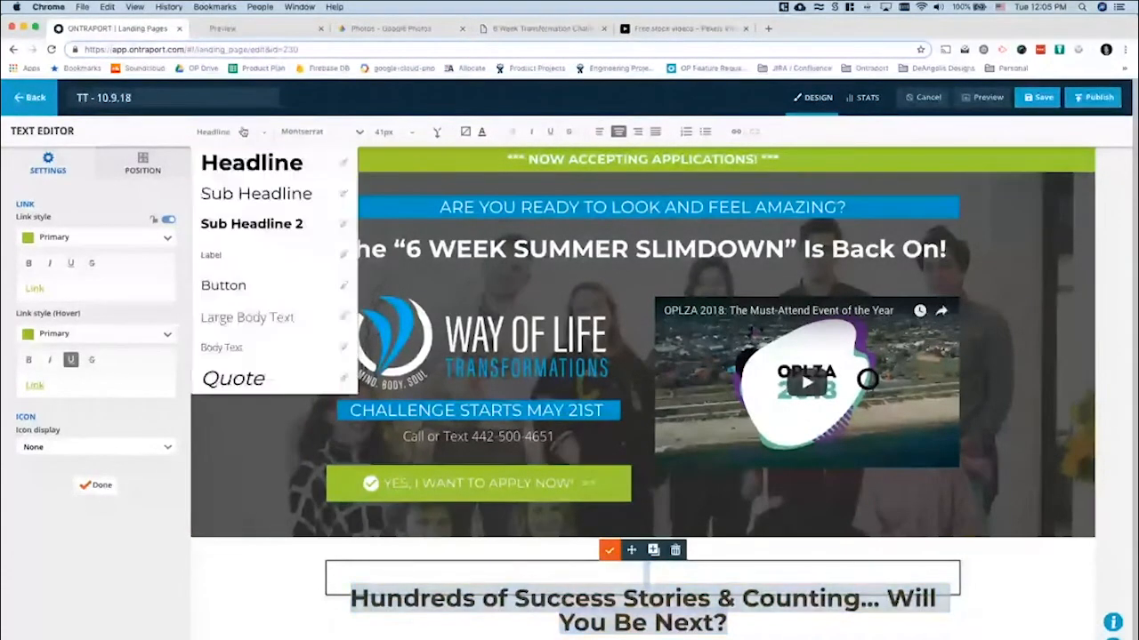
{"action": "left_click", "coordinate": [343, 164]}
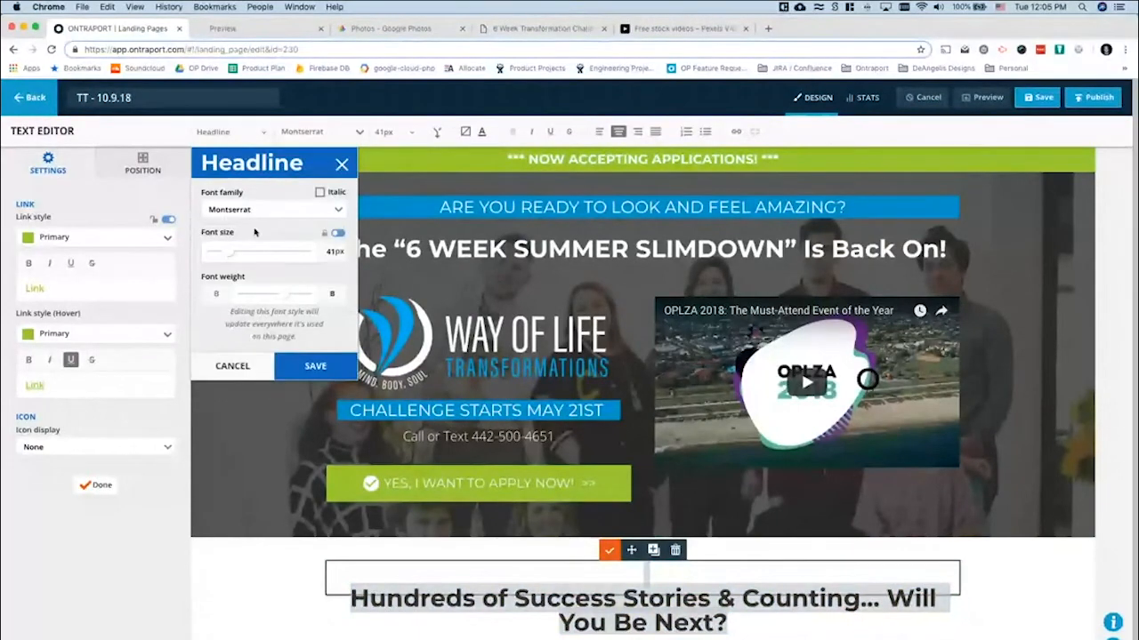
{"action": "left_click_drag", "start_coordinate": [287, 300], "coordinate": [276, 301]}
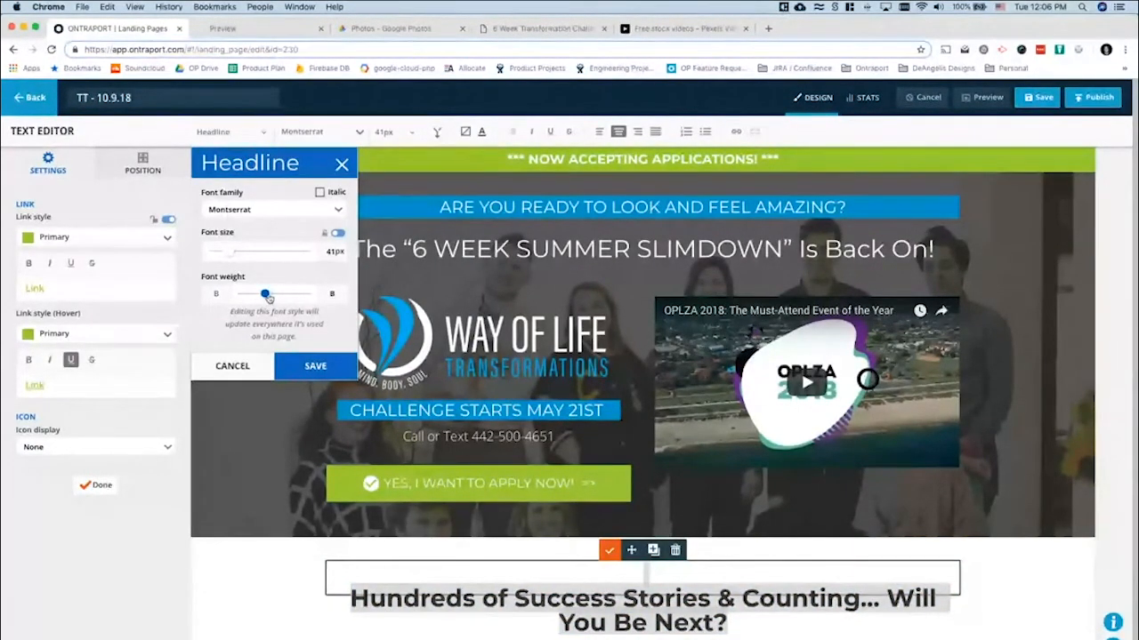
{"action": "left_click", "coordinate": [307, 377]}
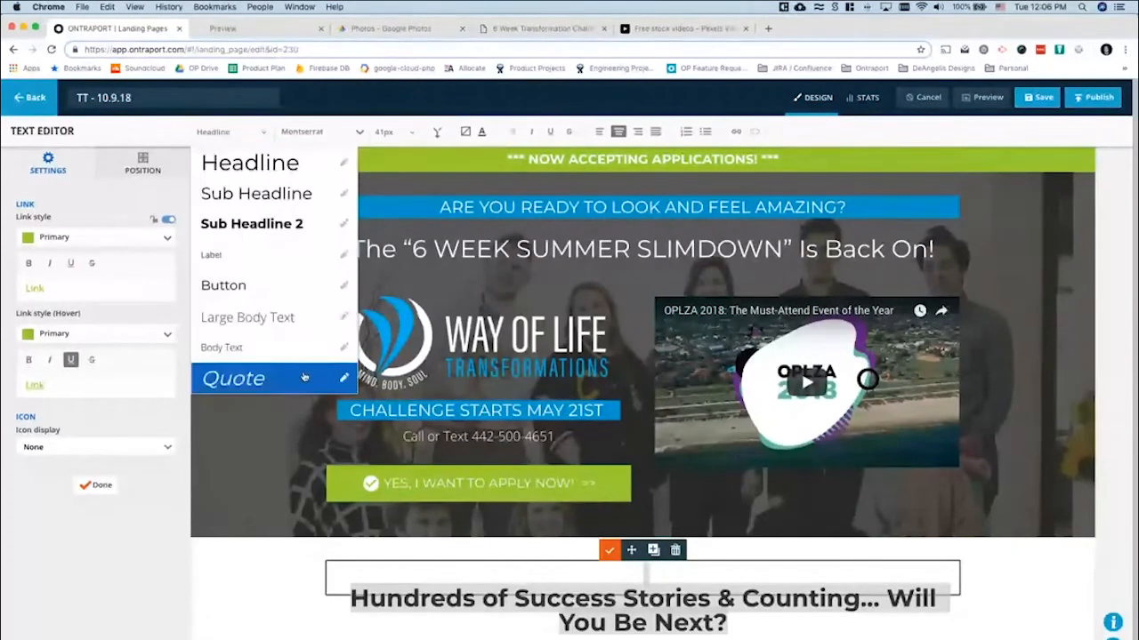
{"action": "left_click", "coordinate": [236, 138]}
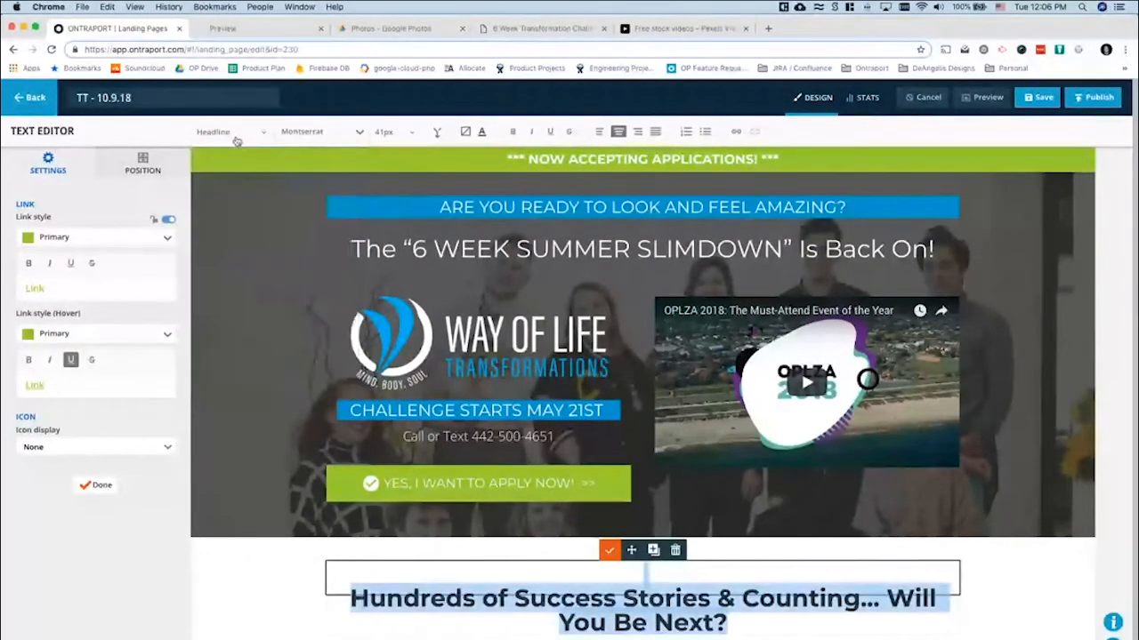
Make the headline The "6 WEEK SUMMER SLIMDOWN" Is Back On! bold and finish editing it
{"action": "left_click", "coordinate": [523, 251]}
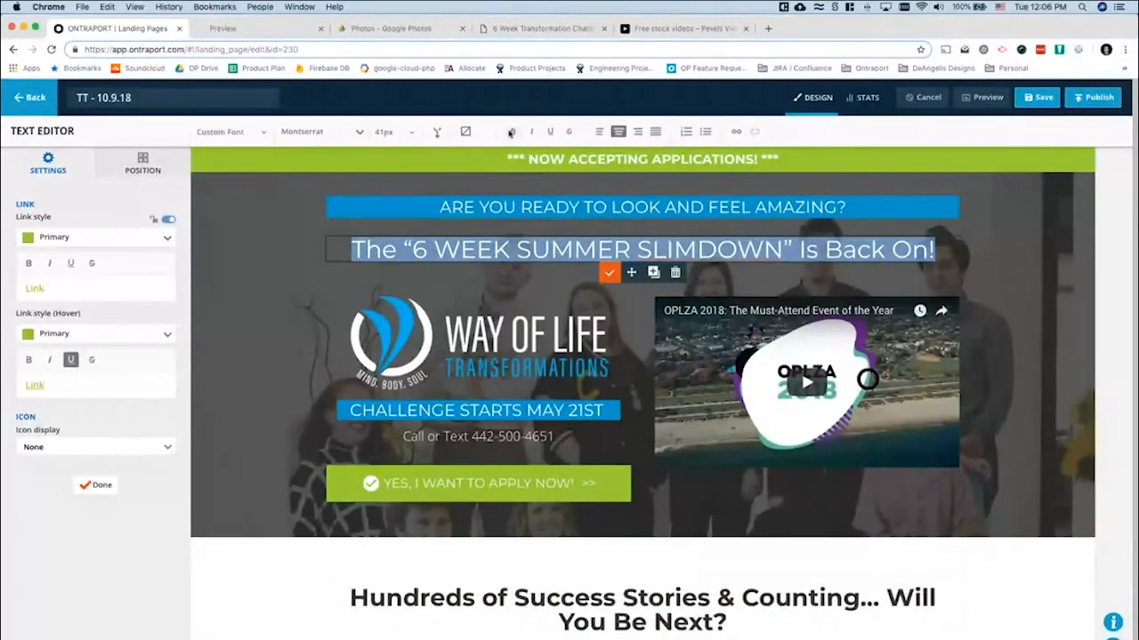
{"action": "left_click", "coordinate": [512, 132]}
{"action": "left_click", "coordinate": [609, 273]}
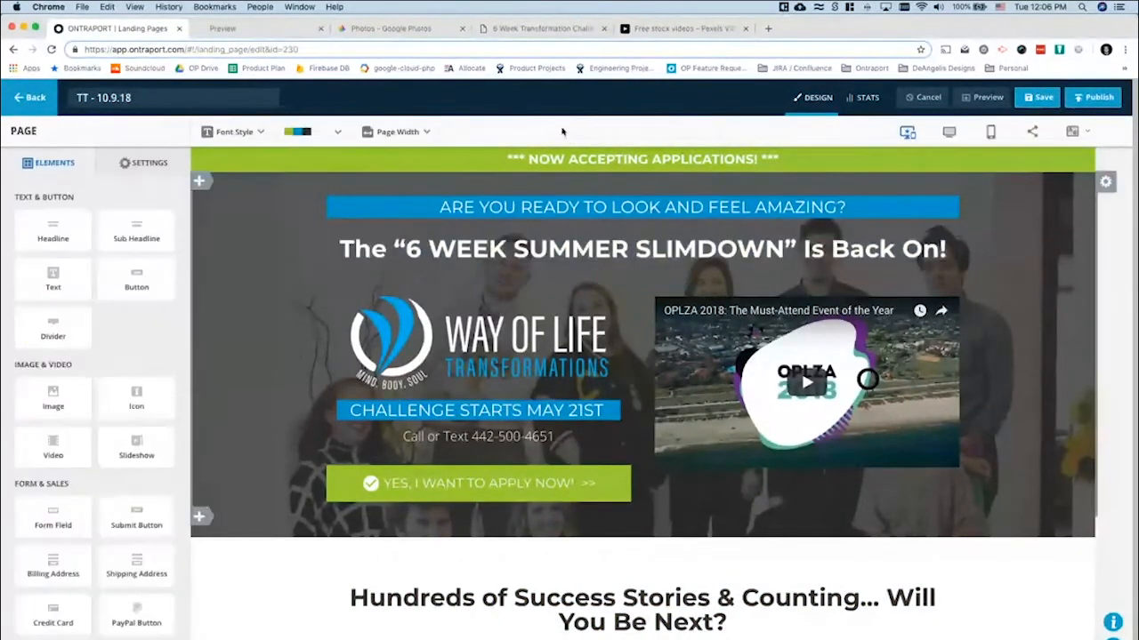
Check the original 6 Week Transformation page, and reapply the Headline style to the "Hundreds of Success Stories" heading
{"action": "left_click", "coordinate": [521, 30]}
{"action": "scroll", "coordinate": [487, 215], "scroll_direction": "up", "scroll_amount": 8}
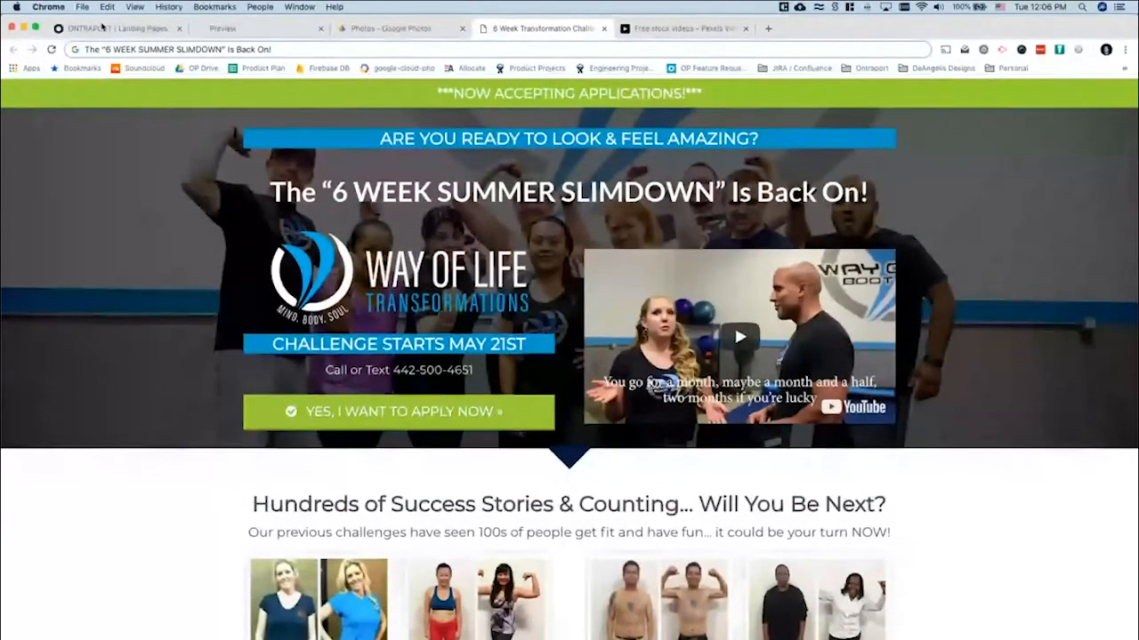
{"action": "left_click", "coordinate": [102, 28]}
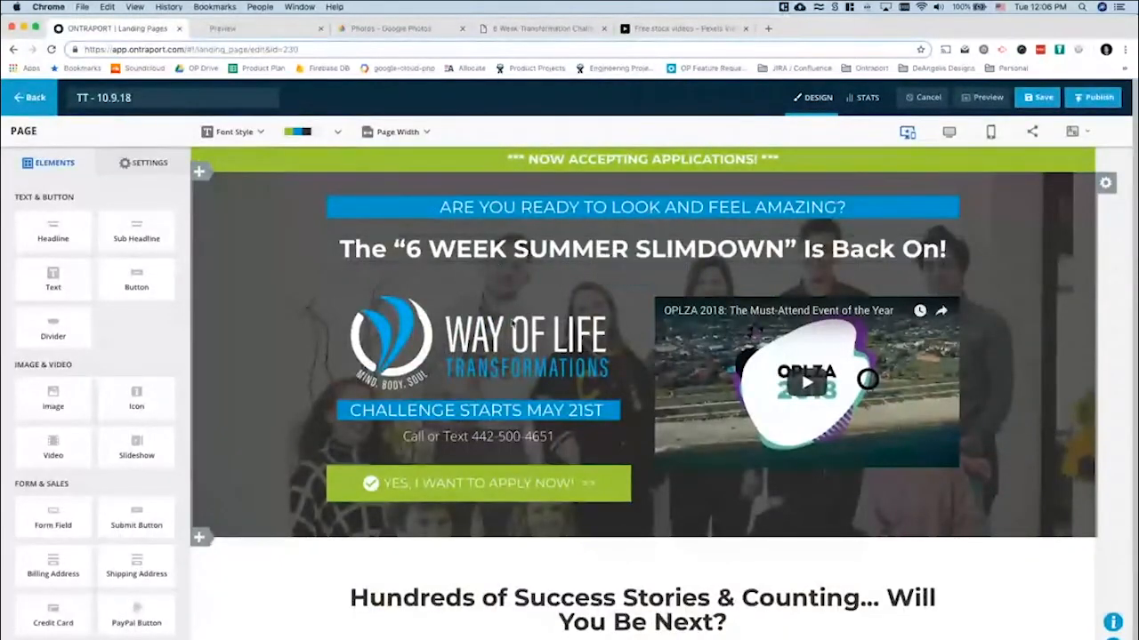
{"action": "left_click", "coordinate": [485, 597]}
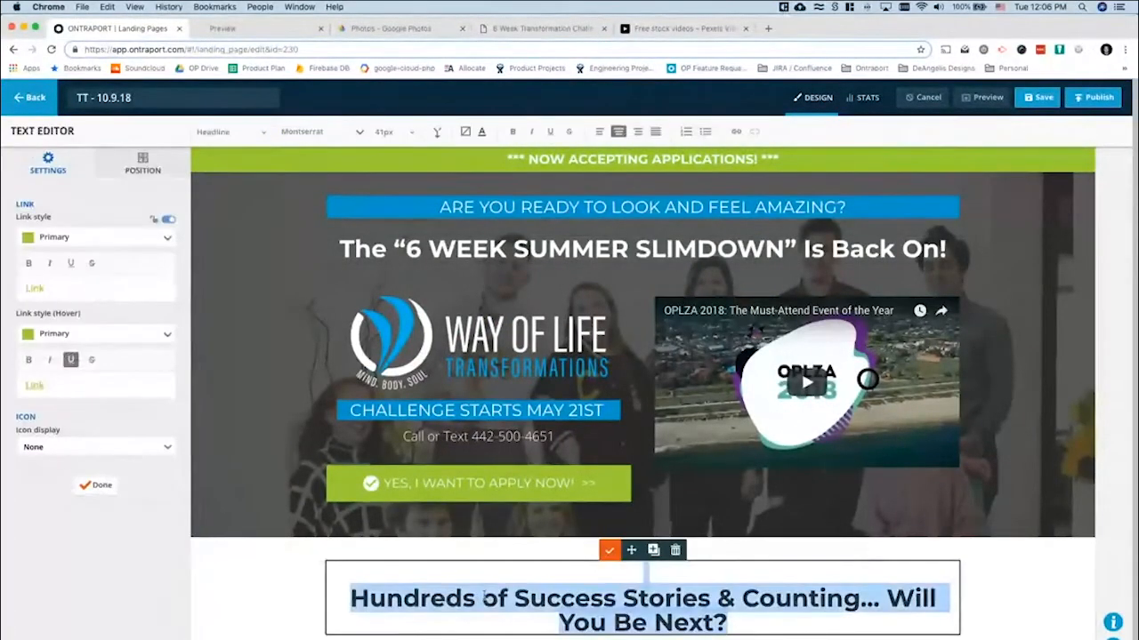
{"action": "left_click", "coordinate": [233, 132]}
{"action": "left_click", "coordinate": [281, 169]}
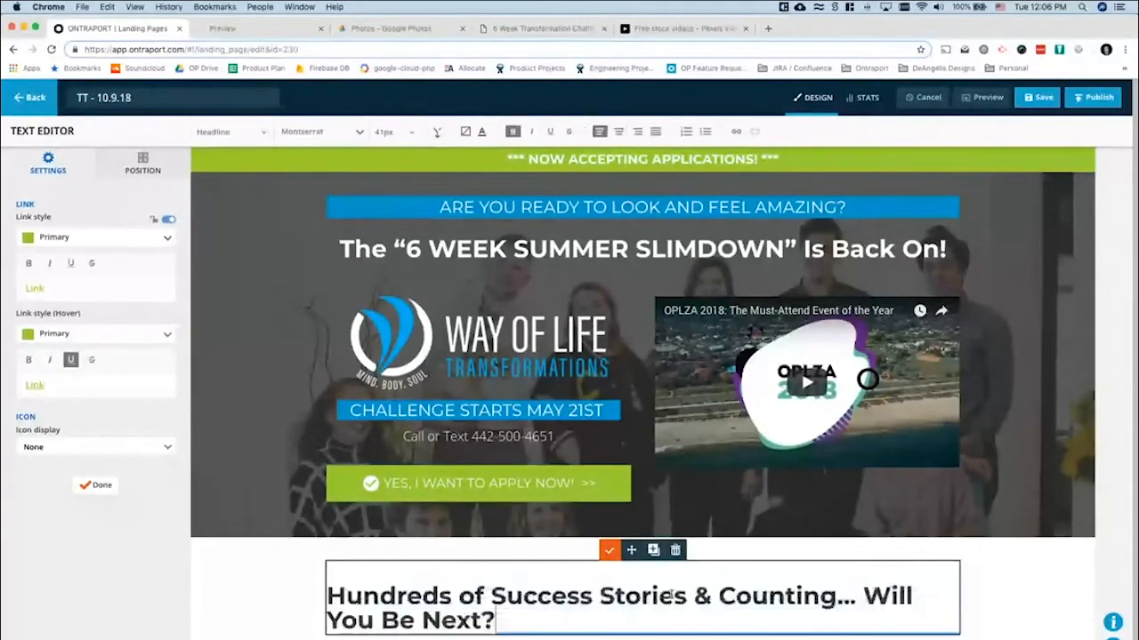
Strip the formatting from the "Hundreds of Success Stories" heading by replacing it with a plain-text copy of itself, cleaned through the address bar
{"action": "triple_click", "coordinate": [659, 594]}
{"action": "key", "text": "super+c"}
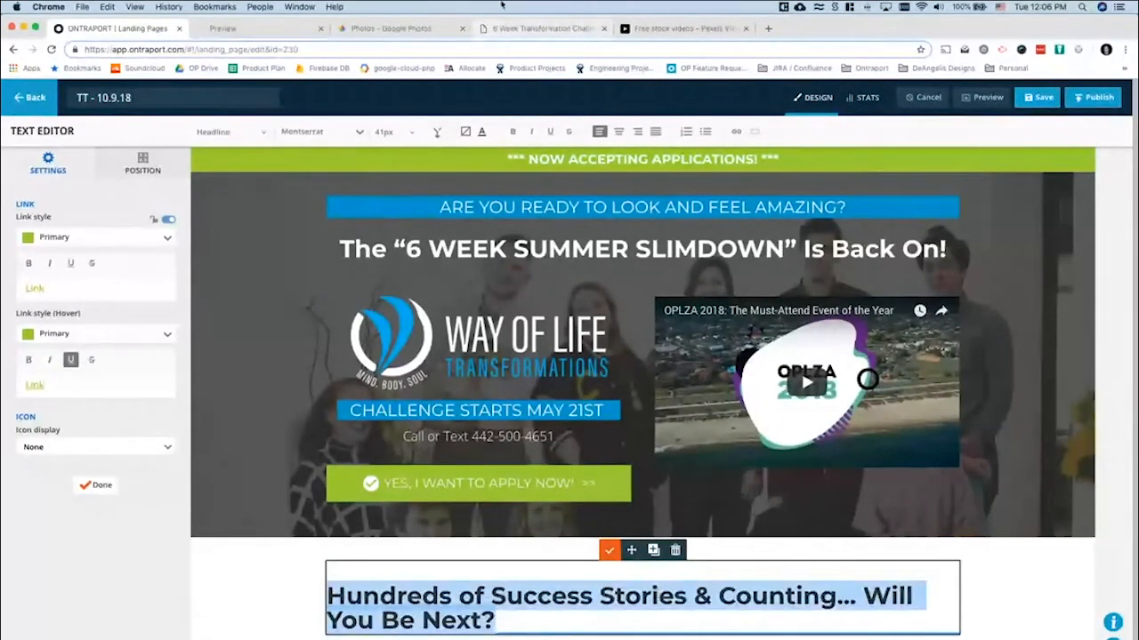
{"action": "left_click", "coordinate": [370, 44]}
{"action": "key", "text": "super+v"}
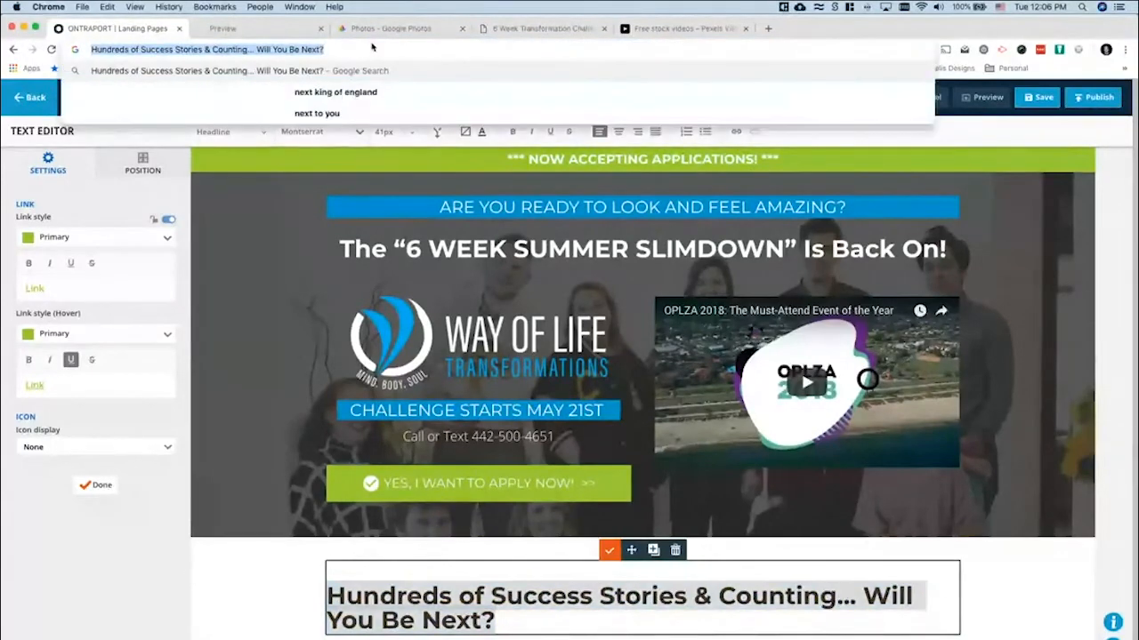
{"action": "left_click", "coordinate": [536, 578]}
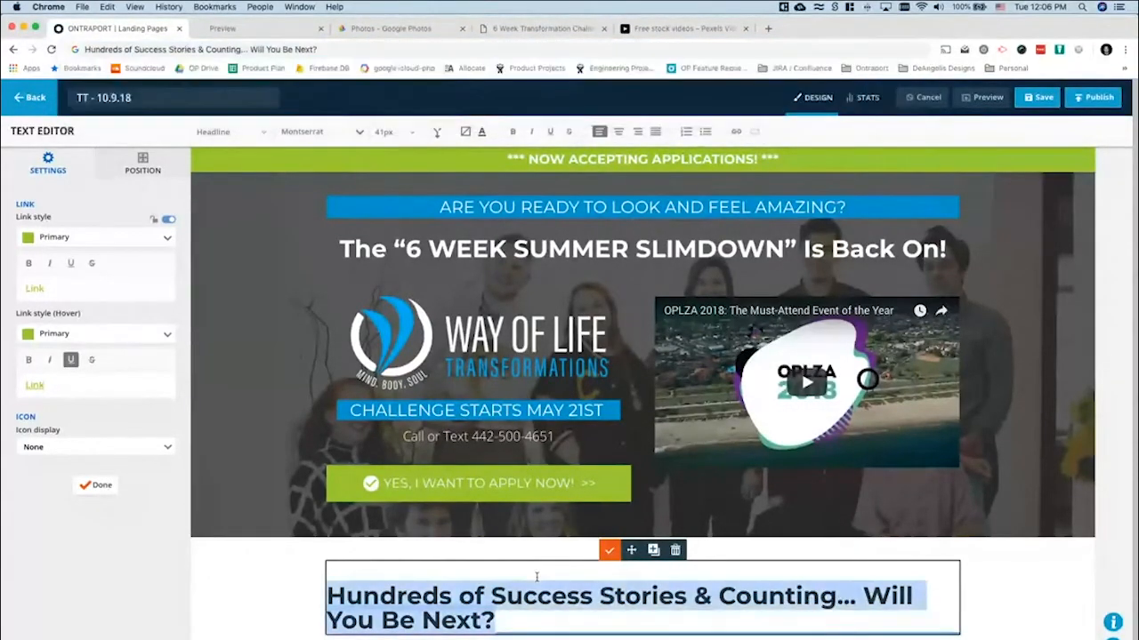
{"action": "key", "text": "super+a"}
{"action": "key", "text": "super+v"}
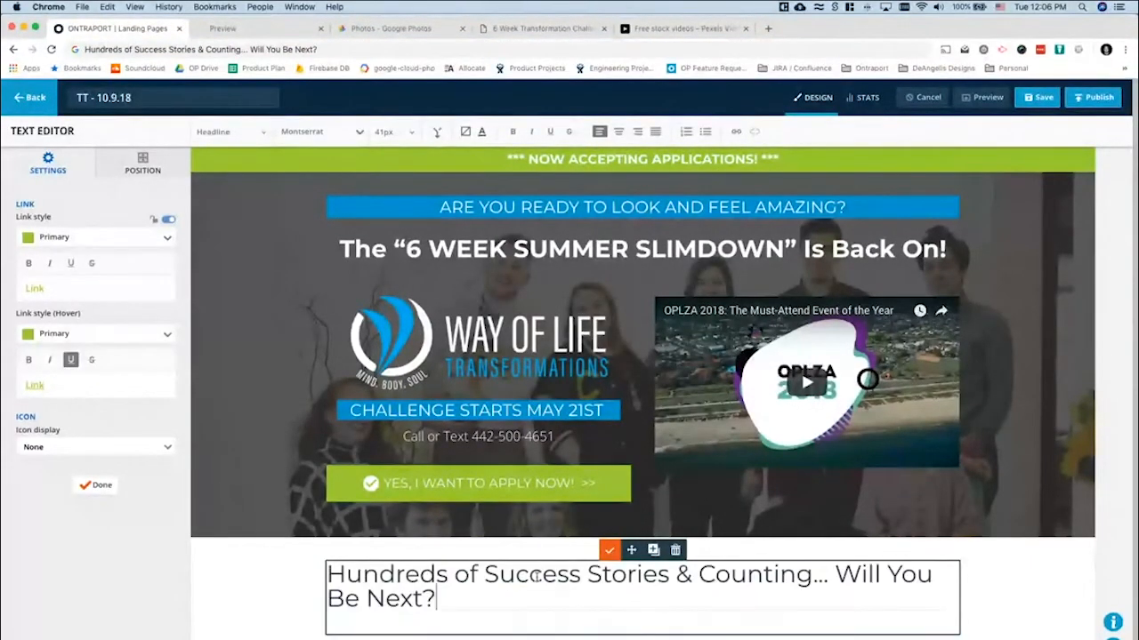
Center the "Hundreds of Success Stories" heading and finish editing it
{"action": "key", "text": "super+a"}
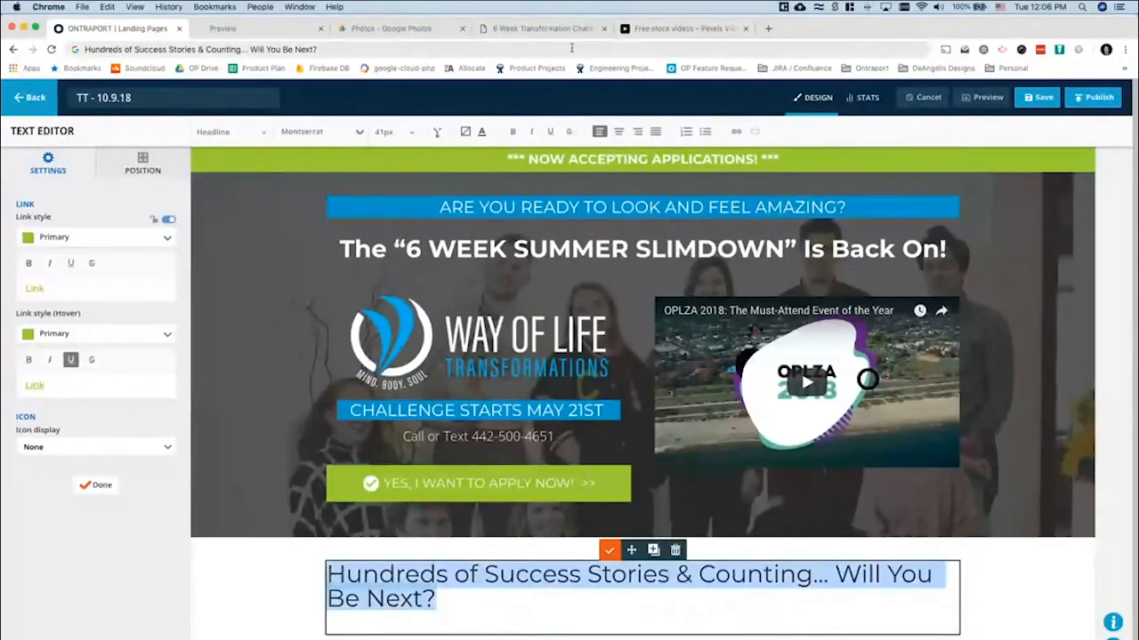
{"action": "left_click", "coordinate": [618, 132]}
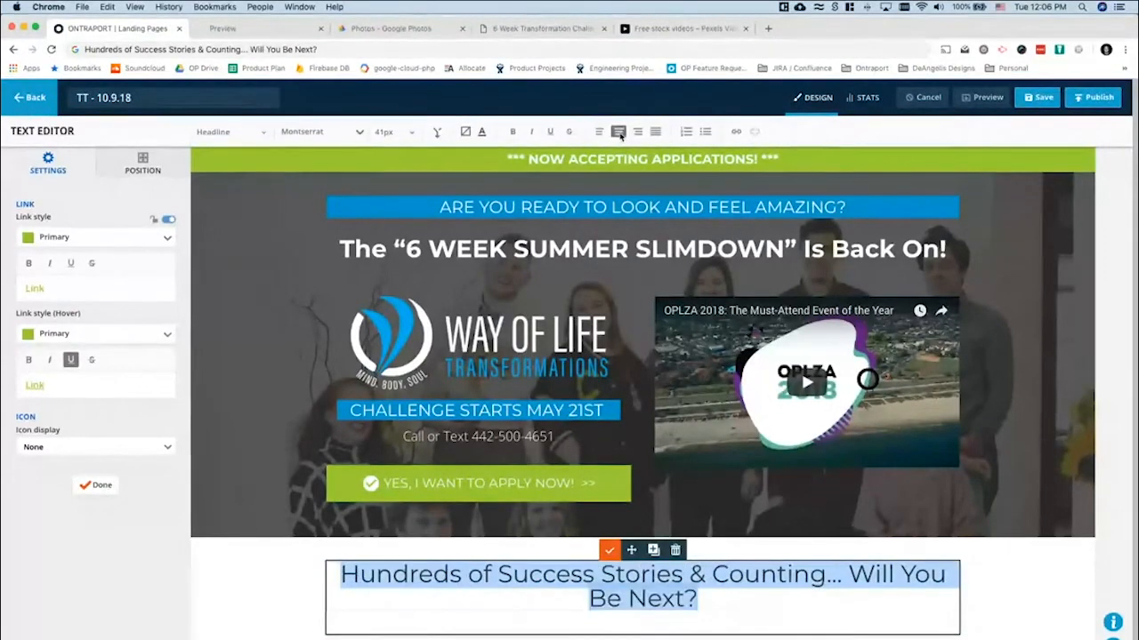
{"action": "left_click", "coordinate": [608, 550]}
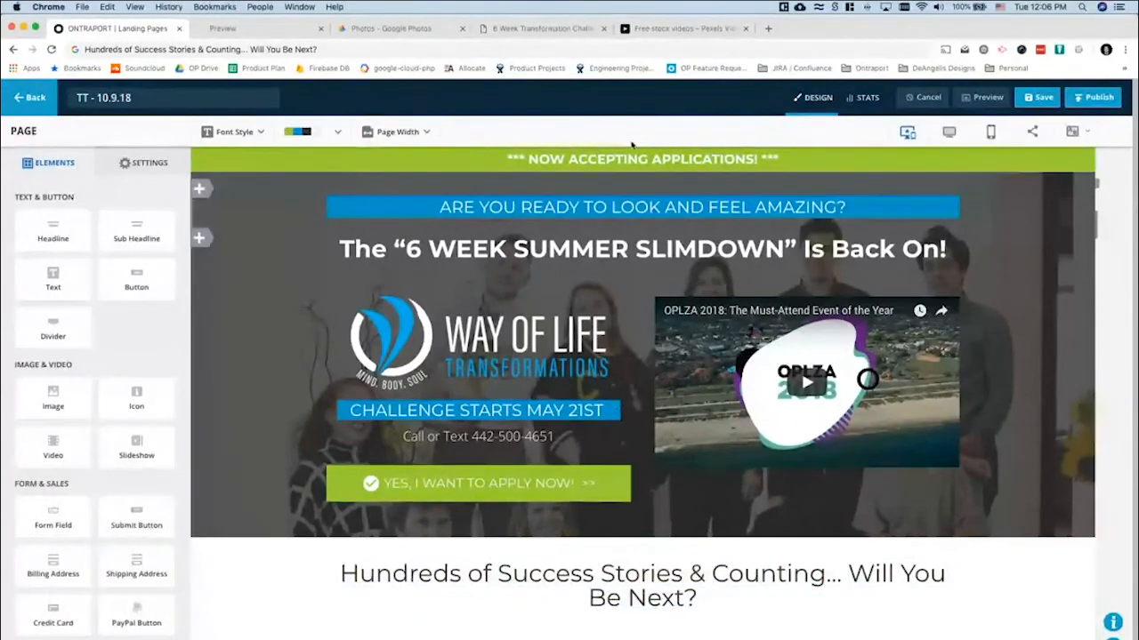
Compare with the original page and apply the Sub Headline style to the "Hundreds of Success Stories" heading
{"action": "left_click", "coordinate": [538, 28]}
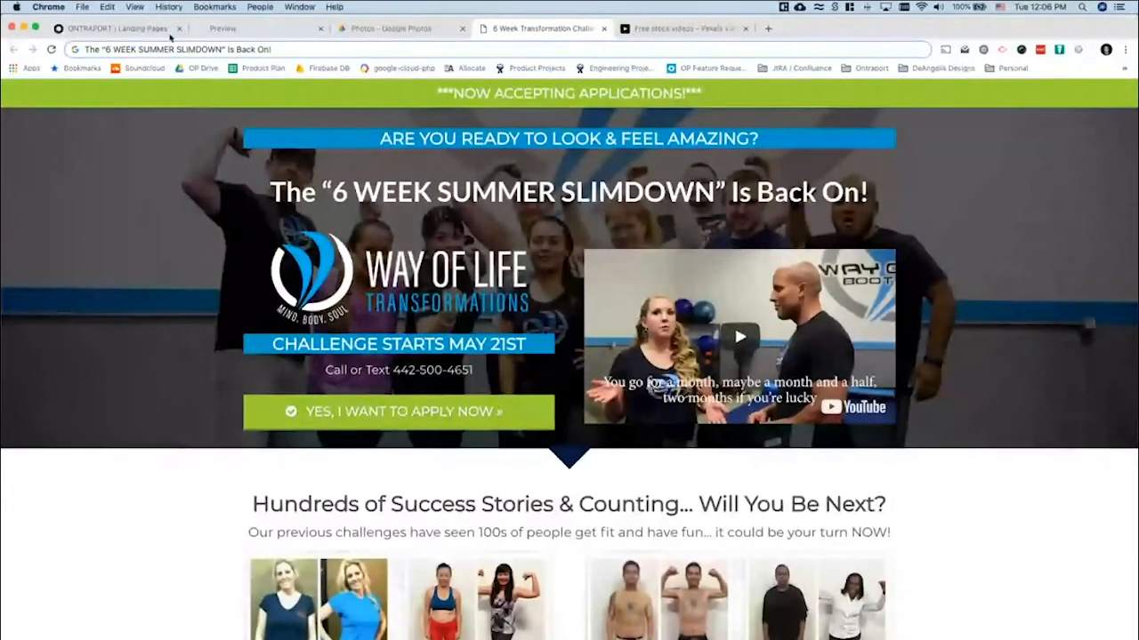
{"action": "left_click", "coordinate": [169, 35]}
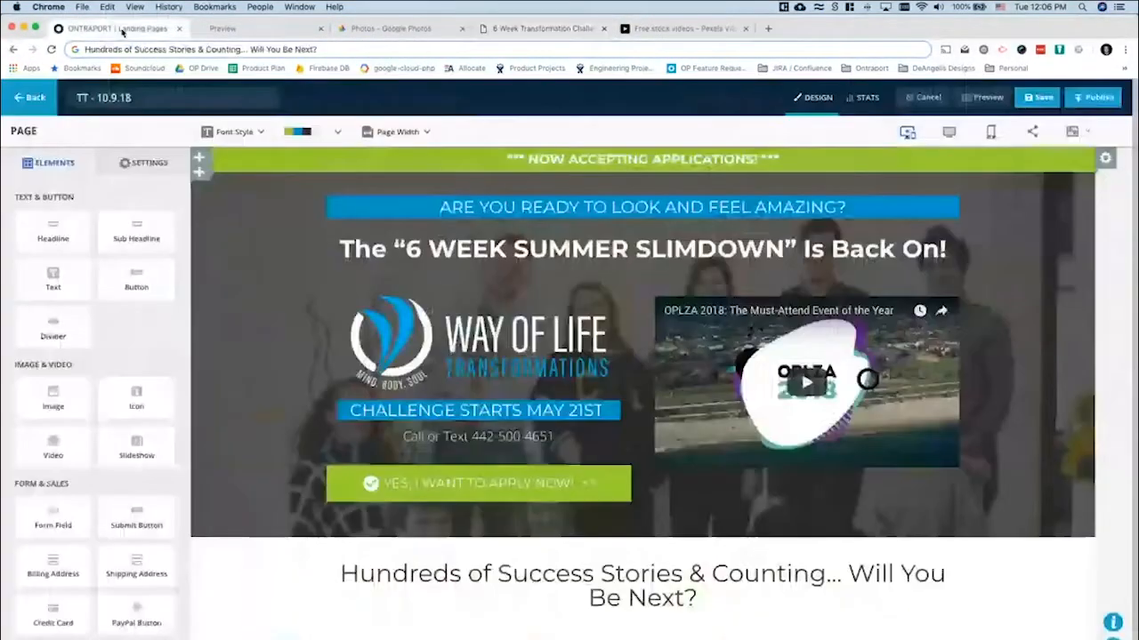
{"action": "left_click", "coordinate": [399, 574]}
{"action": "left_click", "coordinate": [476, 577]}
{"action": "left_click", "coordinate": [229, 132]}
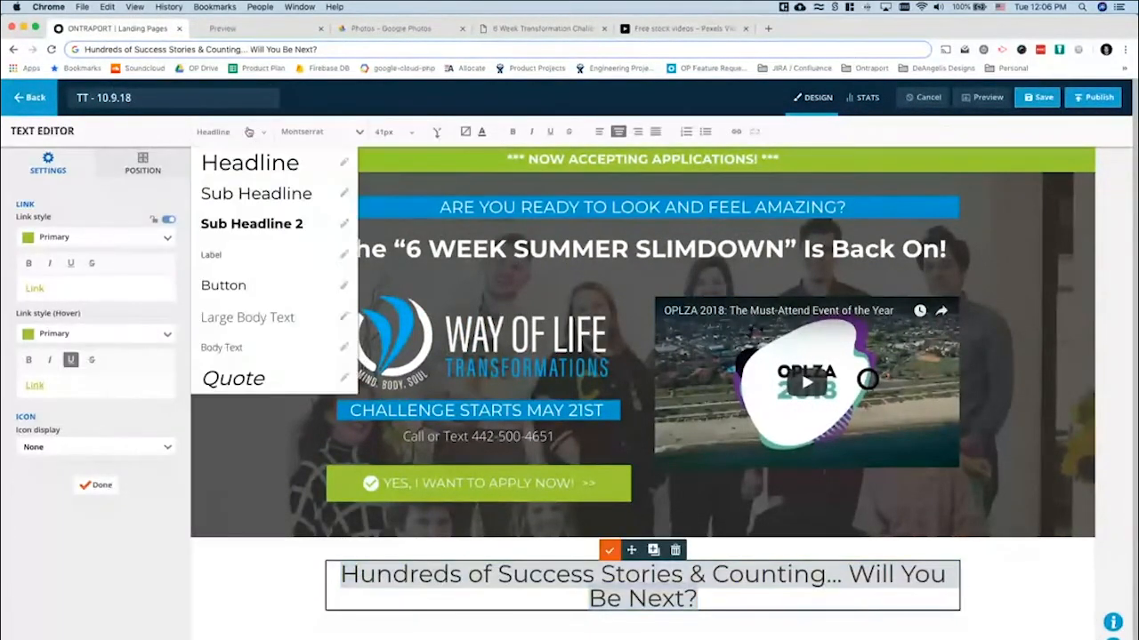
{"action": "left_click", "coordinate": [265, 198]}
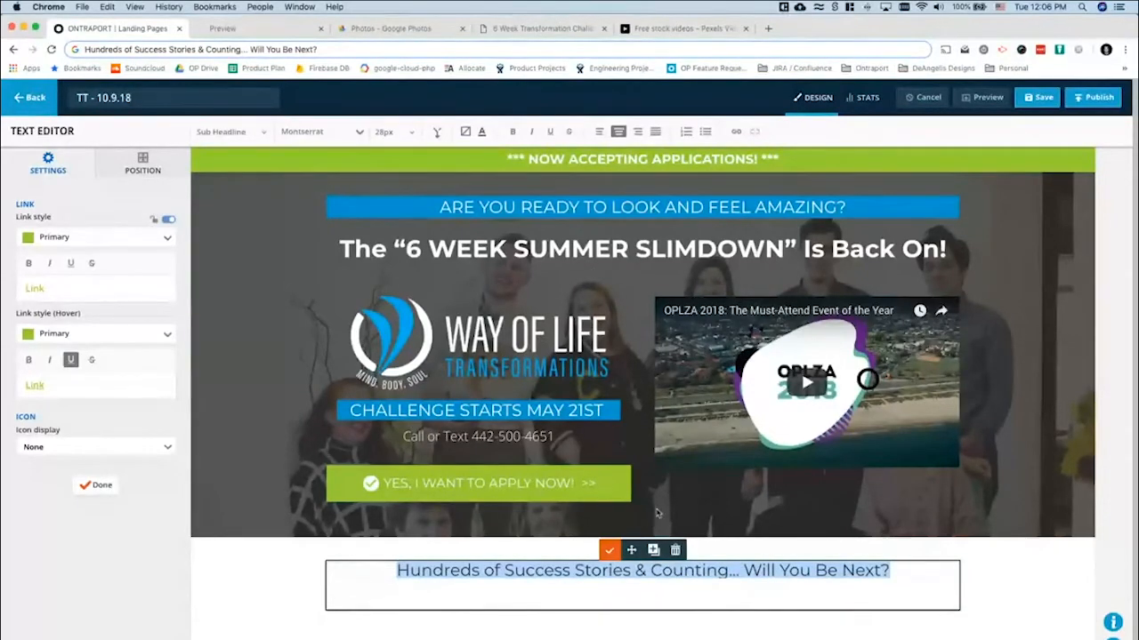
Set the Sub Headline style's font size to 34px and save the style
{"action": "left_click", "coordinate": [249, 133]}
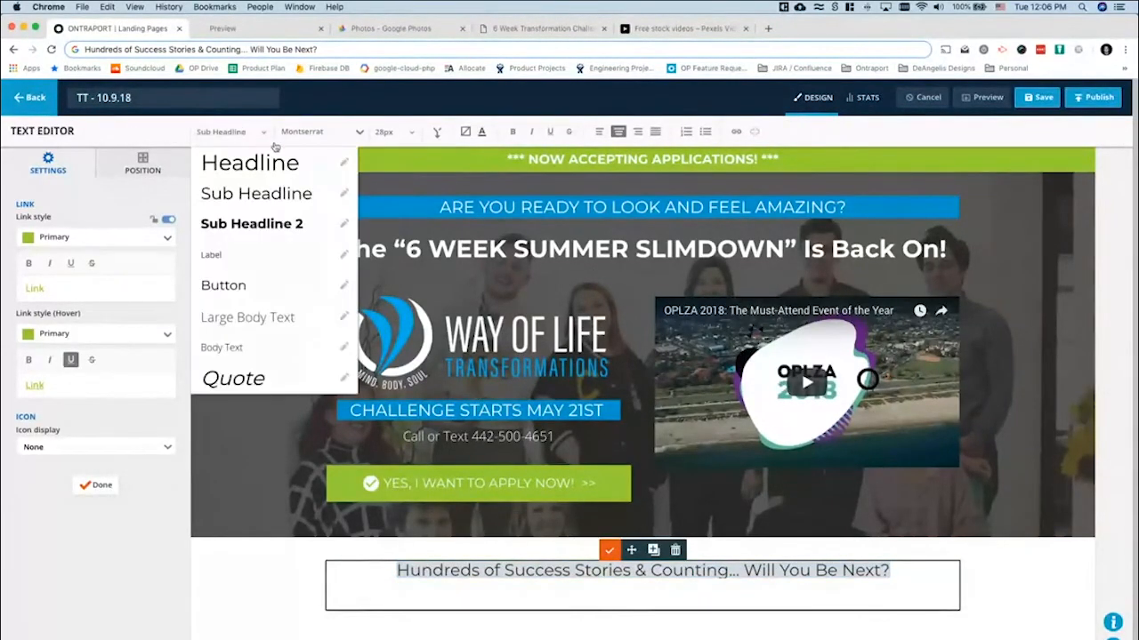
{"action": "left_click", "coordinate": [340, 205]}
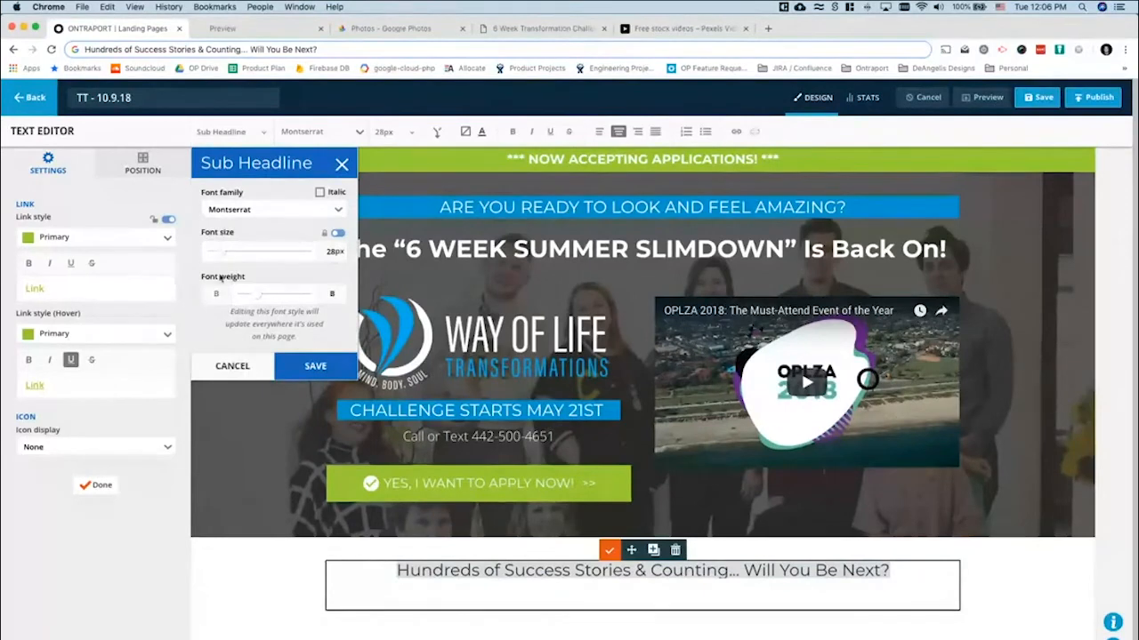
{"action": "left_click_drag", "start_coordinate": [223, 253], "coordinate": [225, 253]}
{"action": "left_click_drag", "start_coordinate": [225, 253], "coordinate": [228, 254]}
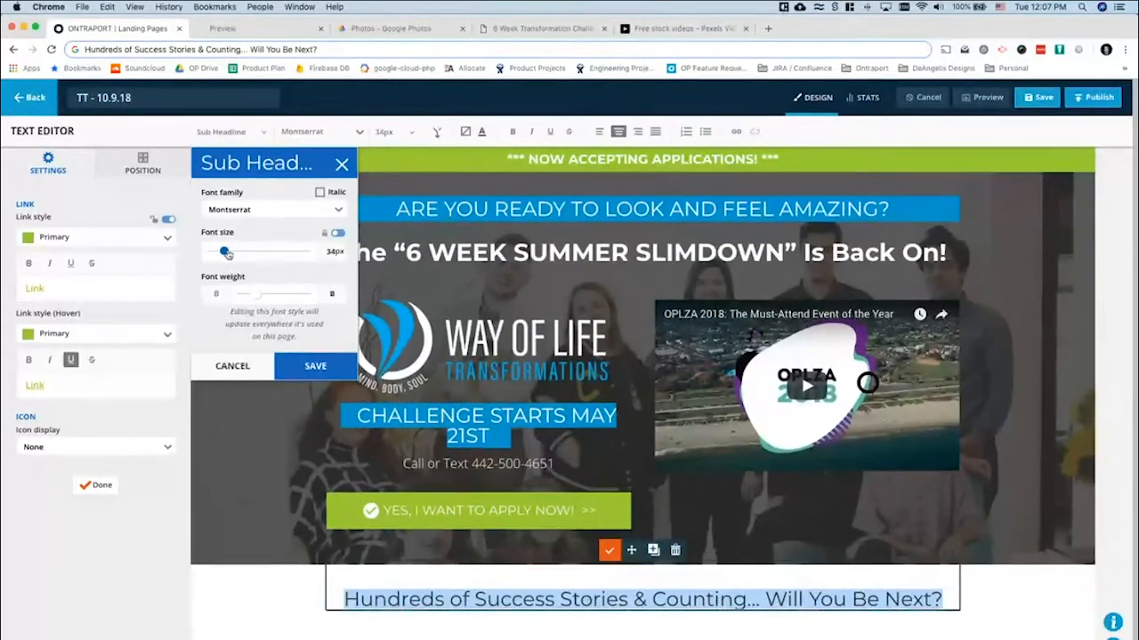
{"action": "left_click", "coordinate": [297, 361]}
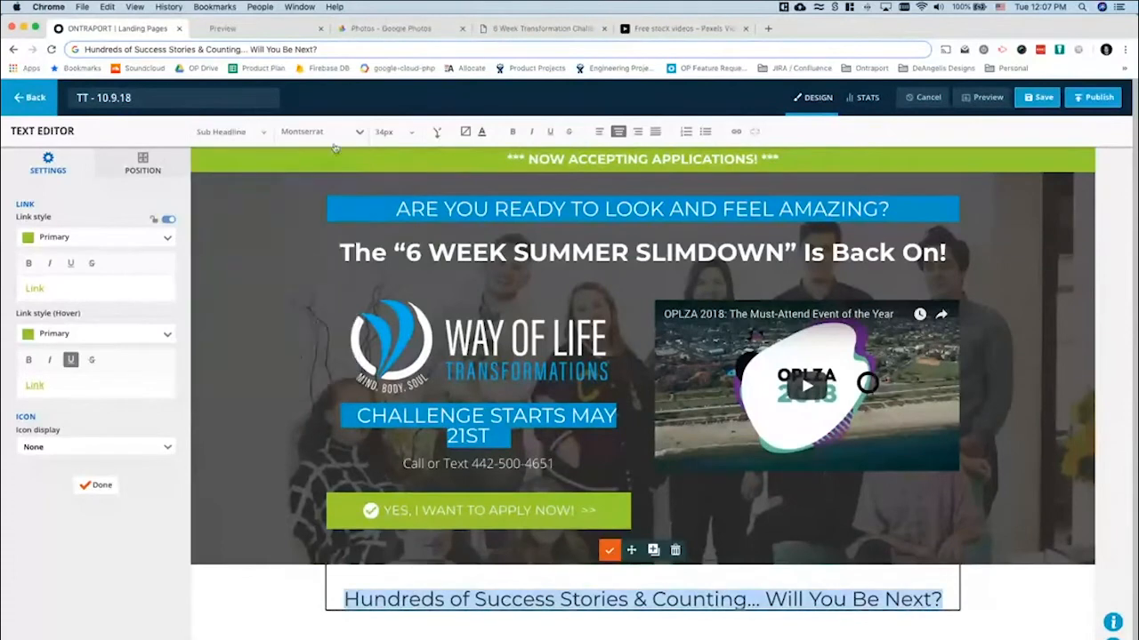
Try the Large Body Text style on the "ARE YOU READY TO LOOK AND FEEL AMAZING?" line
{"action": "left_click", "coordinate": [437, 208]}
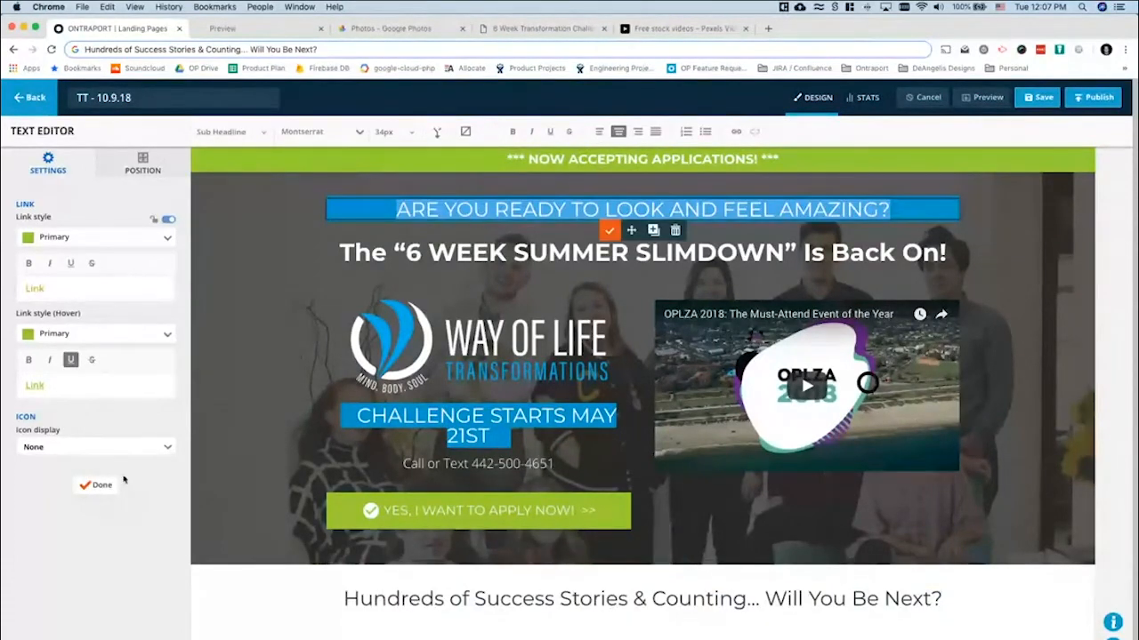
{"action": "left_click", "coordinate": [246, 138]}
{"action": "left_click", "coordinate": [230, 309]}
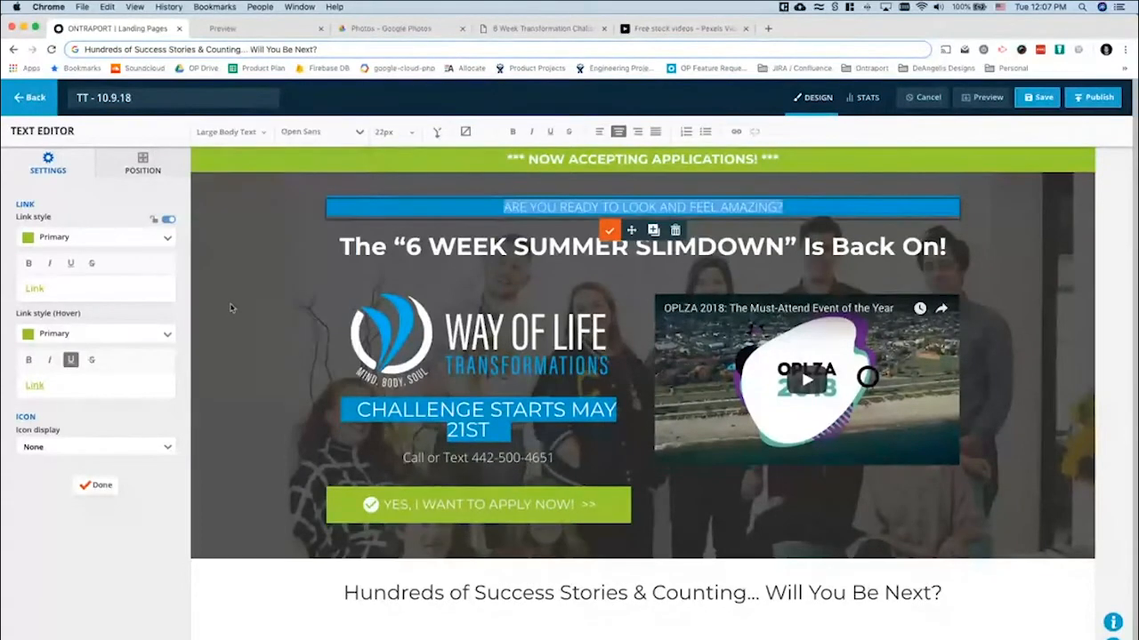
Apply the Sub Headline 2 style to the "ARE YOU READY TO LOOK AND FEEL AMAZING?" line and finish editing it
{"action": "left_click", "coordinate": [239, 132]}
{"action": "left_click", "coordinate": [275, 226]}
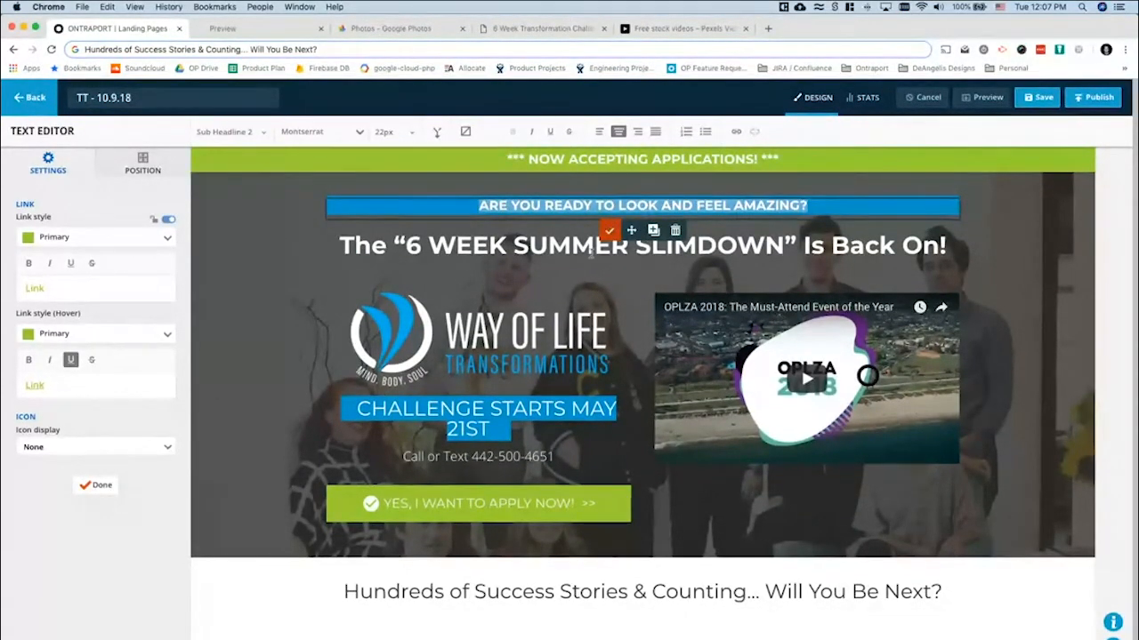
{"action": "left_click", "coordinate": [609, 230]}
Apply the Sub Headline 2 style to the "CHALLENGE STARTS MAY 21ST" line and finish editing it
{"action": "left_click", "coordinate": [451, 418]}
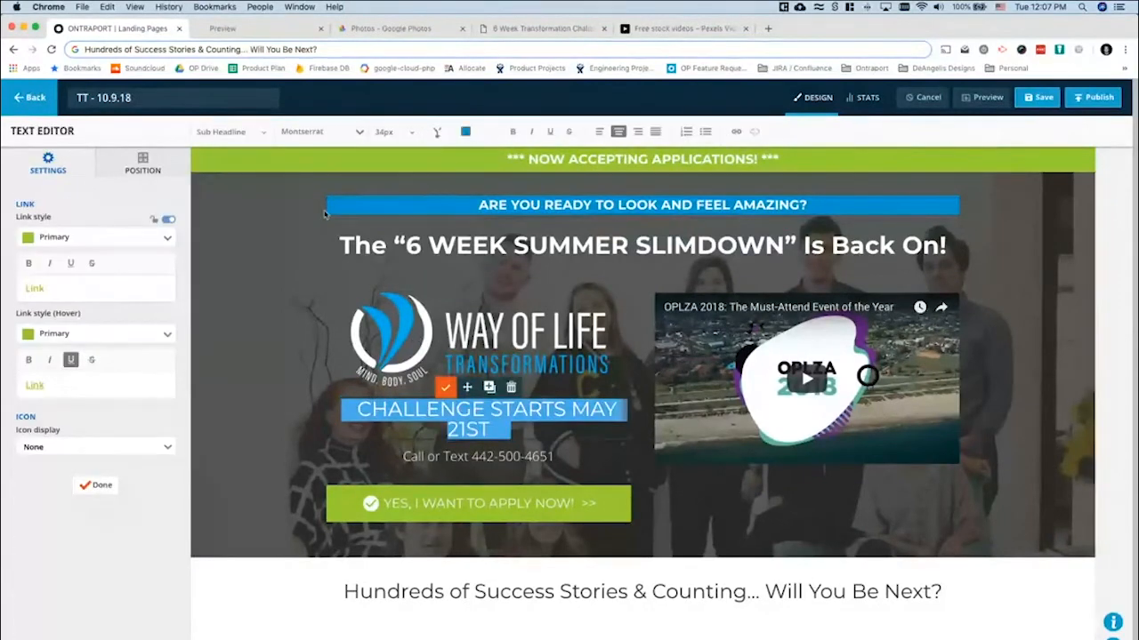
{"action": "left_click", "coordinate": [230, 132]}
{"action": "left_click", "coordinate": [252, 226]}
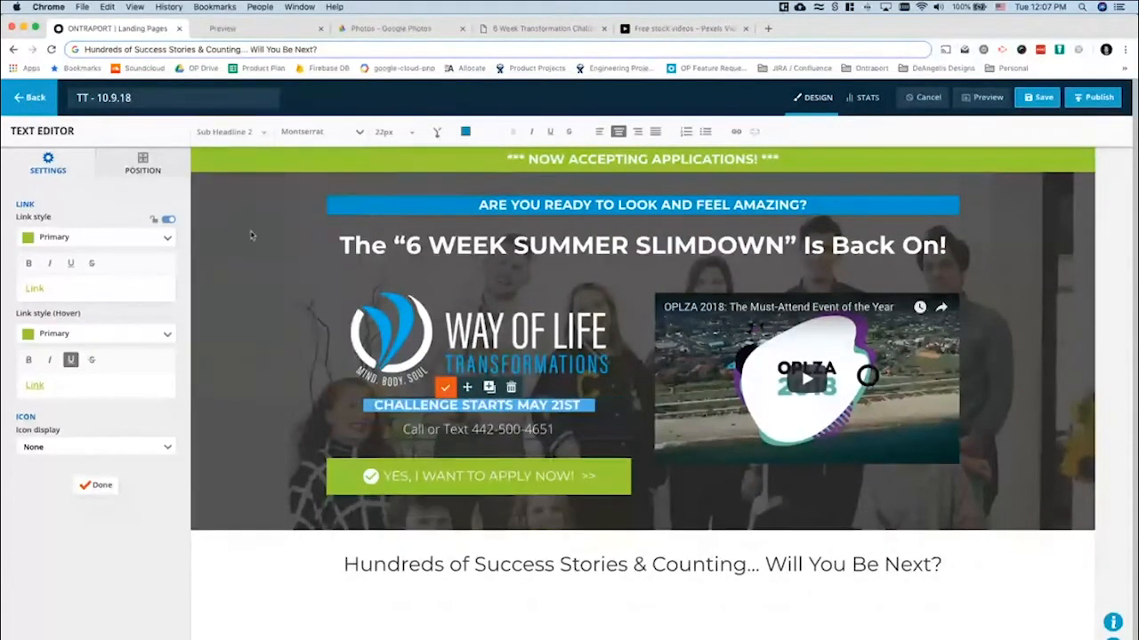
{"action": "left_click", "coordinate": [443, 393]}
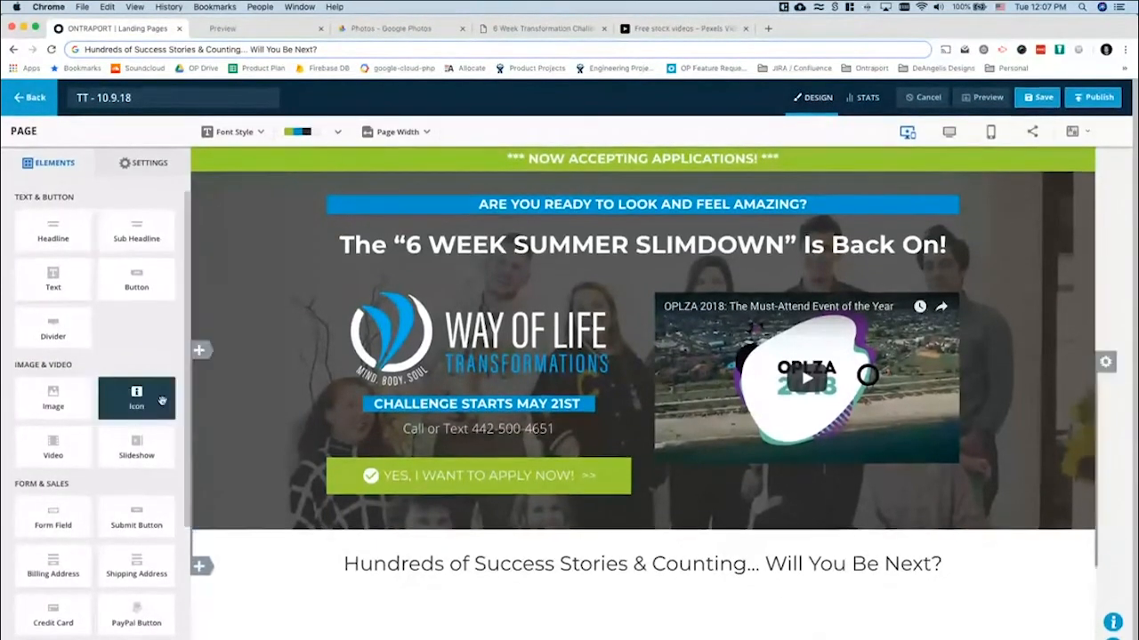
Add a text element under the "Hundreds of Success Stories" heading and fill it with the "Our previous challenges have seen 100s of people" line copied from the original page
{"action": "left_click_drag", "start_coordinate": [53, 281], "coordinate": [689, 578]}
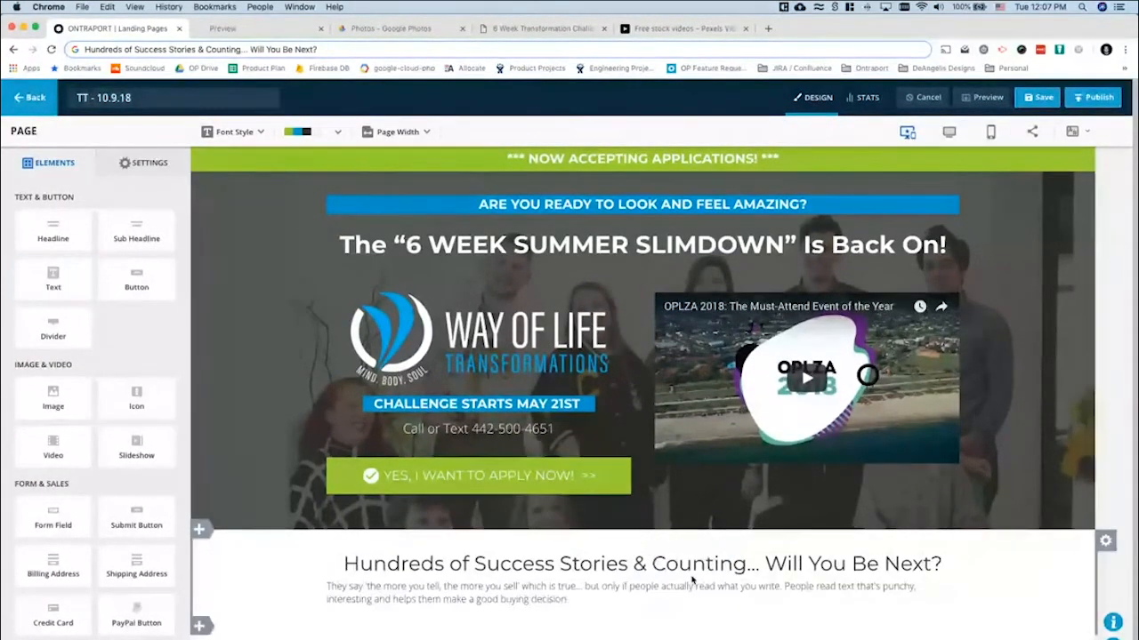
{"action": "left_click", "coordinate": [514, 27]}
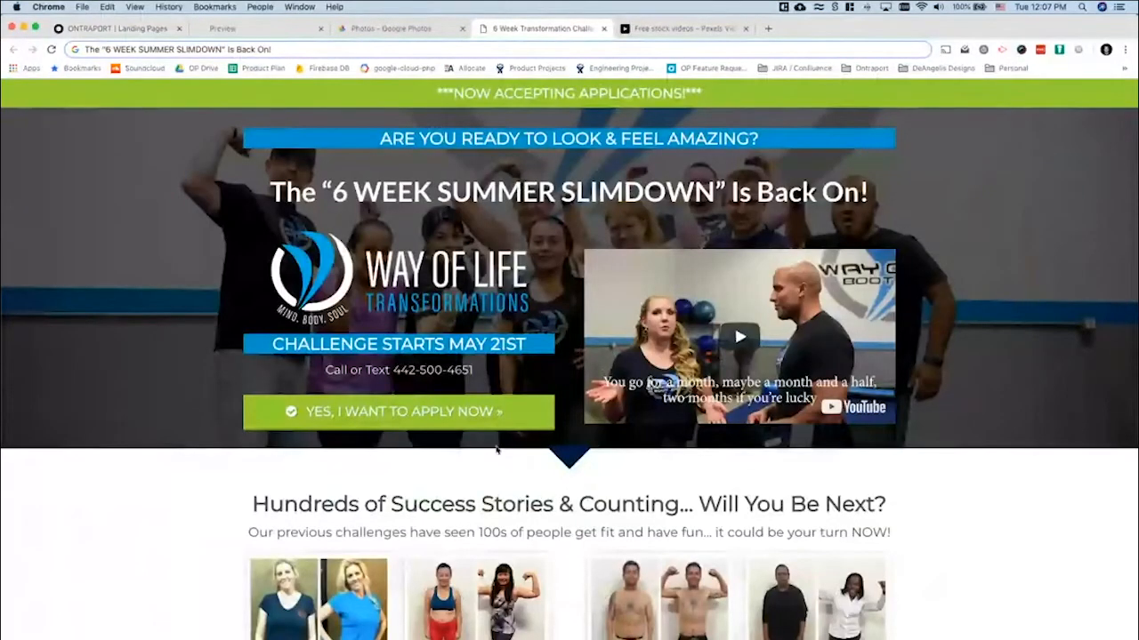
{"action": "triple_click", "coordinate": [252, 535]}
{"action": "key", "text": "super+c"}
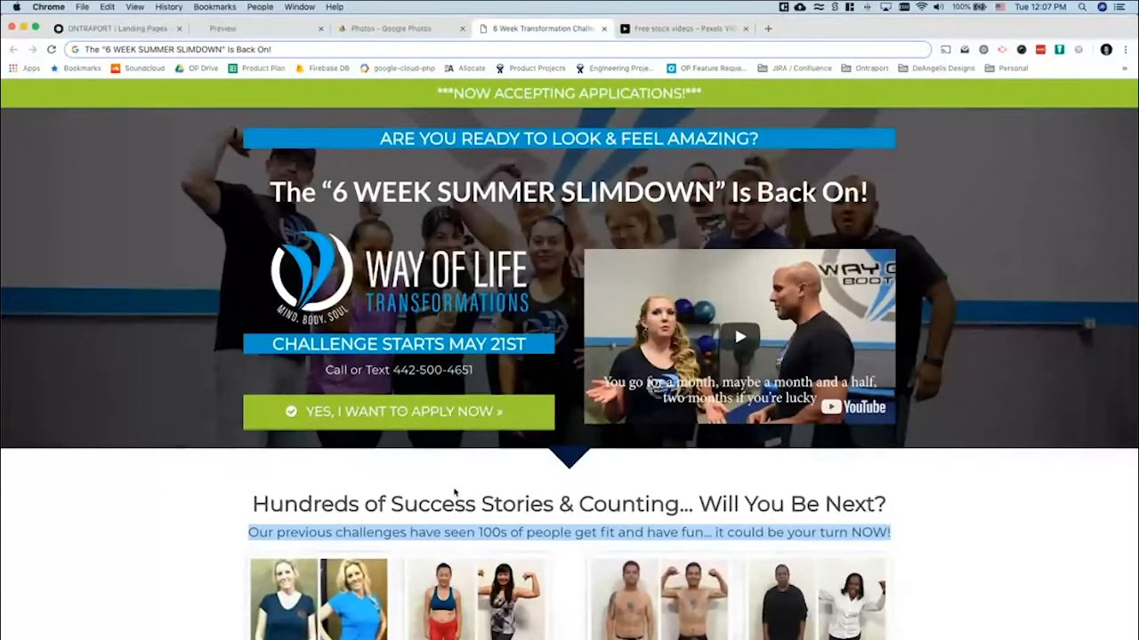
{"action": "left_click", "coordinate": [116, 28]}
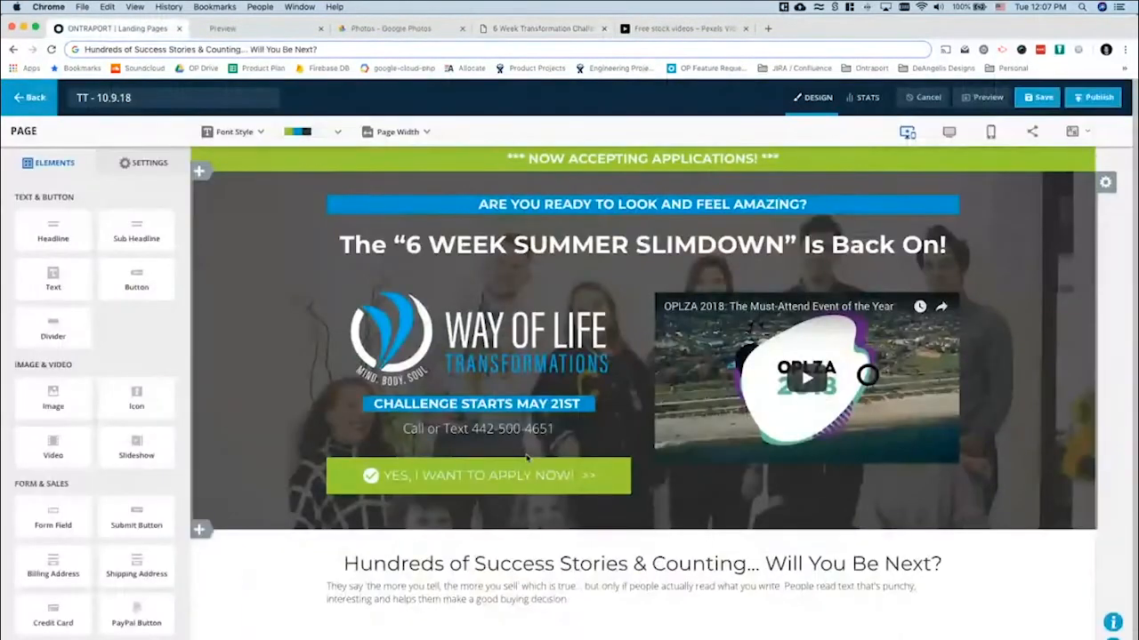
{"action": "triple_click", "coordinate": [503, 601]}
{"action": "key", "text": "super+v"}
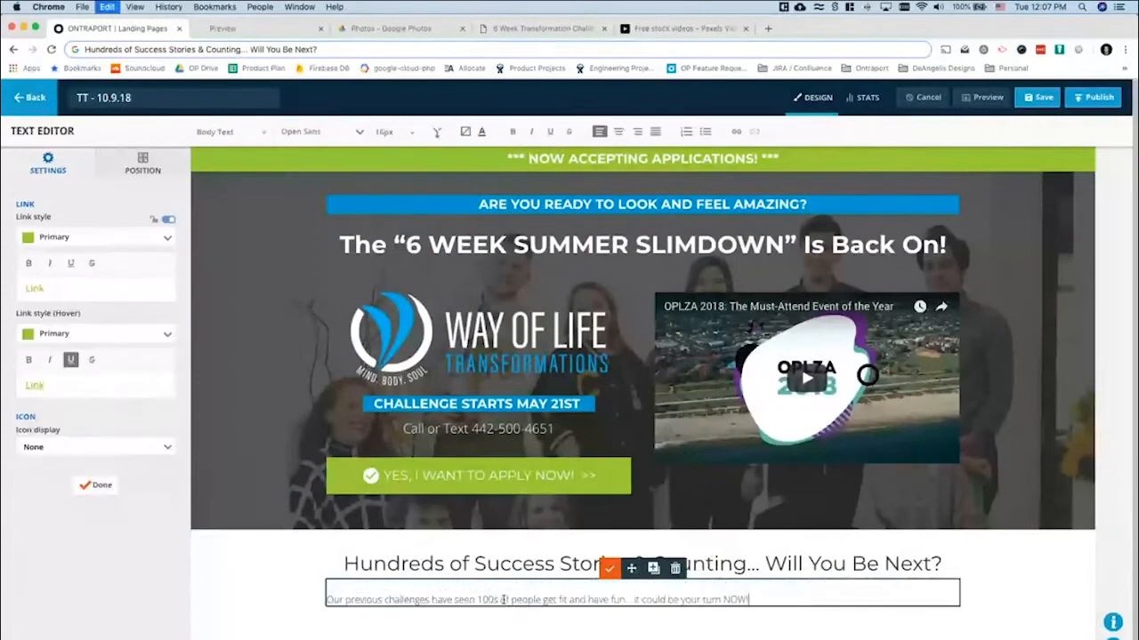
Apply the Large Body Text style to the "Our previous challenges" line, center it, and finish editing
{"action": "triple_click", "coordinate": [503, 600]}
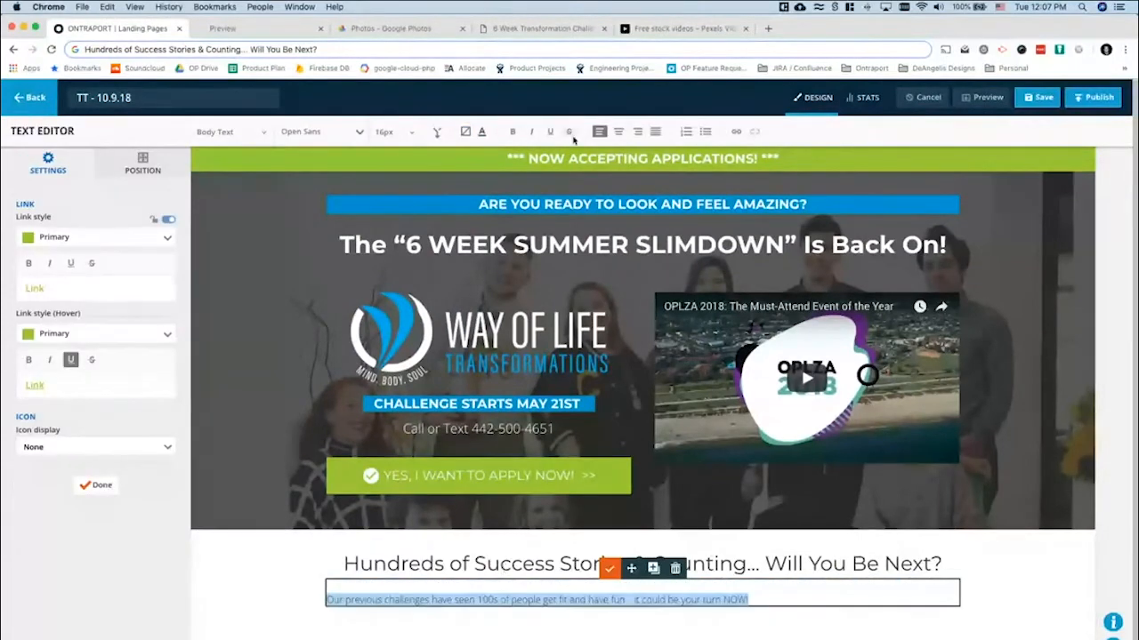
{"action": "left_click", "coordinate": [242, 133]}
{"action": "left_click", "coordinate": [265, 318]}
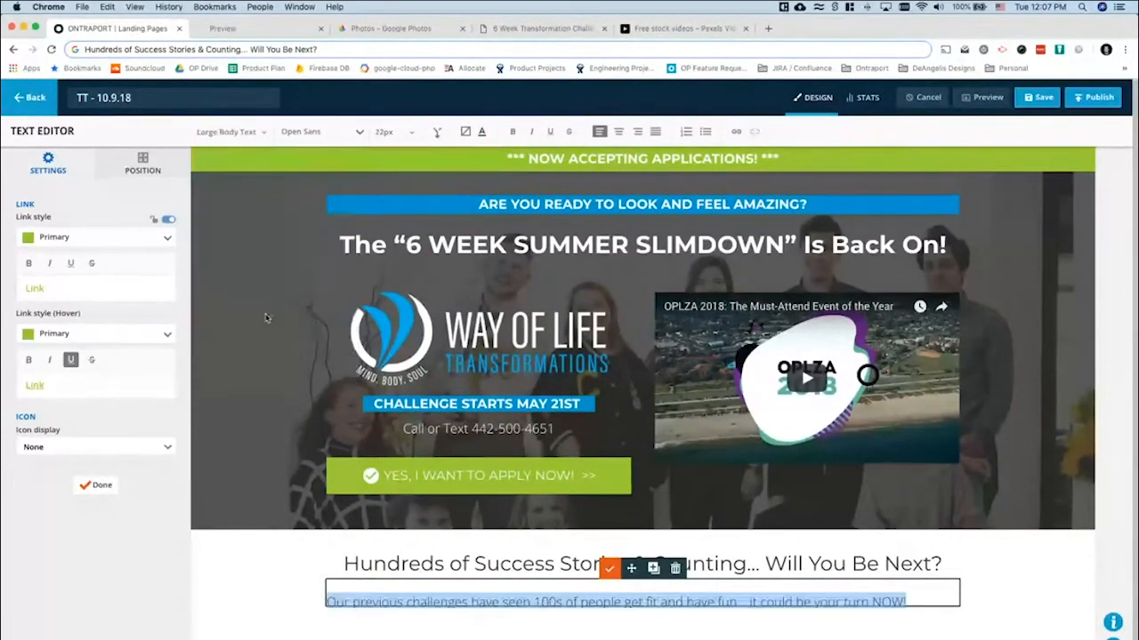
{"action": "left_click", "coordinate": [619, 131]}
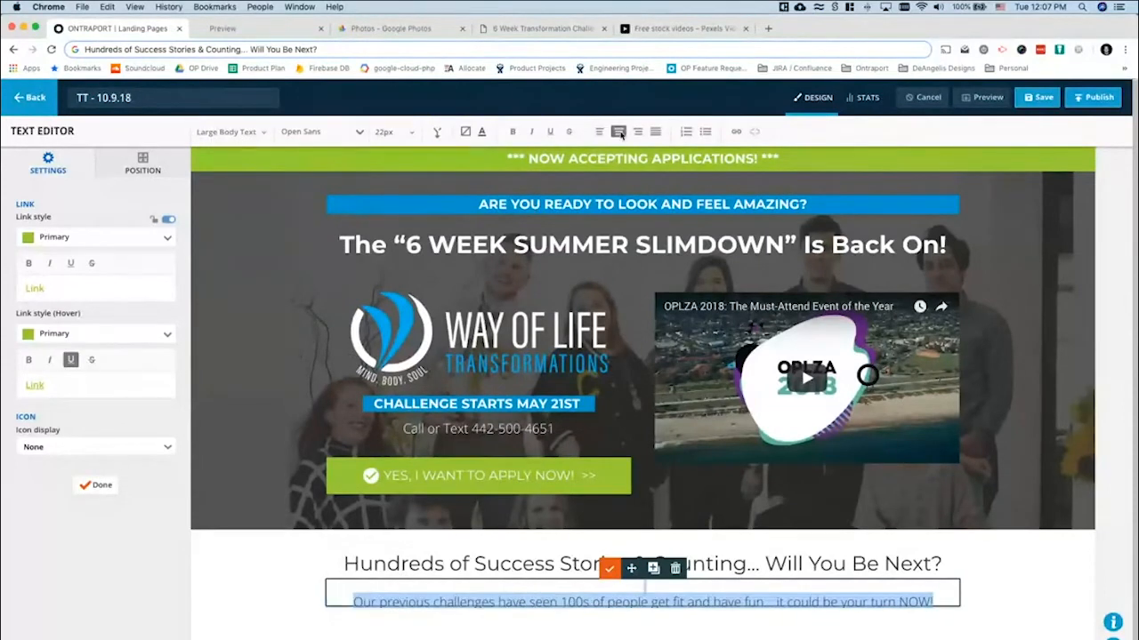
{"action": "left_click", "coordinate": [725, 602]}
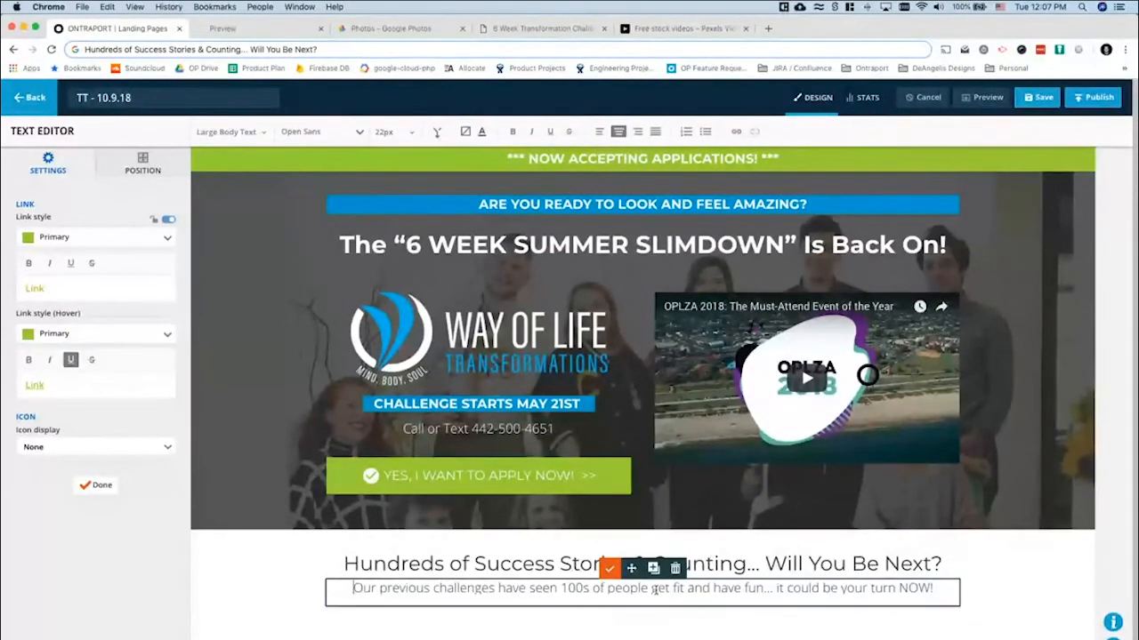
{"action": "left_click", "coordinate": [612, 570]}
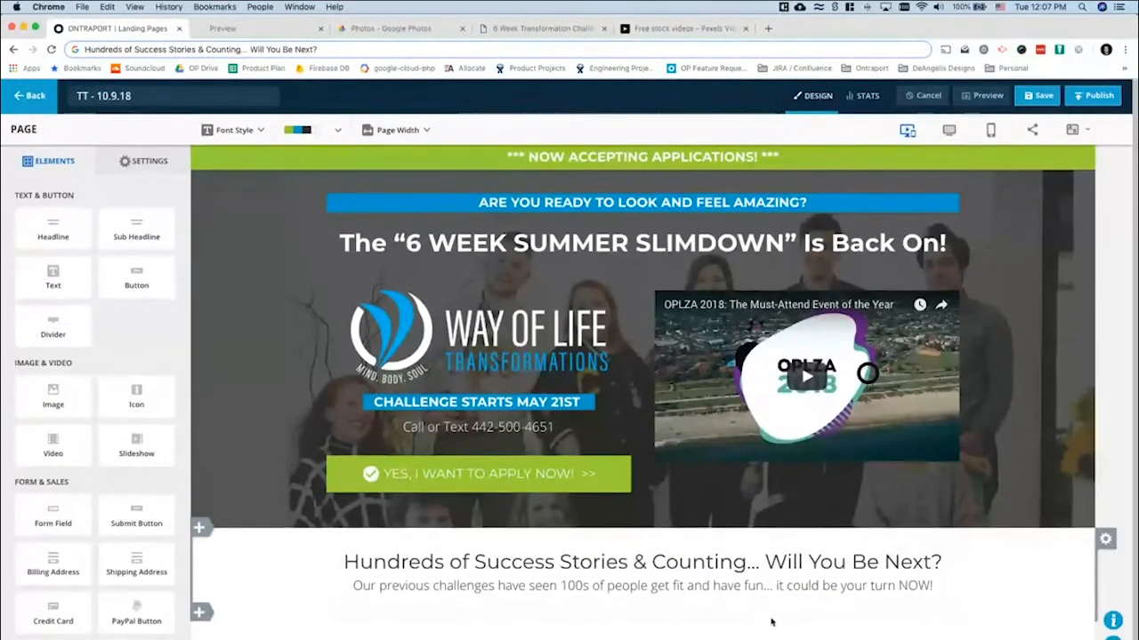
Check the original page's before-and-after photo layout and add two rows of two columns beneath the "Our previous challenges" line
{"action": "left_click", "coordinate": [534, 27]}
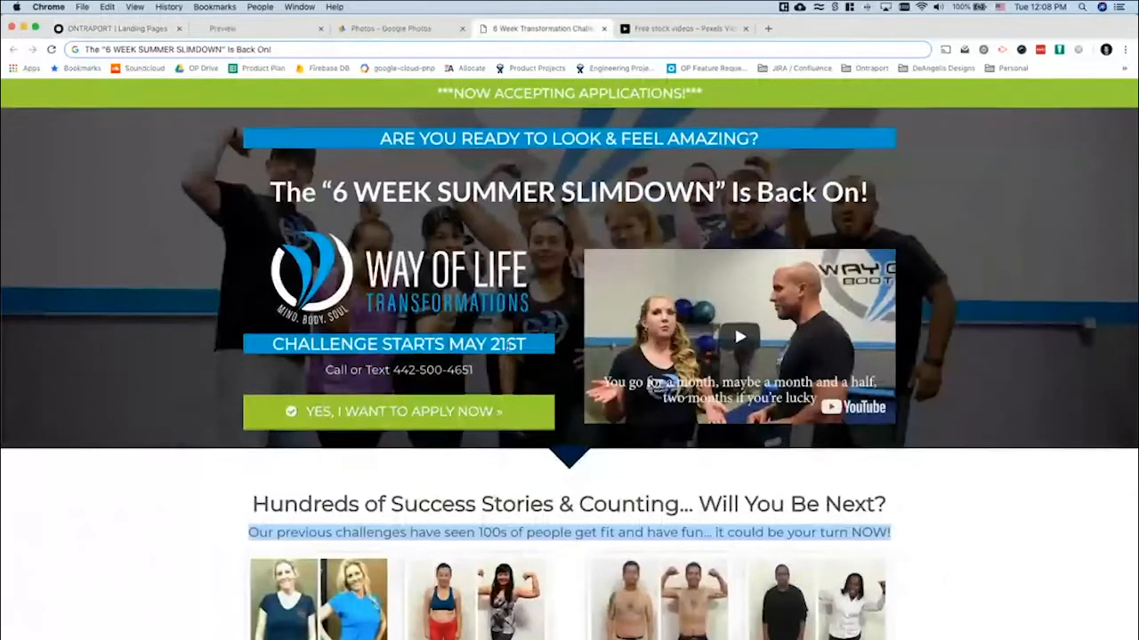
{"action": "scroll", "coordinate": [508, 345], "scroll_direction": "down", "scroll_amount": 3}
{"action": "left_click", "coordinate": [954, 354]}
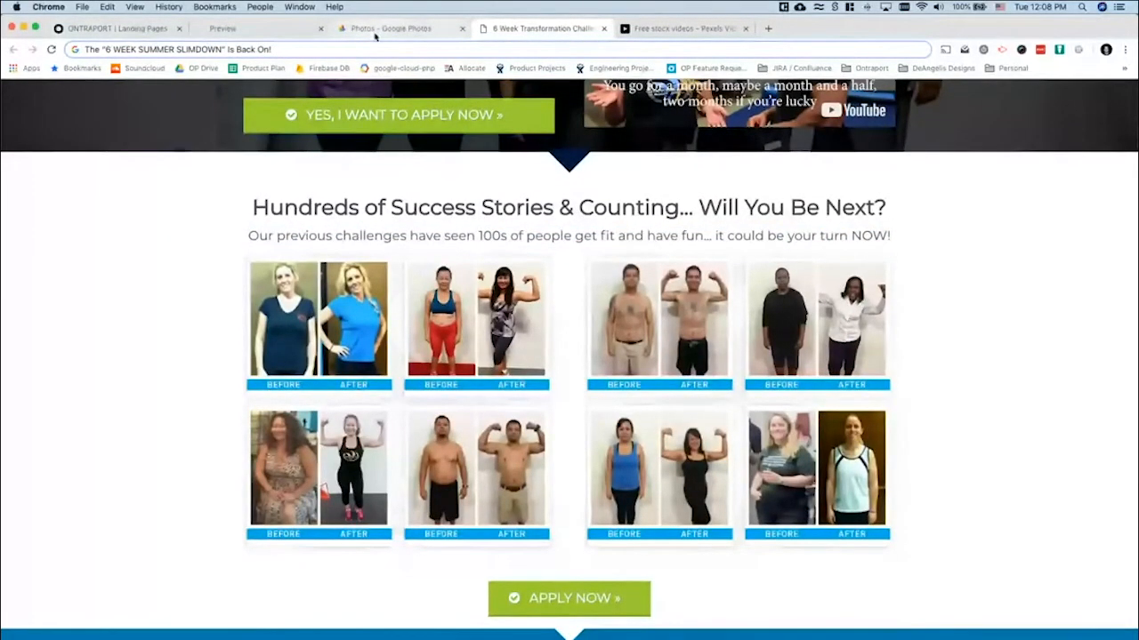
{"action": "left_click", "coordinate": [120, 30]}
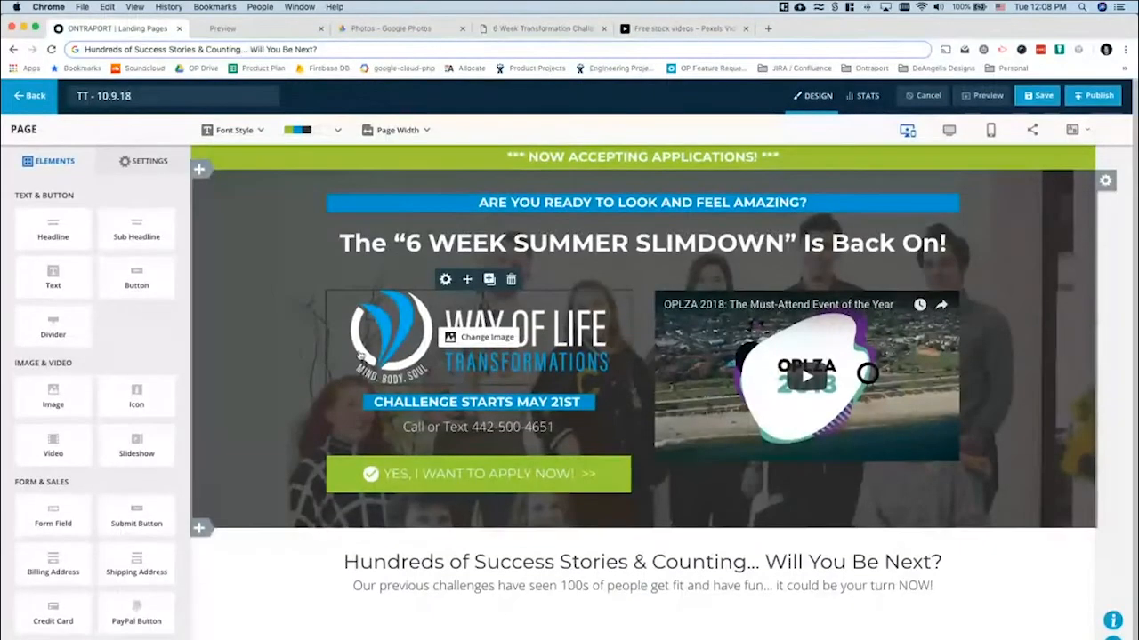
{"action": "left_click", "coordinate": [524, 30]}
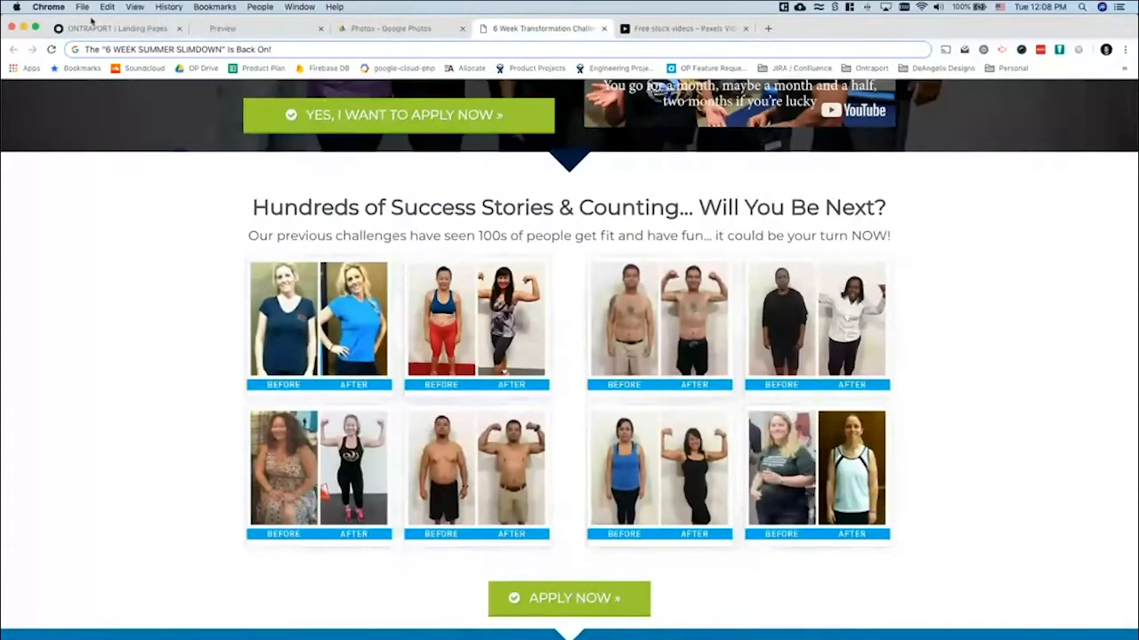
{"action": "left_click", "coordinate": [173, 30]}
{"action": "left_click", "coordinate": [1105, 539]}
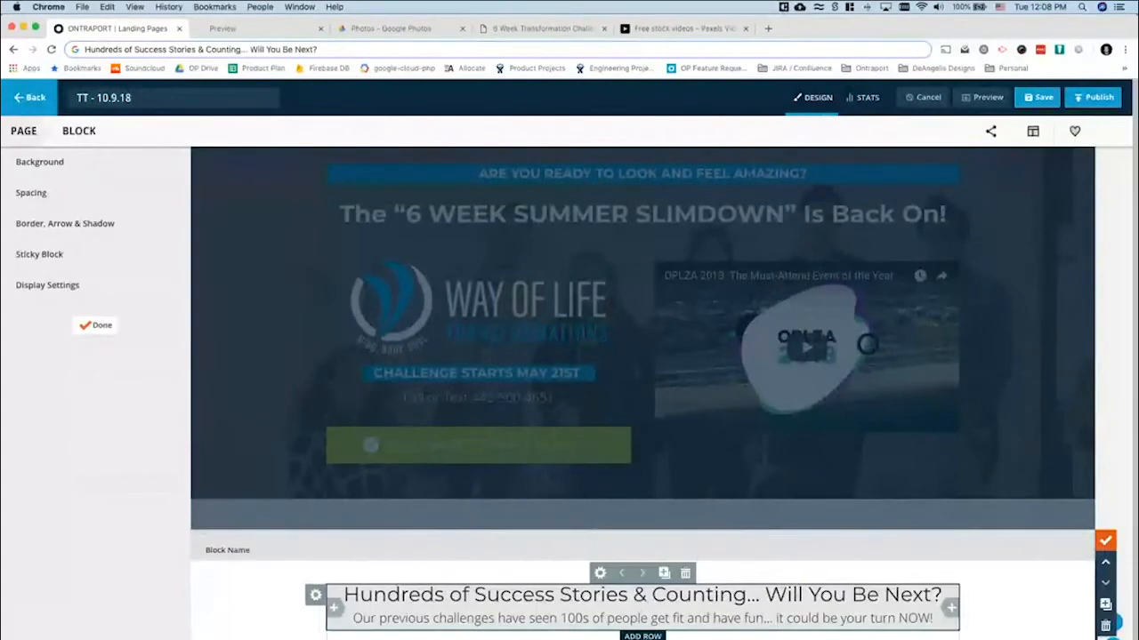
{"action": "scroll", "coordinate": [640, 453], "scroll_direction": "down", "scroll_amount": 5}
{"action": "left_click", "coordinate": [642, 455]}
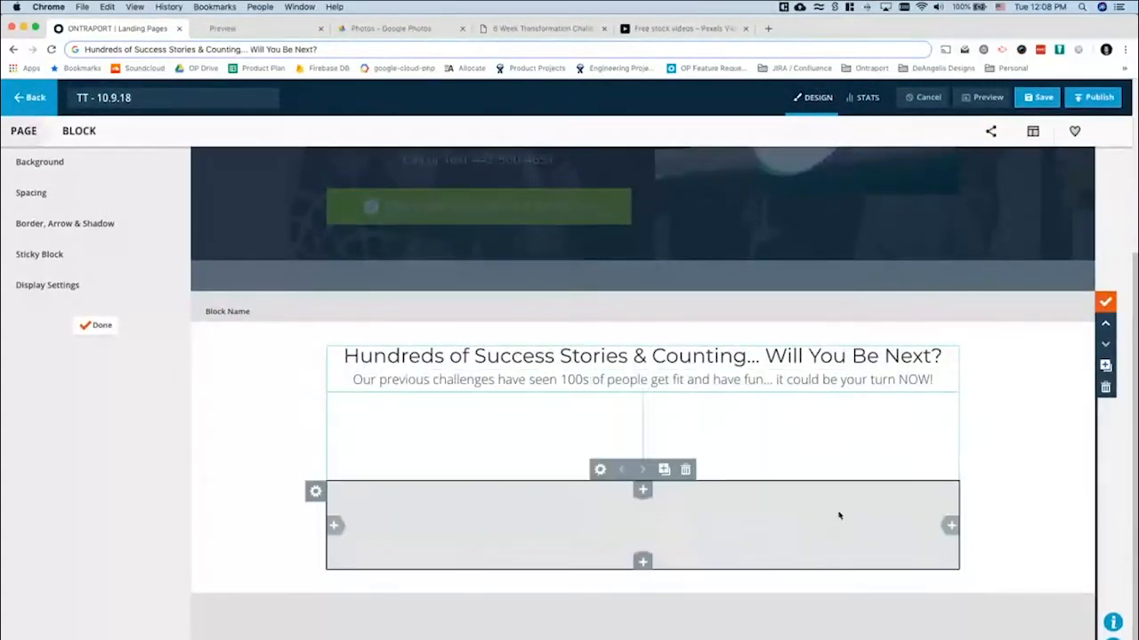
{"action": "left_click", "coordinate": [950, 526]}
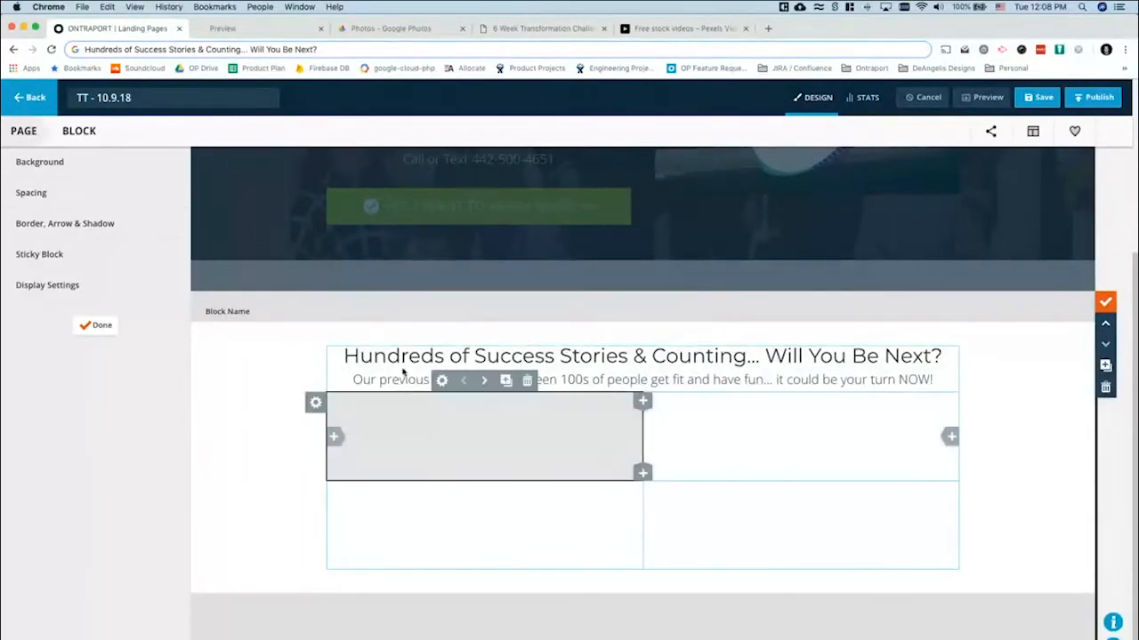
{"action": "left_click", "coordinate": [96, 325]}
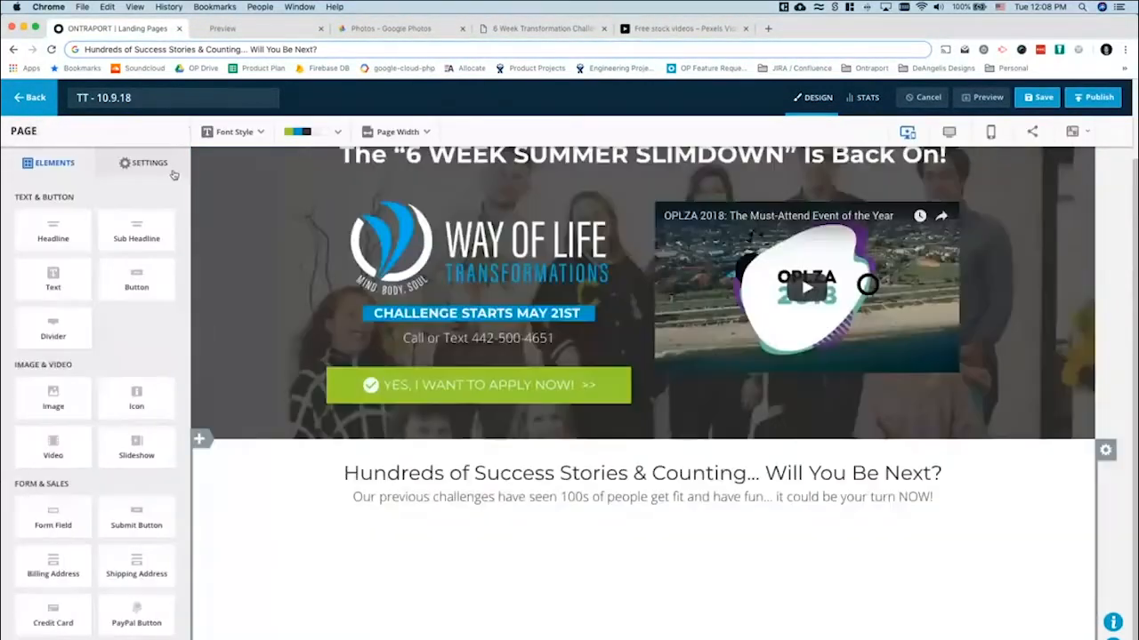
Place an image element in each of the four cells beneath the "Our previous challenges" line
{"action": "left_click_drag", "start_coordinate": [51, 396], "coordinate": [528, 544]}
{"action": "left_click_drag", "start_coordinate": [58, 397], "coordinate": [760, 598]}
{"action": "scroll", "coordinate": [474, 452], "scroll_direction": "down", "scroll_amount": 3}
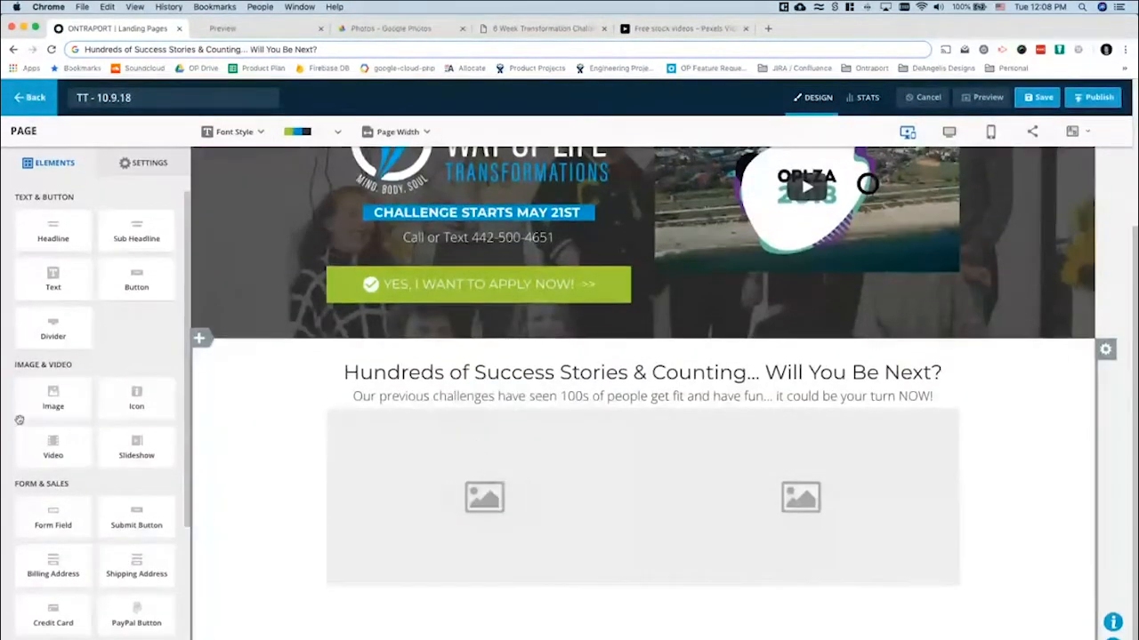
{"action": "left_click_drag", "start_coordinate": [55, 399], "coordinate": [436, 612]}
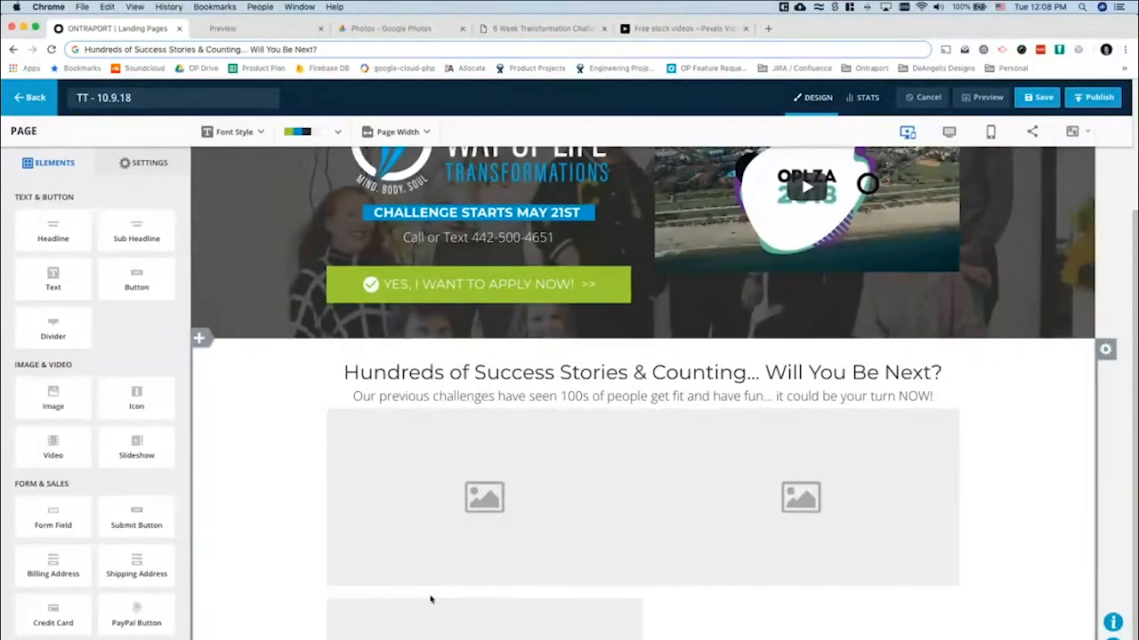
{"action": "left_click_drag", "start_coordinate": [53, 397], "coordinate": [738, 628]}
{"action": "scroll", "coordinate": [739, 623], "scroll_direction": "down", "scroll_amount": 3}
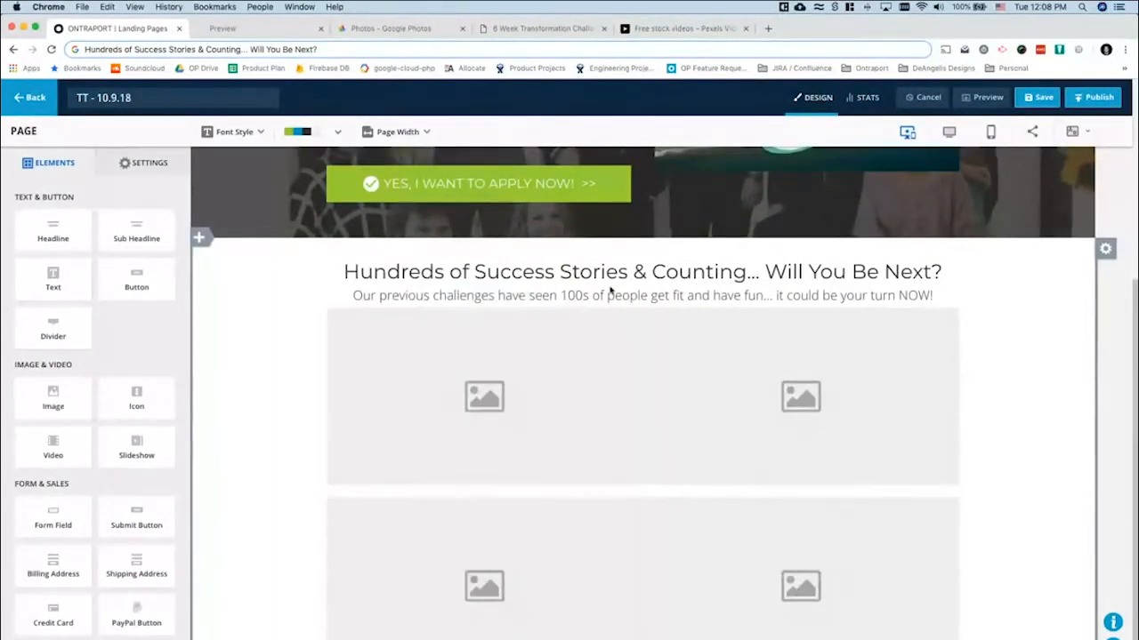
{"action": "scroll", "coordinate": [805, 501], "scroll_direction": "up", "scroll_amount": 9}
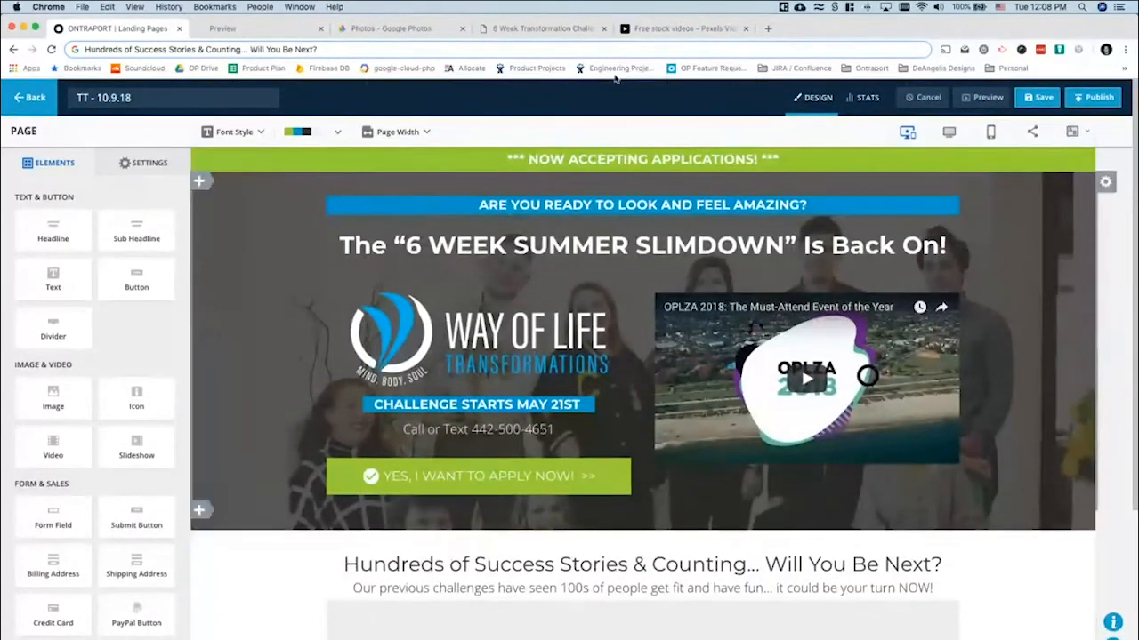
{"action": "scroll", "coordinate": [765, 256], "scroll_direction": "down", "scroll_amount": 9}
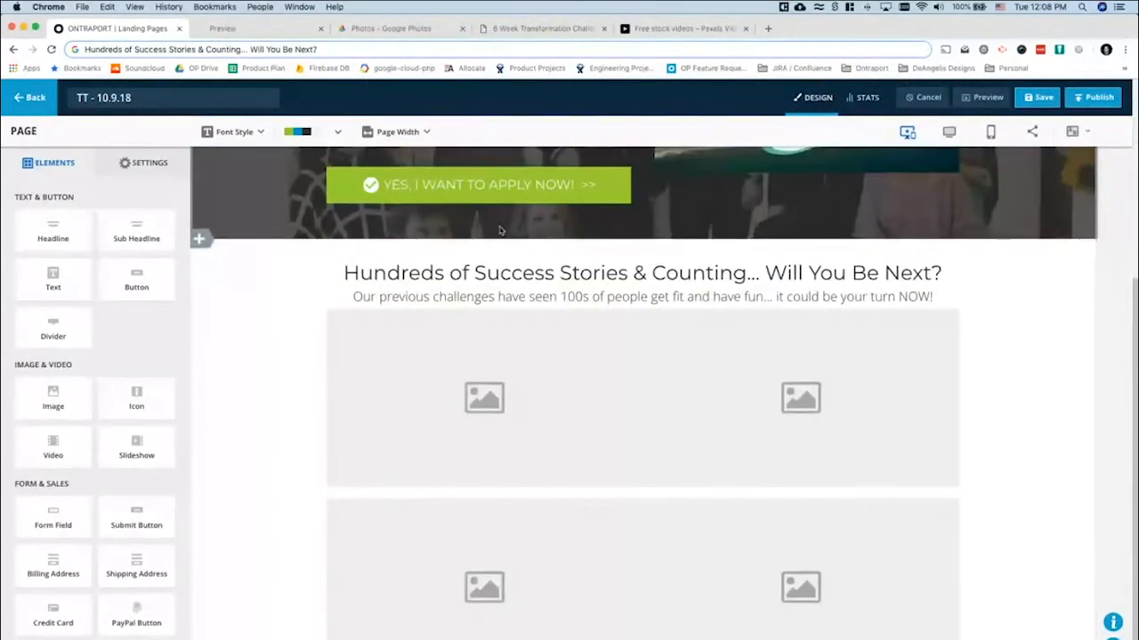
Compare the image grid with the original page and add another row beneath it in the success stories block
{"action": "left_click", "coordinate": [519, 30]}
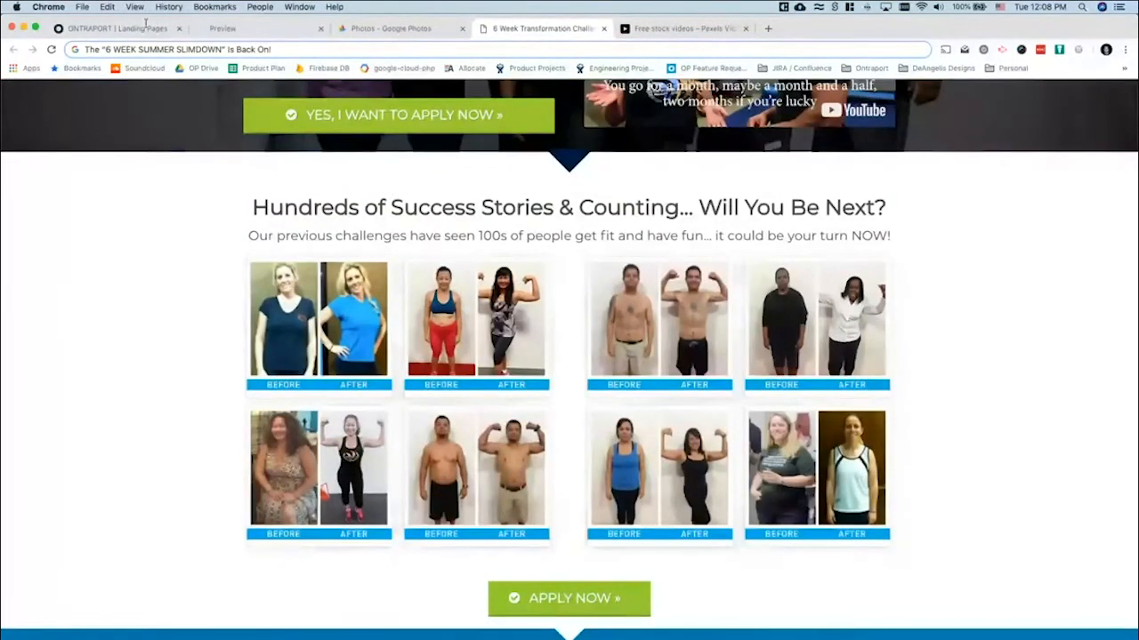
{"action": "left_click", "coordinate": [116, 28]}
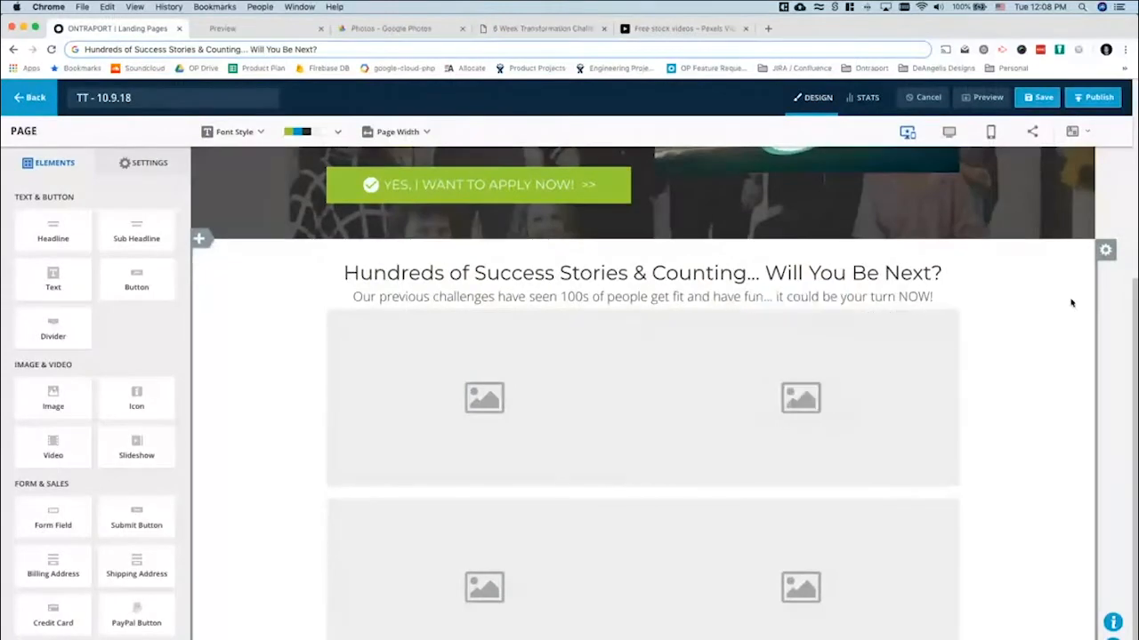
{"action": "left_click", "coordinate": [1106, 253]}
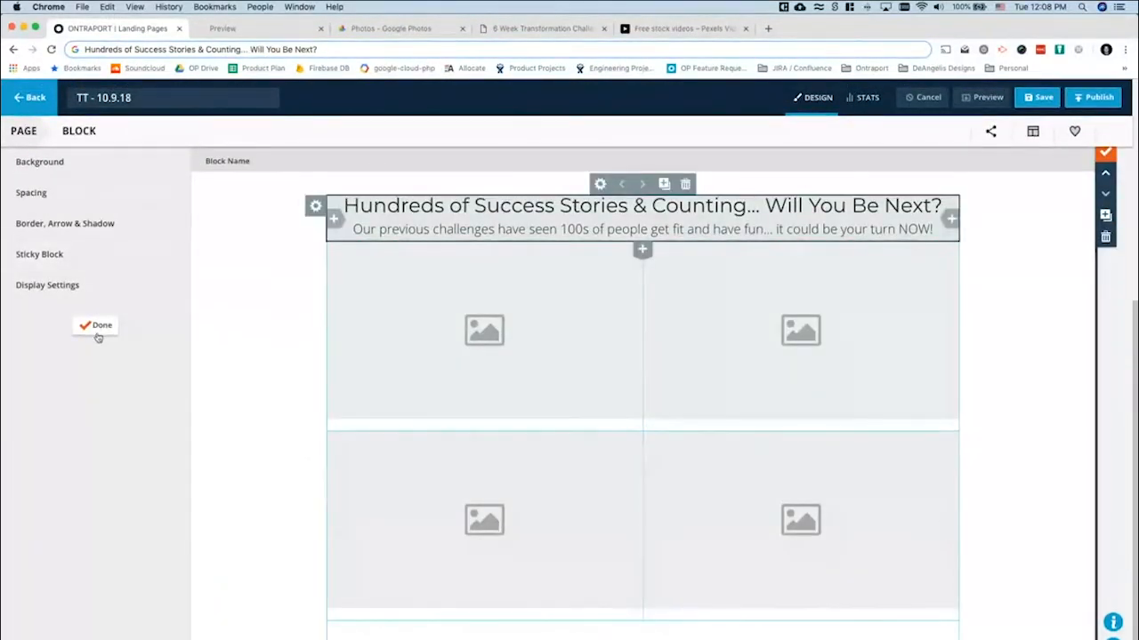
{"action": "left_click", "coordinate": [98, 327]}
{"action": "scroll", "coordinate": [300, 371], "scroll_direction": "up", "scroll_amount": 5}
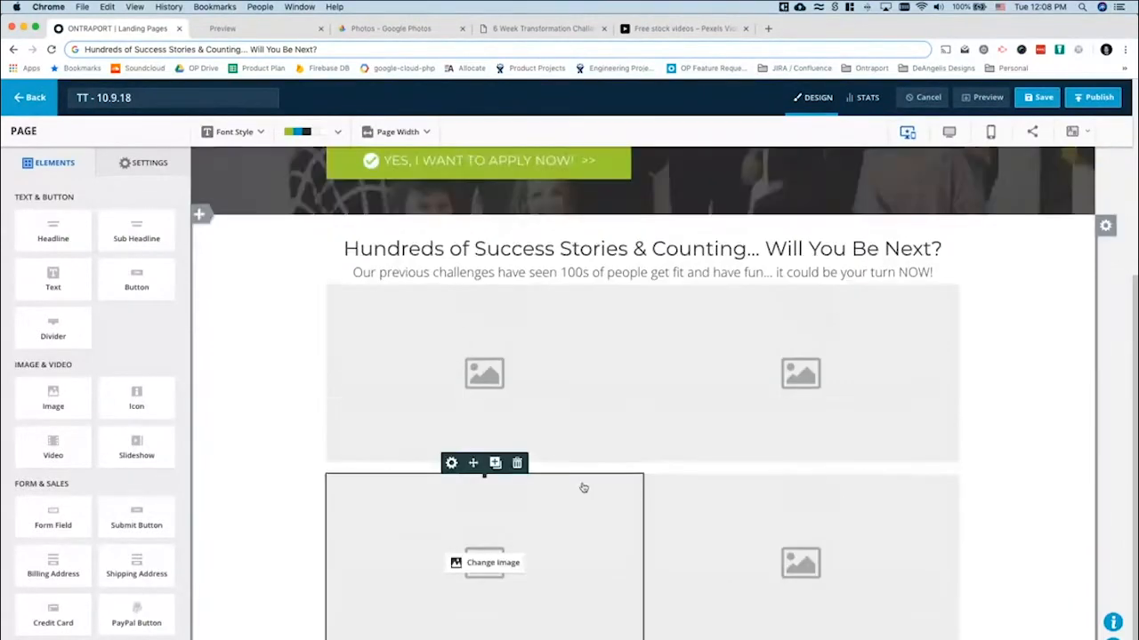
Examine the APPLY NOW button beneath the before-and-after photos on the original page
{"action": "left_click", "coordinate": [532, 29]}
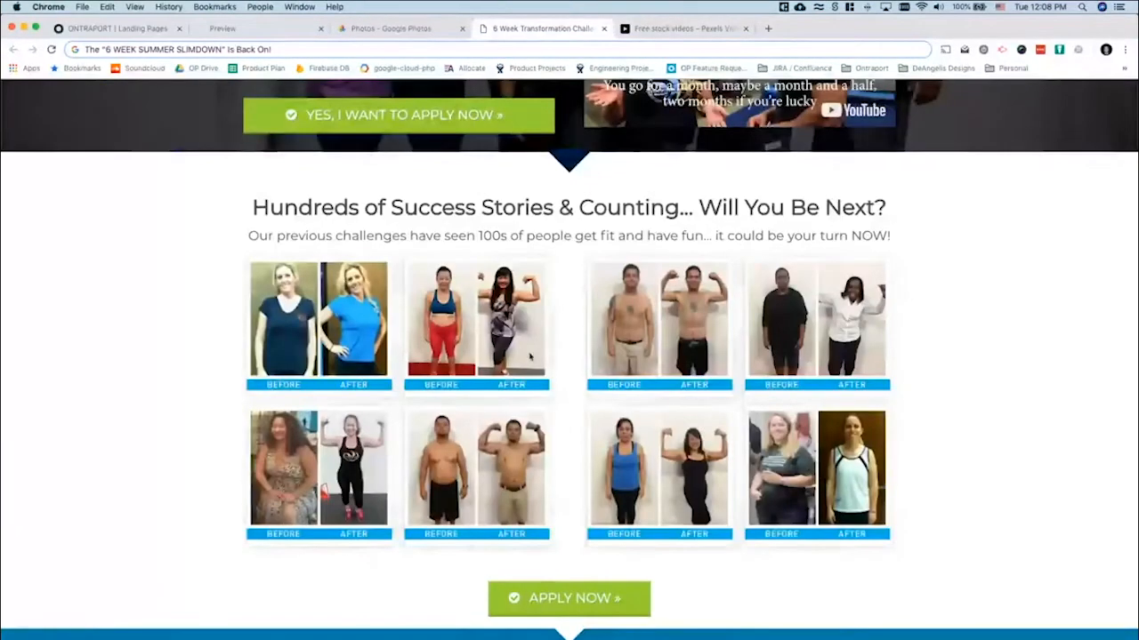
{"action": "scroll", "coordinate": [528, 356], "scroll_direction": "down", "scroll_amount": 1}
{"action": "scroll", "coordinate": [528, 356], "scroll_direction": "up", "scroll_amount": 1}
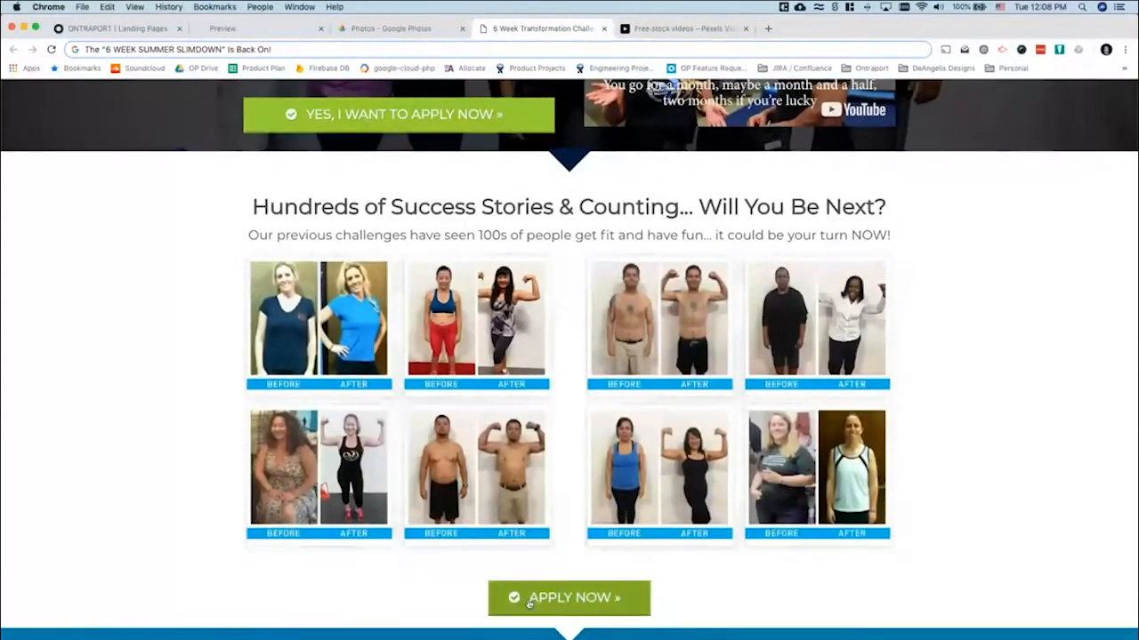
{"action": "left_click", "coordinate": [114, 29]}
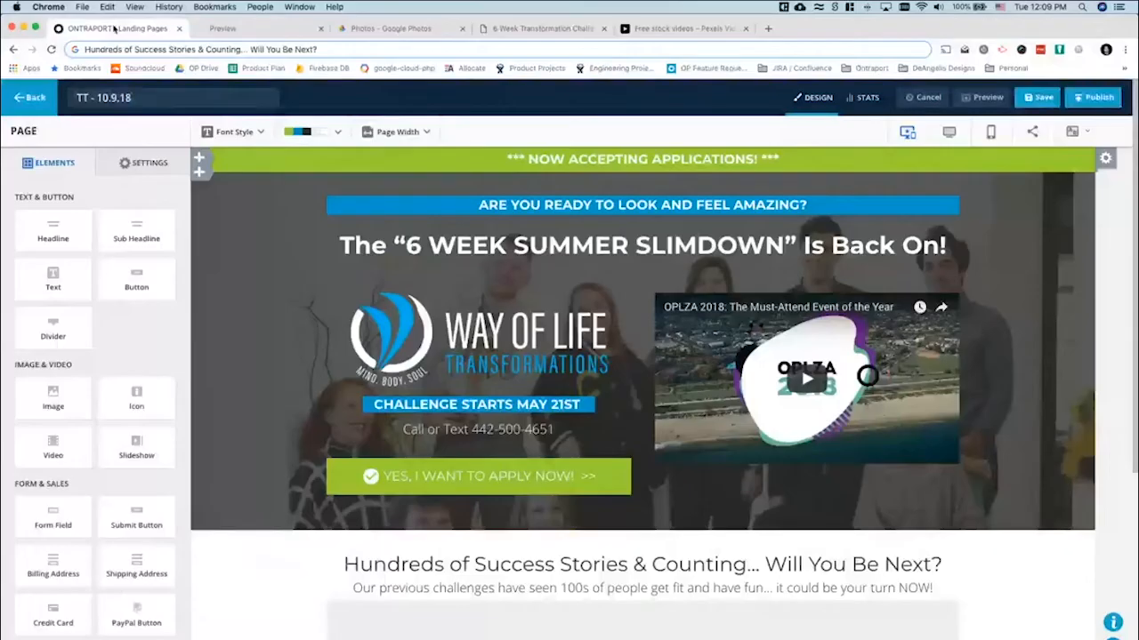
Save the style of the hero's "YES, I WANT TO APPLY NOW!" button as a favorite and check the favorite styles
{"action": "left_click", "coordinate": [569, 471]}
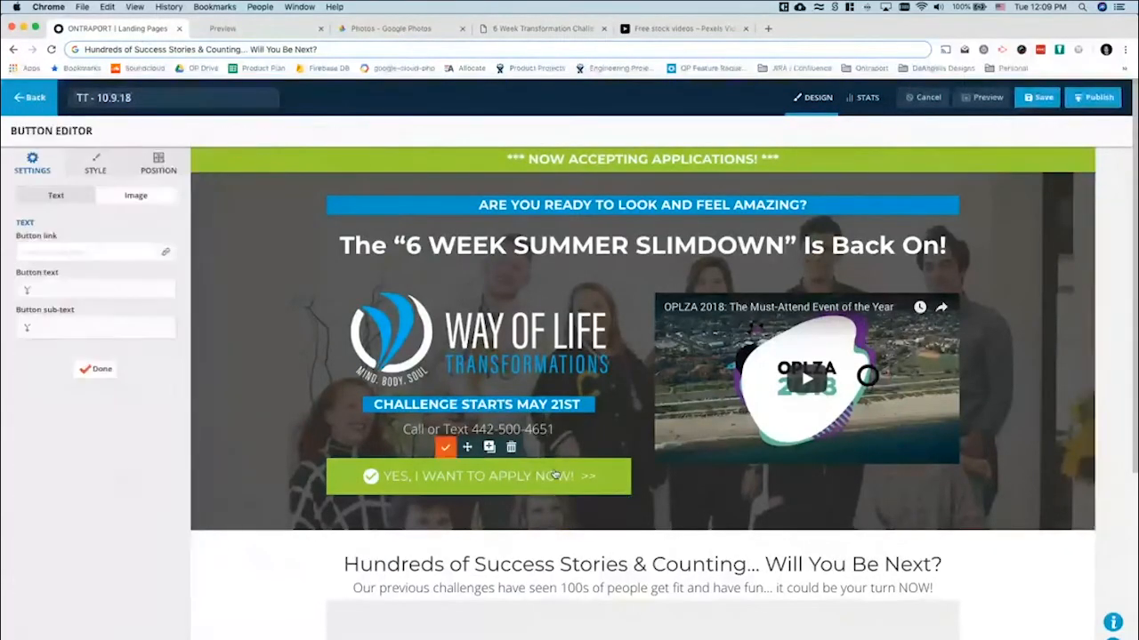
{"action": "left_click", "coordinate": [96, 162]}
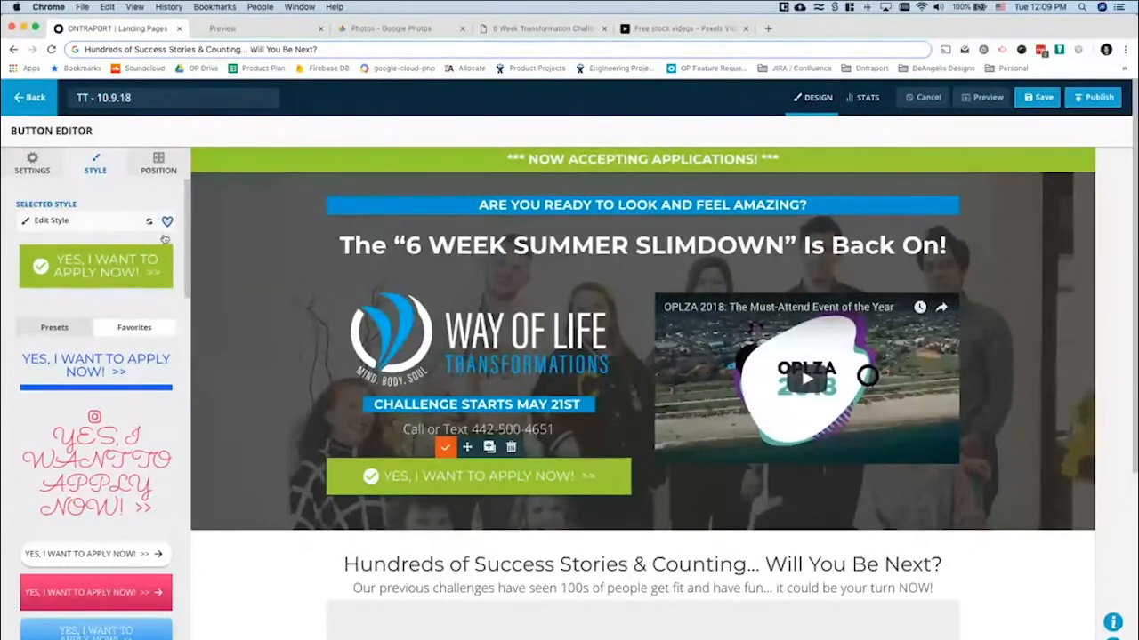
{"action": "left_click", "coordinate": [134, 329]}
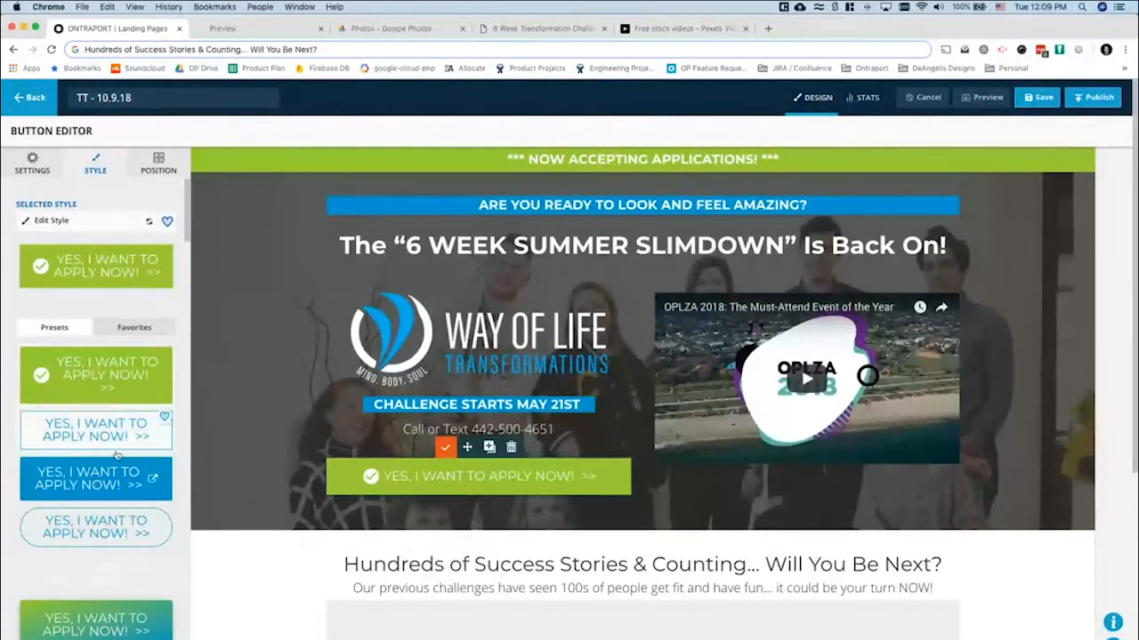
{"action": "left_click", "coordinate": [446, 447]}
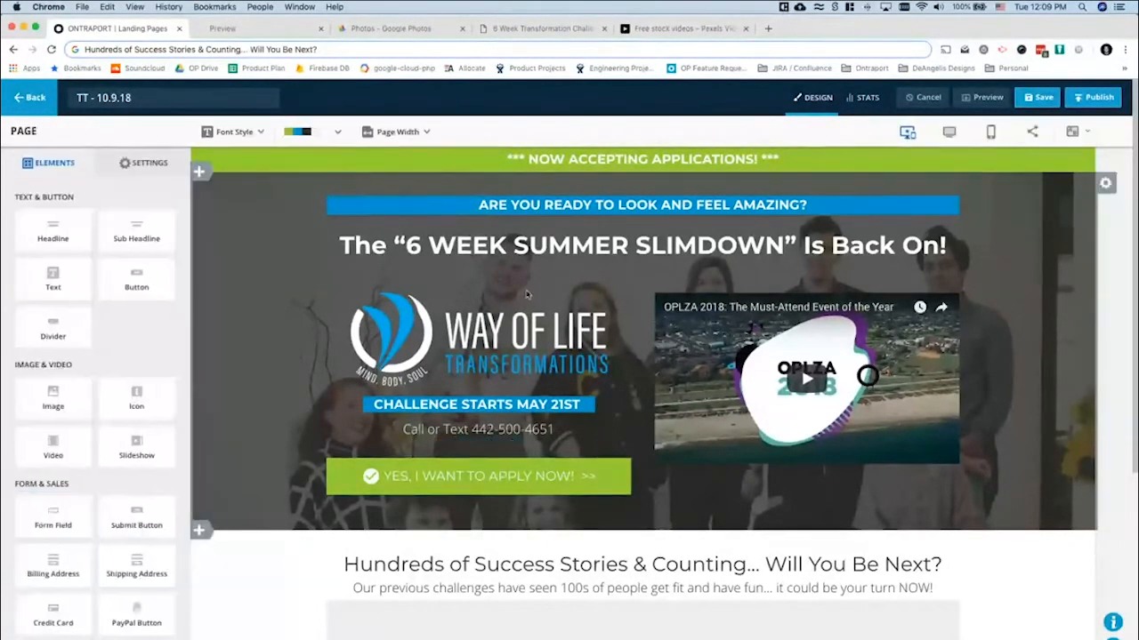
Add a button in the row beneath the image grid and apply the favorite green style with the check icon
{"action": "scroll", "coordinate": [662, 445], "scroll_direction": "down", "scroll_amount": 5}
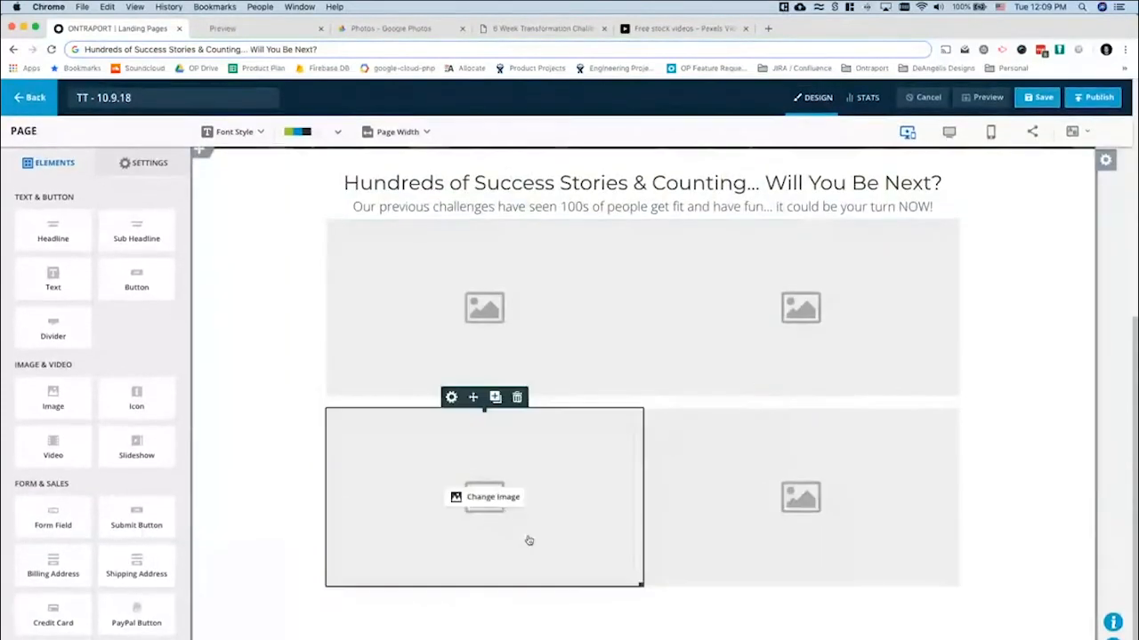
{"action": "left_click_drag", "start_coordinate": [134, 279], "coordinate": [645, 623]}
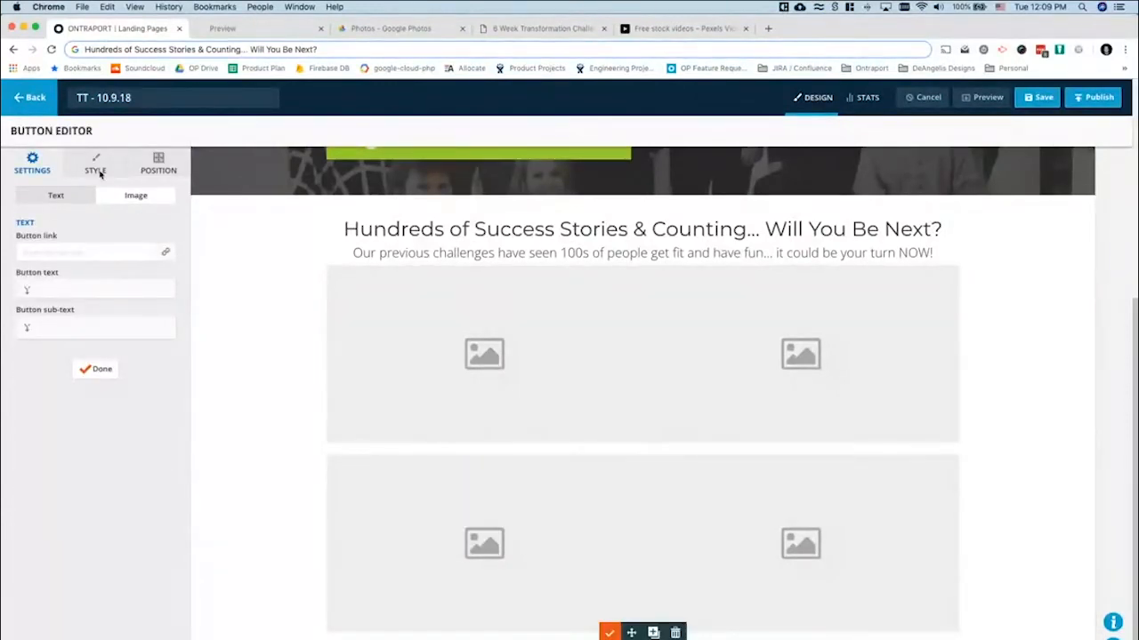
{"action": "left_click", "coordinate": [100, 174]}
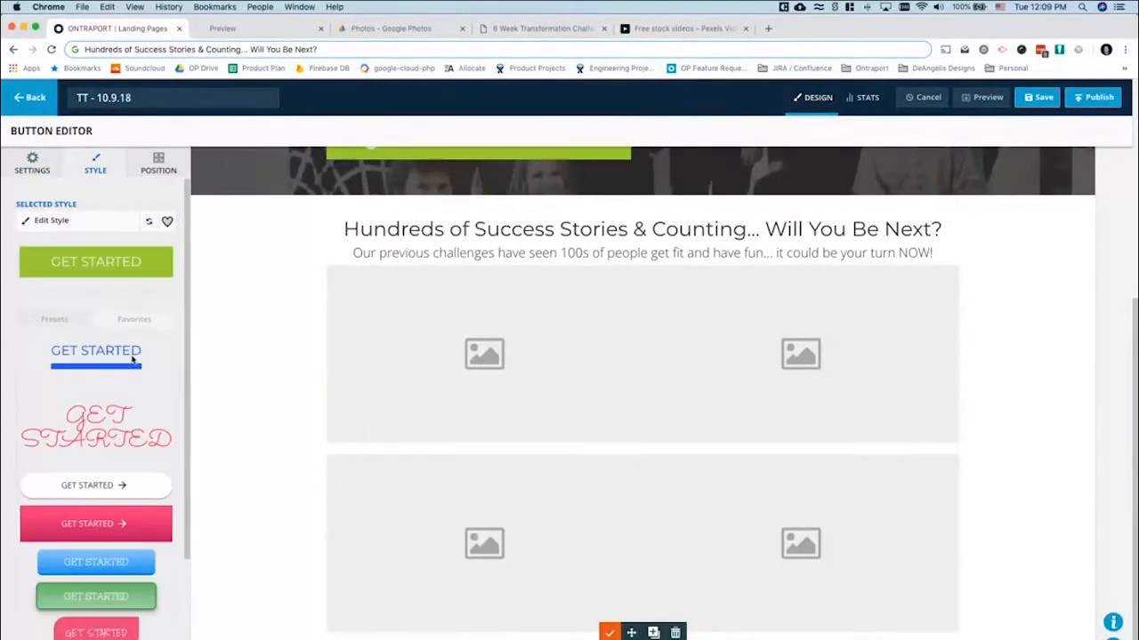
{"action": "left_click", "coordinate": [129, 321]}
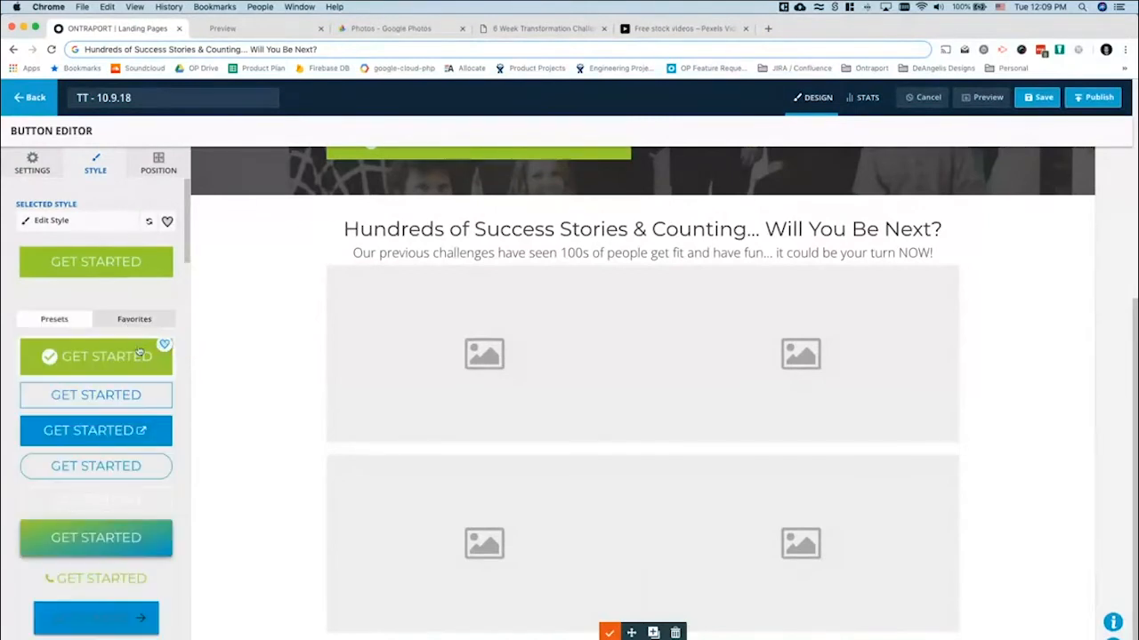
{"action": "left_click", "coordinate": [86, 357]}
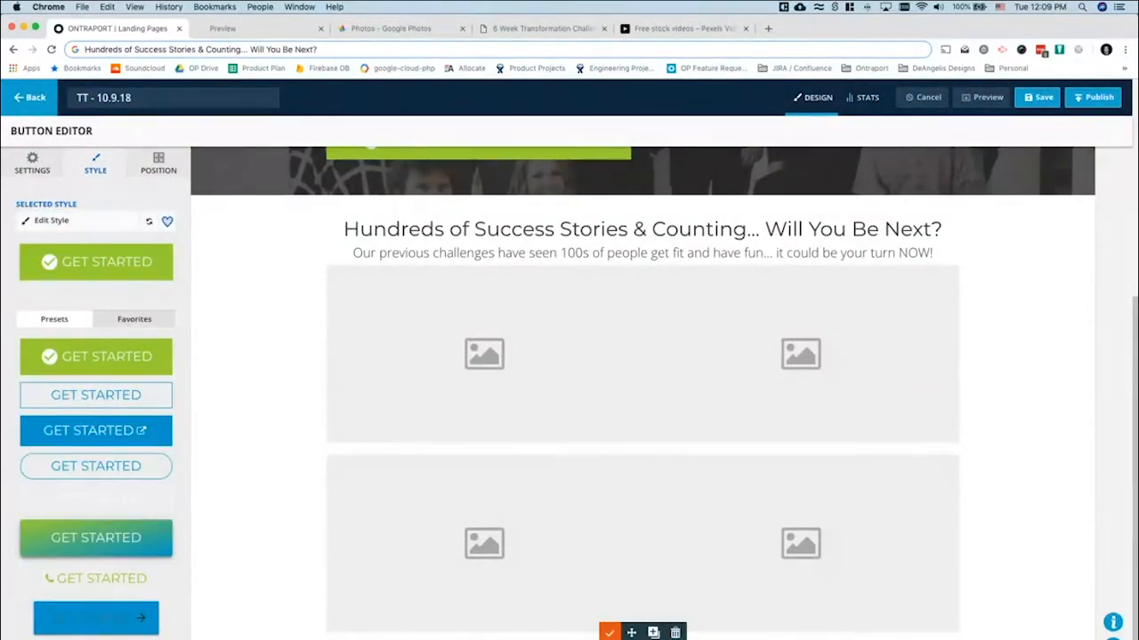
{"action": "left_click", "coordinate": [609, 632]}
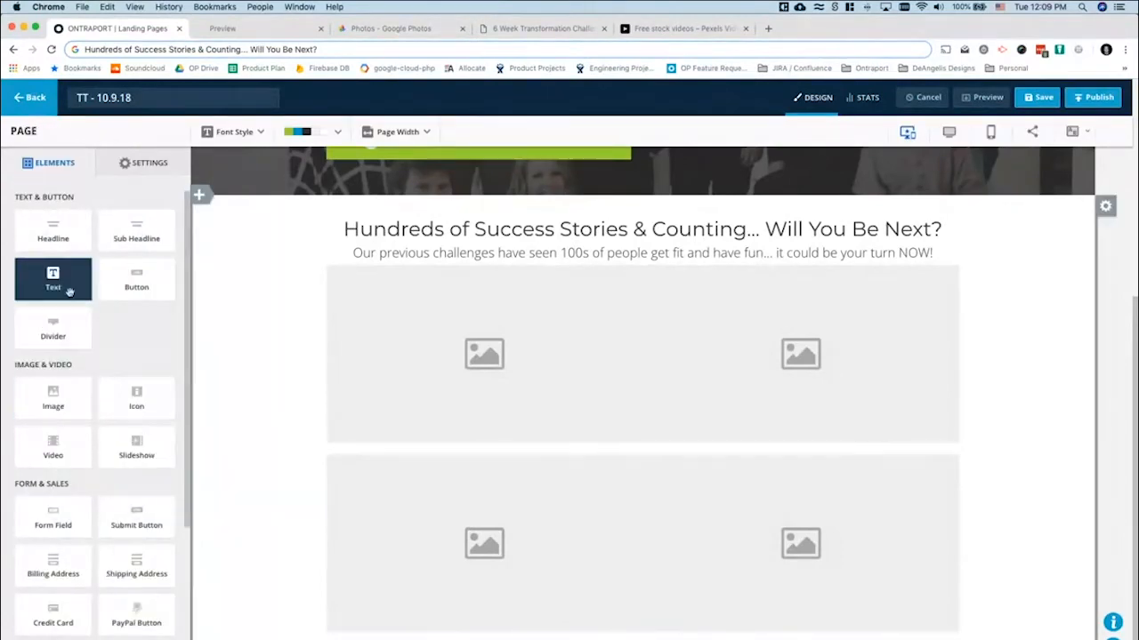
Set the text of the button beneath the image grid to "APPLY NOW >>", matching the original page's wording
{"action": "left_click", "coordinate": [386, 633]}
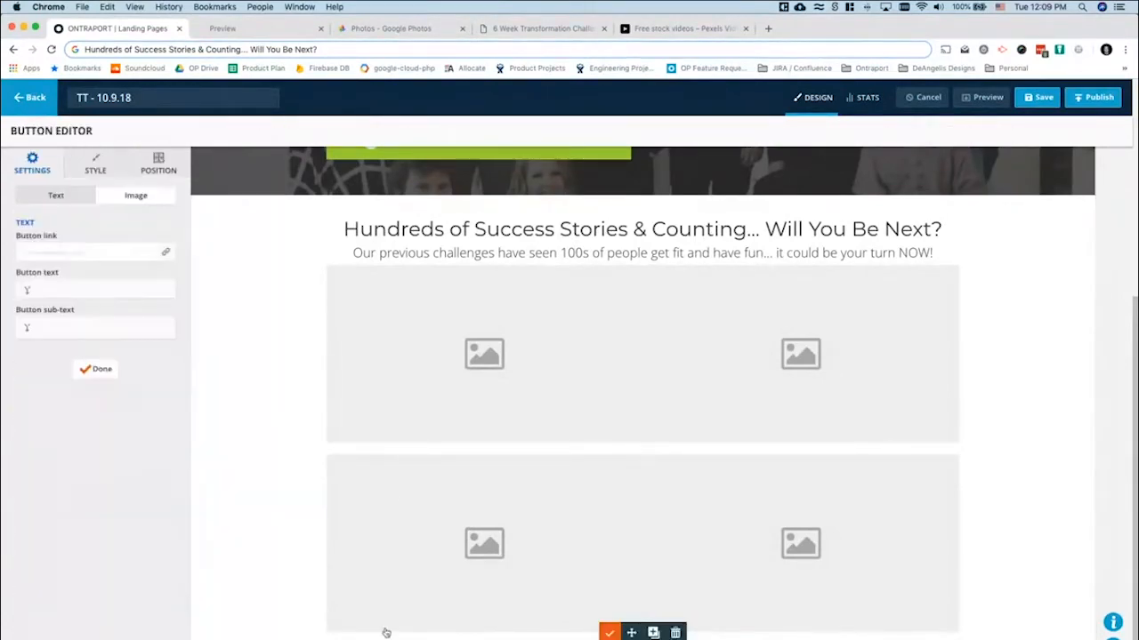
{"action": "left_click", "coordinate": [542, 29]}
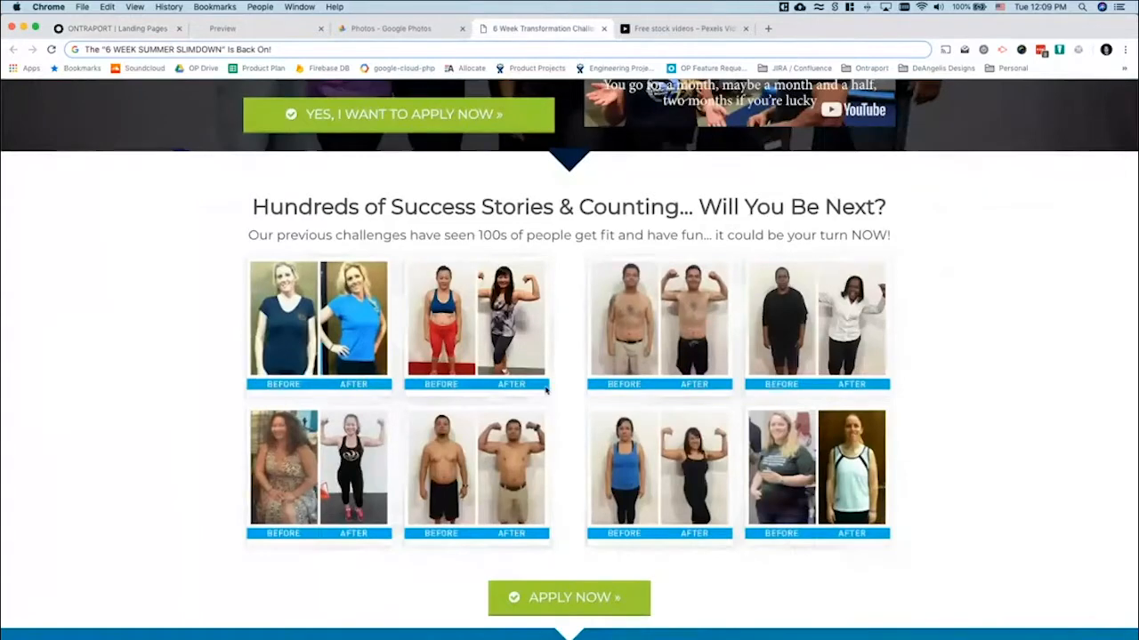
{"action": "scroll", "coordinate": [546, 389], "scroll_direction": "down", "scroll_amount": 3}
{"action": "left_click", "coordinate": [115, 28]}
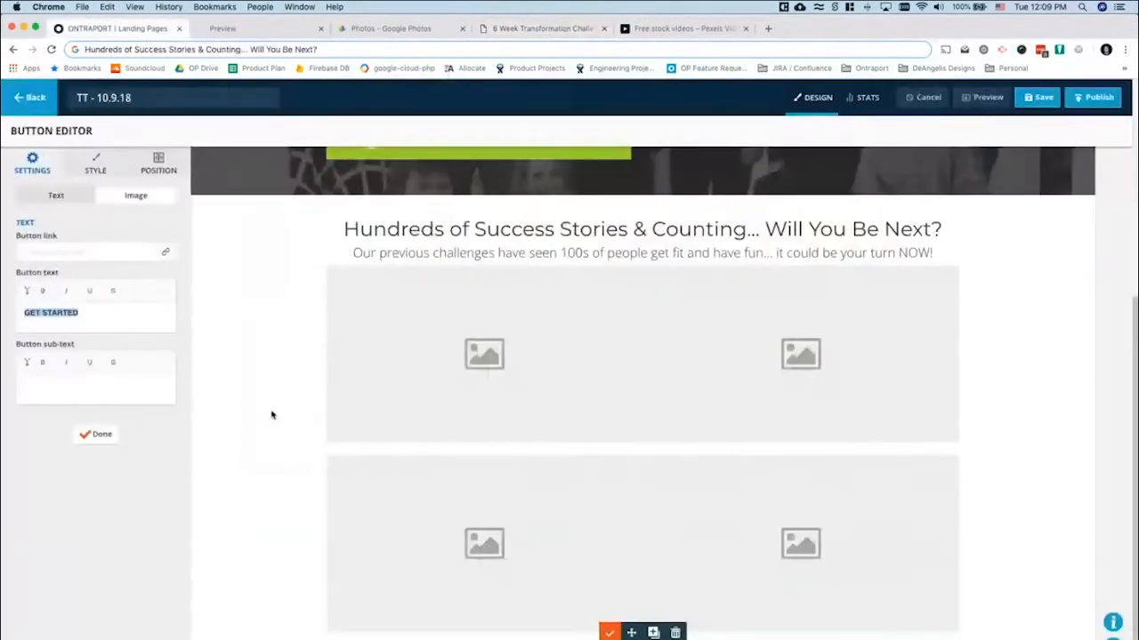
{"action": "double_click", "coordinate": [47, 313]}
{"action": "key", "text": "super+a"}
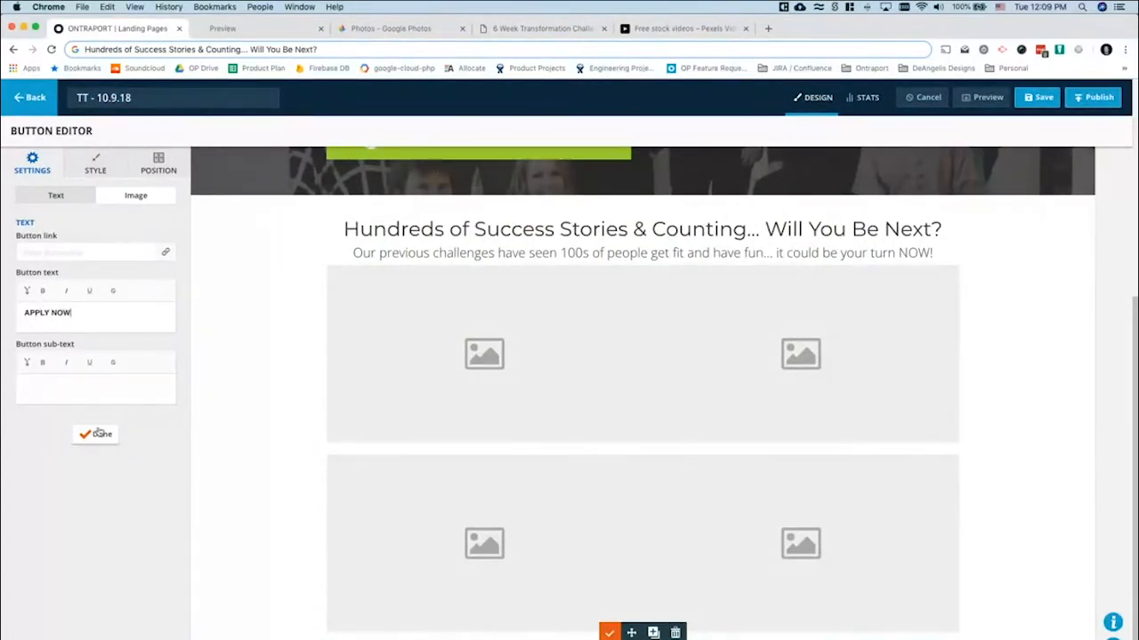
{"action": "left_click", "coordinate": [537, 29]}
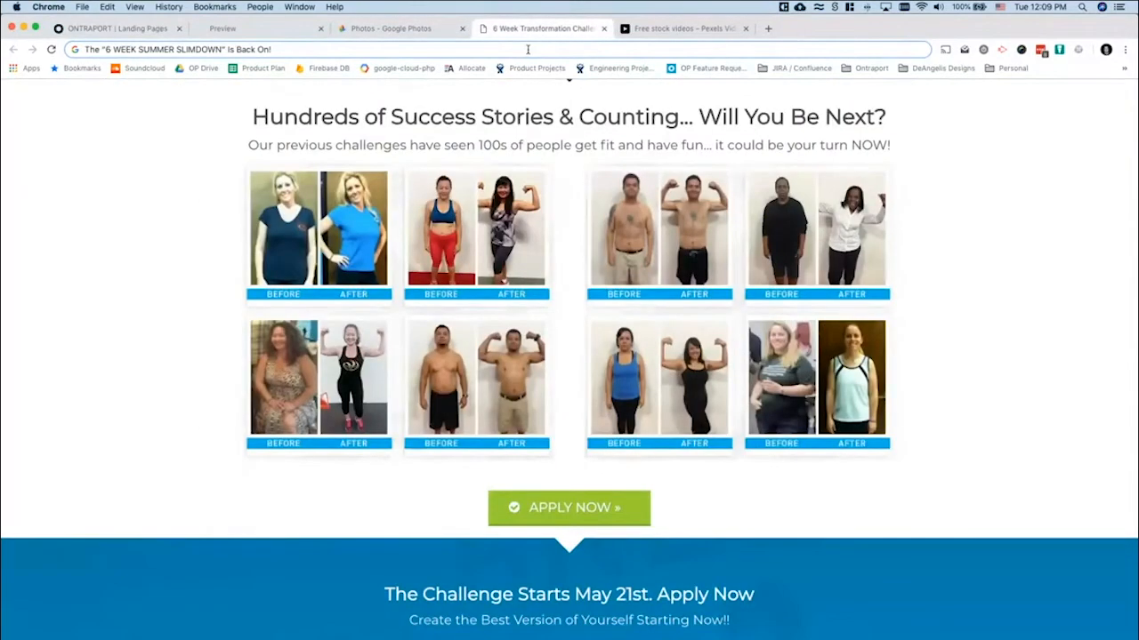
{"action": "left_click", "coordinate": [140, 31]}
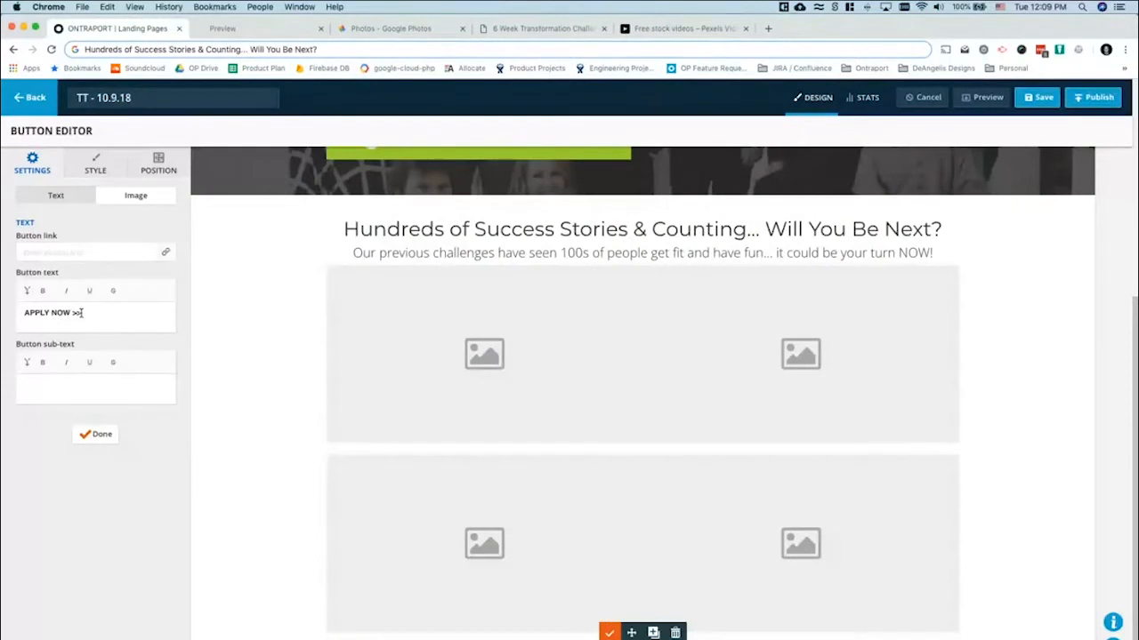
{"action": "left_click", "coordinate": [609, 633]}
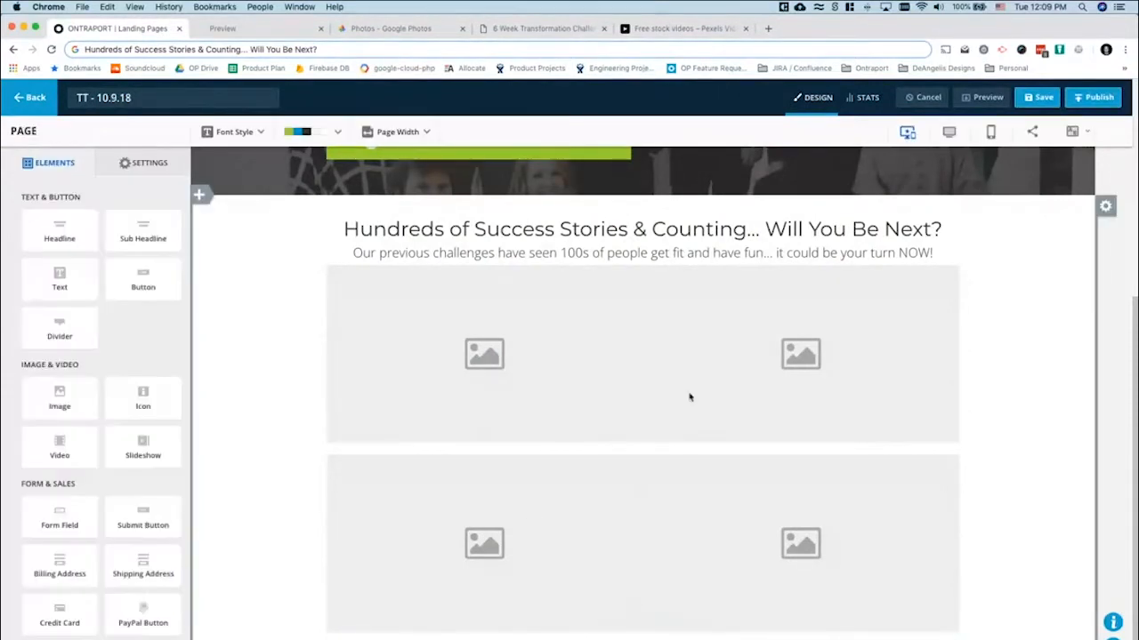
Compare the success stories block's layout and spacing with the same section on the original page
{"action": "scroll", "coordinate": [614, 636], "scroll_direction": "down", "scroll_amount": 1}
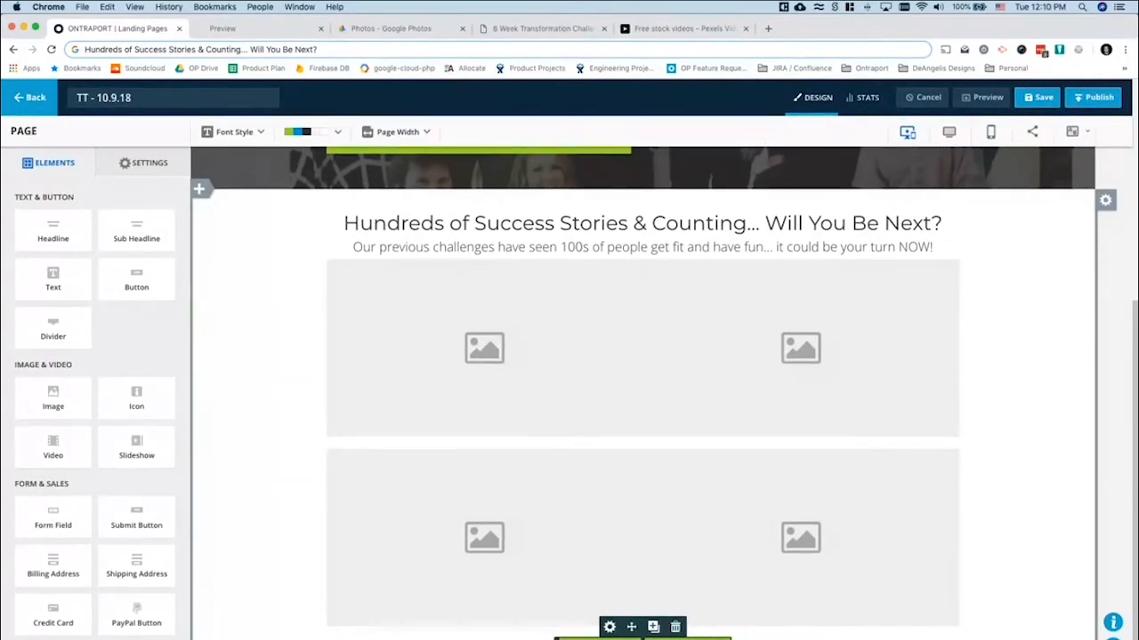
{"action": "scroll", "coordinate": [887, 384], "scroll_direction": "up", "scroll_amount": 5}
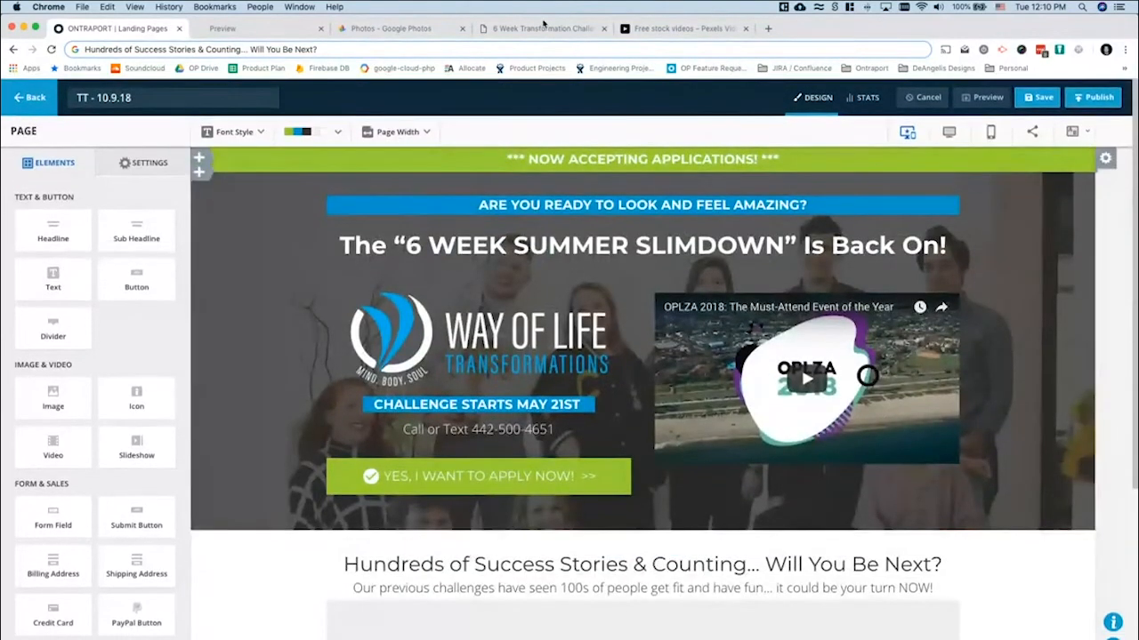
{"action": "left_click", "coordinate": [542, 28]}
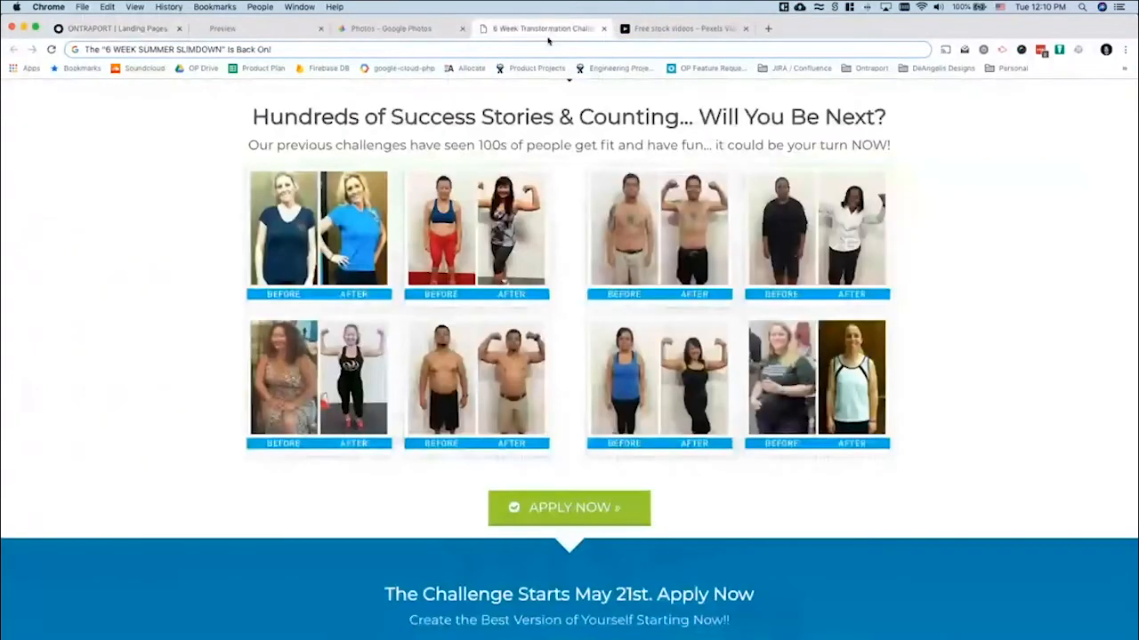
{"action": "left_click", "coordinate": [116, 28]}
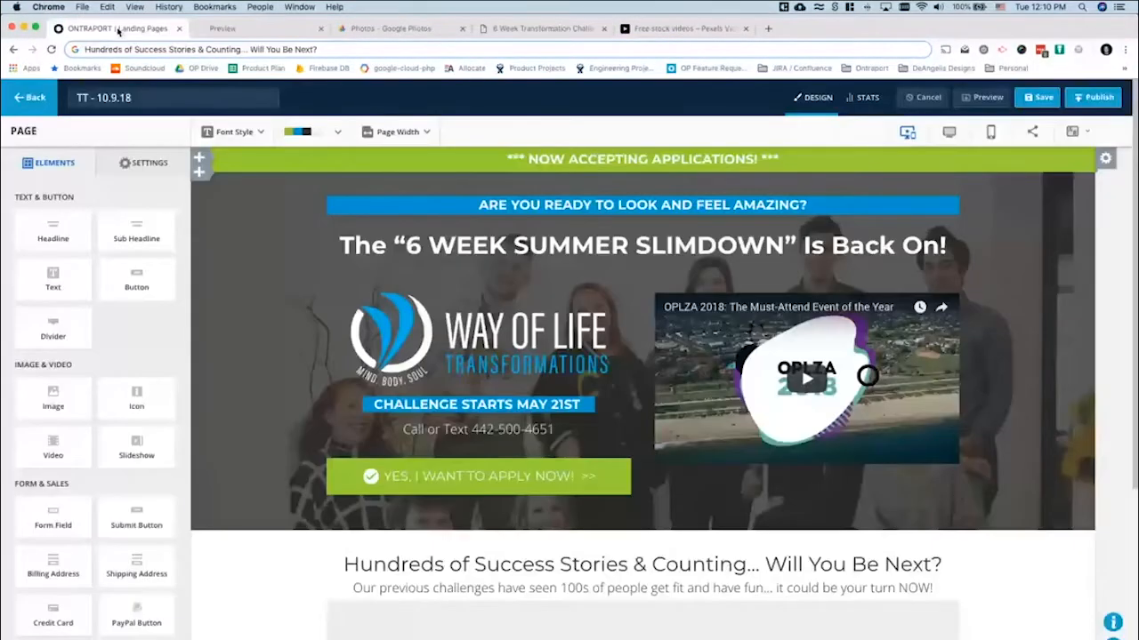
{"action": "scroll", "coordinate": [578, 358], "scroll_direction": "down", "scroll_amount": 5}
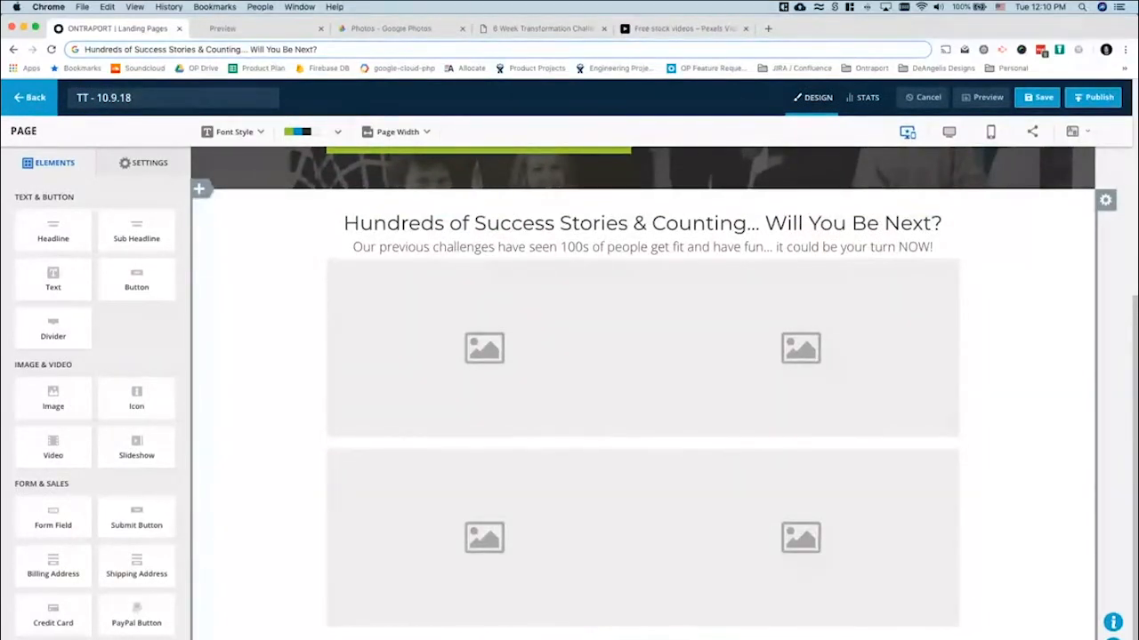
{"action": "scroll", "coordinate": [1049, 413], "scroll_direction": "down", "scroll_amount": 1}
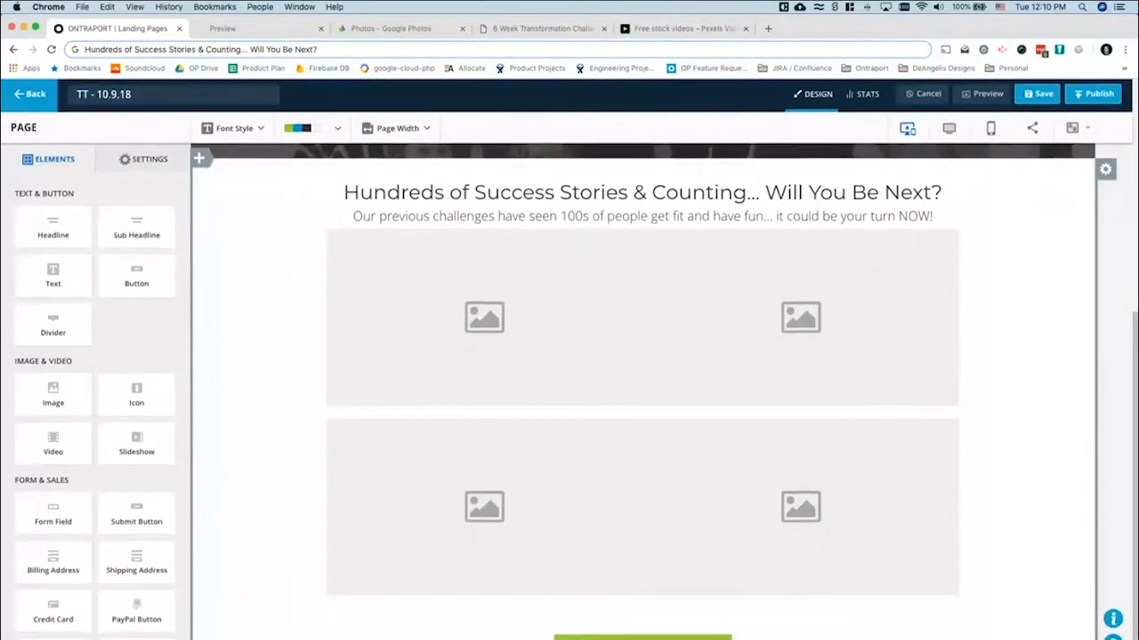
{"action": "left_click", "coordinate": [543, 28]}
{"action": "scroll", "coordinate": [465, 259], "scroll_direction": "up", "scroll_amount": 3}
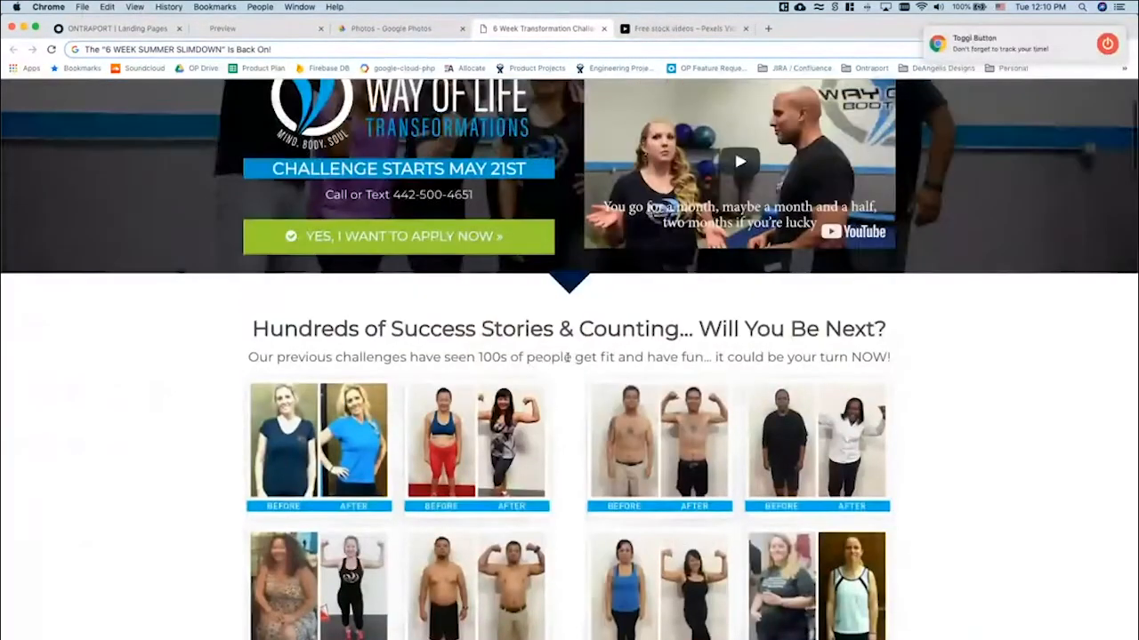
{"action": "scroll", "coordinate": [464, 259], "scroll_direction": "down", "scroll_amount": 2}
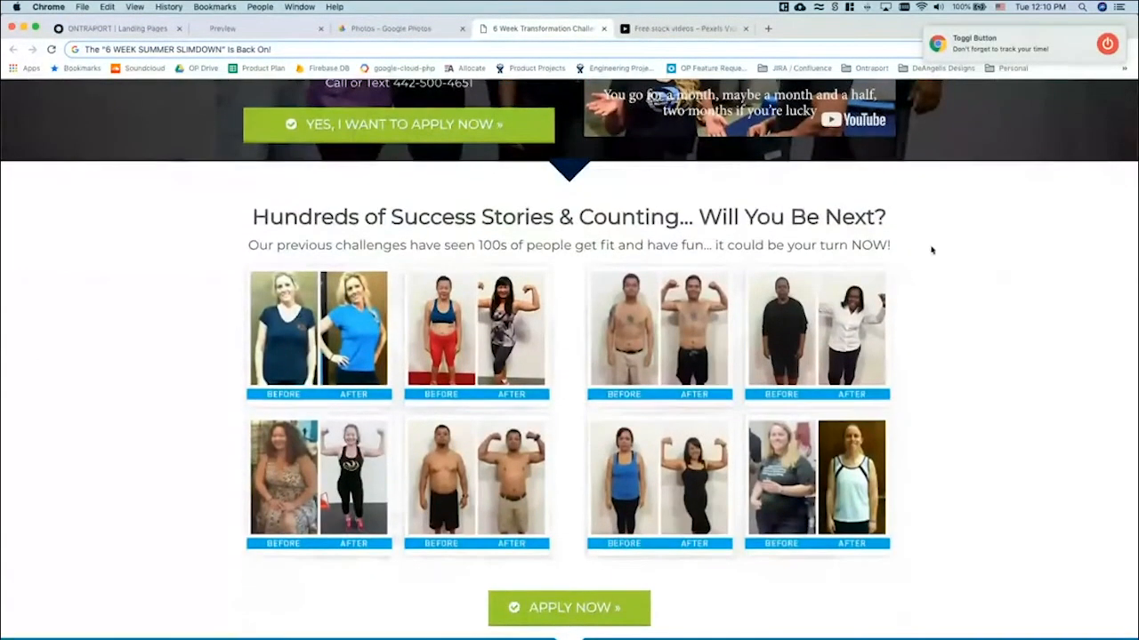
{"action": "left_click", "coordinate": [152, 26]}
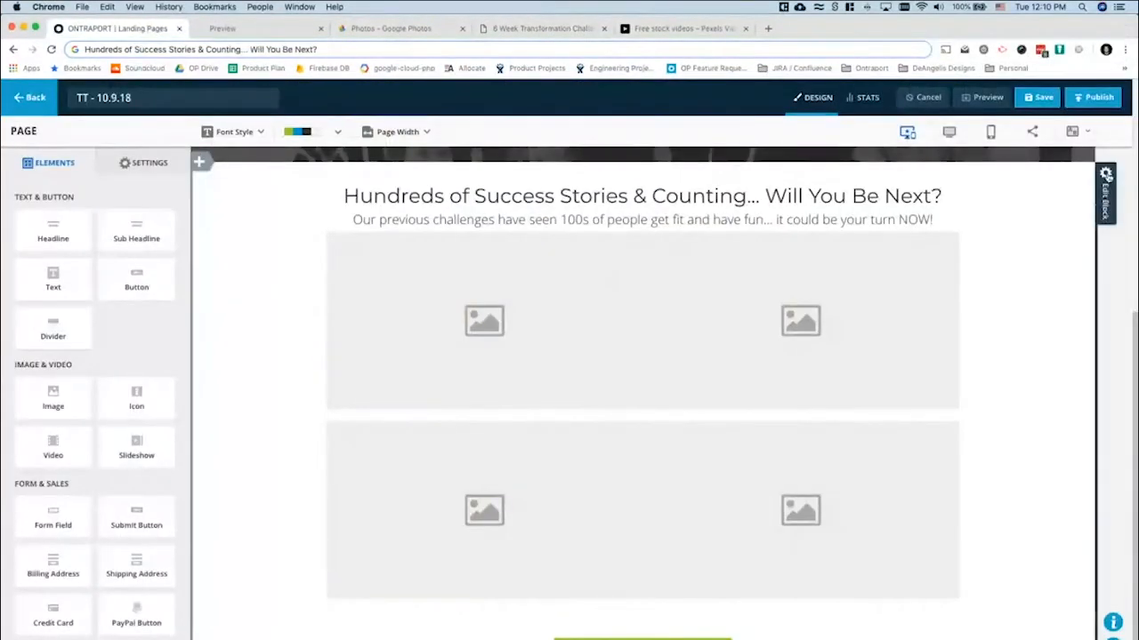
Set the success stories block's top and bottom padding to 60 px and finish editing the block
{"action": "left_click", "coordinate": [1106, 173]}
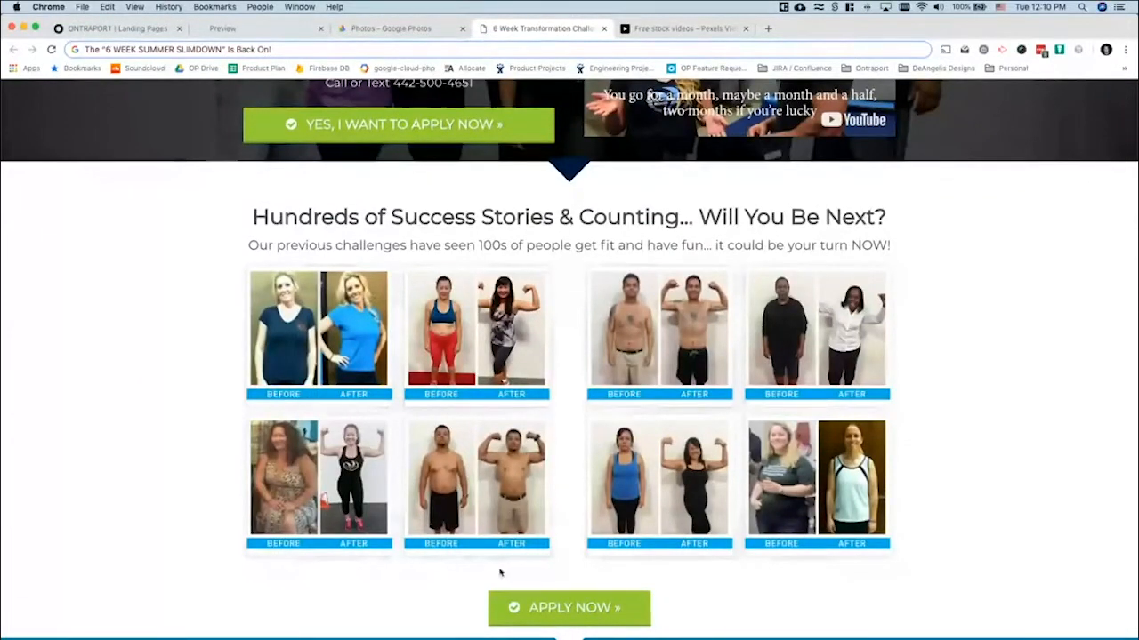
{"action": "left_click", "coordinate": [111, 28]}
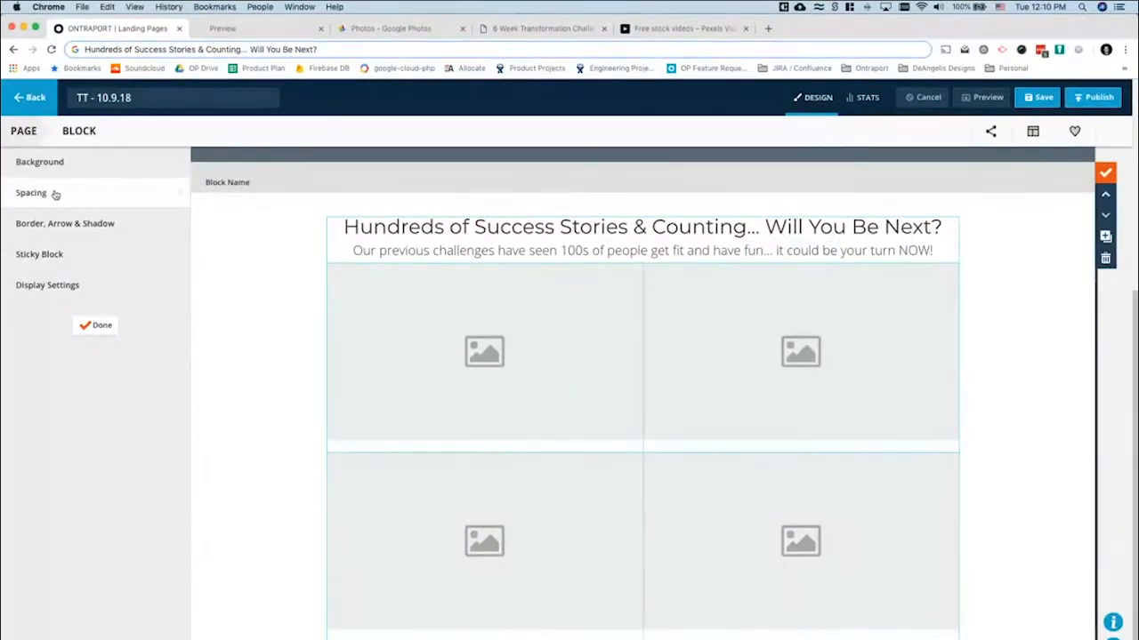
{"action": "left_click", "coordinate": [54, 194]}
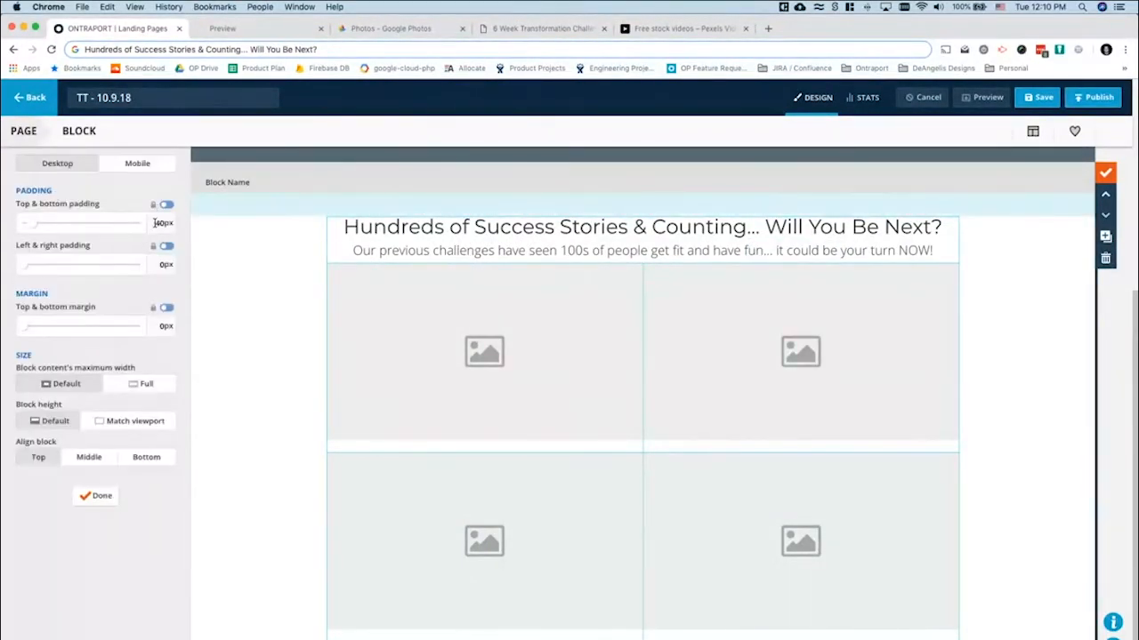
{"action": "key", "text": "Return"}
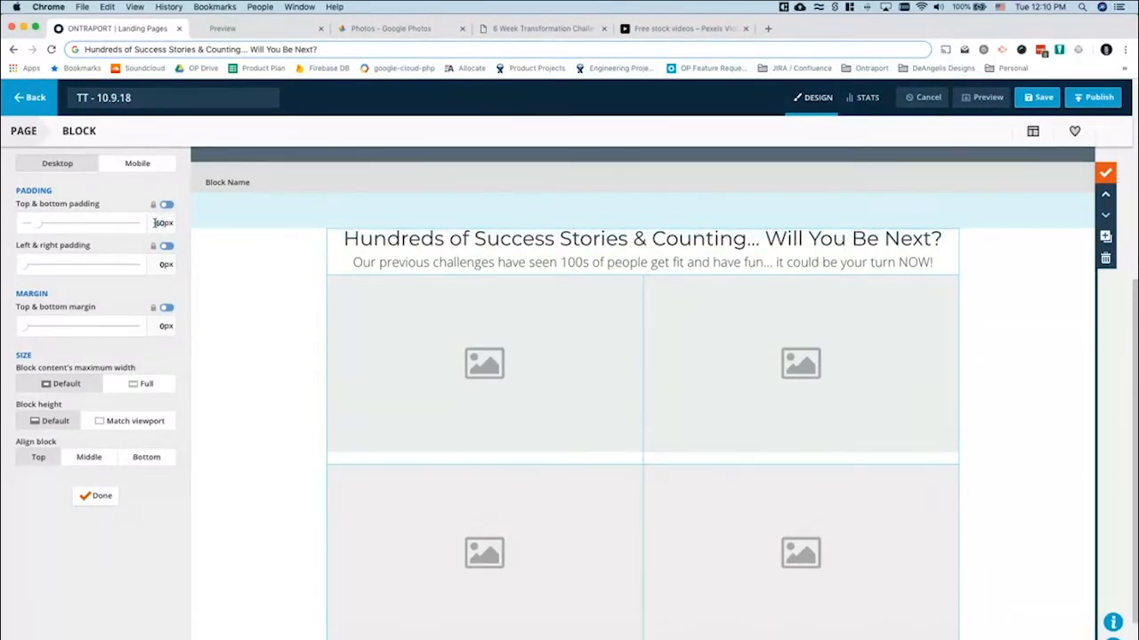
{"action": "left_click", "coordinate": [98, 495]}
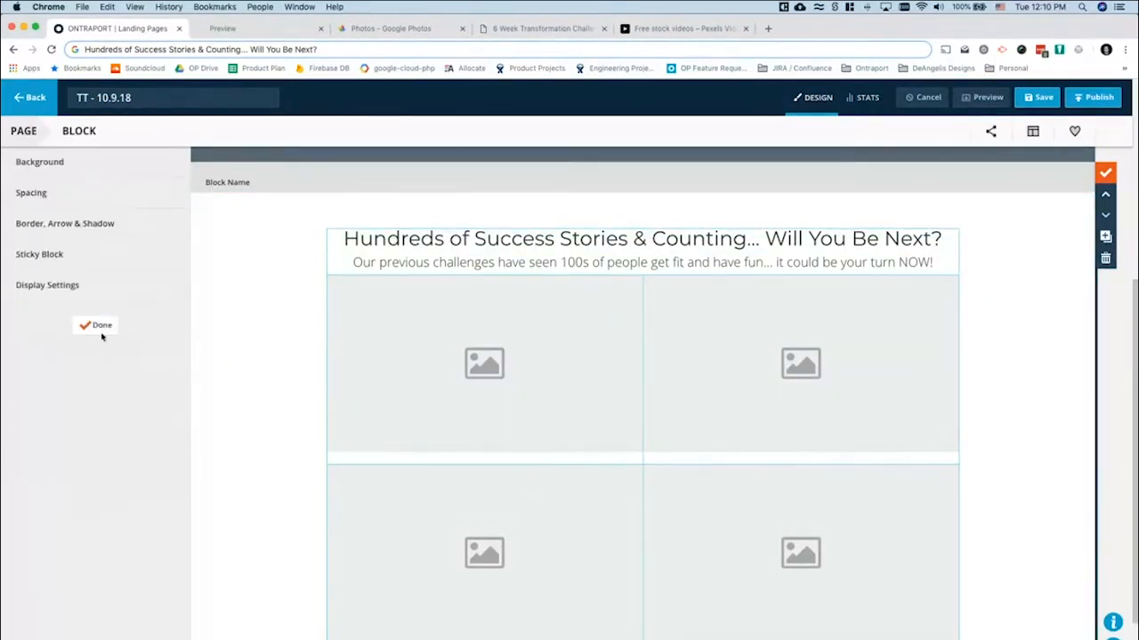
{"action": "left_click", "coordinate": [94, 324]}
{"action": "left_click", "coordinate": [598, 357]}
{"action": "scroll", "coordinate": [623, 400], "scroll_direction": "down", "scroll_amount": 1}
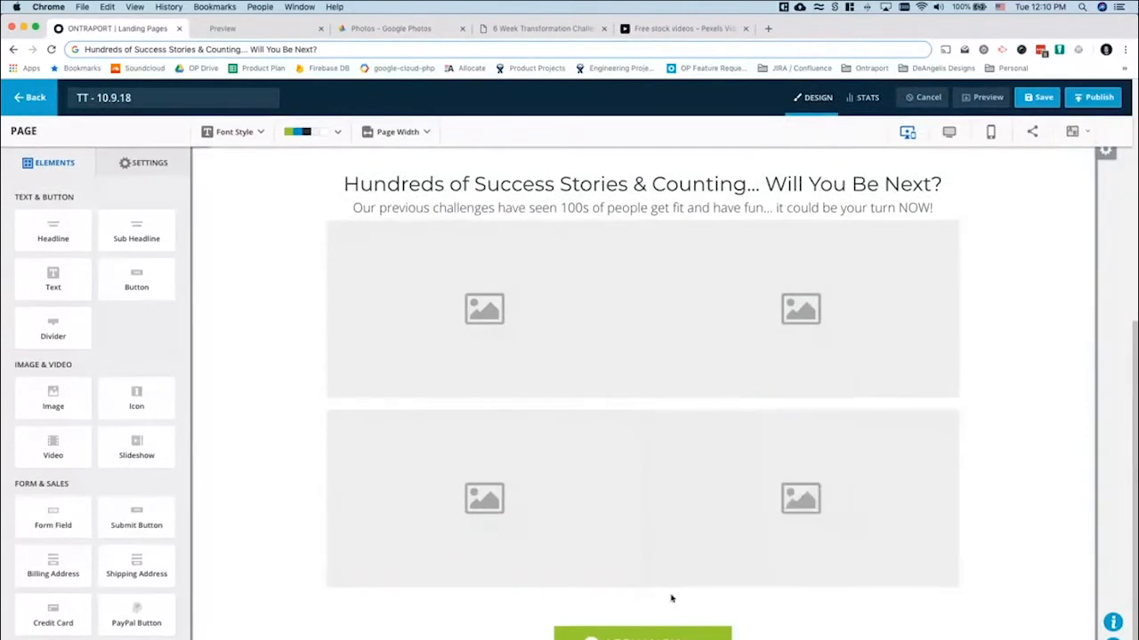
Set the bottom margin of the APPLY NOW button beneath the image grid to 0 px and finish editing it
{"action": "left_click", "coordinate": [663, 631]}
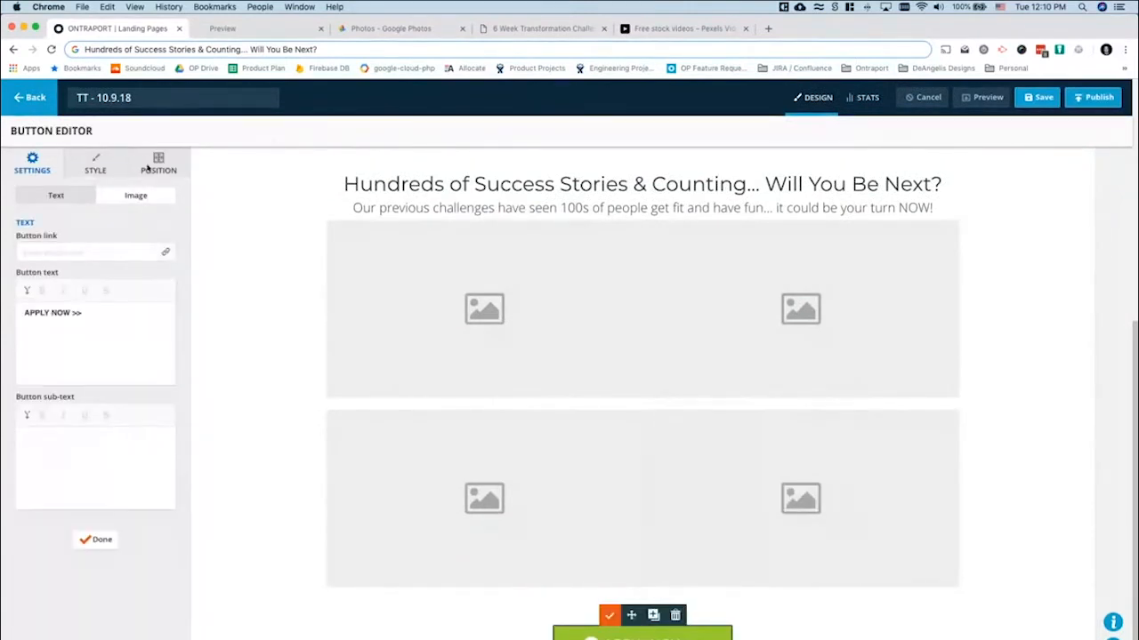
{"action": "left_click", "coordinate": [153, 164]}
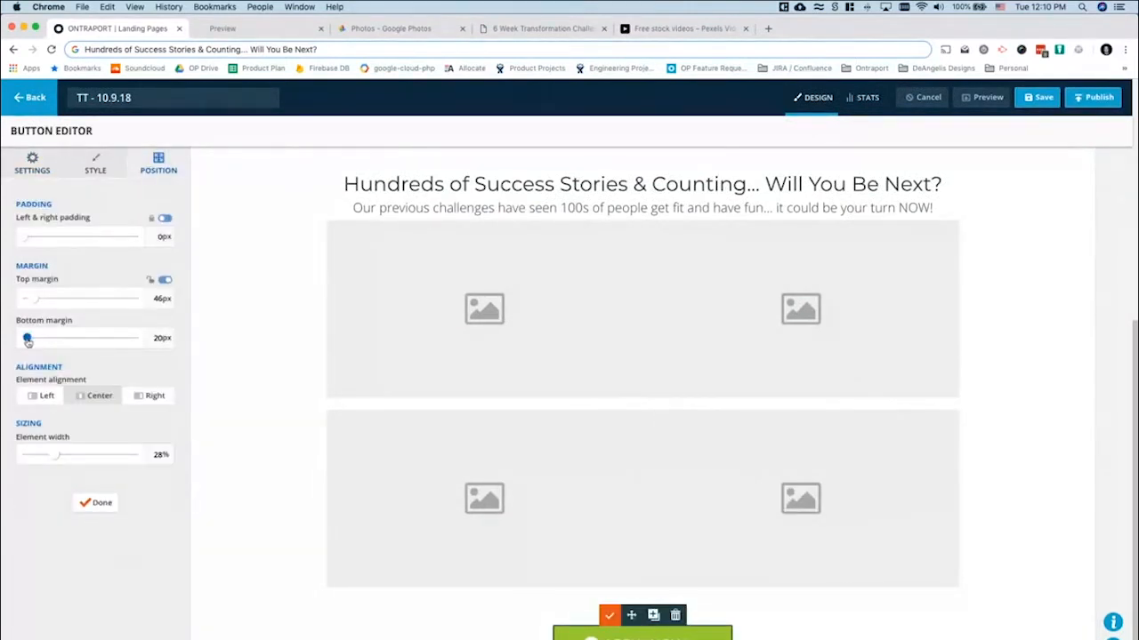
{"action": "left_click", "coordinate": [609, 615]}
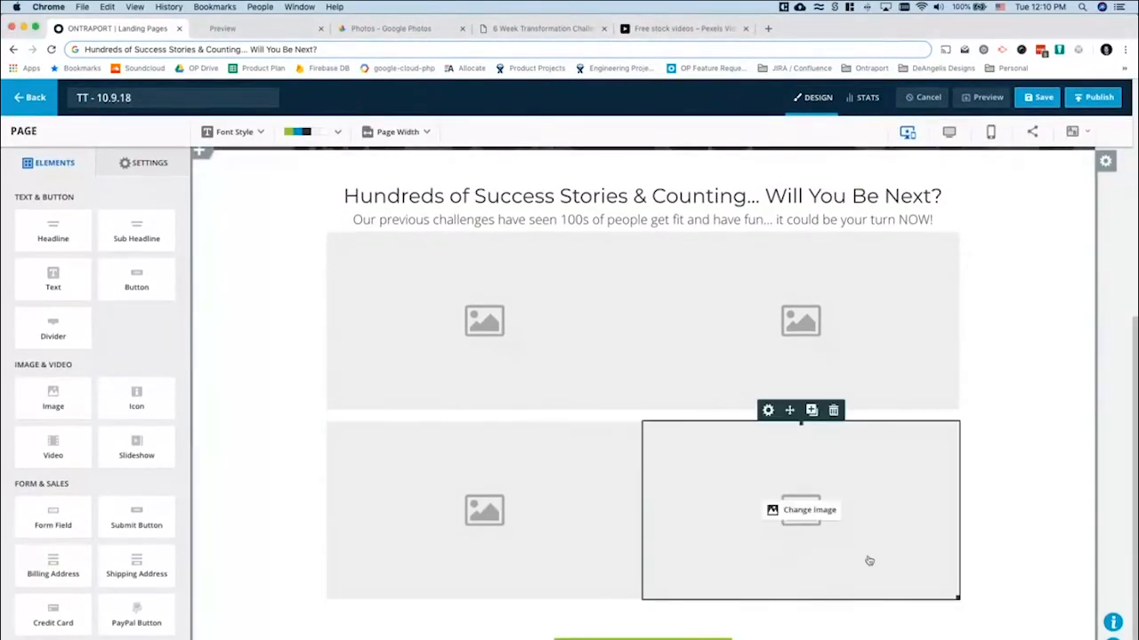
Check the gaps between the success story photos on the original page, then return to the landing page editor
{"action": "scroll", "coordinate": [1064, 537], "scroll_direction": "up", "scroll_amount": 5}
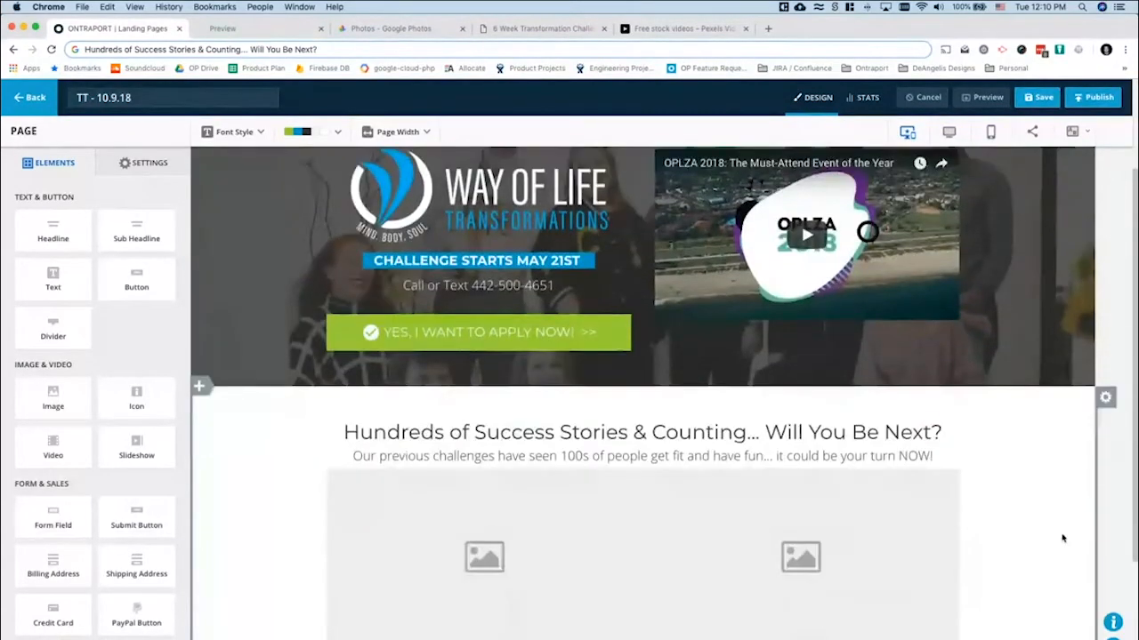
{"action": "left_click", "coordinate": [495, 28]}
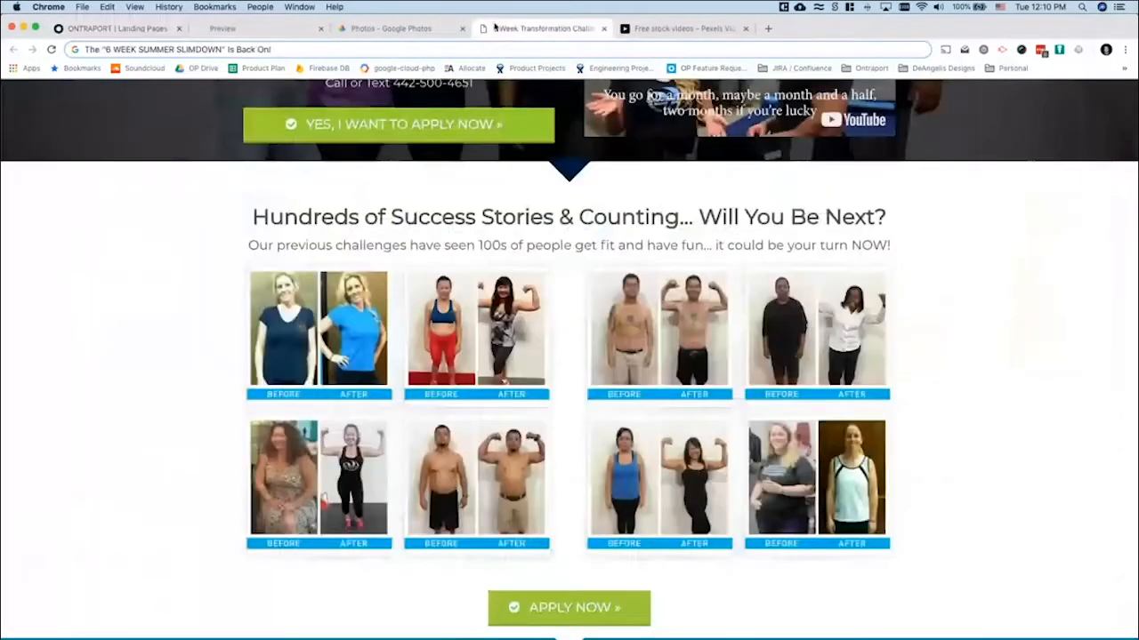
{"action": "left_click", "coordinate": [133, 29]}
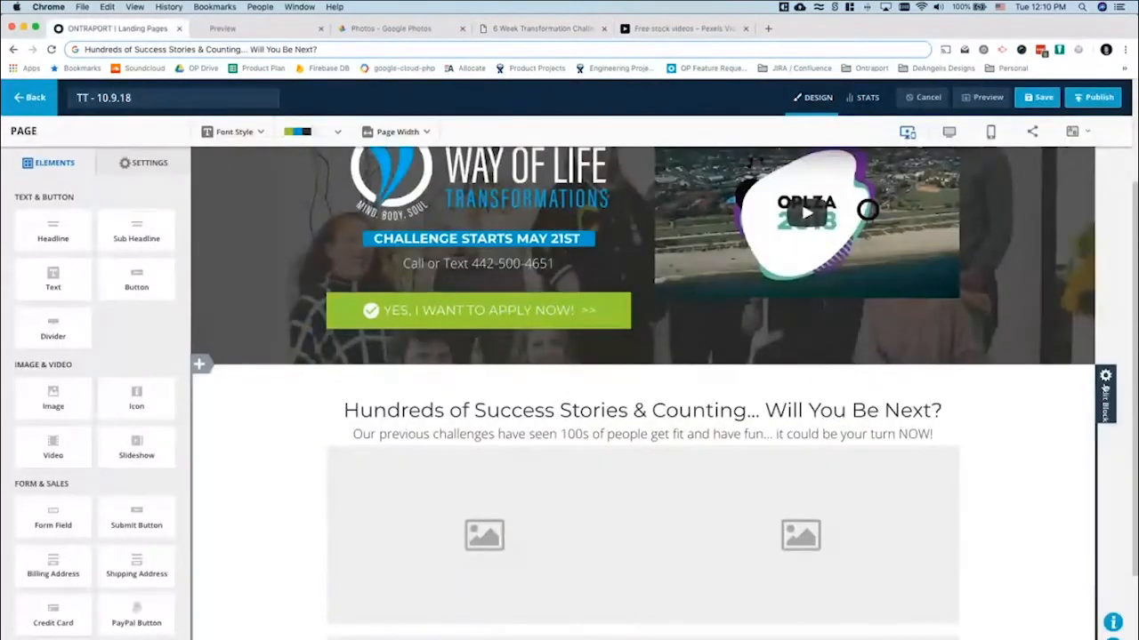
Set only the right padding of the left column in the first image row to 20 px
{"action": "left_click", "coordinate": [1105, 375]}
{"action": "left_click", "coordinate": [442, 465]}
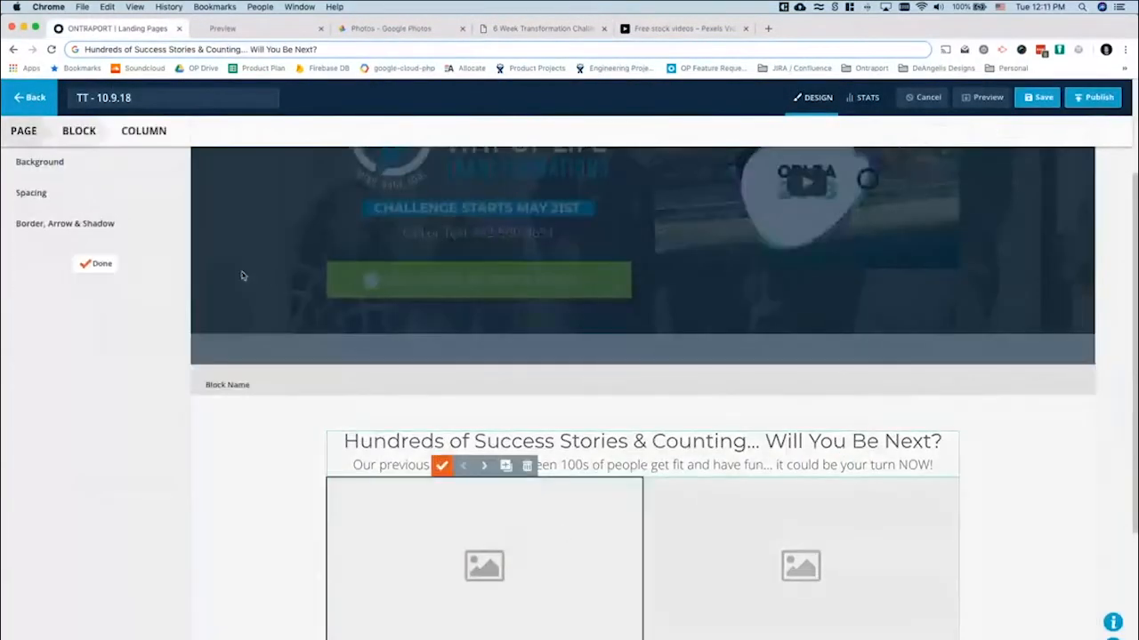
{"action": "left_click", "coordinate": [66, 195]}
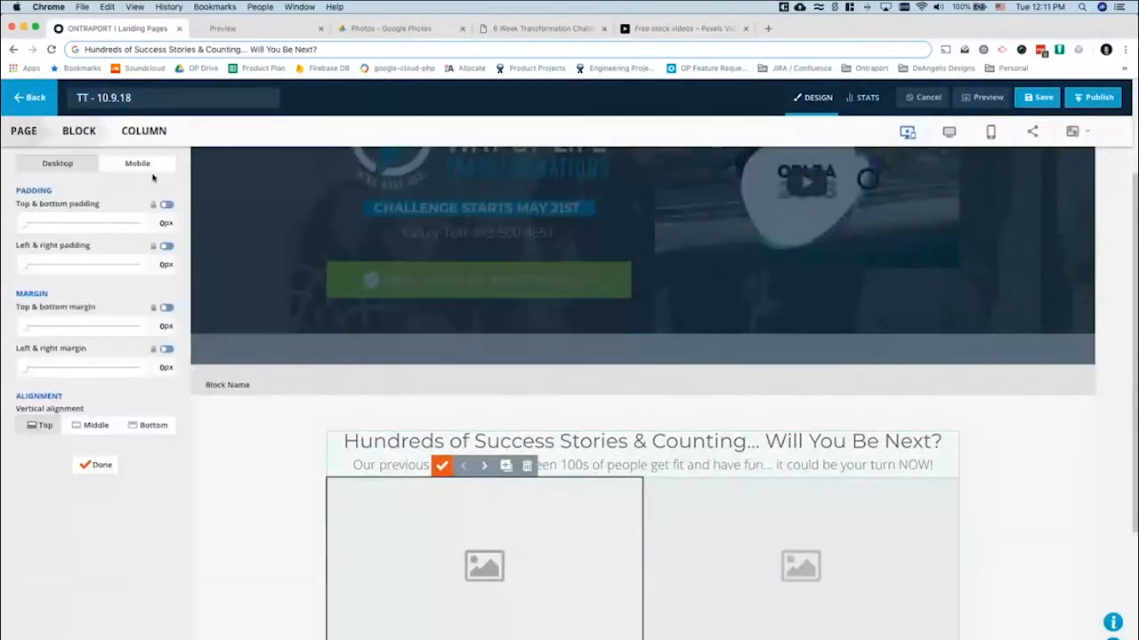
{"action": "left_click", "coordinate": [165, 246]}
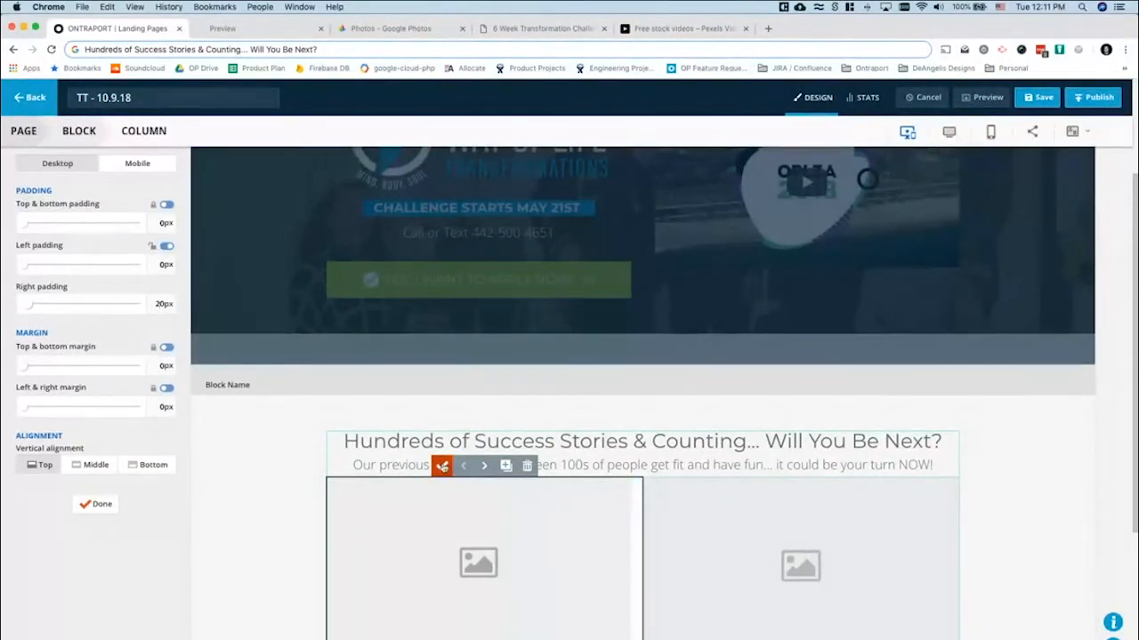
{"action": "left_click", "coordinate": [442, 465]}
Set only the left padding of the right column in the first image row to 20 px and finish editing the block
{"action": "left_click", "coordinate": [666, 557]}
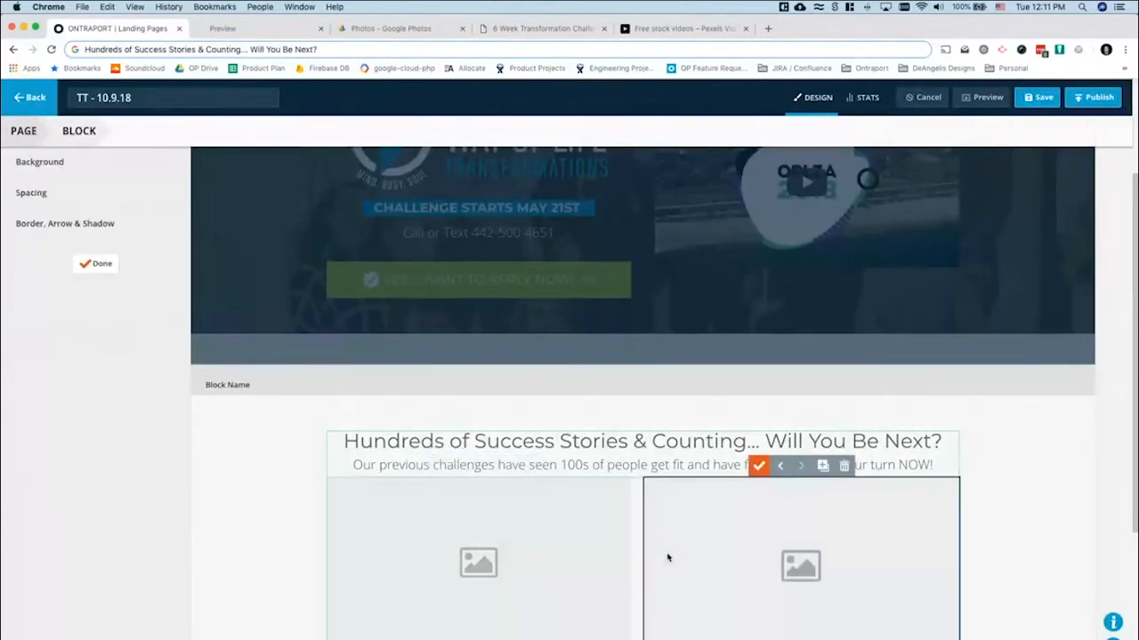
{"action": "left_click", "coordinate": [61, 196]}
{"action": "left_click", "coordinate": [166, 246]}
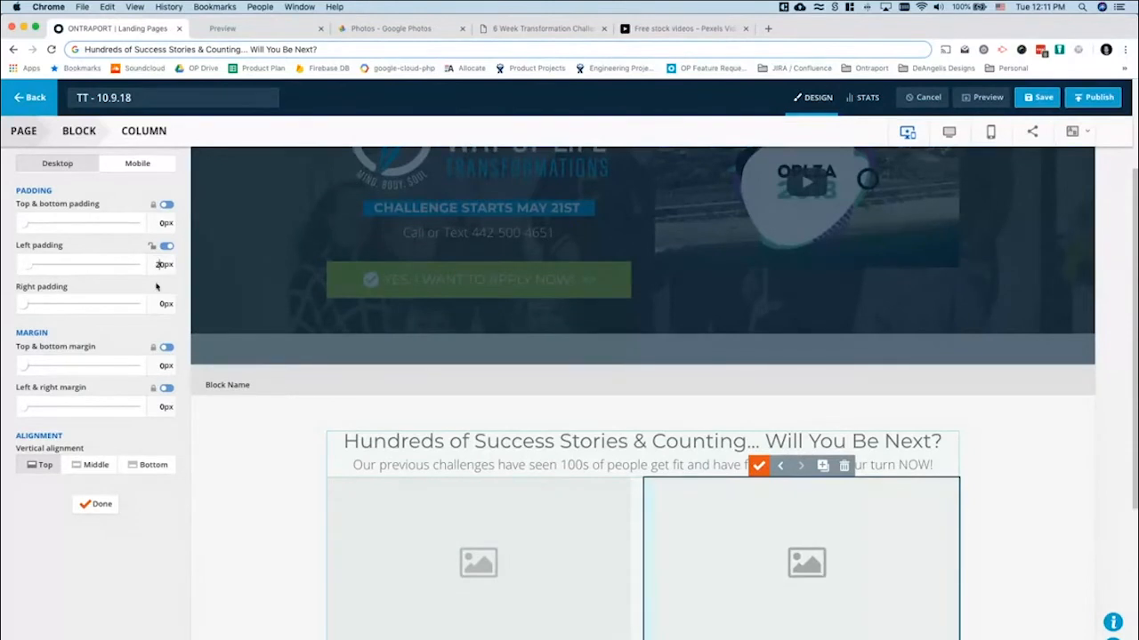
{"action": "left_click", "coordinate": [99, 505]}
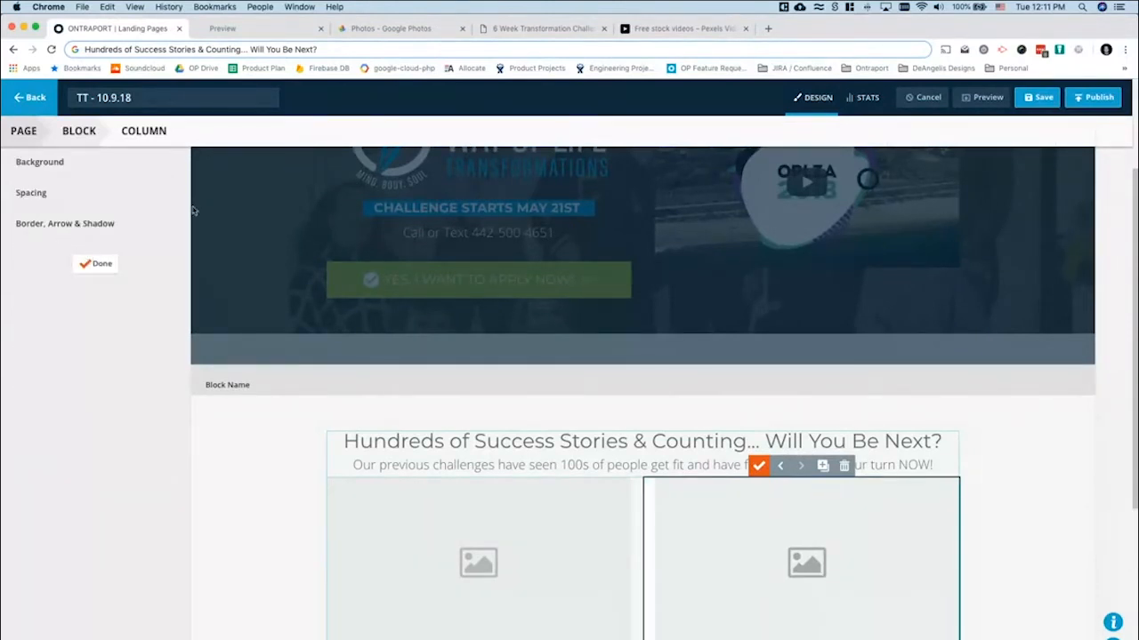
{"action": "left_click", "coordinate": [96, 265]}
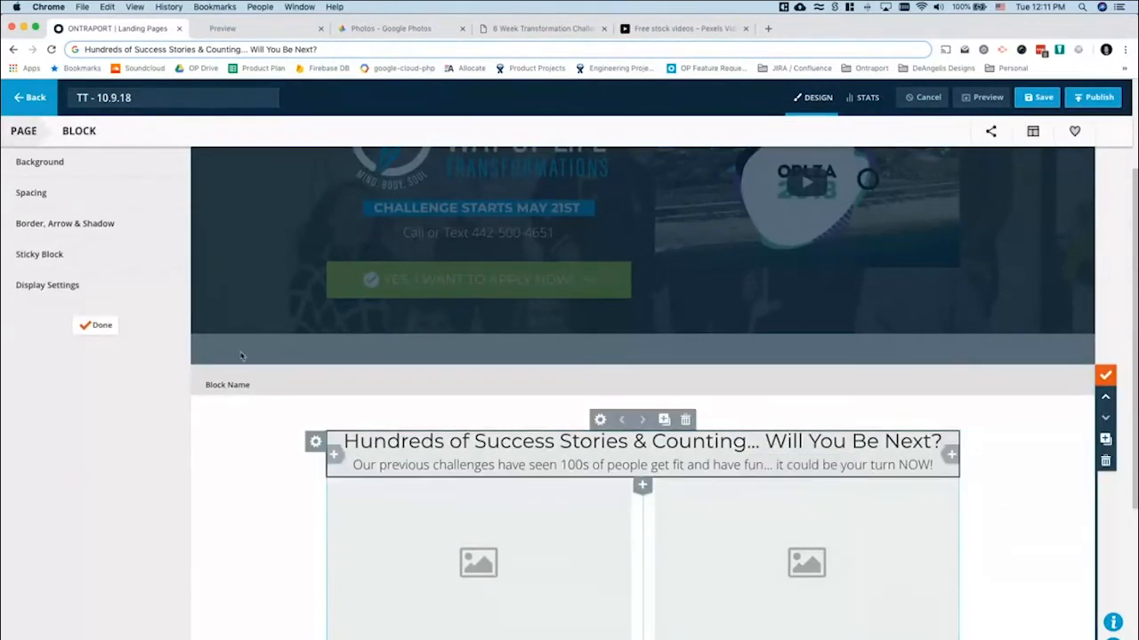
{"action": "left_click", "coordinate": [97, 328]}
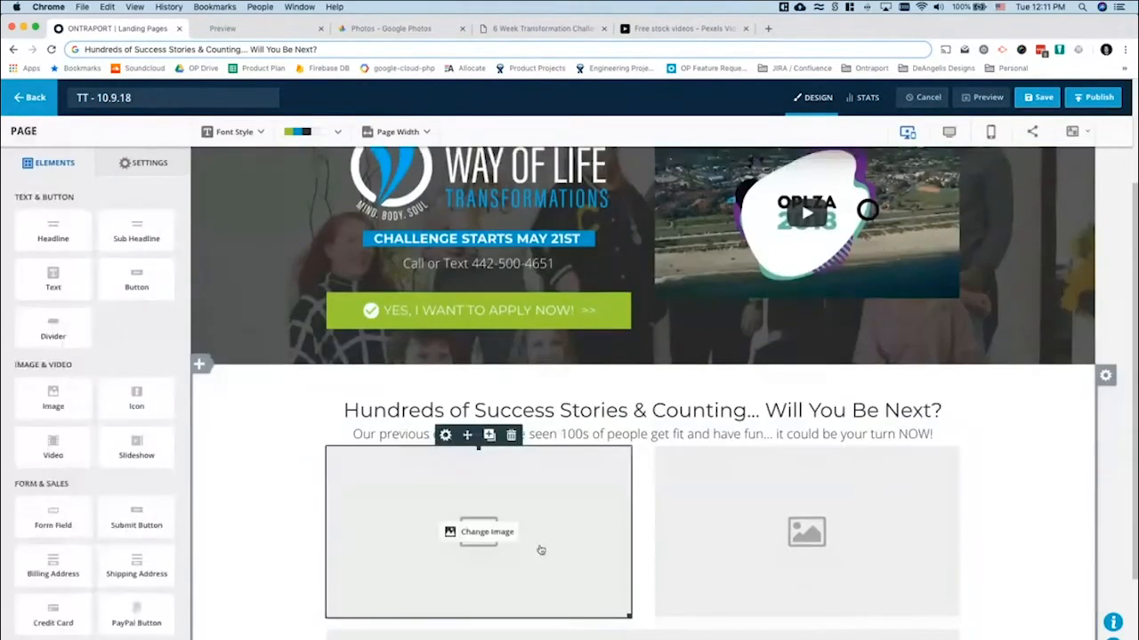
Set the bottom margin of both images in the first grid row to 0 px
{"action": "left_click", "coordinate": [450, 589]}
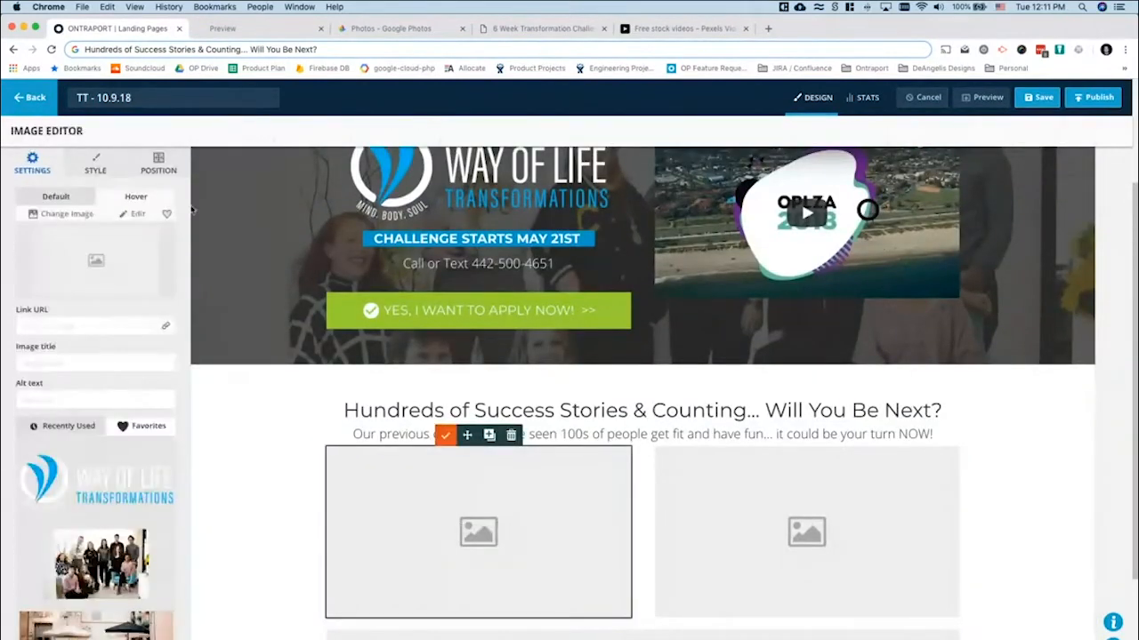
{"action": "left_click", "coordinate": [155, 171]}
{"action": "left_click_drag", "start_coordinate": [24, 340], "coordinate": [9, 339]}
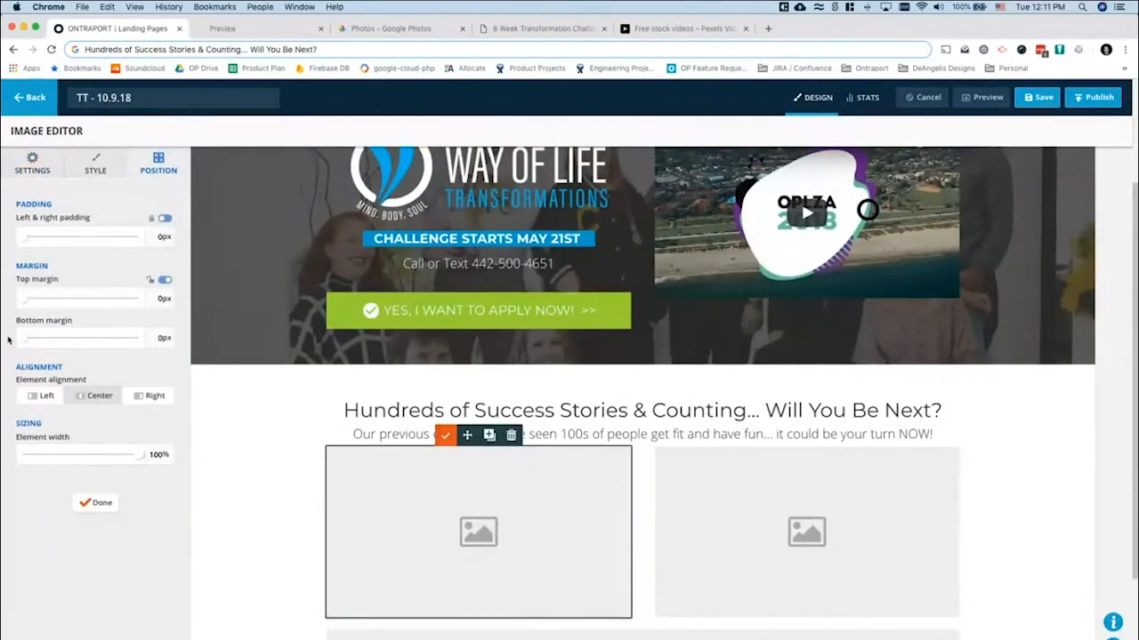
{"action": "left_click", "coordinate": [96, 501]}
{"action": "left_click", "coordinate": [742, 536]}
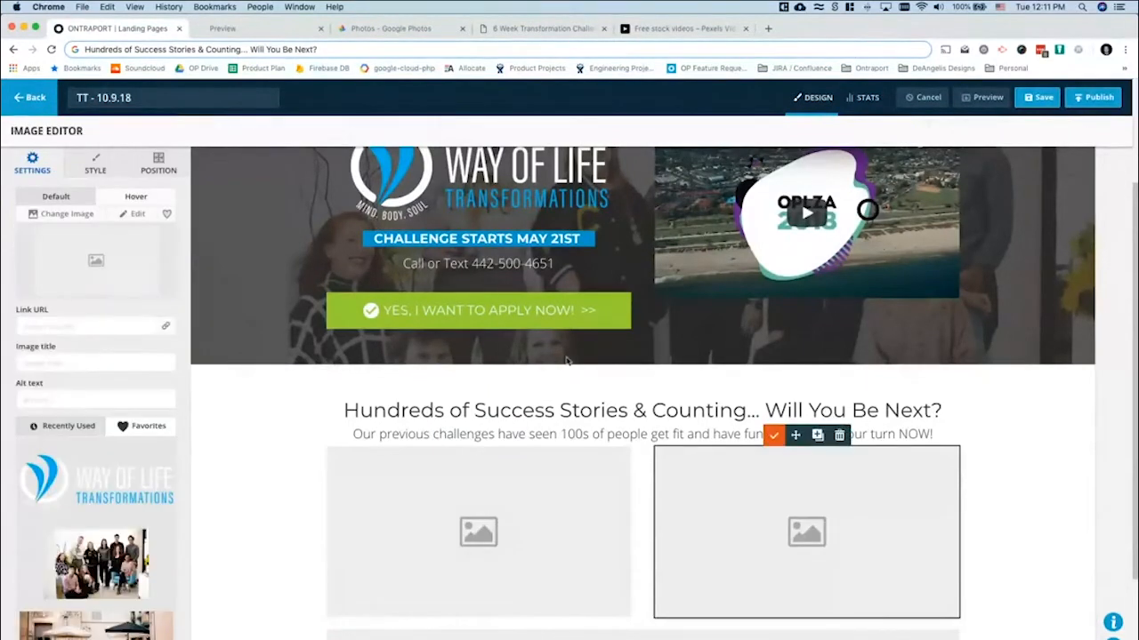
{"action": "left_click", "coordinate": [160, 169]}
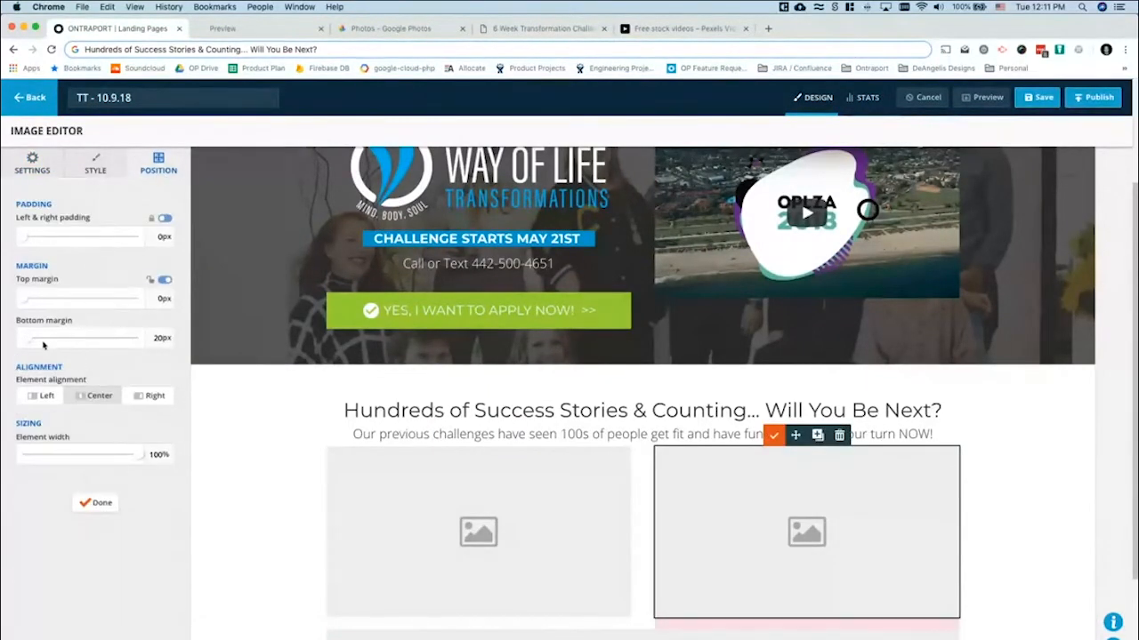
{"action": "left_click_drag", "start_coordinate": [31, 344], "coordinate": [15, 344]}
{"action": "left_click", "coordinate": [96, 502]}
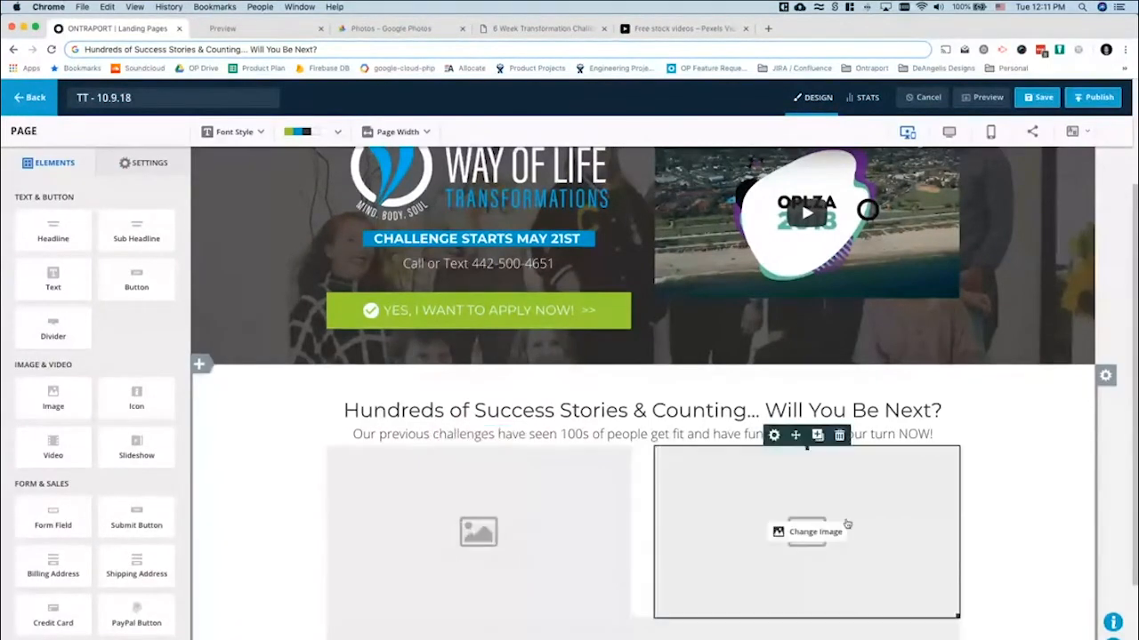
Open the success stories block for editing
{"action": "scroll", "coordinate": [1024, 521], "scroll_direction": "down", "scroll_amount": 3}
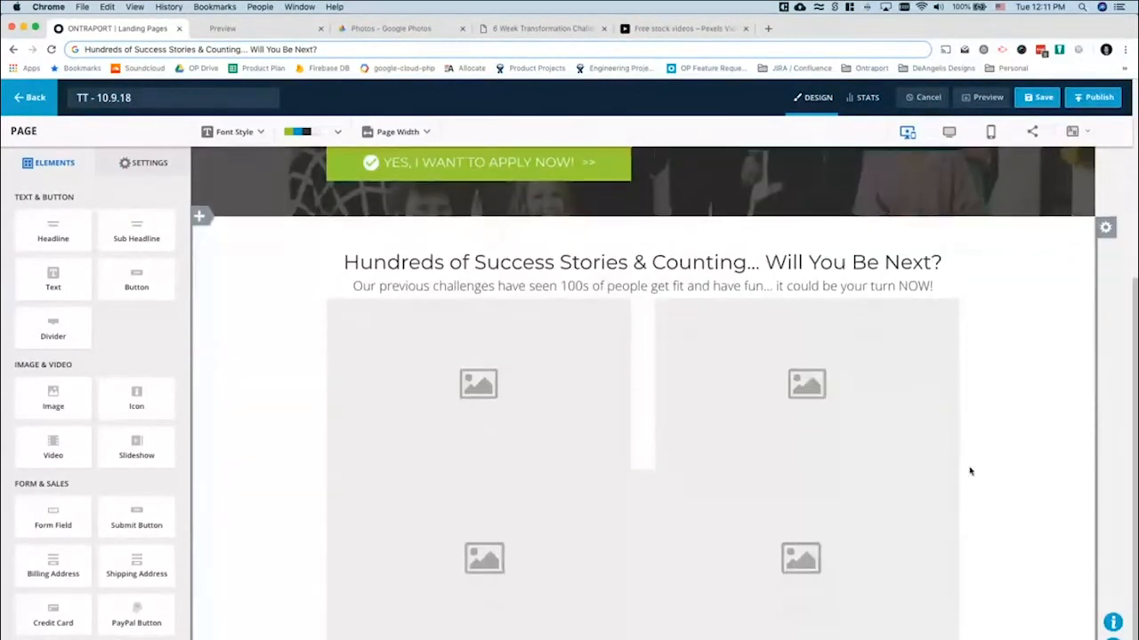
{"action": "left_click", "coordinate": [1105, 227]}
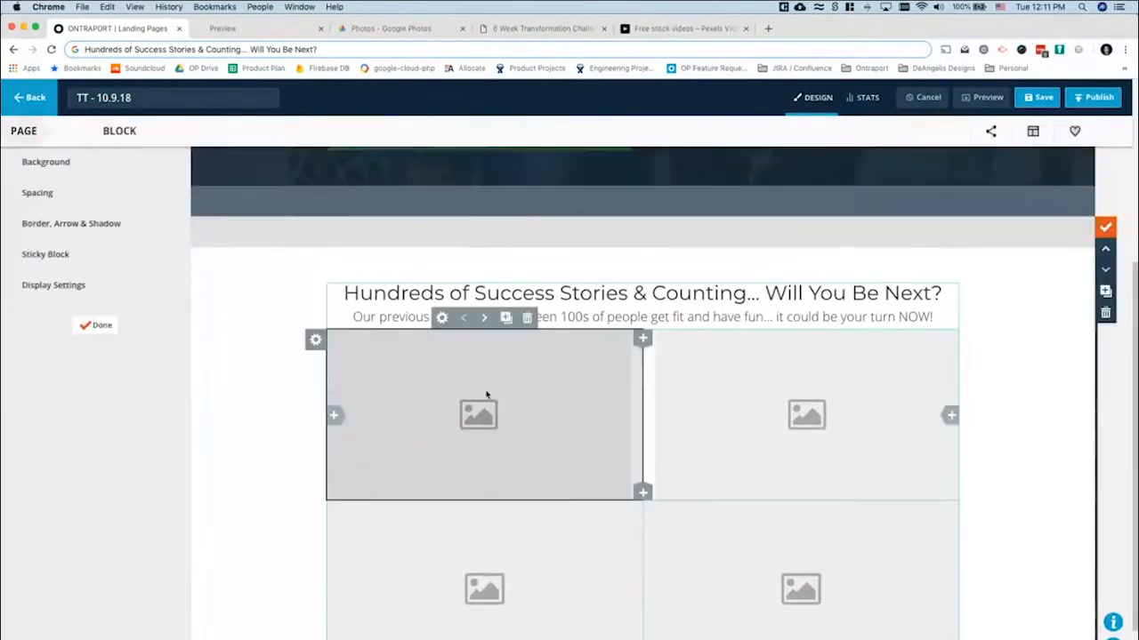
{"action": "scroll", "coordinate": [778, 536], "scroll_direction": "down", "scroll_amount": 2}
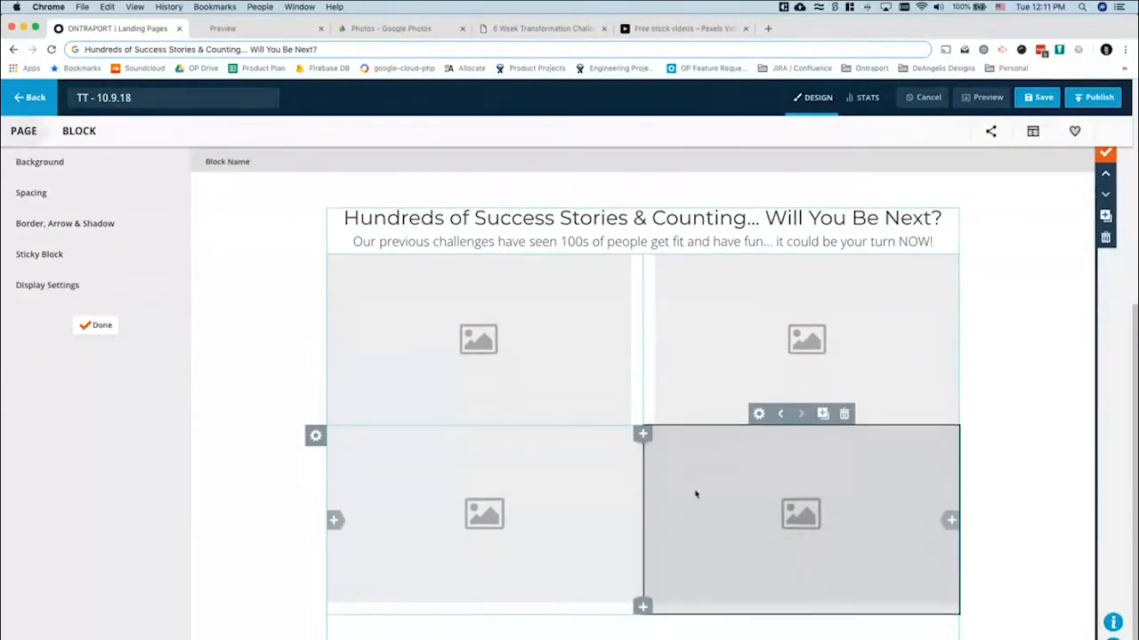
{"action": "mouse_move", "coordinate": [315, 436]}
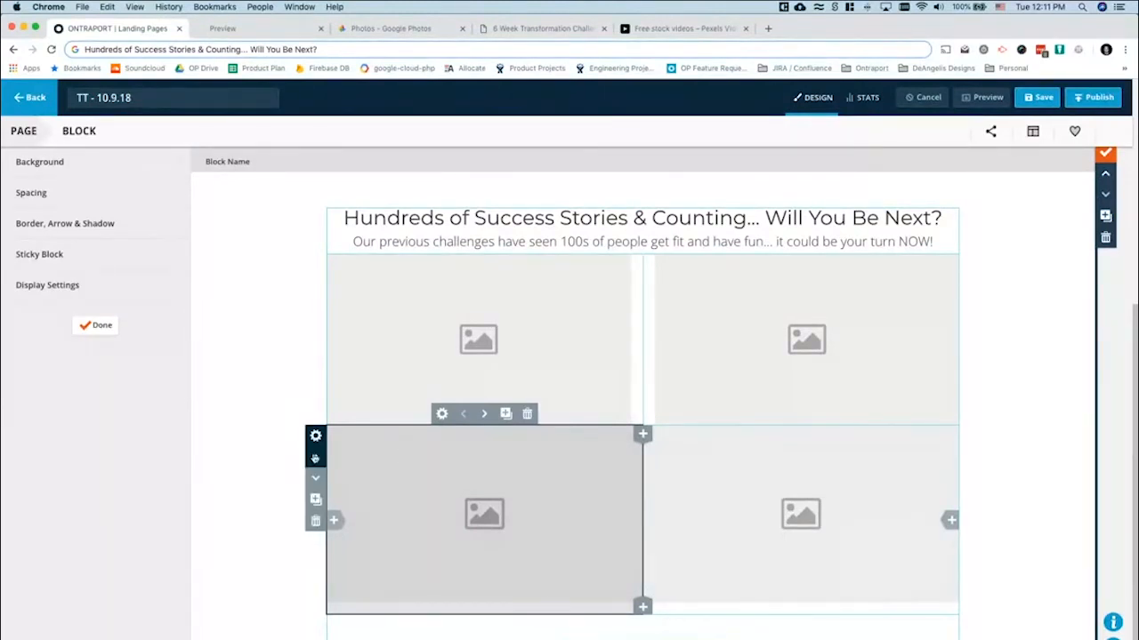
{"action": "left_click", "coordinate": [315, 459]}
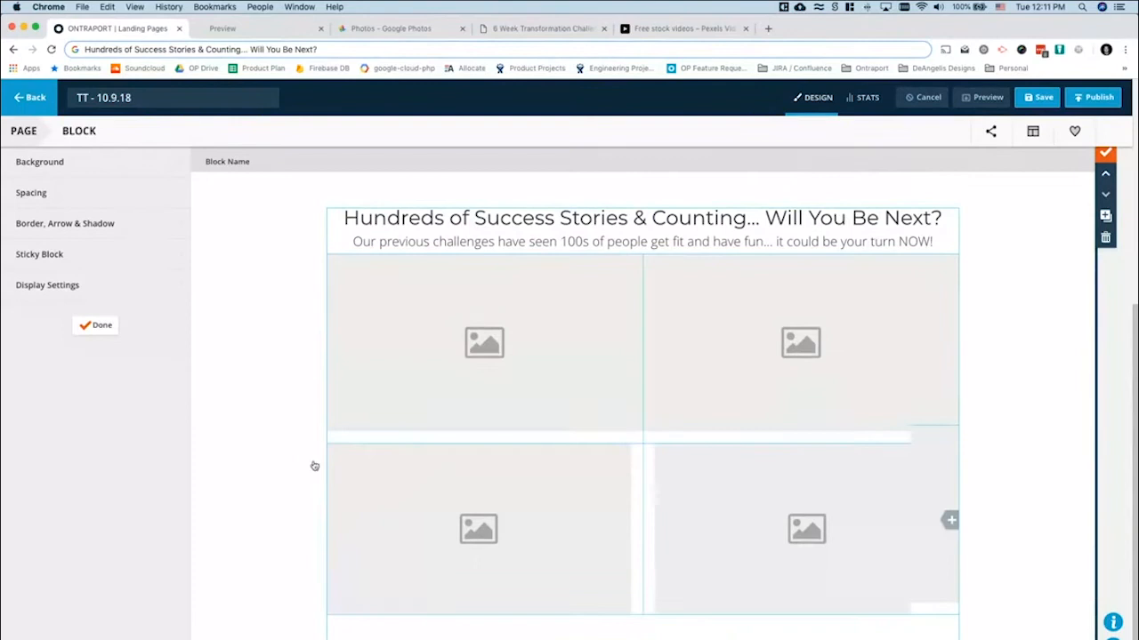
{"action": "mouse_move", "coordinate": [315, 261]}
{"action": "left_click", "coordinate": [316, 311]}
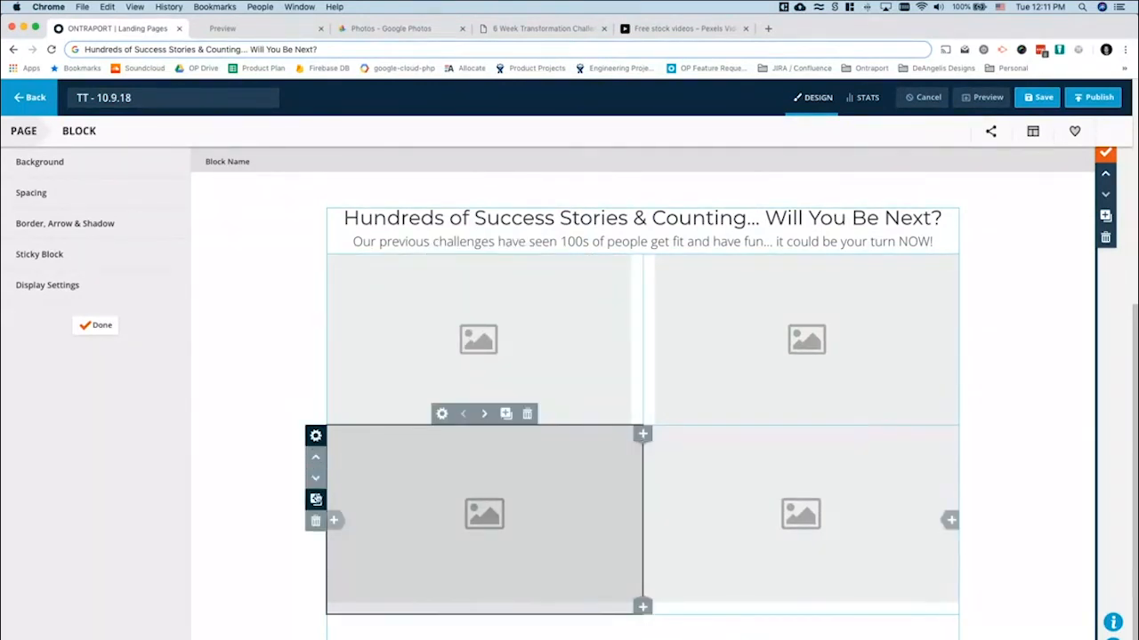
Delete the unpadded image rows beneath the padded one, leaving a single image row above the APPLY NOW button
{"action": "scroll", "coordinate": [525, 490], "scroll_direction": "down", "scroll_amount": 3}
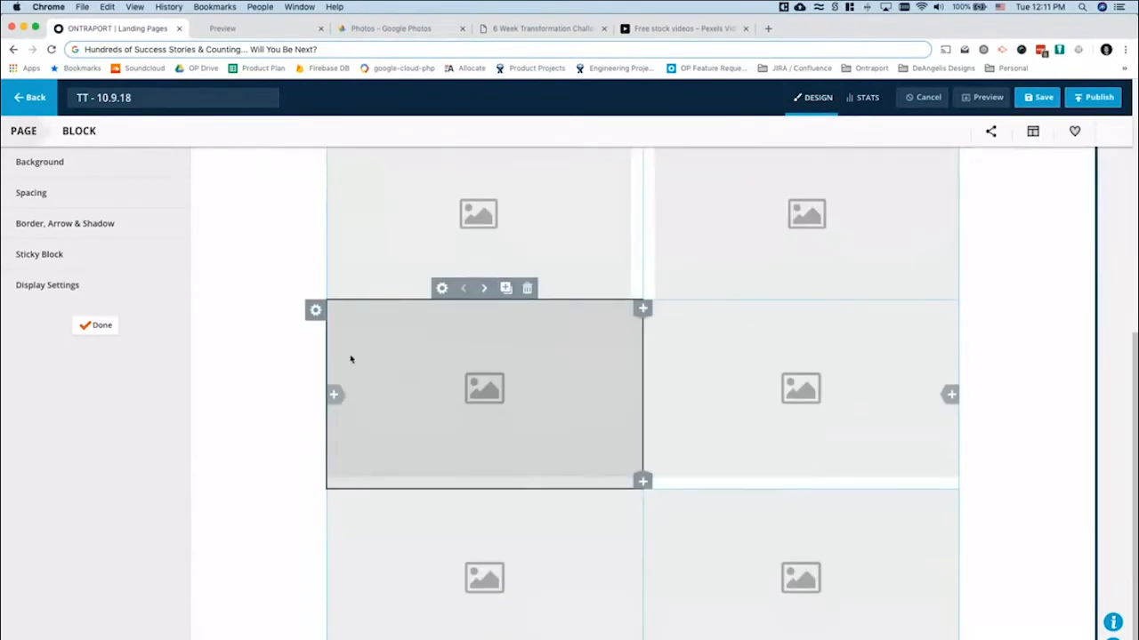
{"action": "left_click", "coordinate": [426, 525]}
{"action": "mouse_move", "coordinate": [315, 500]}
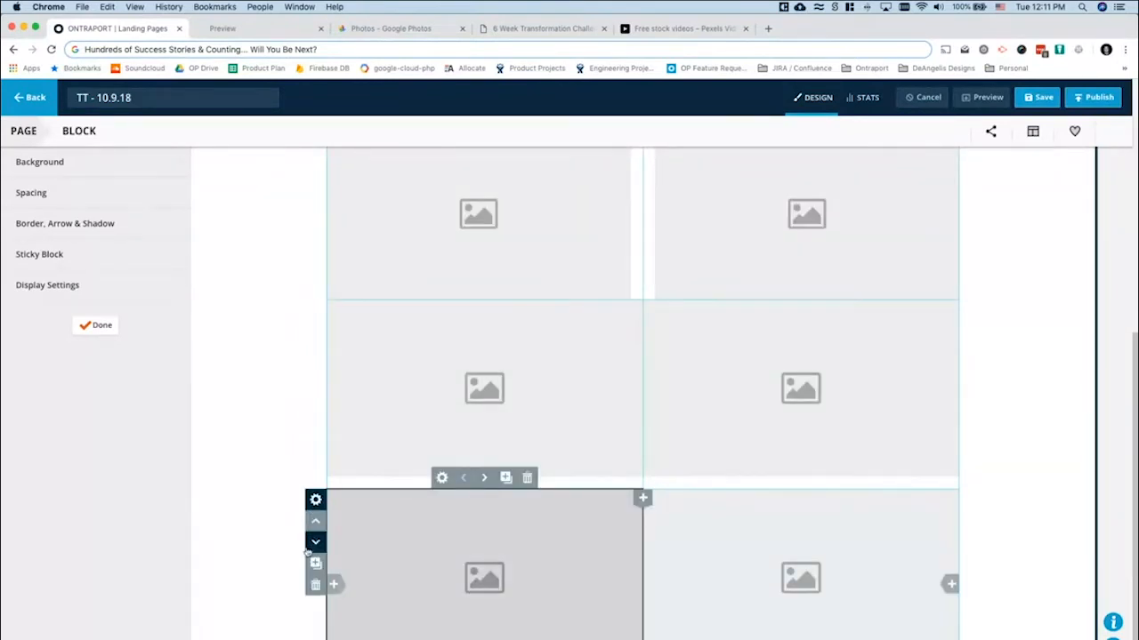
{"action": "left_click", "coordinate": [316, 585]}
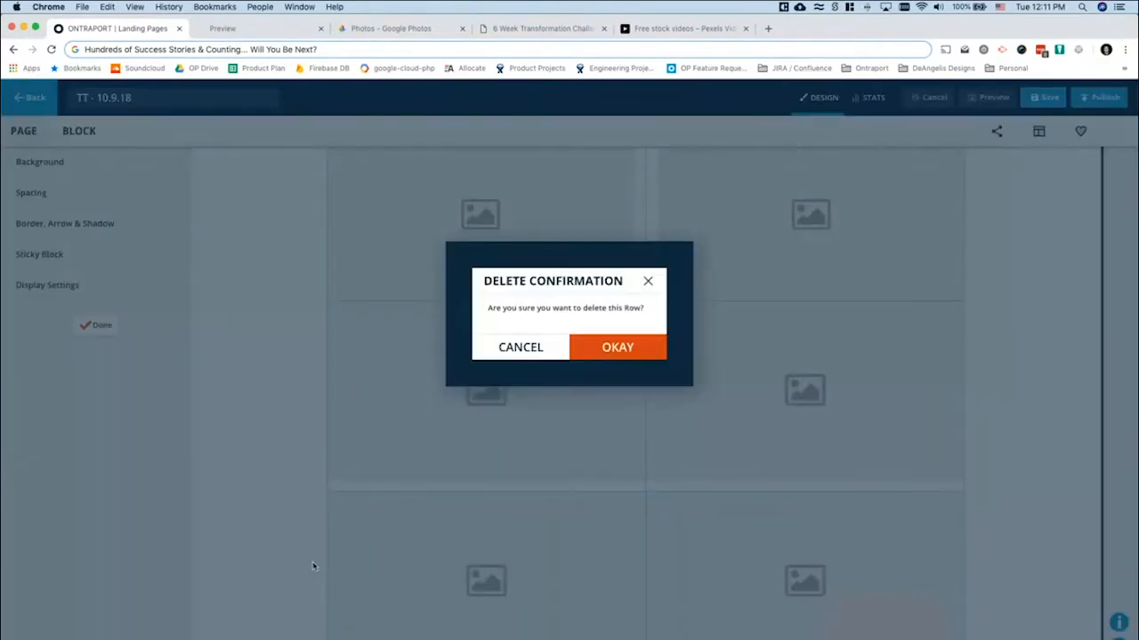
{"action": "left_click", "coordinate": [601, 345]}
{"action": "mouse_move", "coordinate": [314, 310]}
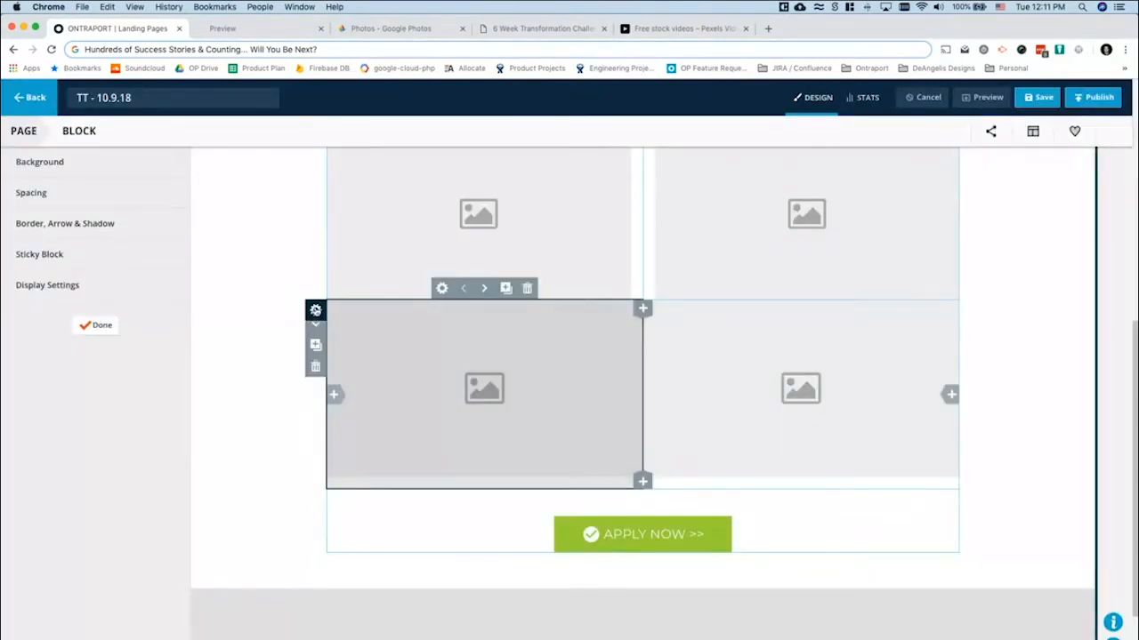
{"action": "left_click", "coordinate": [315, 395]}
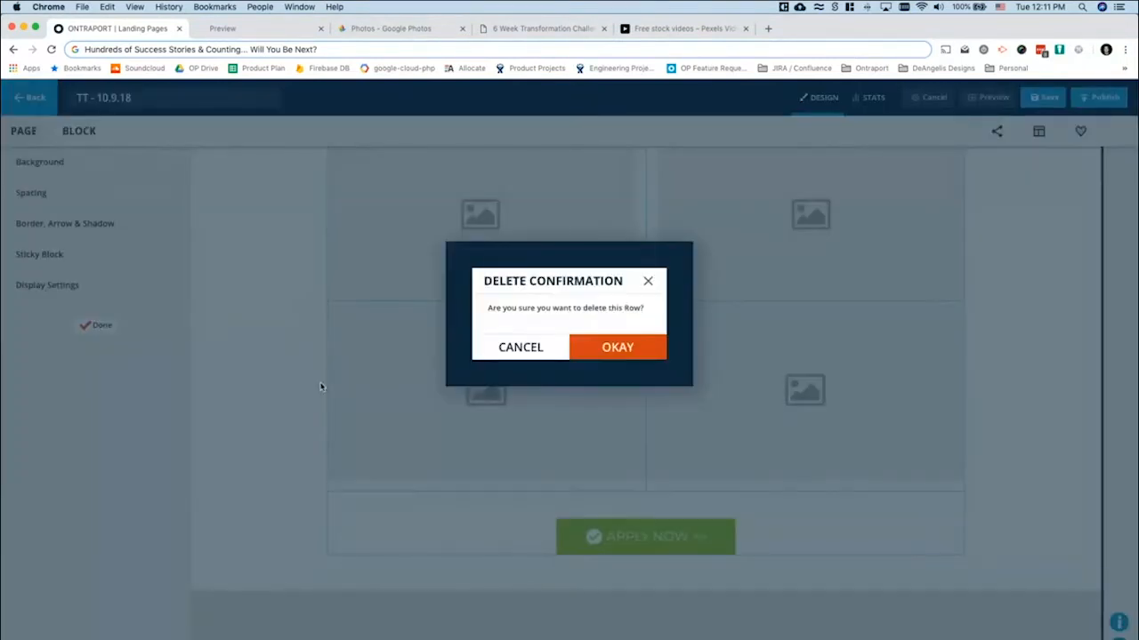
{"action": "left_click", "coordinate": [633, 345]}
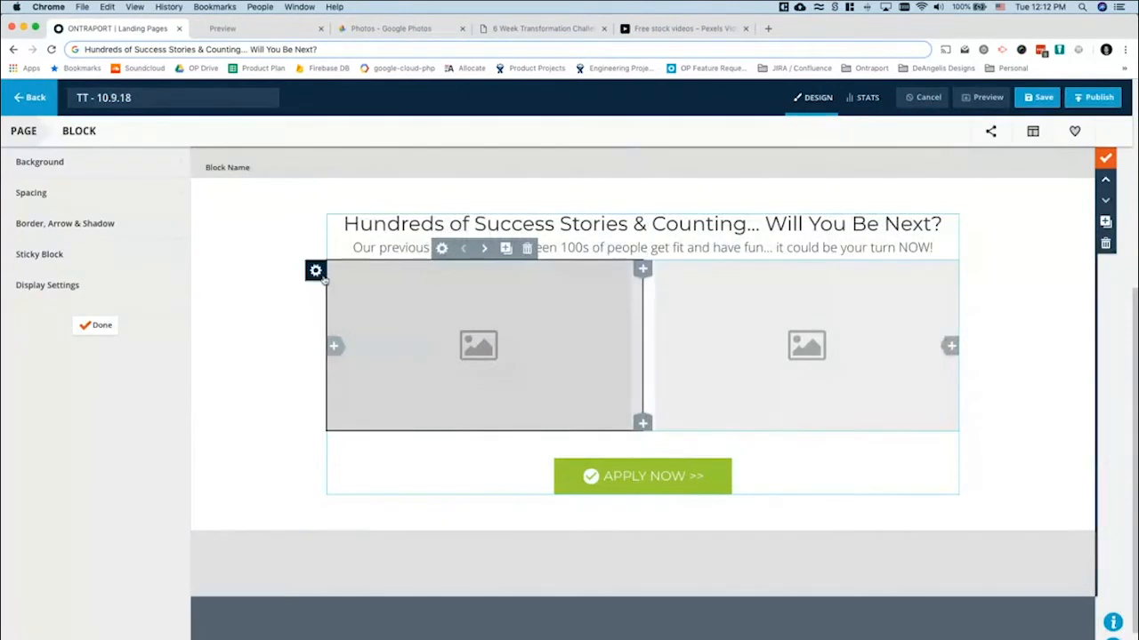
Duplicate the padded image row to form the second row of the grid and finish editing the block
{"action": "mouse_move", "coordinate": [322, 278]}
{"action": "left_click", "coordinate": [315, 334]}
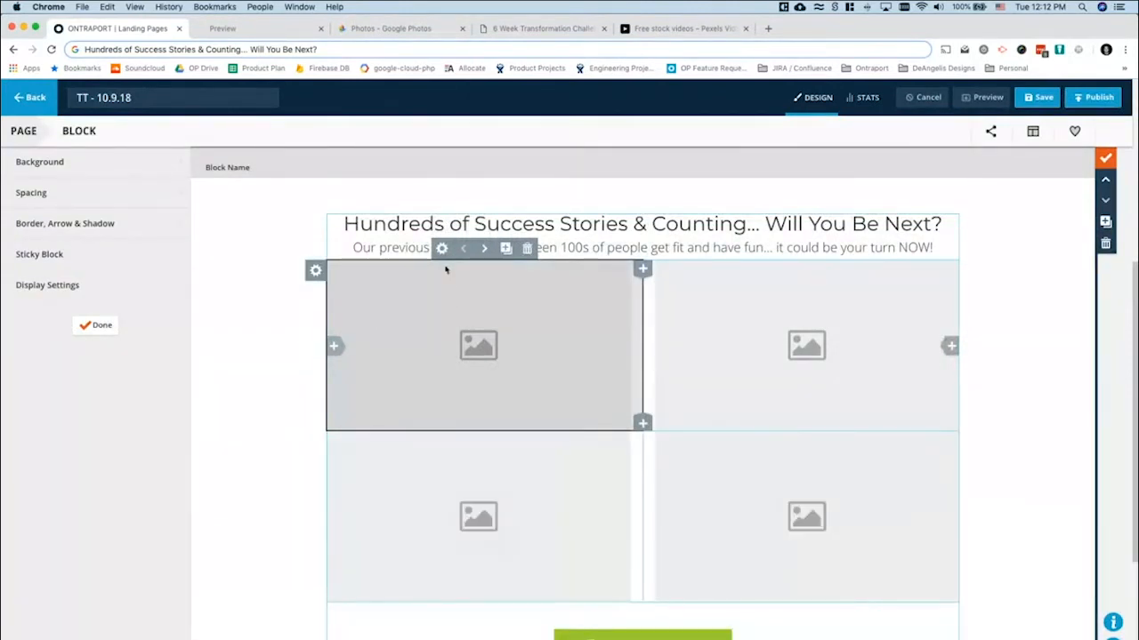
{"action": "left_click", "coordinate": [104, 325]}
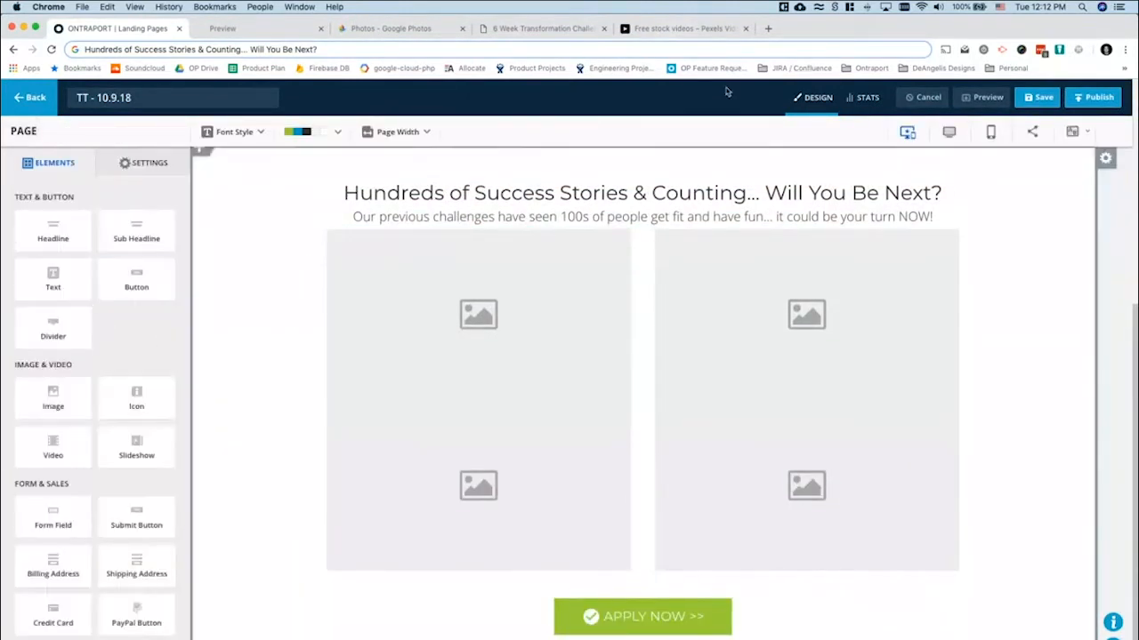
Compare the rebuilt two-row image grid with the success stories section on the original page
{"action": "left_click", "coordinate": [532, 30]}
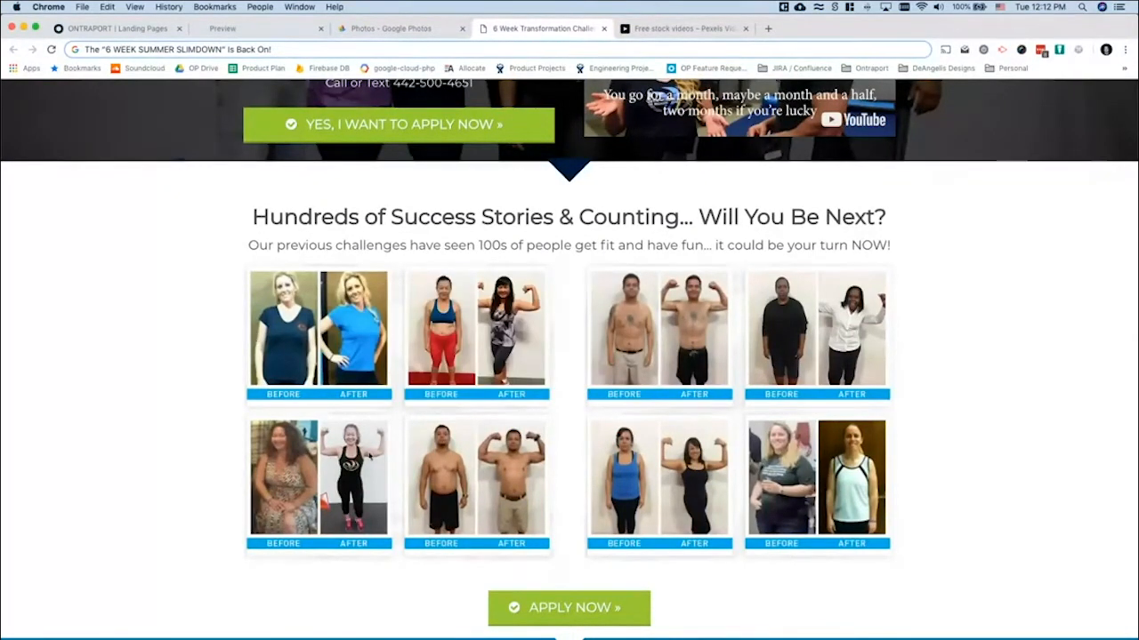
{"action": "left_click", "coordinate": [136, 29]}
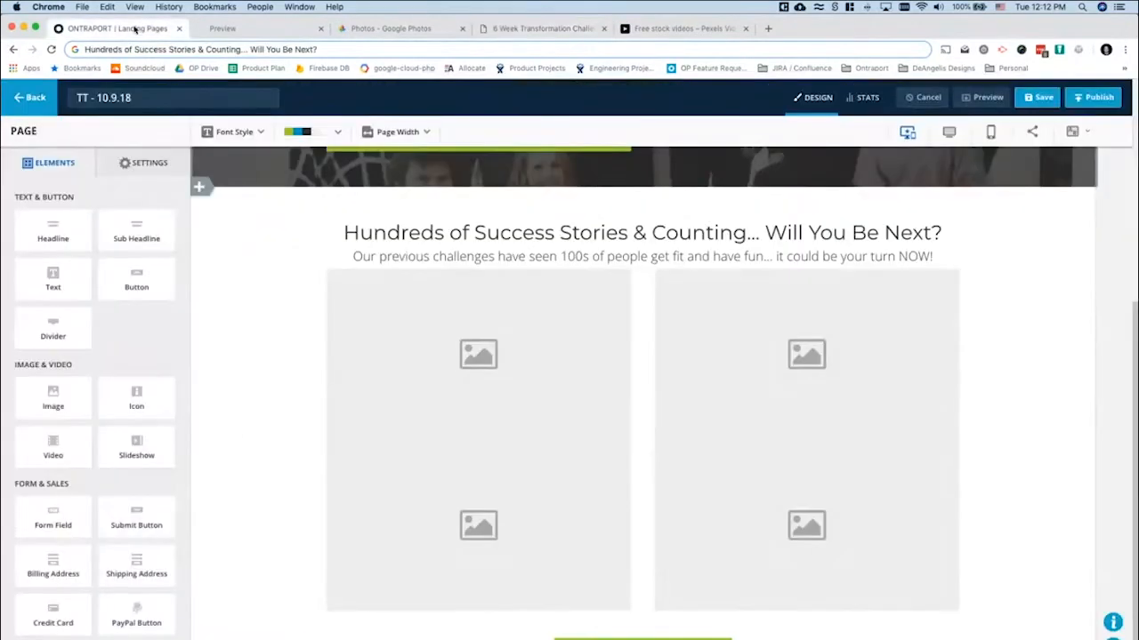
Set the bottom padding of the first image column in the success stories grid's upper row to 20px
{"action": "left_click", "coordinate": [1106, 199]}
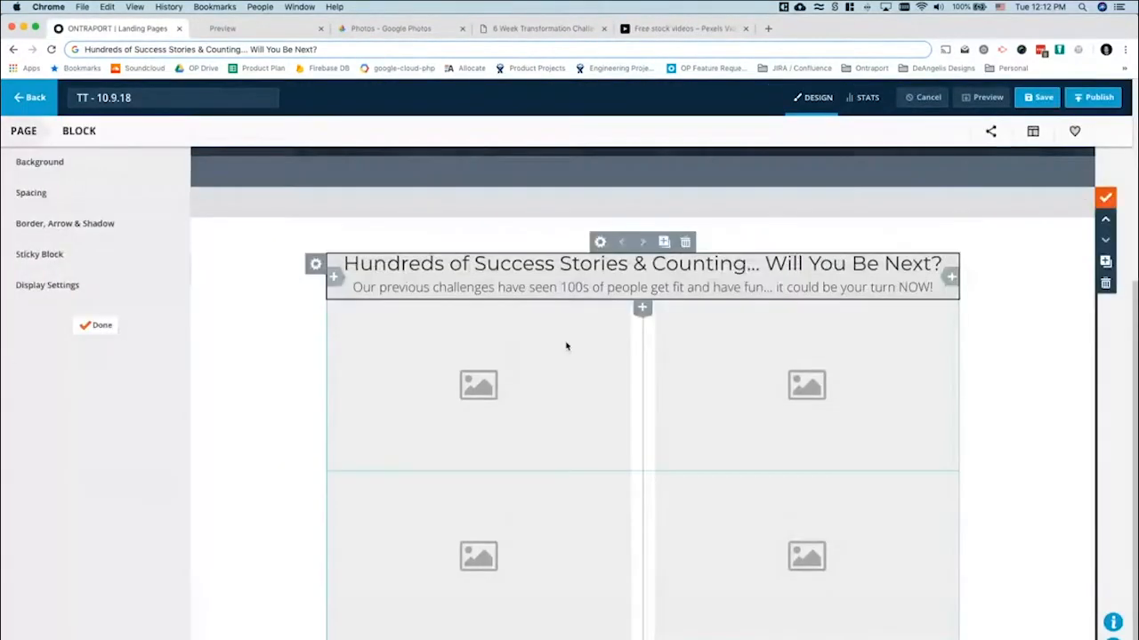
{"action": "left_click", "coordinate": [448, 438]}
{"action": "left_click", "coordinate": [55, 197]}
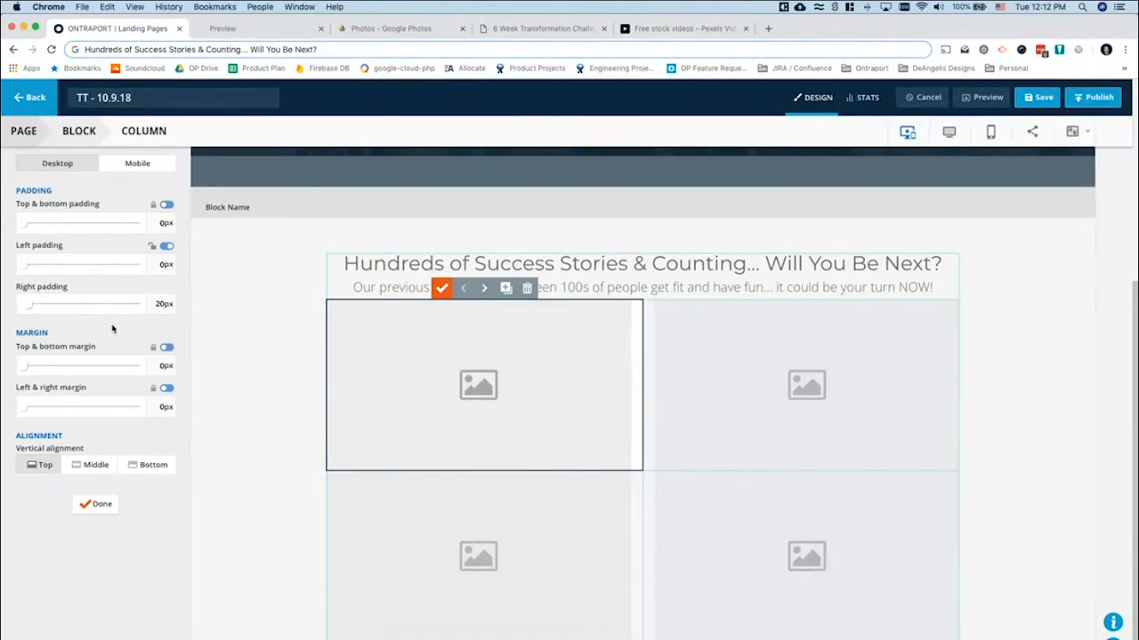
{"action": "left_click", "coordinate": [166, 206]}
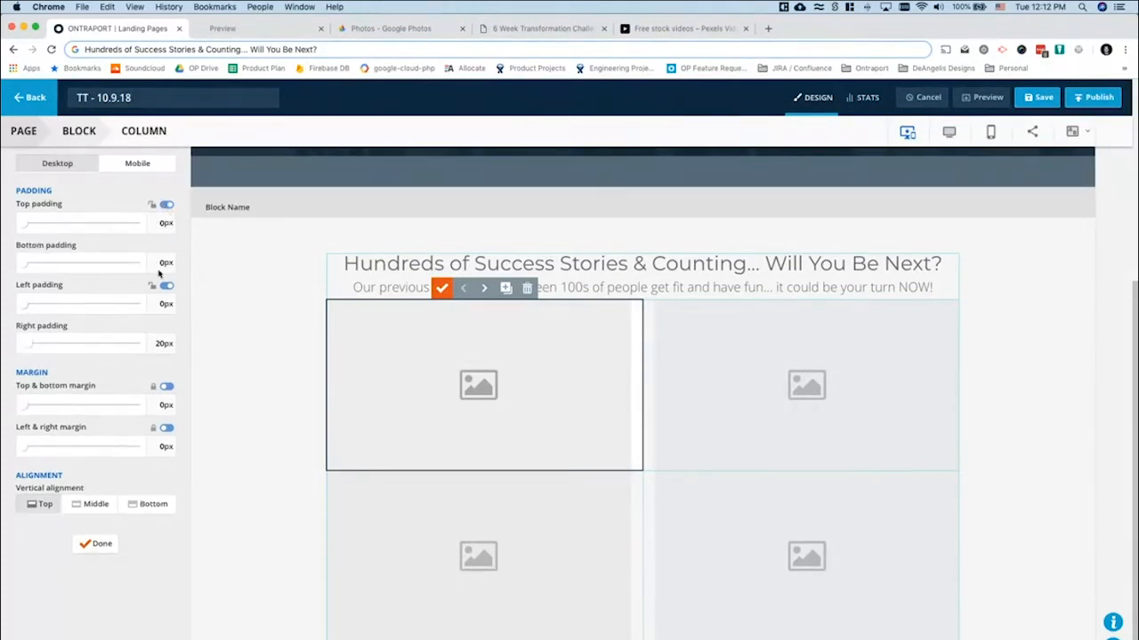
{"action": "key", "text": "Return"}
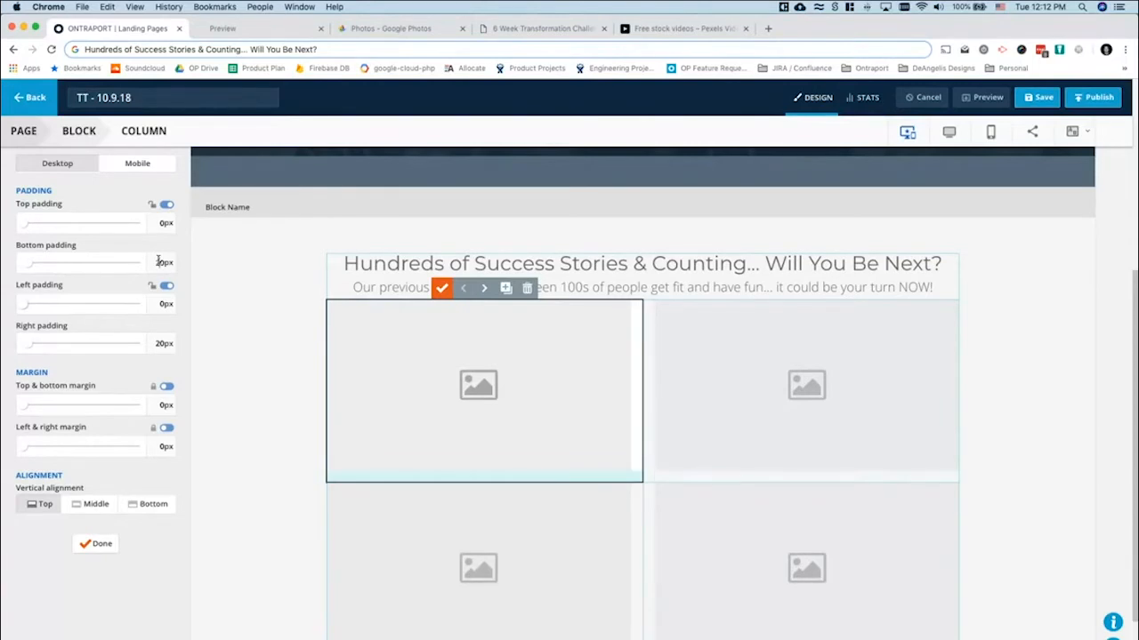
{"action": "left_click", "coordinate": [441, 288]}
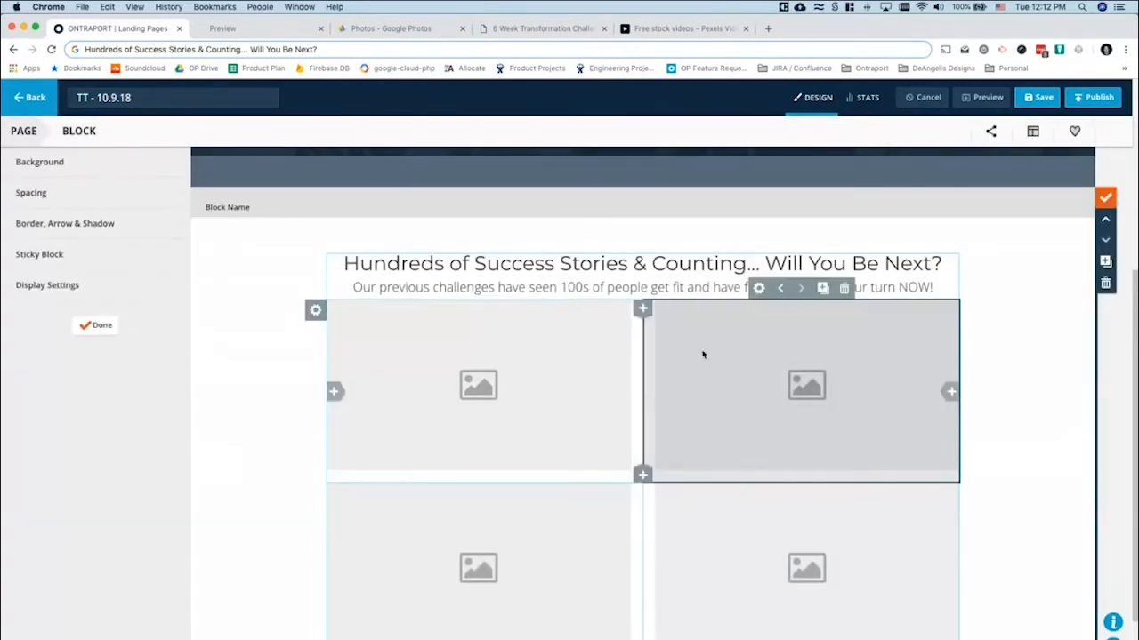
Set the bottom padding of the second image column in the upper row to 20px and finish editing the block
{"action": "left_click", "coordinate": [703, 353]}
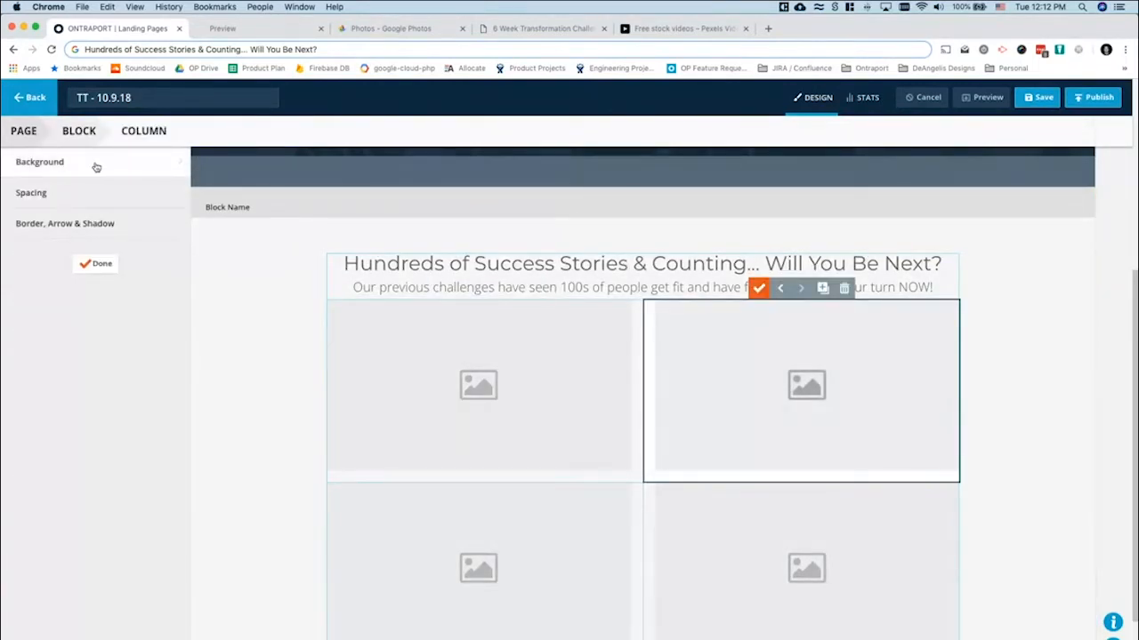
{"action": "left_click", "coordinate": [93, 191]}
{"action": "left_click", "coordinate": [163, 207]}
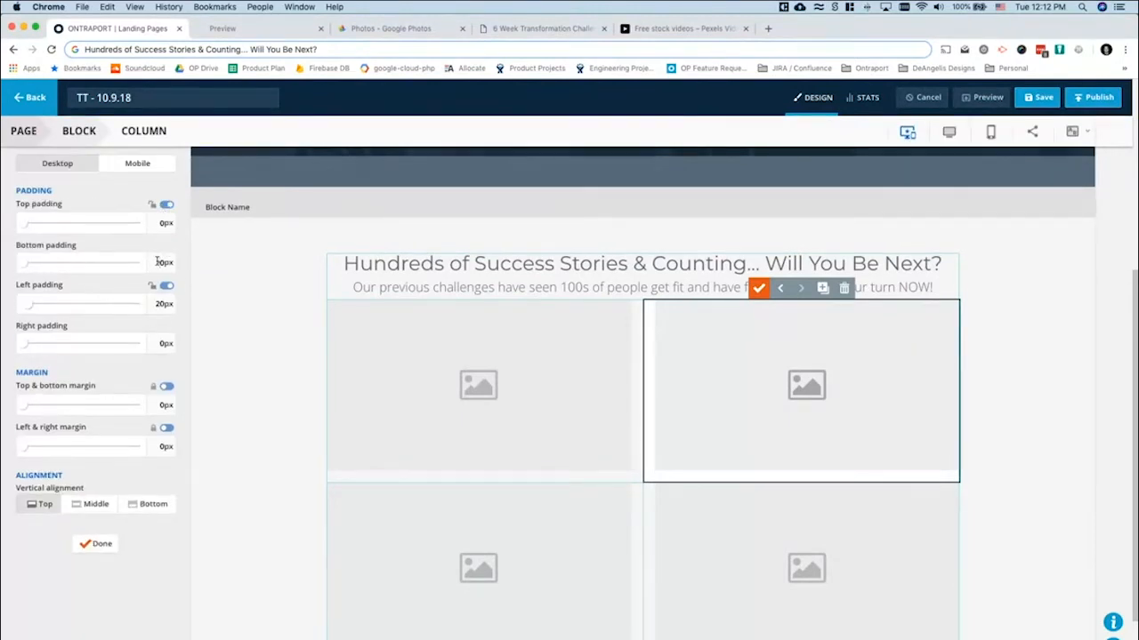
{"action": "type", "text": "2"}
{"action": "left_click", "coordinate": [86, 543]}
{"action": "left_click", "coordinate": [96, 266]}
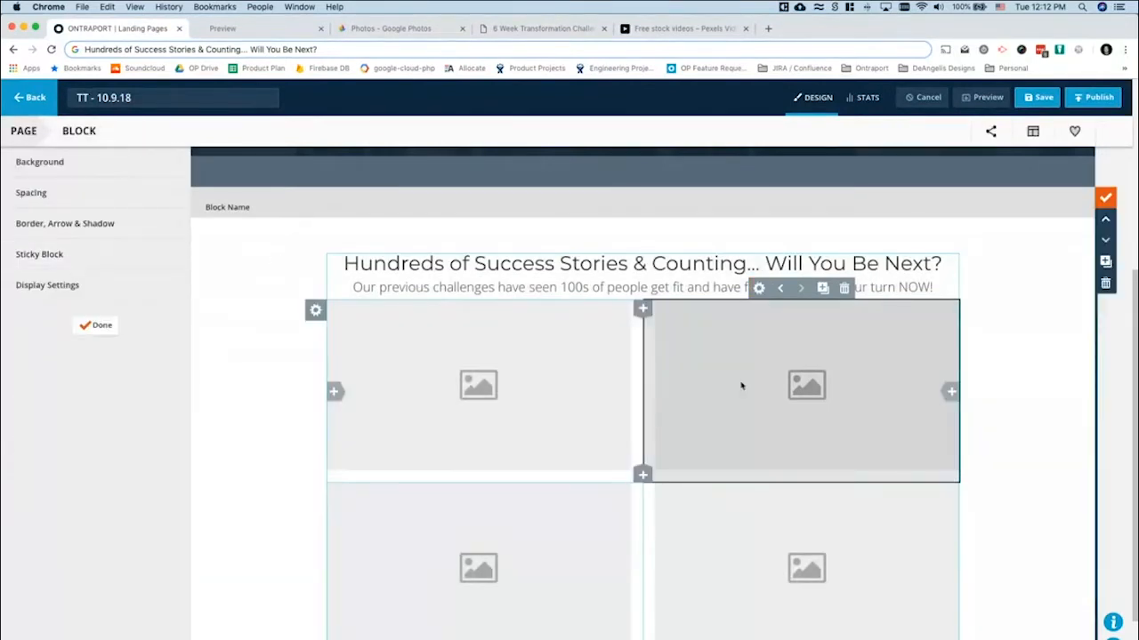
{"action": "left_click", "coordinate": [92, 326]}
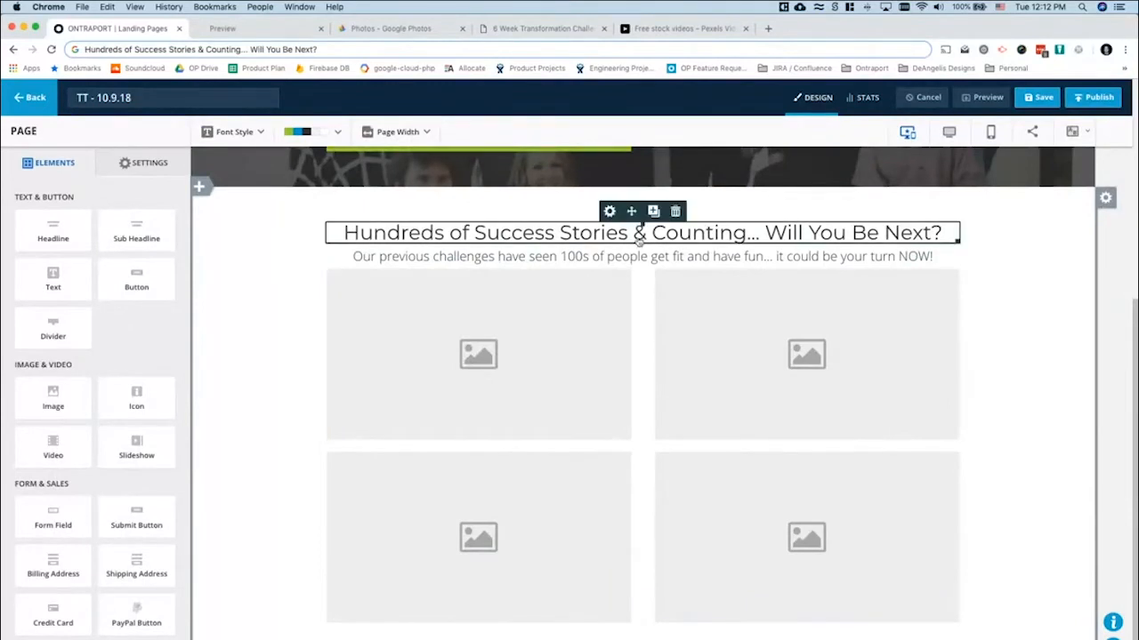
Set the bottom margin of the "Our previous challenges" text to 20px, checking the spacing against the original page
{"action": "double_click", "coordinate": [582, 264]}
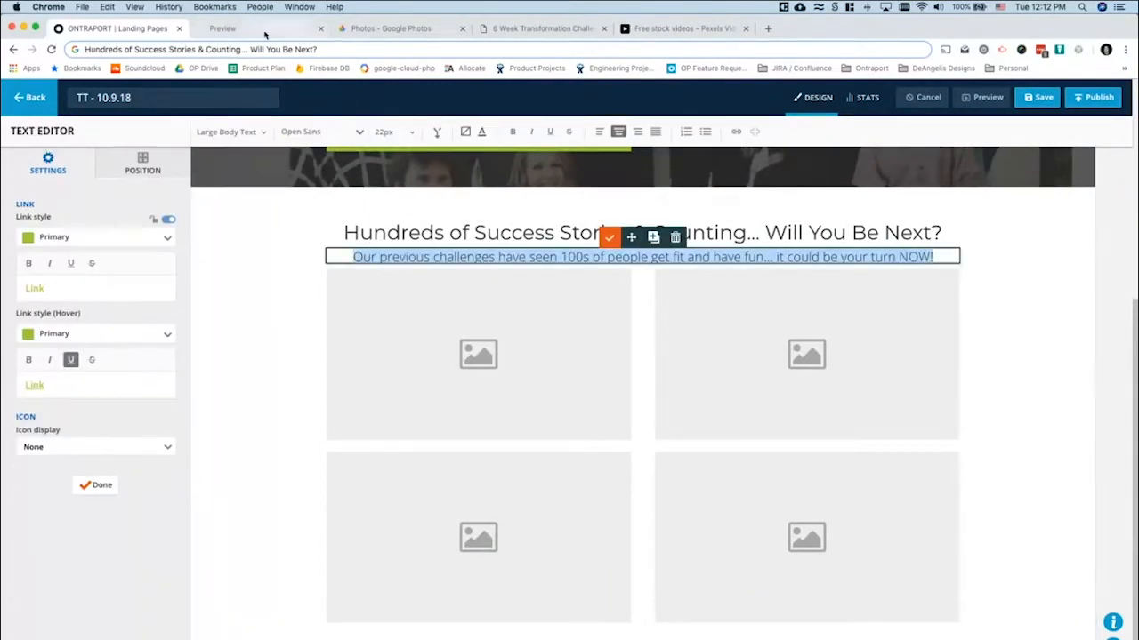
{"action": "left_click", "coordinate": [138, 168]}
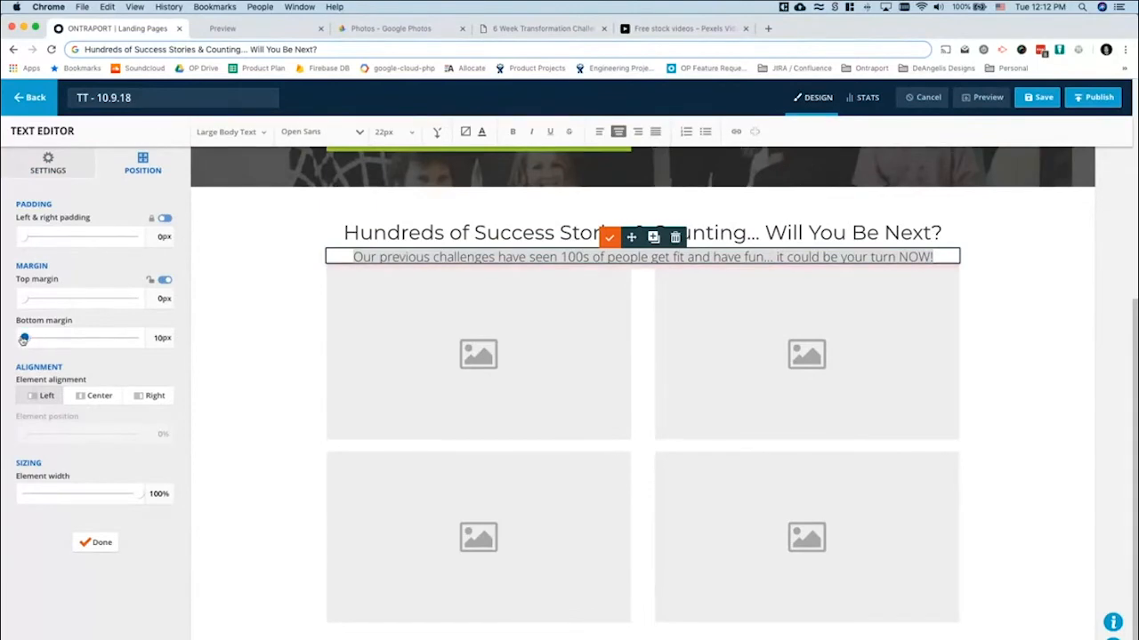
{"action": "left_click_drag", "start_coordinate": [24, 339], "coordinate": [30, 339]}
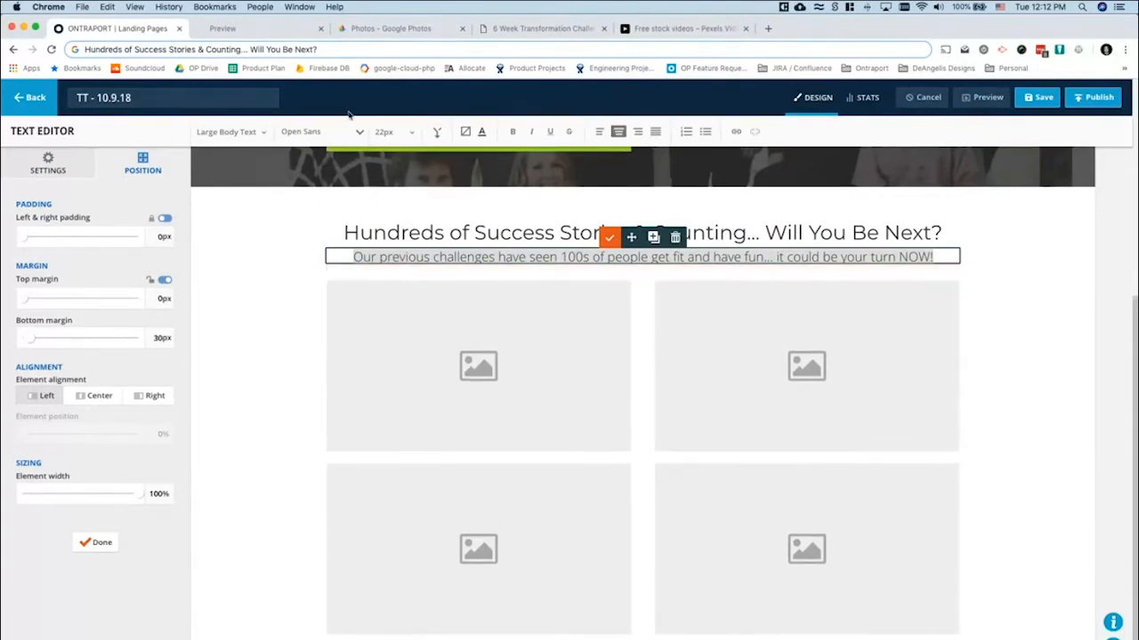
{"action": "left_click", "coordinate": [531, 29]}
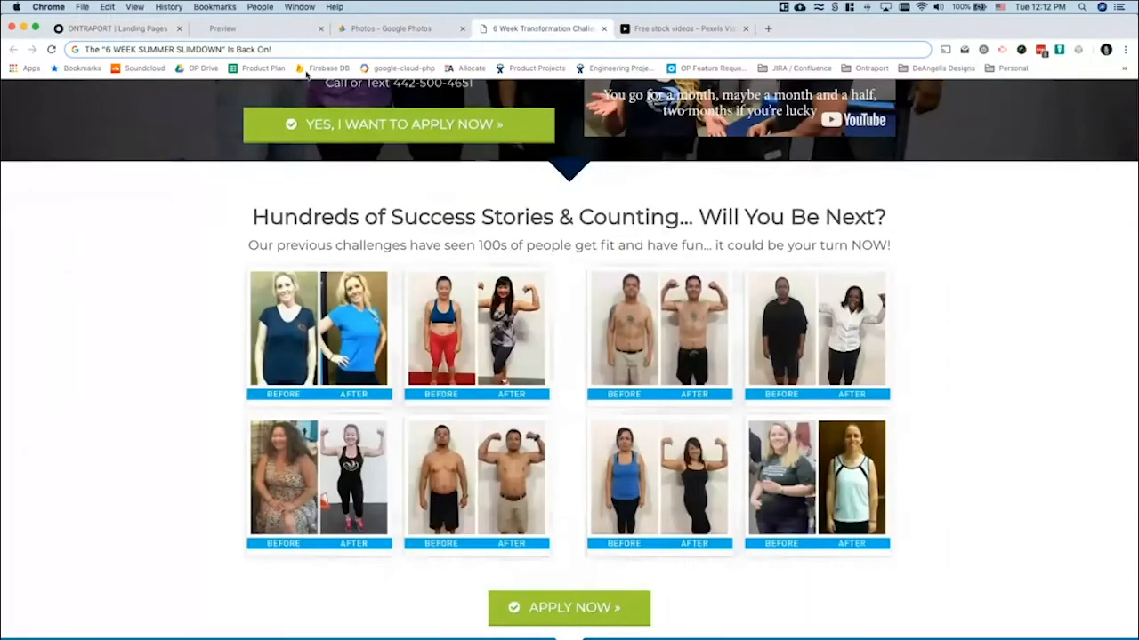
{"action": "left_click", "coordinate": [115, 28]}
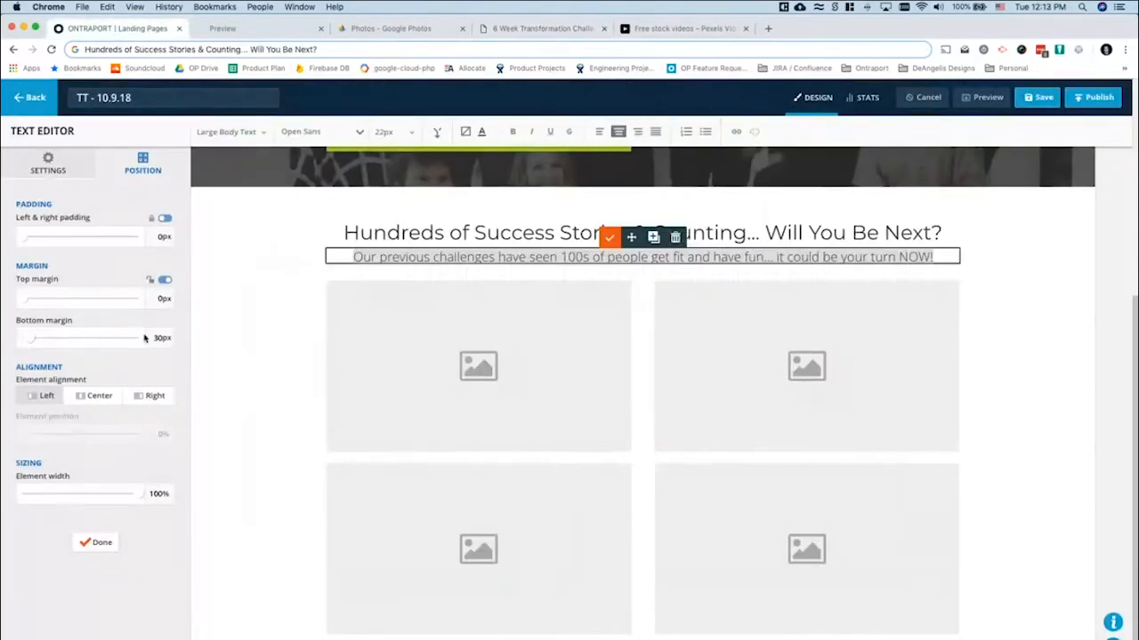
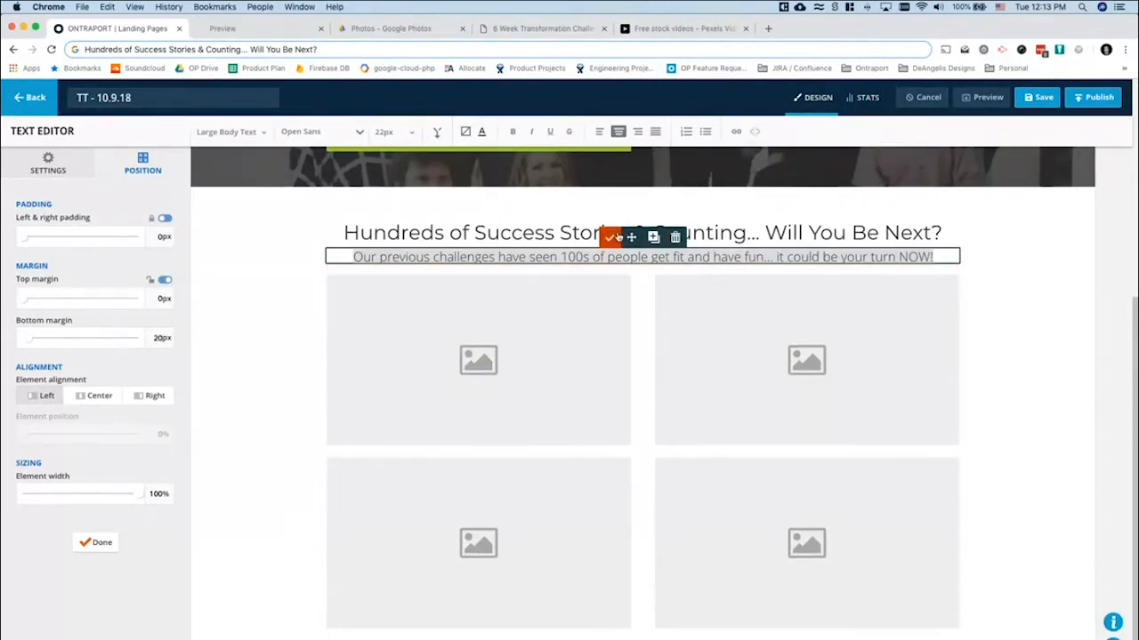
{"action": "left_click", "coordinate": [259, 384]}
Start adding a block beneath the success stories block and check the original page's "The Challenge Starts May 21st" section for its layout
{"action": "scroll", "coordinate": [1014, 440], "scroll_direction": "down", "scroll_amount": 1}
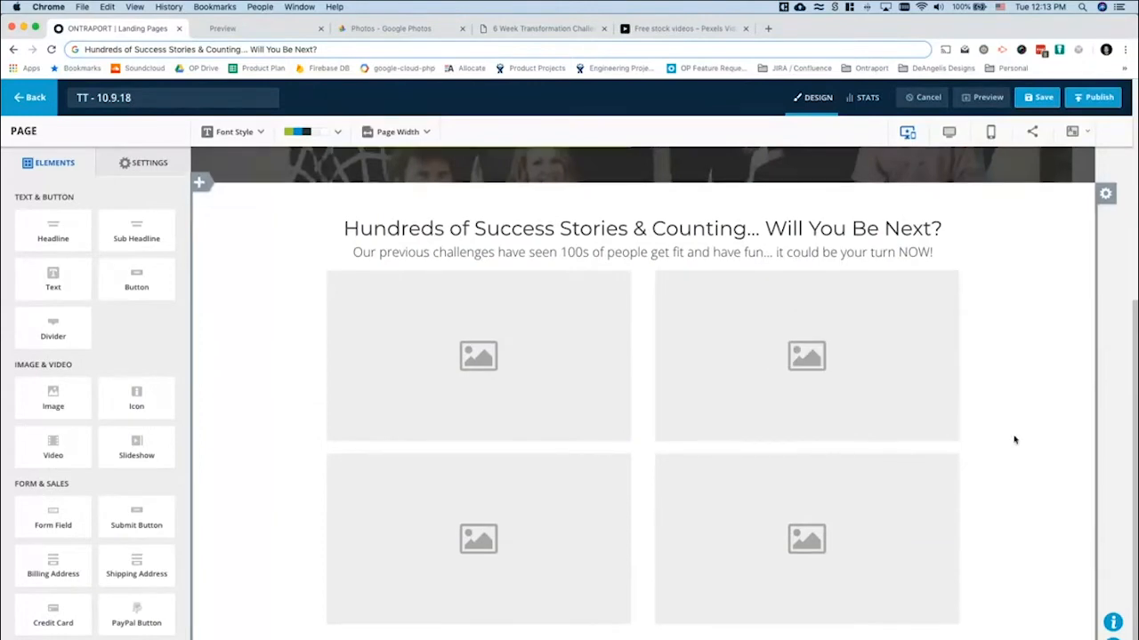
{"action": "scroll", "coordinate": [1014, 440], "scroll_direction": "up", "scroll_amount": 1}
{"action": "scroll", "coordinate": [1012, 437], "scroll_direction": "up", "scroll_amount": 4}
{"action": "scroll", "coordinate": [1014, 437], "scroll_direction": "down", "scroll_amount": 4}
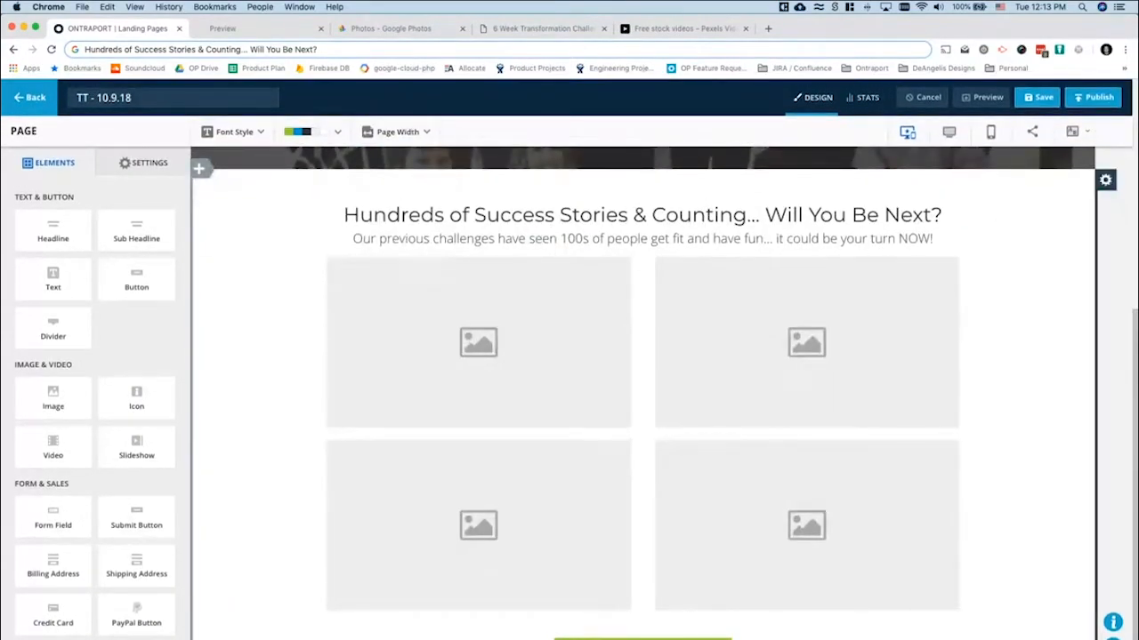
{"action": "scroll", "coordinate": [199, 600], "scroll_direction": "down", "scroll_amount": 2}
{"action": "left_click", "coordinate": [199, 599]}
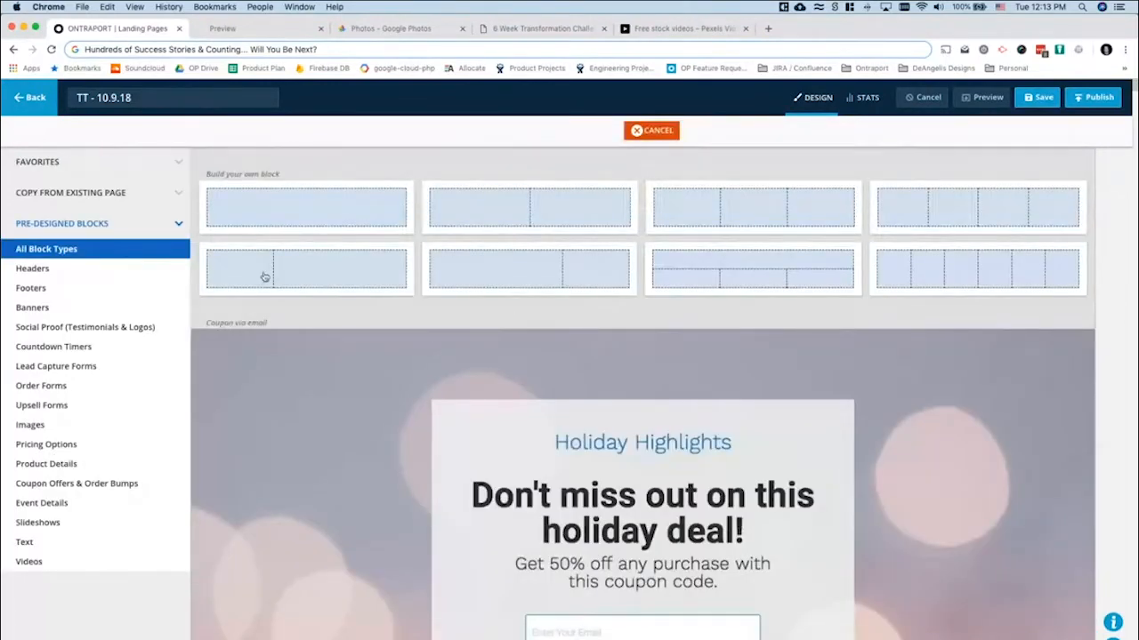
{"action": "left_click", "coordinate": [568, 27]}
{"action": "scroll", "coordinate": [480, 385], "scroll_direction": "down", "scroll_amount": 2}
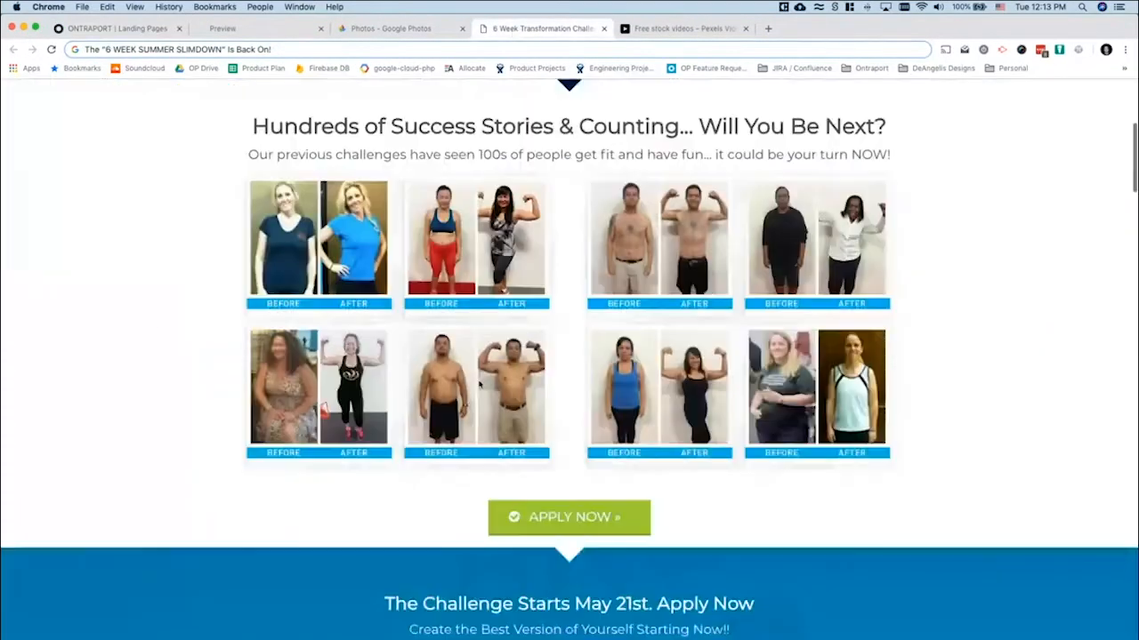
{"action": "scroll", "coordinate": [478, 382], "scroll_direction": "down", "scroll_amount": 9}
{"action": "scroll", "coordinate": [478, 383], "scroll_direction": "up", "scroll_amount": 1}
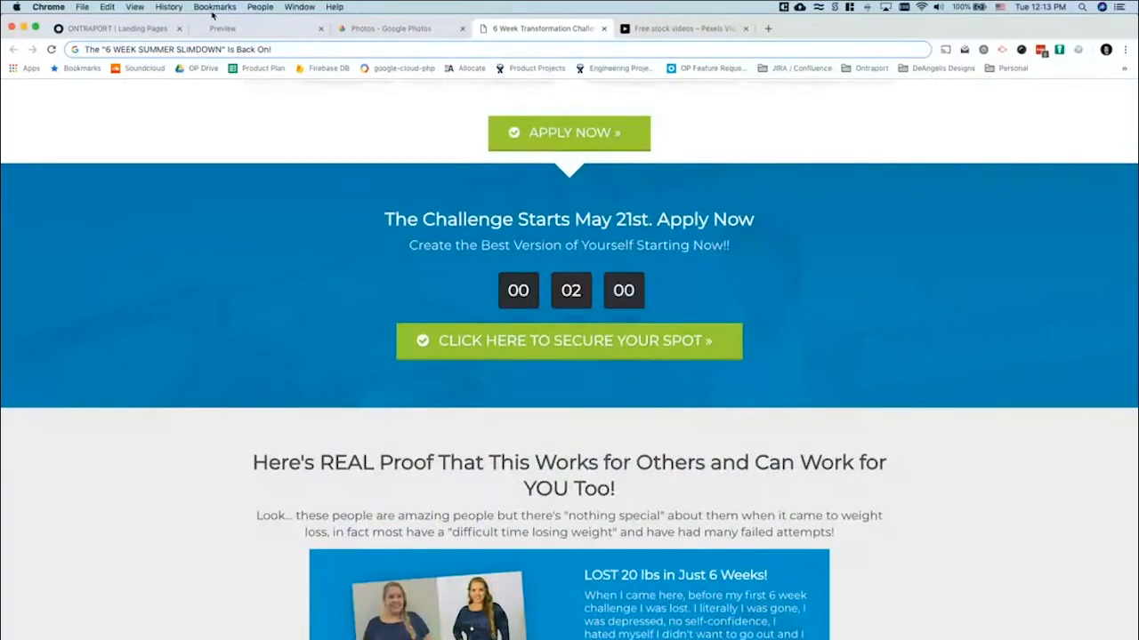
{"action": "left_click", "coordinate": [93, 28]}
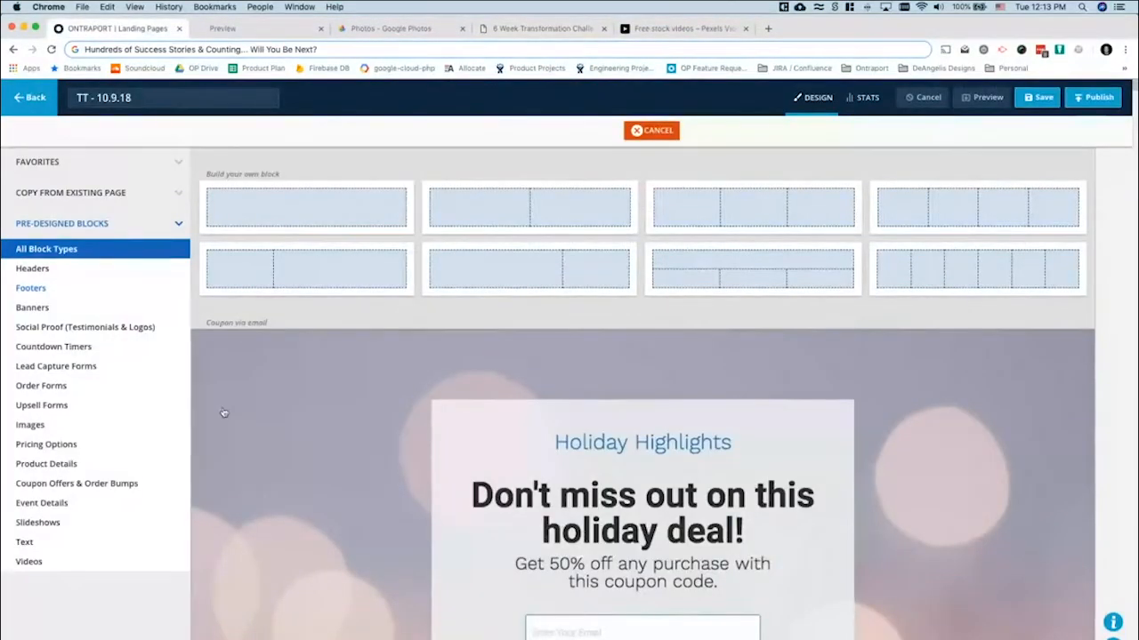
Browse the pre-designed banners and insert the "Banner with 2 Buttons" block beneath the success stories block
{"action": "left_click", "coordinate": [36, 309]}
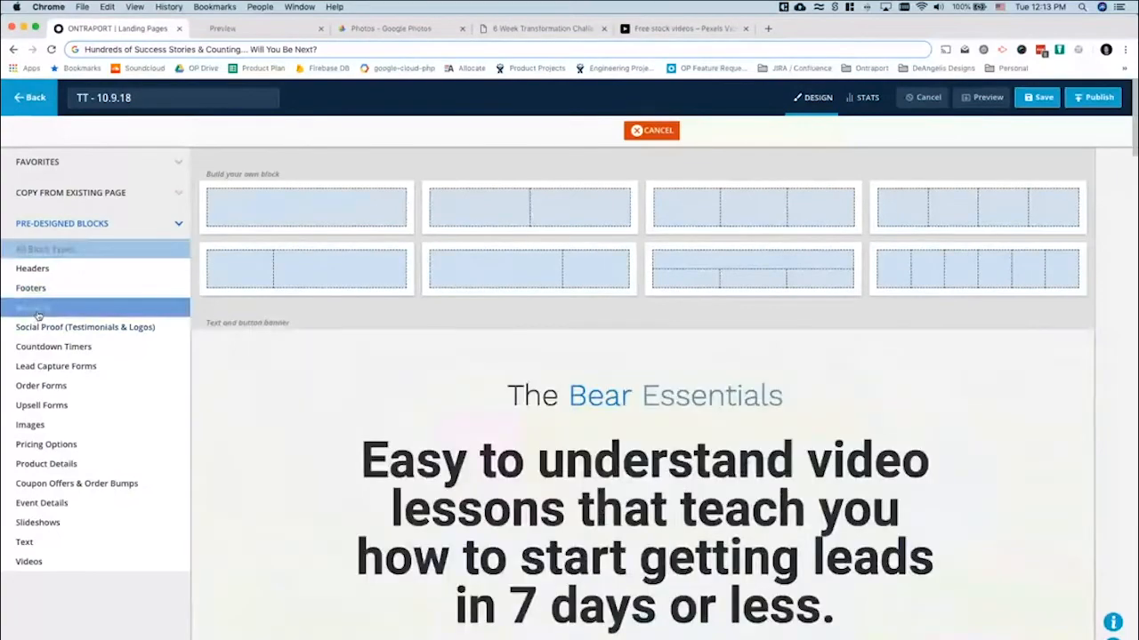
{"action": "scroll", "coordinate": [425, 326], "scroll_direction": "down", "scroll_amount": 10}
{"action": "scroll", "coordinate": [424, 328], "scroll_direction": "down", "scroll_amount": 15}
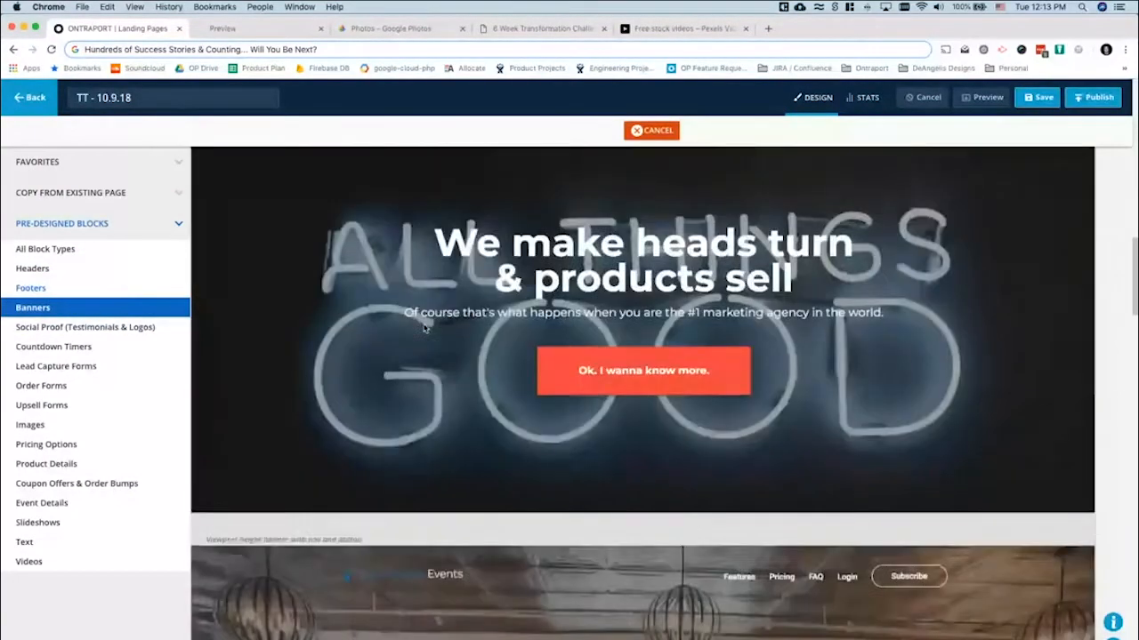
{"action": "scroll", "coordinate": [425, 328], "scroll_direction": "down", "scroll_amount": 1}
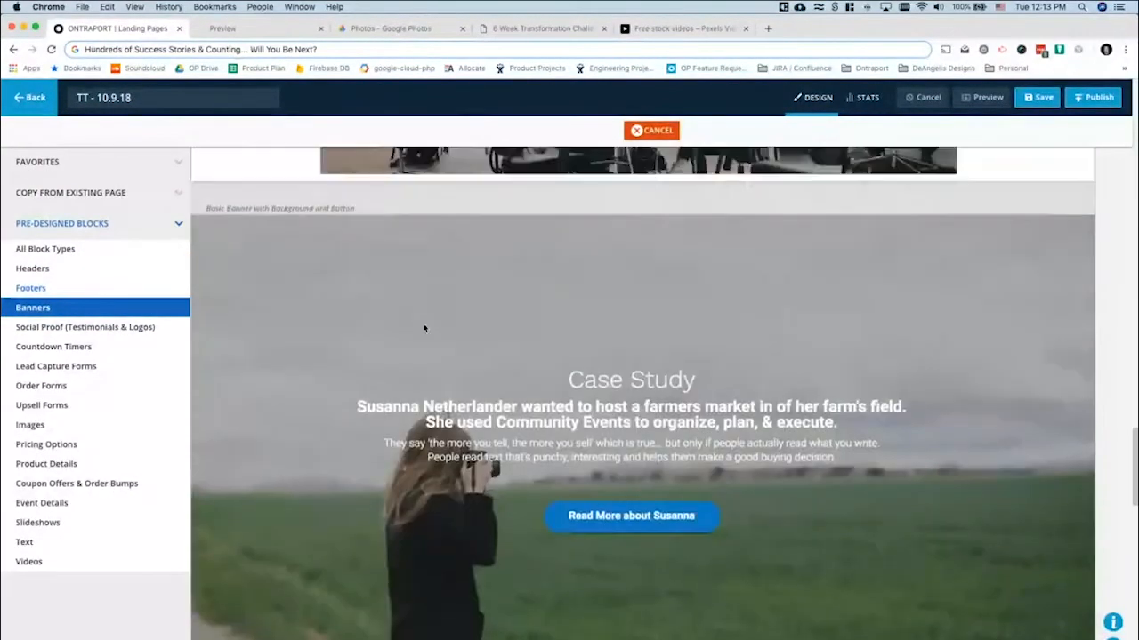
{"action": "scroll", "coordinate": [424, 328], "scroll_direction": "up", "scroll_amount": 3}
{"action": "scroll", "coordinate": [424, 328], "scroll_direction": "down", "scroll_amount": 3}
{"action": "scroll", "coordinate": [424, 329], "scroll_direction": "down", "scroll_amount": 1}
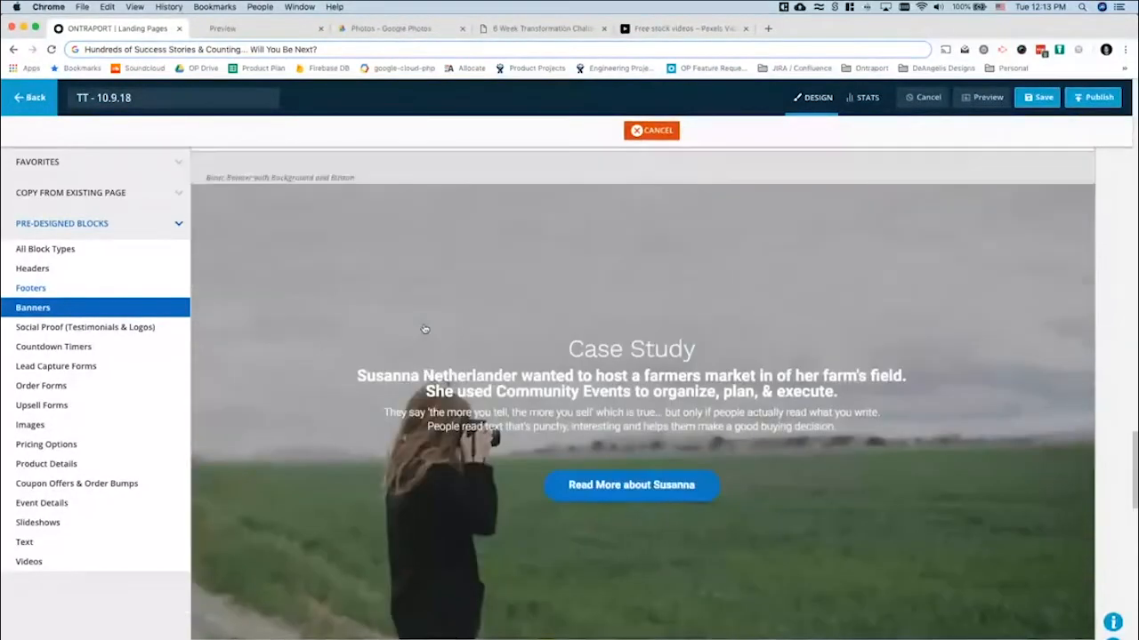
{"action": "scroll", "coordinate": [425, 329], "scroll_direction": "up", "scroll_amount": 3}
{"action": "scroll", "coordinate": [424, 329], "scroll_direction": "down", "scroll_amount": 4}
{"action": "scroll", "coordinate": [424, 329], "scroll_direction": "down", "scroll_amount": 15}
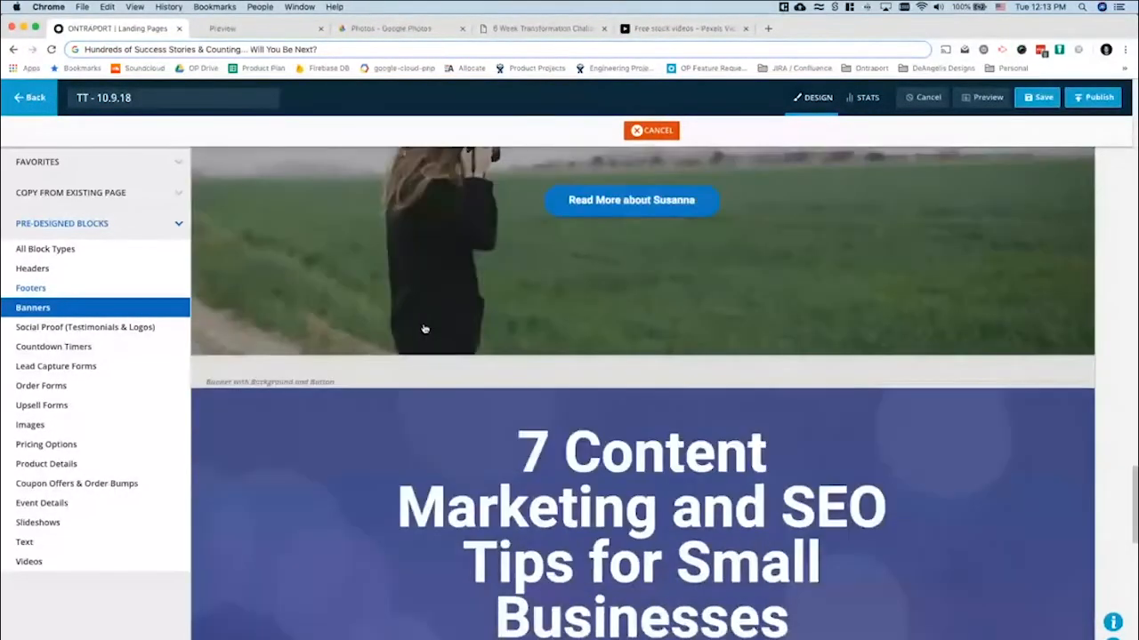
{"action": "scroll", "coordinate": [424, 329], "scroll_direction": "down", "scroll_amount": 5}
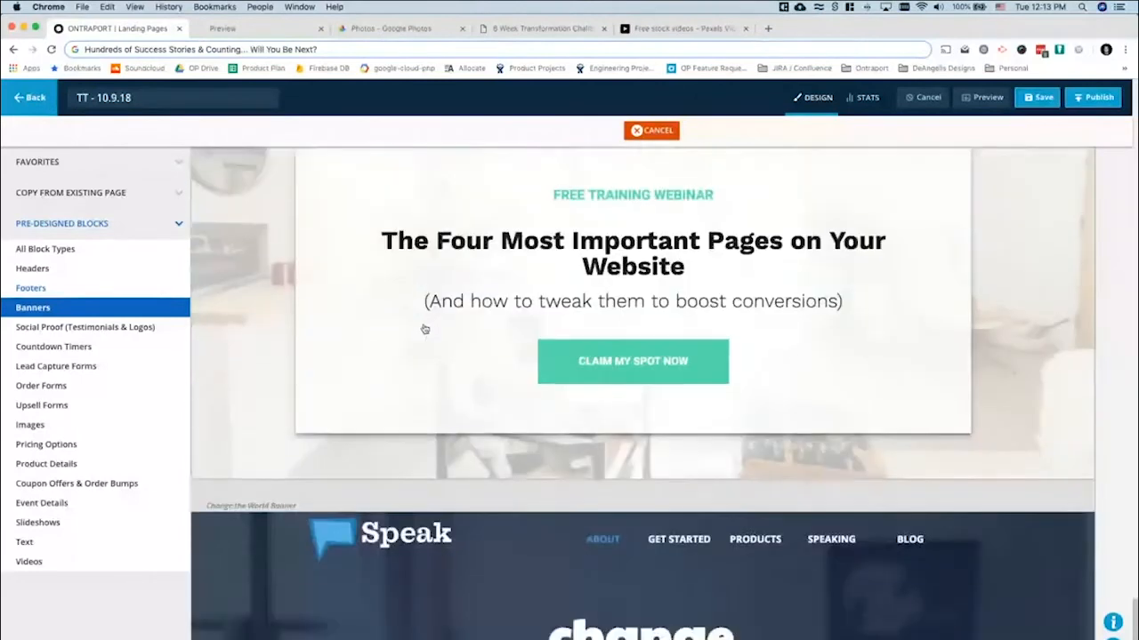
{"action": "scroll", "coordinate": [424, 329], "scroll_direction": "up", "scroll_amount": 7}
{"action": "scroll", "coordinate": [425, 329], "scroll_direction": "up", "scroll_amount": 4}
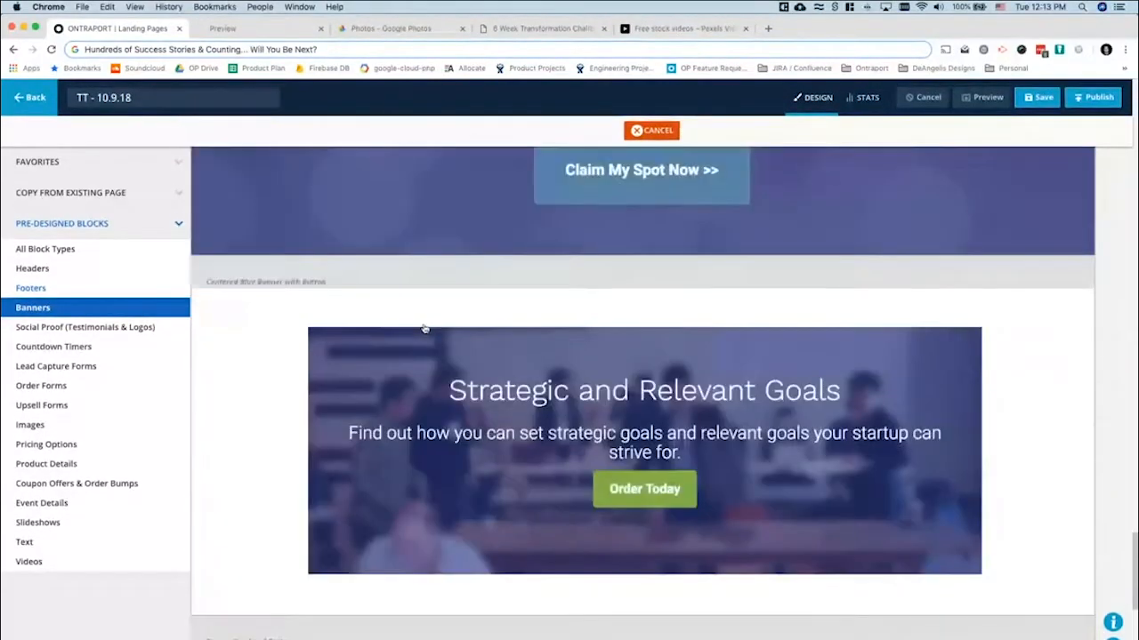
{"action": "scroll", "coordinate": [437, 480], "scroll_direction": "up", "scroll_amount": 20}
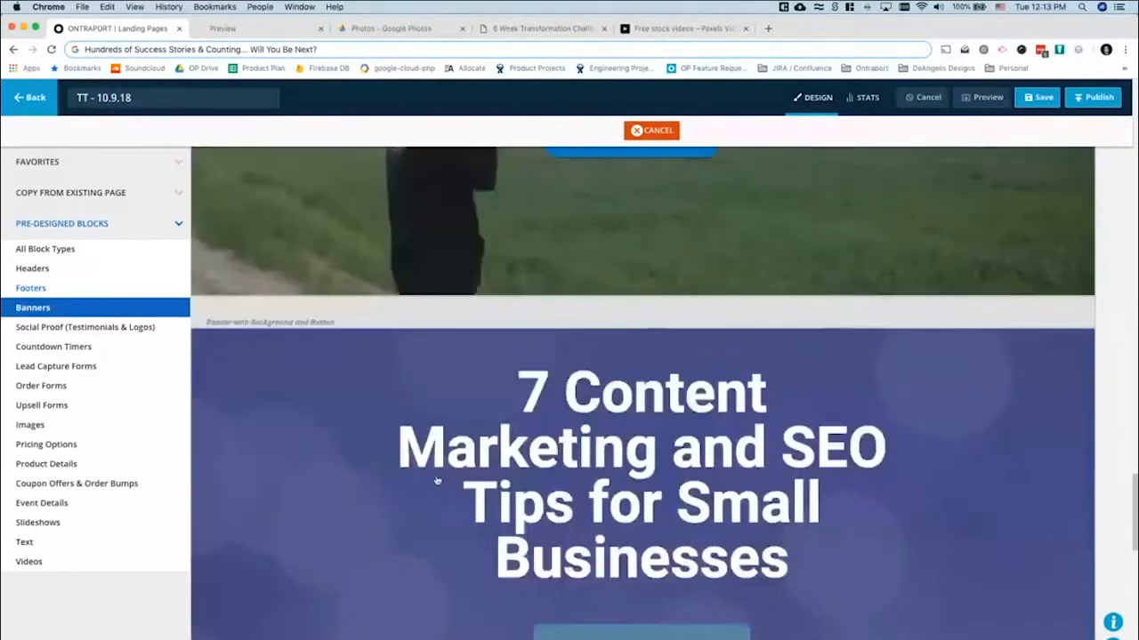
{"action": "scroll", "coordinate": [437, 481], "scroll_direction": "up", "scroll_amount": 1}
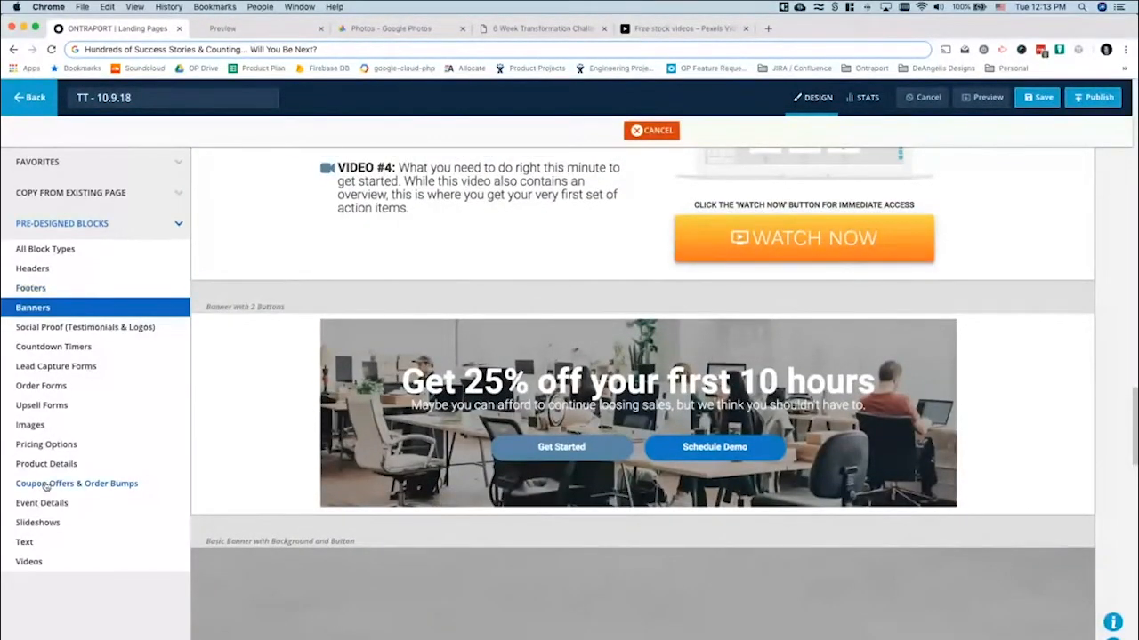
{"action": "left_click", "coordinate": [594, 377]}
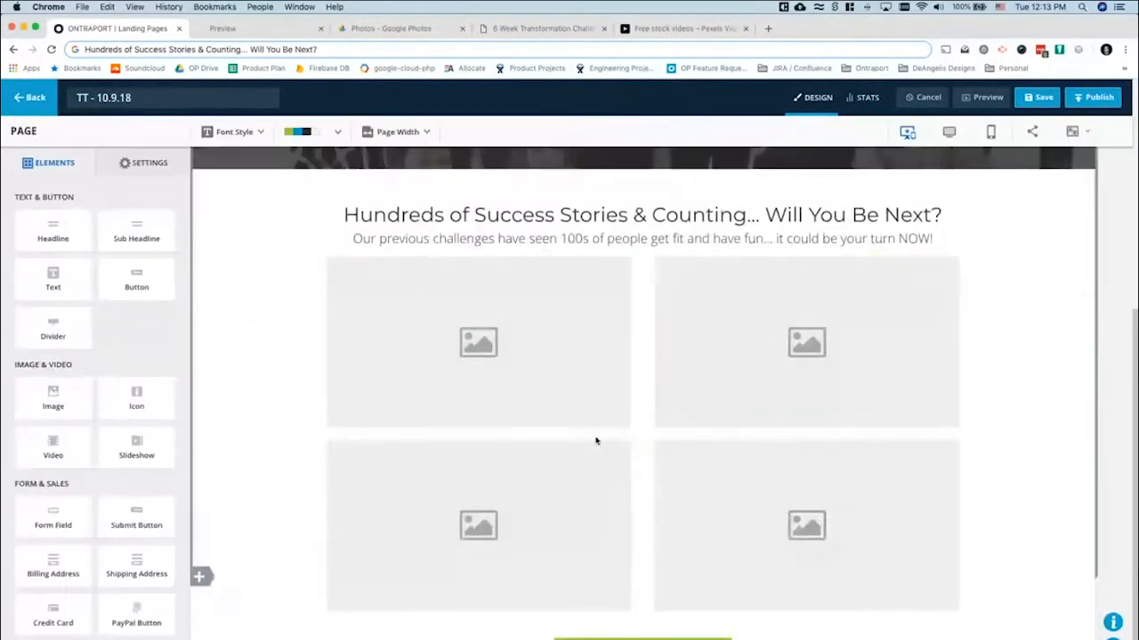
Compare the inserted two-button banner with the blue countdown section on the original page
{"action": "scroll", "coordinate": [501, 432], "scroll_direction": "down", "scroll_amount": 5}
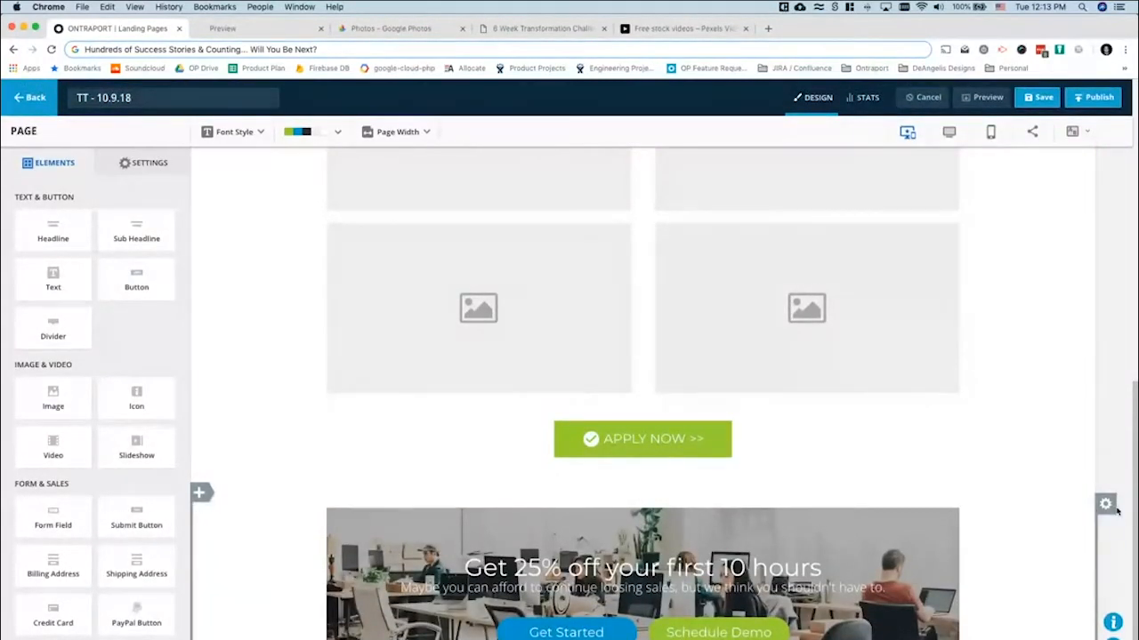
{"action": "left_click", "coordinate": [492, 30]}
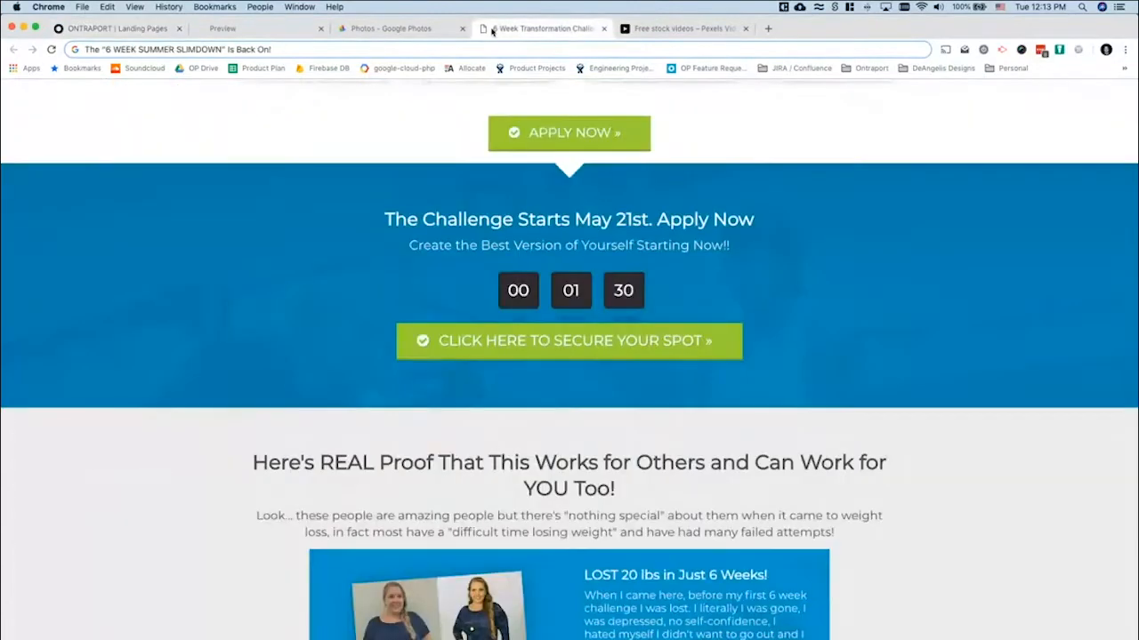
{"action": "scroll", "coordinate": [548, 405], "scroll_direction": "up", "scroll_amount": 1}
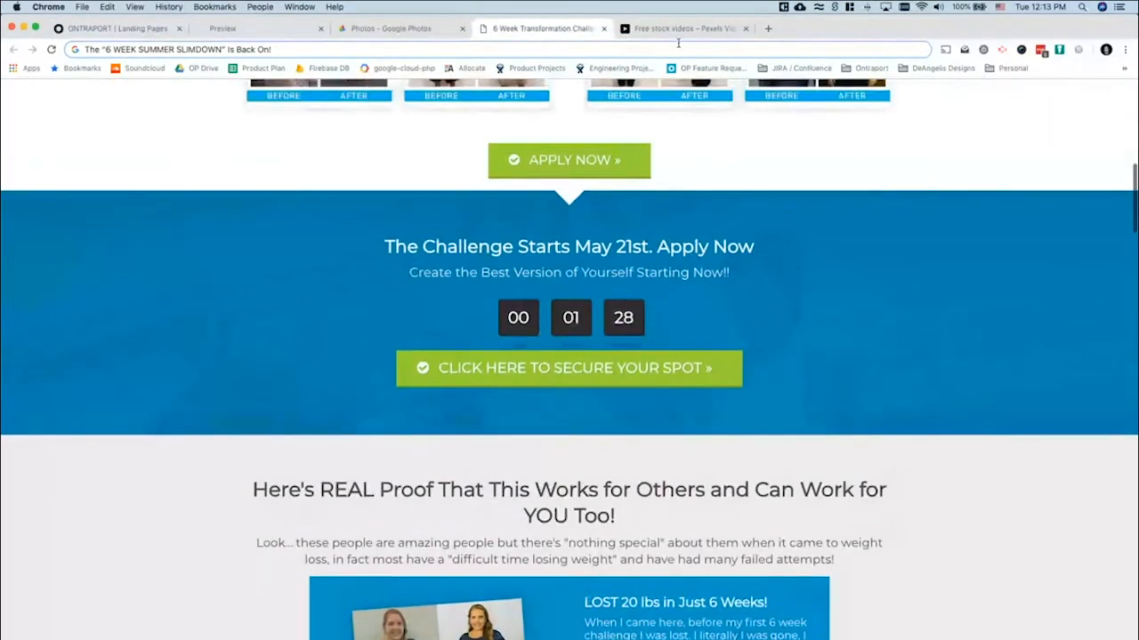
{"action": "left_click", "coordinate": [117, 28]}
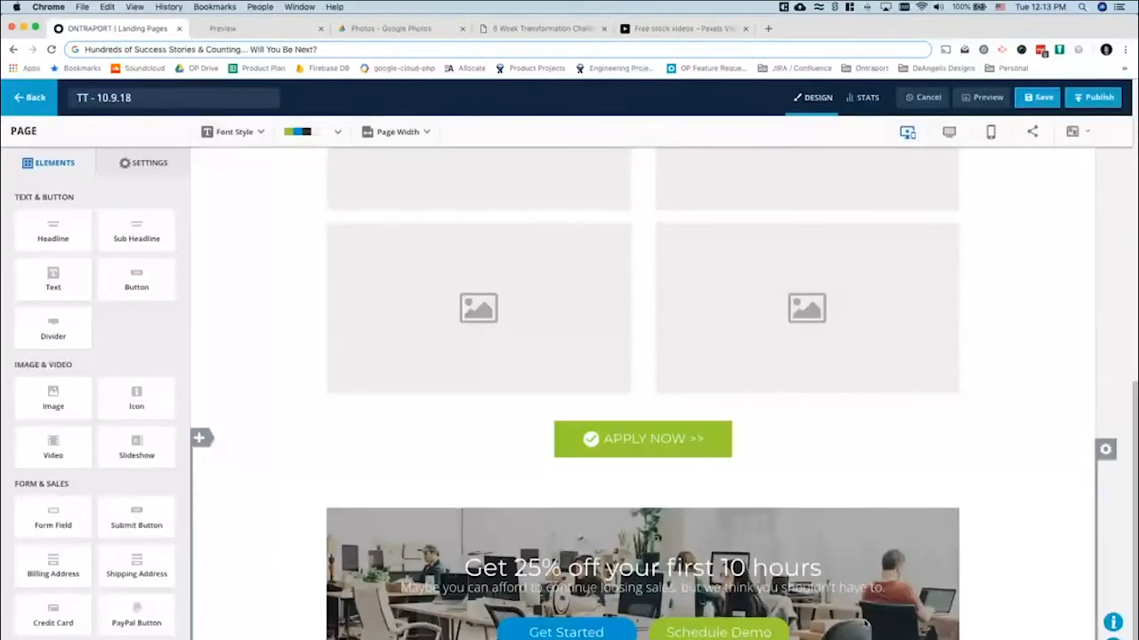
Delete the "Banner with 2 Buttons" block beneath the success stories block
{"action": "left_click", "coordinate": [1105, 505]}
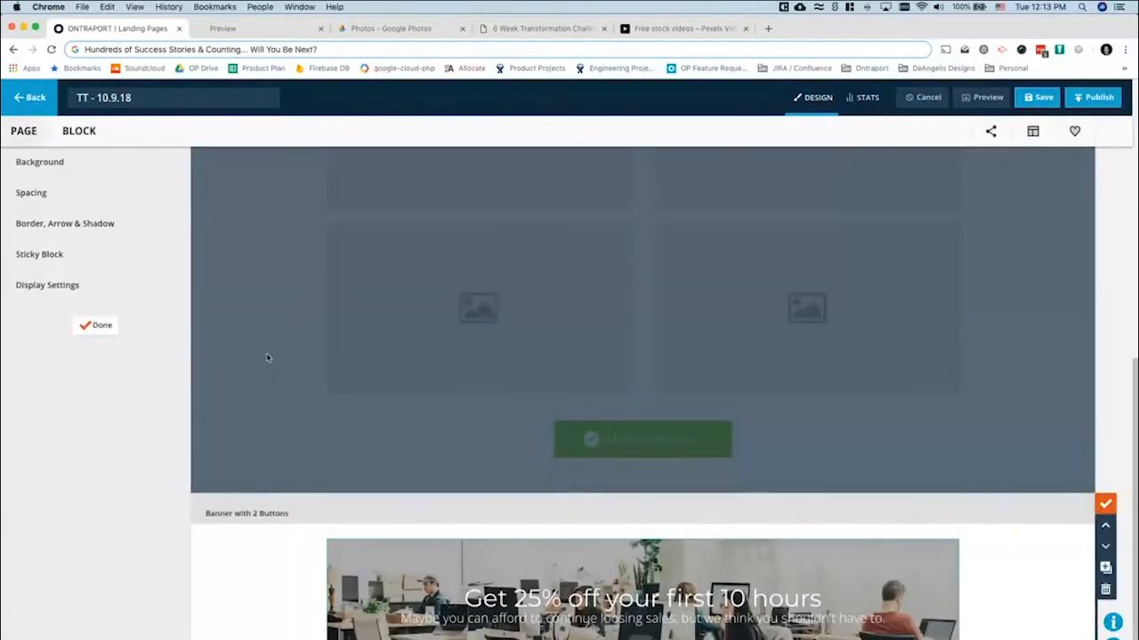
{"action": "left_click", "coordinate": [92, 326]}
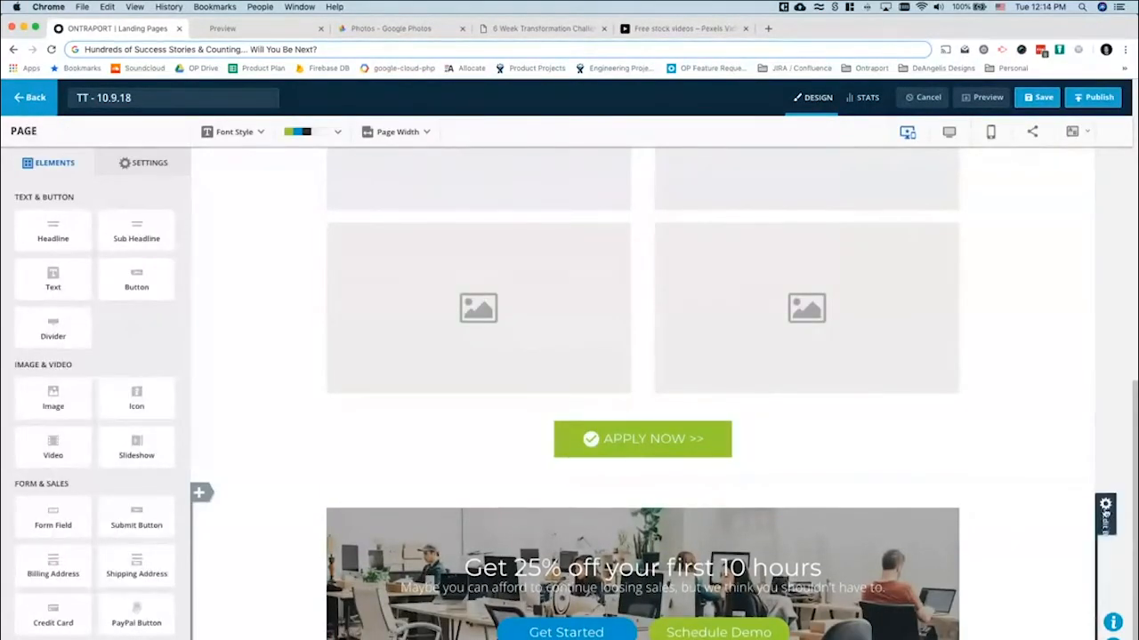
{"action": "left_click", "coordinate": [1105, 505]}
{"action": "left_click", "coordinate": [1105, 588]}
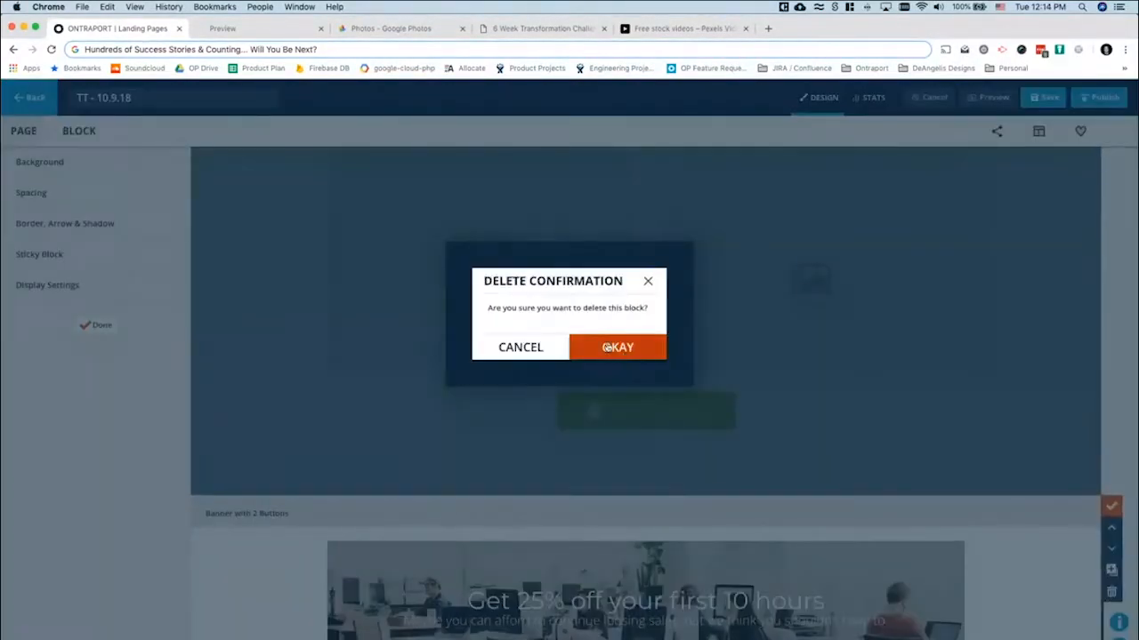
{"action": "left_click", "coordinate": [617, 346]}
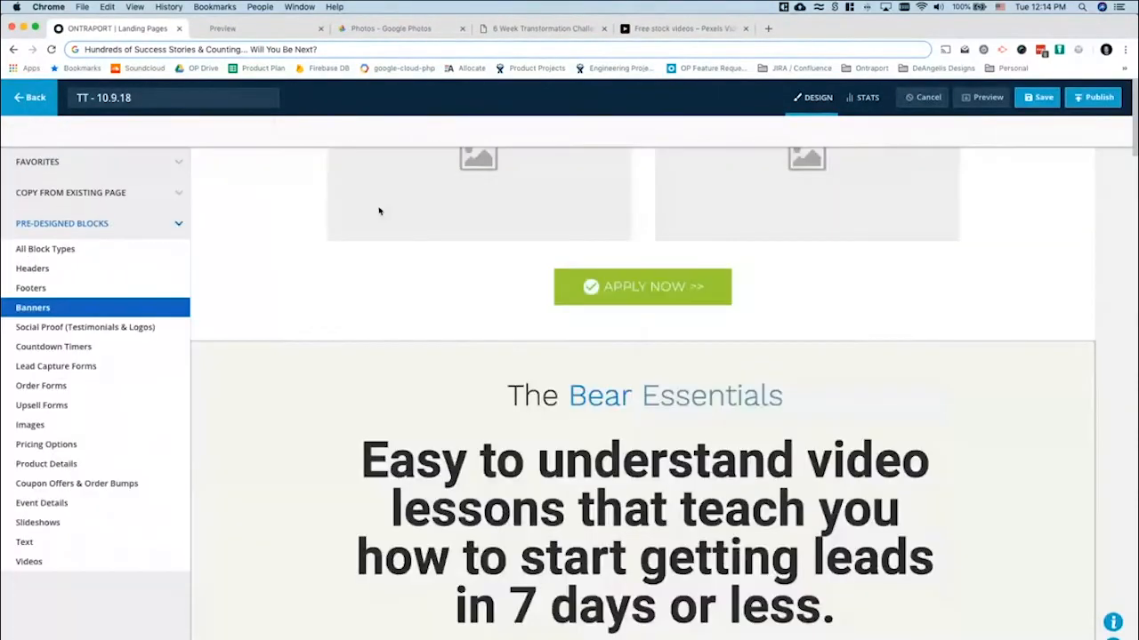
Check the original page's countdown section and insert a blank single-column block beneath the success stories block
{"action": "left_click", "coordinate": [582, 29]}
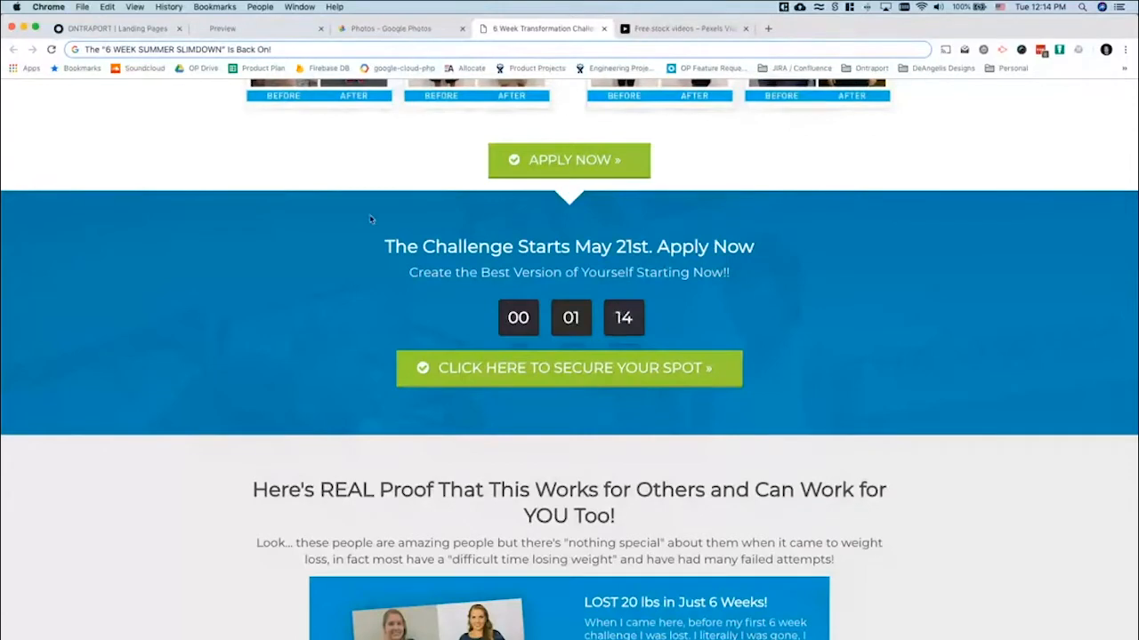
{"action": "left_click", "coordinate": [111, 28]}
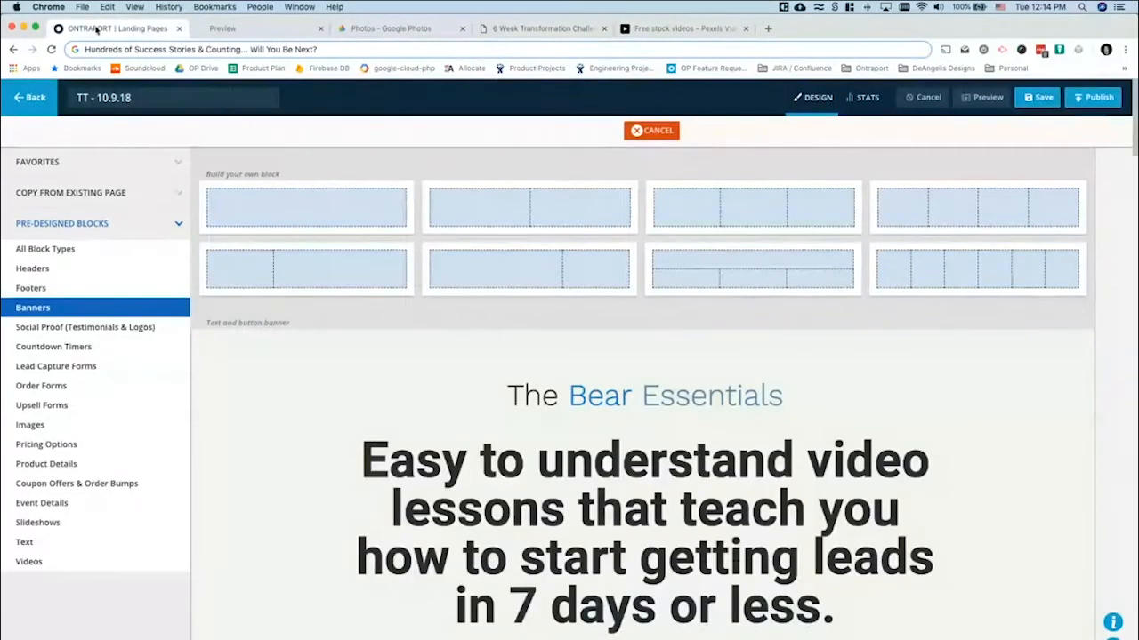
{"action": "left_click", "coordinate": [259, 213]}
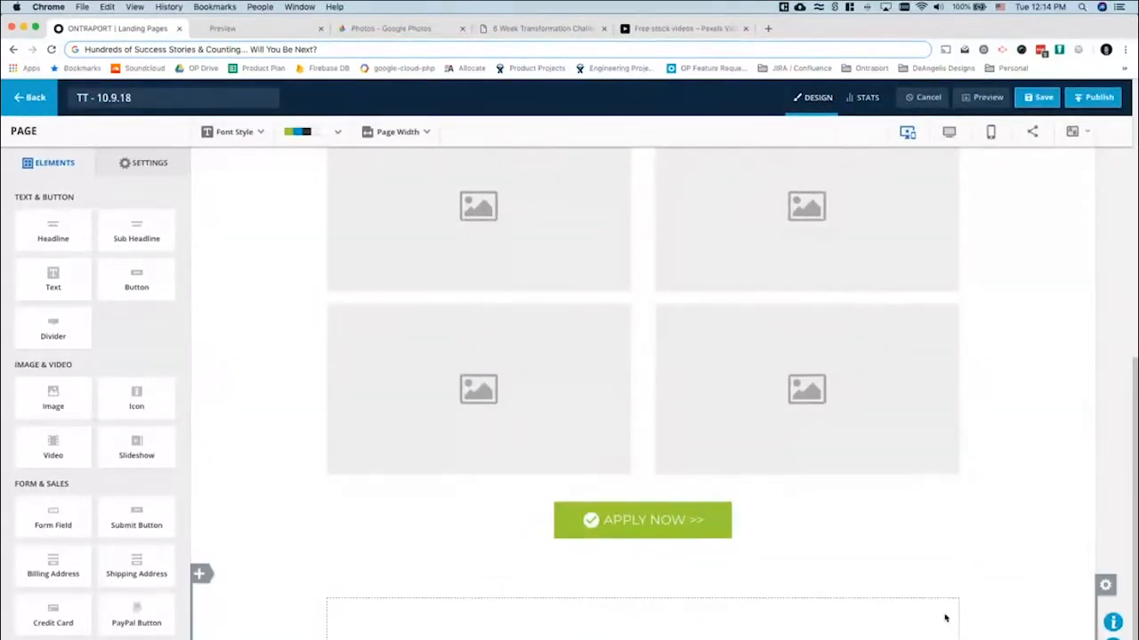
Set the new block's background type to Image, checking the blue countdown section on the original page
{"action": "left_click", "coordinate": [1105, 584]}
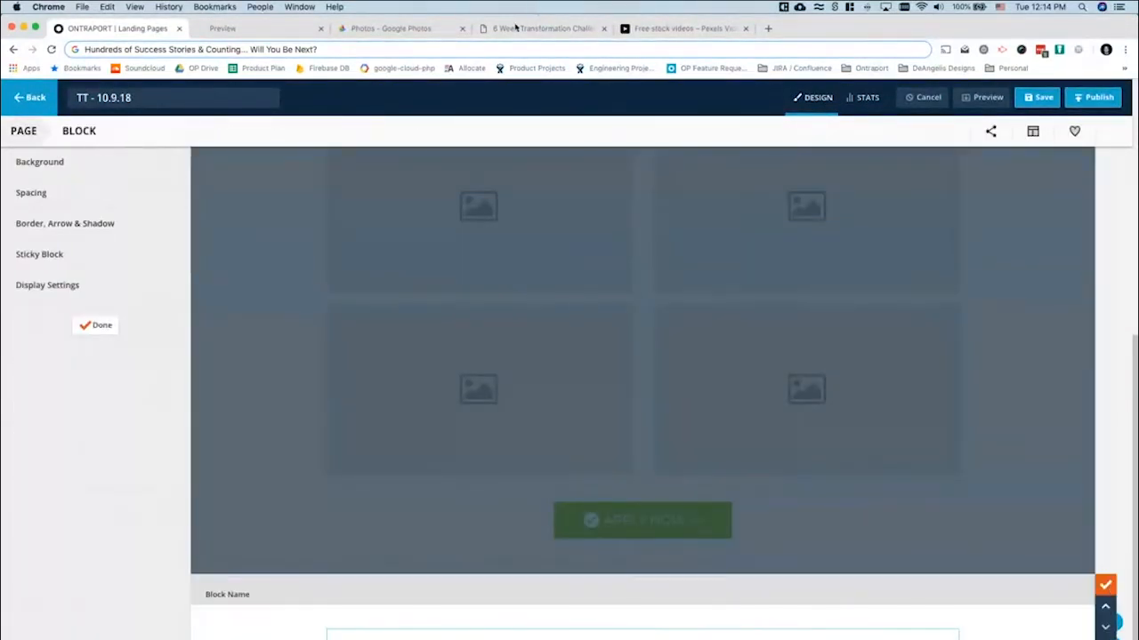
{"action": "left_click", "coordinate": [491, 28]}
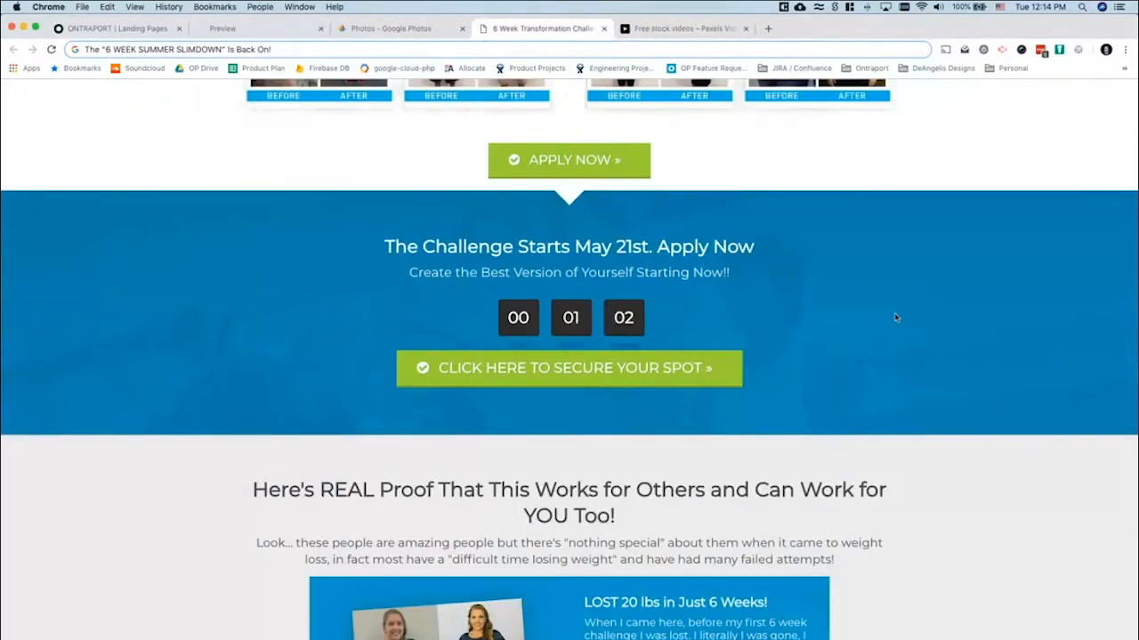
{"action": "left_click", "coordinate": [106, 27]}
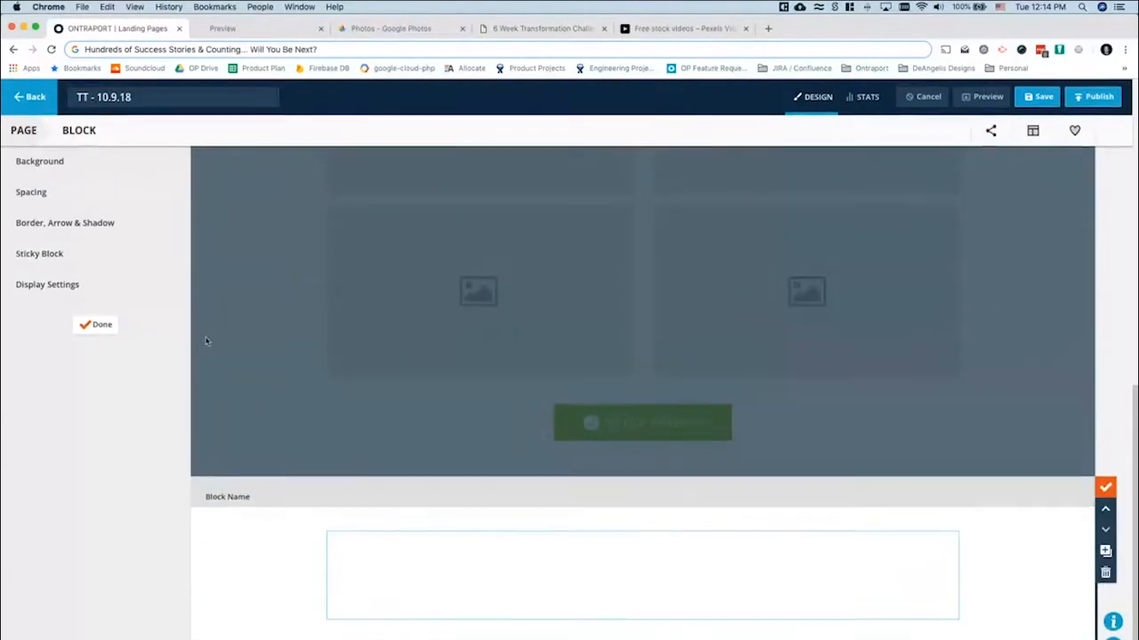
{"action": "left_click", "coordinate": [79, 162]}
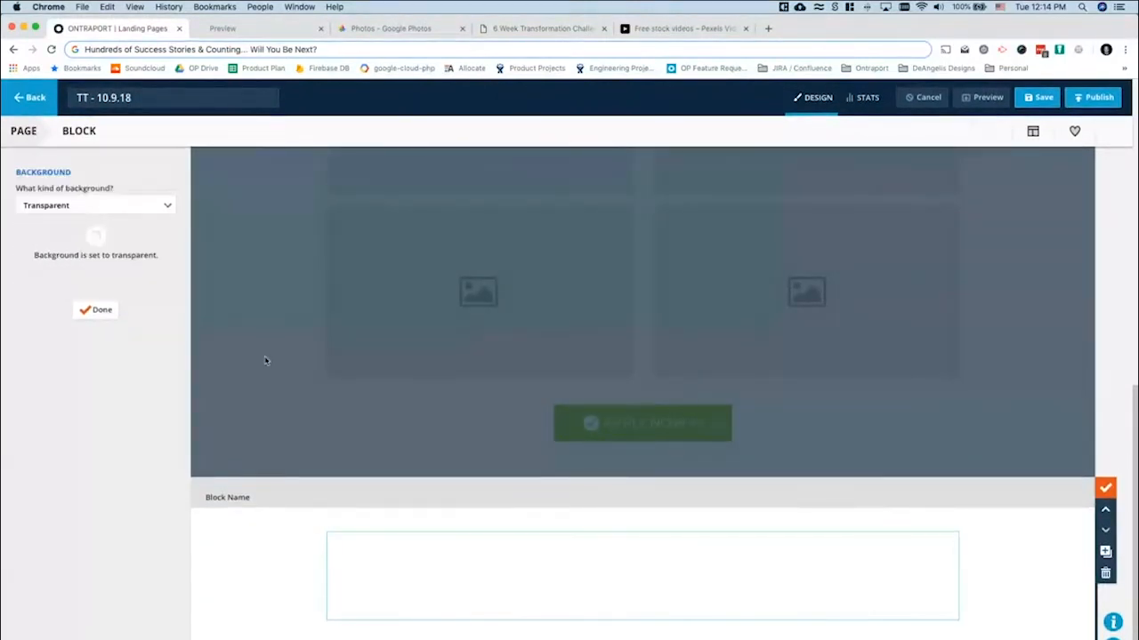
{"action": "left_click", "coordinate": [71, 201]}
{"action": "left_click", "coordinate": [40, 262]}
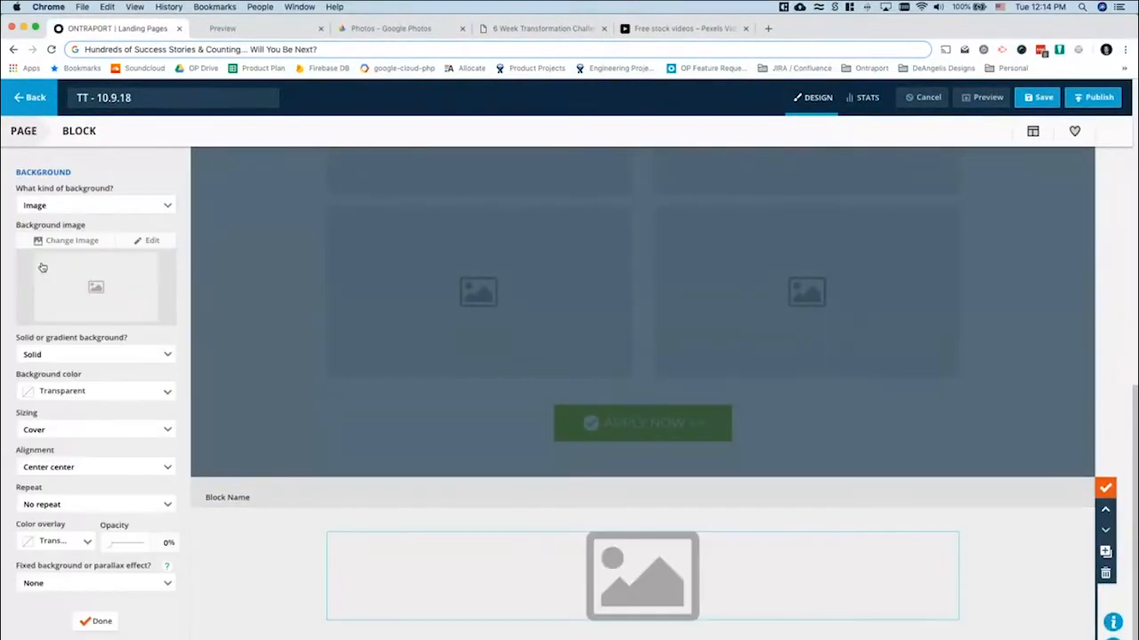
Browse the image library and insert the group photo of the team as the block's background image
{"action": "left_click", "coordinate": [46, 241]}
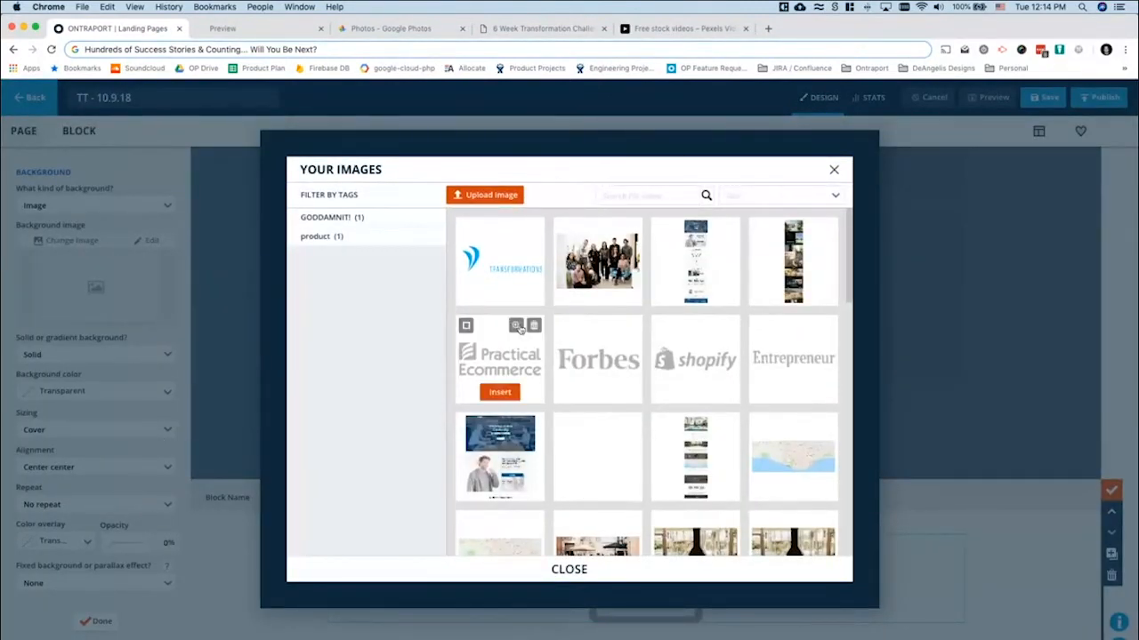
{"action": "mouse_move", "coordinate": [540, 289]}
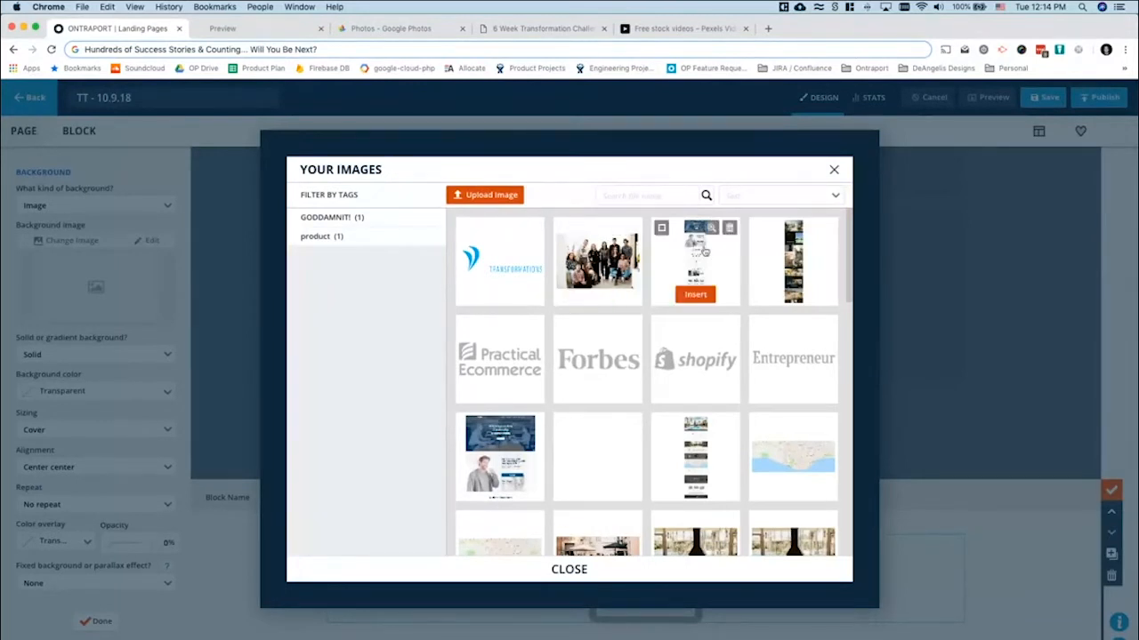
{"action": "scroll", "coordinate": [698, 275], "scroll_direction": "down", "scroll_amount": 5}
{"action": "scroll", "coordinate": [701, 274], "scroll_direction": "down", "scroll_amount": 1}
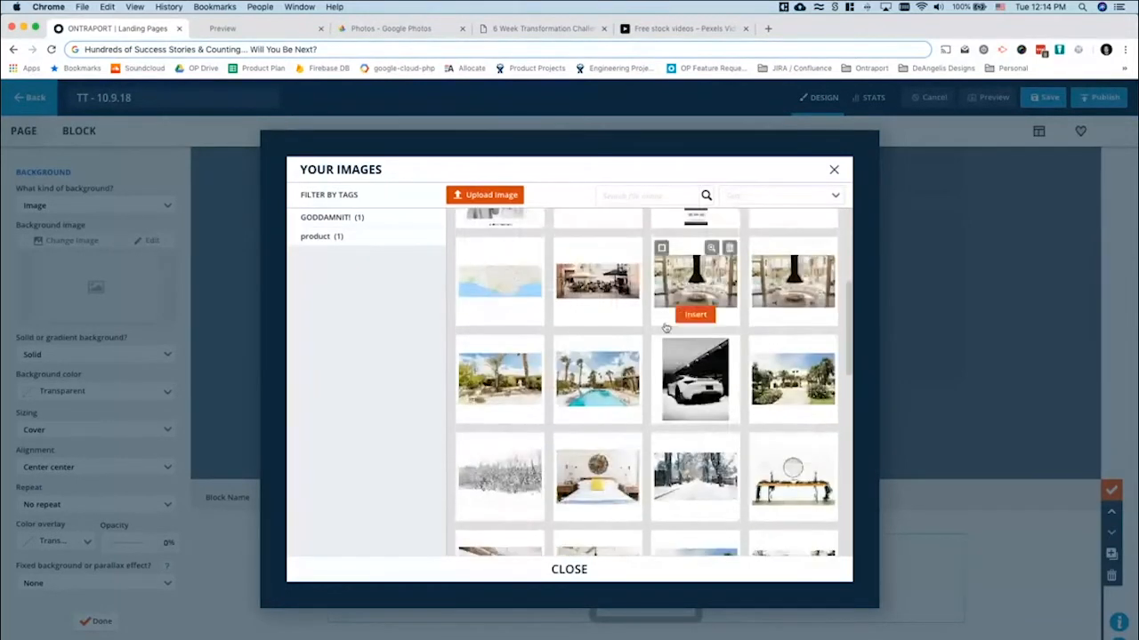
{"action": "mouse_move", "coordinate": [670, 345]}
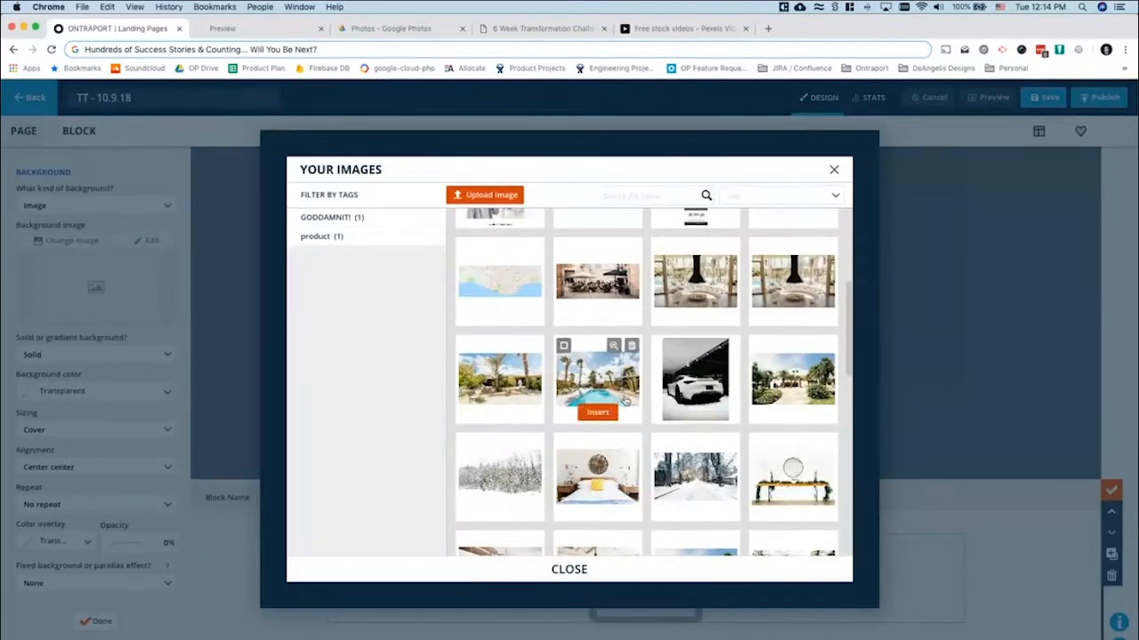
{"action": "scroll", "coordinate": [576, 410], "scroll_direction": "down", "scroll_amount": 2}
{"action": "scroll", "coordinate": [576, 410], "scroll_direction": "down", "scroll_amount": 1}
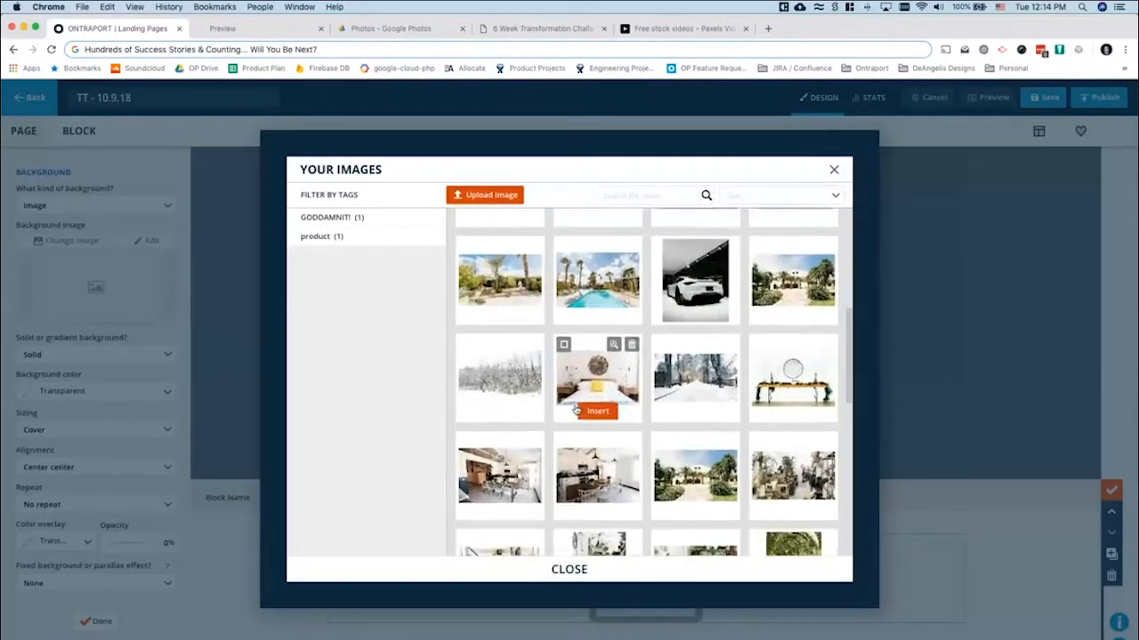
{"action": "scroll", "coordinate": [576, 407], "scroll_direction": "up", "scroll_amount": 10}
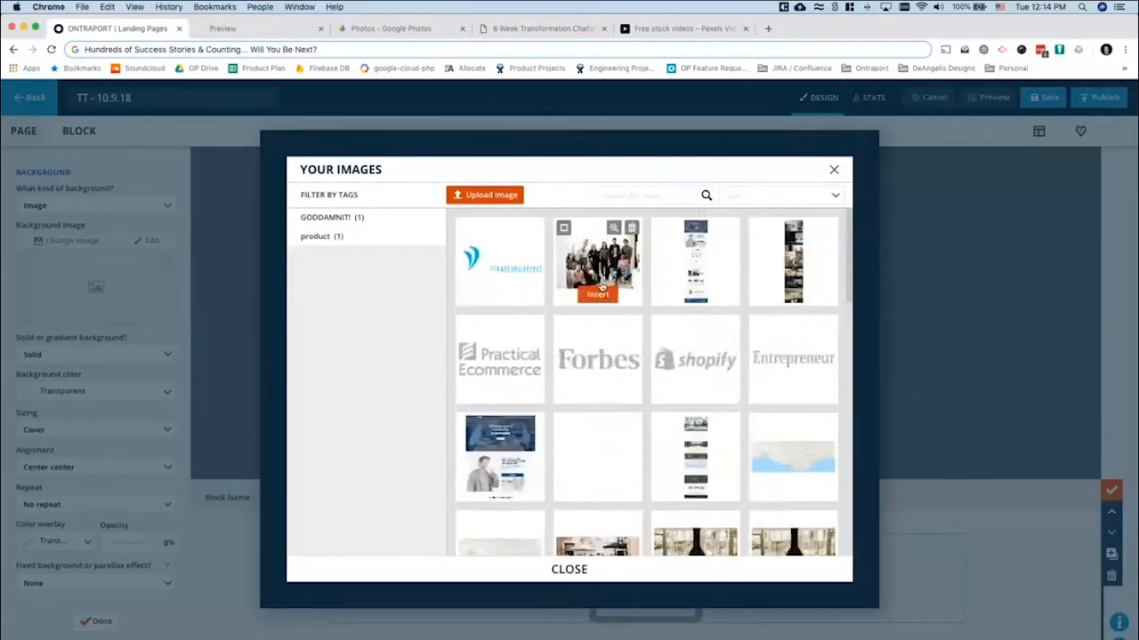
{"action": "left_click", "coordinate": [596, 293]}
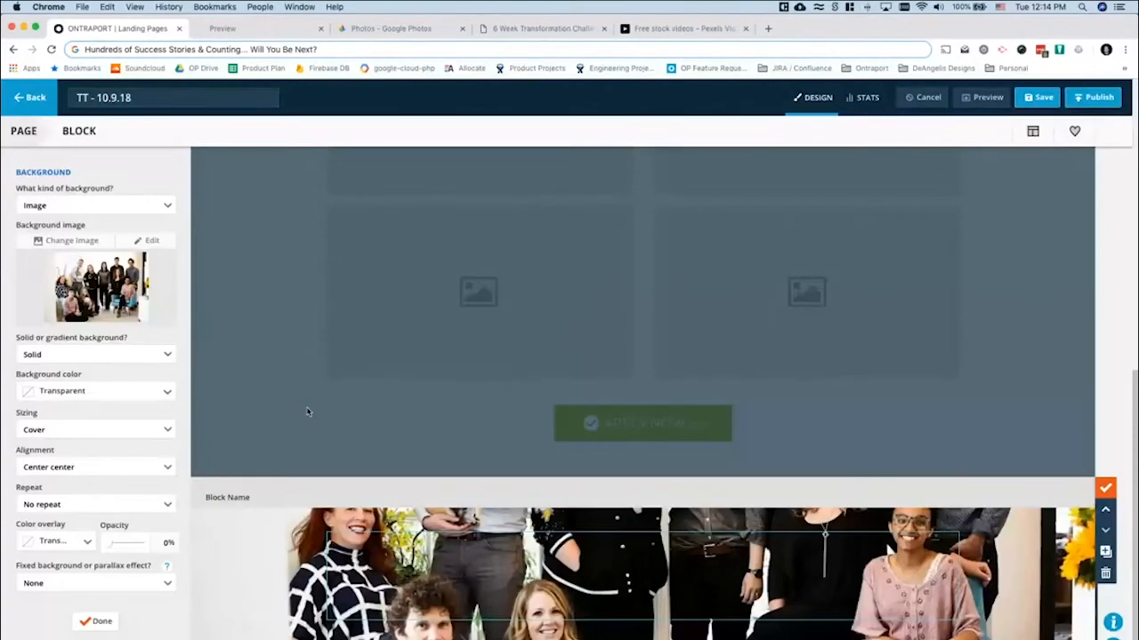
Cover the background image with a nearly opaque Complementary color overlay at about 97%, matching the original page, and finish the block settings
{"action": "left_click", "coordinate": [36, 544]}
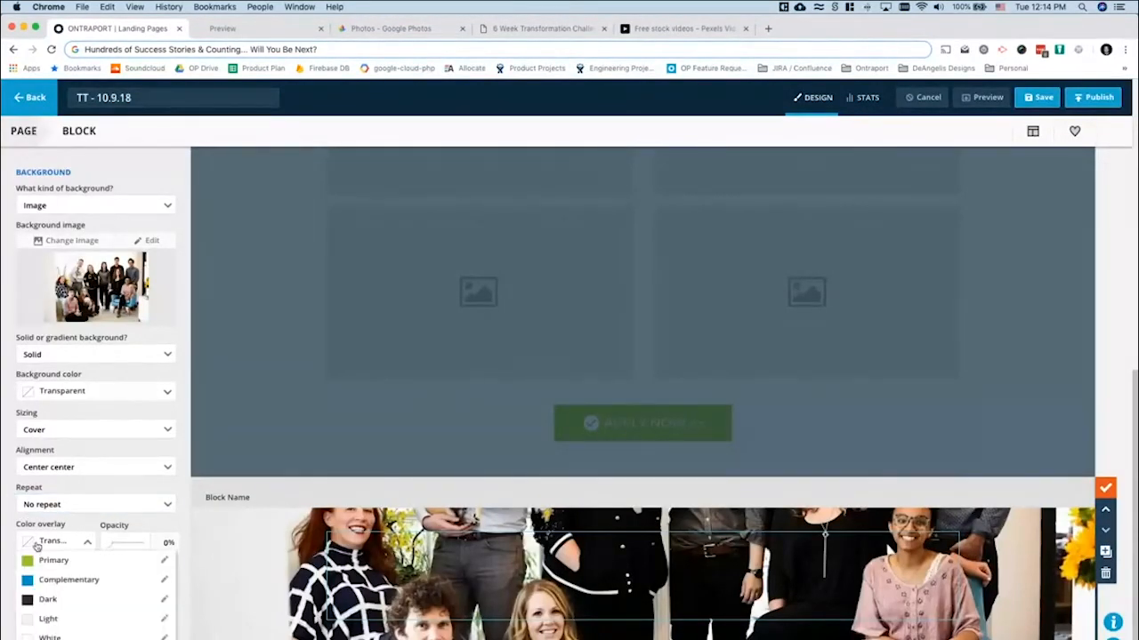
{"action": "left_click", "coordinate": [53, 579]}
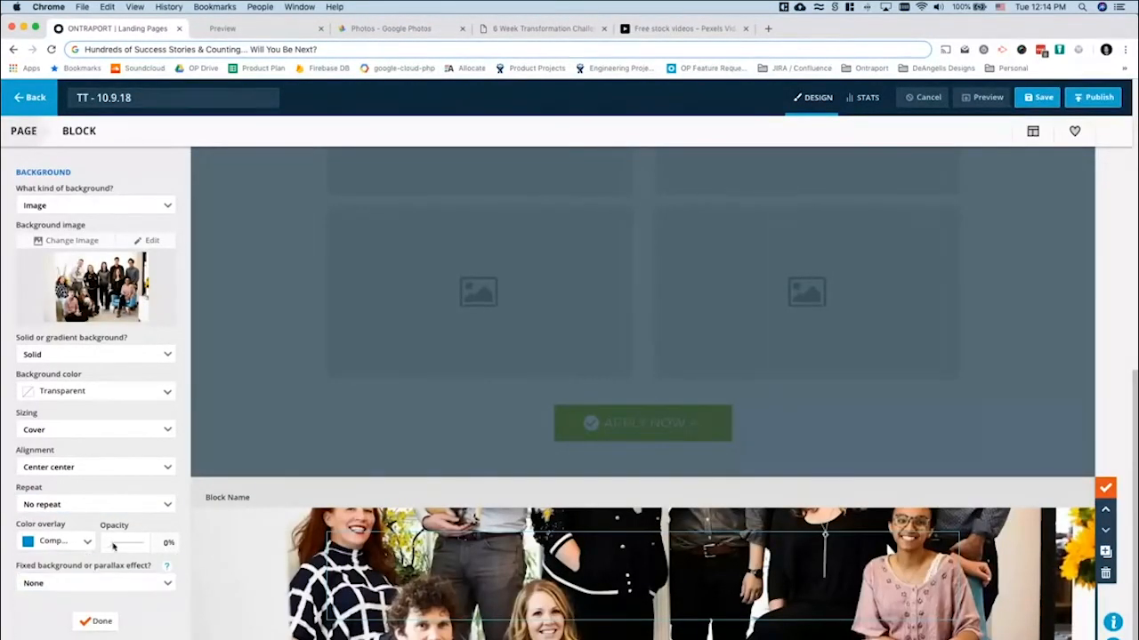
{"action": "left_click_drag", "start_coordinate": [113, 546], "coordinate": [149, 547]}
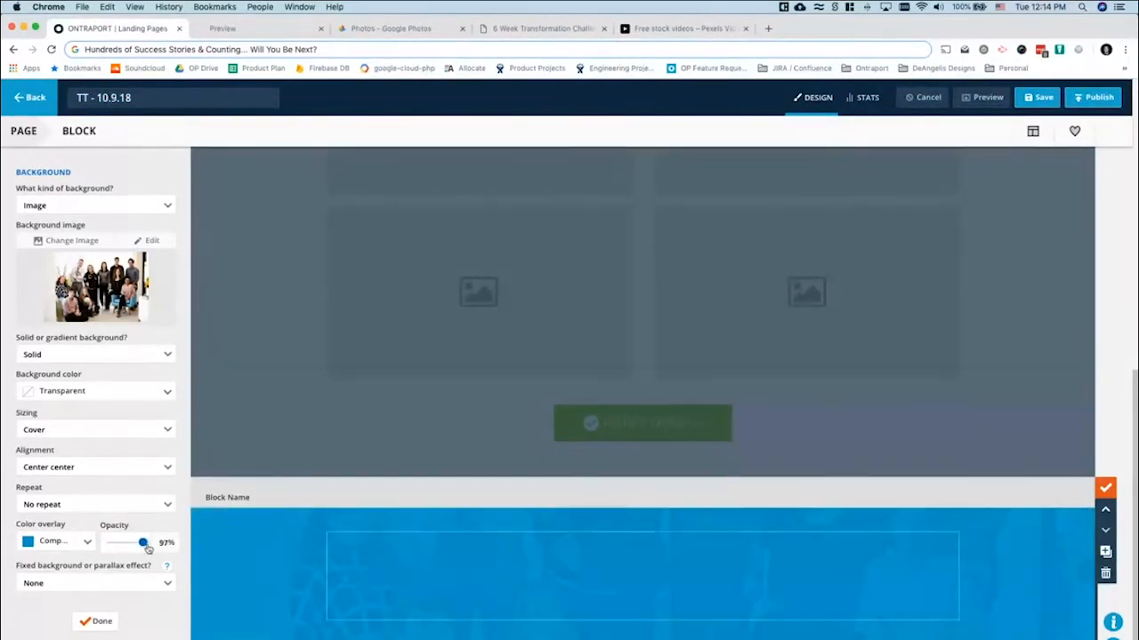
{"action": "left_click", "coordinate": [539, 27]}
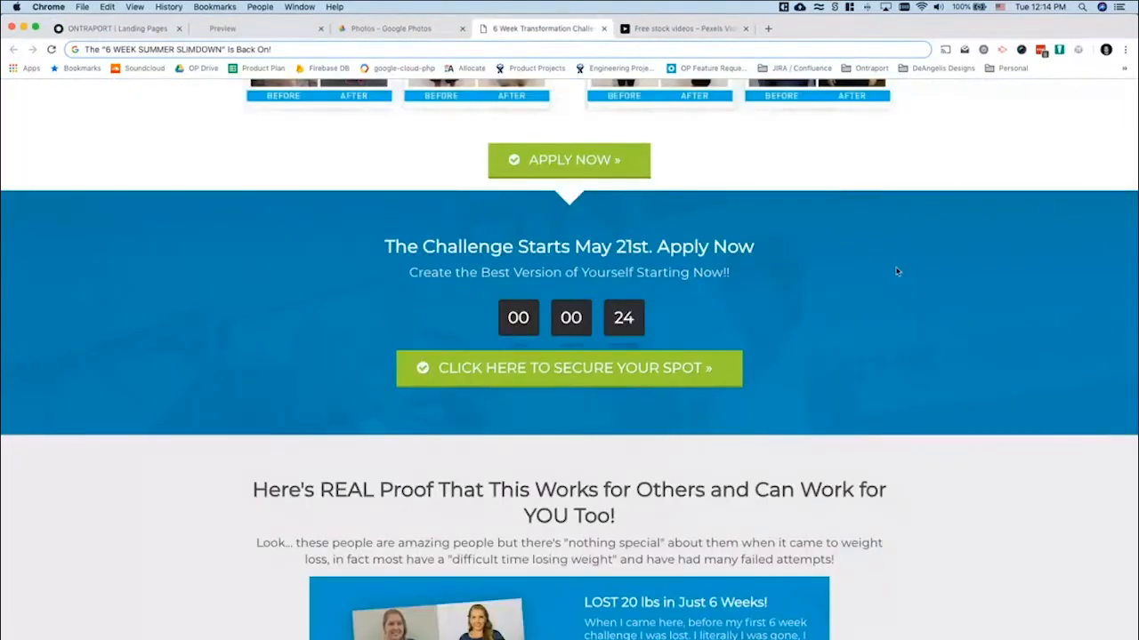
{"action": "left_click", "coordinate": [117, 27]}
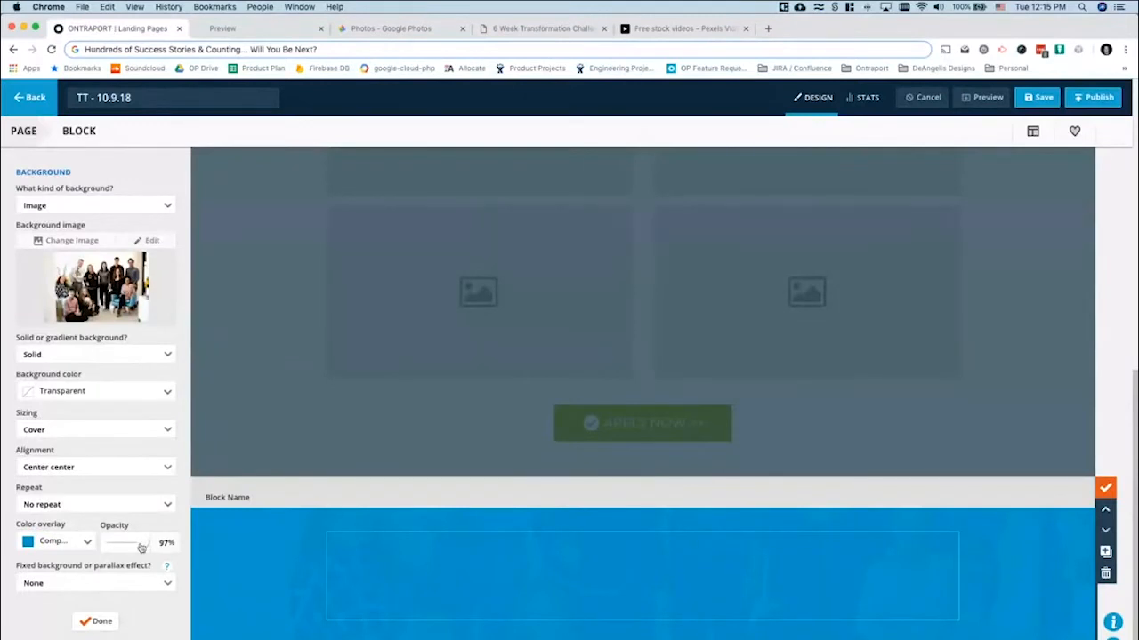
{"action": "left_click_drag", "start_coordinate": [140, 549], "coordinate": [146, 550]}
{"action": "left_click", "coordinate": [89, 621]}
{"action": "left_click", "coordinate": [96, 328]}
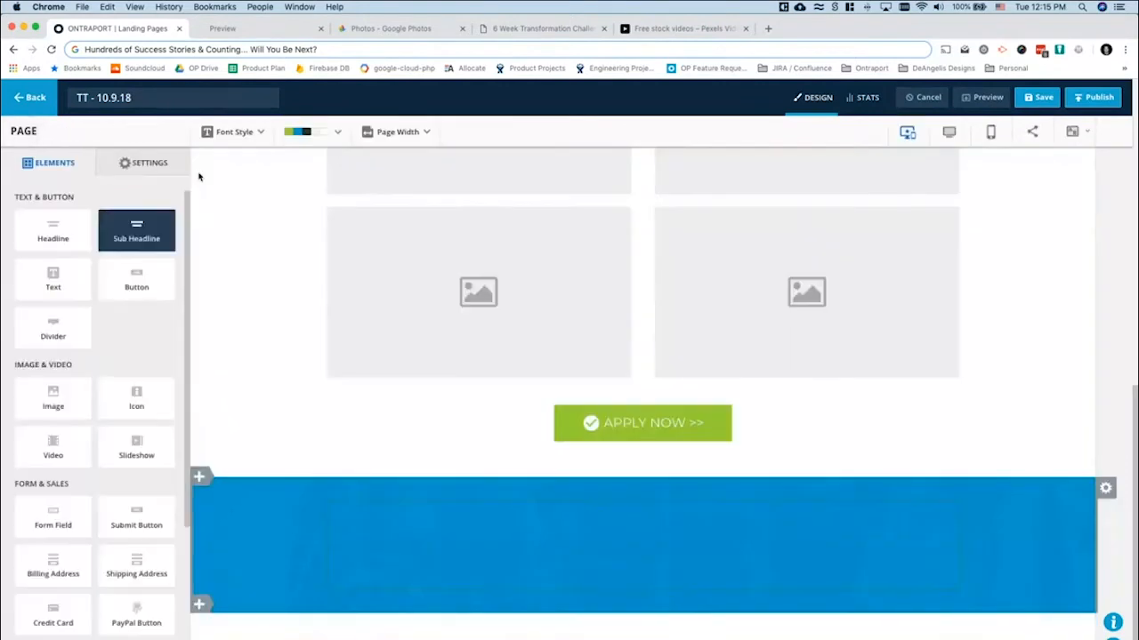
Move the original page's tab into its own browser window and return to the ONTRAPORT page editor
{"action": "left_click", "coordinate": [524, 29]}
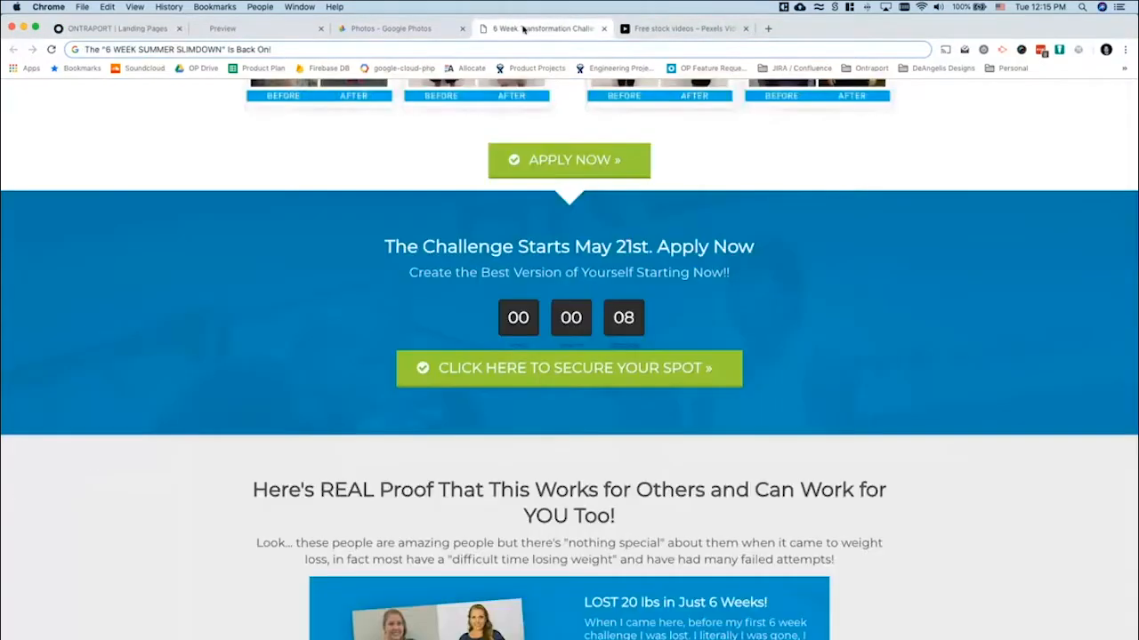
{"action": "left_click_drag", "start_coordinate": [535, 29], "coordinate": [2, 93]}
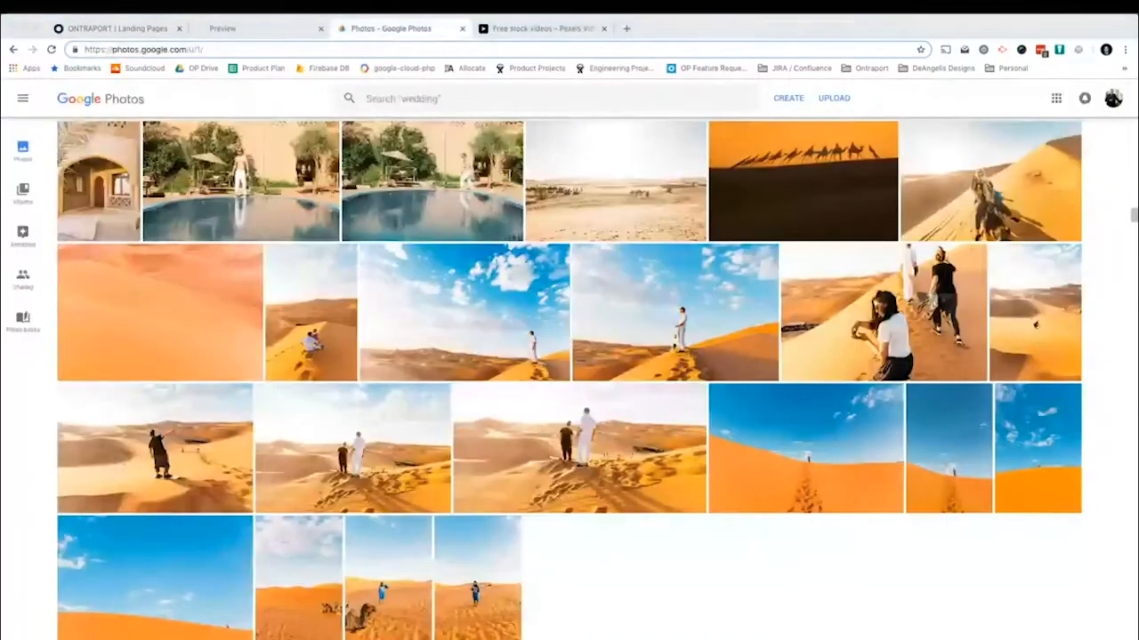
{"action": "left_click", "coordinate": [135, 30]}
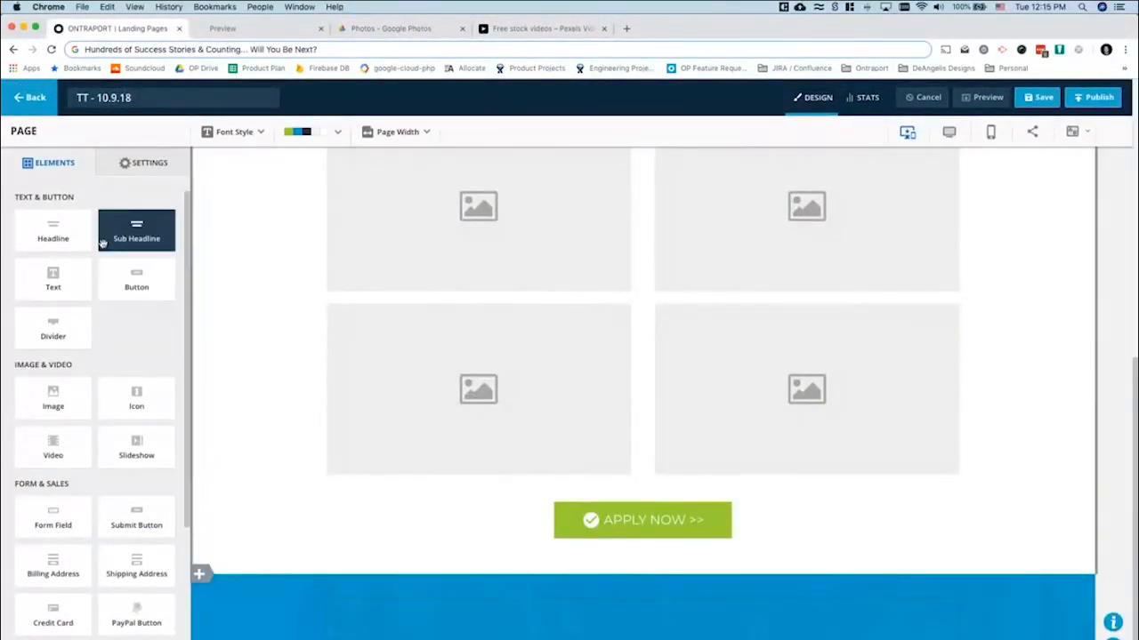
Add a Sub Headline element to the blue block and open its text for editing
{"action": "left_click_drag", "start_coordinate": [125, 234], "coordinate": [583, 629]}
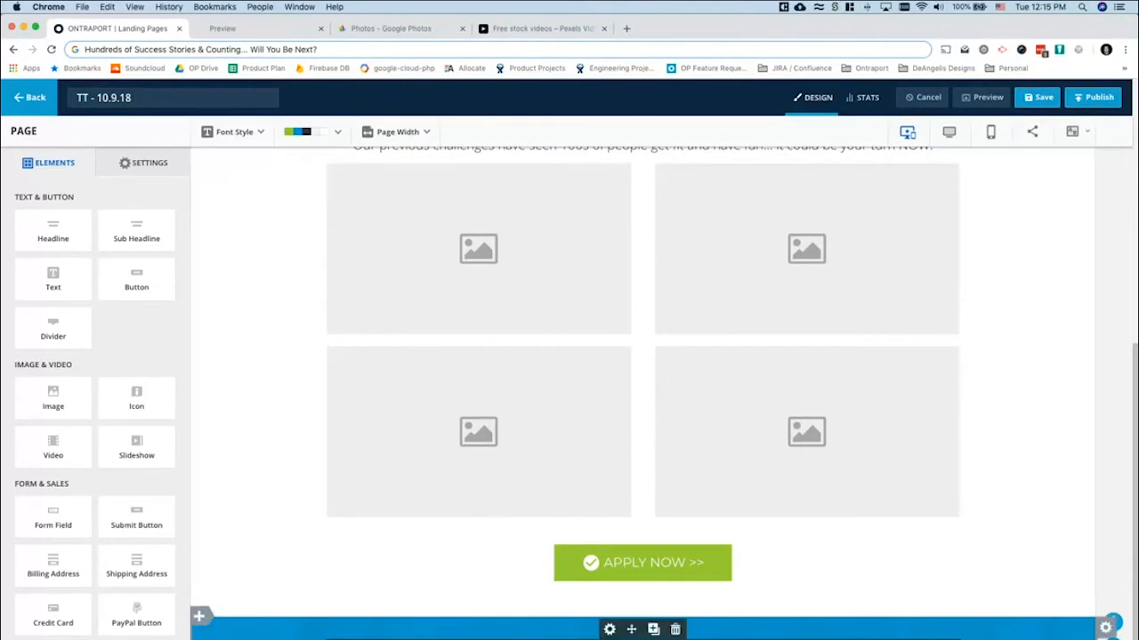
{"action": "left_click", "coordinate": [500, 632]}
{"action": "left_click", "coordinate": [231, 135]}
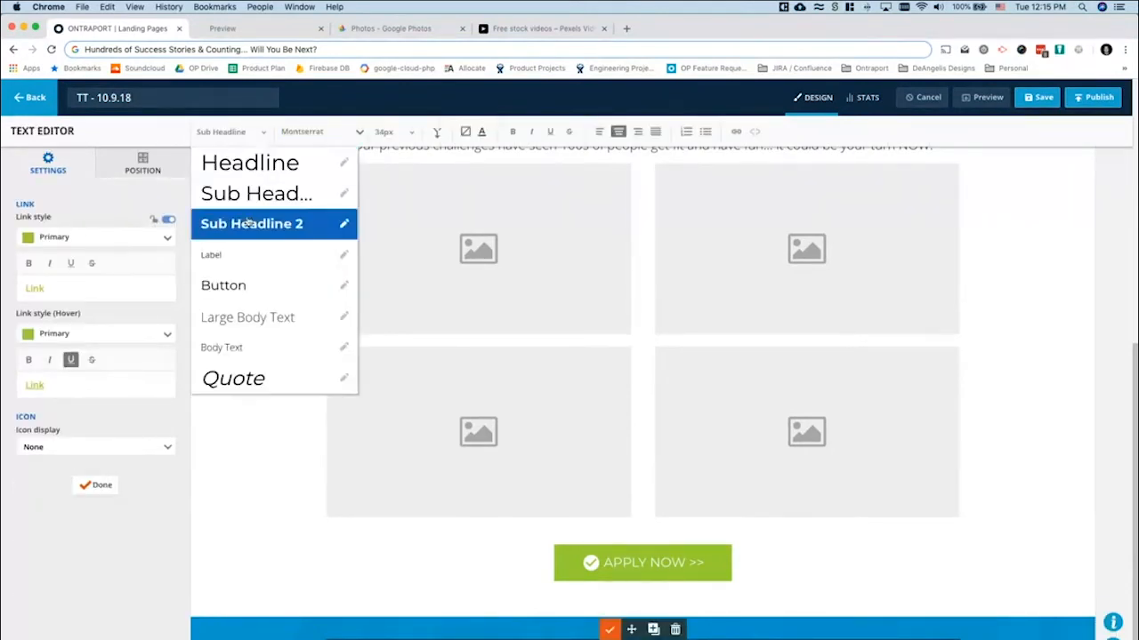
{"action": "left_click", "coordinate": [292, 226]}
{"action": "scroll", "coordinate": [340, 614], "scroll_direction": "up", "scroll_amount": 1}
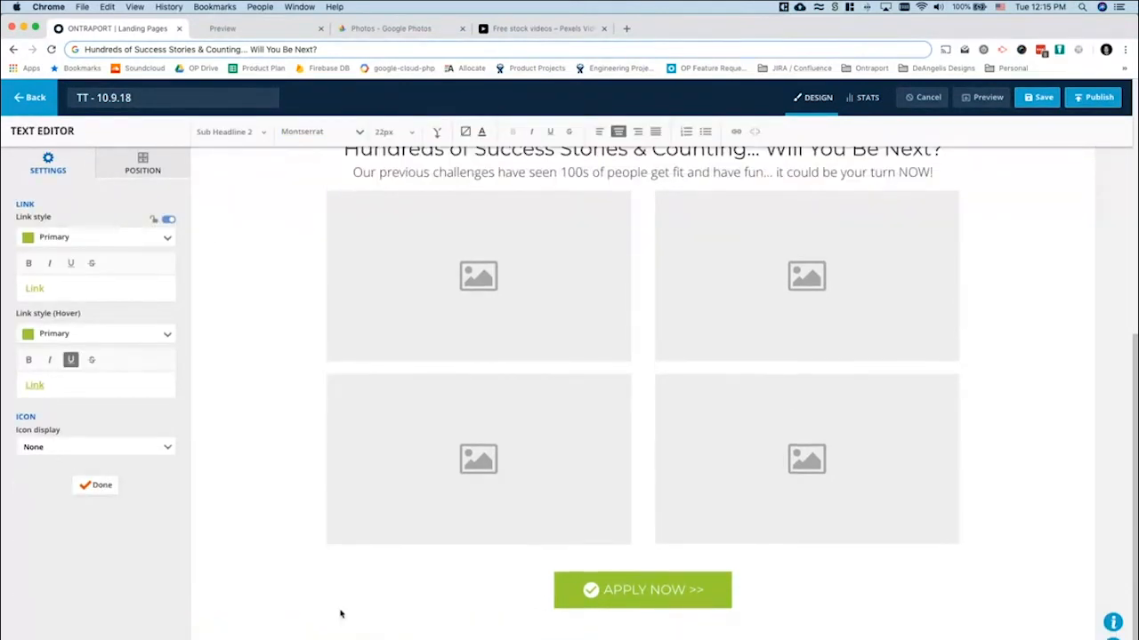
{"action": "left_click", "coordinate": [242, 135]}
{"action": "left_click", "coordinate": [257, 201]}
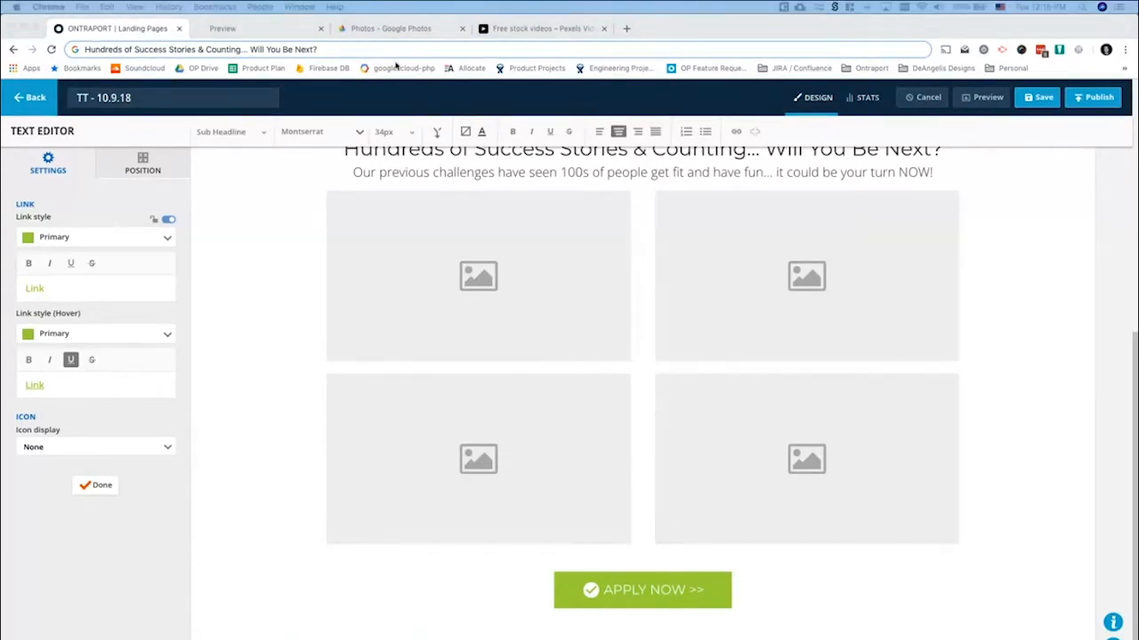
Set the new sub headline's text to "The Challenge Starts May 21st. Apply Now" and change its text color
{"action": "left_click", "coordinate": [353, 49]}
{"action": "type", "text": "The Challenge Starts May 21st. Apply Now"}
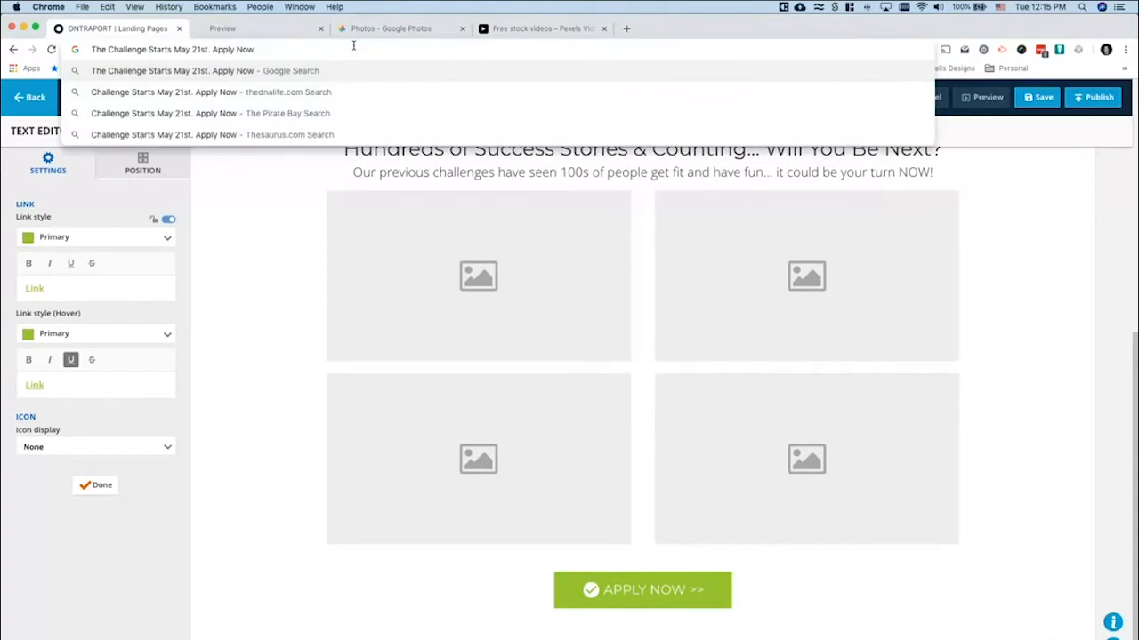
{"action": "key", "text": "super+a"}
{"action": "left_click", "coordinate": [644, 637]}
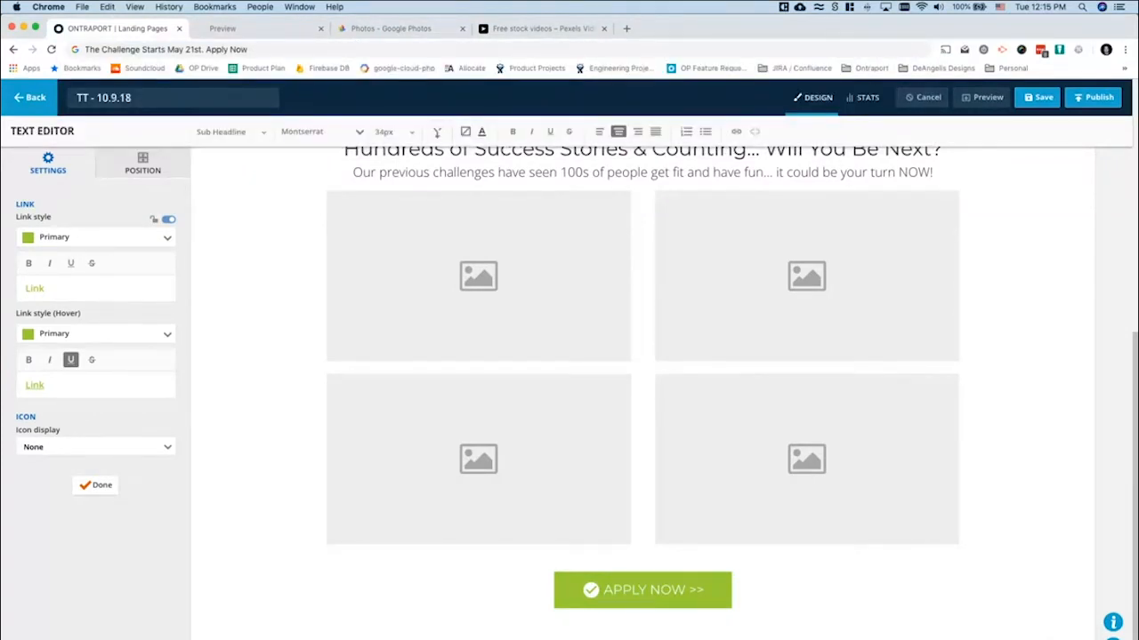
{"action": "left_click", "coordinate": [483, 132]}
{"action": "left_click", "coordinate": [507, 234]}
{"action": "left_click", "coordinate": [597, 476]}
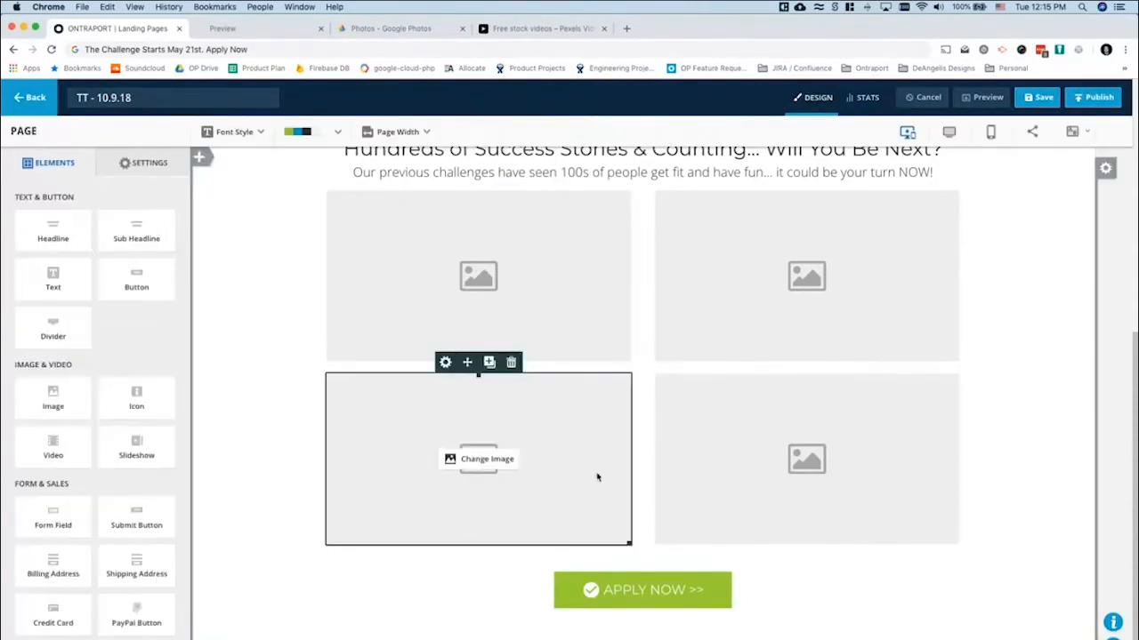
Add a headline reading "Create the Best Version of Yourself Starting Now!!" under the blue block's sub headline, styled as Large Body Text in White
{"action": "scroll", "coordinate": [596, 477], "scroll_direction": "down", "scroll_amount": 1}
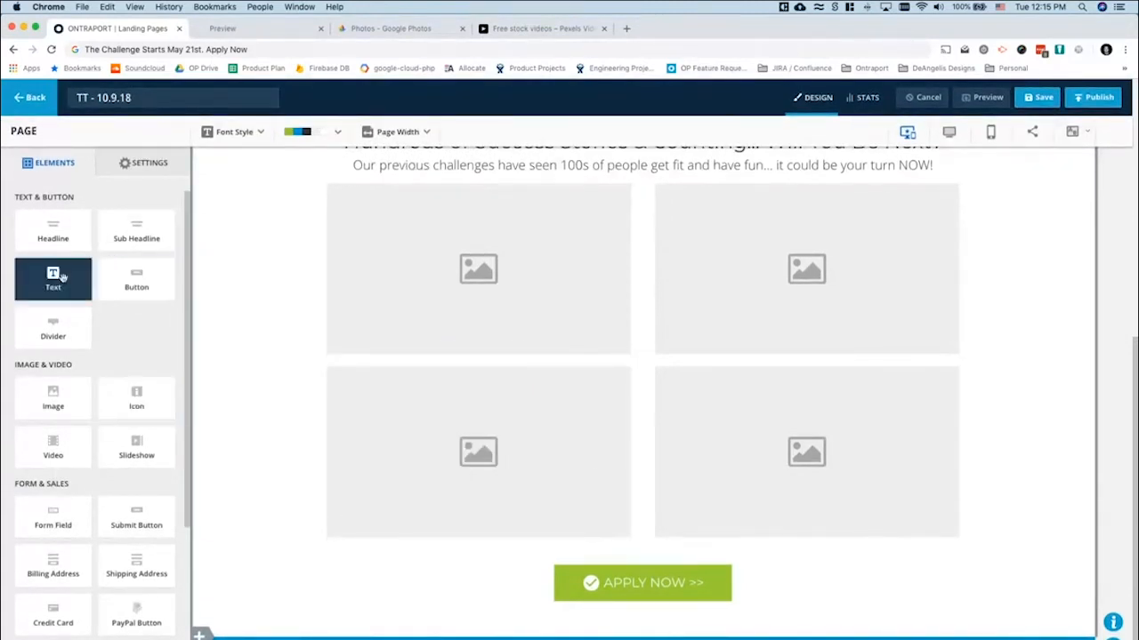
{"action": "left_click_drag", "start_coordinate": [69, 240], "coordinate": [569, 639]}
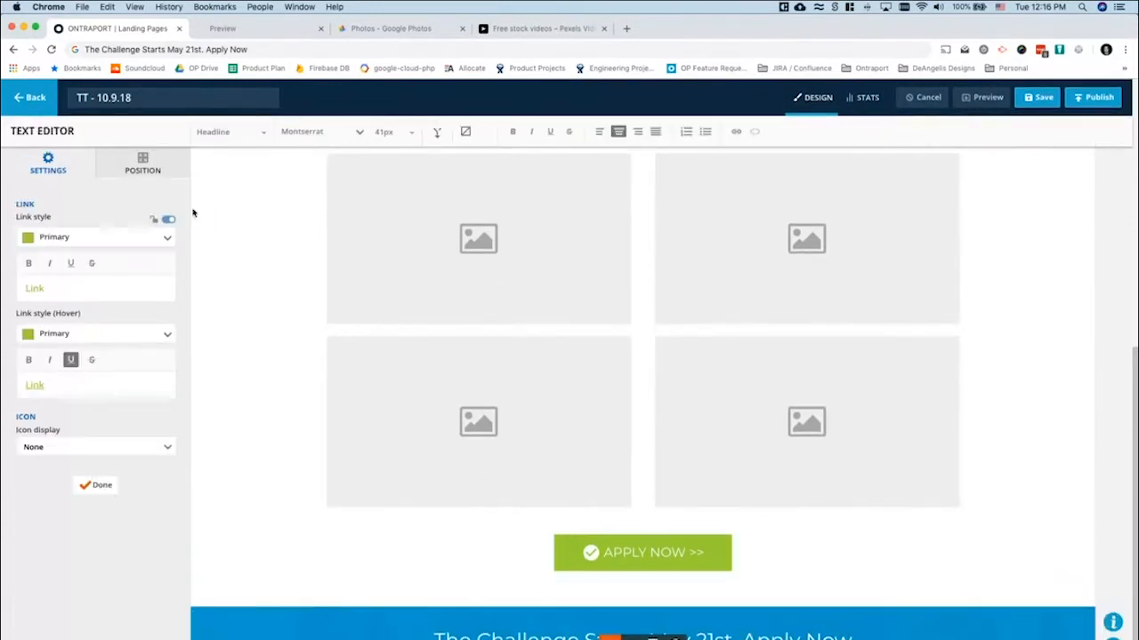
{"action": "left_click", "coordinate": [338, 138]}
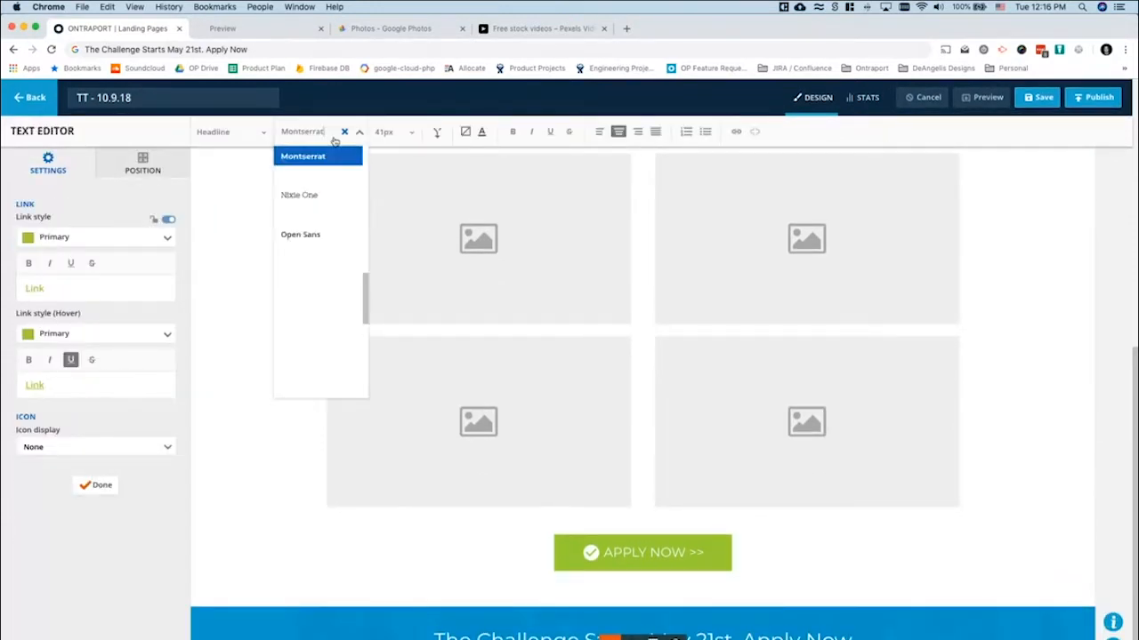
{"action": "left_click", "coordinate": [223, 134]}
{"action": "left_click", "coordinate": [230, 314]}
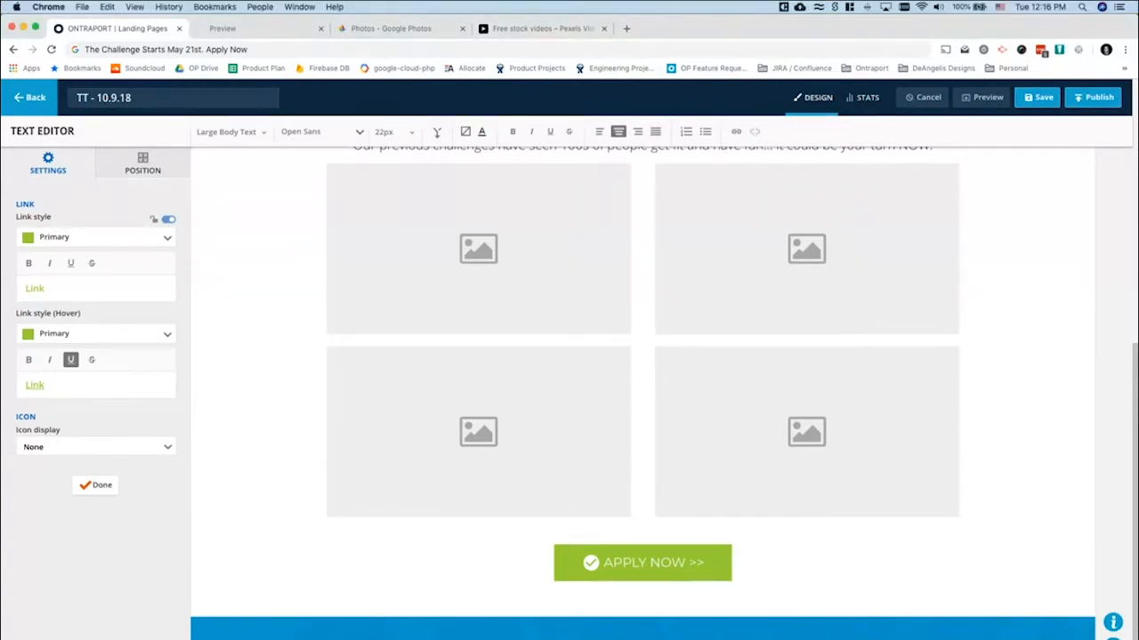
{"action": "left_click", "coordinate": [483, 132]}
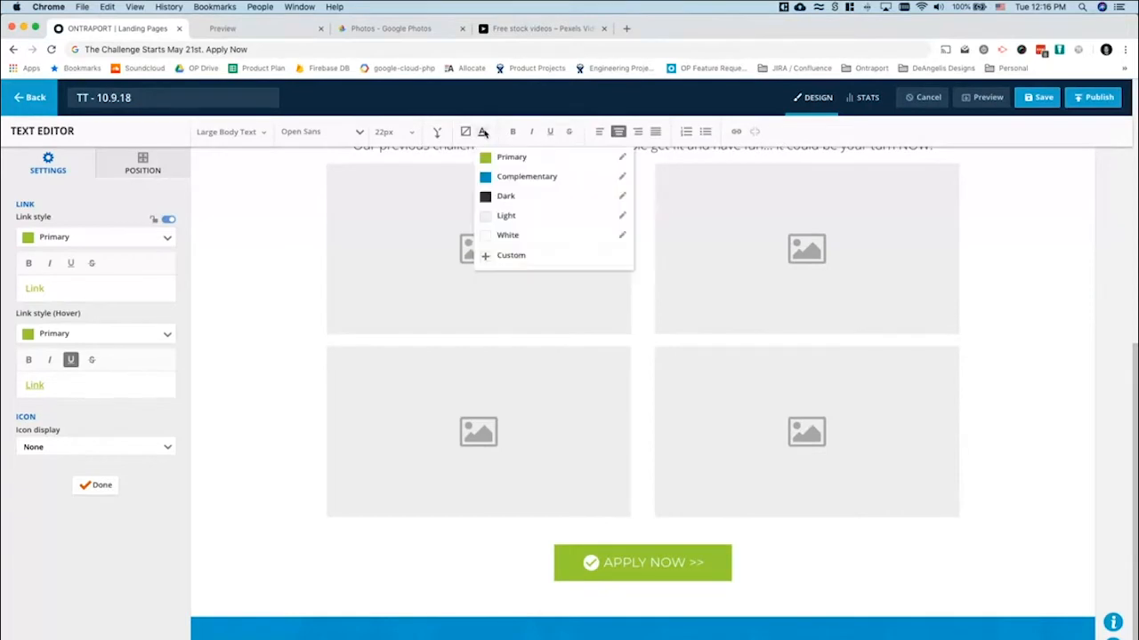
{"action": "left_click", "coordinate": [510, 234]}
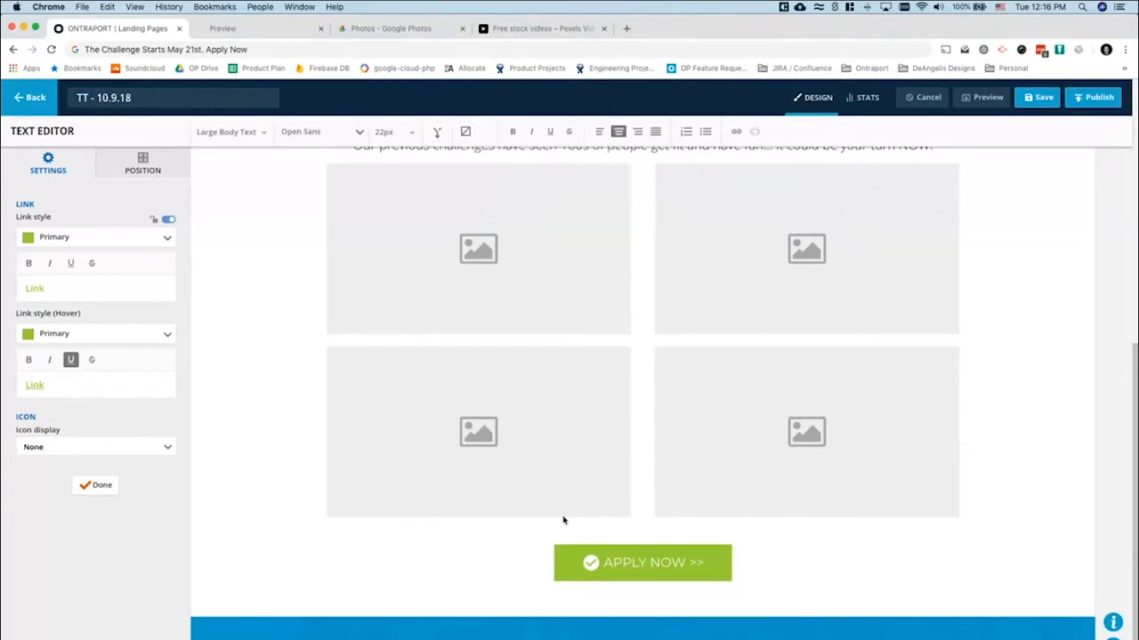
Increase the page-wide Large Body Text style's font size to 24px, save the style, and finish editing the text
{"action": "left_click", "coordinate": [229, 133]}
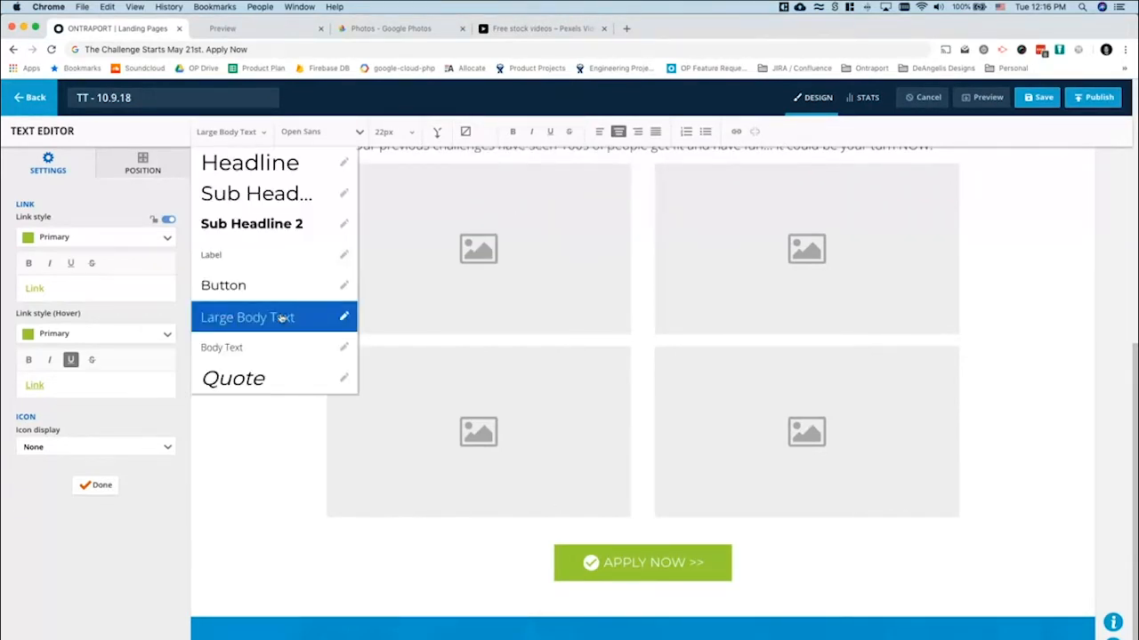
{"action": "left_click", "coordinate": [345, 317]}
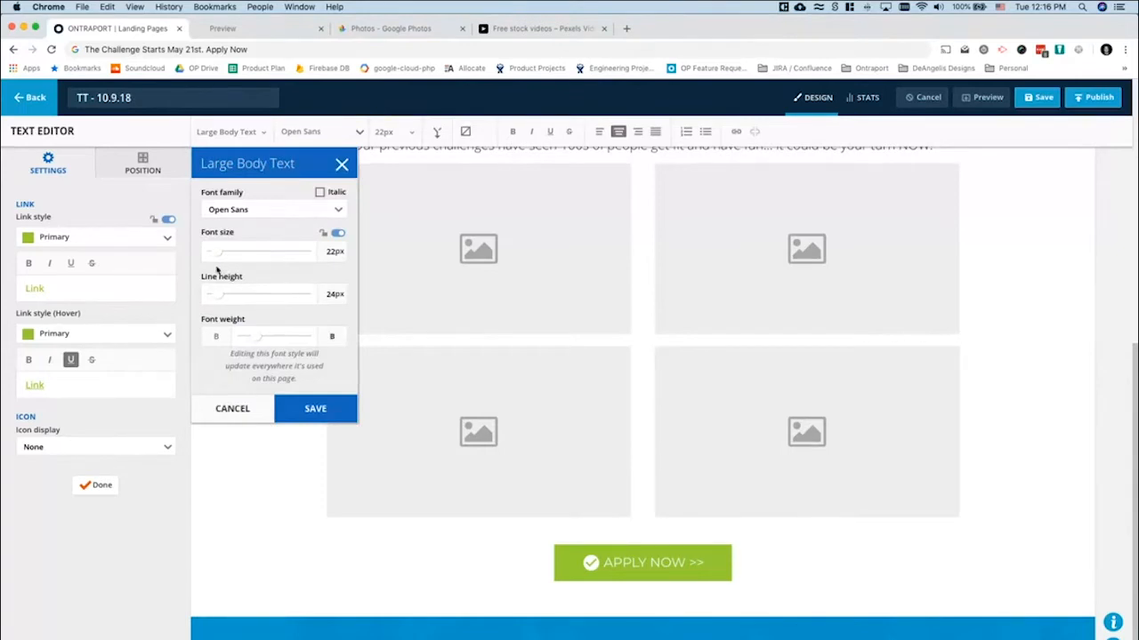
{"action": "left_click_drag", "start_coordinate": [218, 258], "coordinate": [219, 258]}
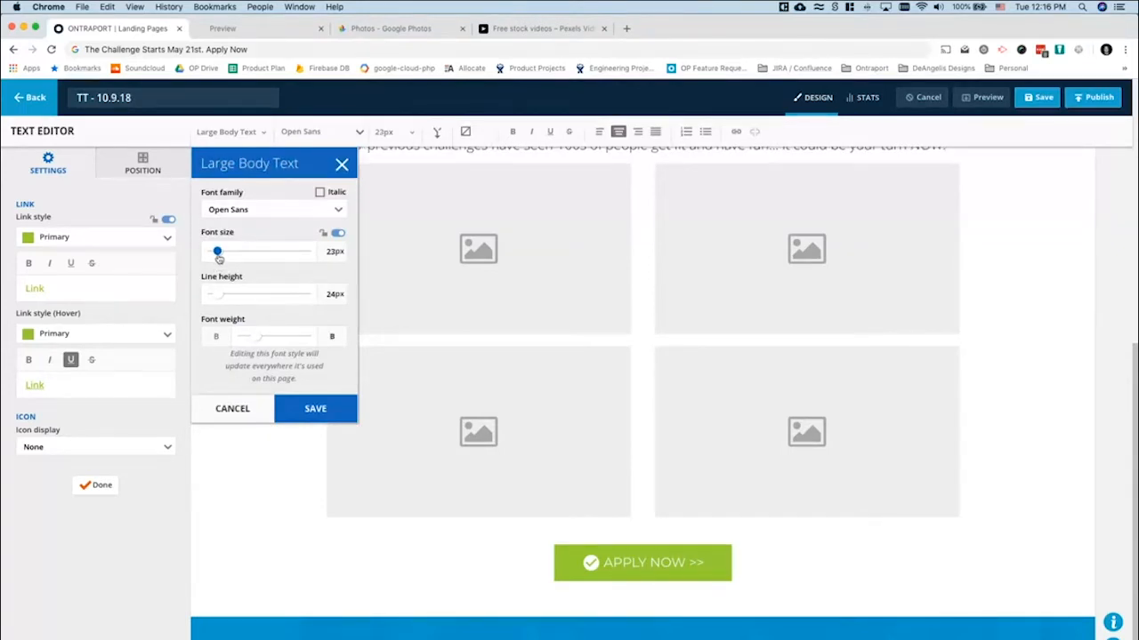
{"action": "scroll", "coordinate": [592, 290], "scroll_direction": "up", "scroll_amount": 5}
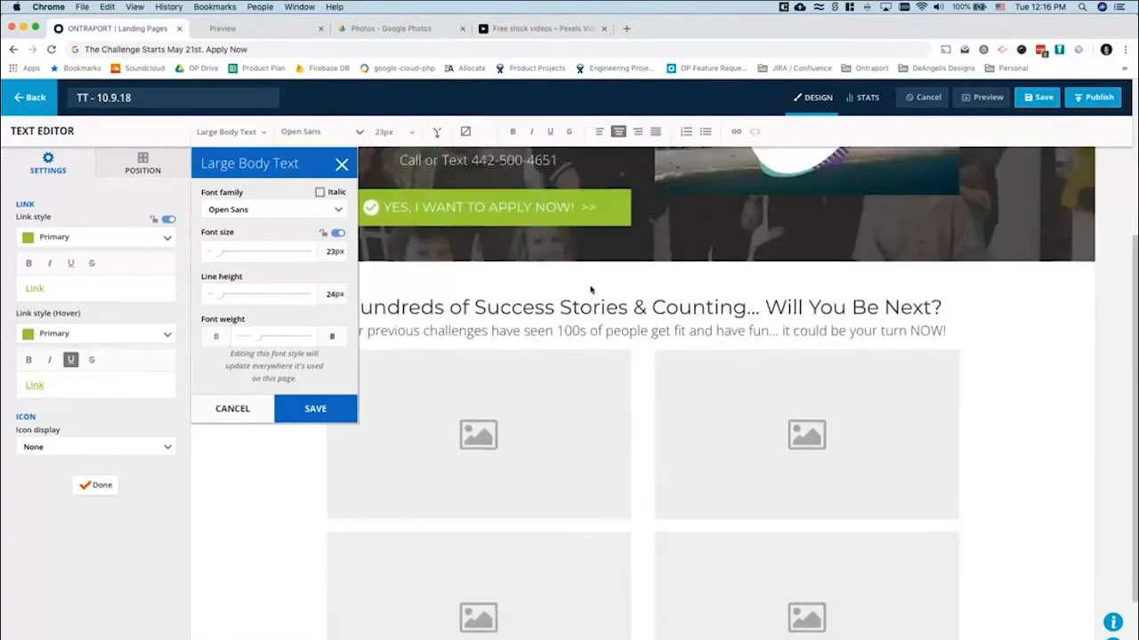
{"action": "scroll", "coordinate": [627, 386], "scroll_direction": "up", "scroll_amount": 4}
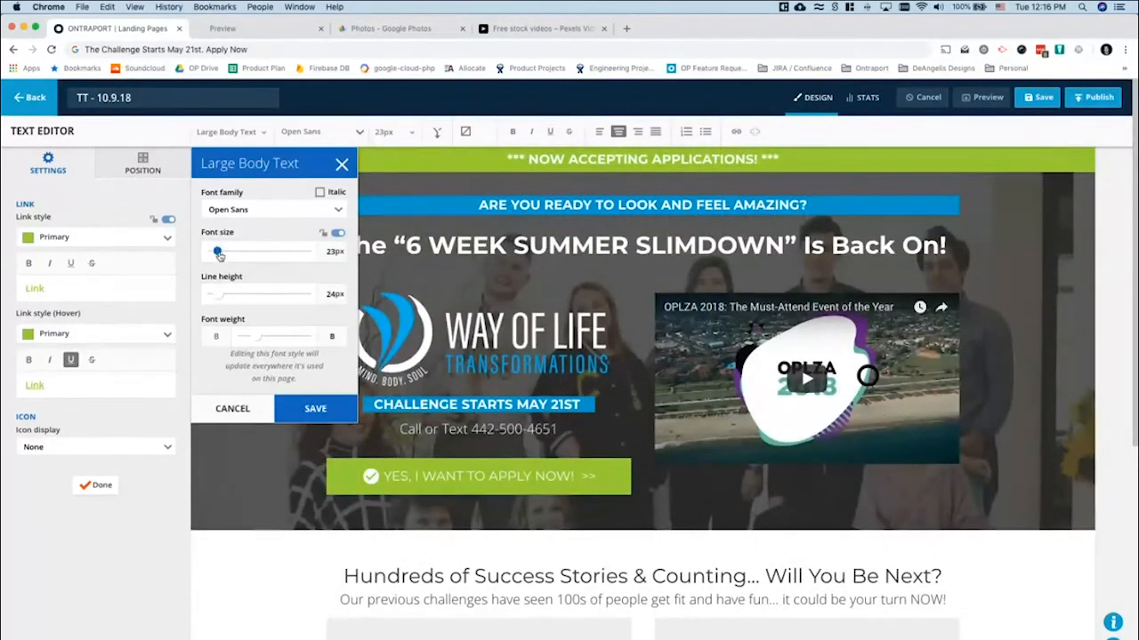
{"action": "left_click_drag", "start_coordinate": [219, 254], "coordinate": [220, 255]}
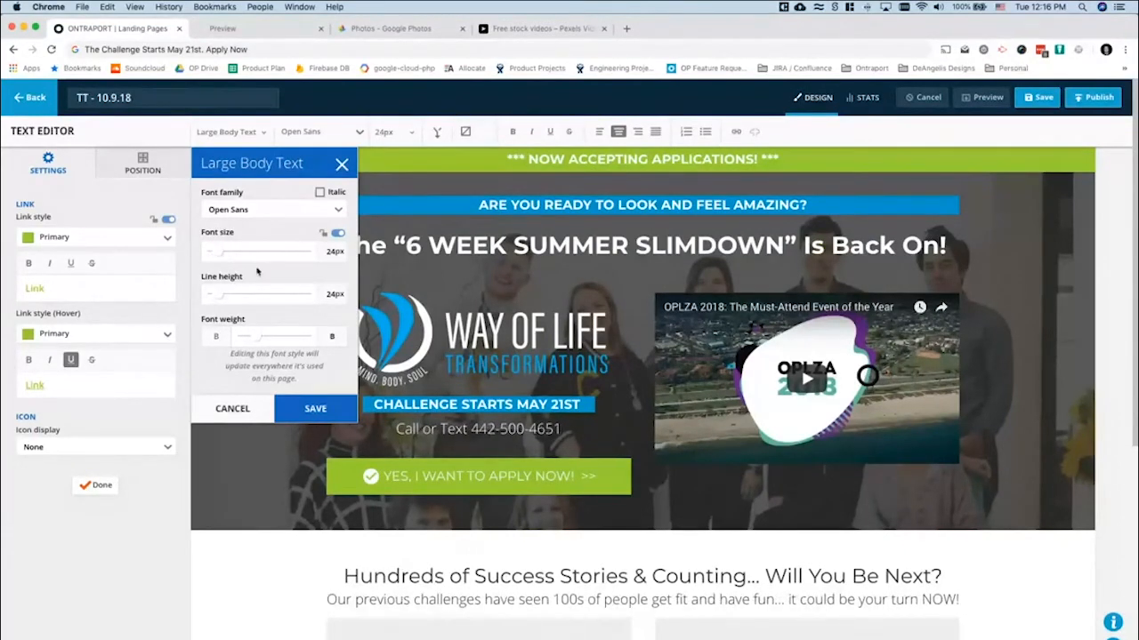
{"action": "left_click", "coordinate": [282, 405]}
{"action": "scroll", "coordinate": [624, 389], "scroll_direction": "down", "scroll_amount": 5}
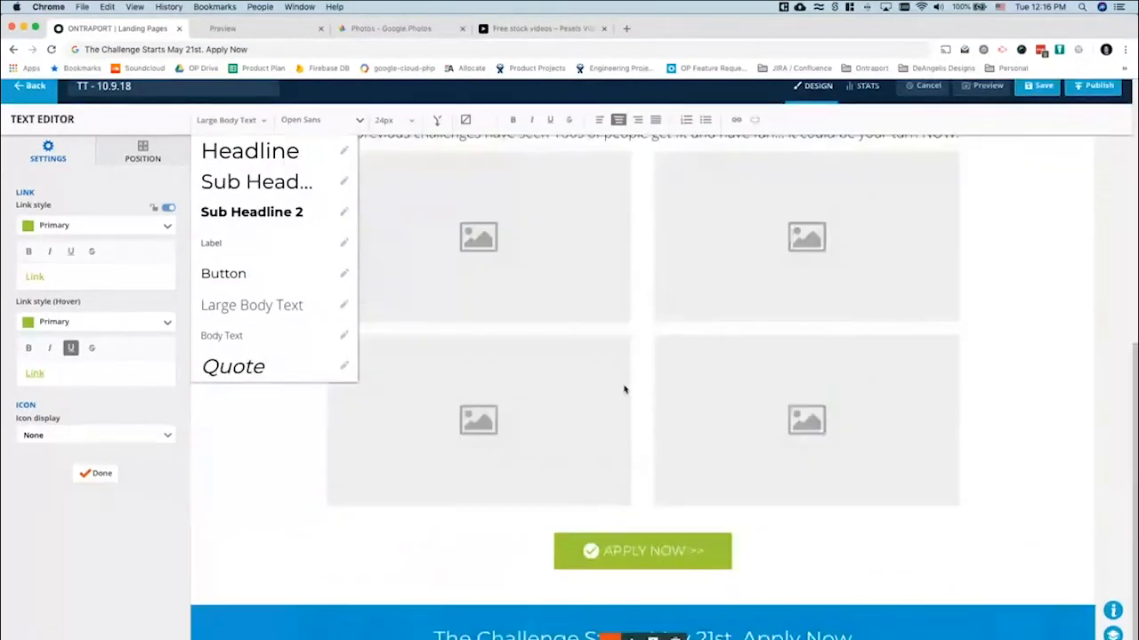
{"action": "left_click", "coordinate": [644, 503]}
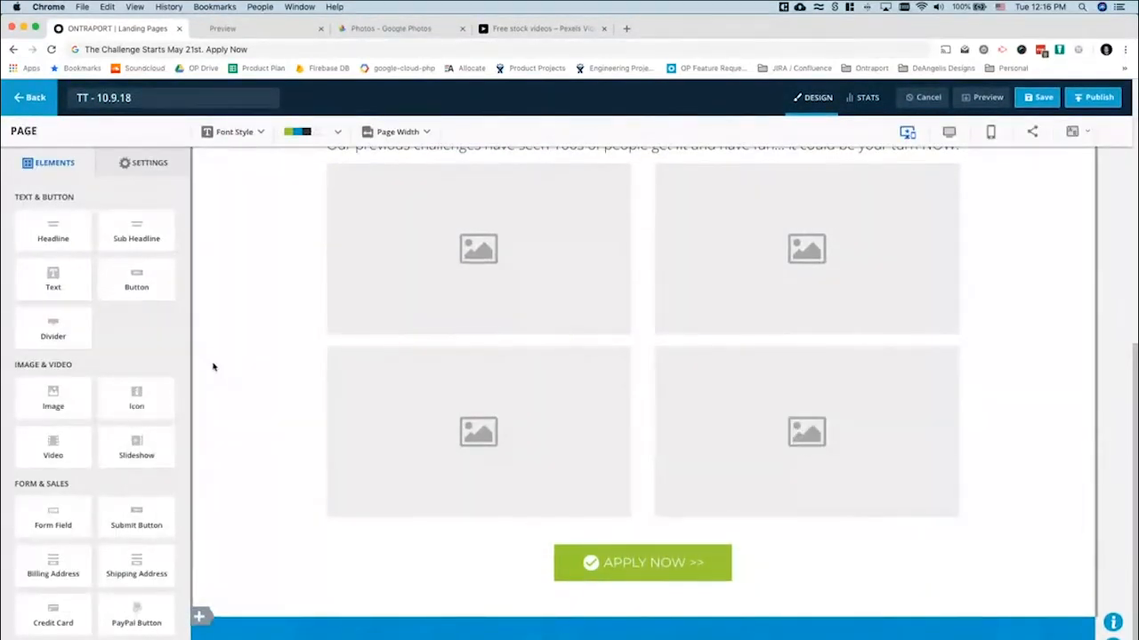
Add a Countdown Timer beneath the blue block's text and place a duplicate of the "APPLY NOW >>" button below it
{"action": "scroll", "coordinate": [136, 400], "scroll_direction": "down", "scroll_amount": 5}
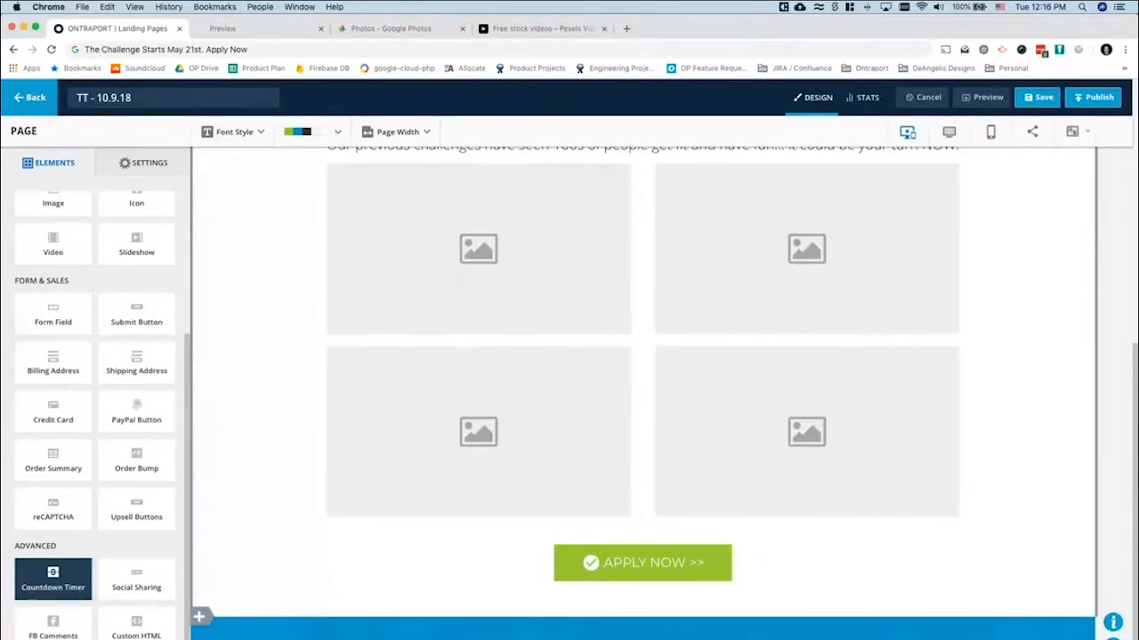
{"action": "scroll", "coordinate": [611, 493], "scroll_direction": "down", "scroll_amount": 2}
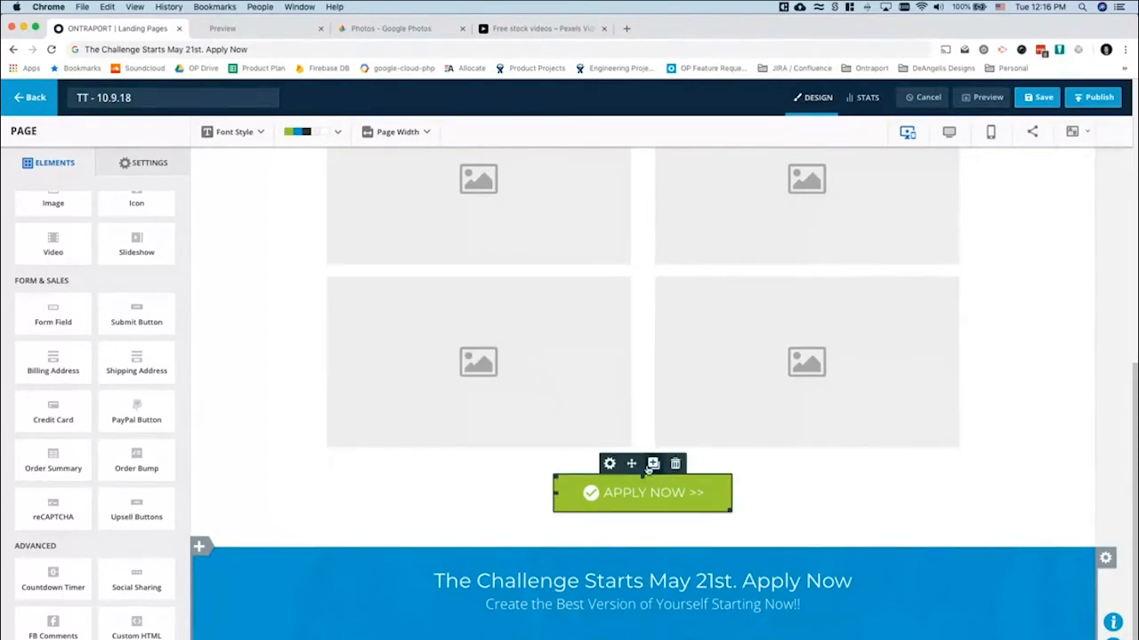
{"action": "left_click", "coordinate": [652, 464]}
{"action": "scroll", "coordinate": [652, 468], "scroll_direction": "down", "scroll_amount": 2}
{"action": "left_click", "coordinate": [606, 492]}
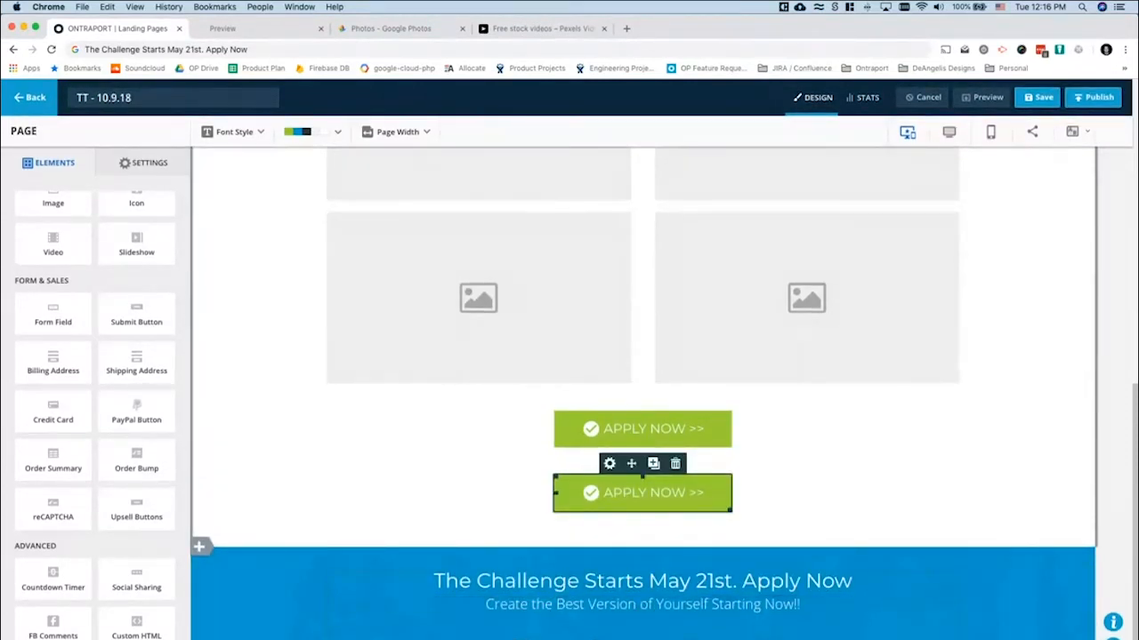
{"action": "left_click", "coordinate": [676, 463]}
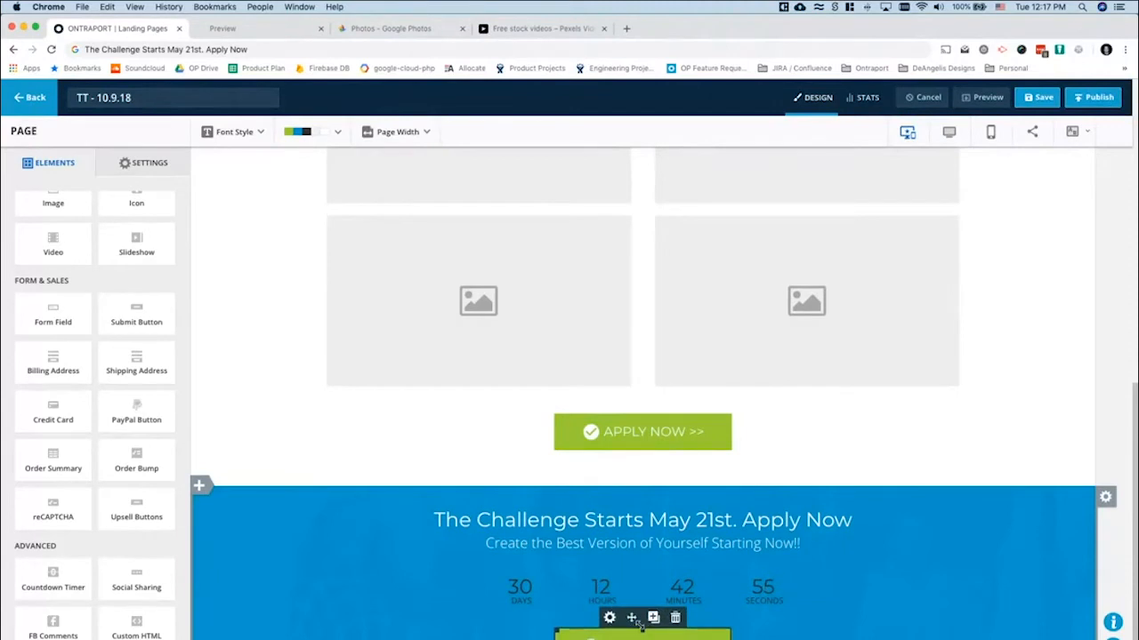
Open the countdown timer's style options and apply the black preset to it
{"action": "scroll", "coordinate": [663, 534], "scroll_direction": "up", "scroll_amount": 1}
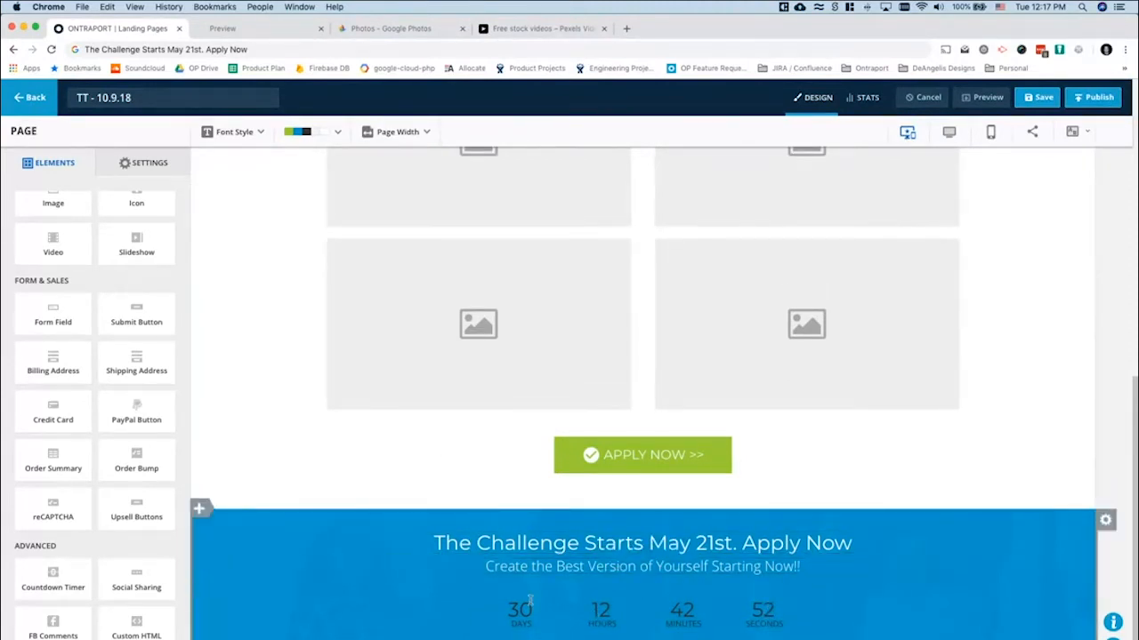
{"action": "left_click", "coordinate": [559, 621]}
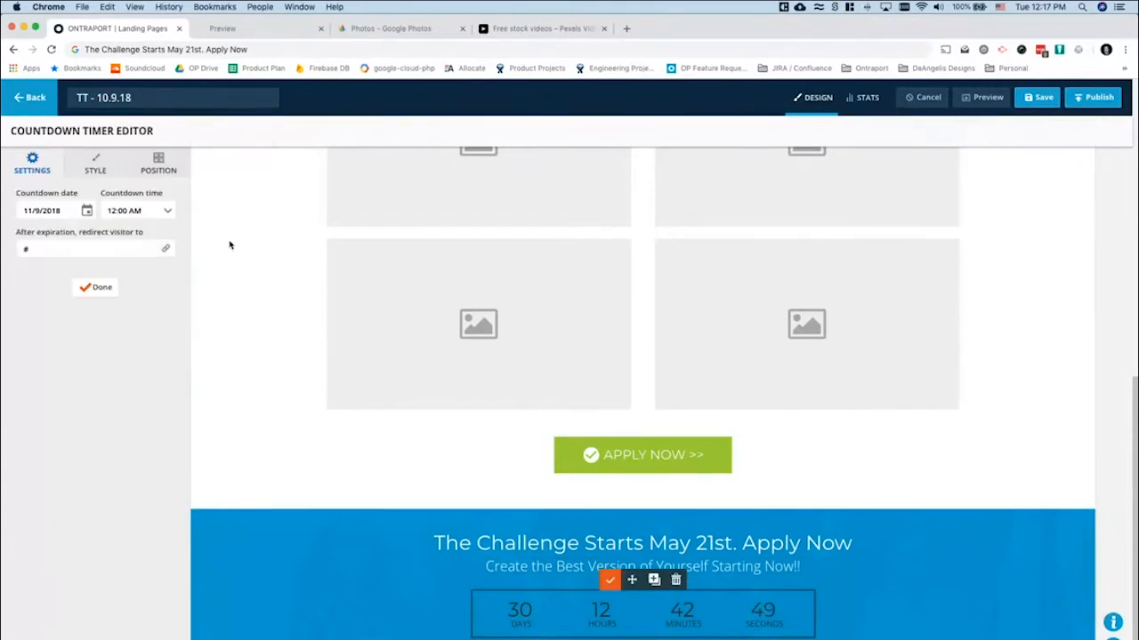
{"action": "left_click", "coordinate": [100, 172]}
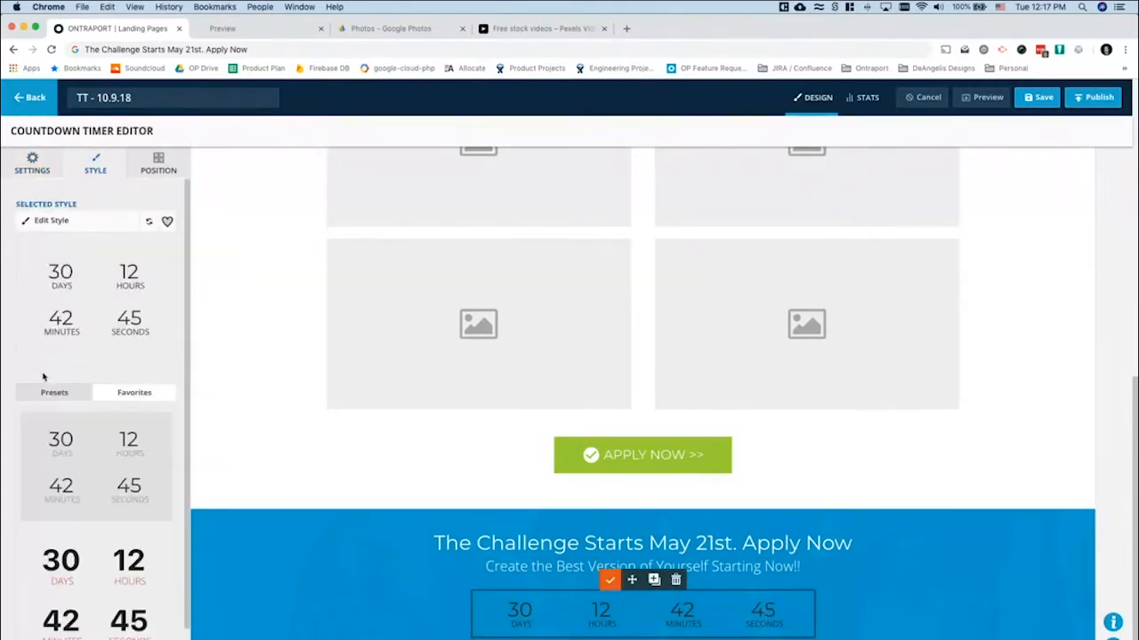
{"action": "scroll", "coordinate": [88, 477], "scroll_direction": "down", "scroll_amount": 1}
{"action": "scroll", "coordinate": [88, 477], "scroll_direction": "down", "scroll_amount": 3}
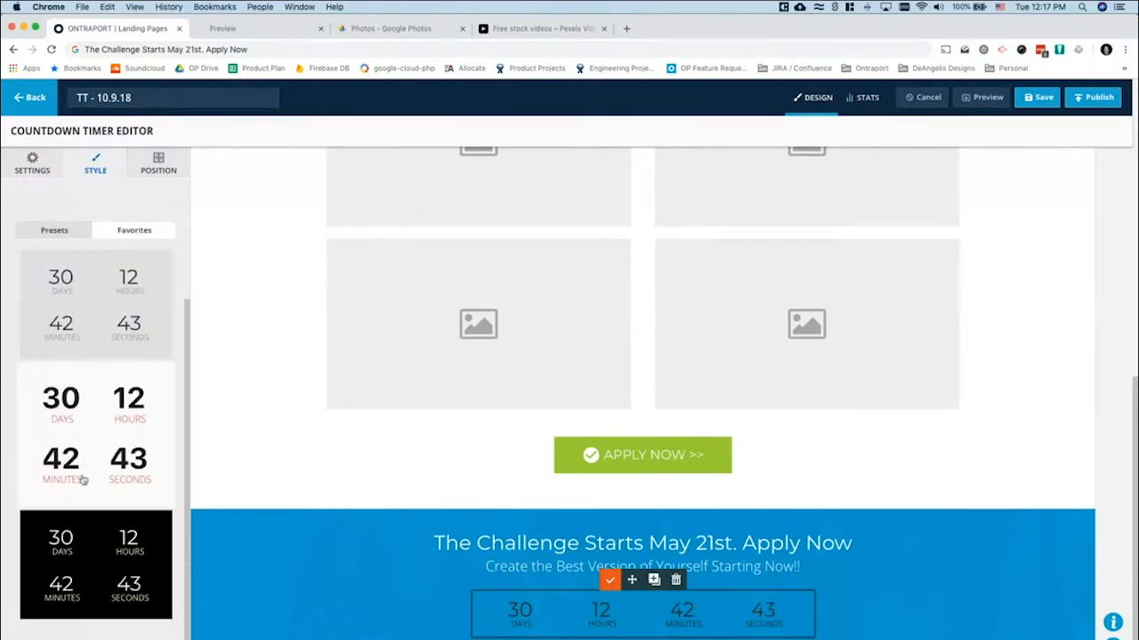
{"action": "scroll", "coordinate": [97, 409], "scroll_direction": "up", "scroll_amount": 2}
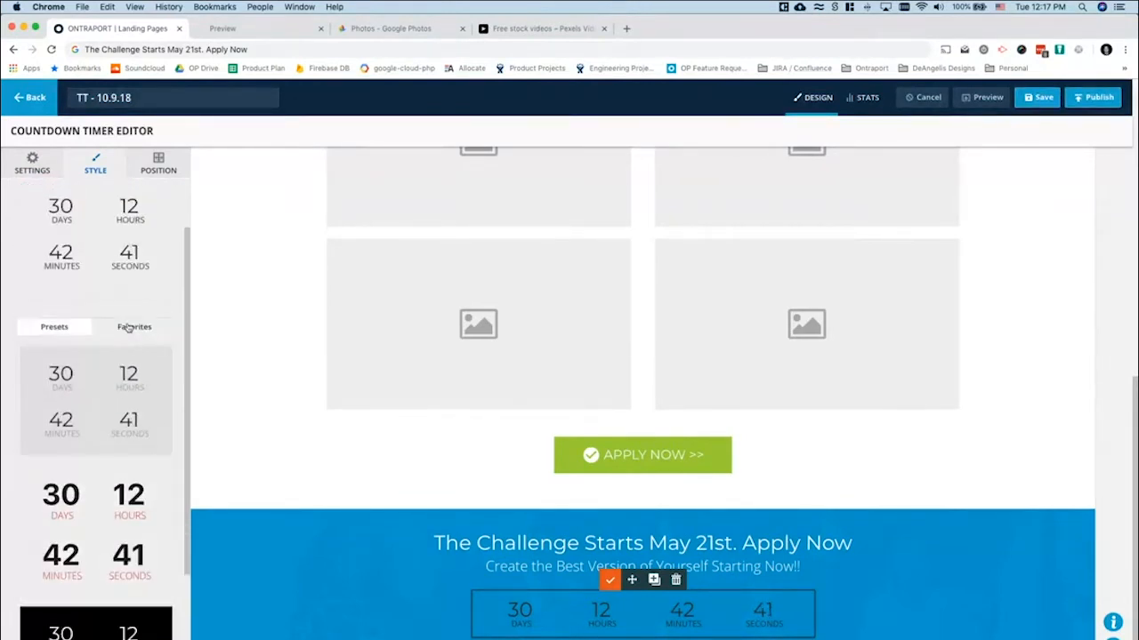
{"action": "scroll", "coordinate": [113, 456], "scroll_direction": "down", "scroll_amount": 2}
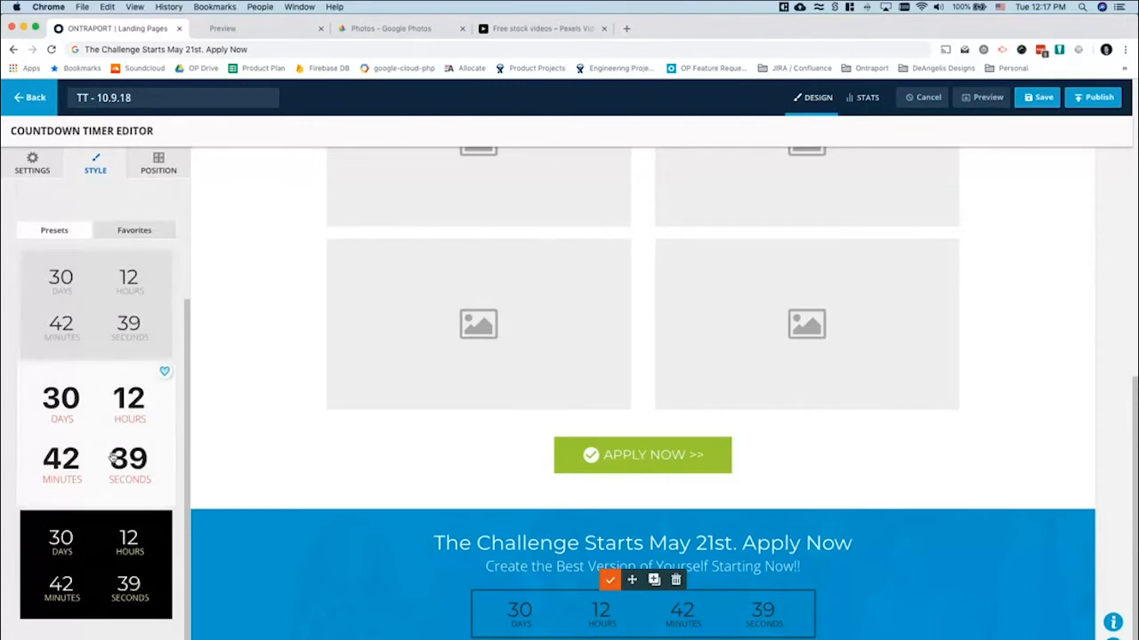
{"action": "left_click", "coordinate": [62, 539]}
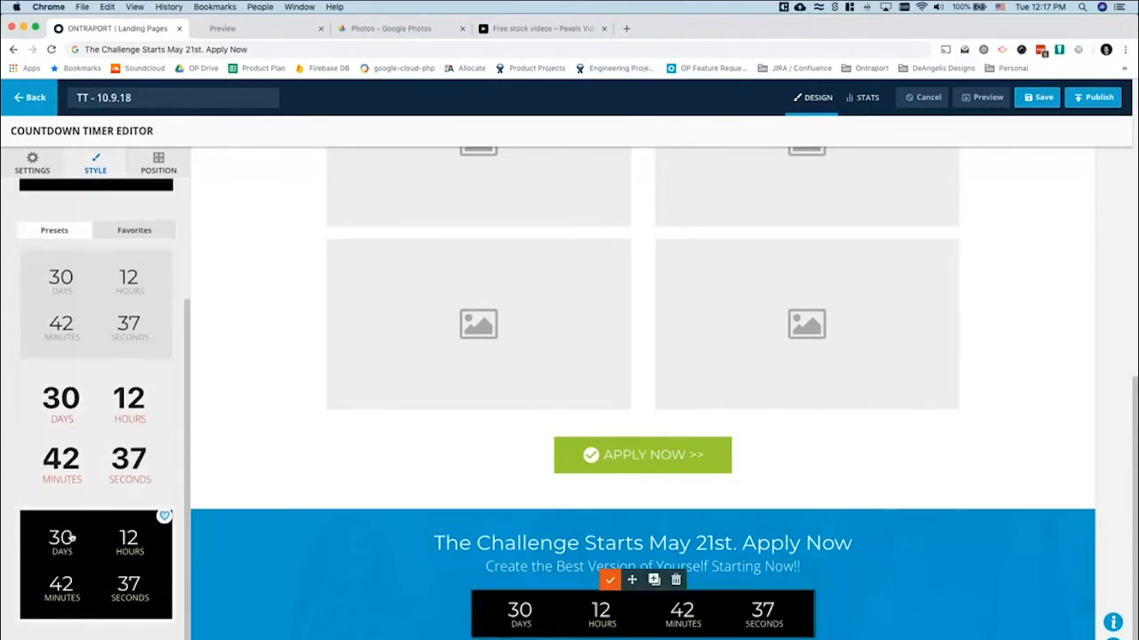
Try the light gray preset on the timer and review its background color options before switching back to the black preset
{"action": "left_click", "coordinate": [90, 325]}
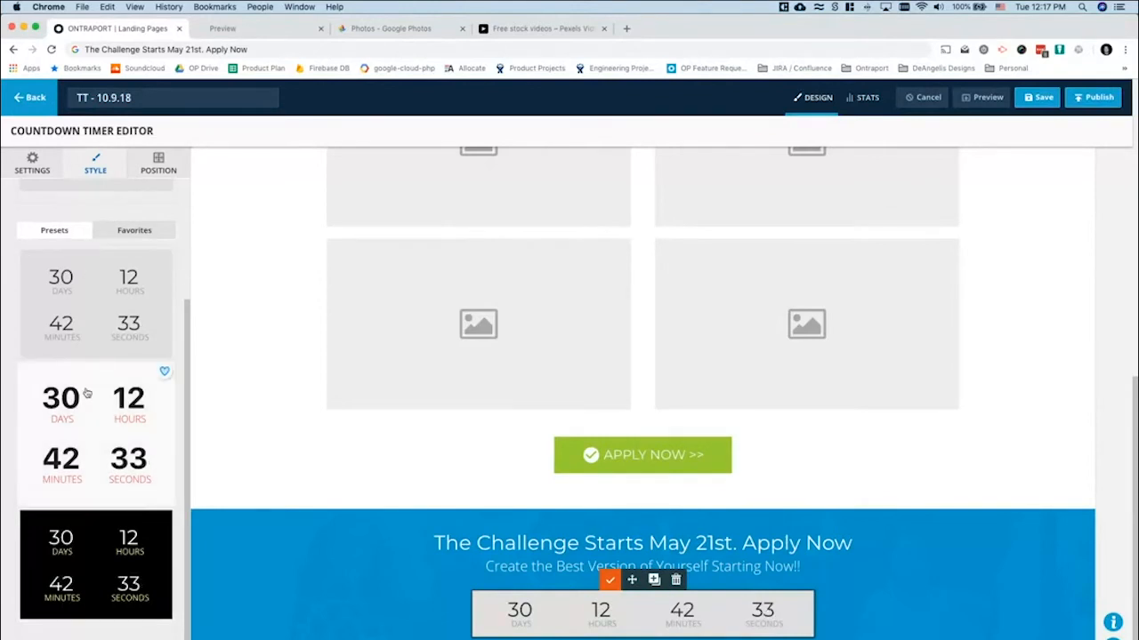
{"action": "scroll", "coordinate": [86, 392], "scroll_direction": "up", "scroll_amount": 5}
{"action": "left_click", "coordinate": [68, 230]}
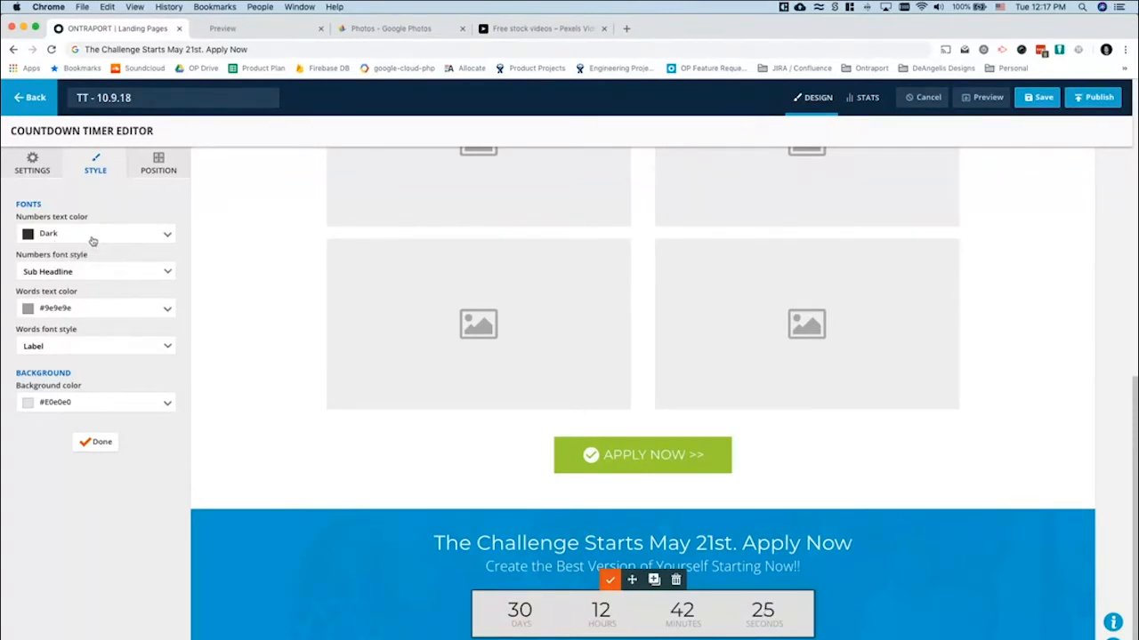
{"action": "left_click", "coordinate": [85, 404]}
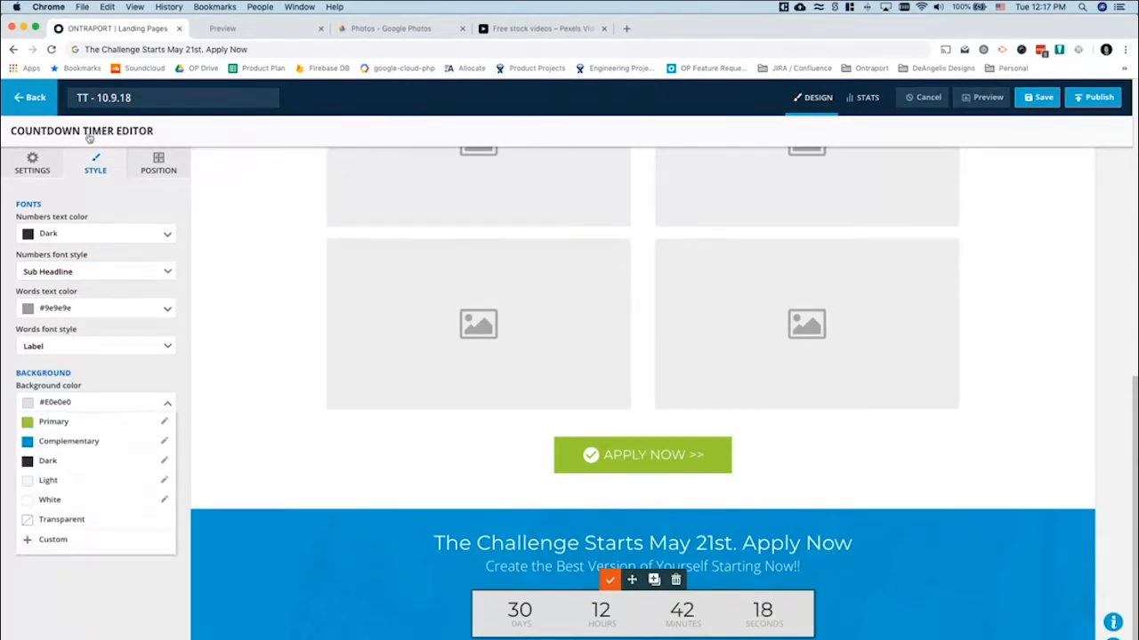
{"action": "left_click", "coordinate": [85, 169]}
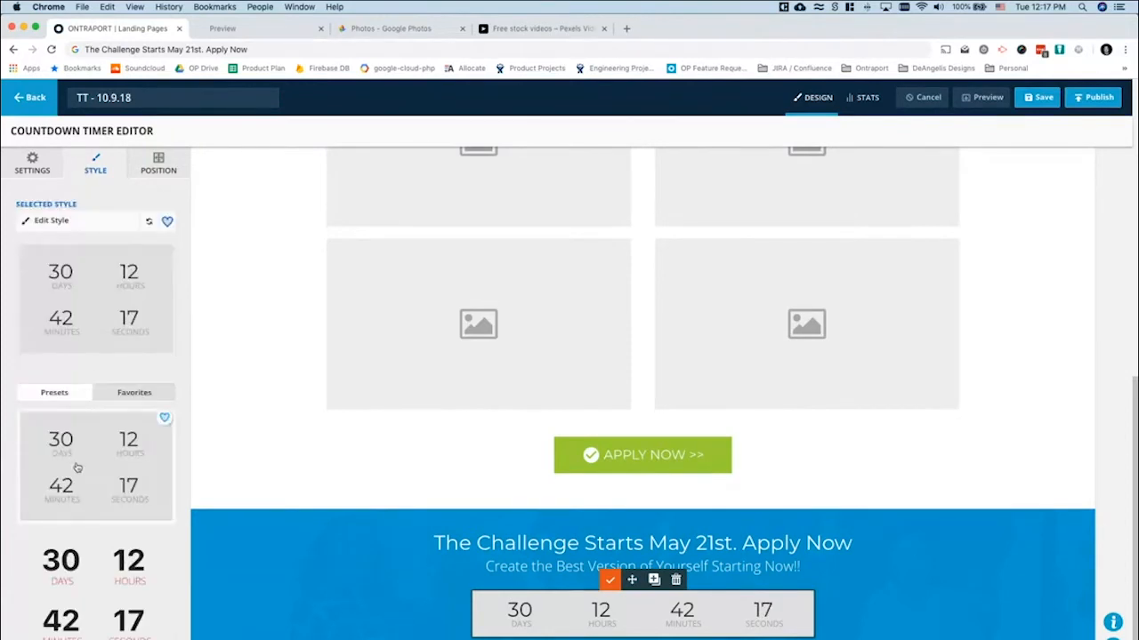
{"action": "scroll", "coordinate": [77, 468], "scroll_direction": "down", "scroll_amount": 5}
{"action": "left_click", "coordinate": [72, 562]}
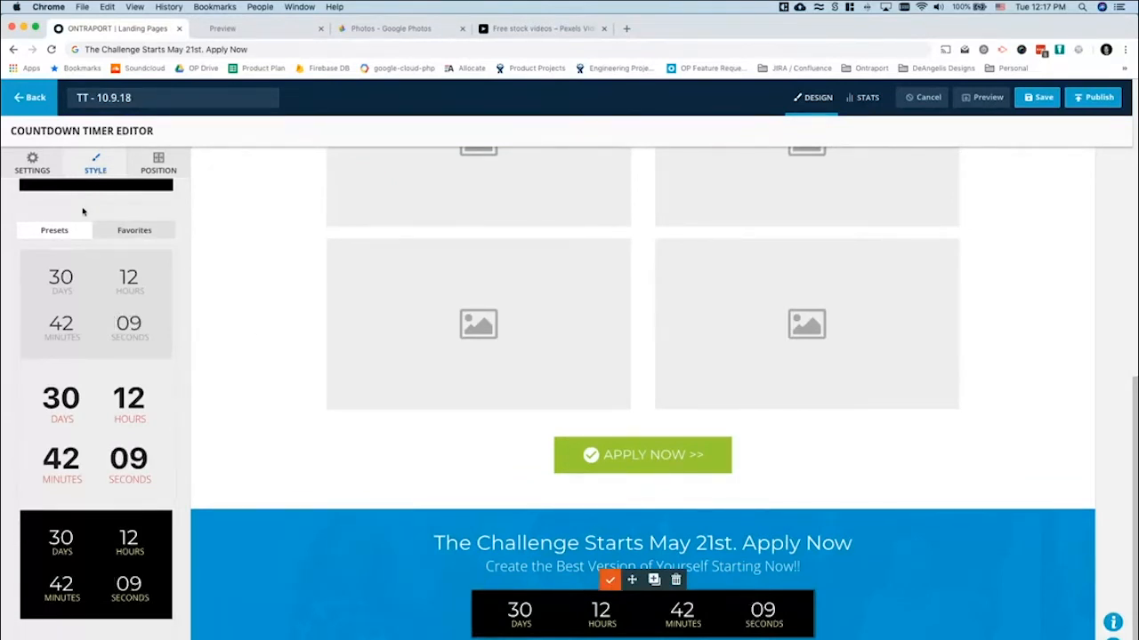
Edit the black timer style's words text color, trying Primary and settling on Complementary
{"action": "scroll", "coordinate": [71, 267], "scroll_direction": "up", "scroll_amount": 3}
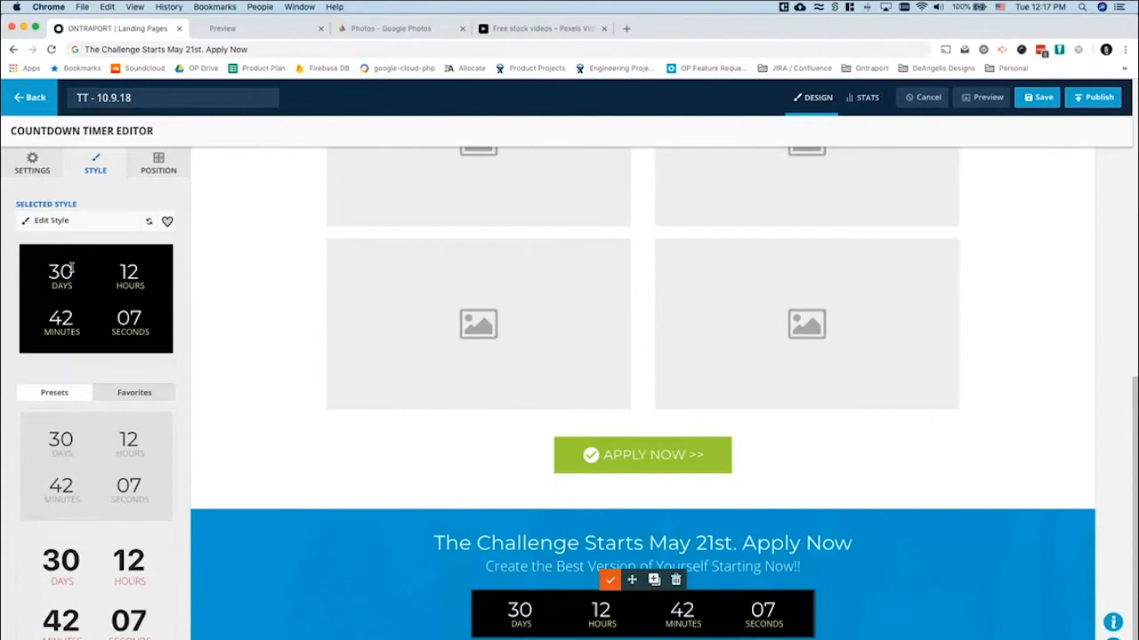
{"action": "left_click", "coordinate": [61, 224]}
{"action": "left_click", "coordinate": [54, 311]}
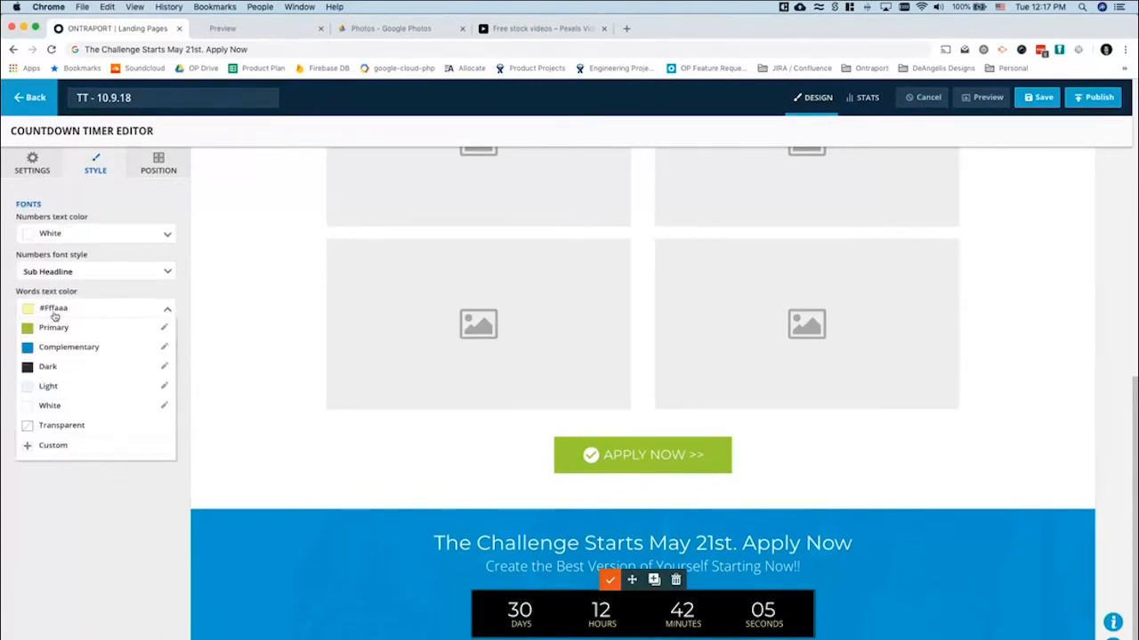
{"action": "left_click", "coordinate": [55, 329]}
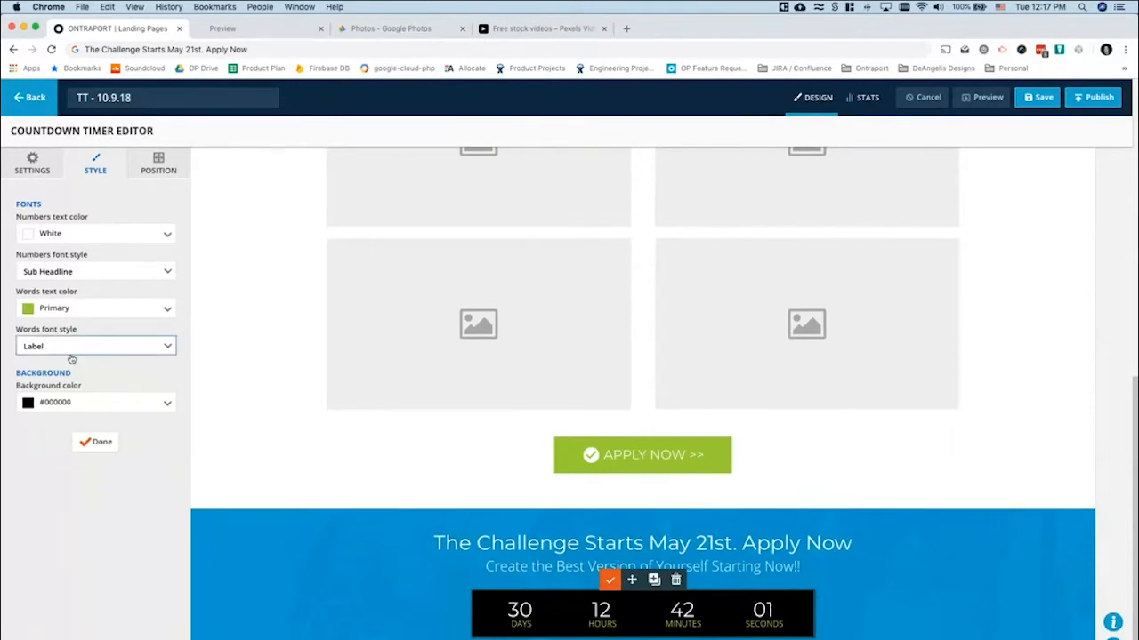
{"action": "left_click", "coordinate": [64, 308]}
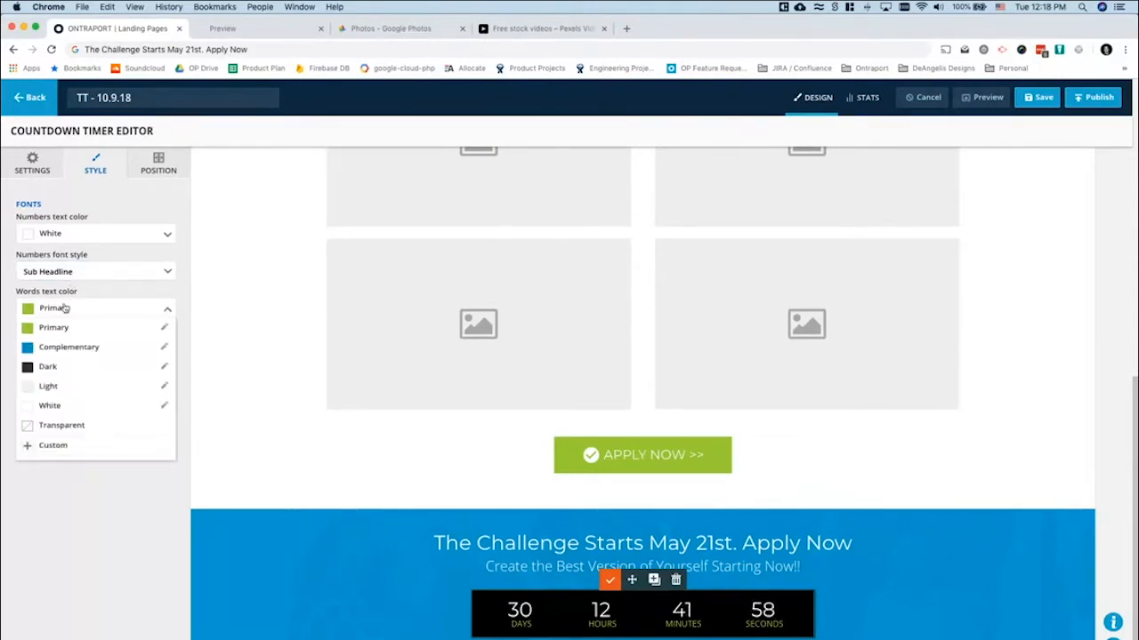
{"action": "left_click", "coordinate": [43, 348]}
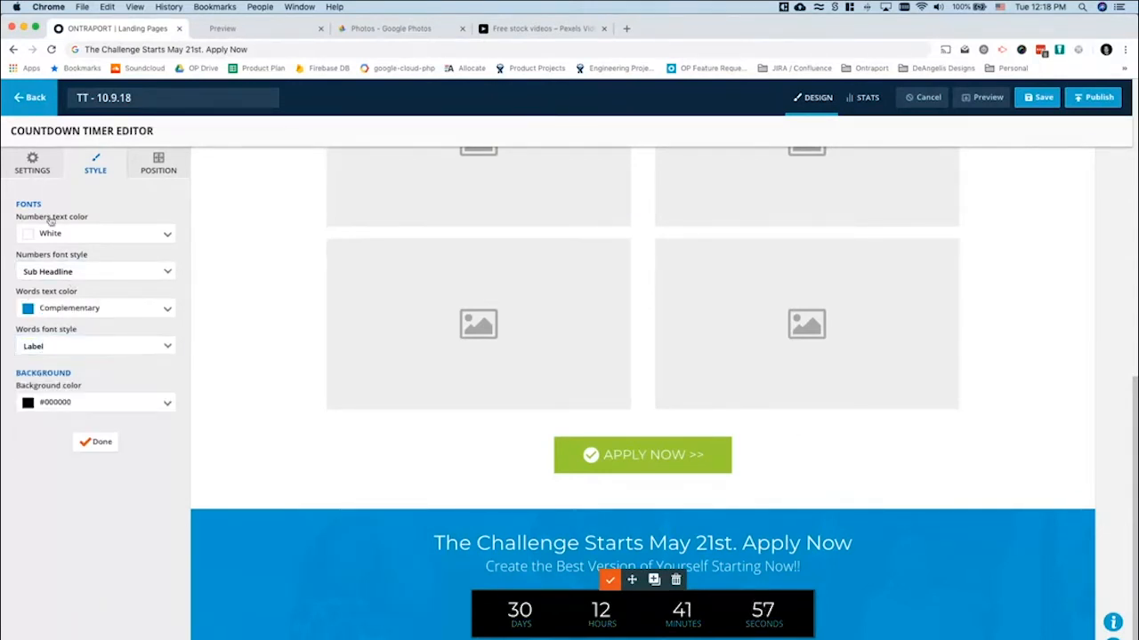
Set the countdown timer's words text color to Primary and shrink the timer's width within the blue block
{"action": "left_click", "coordinate": [90, 312]}
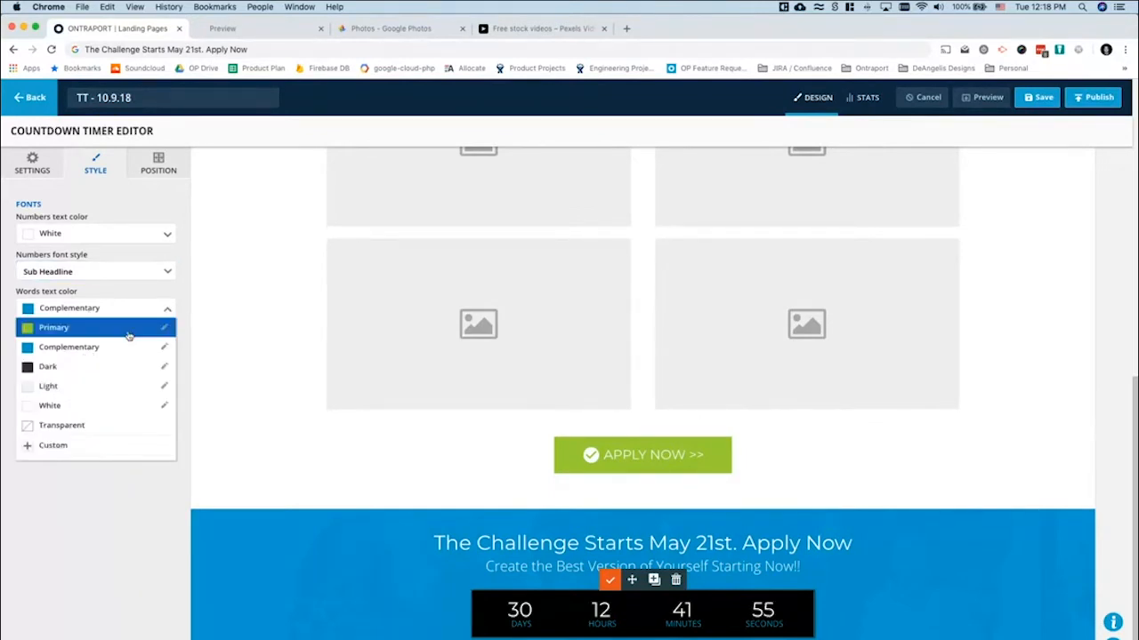
{"action": "left_click", "coordinate": [77, 333]}
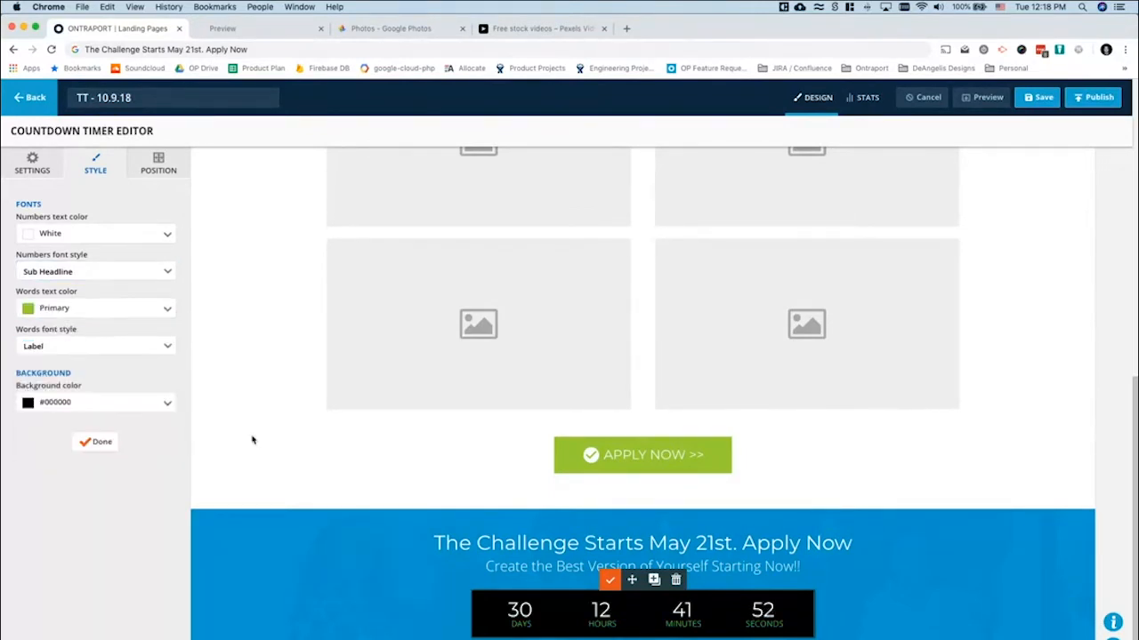
{"action": "left_click", "coordinate": [610, 580]}
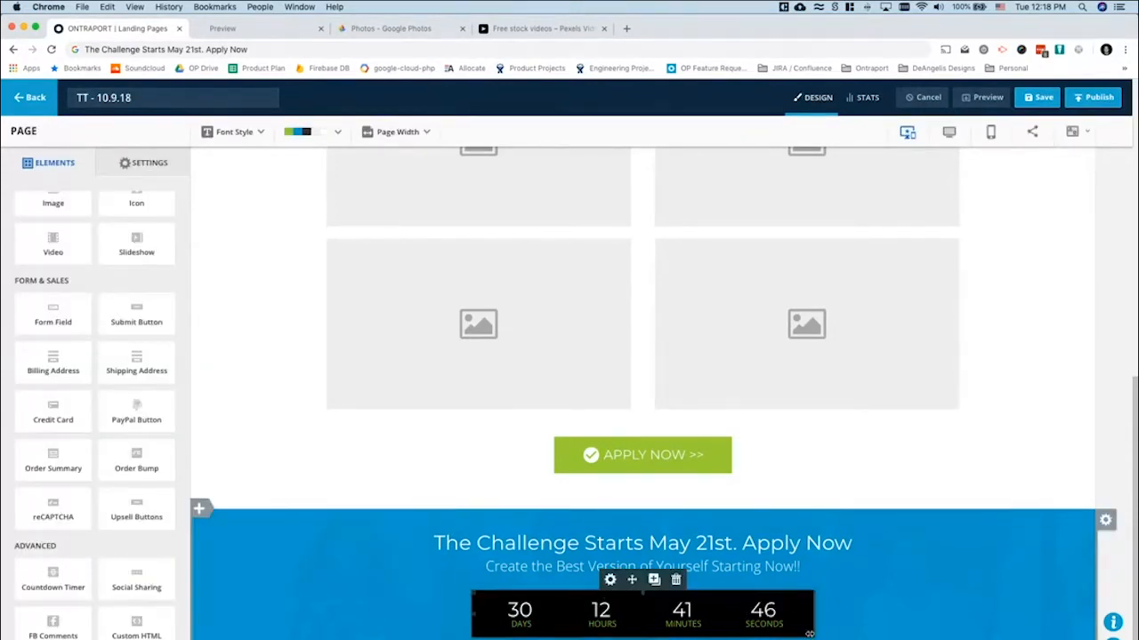
{"action": "left_click_drag", "start_coordinate": [811, 635], "coordinate": [724, 628]}
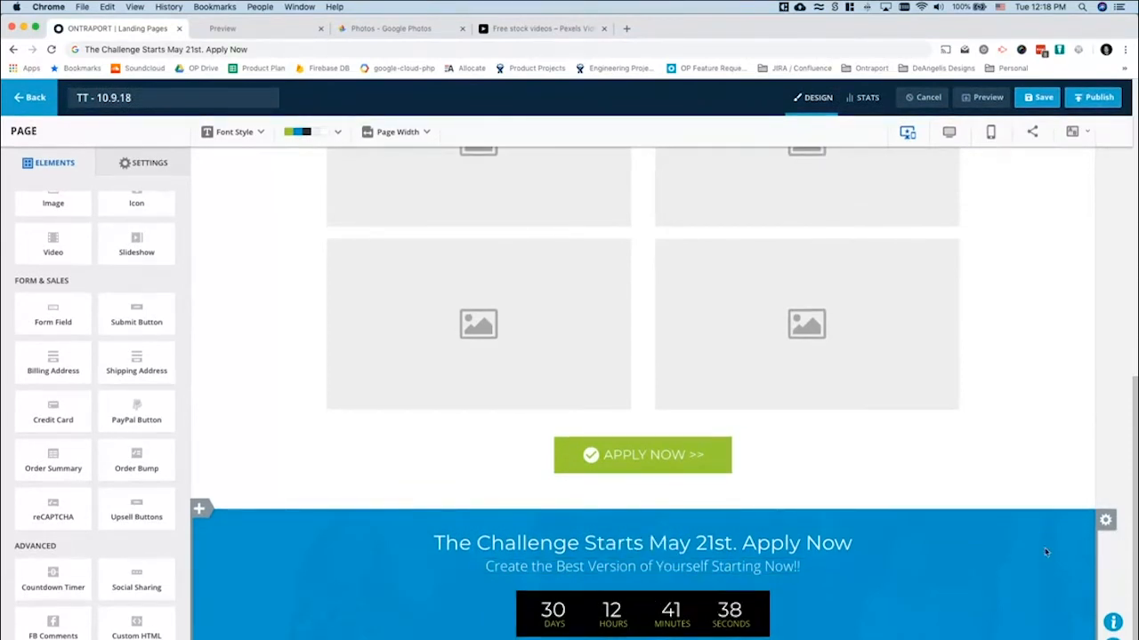
Set the blue countdown block's top and bottom padding to 60 px
{"action": "left_click", "coordinate": [1105, 523]}
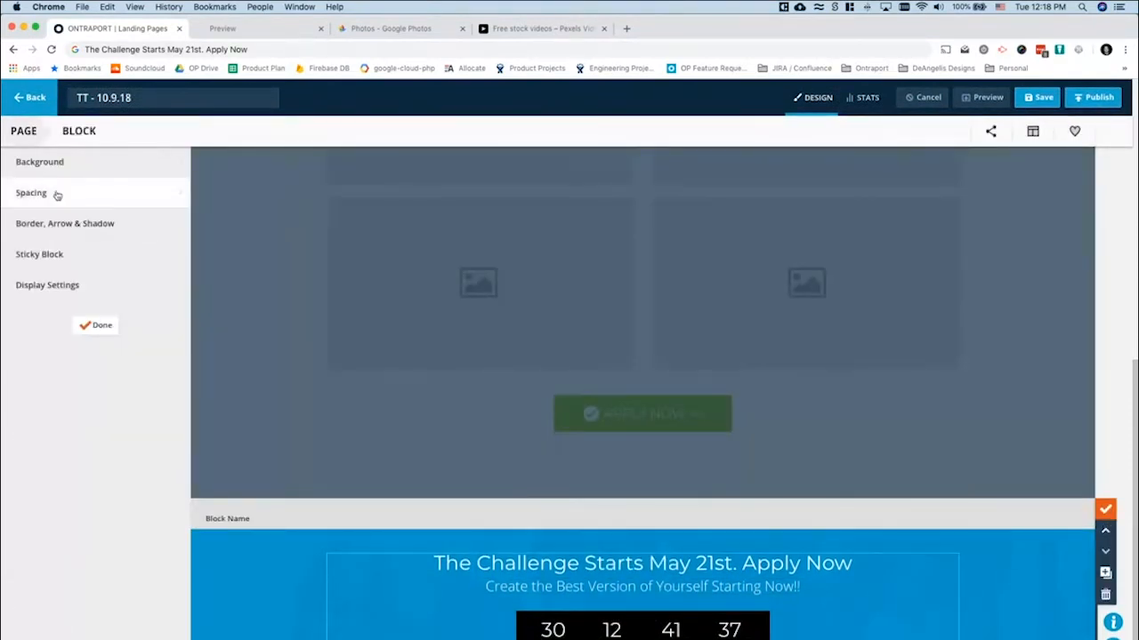
{"action": "left_click", "coordinate": [56, 193]}
{"action": "double_click", "coordinate": [151, 225]}
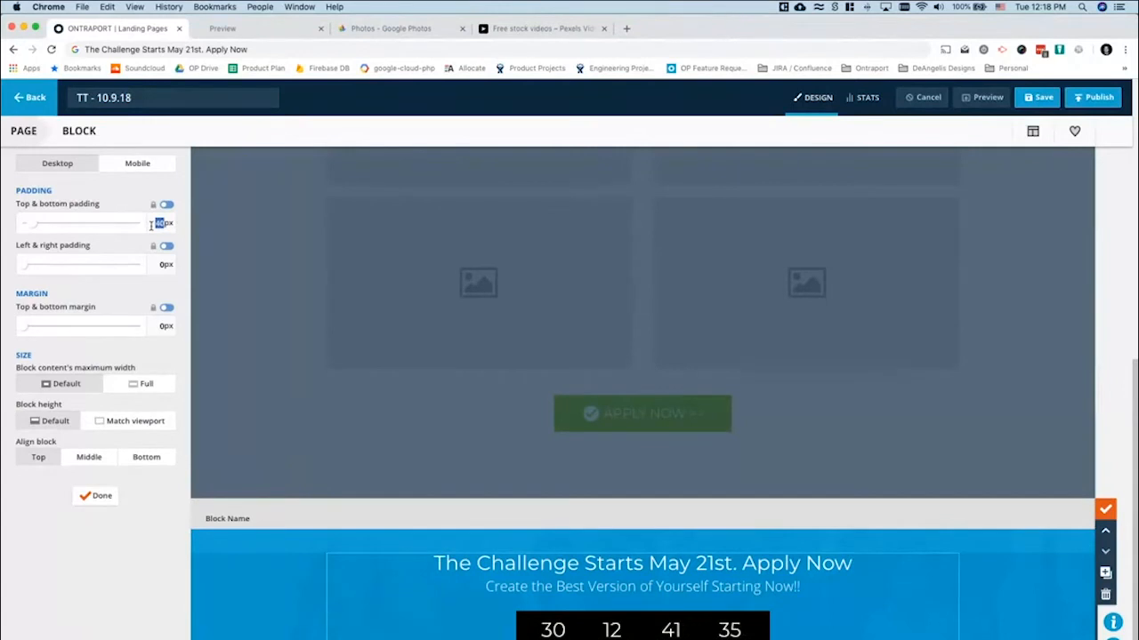
{"action": "type", "text": "60"}
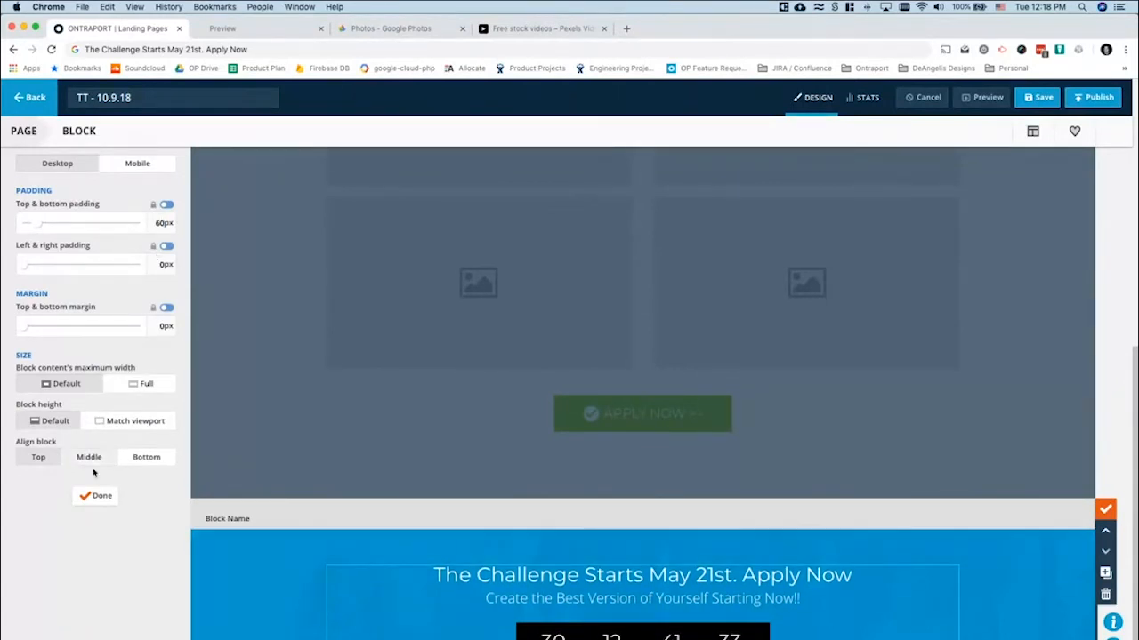
{"action": "left_click", "coordinate": [86, 495]}
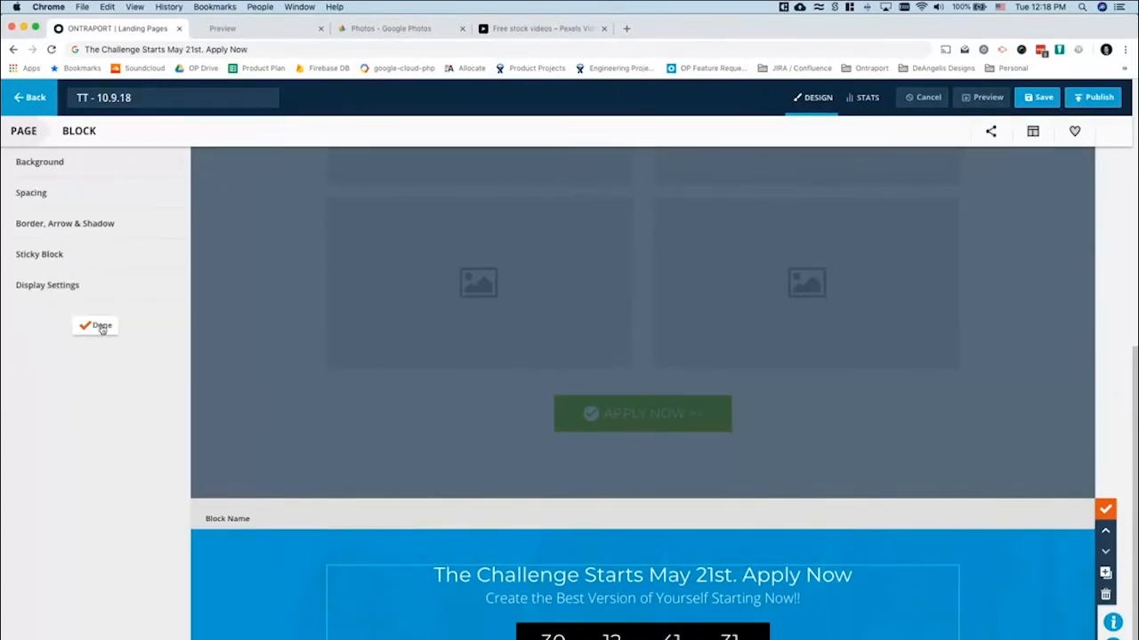
{"action": "left_click", "coordinate": [97, 325]}
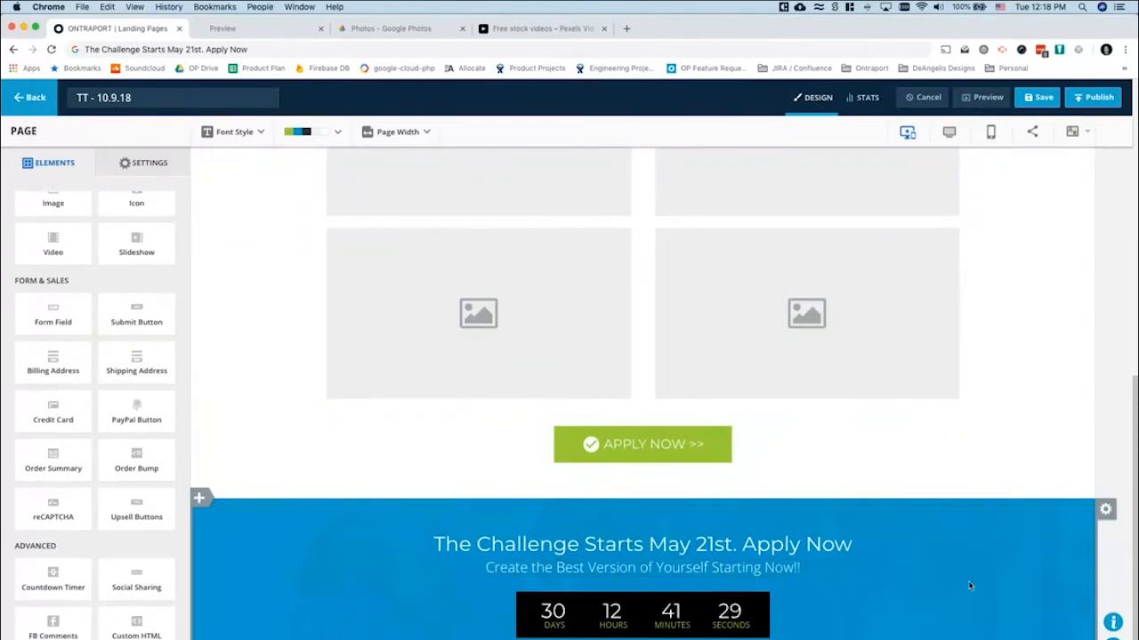
Set the countdown timer's background color to Transparent
{"action": "scroll", "coordinate": [968, 552], "scroll_direction": "up", "scroll_amount": 10}
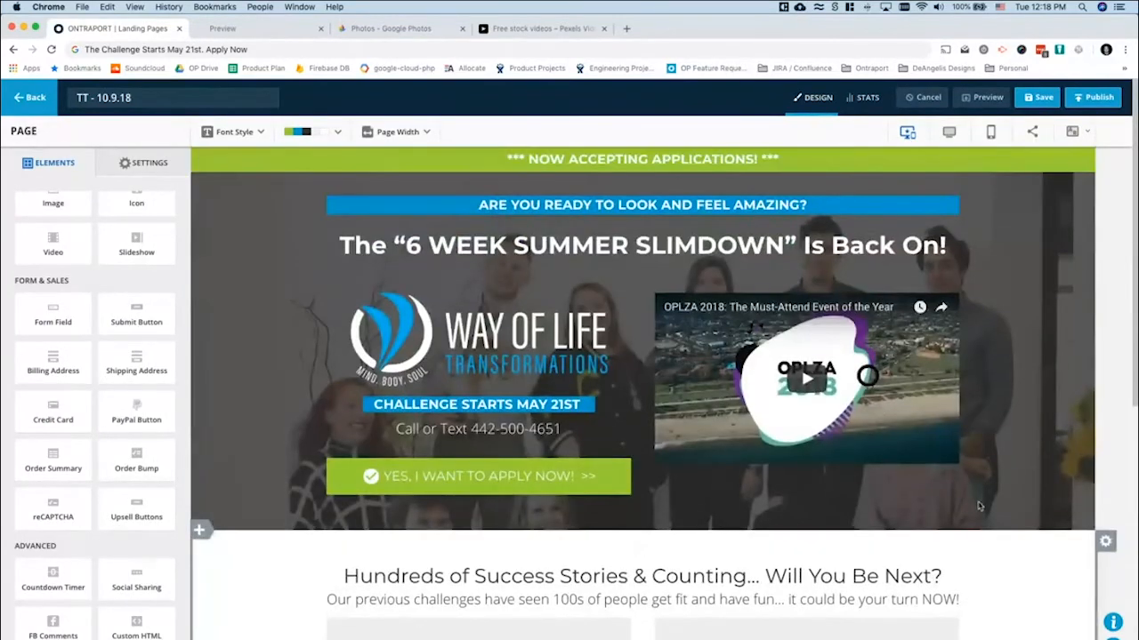
{"action": "scroll", "coordinate": [1062, 472], "scroll_direction": "down", "scroll_amount": 5}
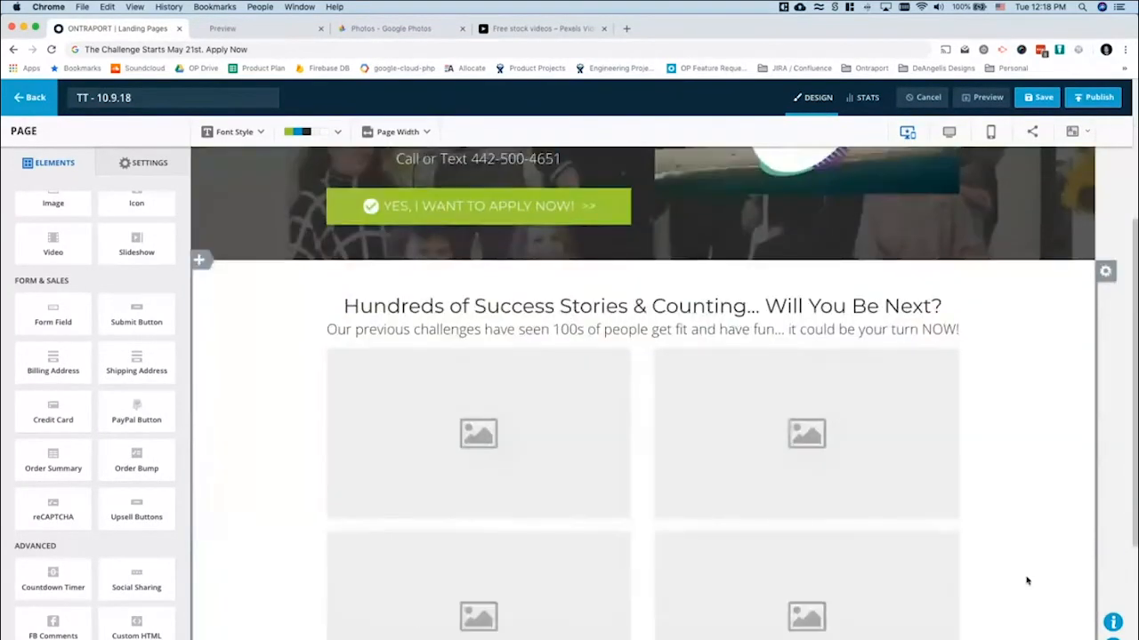
{"action": "scroll", "coordinate": [1048, 409], "scroll_direction": "down", "scroll_amount": 3}
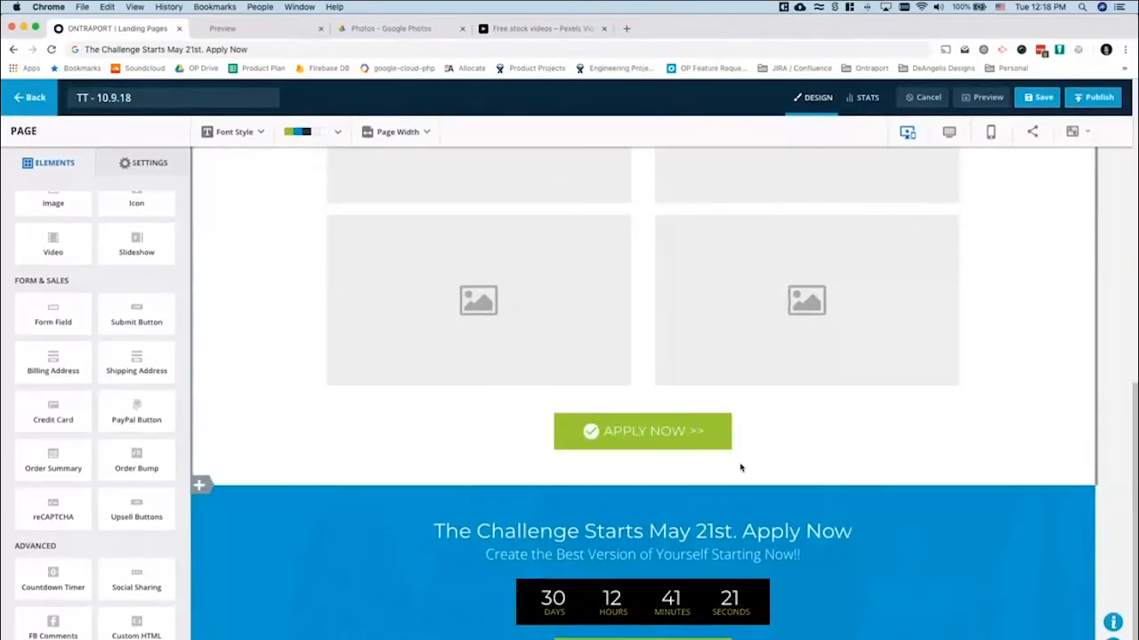
{"action": "scroll", "coordinate": [739, 468], "scroll_direction": "up", "scroll_amount": 5}
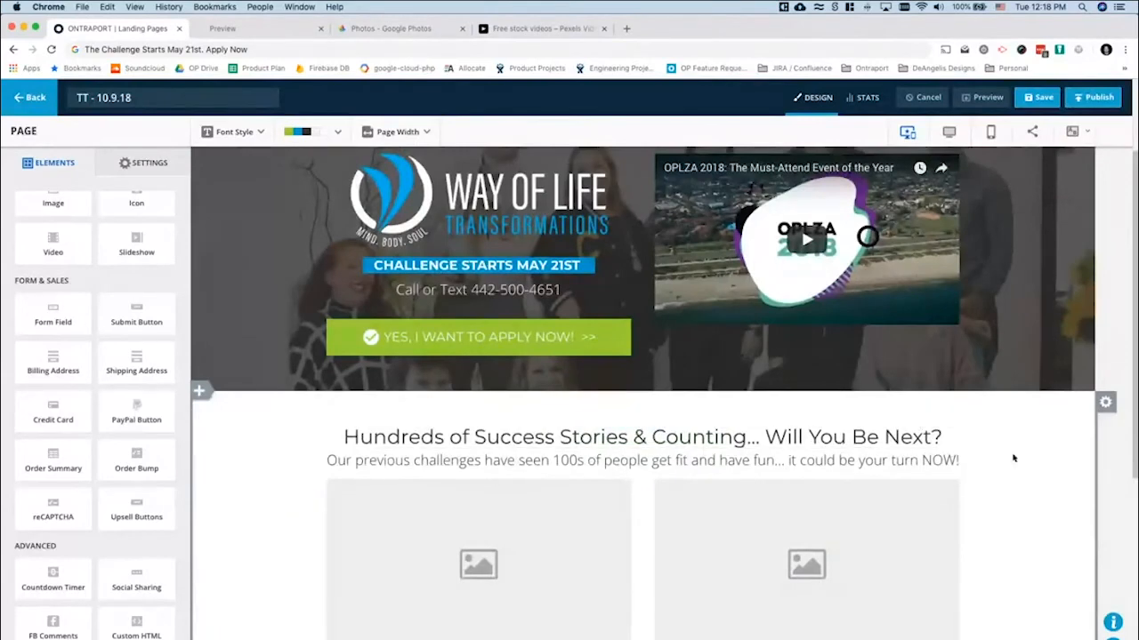
{"action": "scroll", "coordinate": [1013, 459], "scroll_direction": "down", "scroll_amount": 5}
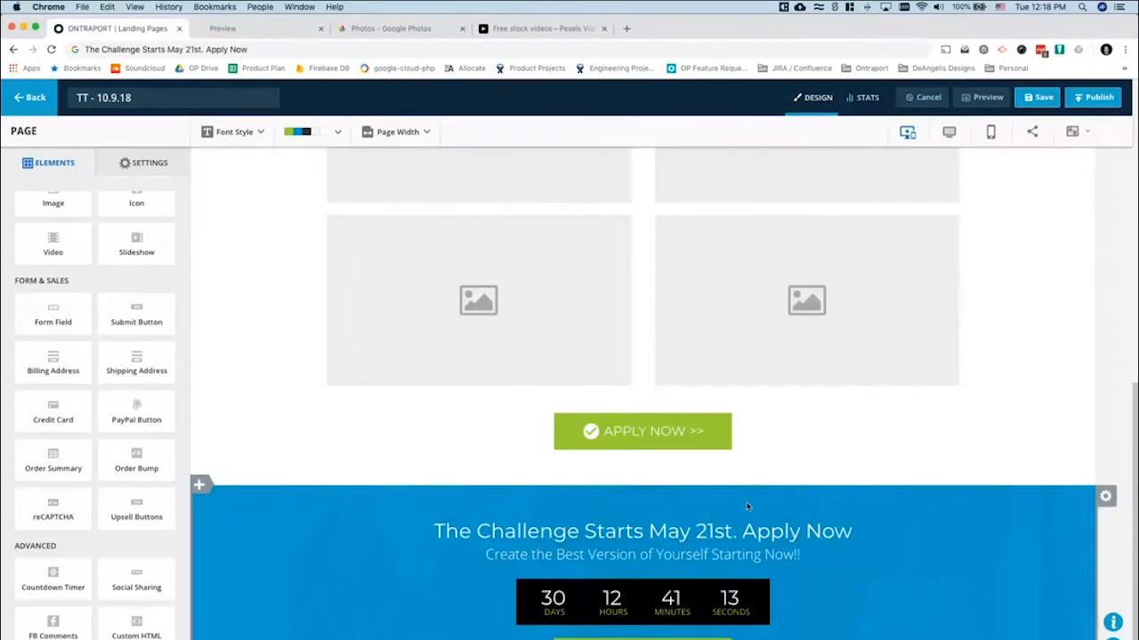
{"action": "left_click", "coordinate": [745, 604]}
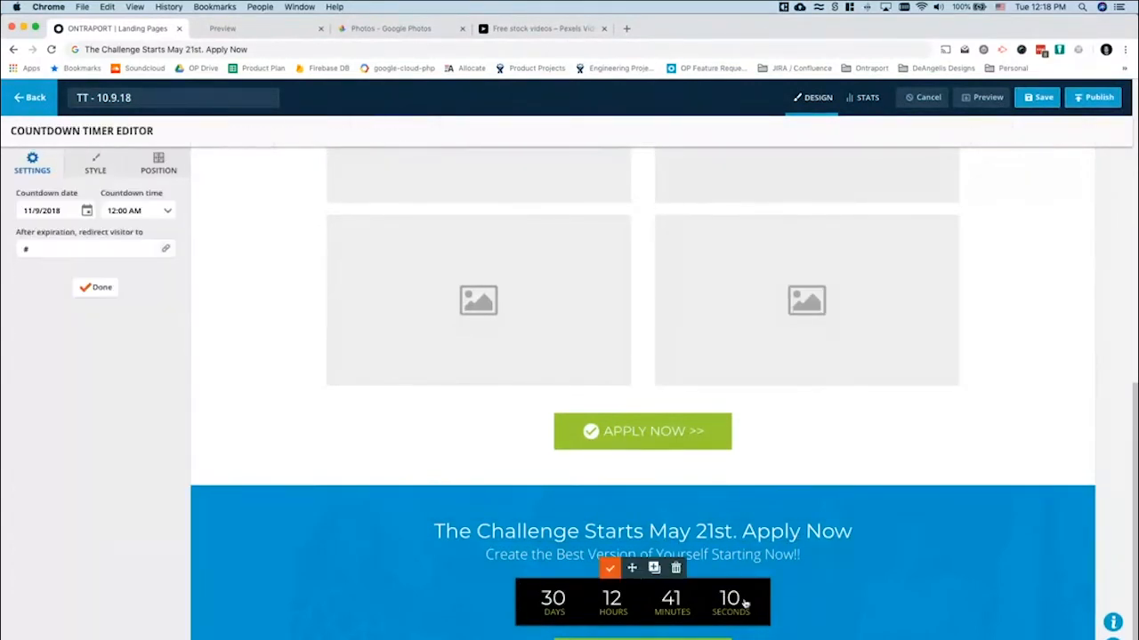
{"action": "left_click", "coordinate": [94, 165]}
{"action": "left_click", "coordinate": [63, 221]}
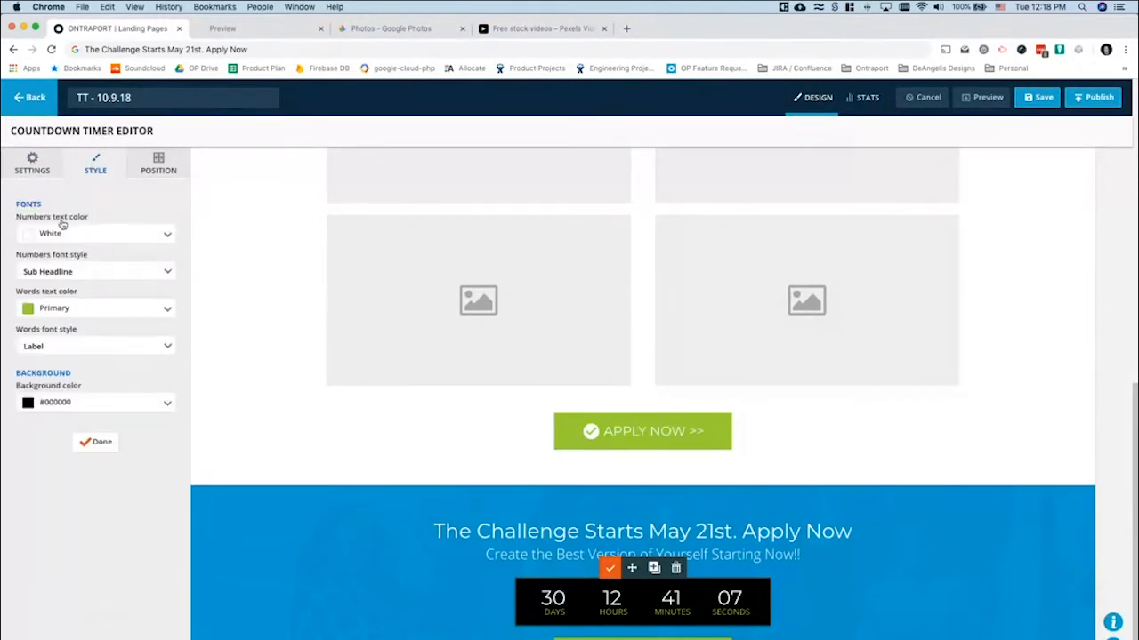
{"action": "left_click", "coordinate": [70, 403]}
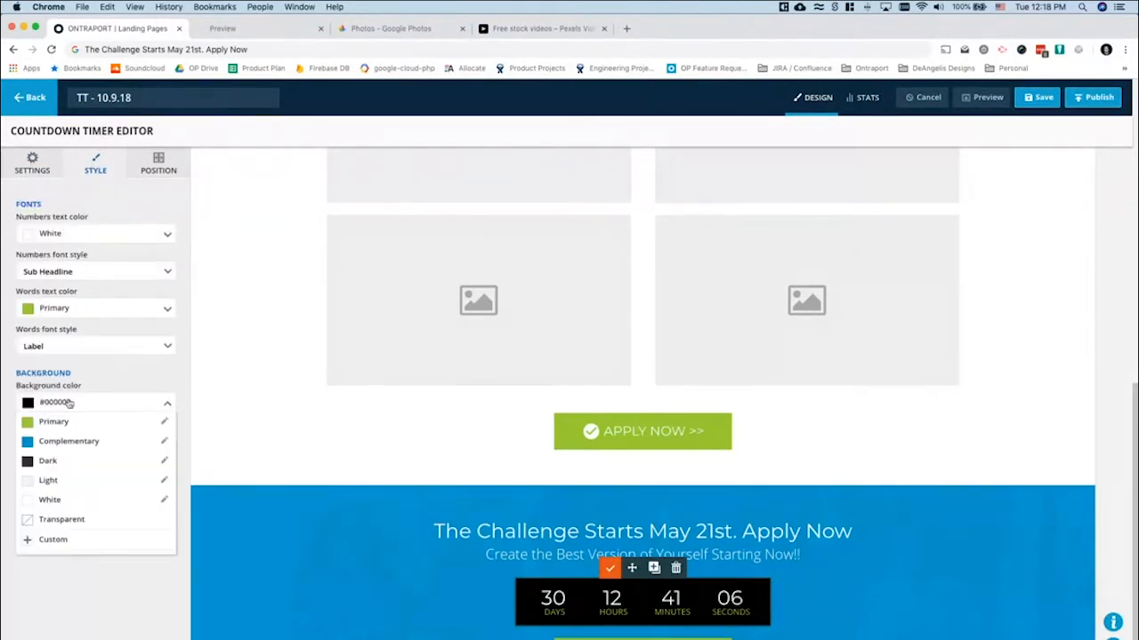
{"action": "left_click", "coordinate": [51, 521]}
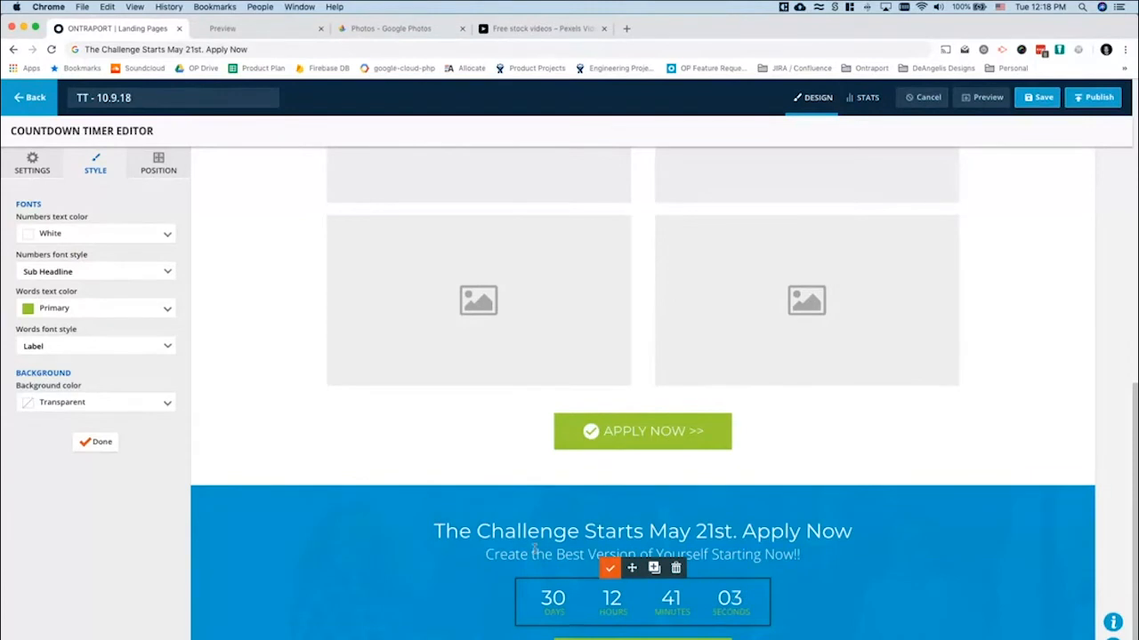
{"action": "left_click", "coordinate": [610, 570]}
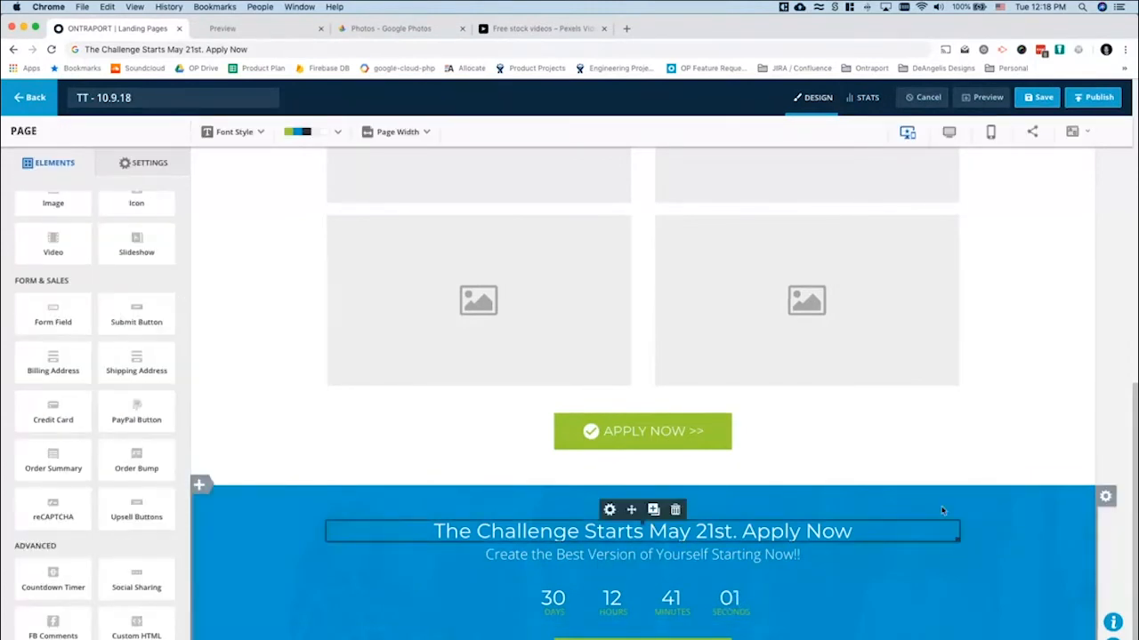
Switch to the original 6 Week Transformation Challenge page and examine the testimonial and countdown sections to be matched
{"action": "mouse_move", "coordinate": [887, 537]}
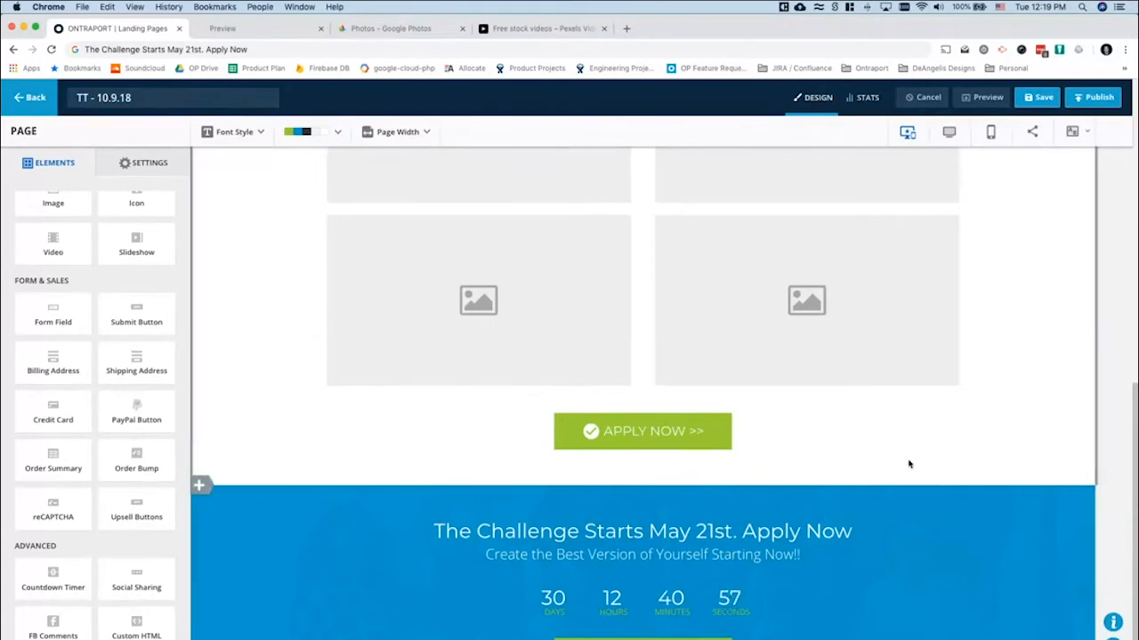
{"action": "scroll", "coordinate": [909, 465], "scroll_direction": "down", "scroll_amount": 1}
{"action": "mouse_move", "coordinate": [955, 541]}
{"action": "left_click", "coordinate": [324, 29]}
{"action": "scroll", "coordinate": [373, 230], "scroll_direction": "down", "scroll_amount": 5}
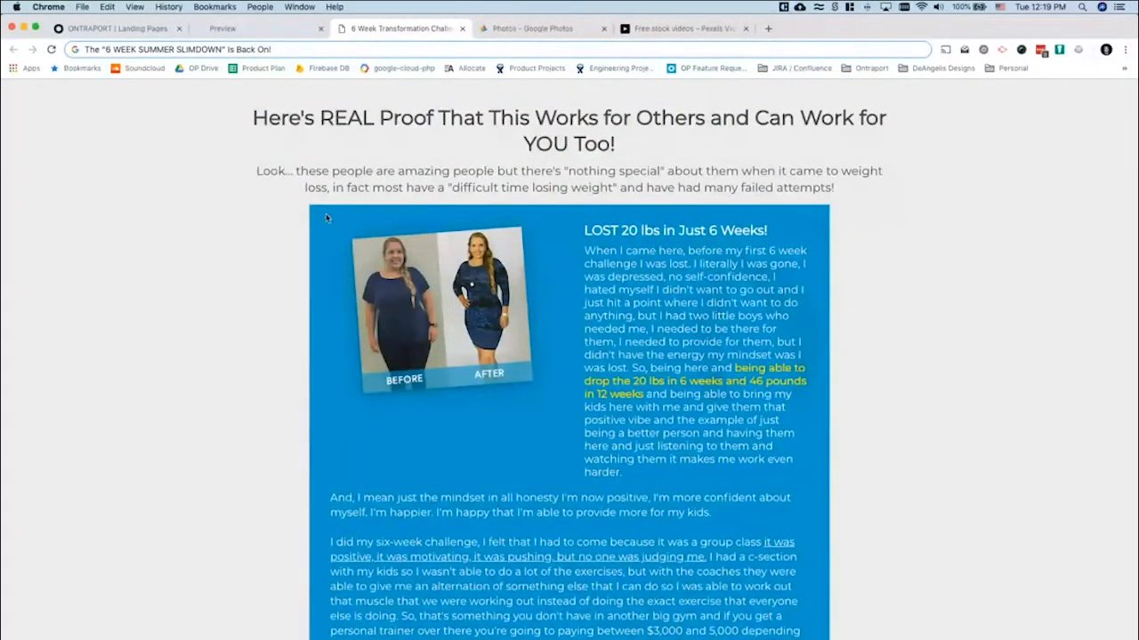
{"action": "scroll", "coordinate": [319, 501], "scroll_direction": "down", "scroll_amount": 15}
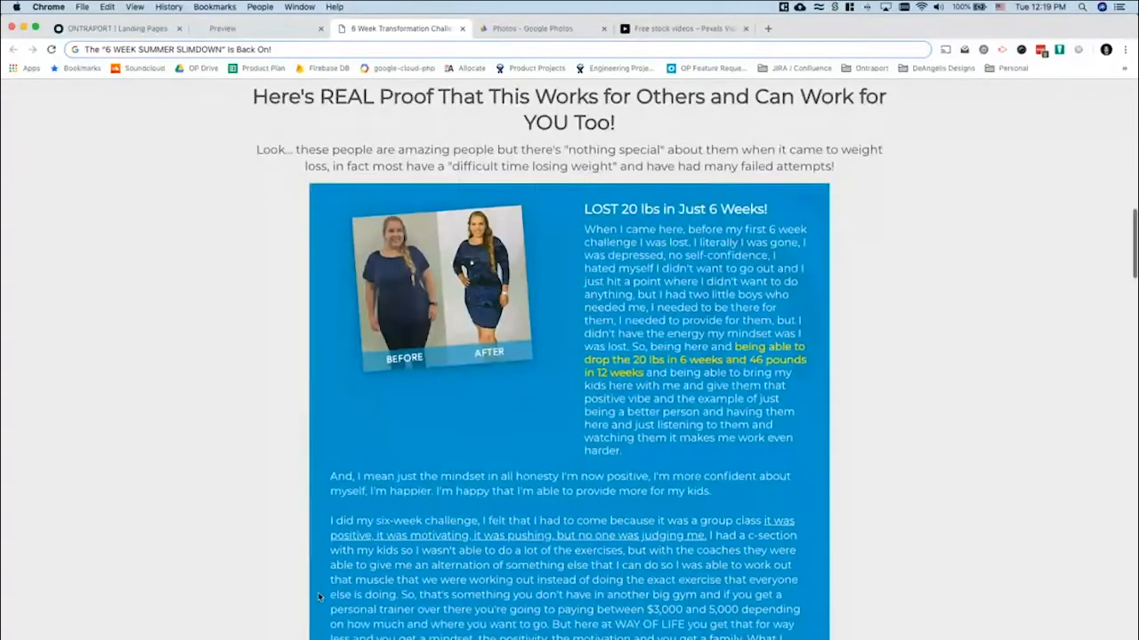
{"action": "scroll", "coordinate": [319, 596], "scroll_direction": "down", "scroll_amount": 10}
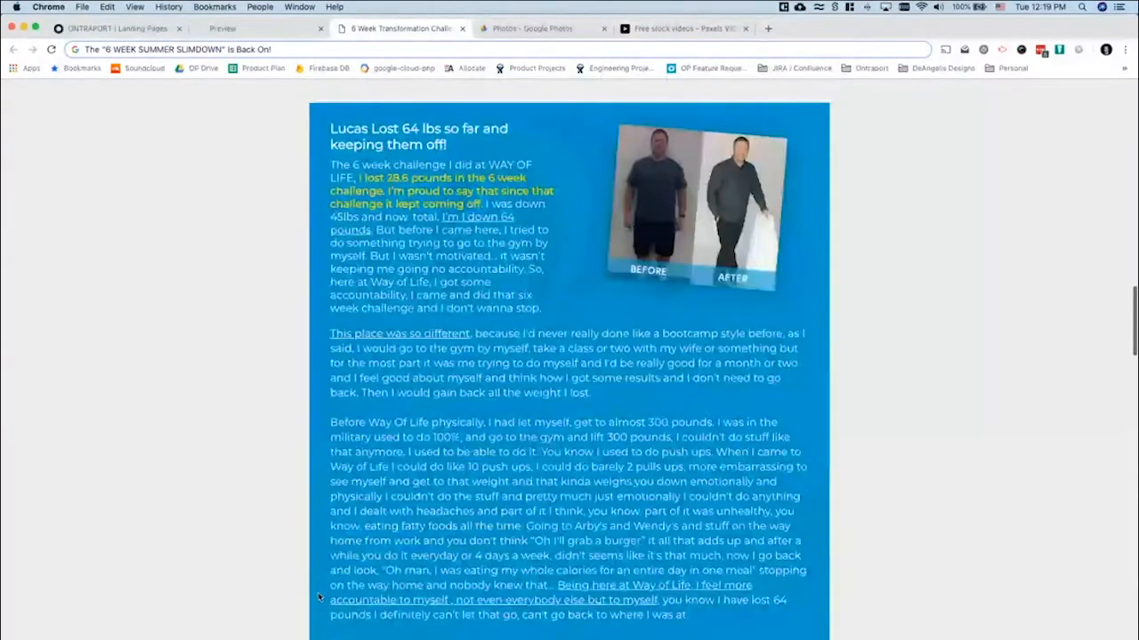
{"action": "scroll", "coordinate": [320, 597], "scroll_direction": "up", "scroll_amount": 17}
{"action": "scroll", "coordinate": [319, 597], "scroll_direction": "up", "scroll_amount": 20}
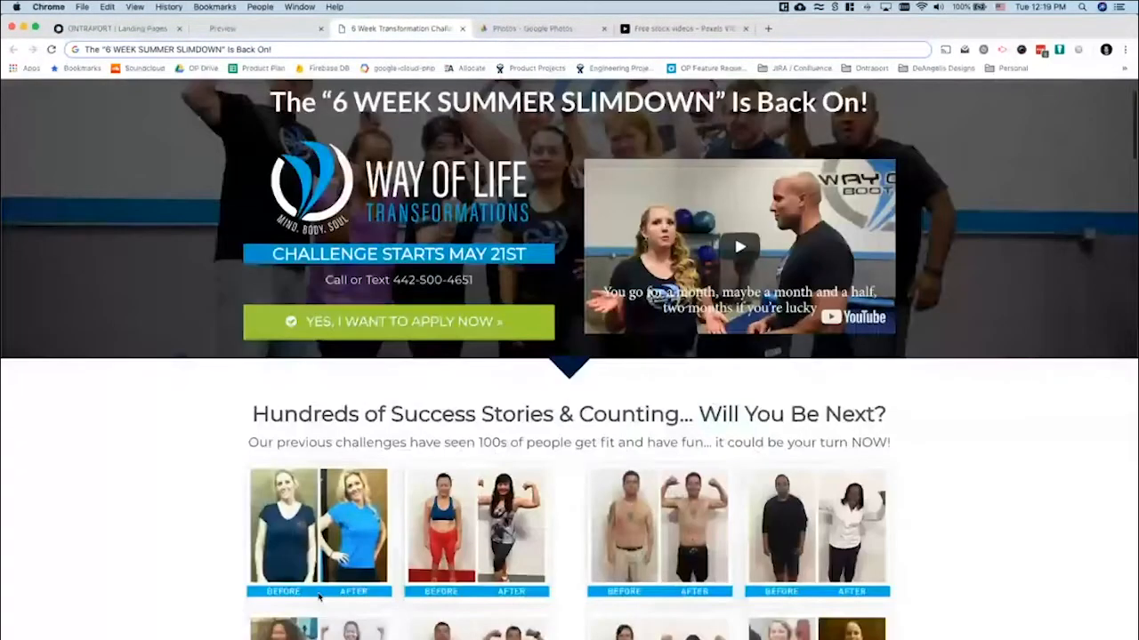
{"action": "scroll", "coordinate": [319, 596], "scroll_direction": "down", "scroll_amount": 12}
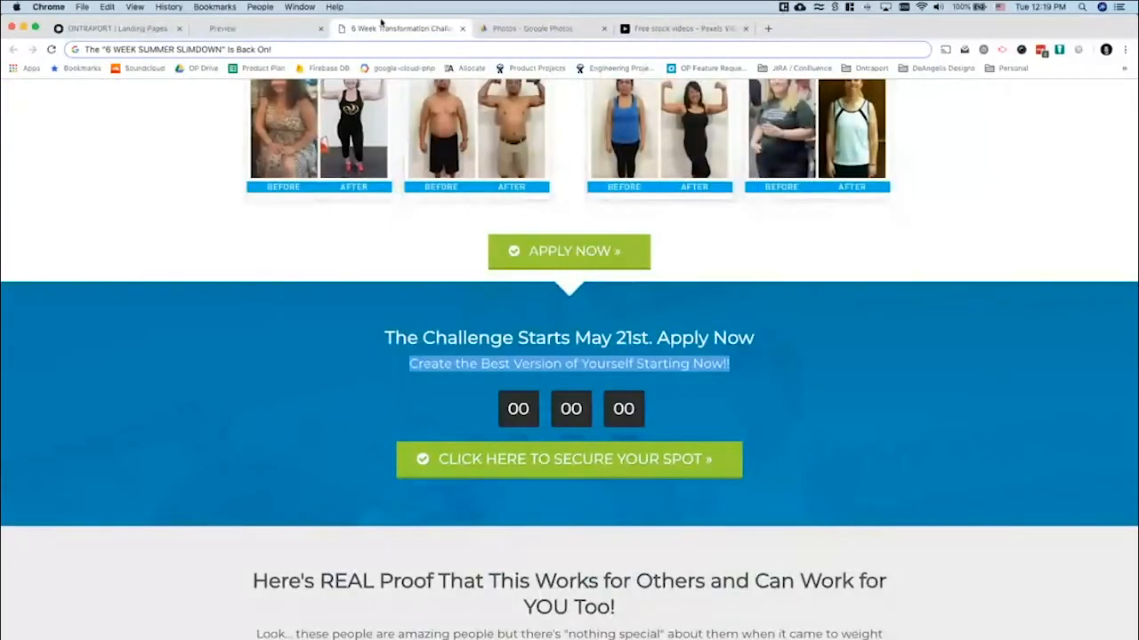
{"action": "left_click_drag", "start_coordinate": [383, 29], "coordinate": [384, 636]}
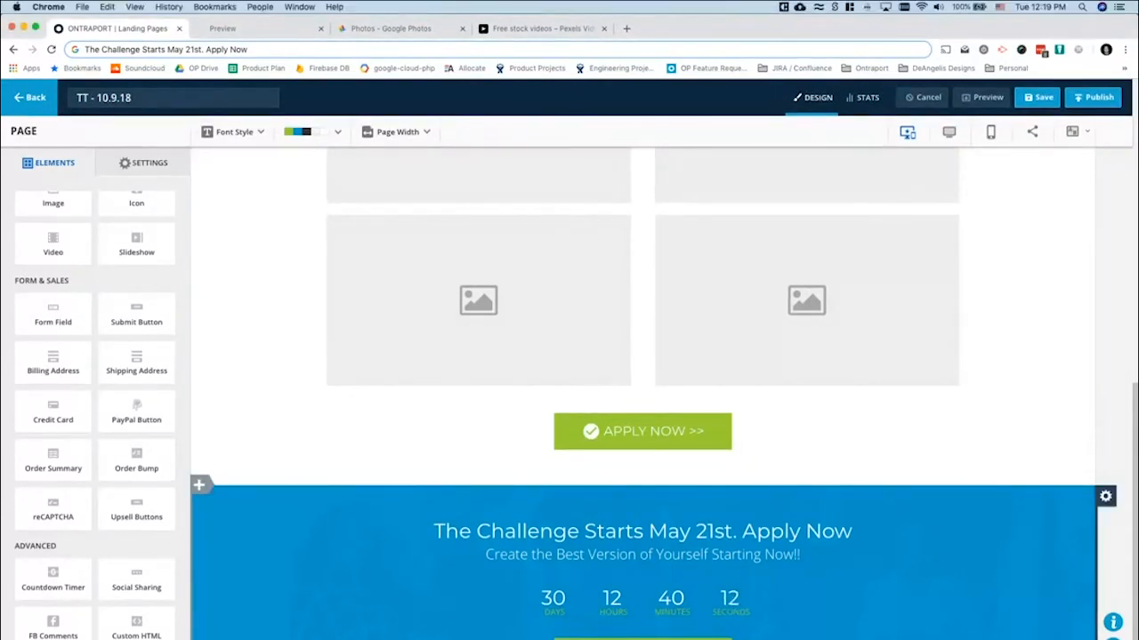
Add a blank single-column block below the blue countdown block and place a Sub Headline with a Text element beneath it
{"action": "left_click", "coordinate": [199, 484]}
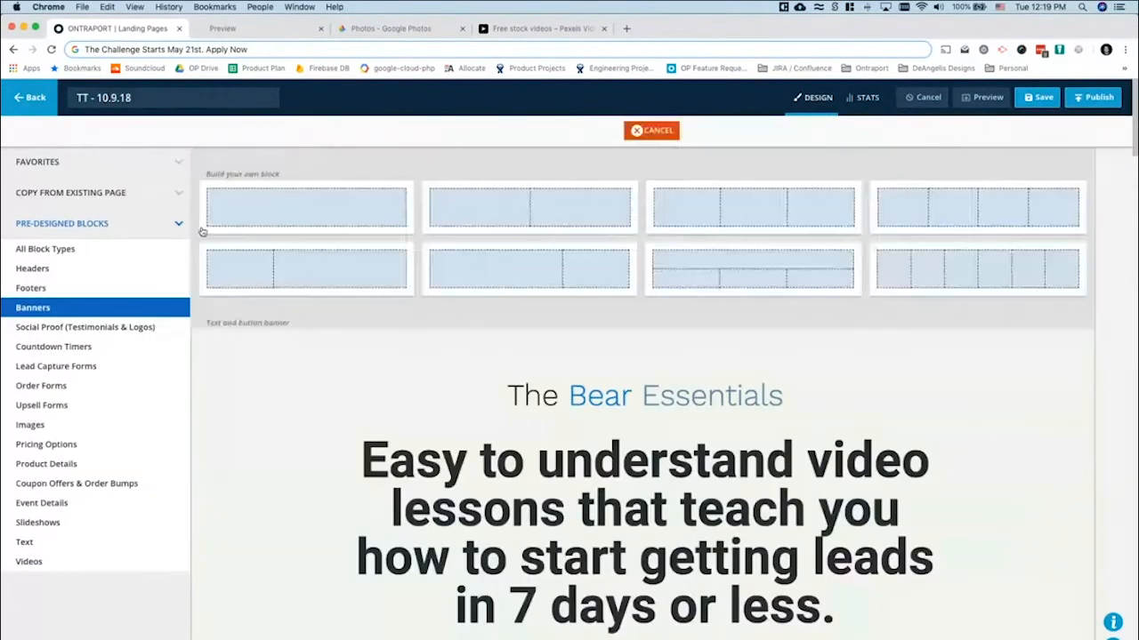
{"action": "left_click", "coordinate": [302, 224]}
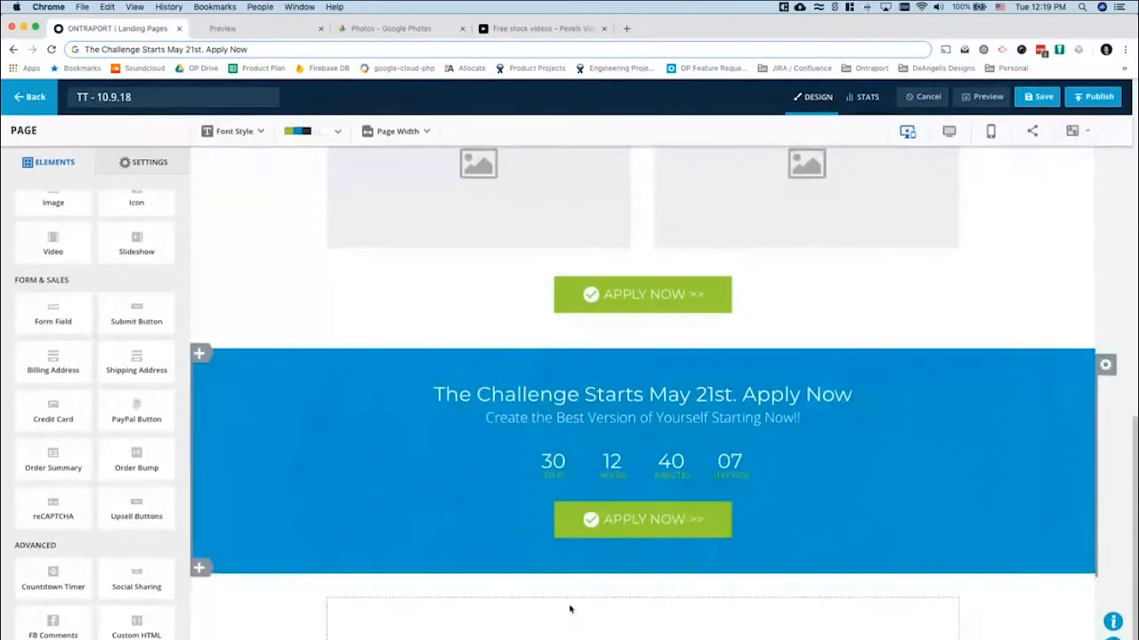
{"action": "scroll", "coordinate": [94, 405], "scroll_direction": "up", "scroll_amount": 3}
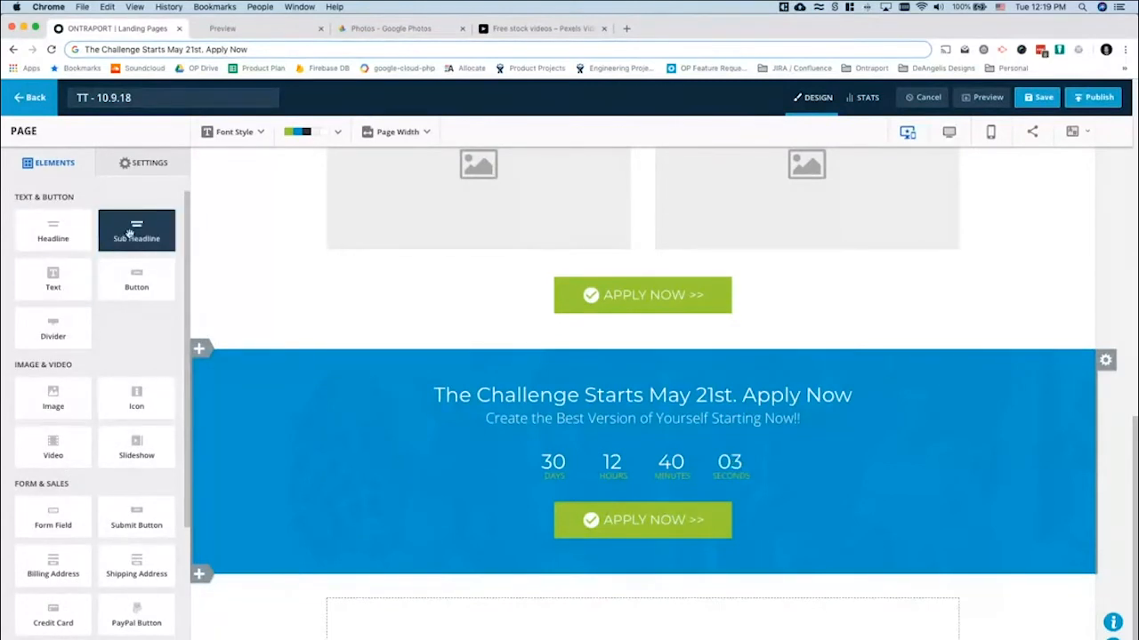
{"action": "left_click_drag", "start_coordinate": [129, 233], "coordinate": [591, 624]}
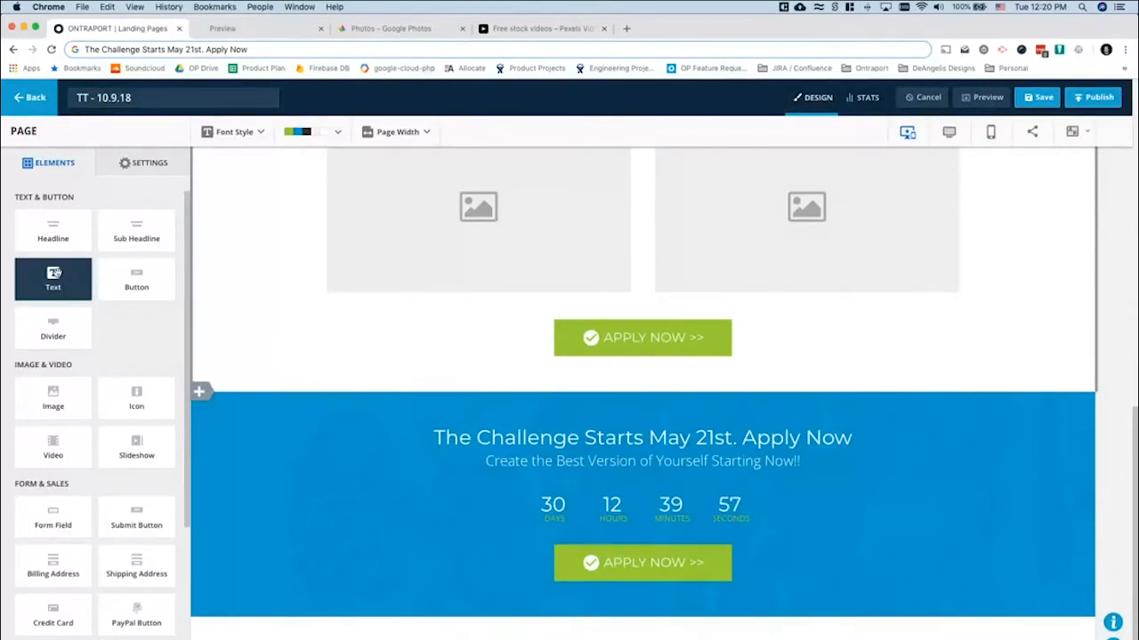
{"action": "left_click_drag", "start_coordinate": [55, 273], "coordinate": [703, 627]}
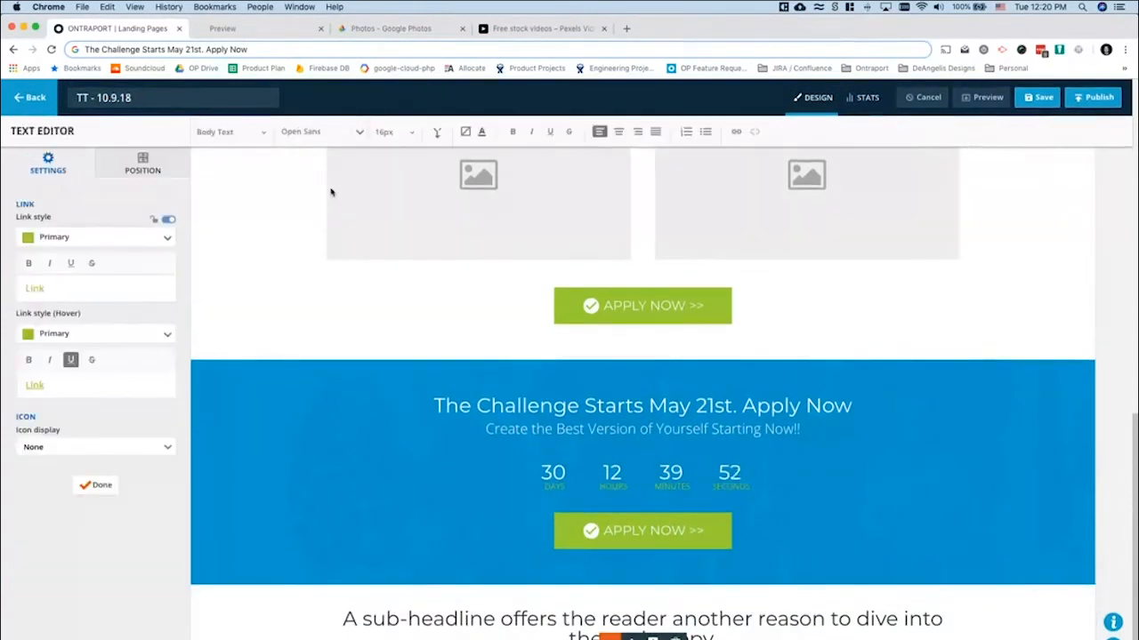
Apply the Large Body Text style to the new block's text element and center-align it
{"action": "left_click", "coordinate": [246, 141]}
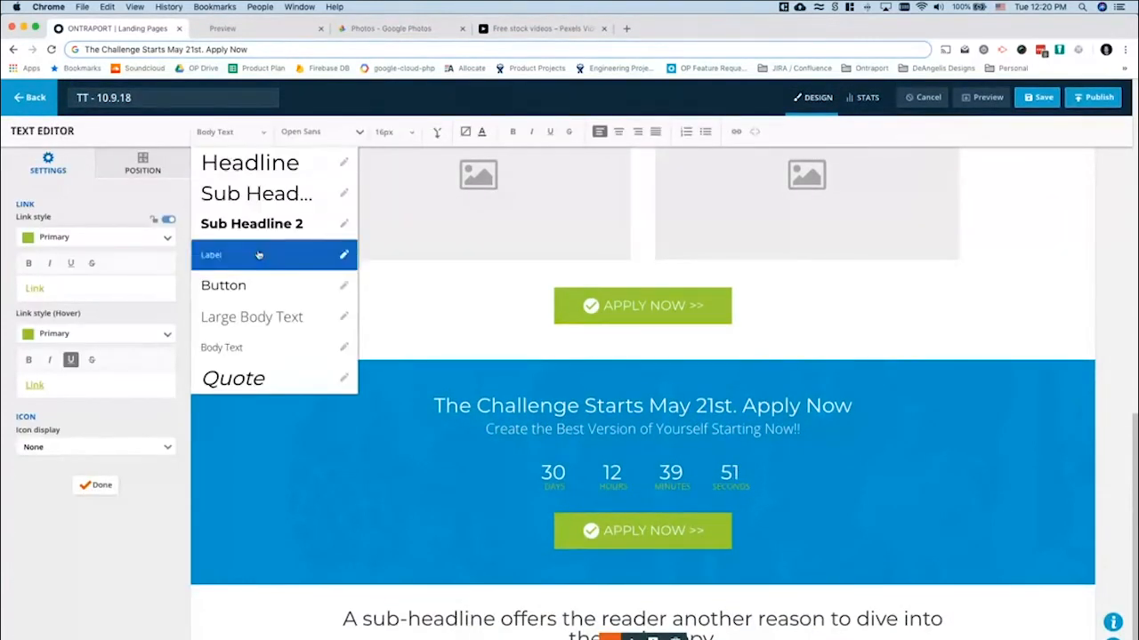
{"action": "left_click", "coordinate": [232, 316]}
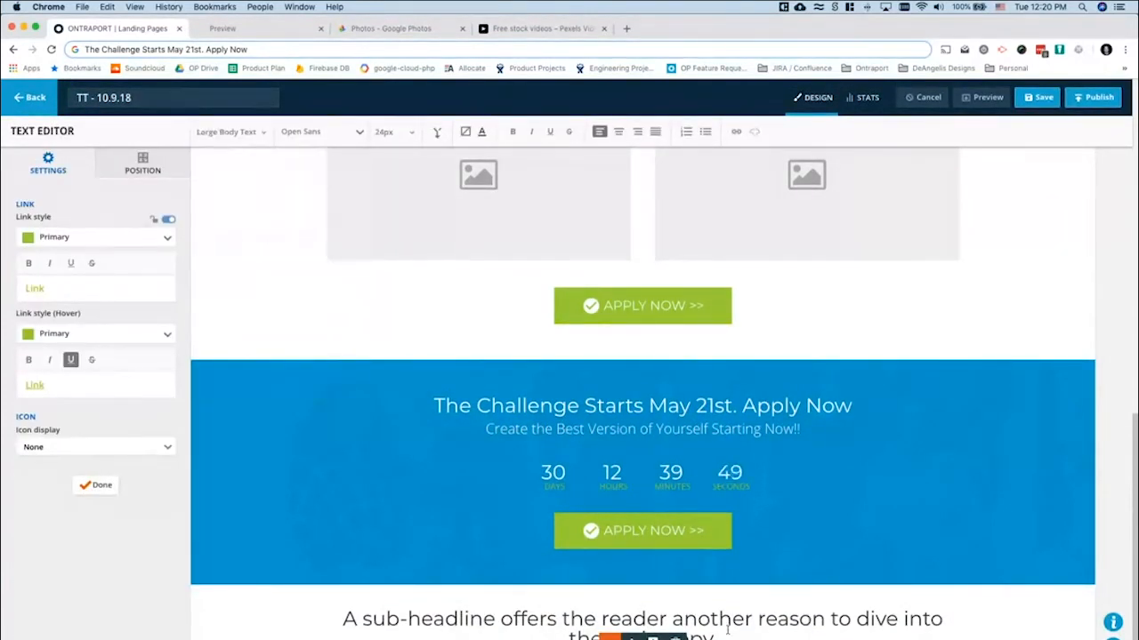
{"action": "left_click", "coordinate": [619, 136]}
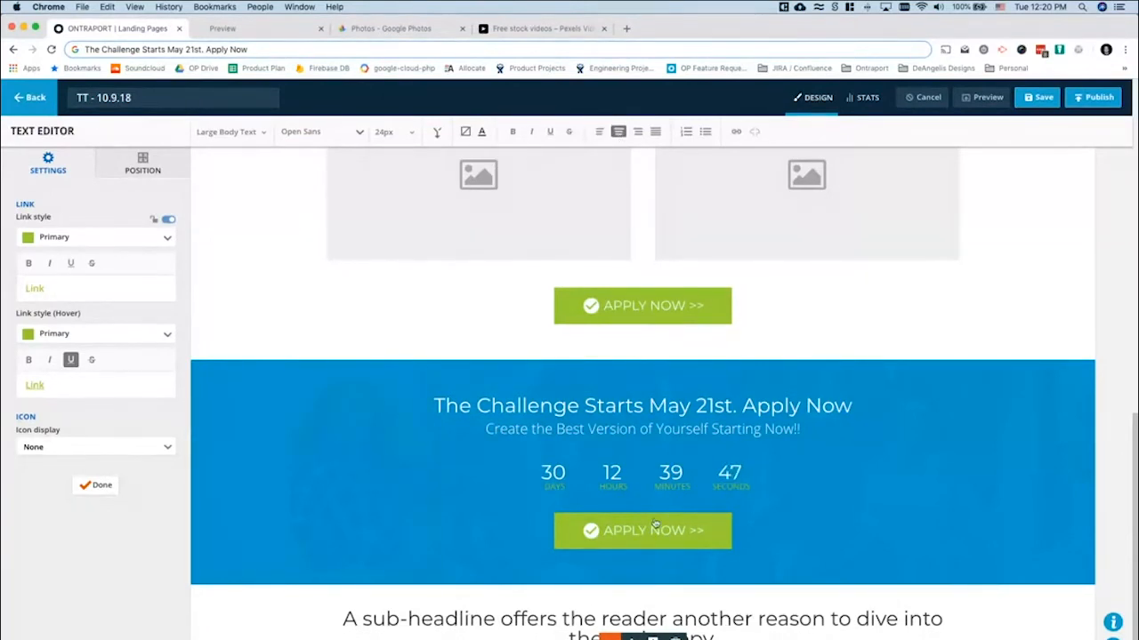
{"action": "left_click", "coordinate": [554, 353]}
{"action": "scroll", "coordinate": [557, 353], "scroll_direction": "down", "scroll_amount": 1}
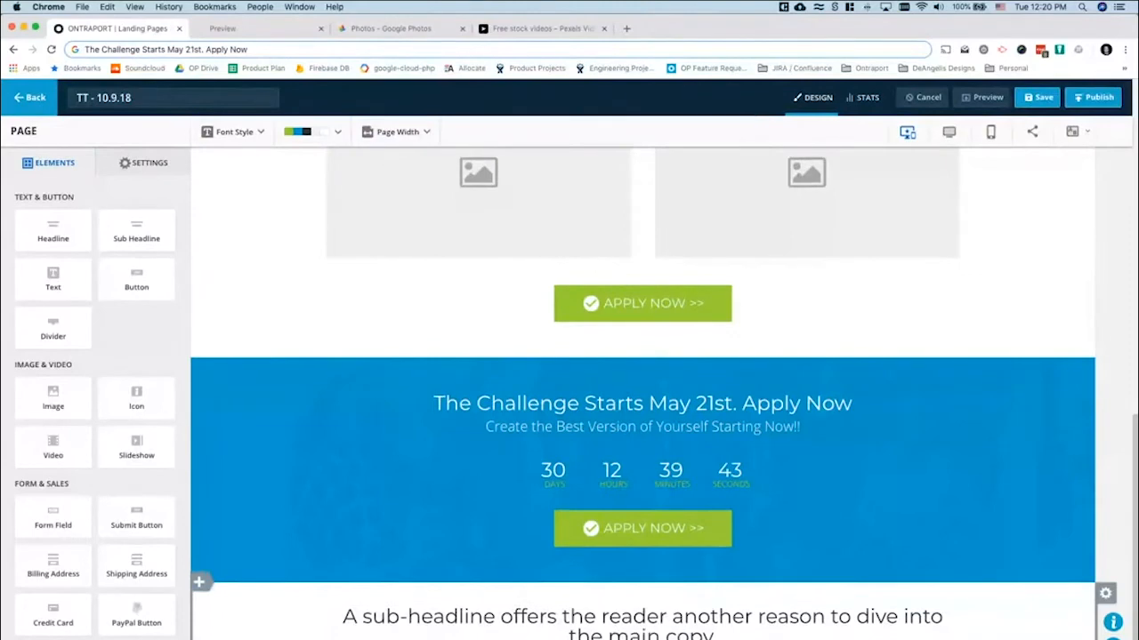
Add a second row beneath the sub-headline and text in the new block and divide it into three columns
{"action": "left_click", "coordinate": [674, 396]}
{"action": "scroll", "coordinate": [534, 432], "scroll_direction": "down", "scroll_amount": 2}
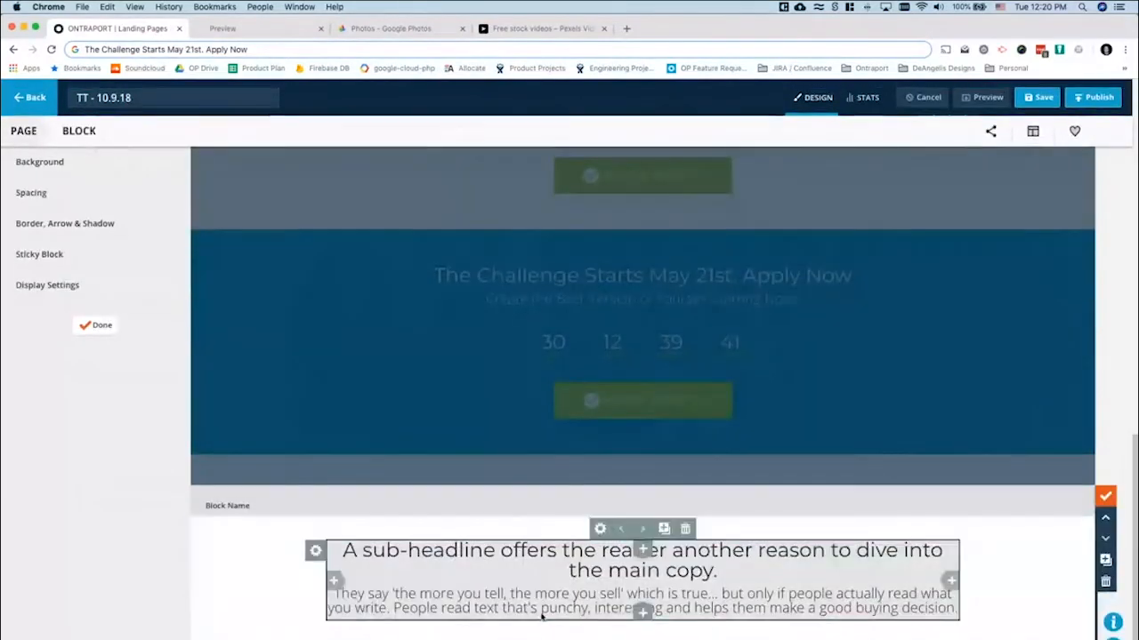
{"action": "scroll", "coordinate": [623, 552], "scroll_direction": "down", "scroll_amount": 2}
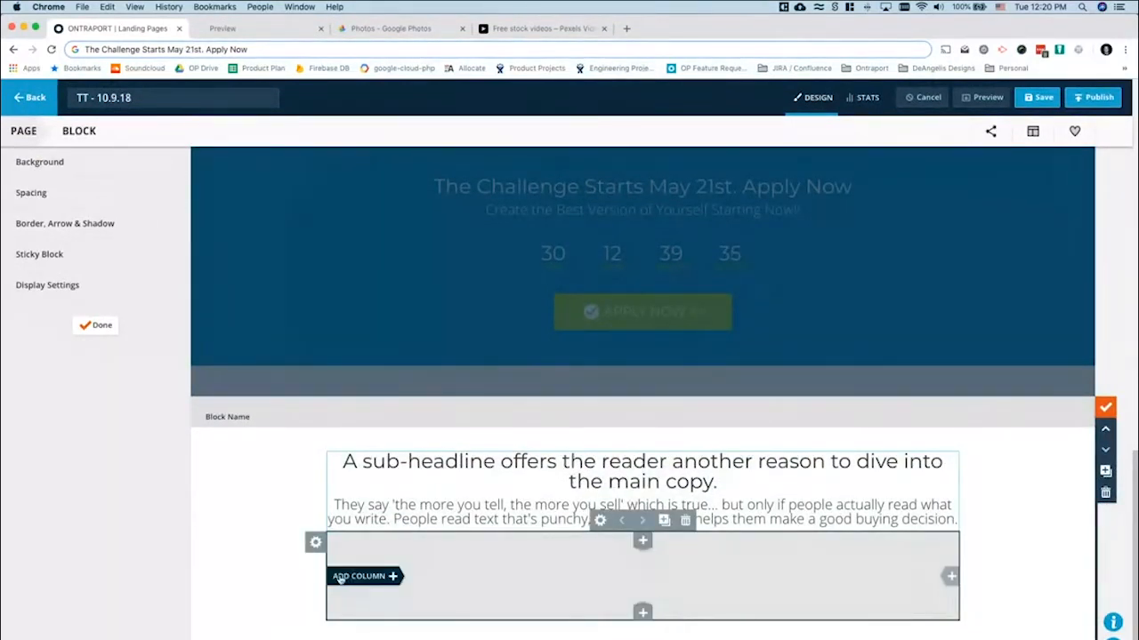
{"action": "left_click", "coordinate": [335, 577]}
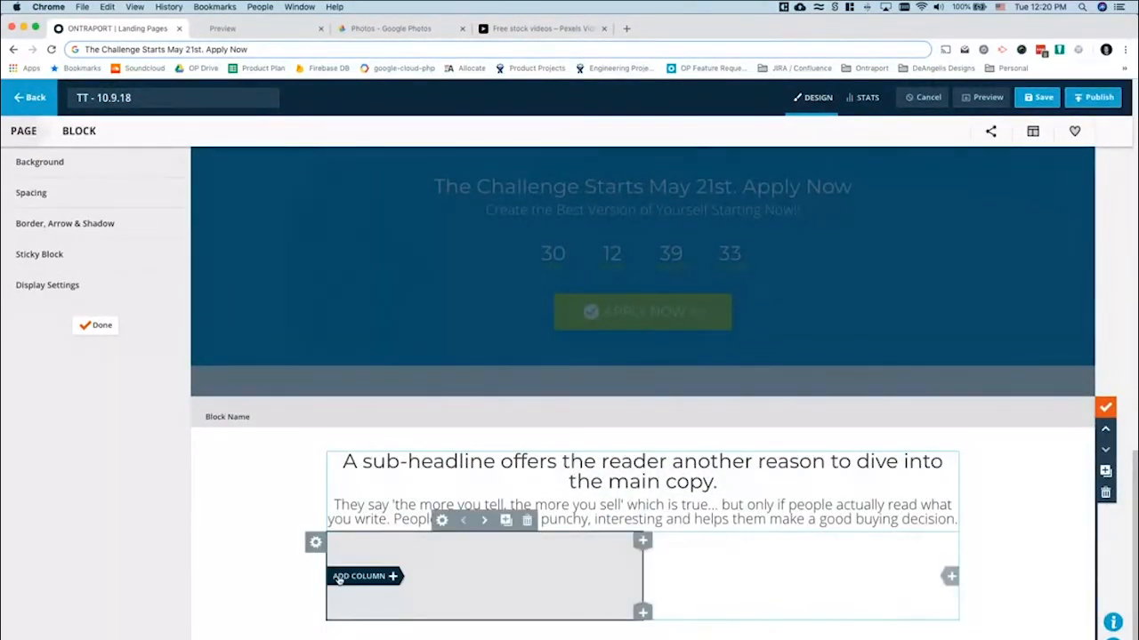
{"action": "left_click", "coordinate": [335, 577]}
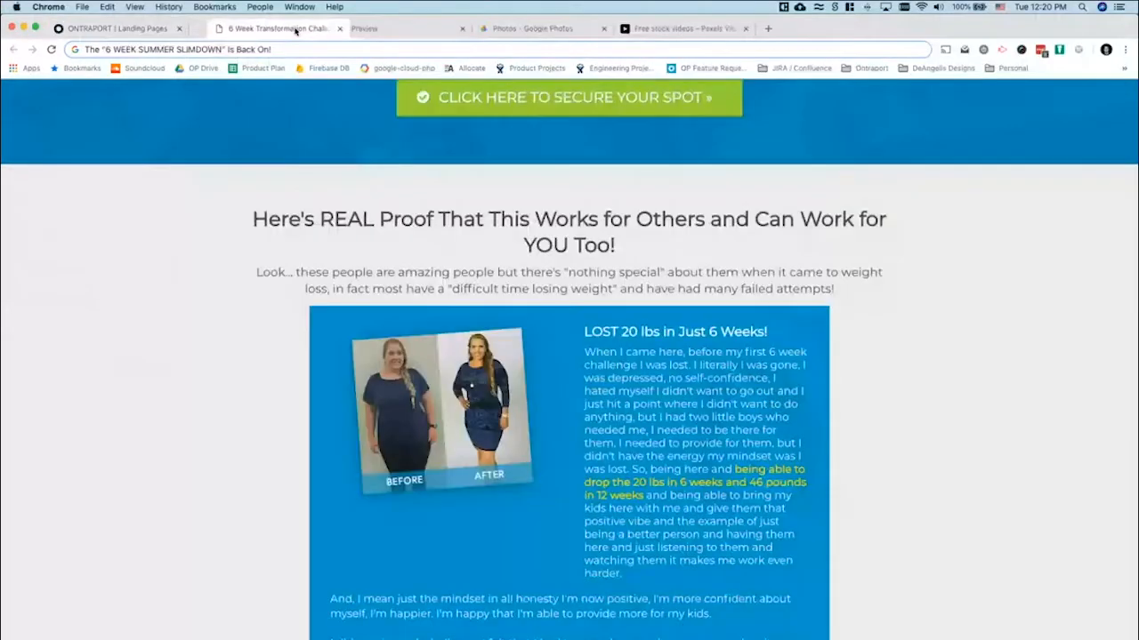
Compare with the original page's testimonial box and narrow both outer columns of the new row so the middle column is wide
{"action": "scroll", "coordinate": [383, 229], "scroll_direction": "down", "scroll_amount": 3}
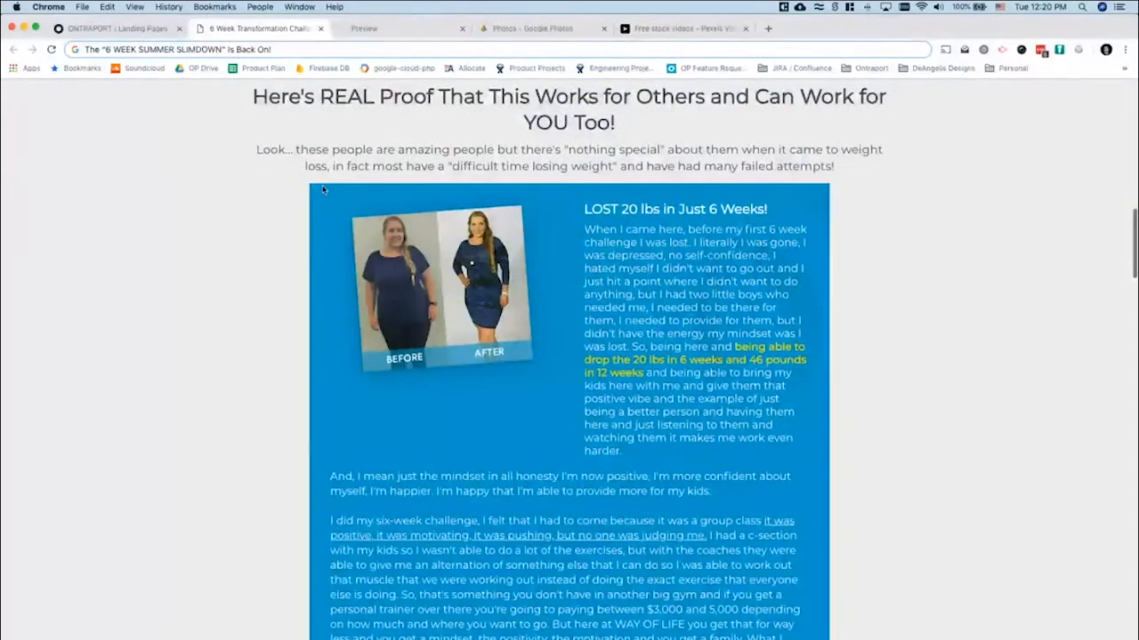
{"action": "scroll", "coordinate": [804, 403], "scroll_direction": "up", "scroll_amount": 3}
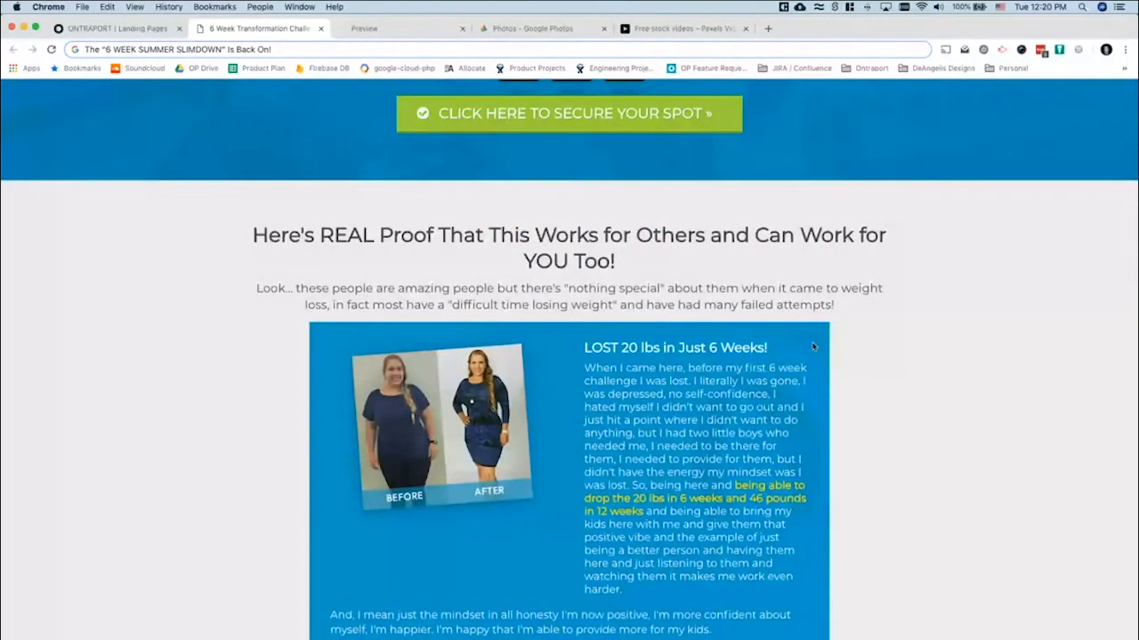
{"action": "left_click", "coordinate": [142, 29]}
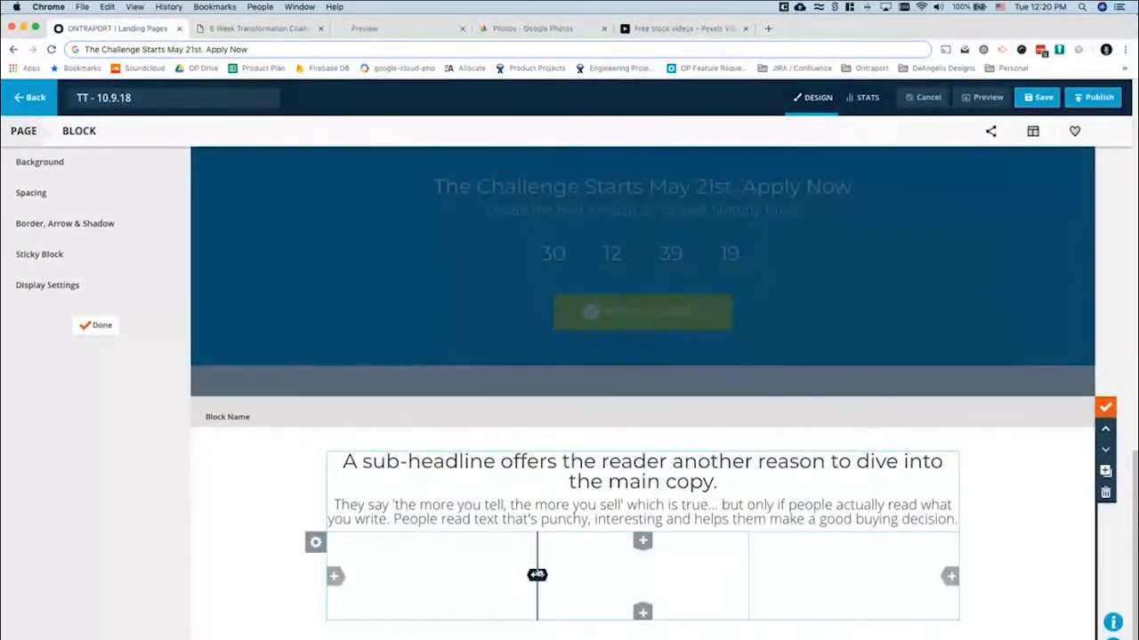
{"action": "left_click_drag", "start_coordinate": [537, 577], "coordinate": [379, 576]}
{"action": "left_click_drag", "start_coordinate": [748, 575], "coordinate": [911, 576]}
Give the wide middle column a solid Complementary color background and finish editing the block
{"action": "left_click", "coordinate": [561, 578]}
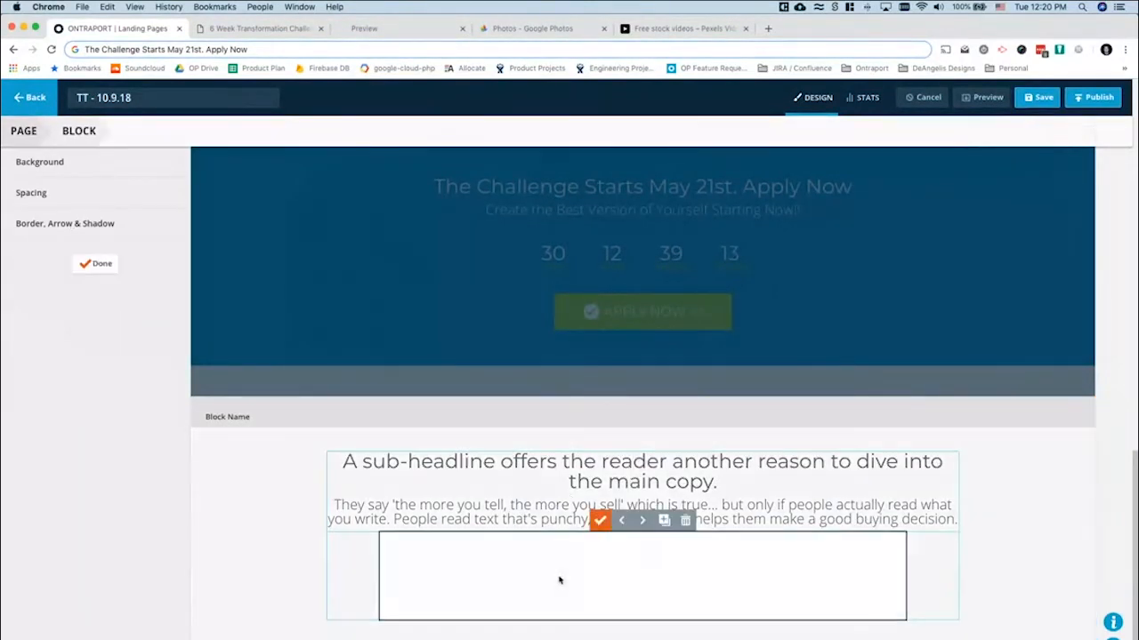
{"action": "left_click", "coordinate": [80, 166]}
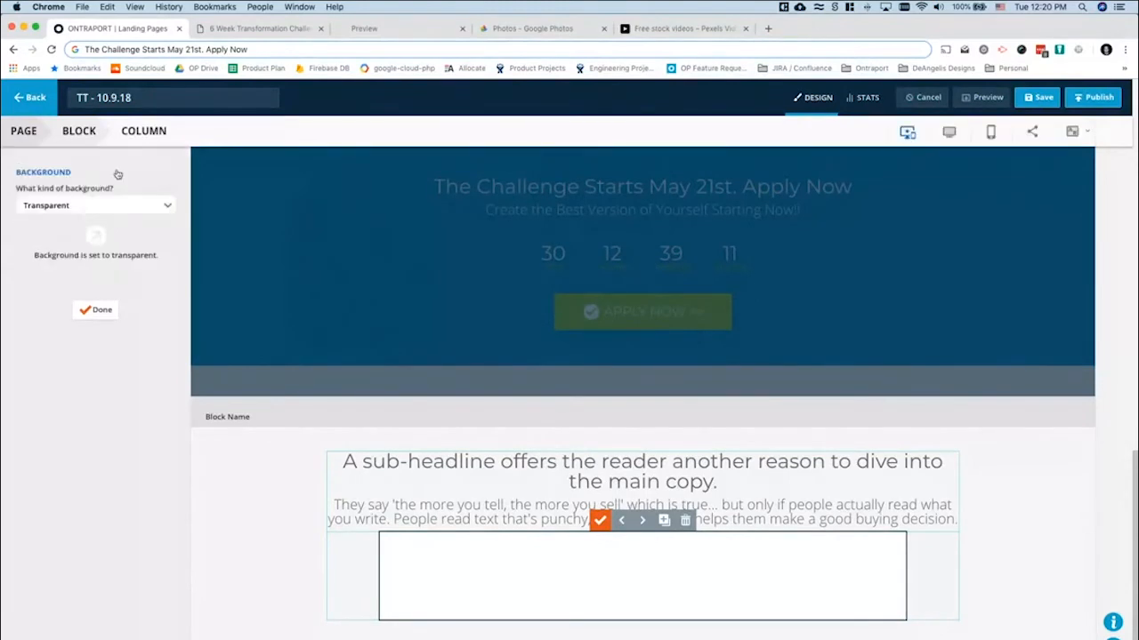
{"action": "left_click", "coordinate": [63, 205]}
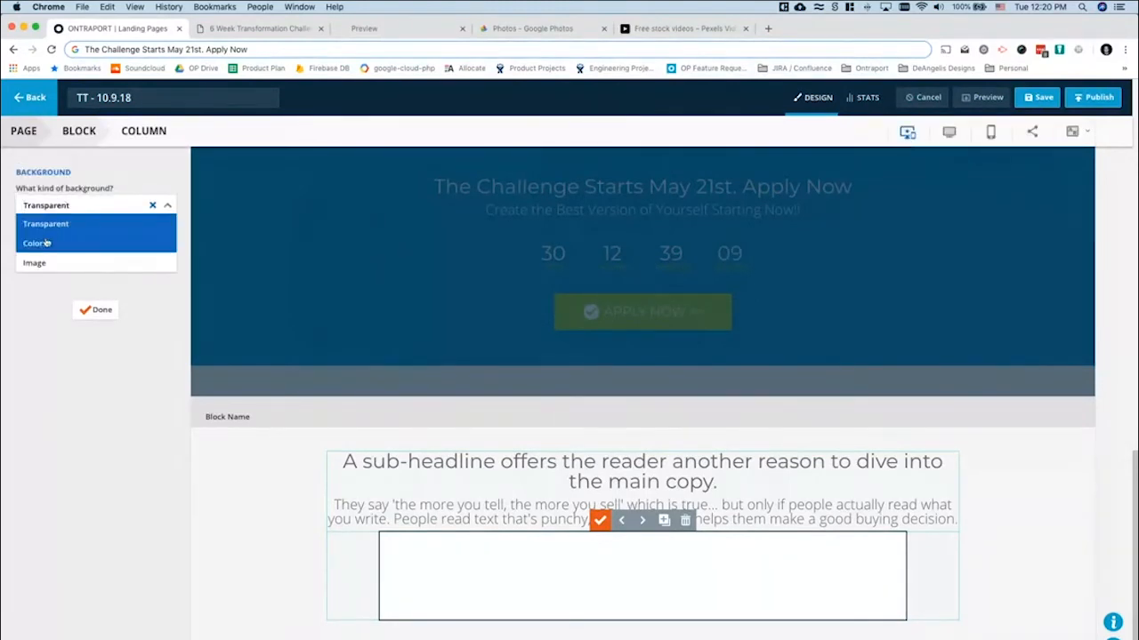
{"action": "left_click", "coordinate": [45, 242]}
{"action": "left_click", "coordinate": [73, 283]}
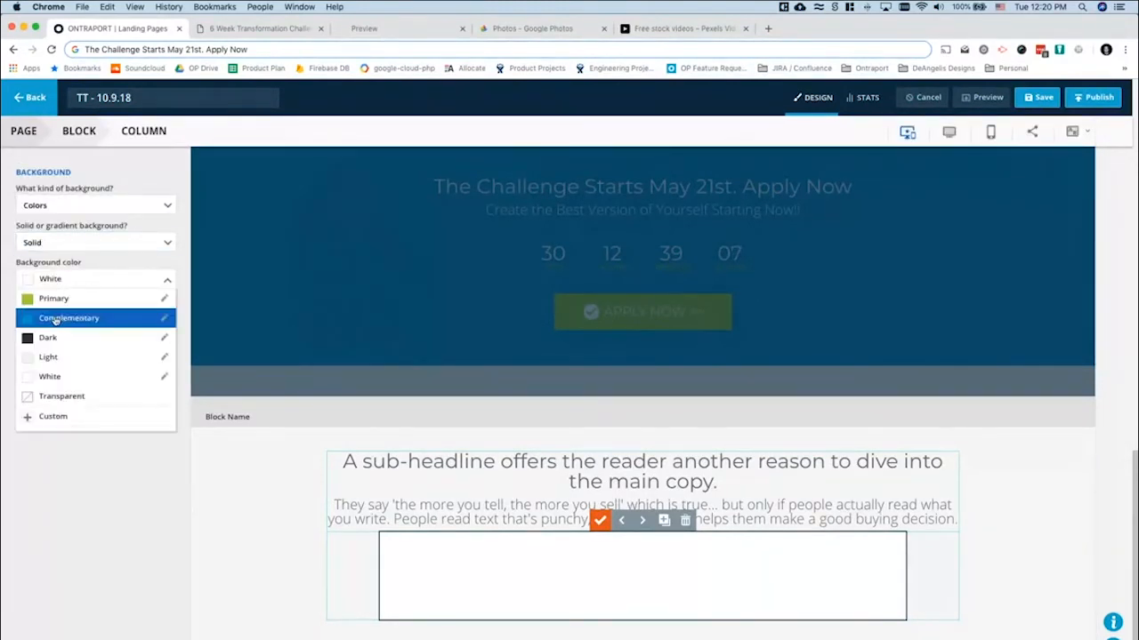
{"action": "left_click", "coordinate": [57, 318]}
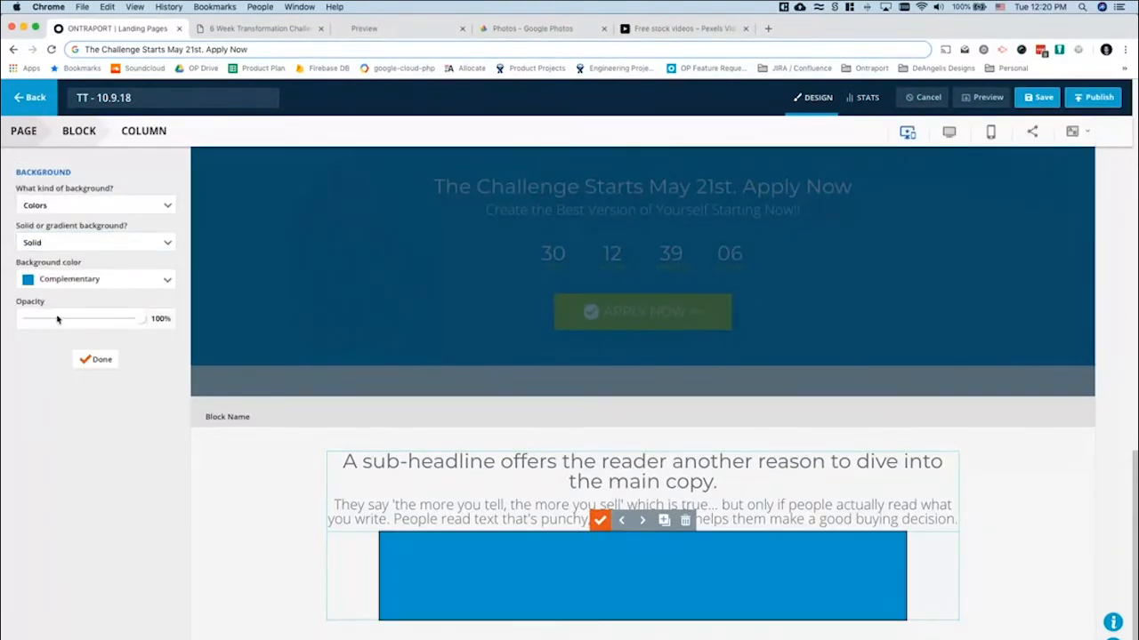
{"action": "left_click", "coordinate": [91, 361]}
{"action": "left_click", "coordinate": [101, 264]}
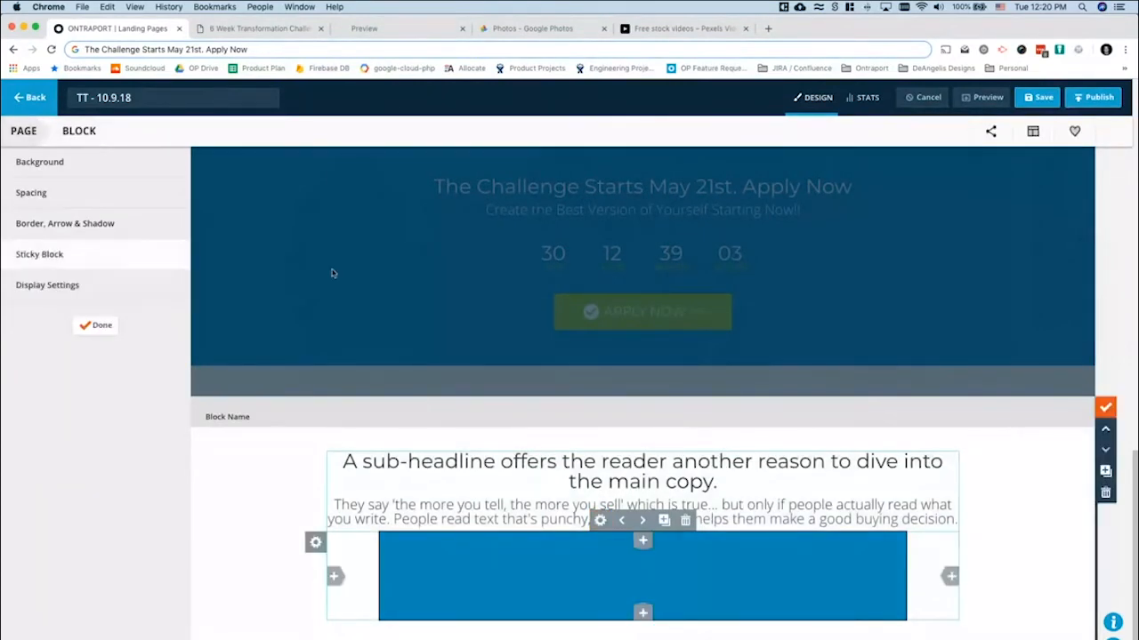
{"action": "left_click", "coordinate": [98, 325]}
{"action": "scroll", "coordinate": [444, 267], "scroll_direction": "up", "scroll_amount": 3}
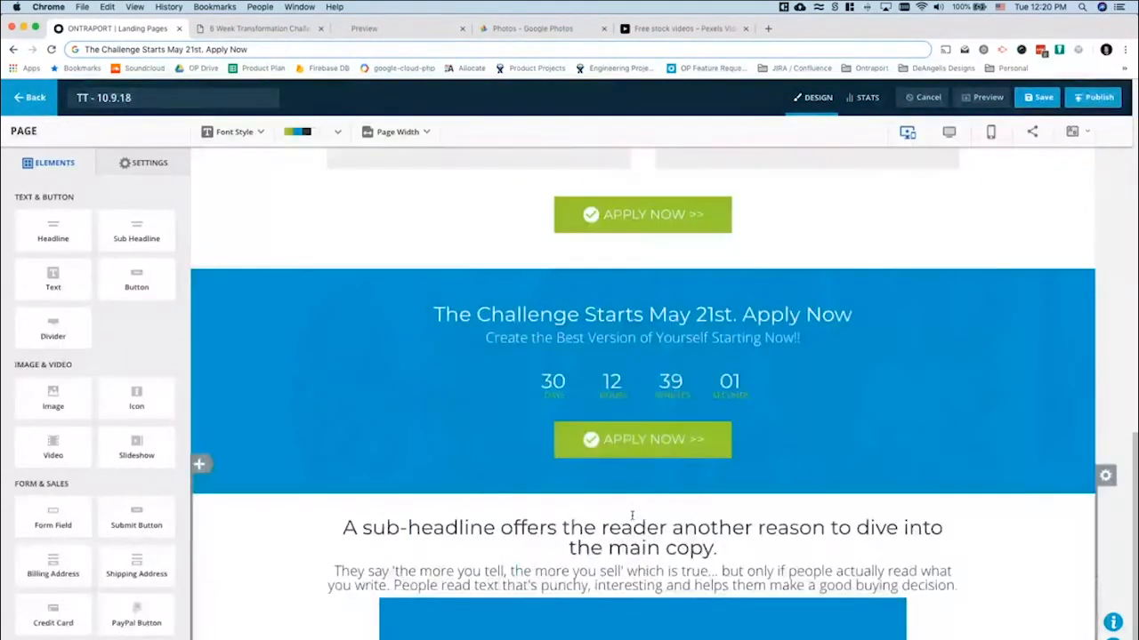
Examine the layout of the blue testimonial box on the original 6 Week Transformation Challenge page
{"action": "left_click", "coordinate": [234, 30]}
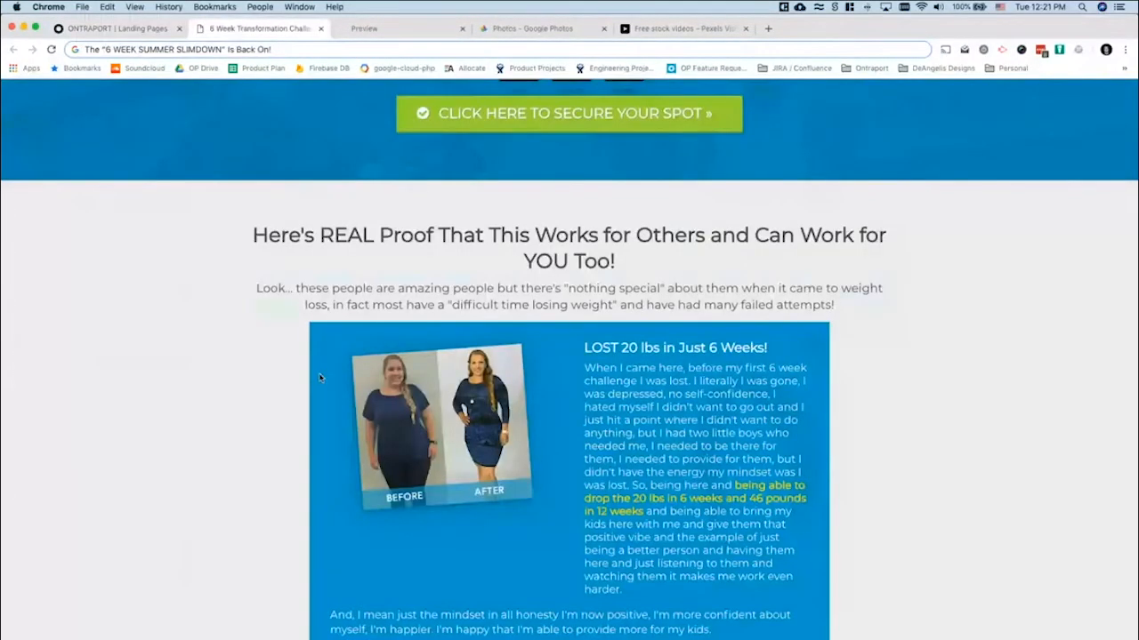
{"action": "scroll", "coordinate": [688, 99], "scroll_direction": "down", "scroll_amount": 5}
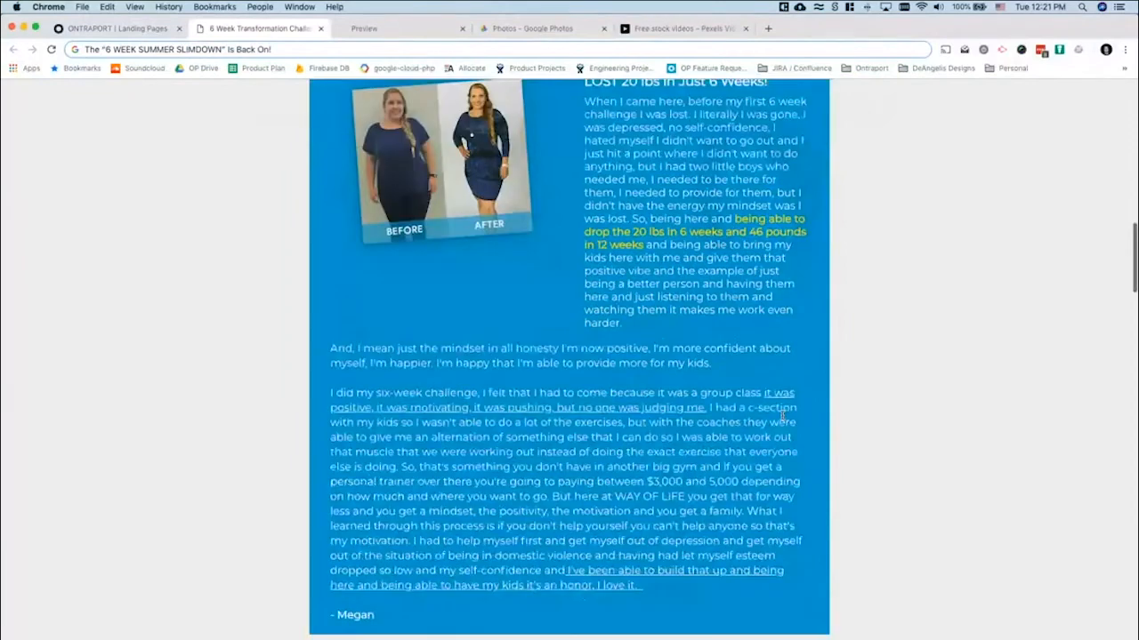
{"action": "scroll", "coordinate": [448, 402], "scroll_direction": "up", "scroll_amount": 2}
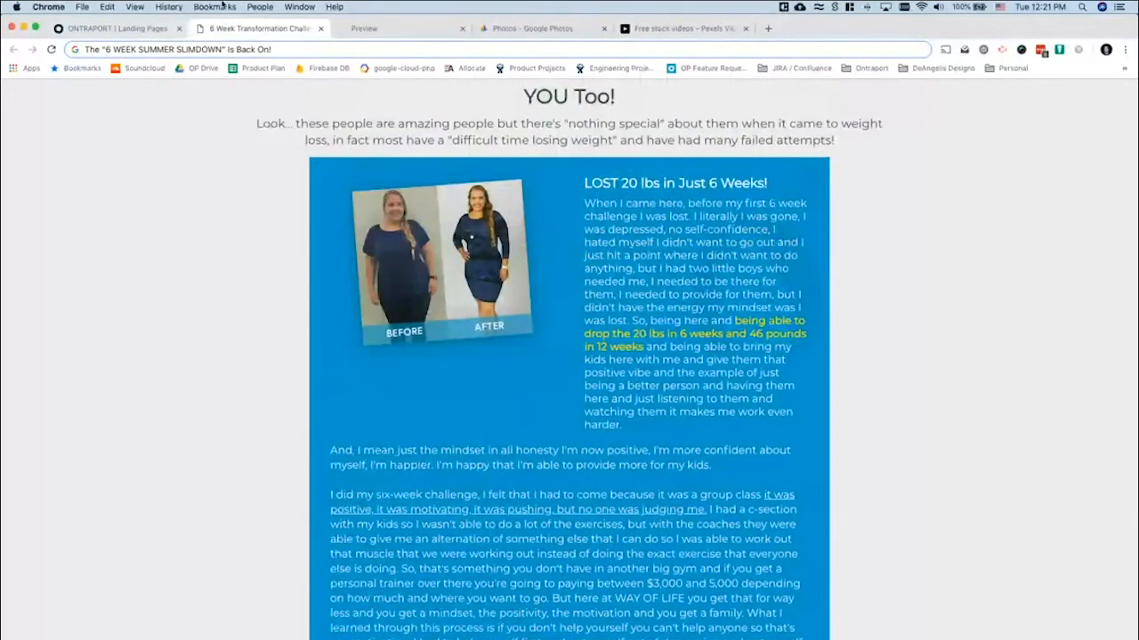
{"action": "left_click", "coordinate": [107, 28]}
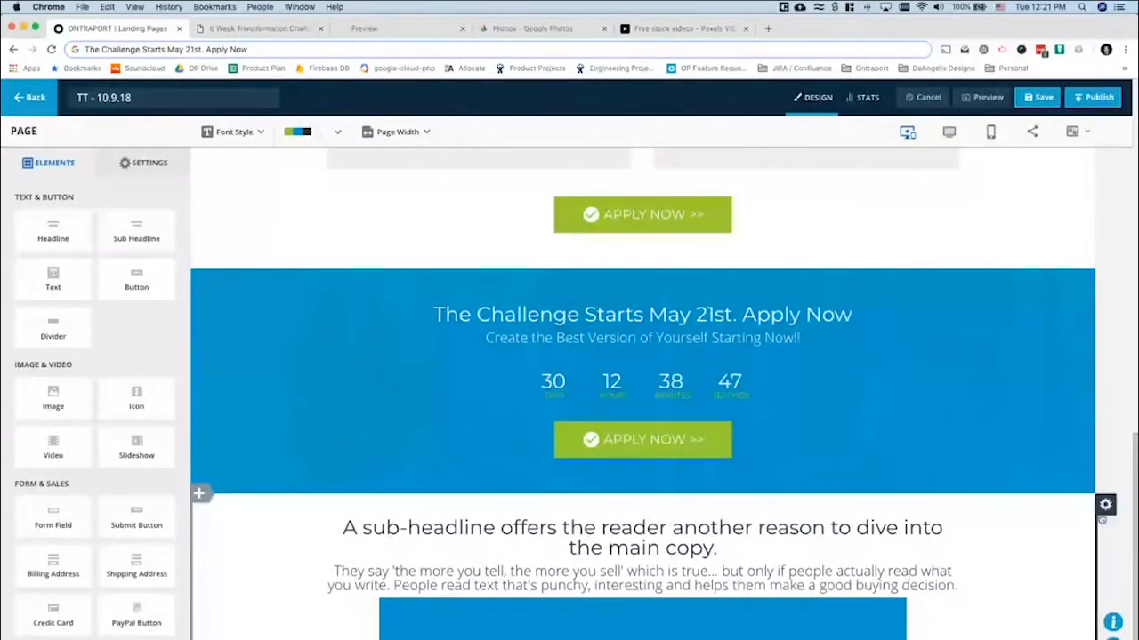
Duplicate the blue column's row beneath itself and split the upper row's wide middle area into two equal columns
{"action": "left_click", "coordinate": [1104, 505]}
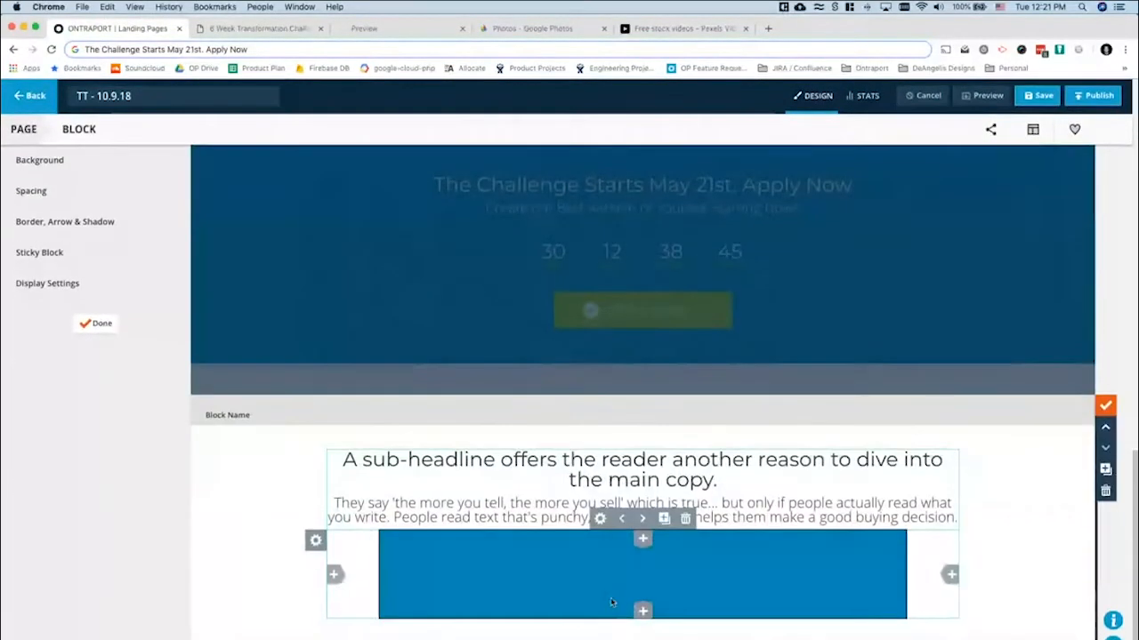
{"action": "left_click", "coordinate": [229, 30]}
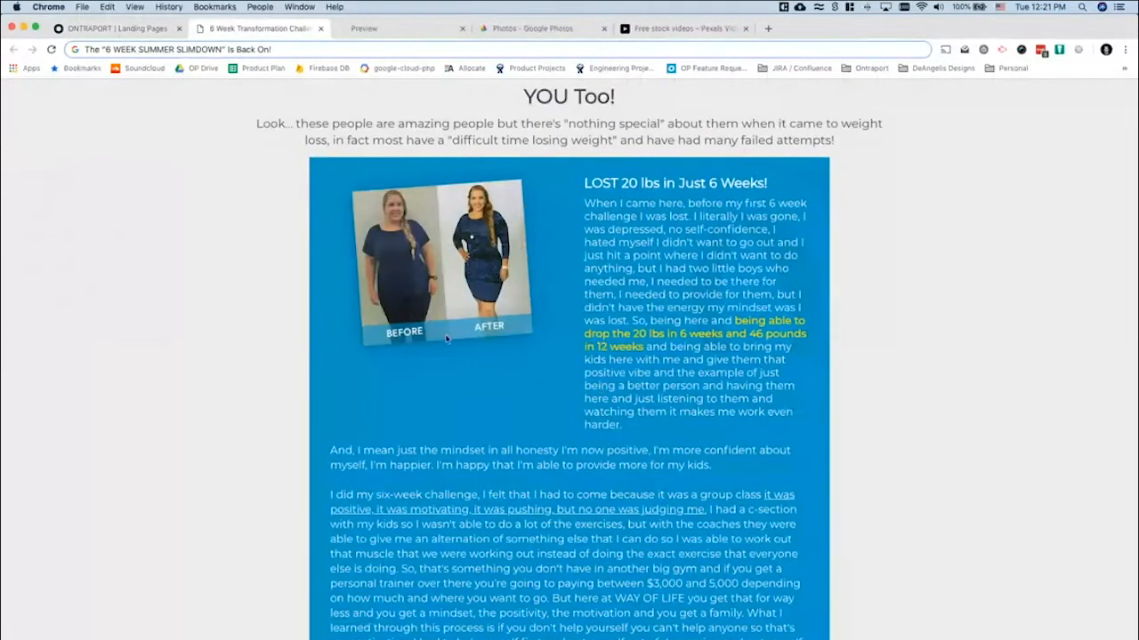
{"action": "scroll", "coordinate": [514, 390], "scroll_direction": "down", "scroll_amount": 5}
{"action": "scroll", "coordinate": [514, 388], "scroll_direction": "up", "scroll_amount": 5}
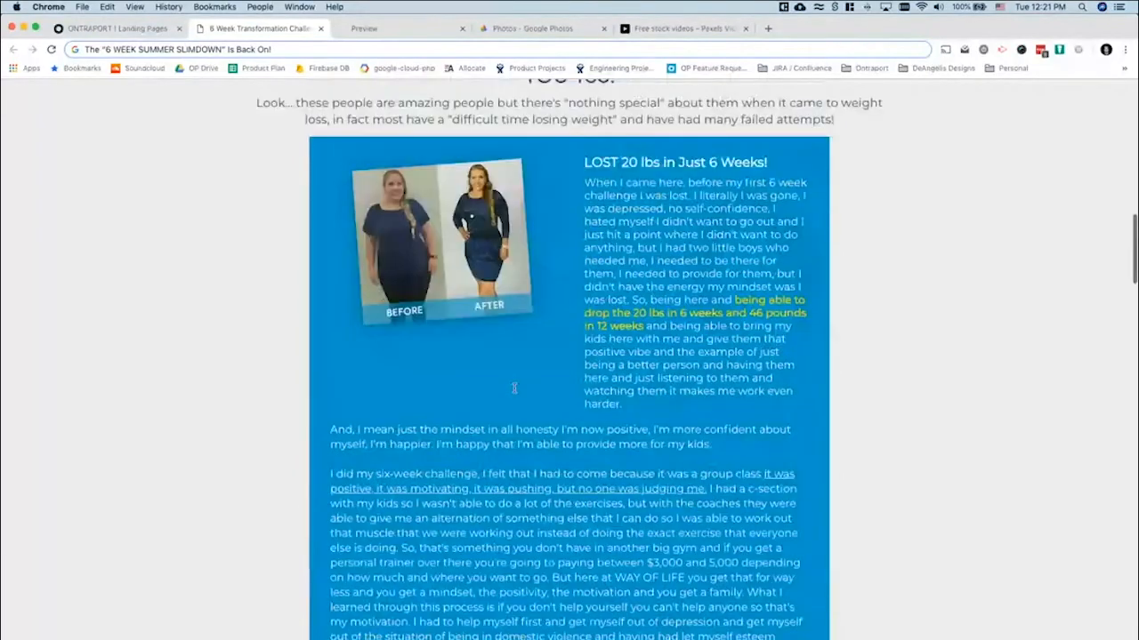
{"action": "scroll", "coordinate": [514, 388], "scroll_direction": "up", "scroll_amount": 1}
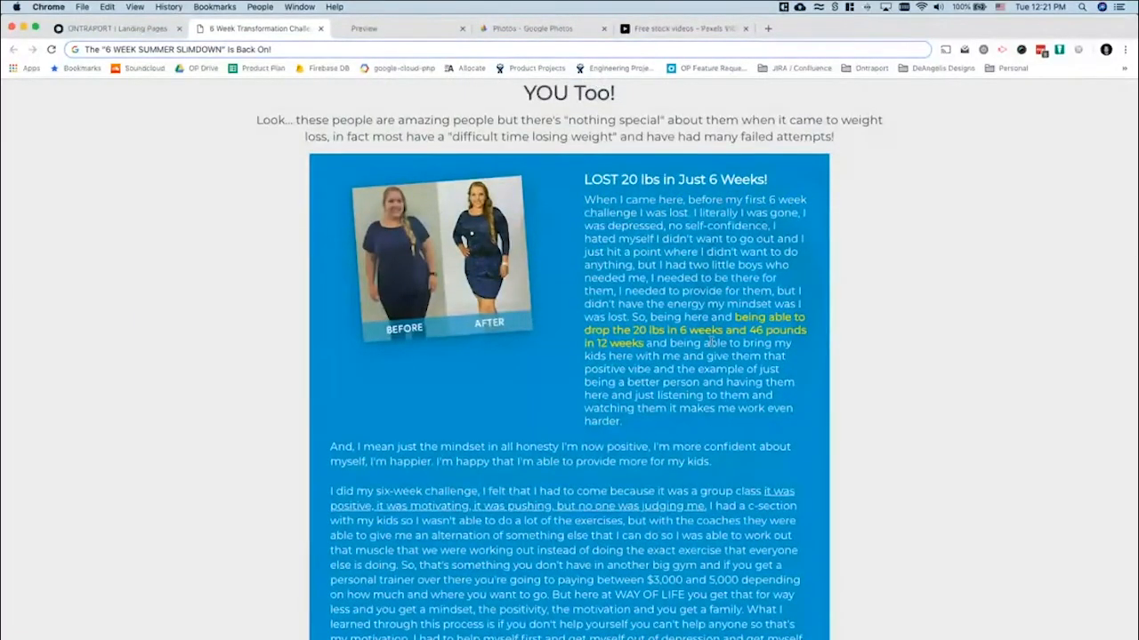
{"action": "left_click", "coordinate": [133, 29]}
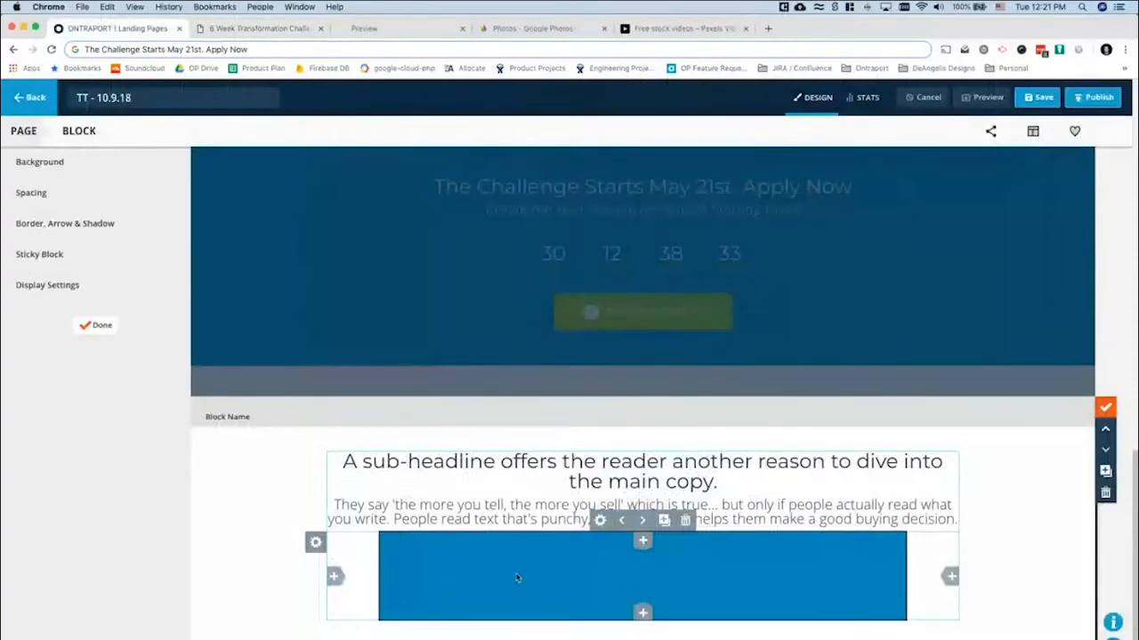
{"action": "left_click", "coordinate": [316, 607]}
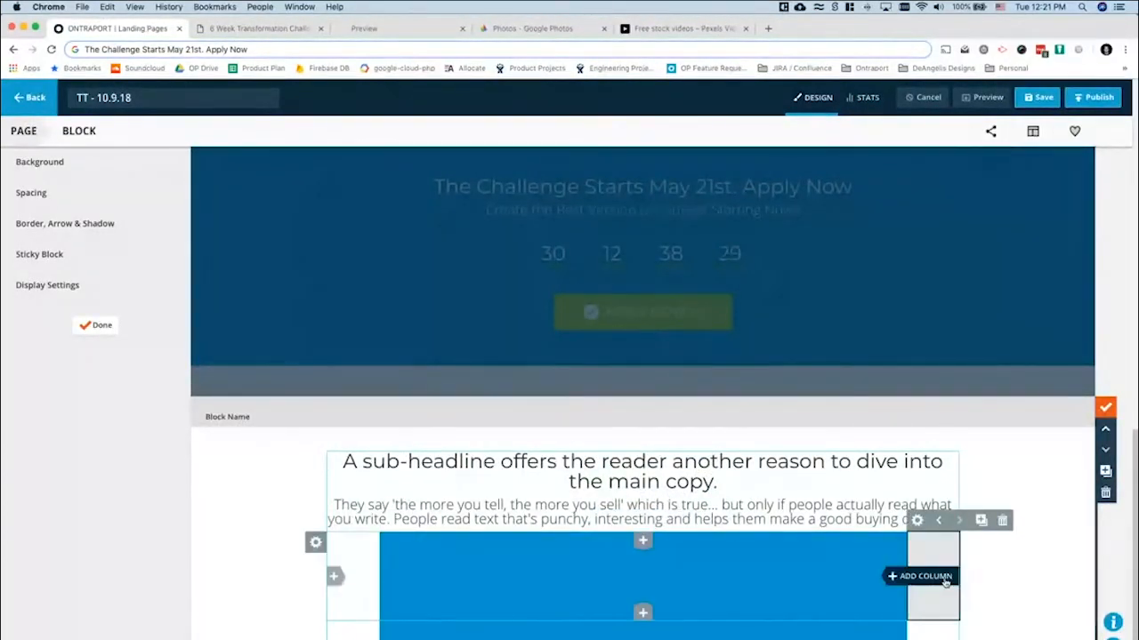
{"action": "left_click", "coordinate": [925, 576]}
{"action": "left_click_drag", "start_coordinate": [851, 575], "coordinate": [642, 575]}
Give the upper row's new white column a solid Complementary color background and finish editing the block
{"action": "left_click", "coordinate": [717, 570]}
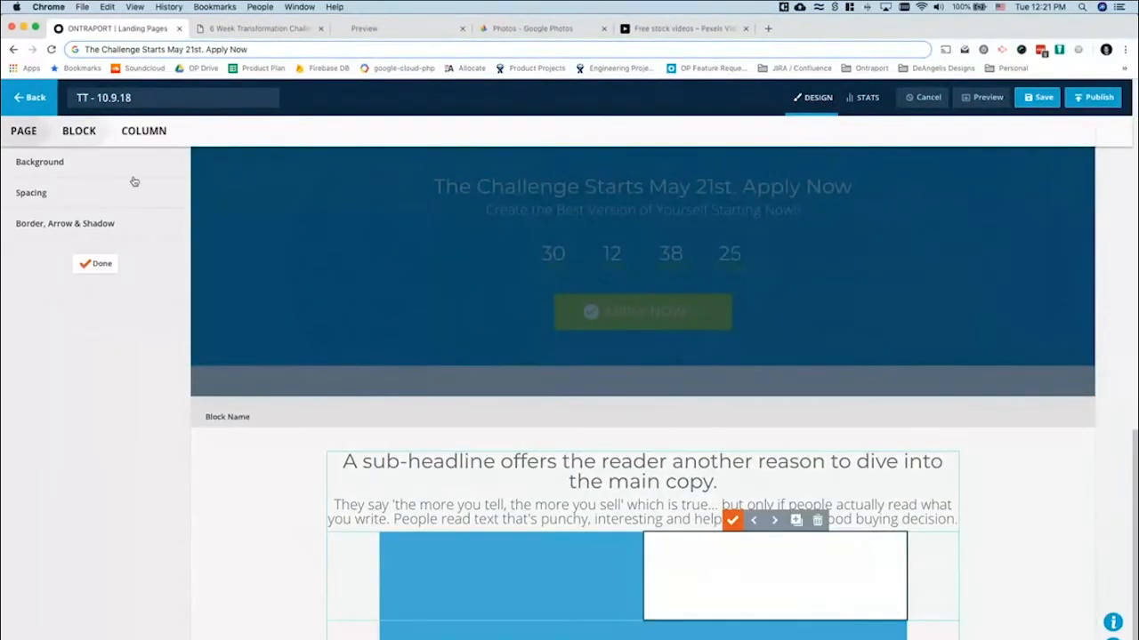
{"action": "left_click", "coordinate": [140, 173]}
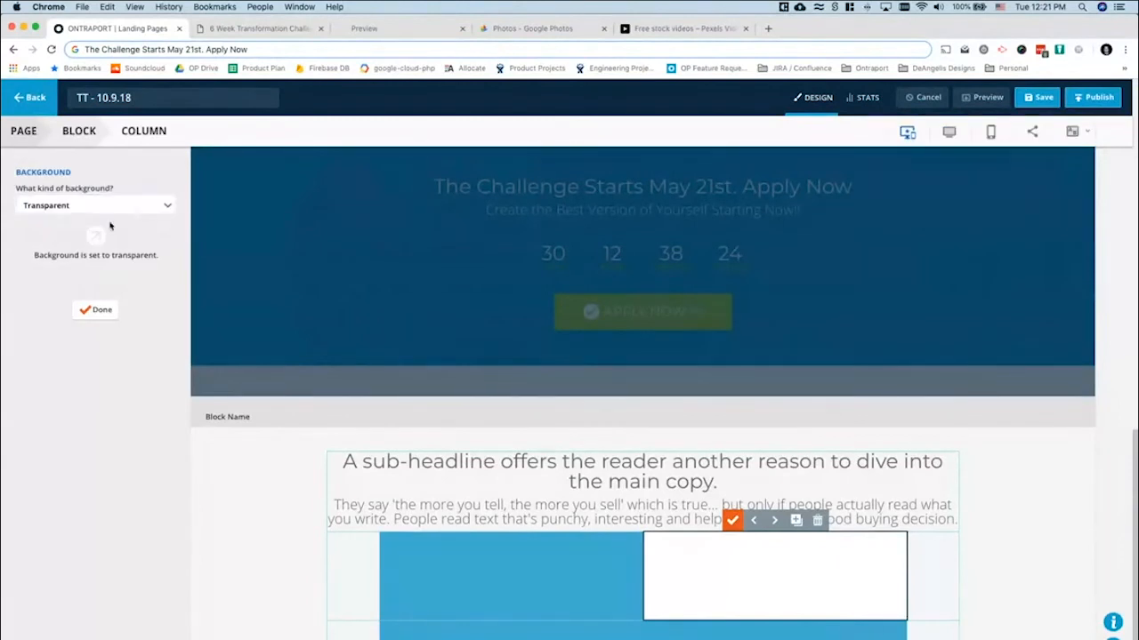
{"action": "left_click", "coordinate": [77, 205]}
{"action": "left_click", "coordinate": [79, 240]}
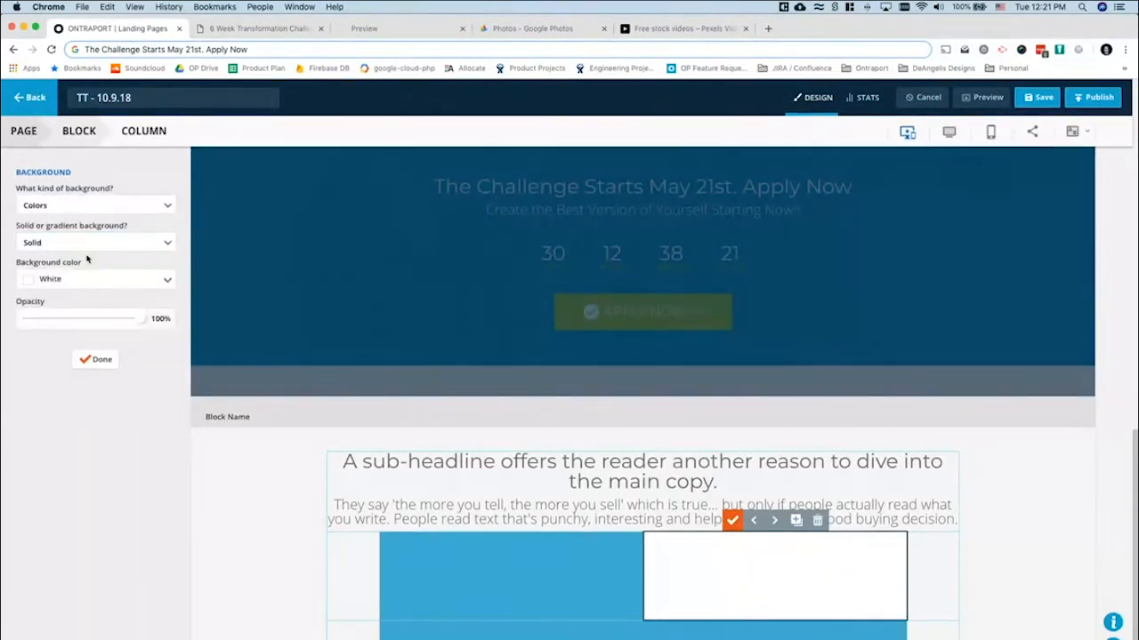
{"action": "left_click", "coordinate": [51, 281]}
{"action": "left_click", "coordinate": [64, 320]}
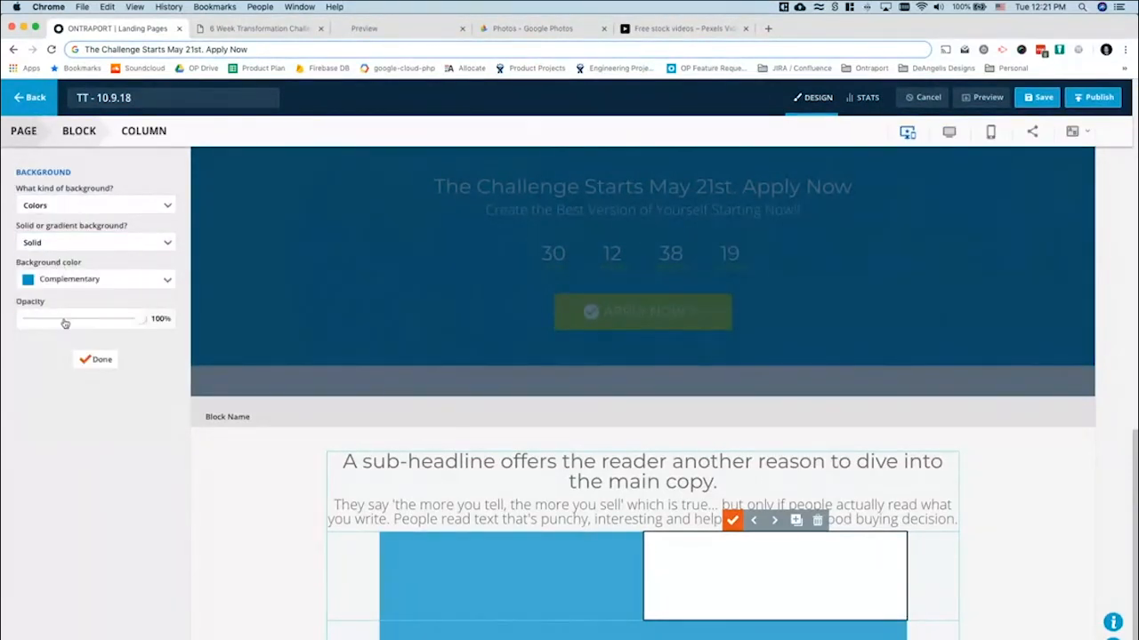
{"action": "left_click", "coordinate": [96, 360]}
{"action": "left_click", "coordinate": [92, 266]}
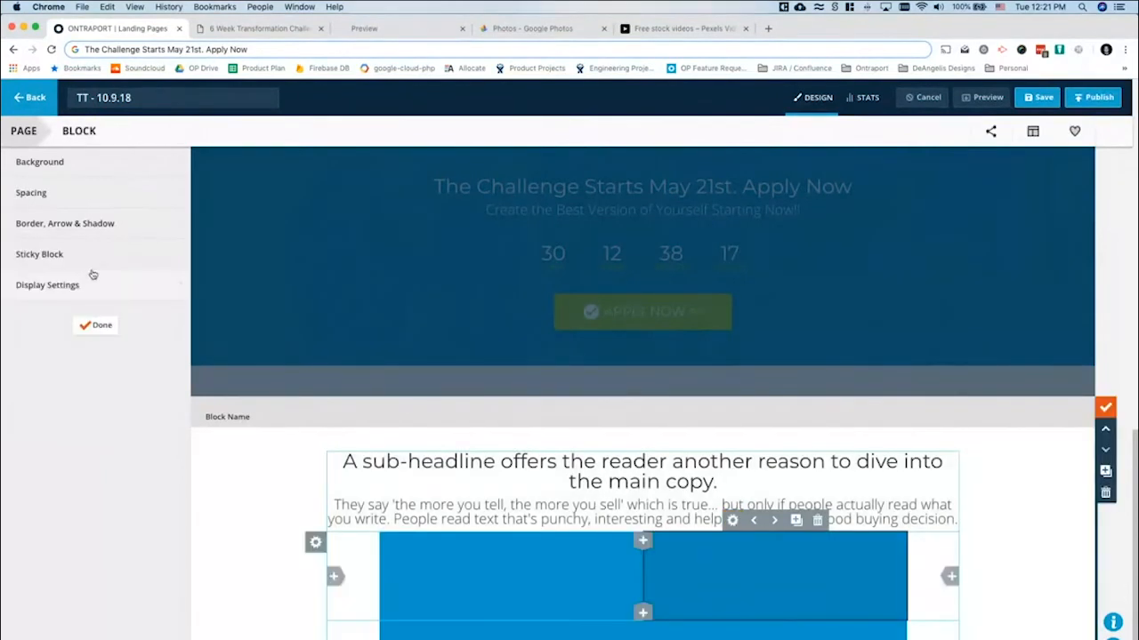
{"action": "left_click", "coordinate": [96, 325]}
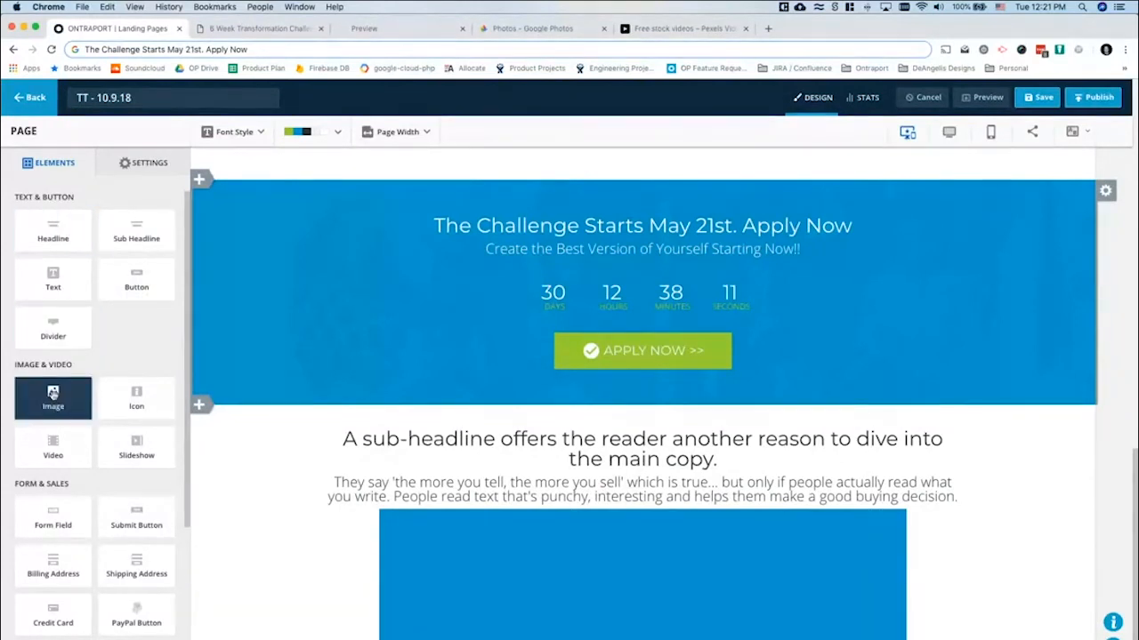
Place an Image element in the upper row's left blue column and check the original page's testimonial layout
{"action": "left_click_drag", "start_coordinate": [53, 393], "coordinate": [503, 547]}
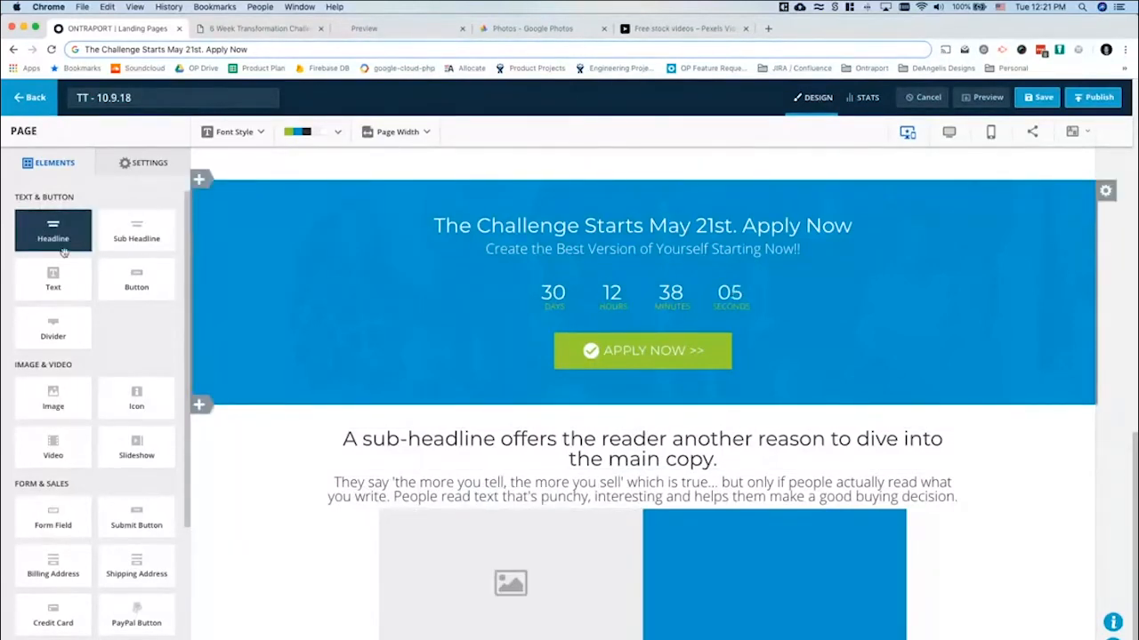
{"action": "left_click", "coordinate": [281, 30]}
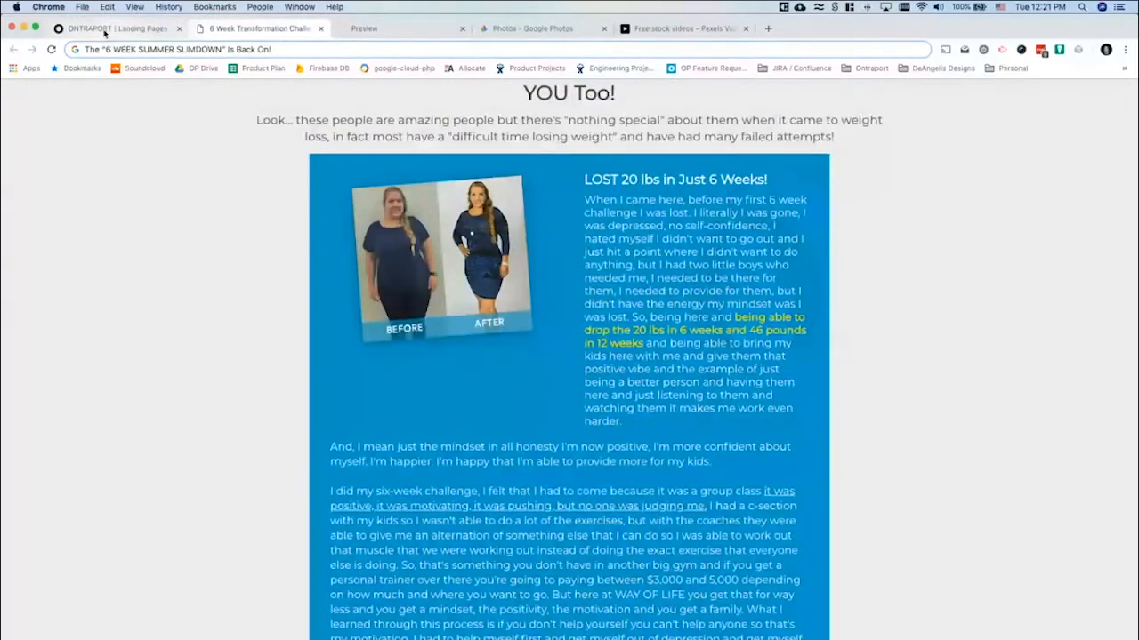
{"action": "left_click", "coordinate": [151, 28]}
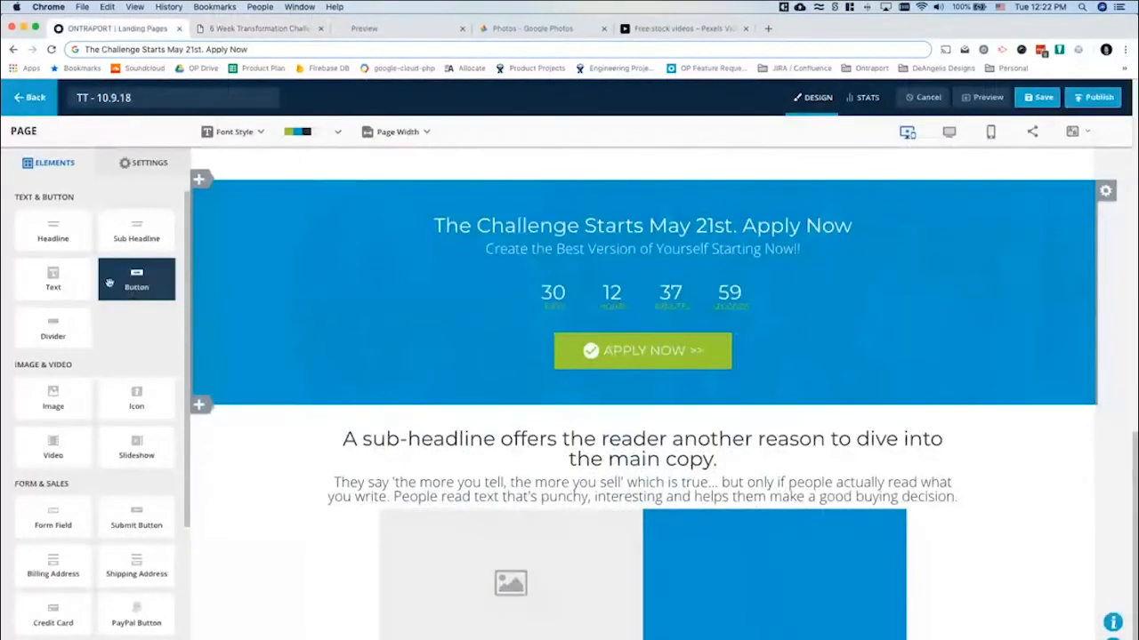
Add a sub-headline element to the blue column beside the image placeholder and give its text the Sub Headline 2 style
{"action": "left_click_drag", "start_coordinate": [136, 230], "coordinate": [706, 561]}
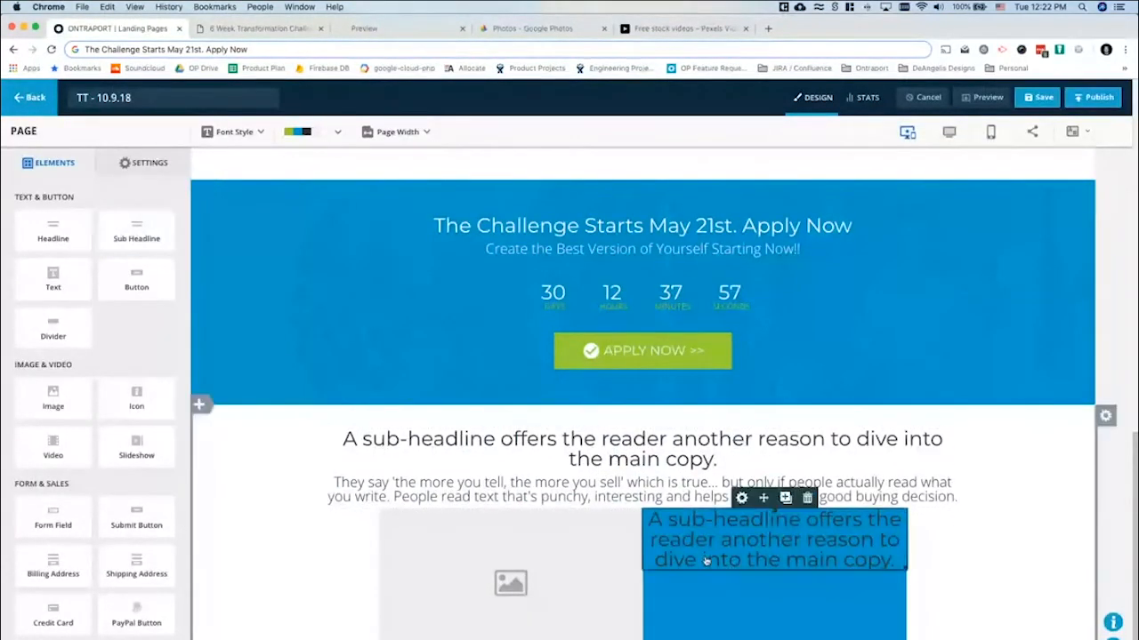
{"action": "double_click", "coordinate": [705, 561]}
{"action": "left_click", "coordinate": [243, 135]}
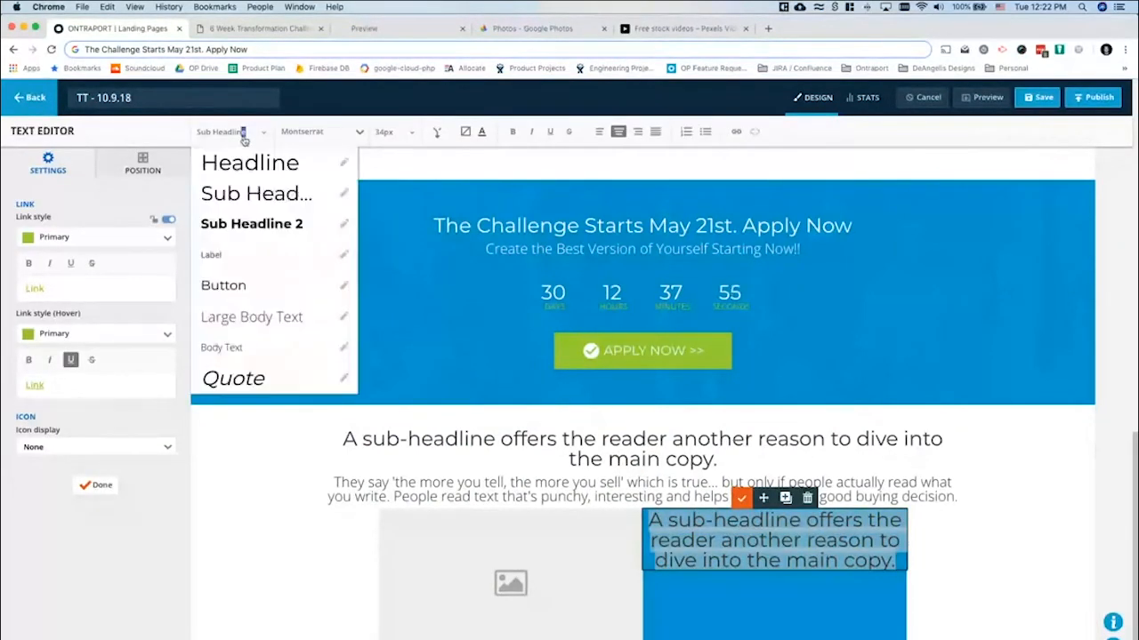
{"action": "left_click", "coordinate": [237, 222]}
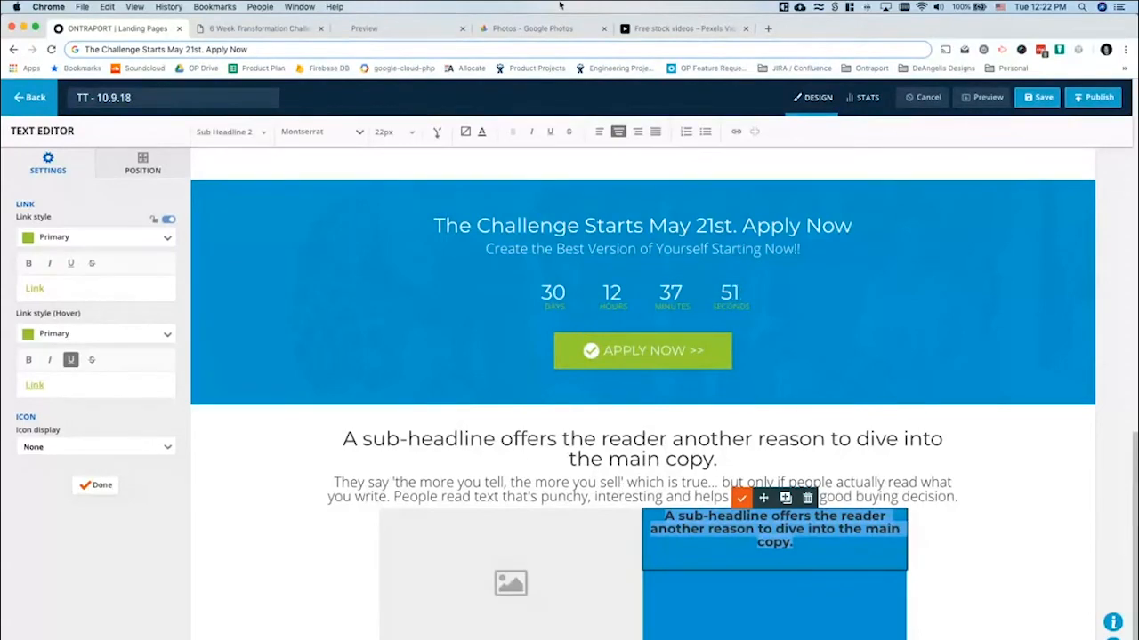
Replace the new sub-headline's placeholder text with "LOST 20 lbs in Just 6 Weeks!" copied from the 6 Week Transformation Challenge page
{"action": "left_click", "coordinate": [272, 32]}
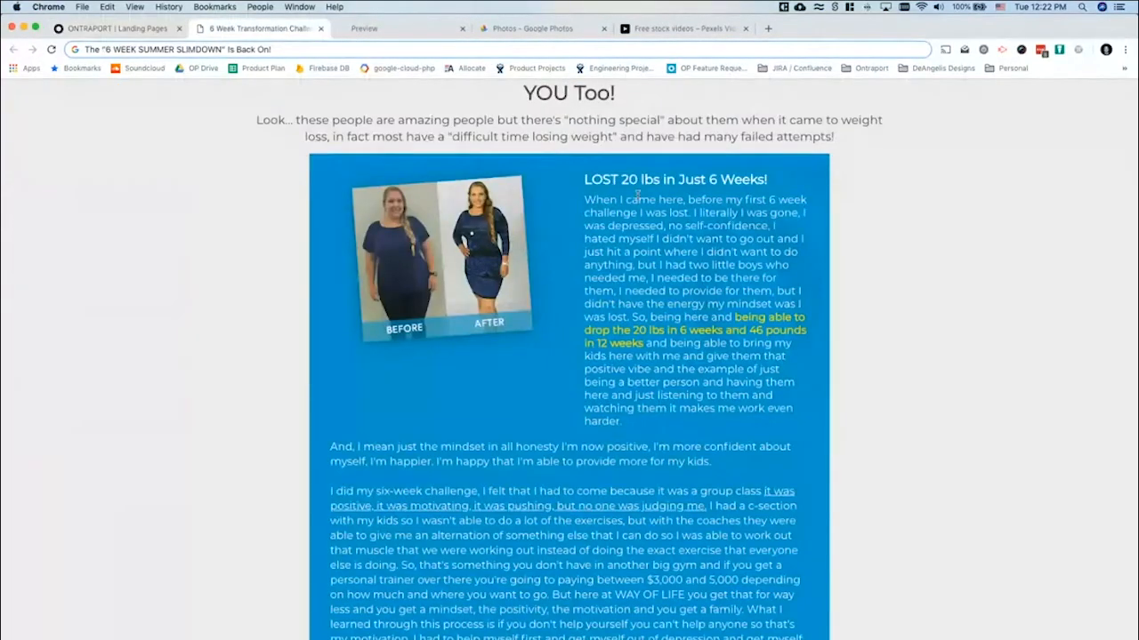
{"action": "triple_click", "coordinate": [615, 180]}
{"action": "key", "text": "super+c"}
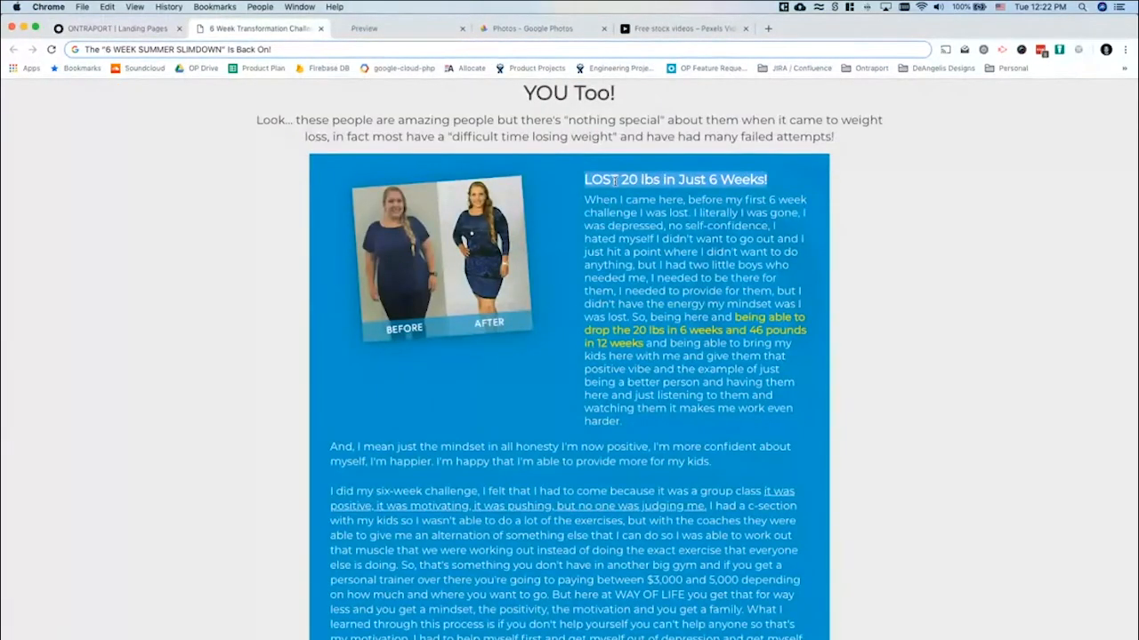
{"action": "left_click", "coordinate": [97, 28]}
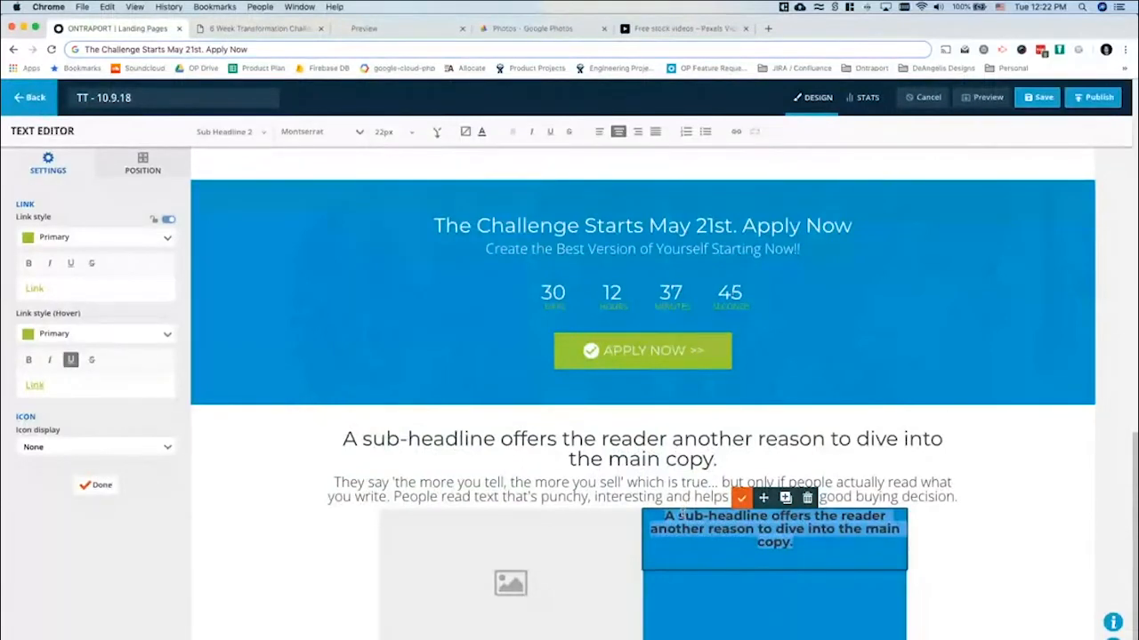
{"action": "key", "text": "super+v"}
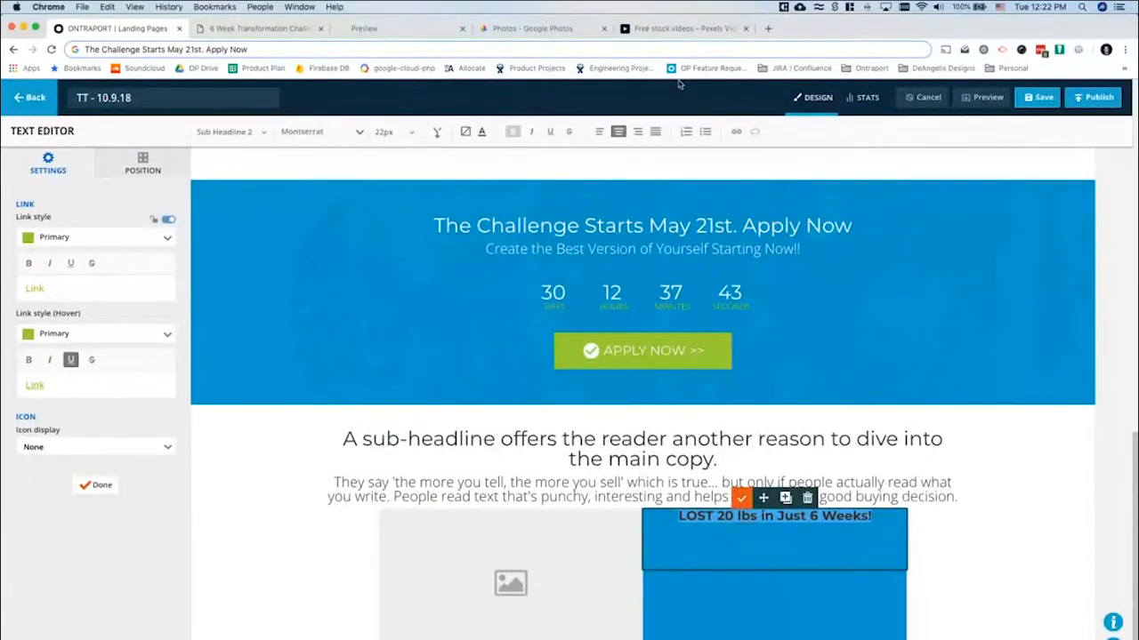
Color the "LOST 20 lbs in Just 6 Weeks!" sub-headline White and finish editing its text
{"action": "left_click", "coordinate": [482, 132]}
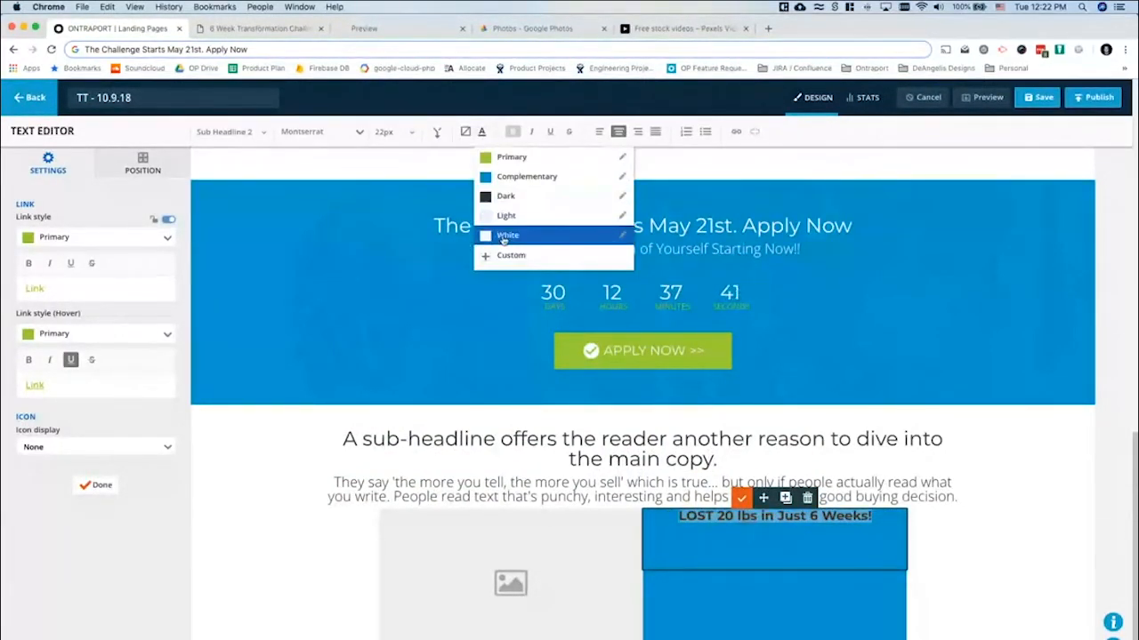
{"action": "left_click", "coordinate": [516, 234]}
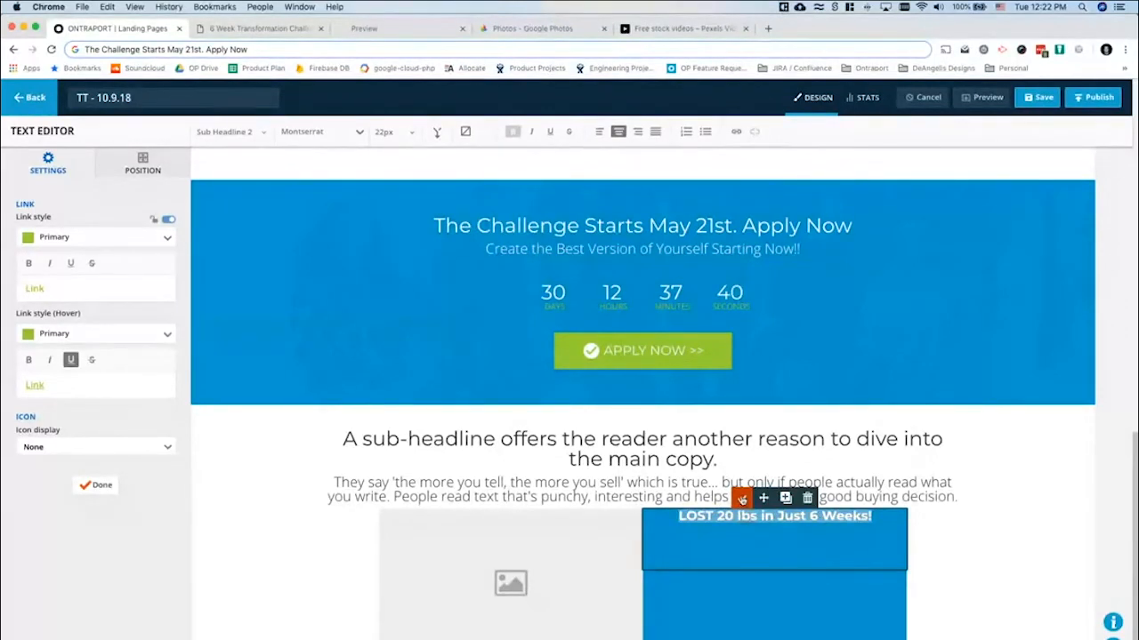
{"action": "left_click", "coordinate": [679, 600]}
Check the spacing on the reference page, then unlink the sub-headline column's vertical padding and set its top padding to 25 px
{"action": "scroll", "coordinate": [679, 600], "scroll_direction": "down", "scroll_amount": 2}
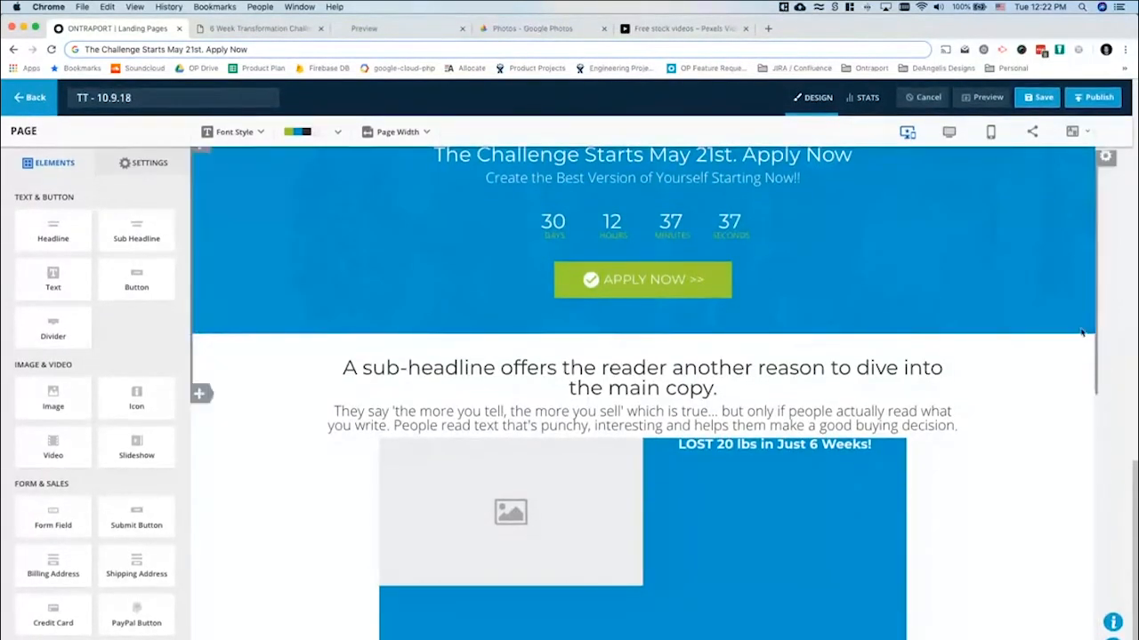
{"action": "left_click", "coordinate": [1105, 345]}
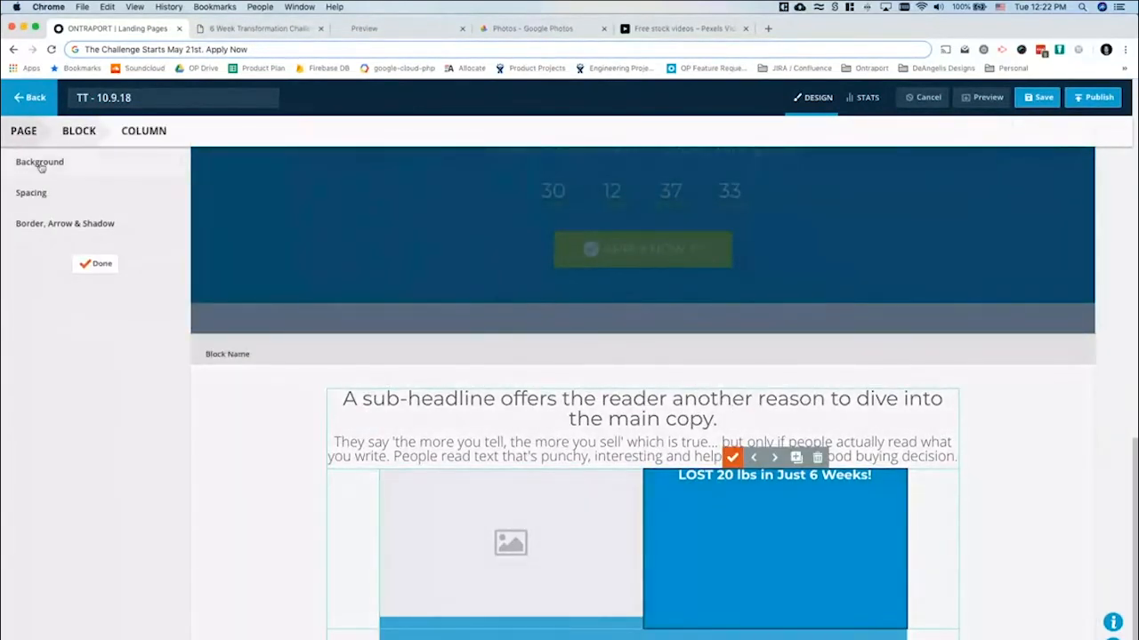
{"action": "left_click", "coordinate": [31, 192]}
{"action": "left_click", "coordinate": [245, 28]}
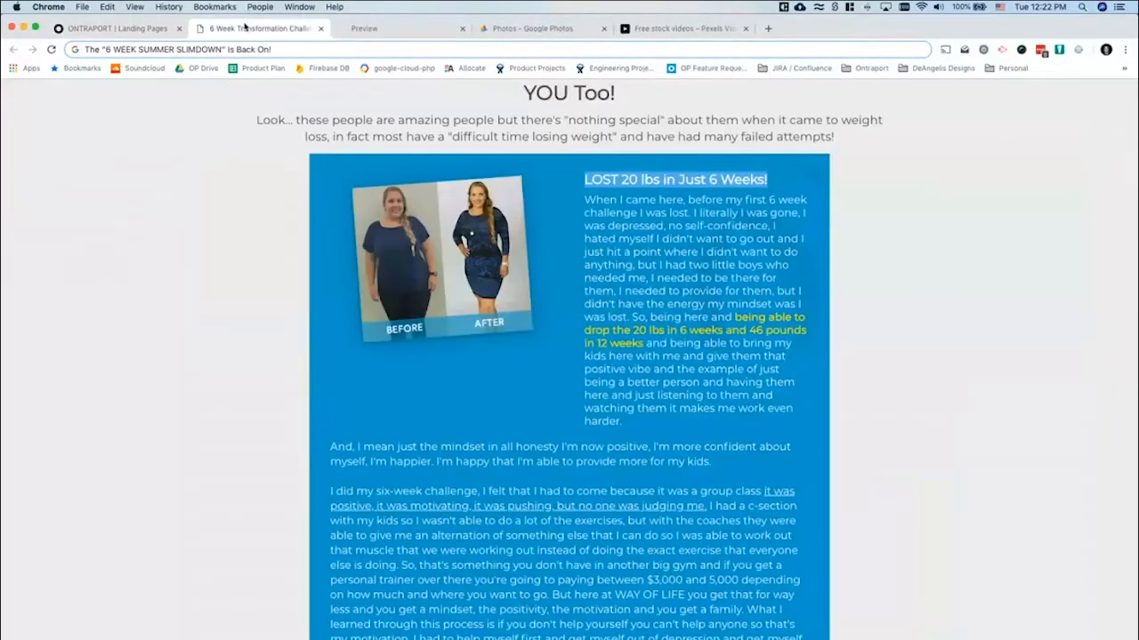
{"action": "left_click", "coordinate": [607, 175]}
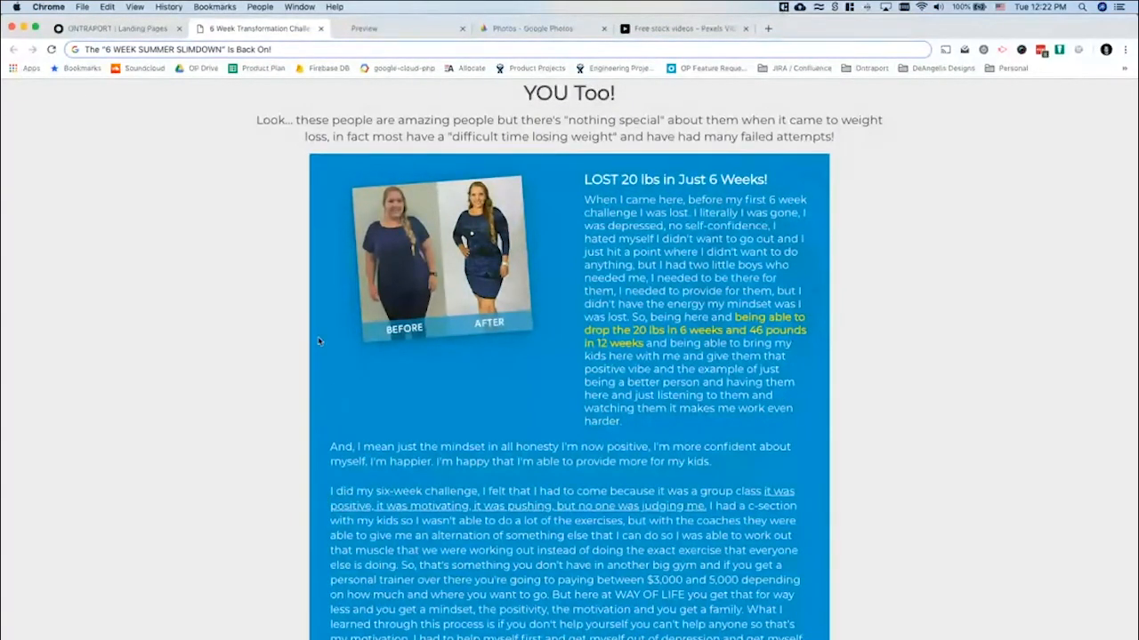
{"action": "left_click", "coordinate": [111, 28]}
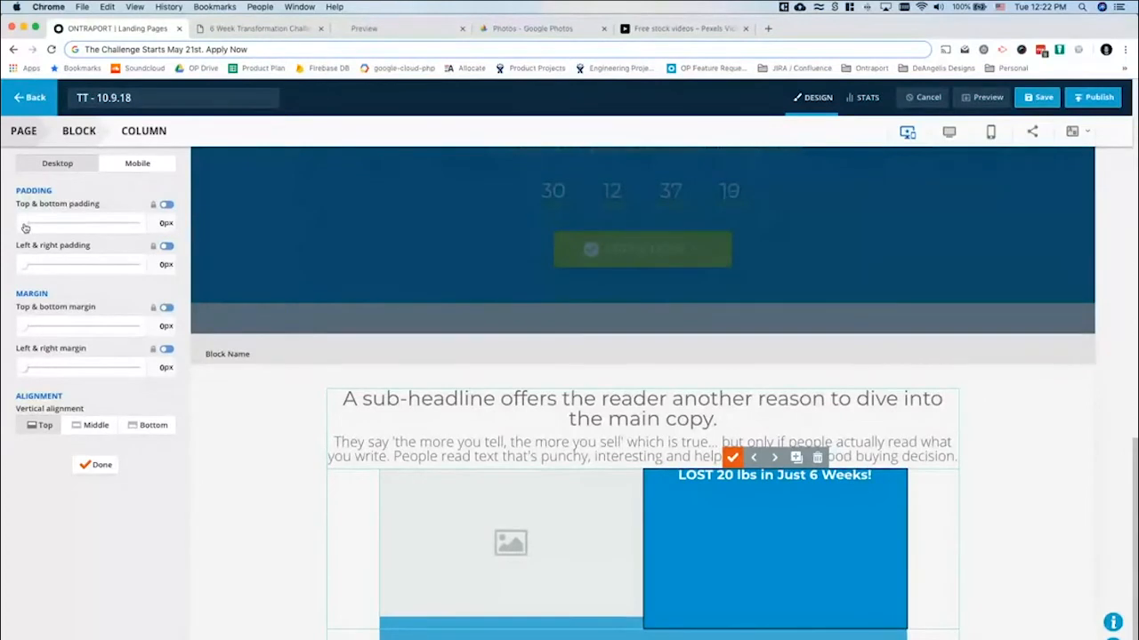
{"action": "left_click", "coordinate": [166, 206]}
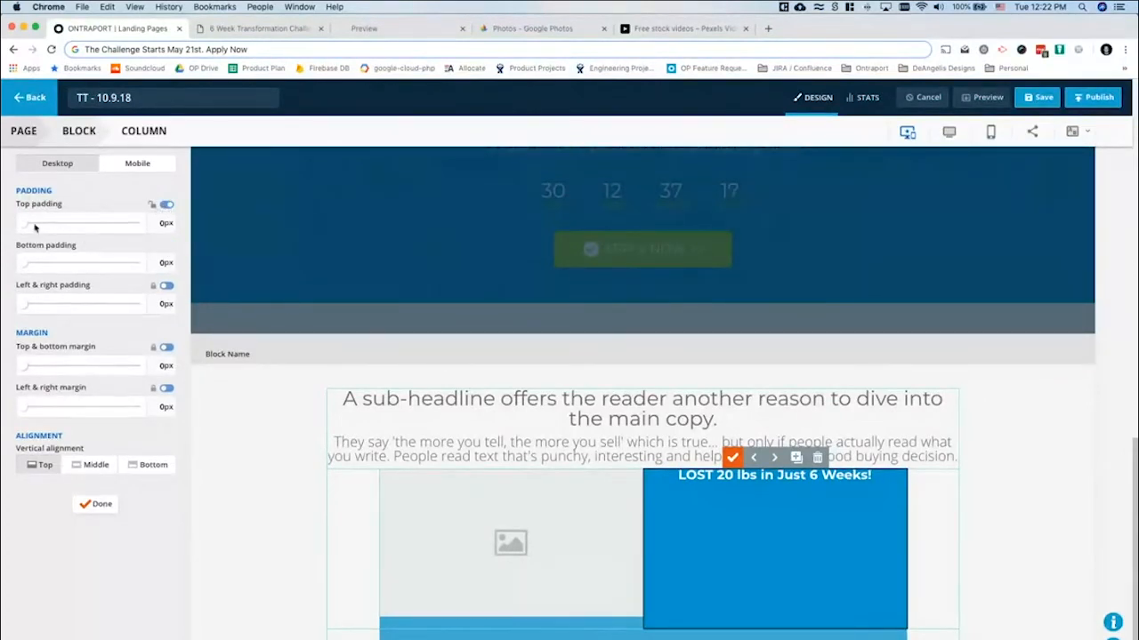
{"action": "left_click_drag", "start_coordinate": [28, 226], "coordinate": [32, 226]}
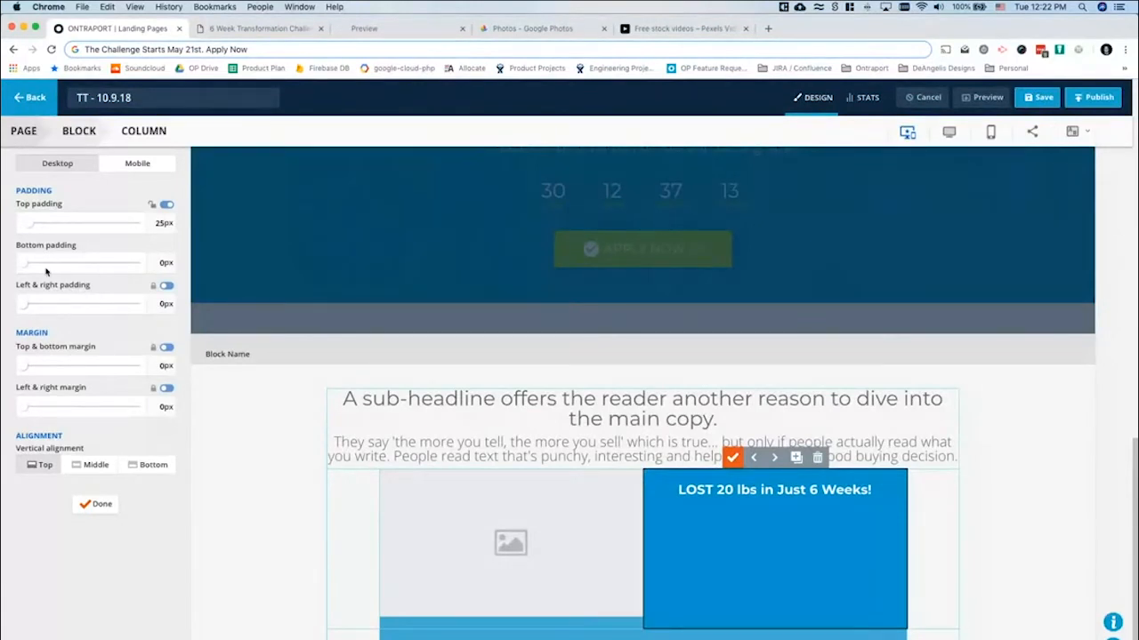
Unlink the sub-headline column's horizontal padding, set its right padding to 25 px, and close the column settings
{"action": "left_click", "coordinate": [166, 286]}
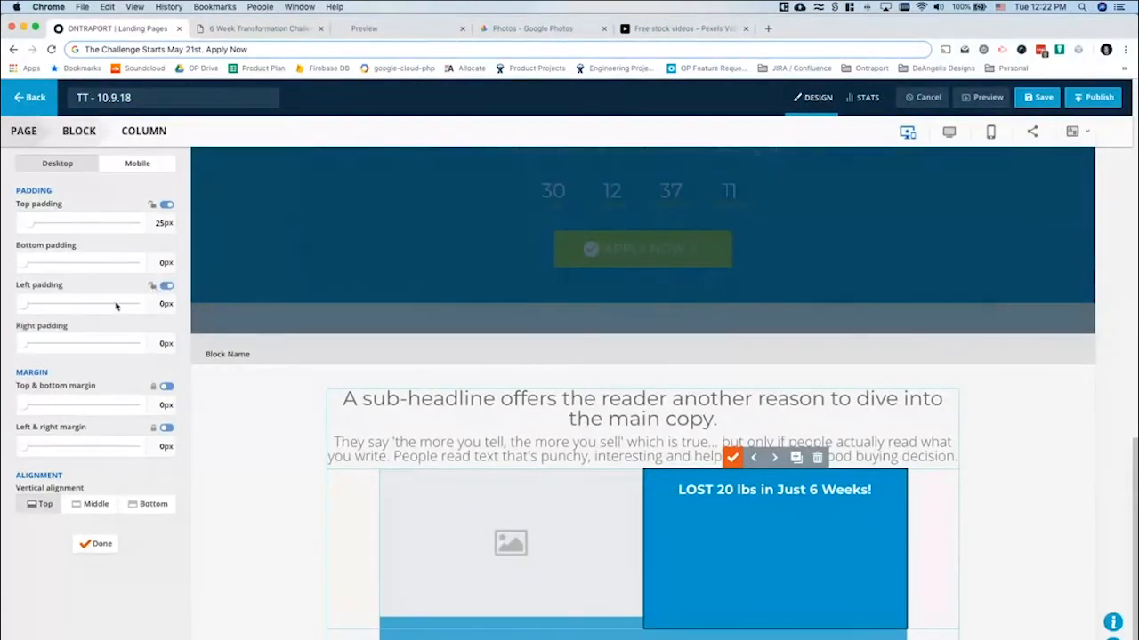
{"action": "left_click_drag", "start_coordinate": [24, 343], "coordinate": [28, 344]}
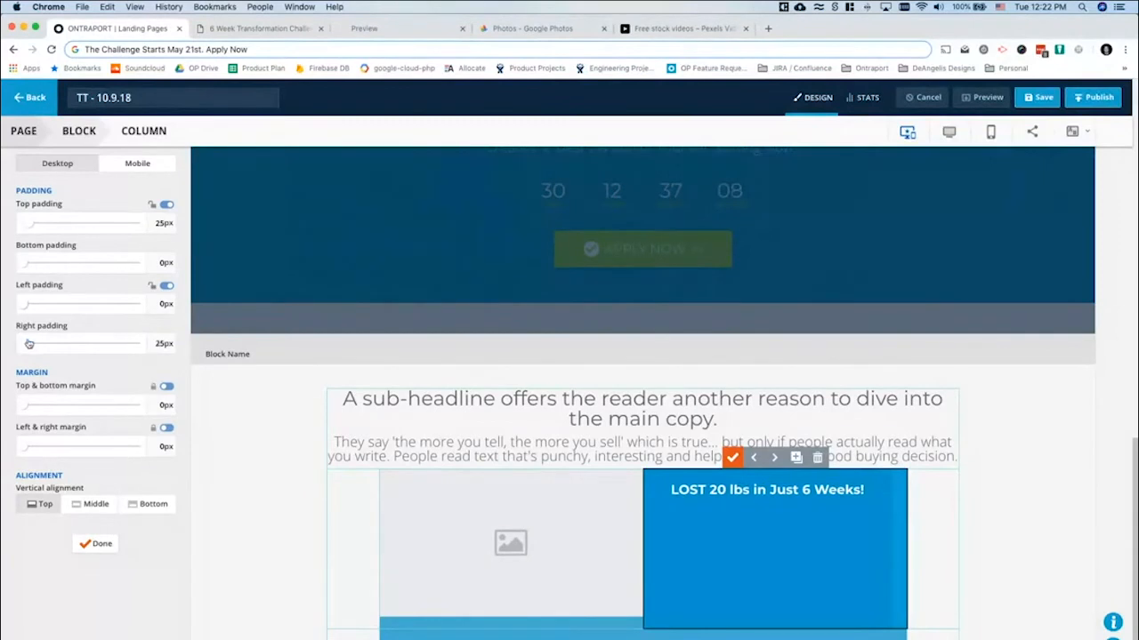
{"action": "left_click", "coordinate": [90, 544]}
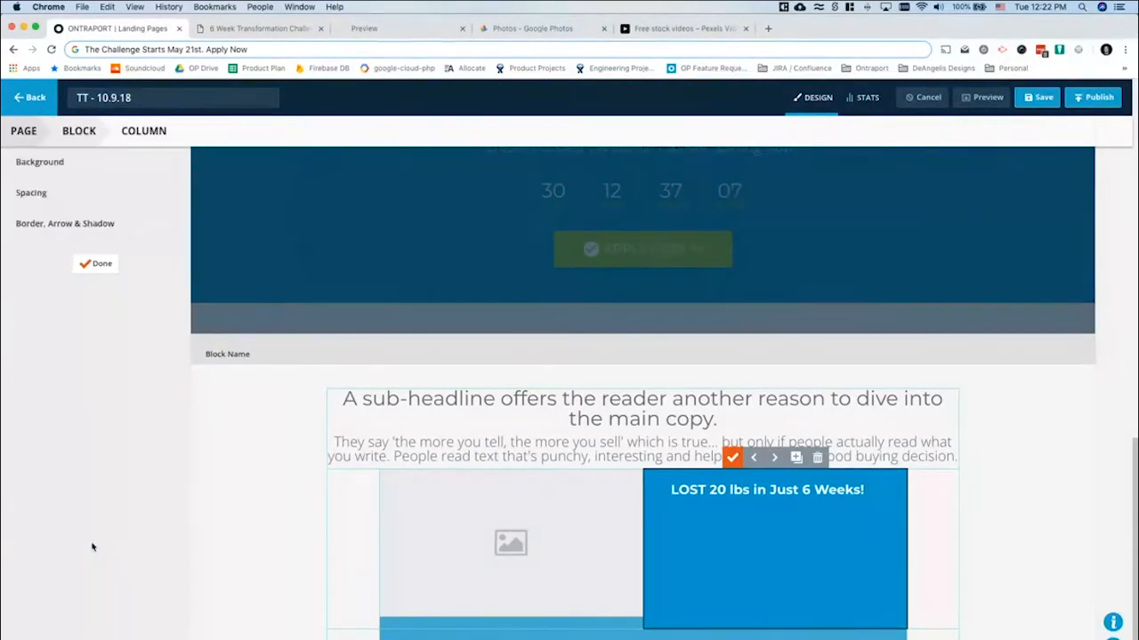
{"action": "left_click", "coordinate": [732, 459]}
Unlink the image column's paddings, set its top and left padding to 25 px, and close the column settings
{"action": "left_click", "coordinate": [562, 521]}
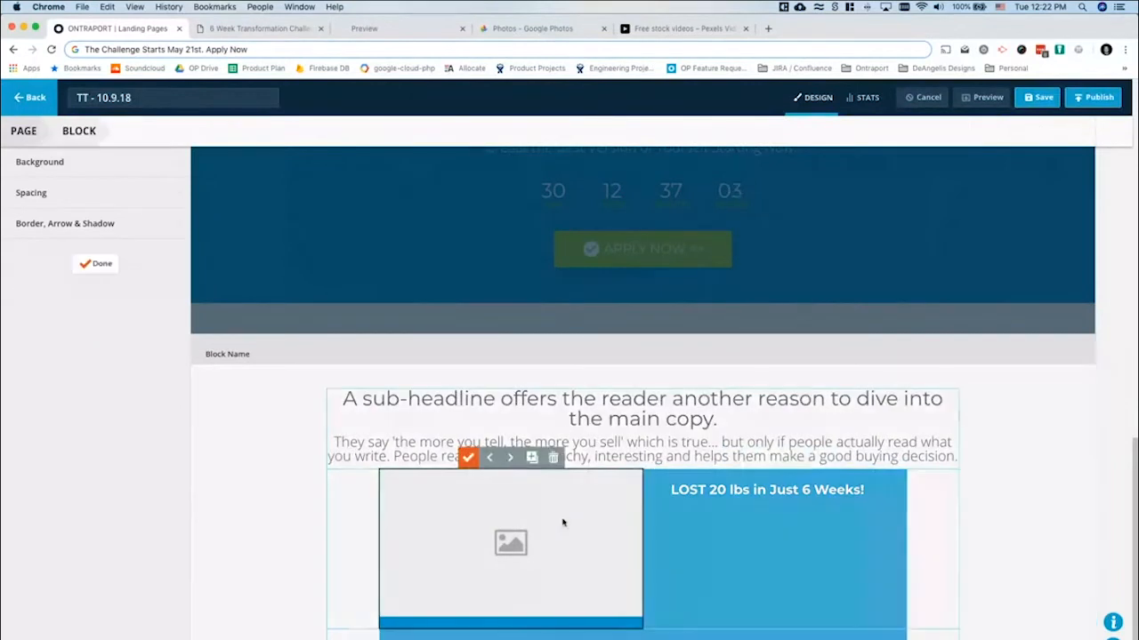
{"action": "left_click", "coordinate": [34, 192]}
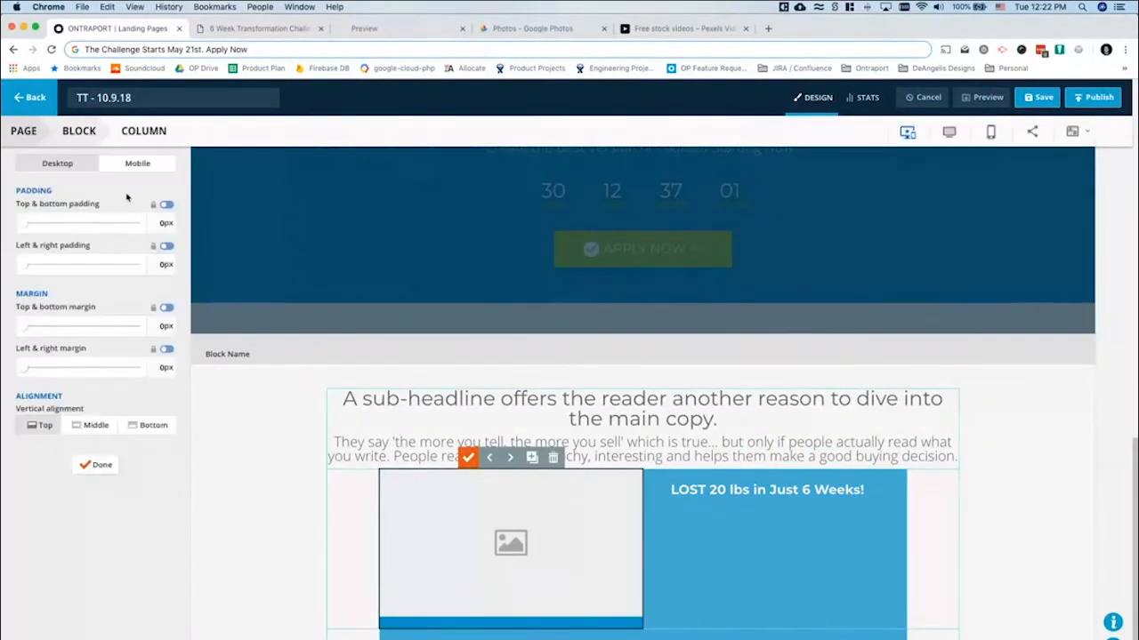
{"action": "left_click", "coordinate": [166, 206]}
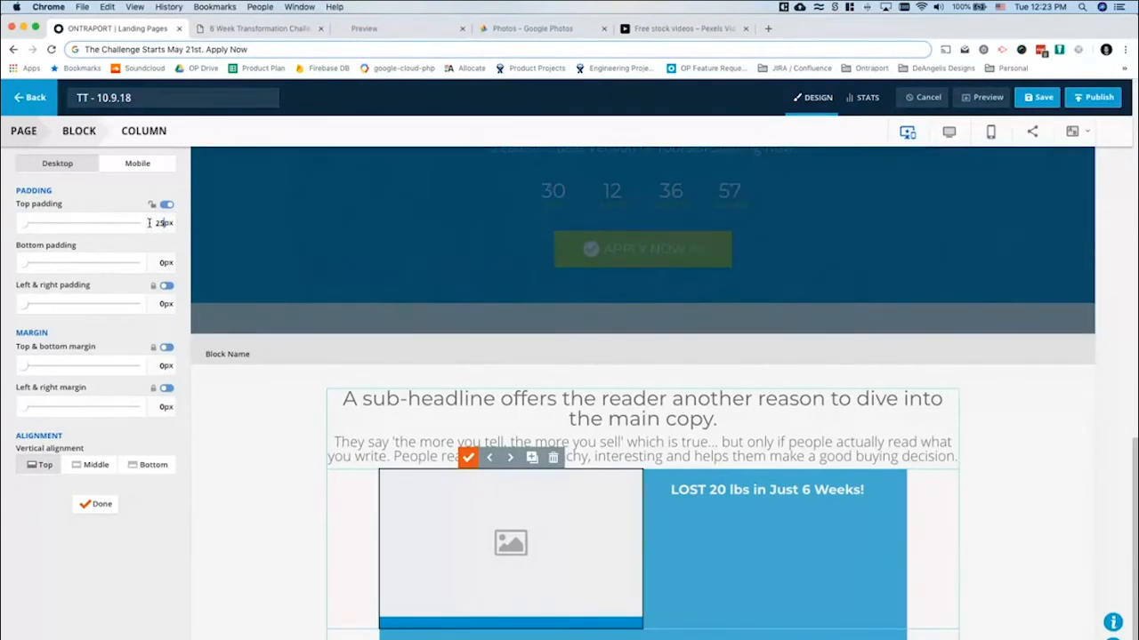
{"action": "left_click", "coordinate": [164, 287]}
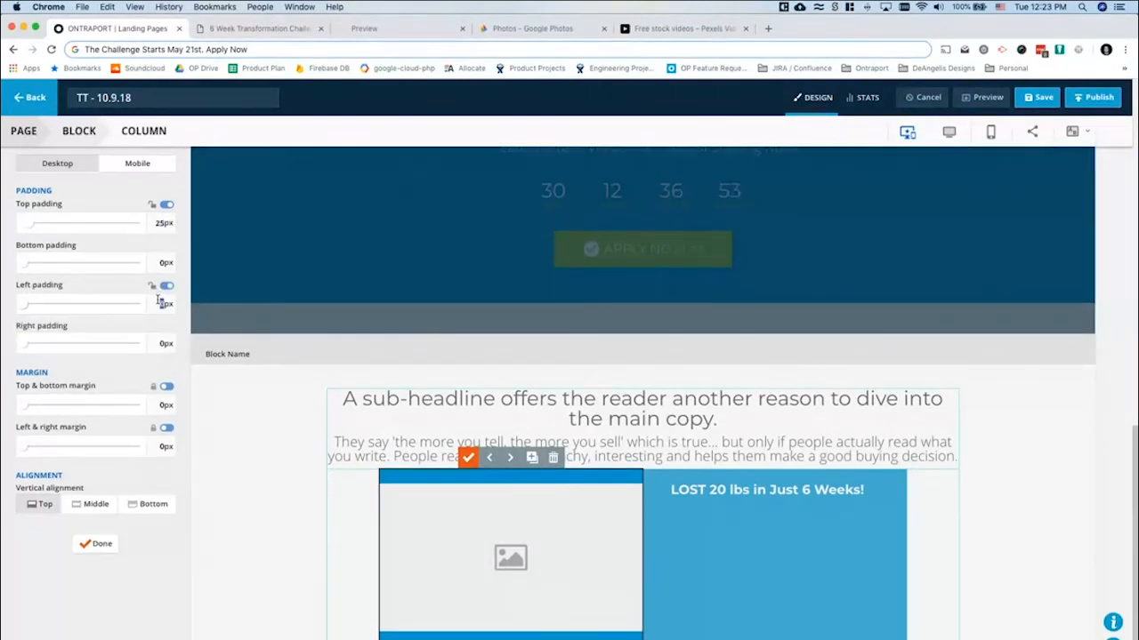
{"action": "type", "text": "5"}
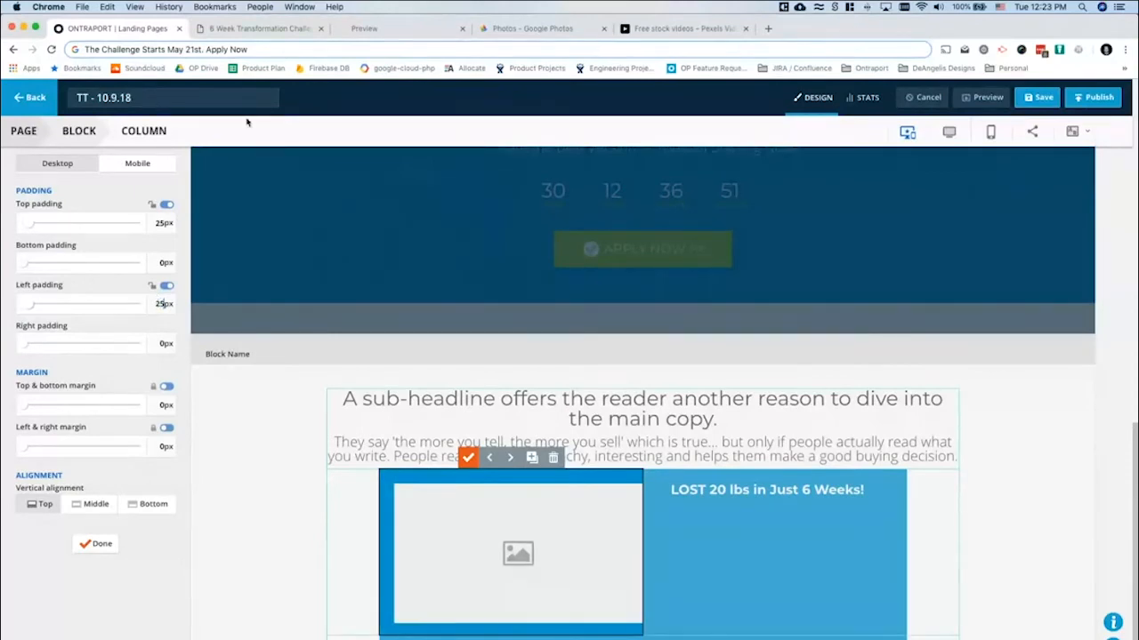
{"action": "left_click", "coordinate": [468, 458]}
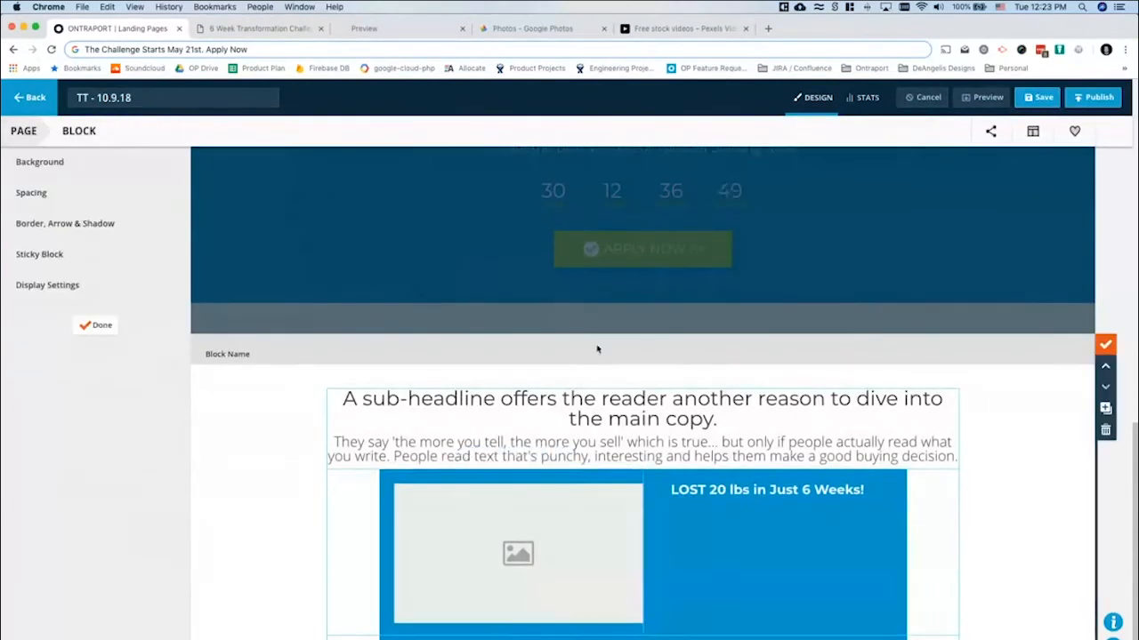
Compare with the reference page and relink the image column's left and right padding at 25 px, then close the block settings
{"action": "scroll", "coordinate": [595, 472], "scroll_direction": "down", "scroll_amount": 4}
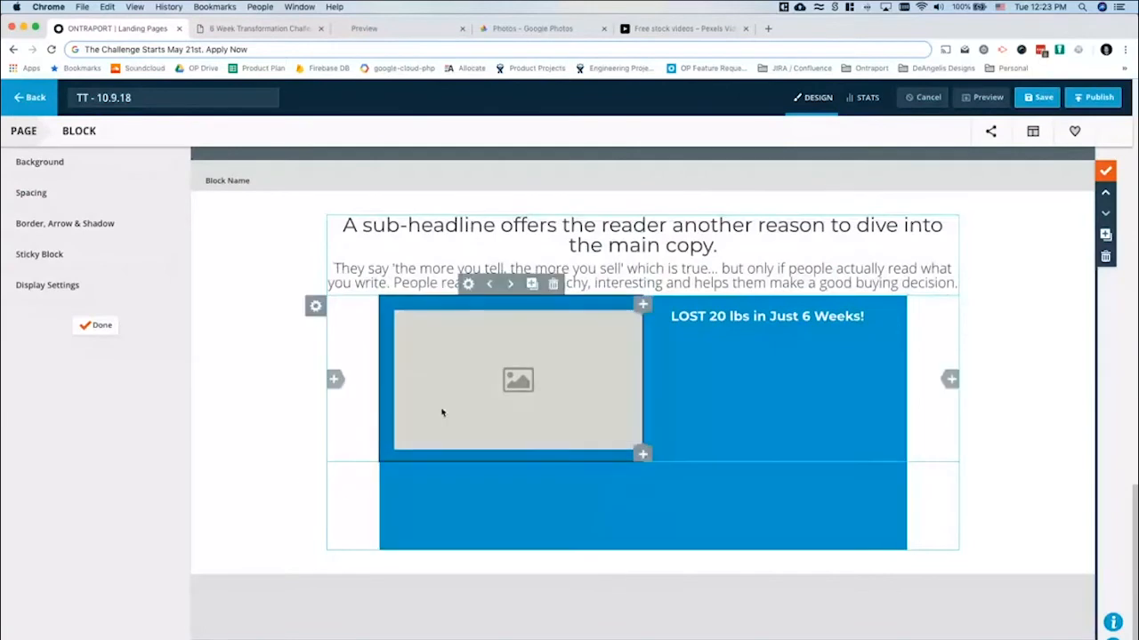
{"action": "left_click", "coordinate": [263, 29]}
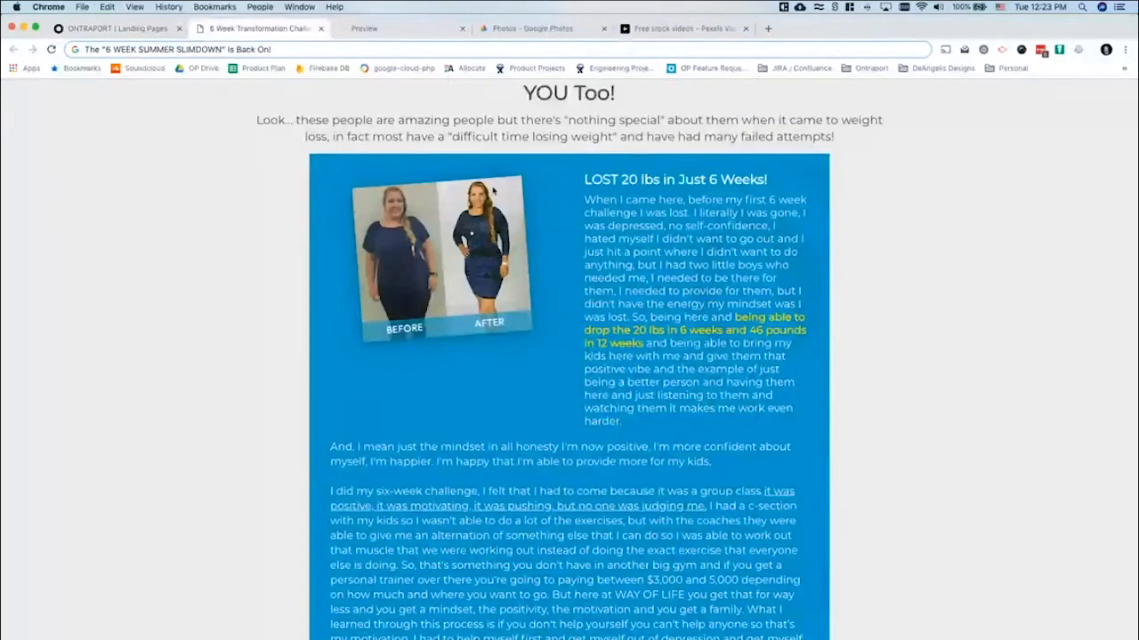
{"action": "left_click", "coordinate": [108, 29]}
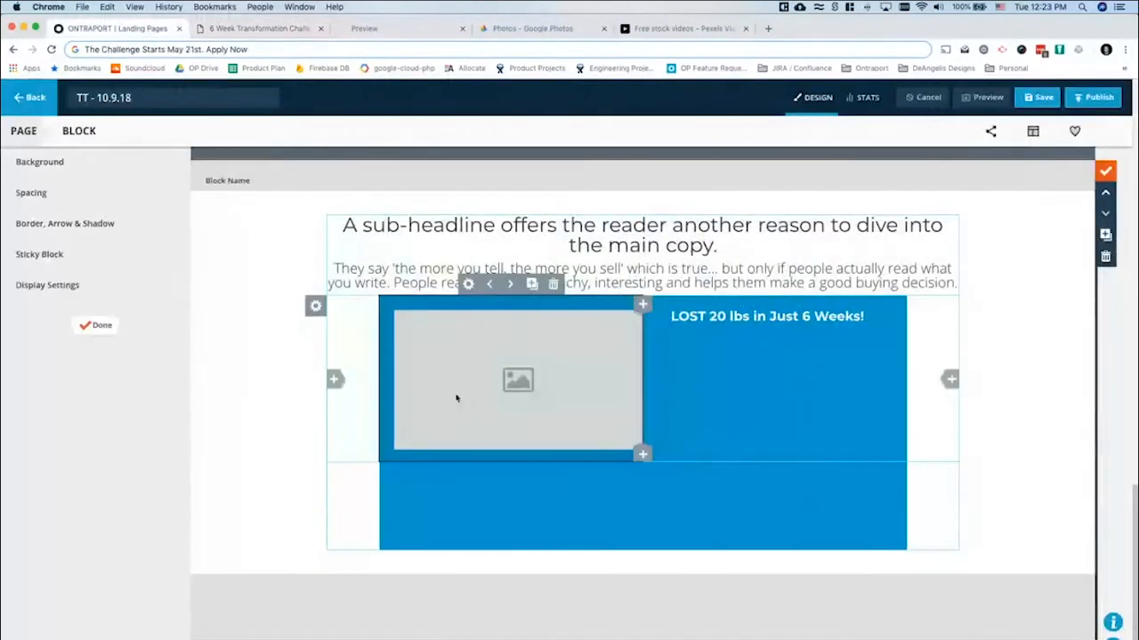
{"action": "left_click", "coordinate": [512, 398]}
{"action": "left_click", "coordinate": [43, 193]}
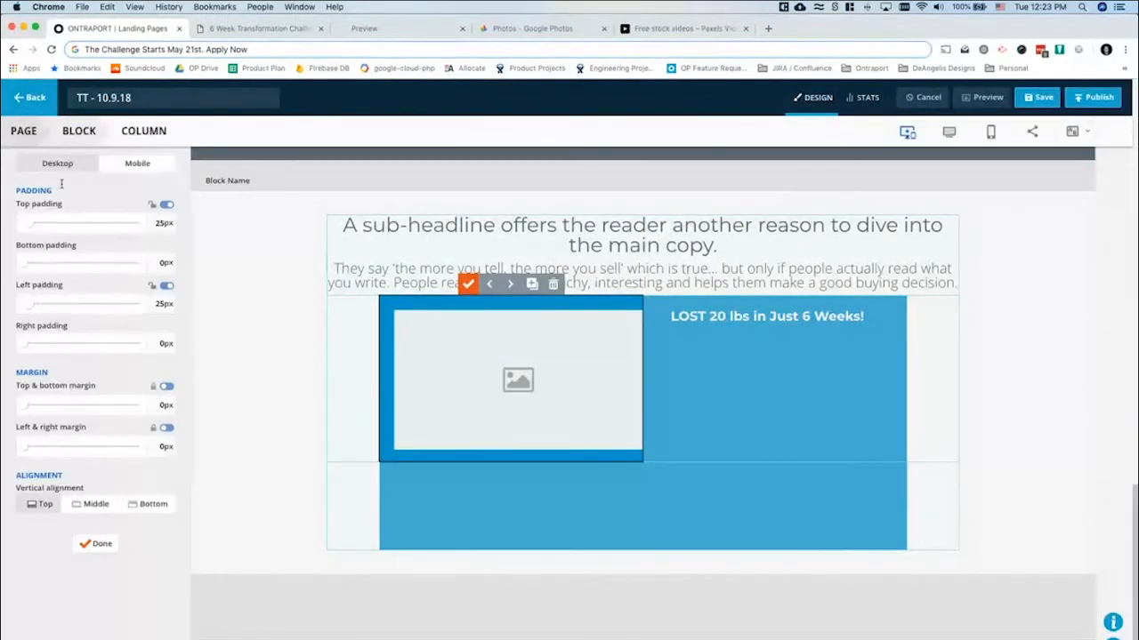
{"action": "left_click", "coordinate": [166, 286]}
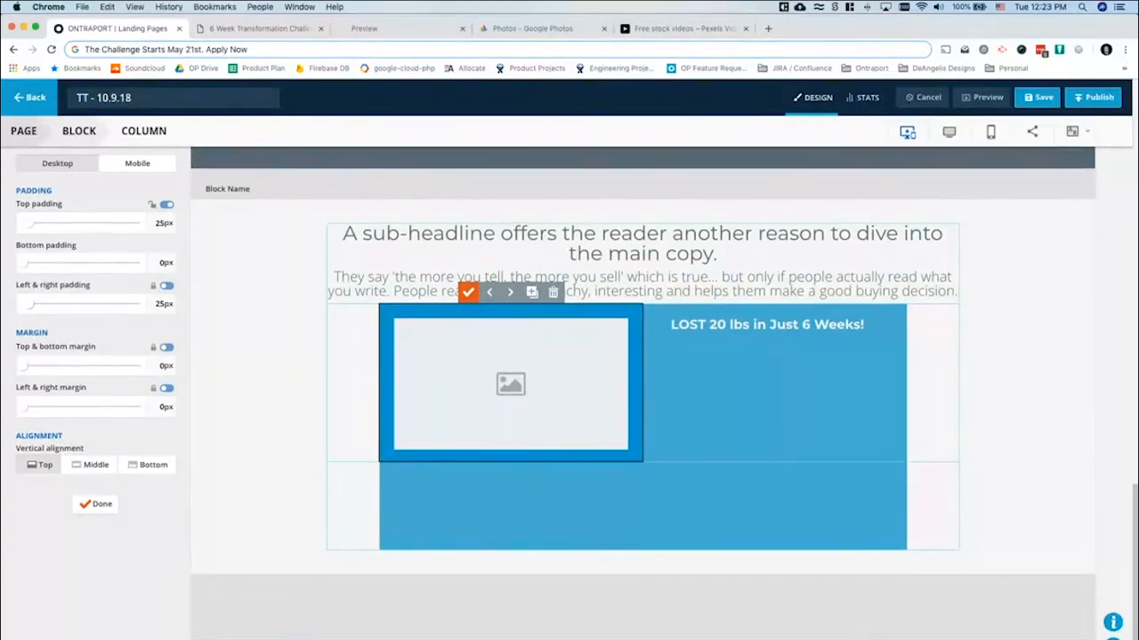
{"action": "left_click", "coordinate": [467, 292]}
{"action": "left_click", "coordinate": [96, 326]}
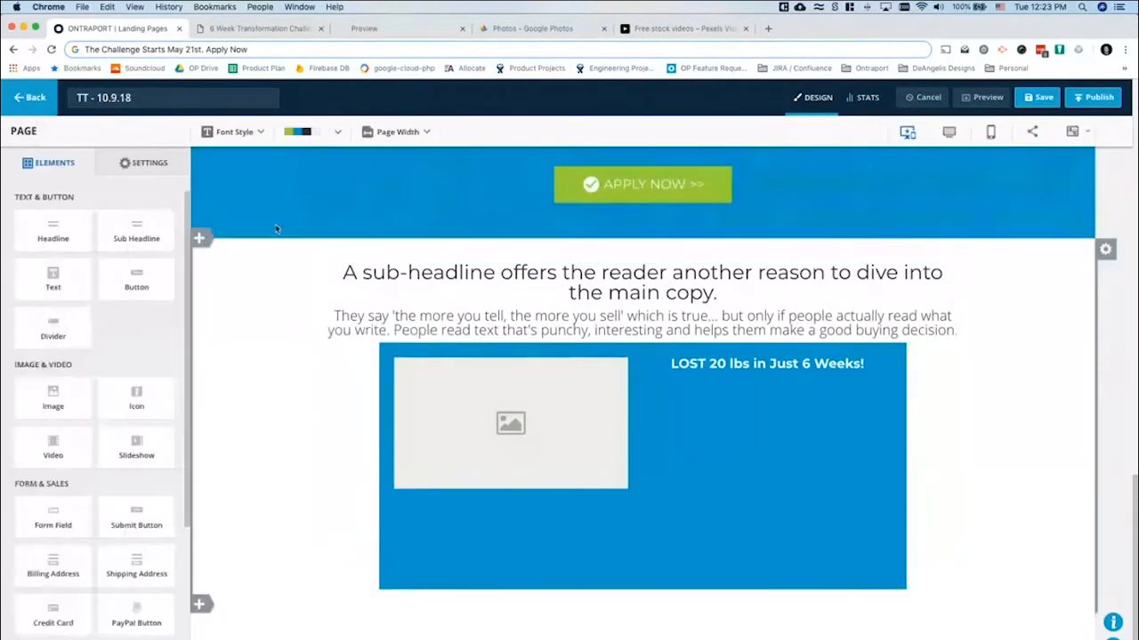
Left-align the "LOST 20 lbs in Just 6 Weeks!" sub-headline and finish editing it
{"action": "left_click", "coordinate": [688, 464]}
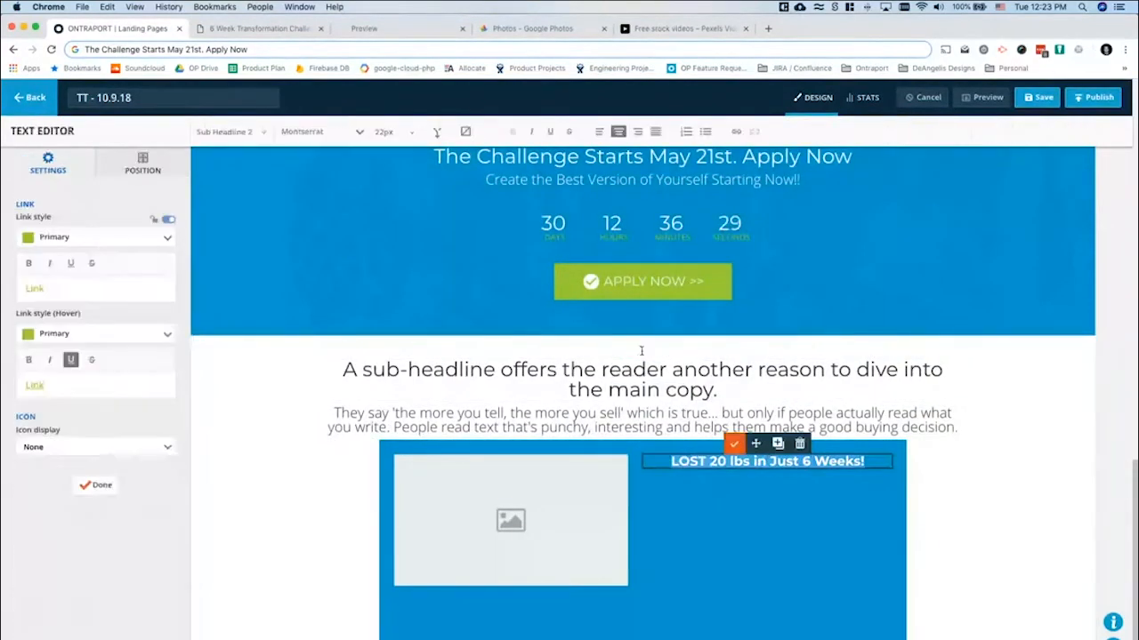
{"action": "left_click", "coordinate": [597, 132]}
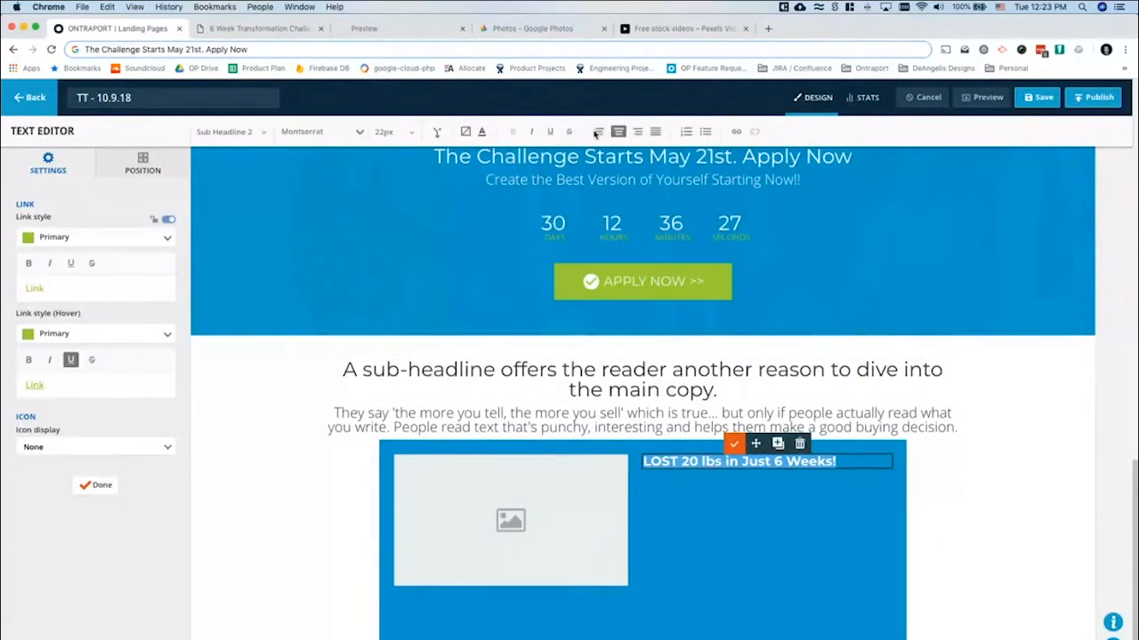
{"action": "left_click", "coordinate": [734, 444]}
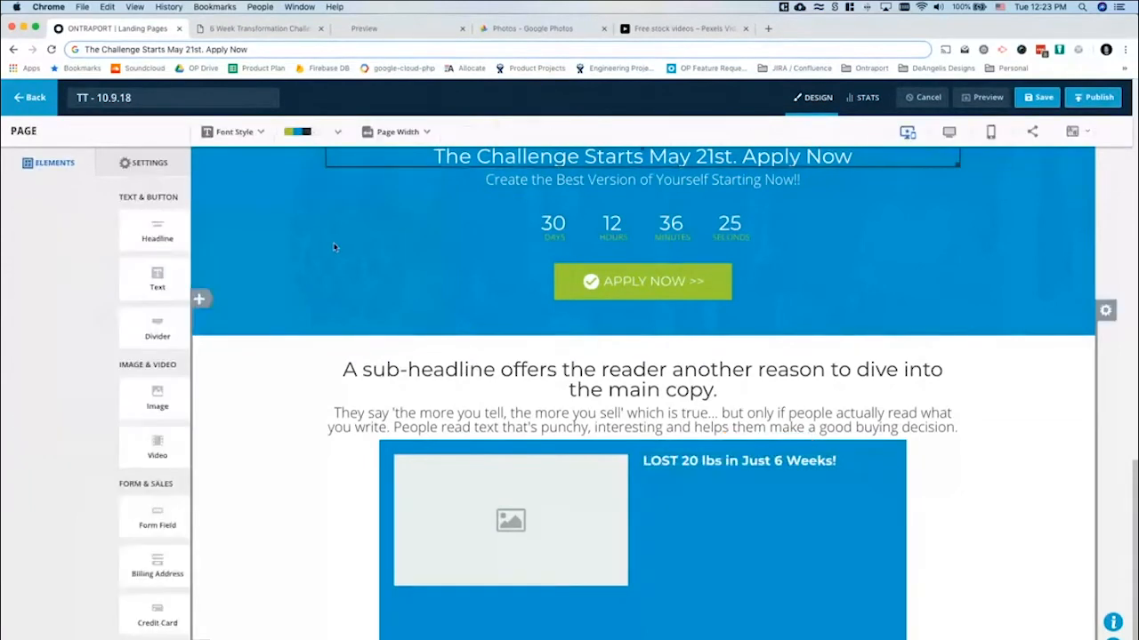
Add a text element below the "LOST 20 lbs in Just 6 Weeks!" sub-headline, copy its placeholder text, and set the text colour to White
{"action": "left_click_drag", "start_coordinate": [60, 281], "coordinate": [707, 490]}
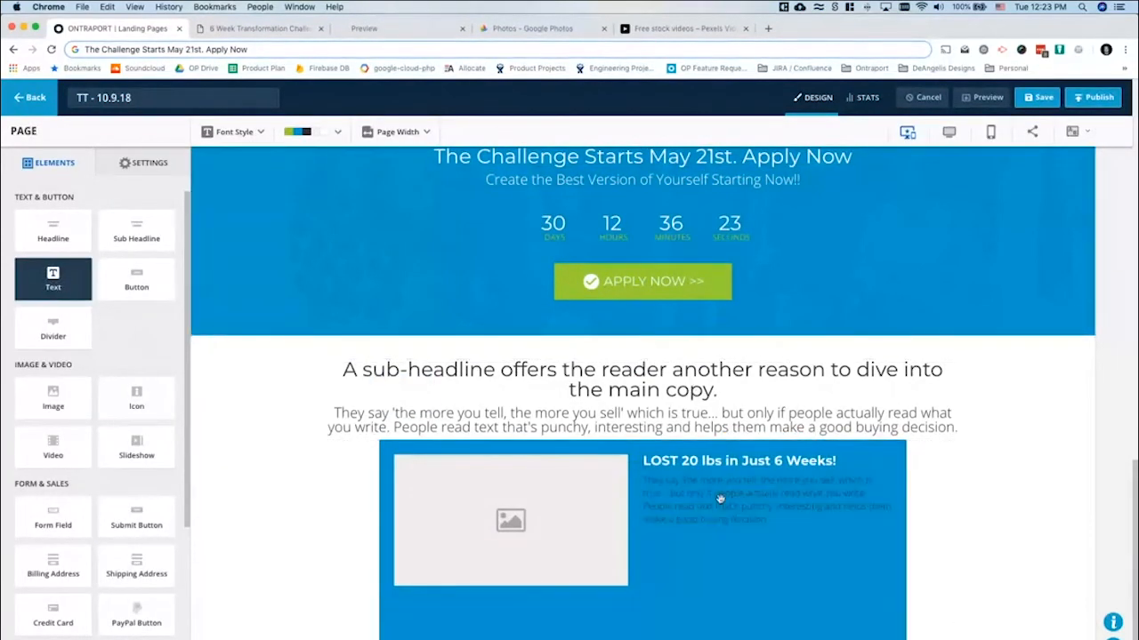
{"action": "left_click", "coordinate": [707, 490]}
{"action": "key", "text": "super+c"}
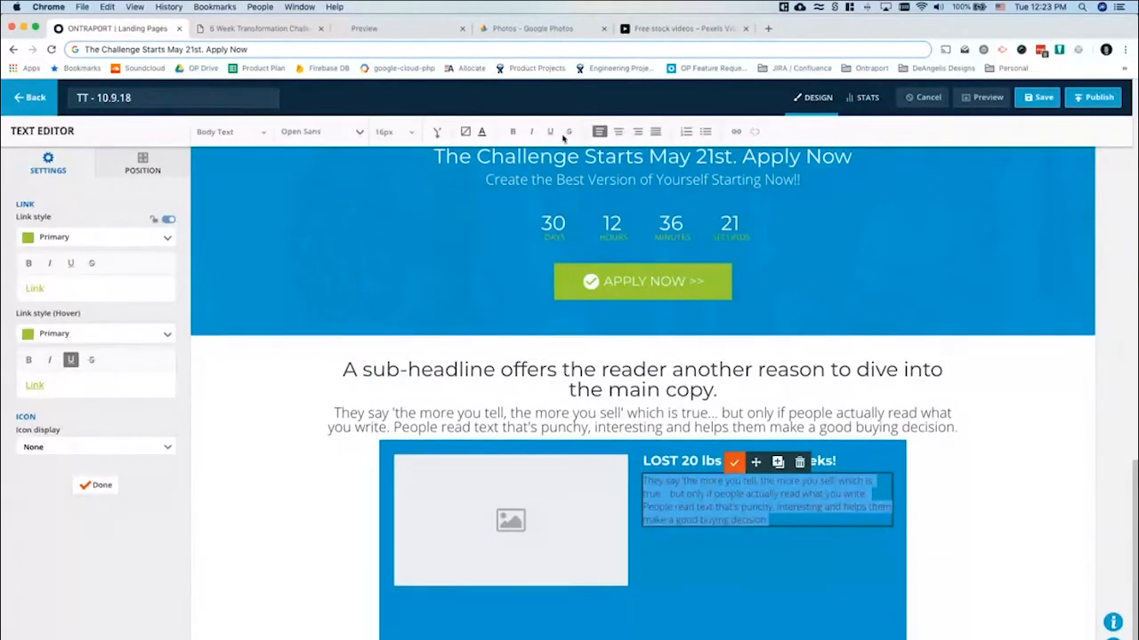
{"action": "left_click", "coordinate": [486, 133]}
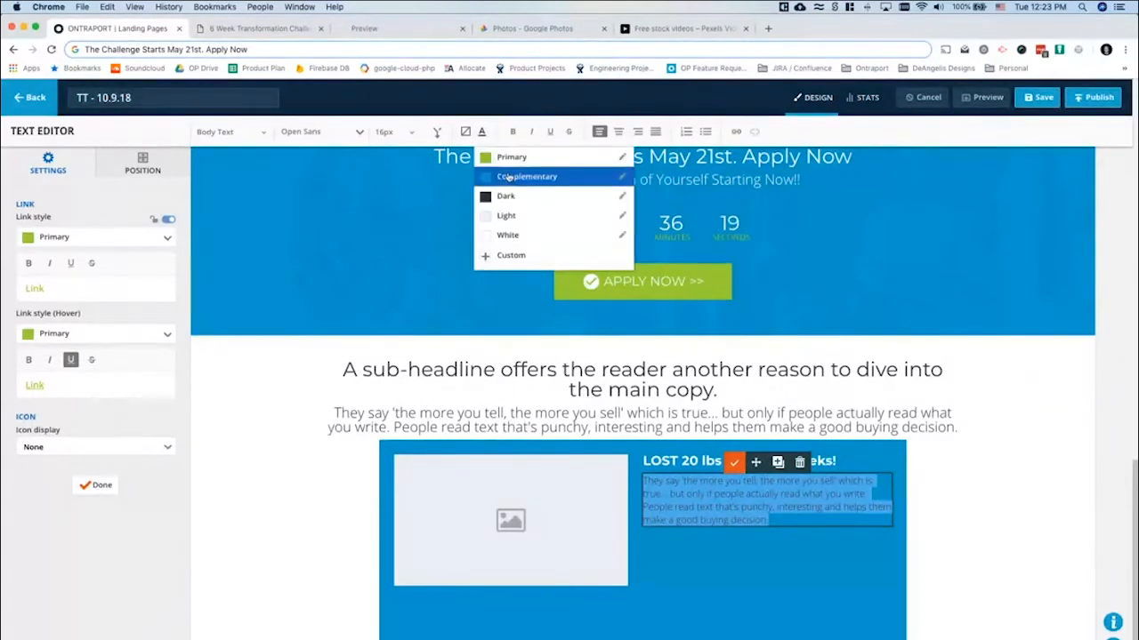
{"action": "left_click", "coordinate": [504, 235]}
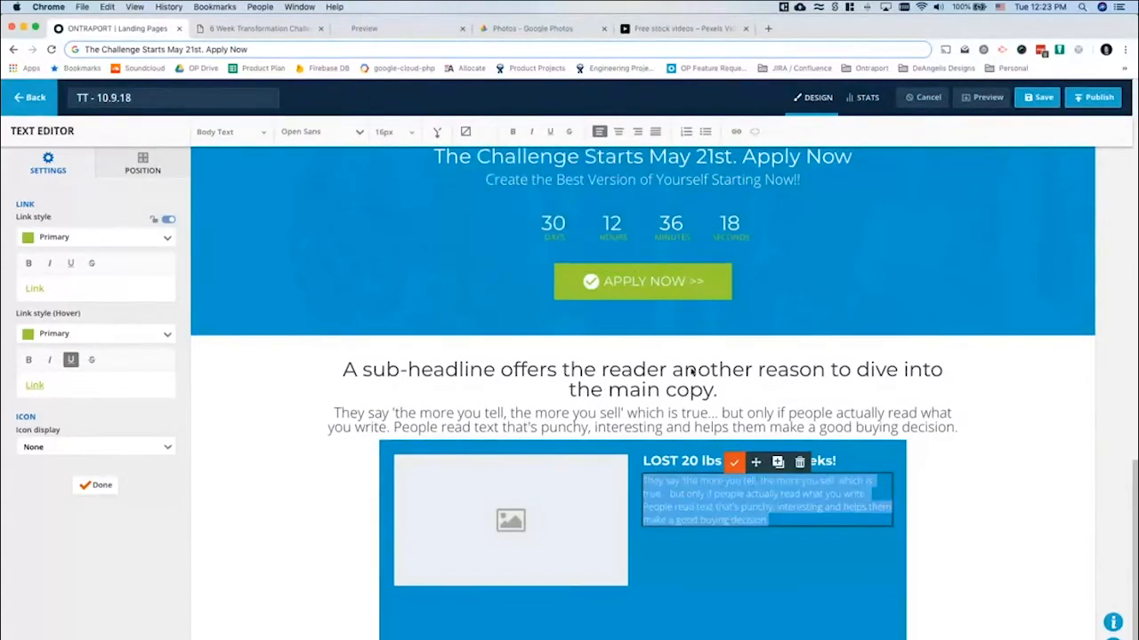
Lengthen the paragraph beside the image by pasting the copied placeholder text at its end twice, then finish editing
{"action": "left_click", "coordinate": [785, 520]}
{"action": "key", "text": "super+v"}
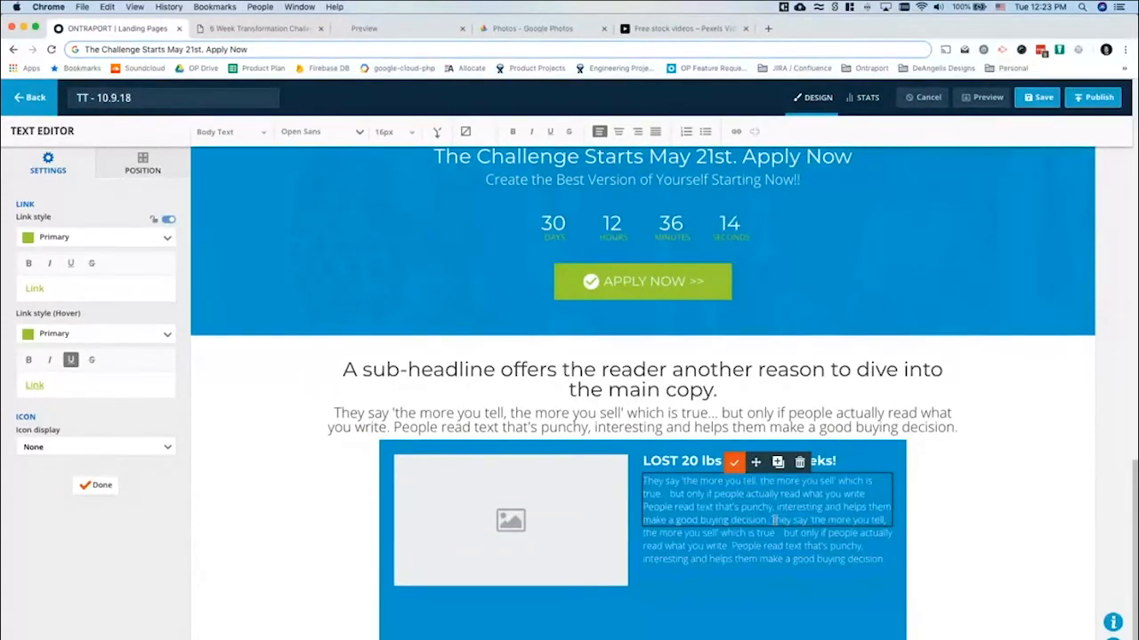
{"action": "key", "text": "super+v"}
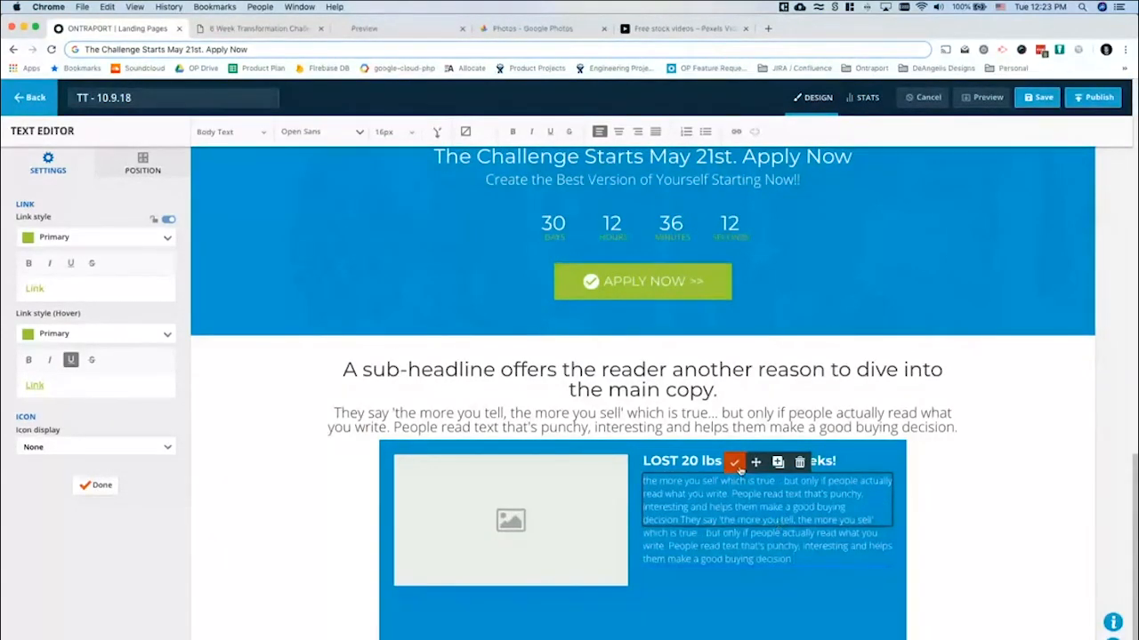
{"action": "left_click", "coordinate": [734, 462]}
{"action": "scroll", "coordinate": [817, 498], "scroll_direction": "down", "scroll_amount": 2}
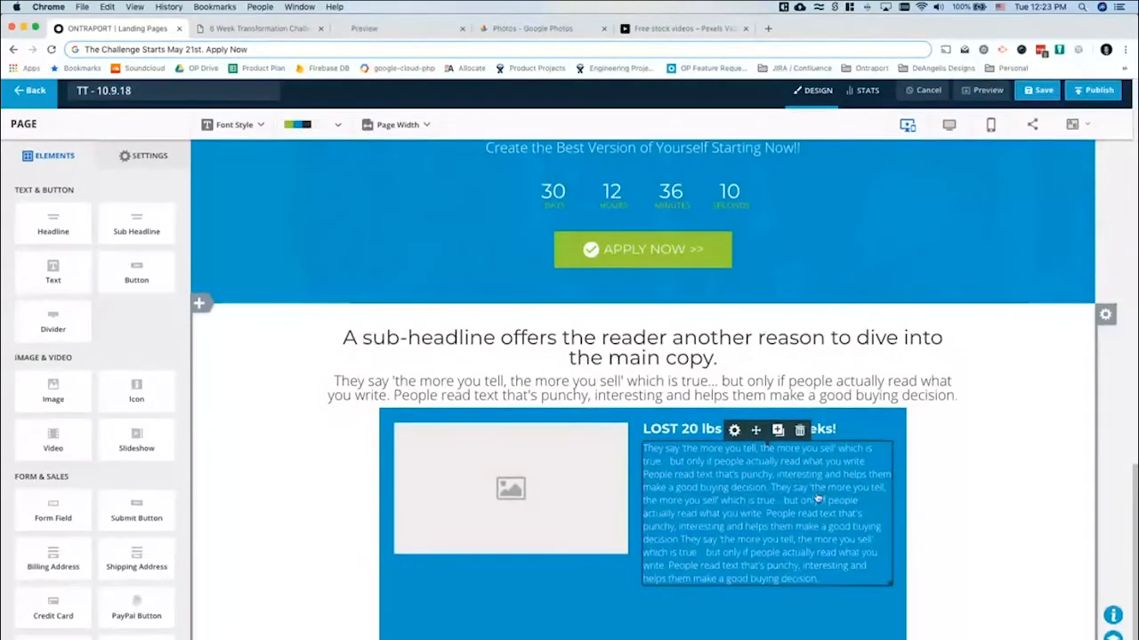
Duplicate the paragraph beside the image and move the copy into the full-width column beneath the image
{"action": "left_click", "coordinate": [777, 438]}
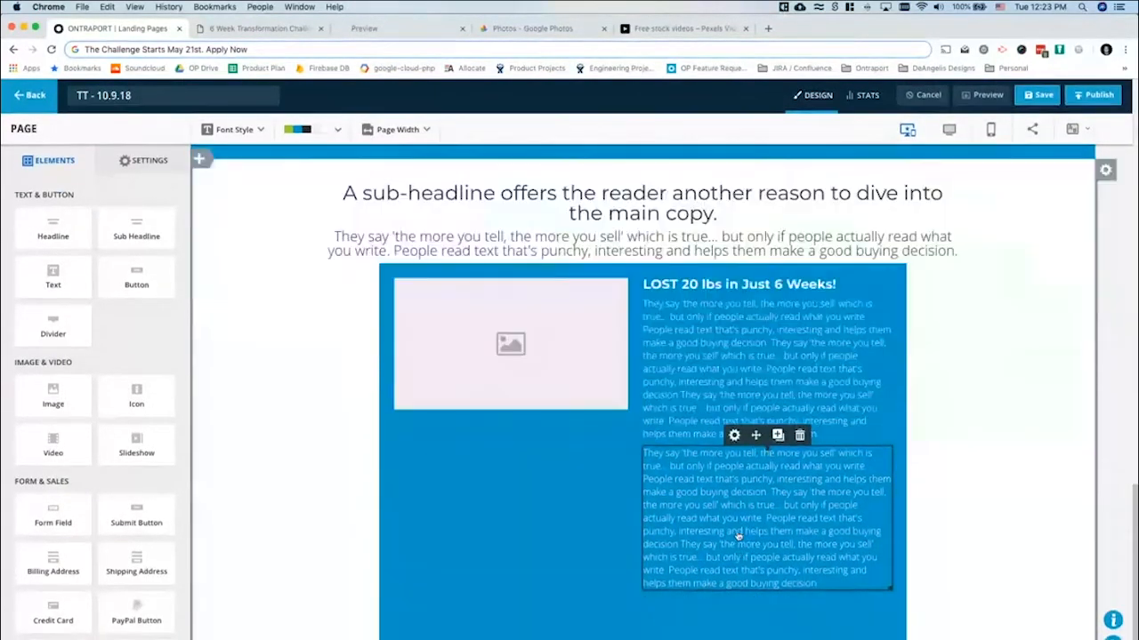
{"action": "left_click_drag", "start_coordinate": [722, 608], "coordinate": [661, 620]}
{"action": "scroll", "coordinate": [661, 620], "scroll_direction": "up", "scroll_amount": 4}
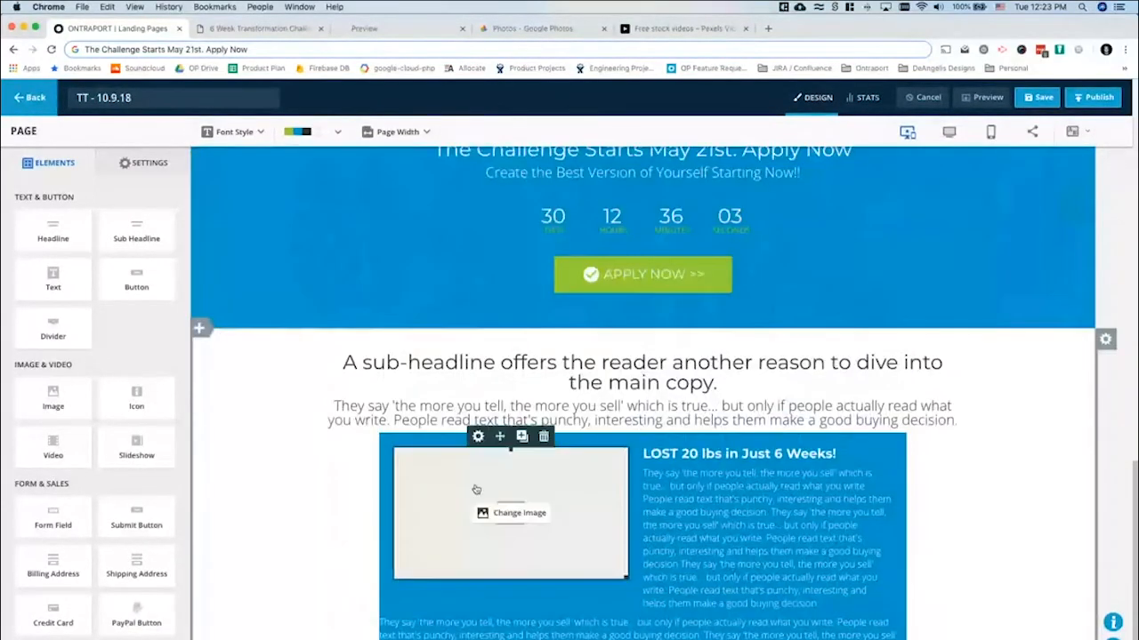
Unlink the full-width column's vertical padding, set its bottom padding and its left and right padding to 25 px, and close the block settings
{"action": "left_click", "coordinate": [1105, 339]}
{"action": "scroll", "coordinate": [705, 505], "scroll_direction": "down", "scroll_amount": 5}
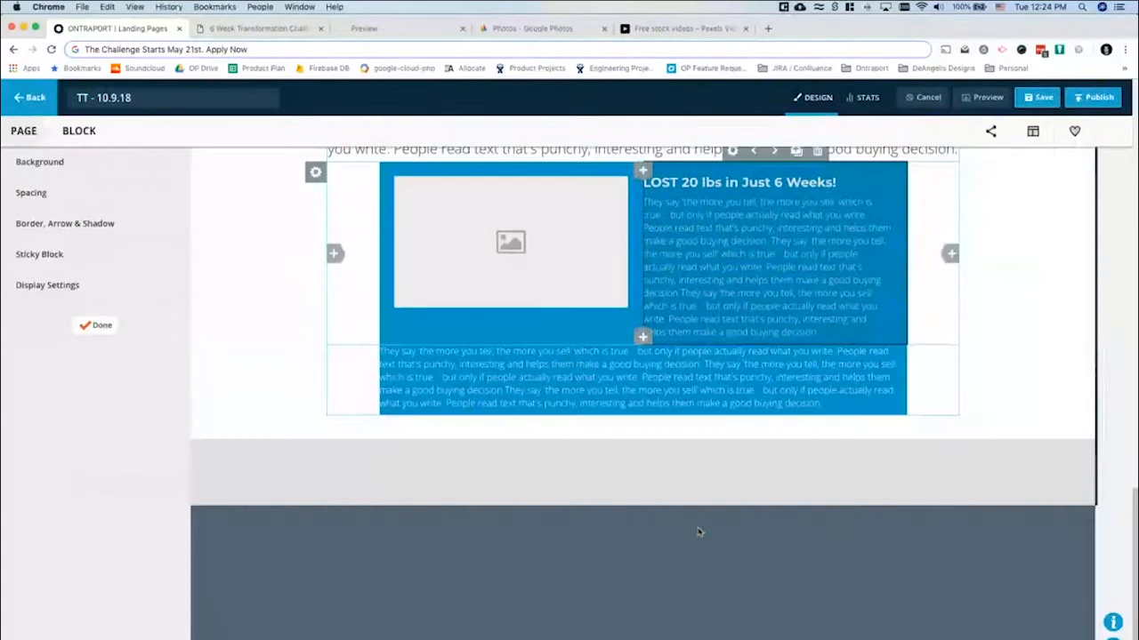
{"action": "left_click", "coordinate": [595, 397]}
{"action": "left_click", "coordinate": [64, 194]}
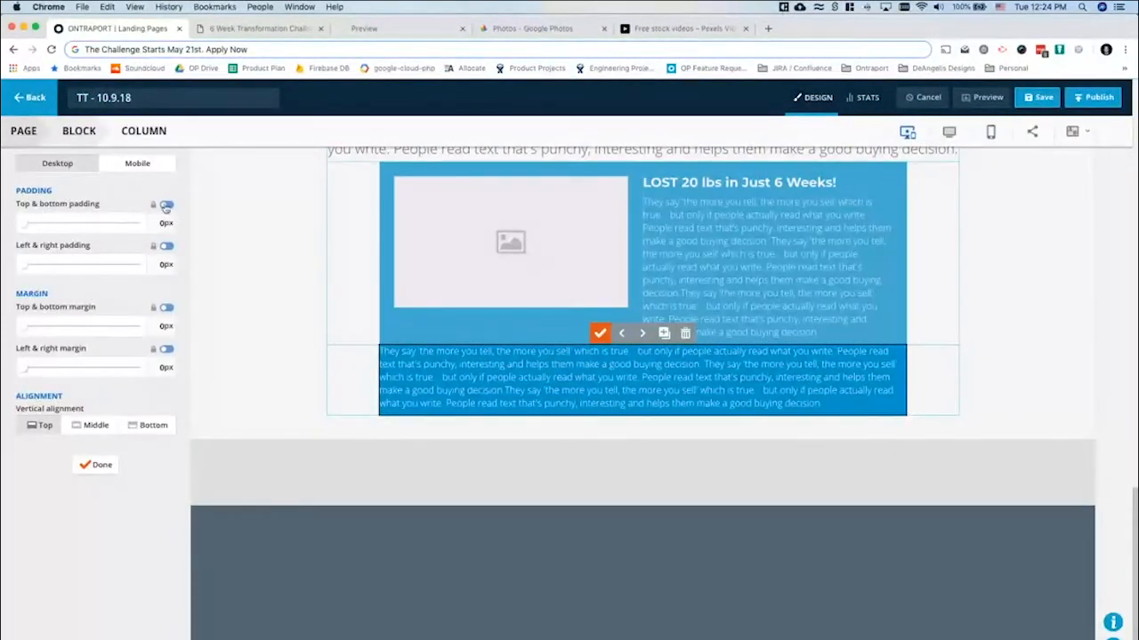
{"action": "left_click", "coordinate": [166, 206]}
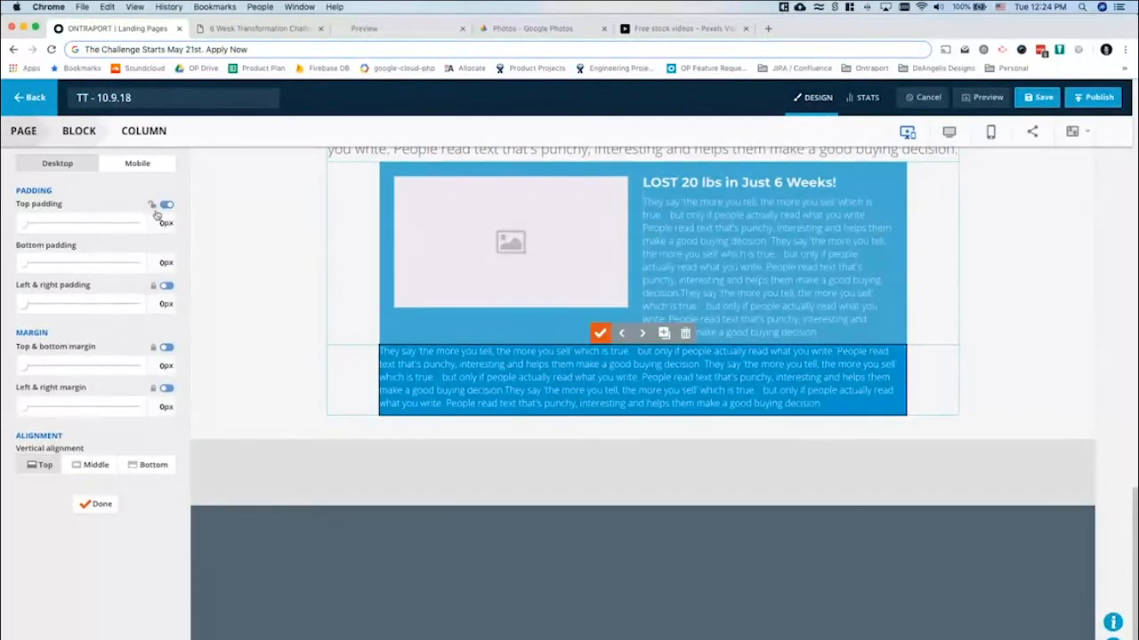
{"action": "left_click", "coordinate": [157, 261]}
{"action": "type", "text": "25"}
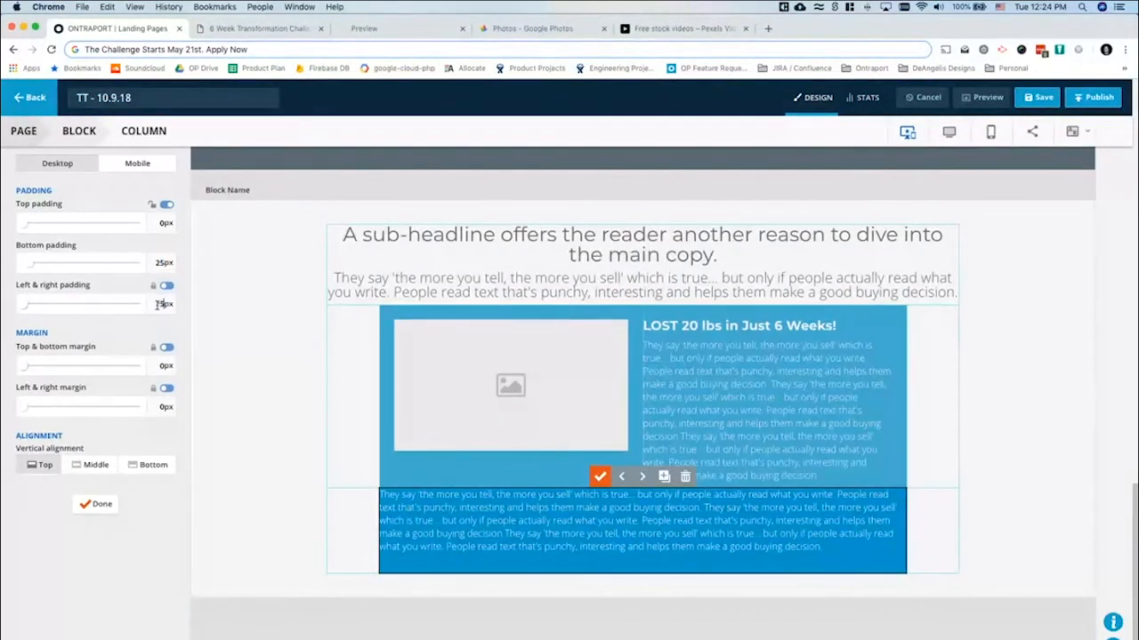
{"action": "left_click", "coordinate": [100, 504]}
{"action": "left_click", "coordinate": [99, 264]}
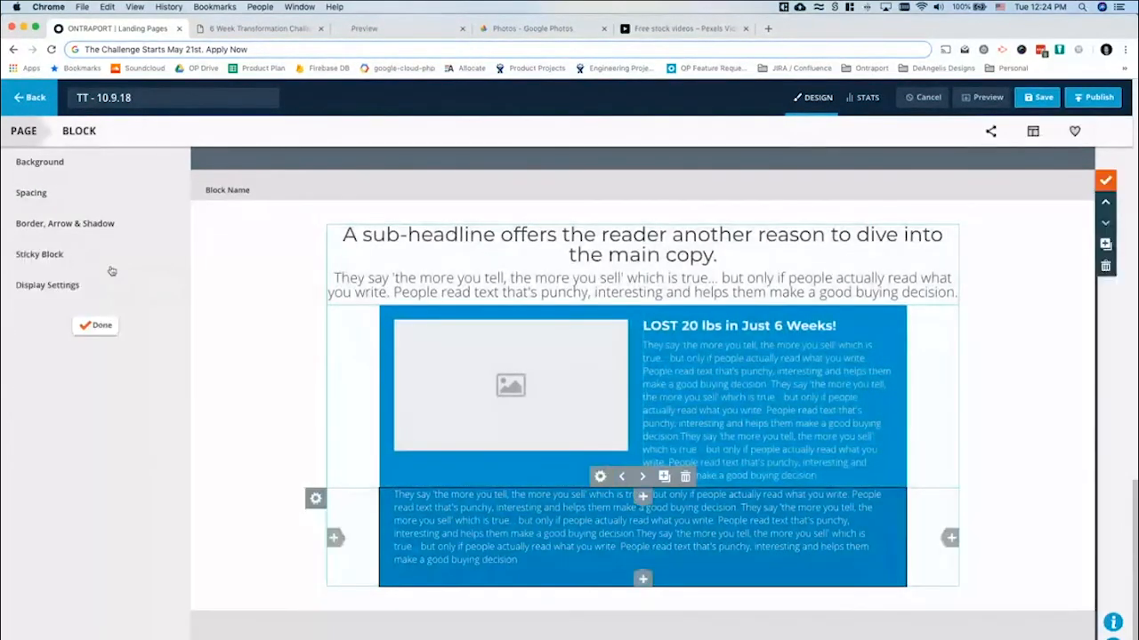
{"action": "left_click", "coordinate": [100, 327]}
Set the bottom margin of the intro paragraph above the blue testimonial box to 38 px and finish editing it
{"action": "scroll", "coordinate": [667, 445], "scroll_direction": "up", "scroll_amount": 2}
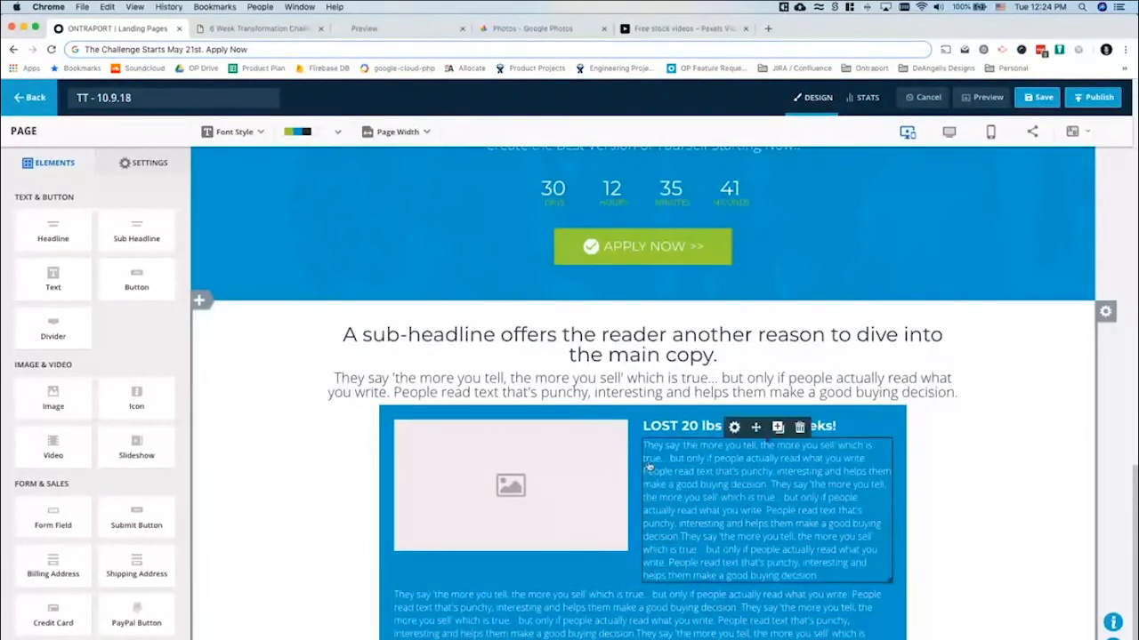
{"action": "left_click", "coordinate": [570, 385]}
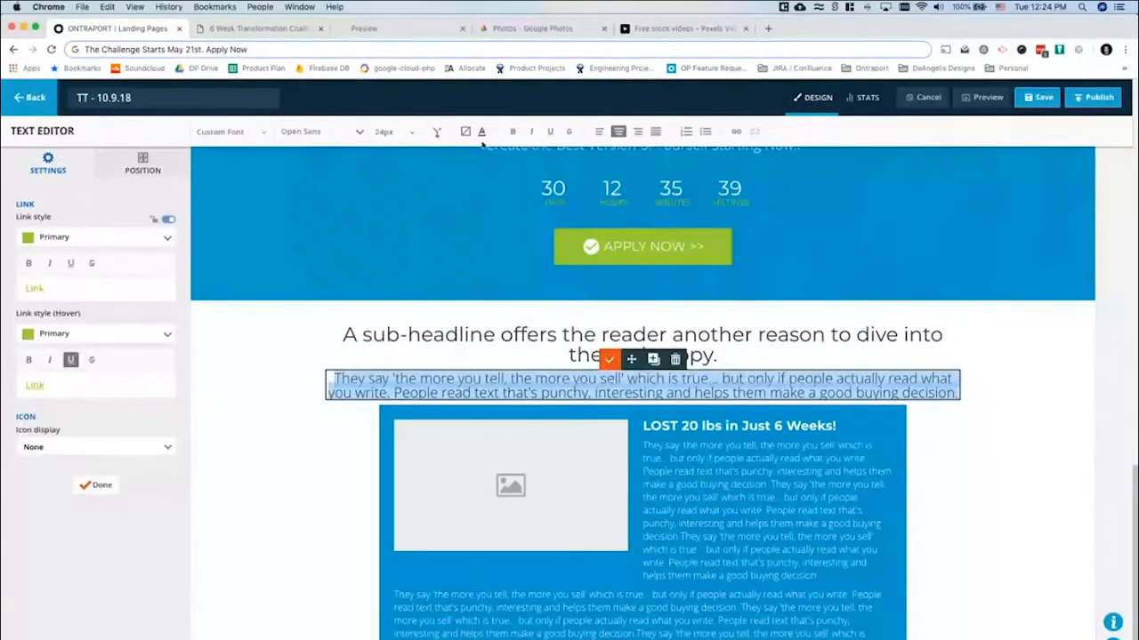
{"action": "left_click", "coordinate": [143, 165]}
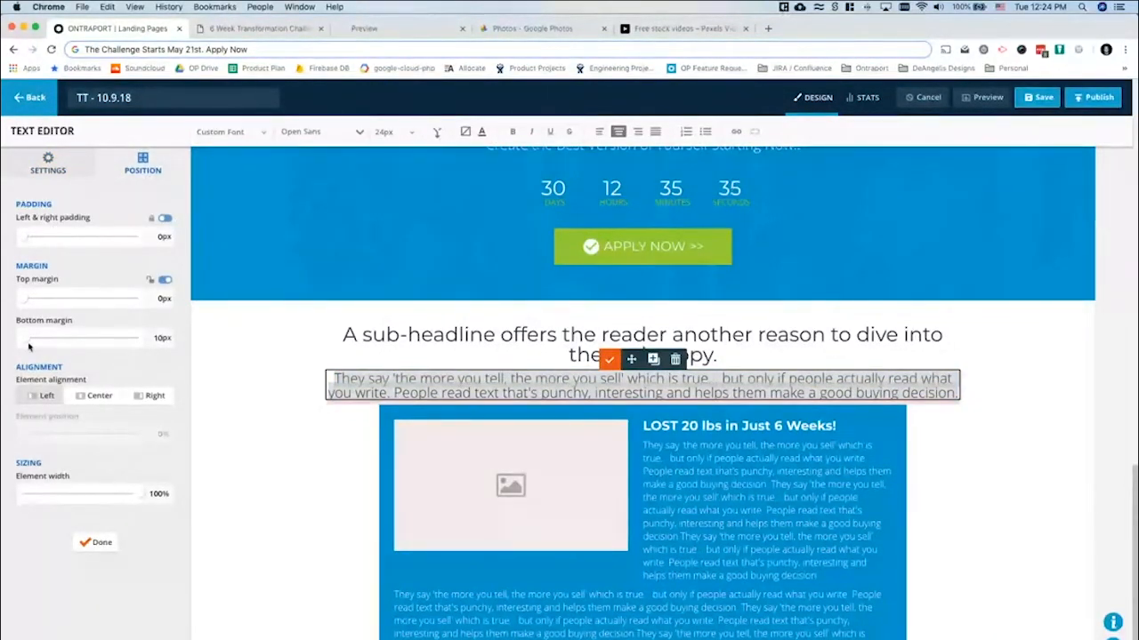
{"action": "left_click_drag", "start_coordinate": [26, 344], "coordinate": [33, 345]}
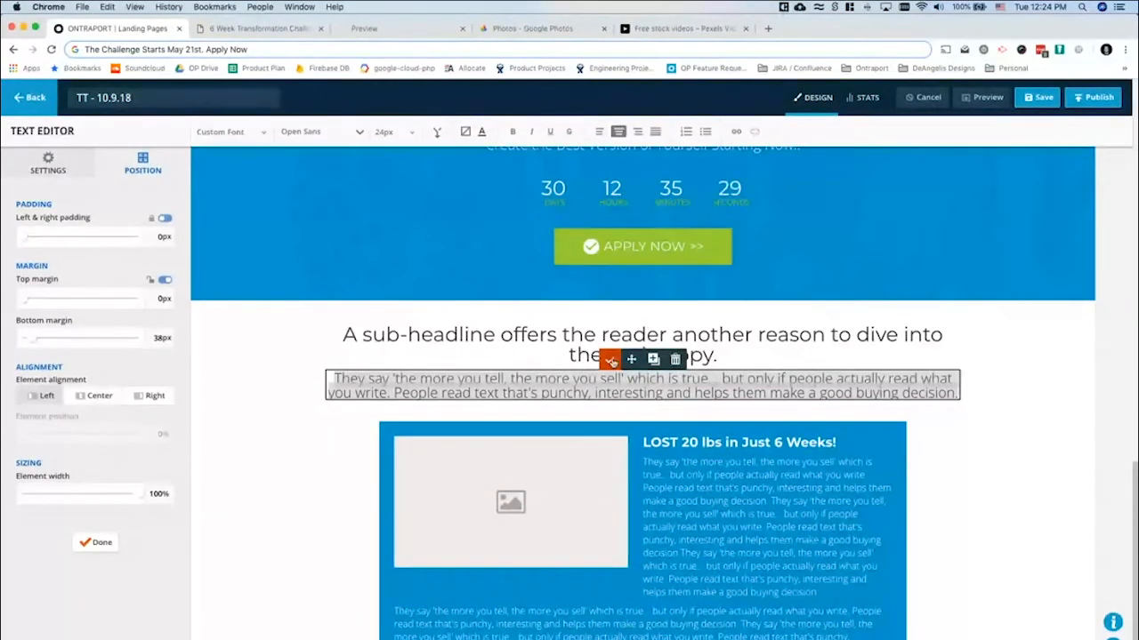
{"action": "left_click", "coordinate": [611, 361]}
{"action": "scroll", "coordinate": [610, 373], "scroll_direction": "down", "scroll_amount": 1}
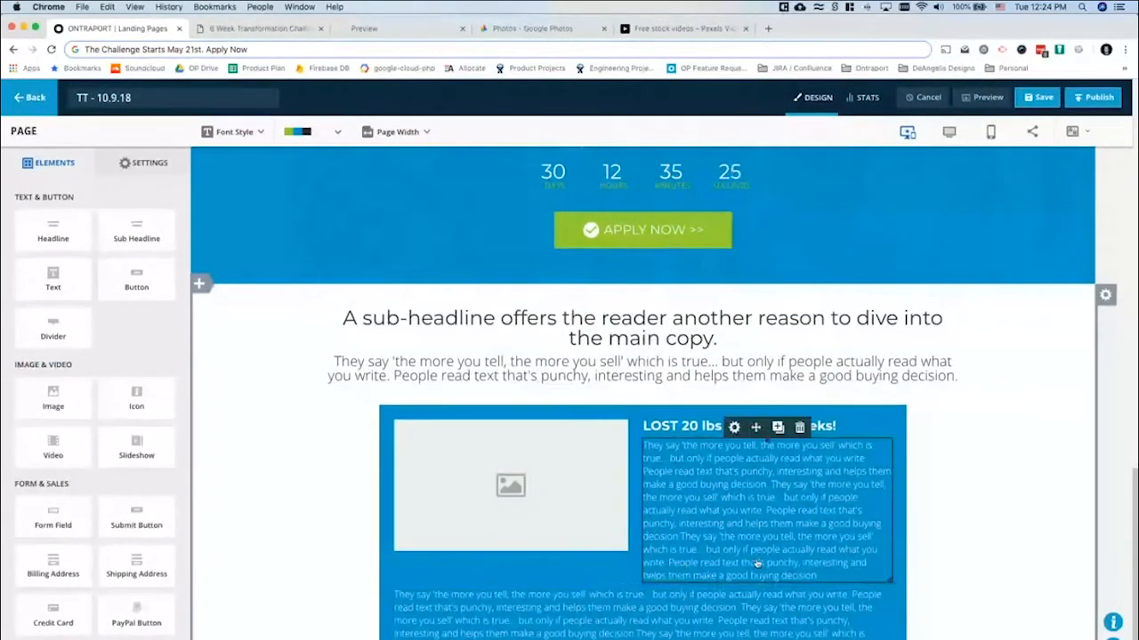
Delete the last sentences, from "but only if people actually read" onward, in the paragraph beside the image and finish editing
{"action": "left_click", "coordinate": [712, 552]}
{"action": "left_click", "coordinate": [713, 553]}
{"action": "left_click_drag", "start_coordinate": [705, 551], "coordinate": [828, 591]}
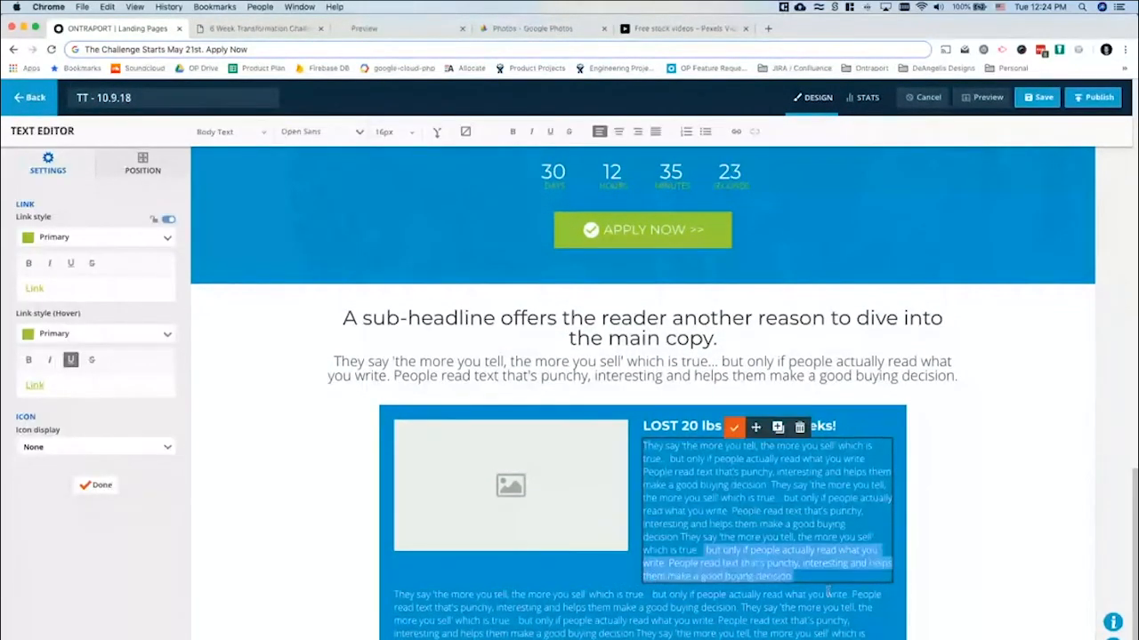
{"action": "key", "text": "BackSpace"}
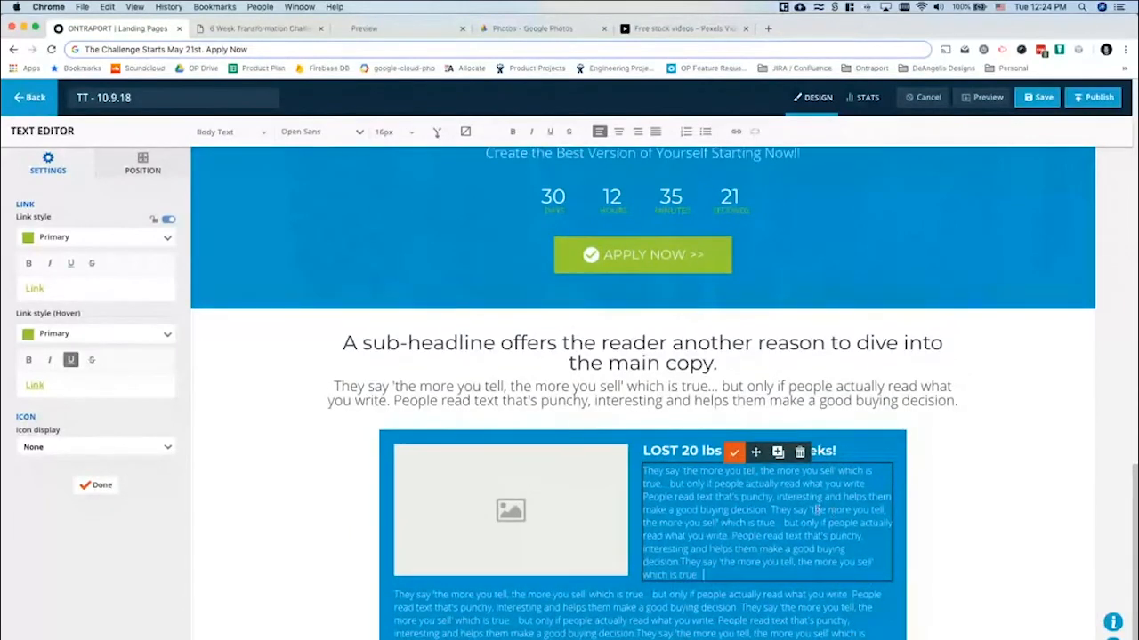
{"action": "left_click", "coordinate": [733, 452]}
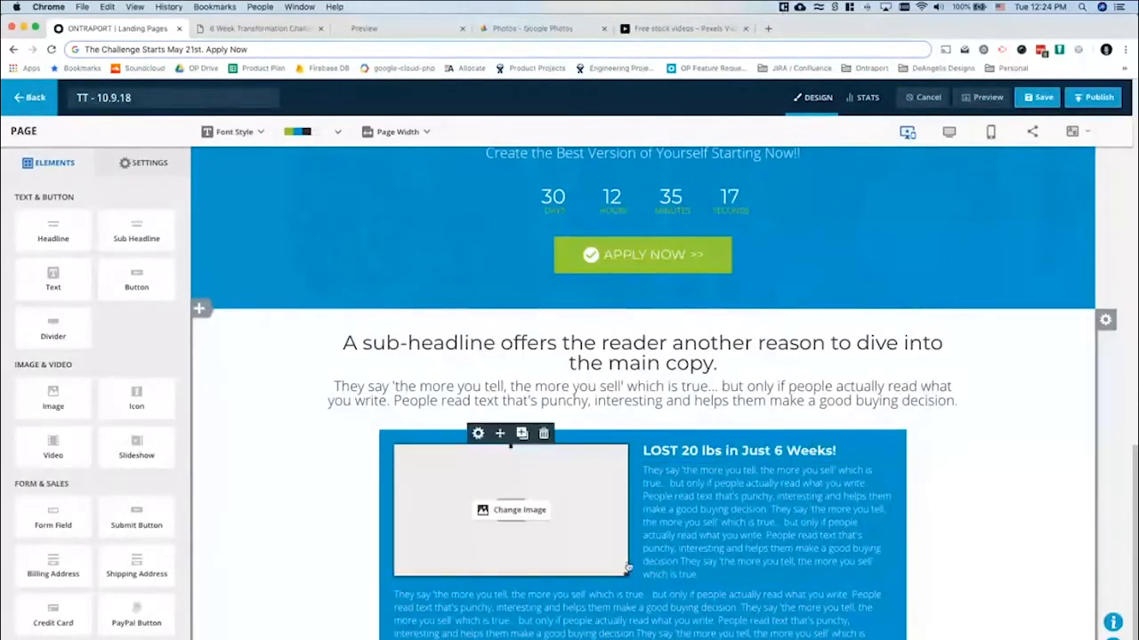
Duplicate the full-width paragraph twice below the image, comparing the text length with the testimonial on the reference page
{"action": "scroll", "coordinate": [628, 566], "scroll_direction": "down", "scroll_amount": 2}
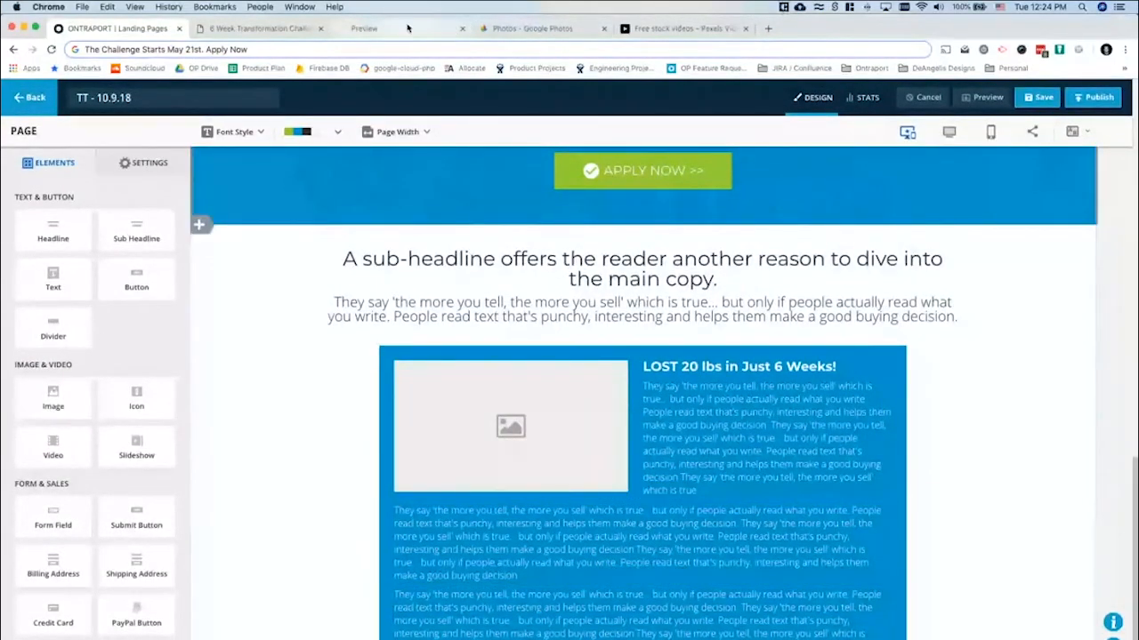
{"action": "left_click", "coordinate": [253, 30]}
{"action": "scroll", "coordinate": [453, 304], "scroll_direction": "down", "scroll_amount": 5}
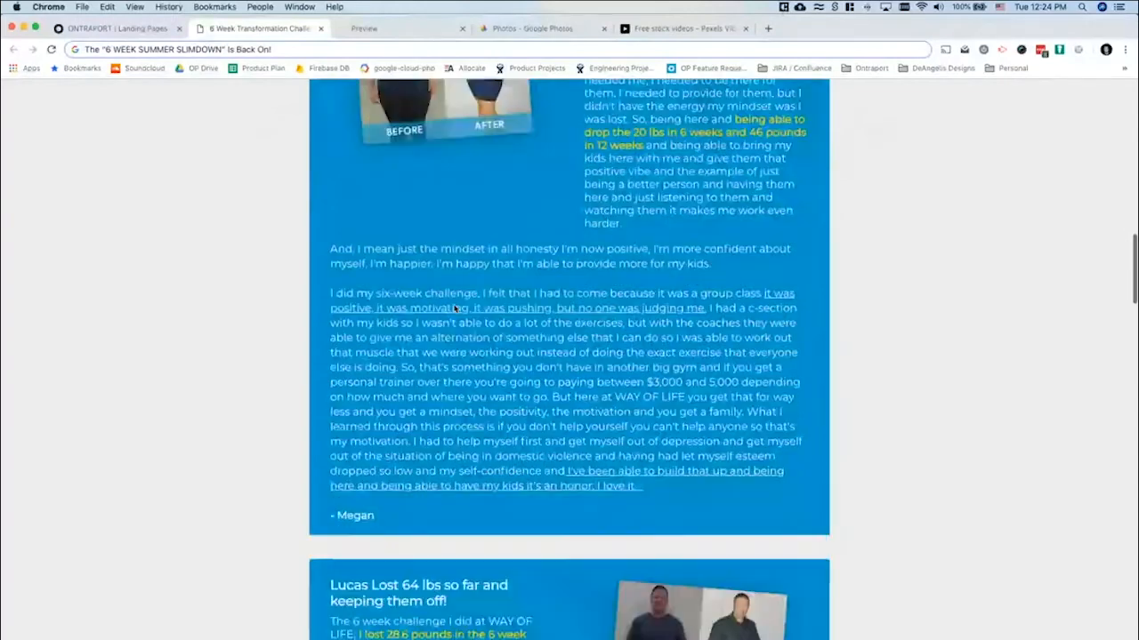
{"action": "scroll", "coordinate": [454, 304], "scroll_direction": "up", "scroll_amount": 1}
{"action": "scroll", "coordinate": [453, 305], "scroll_direction": "up", "scroll_amount": 1}
{"action": "scroll", "coordinate": [454, 304], "scroll_direction": "down", "scroll_amount": 2}
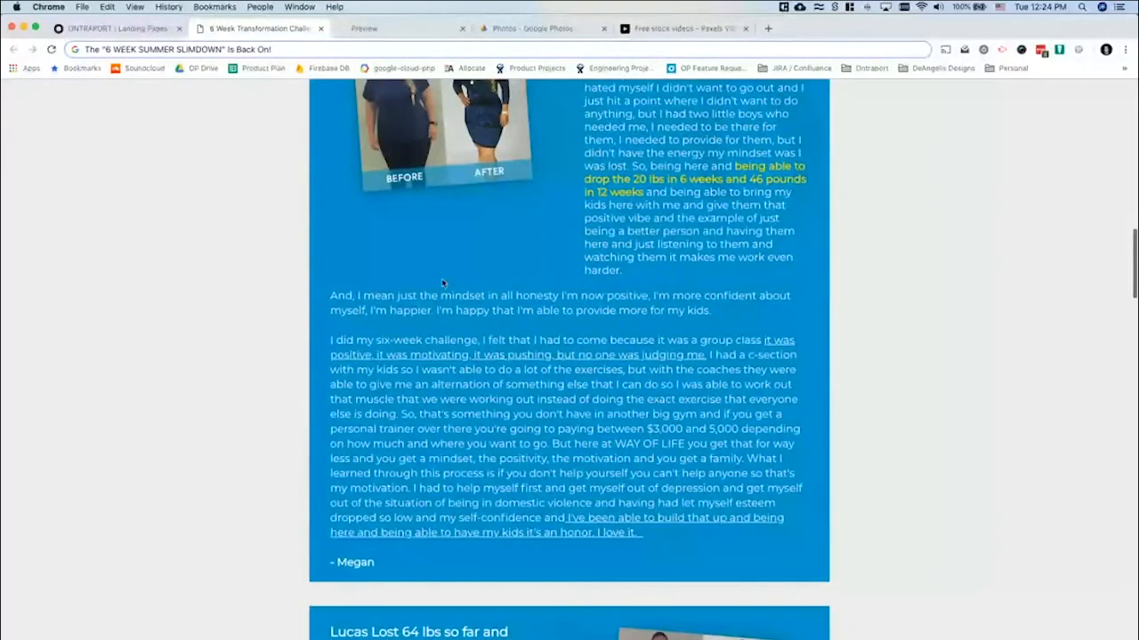
{"action": "key", "text": "ctrl+shift+Tab"}
{"action": "scroll", "coordinate": [552, 437], "scroll_direction": "down", "scroll_amount": 2}
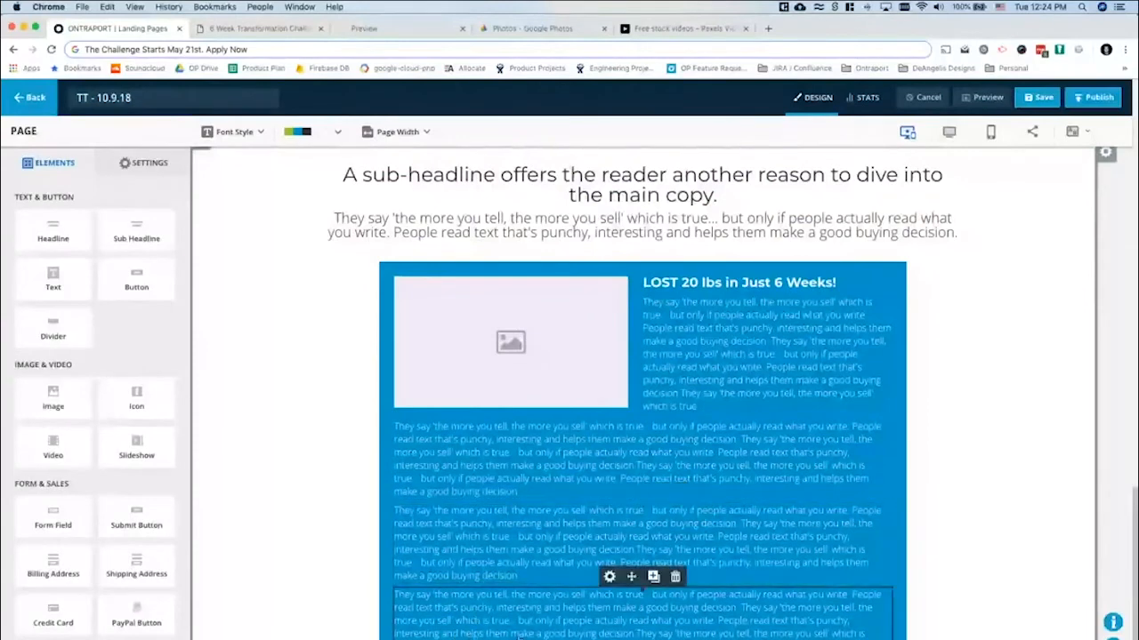
Edit the lowest full-width paragraph, undoing the last text change and turning on bold, and finish editing it
{"action": "left_click", "coordinate": [642, 615]}
{"action": "left_click", "coordinate": [643, 615]}
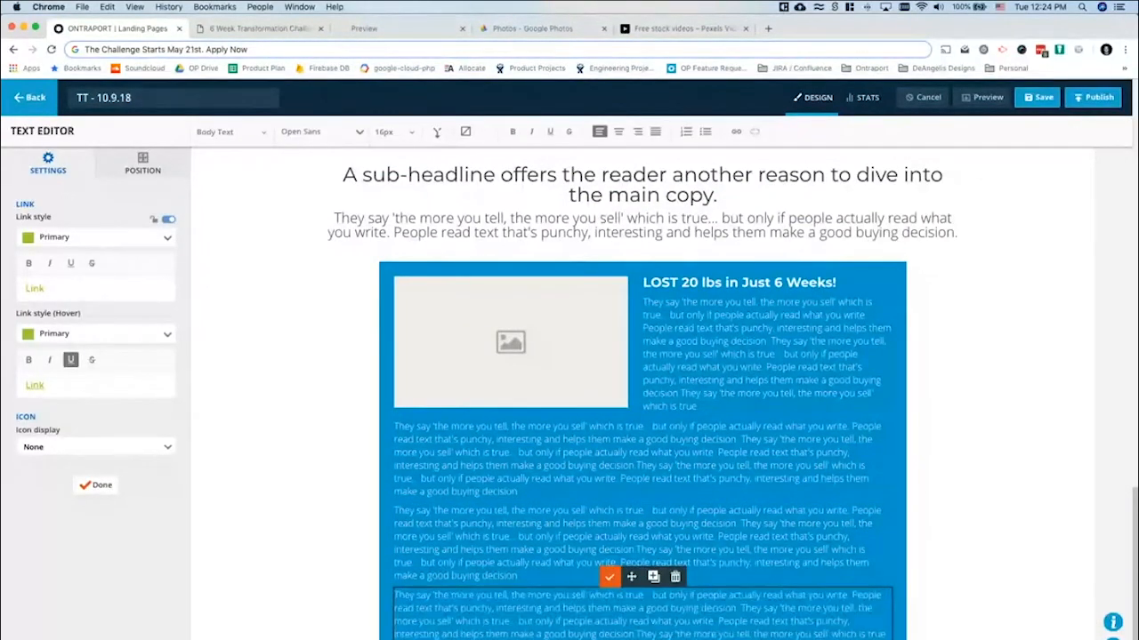
{"action": "scroll", "coordinate": [642, 400], "scroll_direction": "down", "scroll_amount": 1}
{"action": "scroll", "coordinate": [642, 400], "scroll_direction": "down", "scroll_amount": 1}
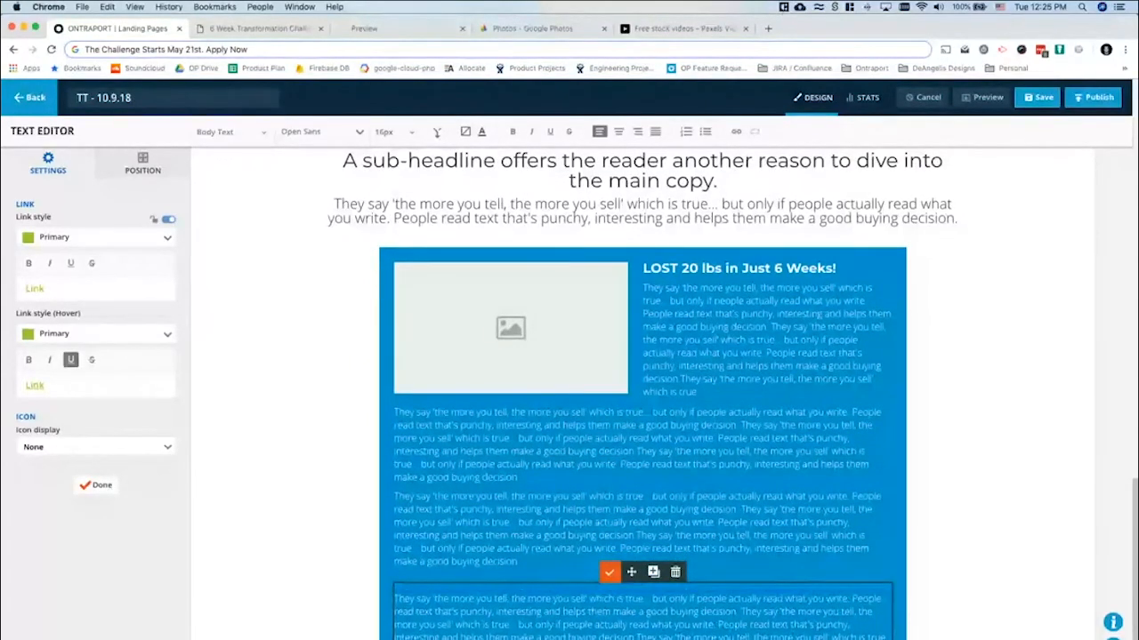
{"action": "key", "text": "super+z"}
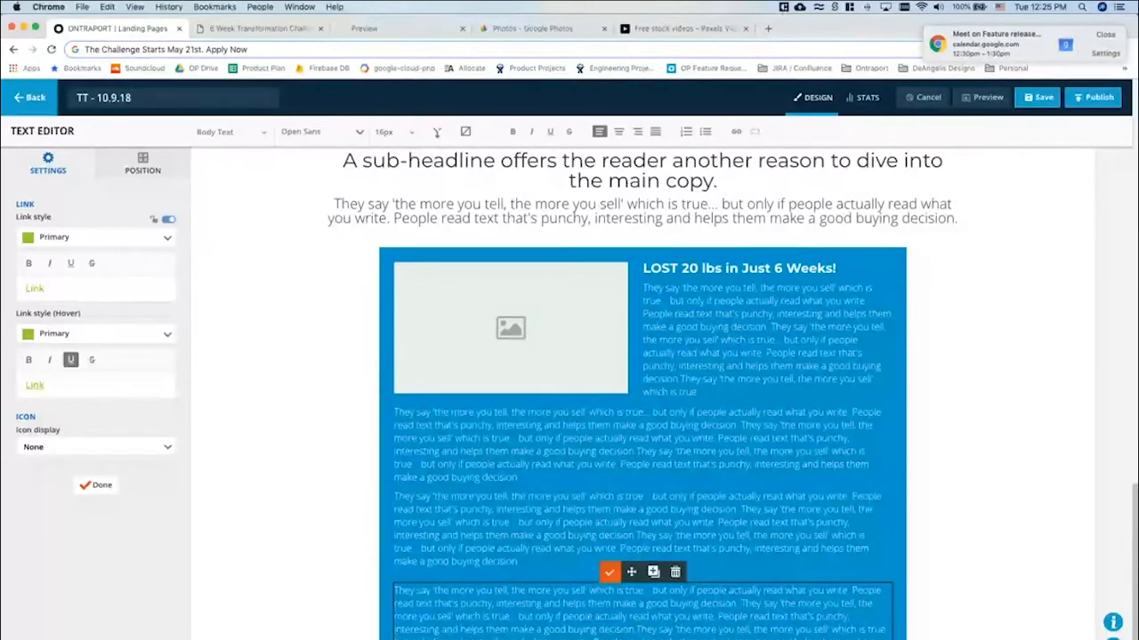
{"action": "left_click", "coordinate": [1103, 35]}
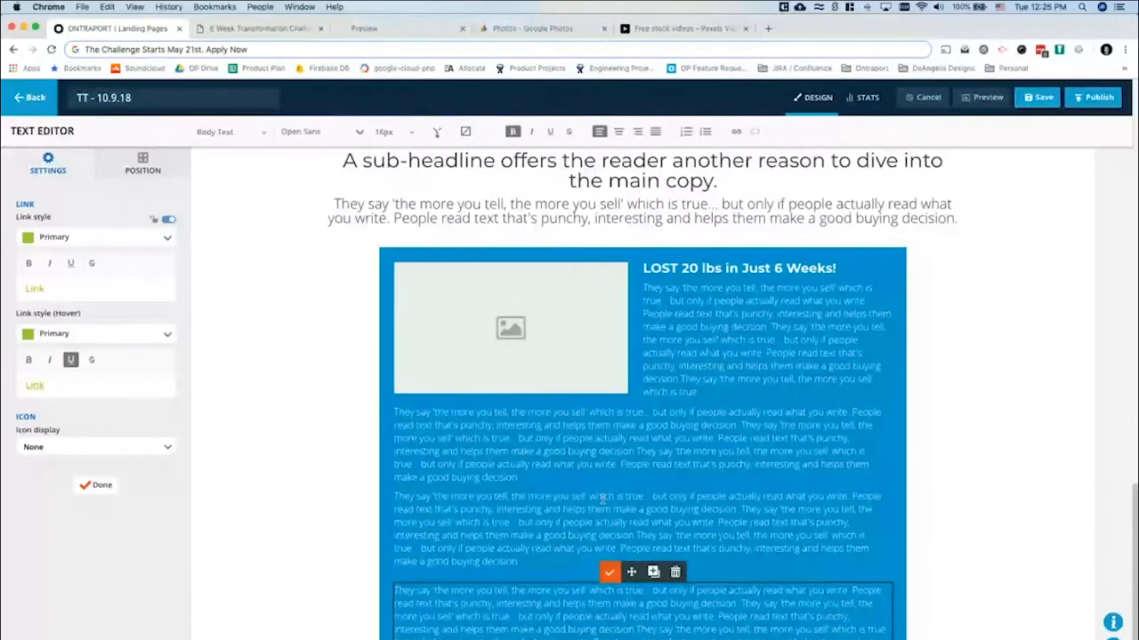
{"action": "left_click", "coordinate": [608, 572]}
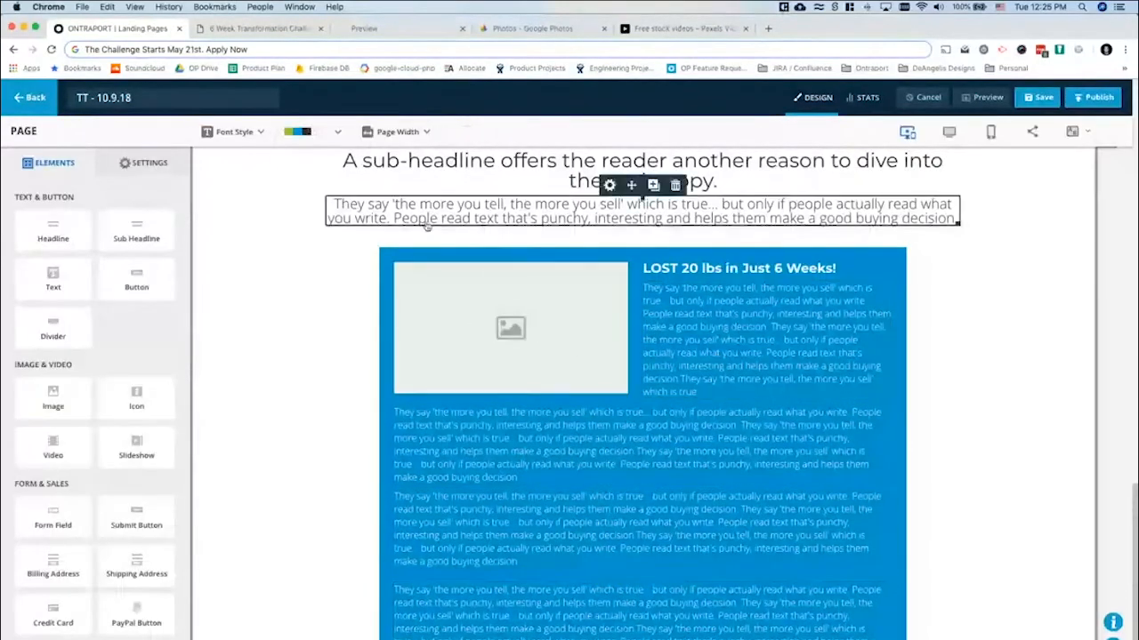
Set the Body Text font style to 17 px with a slightly heavier weight, checking it against the reference page, and save the style
{"action": "left_click", "coordinate": [242, 135]}
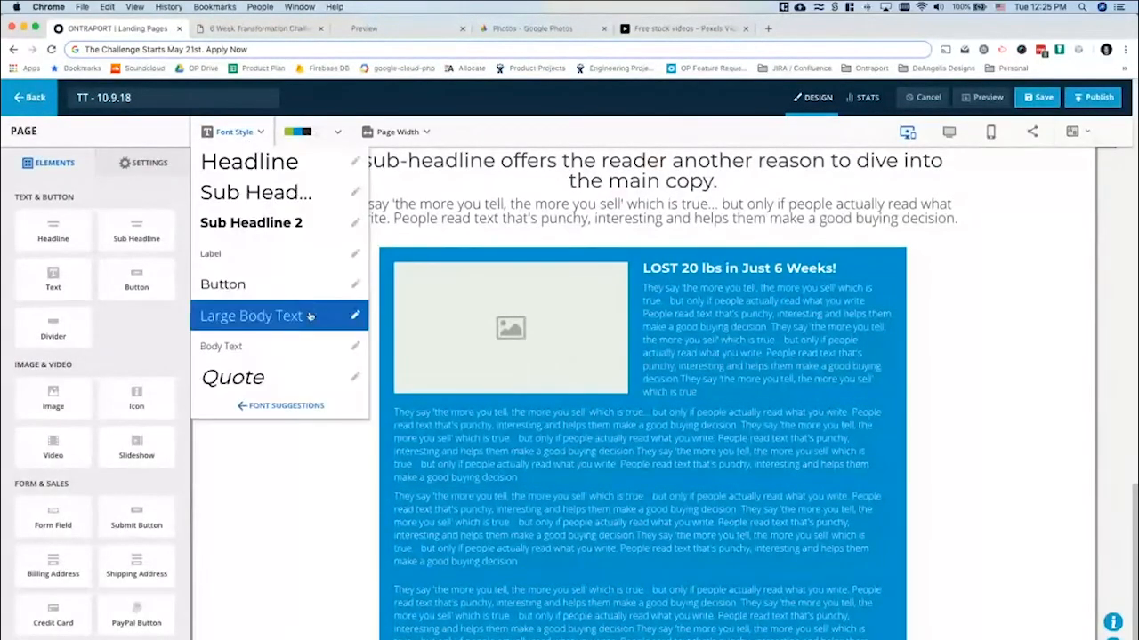
{"action": "left_click", "coordinate": [354, 346]}
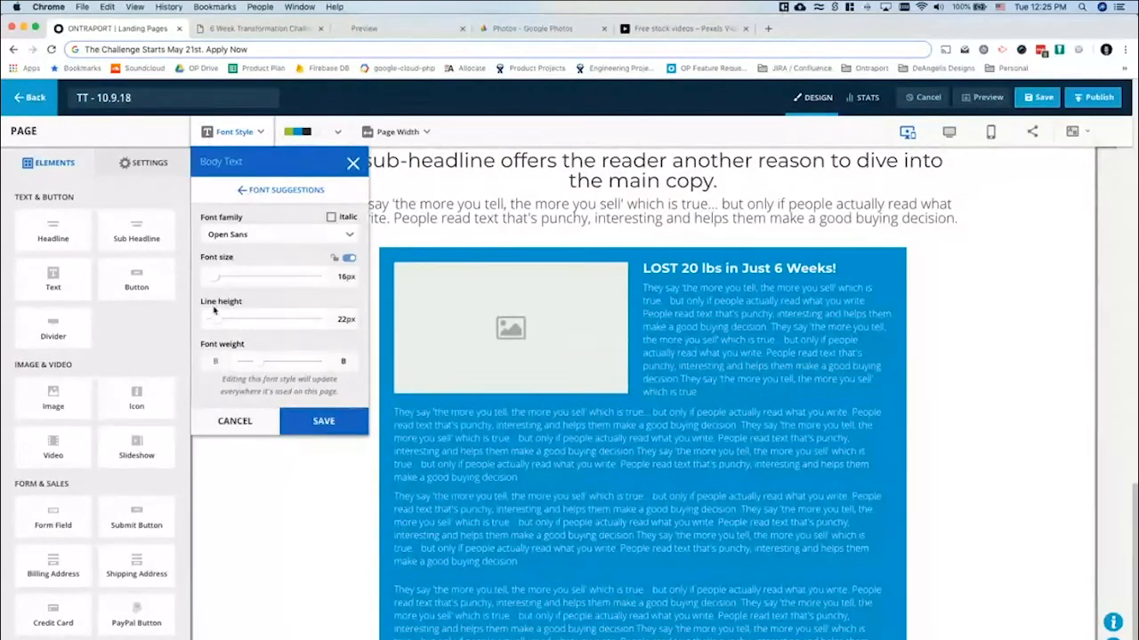
{"action": "left_click_drag", "start_coordinate": [214, 279], "coordinate": [217, 280]}
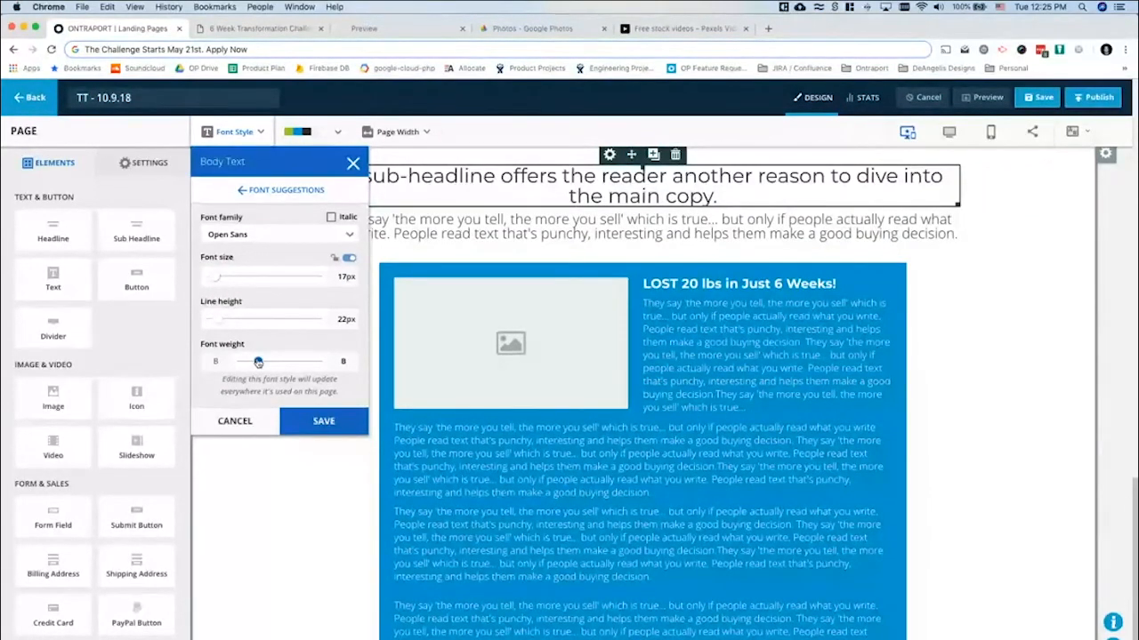
{"action": "left_click_drag", "start_coordinate": [259, 363], "coordinate": [267, 362]}
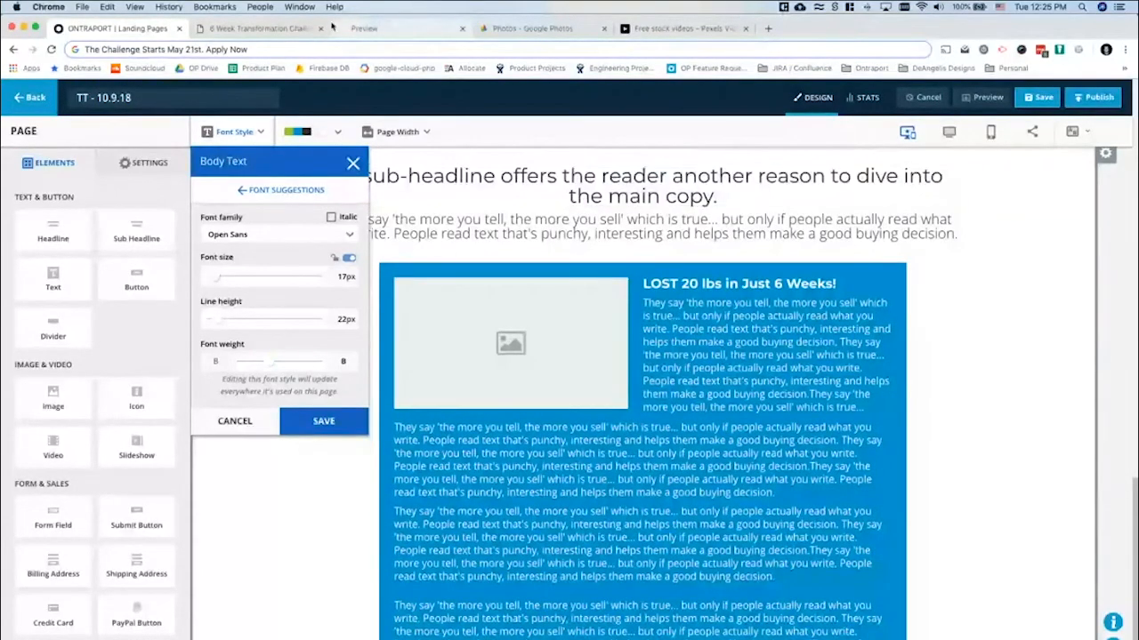
{"action": "left_click", "coordinate": [258, 29]}
{"action": "scroll", "coordinate": [595, 428], "scroll_direction": "up", "scroll_amount": 3}
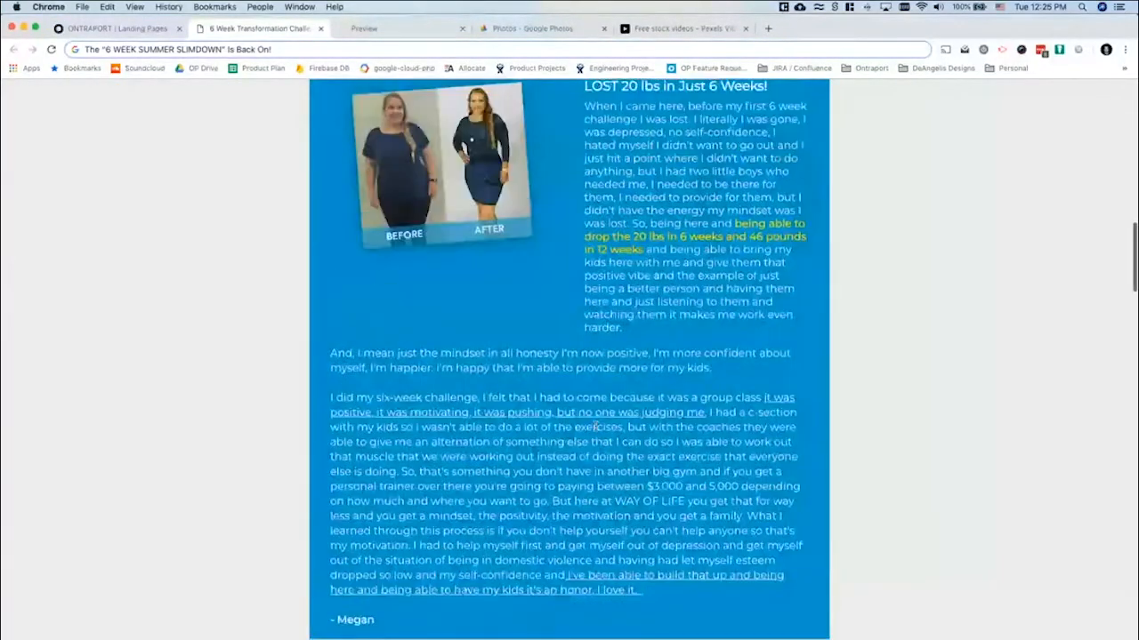
{"action": "left_click", "coordinate": [129, 29]}
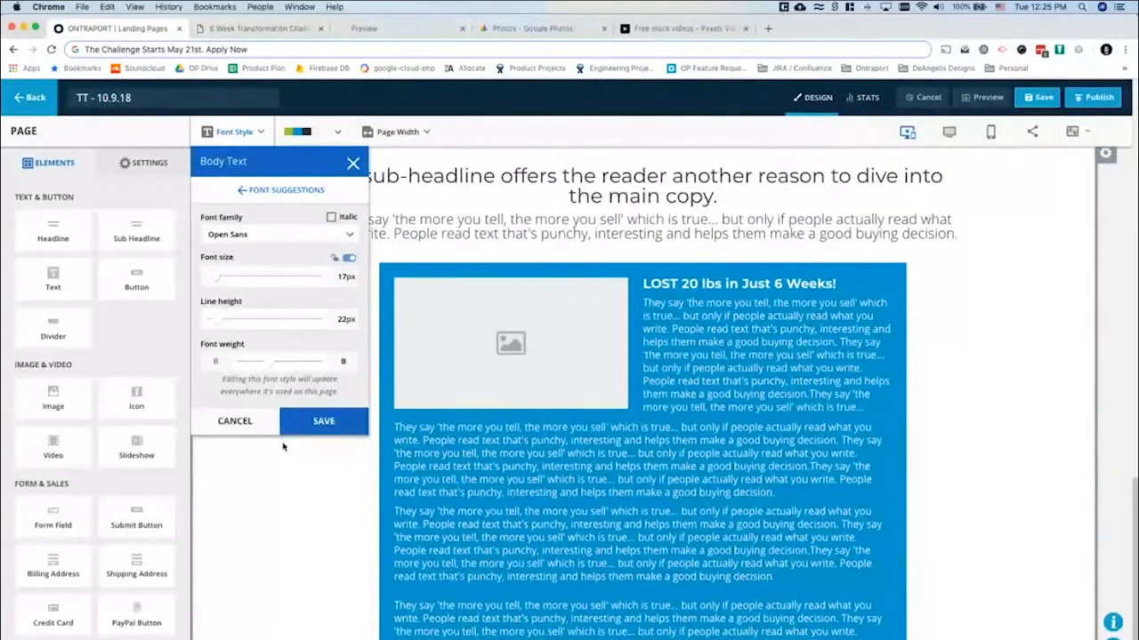
{"action": "left_click", "coordinate": [305, 423]}
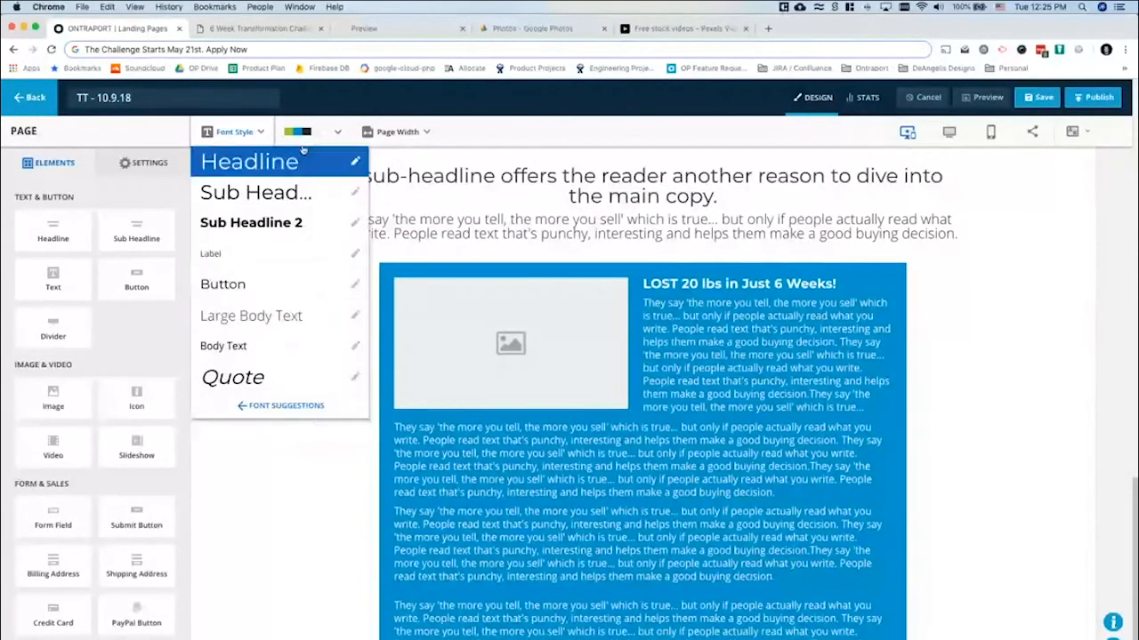
{"action": "left_click", "coordinate": [234, 132]}
Review the landing page from its header down to the testimonial box, and examine the second testimonial's layout on the reference page
{"action": "scroll", "coordinate": [587, 418], "scroll_direction": "up", "scroll_amount": 5}
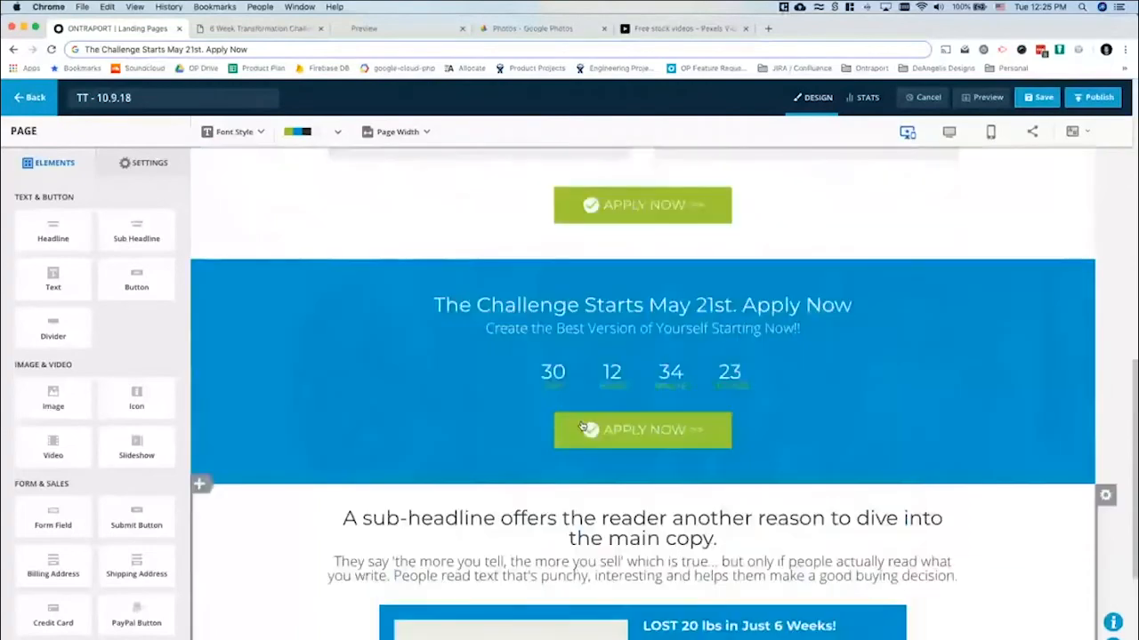
{"action": "scroll", "coordinate": [605, 356], "scroll_direction": "down", "scroll_amount": 3}
{"action": "scroll", "coordinate": [581, 425], "scroll_direction": "up", "scroll_amount": 15}
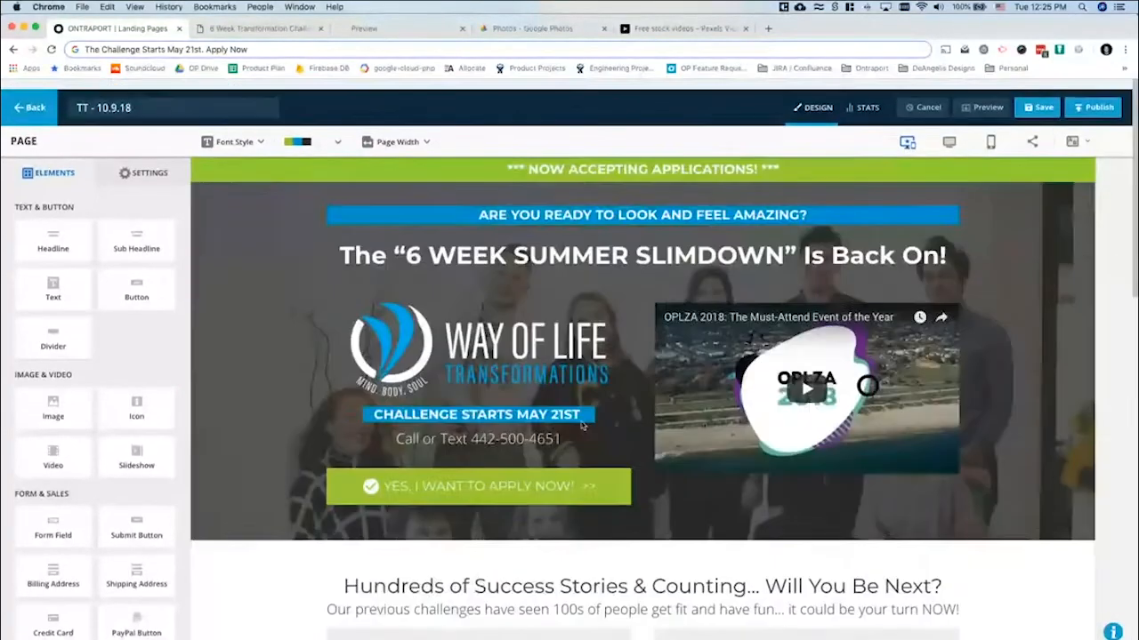
{"action": "scroll", "coordinate": [582, 425], "scroll_direction": "down", "scroll_amount": 7}
{"action": "scroll", "coordinate": [582, 426], "scroll_direction": "down", "scroll_amount": 12}
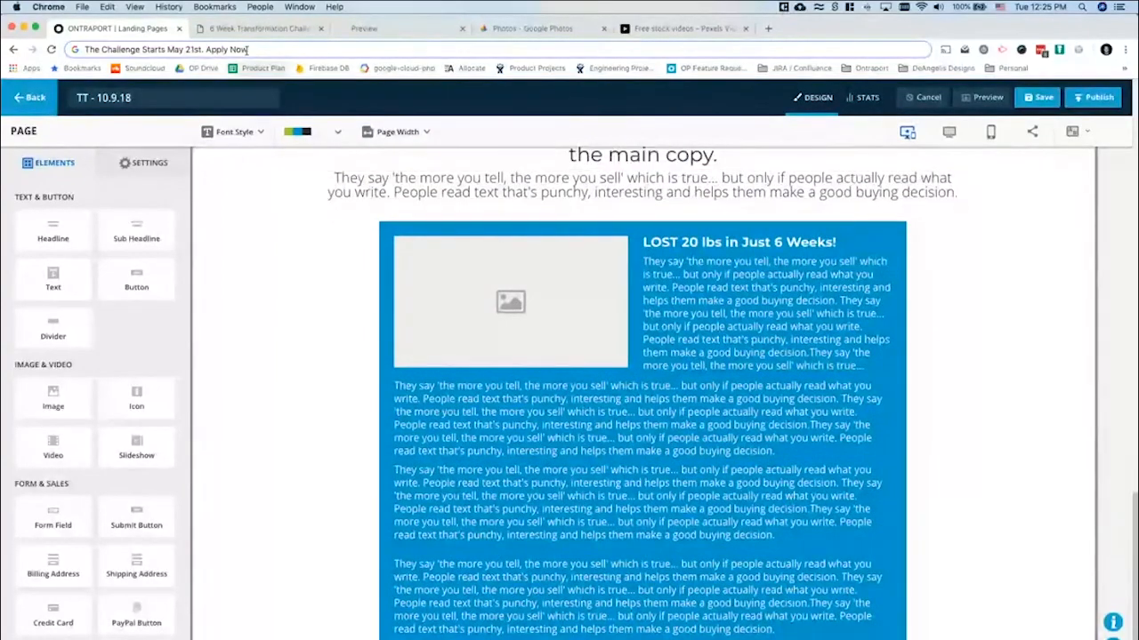
{"action": "left_click", "coordinate": [219, 28]}
{"action": "scroll", "coordinate": [436, 428], "scroll_direction": "down", "scroll_amount": 5}
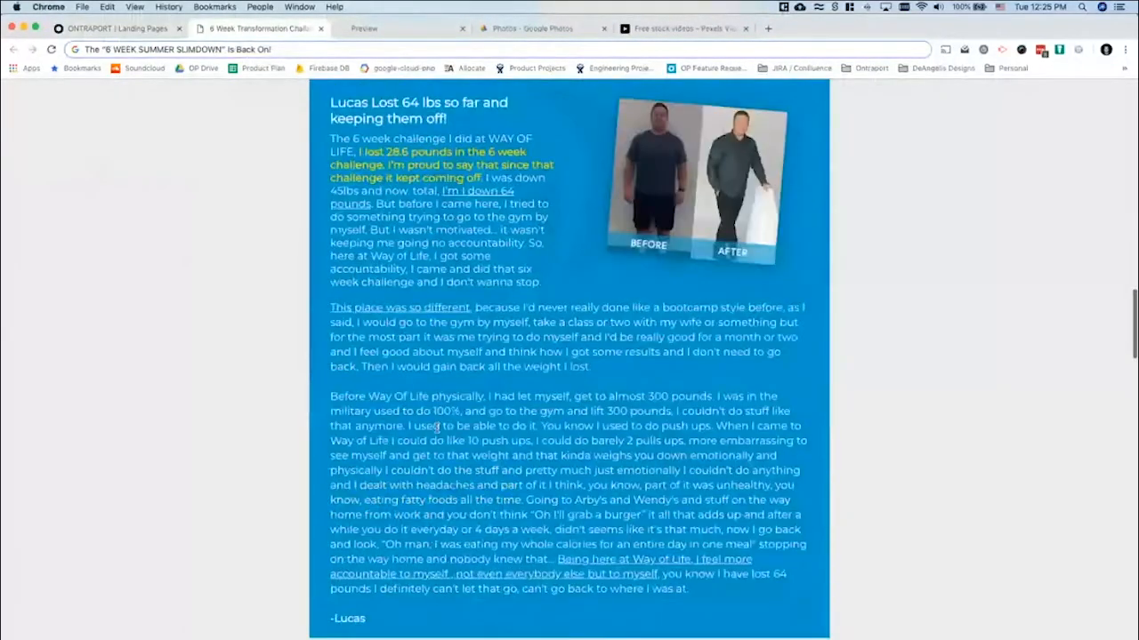
{"action": "scroll", "coordinate": [436, 428], "scroll_direction": "up", "scroll_amount": 1}
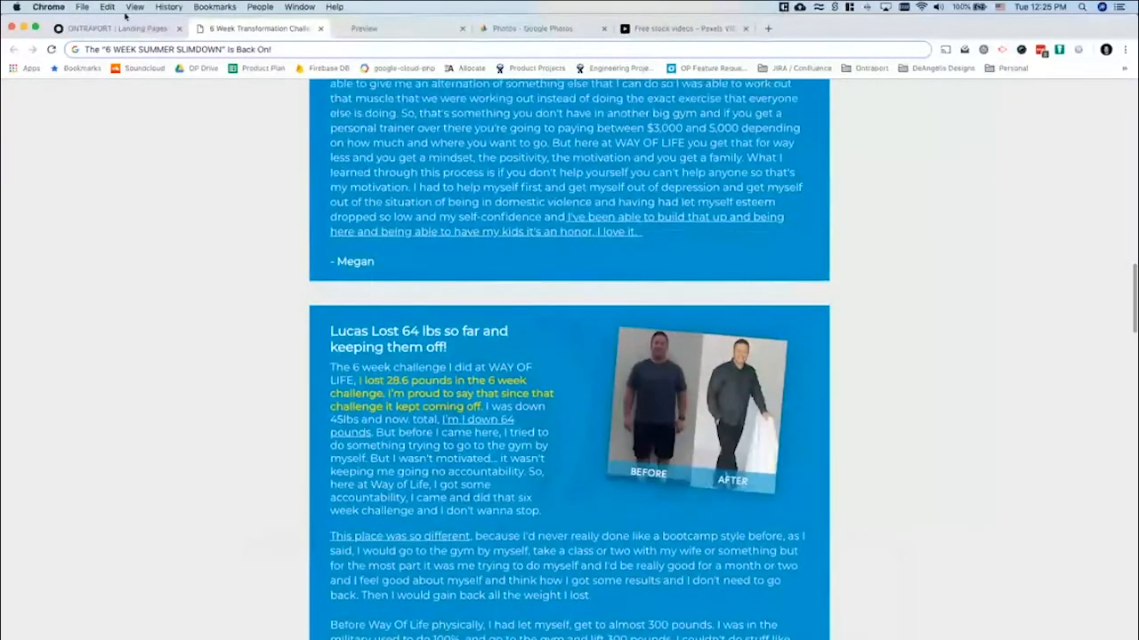
{"action": "left_click", "coordinate": [91, 26]}
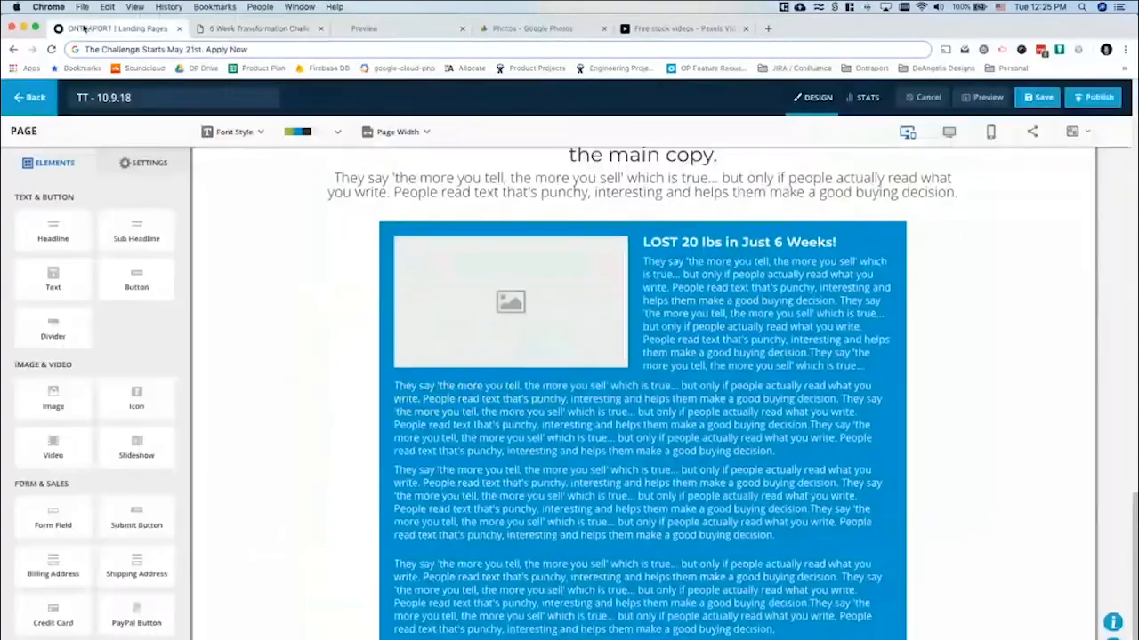
Duplicate both the image row and the full-width text row inside the testimonial block
{"action": "scroll", "coordinate": [990, 317], "scroll_direction": "up", "scroll_amount": 5}
{"action": "left_click", "coordinate": [996, 310]}
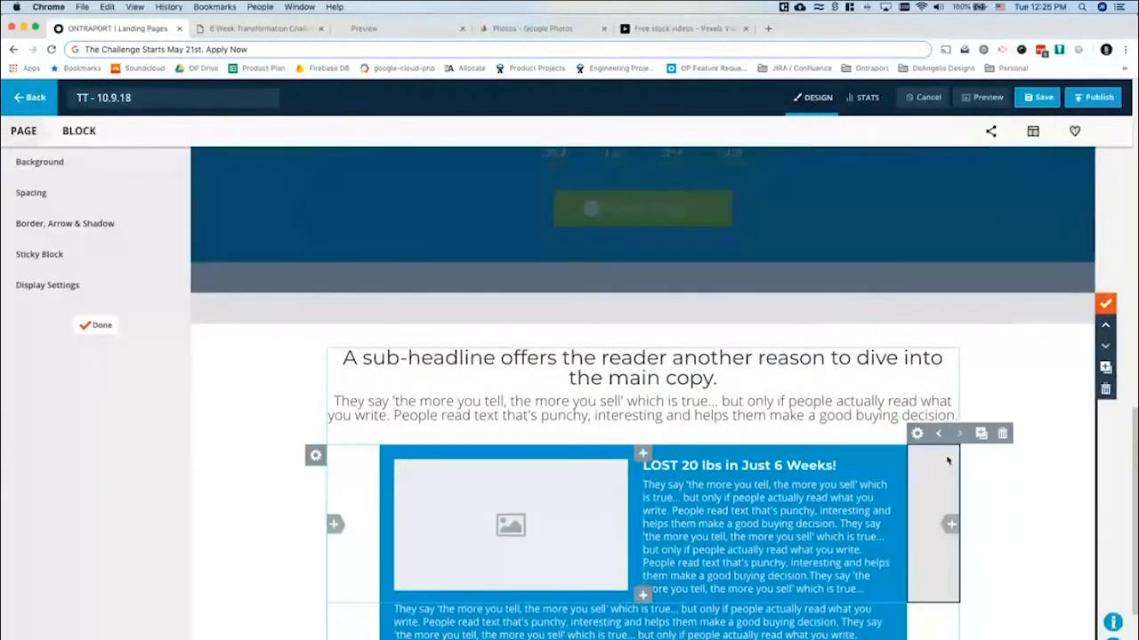
{"action": "scroll", "coordinate": [947, 460], "scroll_direction": "down", "scroll_amount": 8}
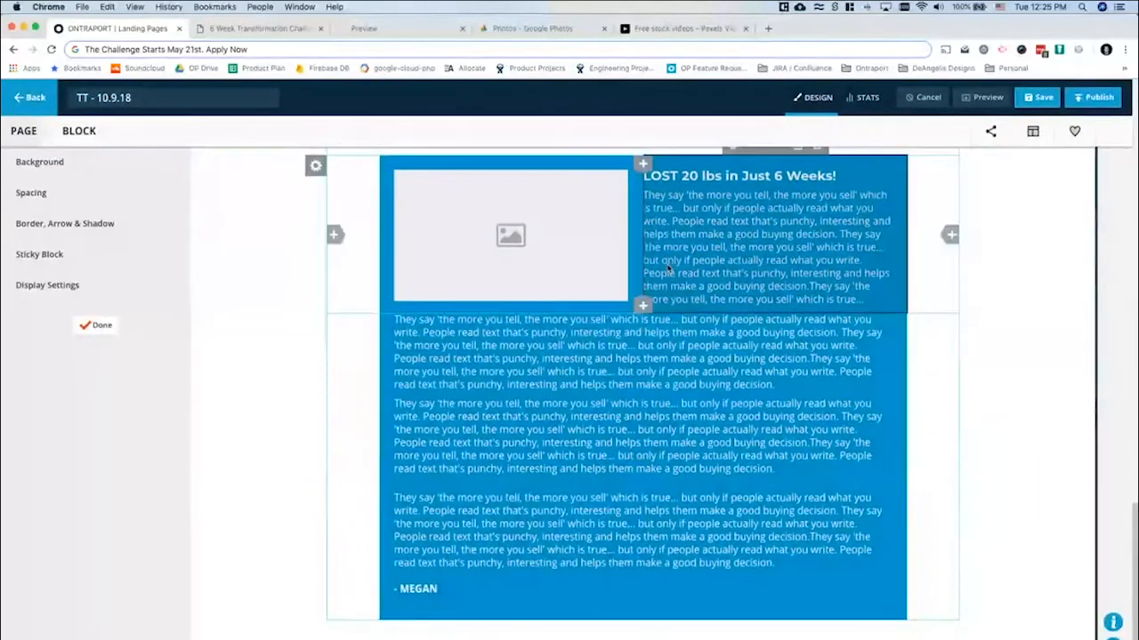
{"action": "scroll", "coordinate": [421, 201], "scroll_direction": "up", "scroll_amount": 1}
{"action": "mouse_move", "coordinate": [316, 208]}
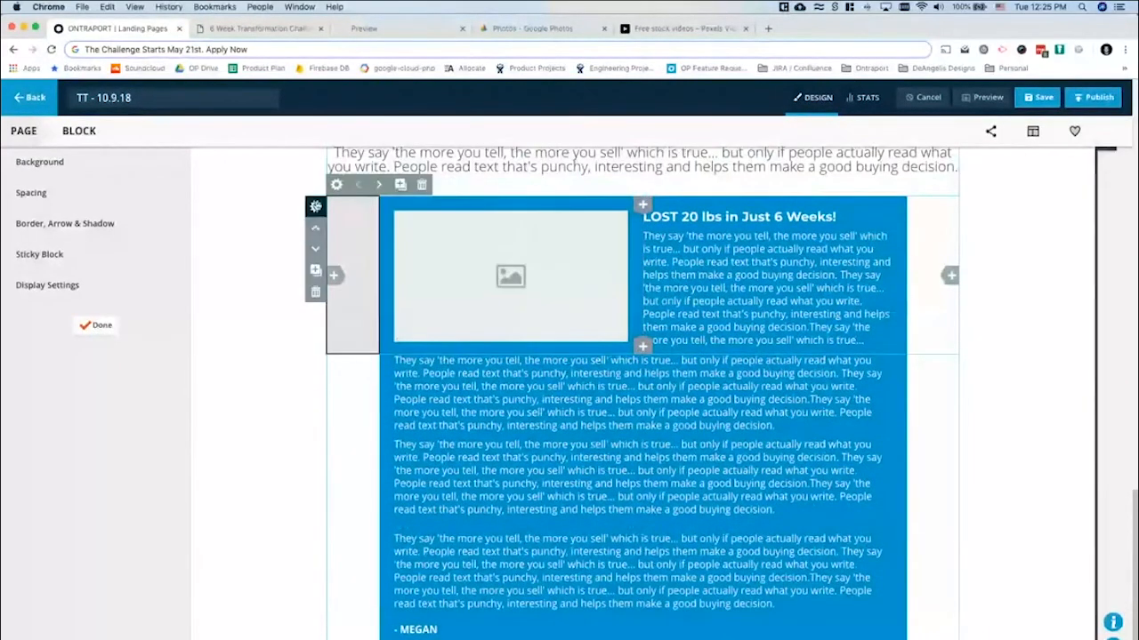
{"action": "left_click", "coordinate": [315, 268]}
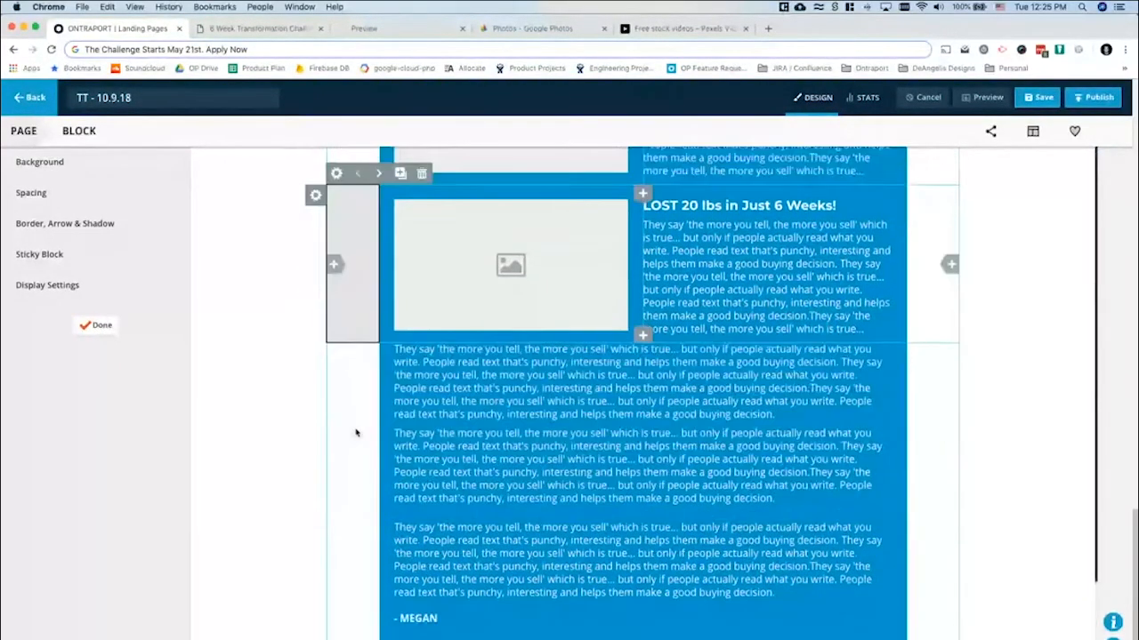
{"action": "mouse_move", "coordinate": [315, 324]}
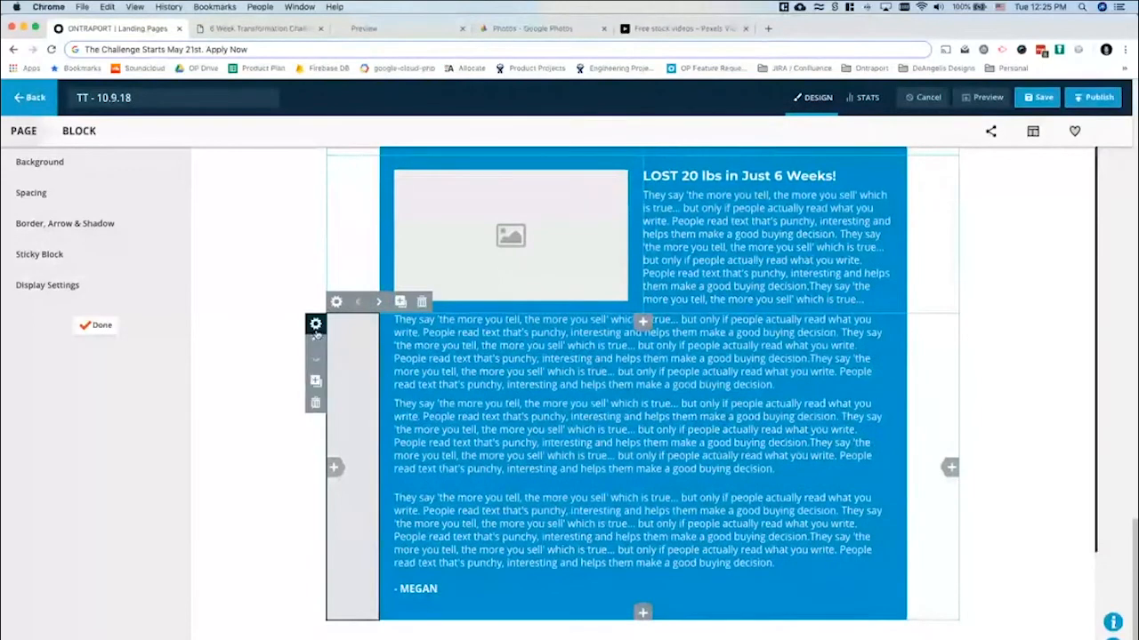
{"action": "left_click", "coordinate": [316, 389]}
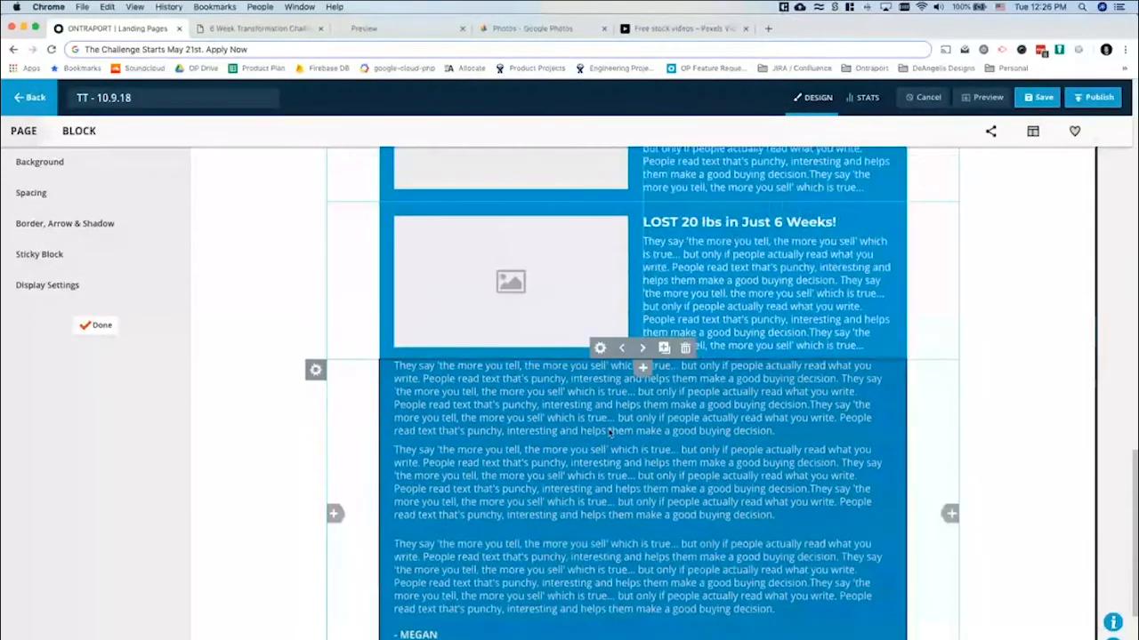
Move the second image row down below the first full-width text row to start a second testimonial box
{"action": "scroll", "coordinate": [611, 432], "scroll_direction": "up", "scroll_amount": 3}
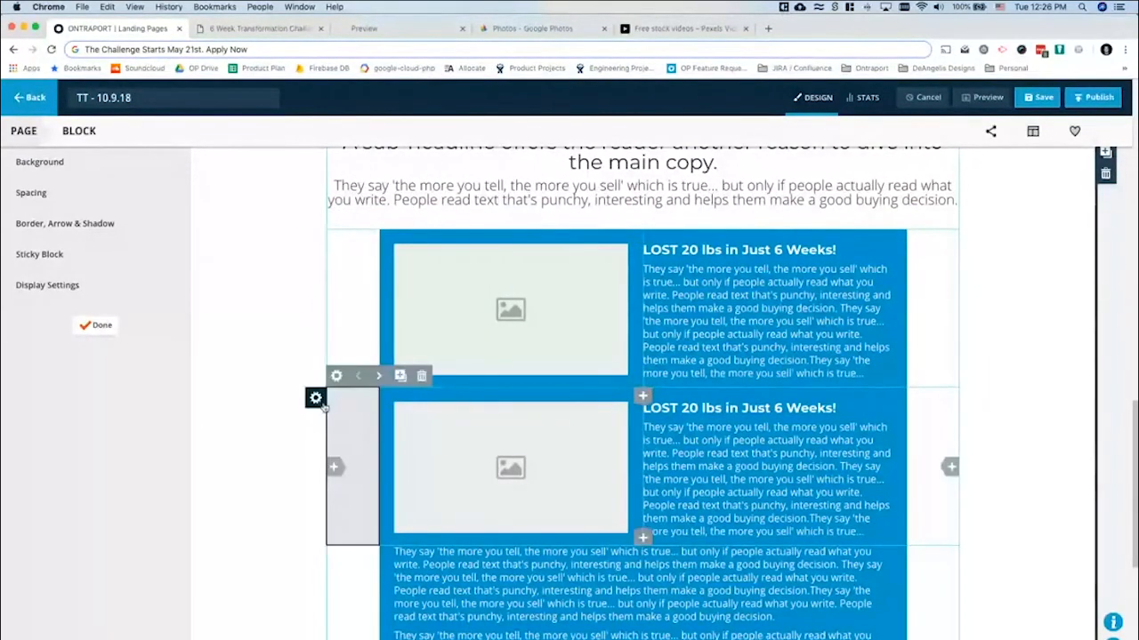
{"action": "mouse_move", "coordinate": [317, 403]}
{"action": "left_click", "coordinate": [315, 441]}
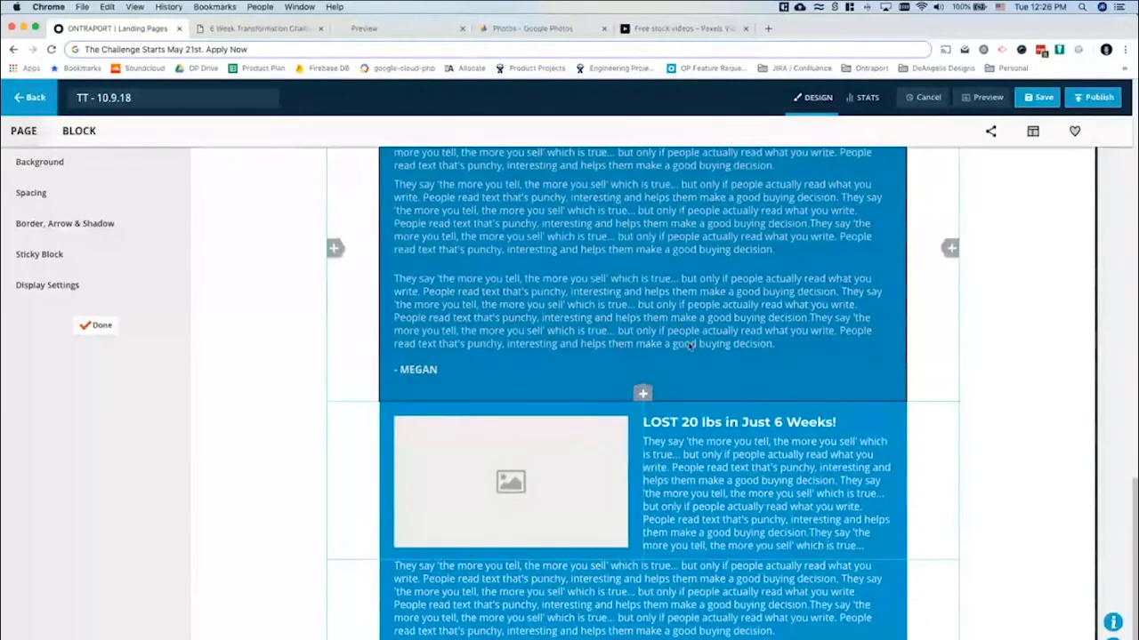
{"action": "scroll", "coordinate": [729, 338], "scroll_direction": "down", "scroll_amount": 5}
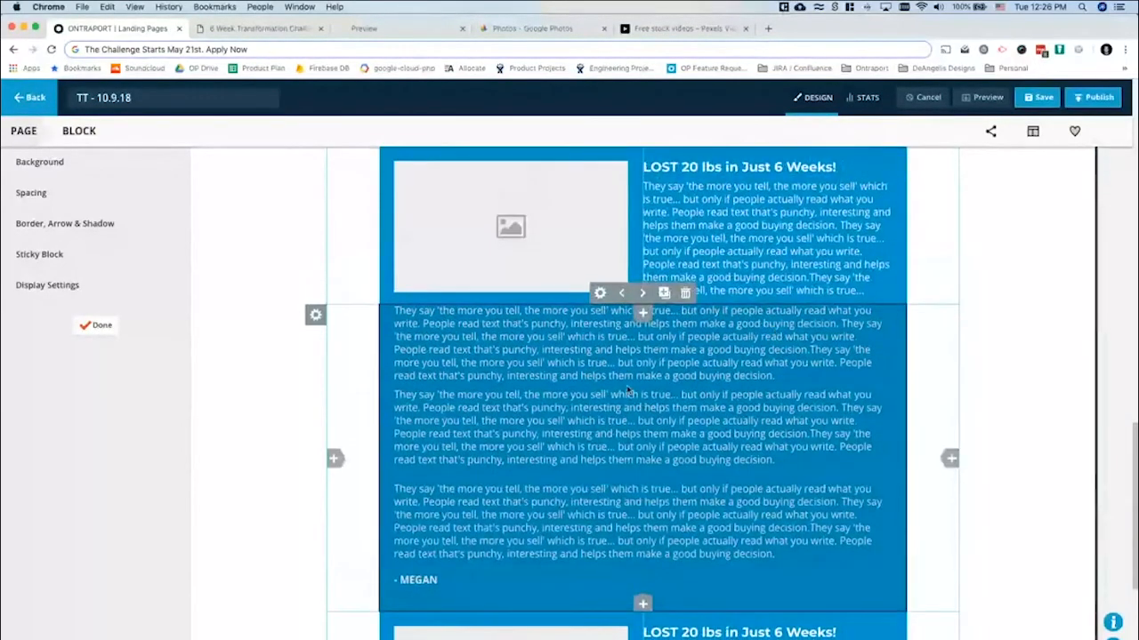
Unlink the top and bottom margins of the first testimonial's text column, set its bottom margin to 50 px, and finish editing the block
{"action": "left_click", "coordinate": [637, 398]}
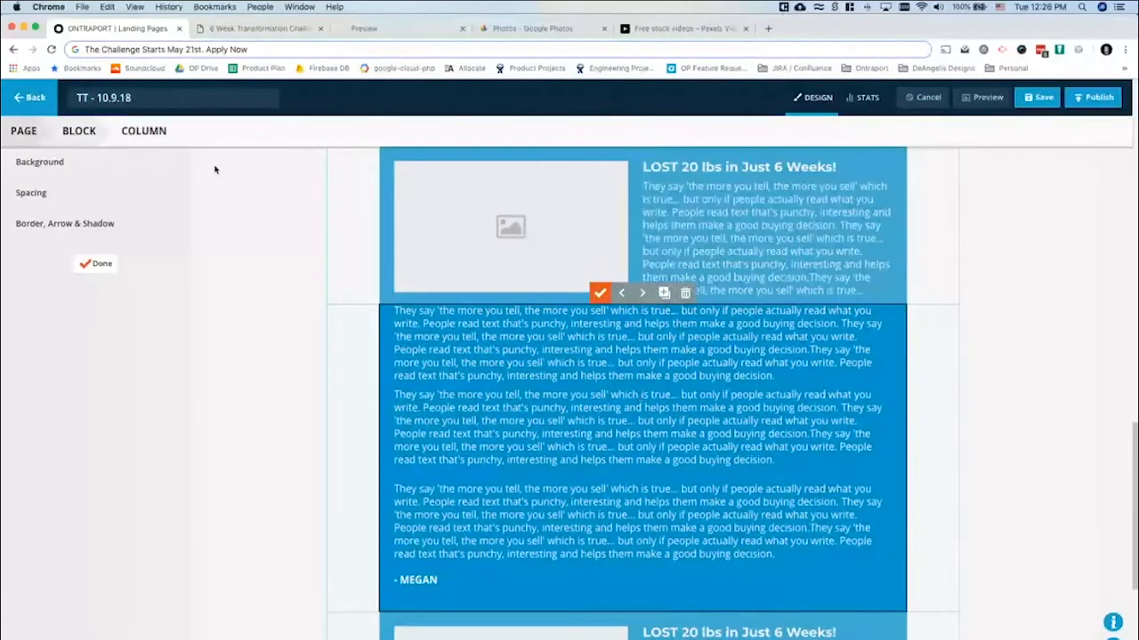
{"action": "left_click", "coordinate": [51, 194]}
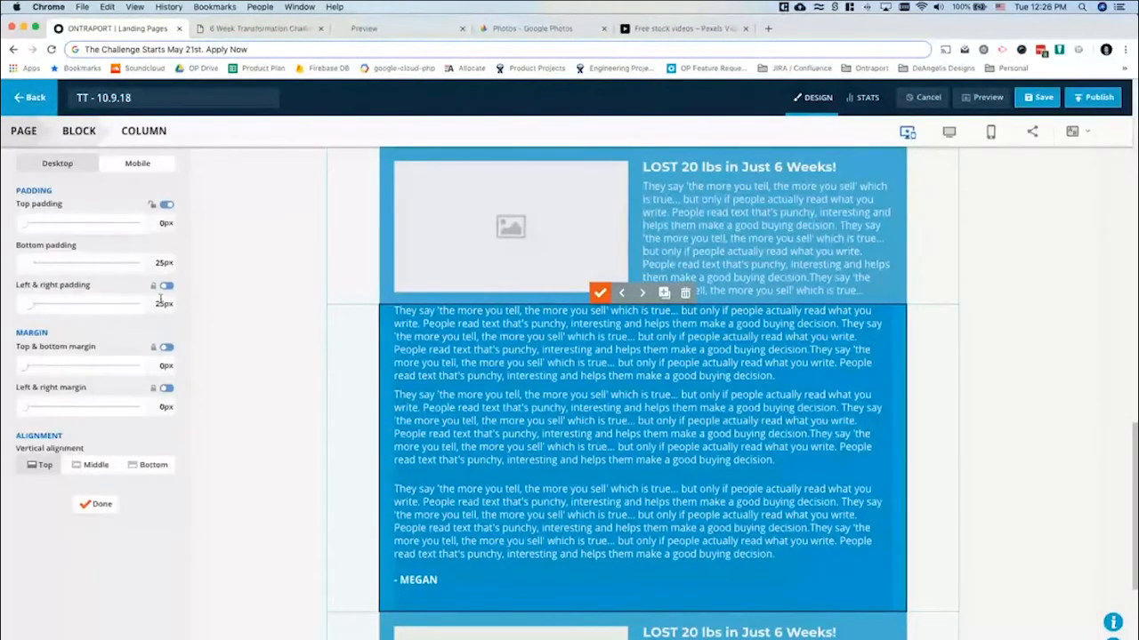
{"action": "left_click", "coordinate": [166, 346]}
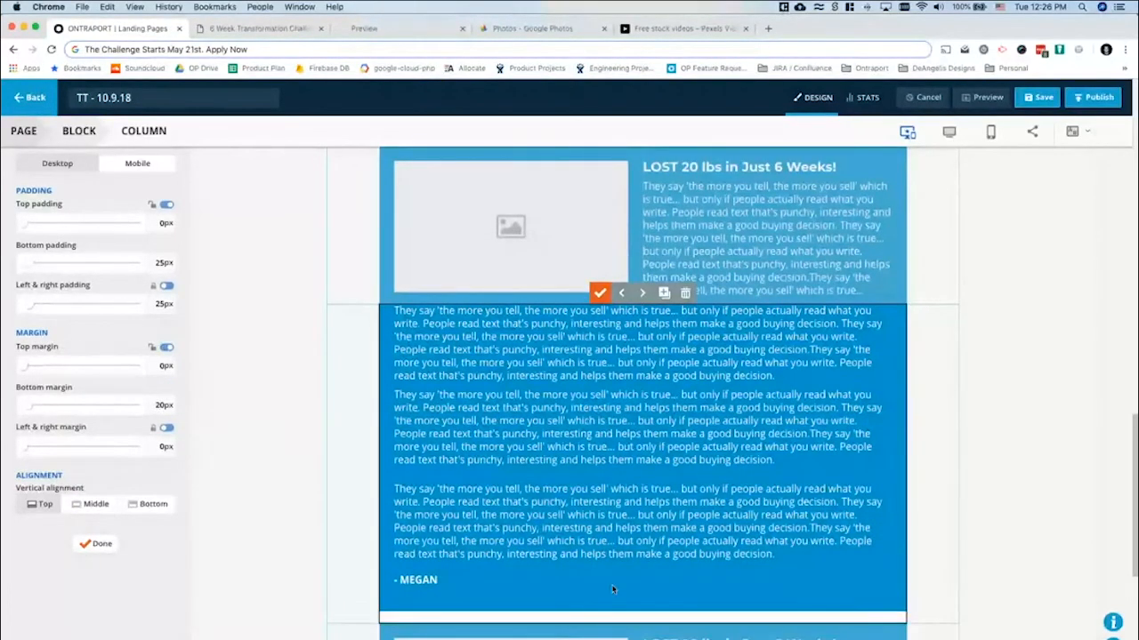
{"action": "left_click", "coordinate": [285, 32]}
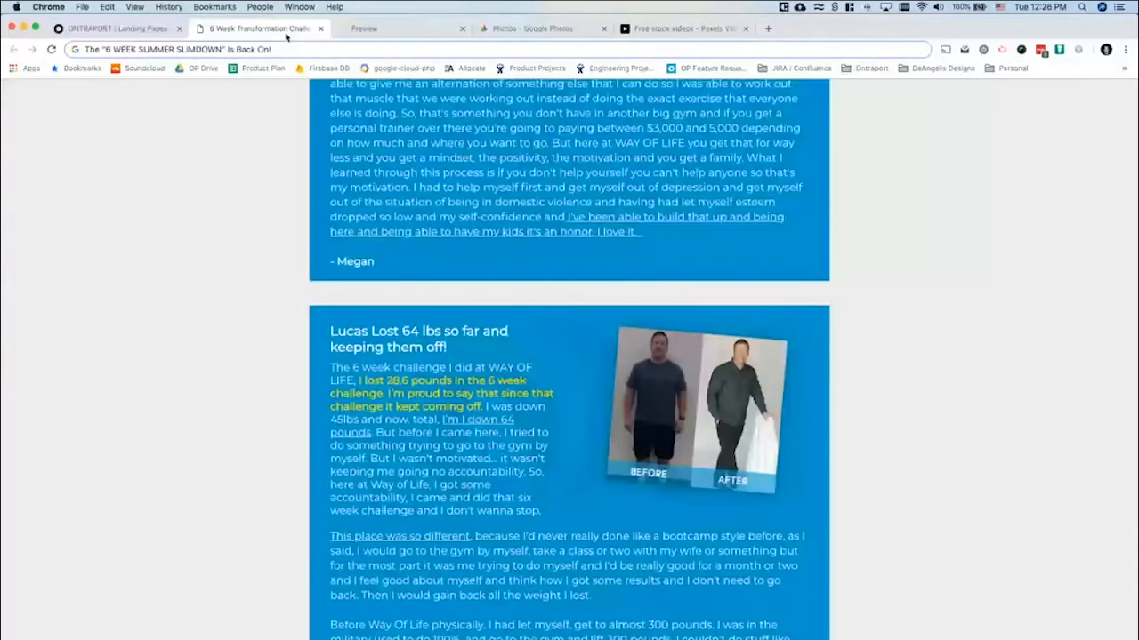
{"action": "left_click", "coordinate": [111, 31]}
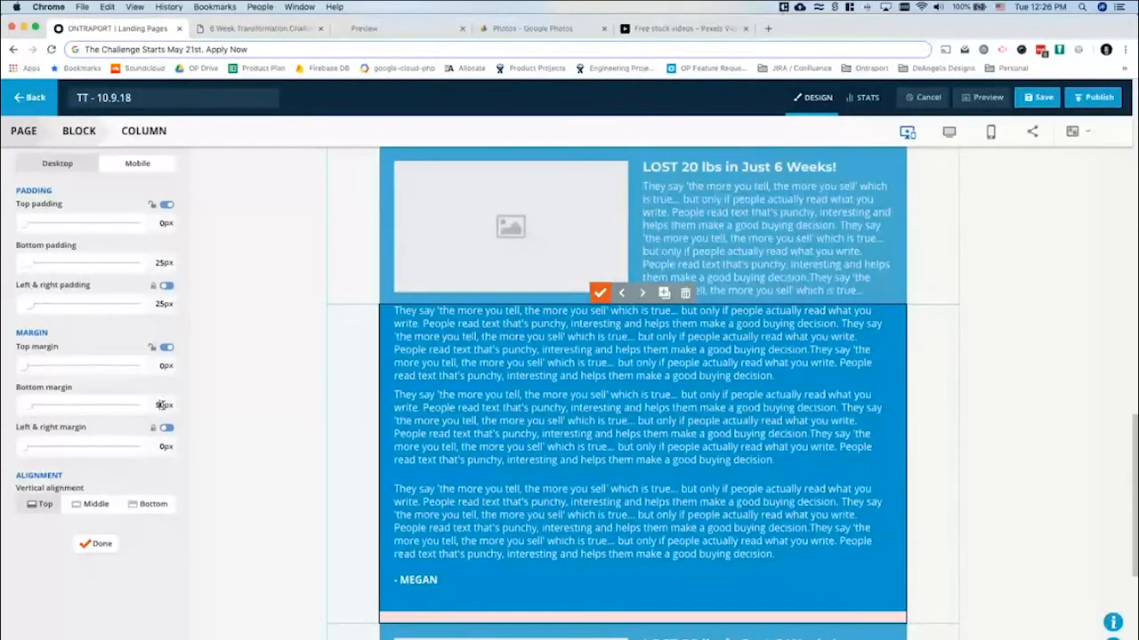
{"action": "left_click", "coordinate": [96, 545]}
{"action": "left_click", "coordinate": [98, 264]}
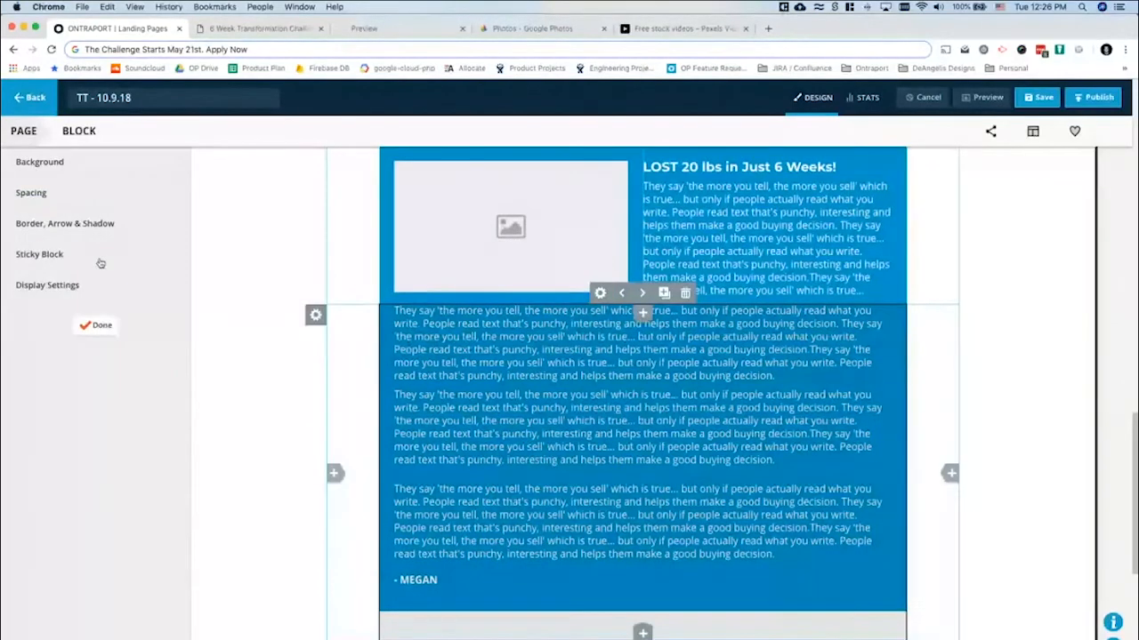
{"action": "left_click", "coordinate": [102, 325]}
Check the gap between the two testimonial boxes, and examine the section that follows the testimonials on the reference page
{"action": "scroll", "coordinate": [846, 541], "scroll_direction": "up", "scroll_amount": 10}
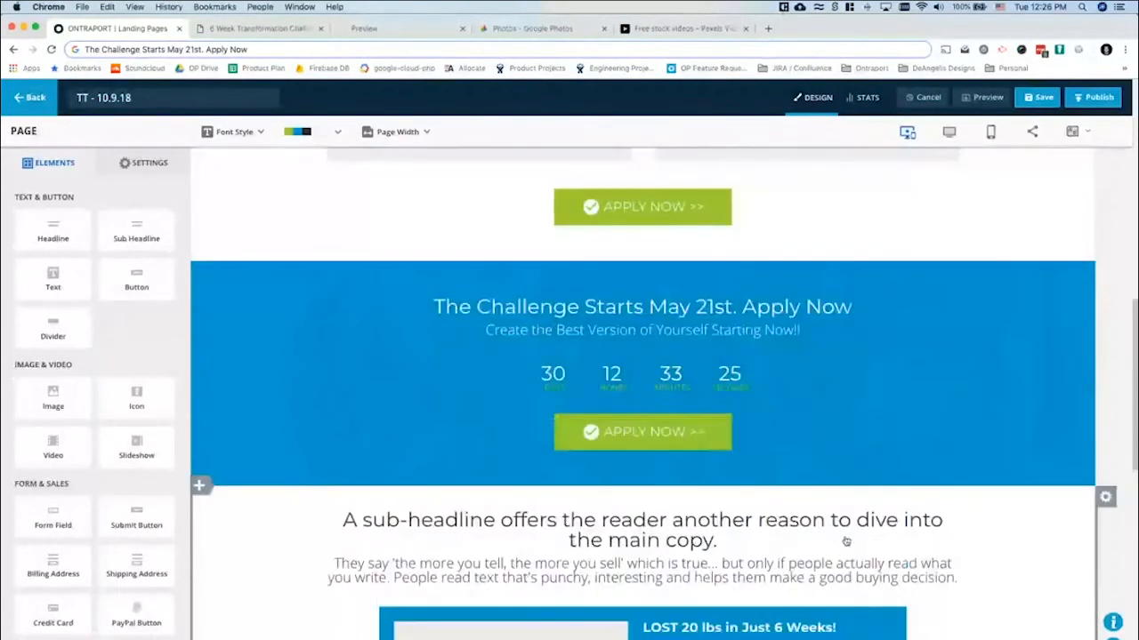
{"action": "scroll", "coordinate": [846, 541], "scroll_direction": "down", "scroll_amount": 10}
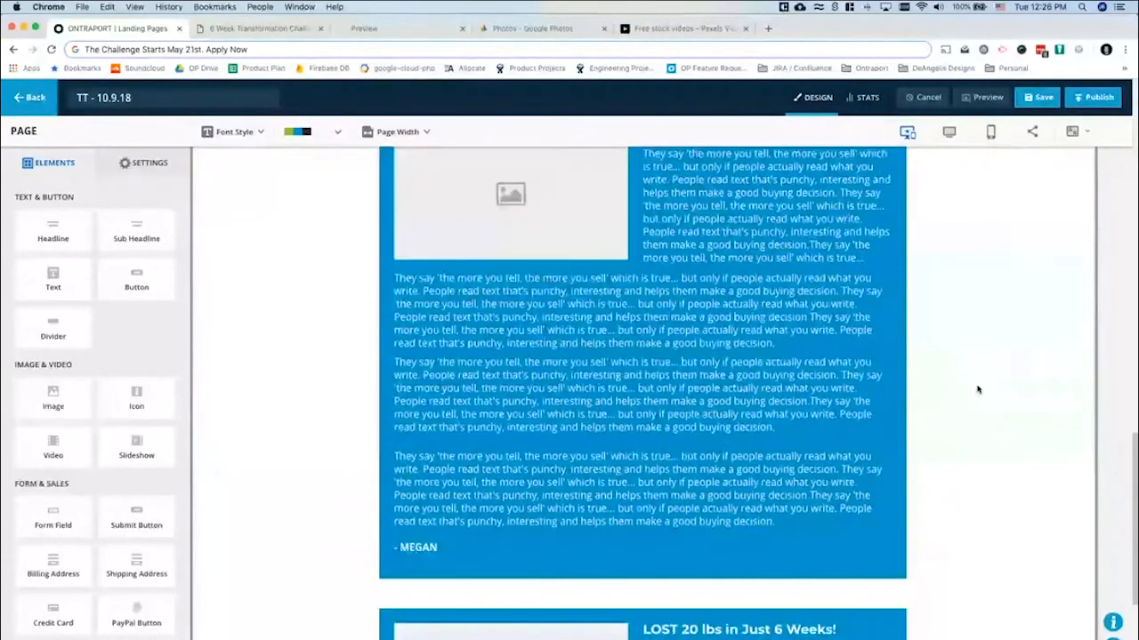
{"action": "scroll", "coordinate": [978, 389], "scroll_direction": "down", "scroll_amount": 5}
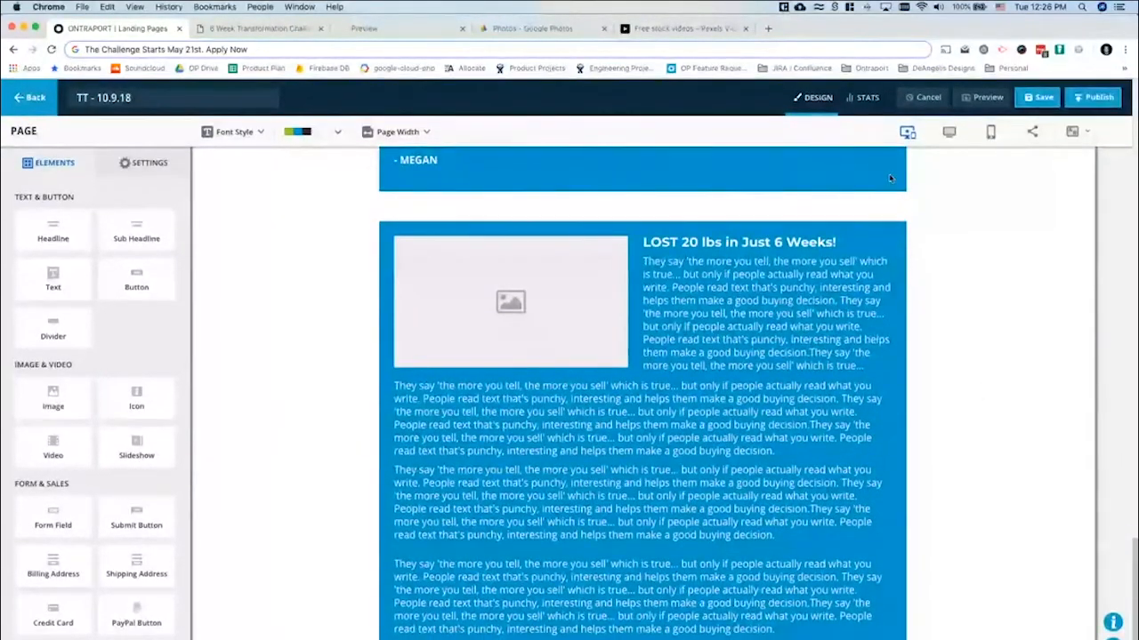
{"action": "left_click", "coordinate": [240, 29]}
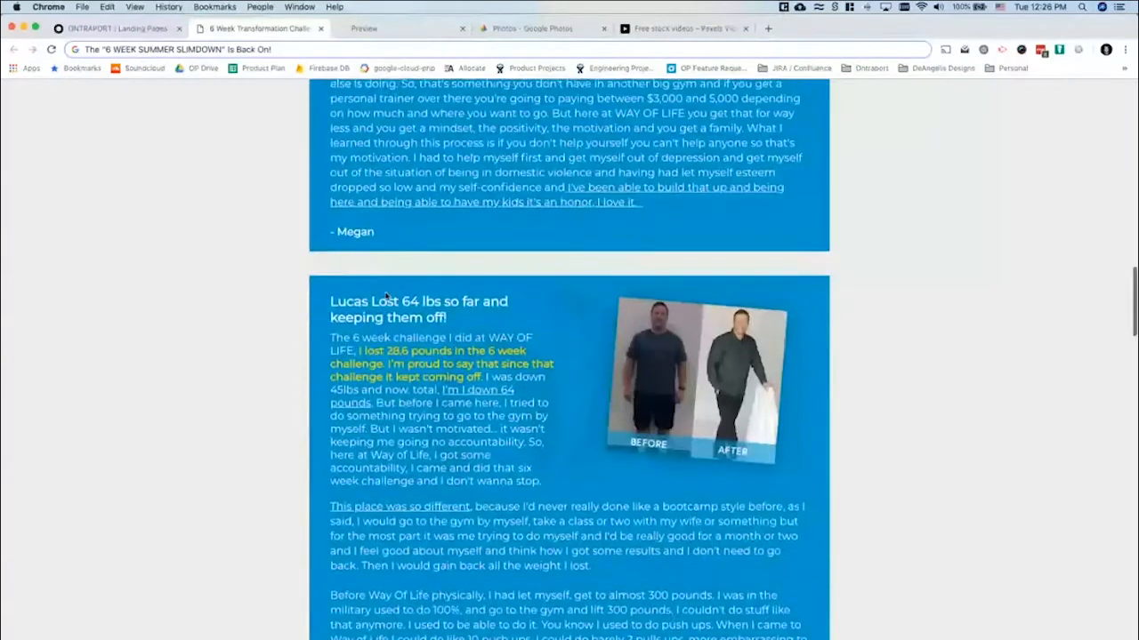
{"action": "scroll", "coordinate": [386, 296], "scroll_direction": "down", "scroll_amount": 10}
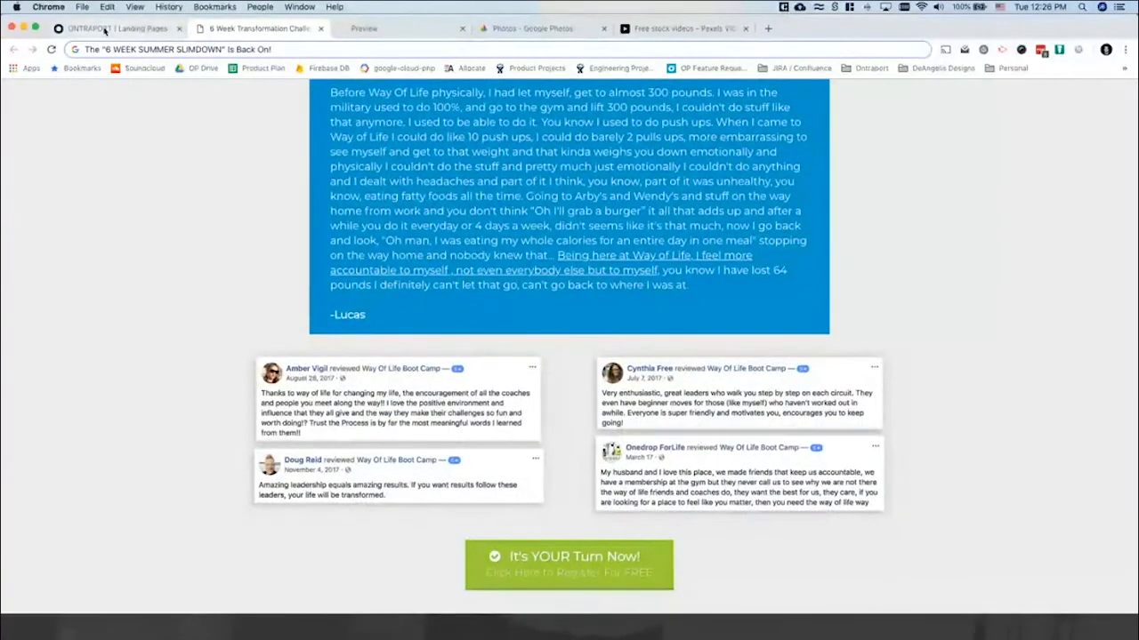
{"action": "left_click", "coordinate": [105, 28]}
Add a two-column row and a single-column row below the second testimonial box, and finish editing the block
{"action": "scroll", "coordinate": [966, 457], "scroll_direction": "up", "scroll_amount": 10}
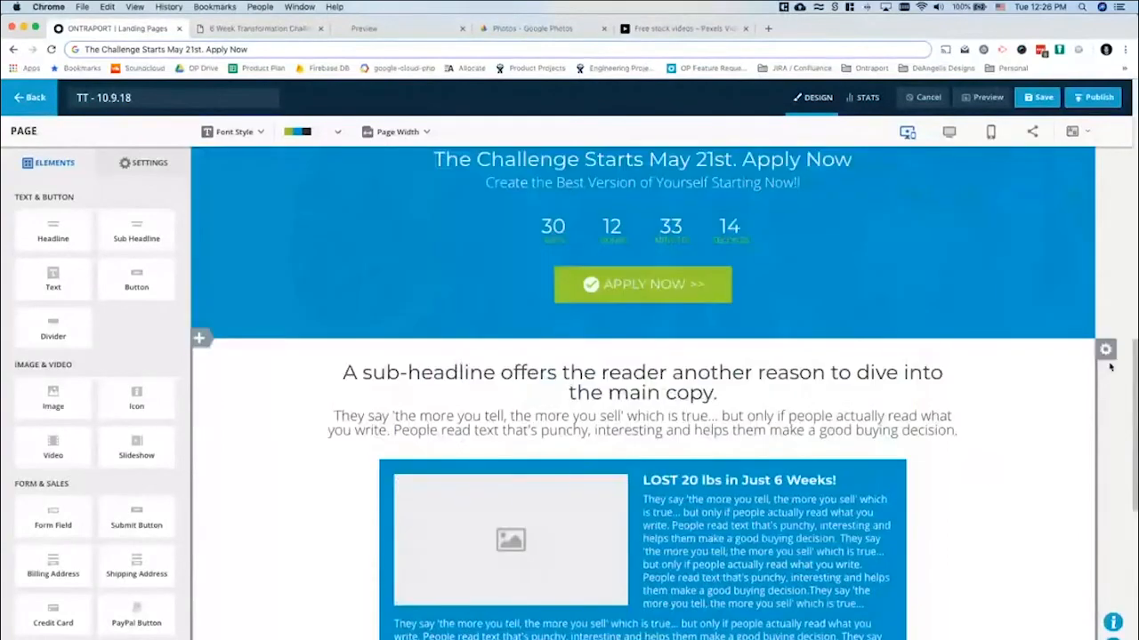
{"action": "left_click", "coordinate": [1106, 350]}
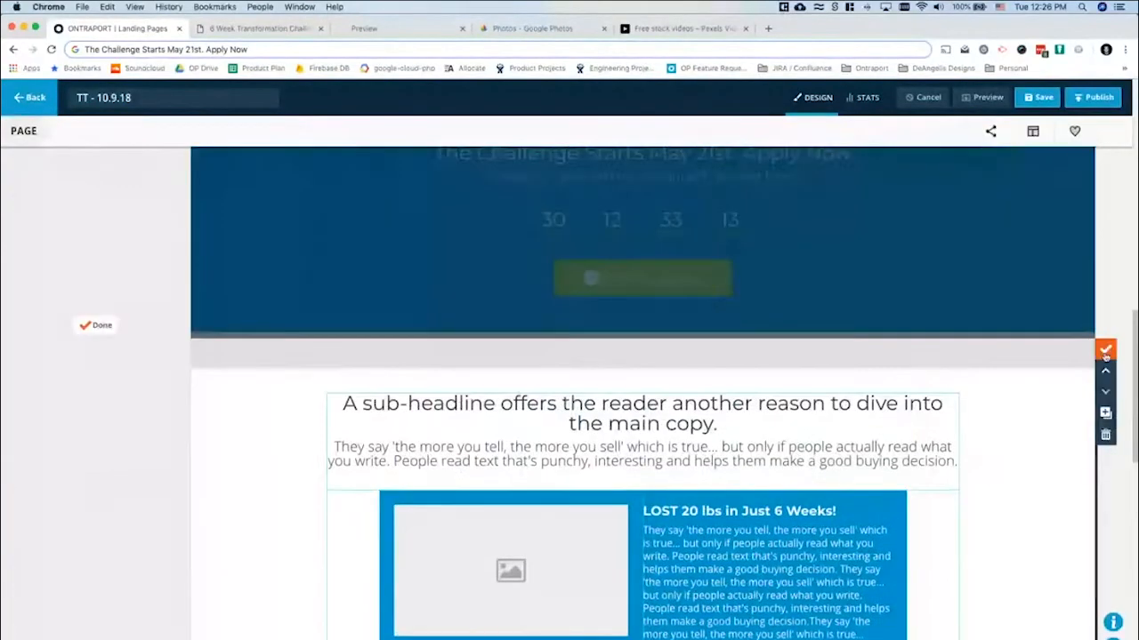
{"action": "scroll", "coordinate": [896, 501], "scroll_direction": "down", "scroll_amount": 5}
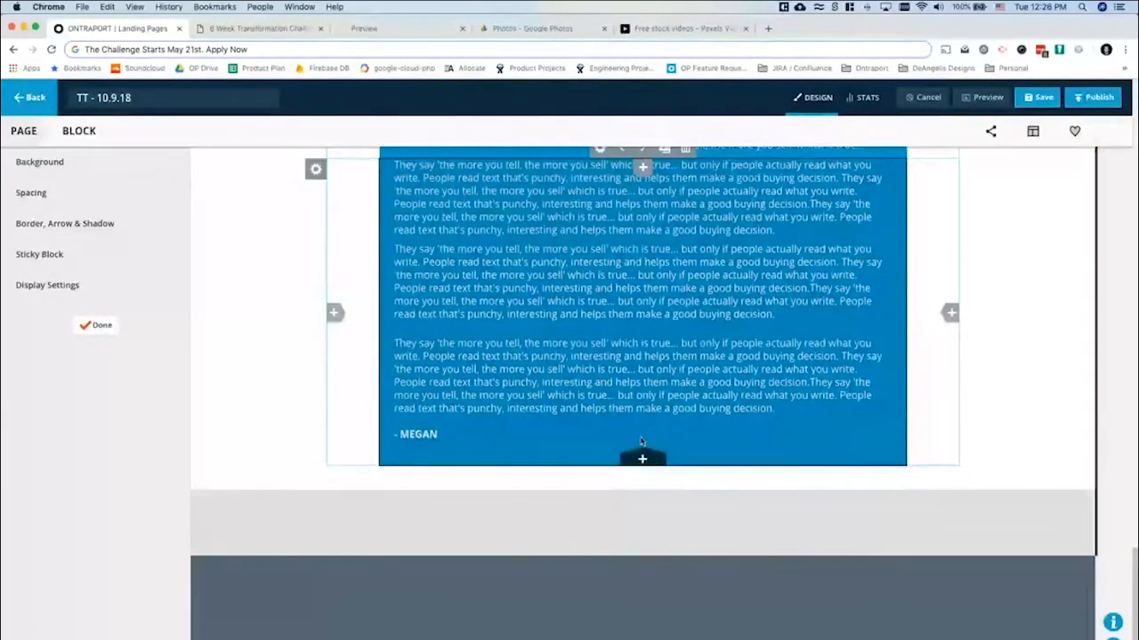
{"action": "left_click", "coordinate": [642, 458]}
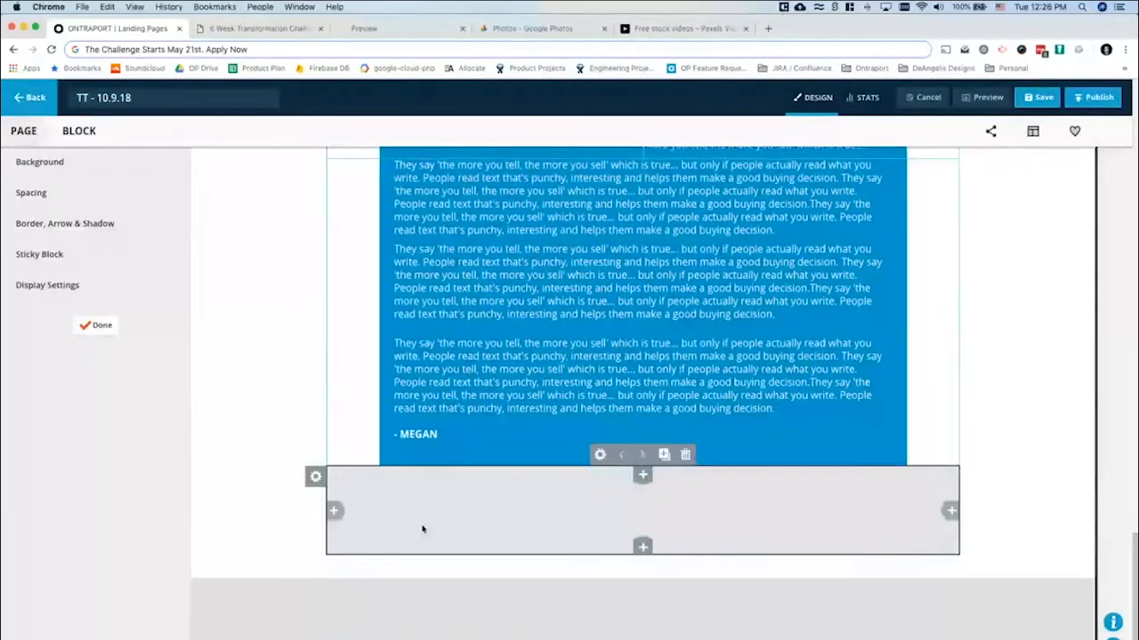
{"action": "left_click", "coordinate": [951, 510]}
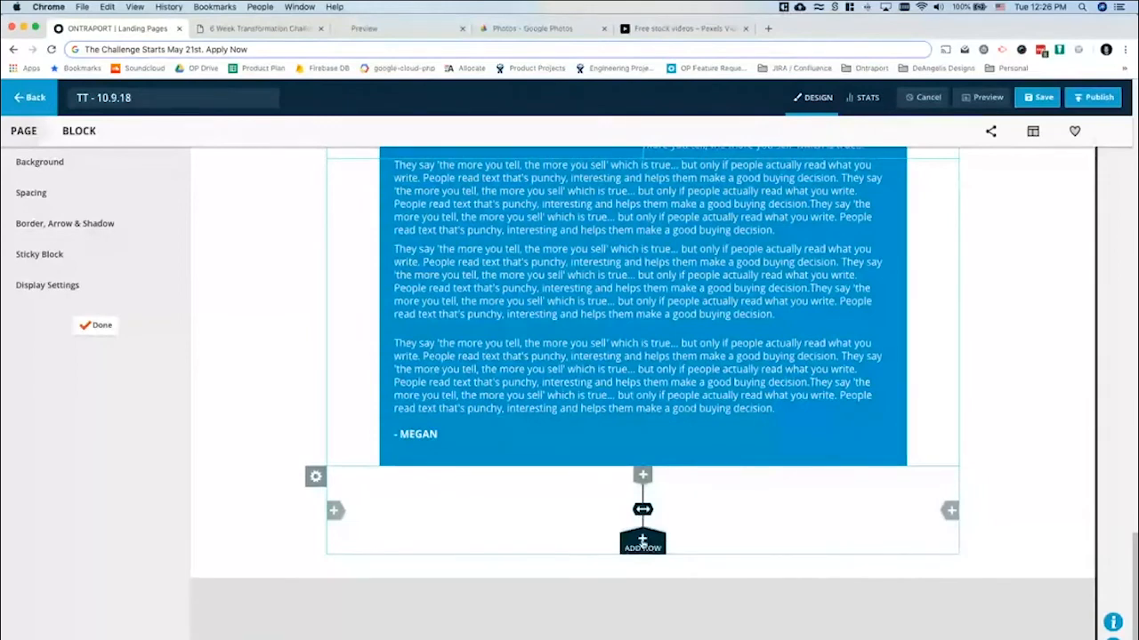
{"action": "left_click", "coordinate": [643, 540]}
{"action": "left_click", "coordinate": [642, 540]}
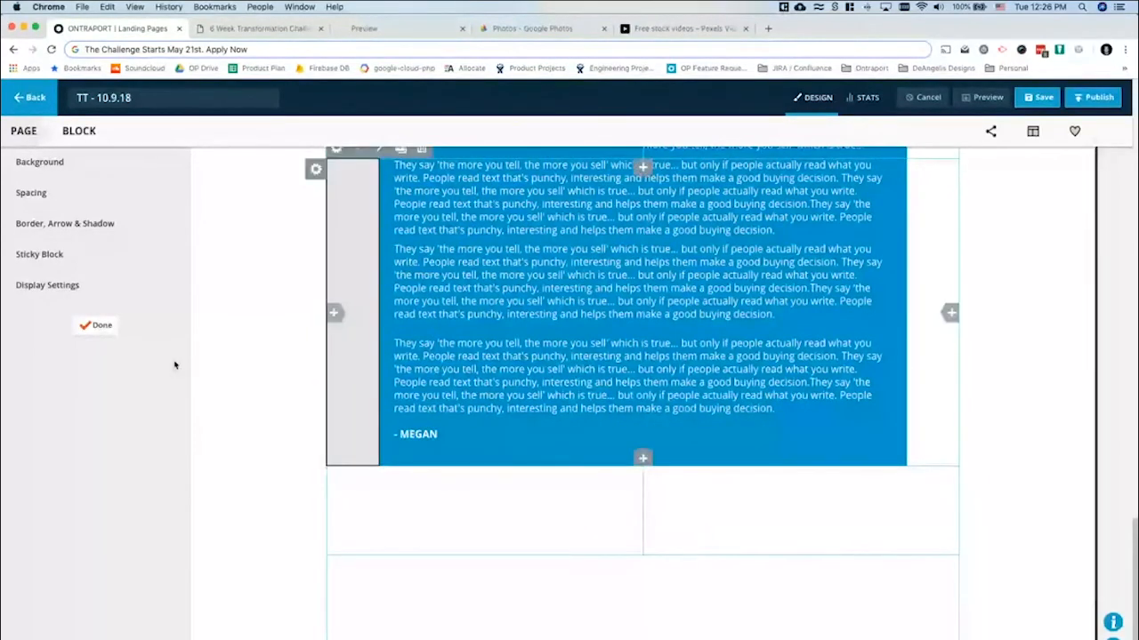
{"action": "left_click", "coordinate": [101, 326]}
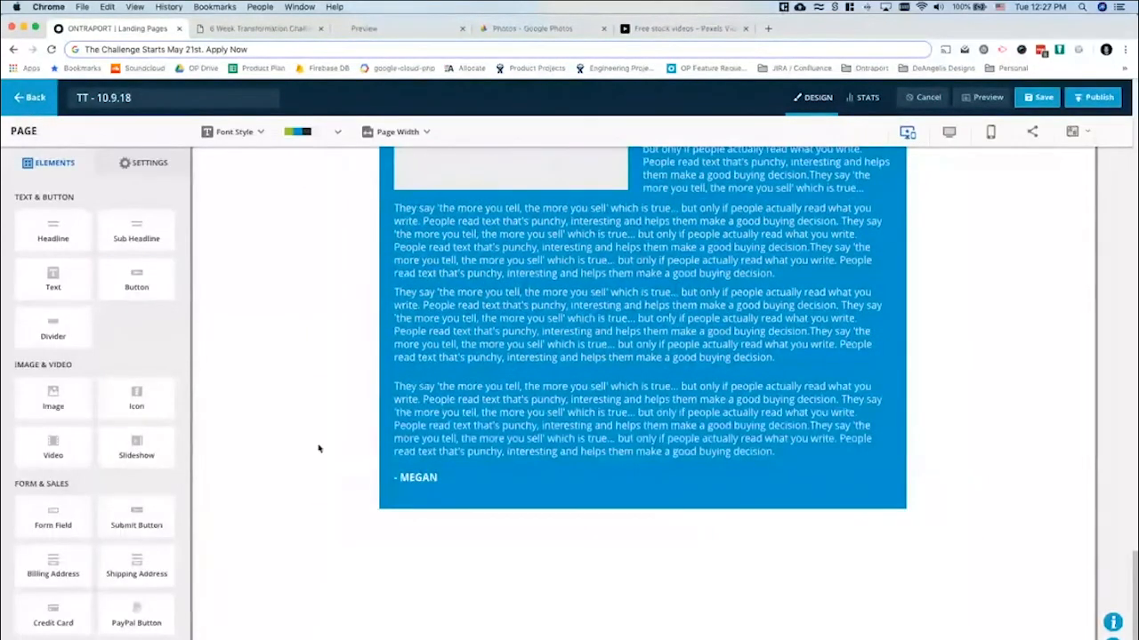
Place an image placeholder in each column of the new two-column row, and add space above the first column's image
{"action": "left_click_drag", "start_coordinate": [57, 391], "coordinate": [521, 553]}
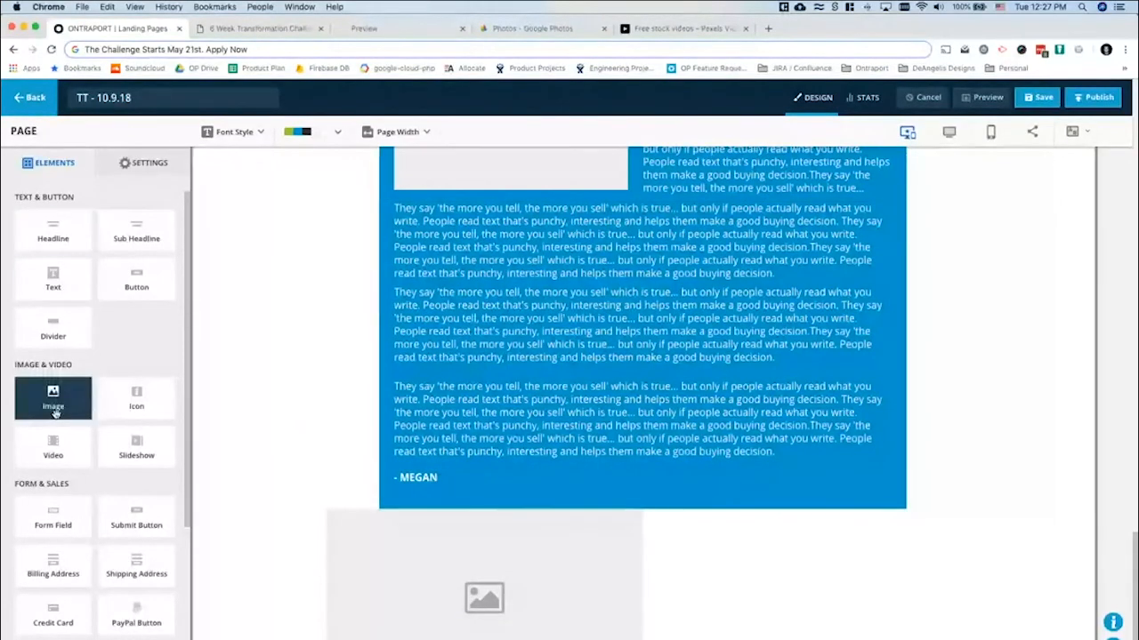
{"action": "left_click_drag", "start_coordinate": [53, 398], "coordinate": [748, 553]}
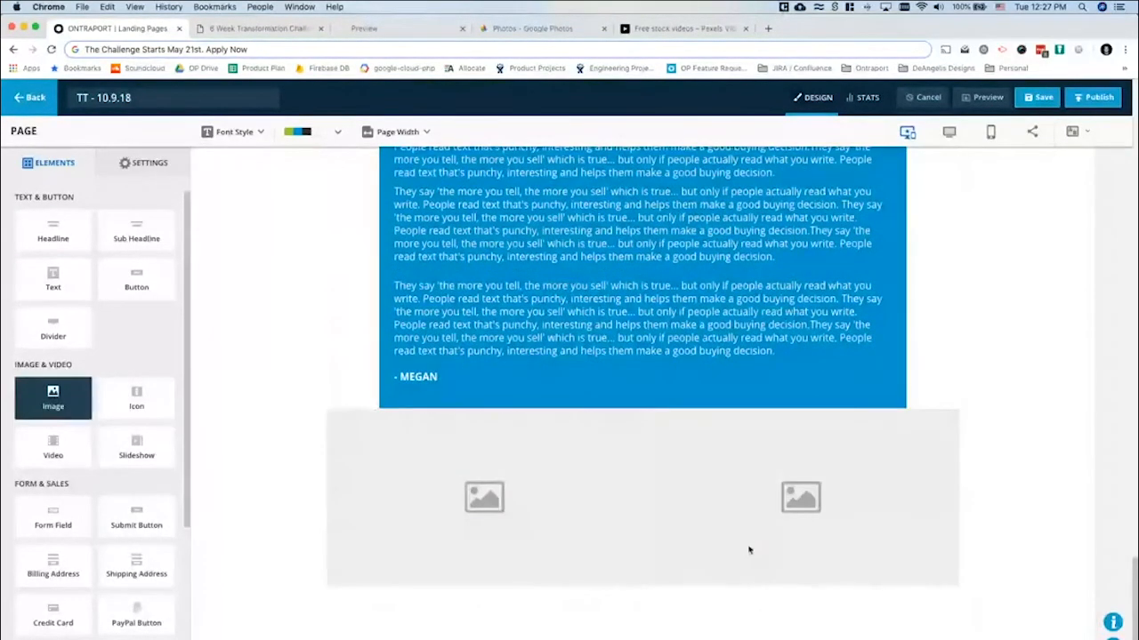
{"action": "left_click_drag", "start_coordinate": [483, 410], "coordinate": [482, 441]}
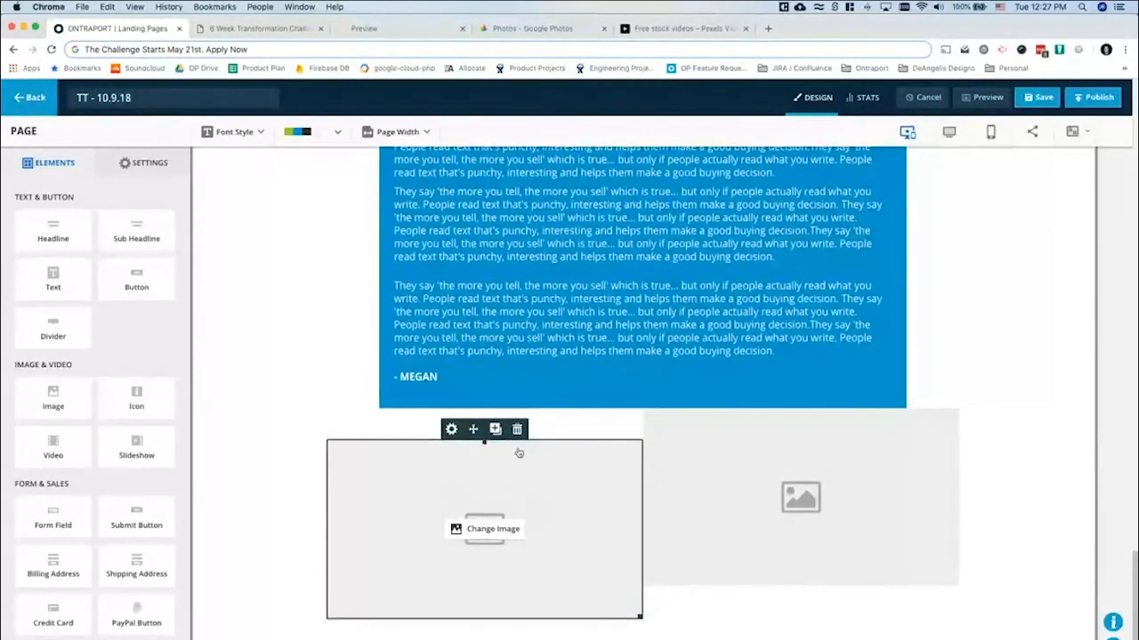
Replace the second column's image placeholder with a duplicate of the spaced image from the first column
{"action": "left_click", "coordinate": [833, 397]}
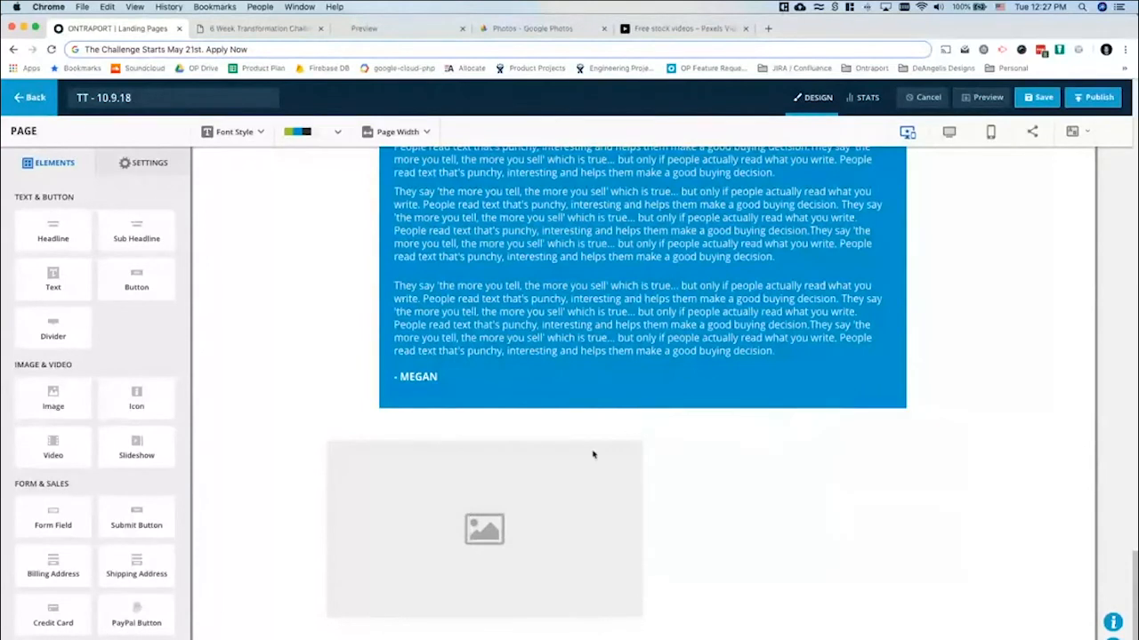
{"action": "left_click", "coordinate": [496, 431]}
{"action": "left_click_drag", "start_coordinate": [474, 639], "coordinate": [735, 514]}
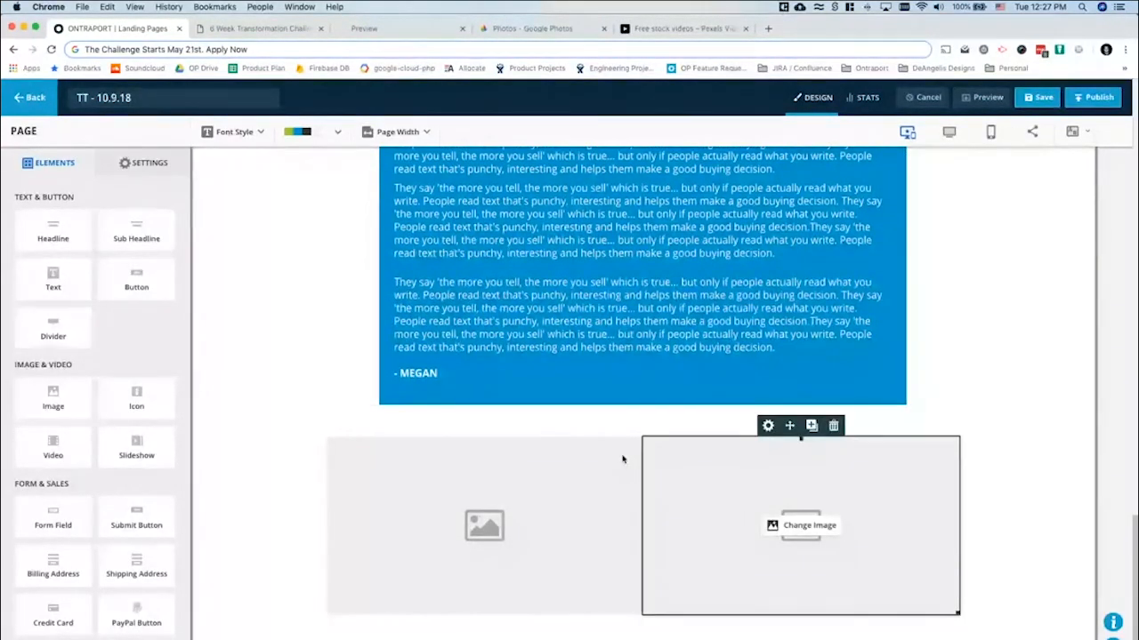
{"action": "mouse_move", "coordinate": [692, 516]}
{"action": "scroll", "coordinate": [692, 516], "scroll_direction": "down", "scroll_amount": 3}
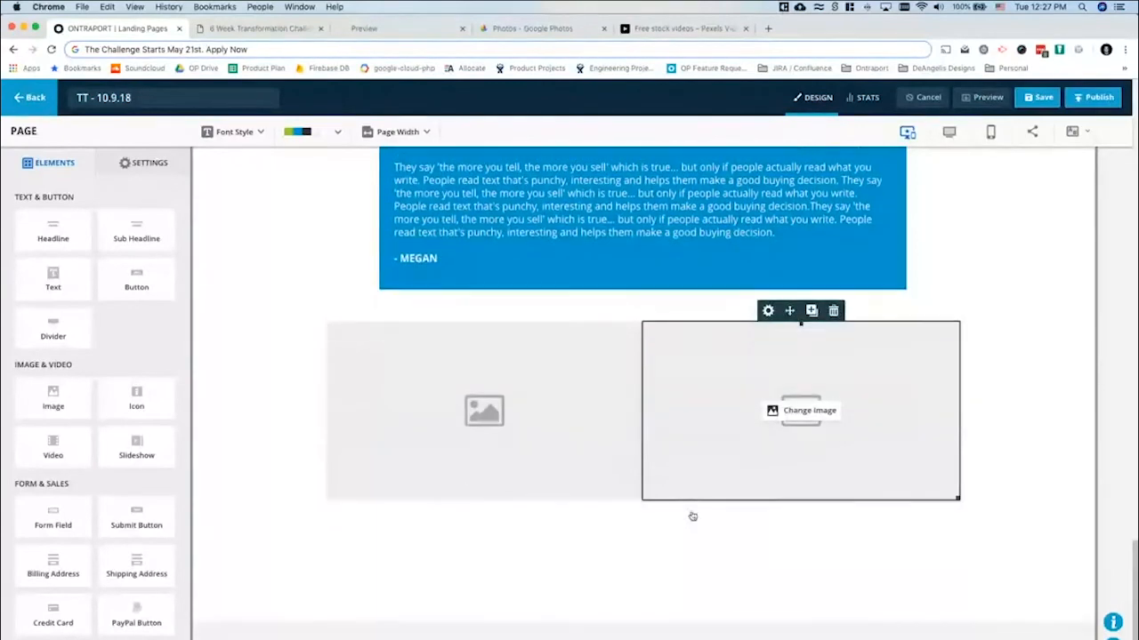
Add a button element to the empty single-column row below the two image placeholders
{"action": "mouse_move", "coordinate": [496, 377]}
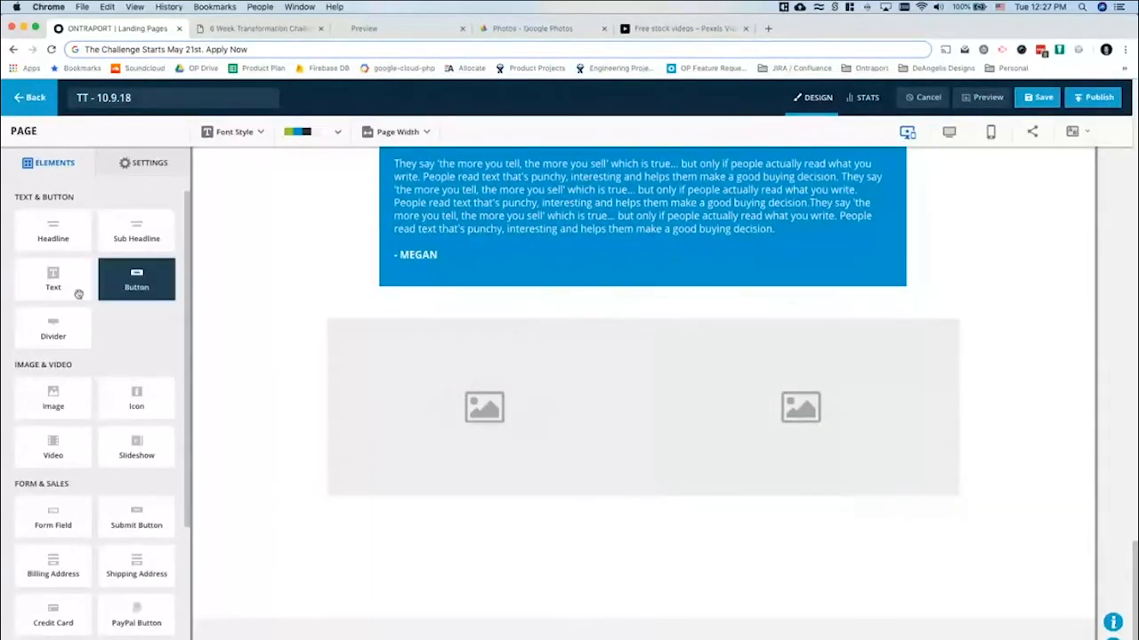
{"action": "scroll", "coordinate": [467, 395], "scroll_direction": "up", "scroll_amount": 8}
{"action": "scroll", "coordinate": [474, 398], "scroll_direction": "up", "scroll_amount": 6}
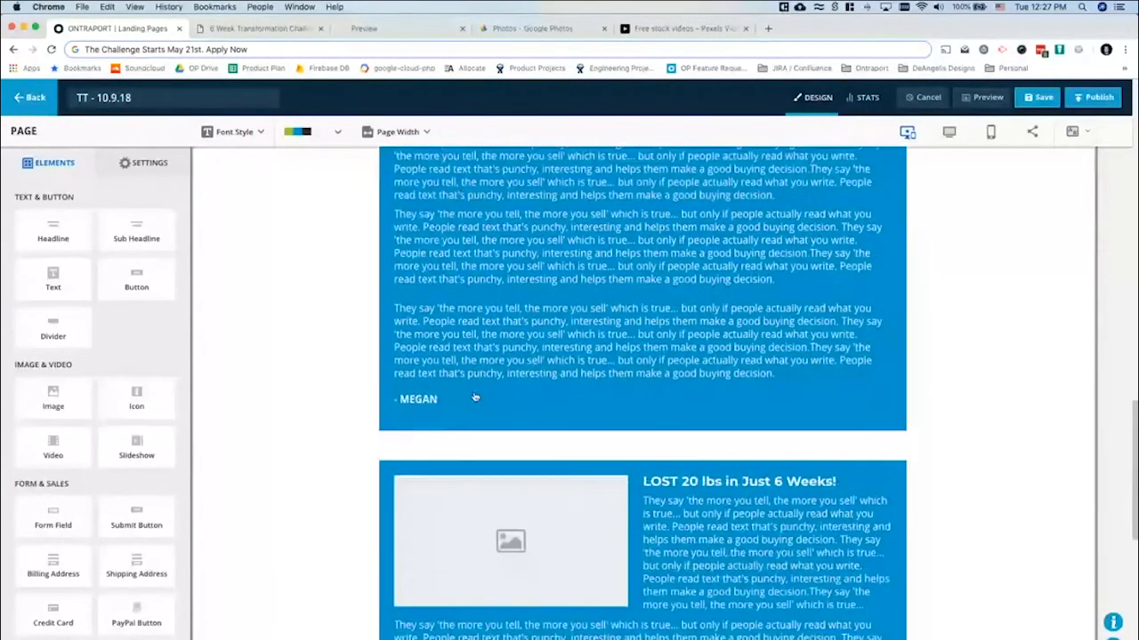
{"action": "scroll", "coordinate": [474, 397], "scroll_direction": "down", "scroll_amount": 13}
{"action": "scroll", "coordinate": [475, 398], "scroll_direction": "down", "scroll_amount": 3}
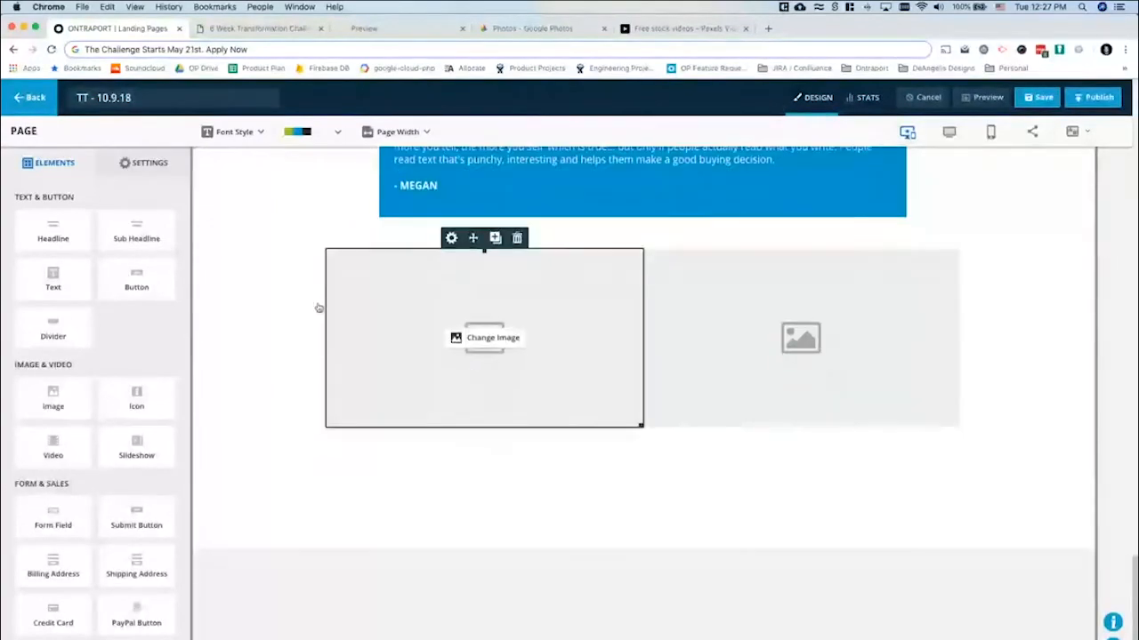
{"action": "left_click_drag", "start_coordinate": [136, 278], "coordinate": [656, 487]}
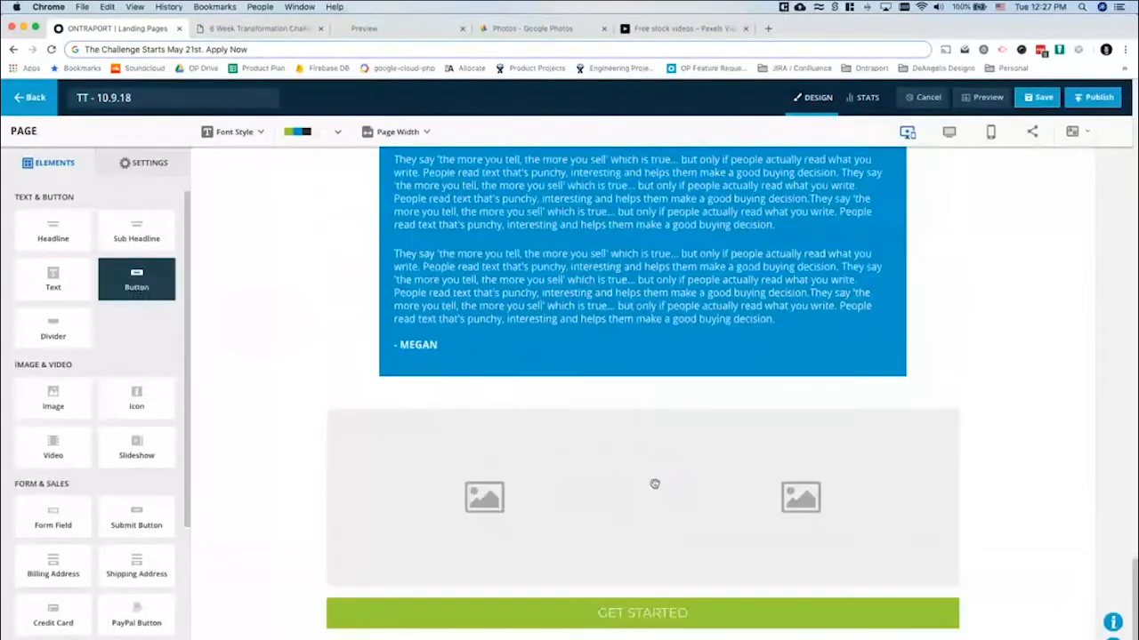
Apply the favorite green button style with the check-mark icon to the new button, and finish editing it
{"action": "scroll", "coordinate": [655, 534], "scroll_direction": "up", "scroll_amount": 1}
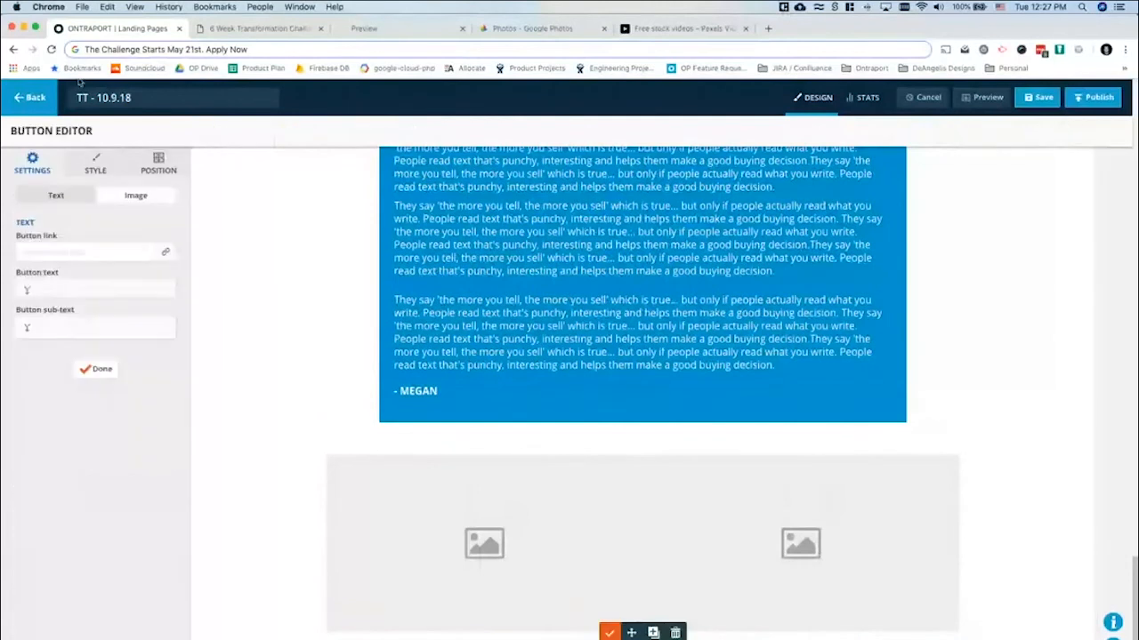
{"action": "left_click", "coordinate": [94, 163]}
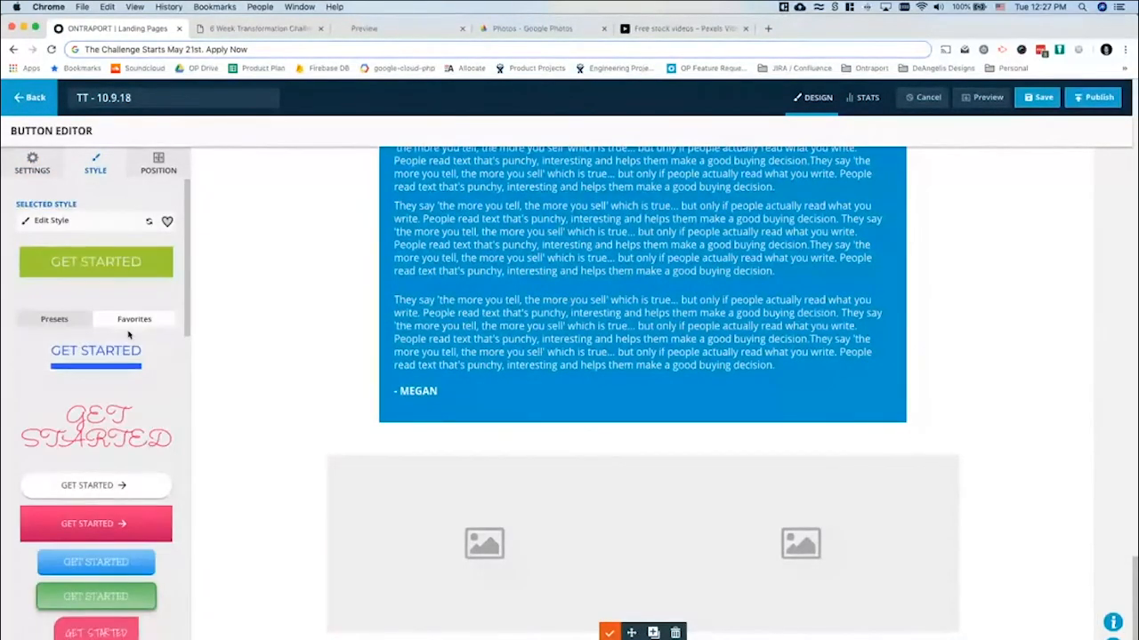
{"action": "left_click", "coordinate": [116, 355]}
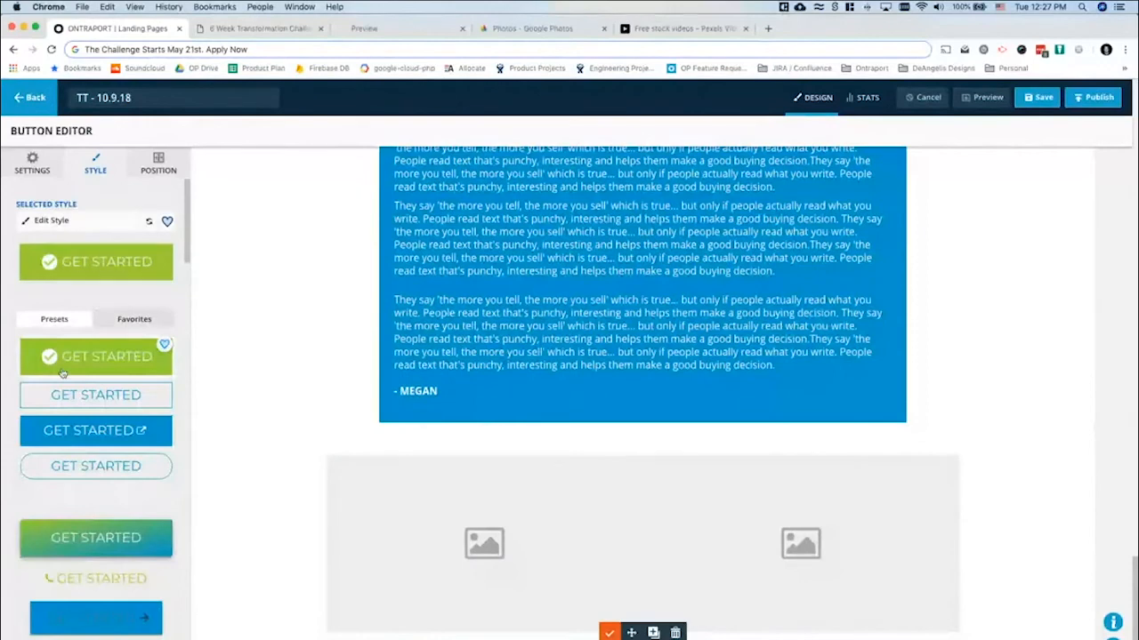
{"action": "left_click", "coordinate": [80, 635]}
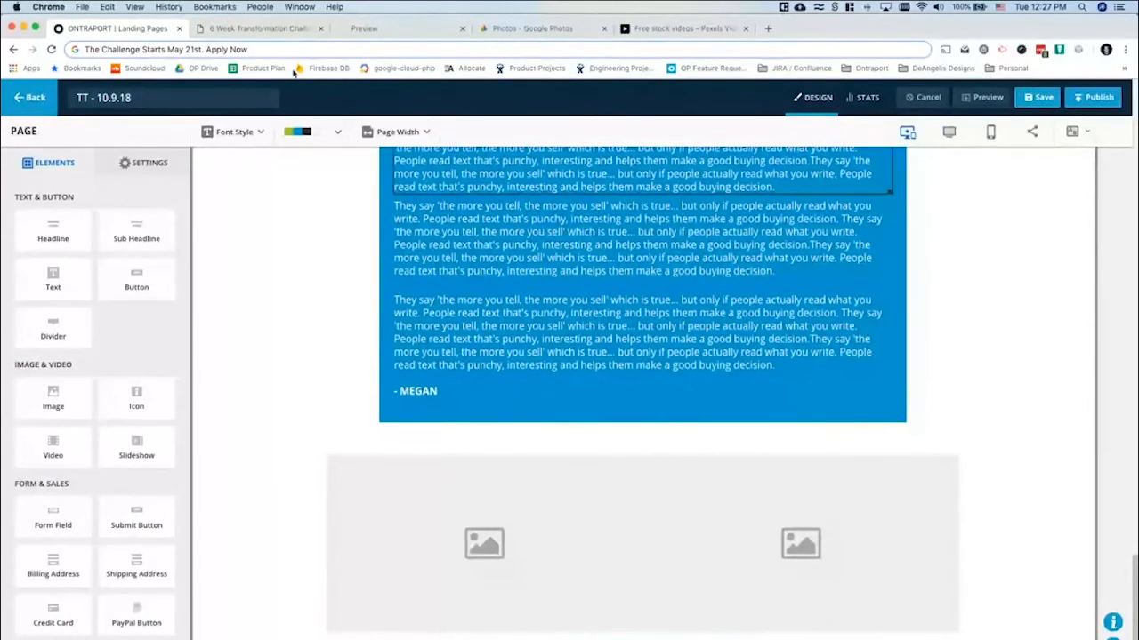
Check the call-to-action button on the reference page, and set the new button's text to "IT'S YOUR TURN NOW"
{"action": "left_click", "coordinate": [272, 29]}
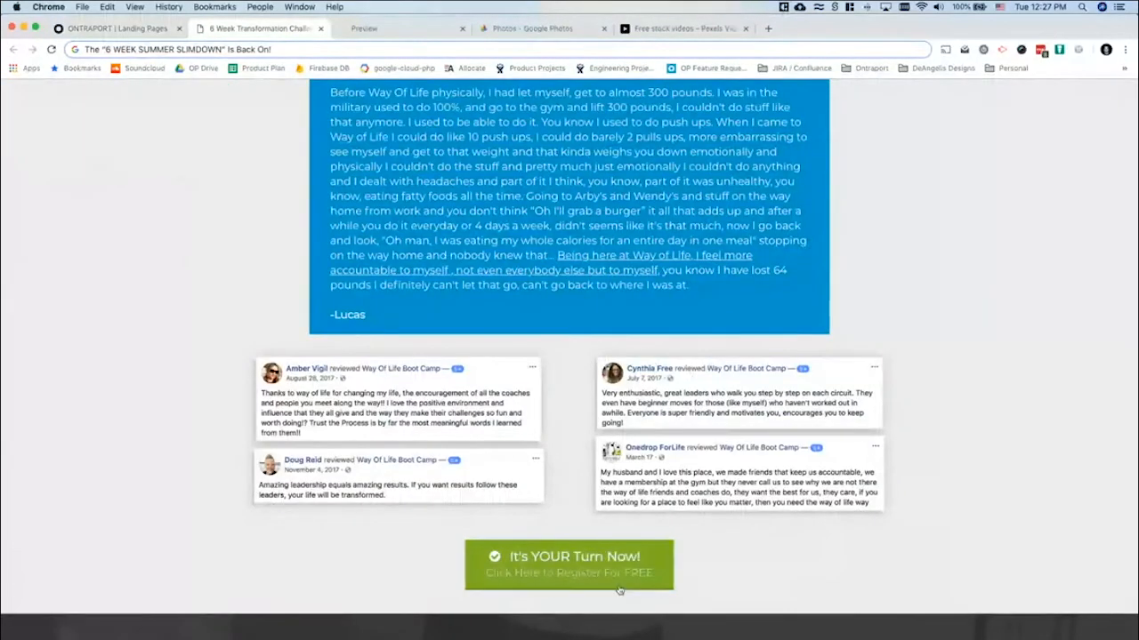
{"action": "scroll", "coordinate": [885, 414], "scroll_direction": "down", "scroll_amount": 3}
{"action": "scroll", "coordinate": [884, 414], "scroll_direction": "down", "scroll_amount": 3}
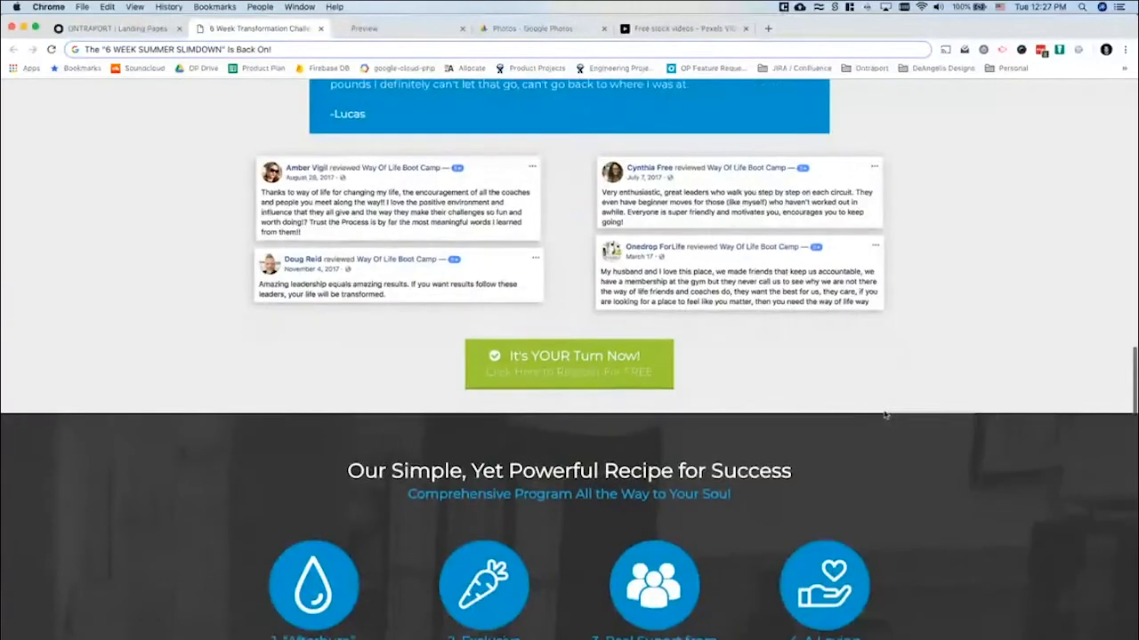
{"action": "left_click", "coordinate": [87, 30]}
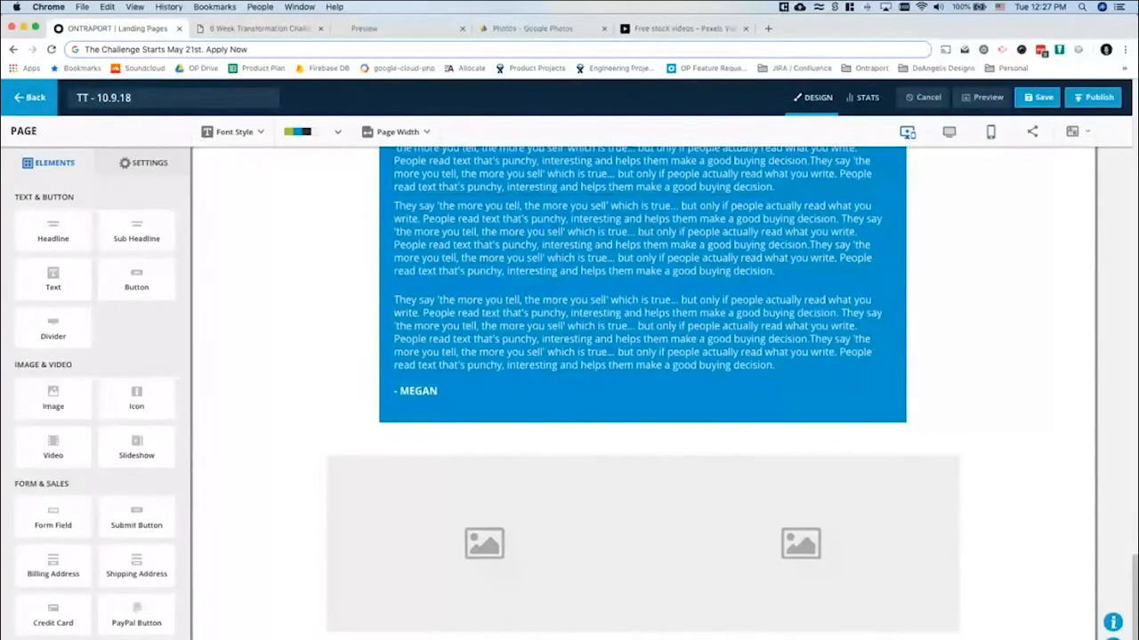
{"action": "left_click", "coordinate": [578, 556]}
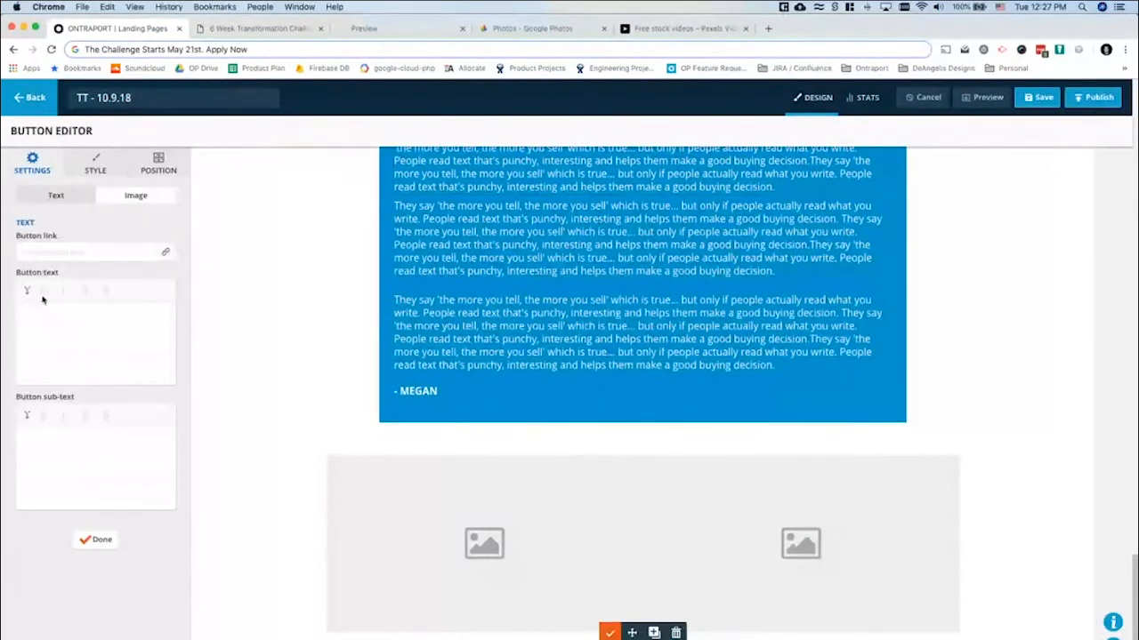
{"action": "triple_click", "coordinate": [43, 314]}
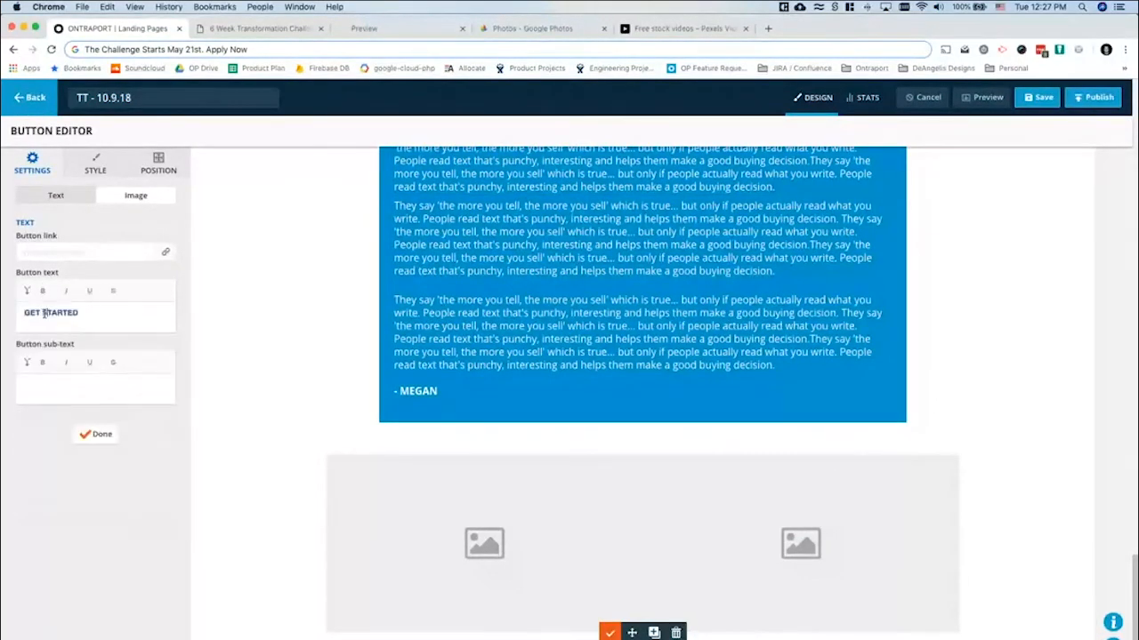
{"action": "triple_click", "coordinate": [44, 314]}
{"action": "key", "text": "BackSpace"}
{"action": "type", "text": "IT's YOUR TURN NOW"}
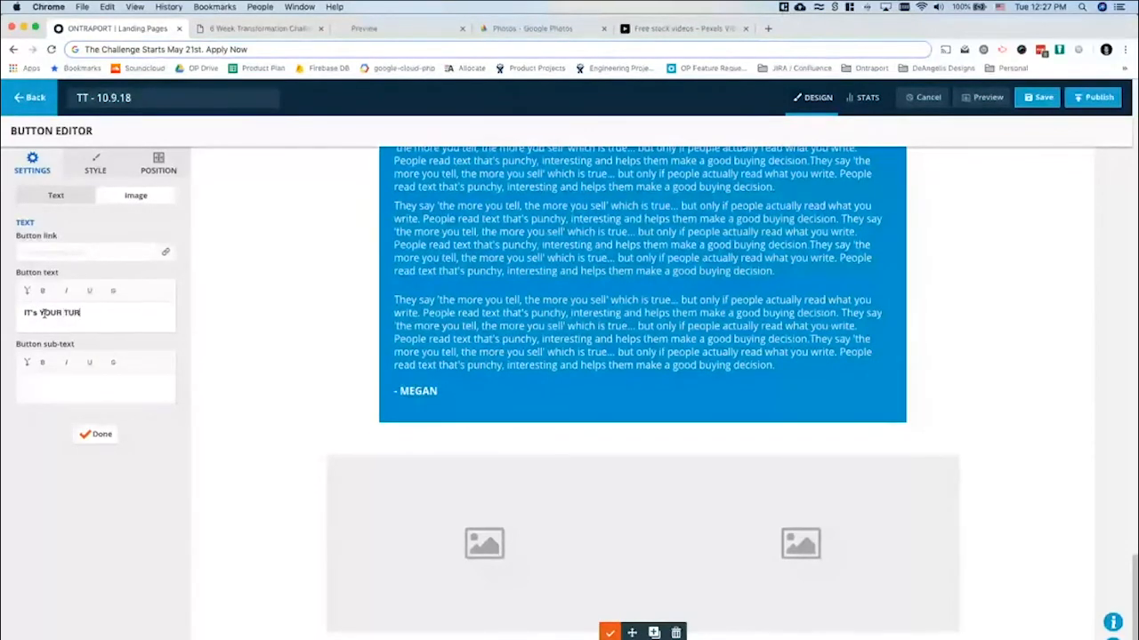
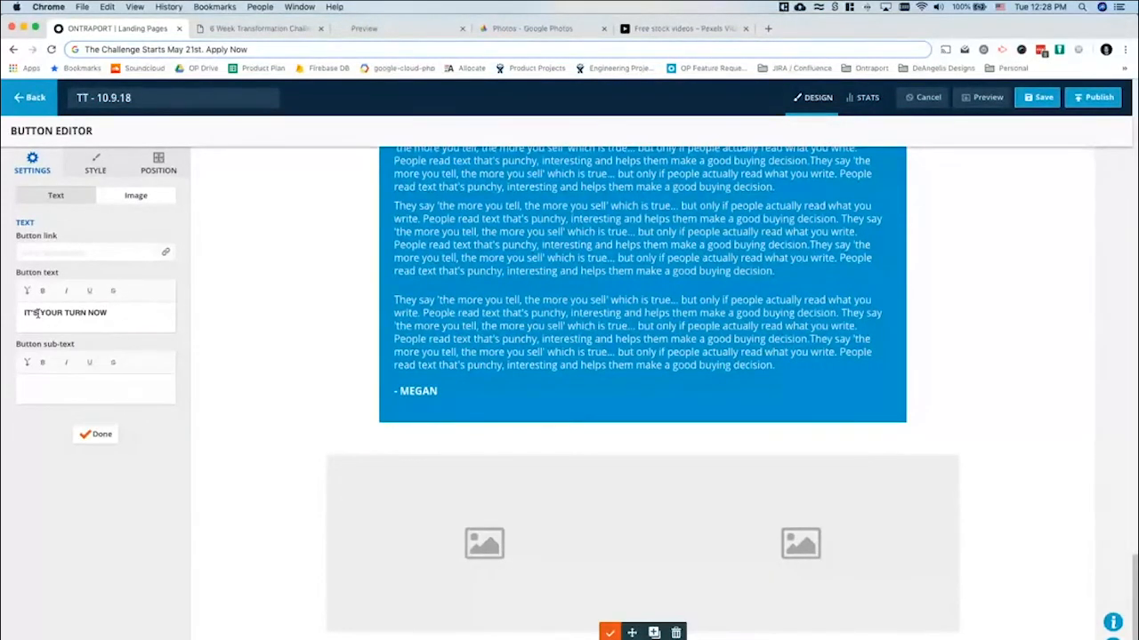
Set the button's sub-text to "Click Here to register for free" following the reference page, finish editing it, and check the reference again
{"action": "left_click", "coordinate": [57, 401]}
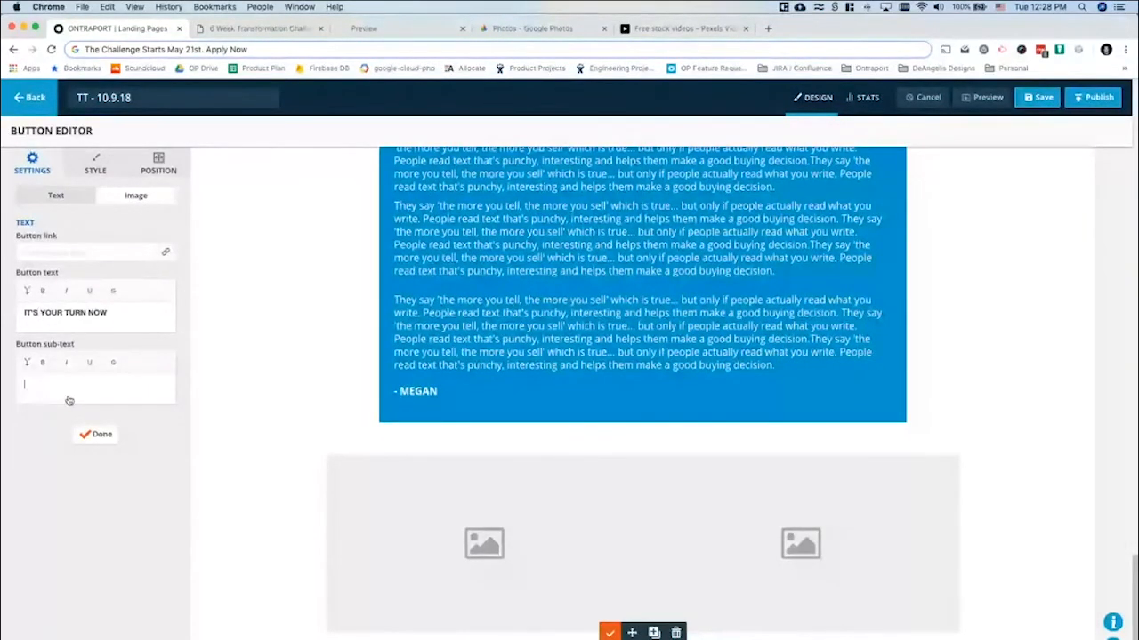
{"action": "left_click", "coordinate": [267, 28]}
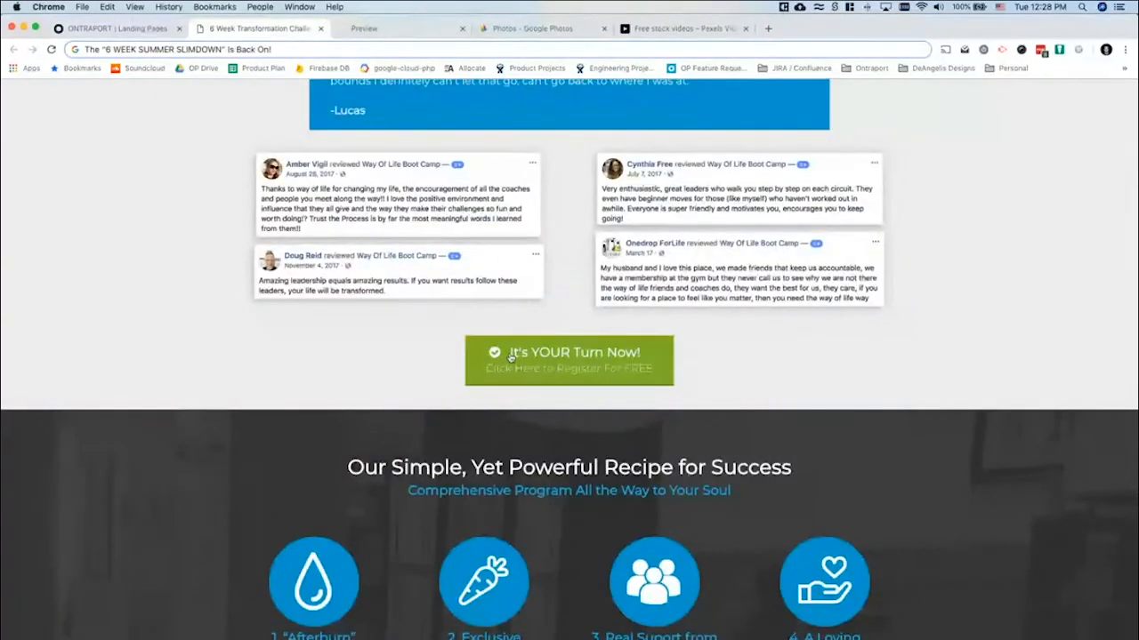
{"action": "left_click", "coordinate": [125, 30]}
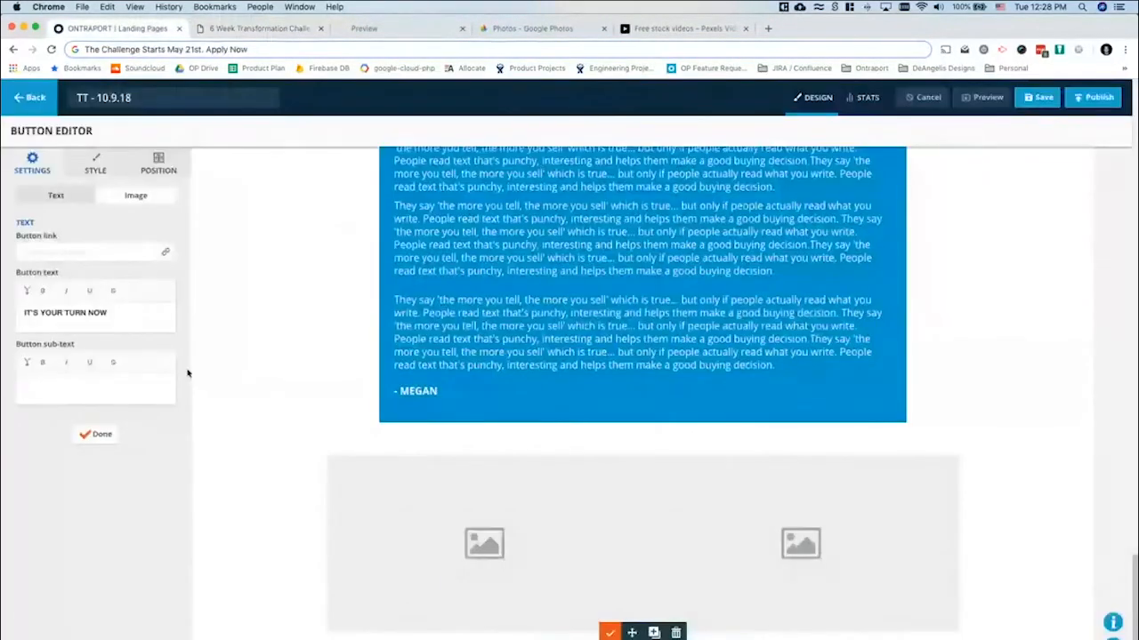
{"action": "type", "text": "Click "}
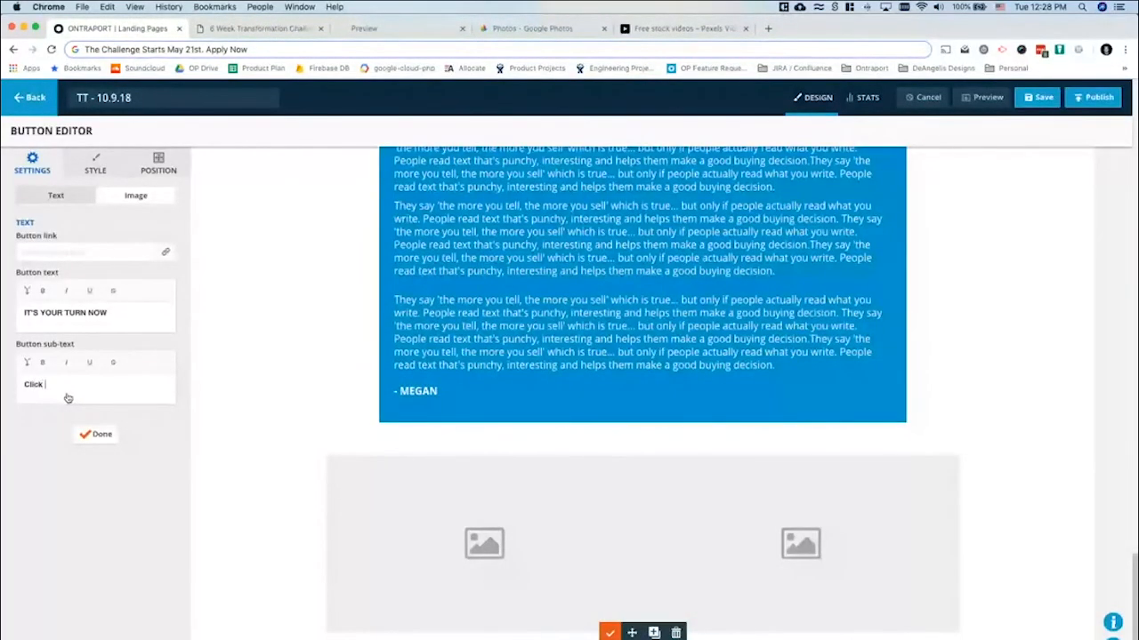
{"action": "type", "text": "Here to register for free"}
{"action": "left_click", "coordinate": [94, 434]}
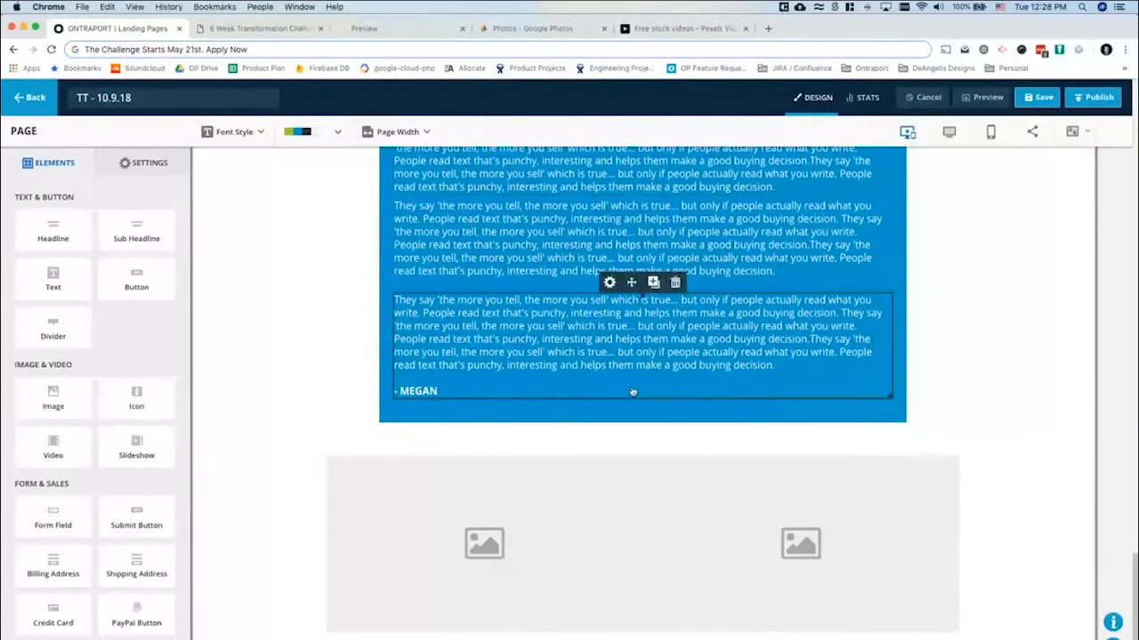
{"action": "left_click", "coordinate": [267, 30]}
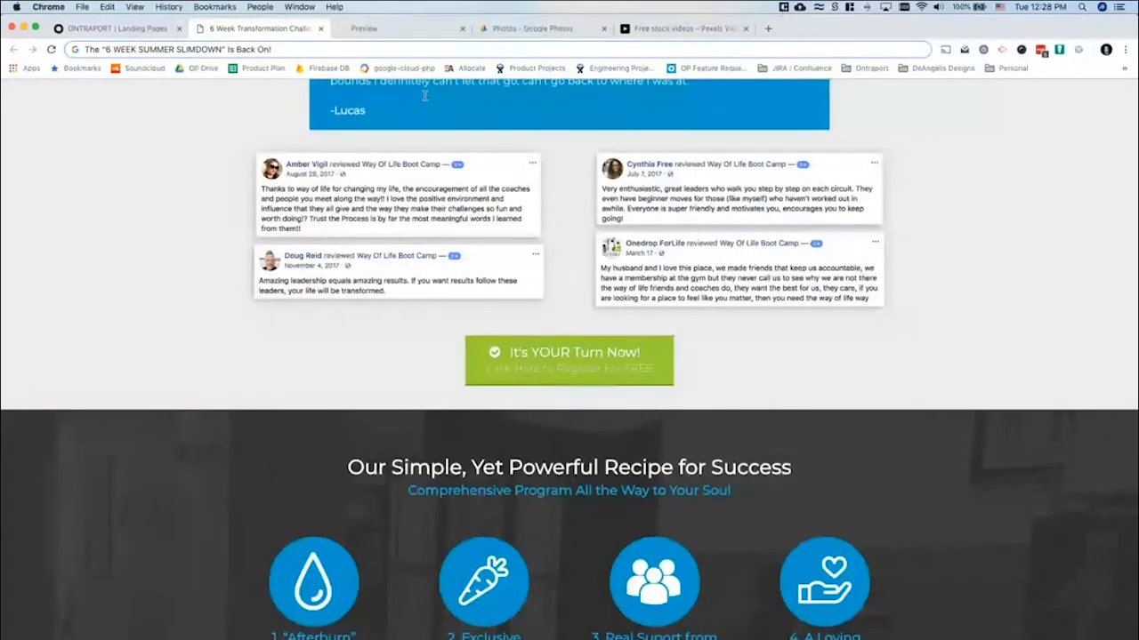
{"action": "left_click", "coordinate": [114, 29]}
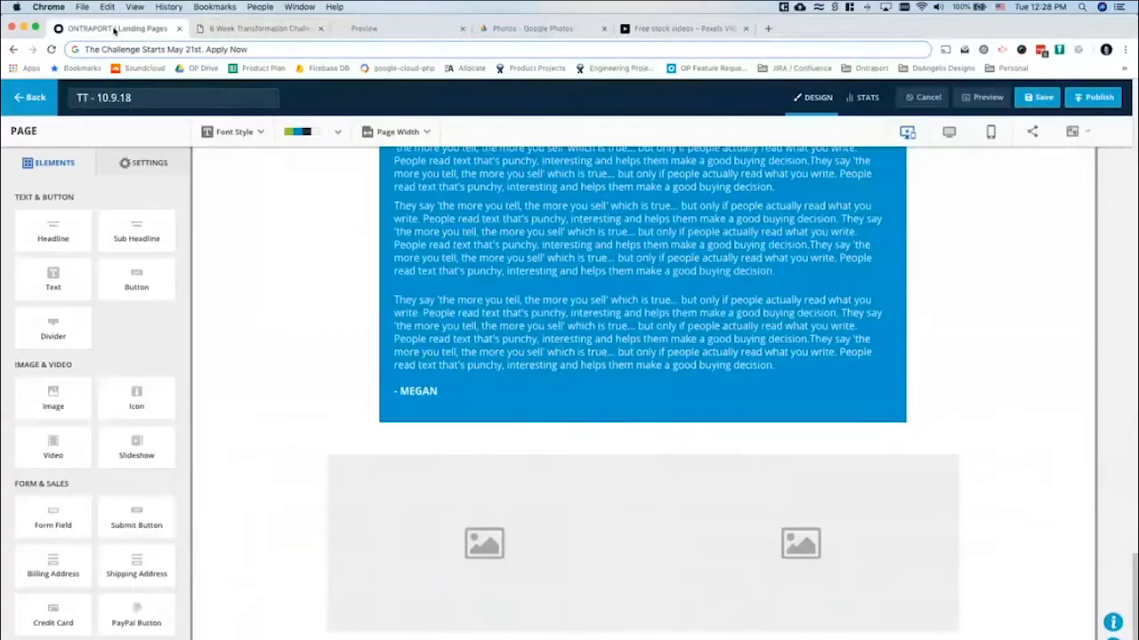
Make the "IT'S YOUR TURN NOW" text of the green call-to-action button bold, and finish editing the button
{"action": "scroll", "coordinate": [636, 525], "scroll_direction": "down", "scroll_amount": 1}
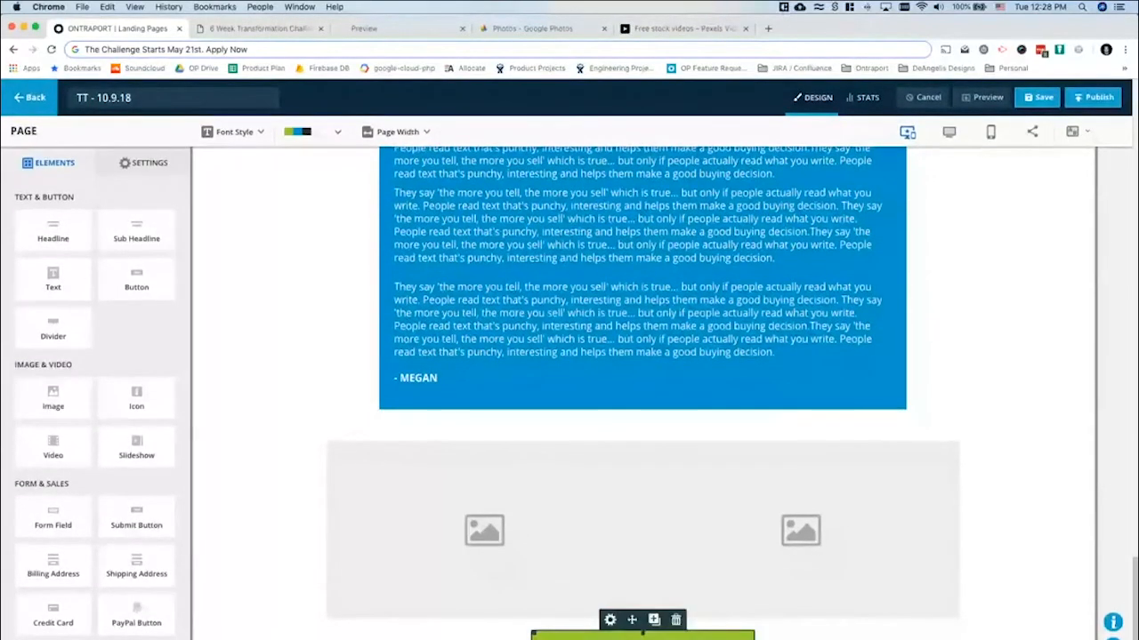
{"action": "scroll", "coordinate": [640, 534], "scroll_direction": "up", "scroll_amount": 15}
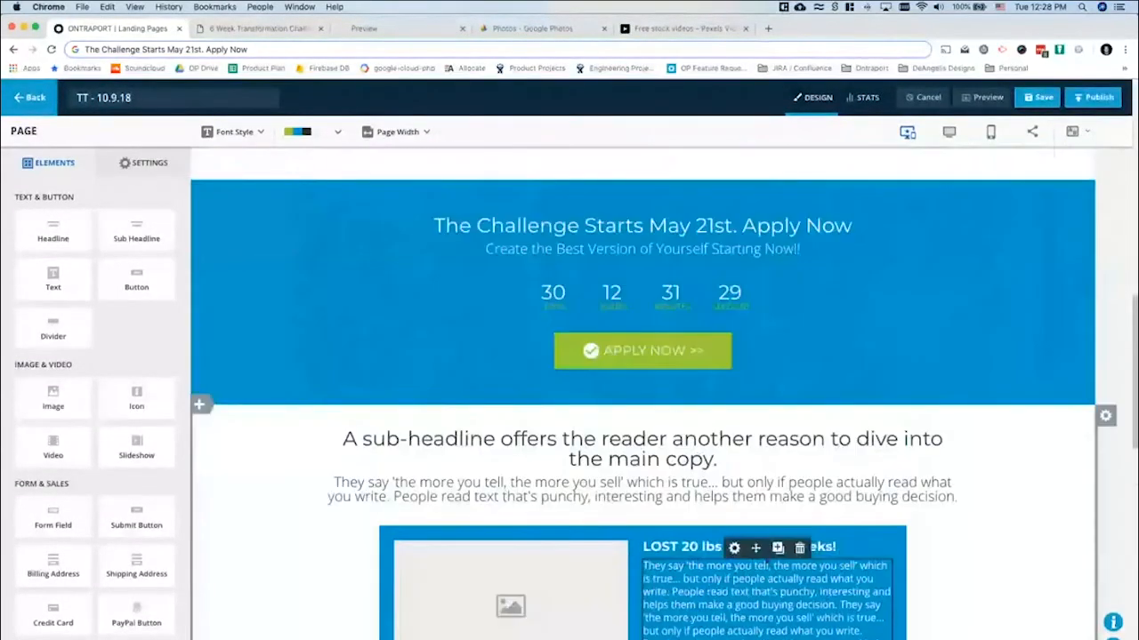
{"action": "scroll", "coordinate": [640, 533], "scroll_direction": "down", "scroll_amount": 5}
{"action": "scroll", "coordinate": [640, 391], "scroll_direction": "down", "scroll_amount": 2}
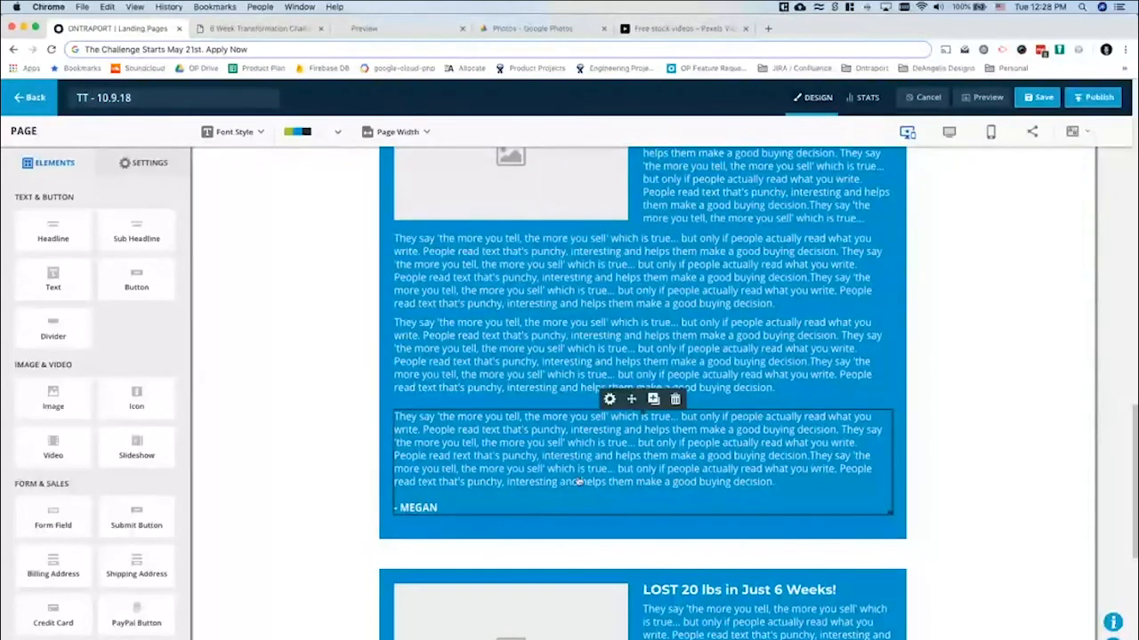
{"action": "scroll", "coordinate": [579, 483], "scroll_direction": "down", "scroll_amount": 10}
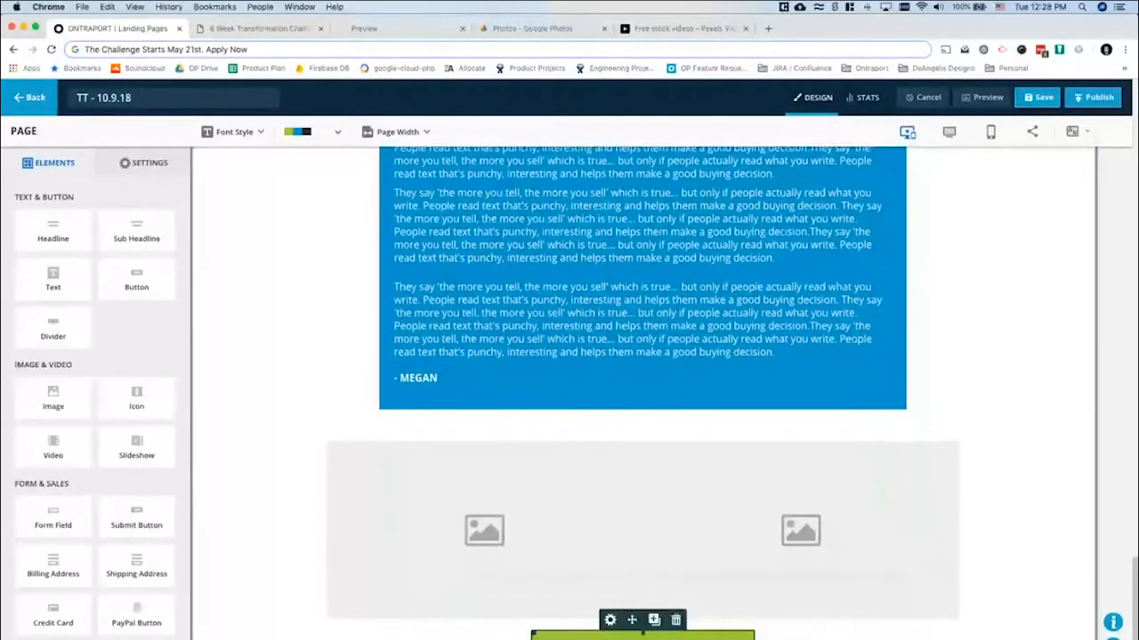
{"action": "left_click", "coordinate": [609, 620]}
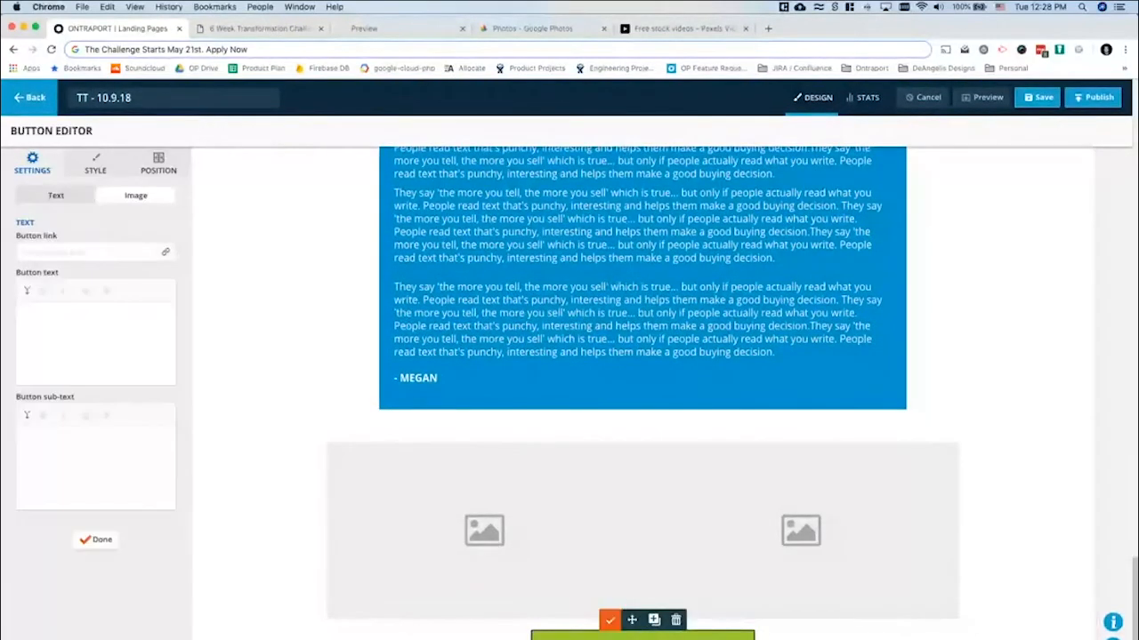
{"action": "triple_click", "coordinate": [76, 311]}
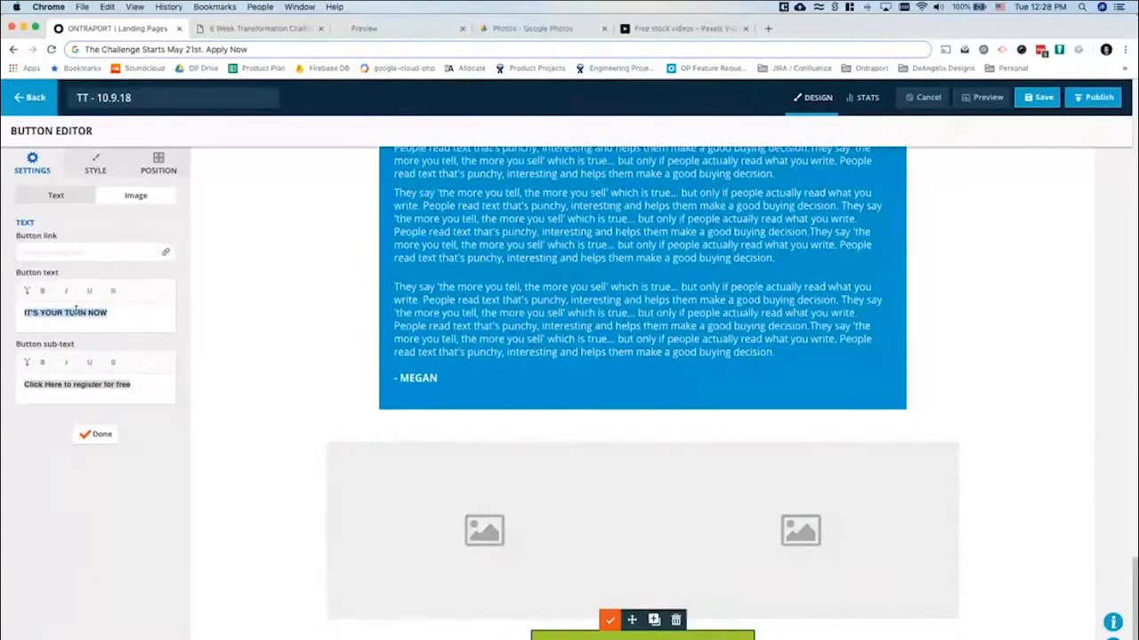
{"action": "left_click", "coordinate": [43, 292]}
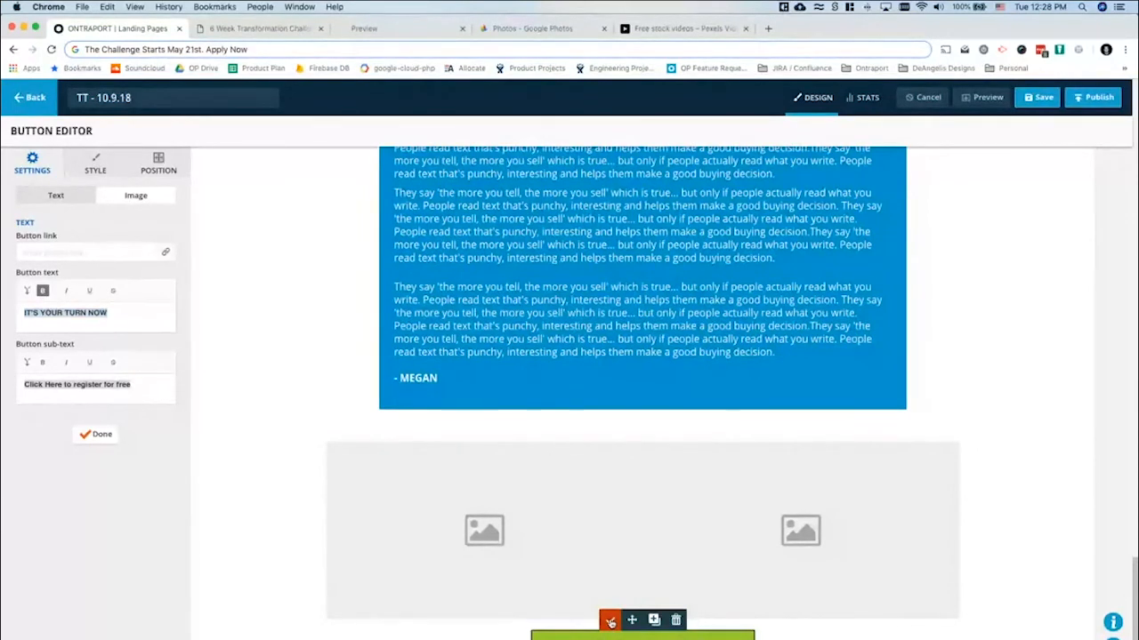
{"action": "left_click", "coordinate": [610, 622]}
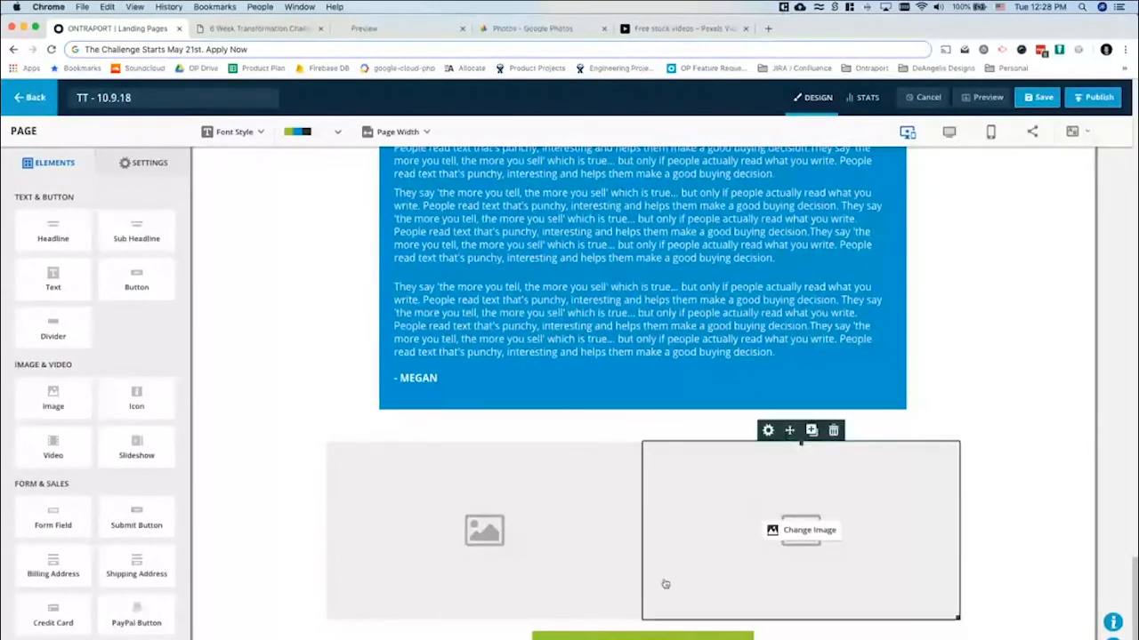
Check the button spacing on the reference page, and add a little space between the image placeholders and the call-to-action button
{"action": "left_click", "coordinate": [252, 33]}
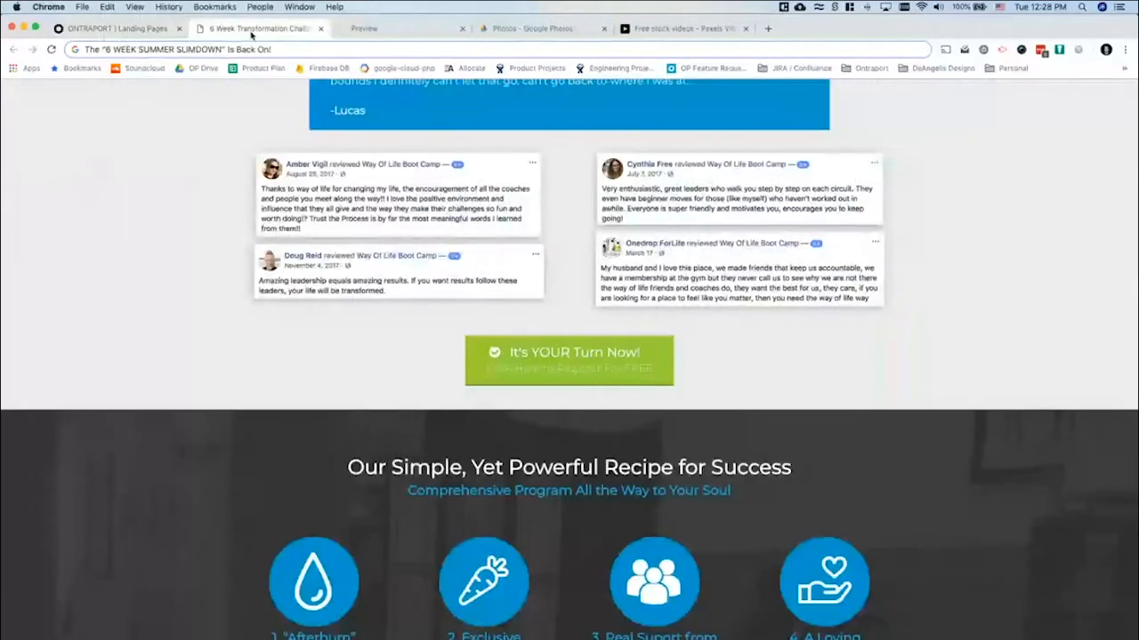
{"action": "left_click", "coordinate": [120, 29]}
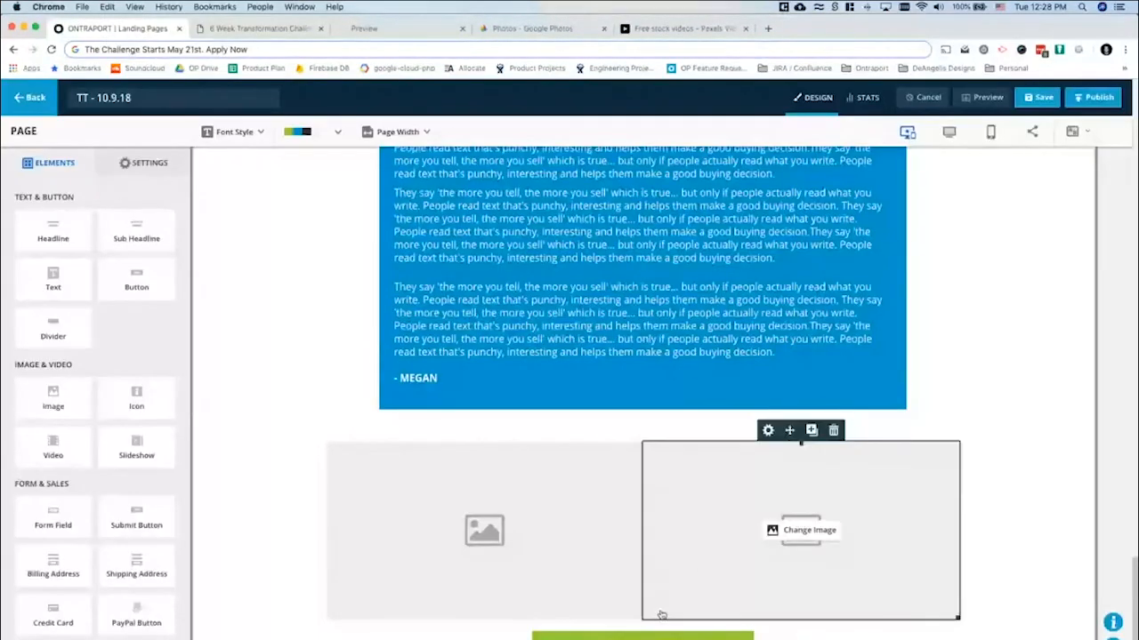
{"action": "left_click_drag", "start_coordinate": [646, 633], "coordinate": [646, 639]}
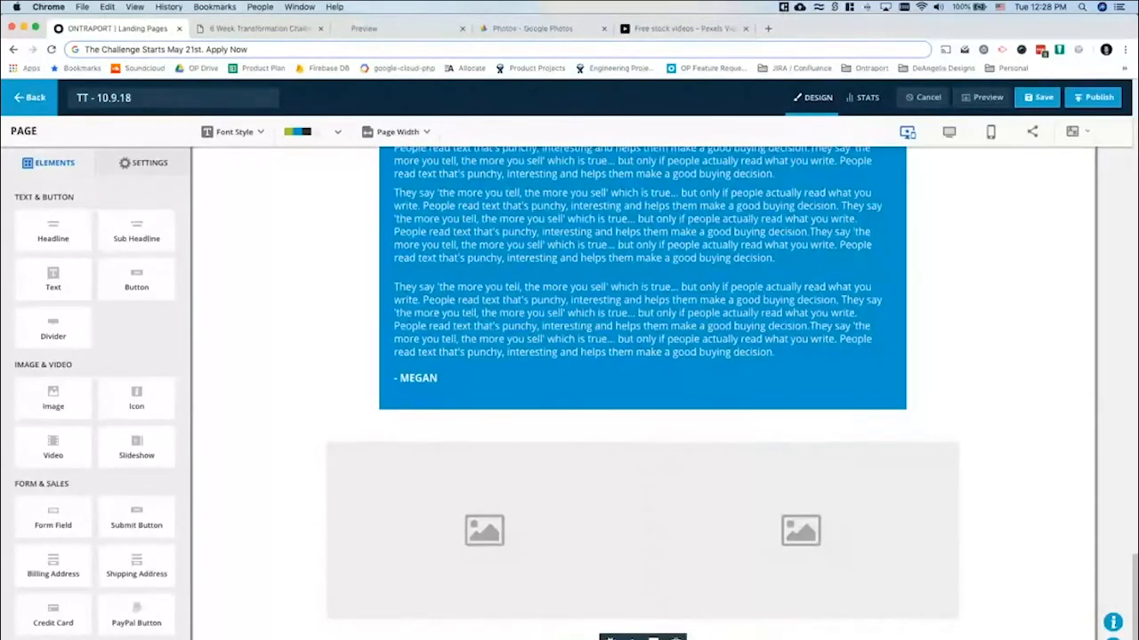
{"action": "scroll", "coordinate": [763, 516], "scroll_direction": "down", "scroll_amount": 1}
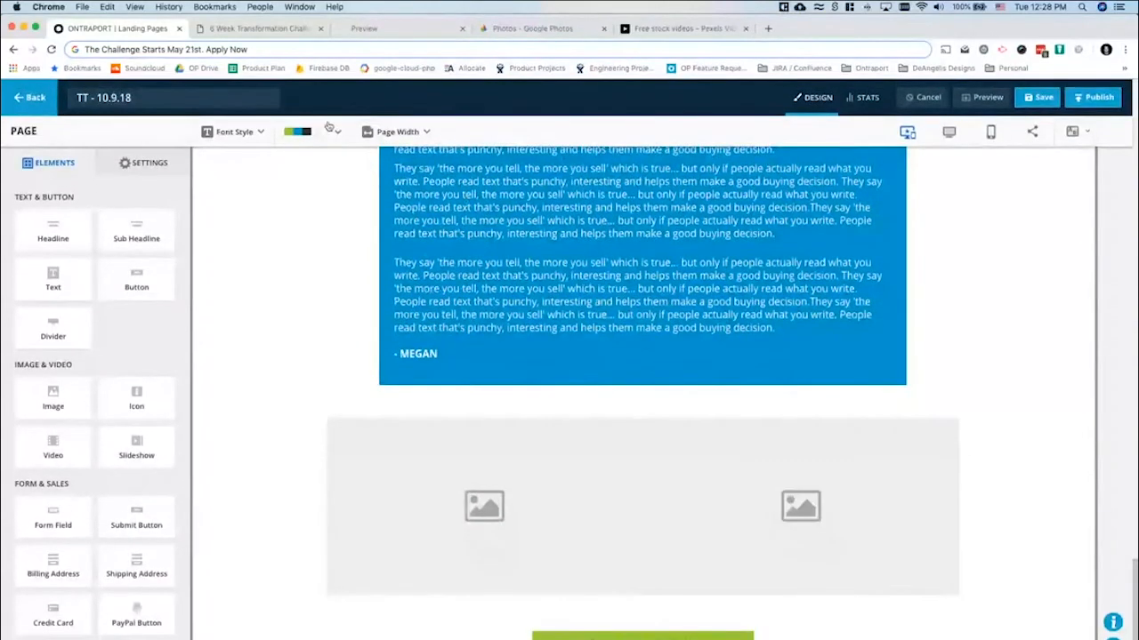
Examine the "Our Simple, Yet Powerful Recipe for Success" section on the reference page, and start adding a new block below the call-to-action button
{"action": "left_click", "coordinate": [218, 28]}
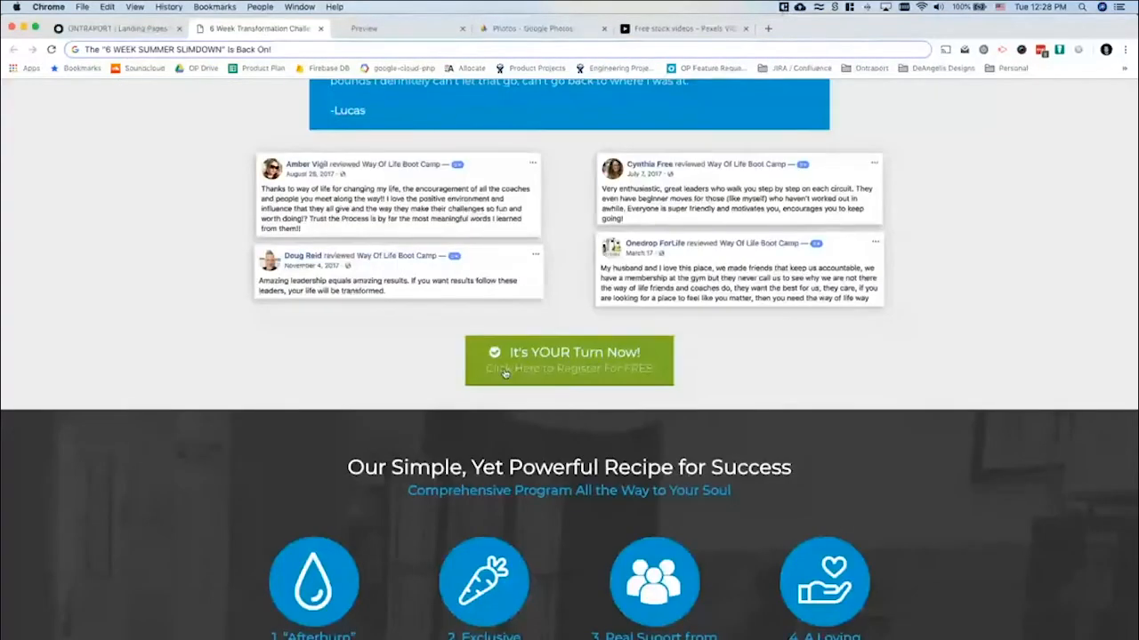
{"action": "scroll", "coordinate": [507, 371], "scroll_direction": "down", "scroll_amount": 5}
{"action": "scroll", "coordinate": [504, 373], "scroll_direction": "up", "scroll_amount": 3}
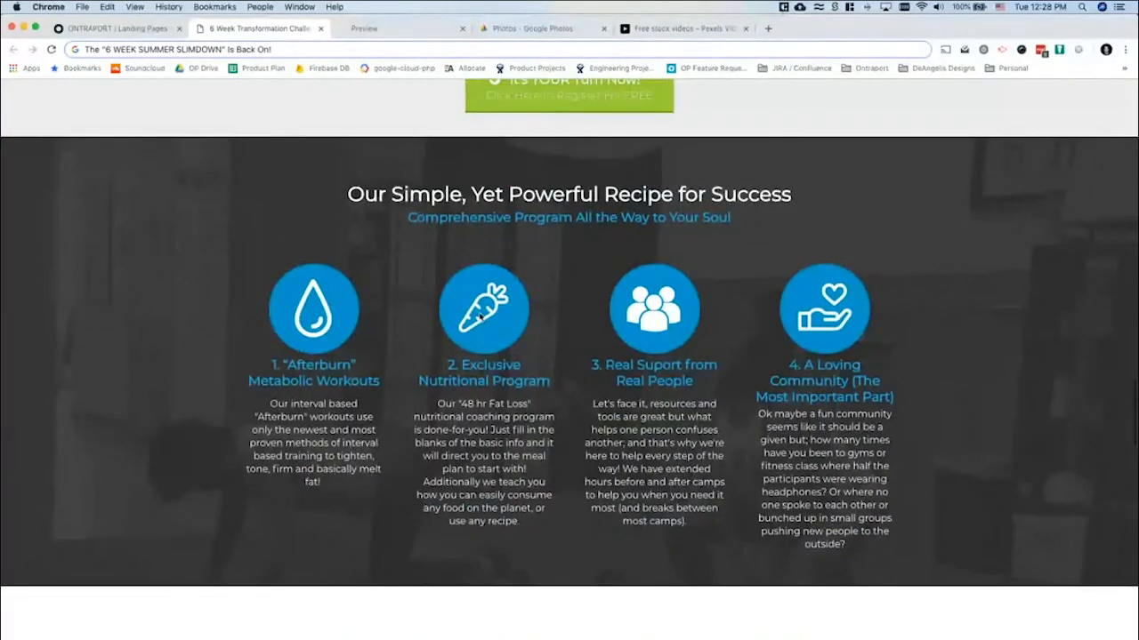
{"action": "left_click", "coordinate": [91, 28]}
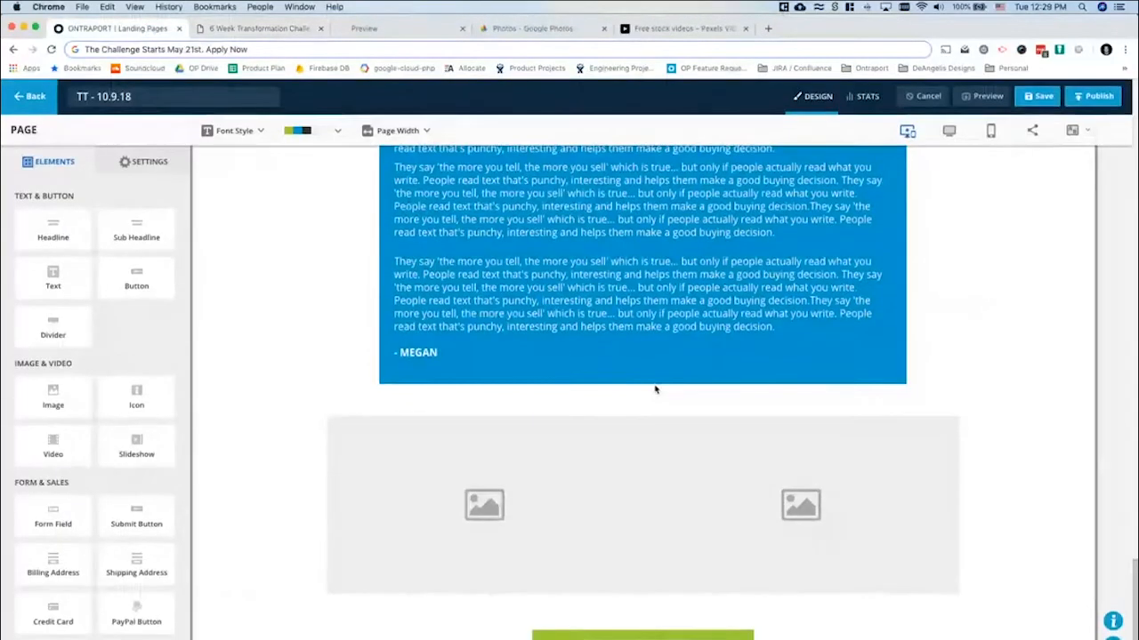
{"action": "left_click", "coordinate": [644, 637]}
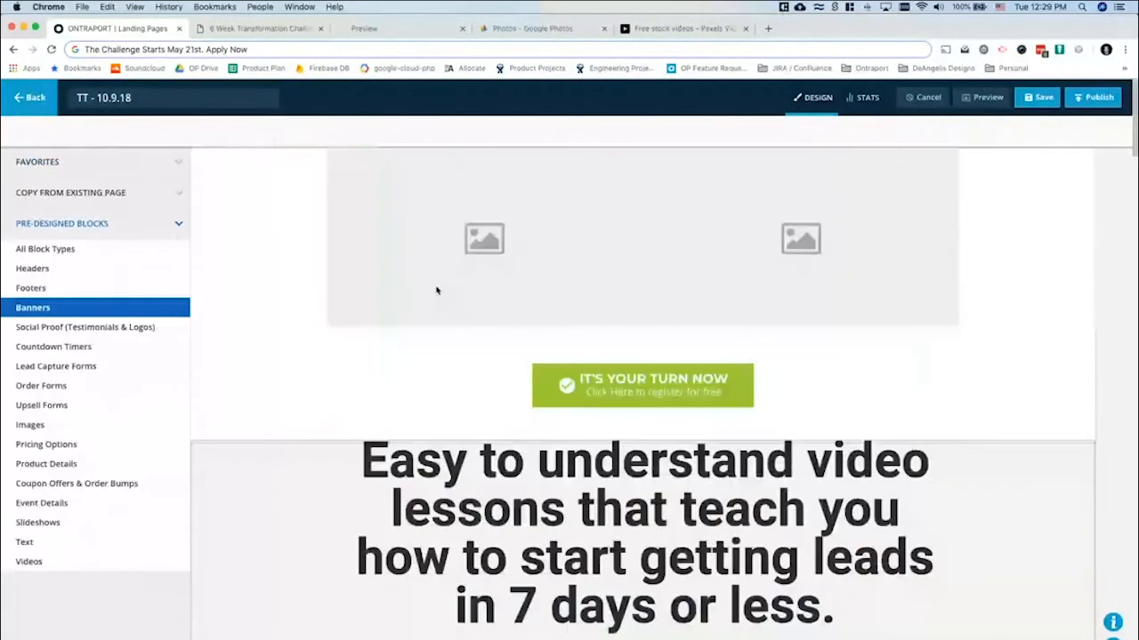
{"action": "scroll", "coordinate": [531, 362], "scroll_direction": "down", "scroll_amount": 1}
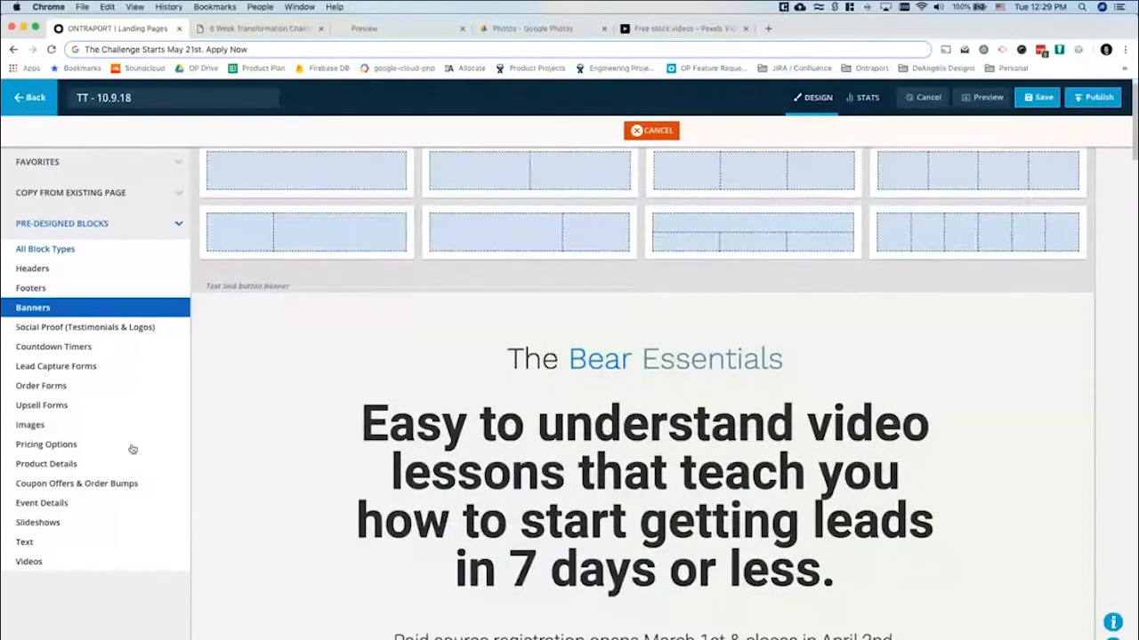
Look through the Social Proof and Product Details pre-designed blocks for a layout with icon columns like the reference section
{"action": "left_click", "coordinate": [93, 329]}
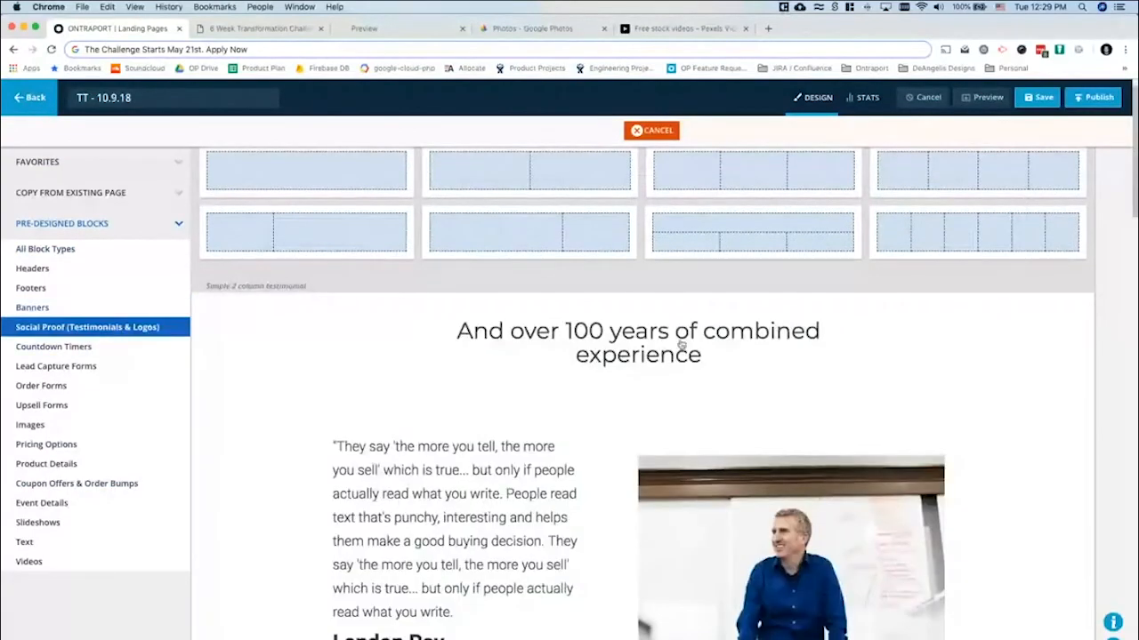
{"action": "scroll", "coordinate": [681, 344], "scroll_direction": "down", "scroll_amount": 5}
{"action": "scroll", "coordinate": [680, 345], "scroll_direction": "down", "scroll_amount": 15}
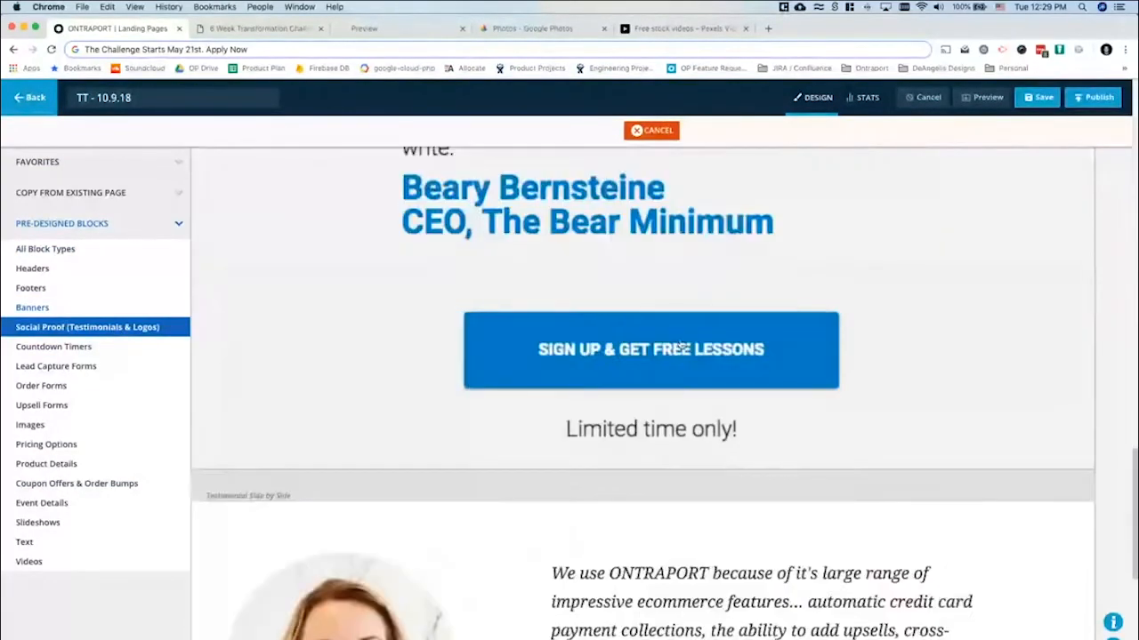
{"action": "scroll", "coordinate": [680, 344], "scroll_direction": "down", "scroll_amount": 5}
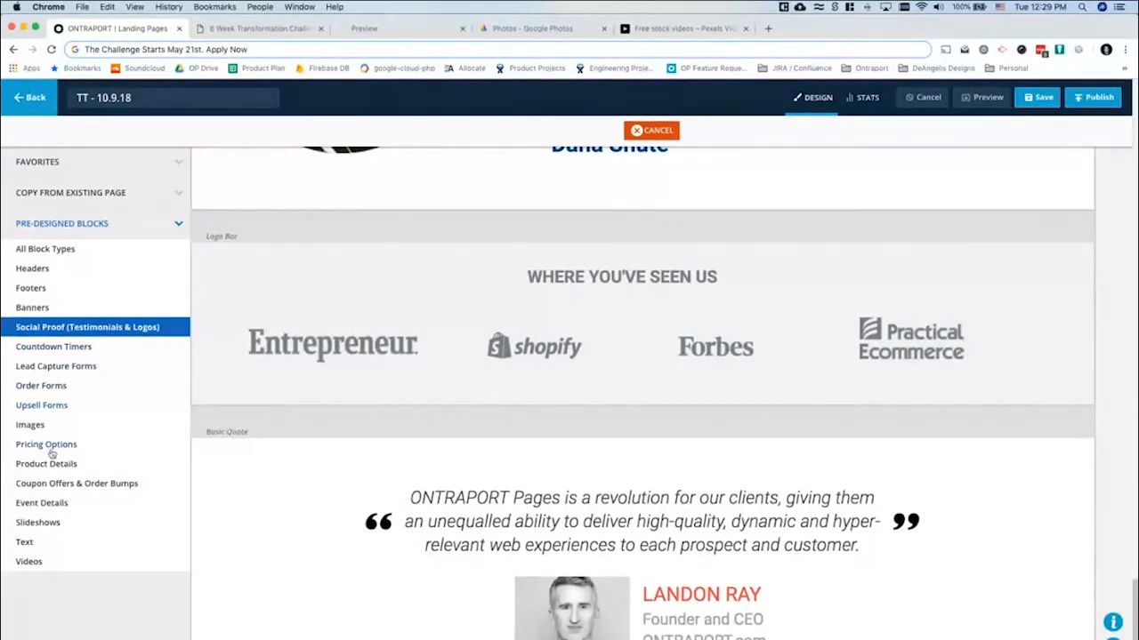
{"action": "left_click", "coordinate": [34, 467]}
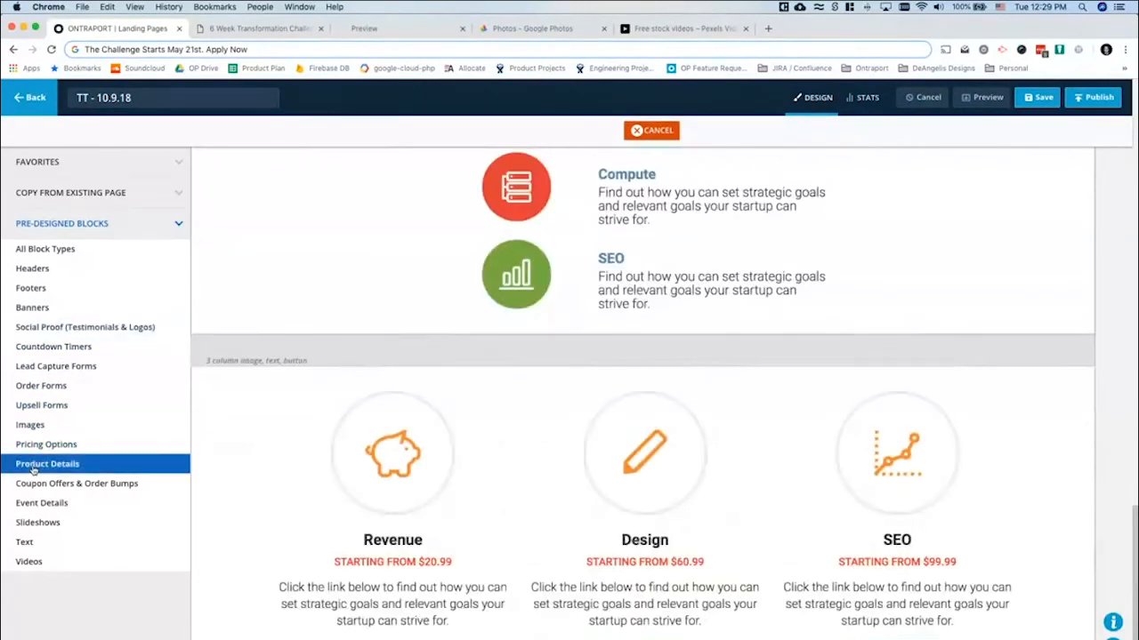
{"action": "scroll", "coordinate": [509, 356], "scroll_direction": "down", "scroll_amount": 5}
{"action": "scroll", "coordinate": [508, 363], "scroll_direction": "up", "scroll_amount": 10}
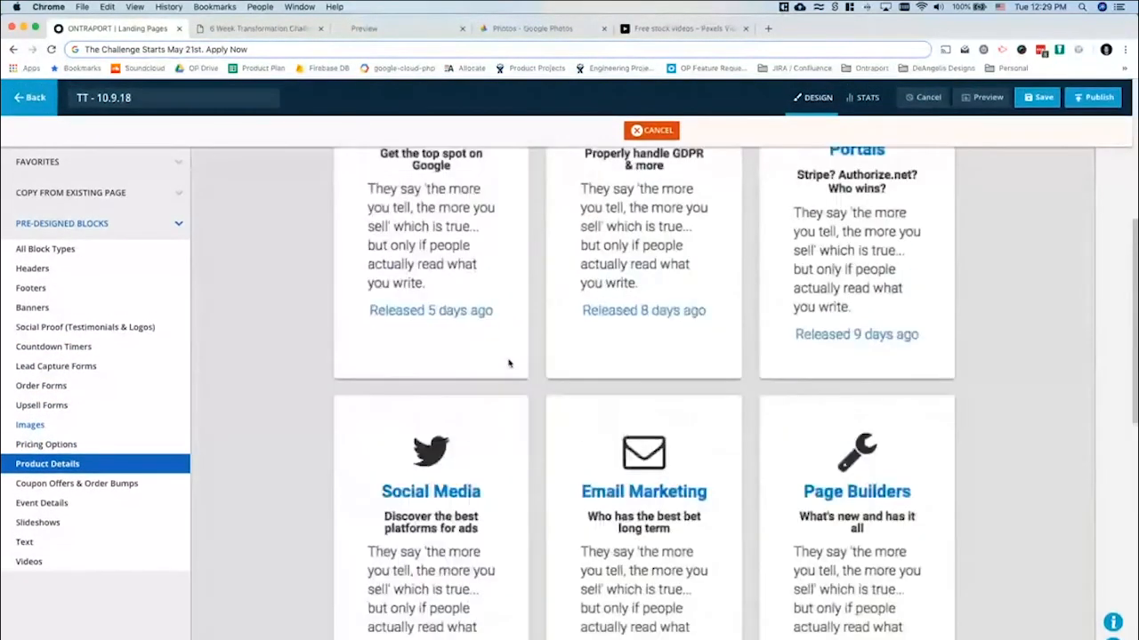
{"action": "scroll", "coordinate": [509, 364], "scroll_direction": "down", "scroll_amount": 3}
{"action": "scroll", "coordinate": [498, 364], "scroll_direction": "down", "scroll_amount": 5}
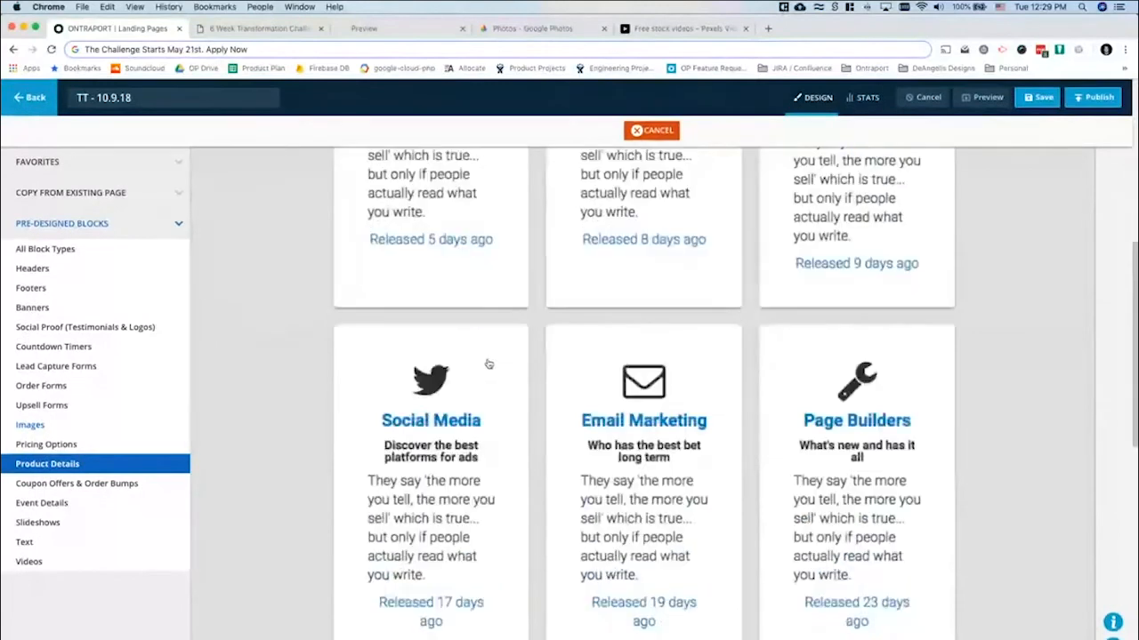
{"action": "scroll", "coordinate": [569, 460], "scroll_direction": "down", "scroll_amount": 10}
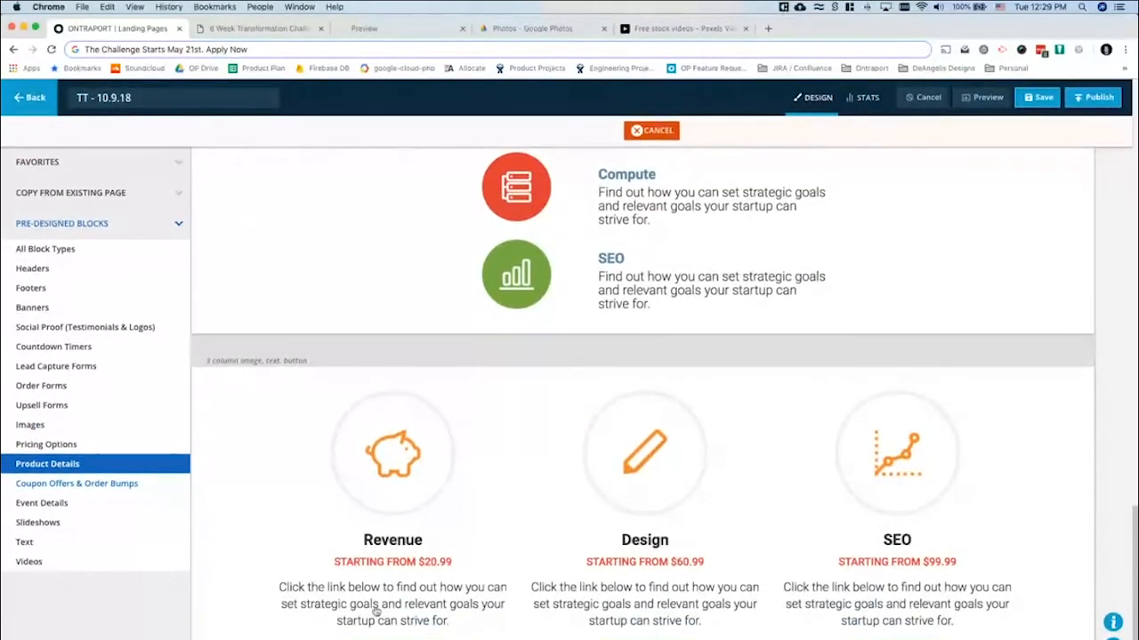
Look through the Event Details, Coupon Offers & Order Bumps and Slideshows pre-designed blocks for a matching icon layout
{"action": "left_click", "coordinate": [57, 503]}
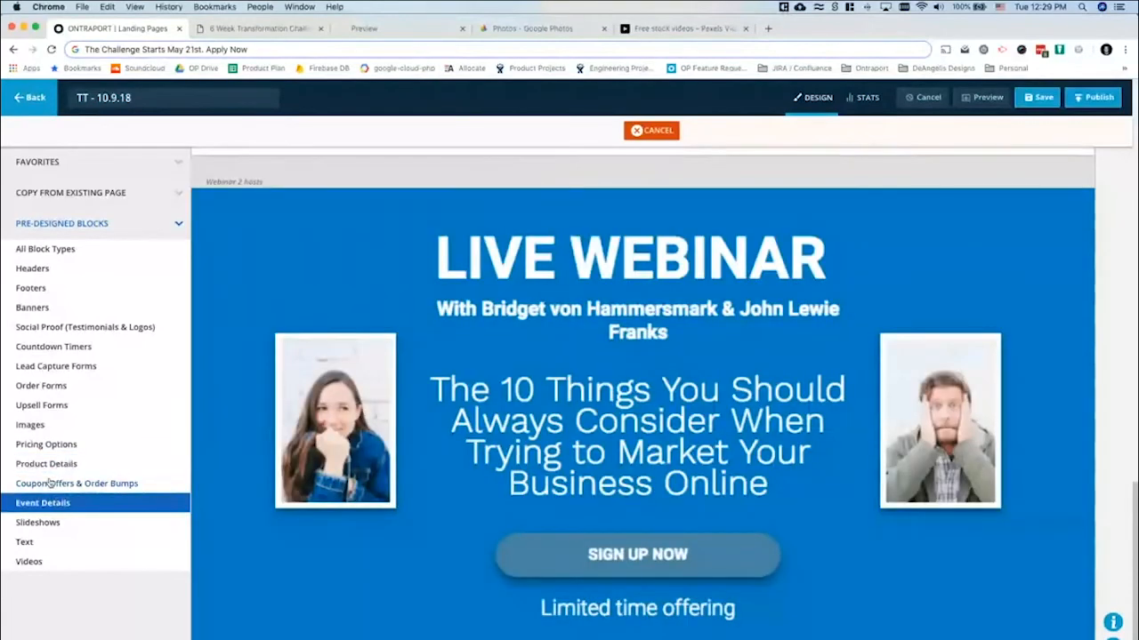
{"action": "left_click", "coordinate": [52, 483]}
{"action": "scroll", "coordinate": [441, 445], "scroll_direction": "down", "scroll_amount": 3}
{"action": "scroll", "coordinate": [436, 462], "scroll_direction": "up", "scroll_amount": 5}
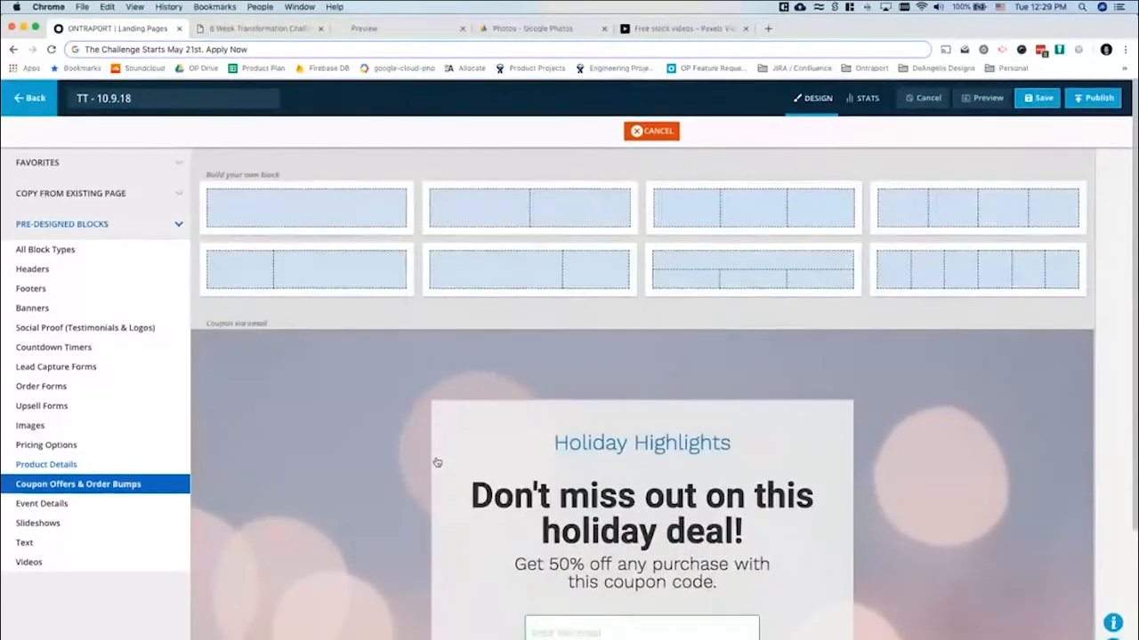
{"action": "left_click", "coordinate": [26, 503]}
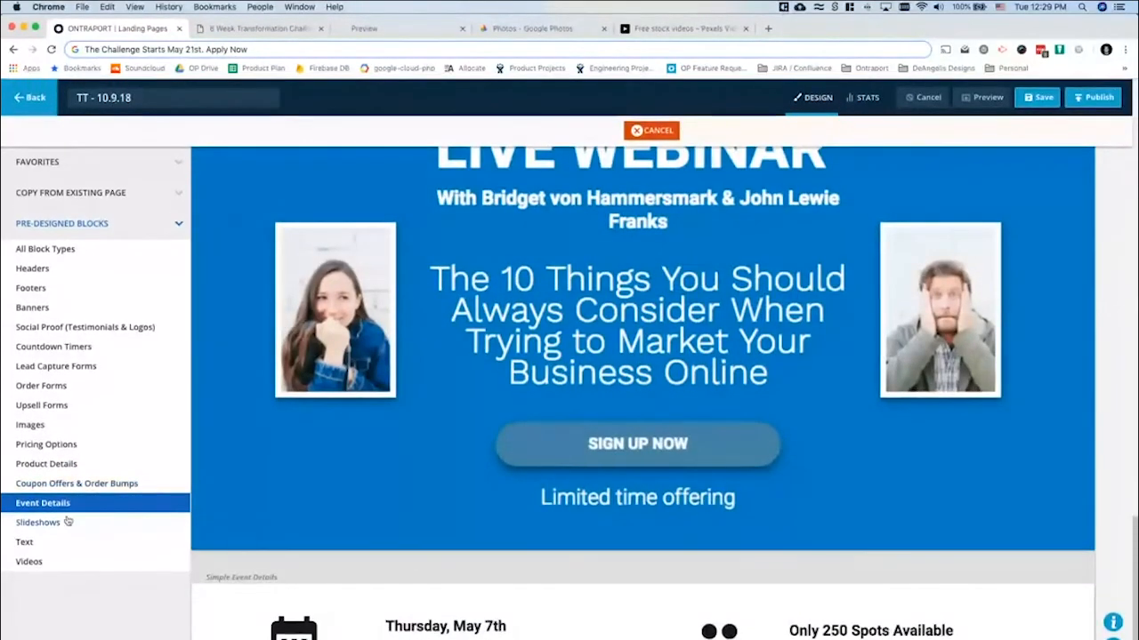
{"action": "left_click", "coordinate": [40, 524]}
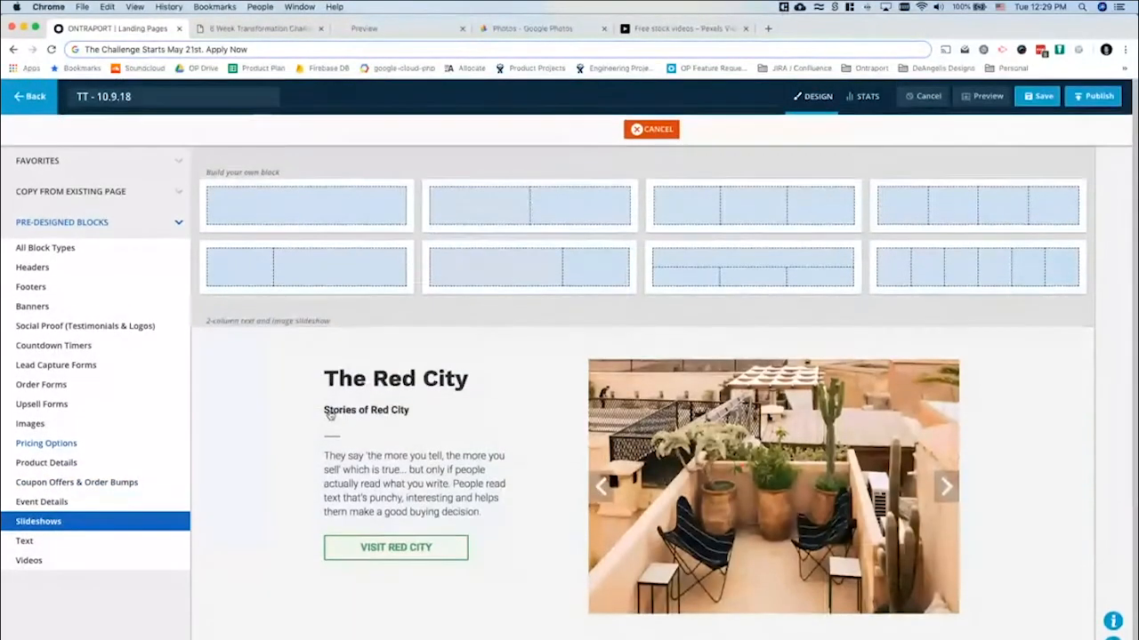
Insert the Text block with the Automation, Builder and Software icon columns below the button, and check the reference section again
{"action": "left_click", "coordinate": [34, 543]}
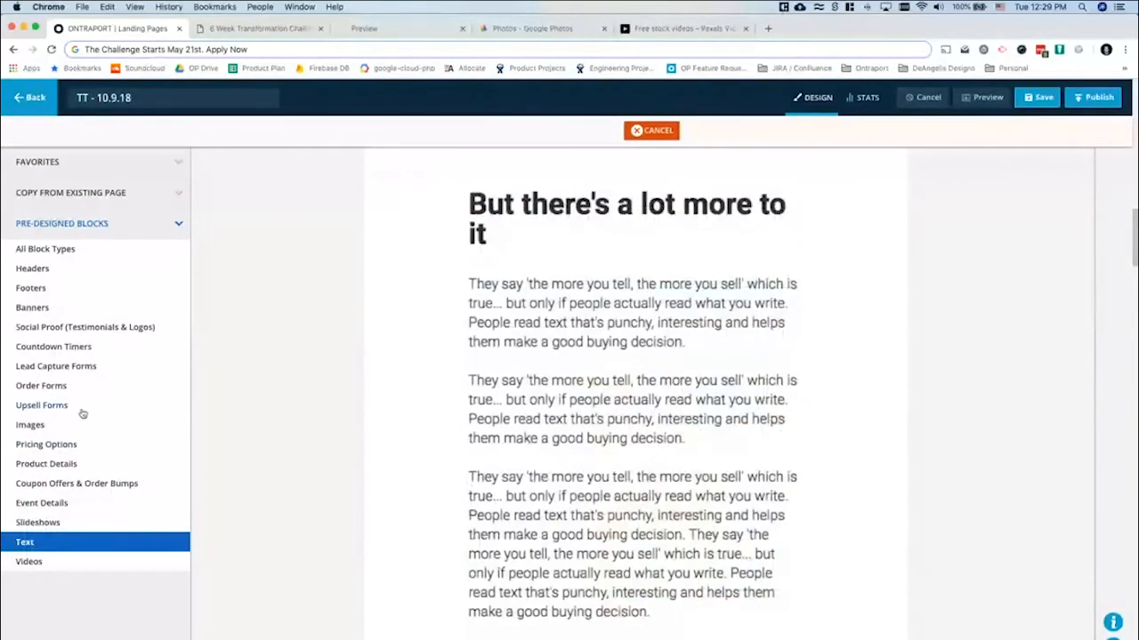
{"action": "scroll", "coordinate": [537, 398], "scroll_direction": "down", "scroll_amount": 20}
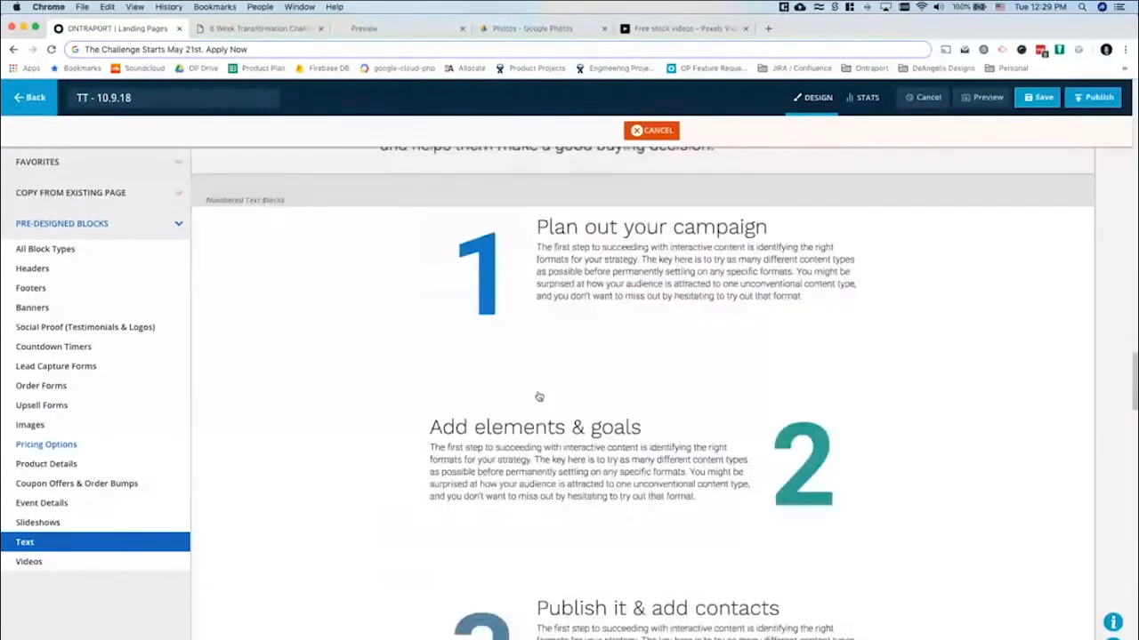
{"action": "scroll", "coordinate": [538, 397], "scroll_direction": "down", "scroll_amount": 20}
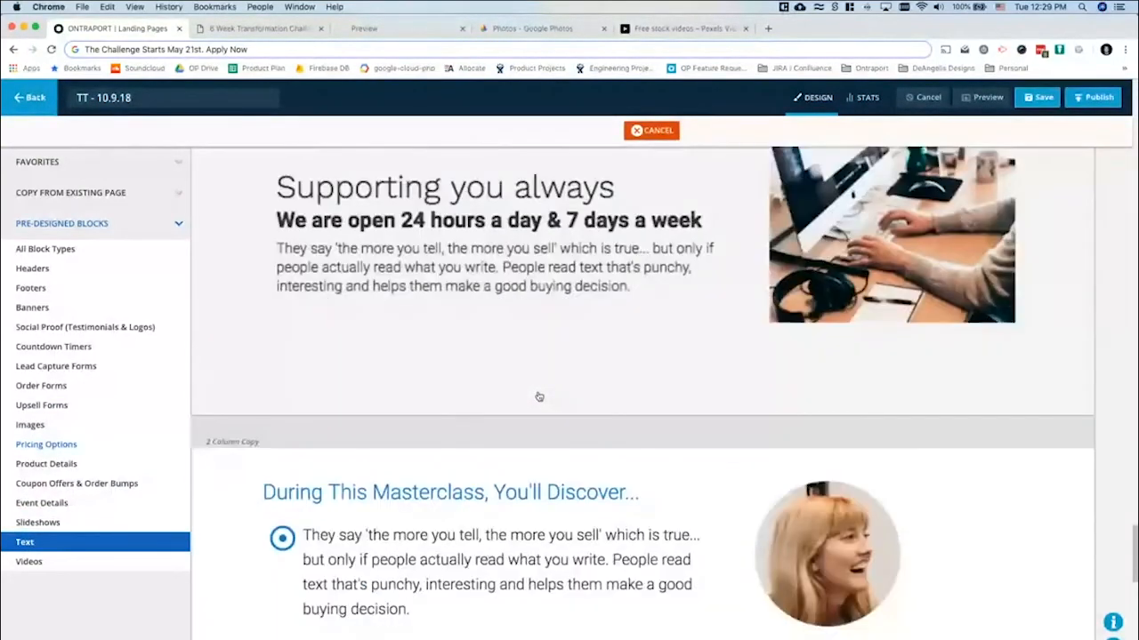
{"action": "scroll", "coordinate": [537, 397], "scroll_direction": "down", "scroll_amount": 10}
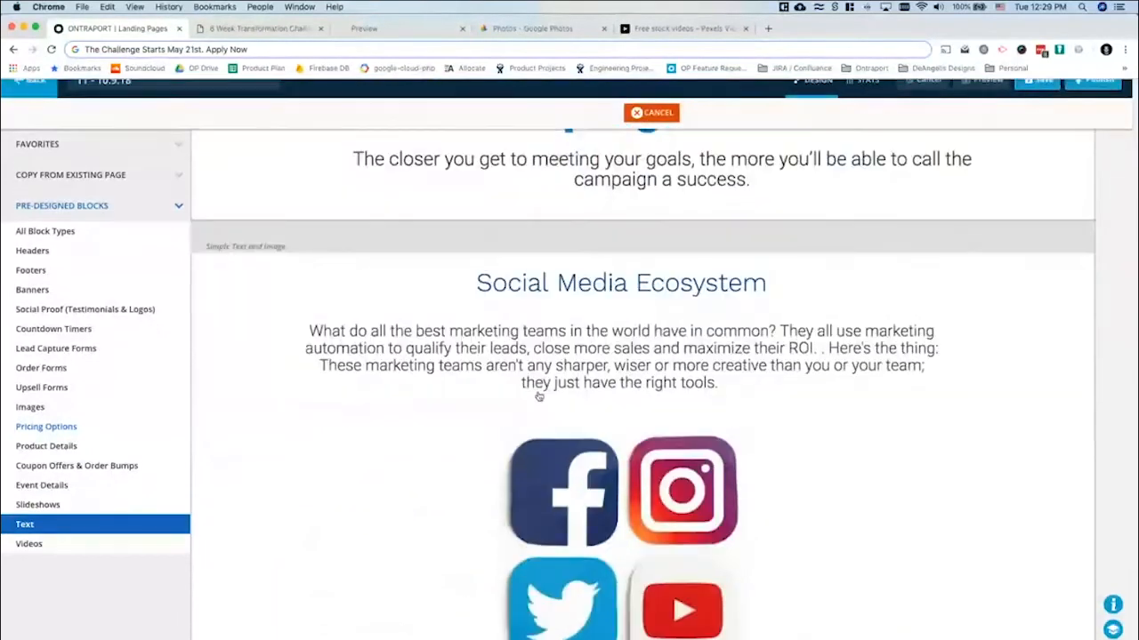
{"action": "scroll", "coordinate": [538, 397], "scroll_direction": "up", "scroll_amount": 10}
{"action": "left_click", "coordinate": [417, 364]}
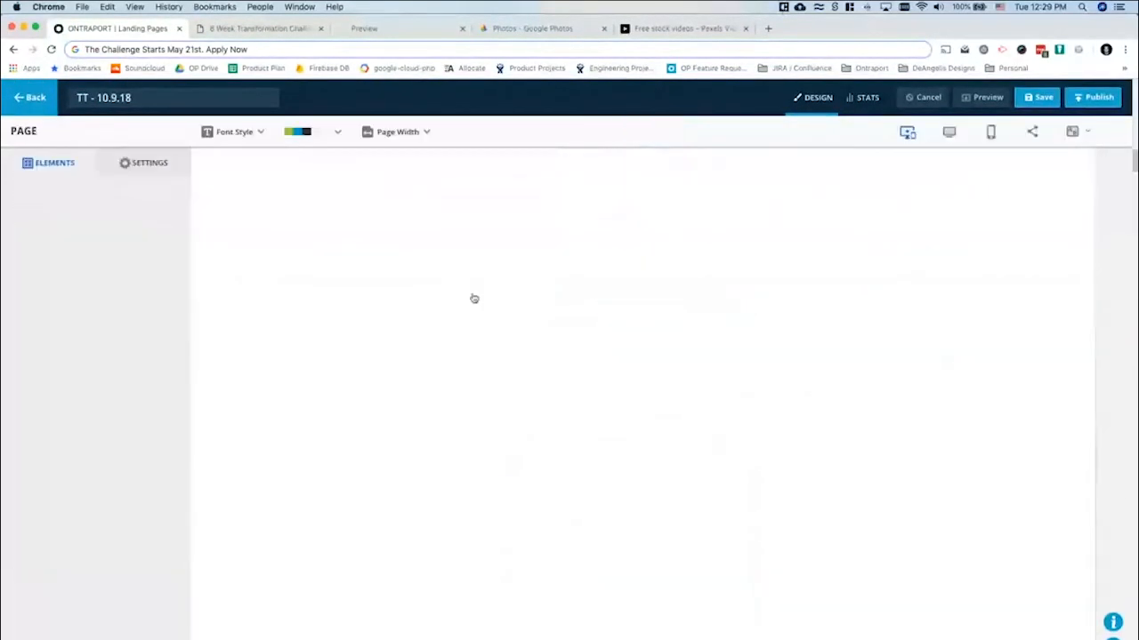
{"action": "scroll", "coordinate": [507, 554], "scroll_direction": "down", "scroll_amount": 5}
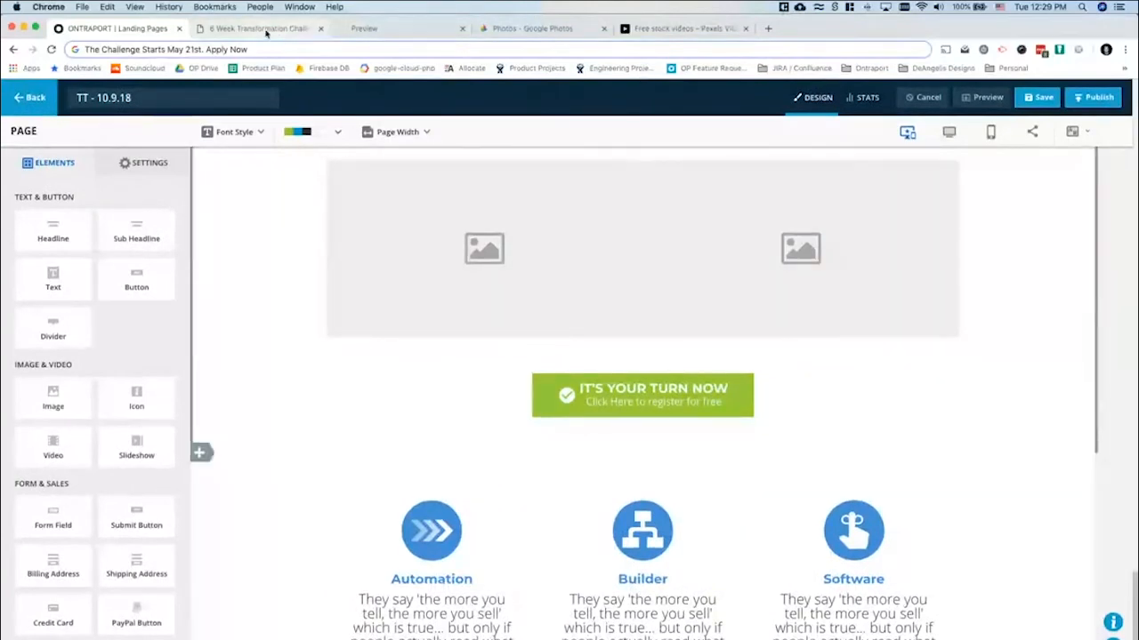
{"action": "left_click", "coordinate": [263, 28]}
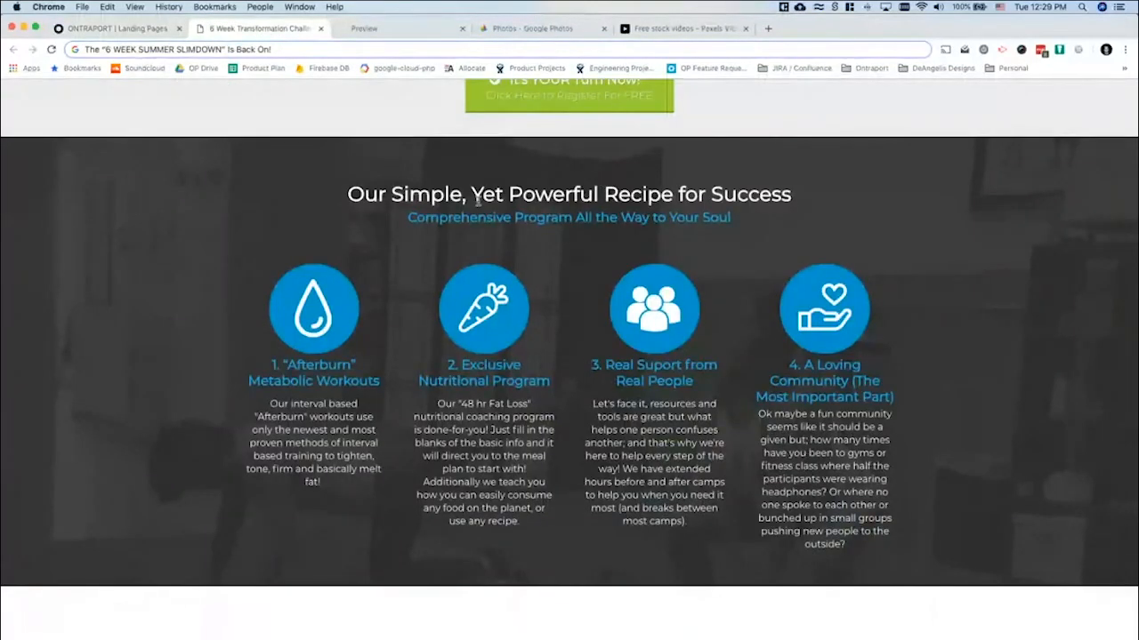
Give the new three-column icon block an image background, using the group photo of the team from the image library
{"action": "left_click_drag", "start_coordinate": [352, 193], "coordinate": [722, 217]}
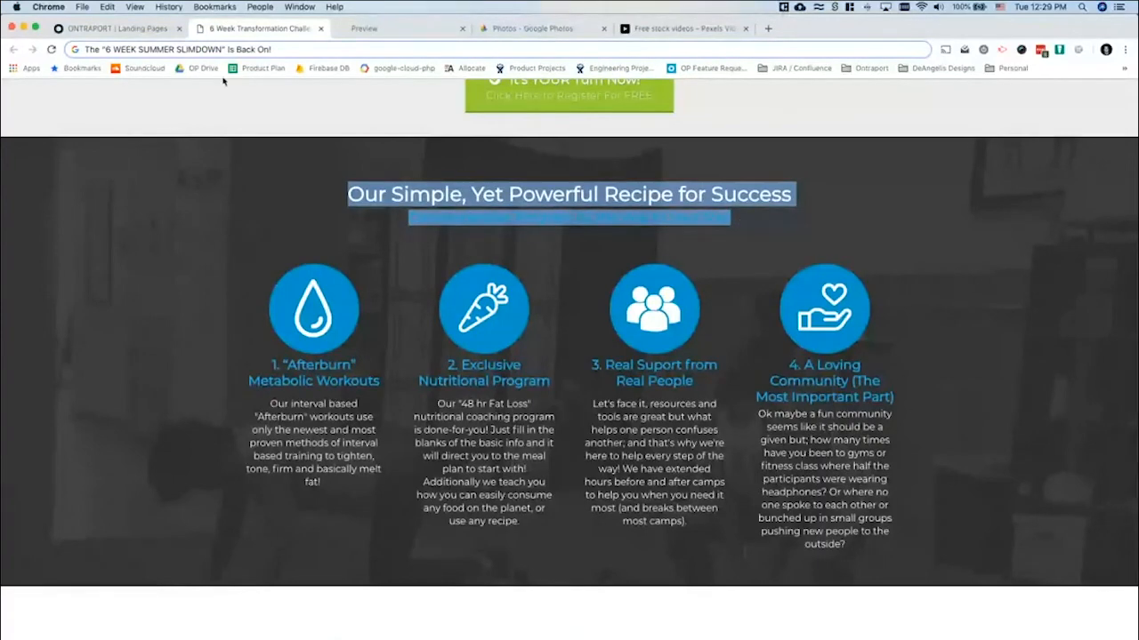
{"action": "left_click", "coordinate": [134, 28]}
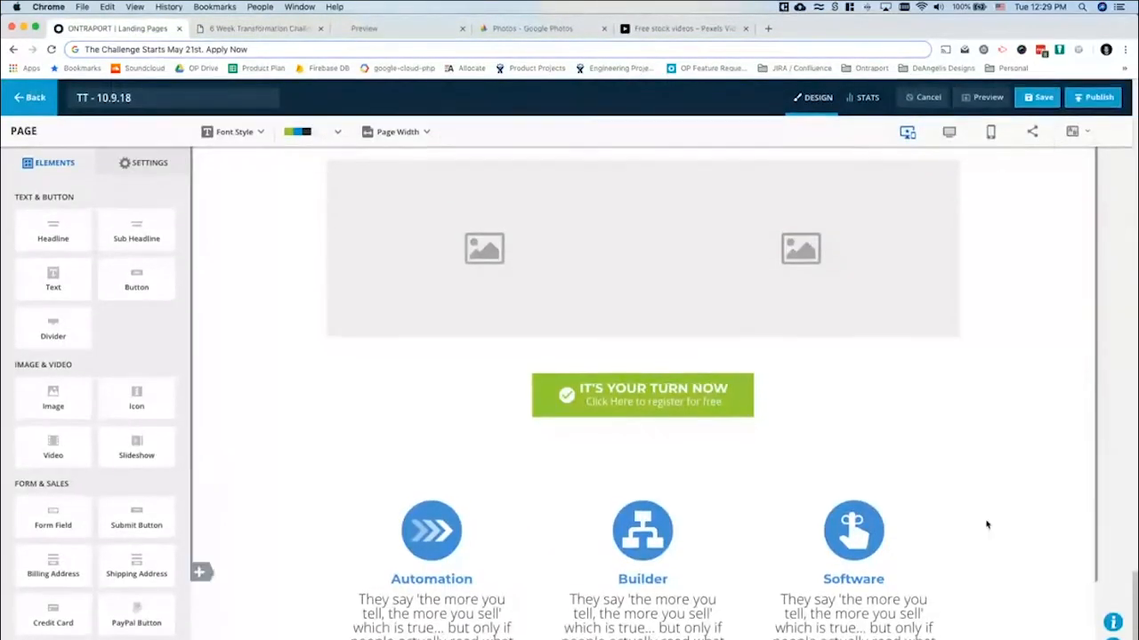
{"action": "left_click", "coordinate": [1105, 464]}
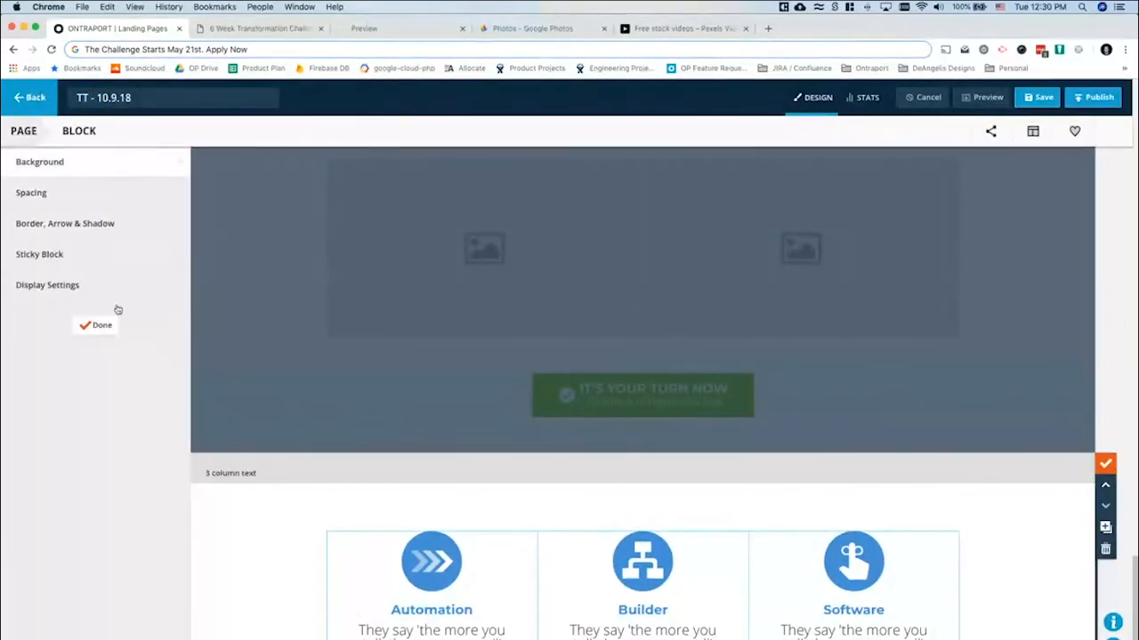
{"action": "left_click", "coordinate": [120, 159]}
{"action": "left_click", "coordinate": [76, 205]}
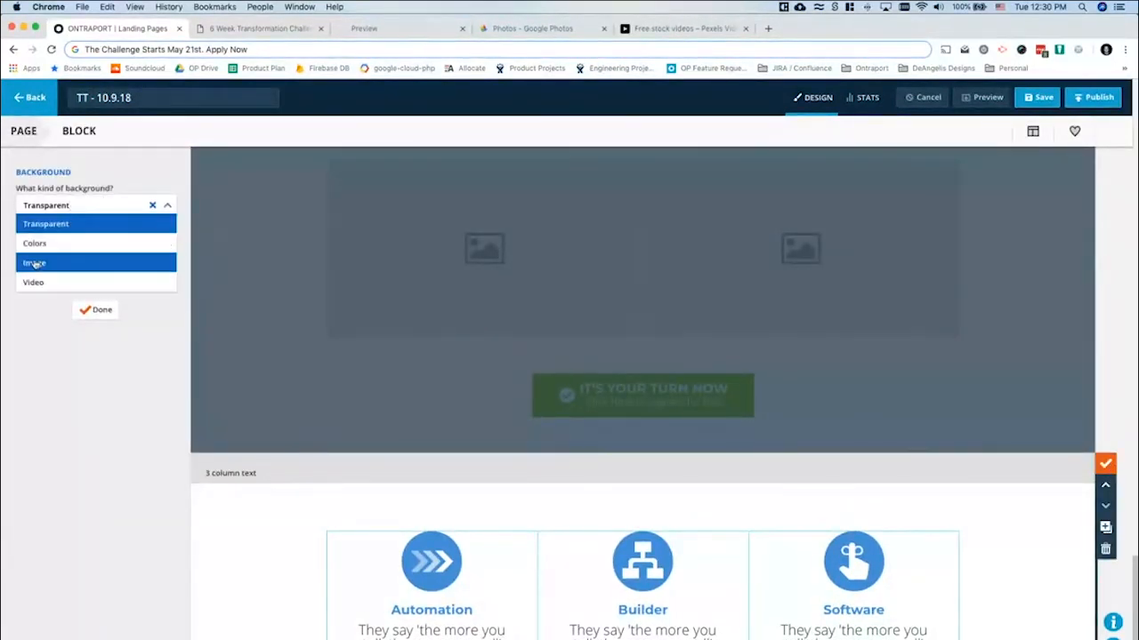
{"action": "left_click", "coordinate": [34, 263]}
{"action": "left_click", "coordinate": [39, 242]}
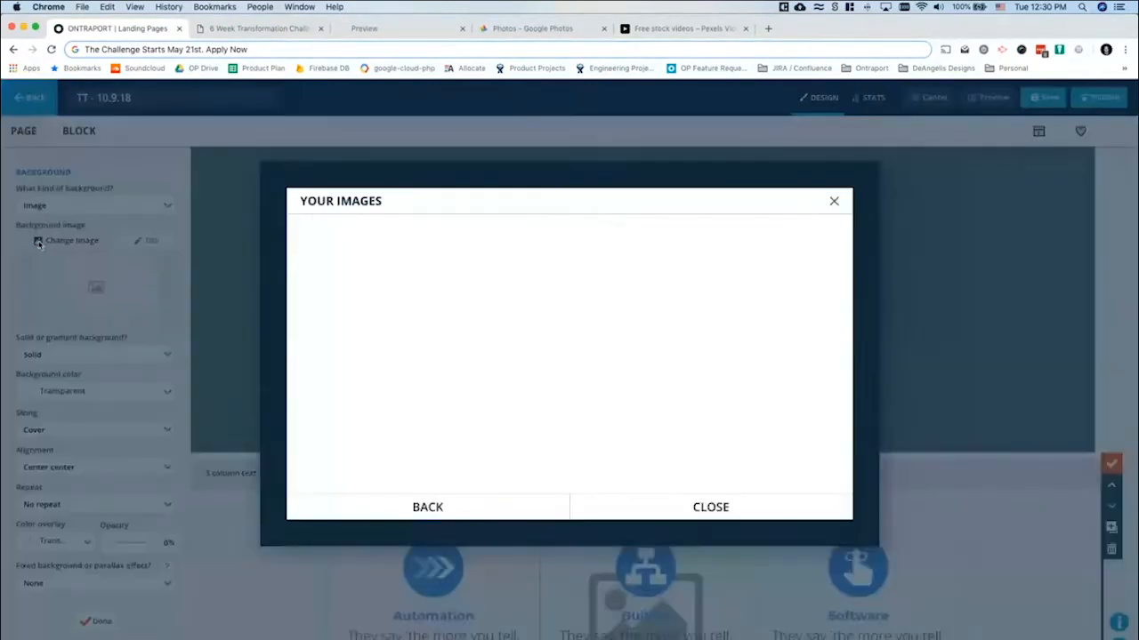
{"action": "mouse_move", "coordinate": [584, 329]}
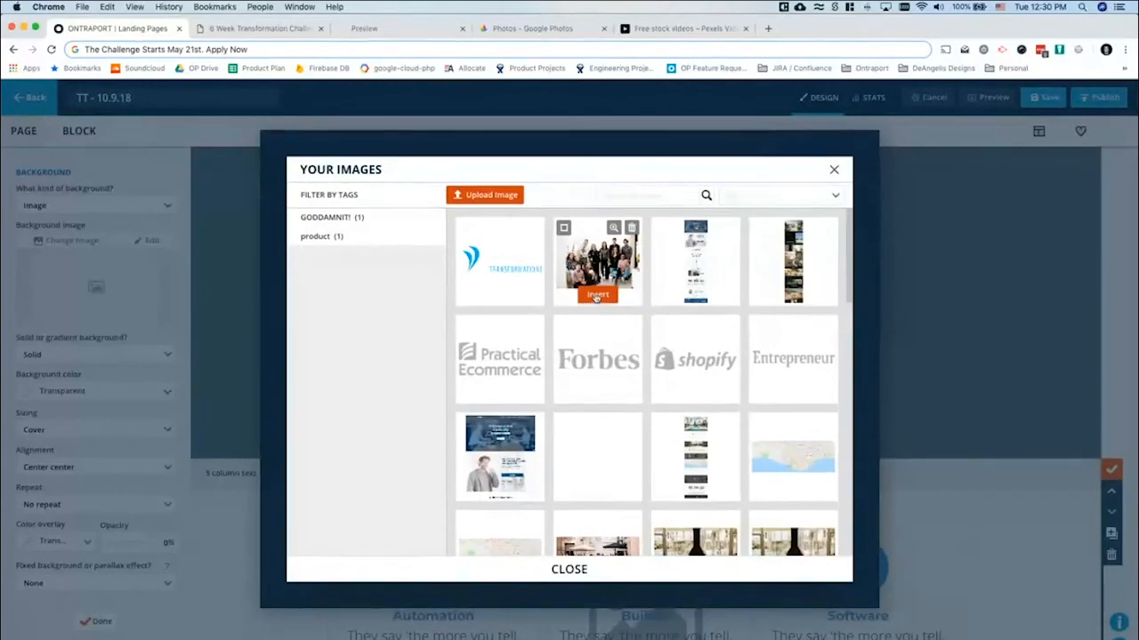
{"action": "left_click", "coordinate": [596, 296]}
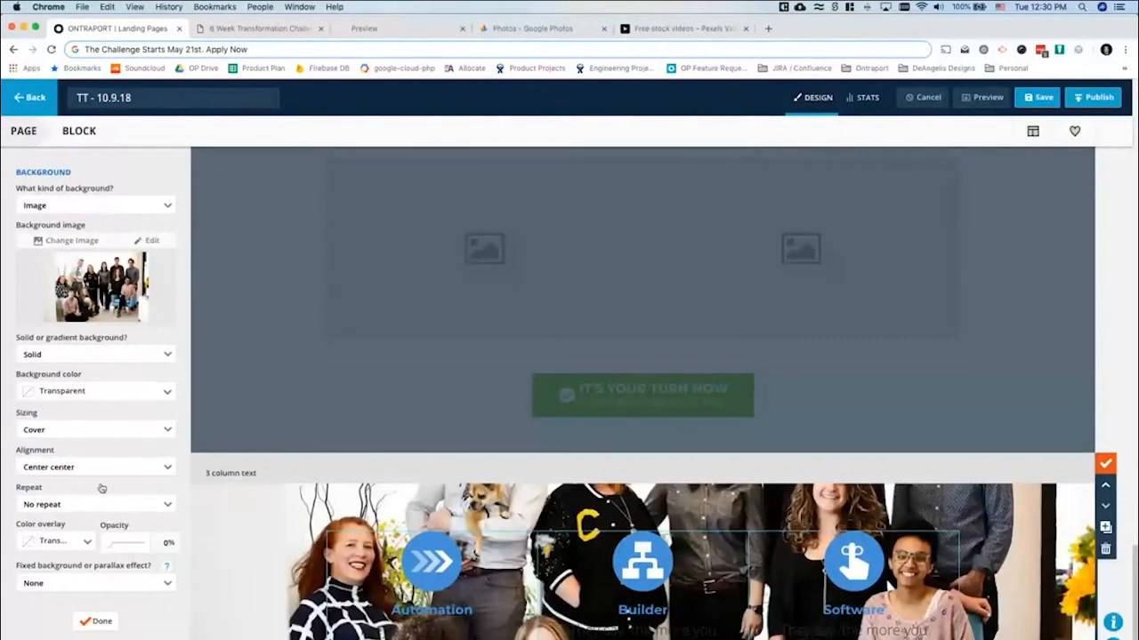
Apply a Dark color overlay with 82% opacity to the icon block's background image
{"action": "left_click", "coordinate": [60, 544]}
{"action": "left_click", "coordinate": [64, 601]}
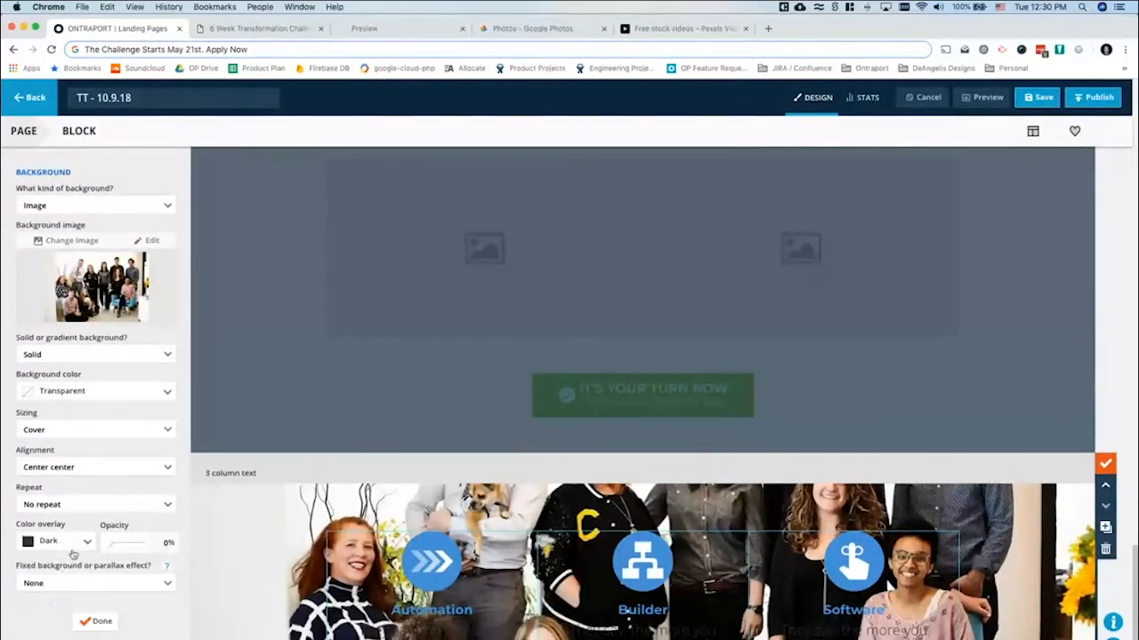
{"action": "left_click_drag", "start_coordinate": [136, 546], "coordinate": [142, 547]}
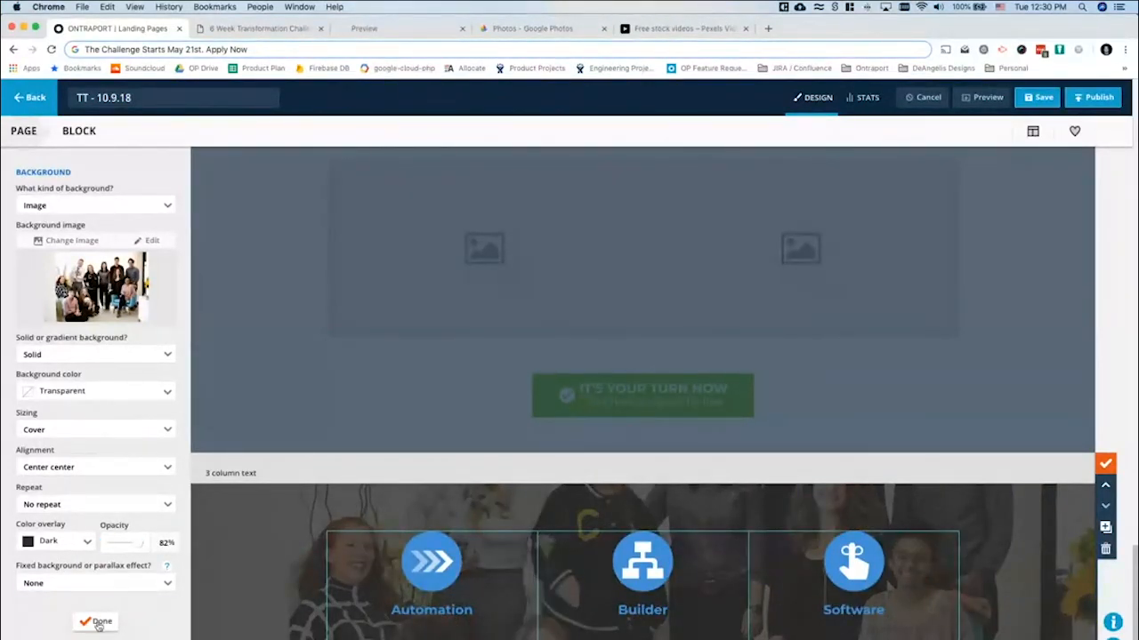
{"action": "left_click", "coordinate": [99, 623]}
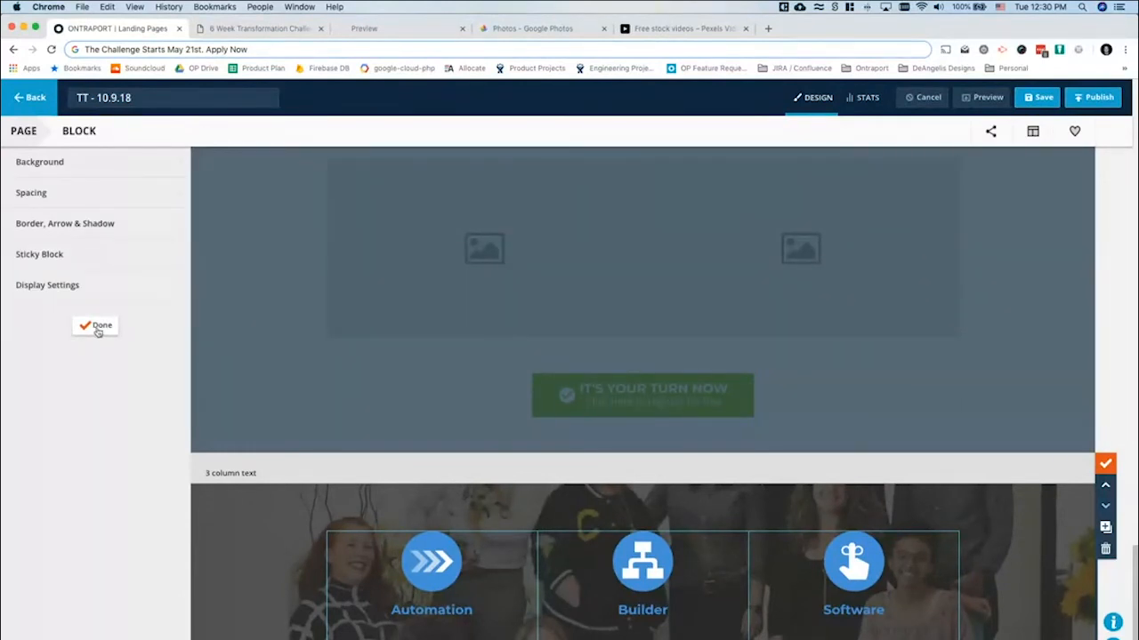
{"action": "left_click", "coordinate": [99, 327]}
{"action": "left_click", "coordinate": [1103, 464]}
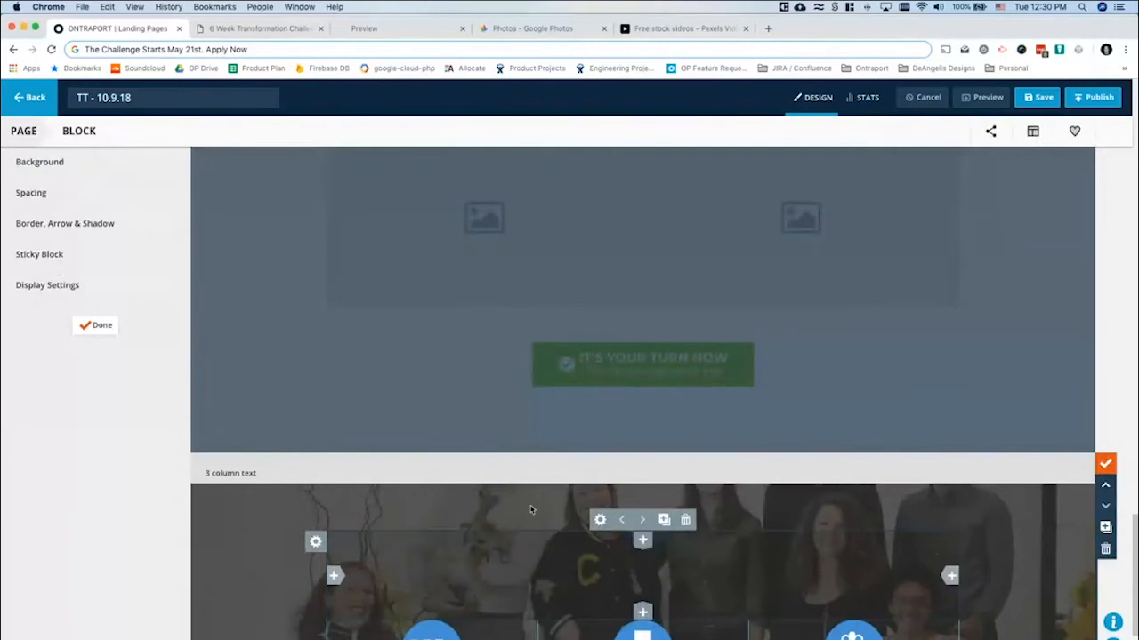
{"action": "left_click", "coordinate": [100, 325]}
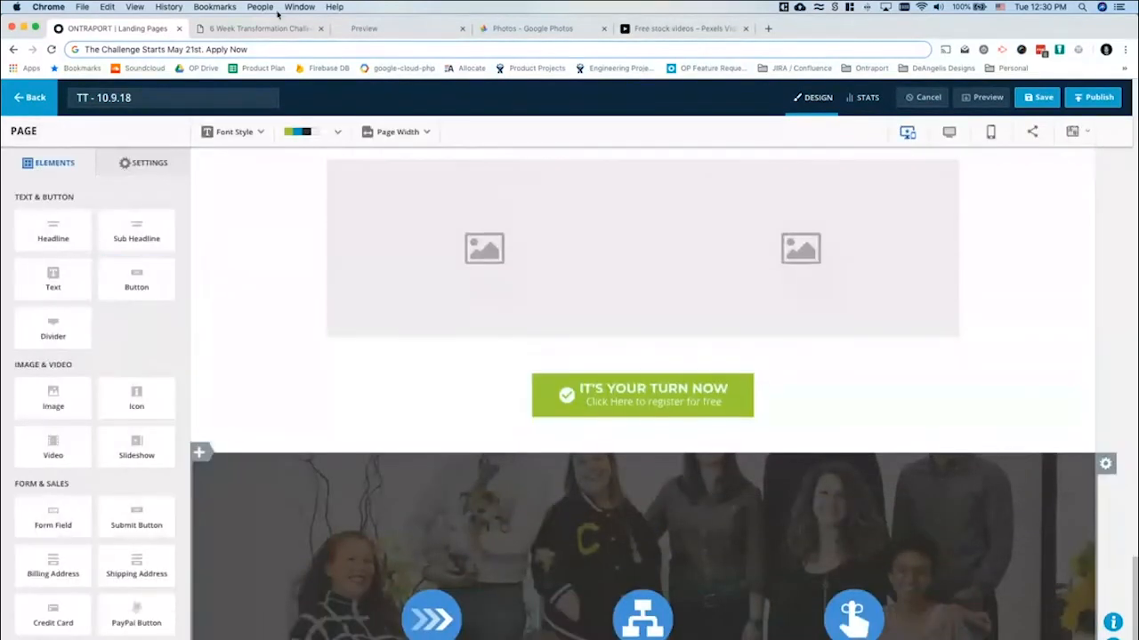
Add a sub-headline above the three icon columns and set its text color to White
{"action": "left_click", "coordinate": [267, 28]}
{"action": "left_click", "coordinate": [116, 27]}
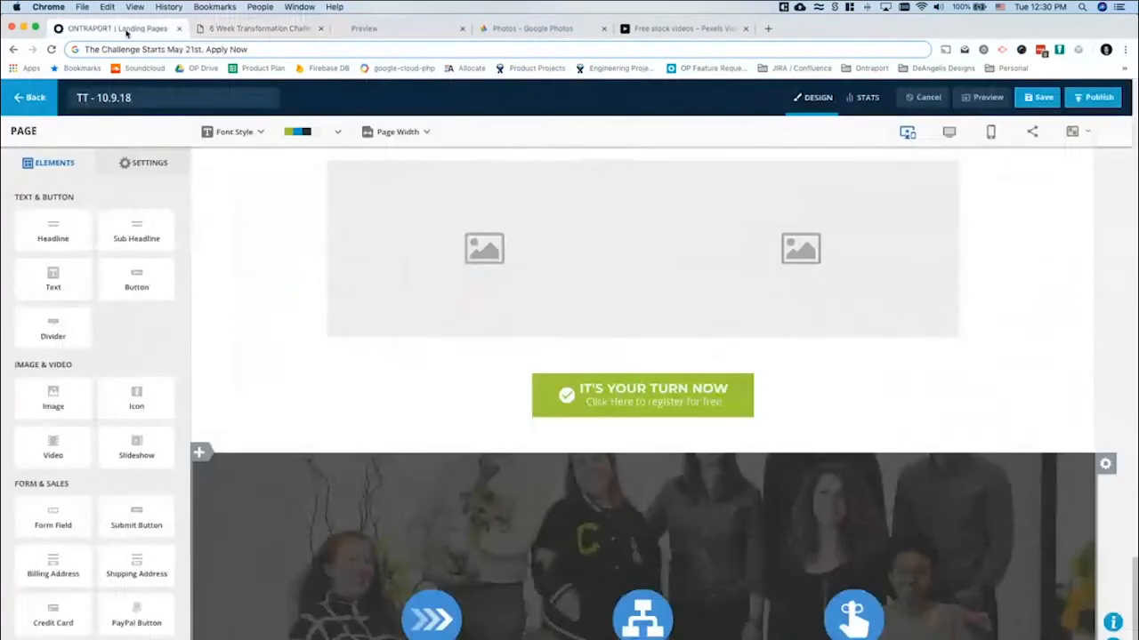
{"action": "left_click_drag", "start_coordinate": [120, 240], "coordinate": [469, 520]}
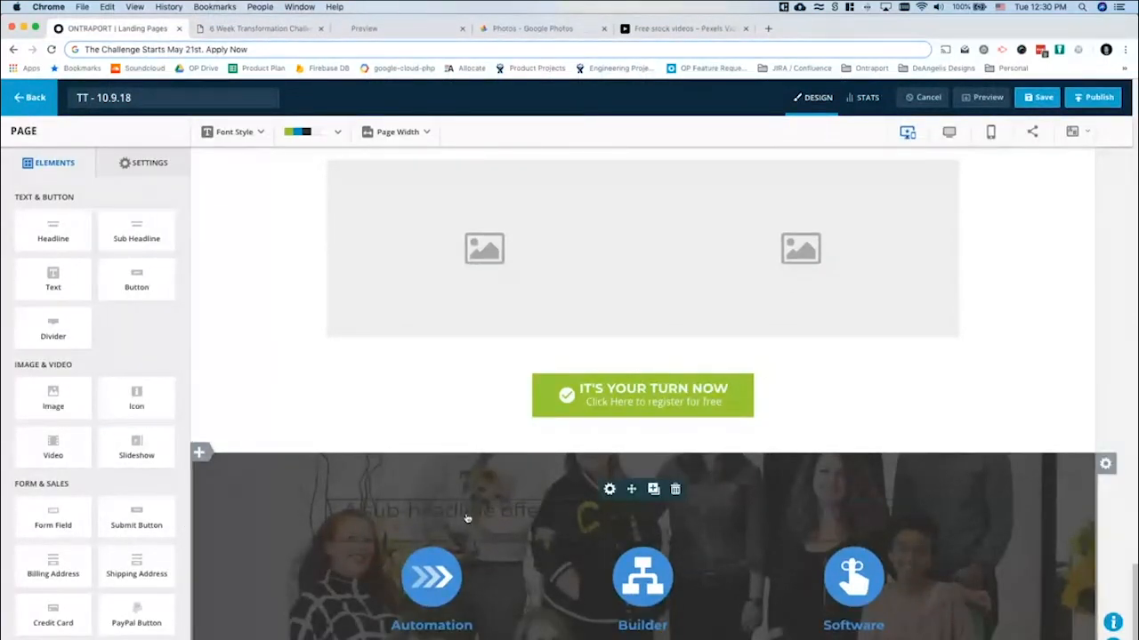
{"action": "left_click", "coordinate": [466, 518]}
{"action": "left_click", "coordinate": [481, 131]}
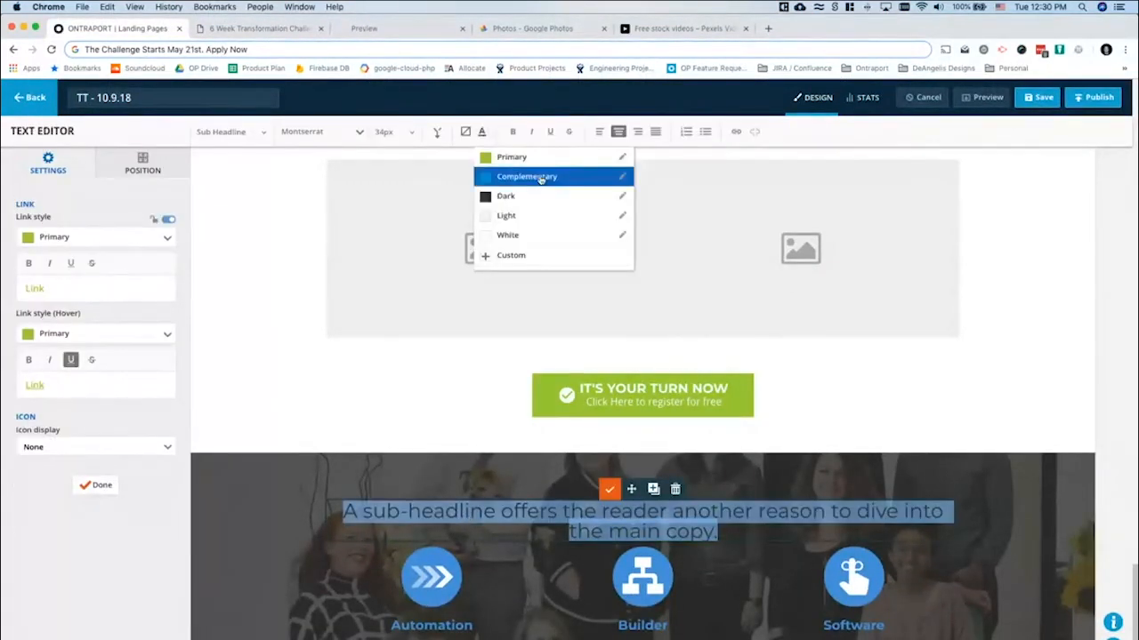
{"action": "left_click", "coordinate": [518, 235]}
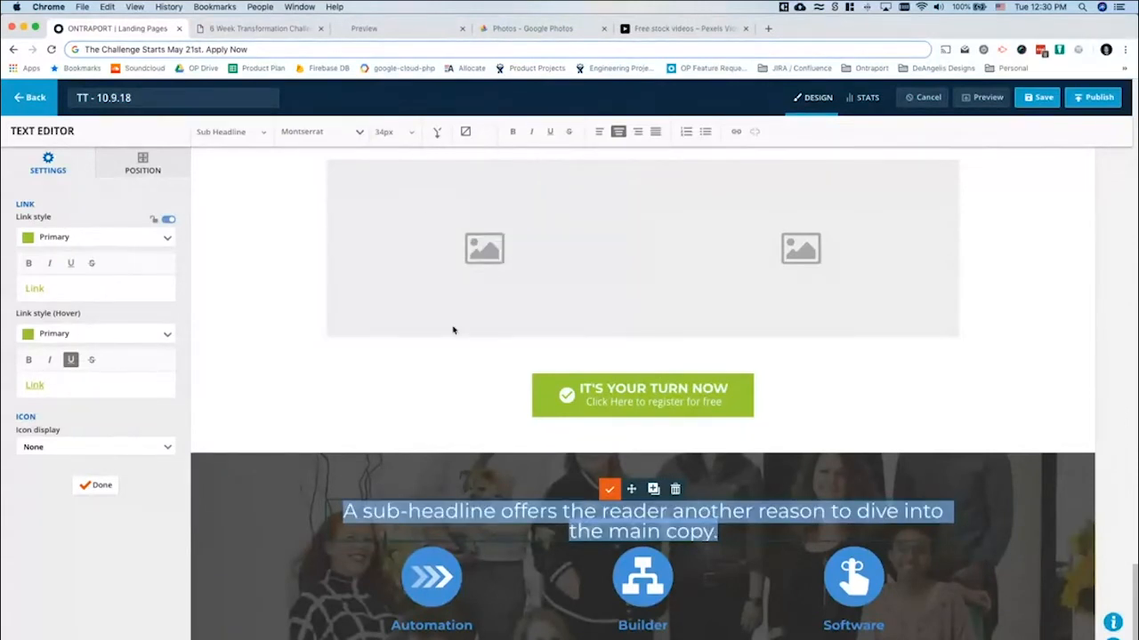
Shorten the placeholder sub-headline to "A sub-headline offers the reader another" so it fits on one line
{"action": "left_click", "coordinate": [707, 525]}
{"action": "left_click_drag", "start_coordinate": [731, 527], "coordinate": [756, 511]}
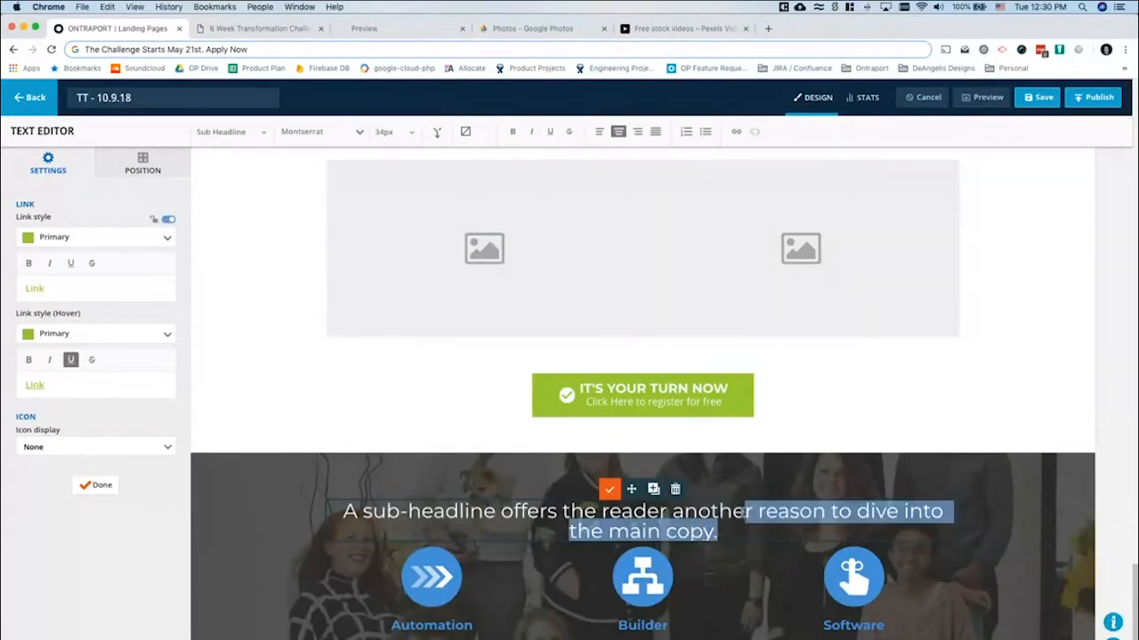
{"action": "key", "text": "BackSpace"}
{"action": "key", "text": "BackSpace"}
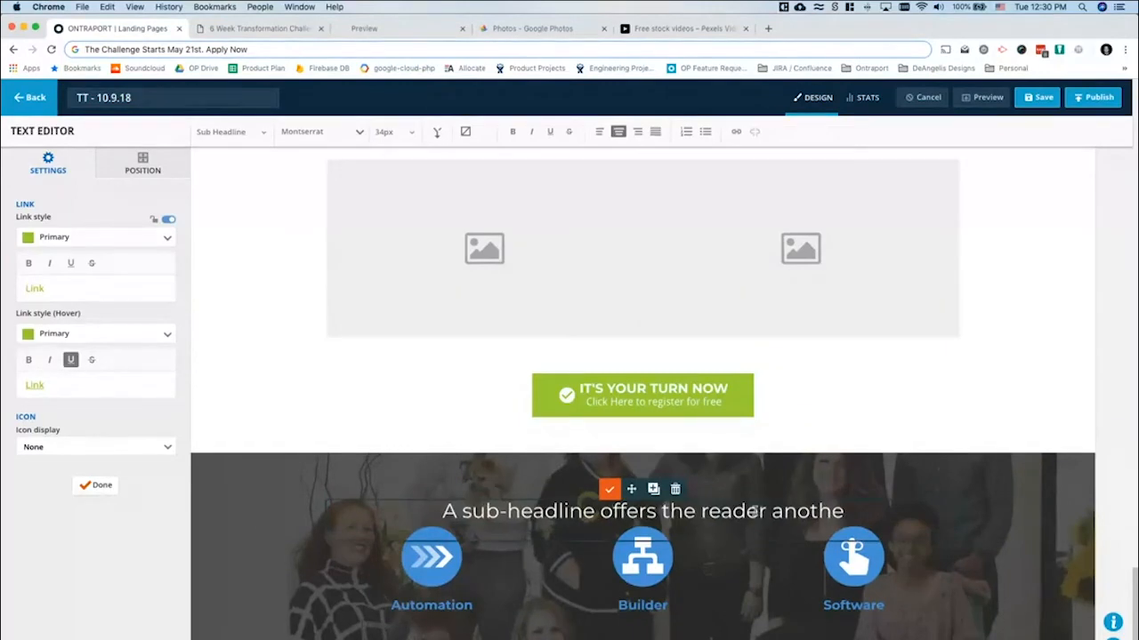
{"action": "type", "text": "r"}
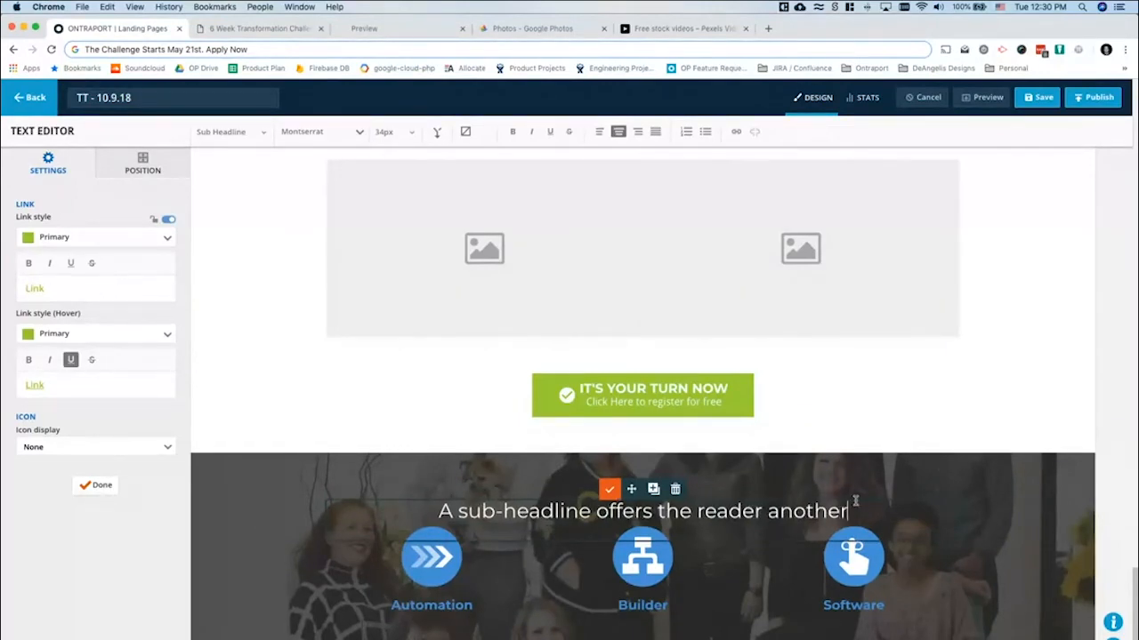
{"action": "left_click", "coordinate": [609, 489]}
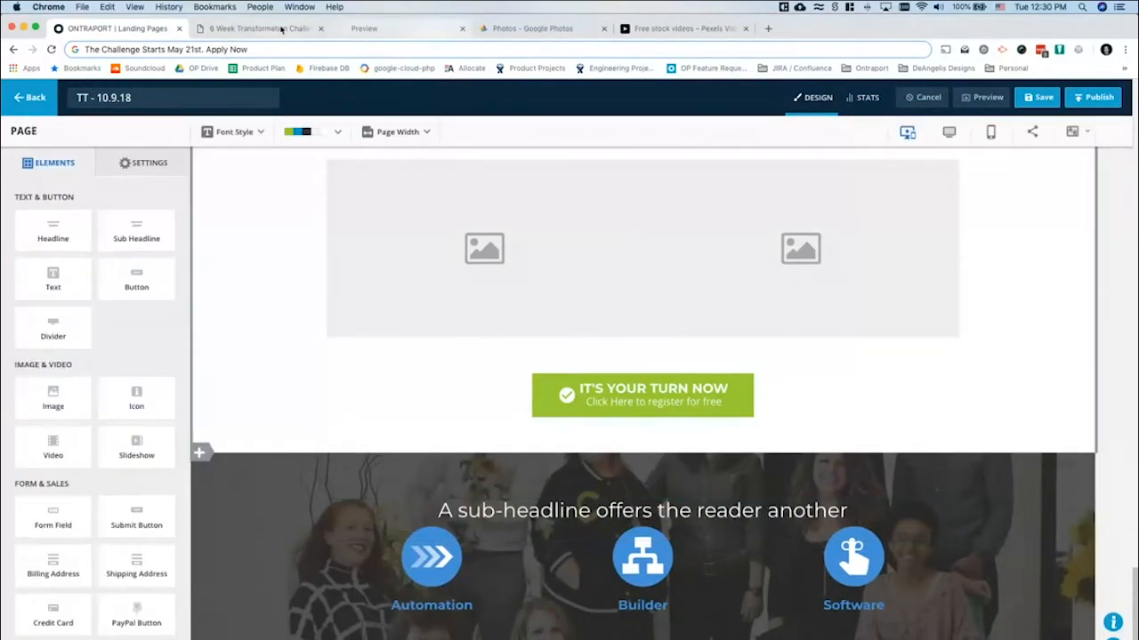
Copy "Comprehensive Program All the Way to Your Soul" from the reference page into a new centered text element below the sub-headline
{"action": "left_click", "coordinate": [267, 29]}
{"action": "triple_click", "coordinate": [496, 219]}
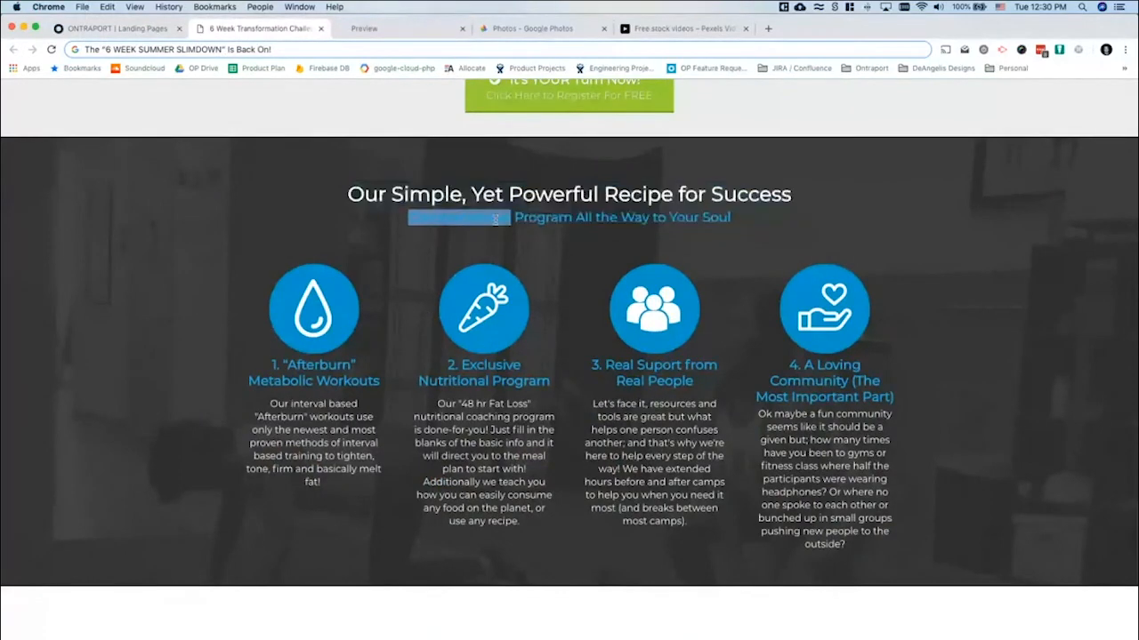
{"action": "left_click", "coordinate": [111, 28]}
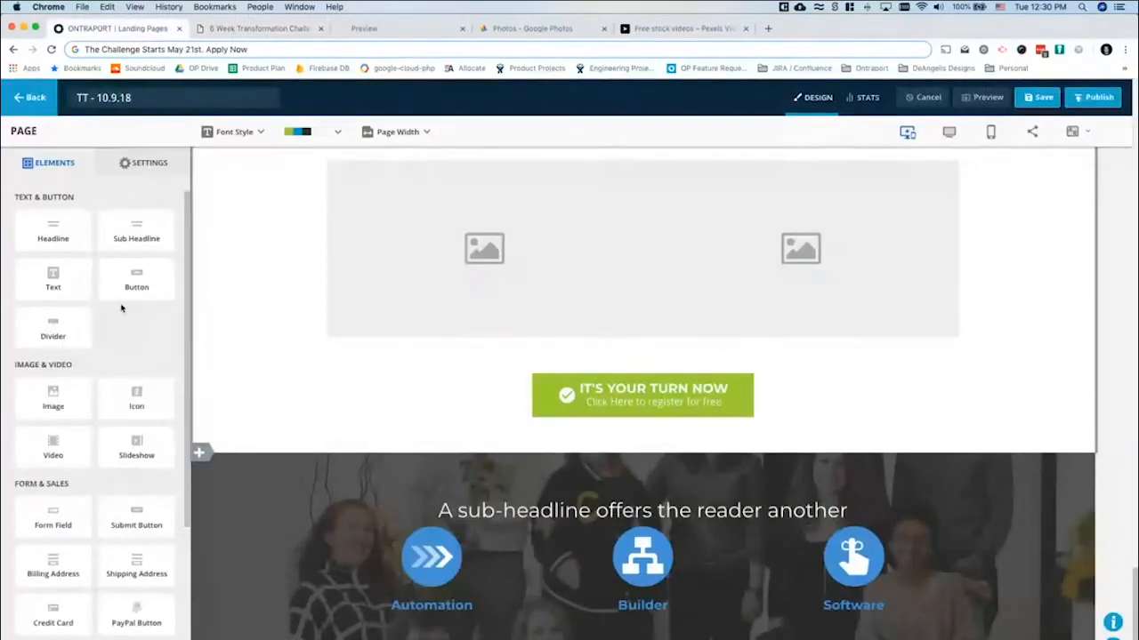
{"action": "left_click_drag", "start_coordinate": [54, 281], "coordinate": [660, 516]}
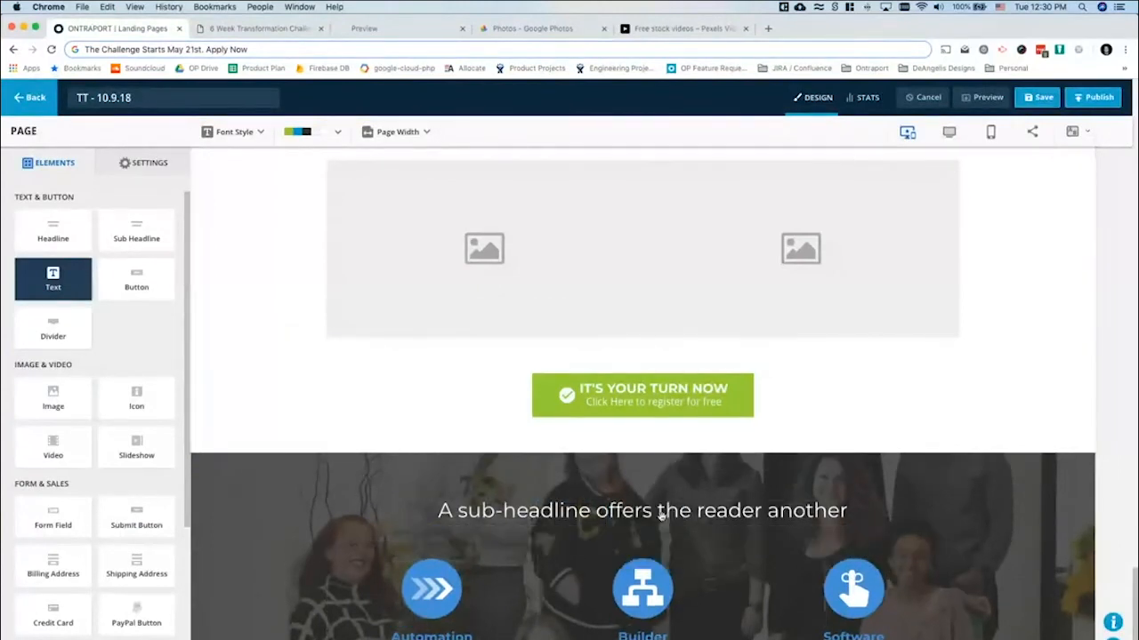
{"action": "left_click", "coordinate": [563, 538]}
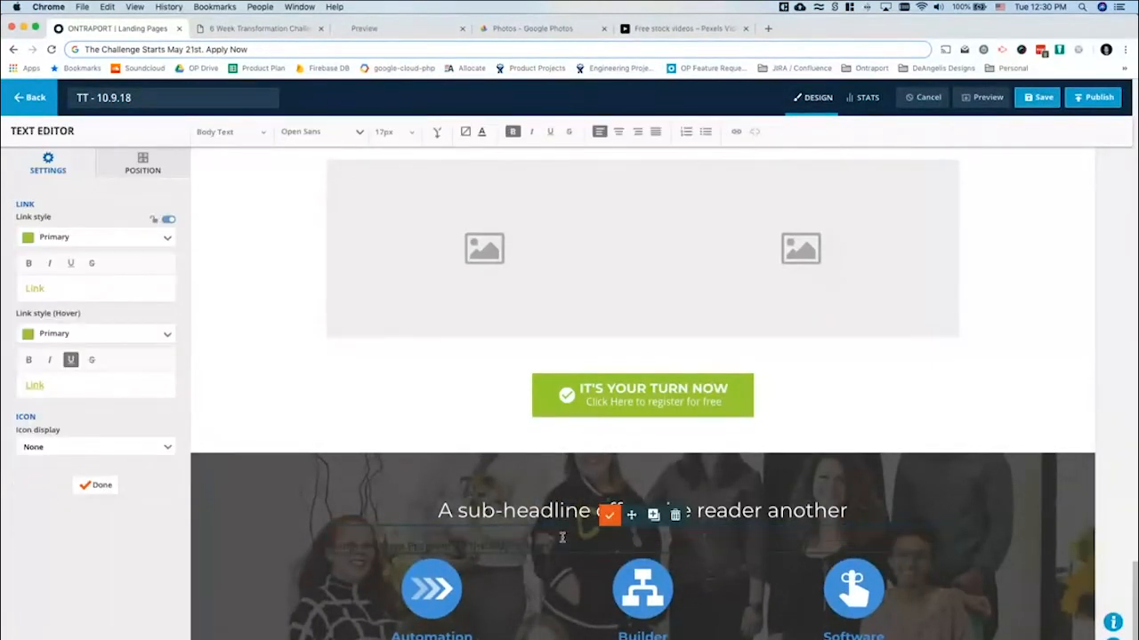
{"action": "triple_click", "coordinate": [562, 538]}
{"action": "left_click", "coordinate": [618, 131]}
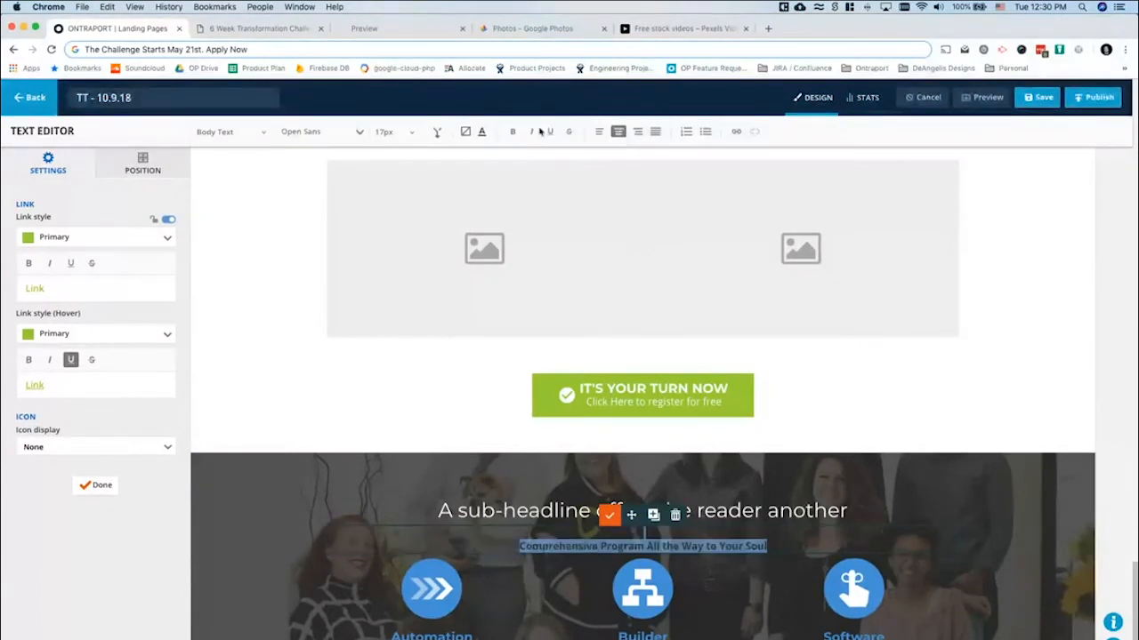
Style the "Comprehensive Program All the Way to Your Soul" line as Large Body Text in the Complementary color
{"action": "left_click", "coordinate": [256, 127]}
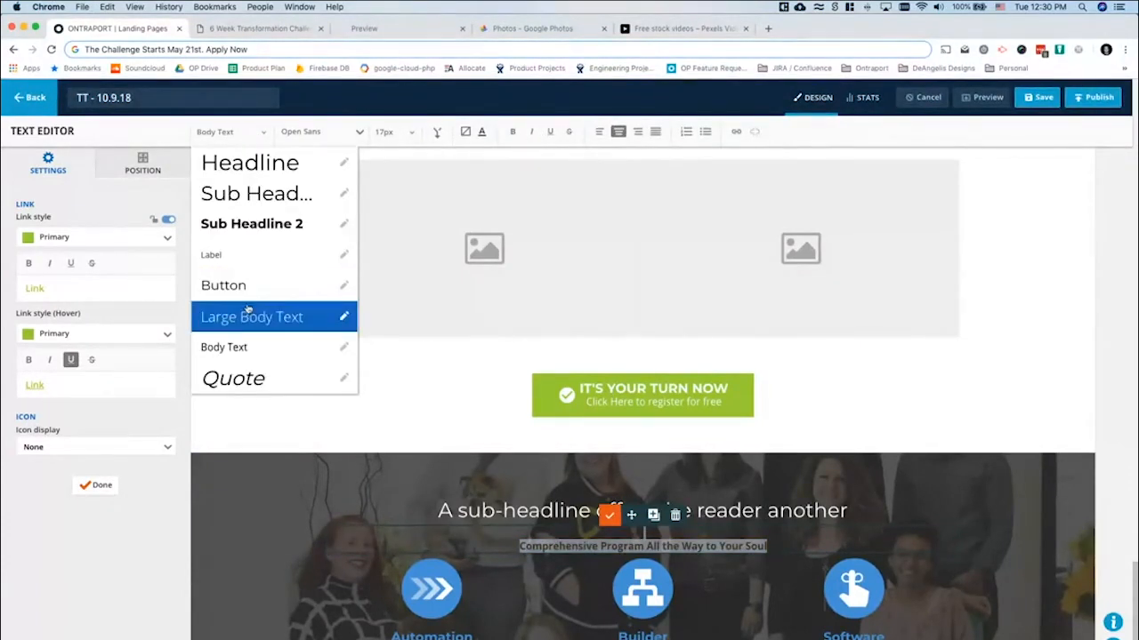
{"action": "left_click", "coordinate": [246, 311]}
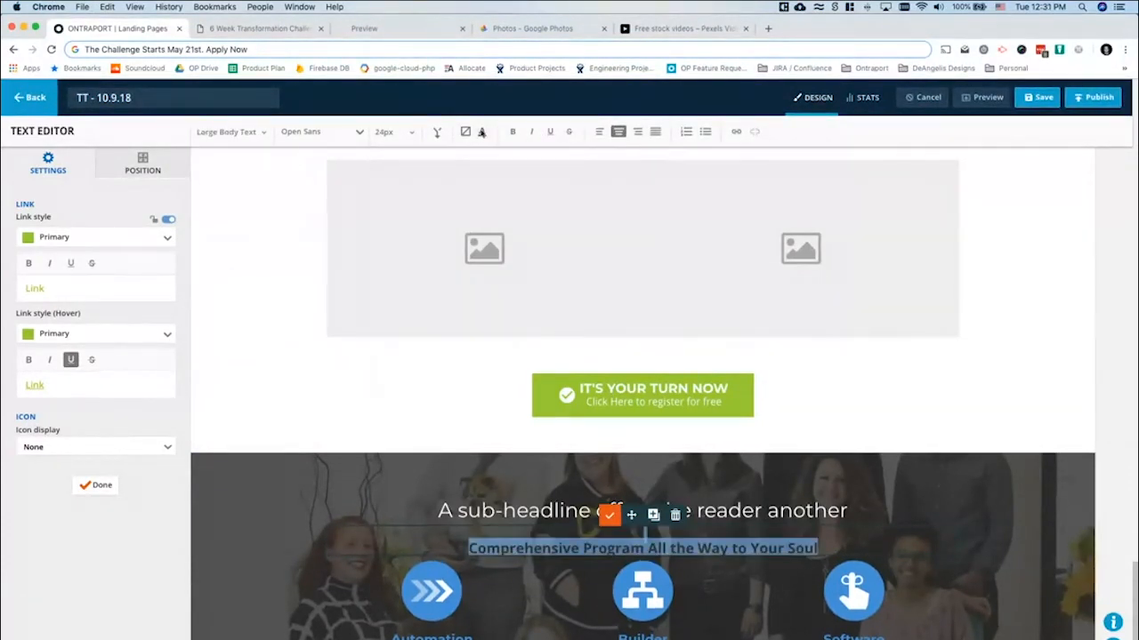
{"action": "left_click", "coordinate": [482, 132]}
{"action": "left_click", "coordinate": [521, 176]}
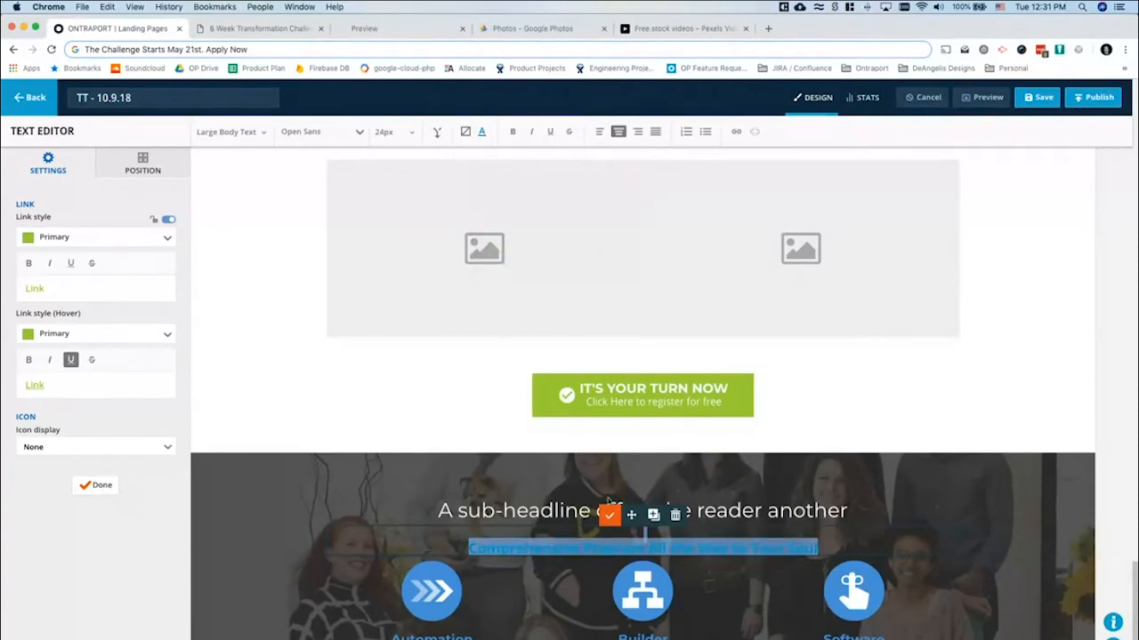
{"action": "left_click", "coordinate": [609, 514]}
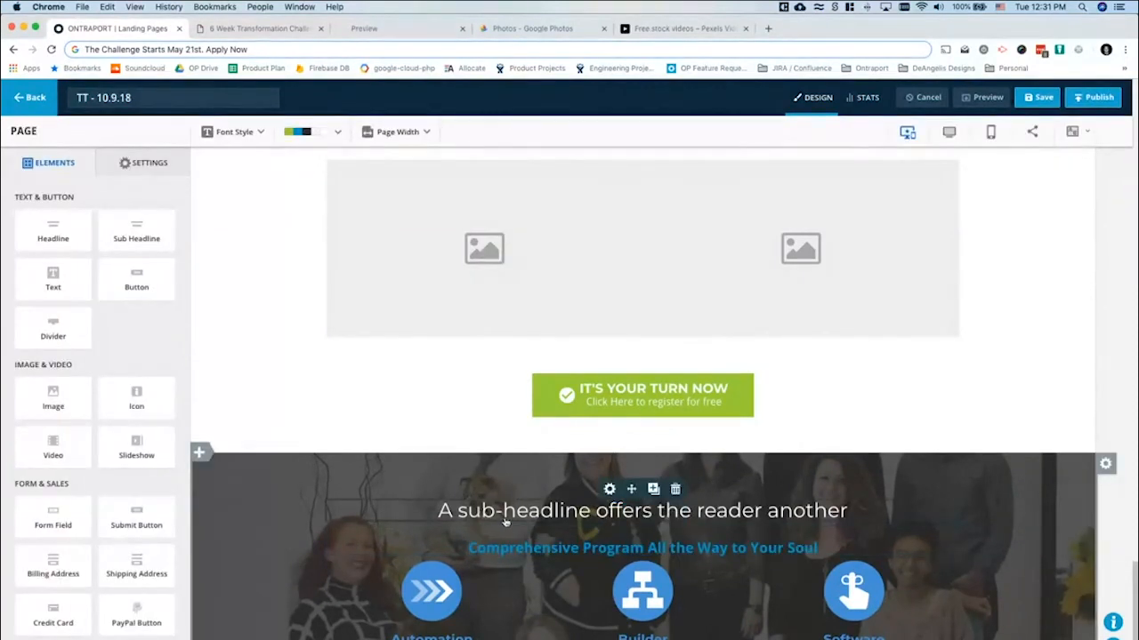
Remove the extra space above the "Comprehensive Program" line and set its bottom margin to 30 px
{"action": "left_click", "coordinate": [621, 548]}
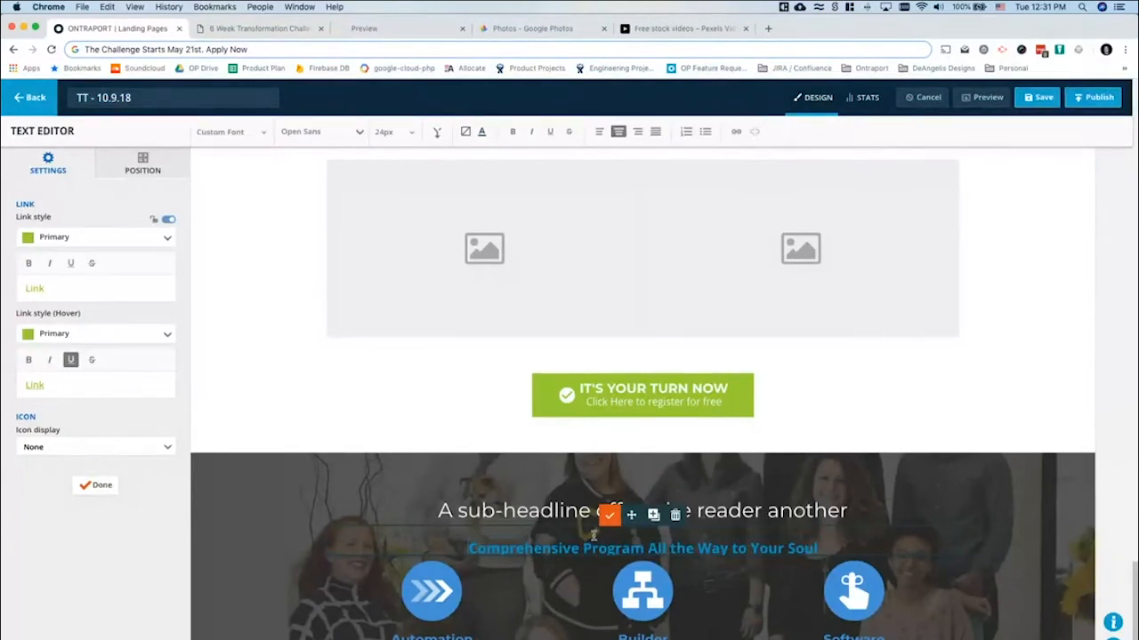
{"action": "key", "text": "BackSpace"}
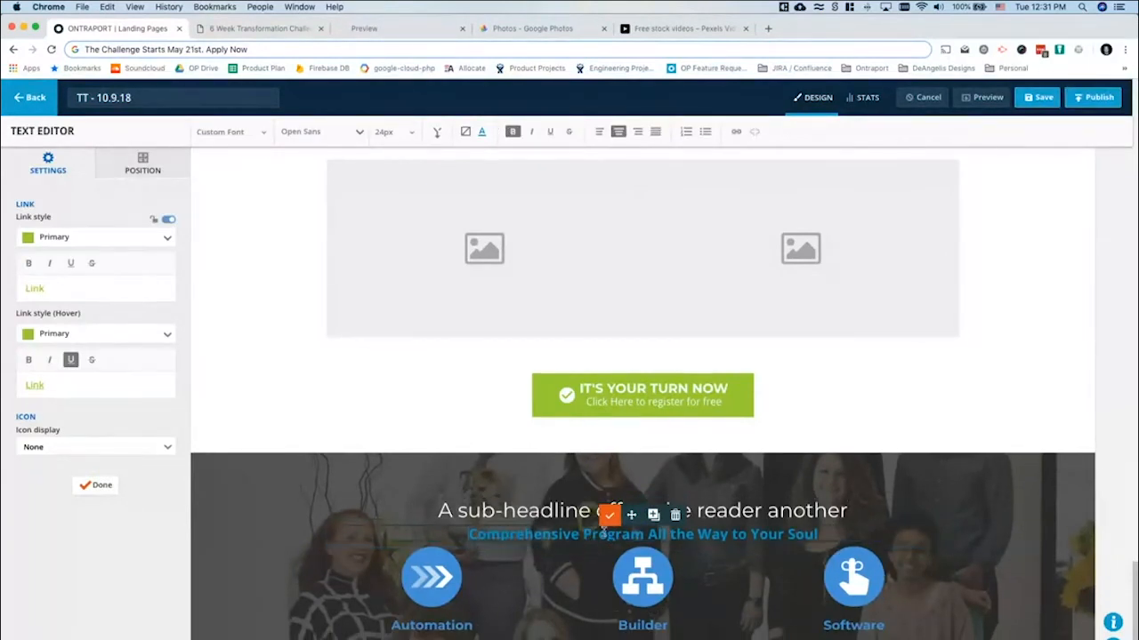
{"action": "left_click", "coordinate": [608, 516]}
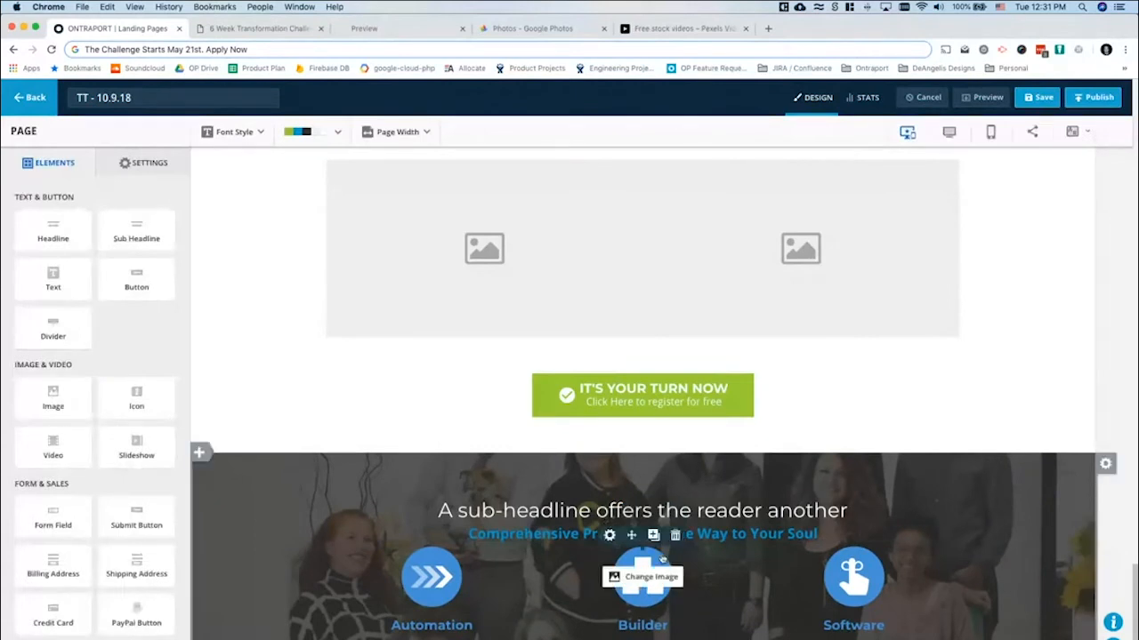
{"action": "triple_click", "coordinate": [534, 532]}
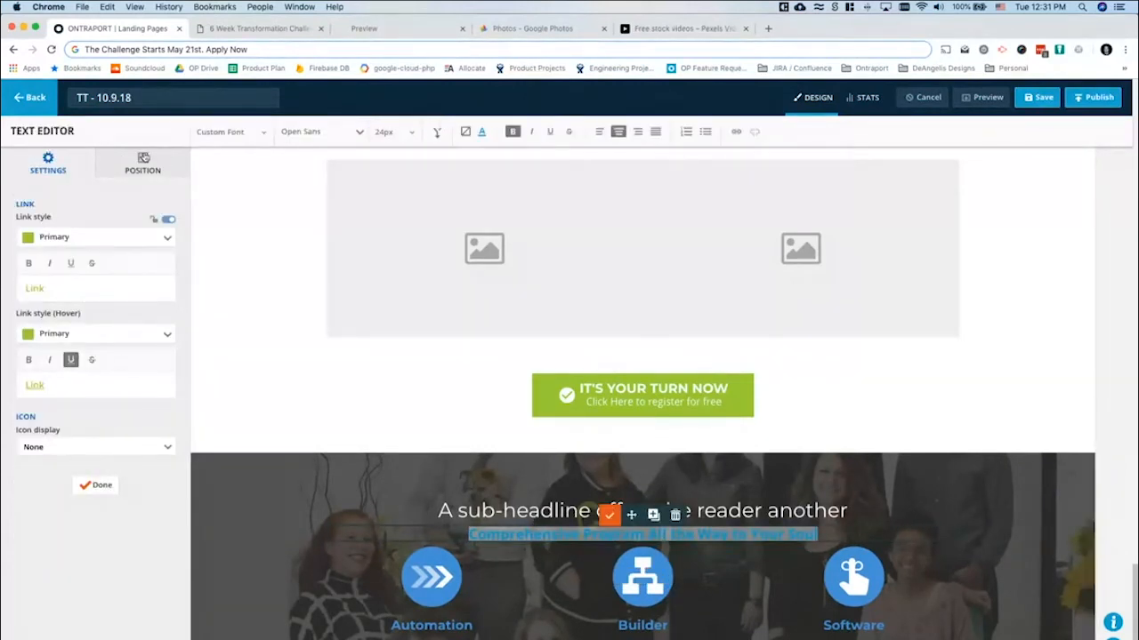
{"action": "left_click", "coordinate": [143, 164]}
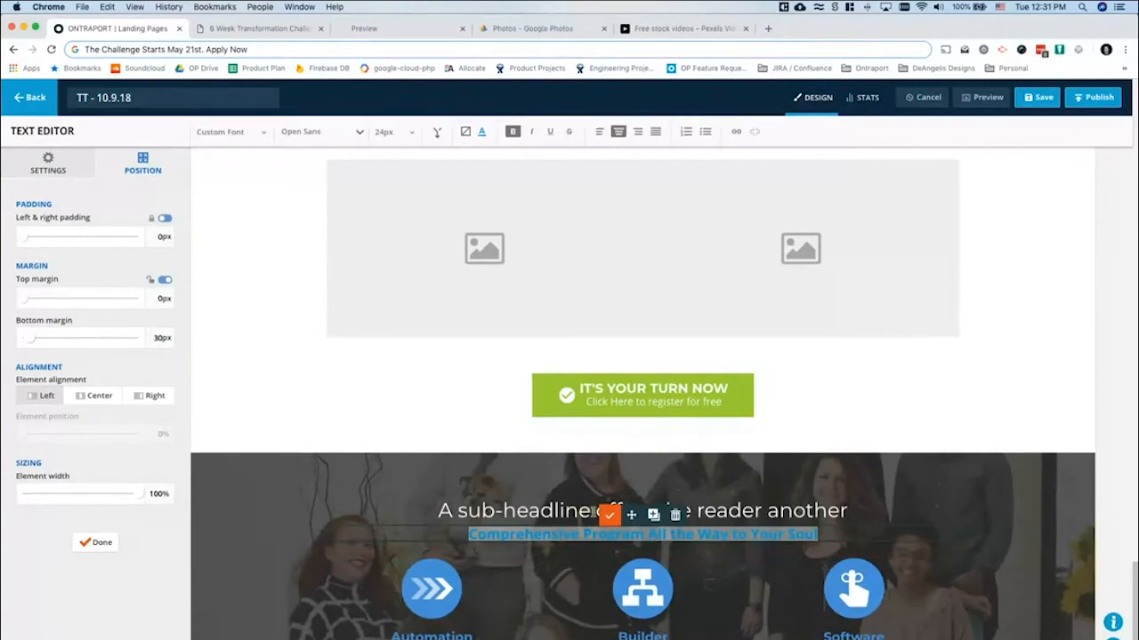
{"action": "left_click", "coordinate": [608, 514]}
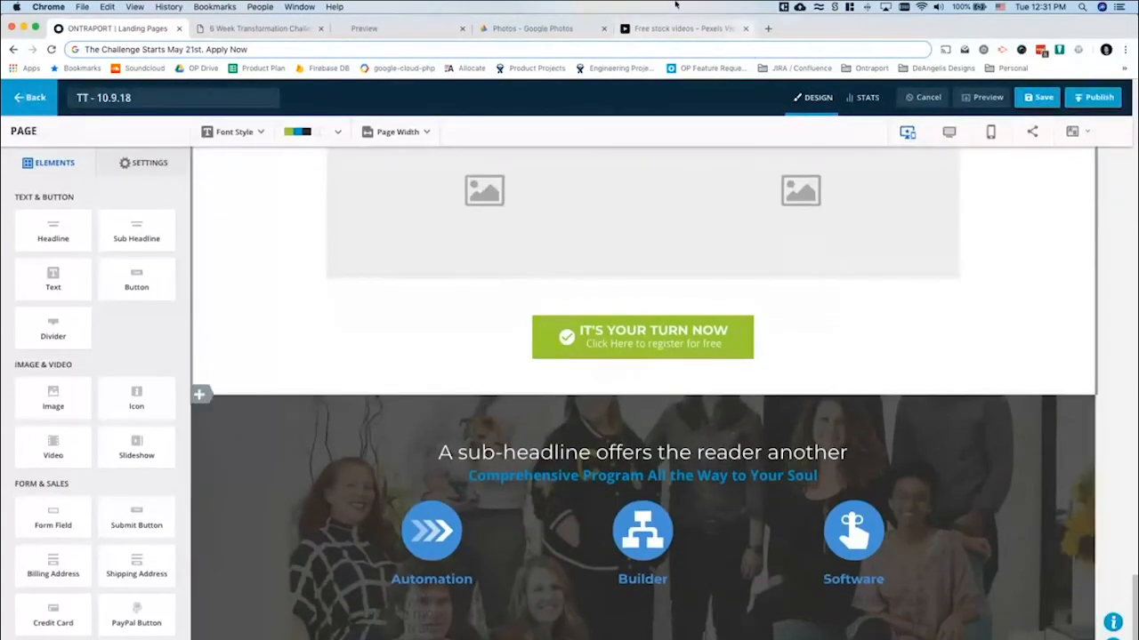
Set the body text under Automation, Builder and Software to White, matching the reference page's icon columns
{"action": "left_click", "coordinate": [239, 28]}
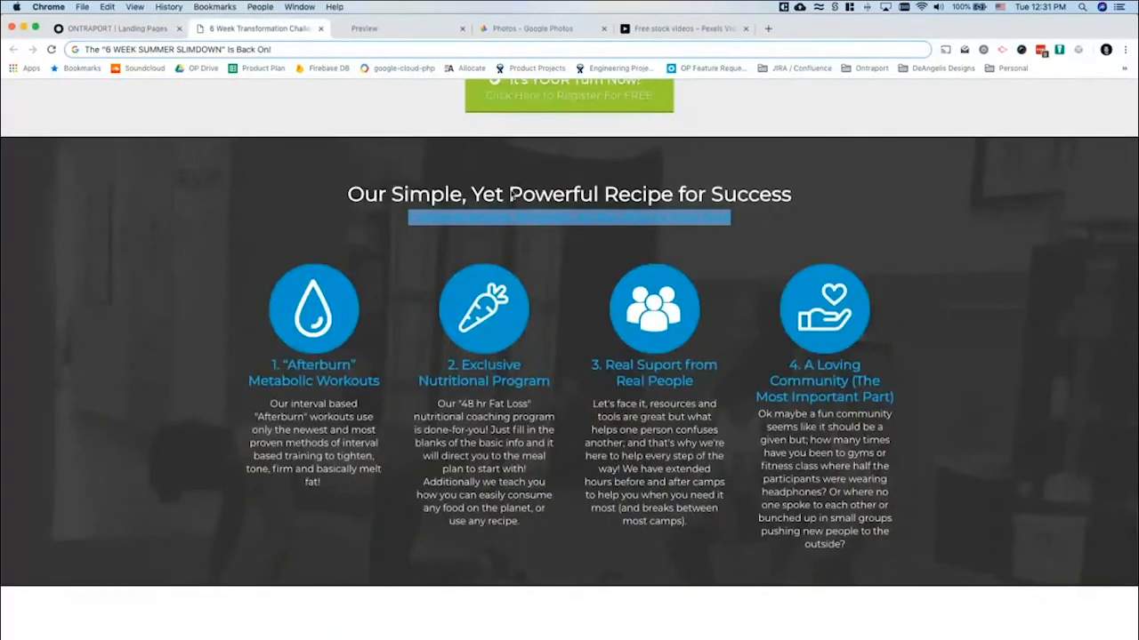
{"action": "left_click", "coordinate": [133, 31]}
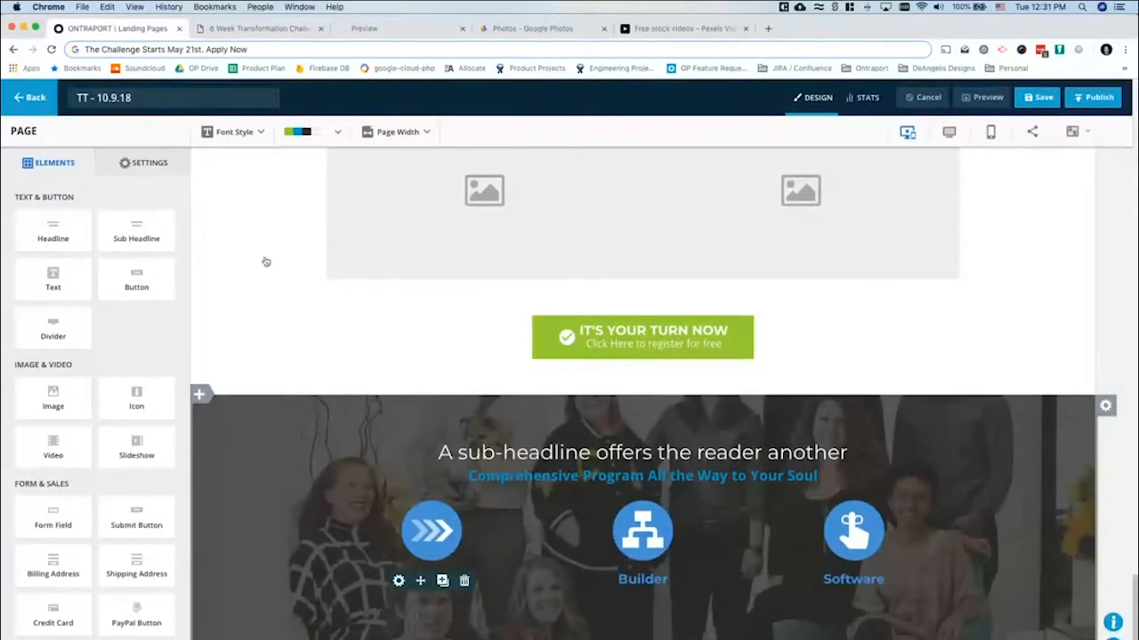
{"action": "left_click", "coordinate": [482, 133]}
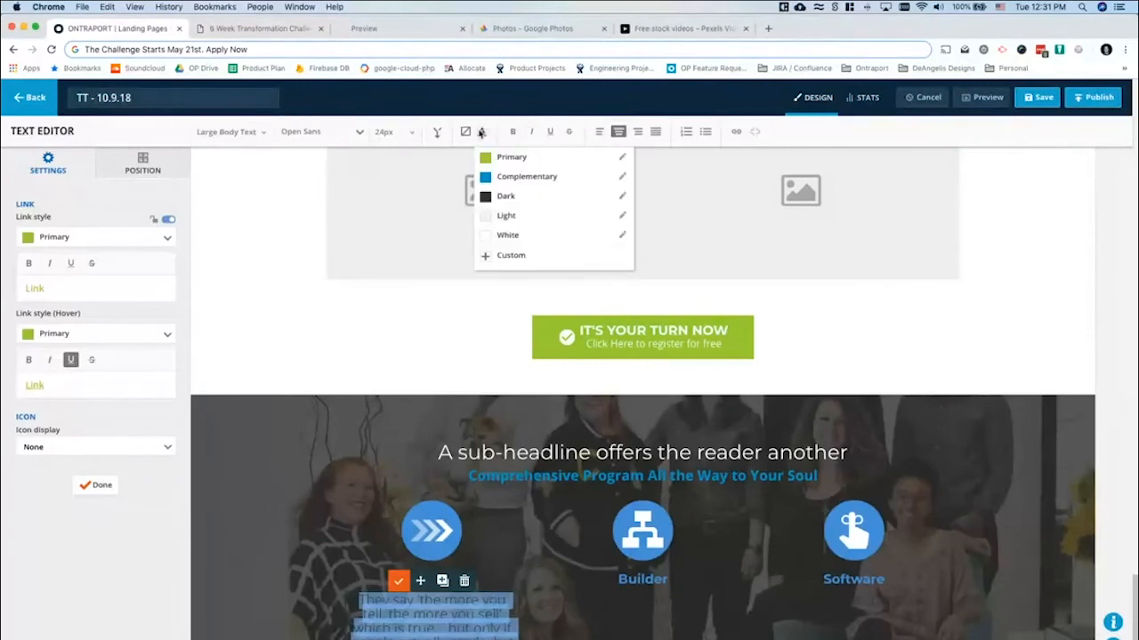
{"action": "left_click", "coordinate": [500, 237]}
{"action": "left_click", "coordinate": [96, 485]}
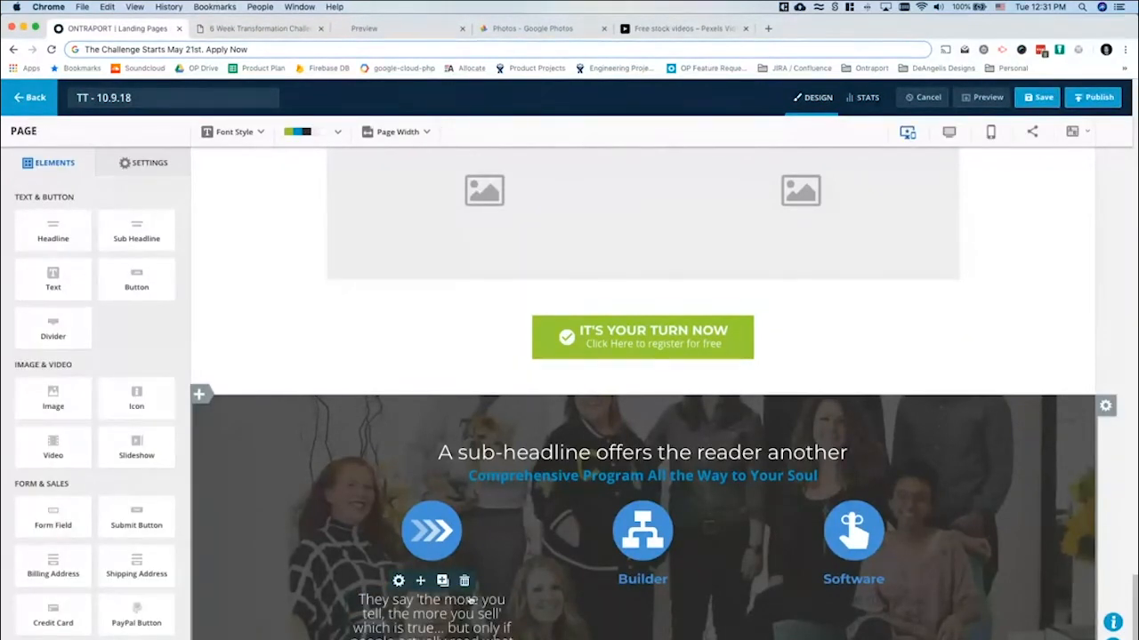
{"action": "left_click", "coordinate": [698, 631]}
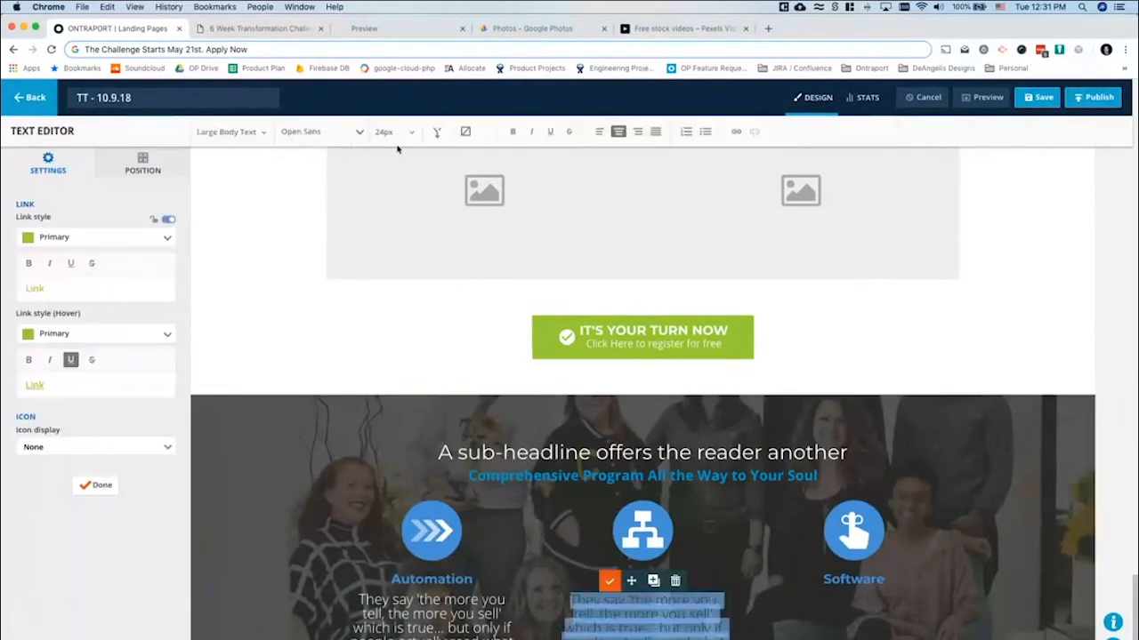
{"action": "left_click", "coordinate": [480, 134]}
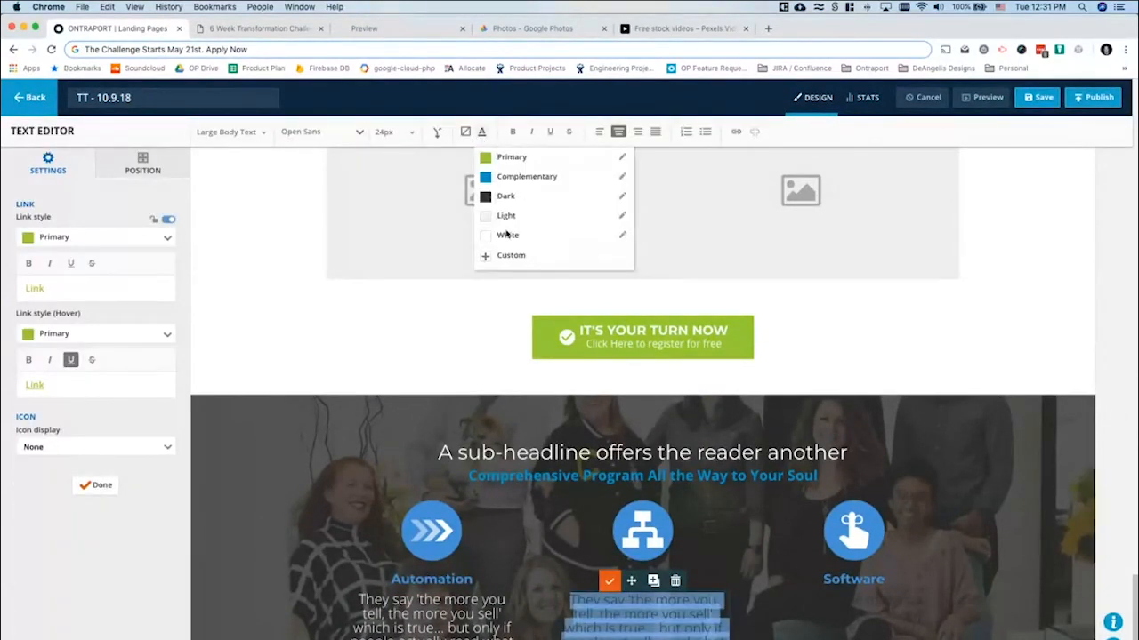
{"action": "left_click", "coordinate": [505, 235]}
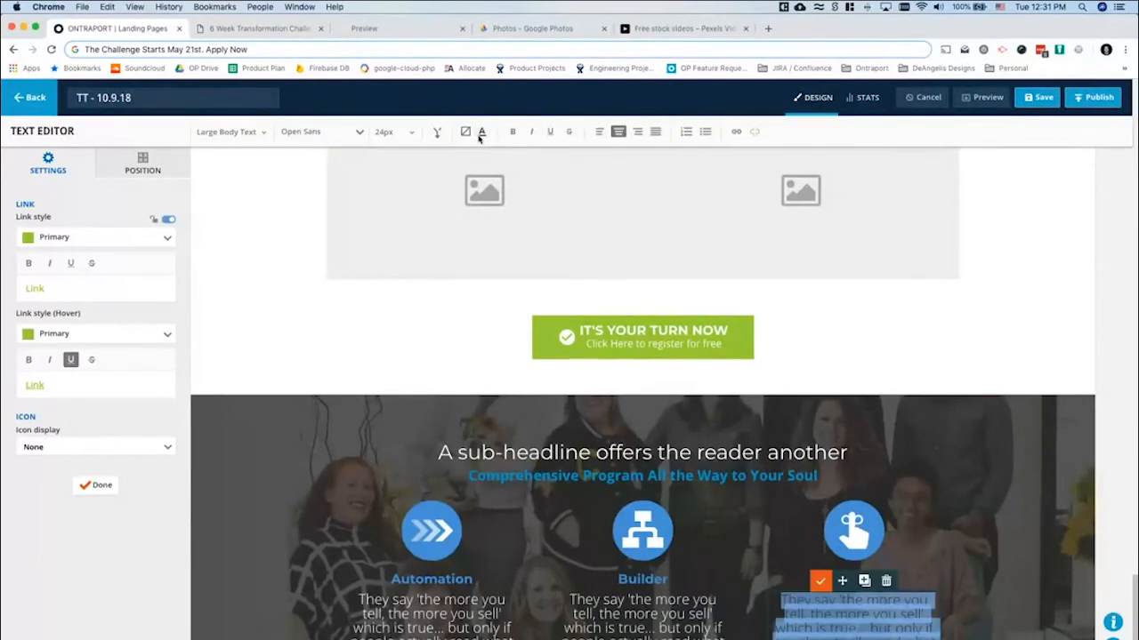
{"action": "left_click", "coordinate": [481, 133]}
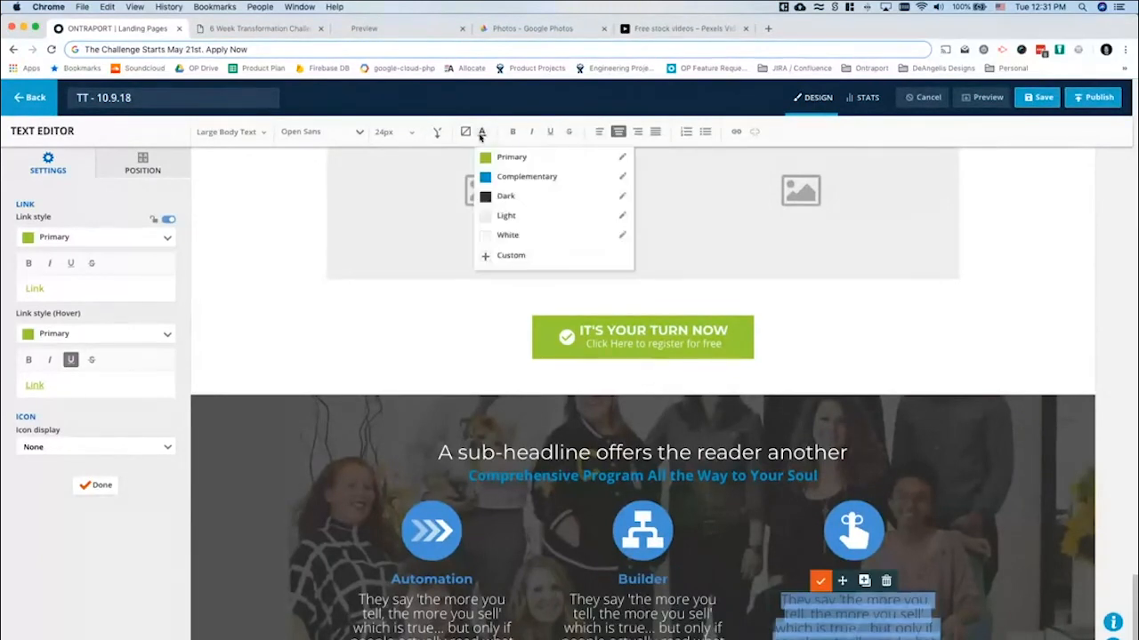
{"action": "left_click", "coordinate": [498, 234]}
{"action": "left_click", "coordinate": [95, 486]}
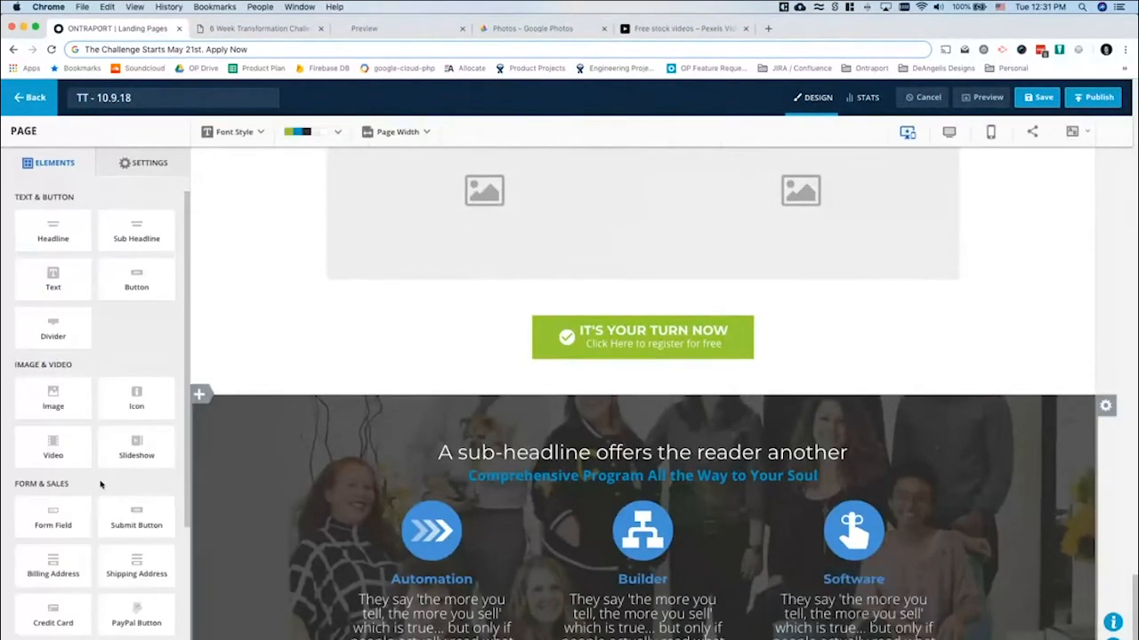
Darken the icon section's photo background by raising the Dark color overlay's opacity to 91%, comparing it with the reference page
{"action": "scroll", "coordinate": [698, 476], "scroll_direction": "up", "scroll_amount": 1}
{"action": "scroll", "coordinate": [699, 476], "scroll_direction": "down", "scroll_amount": 1}
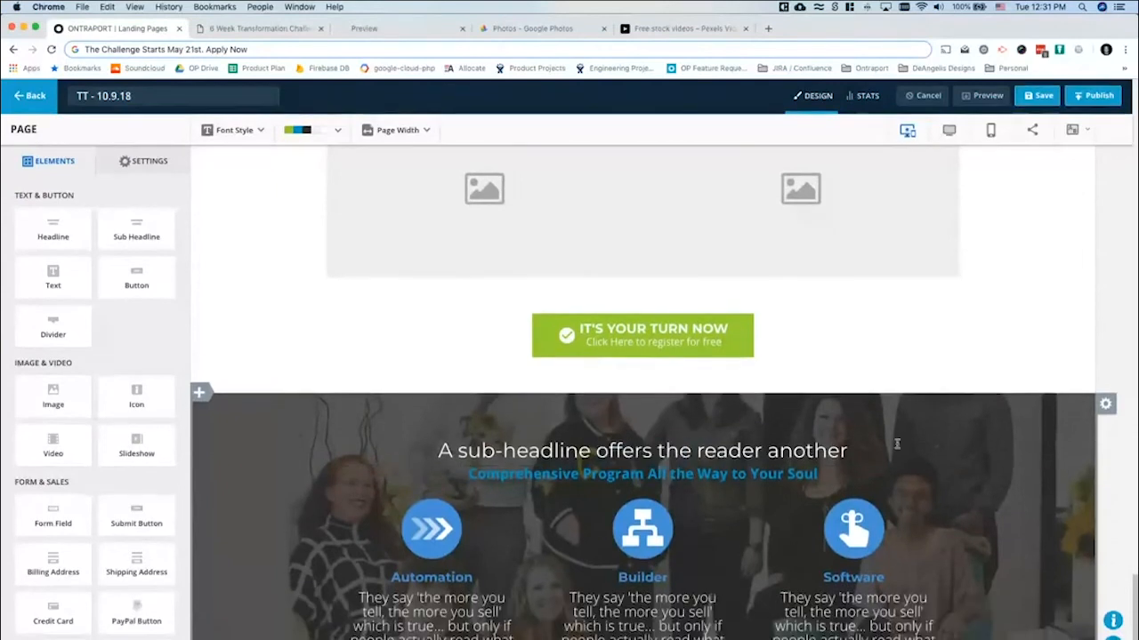
{"action": "left_click", "coordinate": [1105, 406]}
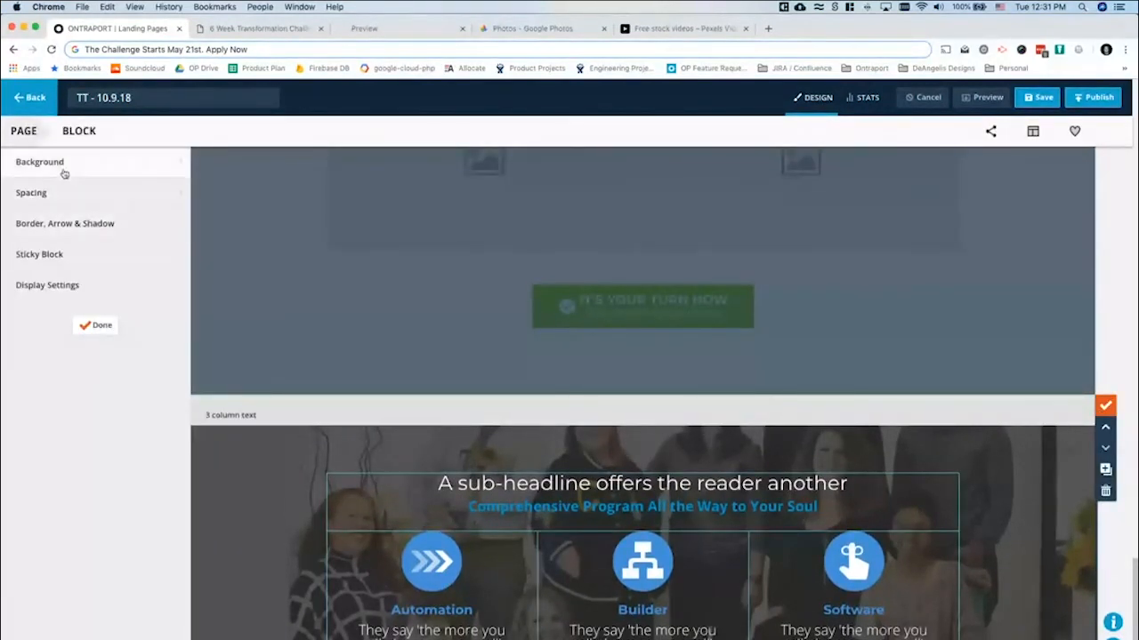
{"action": "left_click", "coordinate": [89, 163]}
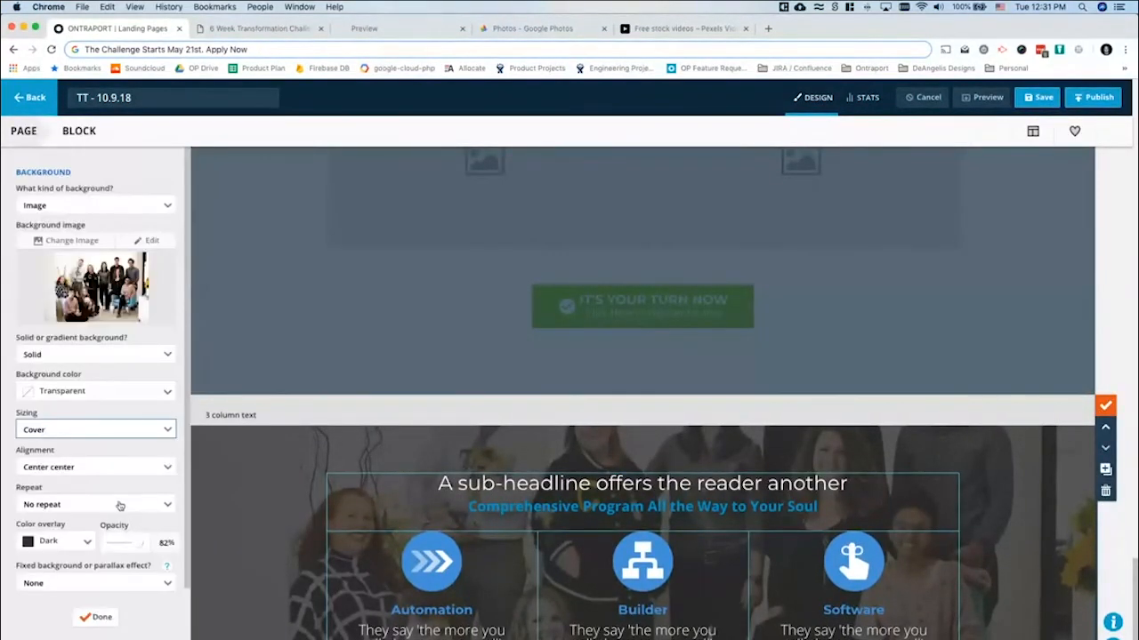
{"action": "left_click_drag", "start_coordinate": [140, 549], "coordinate": [141, 549]}
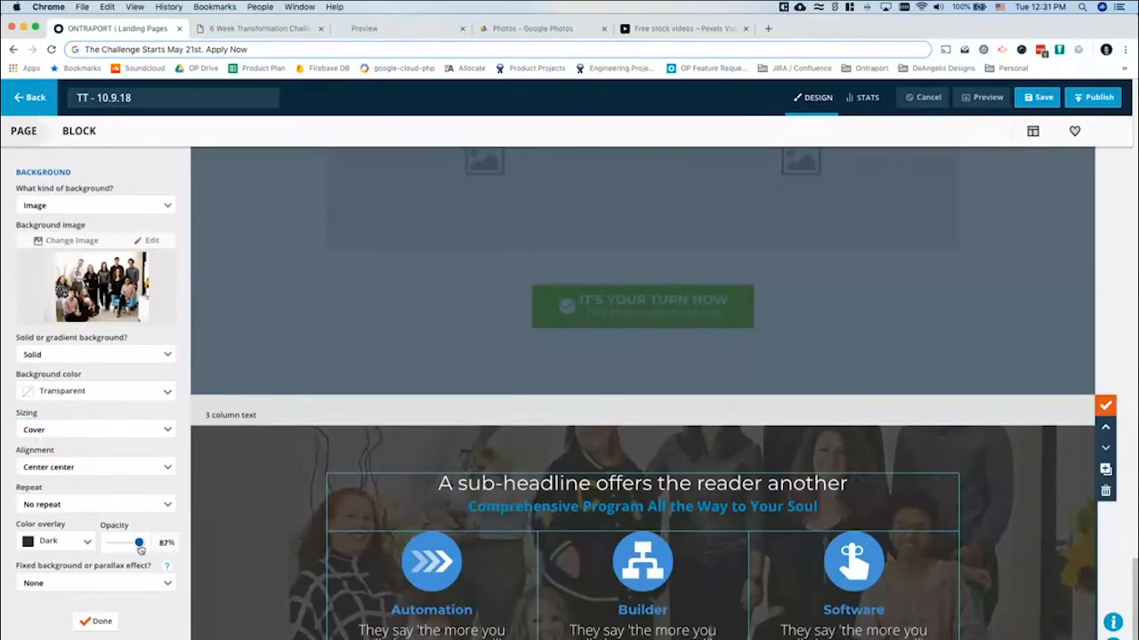
{"action": "left_click", "coordinate": [239, 29]}
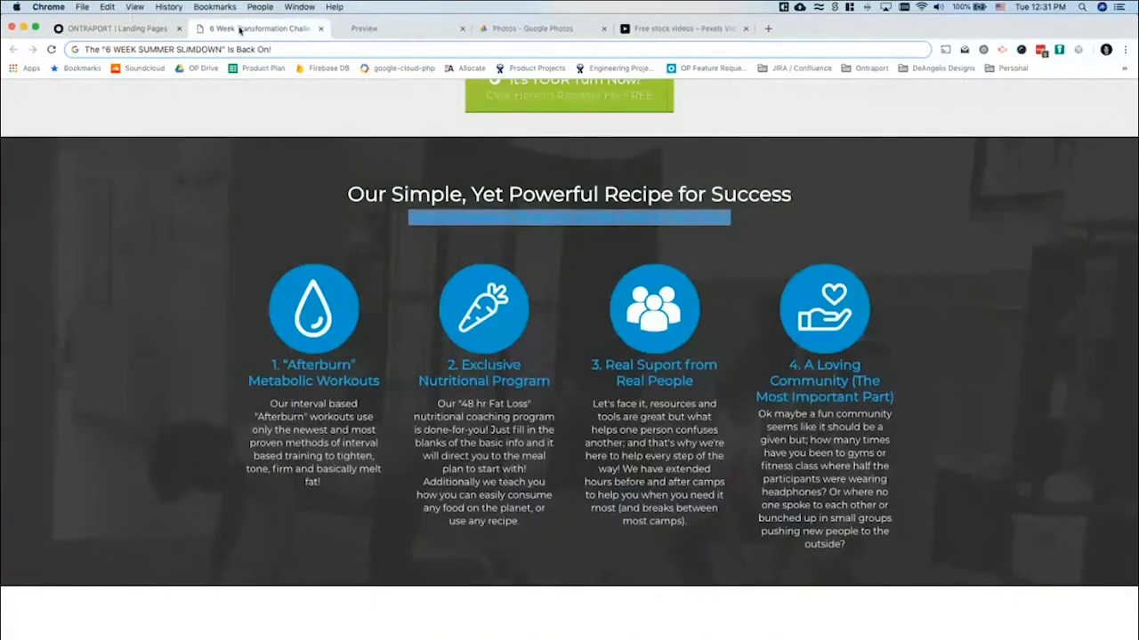
{"action": "left_click", "coordinate": [109, 28]}
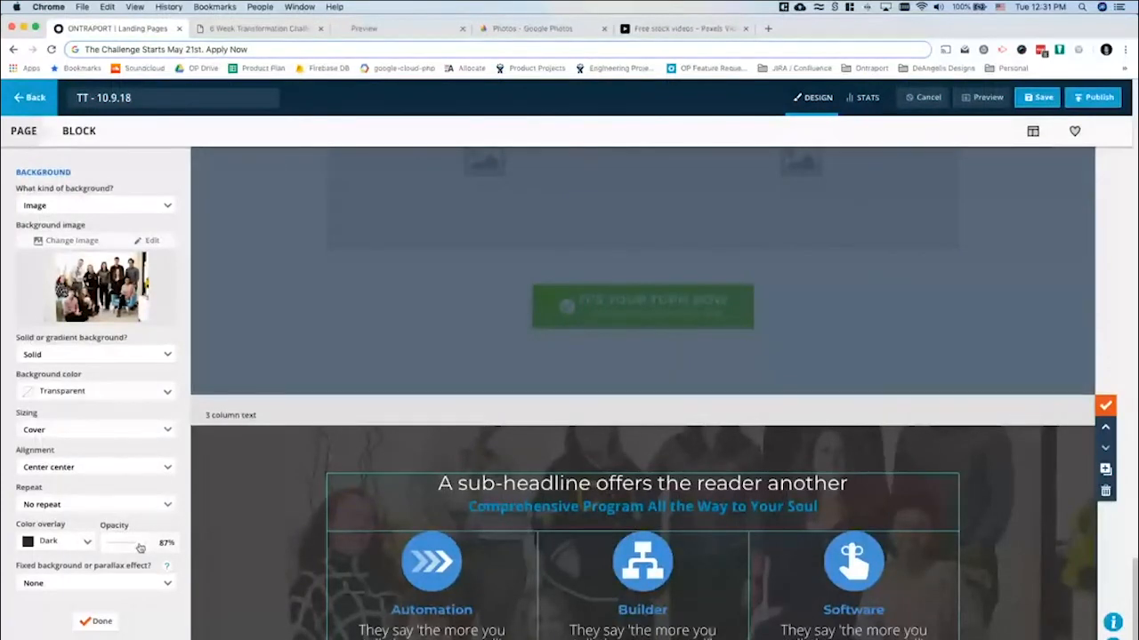
{"action": "left_click", "coordinate": [140, 546]}
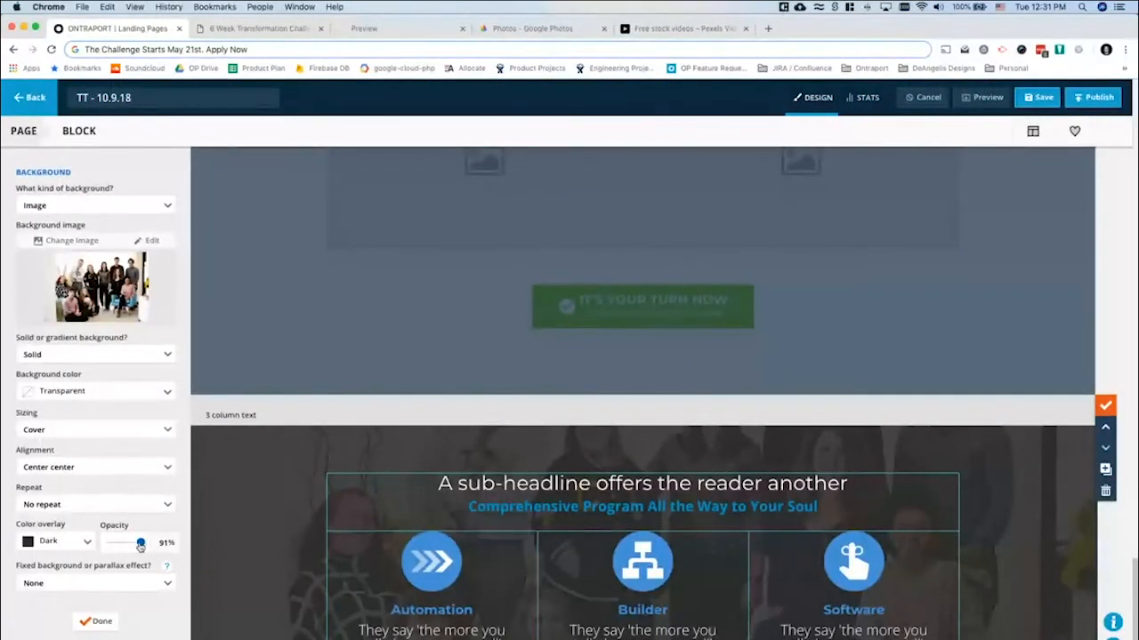
{"action": "left_click", "coordinate": [95, 620]}
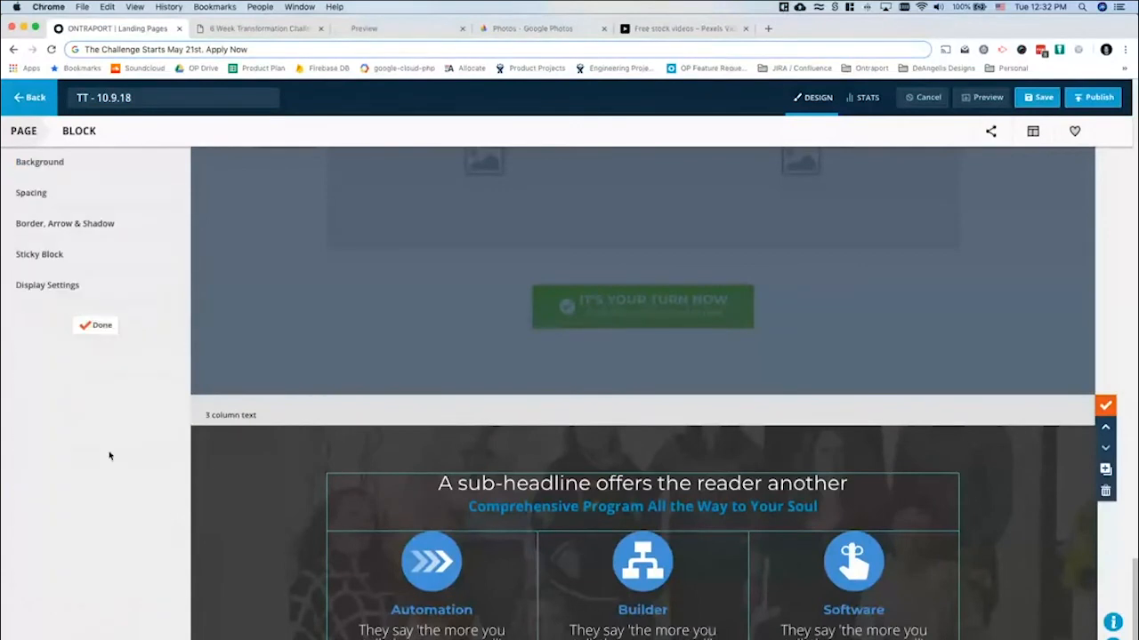
{"action": "left_click", "coordinate": [98, 328]}
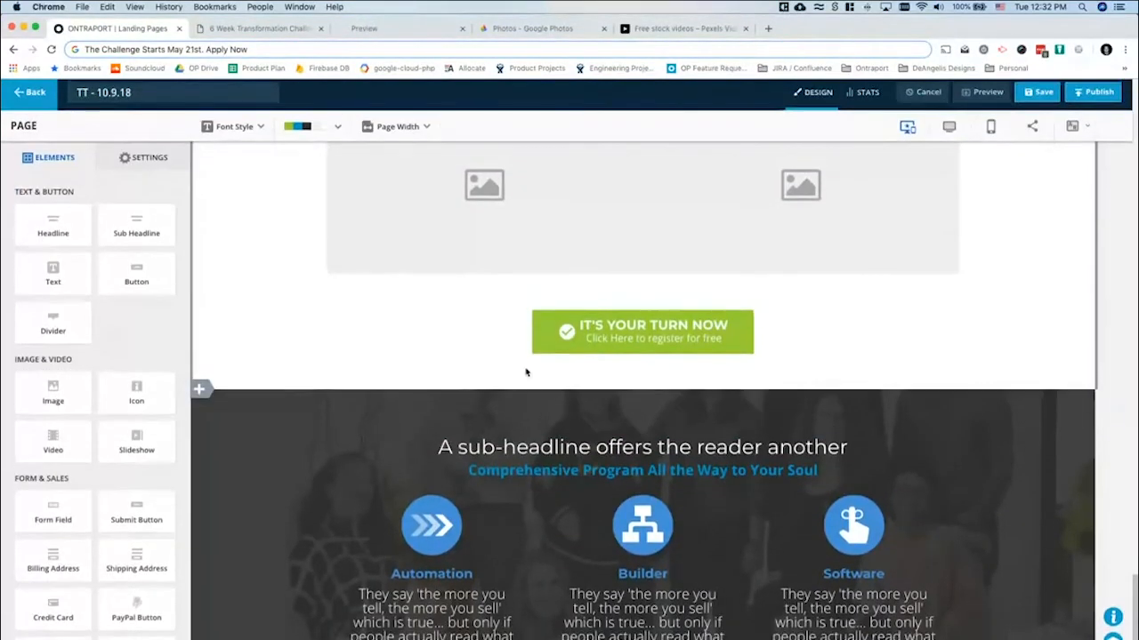
Review the reference page's remaining sections below the recipe block, from the pricing offer and testimonials to the orientation block and contact form
{"action": "left_click", "coordinate": [258, 27]}
{"action": "scroll", "coordinate": [454, 385], "scroll_direction": "down", "scroll_amount": 10}
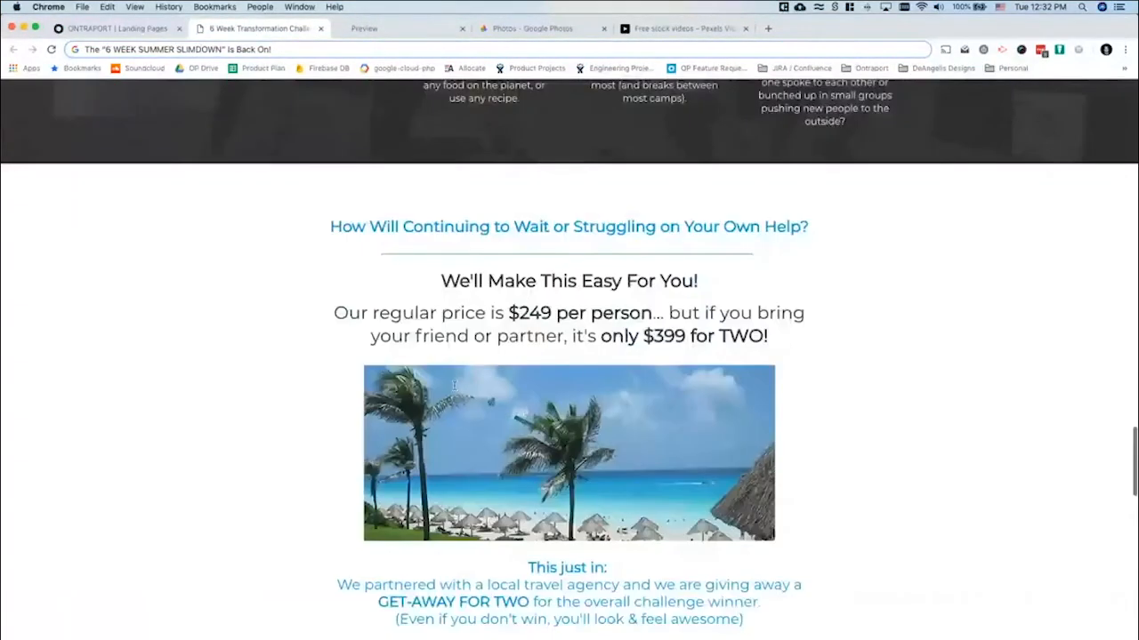
{"action": "scroll", "coordinate": [454, 385], "scroll_direction": "down", "scroll_amount": 5}
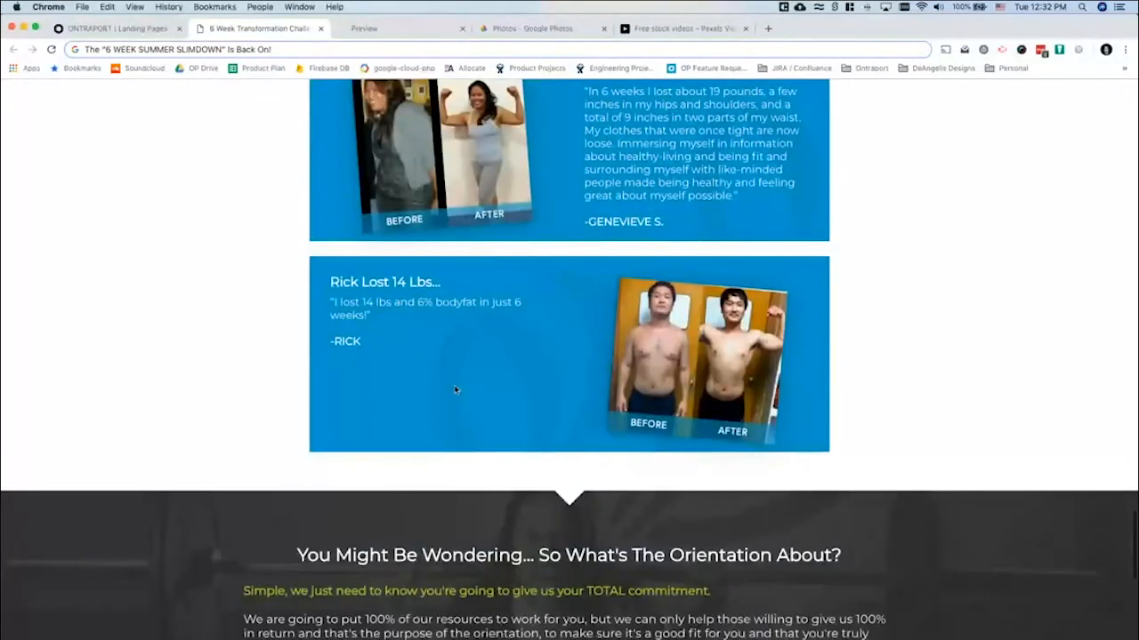
{"action": "scroll", "coordinate": [454, 385], "scroll_direction": "up", "scroll_amount": 2}
{"action": "scroll", "coordinate": [473, 489], "scroll_direction": "up", "scroll_amount": 3}
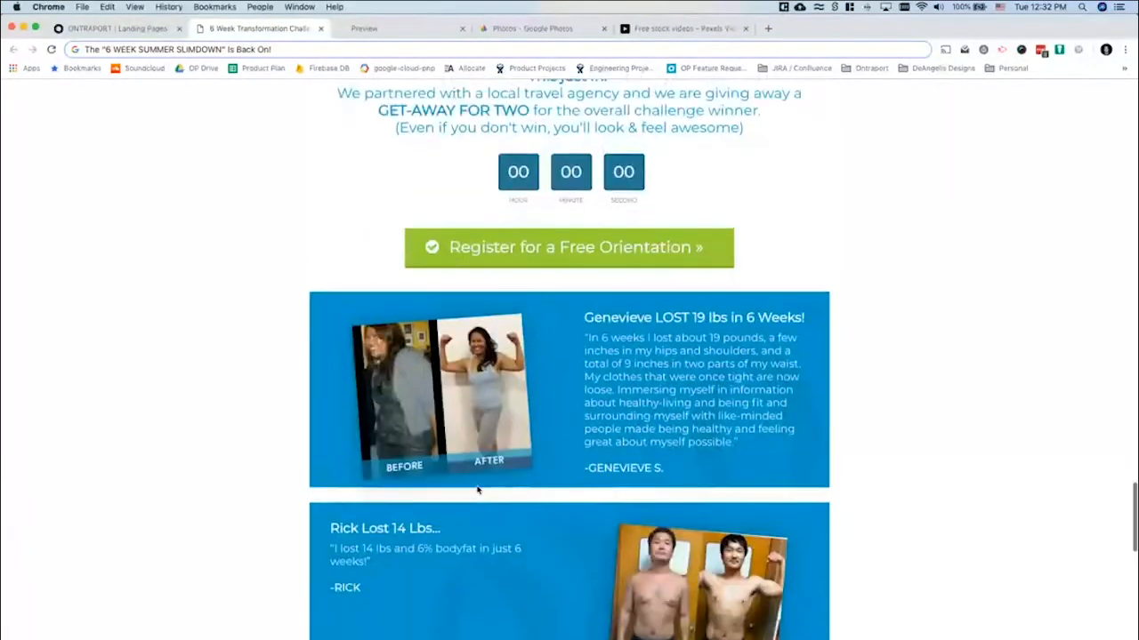
{"action": "scroll", "coordinate": [475, 489], "scroll_direction": "up", "scroll_amount": 5}
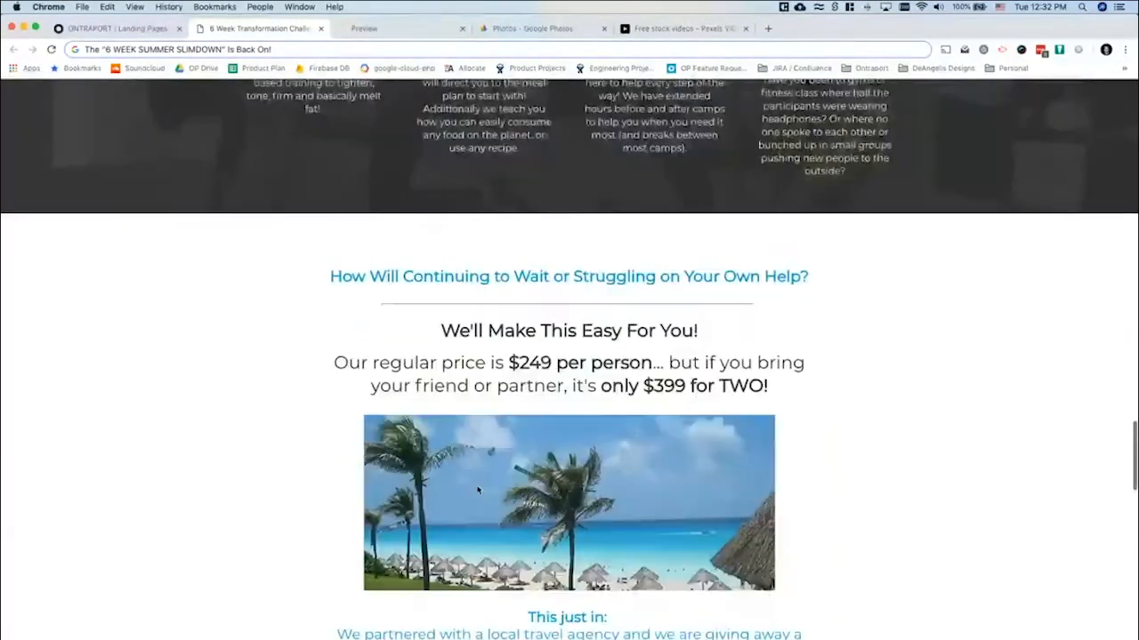
{"action": "scroll", "coordinate": [477, 490], "scroll_direction": "down", "scroll_amount": 1}
{"action": "scroll", "coordinate": [477, 490], "scroll_direction": "down", "scroll_amount": 1}
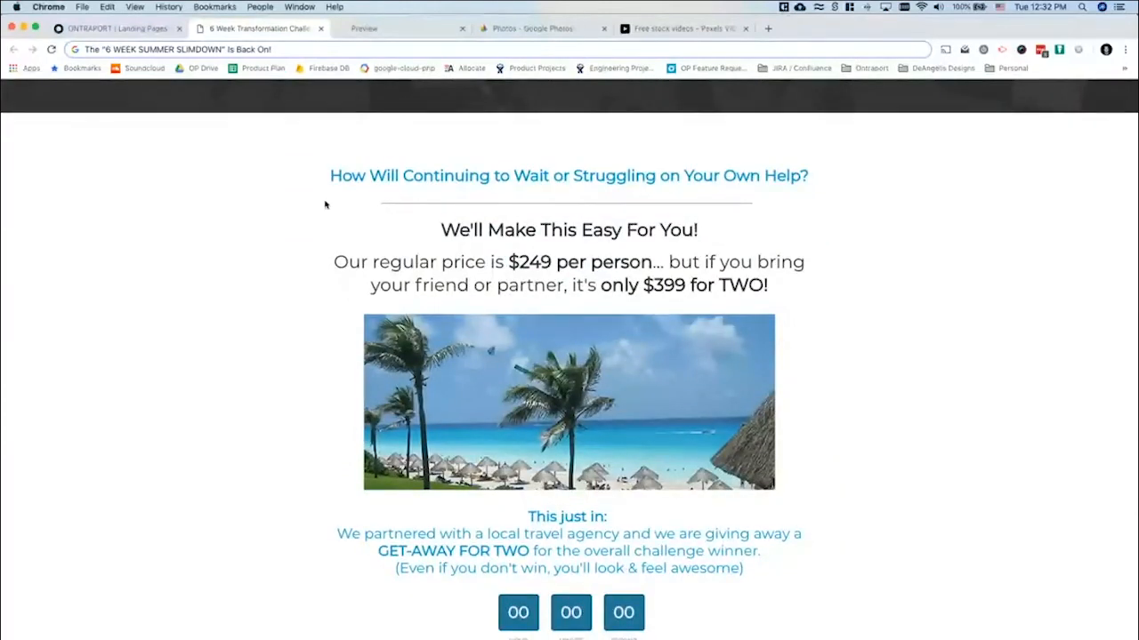
{"action": "scroll", "coordinate": [533, 483], "scroll_direction": "down", "scroll_amount": 10}
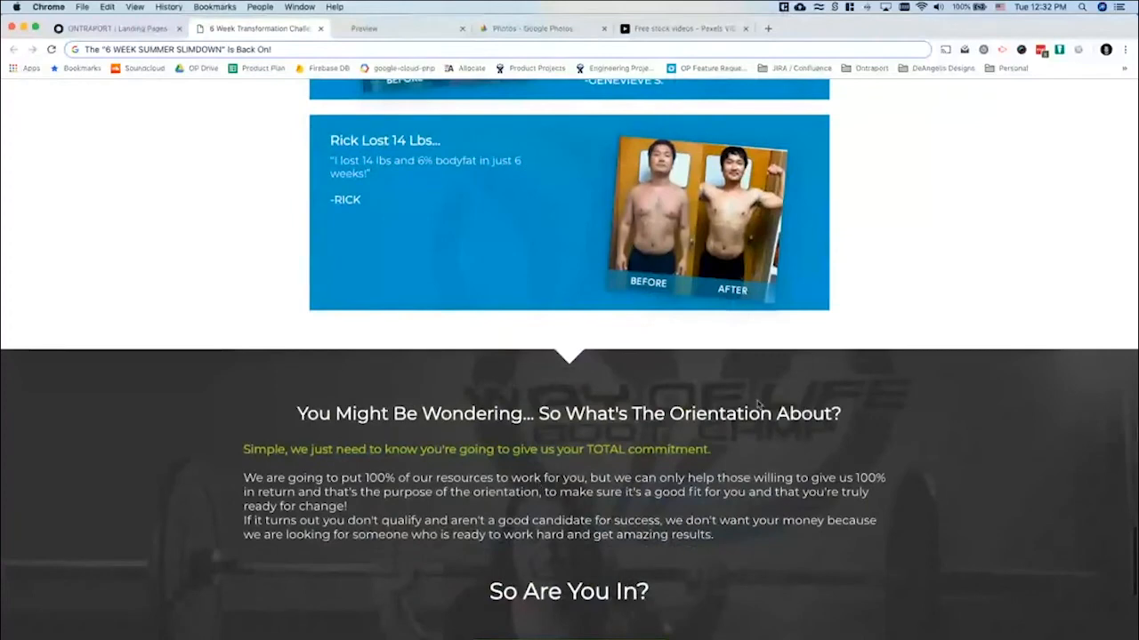
{"action": "scroll", "coordinate": [757, 405], "scroll_direction": "down", "scroll_amount": 3}
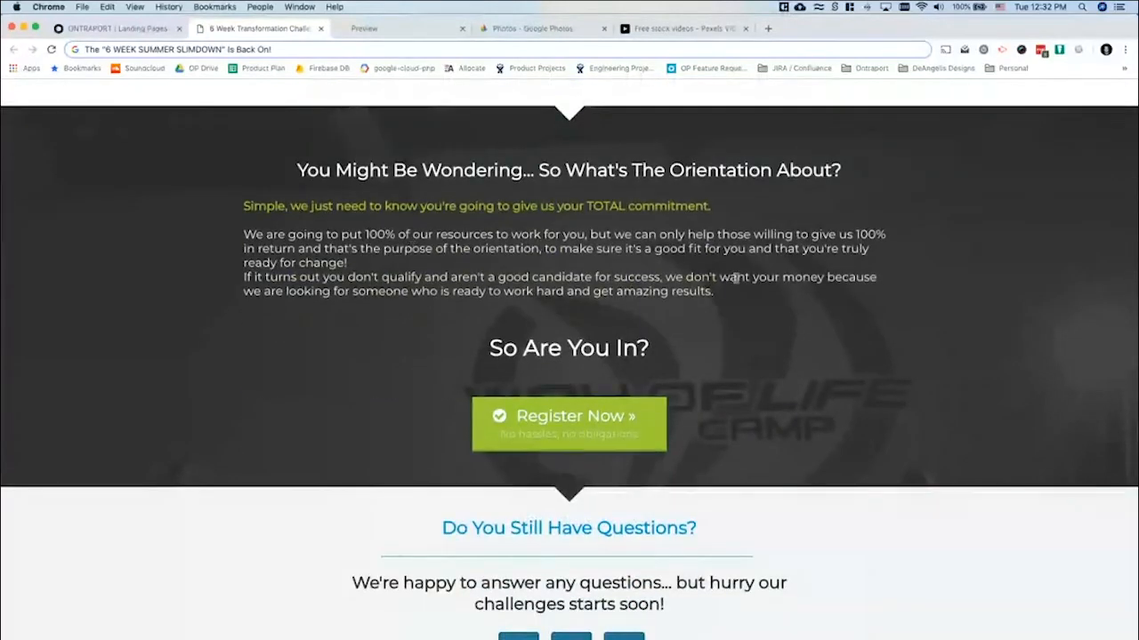
{"action": "scroll", "coordinate": [438, 313], "scroll_direction": "down", "scroll_amount": 2}
{"action": "scroll", "coordinate": [437, 313], "scroll_direction": "down", "scroll_amount": 7}
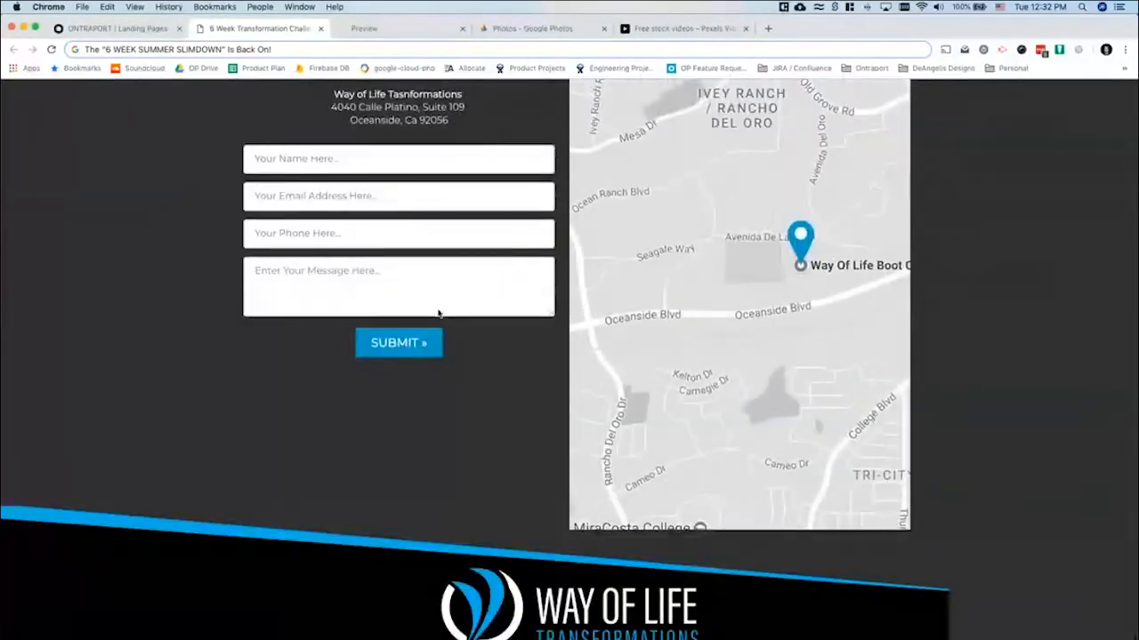
{"action": "scroll", "coordinate": [437, 313], "scroll_direction": "up", "scroll_amount": 3}
{"action": "scroll", "coordinate": [437, 313], "scroll_direction": "up", "scroll_amount": 11}
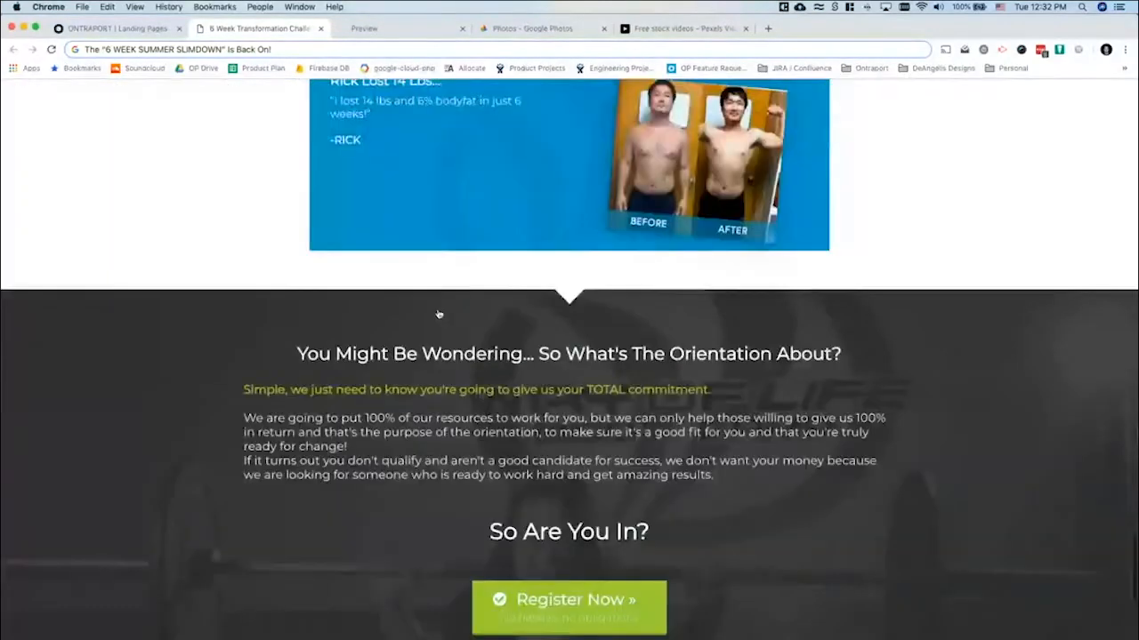
{"action": "scroll", "coordinate": [438, 313], "scroll_direction": "down", "scroll_amount": 2}
{"action": "scroll", "coordinate": [437, 313], "scroll_direction": "up", "scroll_amount": 1}
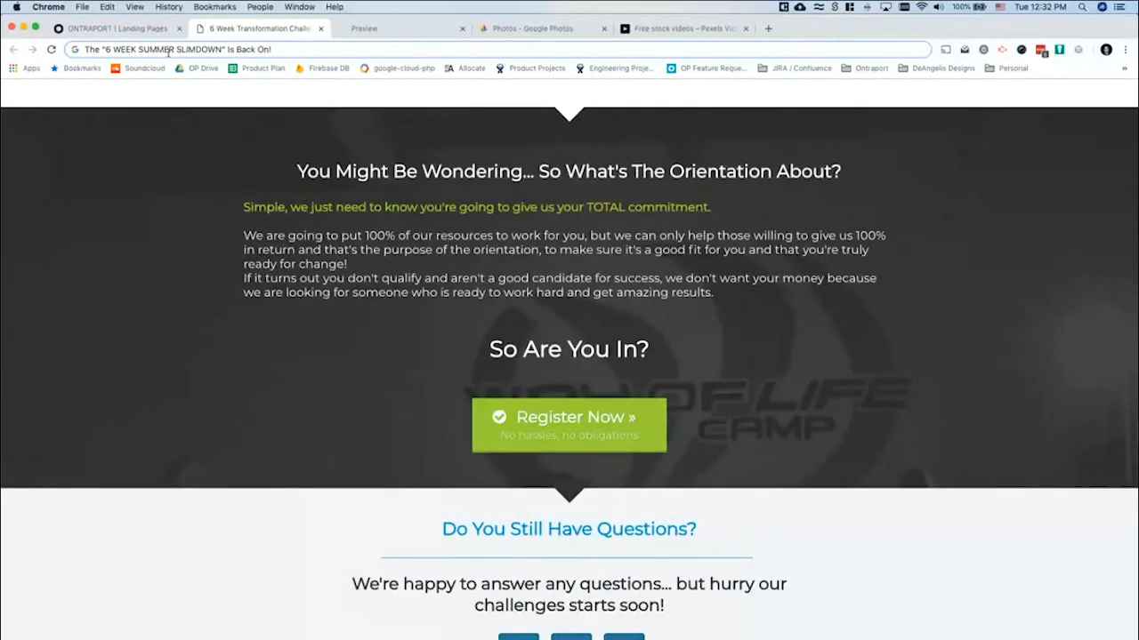
Detach the reference page's tab from the browser window holding the page editor
{"action": "left_click", "coordinate": [100, 28]}
{"action": "left_click_drag", "start_coordinate": [246, 33], "coordinate": [2, 31]}
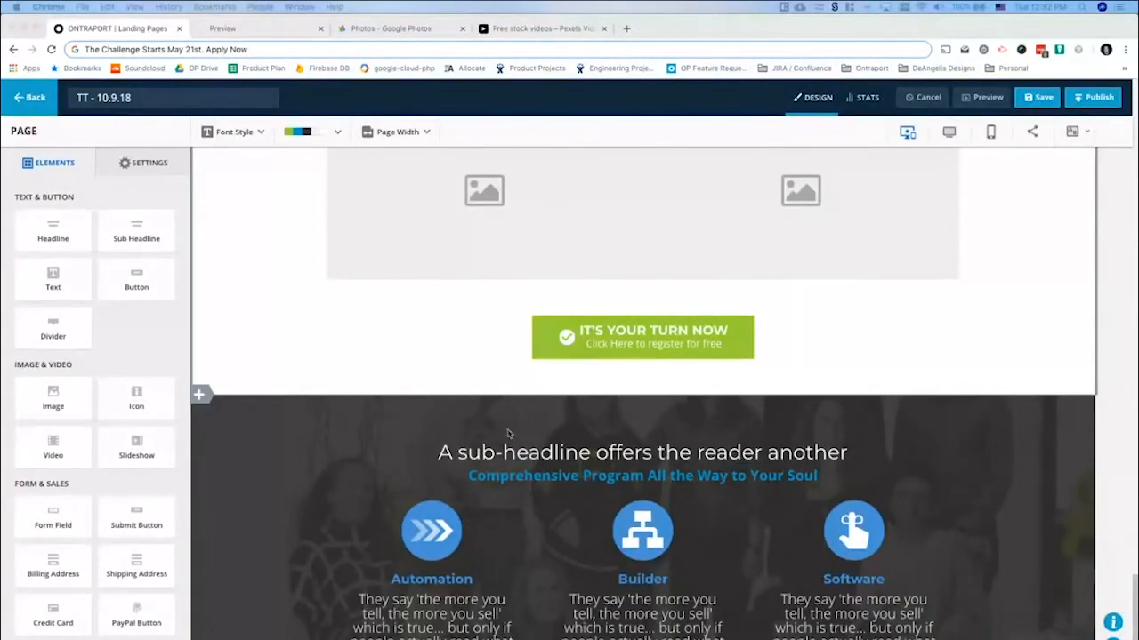
Add an empty single-column block below the dark icon section and place a Sub Headline element in it
{"action": "scroll", "coordinate": [509, 434], "scroll_direction": "down", "scroll_amount": 1}
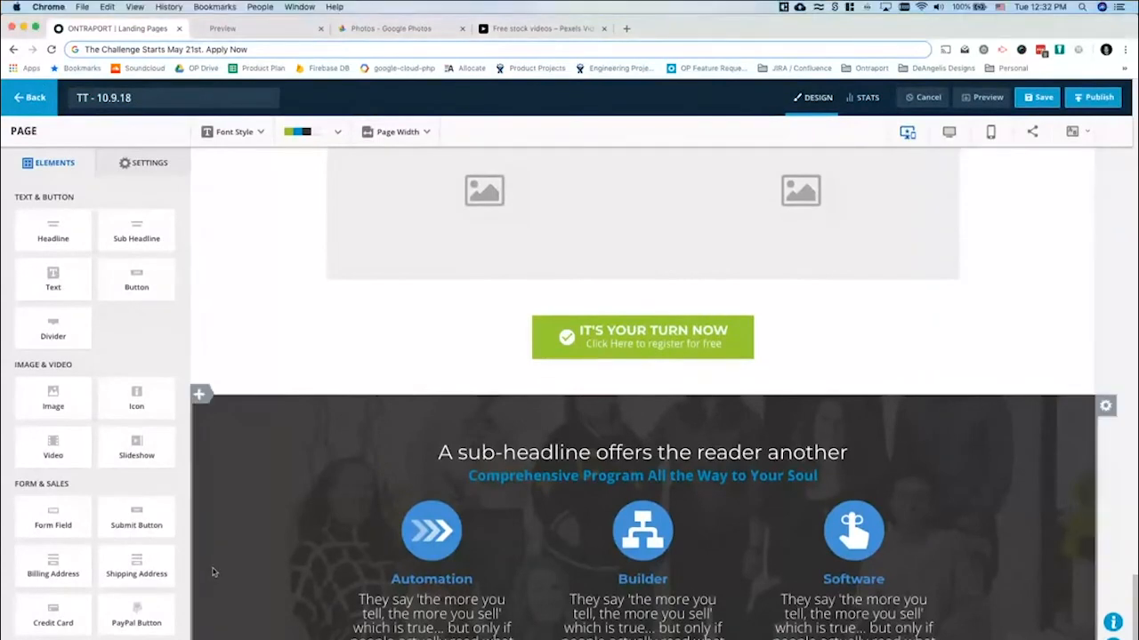
{"action": "left_click", "coordinate": [199, 394]}
{"action": "scroll", "coordinate": [425, 516], "scroll_direction": "down", "scroll_amount": 5}
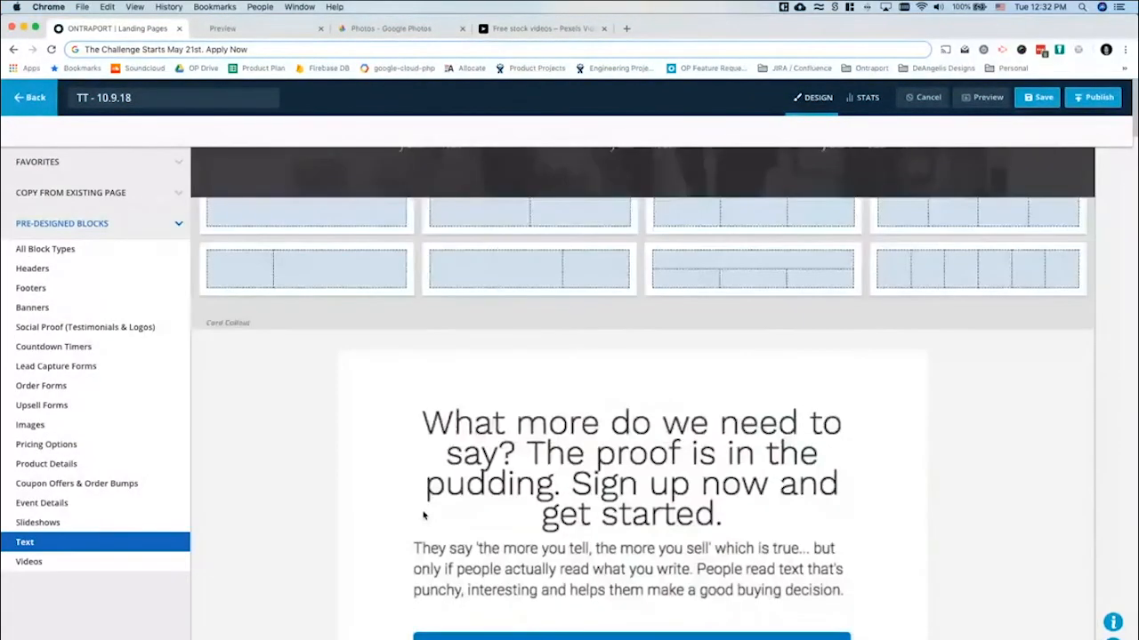
{"action": "scroll", "coordinate": [424, 516], "scroll_direction": "up", "scroll_amount": 2}
{"action": "scroll", "coordinate": [301, 454], "scroll_direction": "up", "scroll_amount": 3}
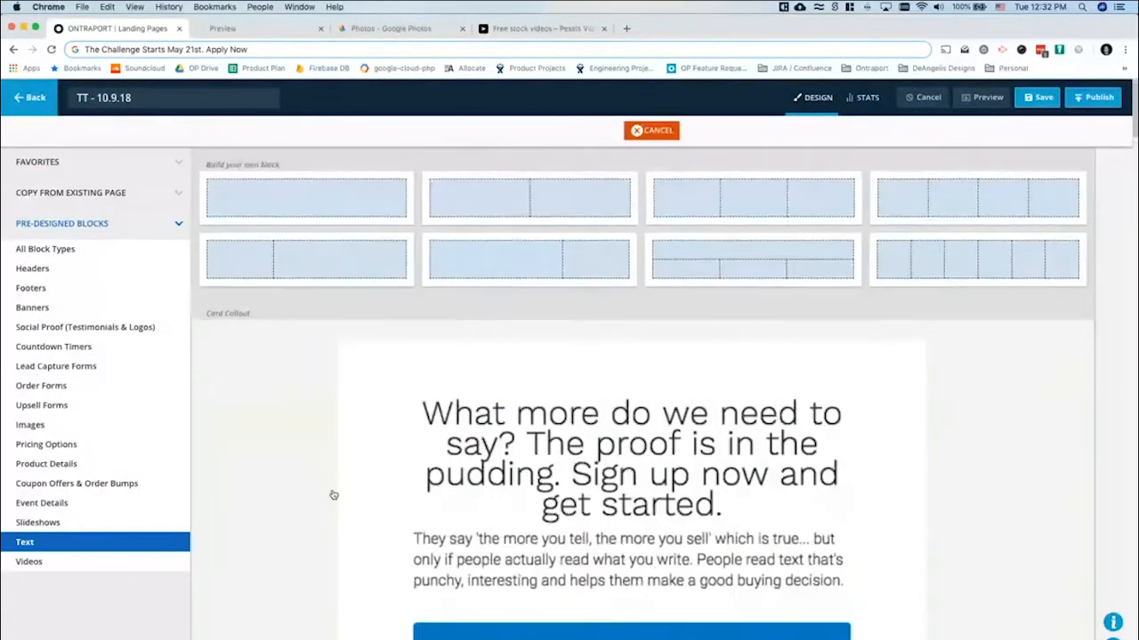
{"action": "left_click", "coordinate": [282, 219]}
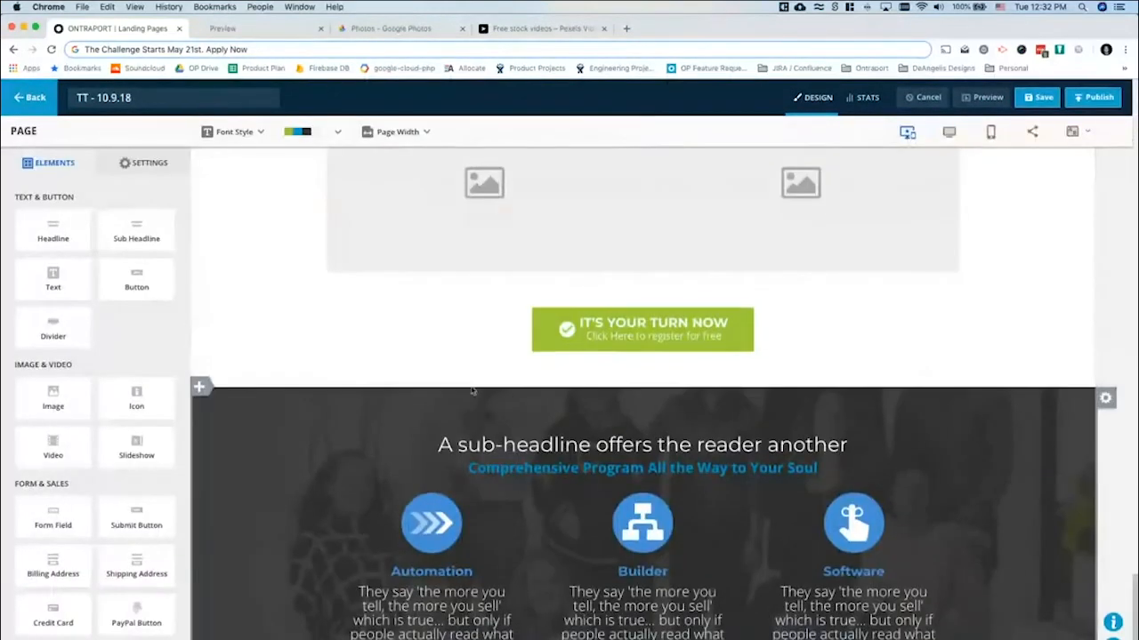
{"action": "scroll", "coordinate": [472, 388], "scroll_direction": "down", "scroll_amount": 3}
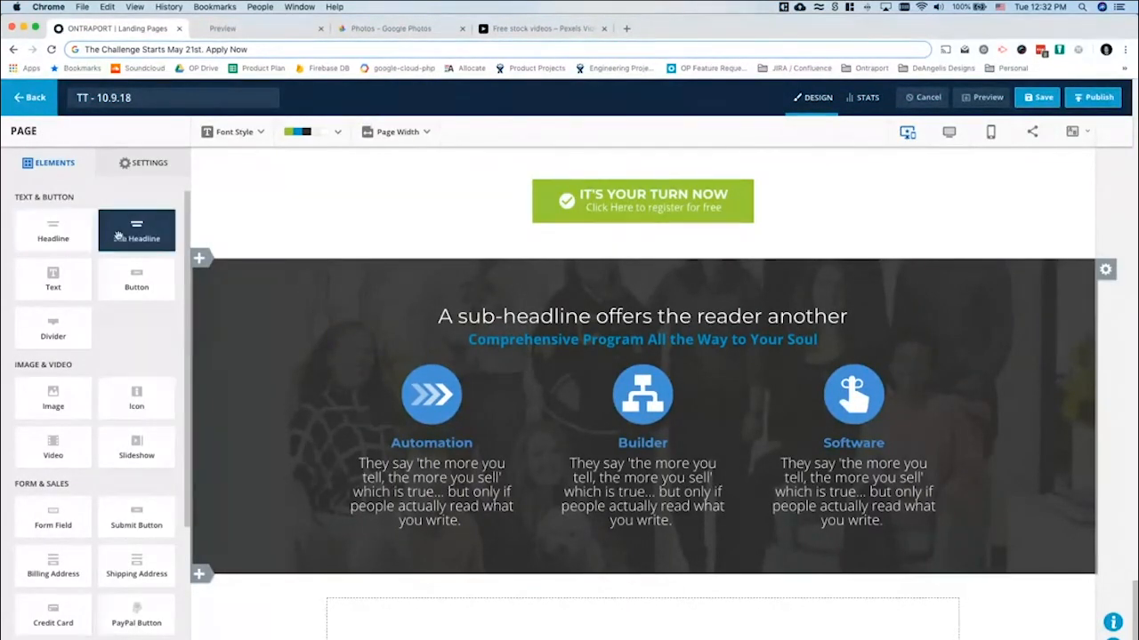
{"action": "left_click_drag", "start_coordinate": [133, 235], "coordinate": [516, 626]}
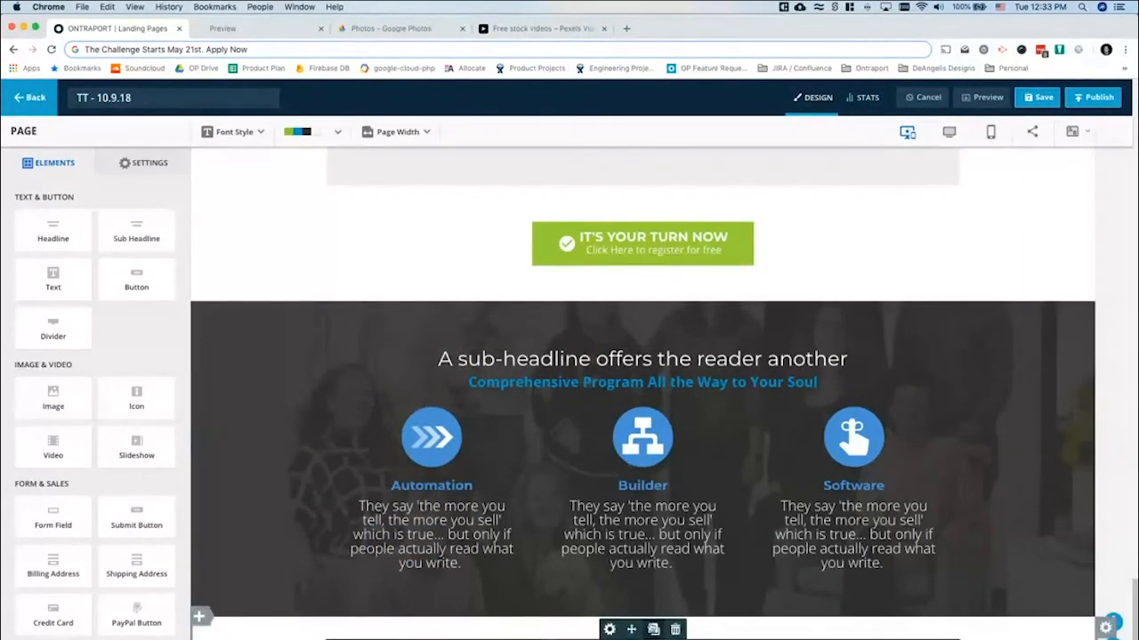
Shorten the new block's sub-headline to "A sub-headline offers the reader another reason" and color its text White
{"action": "left_click", "coordinate": [652, 638]}
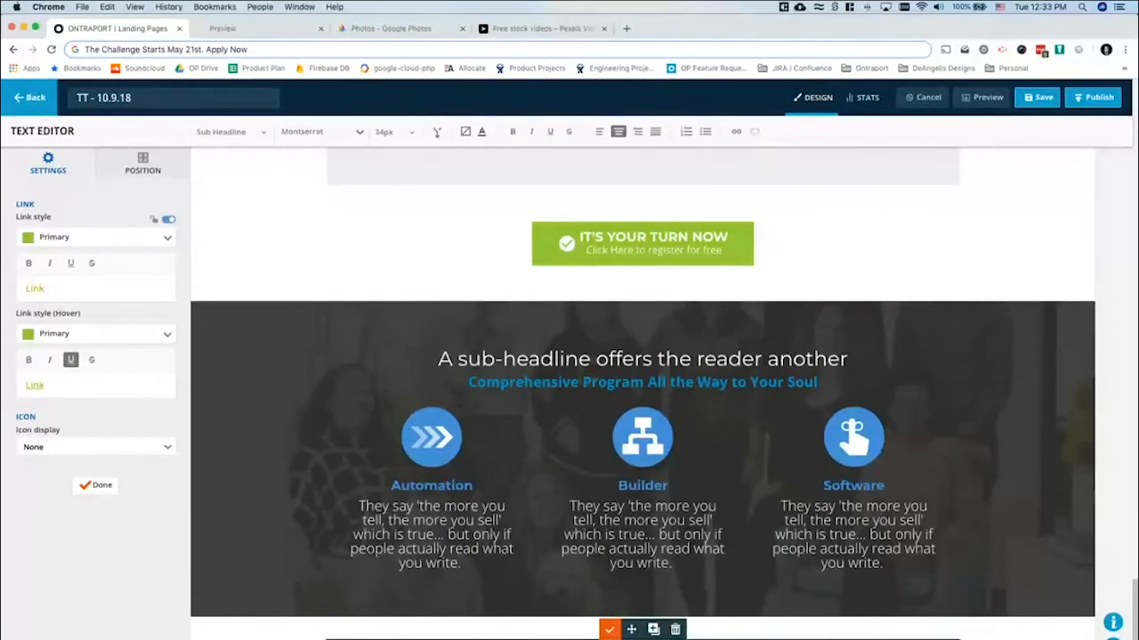
{"action": "key", "text": "BackSpace"}
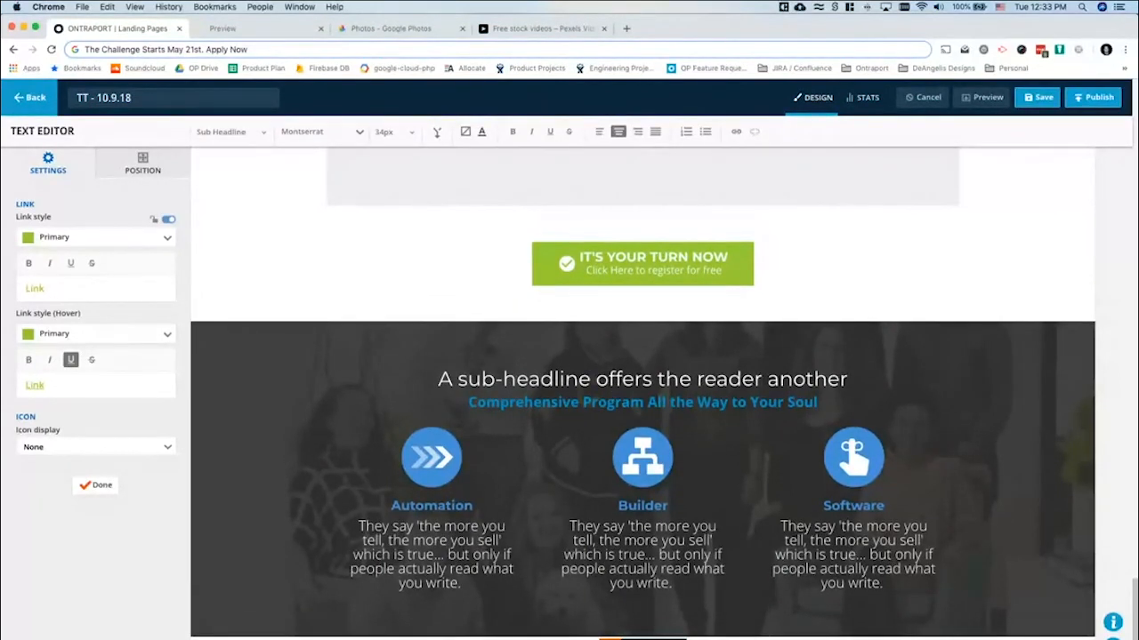
{"action": "left_click", "coordinate": [481, 133]}
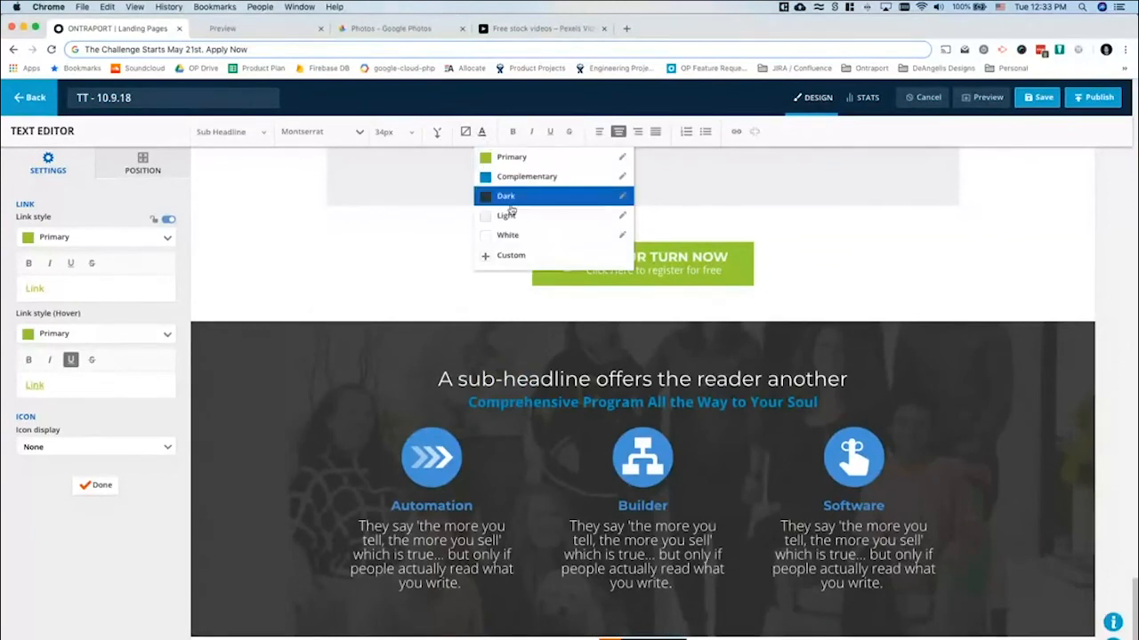
{"action": "left_click", "coordinate": [505, 235]}
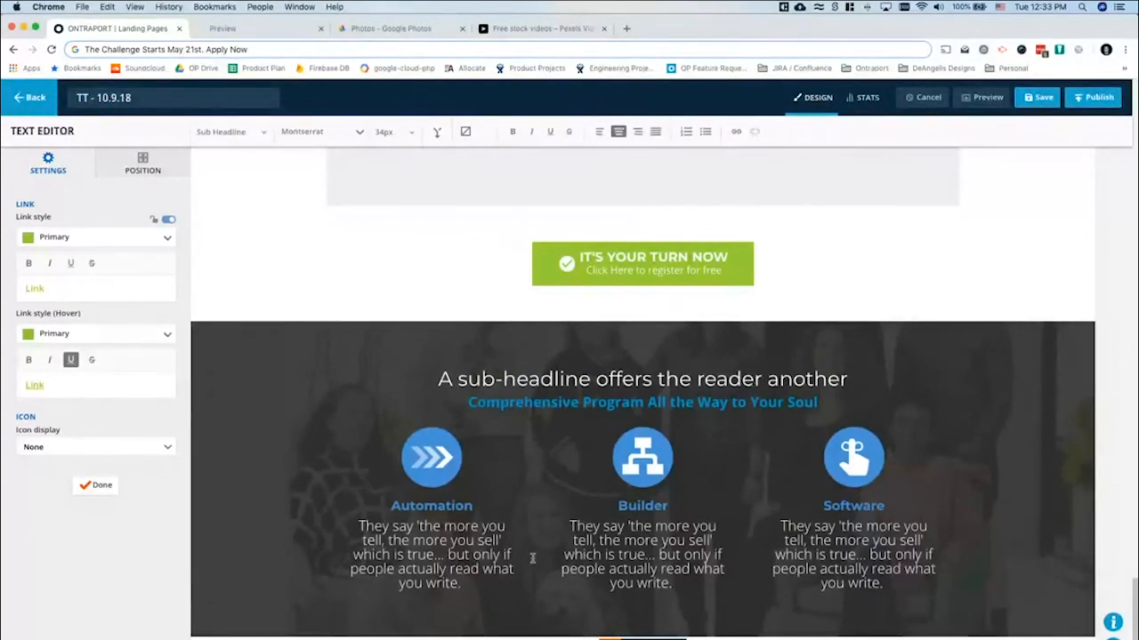
{"action": "left_click", "coordinate": [427, 589]}
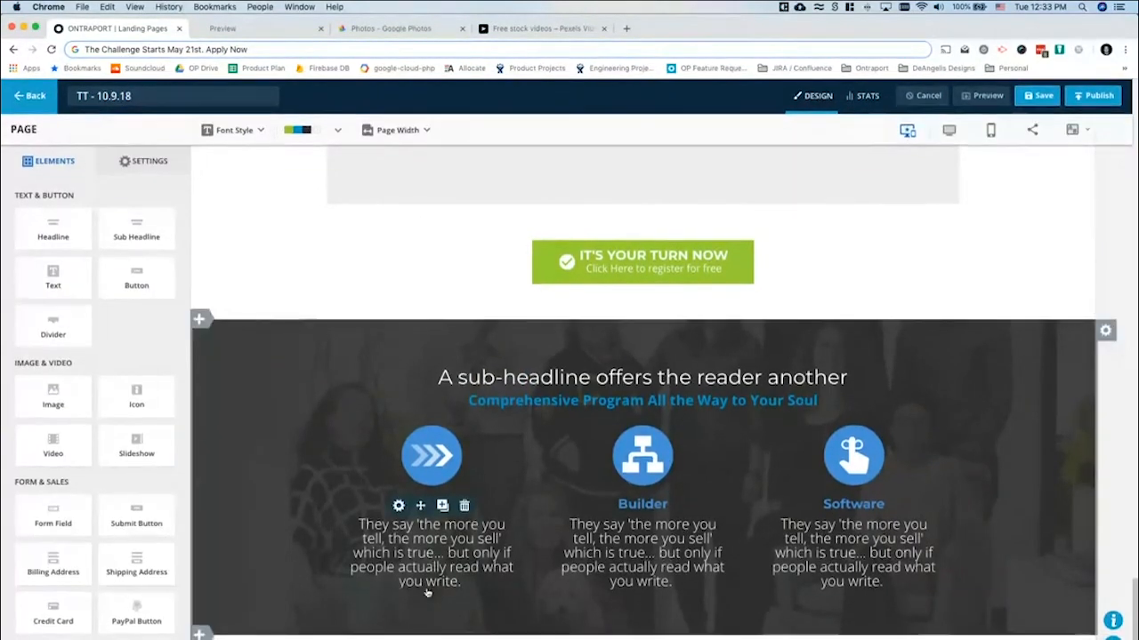
Place a second Sub Headline element below the white one in the new block and left-align its text
{"action": "left_click_drag", "start_coordinate": [119, 239], "coordinate": [562, 639]}
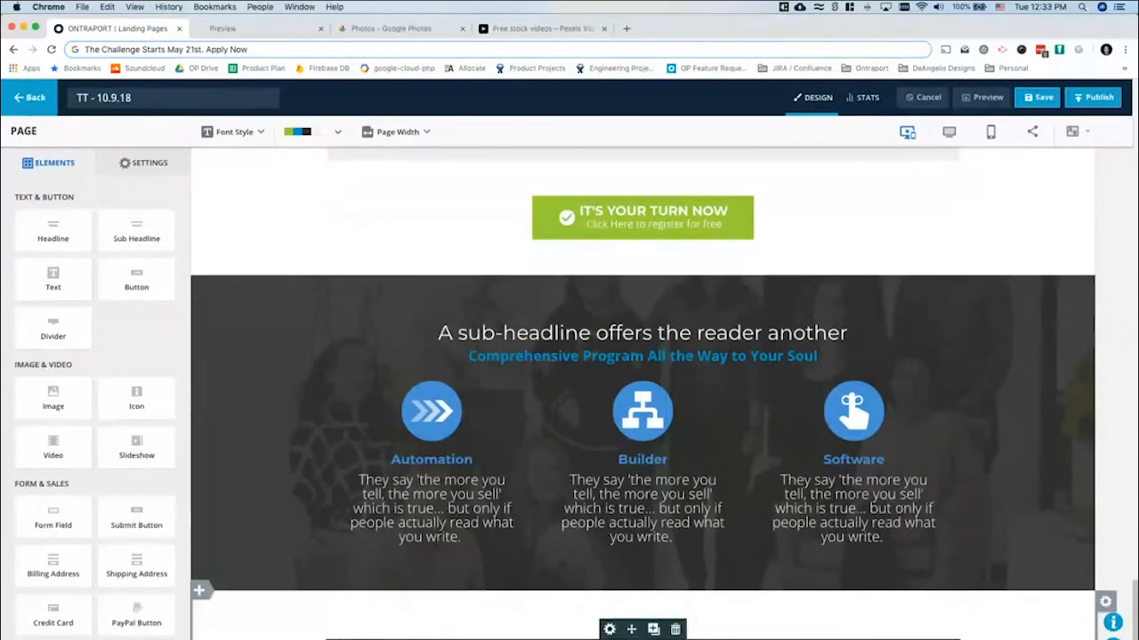
{"action": "left_click", "coordinate": [569, 639]}
{"action": "left_click", "coordinate": [600, 132]}
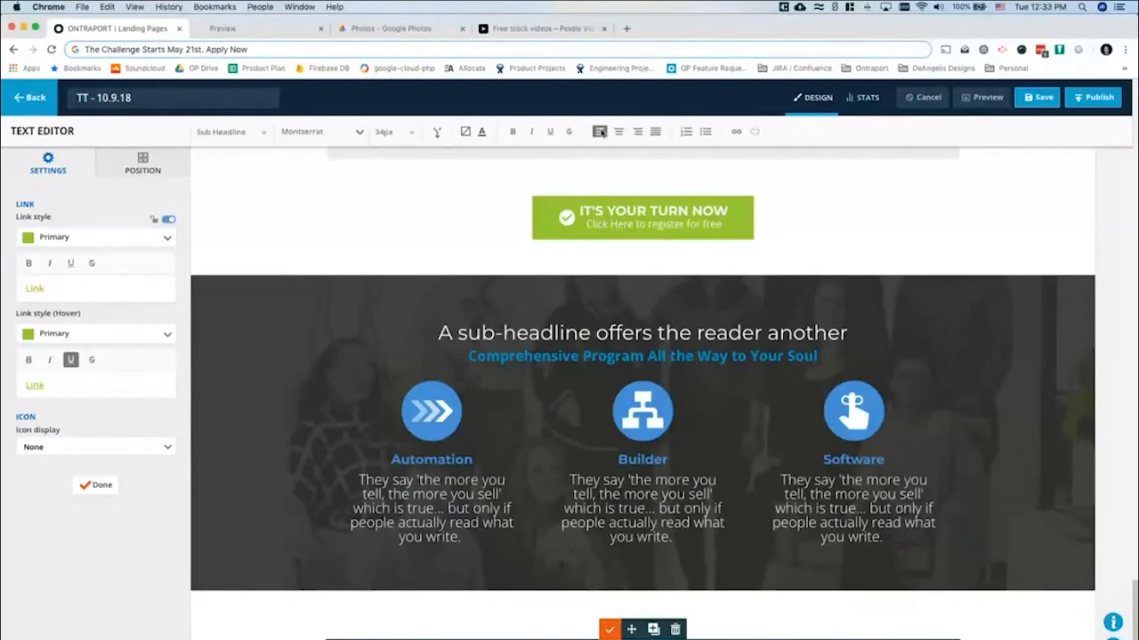
Style the second sub-headline as Large Body Text in the Primary color
{"action": "left_click", "coordinate": [233, 133]}
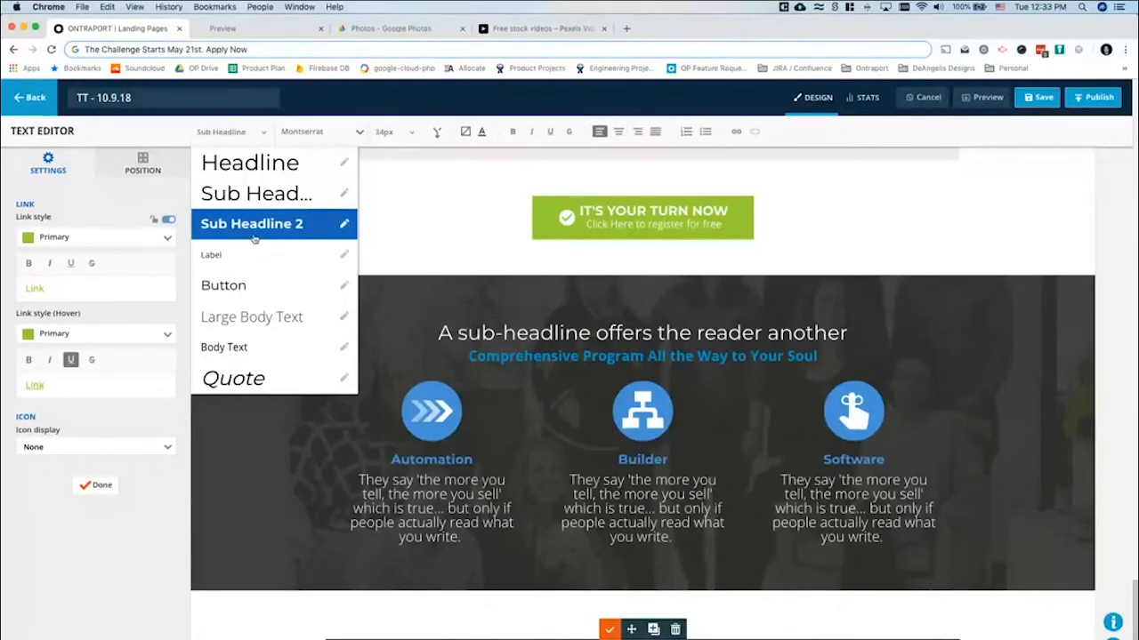
{"action": "left_click", "coordinate": [237, 317]}
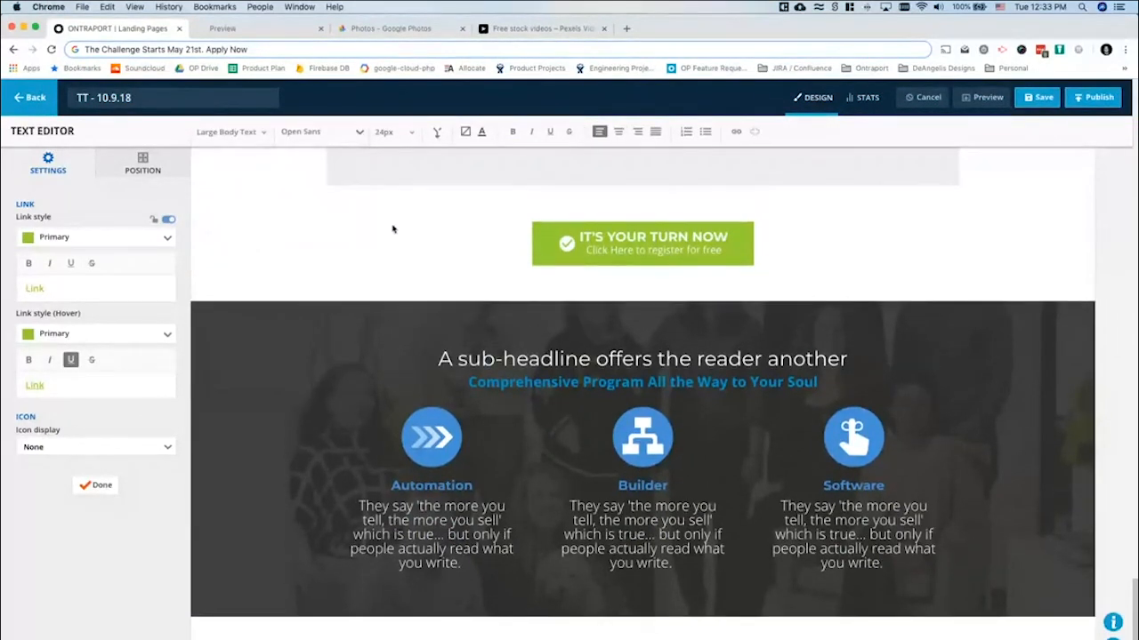
{"action": "left_click", "coordinate": [481, 131]}
{"action": "left_click", "coordinate": [501, 157]}
{"action": "left_click", "coordinate": [96, 485]}
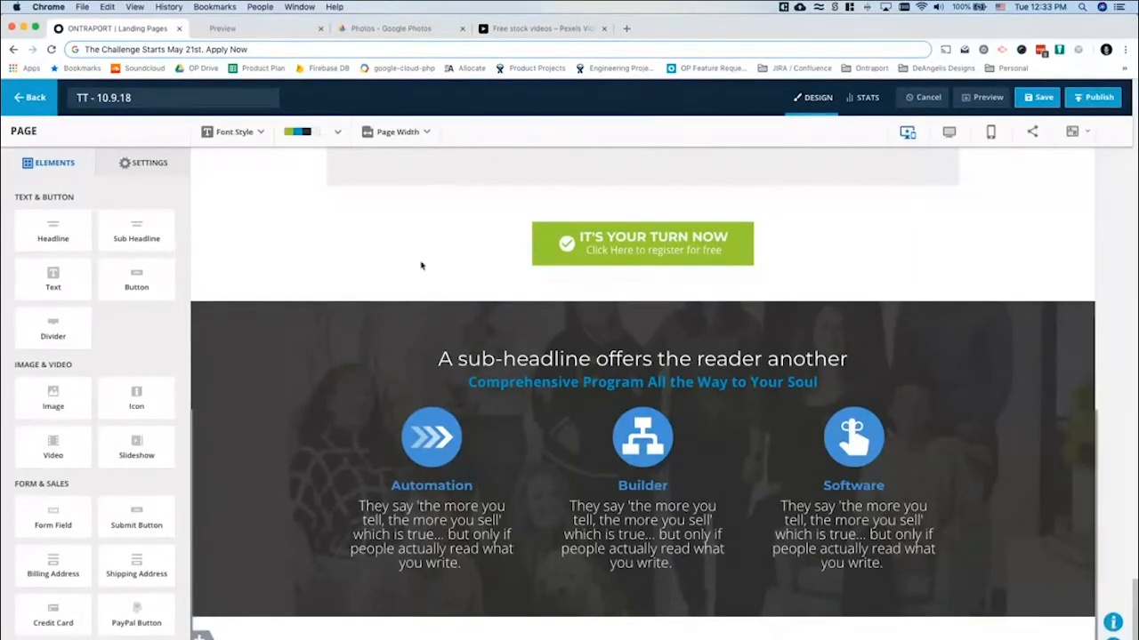
Add a Text element below the green sub-headline, styled as Large Body Text in White
{"action": "left_click_drag", "start_coordinate": [46, 283], "coordinate": [583, 633]}
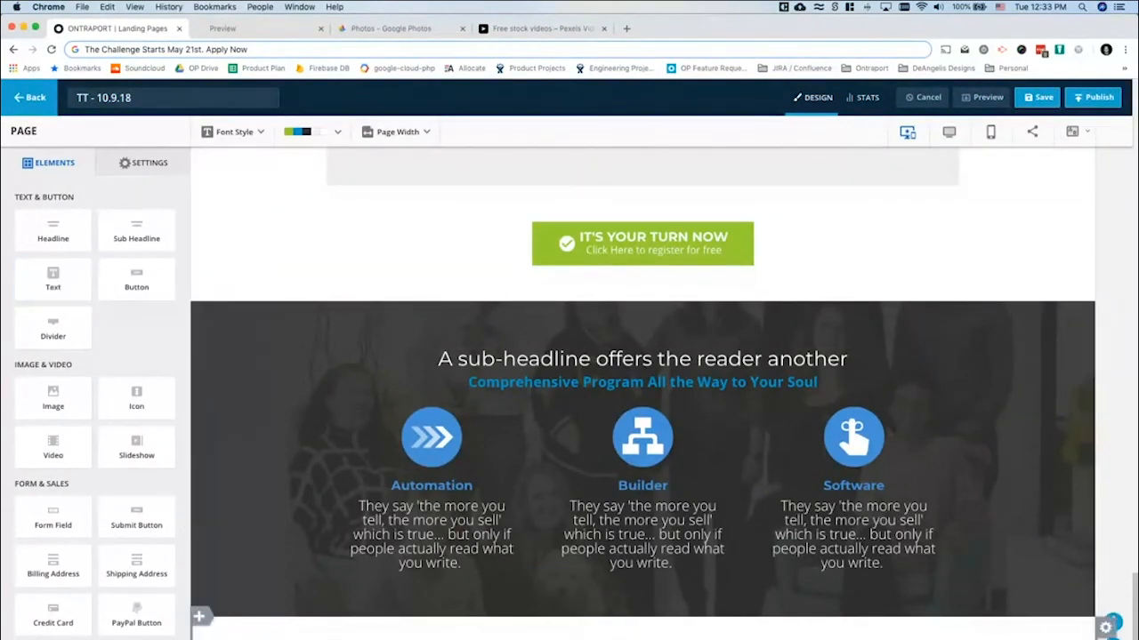
{"action": "left_click", "coordinate": [222, 133]}
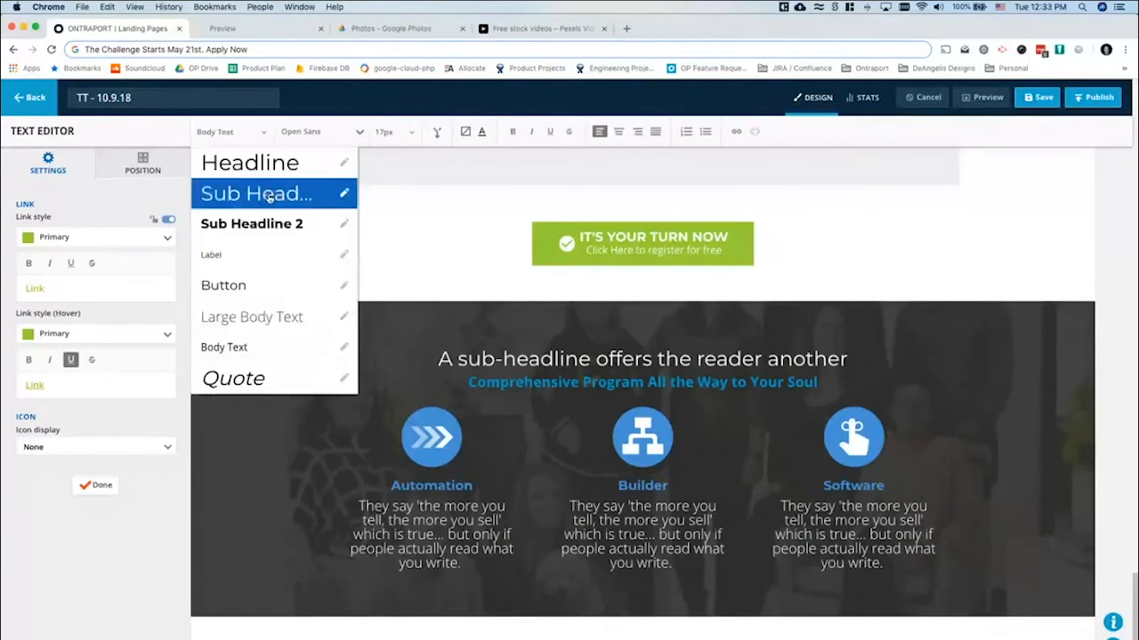
{"action": "left_click", "coordinate": [242, 318]}
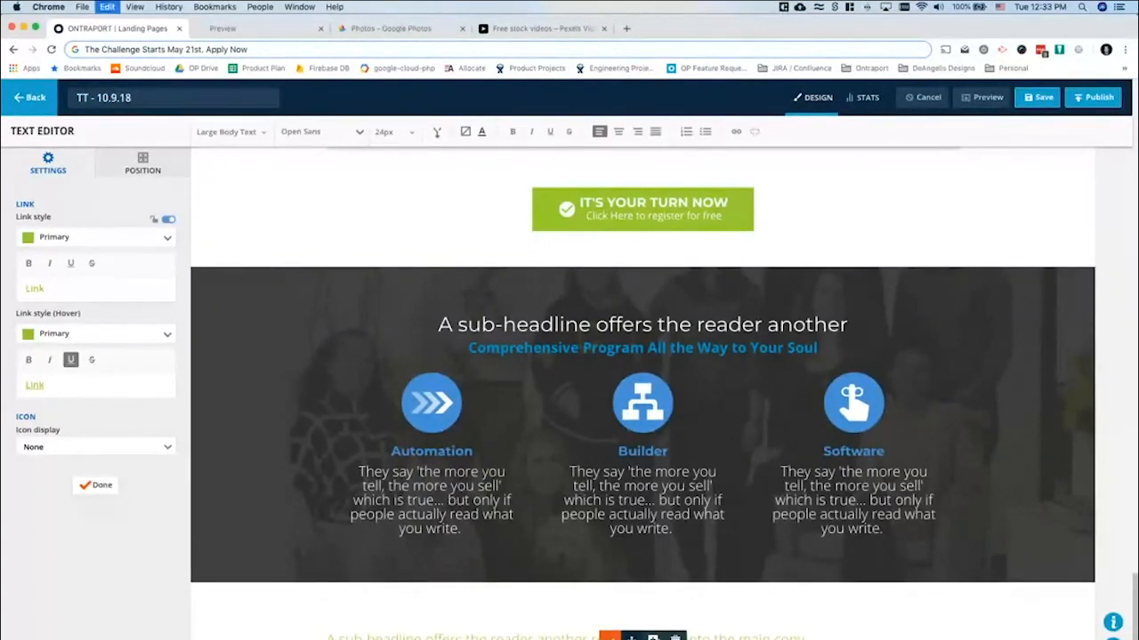
{"action": "left_click", "coordinate": [481, 132]}
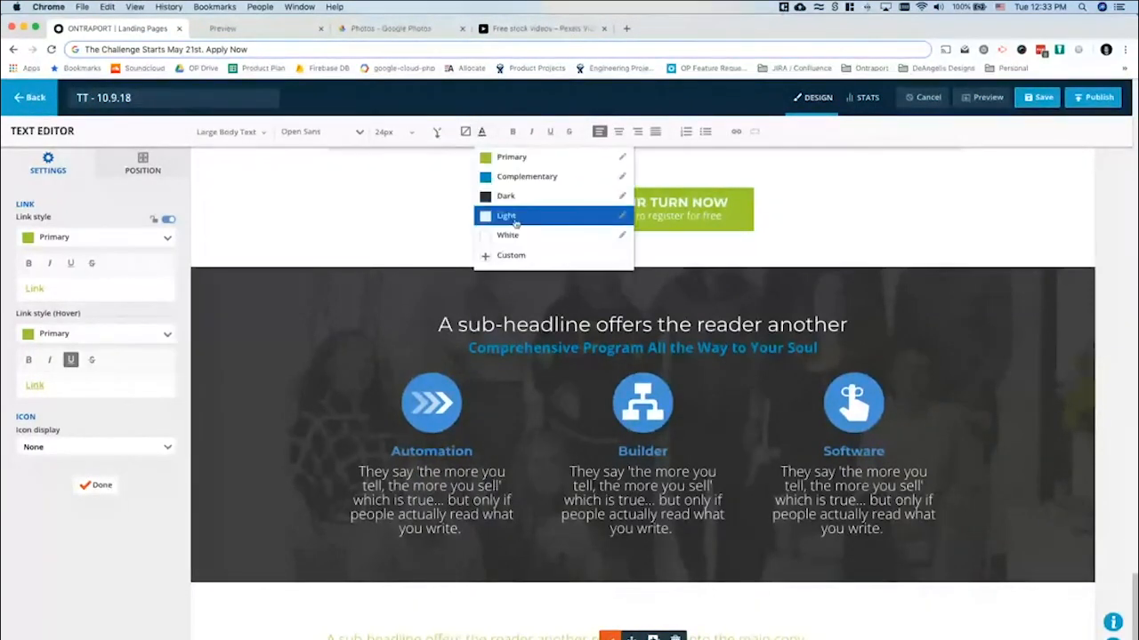
{"action": "left_click", "coordinate": [507, 236]}
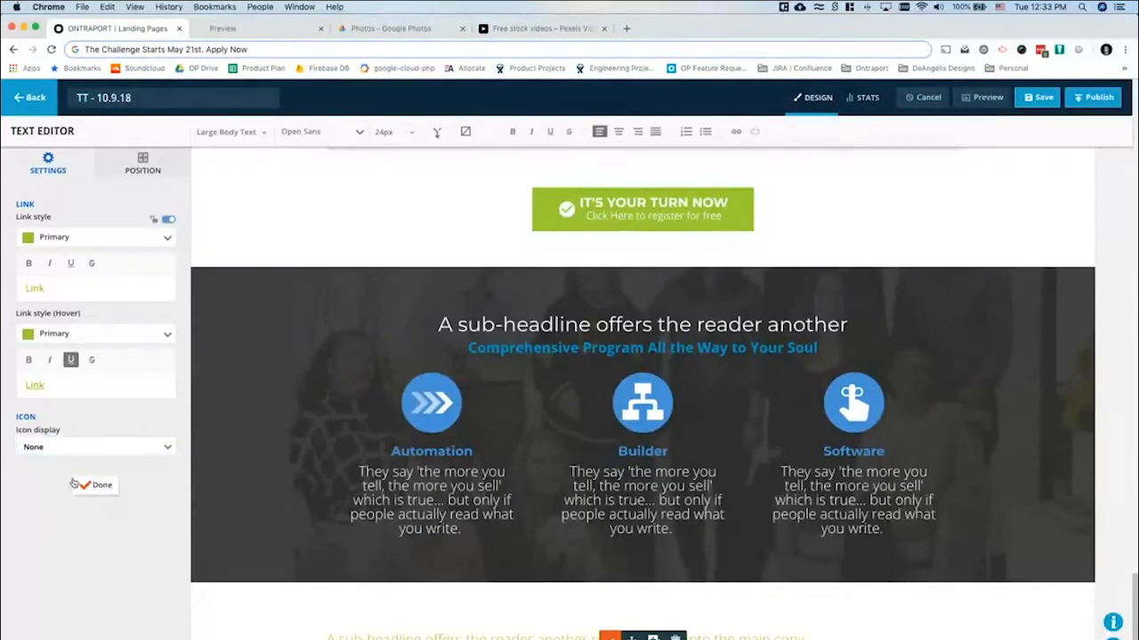
{"action": "left_click", "coordinate": [96, 486]}
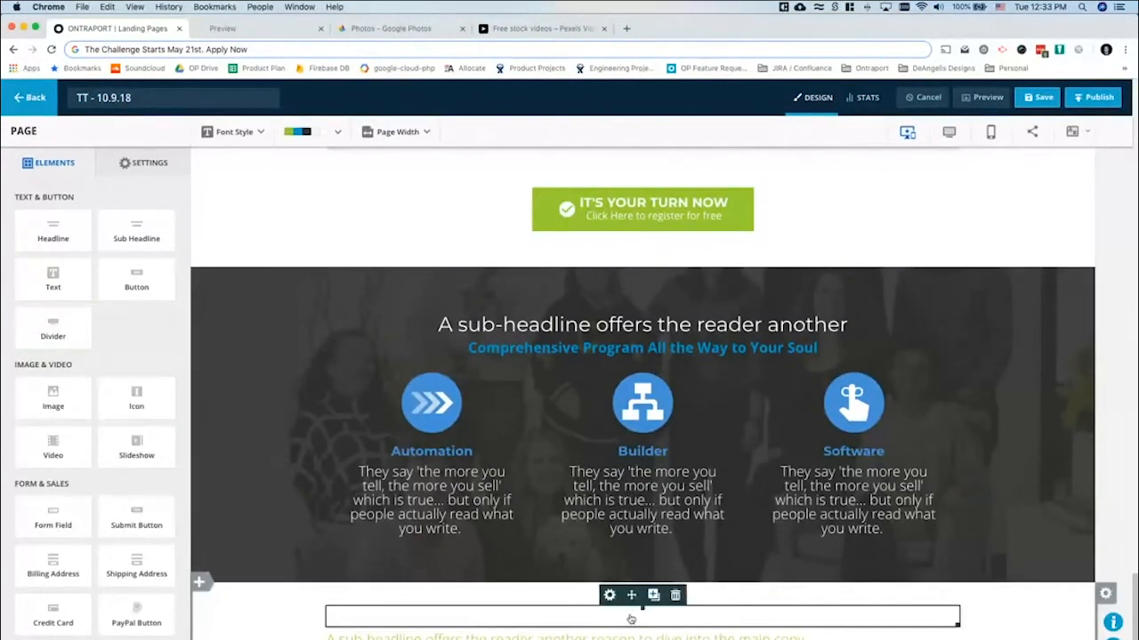
Give the new block an Image background using the group photo from the image library
{"action": "scroll", "coordinate": [843, 565], "scroll_direction": "down", "scroll_amount": 1}
{"action": "left_click", "coordinate": [1106, 549]}
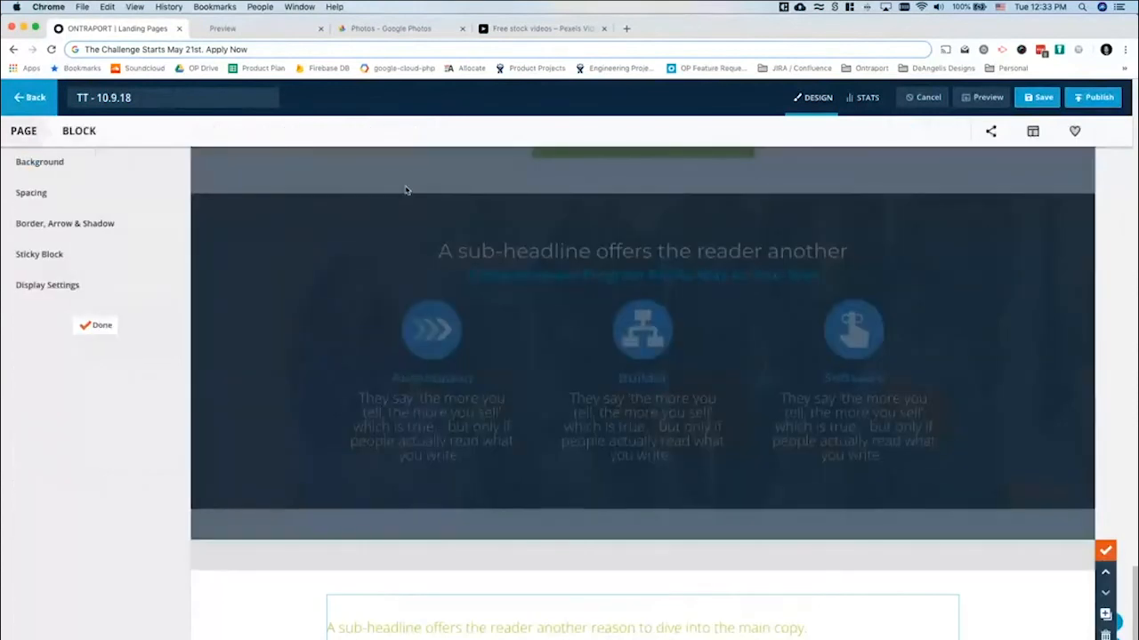
{"action": "left_click", "coordinate": [66, 168]}
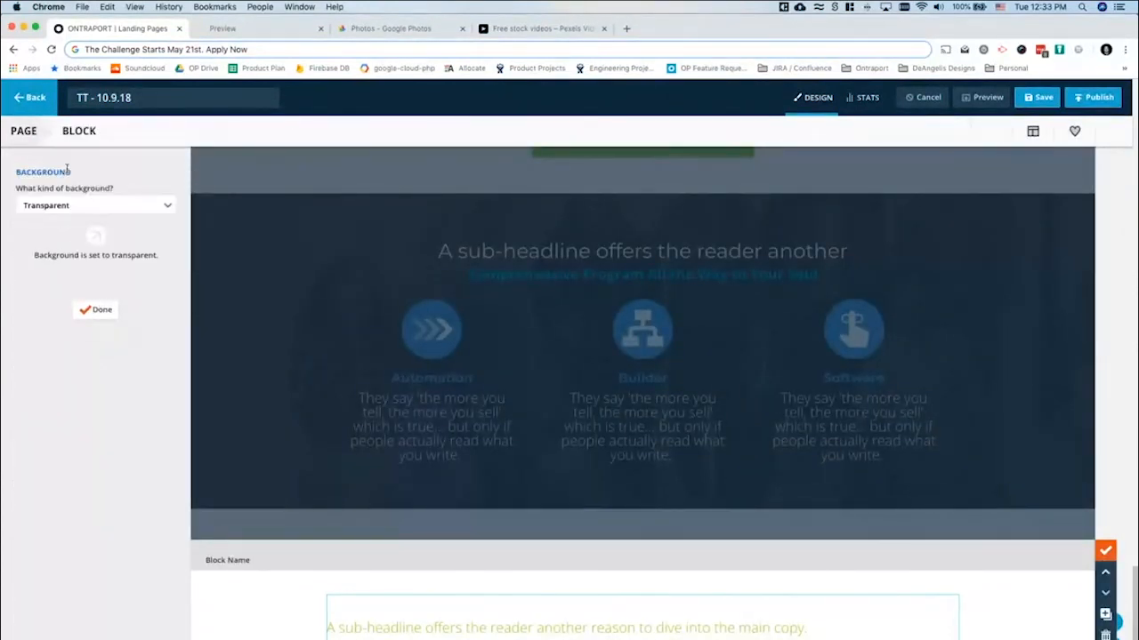
{"action": "left_click", "coordinate": [64, 206]}
{"action": "left_click", "coordinate": [52, 263]}
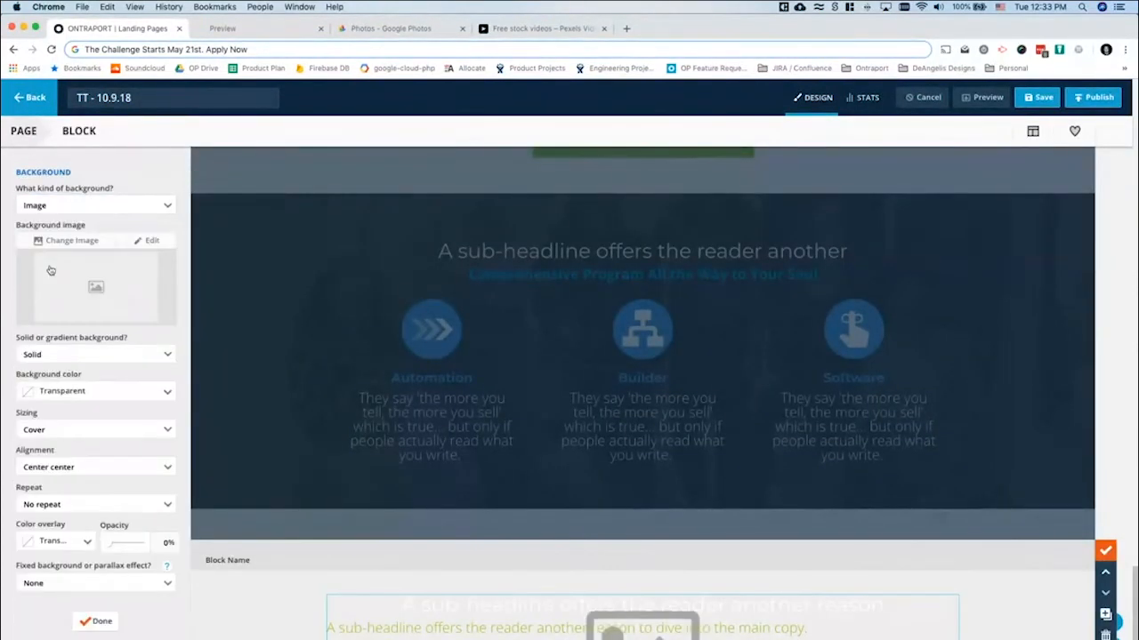
{"action": "left_click", "coordinate": [77, 244]}
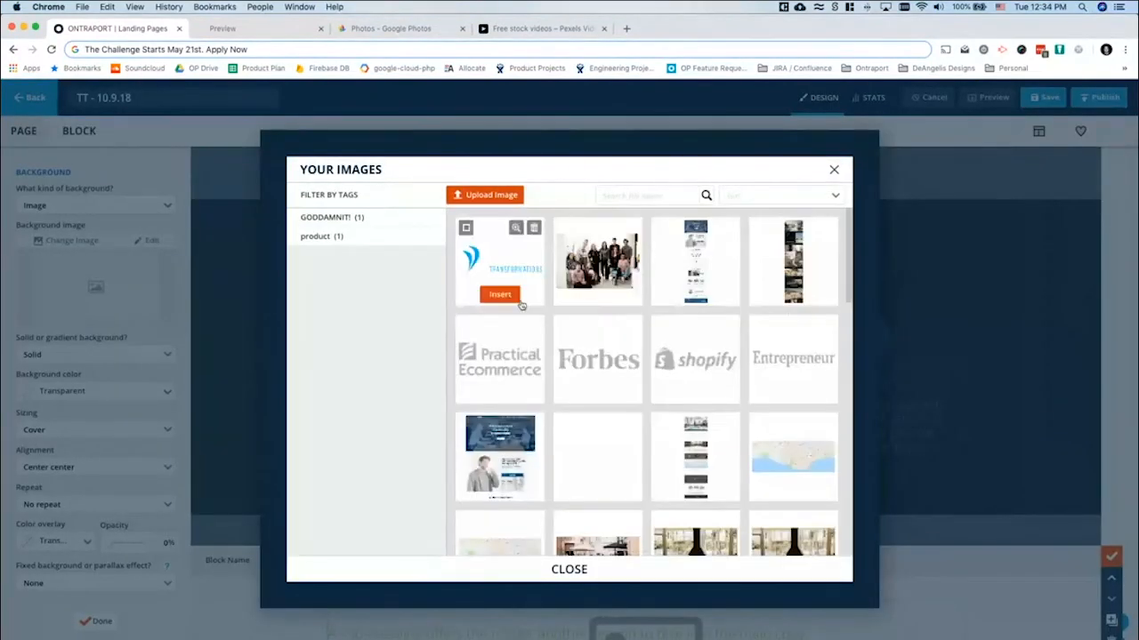
{"action": "left_click", "coordinate": [597, 294]}
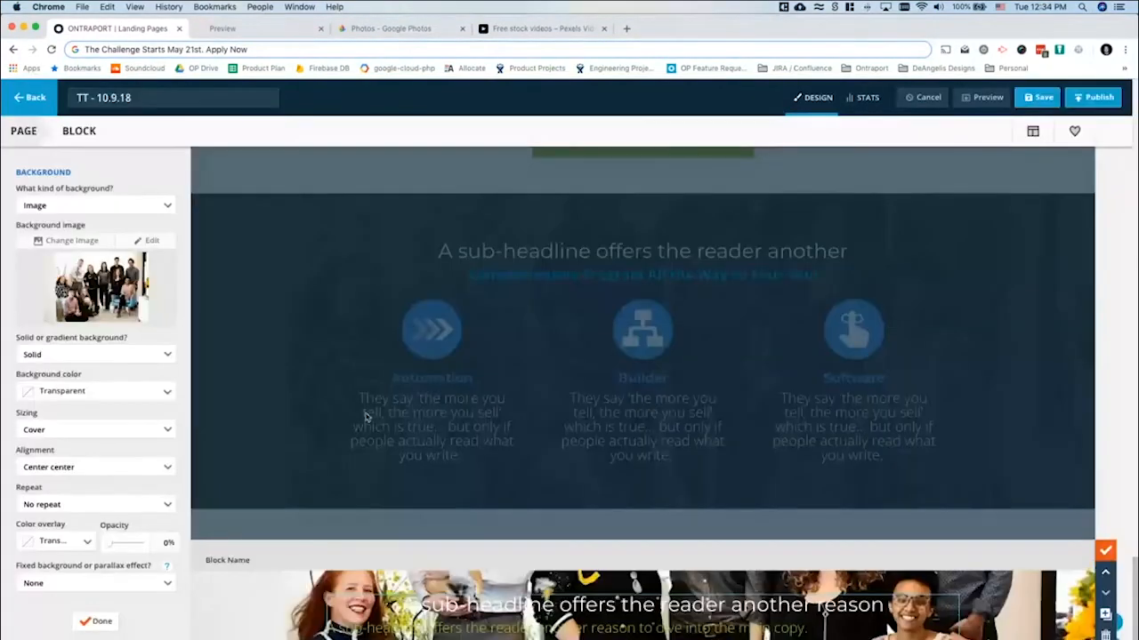
Cover the block's background photo with a Dark color overlay at 86% opacity and set its background effect to Fixed
{"action": "left_click", "coordinate": [52, 540]}
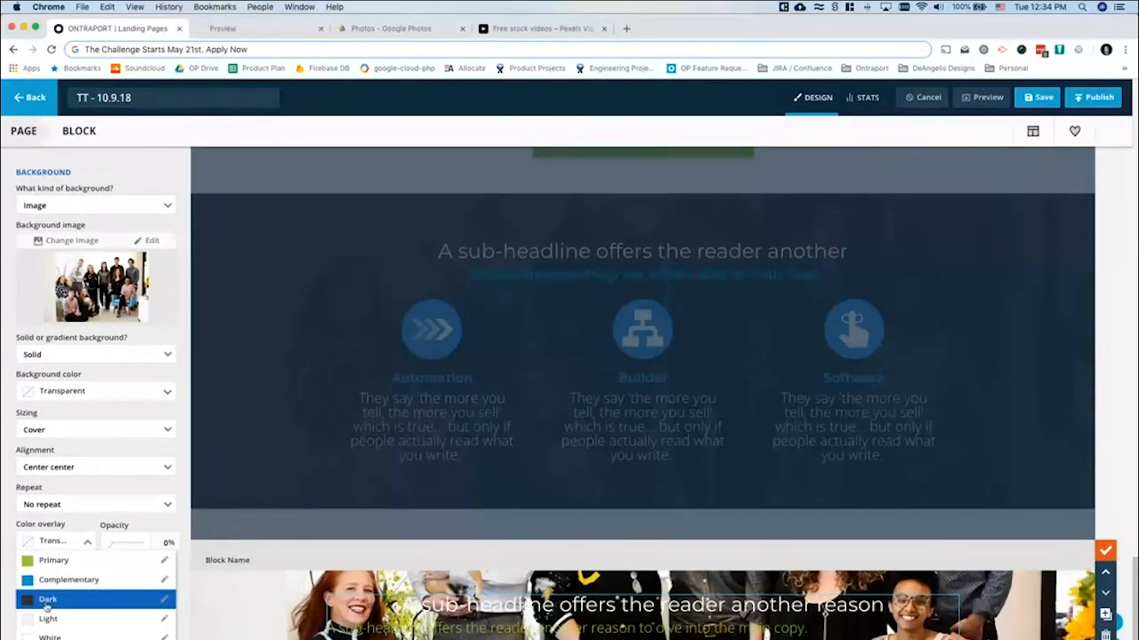
{"action": "left_click", "coordinate": [49, 600]}
{"action": "left_click_drag", "start_coordinate": [116, 548], "coordinate": [141, 549]}
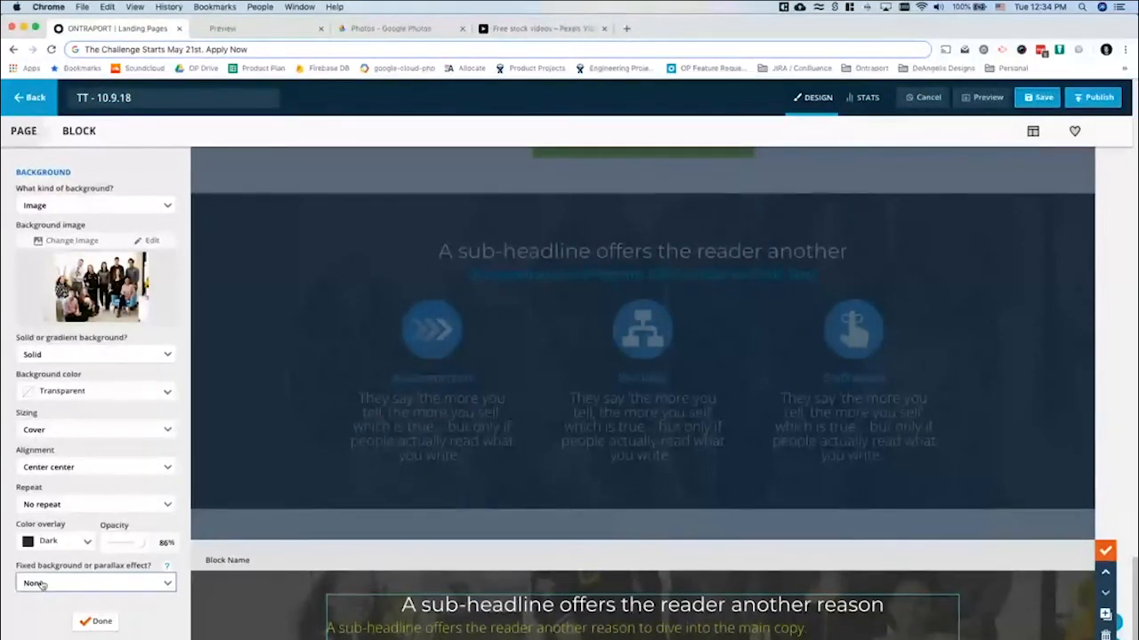
{"action": "left_click", "coordinate": [41, 586]}
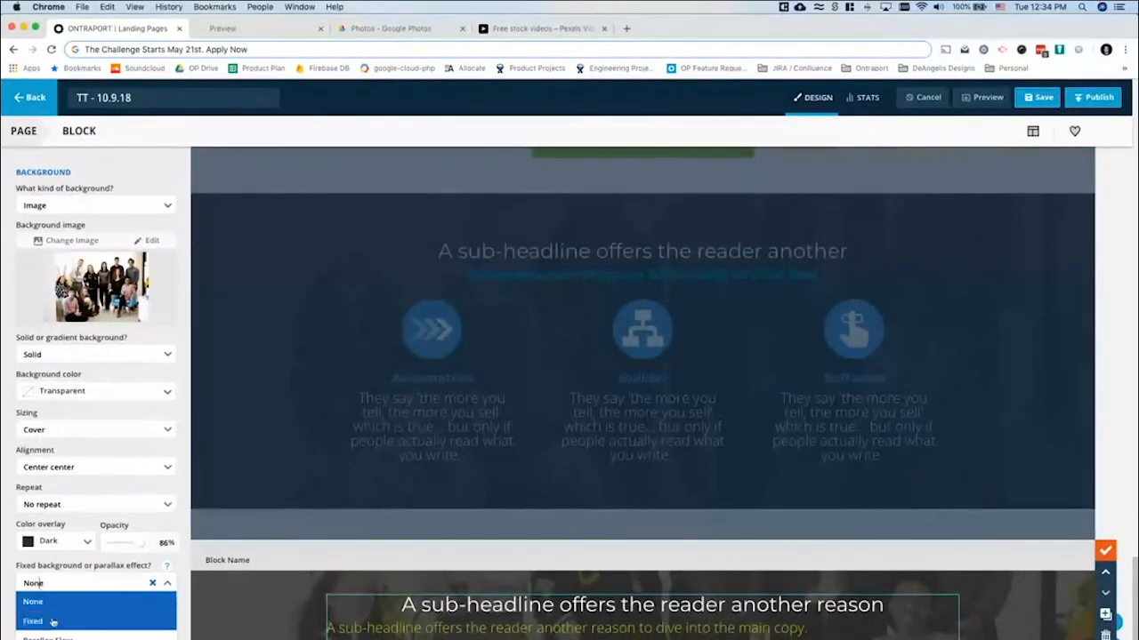
{"action": "left_click", "coordinate": [50, 623]}
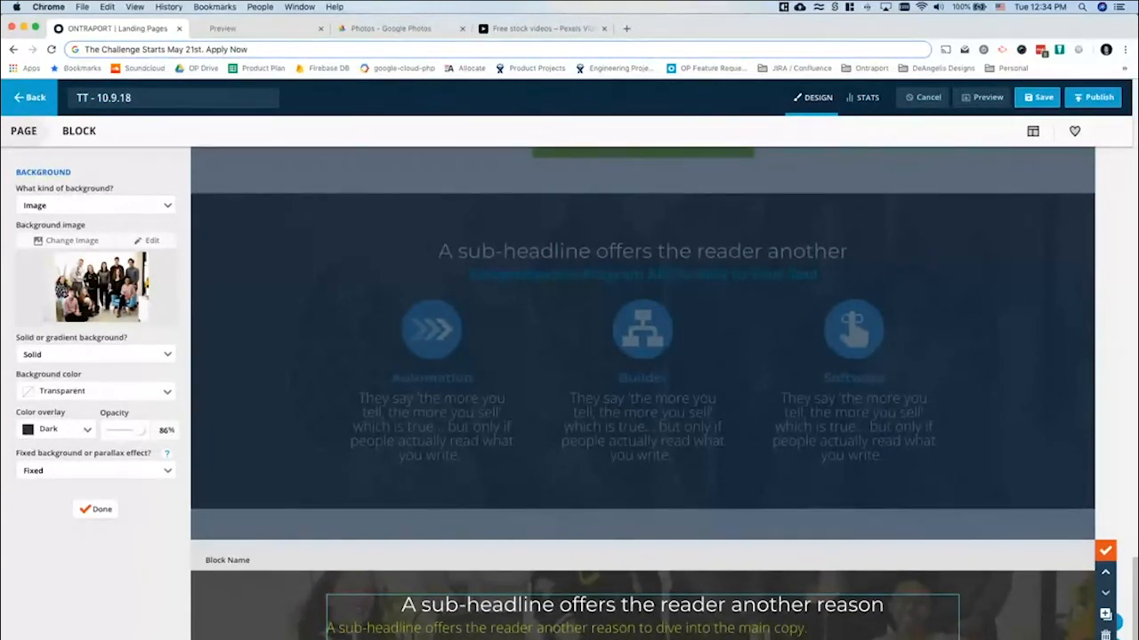
{"action": "left_click", "coordinate": [96, 508]}
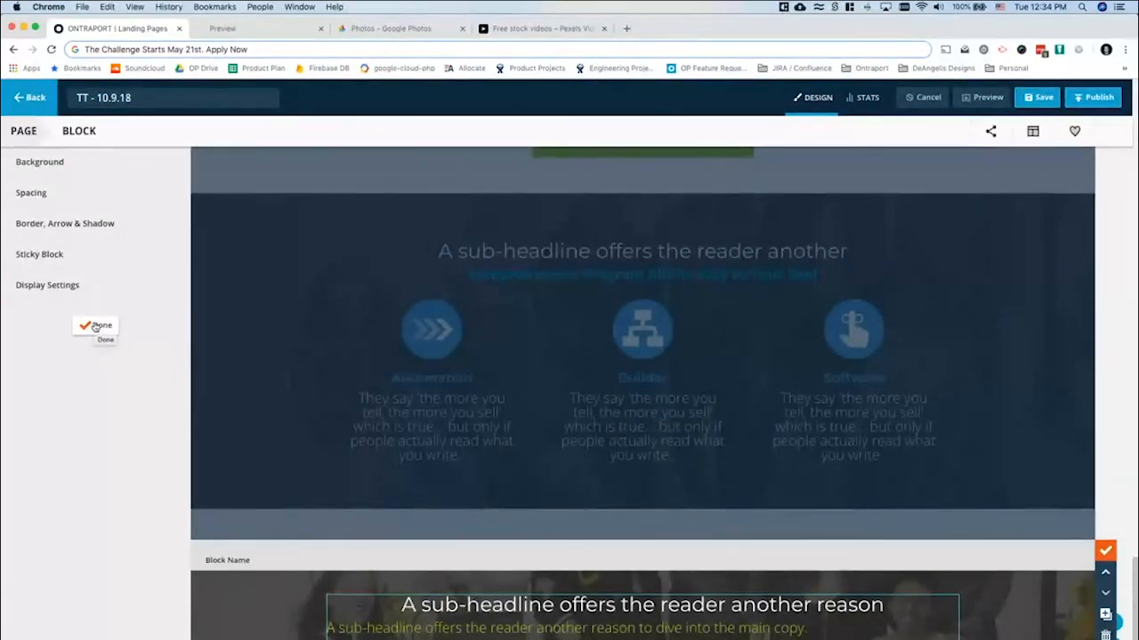
{"action": "left_click", "coordinate": [96, 326]}
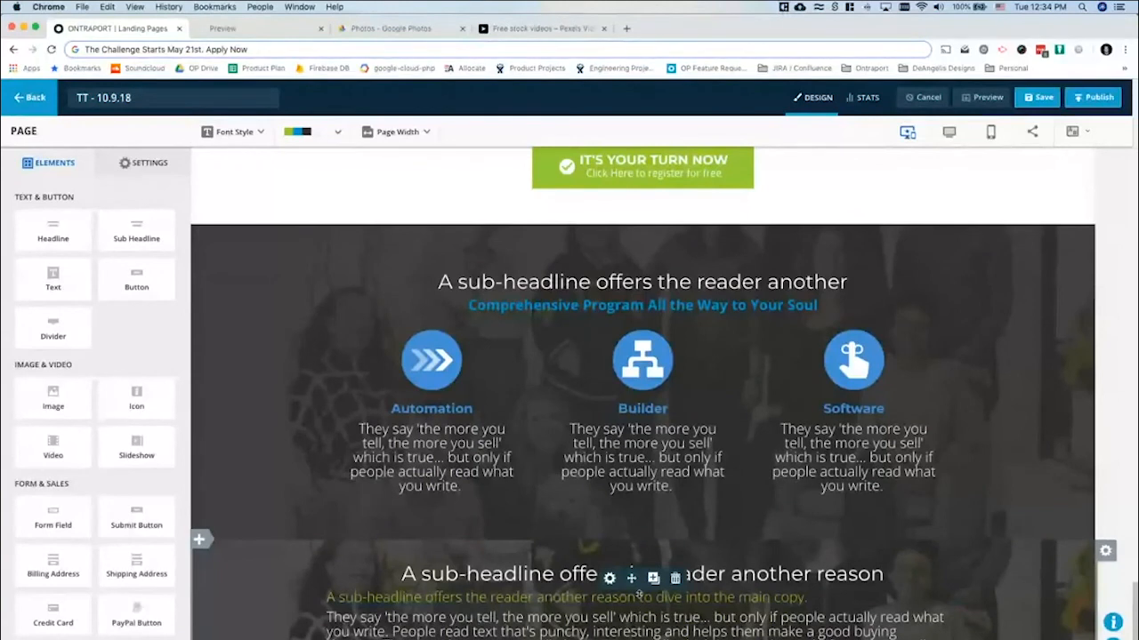
Add a little space above the green sub-headline and set the block's top and bottom padding to 50px
{"action": "left_click_drag", "start_coordinate": [638, 594], "coordinate": [639, 609]}
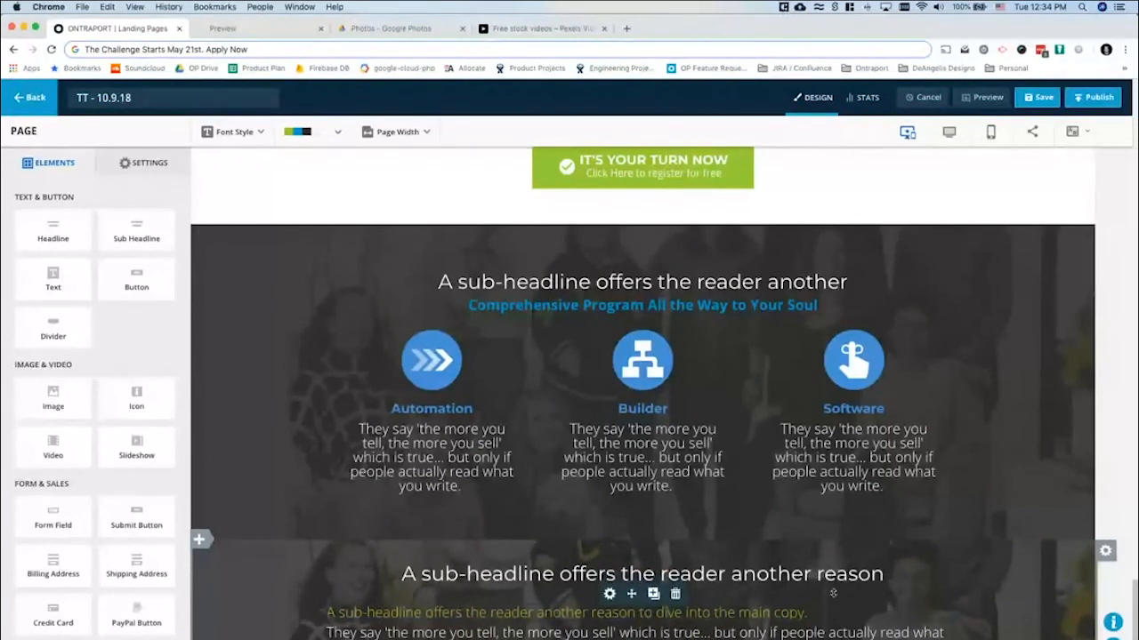
{"action": "left_click", "coordinate": [1105, 550]}
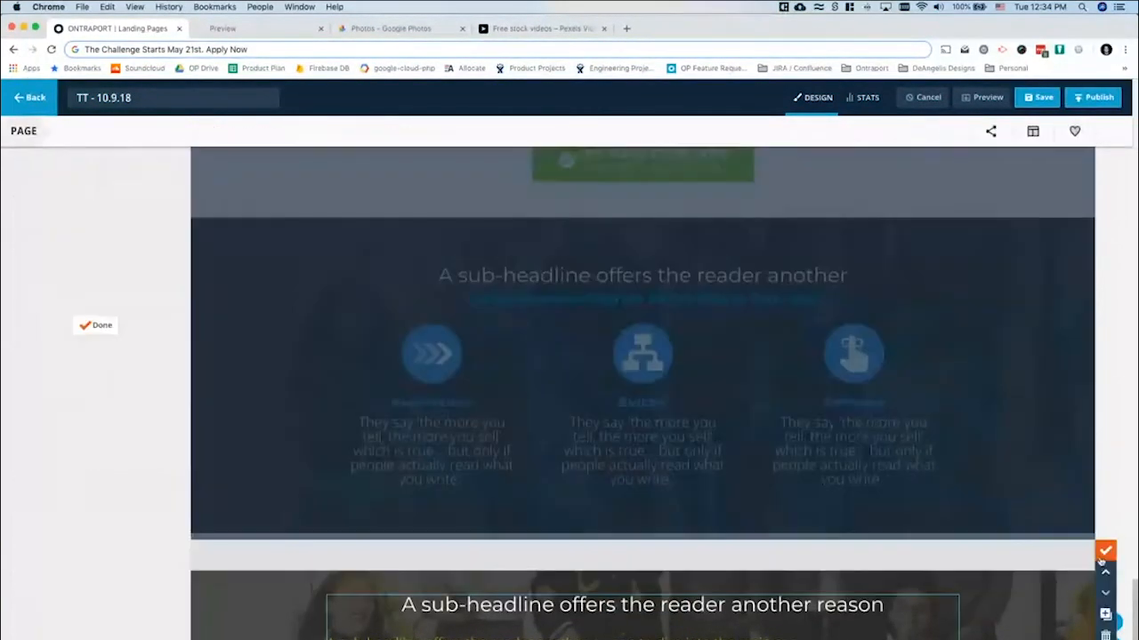
{"action": "left_click", "coordinate": [59, 188]}
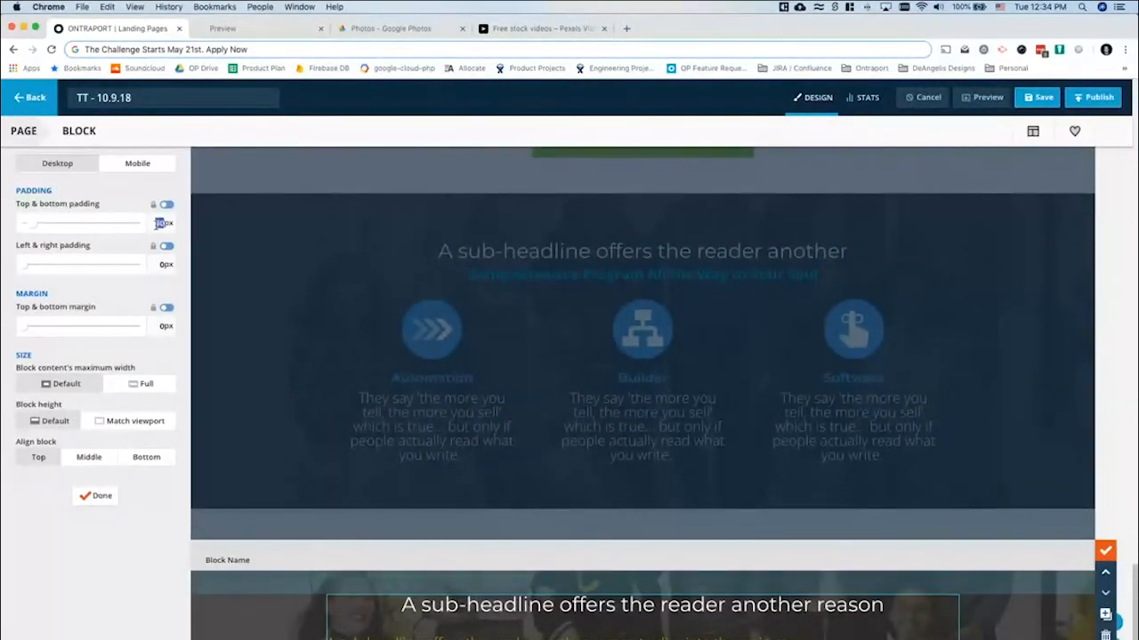
{"action": "type", "text": "50"}
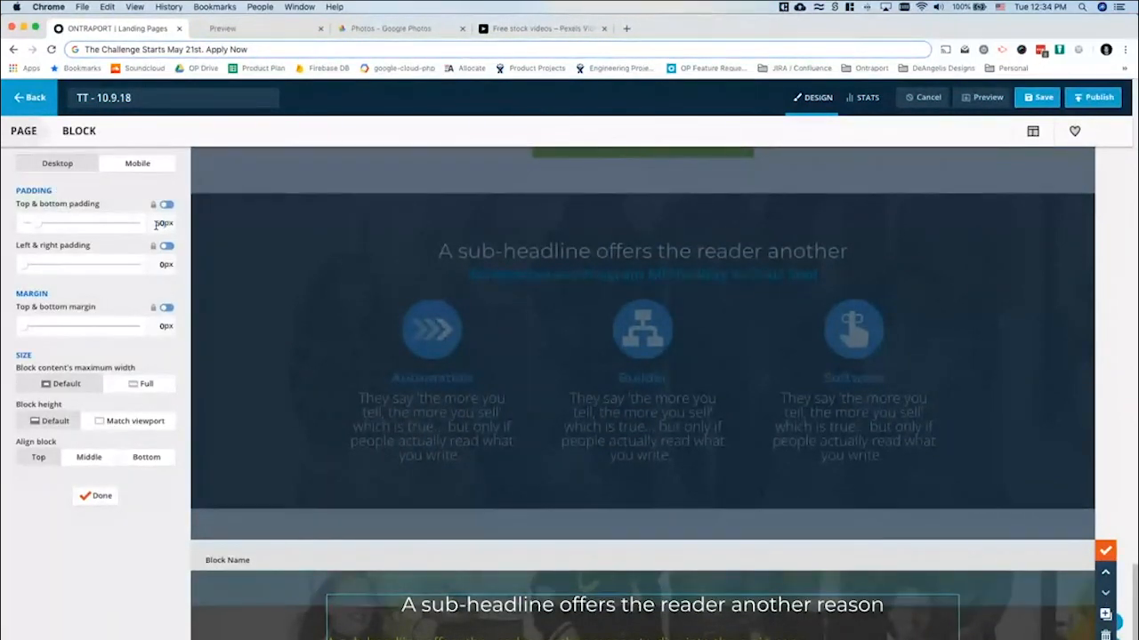
{"action": "left_click", "coordinate": [96, 495]}
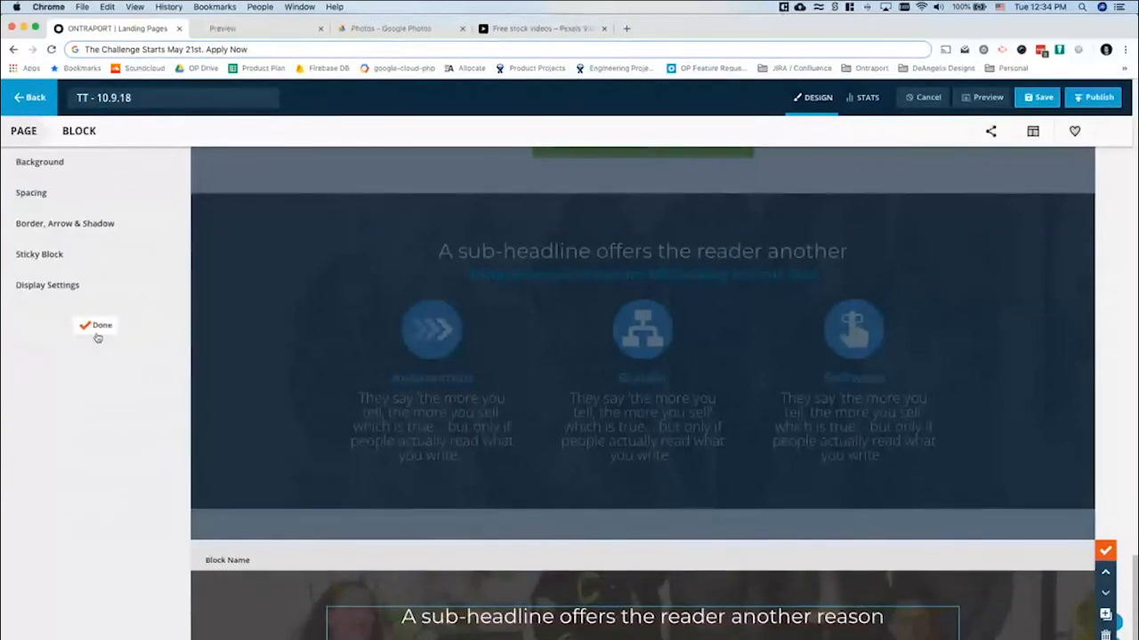
{"action": "left_click", "coordinate": [97, 327]}
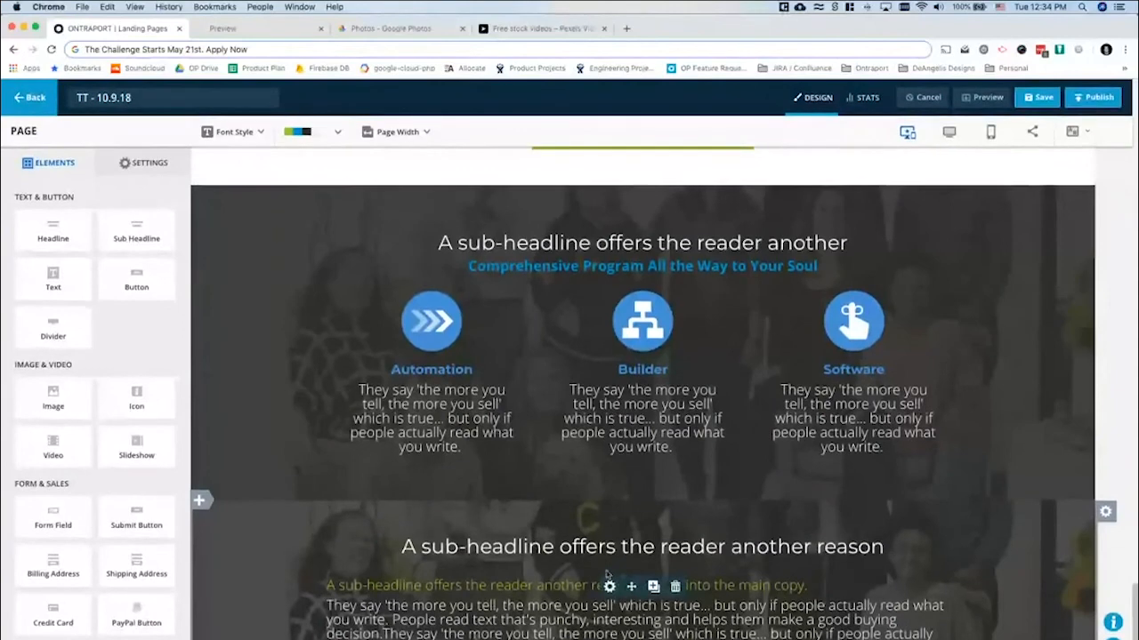
{"action": "left_click", "coordinate": [652, 526]}
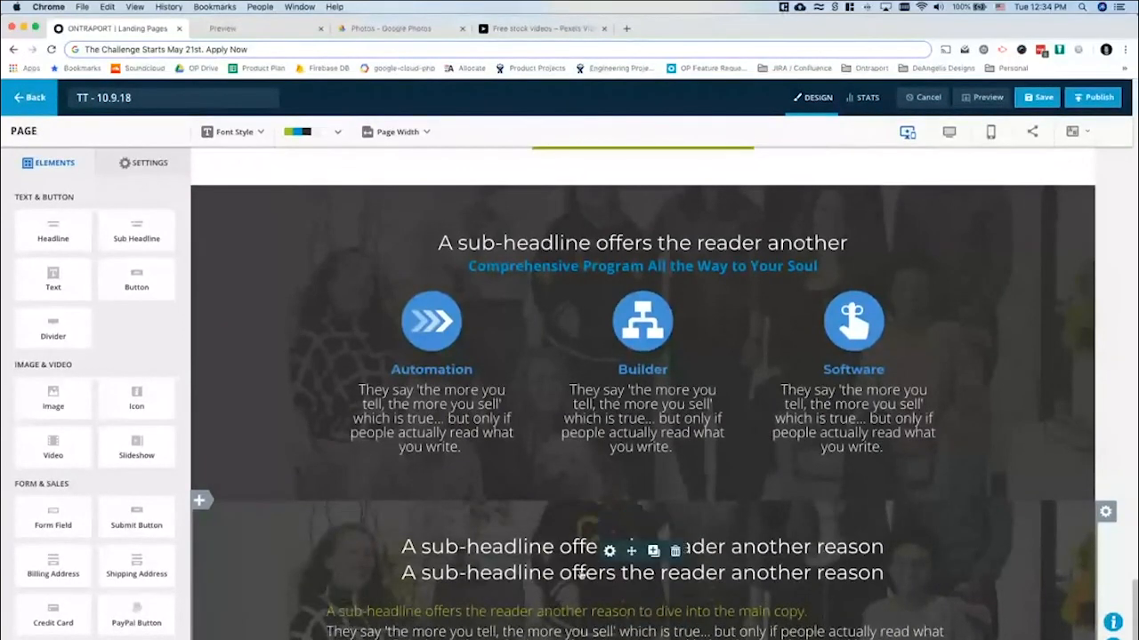
{"action": "scroll", "coordinate": [650, 531], "scroll_direction": "down", "scroll_amount": 1}
{"action": "left_click", "coordinate": [675, 561]}
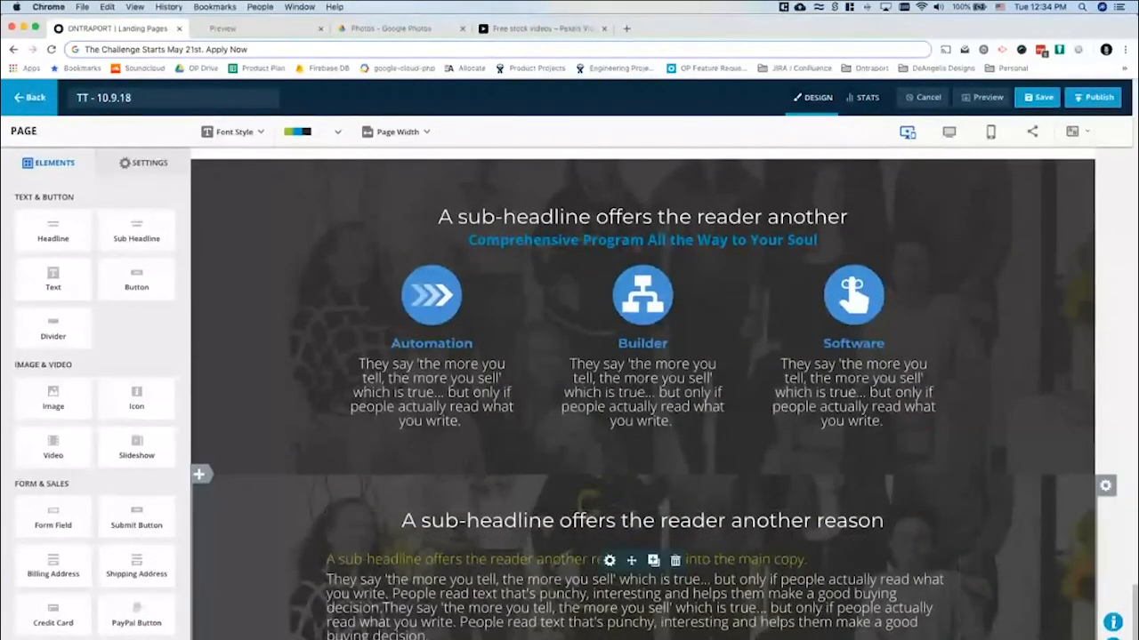
Word the centred sub-headline below the body text "SO ARE YOU IN?" and place a copy of the "IT'S YOUR TURN NOW" button beneath it
{"action": "left_click", "coordinate": [642, 521]}
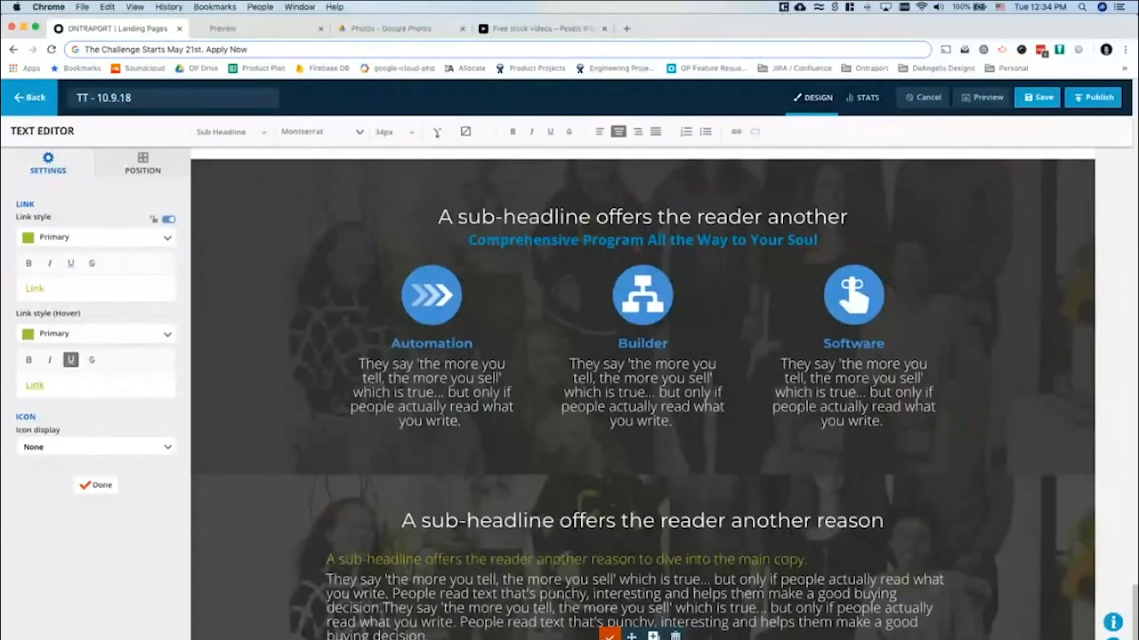
{"action": "left_click", "coordinate": [614, 492]}
{"action": "scroll", "coordinate": [613, 493], "scroll_direction": "up", "scroll_amount": 4}
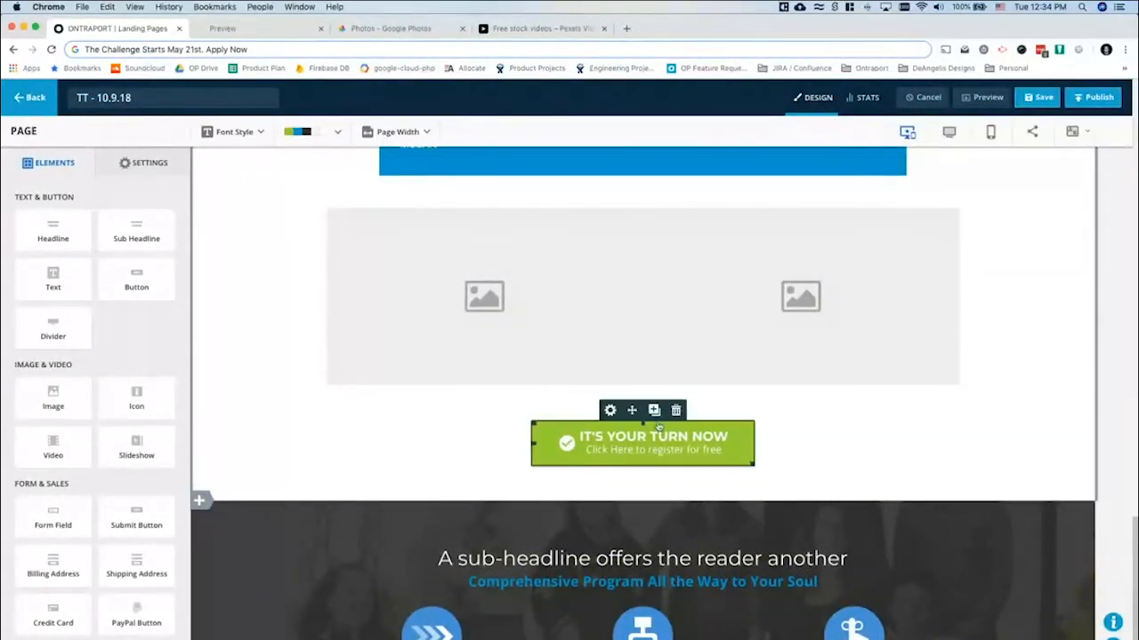
{"action": "left_click", "coordinate": [655, 412]}
{"action": "scroll", "coordinate": [756, 374], "scroll_direction": "down", "scroll_amount": 5}
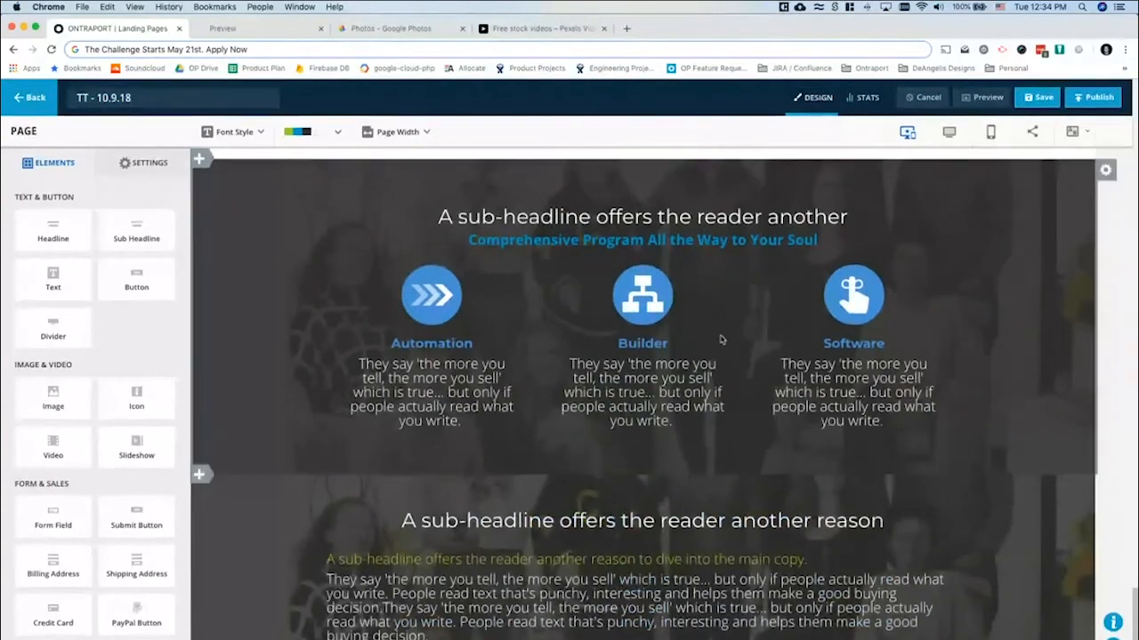
{"action": "scroll", "coordinate": [721, 340], "scroll_direction": "up", "scroll_amount": 3}
{"action": "left_click_drag", "start_coordinate": [628, 208], "coordinate": [682, 588]}
{"action": "scroll", "coordinate": [605, 374], "scroll_direction": "down", "scroll_amount": 2}
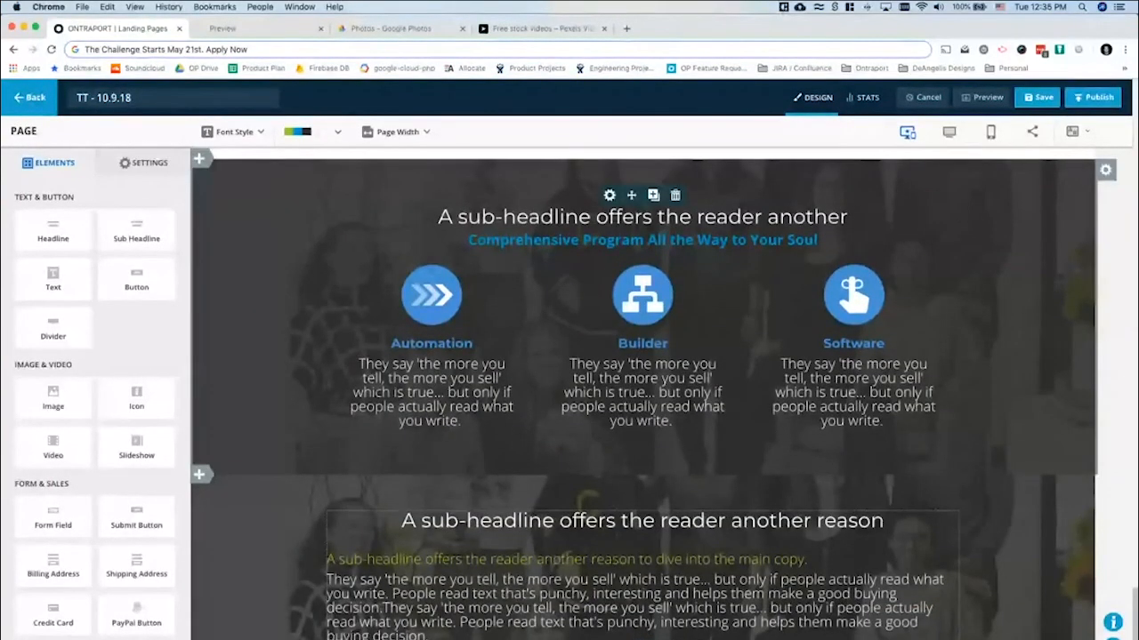
{"action": "scroll", "coordinate": [694, 517], "scroll_direction": "down", "scroll_amount": 2}
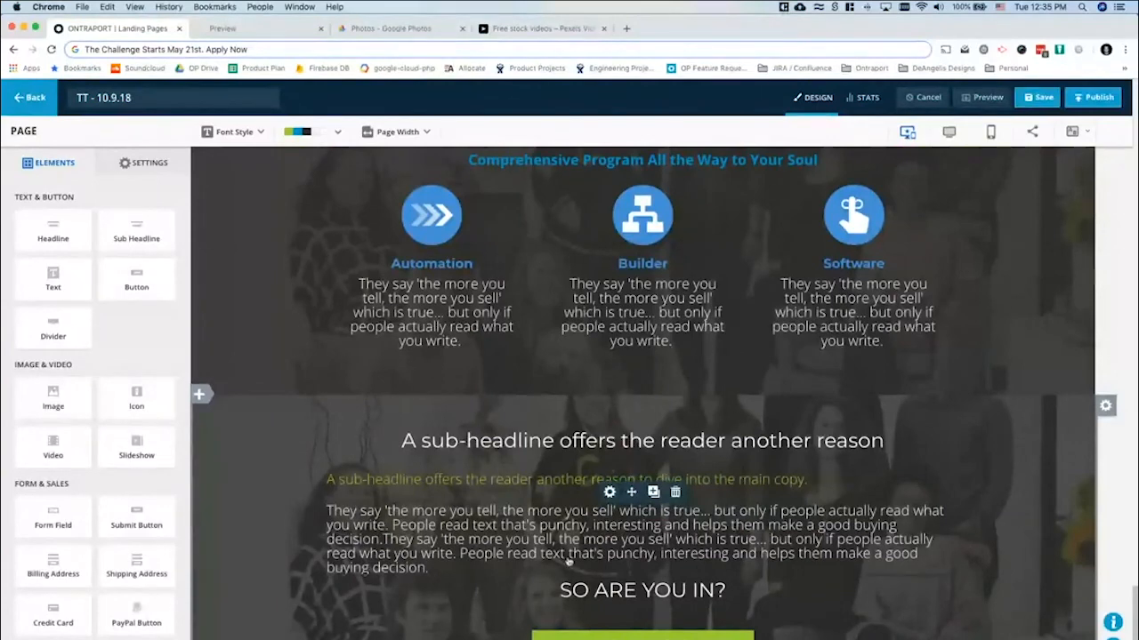
Split the white body text into two paragraphs after "buying decision." and add a little space above "SO ARE YOU IN?"
{"action": "left_click", "coordinate": [568, 560]}
{"action": "left_click", "coordinate": [386, 540]}
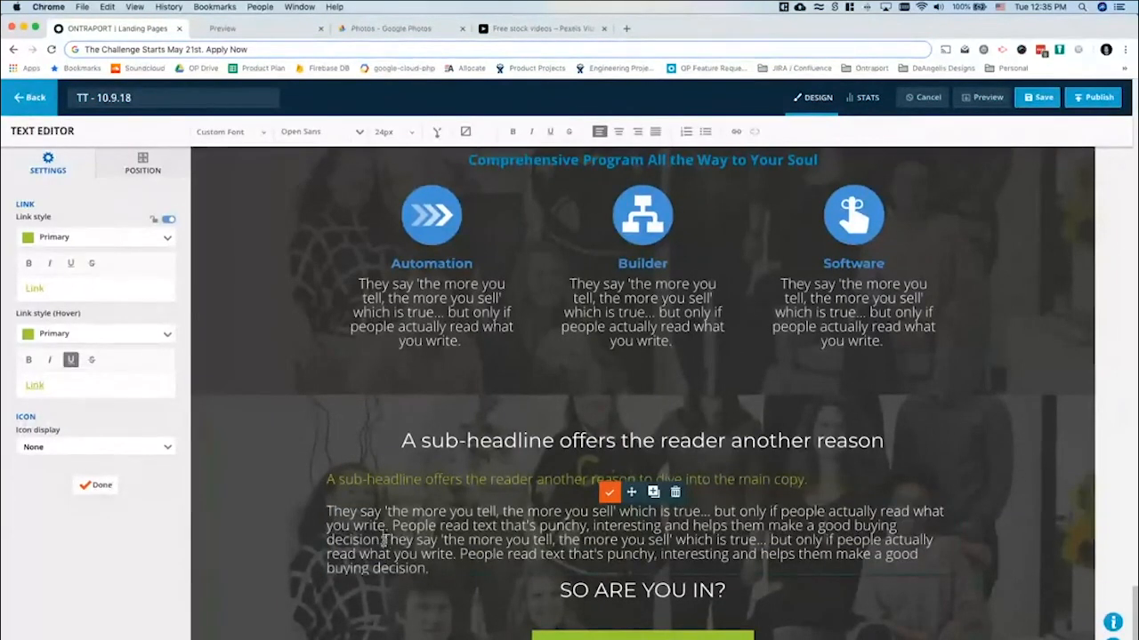
{"action": "key", "text": "Return"}
{"action": "key", "text": "Return"}
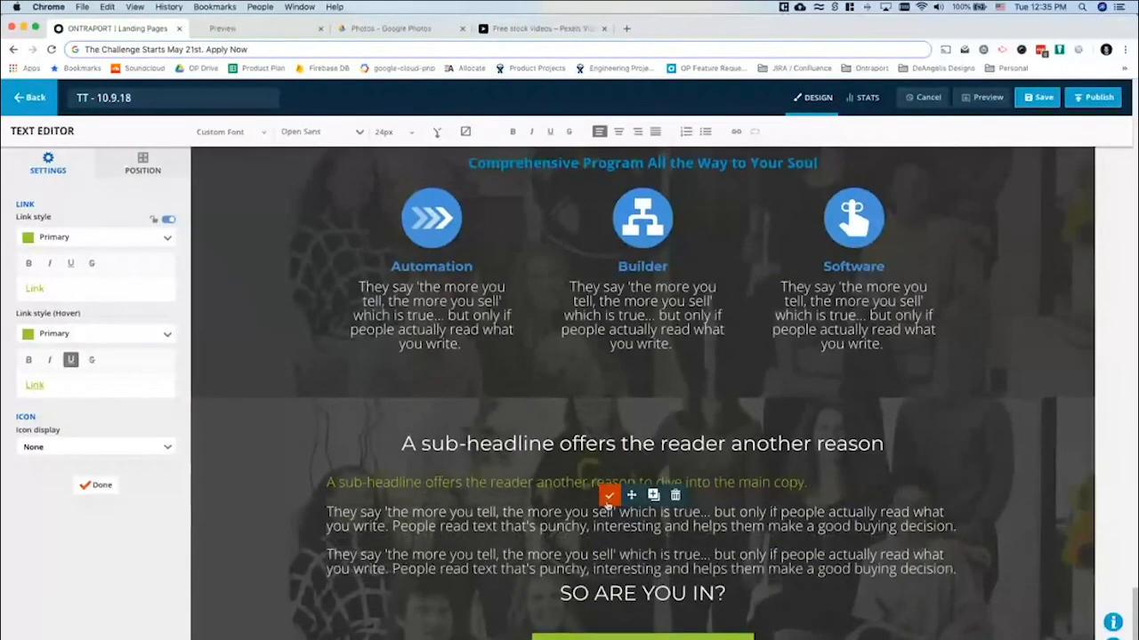
{"action": "left_click", "coordinate": [609, 496]}
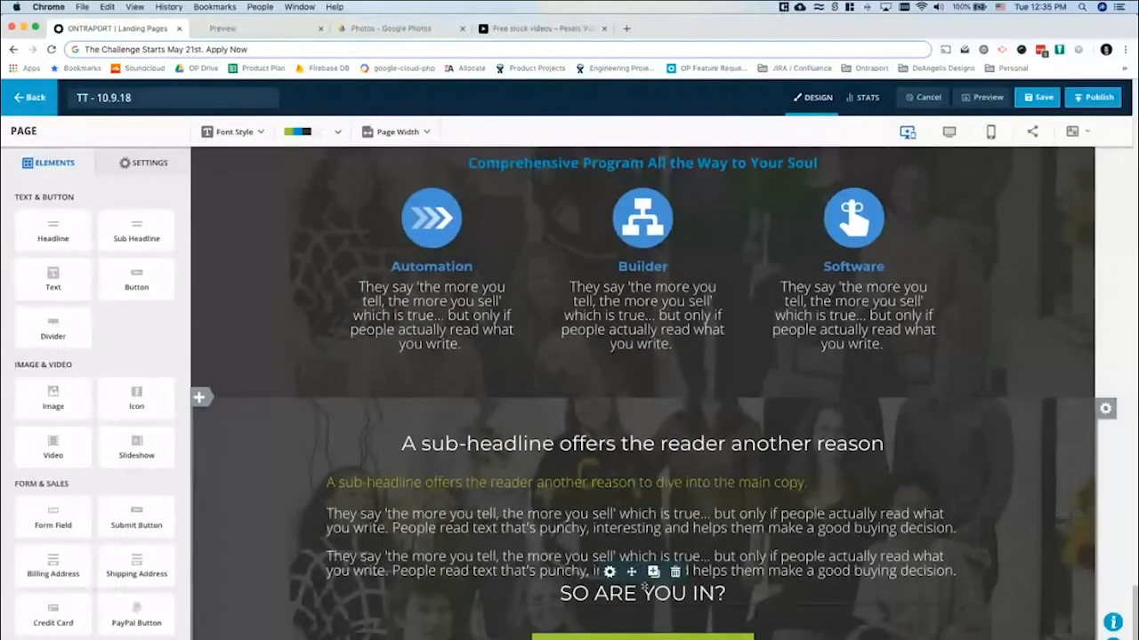
{"action": "left_click_drag", "start_coordinate": [642, 587], "coordinate": [641, 599]}
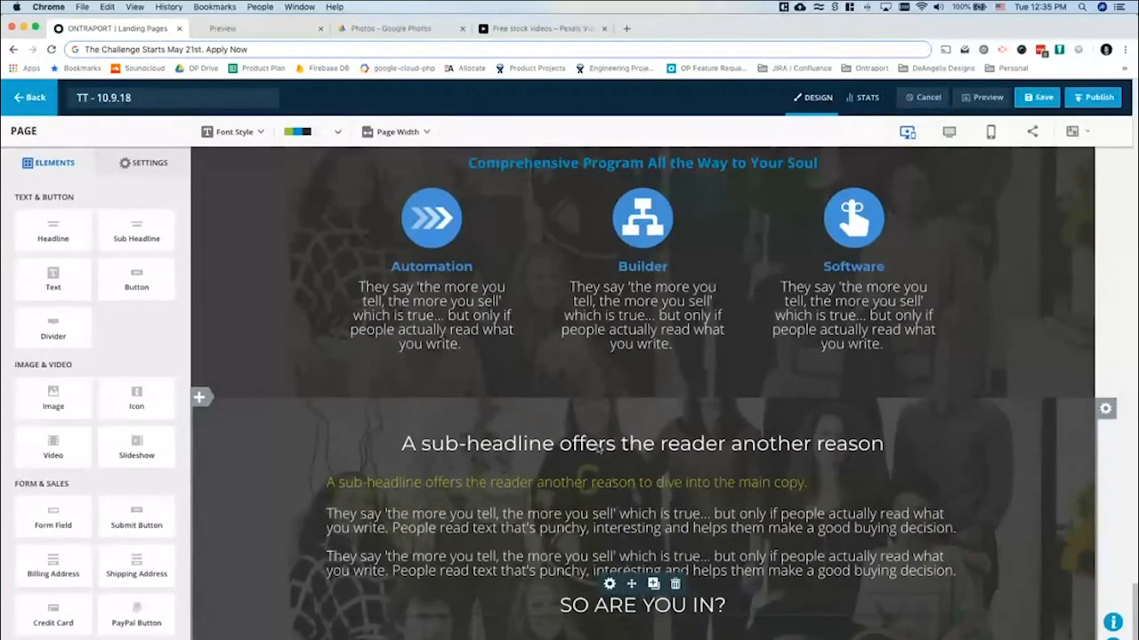
Insert the pre-designed Card Callout text block between the three-icon block and the dark offer block
{"action": "scroll", "coordinate": [600, 449], "scroll_direction": "down", "scroll_amount": 1}
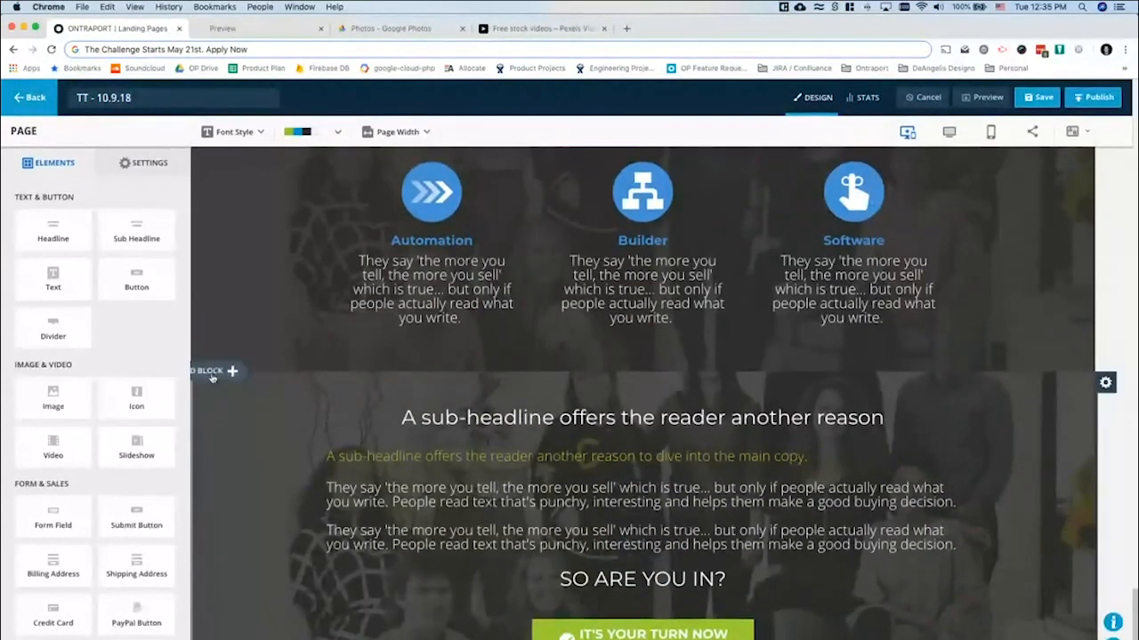
{"action": "left_click", "coordinate": [214, 371]}
{"action": "scroll", "coordinate": [481, 458], "scroll_direction": "down", "scroll_amount": 3}
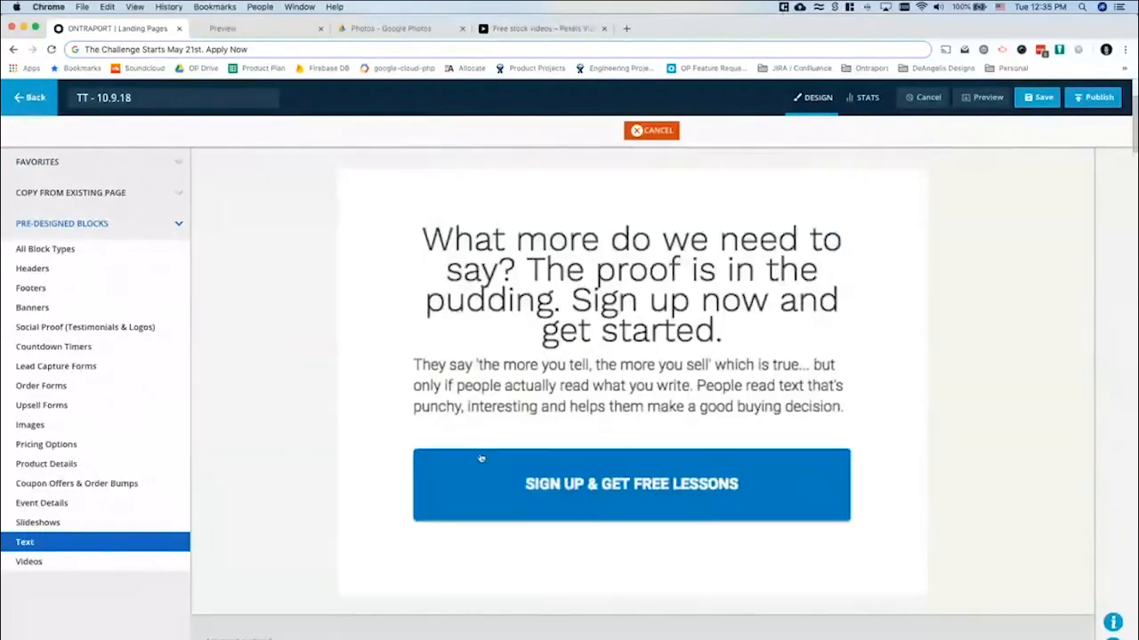
{"action": "left_click", "coordinate": [623, 315]}
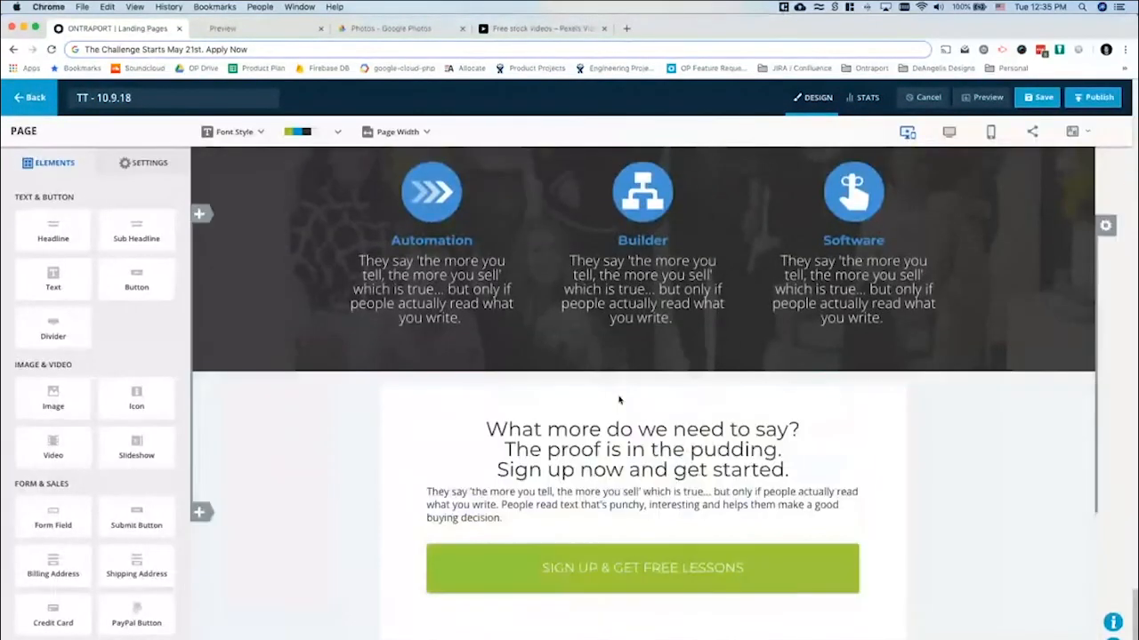
{"action": "scroll", "coordinate": [620, 400], "scroll_direction": "up", "scroll_amount": 3}
{"action": "scroll", "coordinate": [666, 504], "scroll_direction": "down", "scroll_amount": 3}
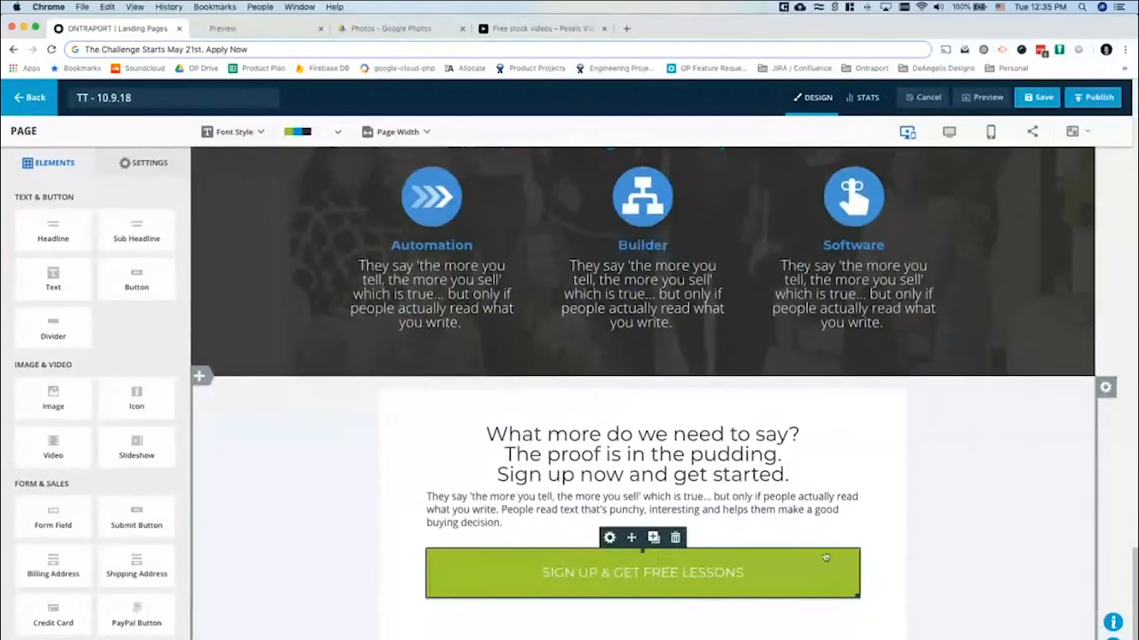
{"action": "scroll", "coordinate": [930, 267], "scroll_direction": "down", "scroll_amount": 3}
{"action": "scroll", "coordinate": [933, 268], "scroll_direction": "up", "scroll_amount": 2}
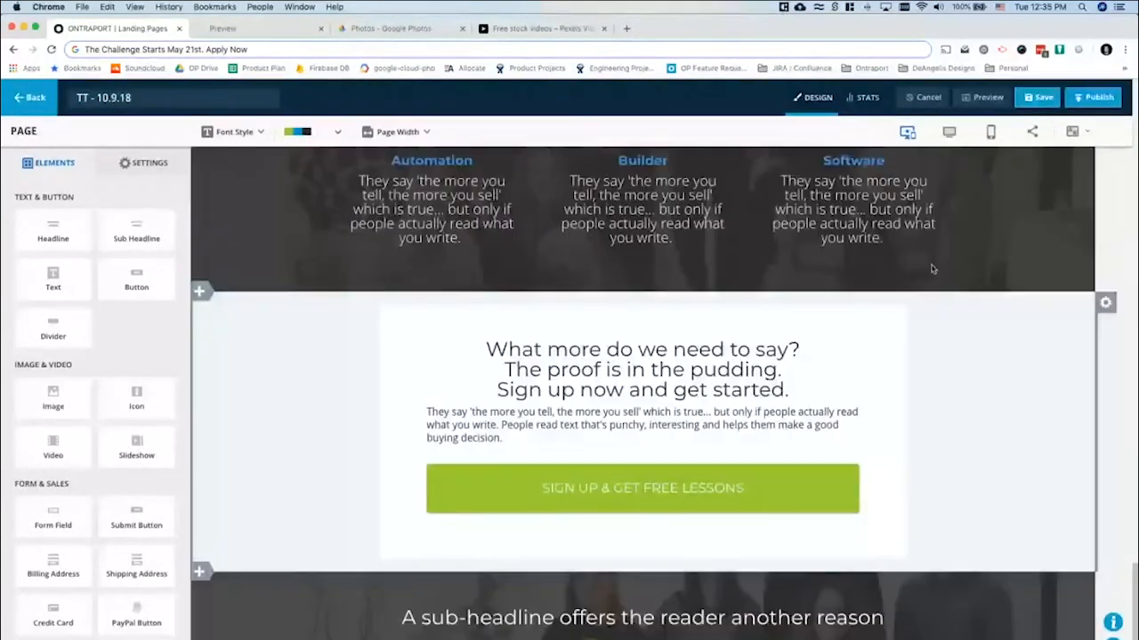
{"action": "scroll", "coordinate": [932, 268], "scroll_direction": "up", "scroll_amount": 1}
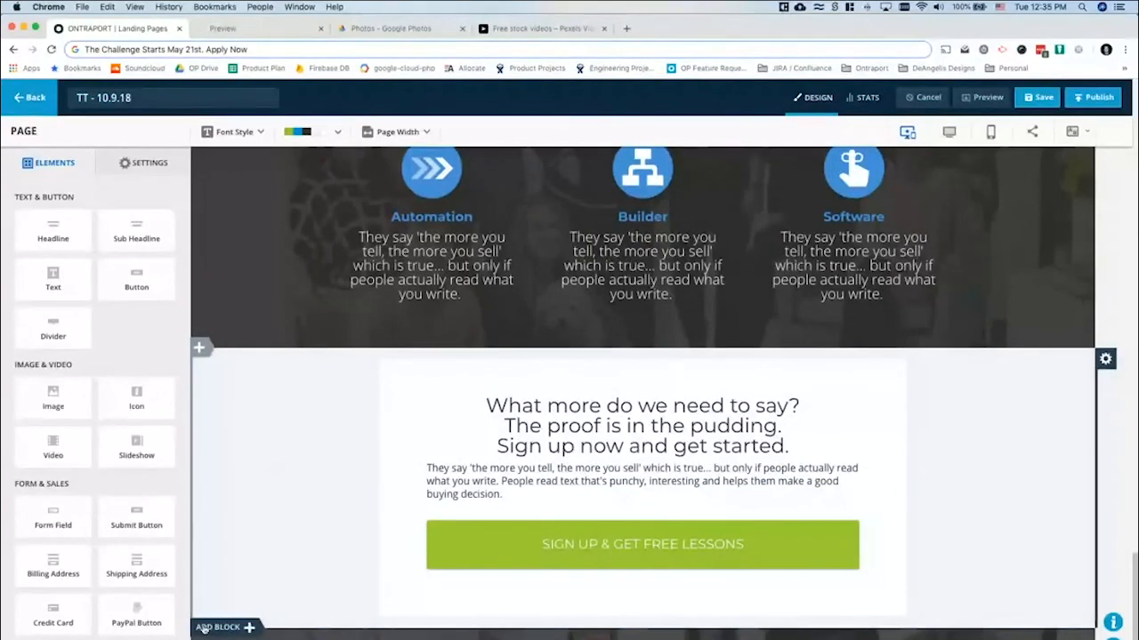
Add the pre-designed basic footer with navigation links and social icons below the dark offer block
{"action": "scroll", "coordinate": [356, 569], "scroll_direction": "down", "scroll_amount": 3}
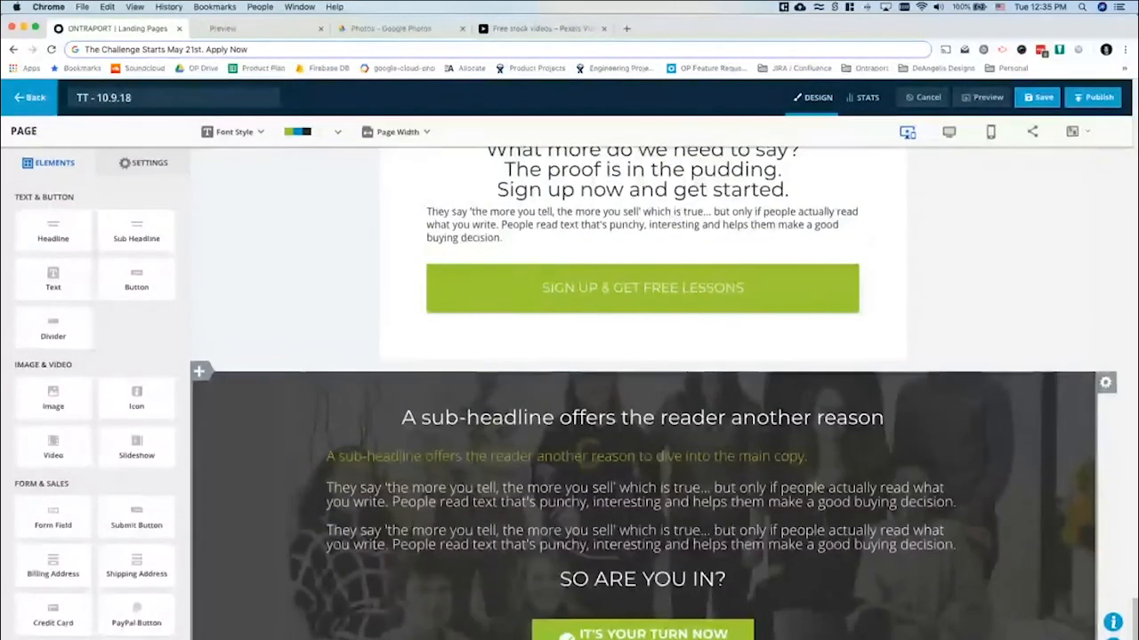
{"action": "left_click", "coordinate": [200, 371]}
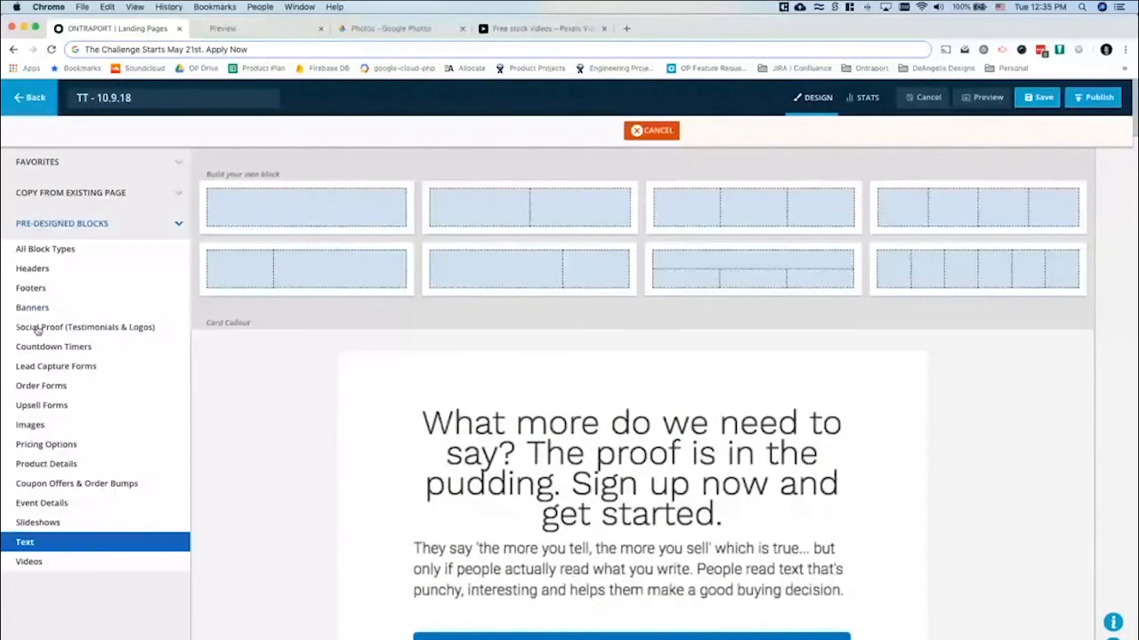
{"action": "left_click", "coordinate": [40, 290]}
{"action": "scroll", "coordinate": [411, 407], "scroll_direction": "down", "scroll_amount": 2}
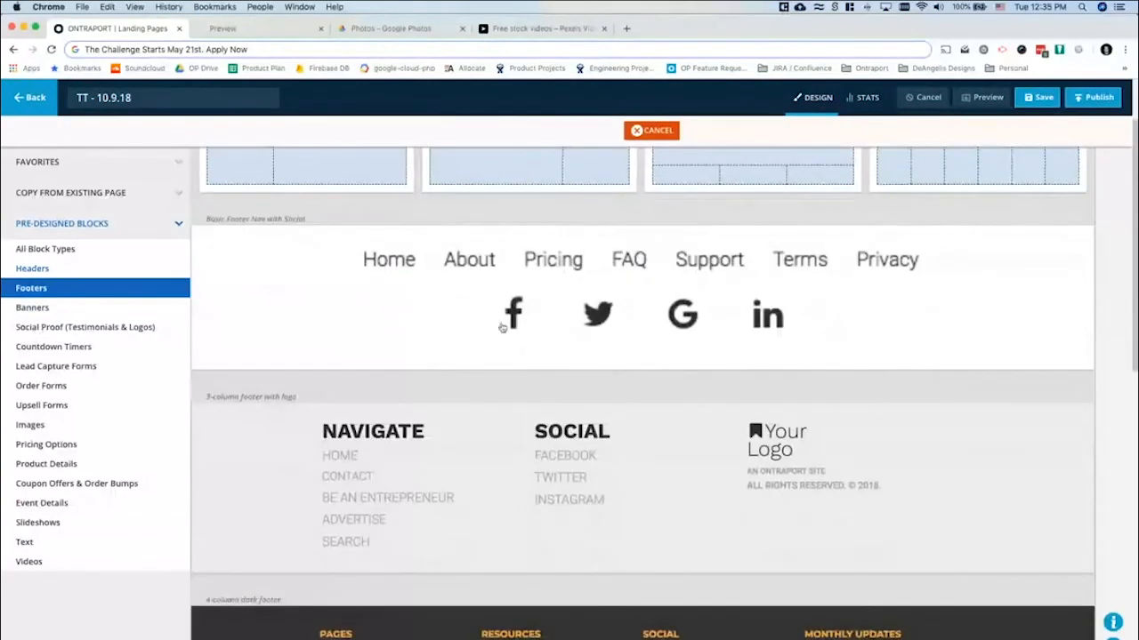
{"action": "left_click", "coordinate": [506, 327]}
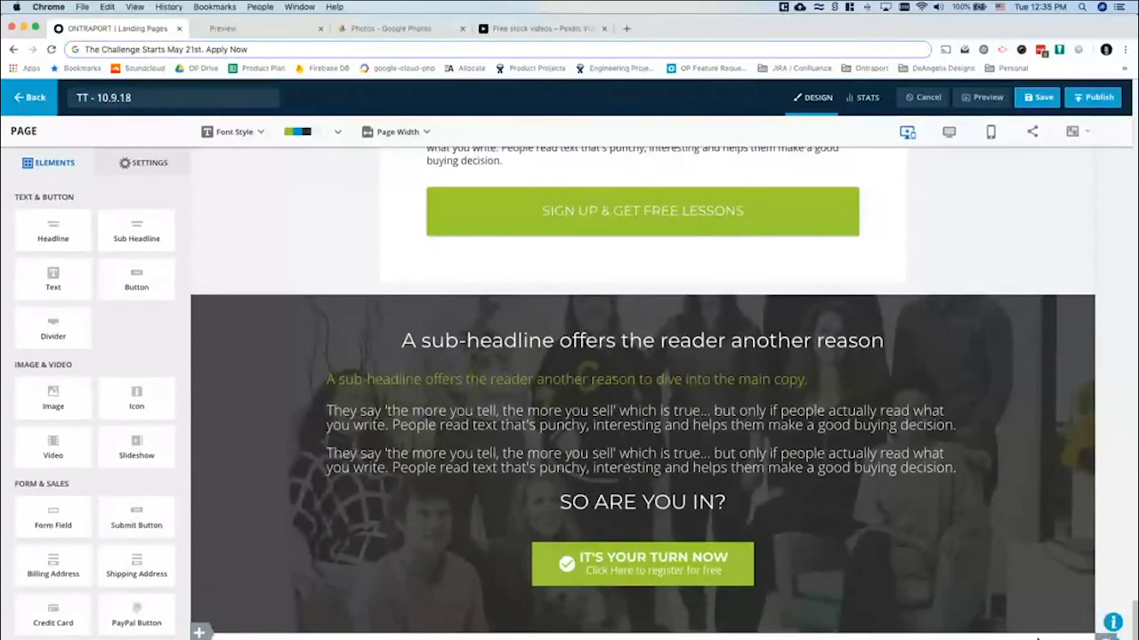
Preview the page, examine every section from the header to the closing offer block, and return to the page editor
{"action": "left_click", "coordinate": [988, 98]}
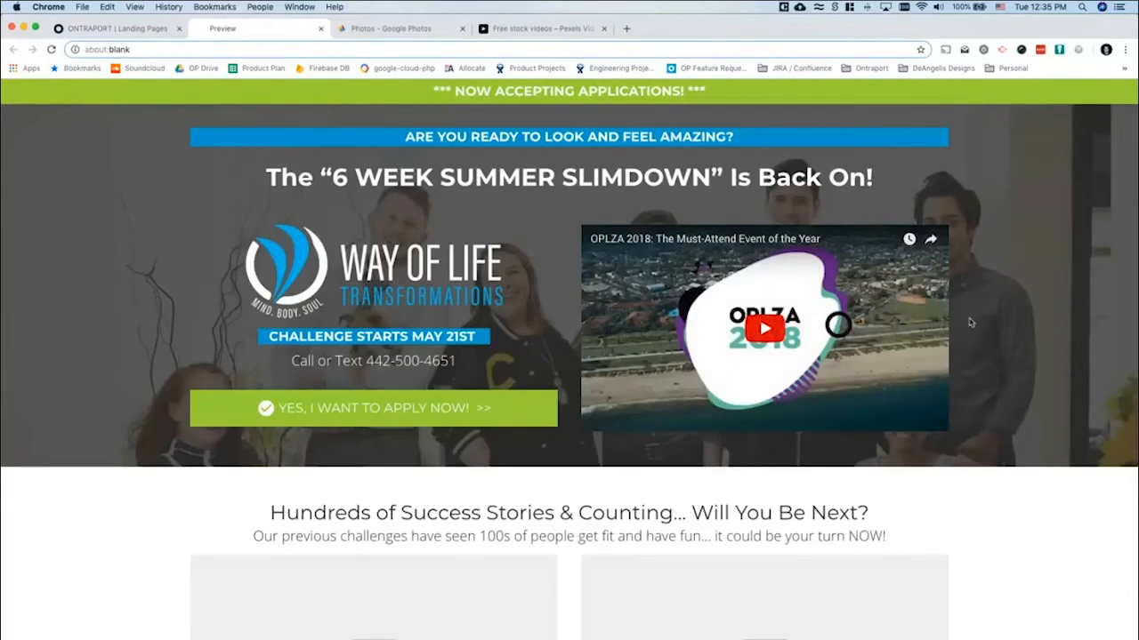
{"action": "scroll", "coordinate": [1031, 291], "scroll_direction": "down", "scroll_amount": 5}
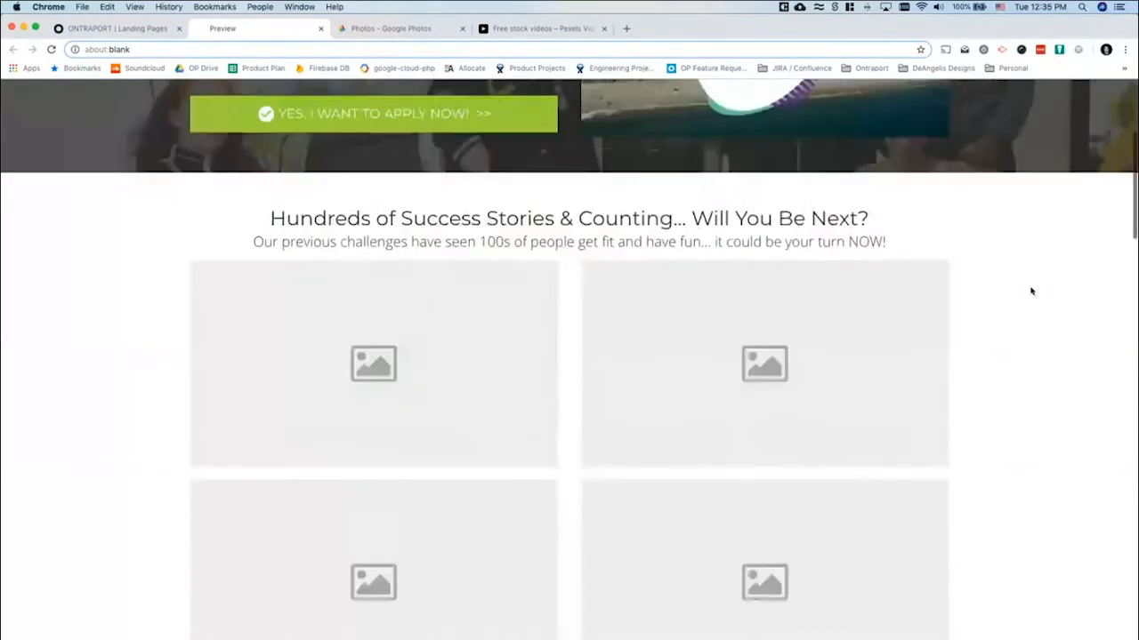
{"action": "scroll", "coordinate": [1031, 291], "scroll_direction": "down", "scroll_amount": 5}
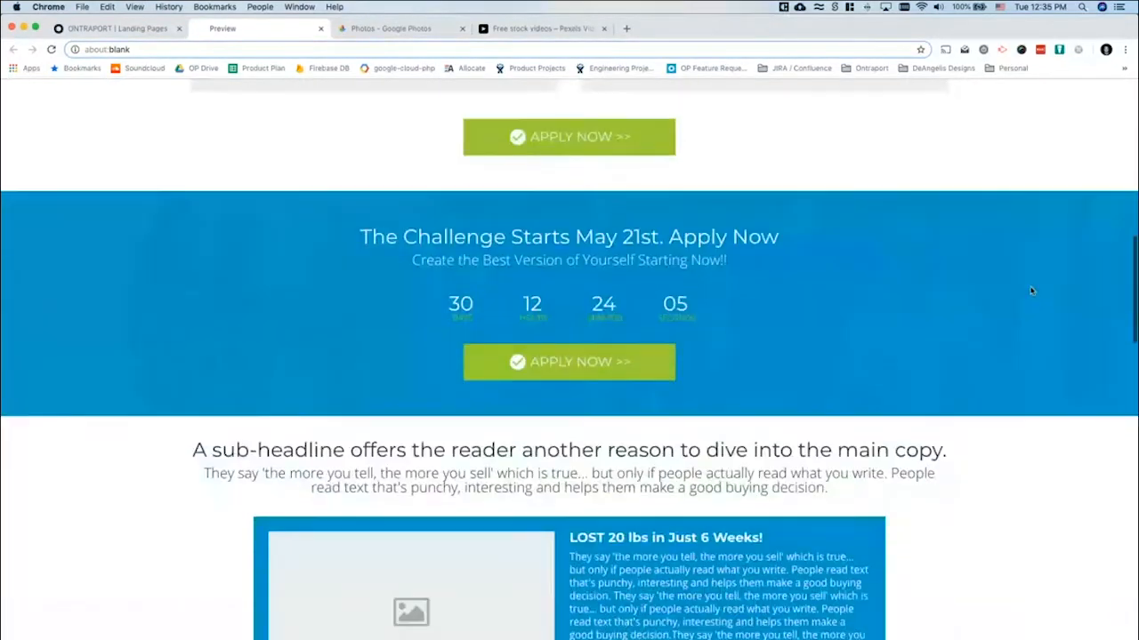
{"action": "scroll", "coordinate": [1031, 291], "scroll_direction": "down", "scroll_amount": 10}
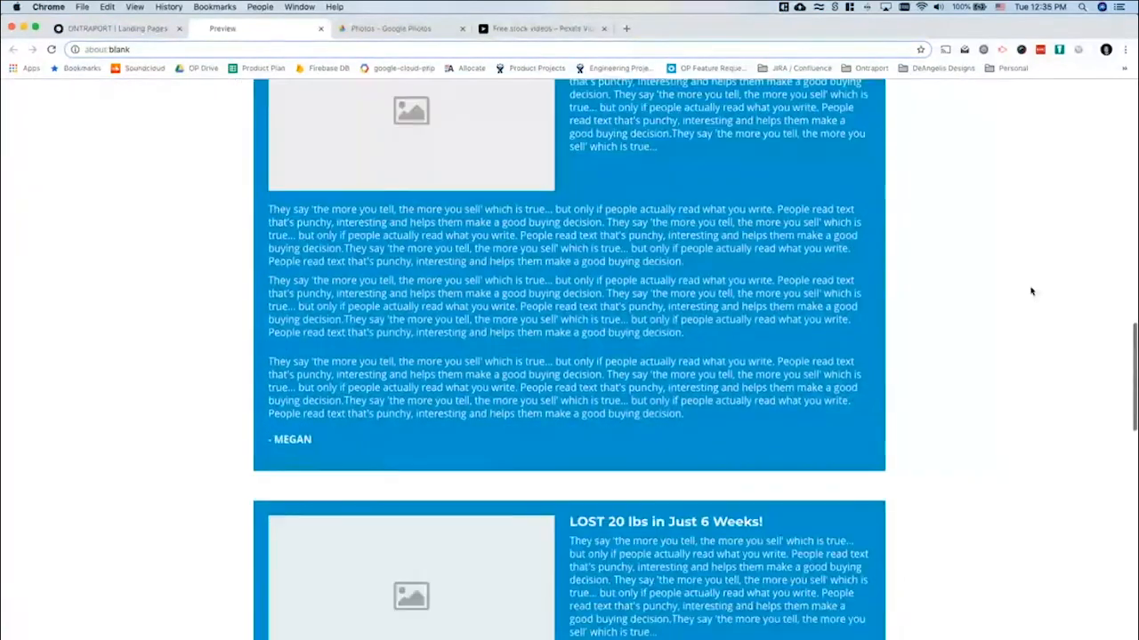
{"action": "scroll", "coordinate": [1031, 291], "scroll_direction": "down", "scroll_amount": 4}
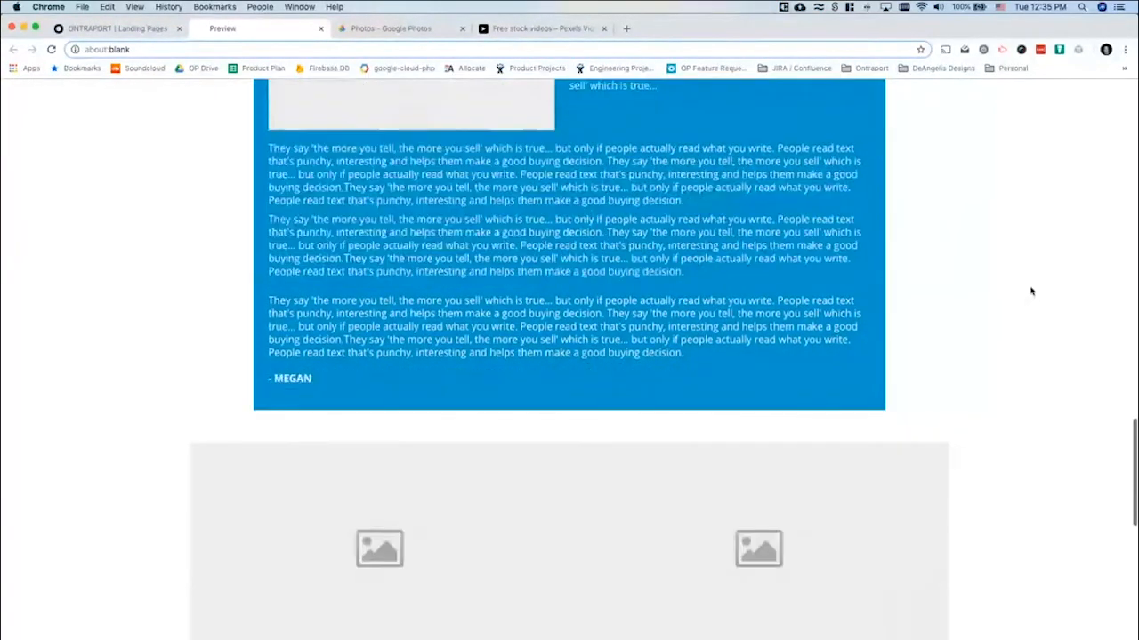
{"action": "scroll", "coordinate": [1030, 291], "scroll_direction": "down", "scroll_amount": 4}
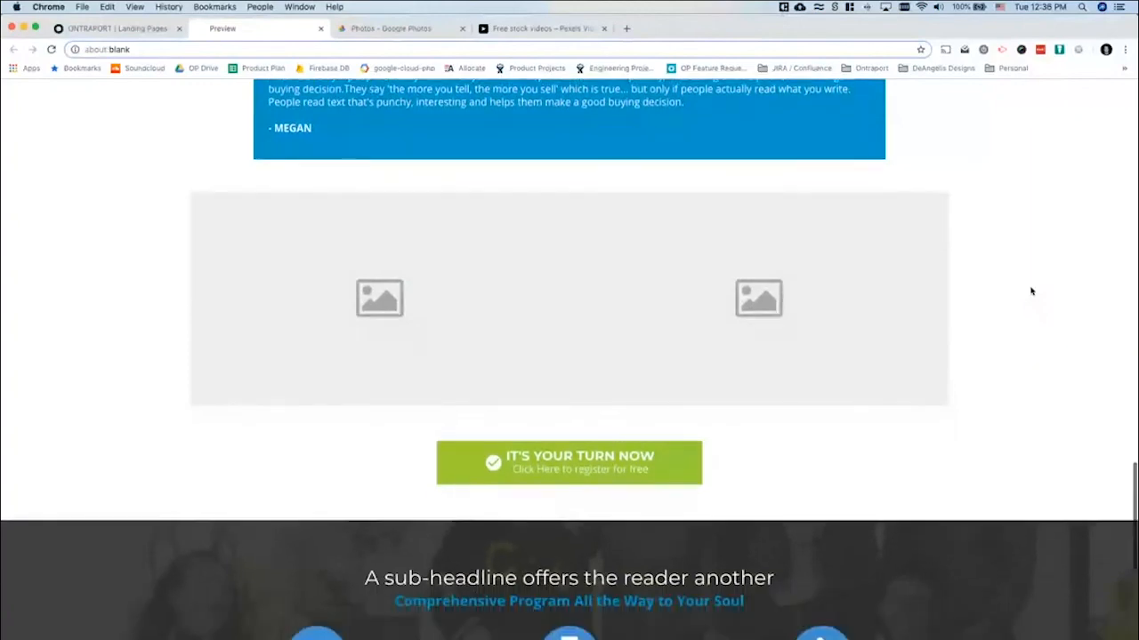
{"action": "scroll", "coordinate": [1030, 291], "scroll_direction": "down", "scroll_amount": 5}
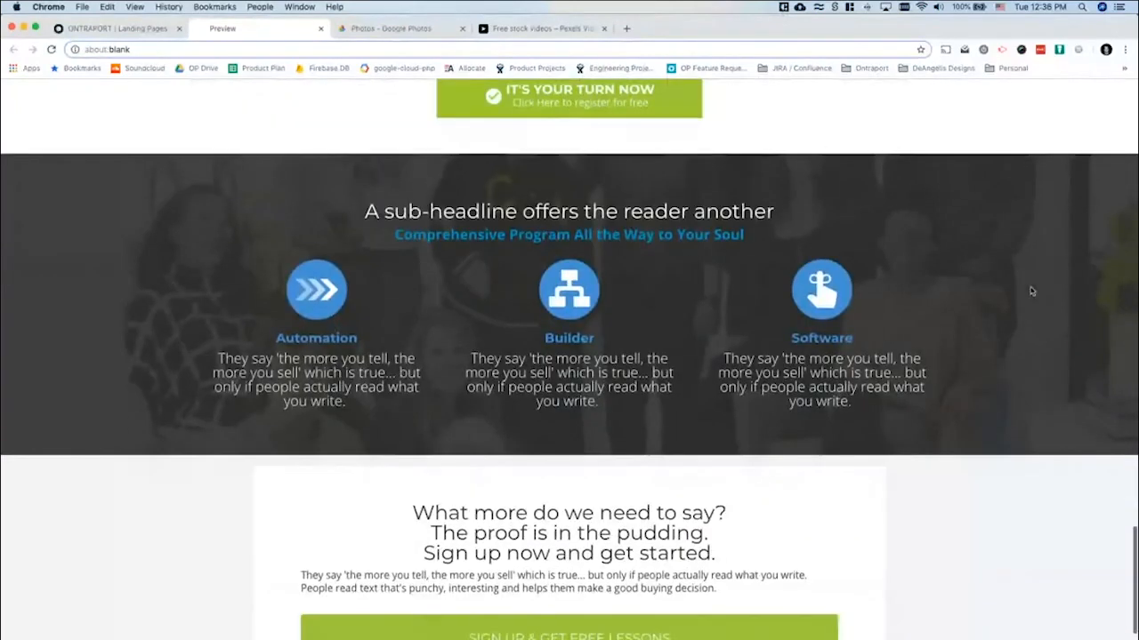
{"action": "scroll", "coordinate": [1030, 291], "scroll_direction": "down", "scroll_amount": 3}
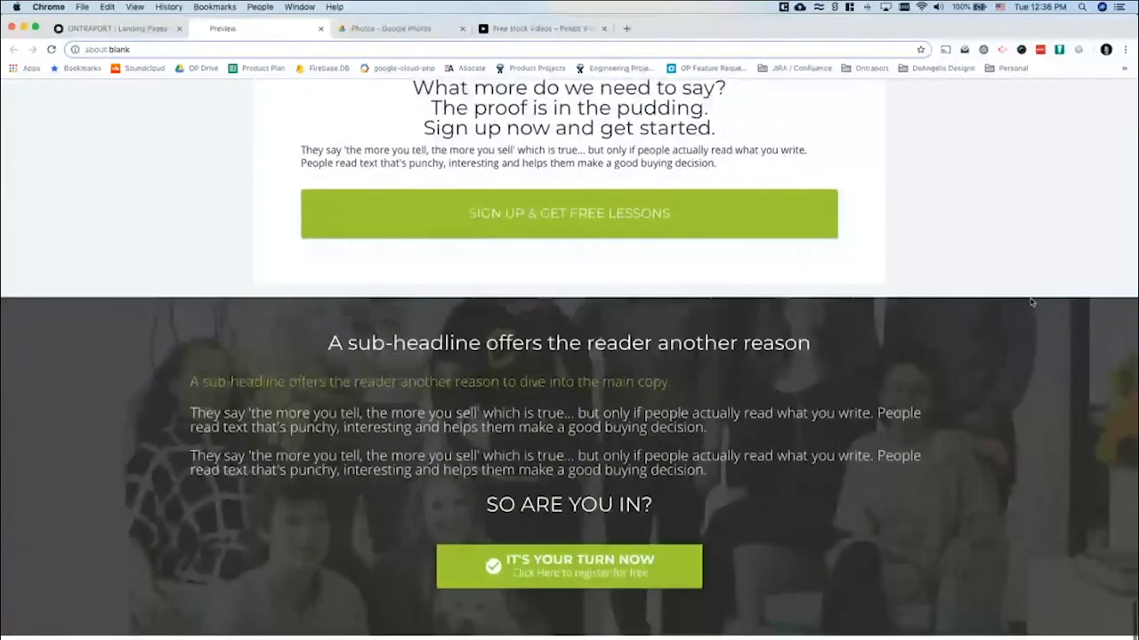
{"action": "scroll", "coordinate": [1031, 303], "scroll_direction": "up", "scroll_amount": 4}
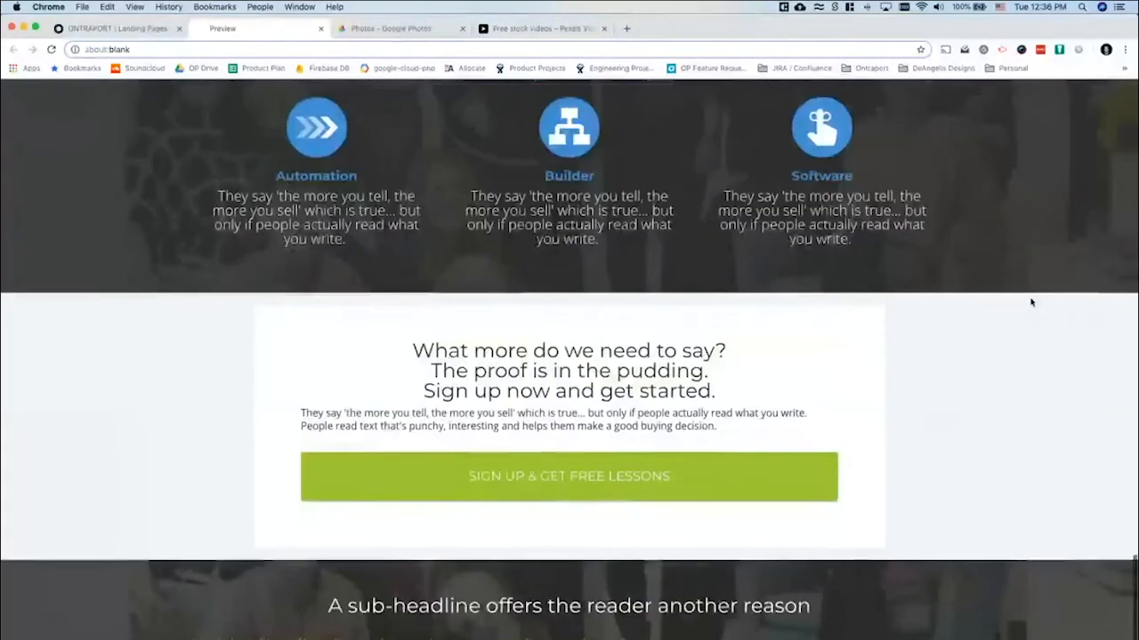
{"action": "scroll", "coordinate": [1031, 302], "scroll_direction": "down", "scroll_amount": 2}
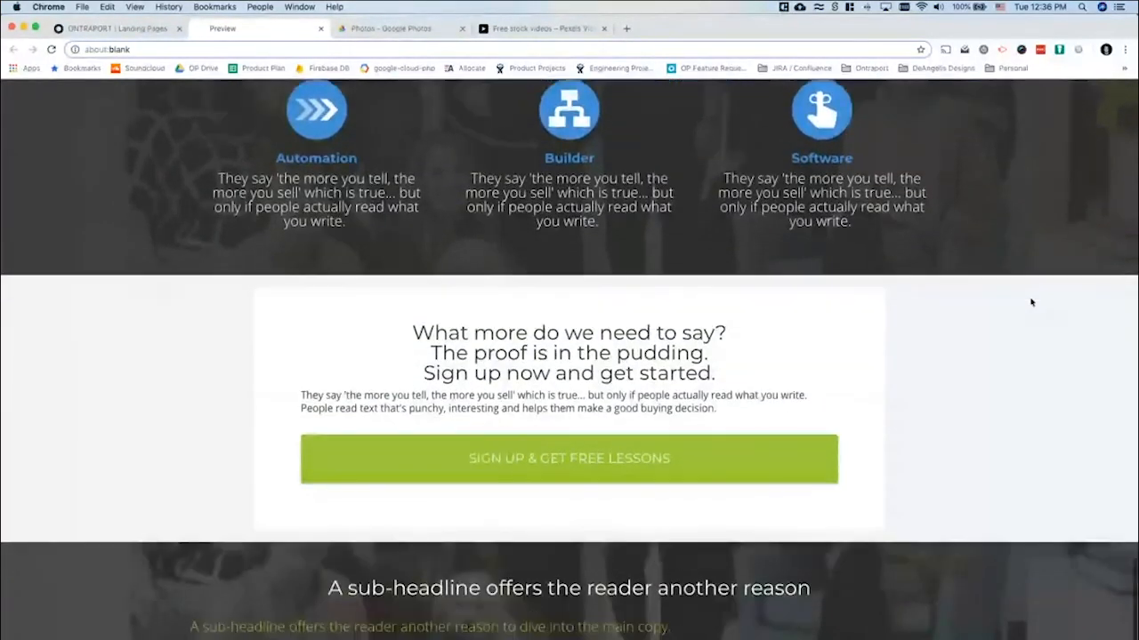
{"action": "scroll", "coordinate": [1031, 303], "scroll_direction": "down", "scroll_amount": 3}
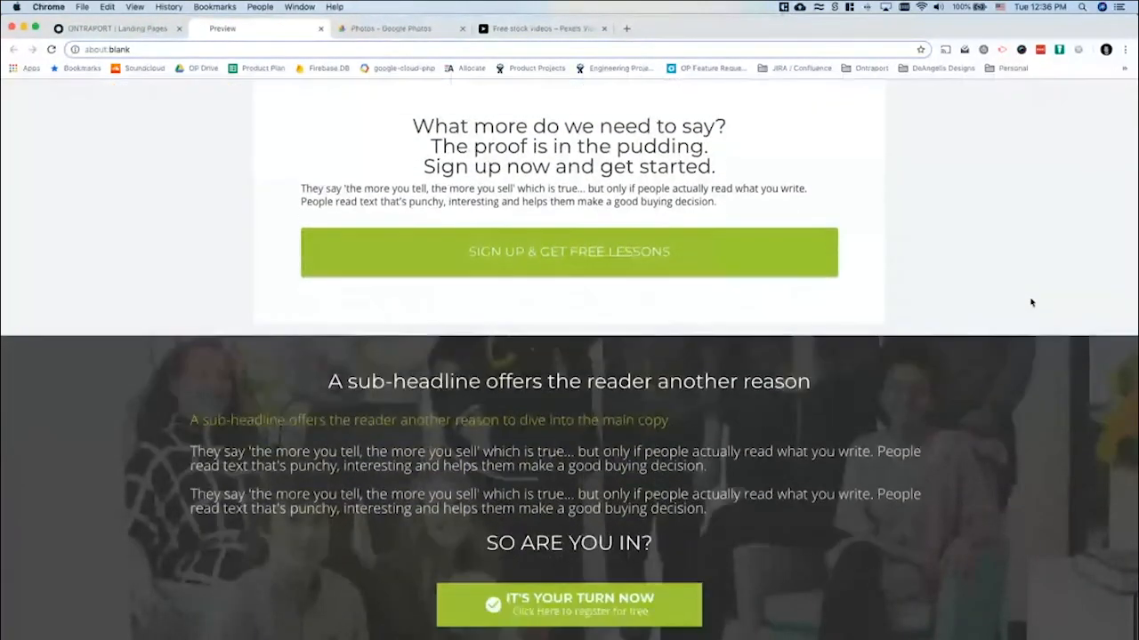
{"action": "scroll", "coordinate": [1028, 335], "scroll_direction": "up", "scroll_amount": 4}
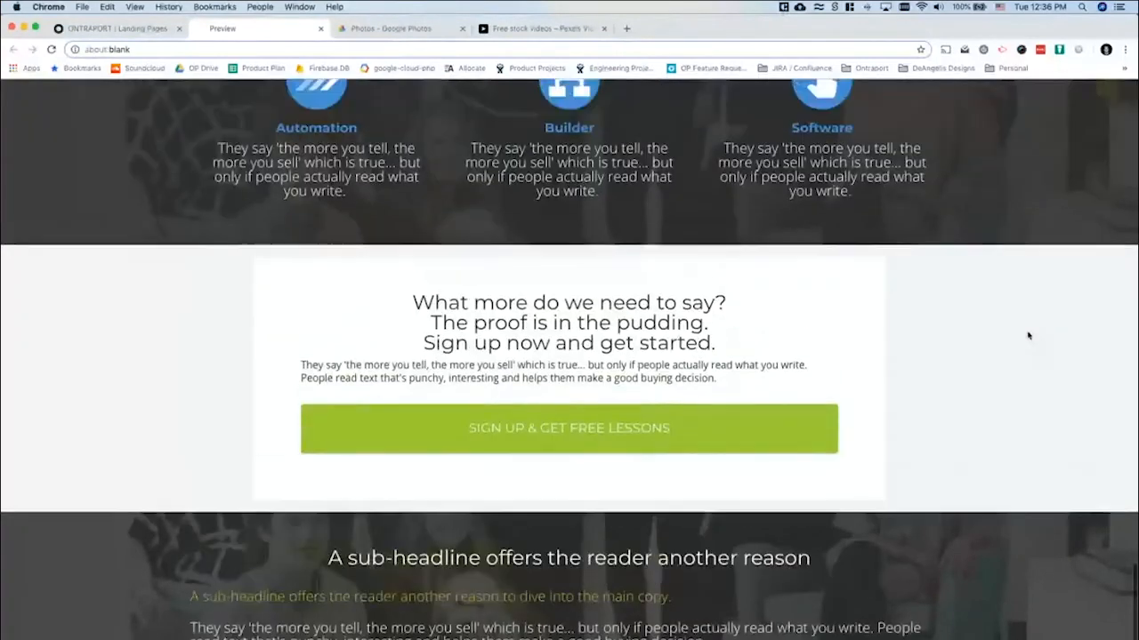
{"action": "scroll", "coordinate": [1028, 335], "scroll_direction": "down", "scroll_amount": 4}
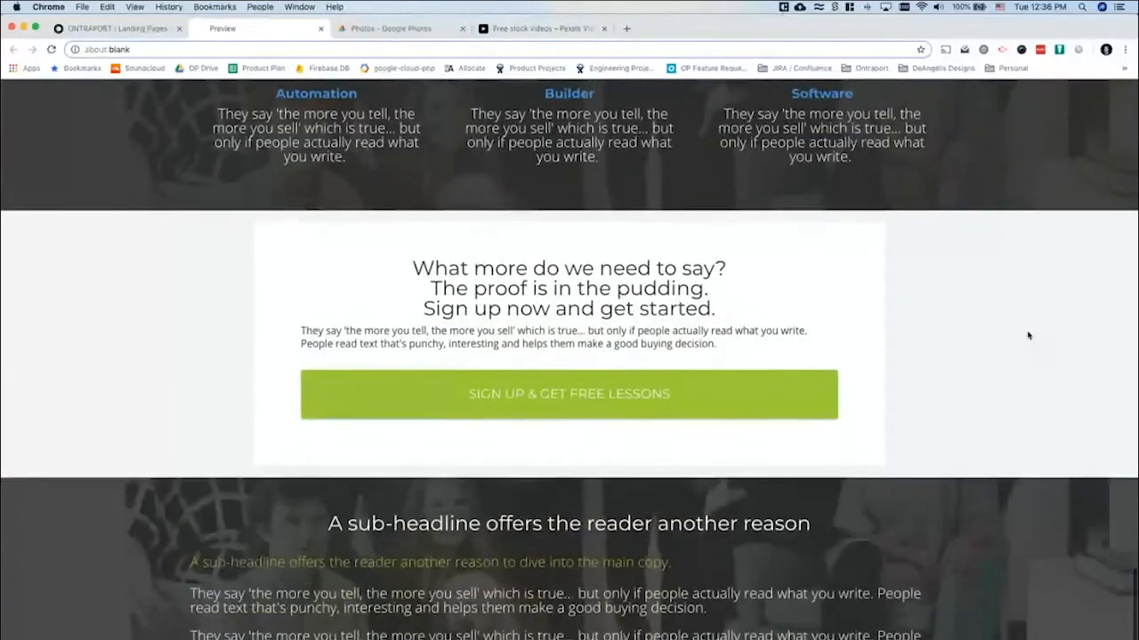
{"action": "scroll", "coordinate": [1028, 336], "scroll_direction": "down", "scroll_amount": 1}
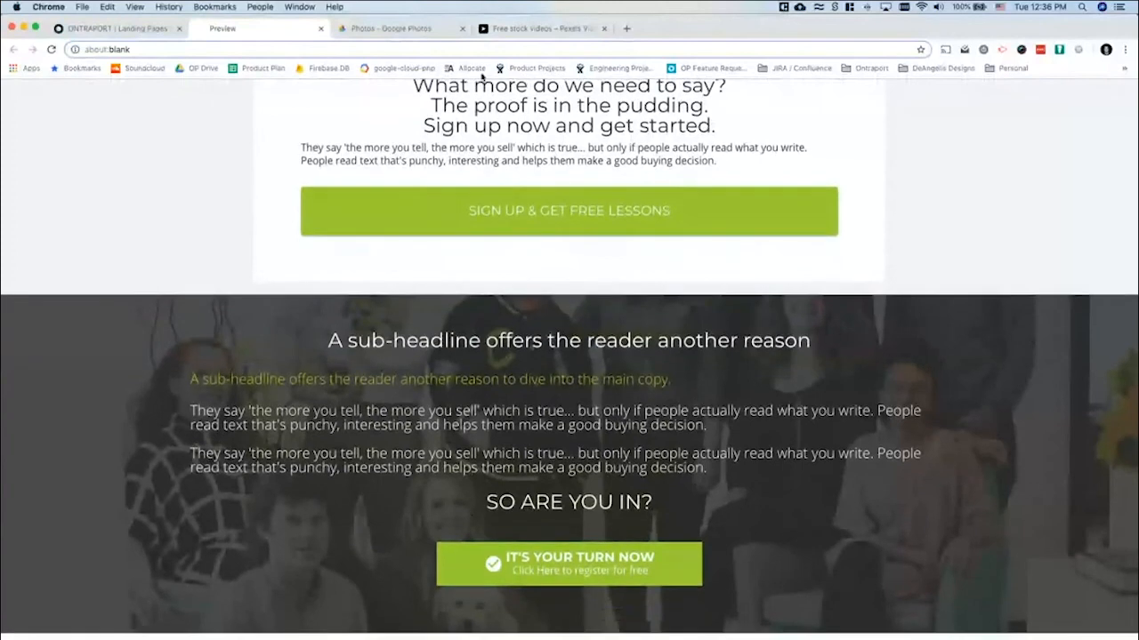
{"action": "left_click", "coordinate": [115, 30]}
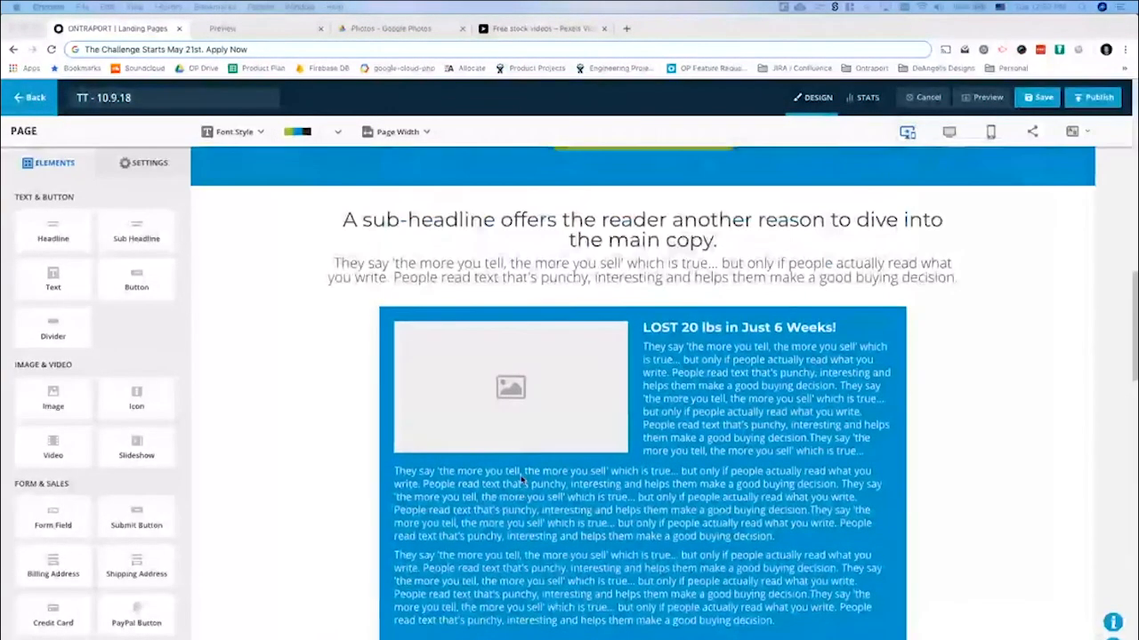
{"action": "scroll", "coordinate": [521, 480], "scroll_direction": "up", "scroll_amount": 3}
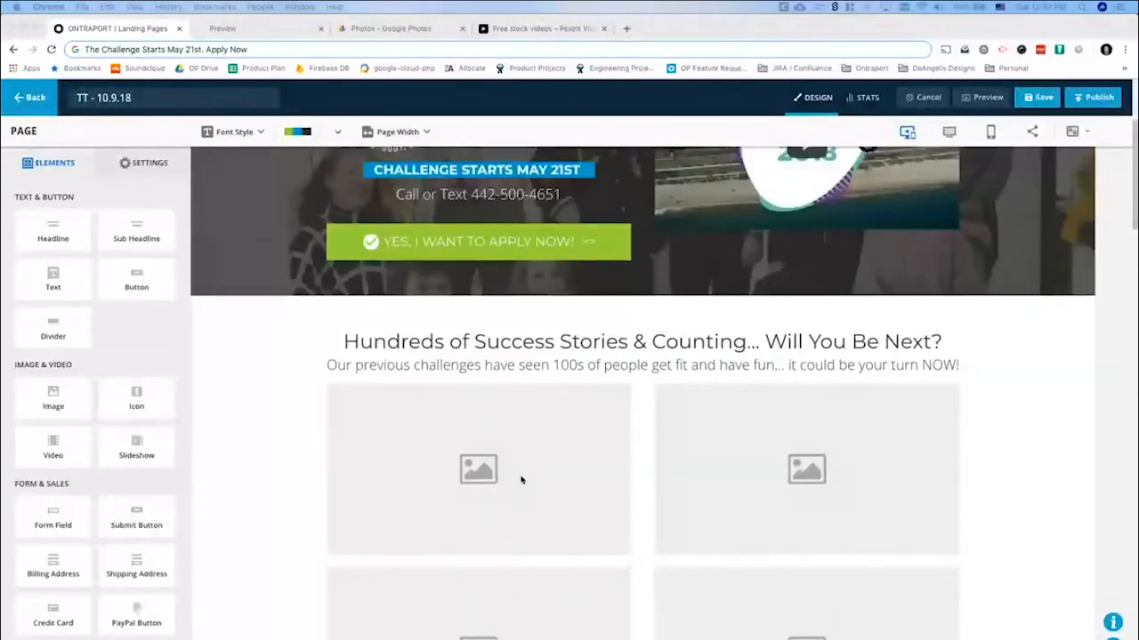